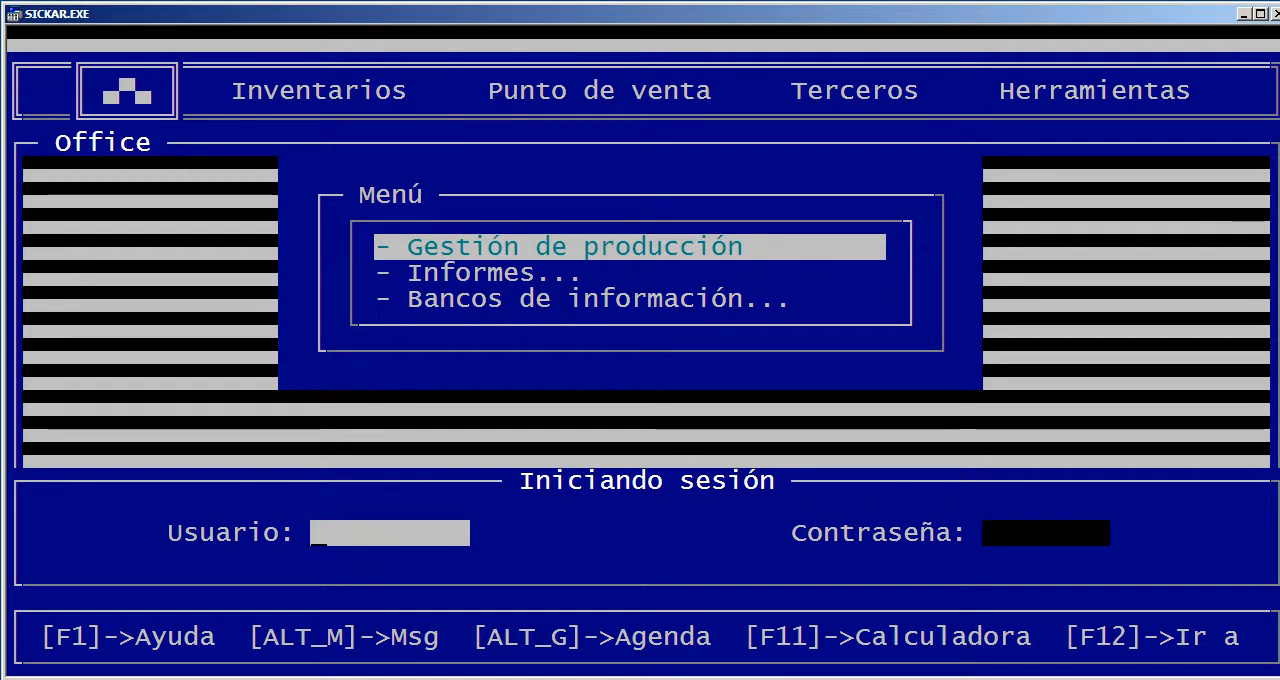
Log in to the system with the SUPER user account
type("SUPER")
key("Return")
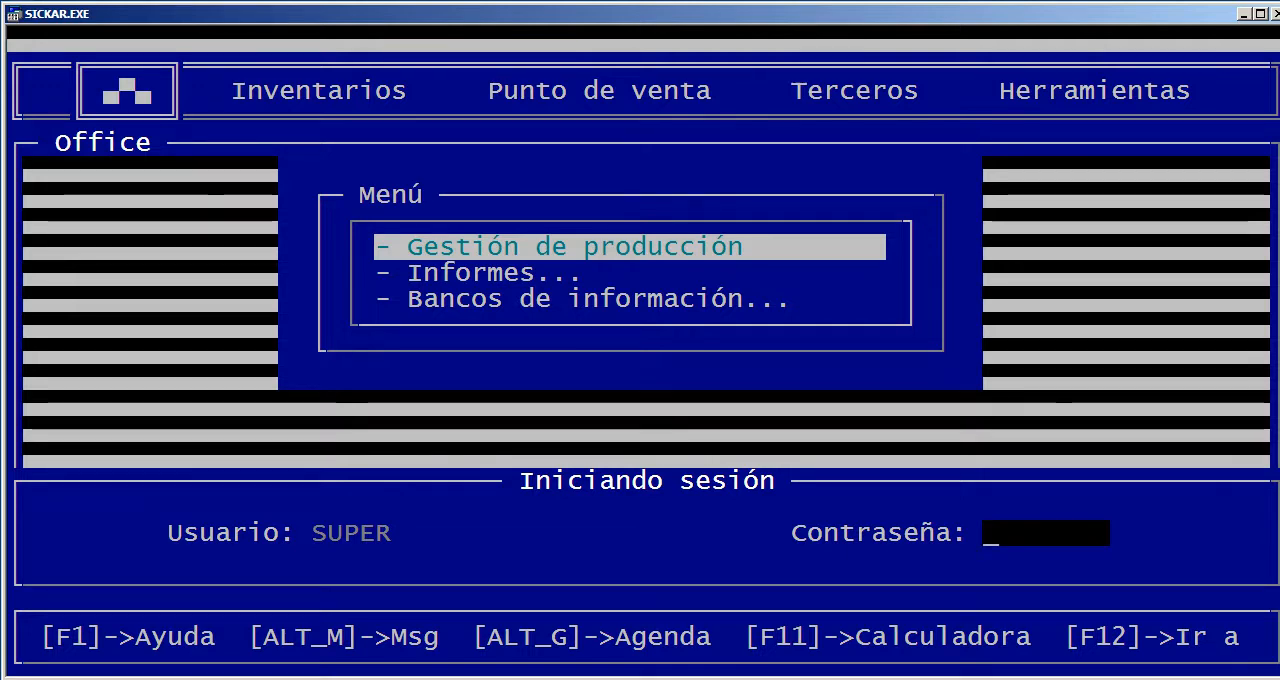
key("Return")
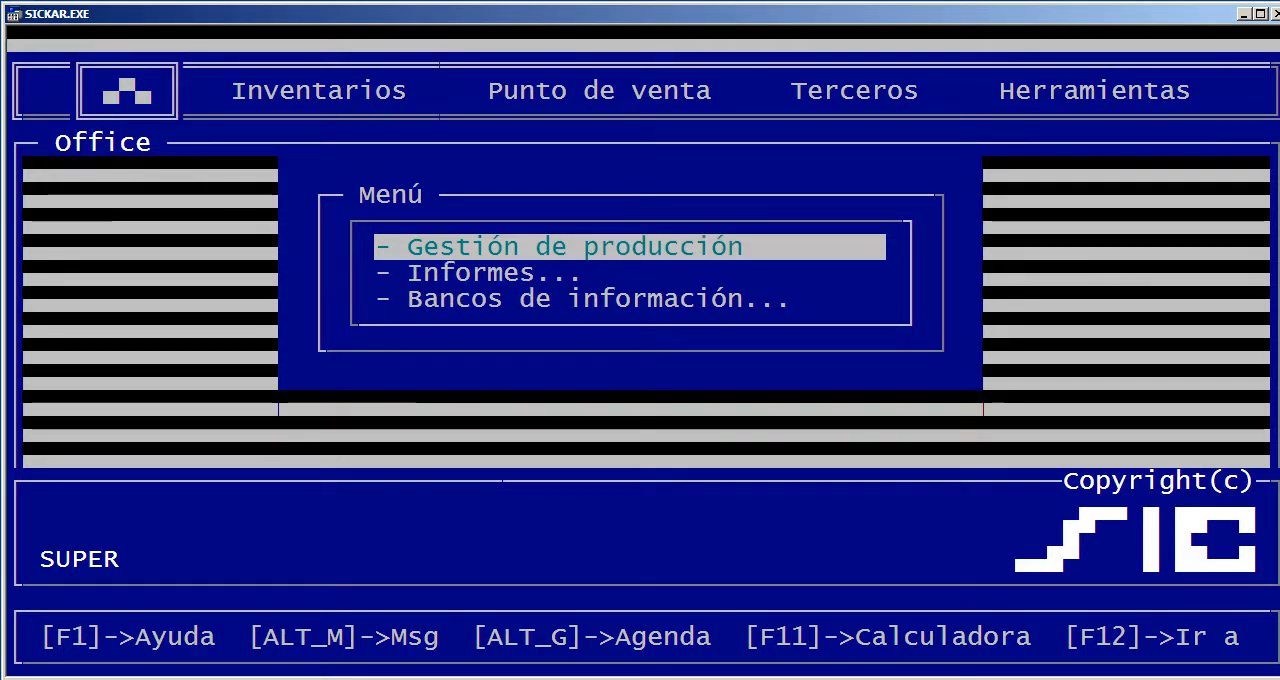
Look through the options offered by the Inventarios, Punto de venta, Terceros and Herramientas modules
key("Right")
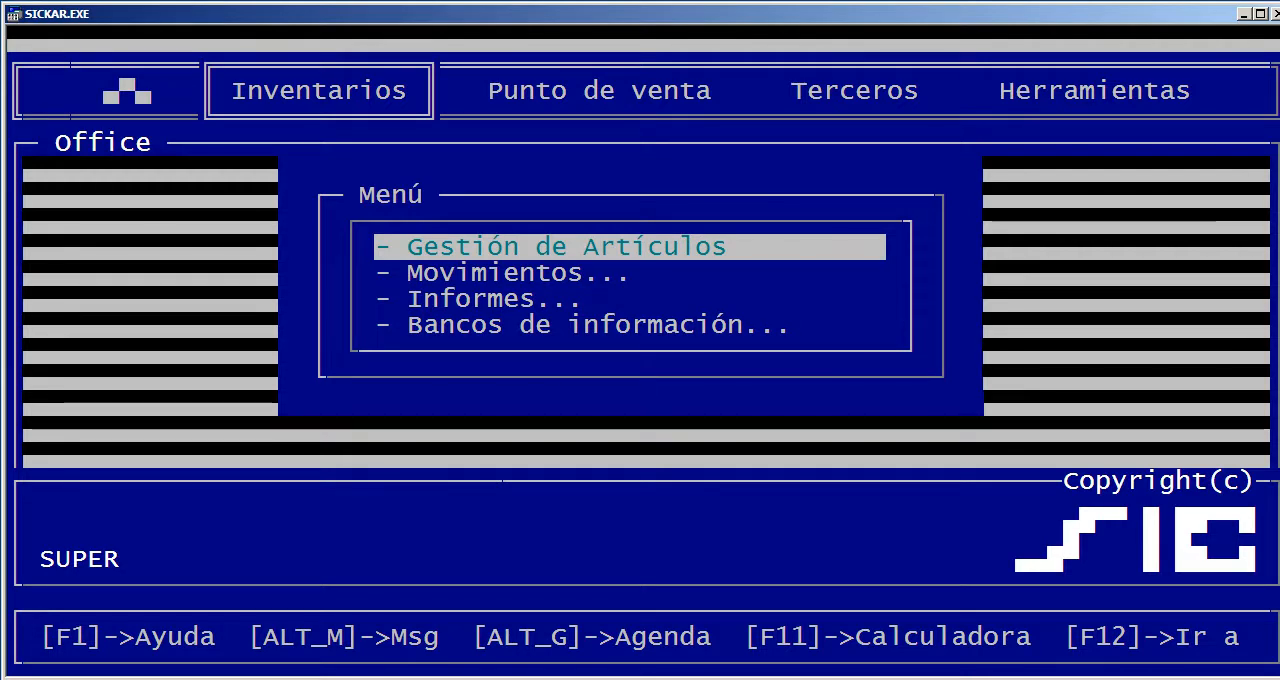
key("Right")
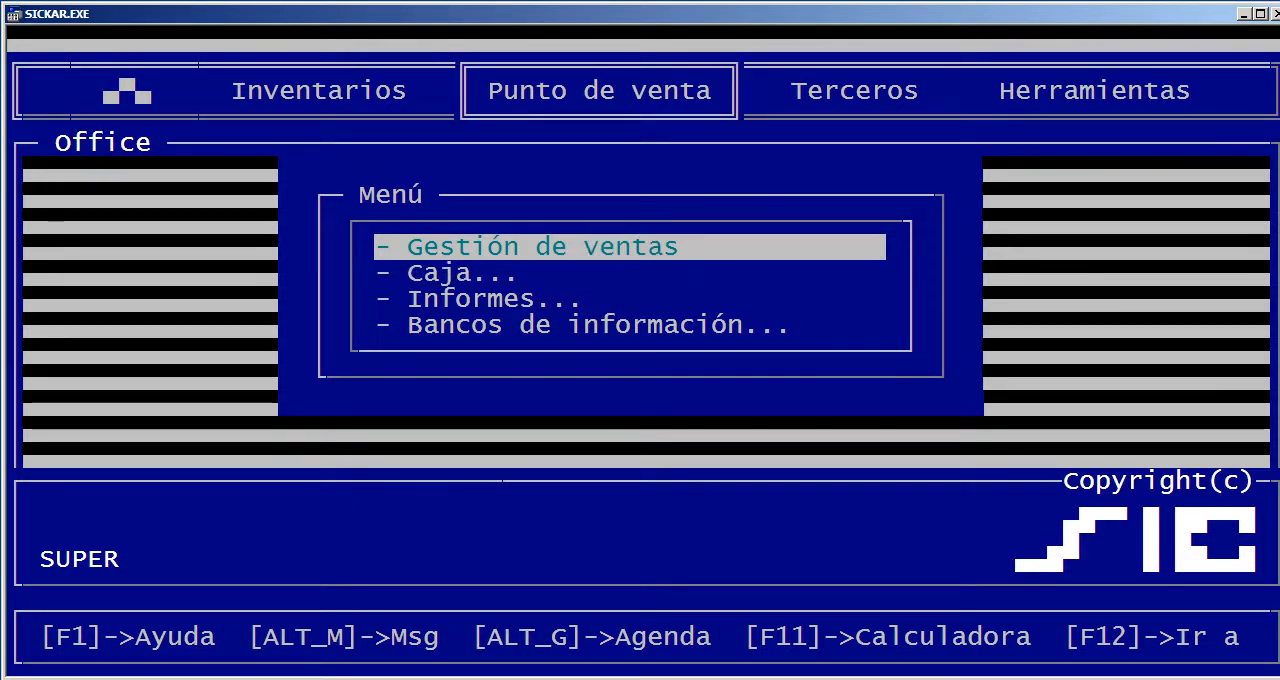
key("Right")
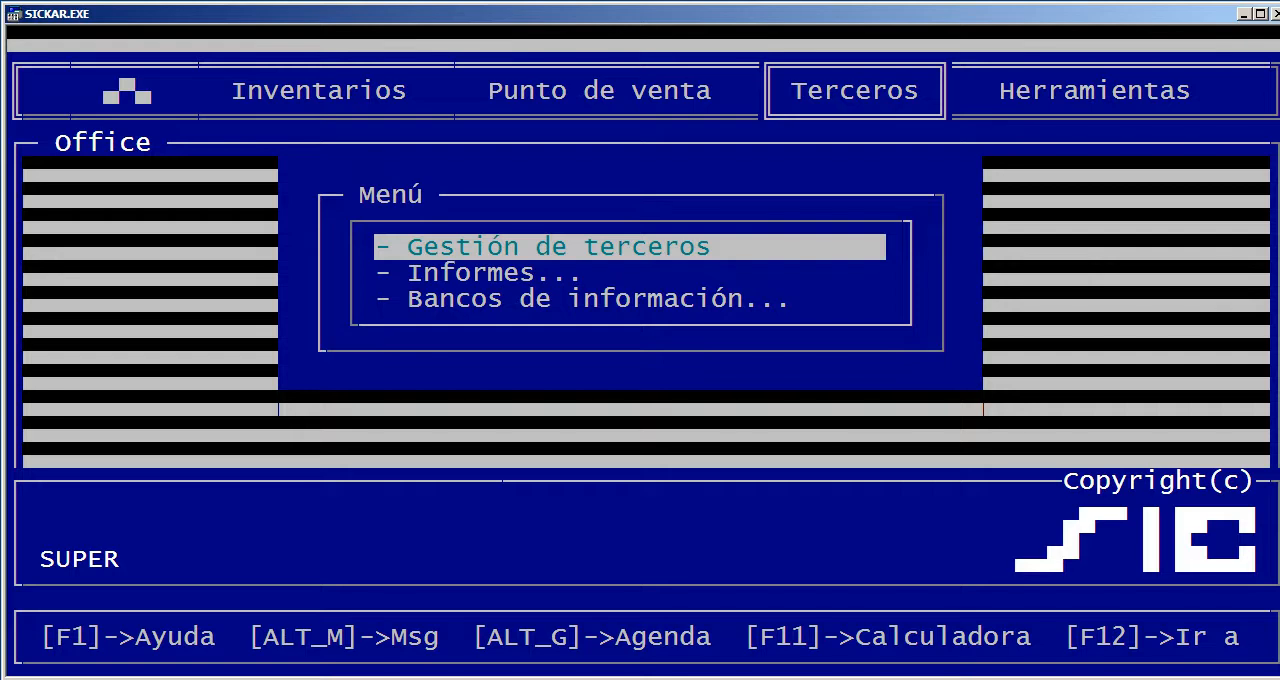
key("Right")
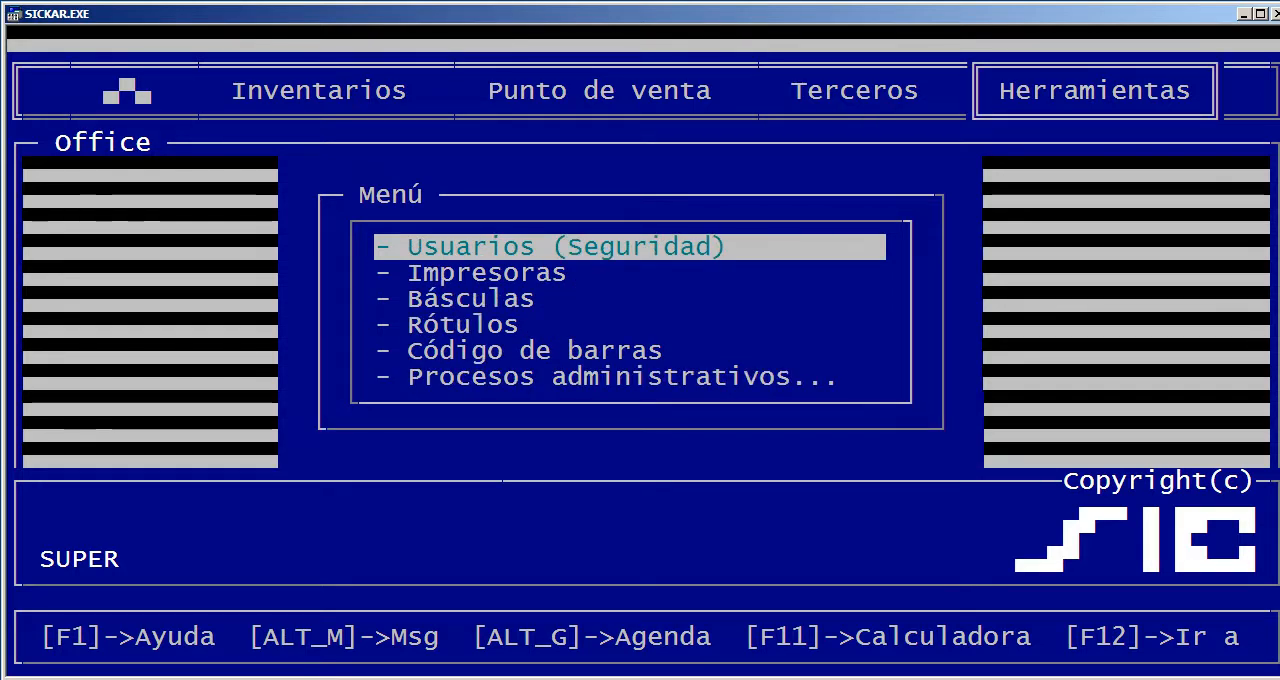
key("Down")
key("Down")
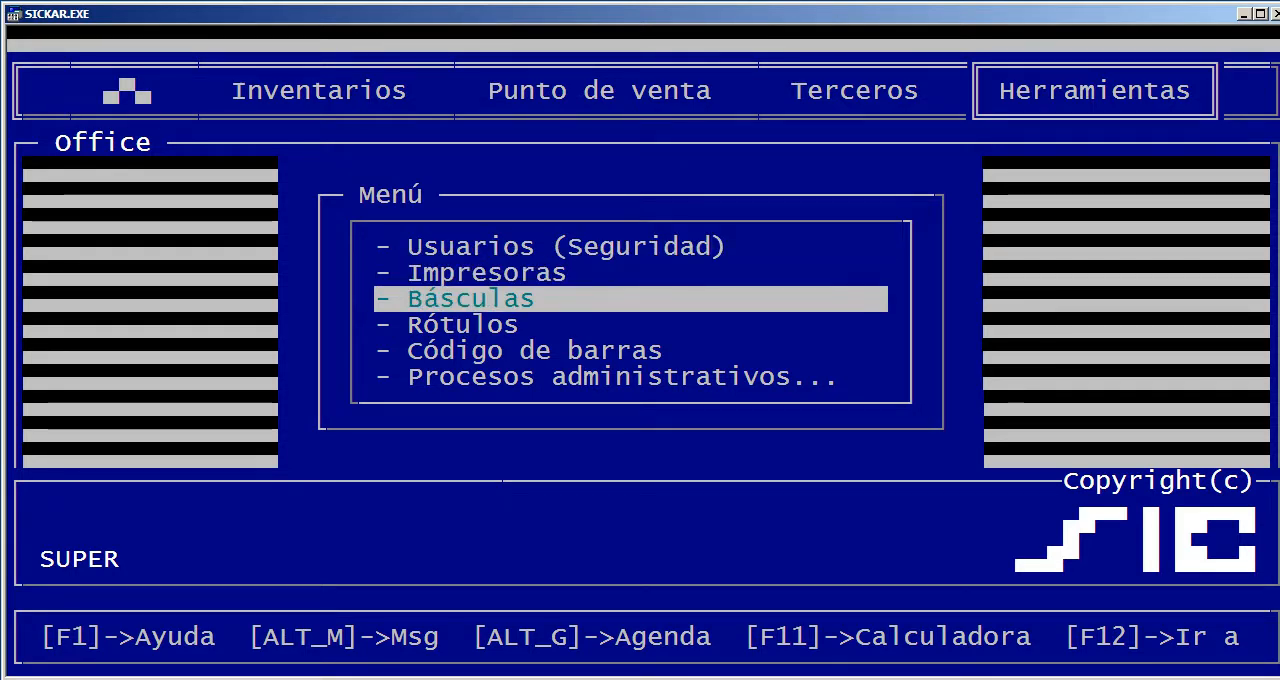
key("Up")
key("Up")
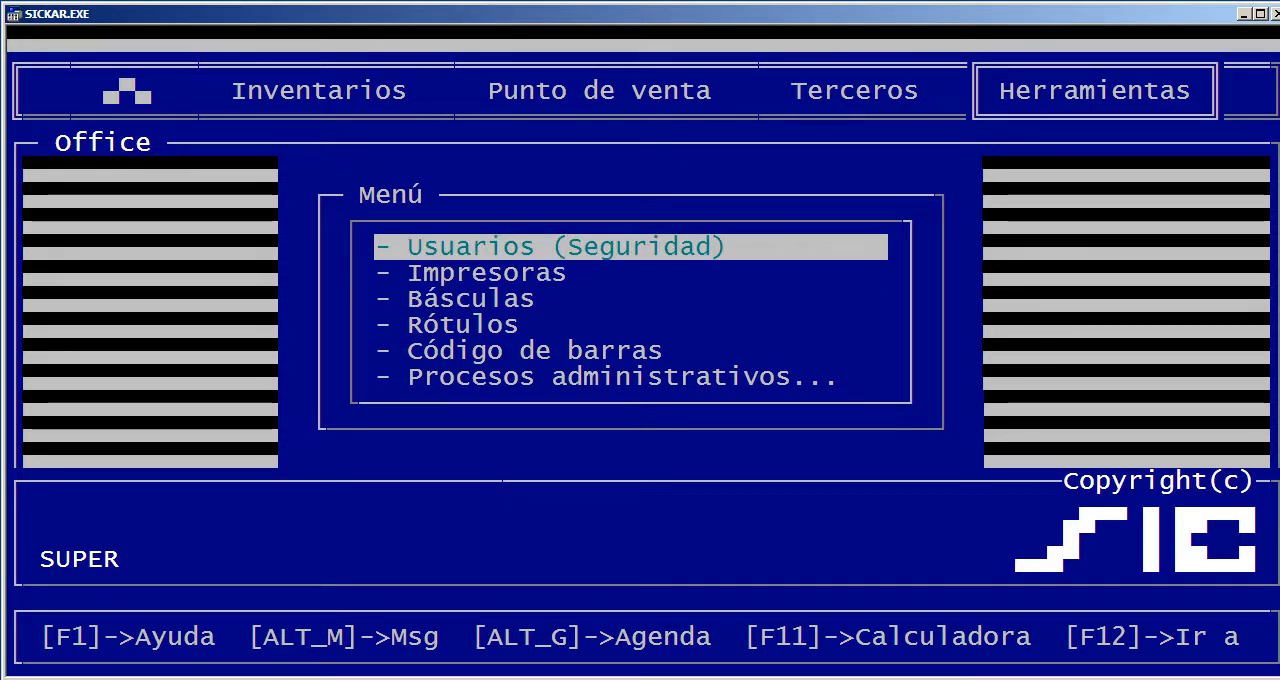
key("Down")
key("Down")
key("Down")
key("Down")
key("Left")
key("Left")
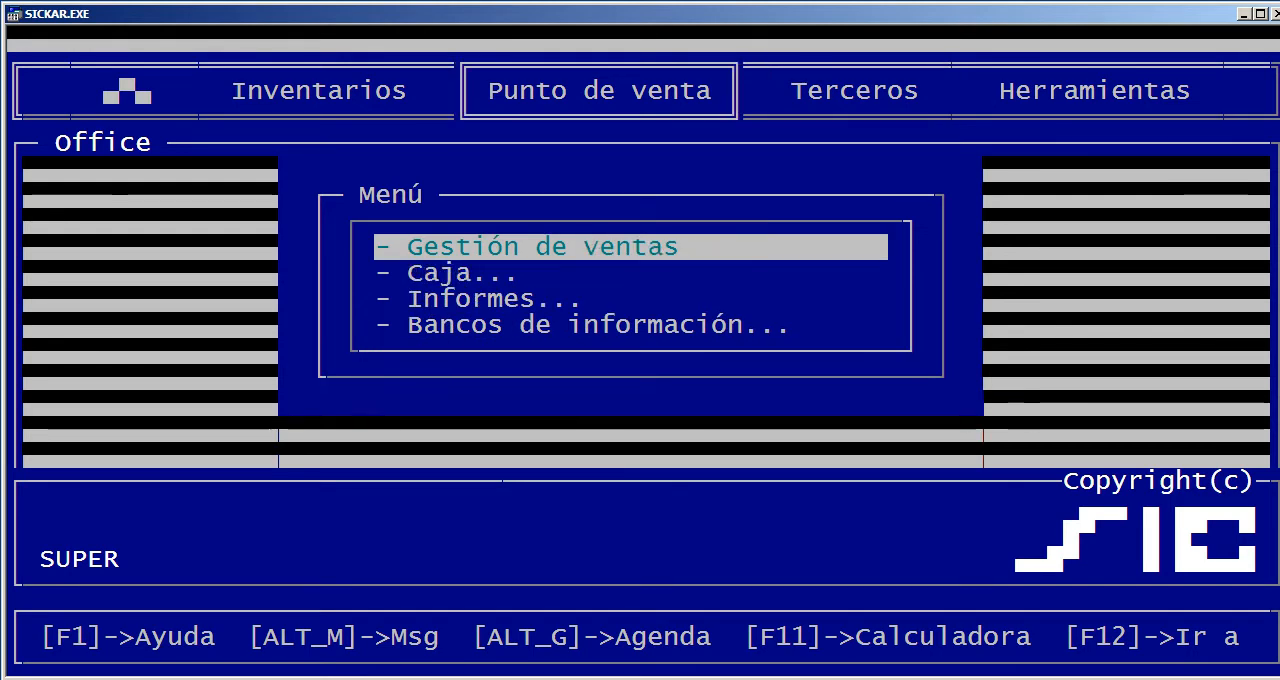
Open article management (Gestión de Artículos) in the Inventarios module
key("Left")
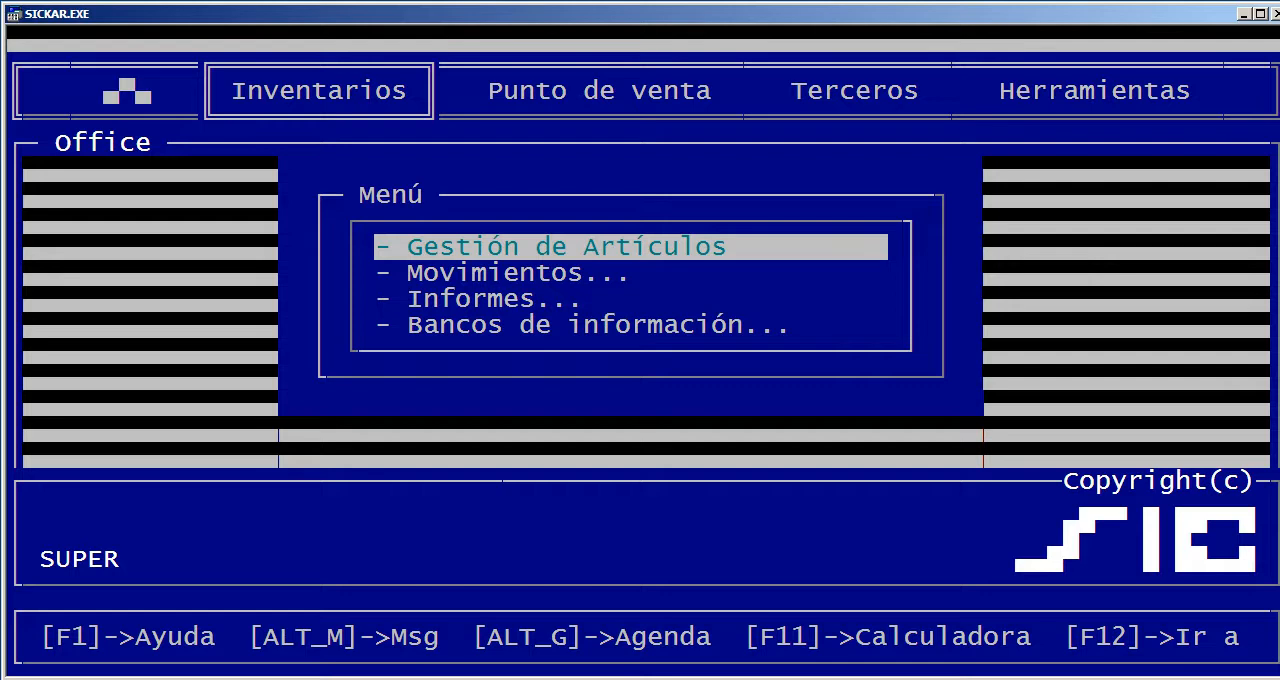
key("Right")
key("Left")
key("Return")
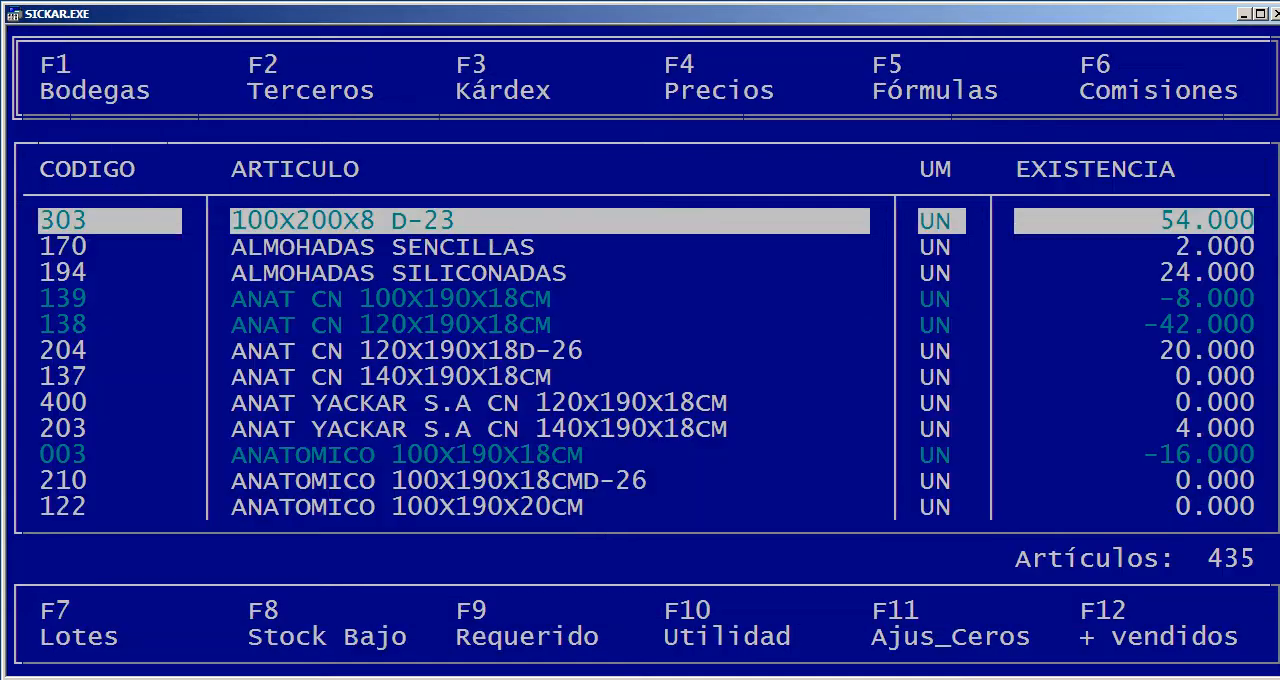
Examine the article list, comparing the codes, descriptions, units and stock of the first entries
key("Down")
key("Down")
key("Down")
key("Down")
key("Down")
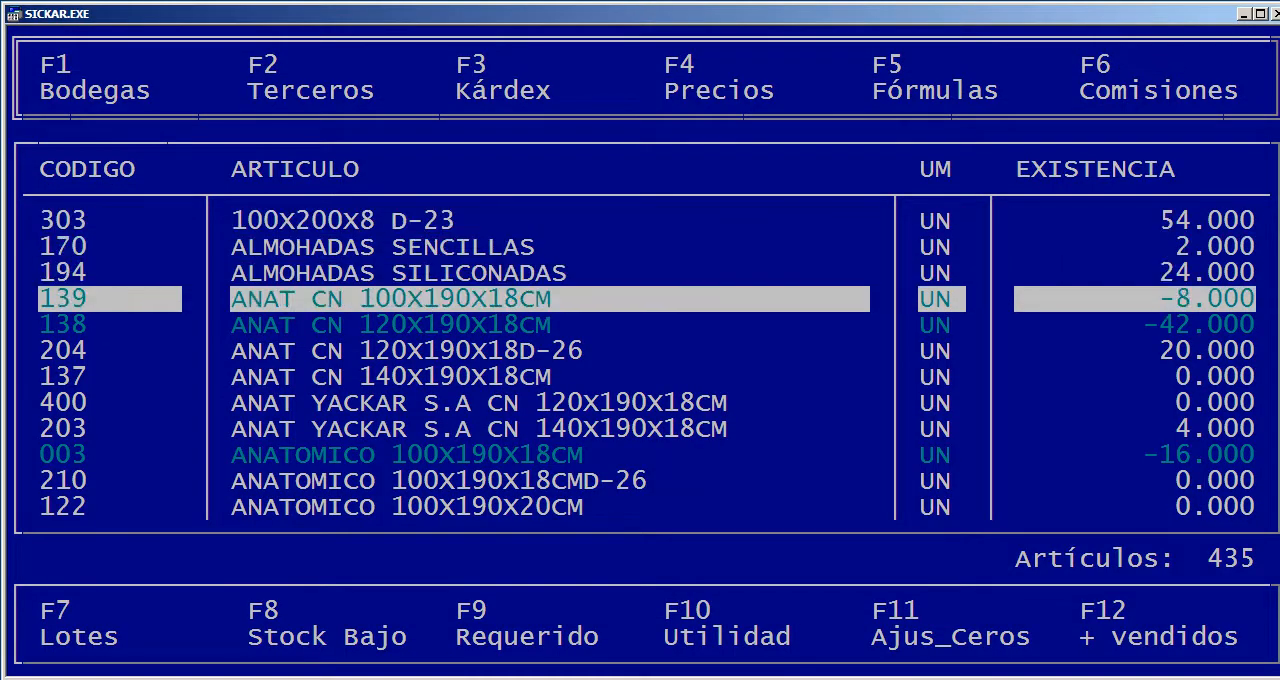
key("Up")
key("Up")
key("Up")
key("Up")
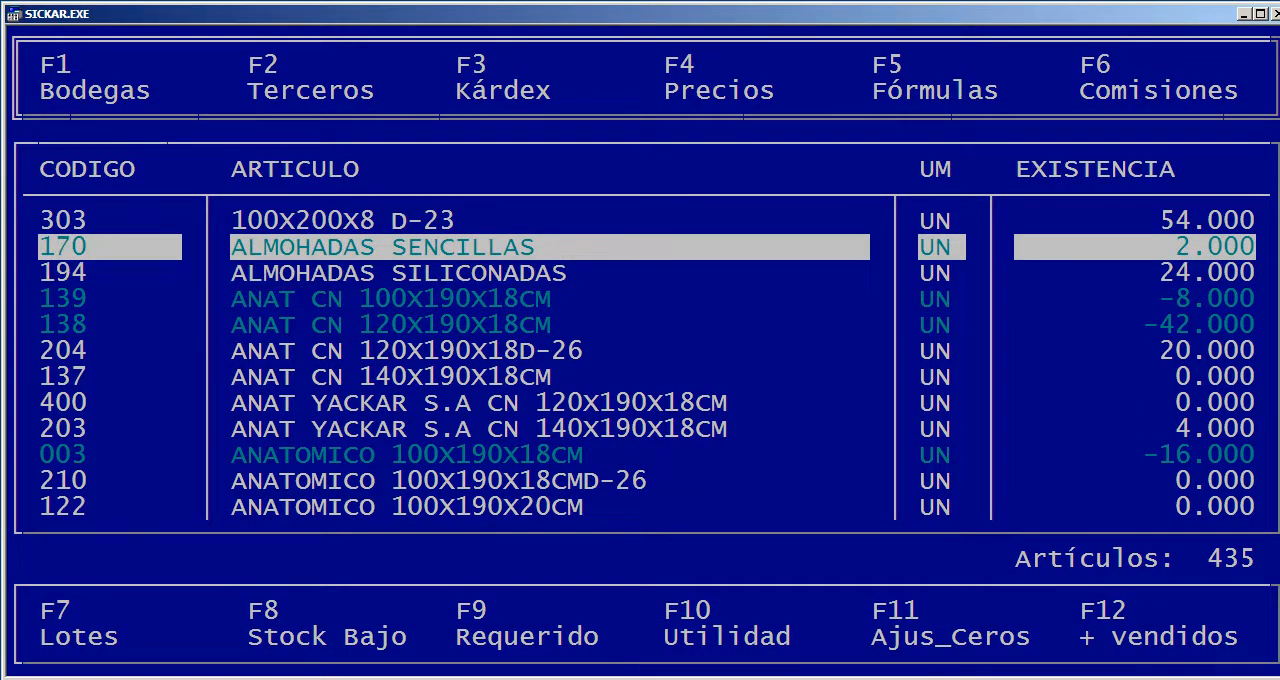
key("Down")
key("Down")
key("Down")
key("Up")
key("Up")
key("Up")
key("Down")
key("Down")
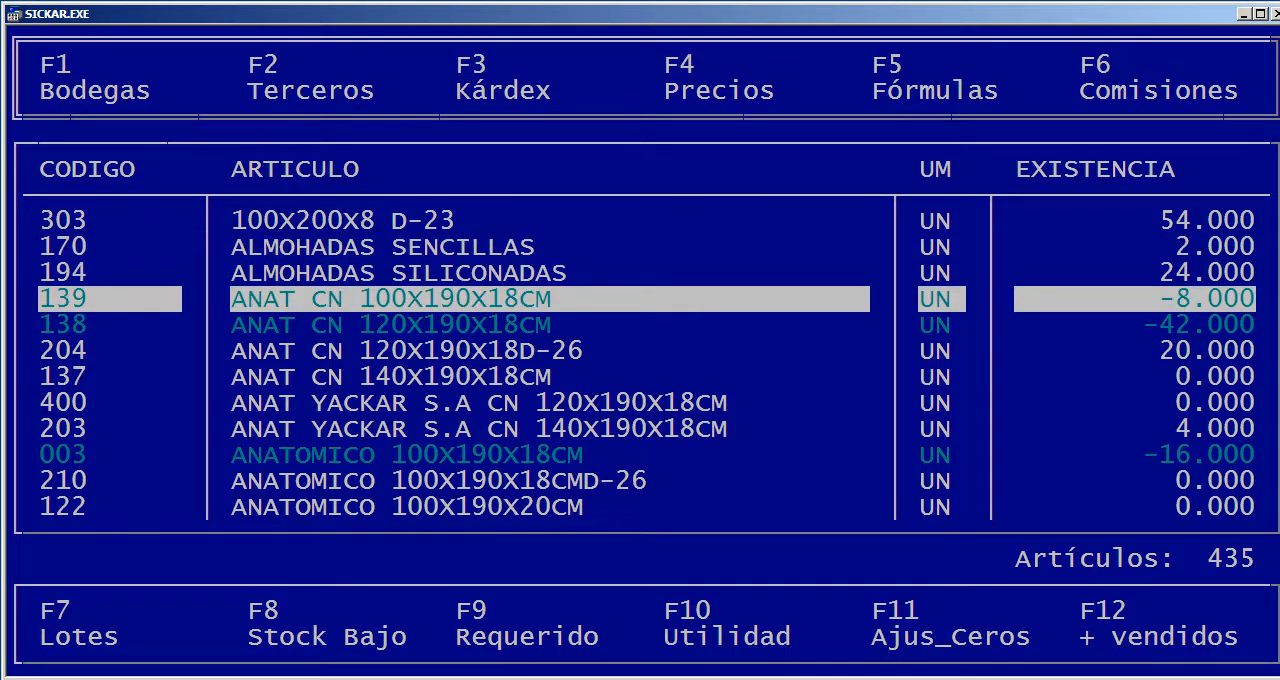
key("Down")
key("Up")
key("Up")
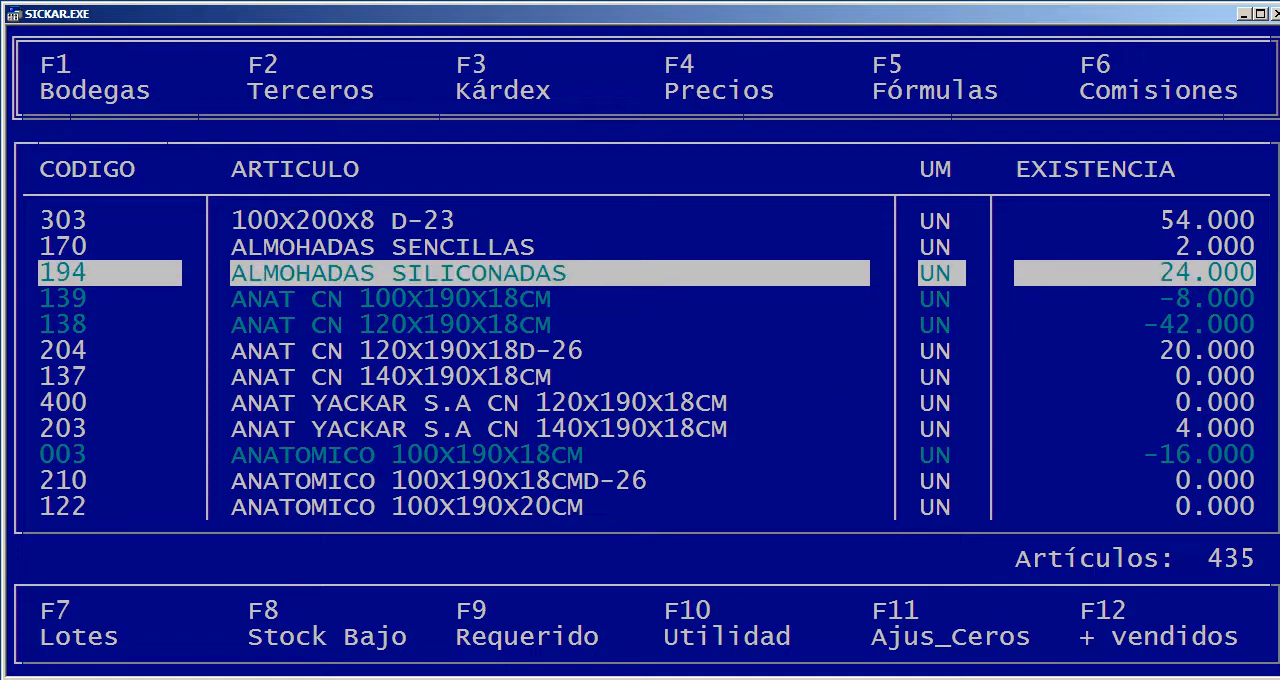
key("Down")
key("Down")
key("Down")
key("Down")
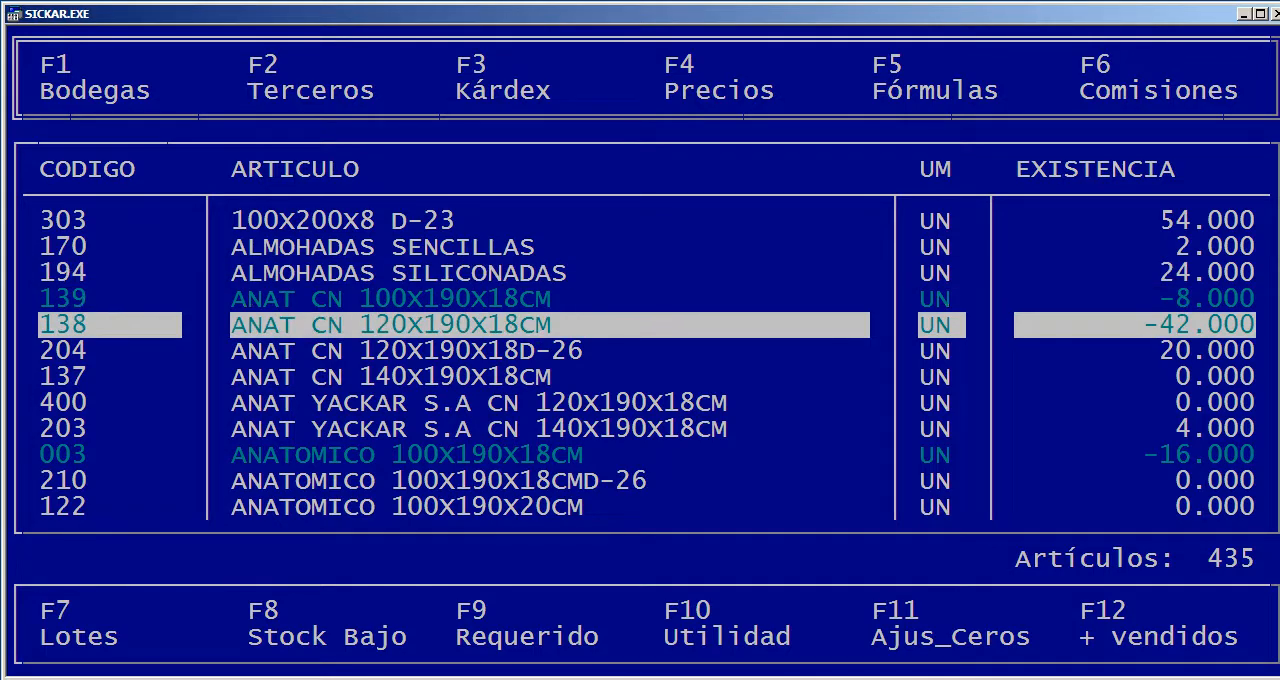
key("Down")
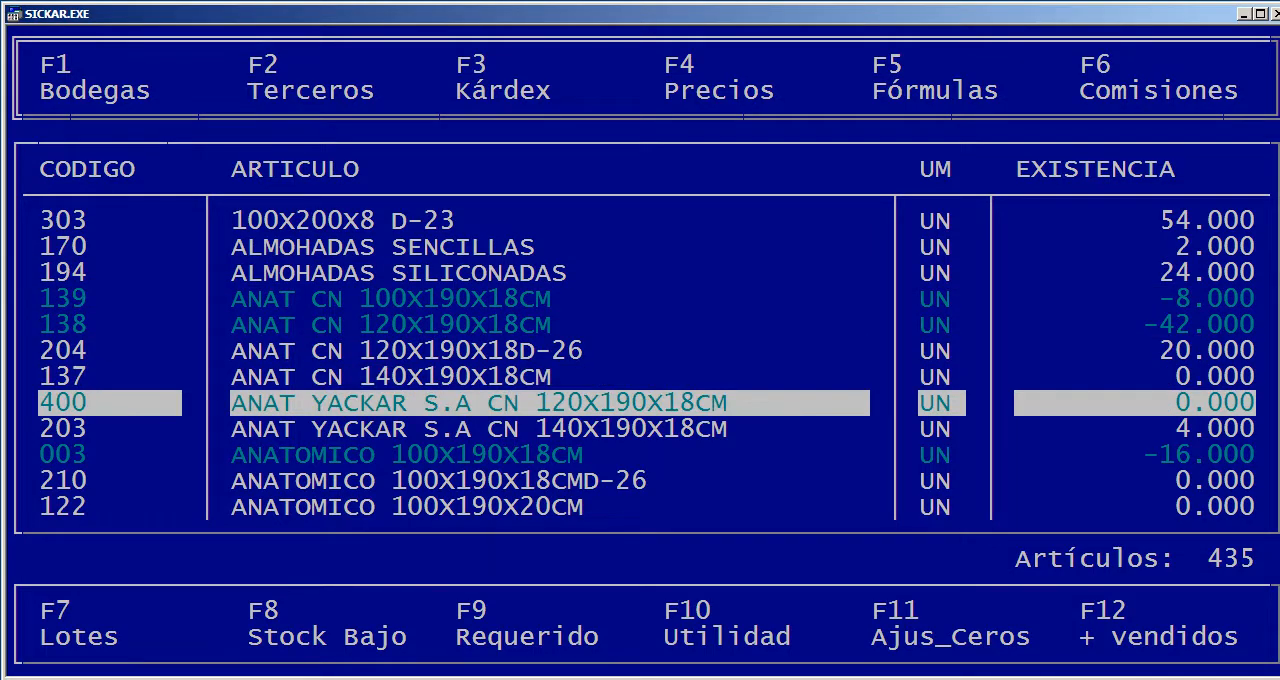
key("Up")
key("Up")
key("Up")
key("Up")
key("Up")
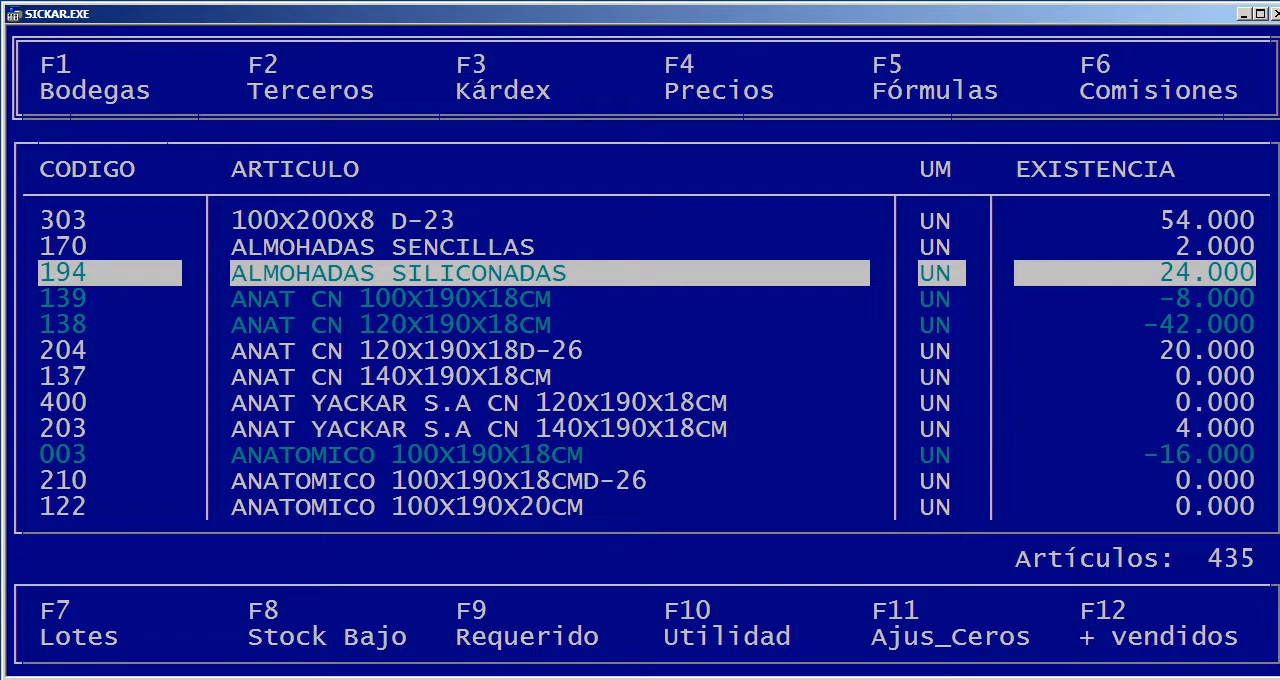
key("Down")
key("Down")
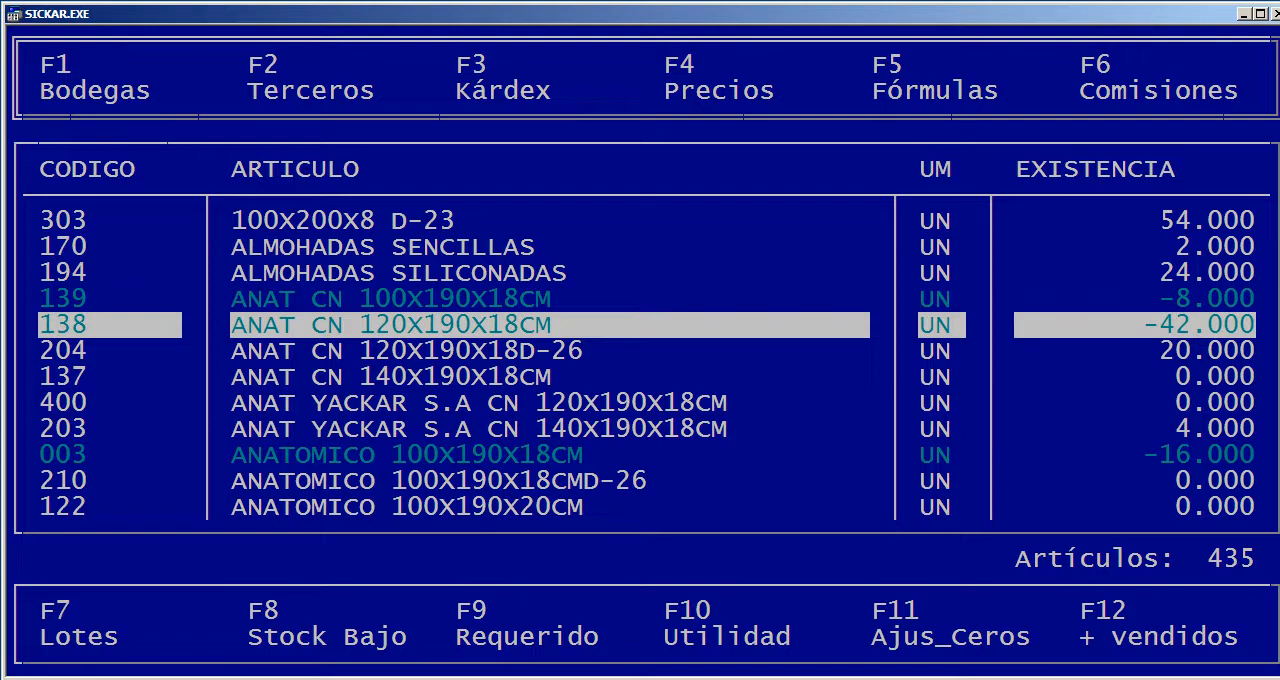
key("Up")
key("Up")
key("Up")
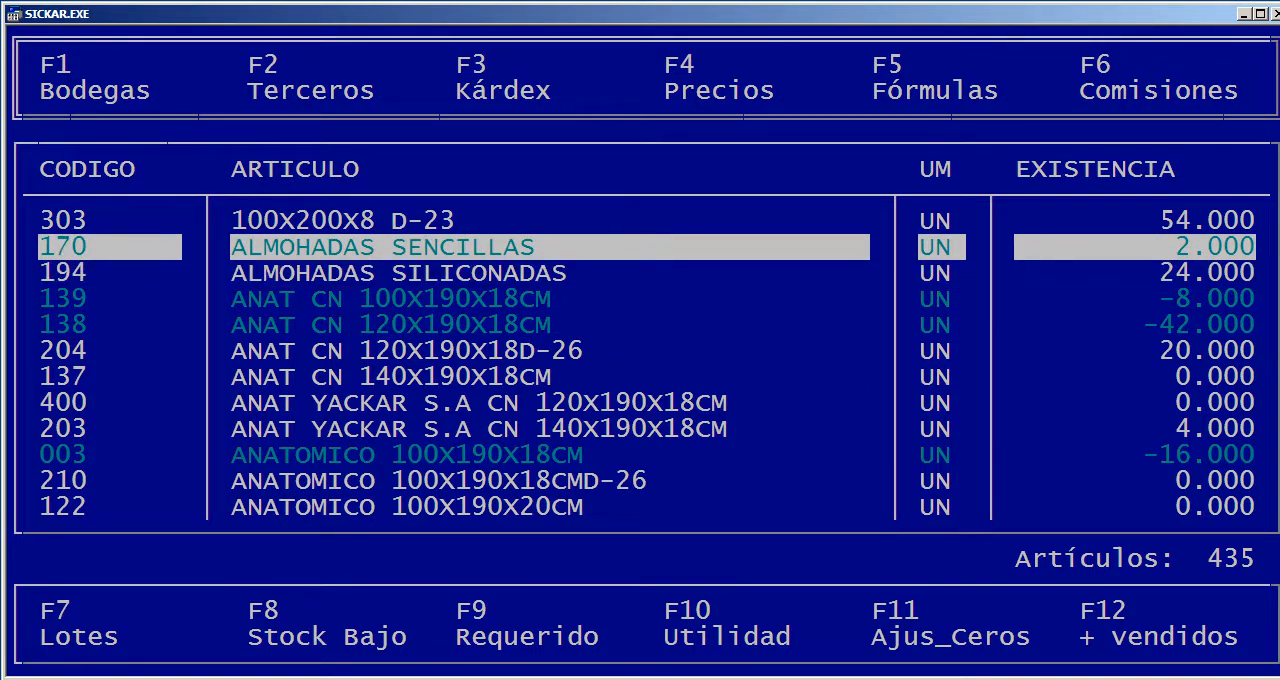
Start a new article, accept the proposed code 435 and enter the description COMPUTADOR DELL
key("Insert")
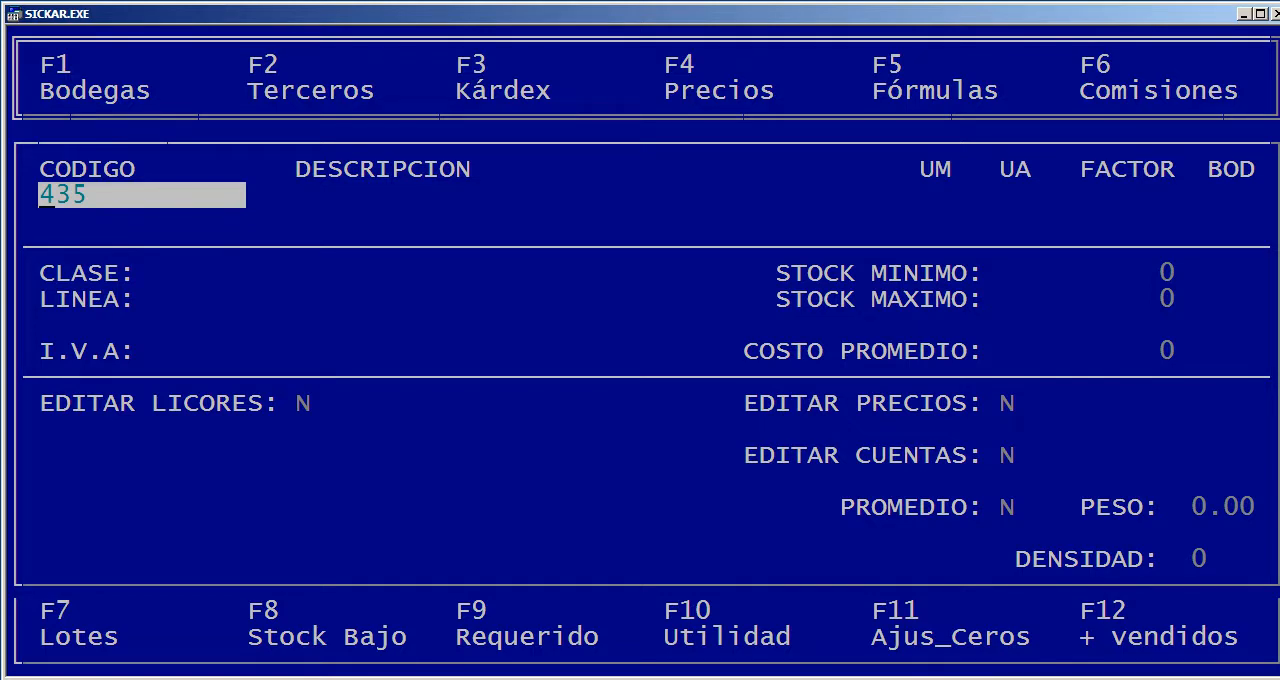
key("Return")
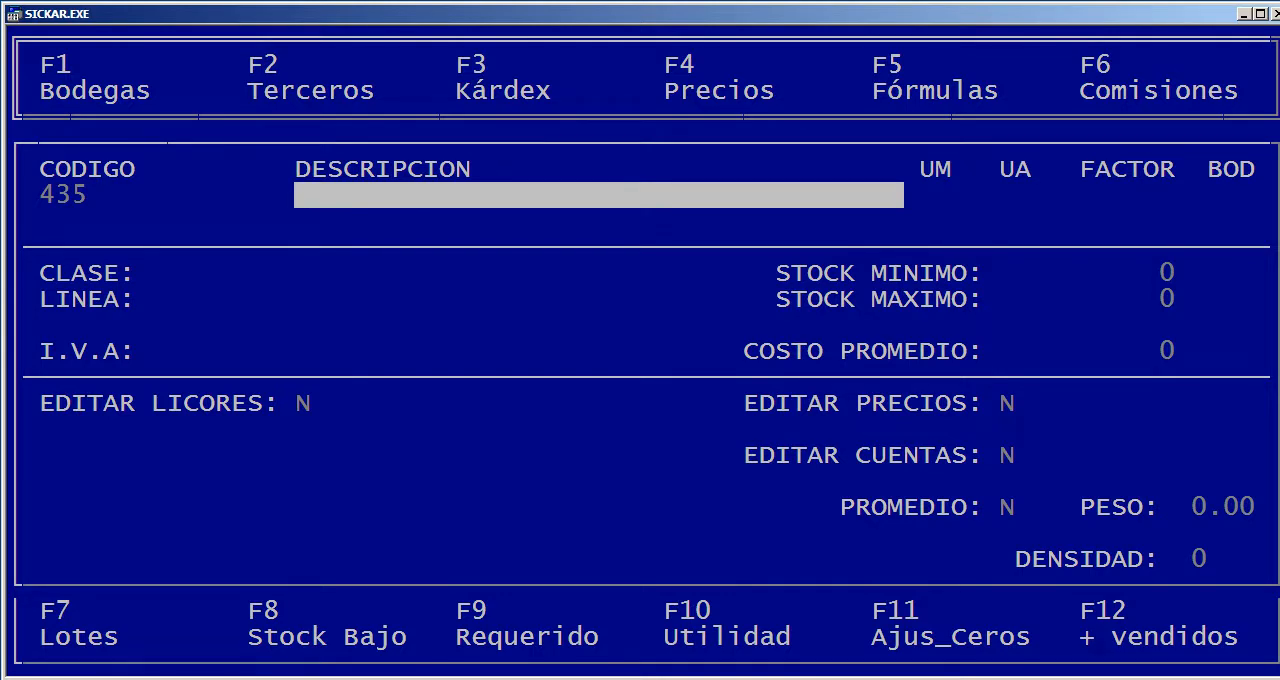
type("COMPUTADOR DELL")
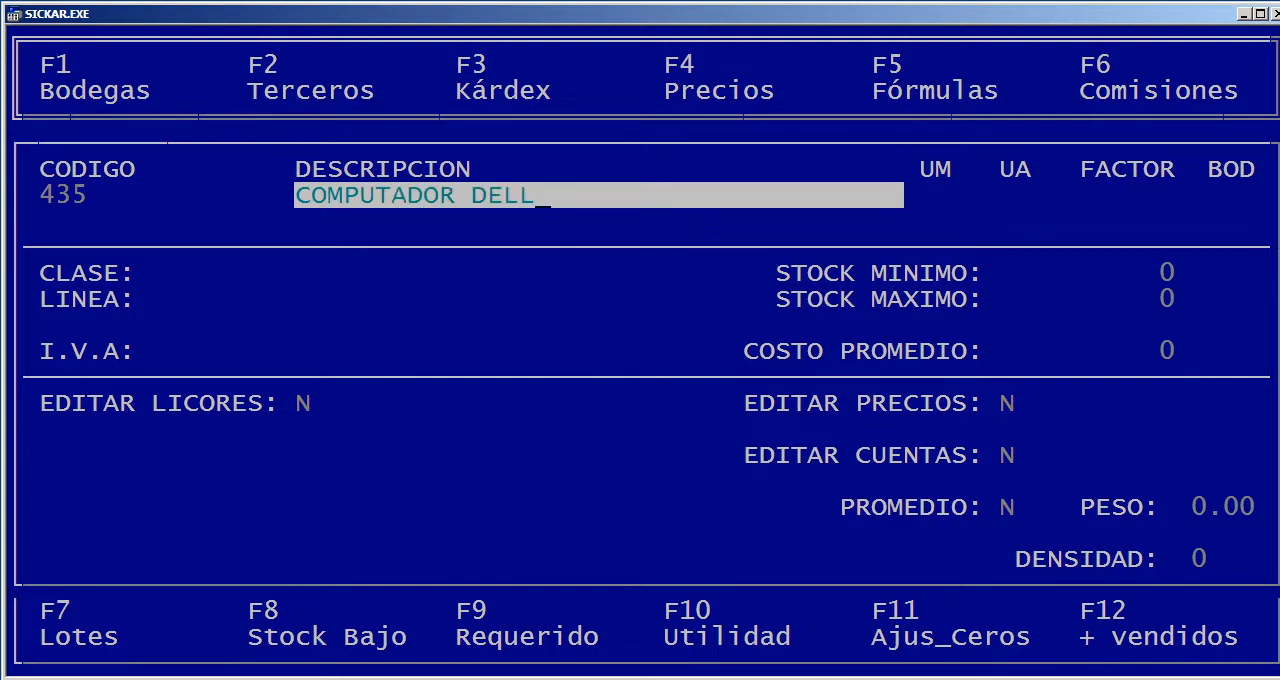
key("Return")
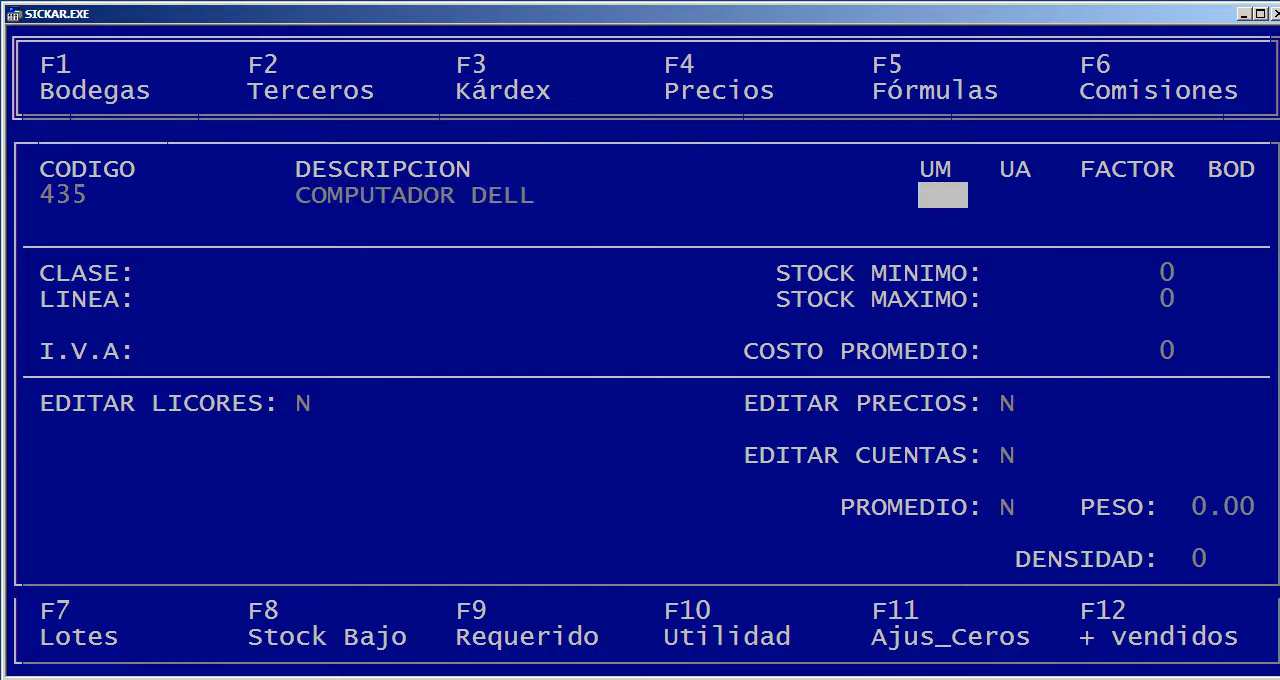
Set the new article's UM unit to UN (UNIDAD)
key("Return")
key("Down")
key("Down")
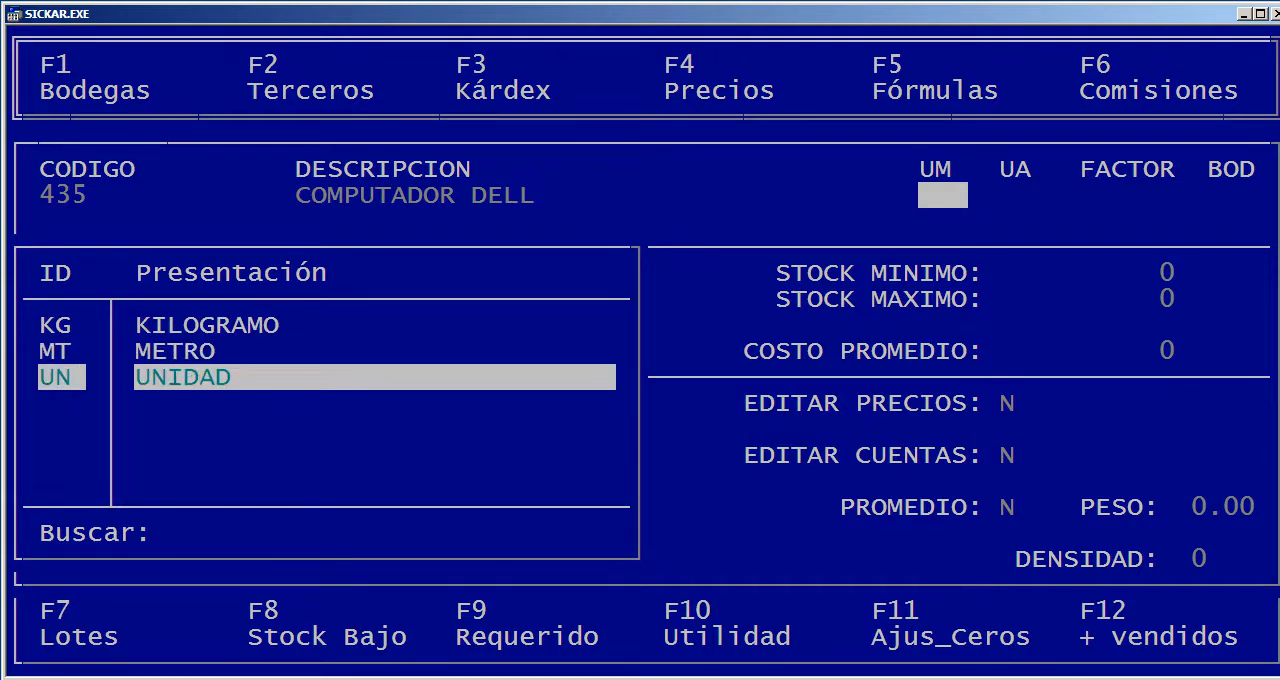
key("Up")
key("Up")
key("Up")
key("Return")
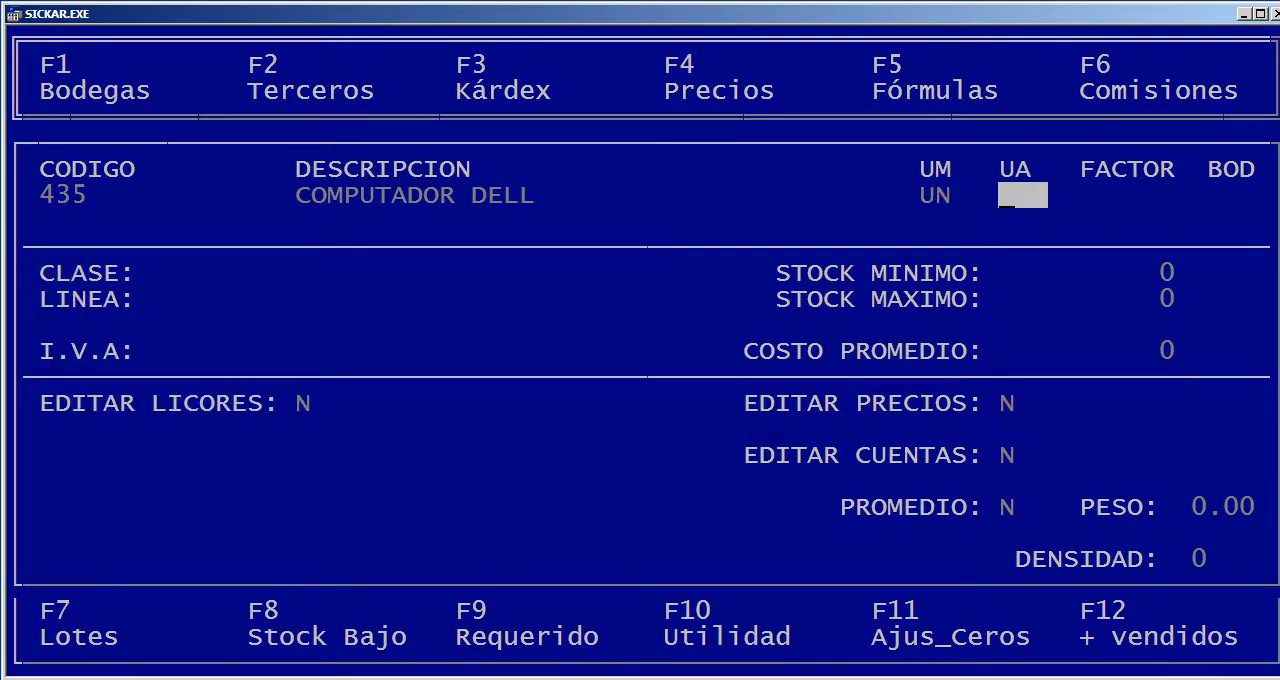
Set the new article's UA unit to UN (UNIDAD)
key("Return")
key("Down")
key("Down")
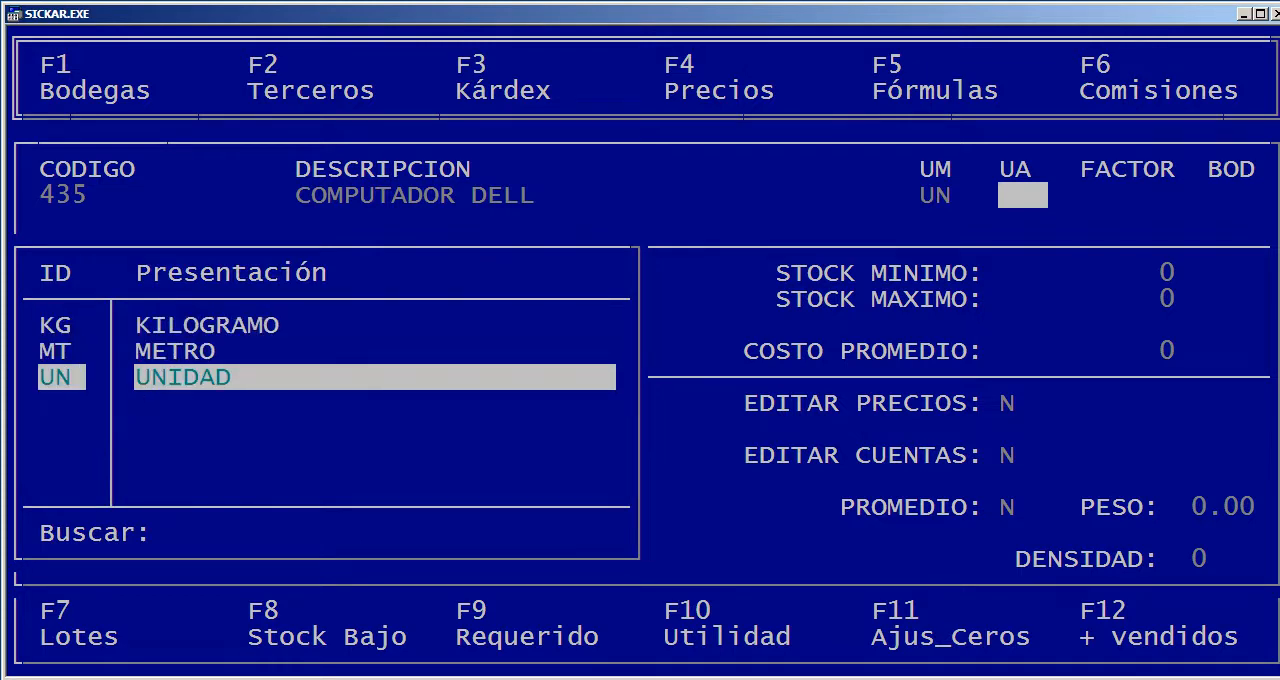
key("Return")
Accept the factor of 1.00, choose warehouse 01 FABRICA and leave the field after it blank
key("Return")
key("Return")
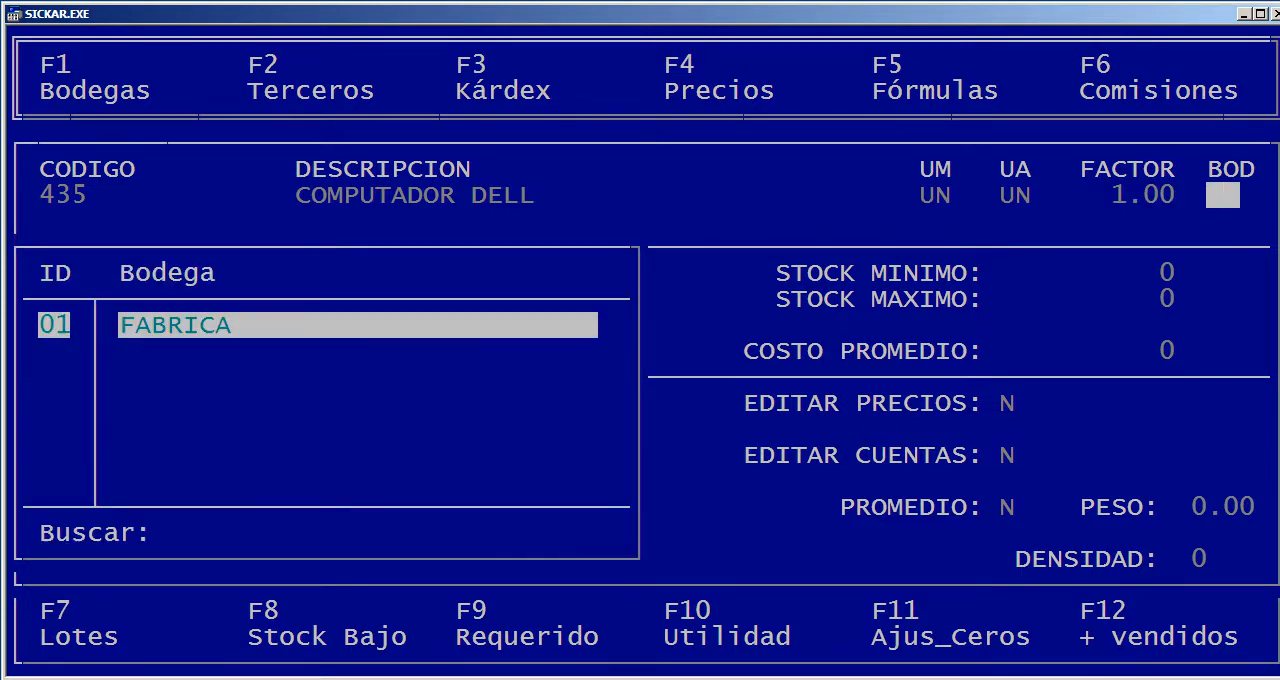
key("Return")
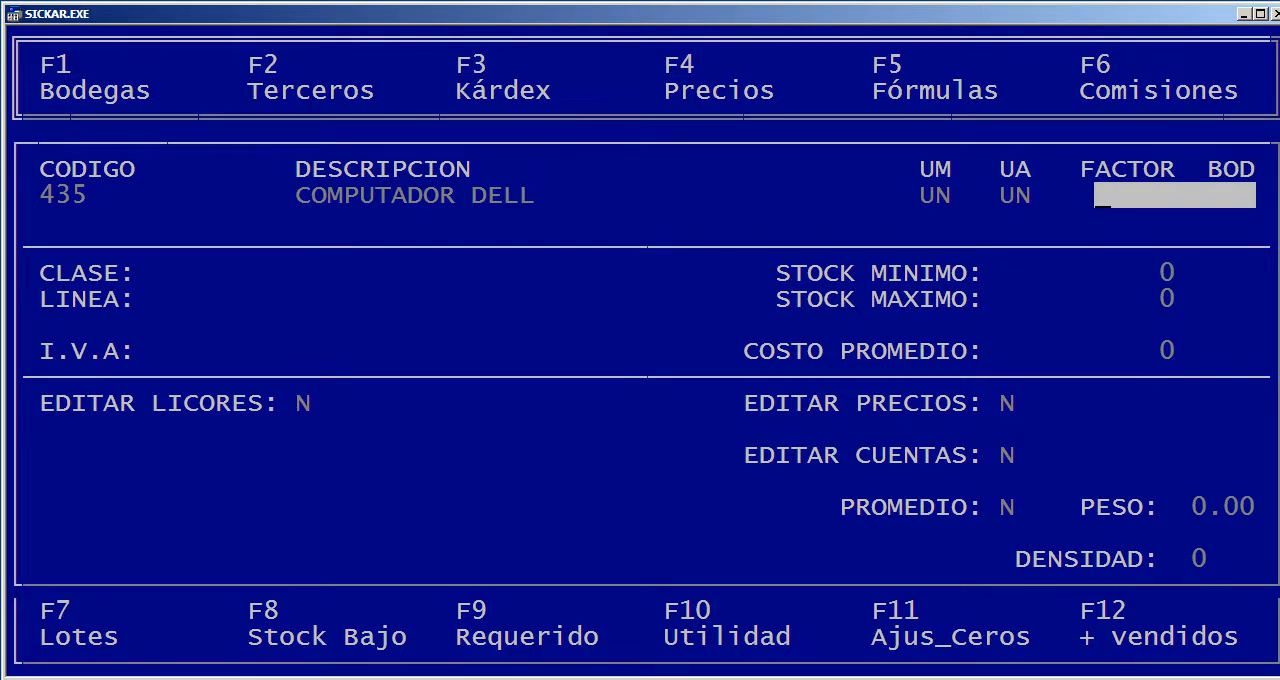
key("Return")
key("Return")
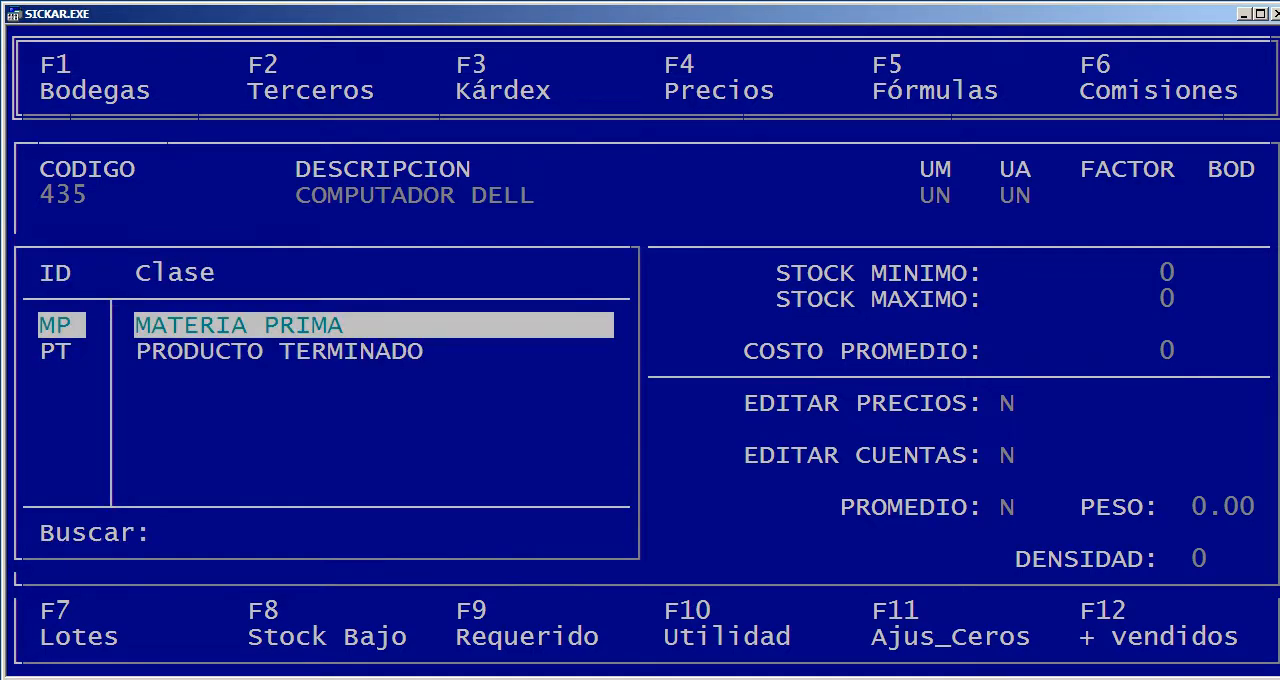
Assign the new article to class PT (PRODUCTO TERMINADO)
key("Down")
key("Up")
key("Down")
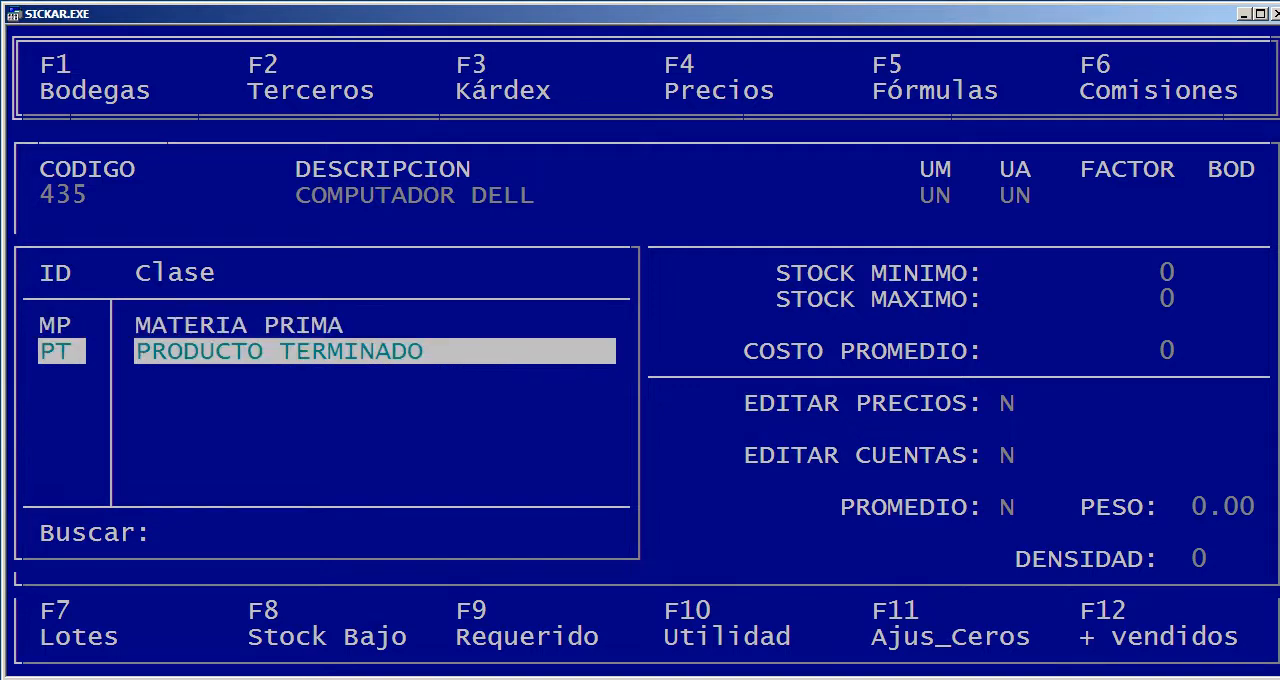
key("Up")
key("Down")
key("Return")
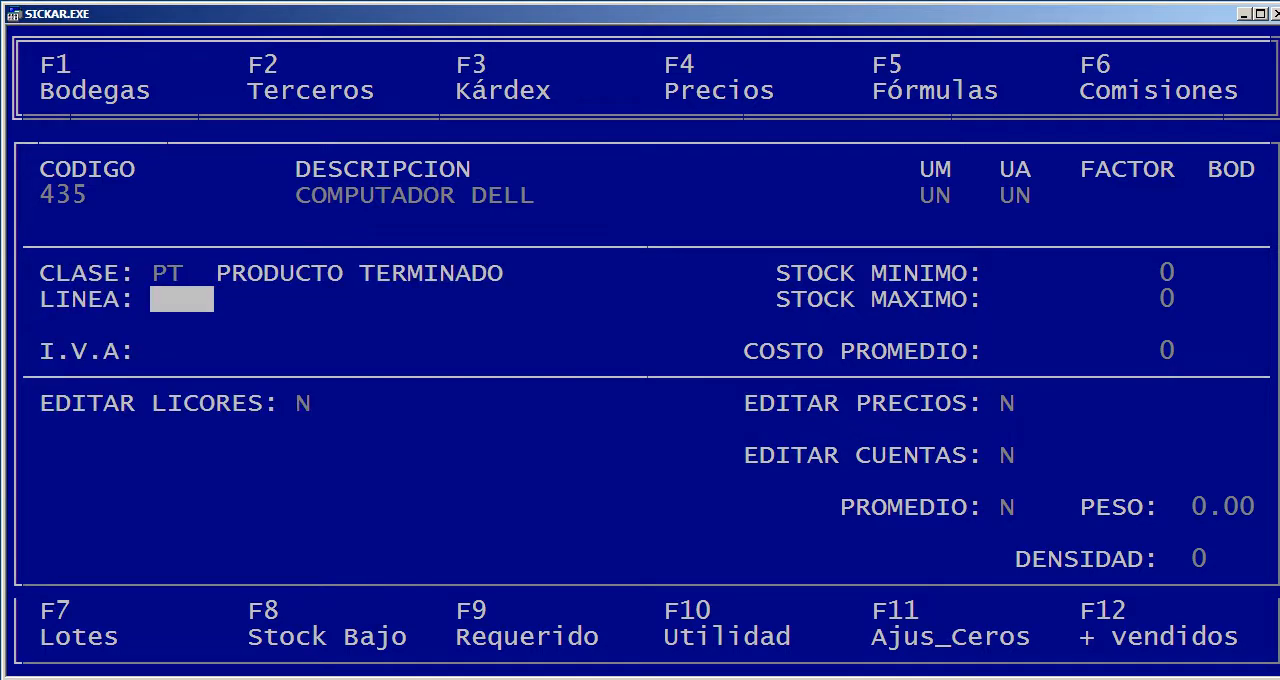
Look through the available product lines for the new article, from ALMOHADAS to QUIMICOS
key("Return")
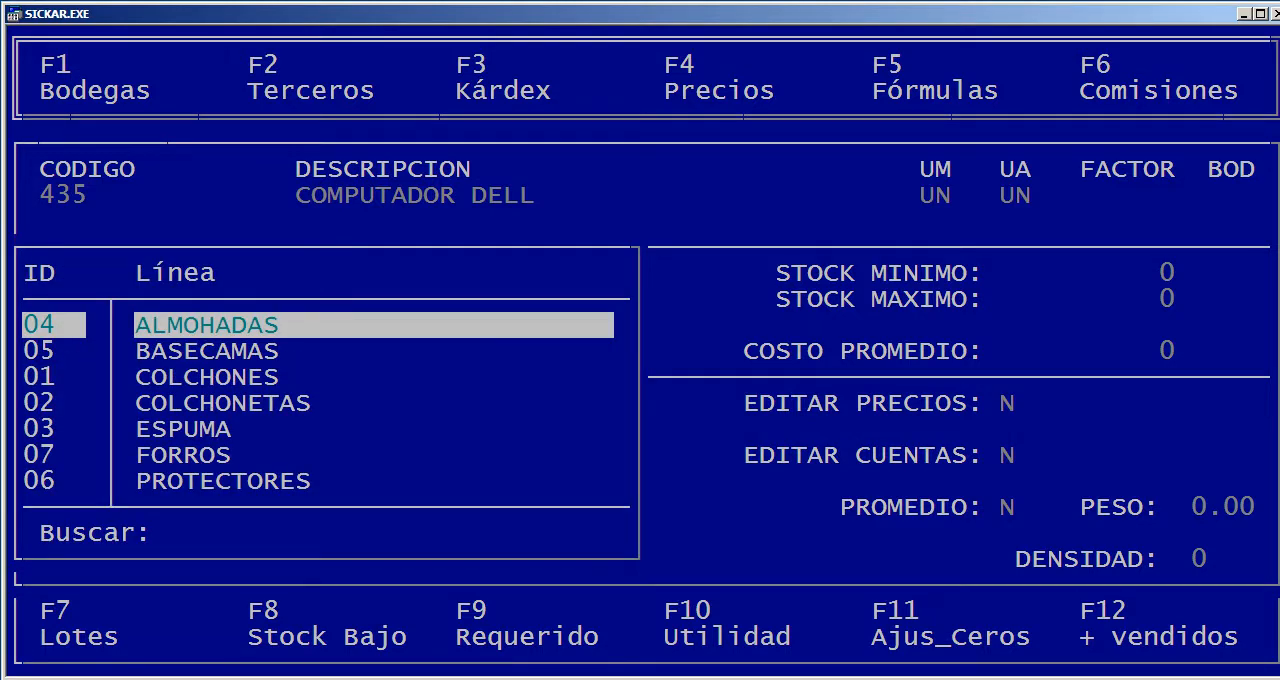
key("Down")
key("Down")
key("Down")
key("Down")
key("Down")
key("Down")
key("Down")
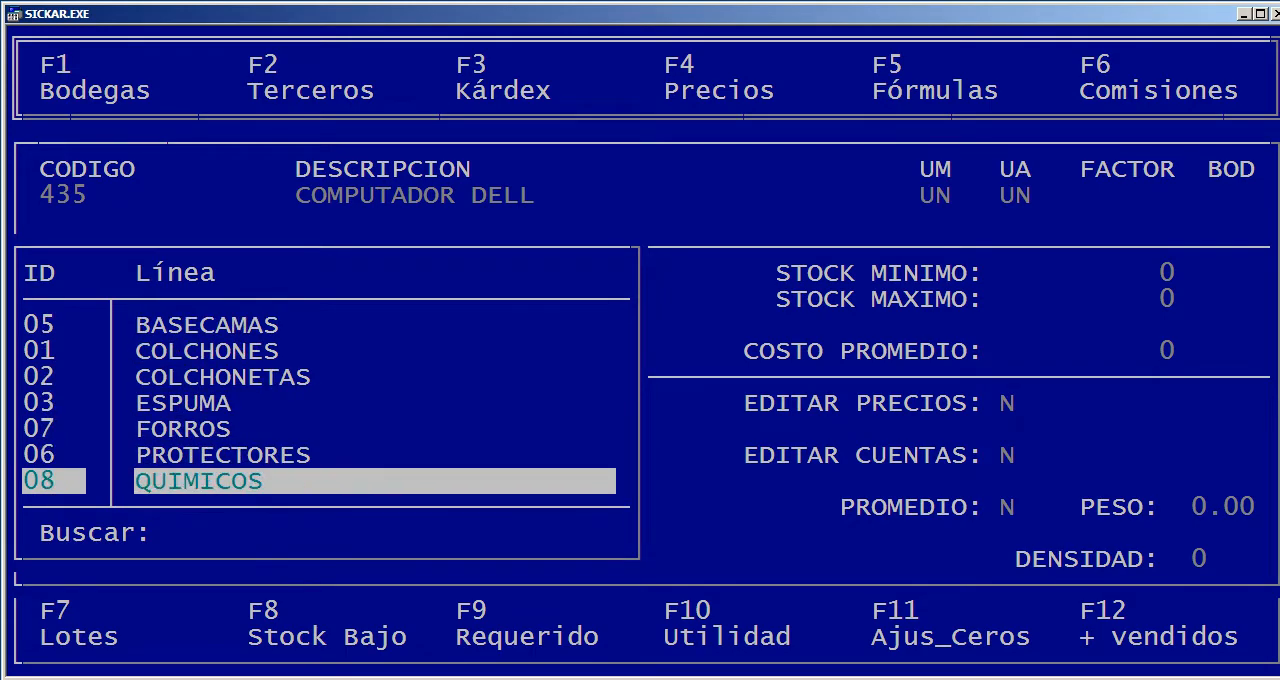
key("Up")
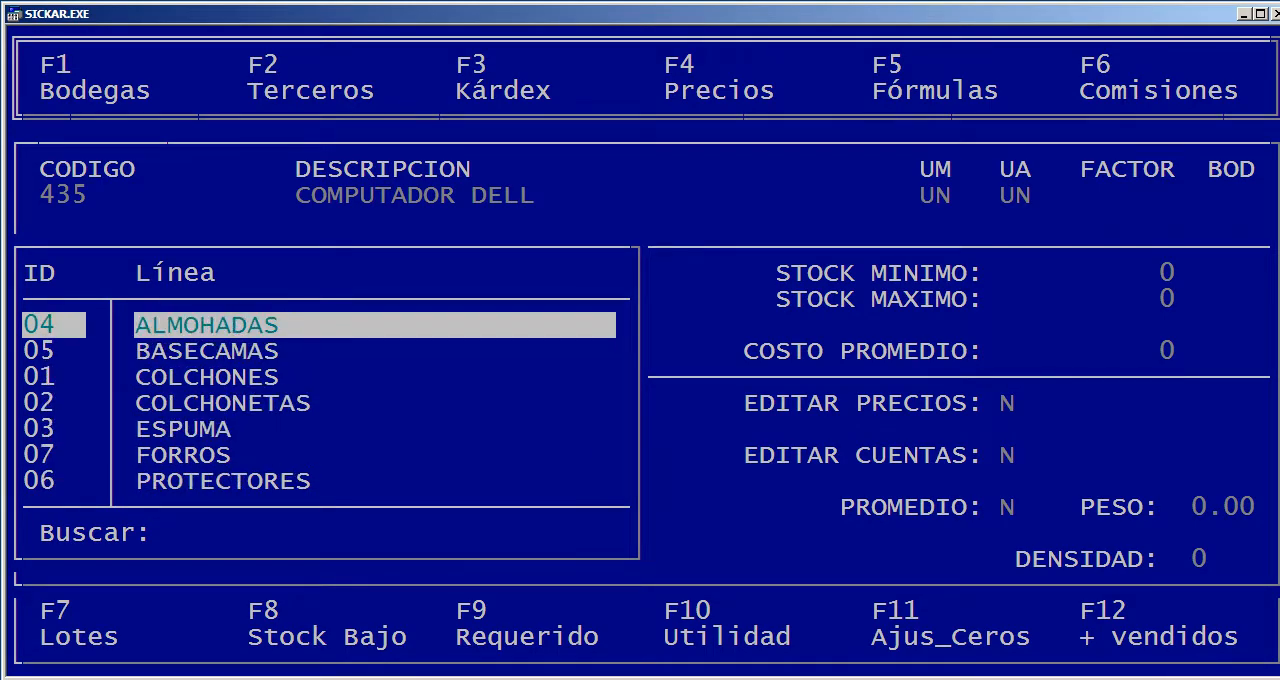
key("Down")
key("Down")
key("Down")
key("Down")
key("Down")
key("Down")
key("Down")
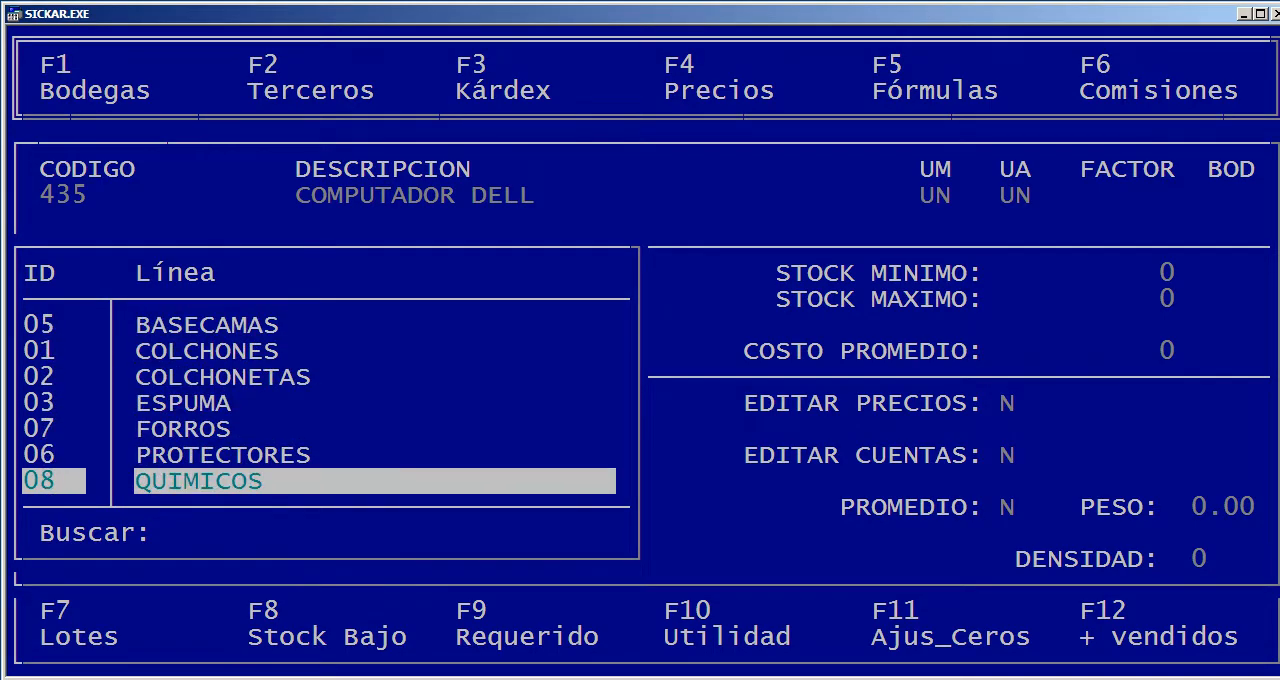
key("Up")
key("Up")
key("Up")
key("Up")
key("Up")
key("Down")
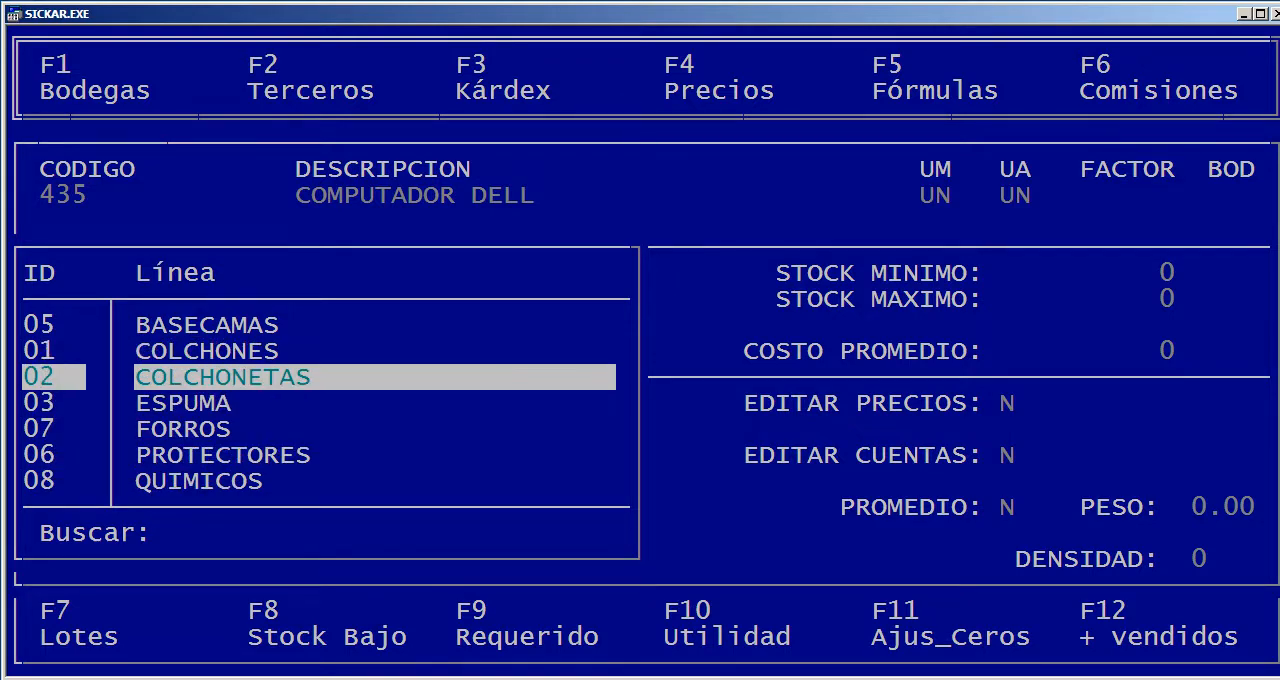
key("Down")
key("Up")
key("Down")
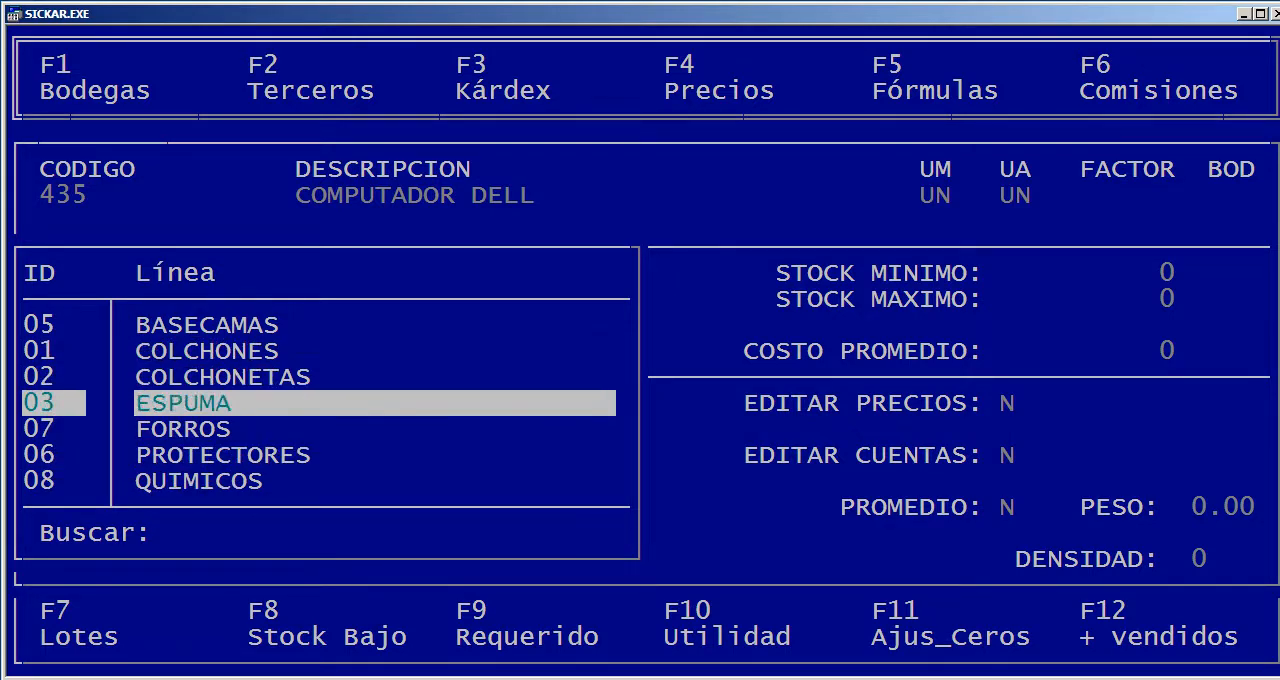
key("Down")
key("Up")
key("Up")
key("Up")
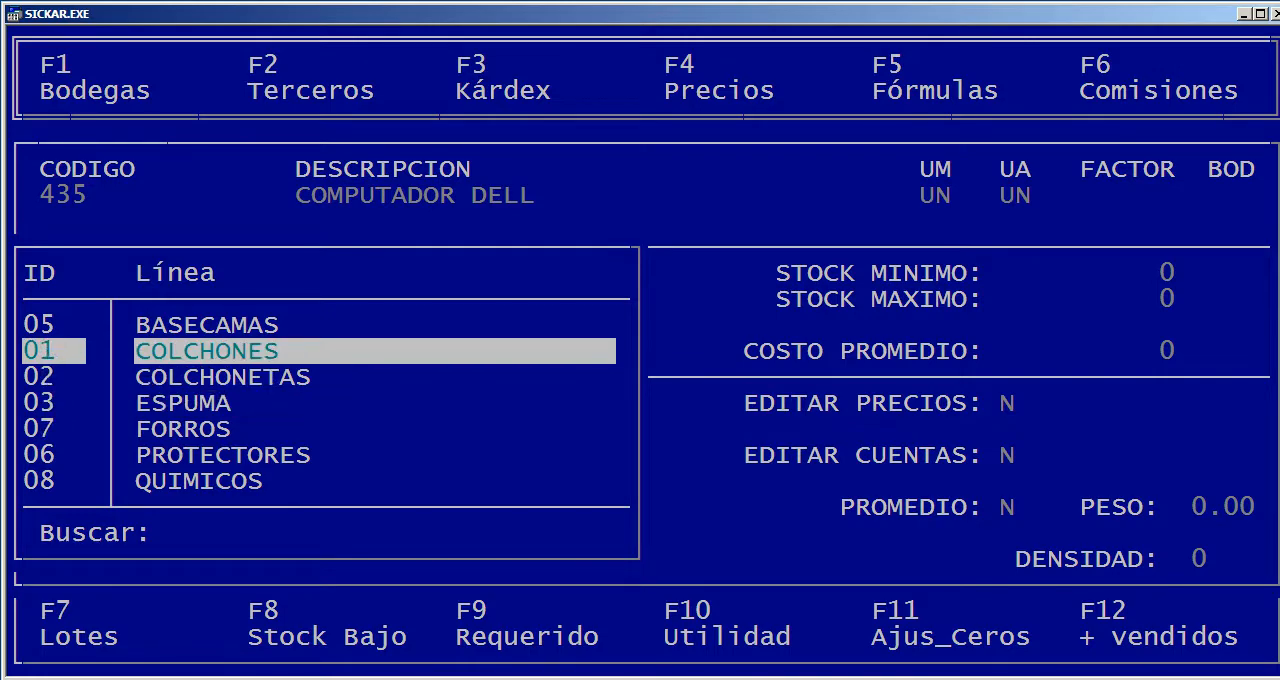
key("Up")
key("Up")
key("Down")
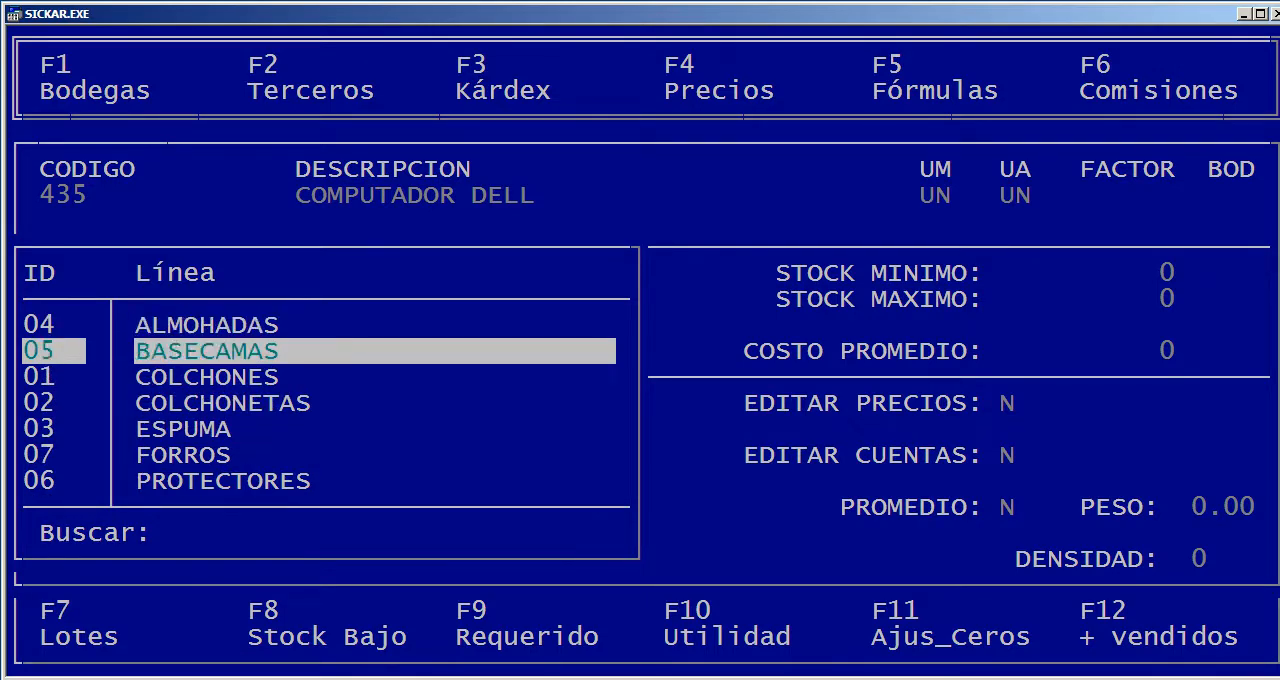
key("Down")
key("Down")
key("Down")
key("Down")
key("Down")
key("Down")
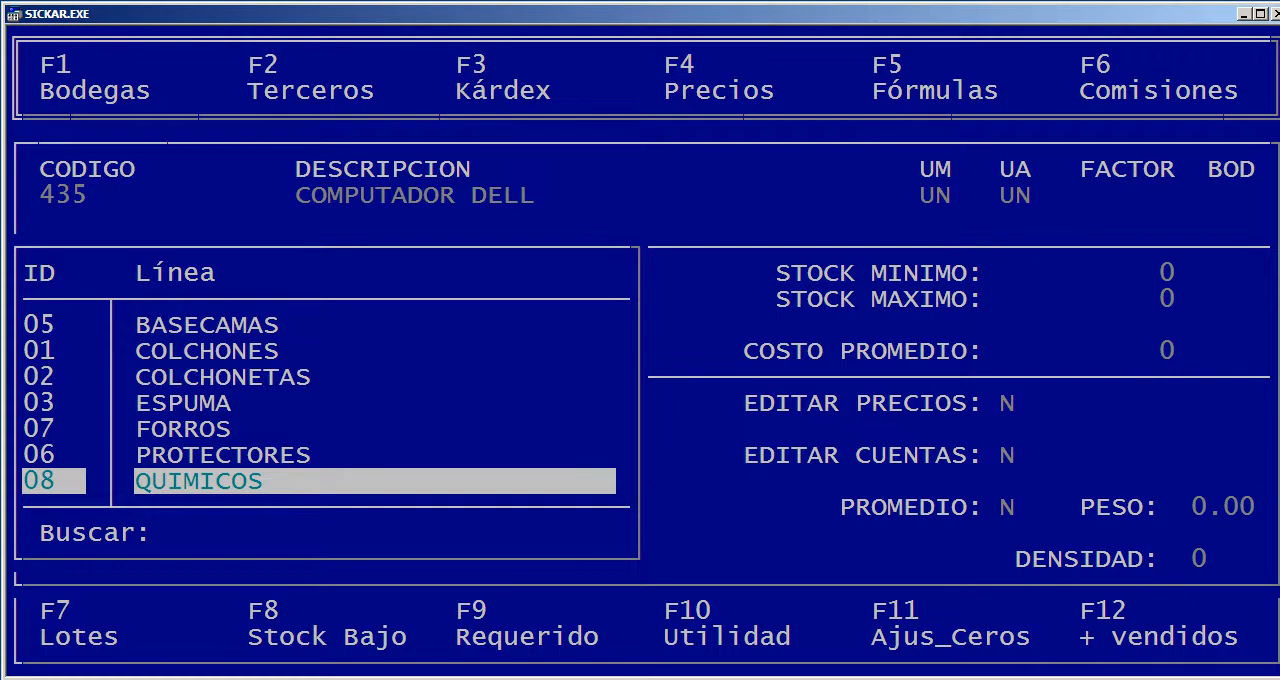
key("Up")
key("Up")
key("Down")
key("Down")
key("Up")
key("Up")
key("Up")
key("Down")
key("Down")
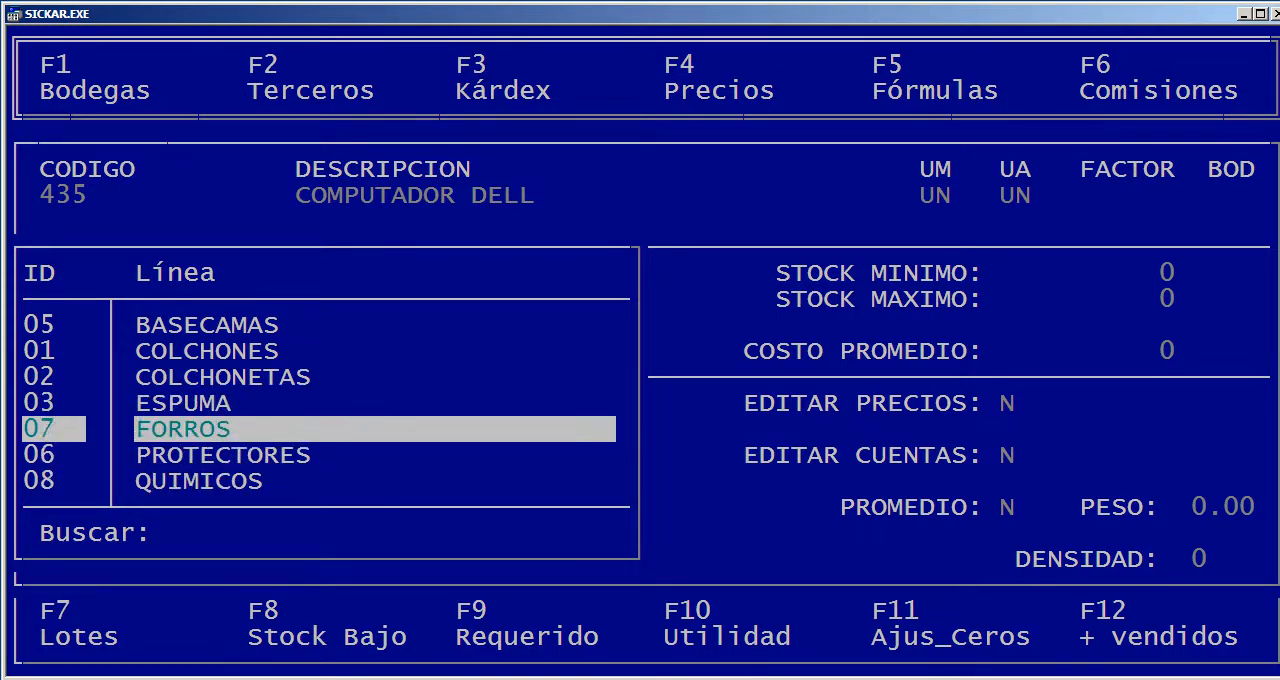
Assign the new article to line 08 QUIMICOS
key("Down")
key("Up")
key("Up")
key("Up")
key("Down")
key("Down")
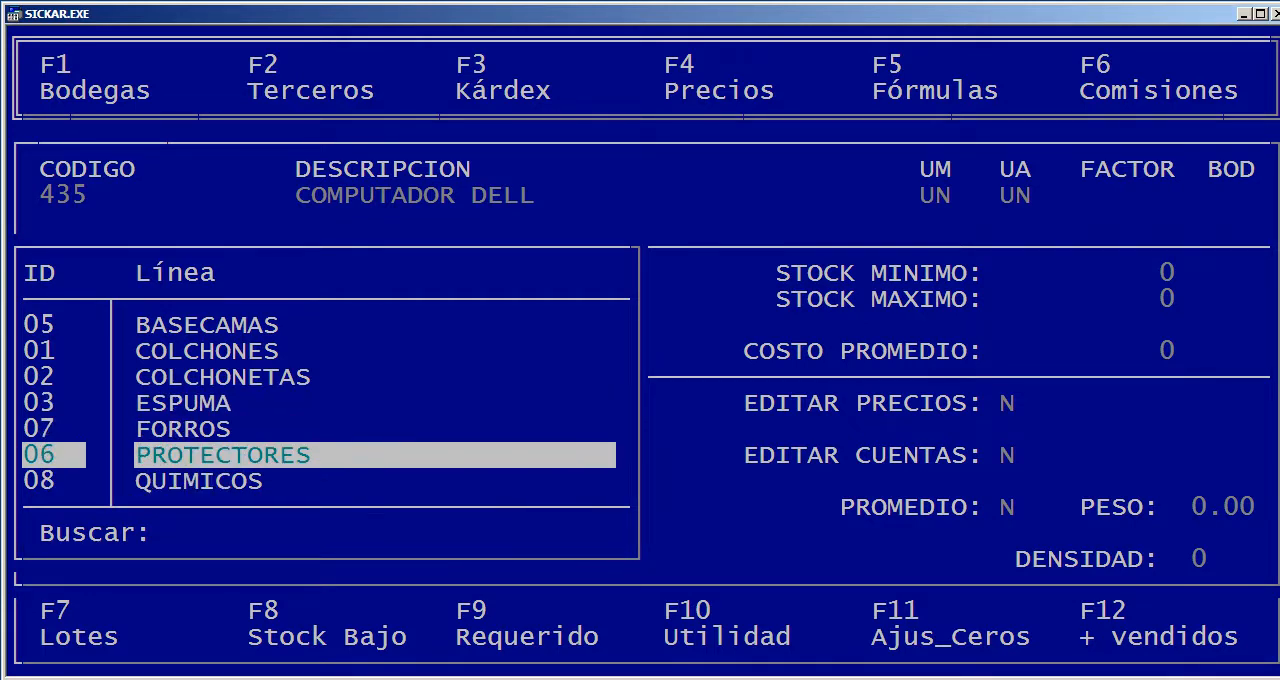
key("Down")
key("Return")
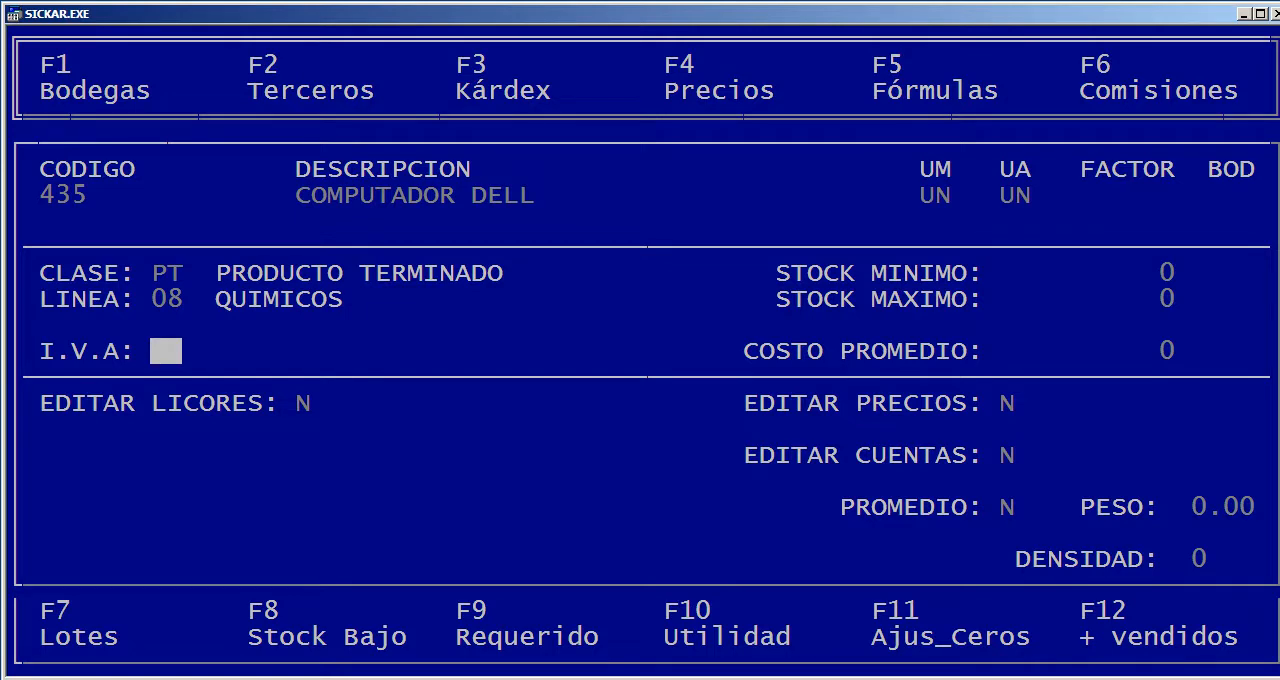
Set the new article's I.V.A. to 01 (IVA 19%)
key("Return")
key("Down")
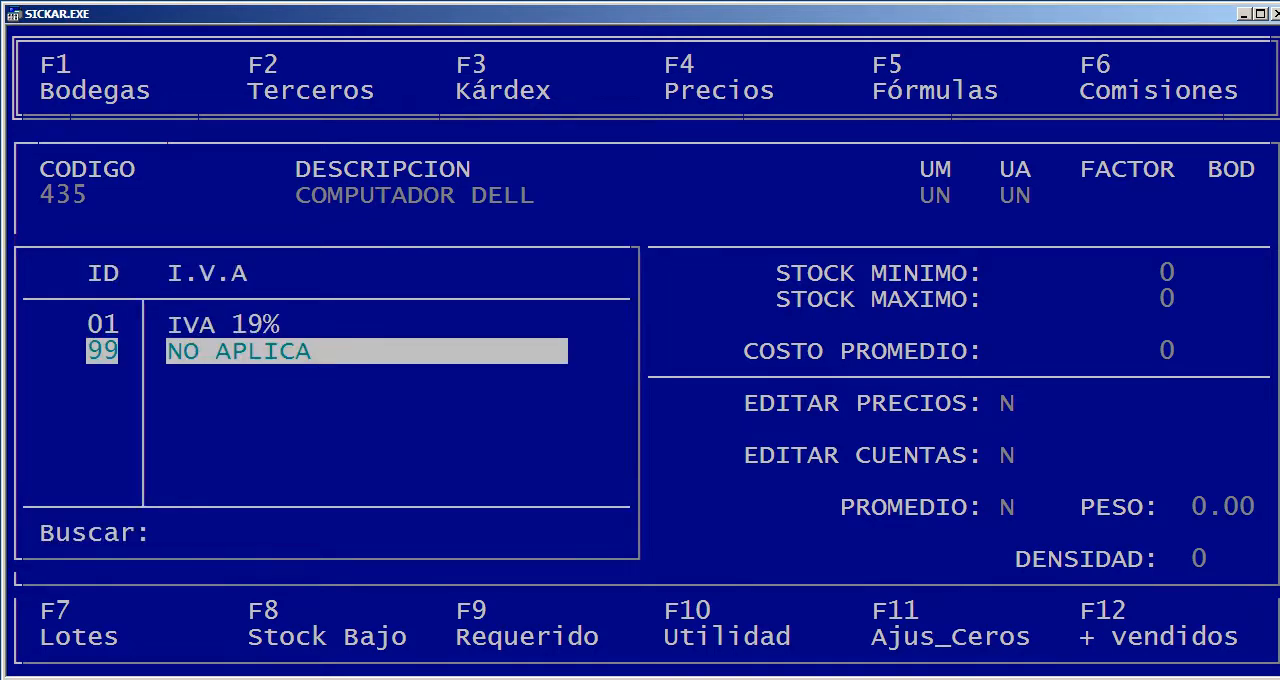
key("Up")
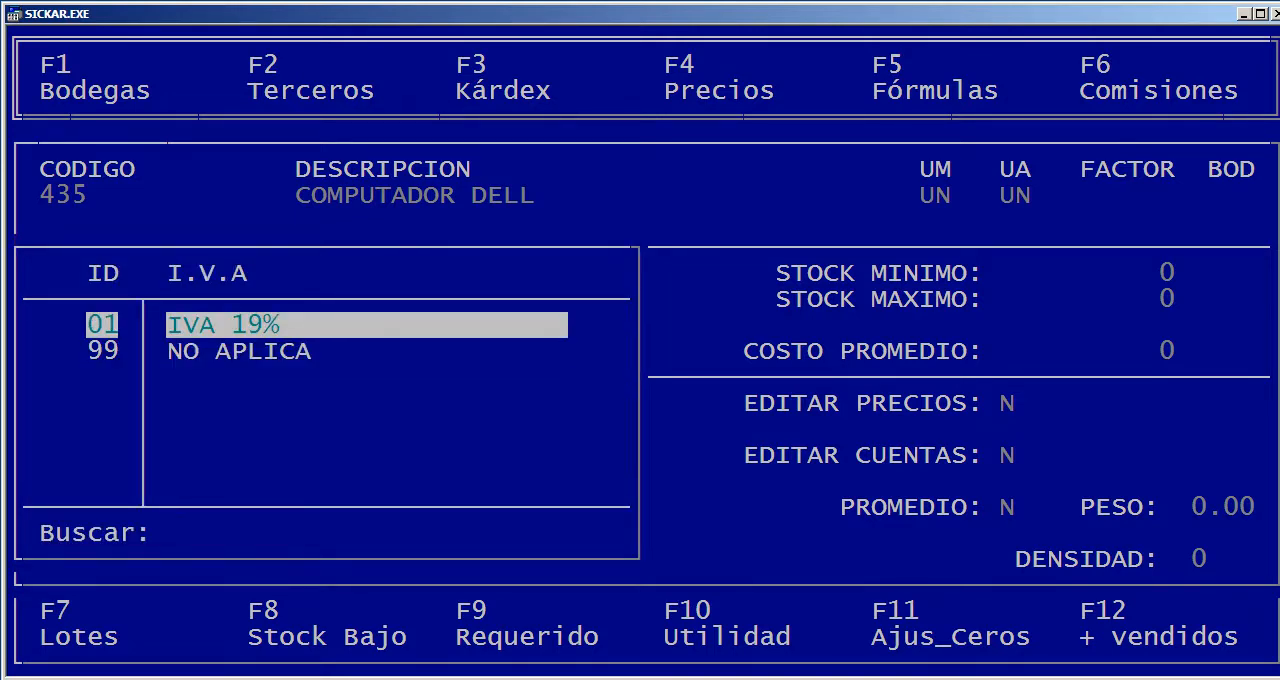
key("Return")
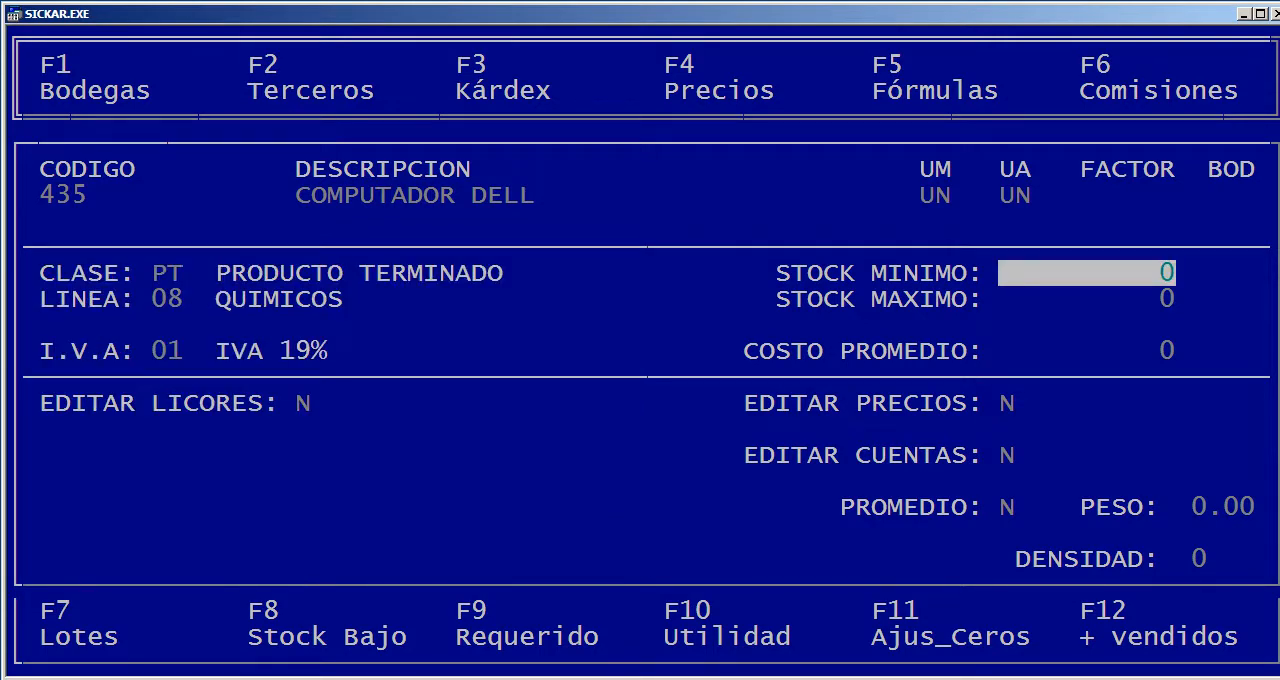
Keep the minimum and maximum stock at 0 and set the average cost to 1,000,000
key("Return")
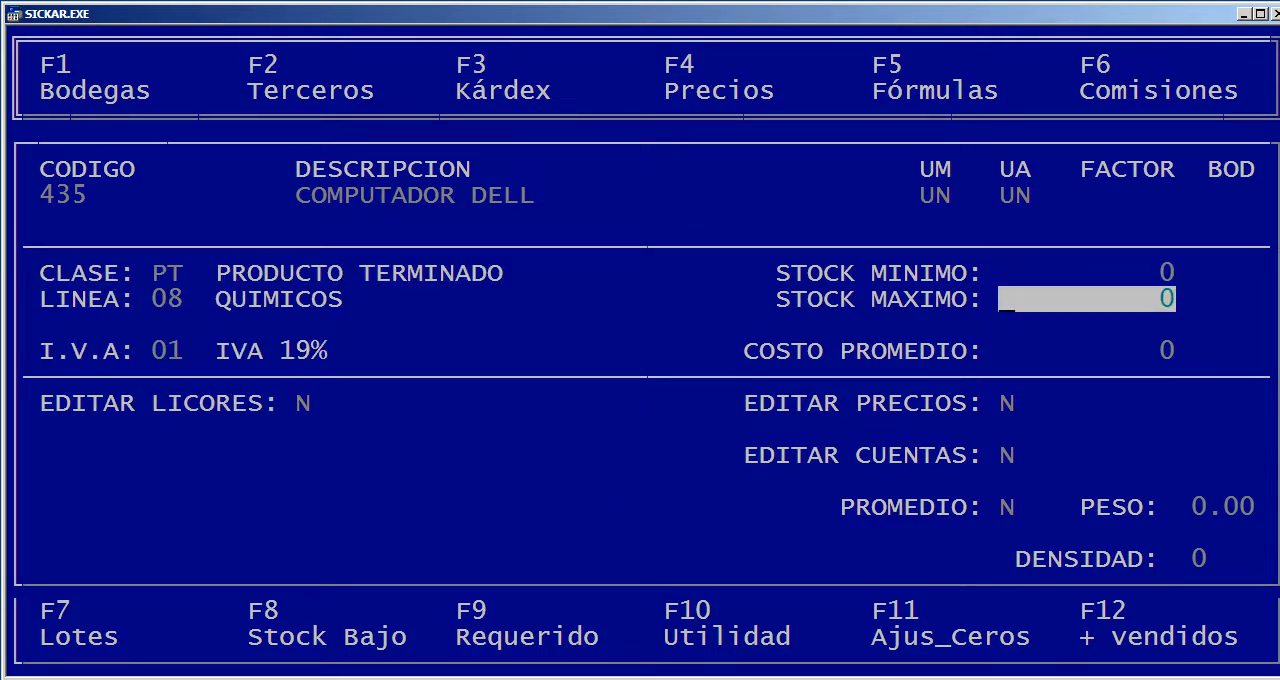
key("Return")
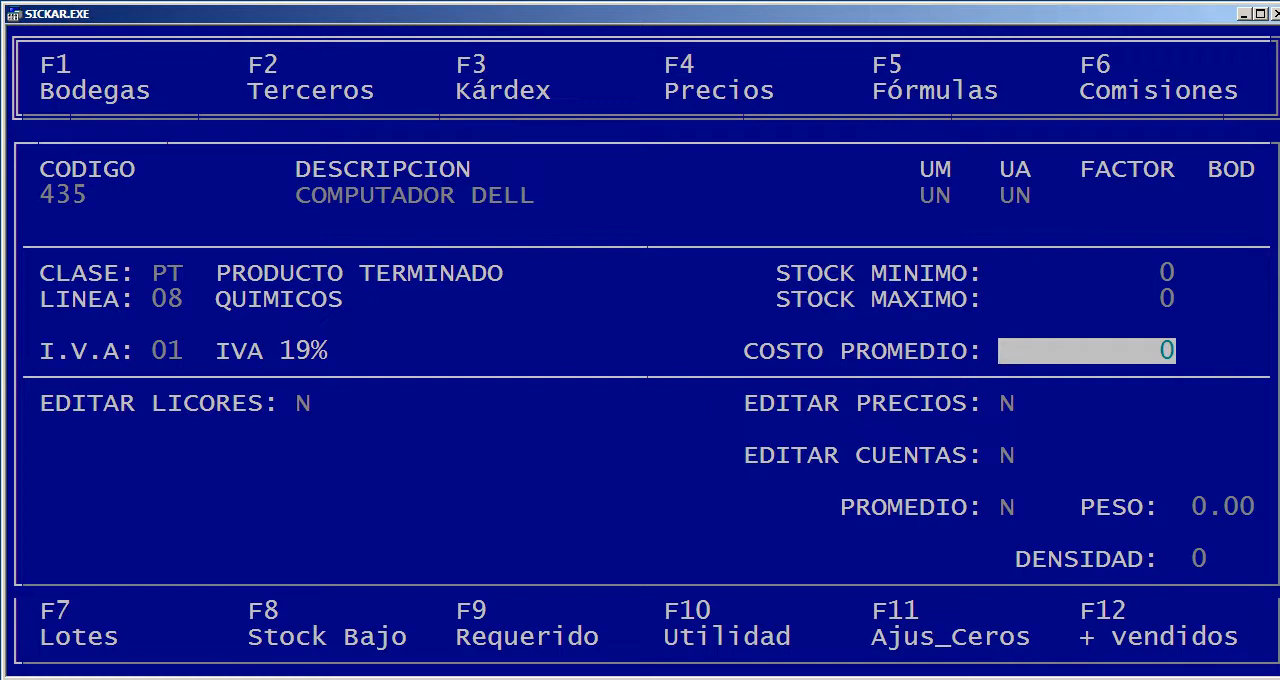
type("1,000,00")
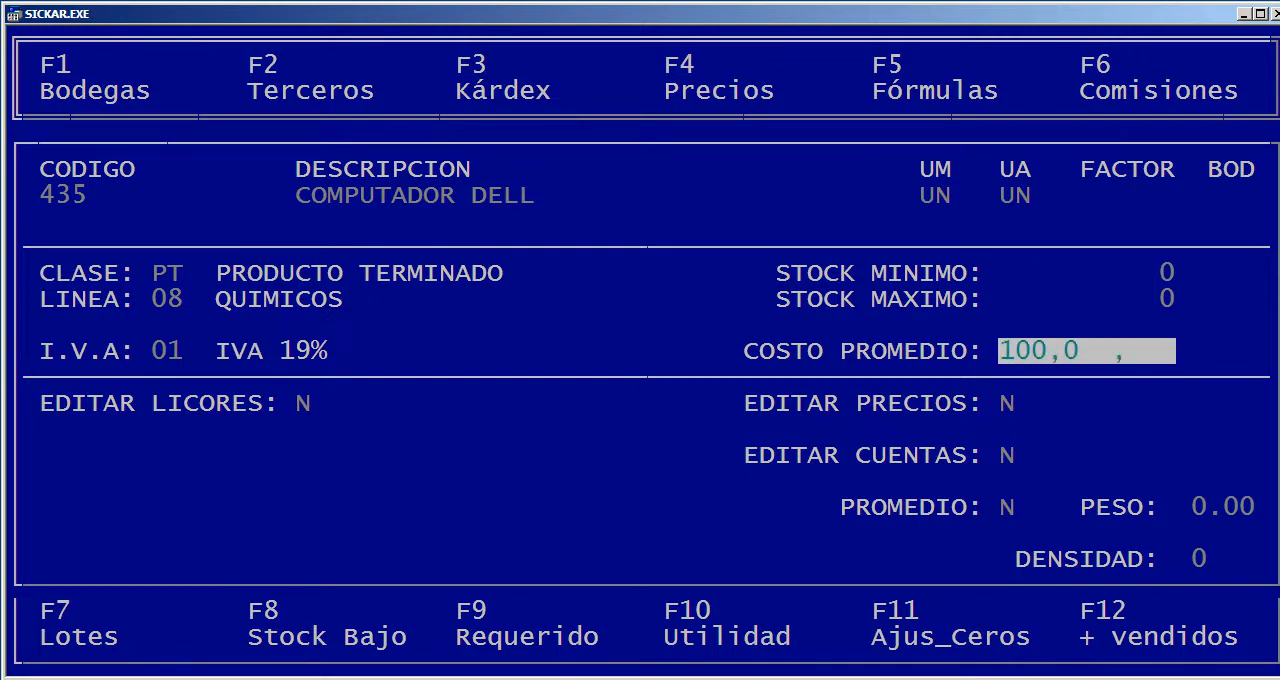
type("00")
key("Return")
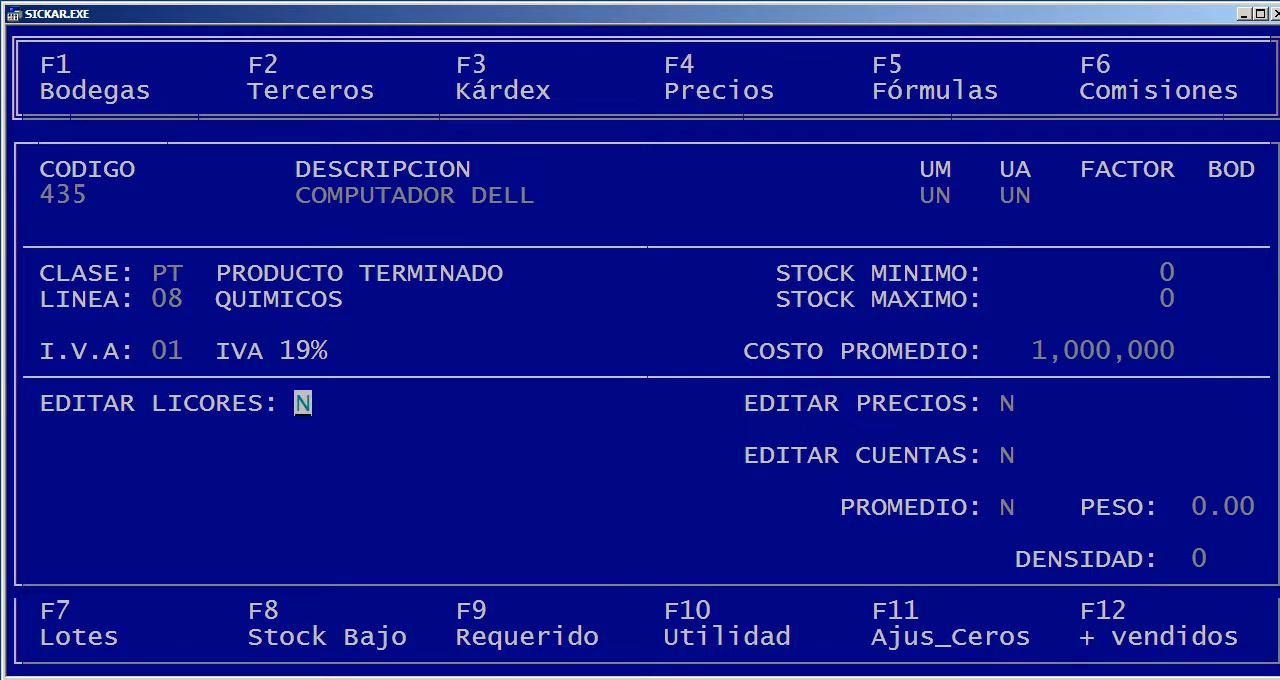
Leave EDITAR LICORES at N, enable EDITAR PRECIOS with S and set Precio 1 to 1,200,000, keeping the other prices at 0
key("Return")
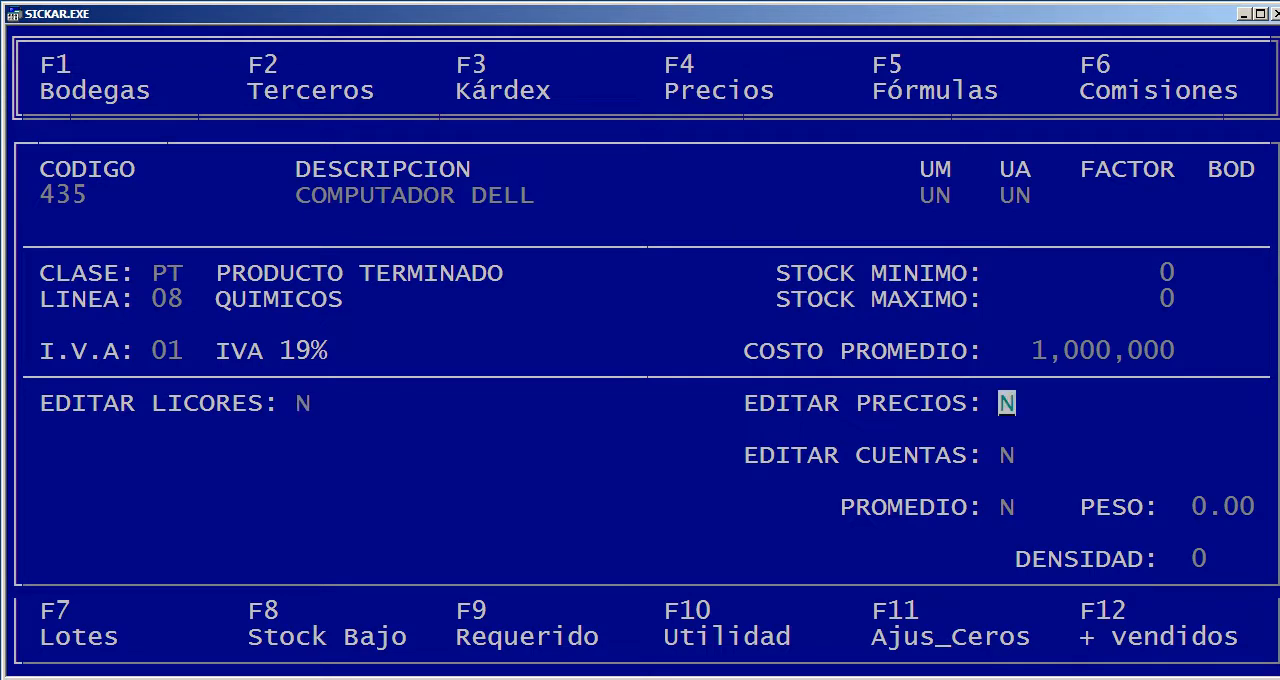
type("S")
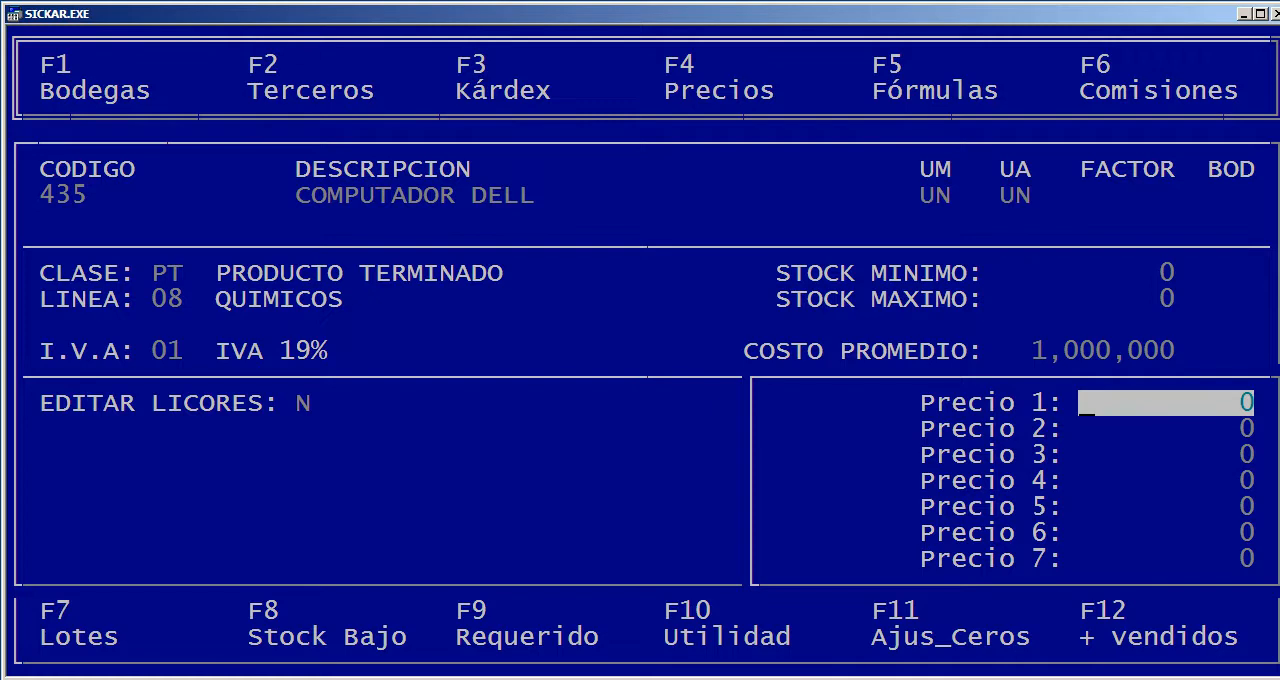
type("120,000,0")
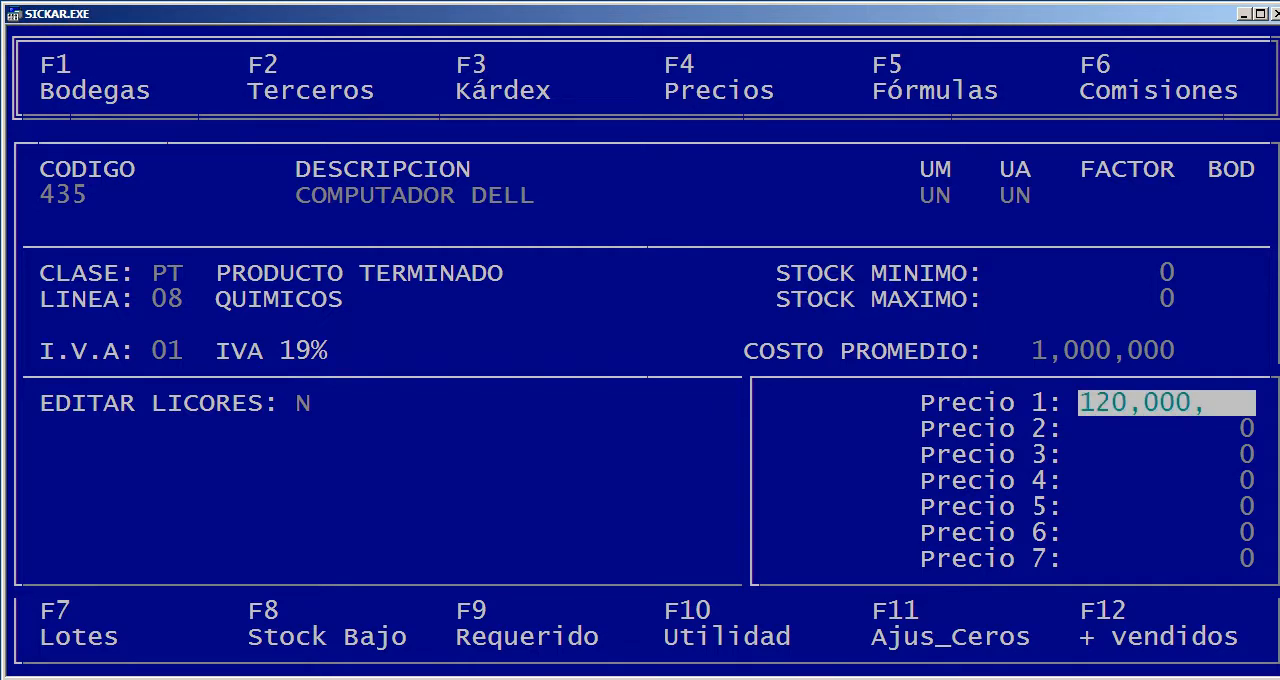
key("Return")
key("Return")
key("Return")
key("Return")
key("Return")
key("Return")
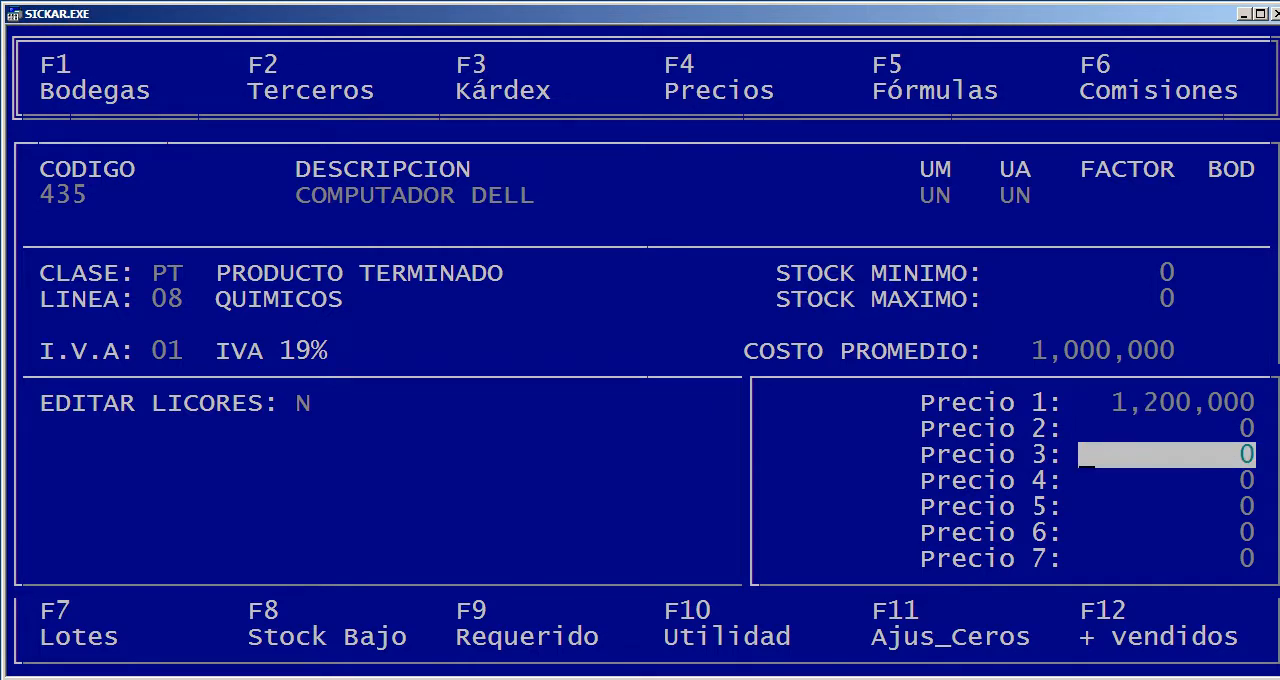
key("Return")
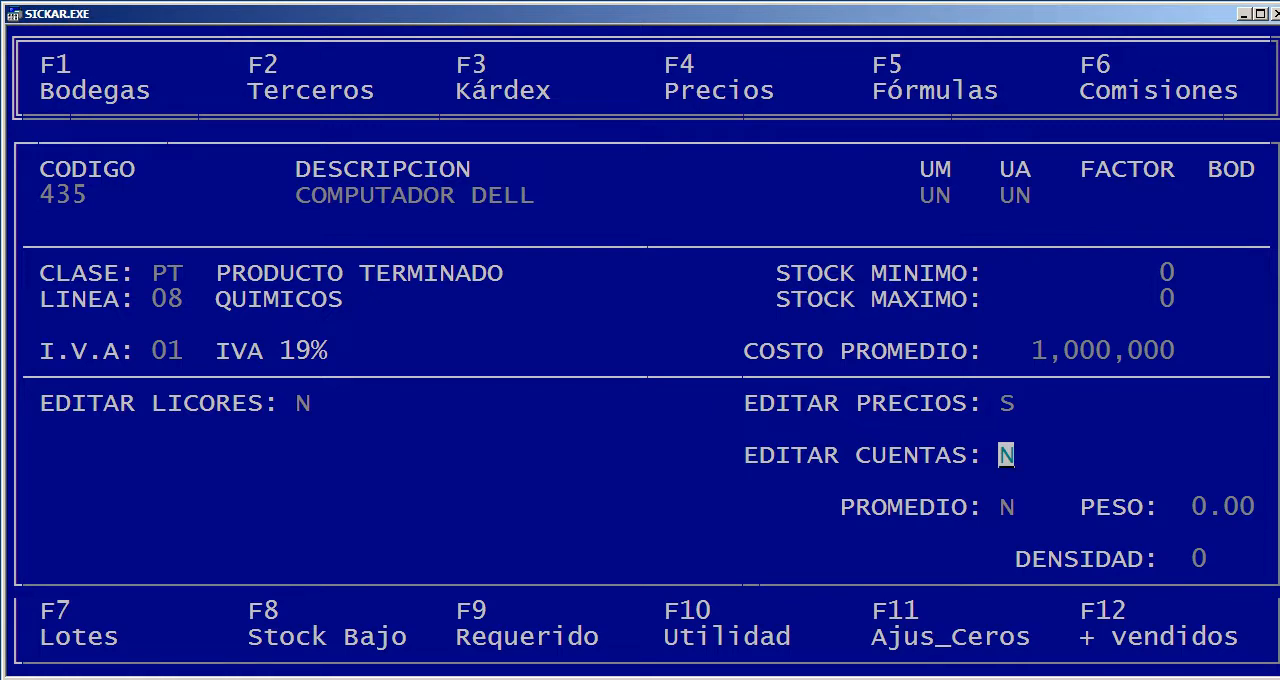
Accept N for EDITAR CUENTAS and PROMEDIO, 0.00 for PESO and 0 for DENSIDAD, and save the new article
key("Return")
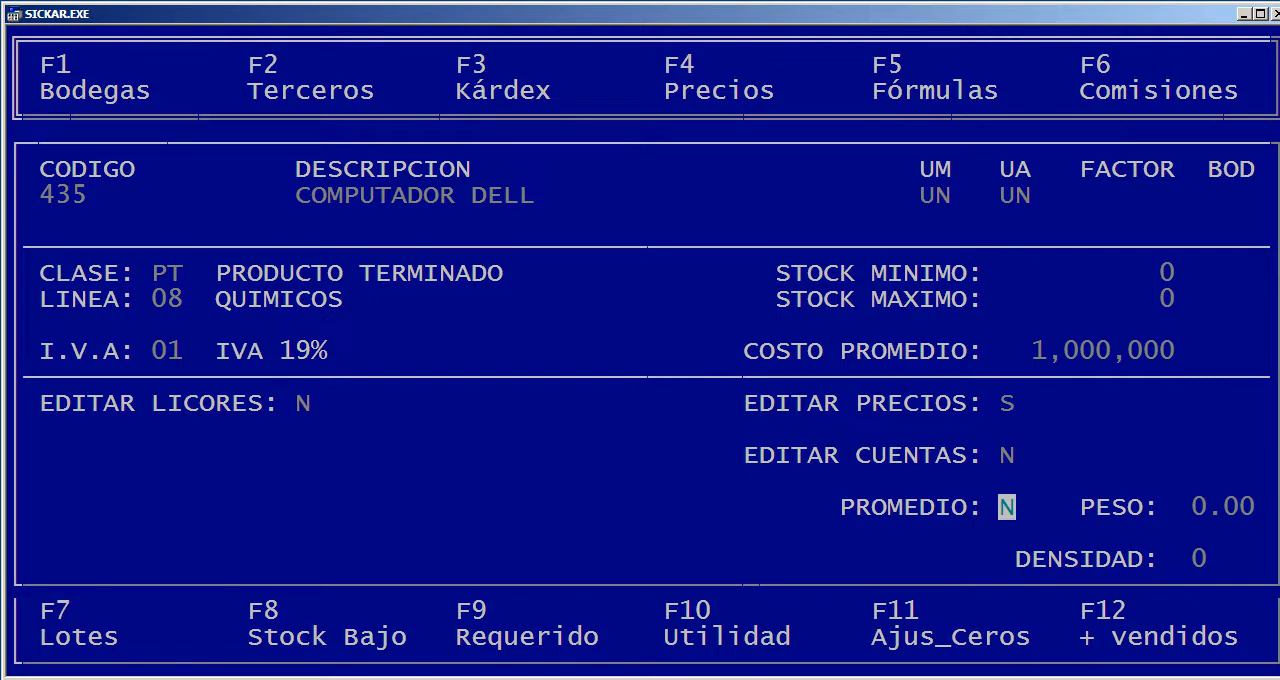
key("Return")
key("Return")
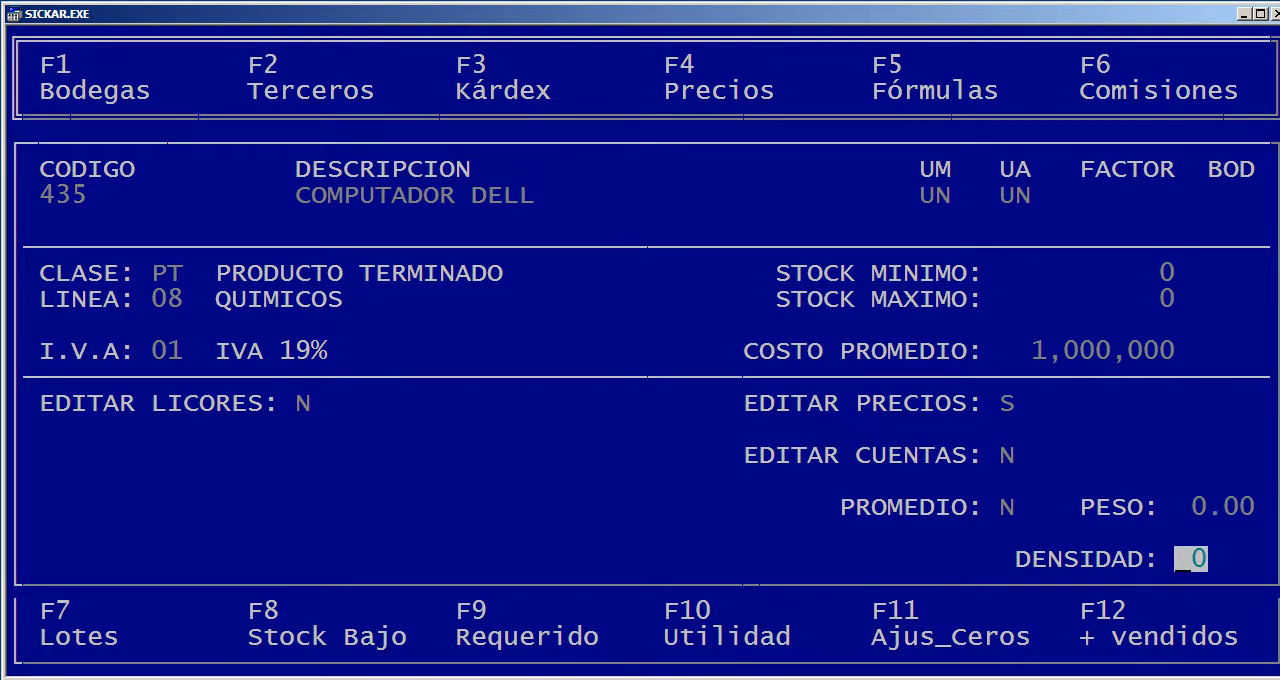
key("Return")
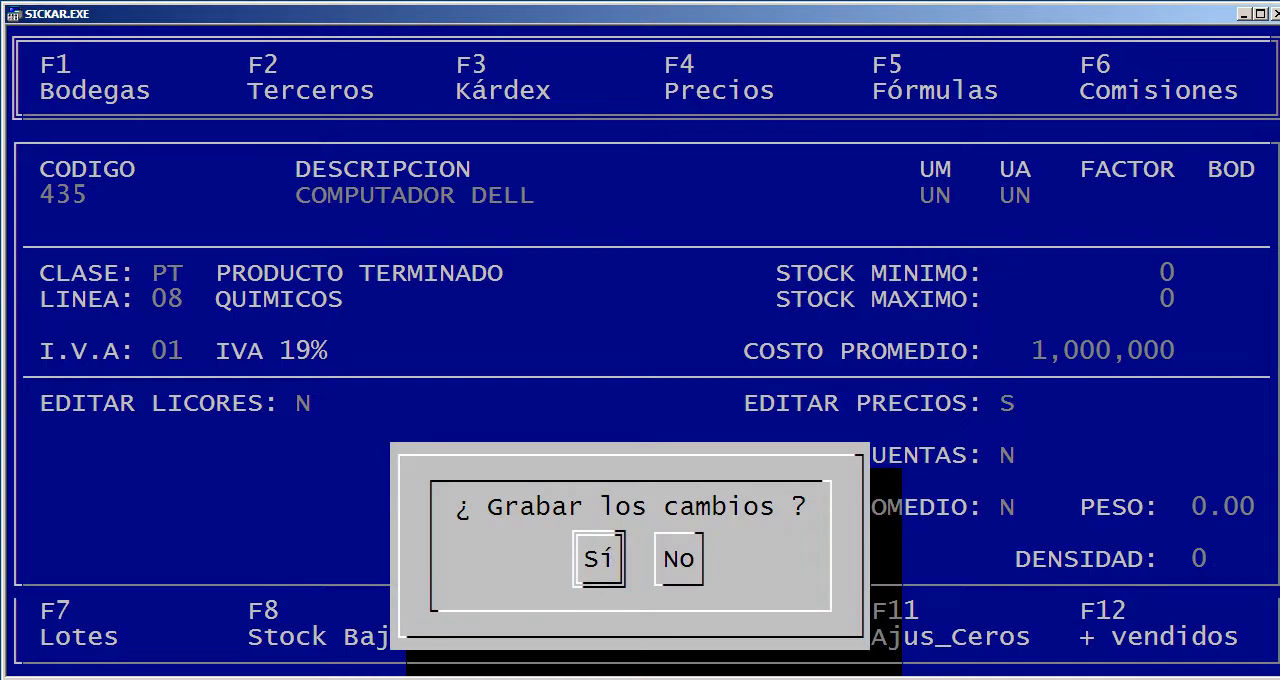
key("Return")
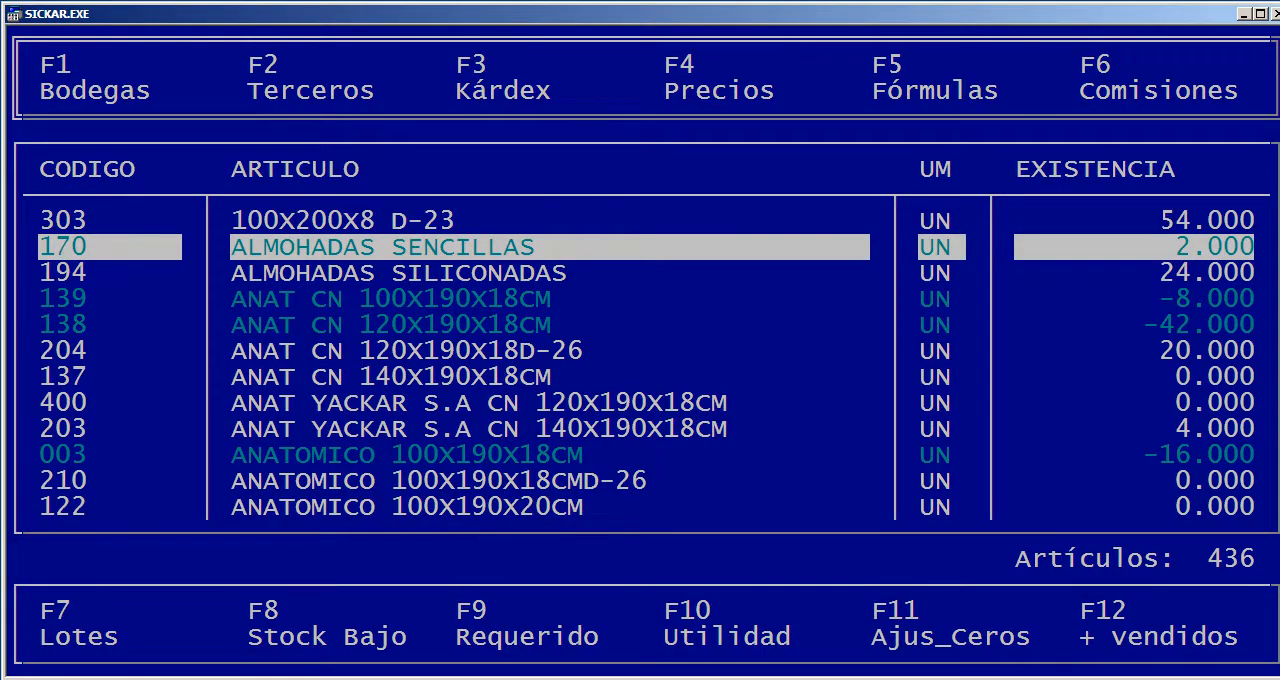
Search the article list for DELL and return to the Inventarios menu
type("DELL")
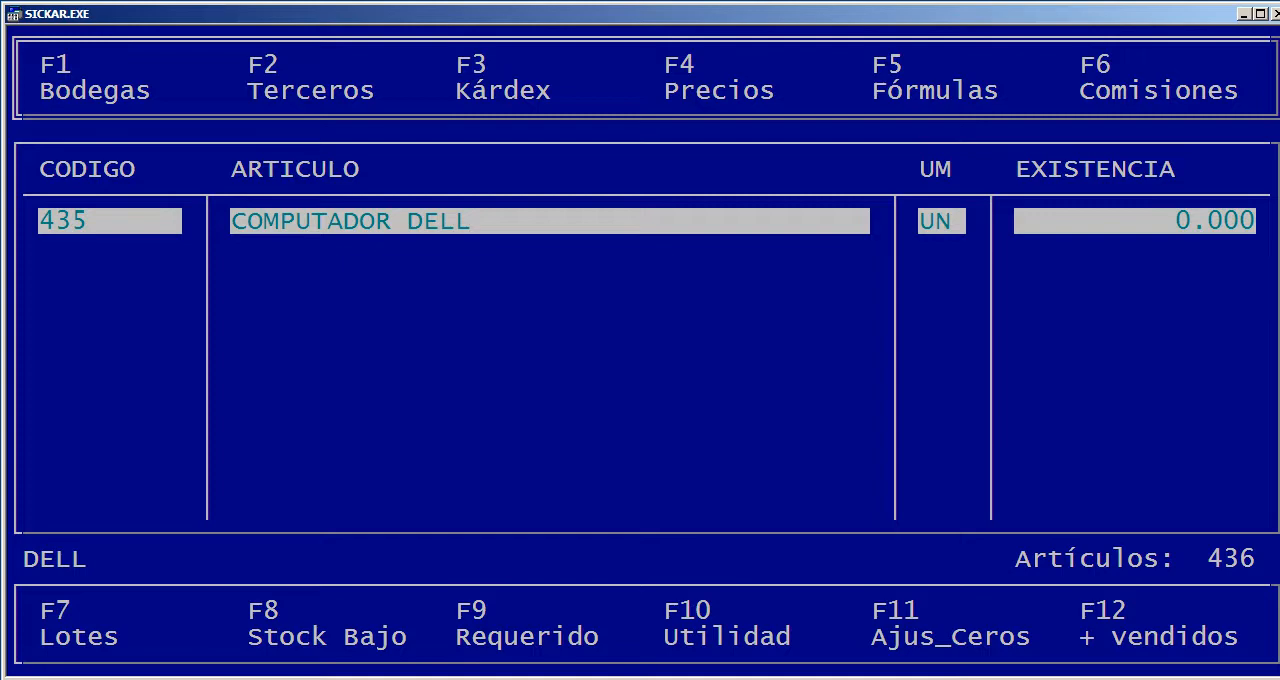
key("Escape")
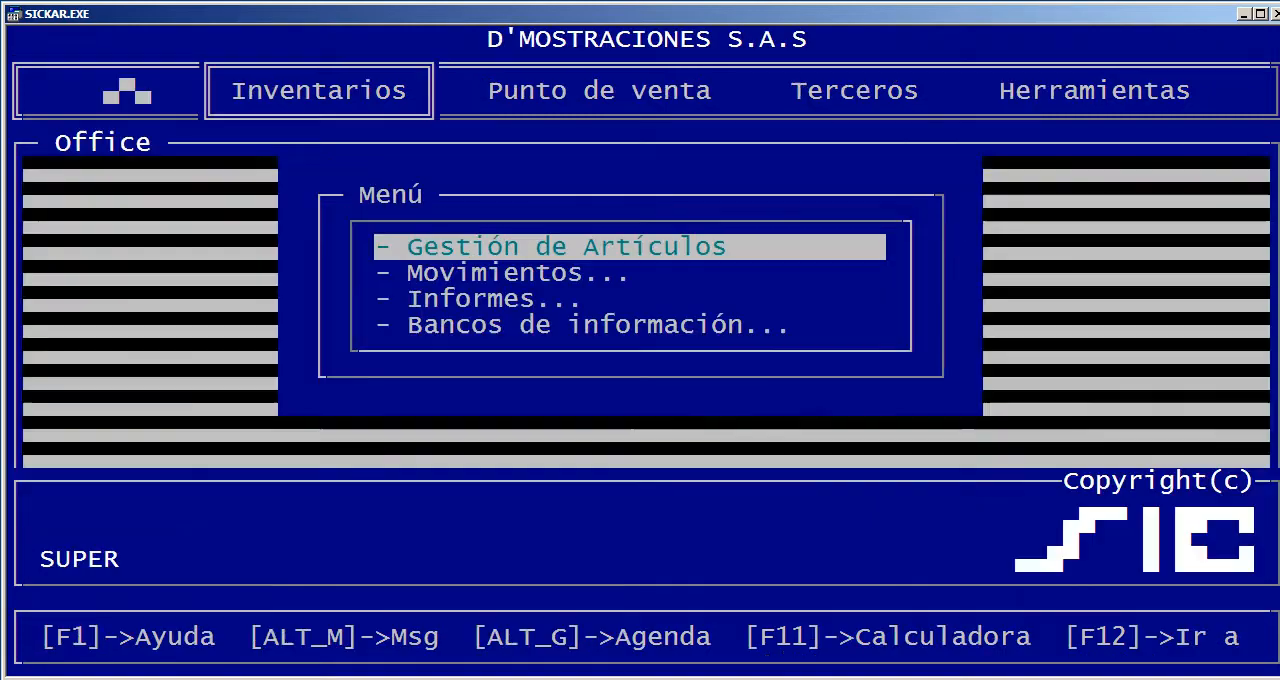
Start a new FACTURA DE COMPRA inventory movement, accepting the proposed document number and the date 19/09/2018
key("Down")
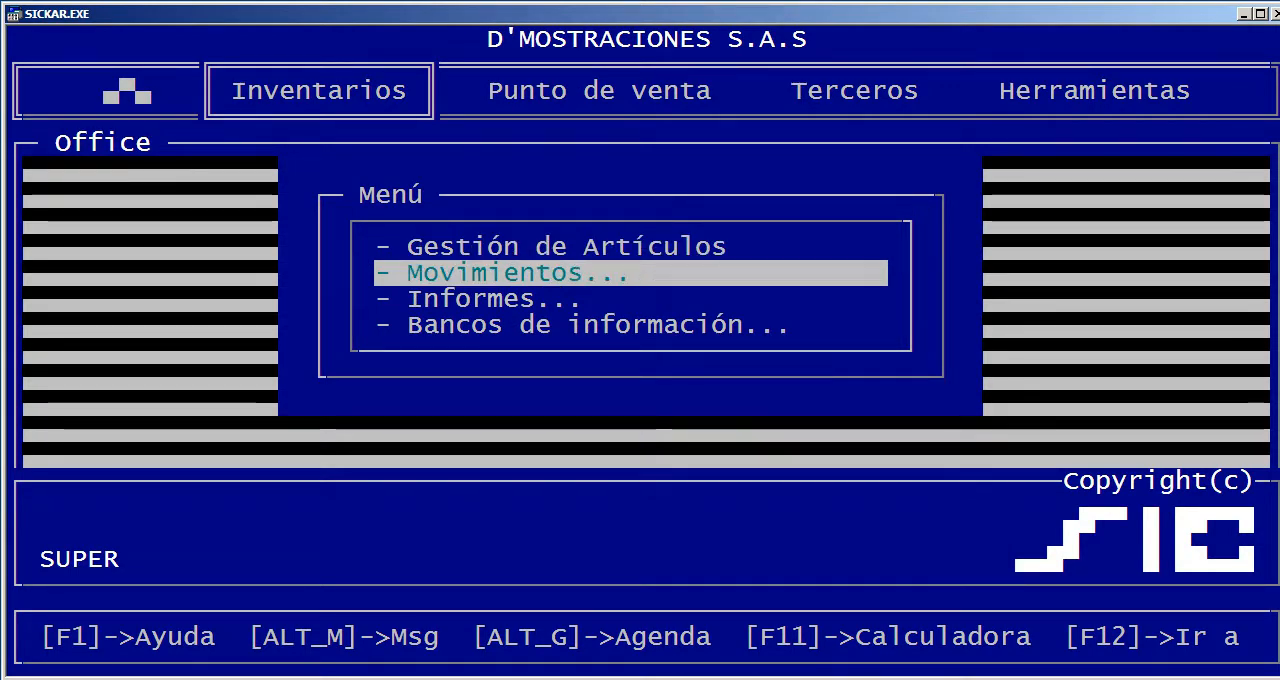
key("Return")
key("Down")
key("Down")
key("Down")
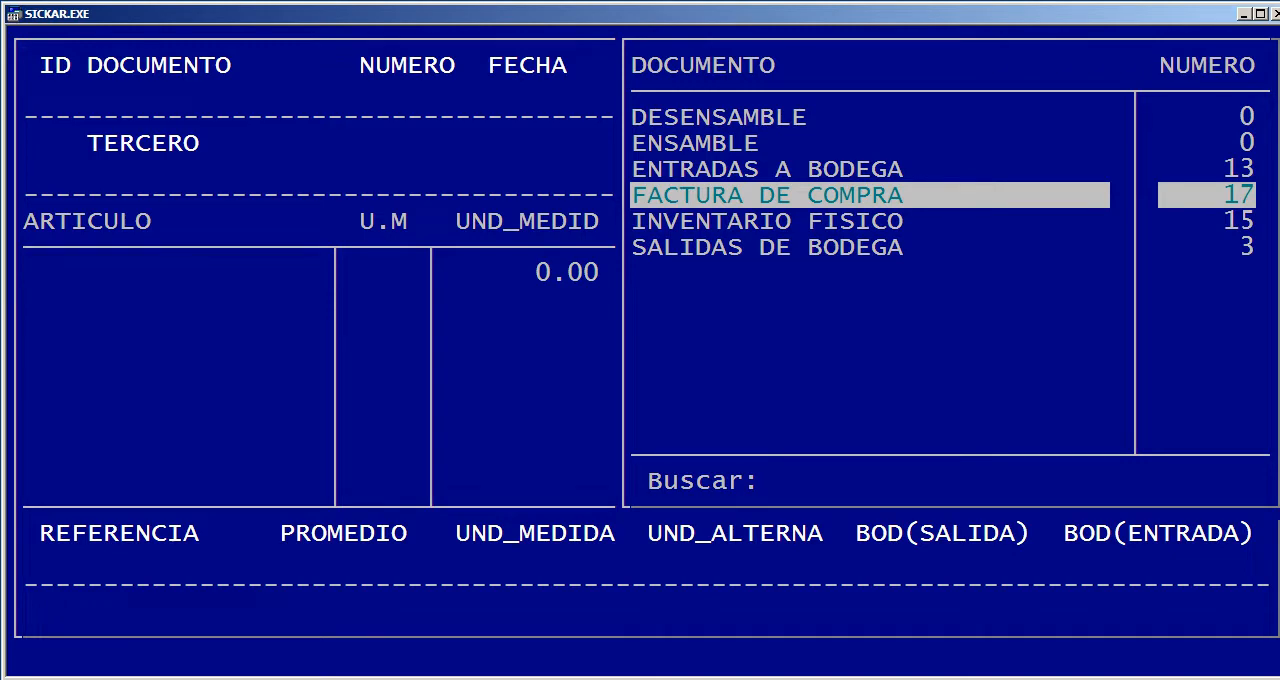
key("Return")
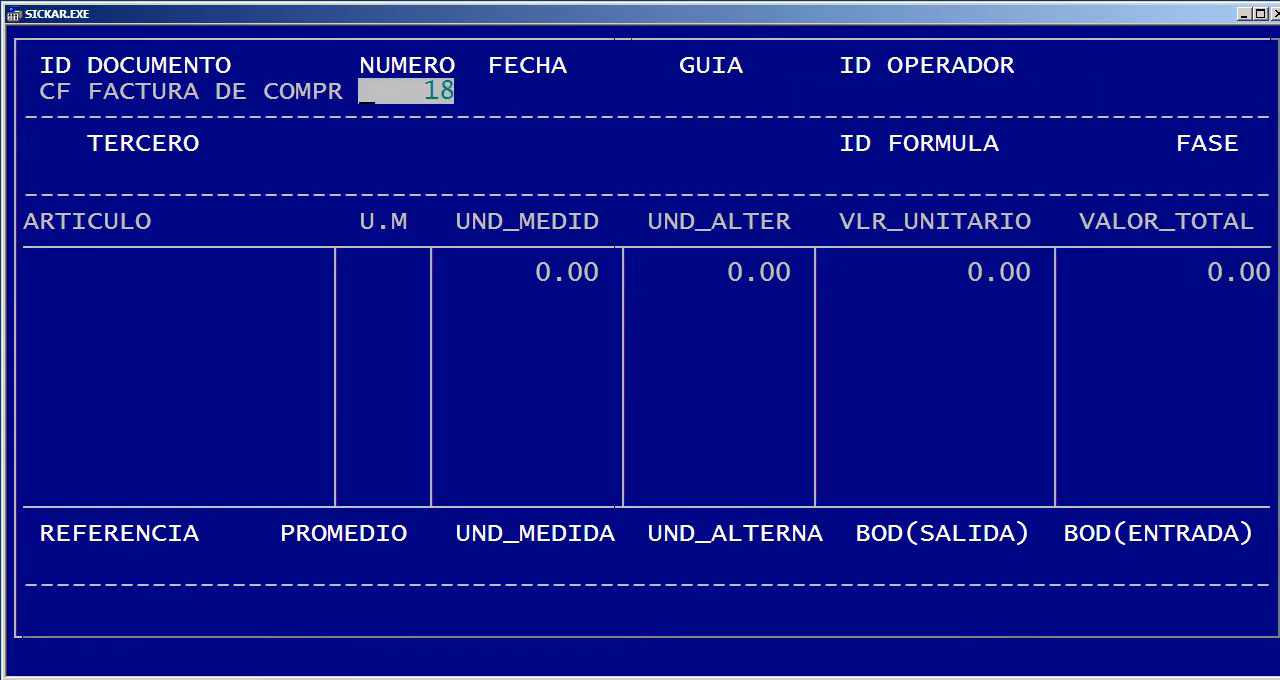
key("Return")
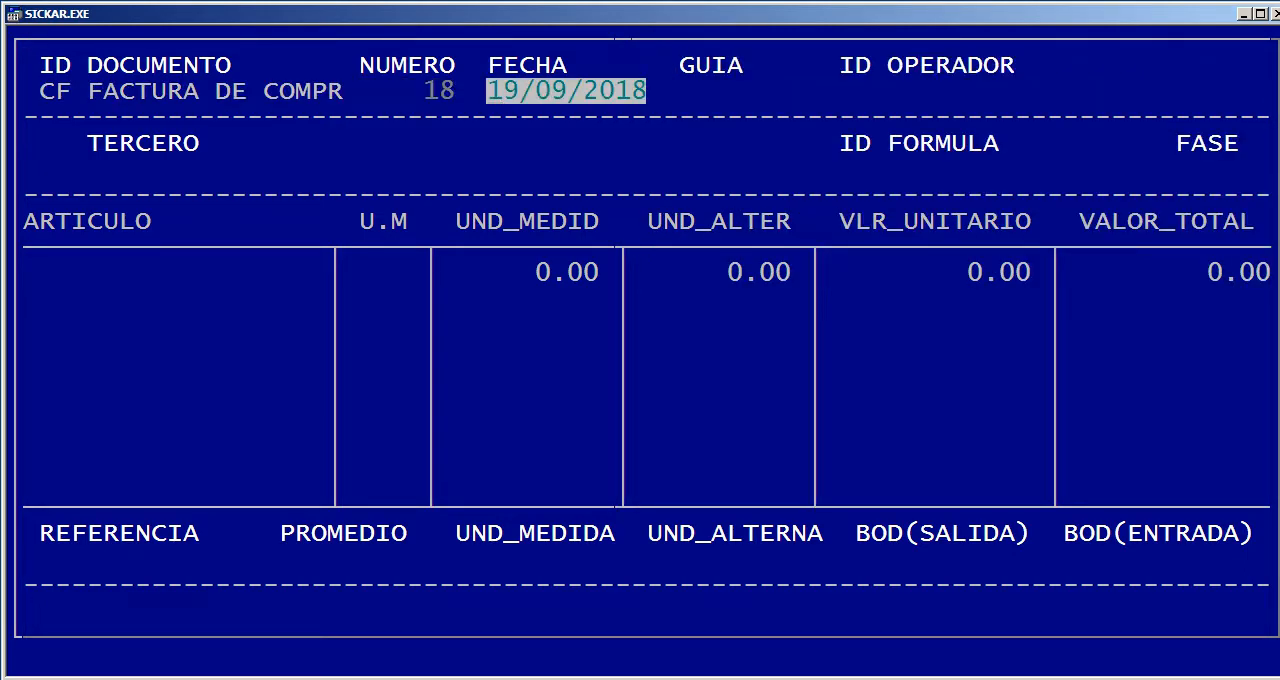
key("Return")
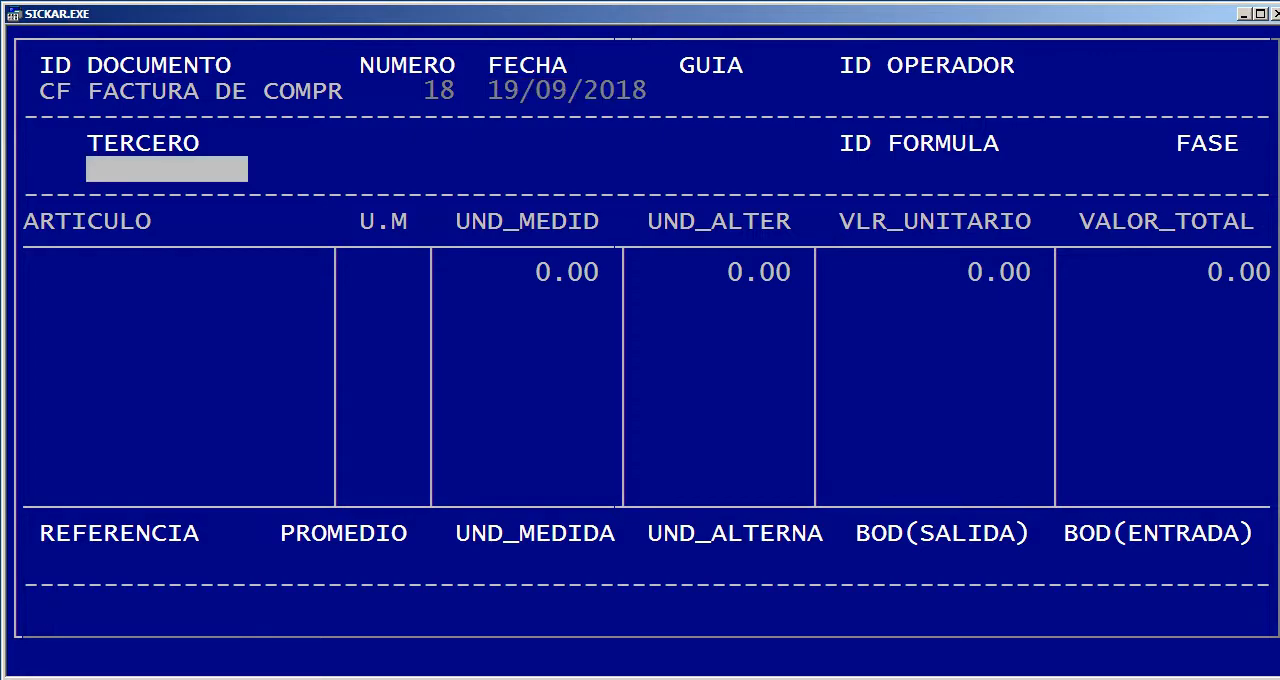
Choose ALMACEN from the third-party list as the TERCERO of the purchase invoice
key("Return")
key("Down")
key("Down")
key("Down")
key("Down")
key("Down")
key("Down")
key("Down")
key("Down")
key("Down")
key("Down")
key("Down")
key("Down")
key("Down")
key("Down")
key("Down")
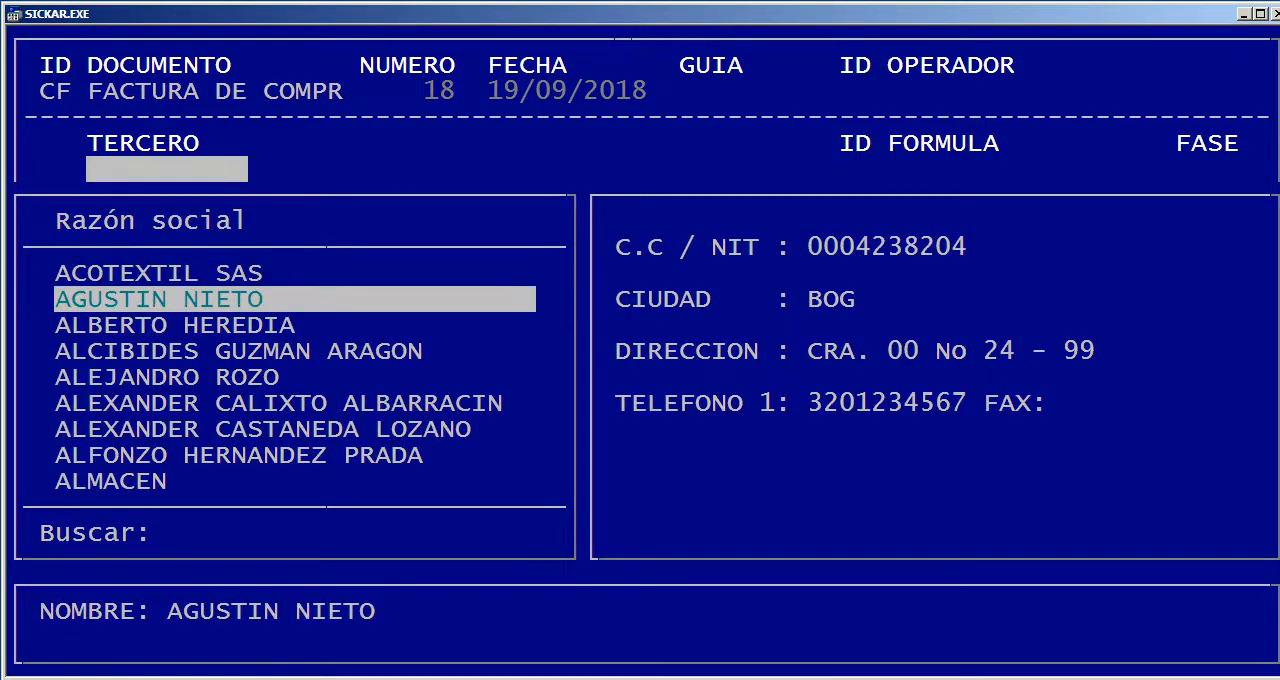
key("Up")
key("Up")
key("Up")
key("Up")
key("Up")
key("Up")
key("Up")
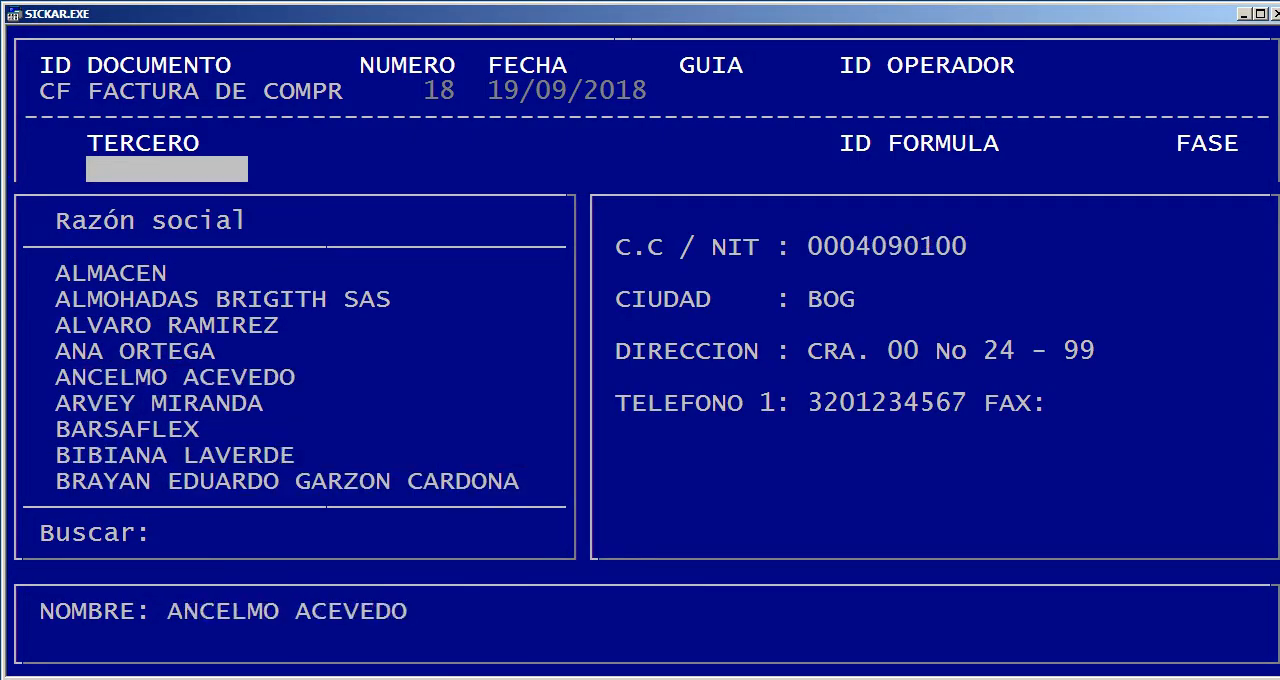
key("Return")
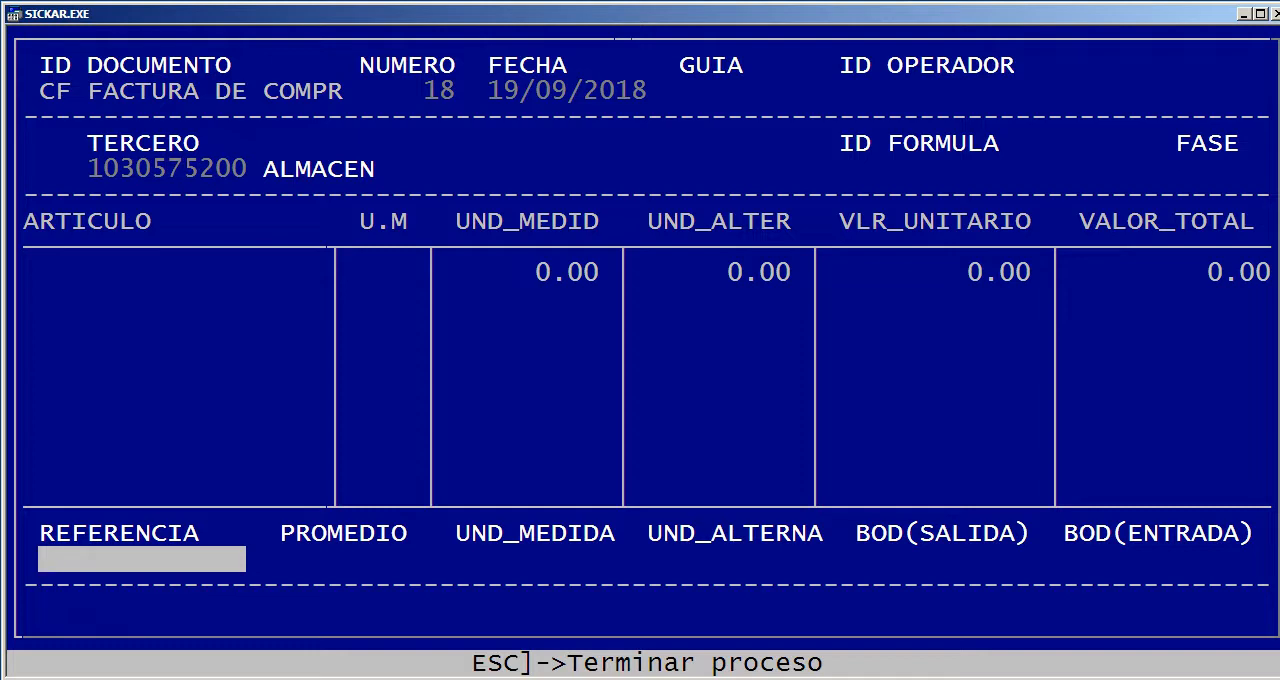
Add COMPUTADOR DELL to the invoice with 10 units, a unit value of 1,000,000 and entry warehouse 01
key("Return")
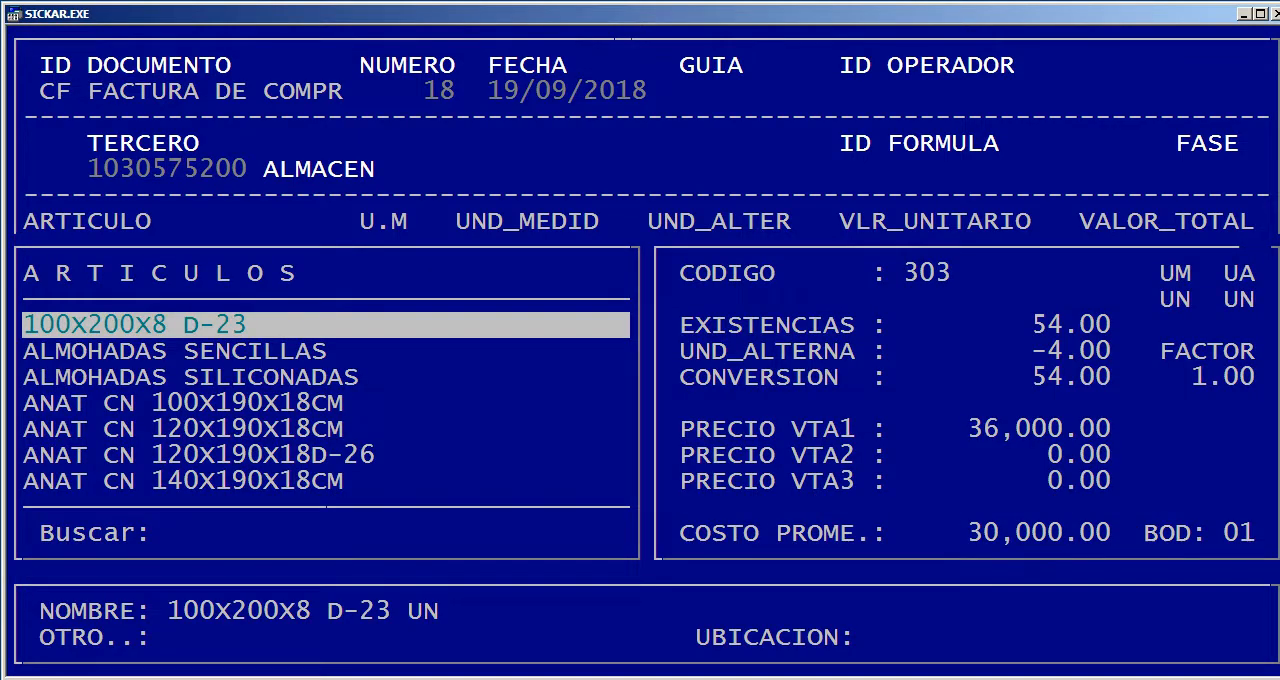
type("DELL")
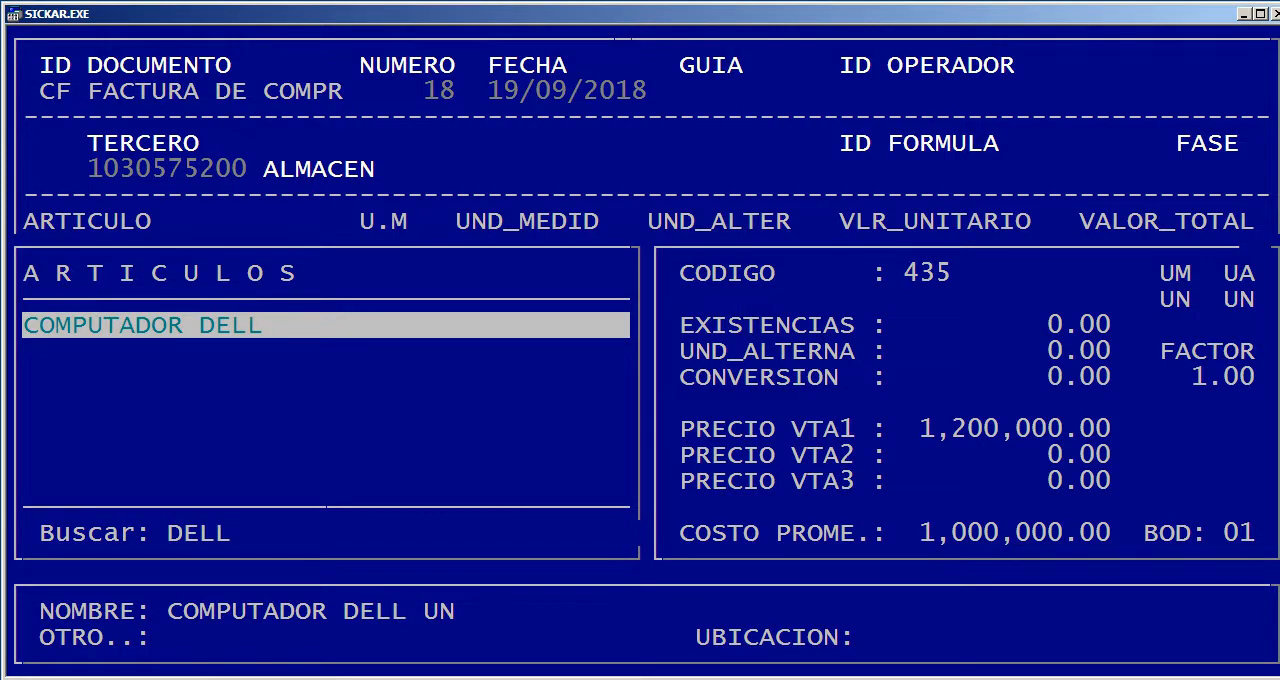
key("Return")
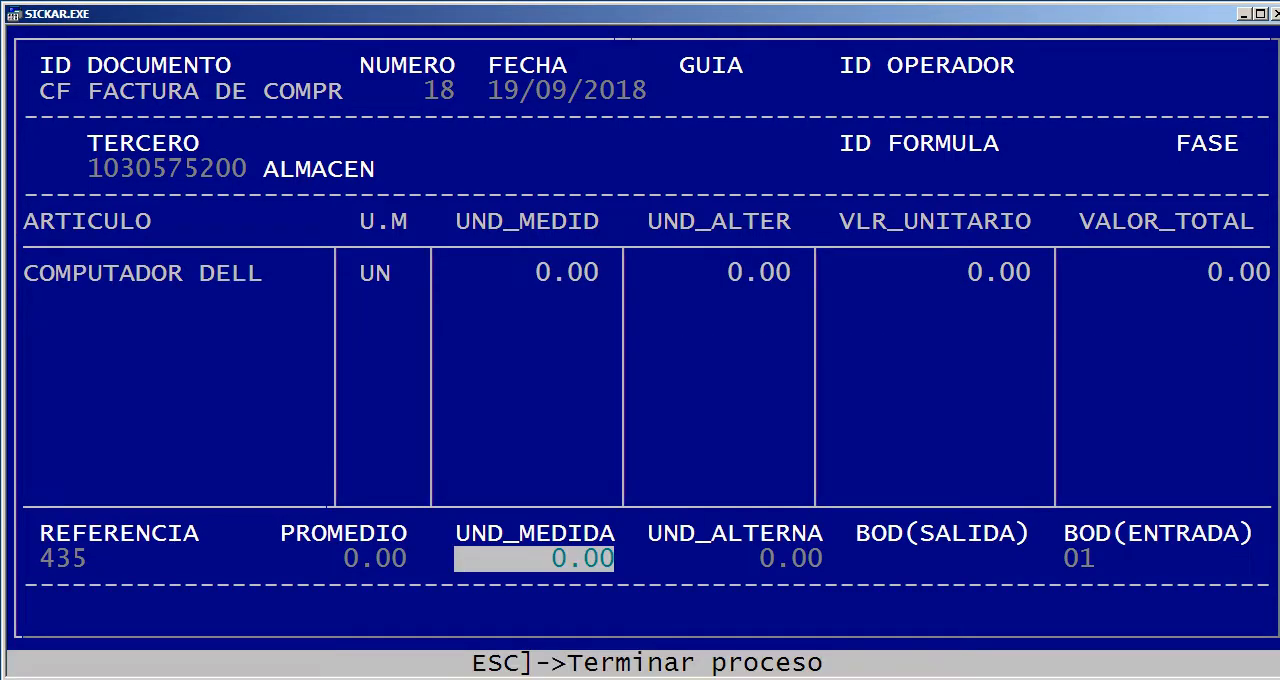
type("10")
key("Return")
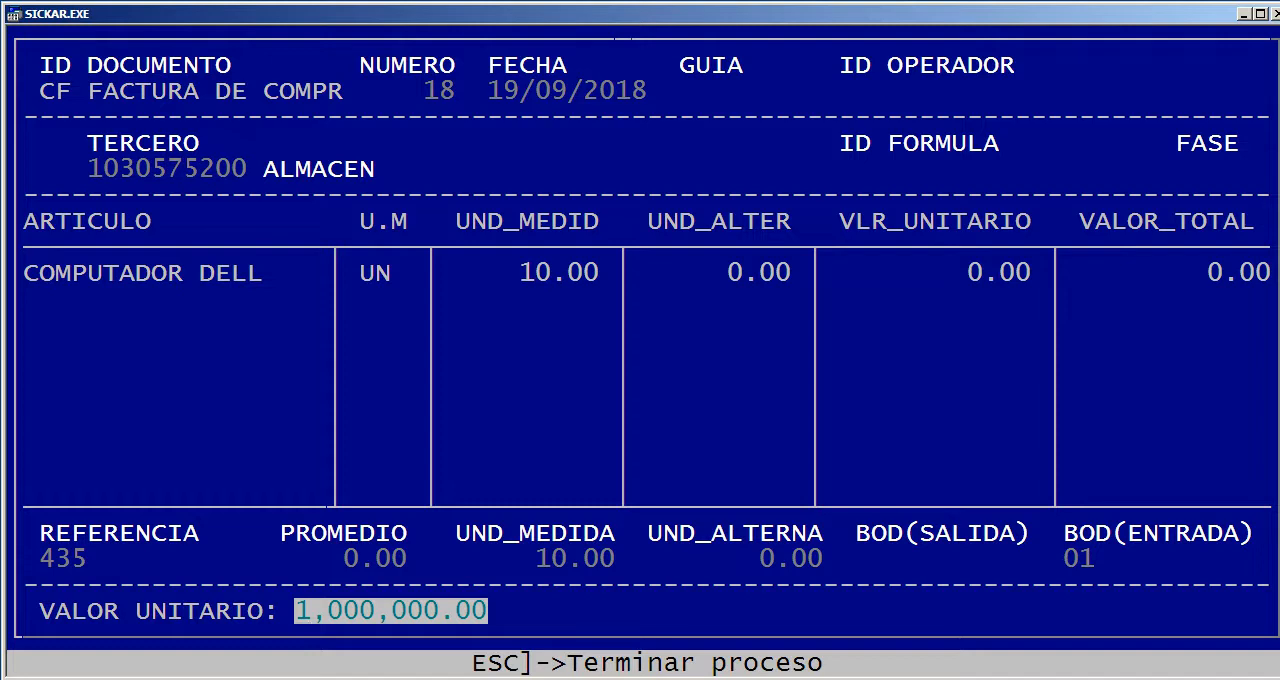
key("Return")
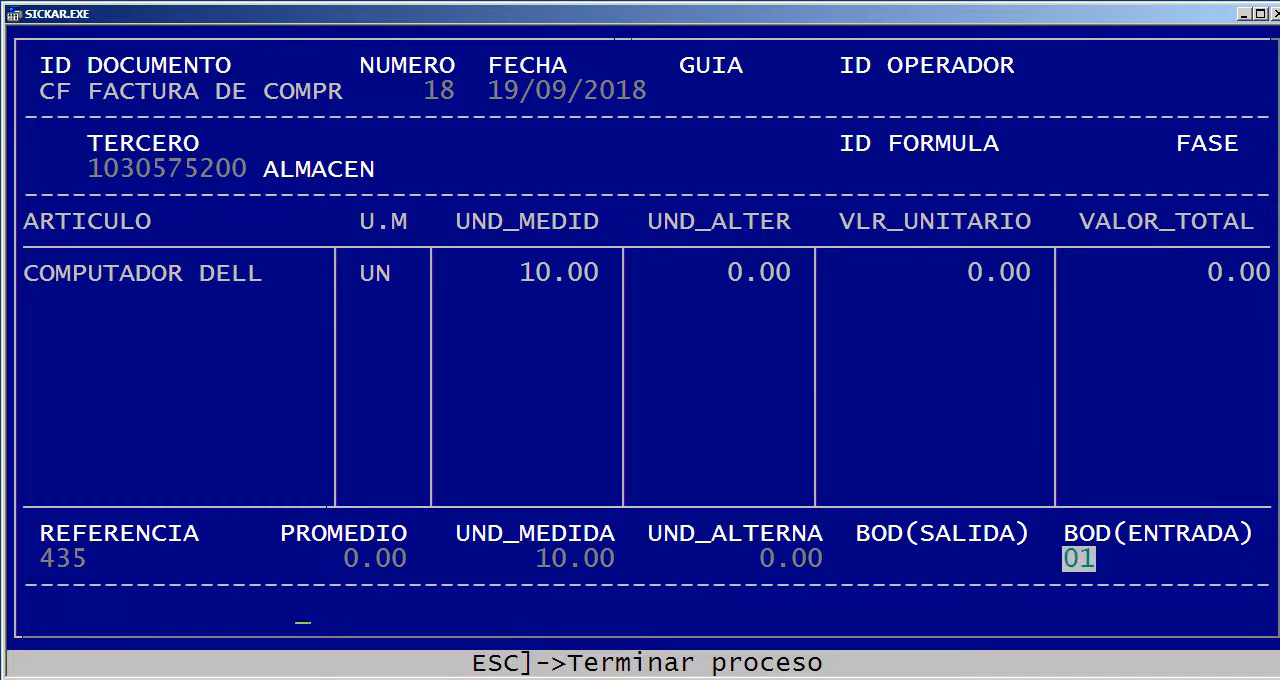
key("Return")
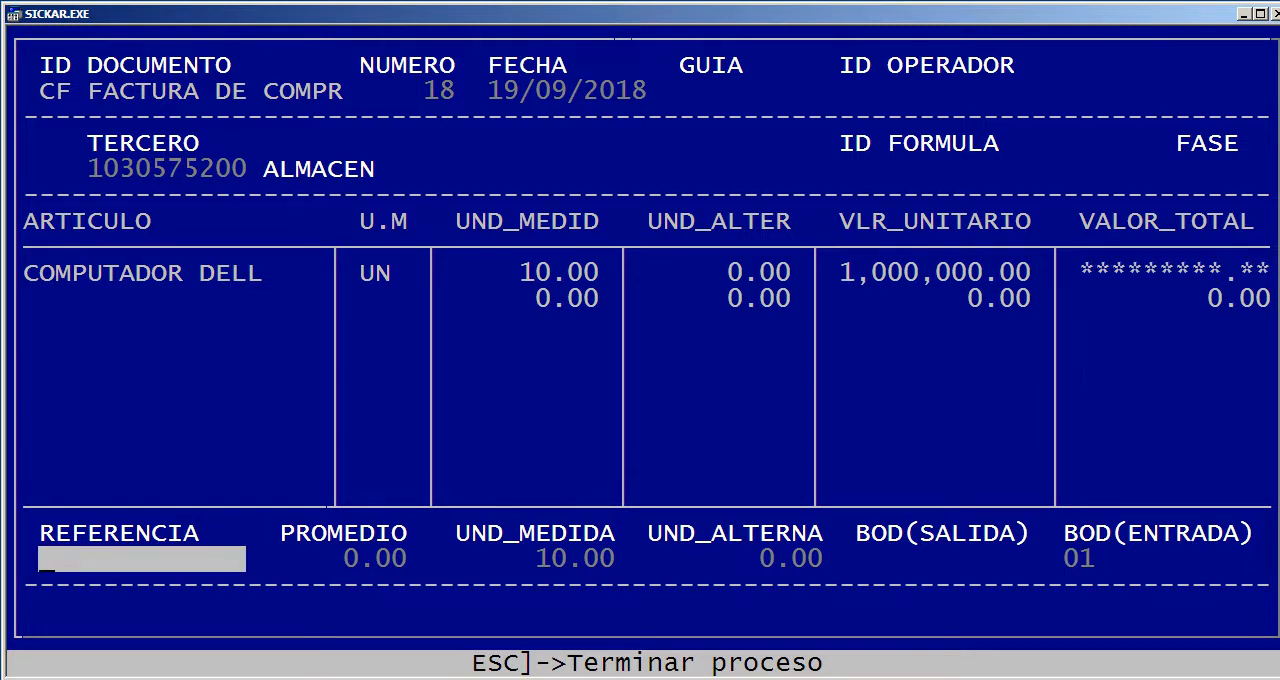
Finish the article lines and accept the invoice totals: DESCUENTO 0, I.V.A 1,900,000, and all withholdings and iCONSUMO at 0
key("Escape")
key("F10")
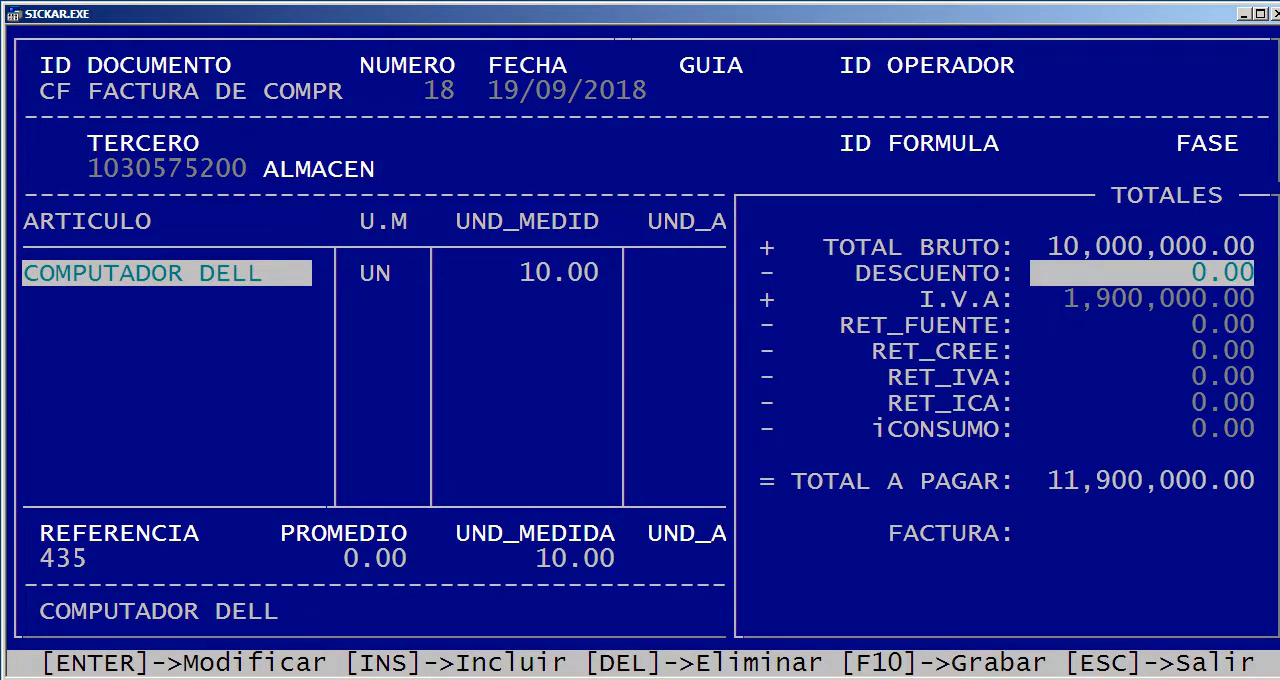
key("Return")
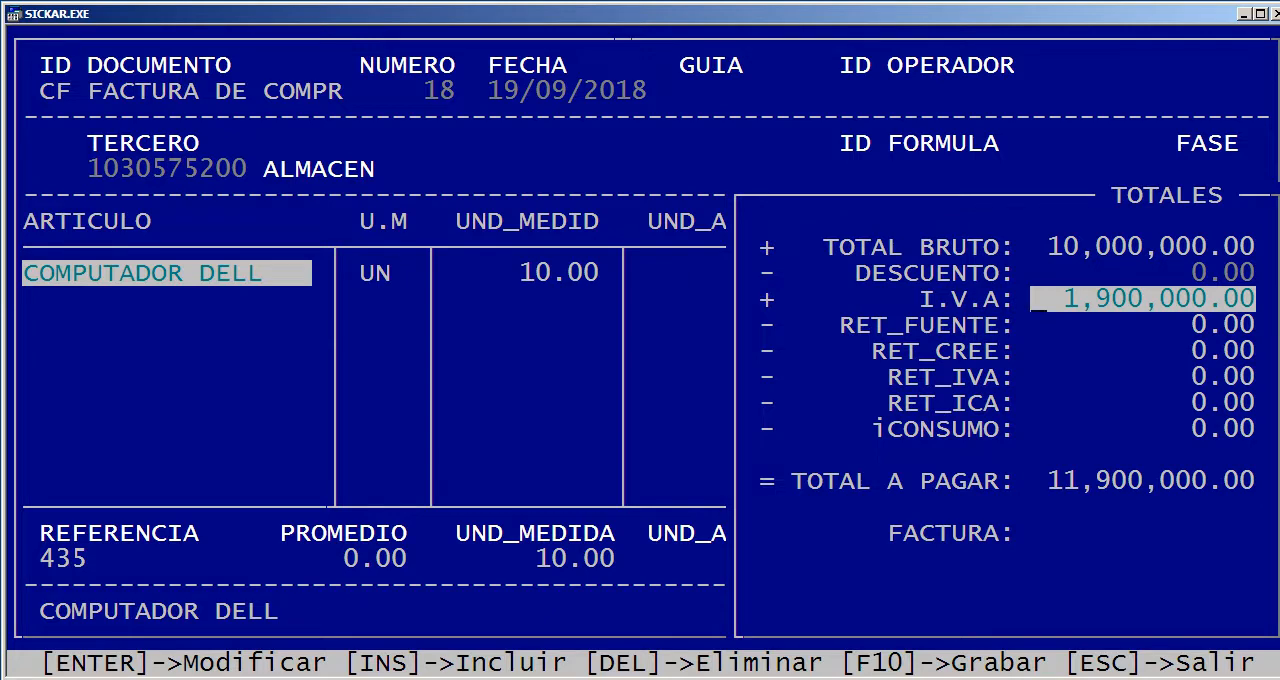
key("Return")
key("Return")
key("Return")
key("Return")
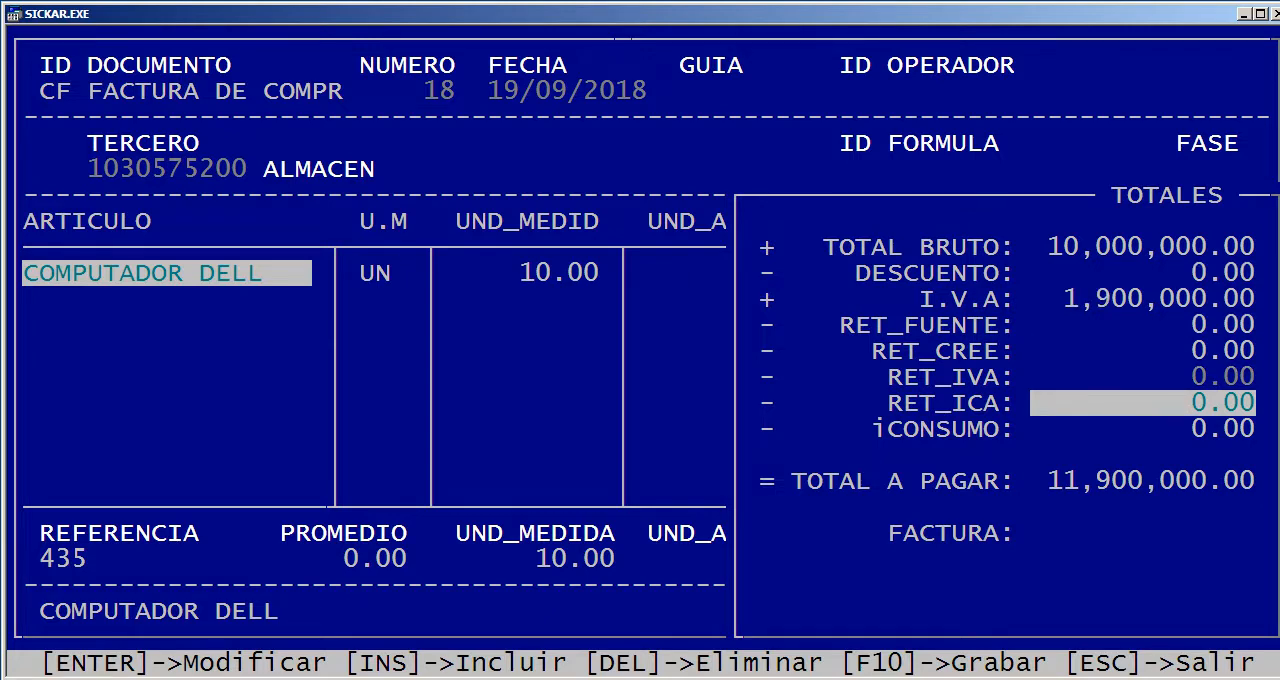
key("Return")
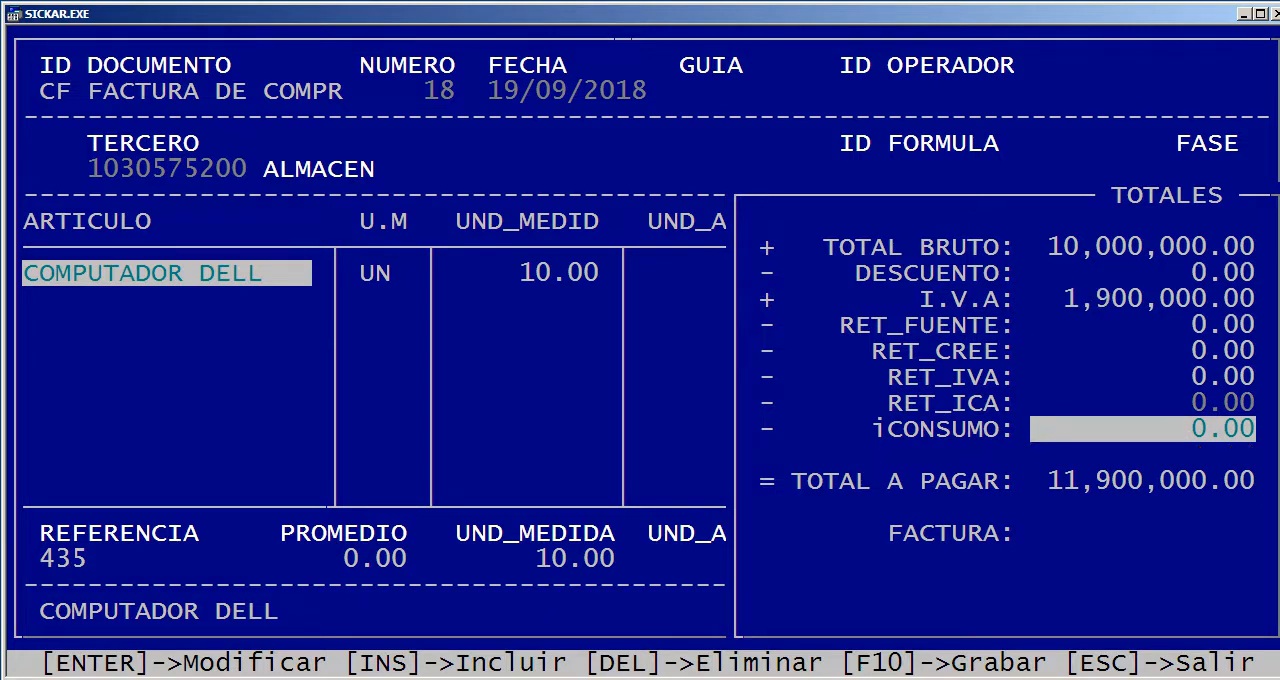
key("Return")
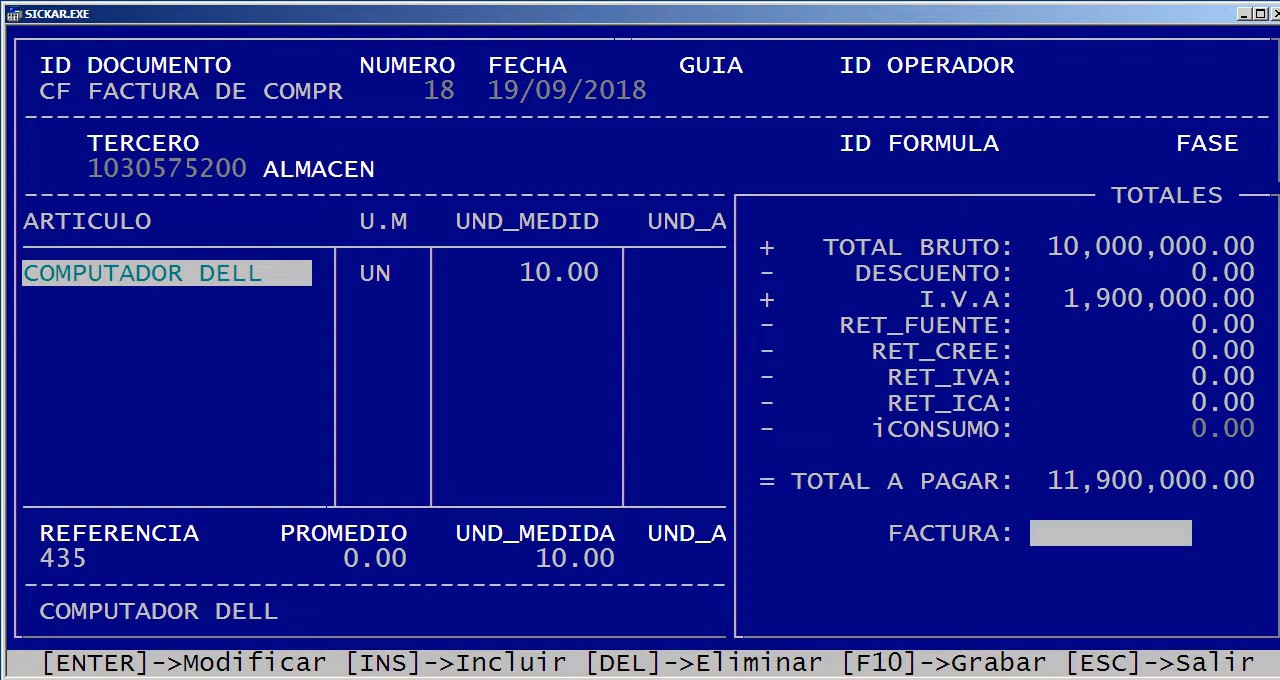
Enter 12345 as the FACTURA number, leave the remarks blank, save the purchase invoice and skip printing
type("12345")
key("Return")
key("Return")
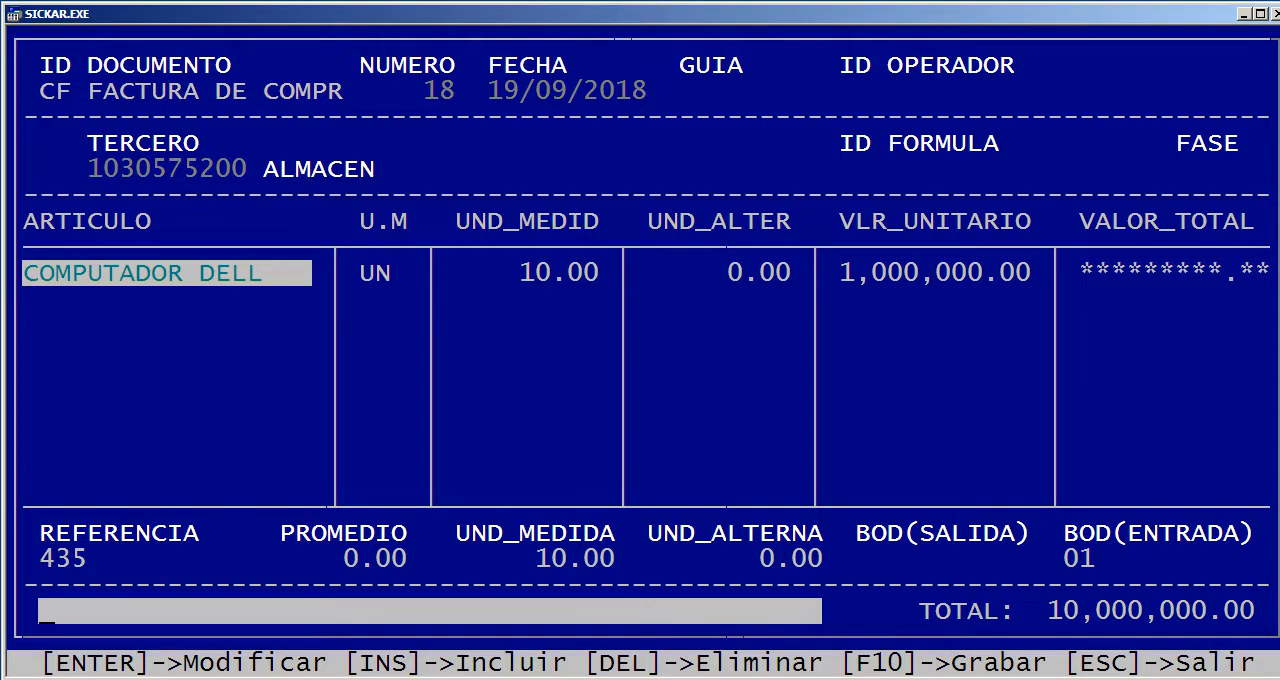
key("F10")
key("Return")
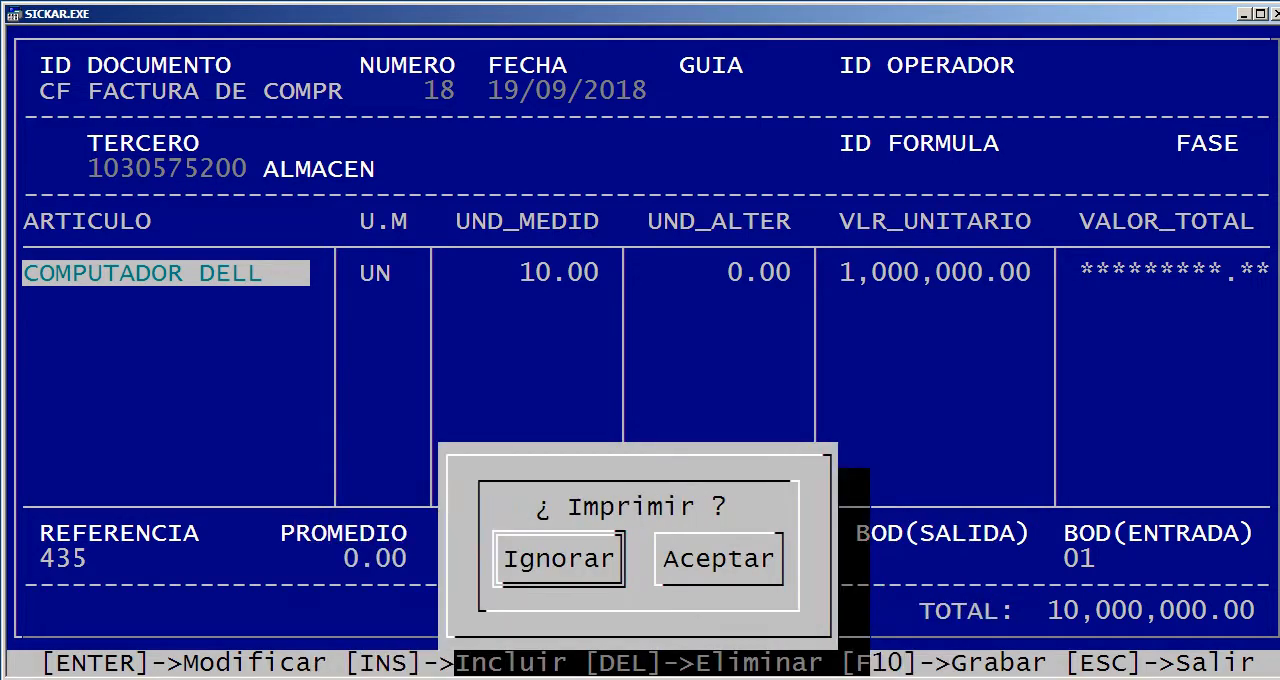
key("Return")
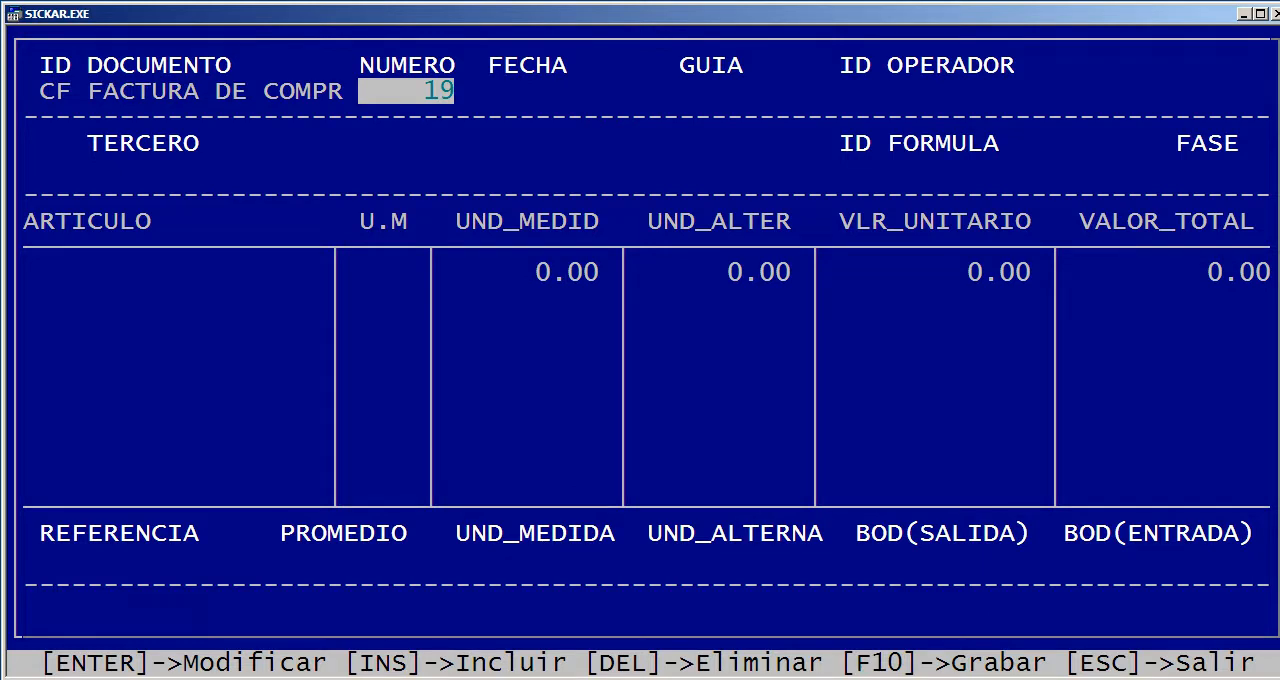
Reopen purchase document 18 to check its contents, then return to the Inventarios menu
type("18")
key("Return")
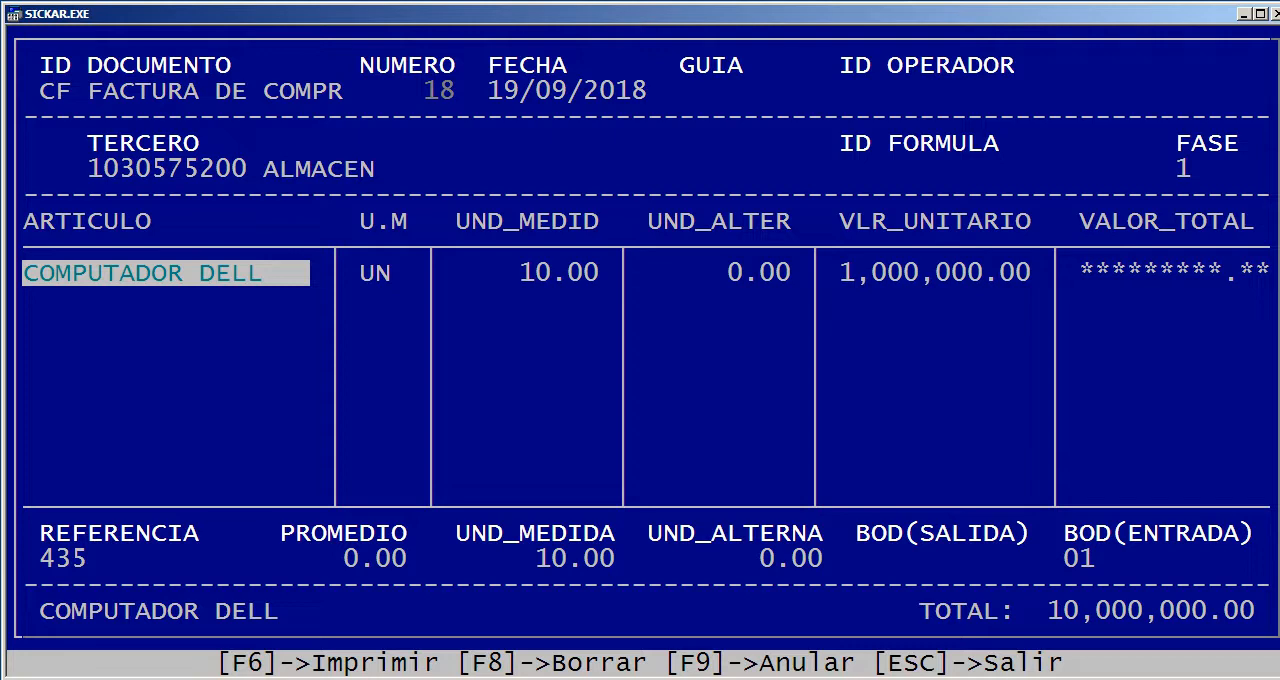
key("Escape")
key("Escape")
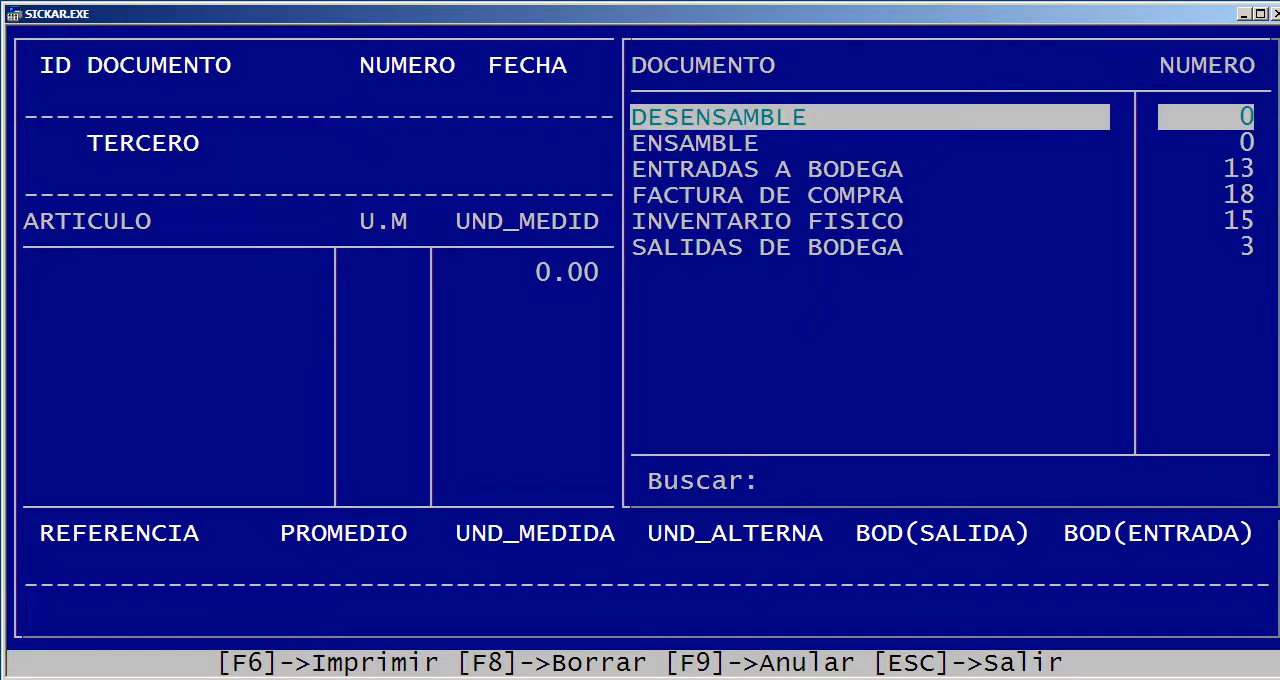
key("Escape")
Look up DELL in Gestión de Artículos to check its stock, then close the article list
key("Up")
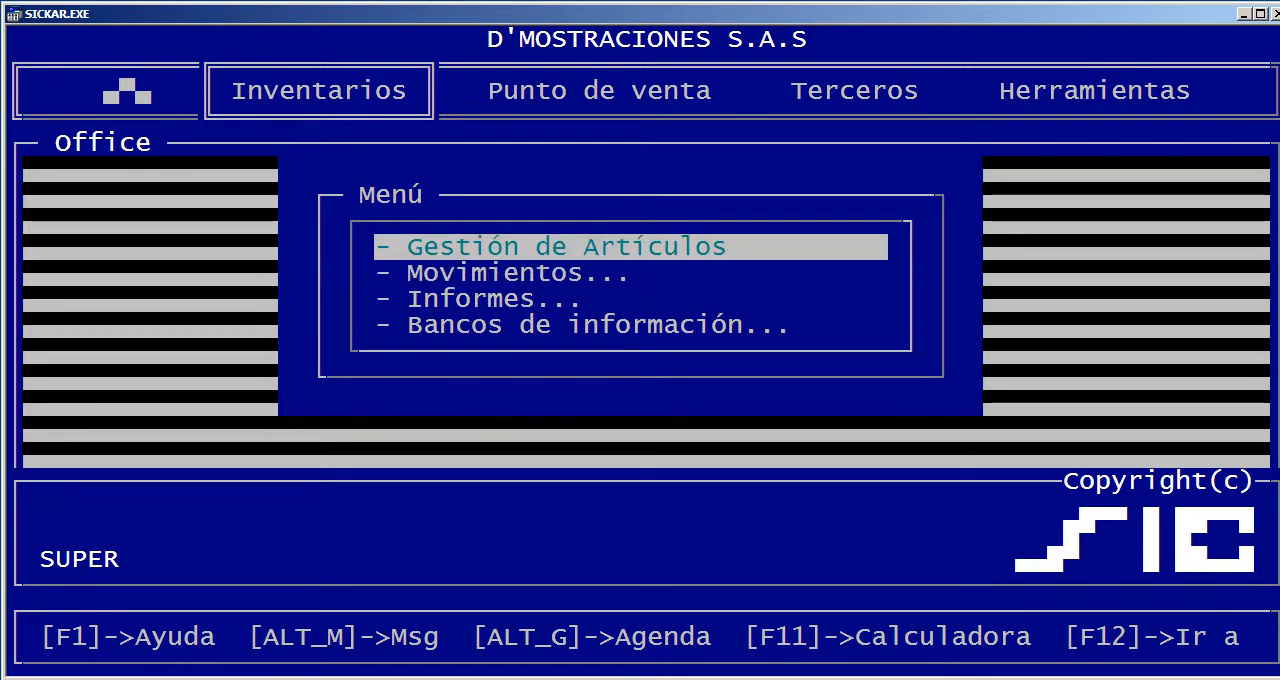
key("Return")
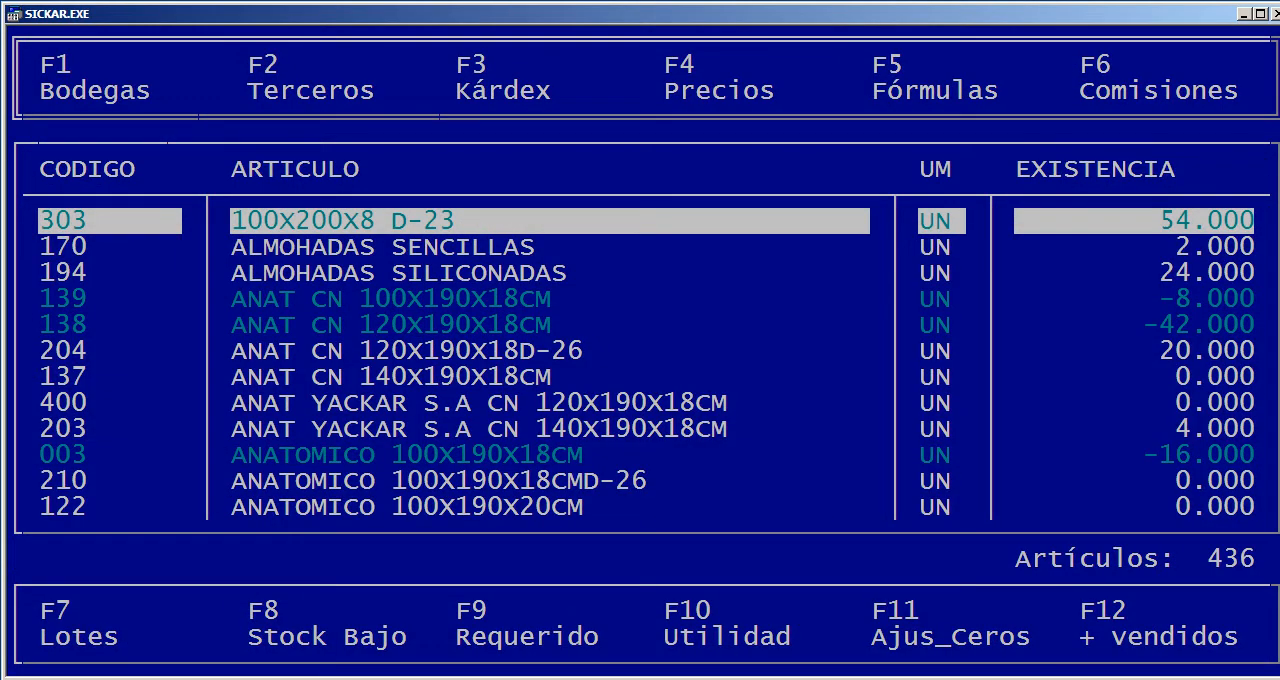
type("DELL")
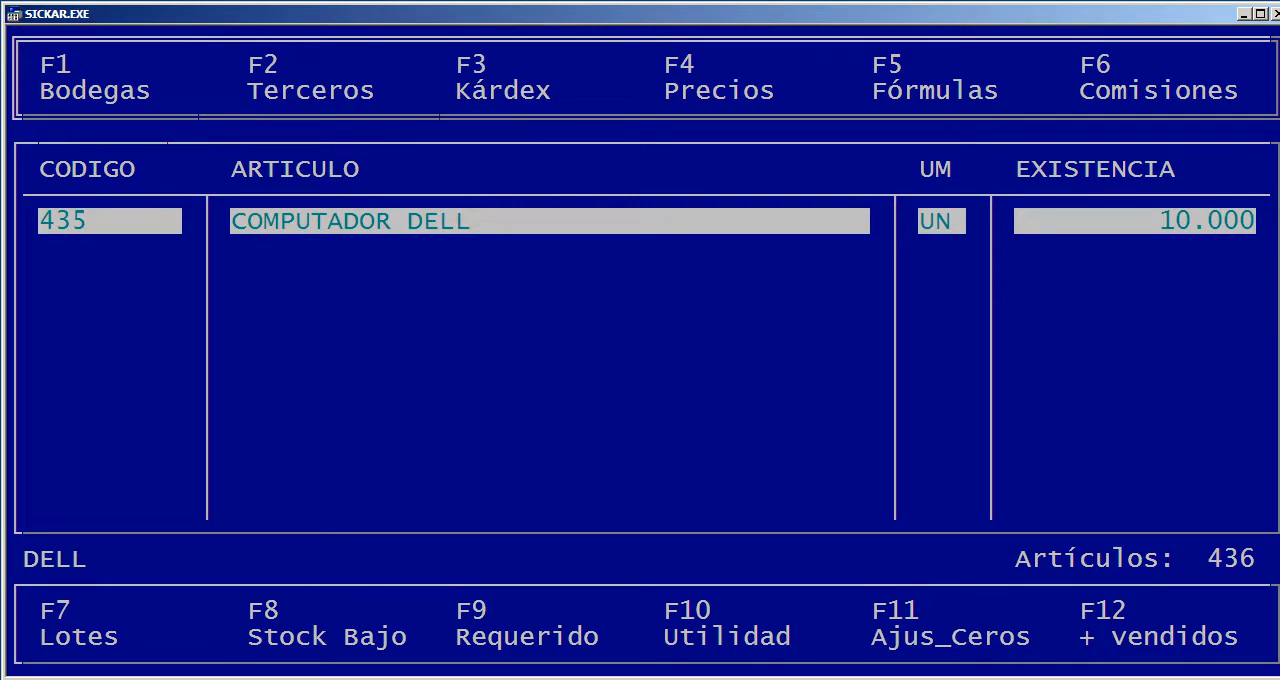
key("Escape")
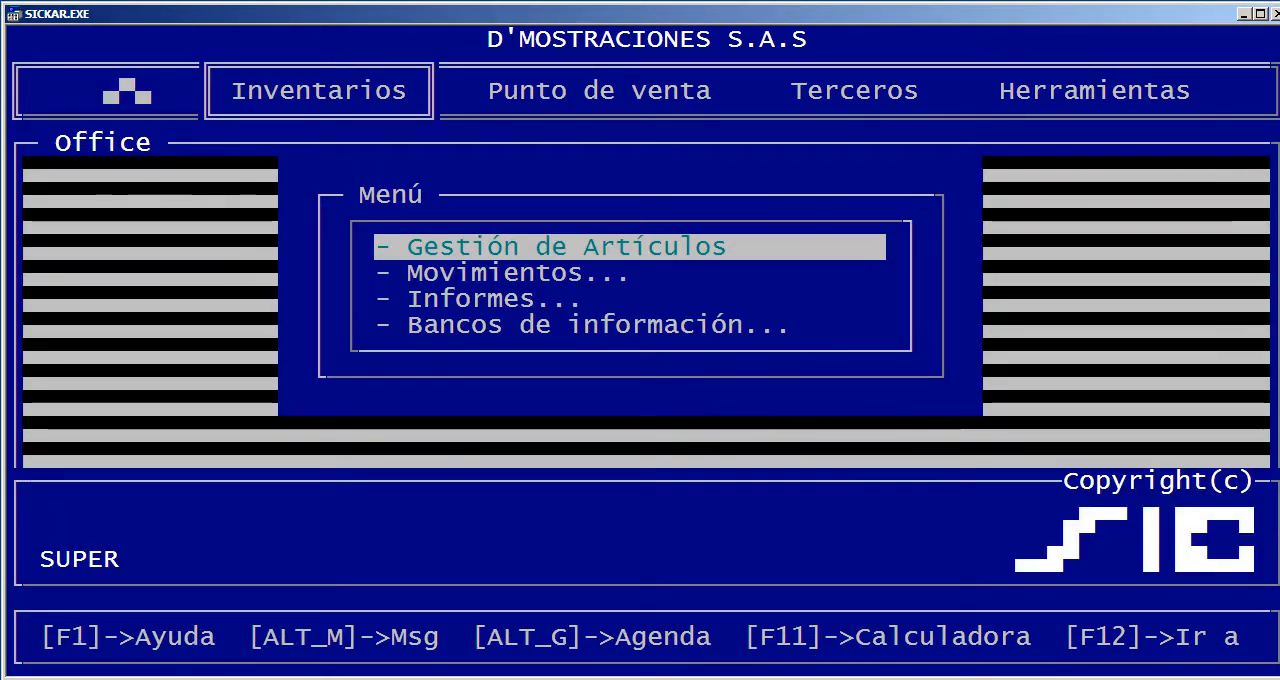
Start a sale in Gestión de ventas with the proposed FR number and choose COMPUTADOR DELL as the article
key("Right")
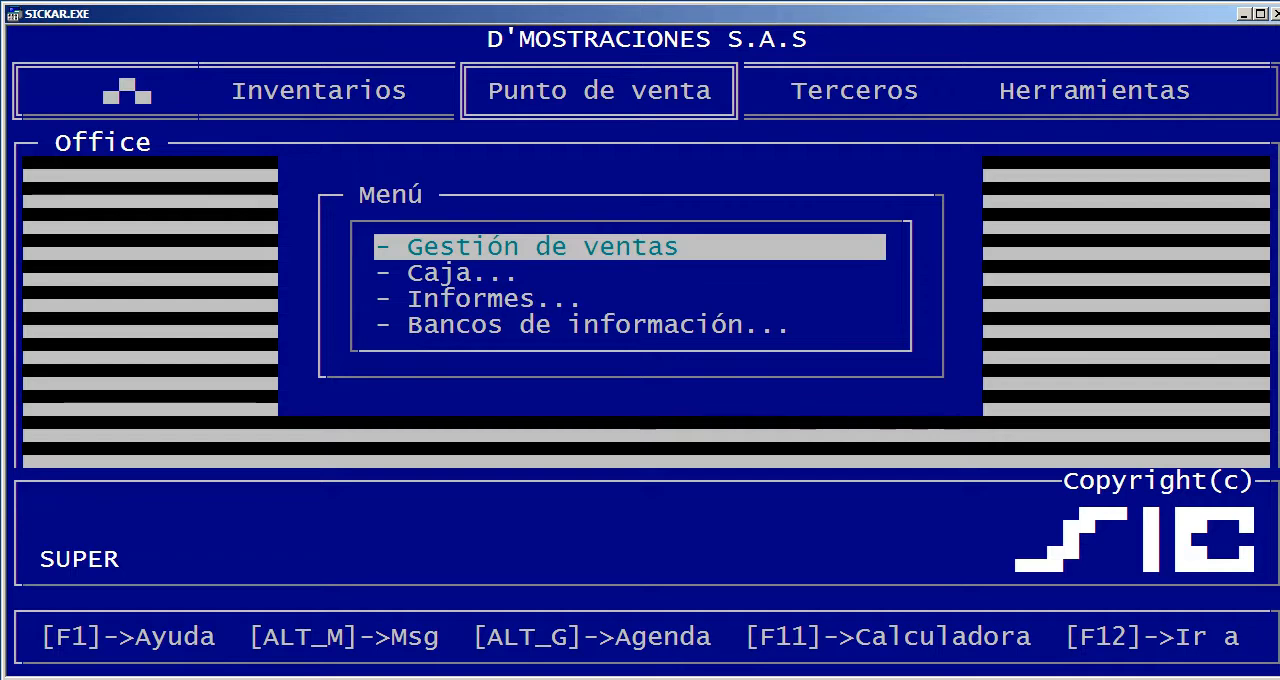
key("Return")
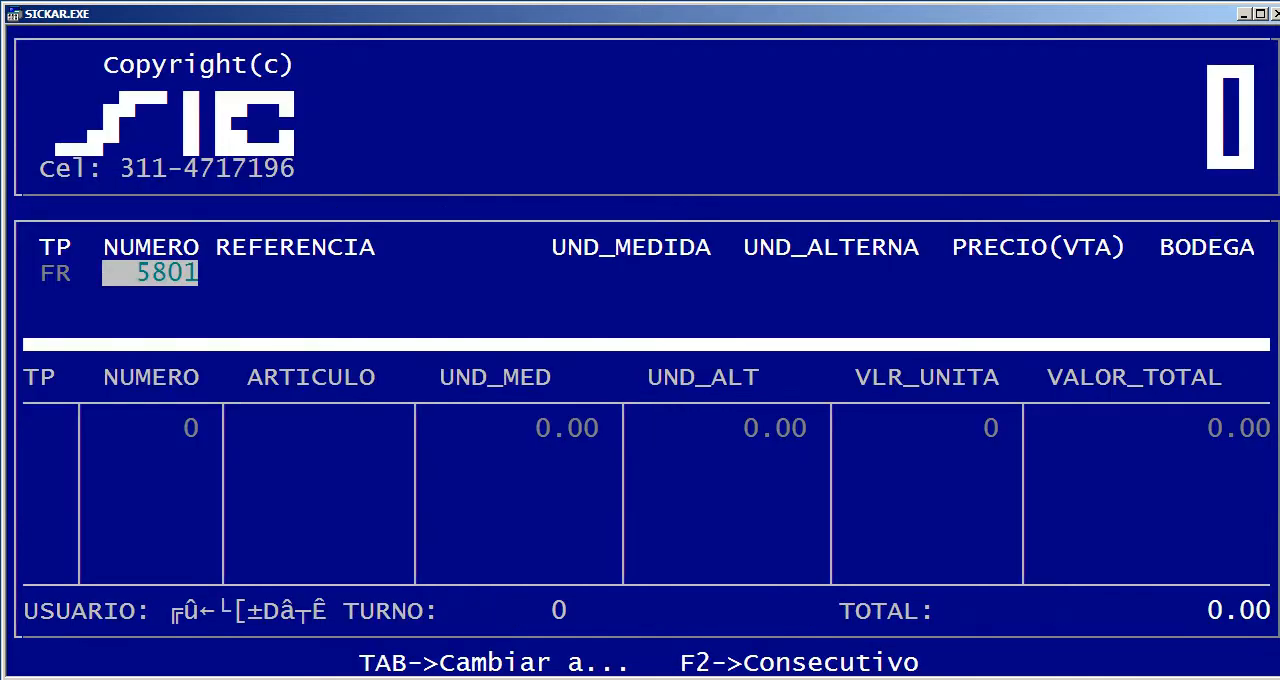
key("Return")
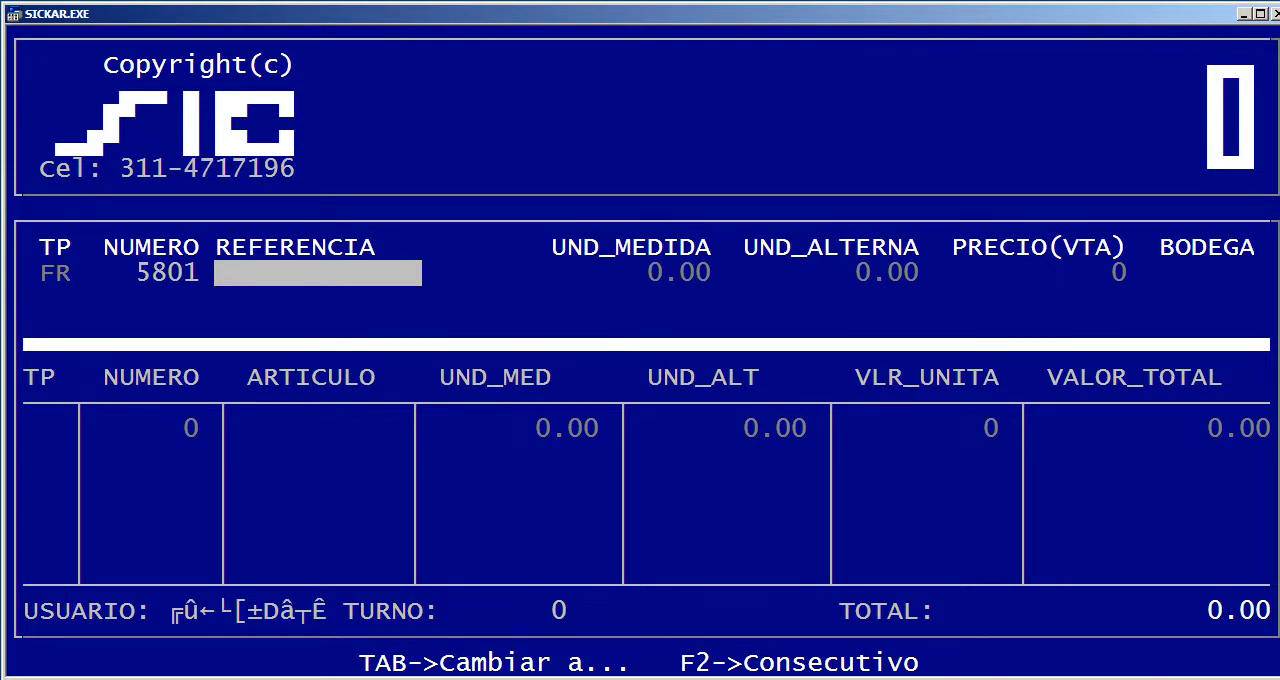
key("Return")
type("DELL")
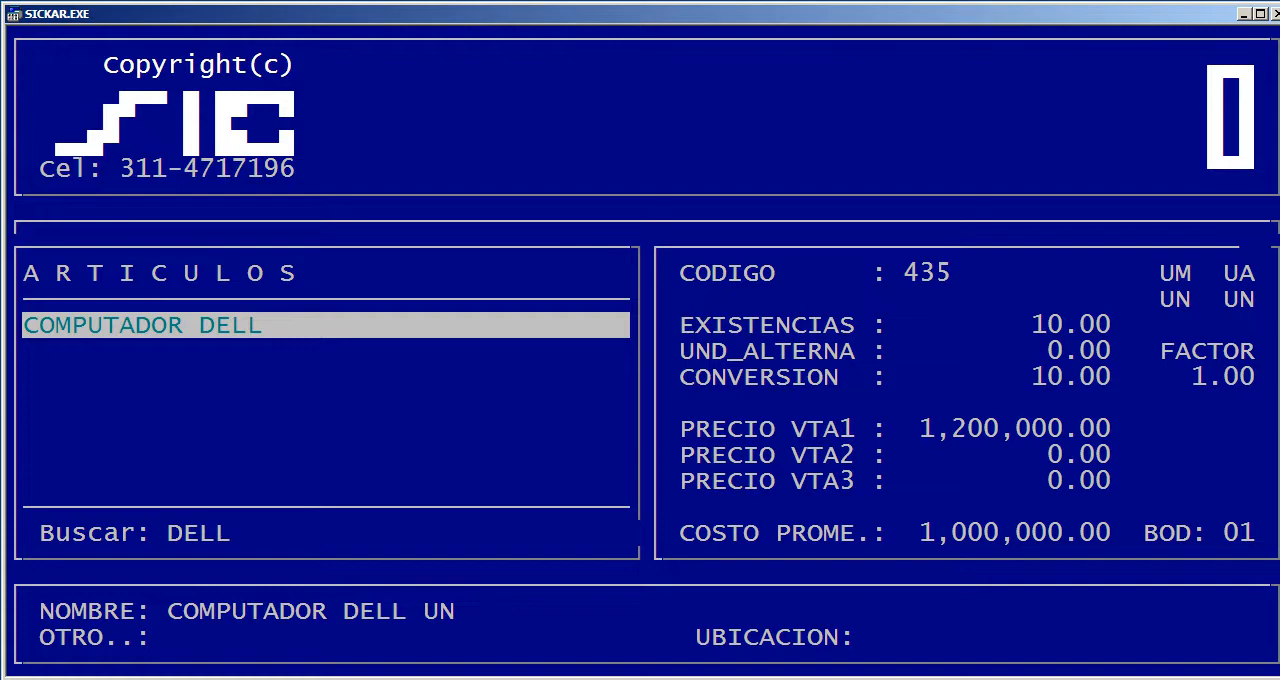
key("Return")
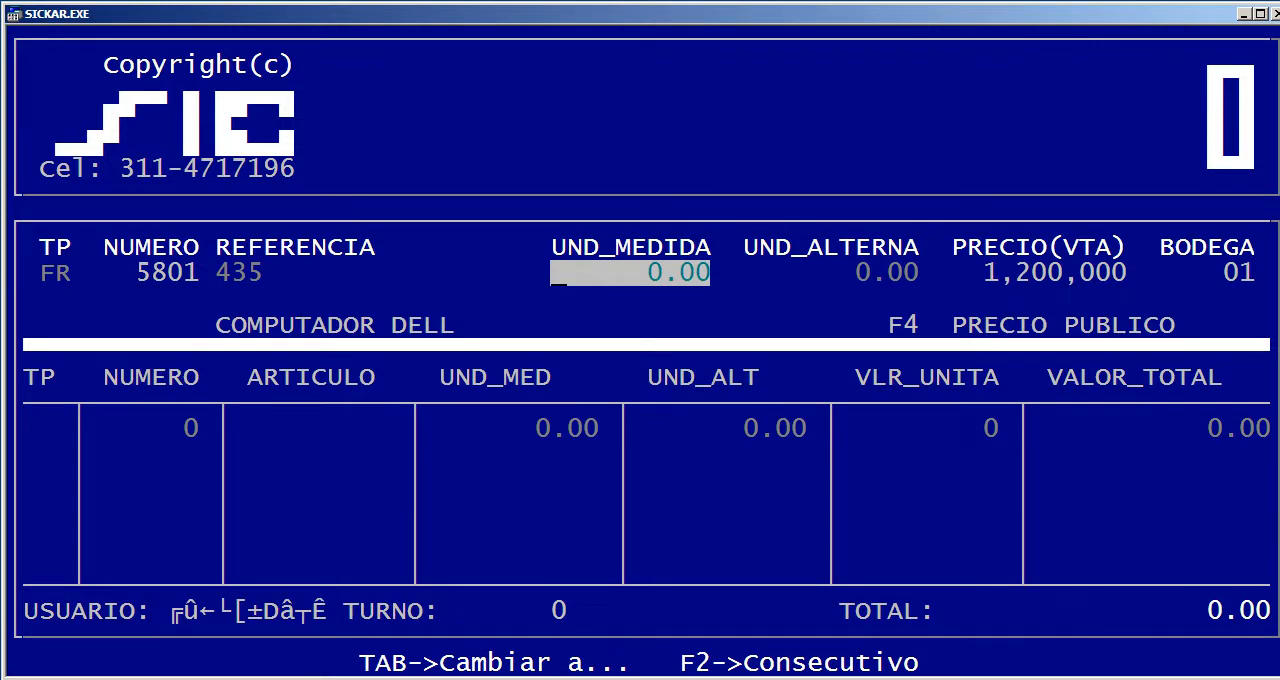
Set UND_MEDIDA to 1, keep UND_ALTERNA at 0, price 1,200,000 and warehouse 01, and add the sale line
type("1")
key("Return")
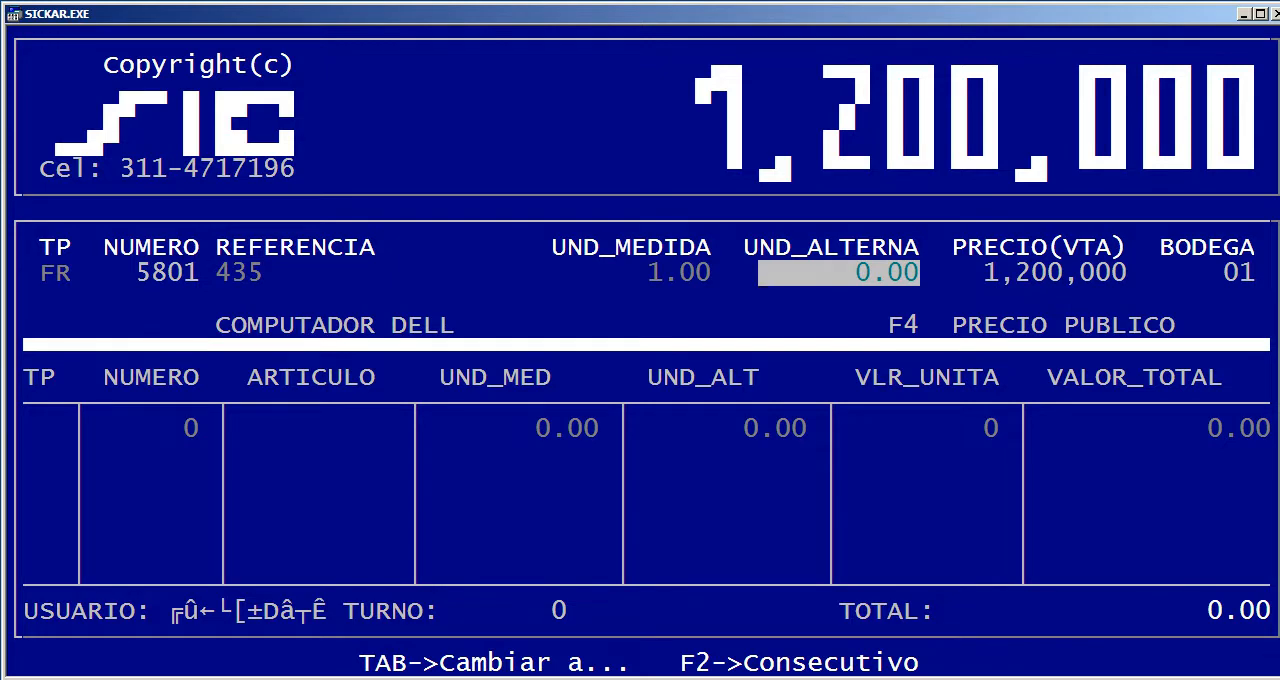
key("Return")
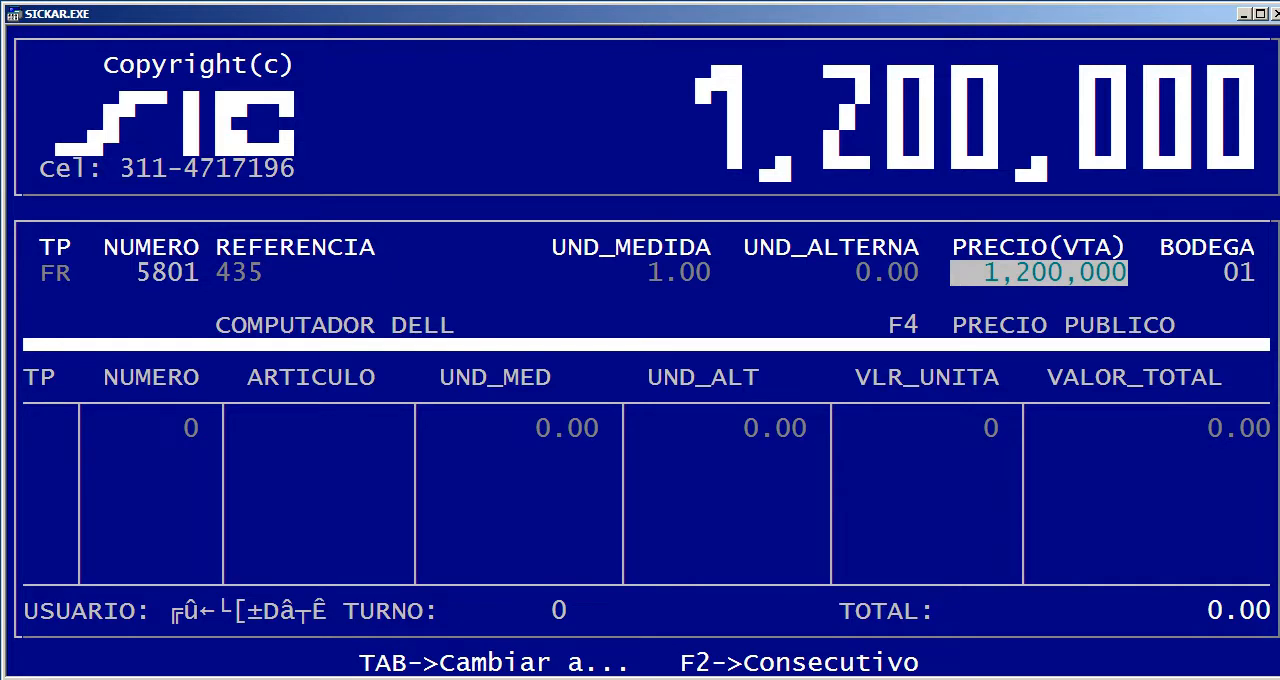
key("Return")
key("Return")
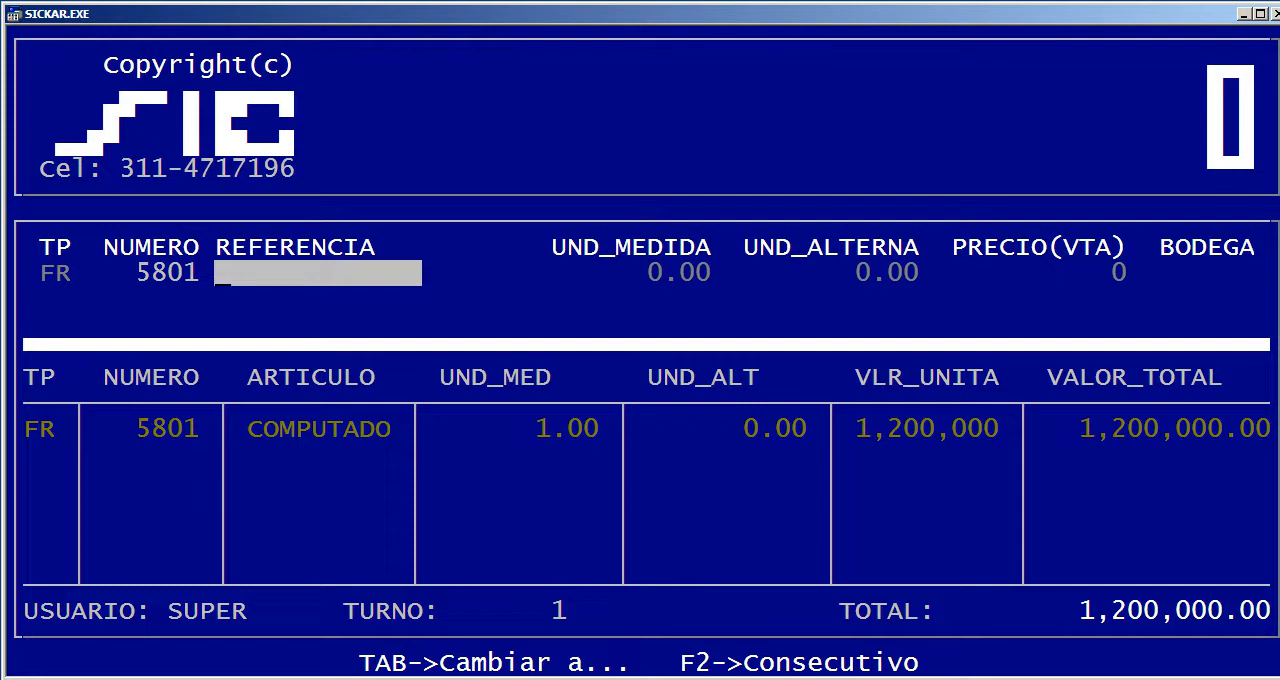
Switch to the recorded sale lines and open the liquidation of the COMPUTADOR DELL sale
key("Tab")
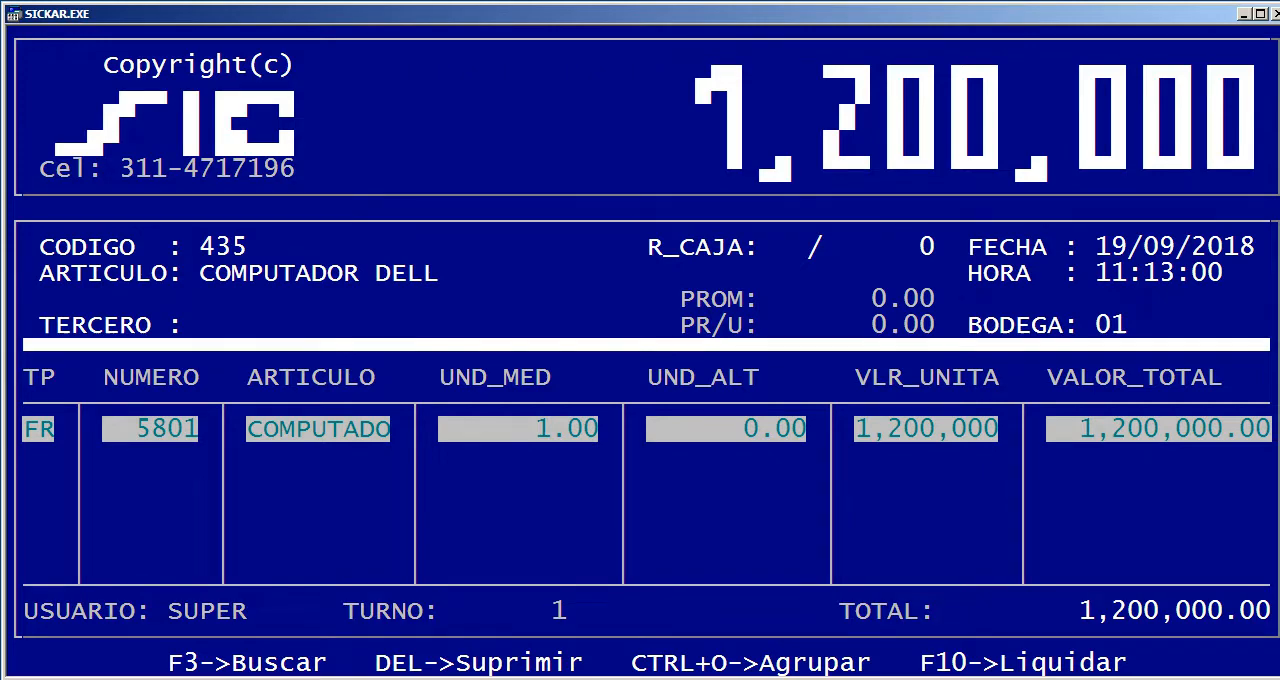
key("Return")
key("Tab")
key("F10")
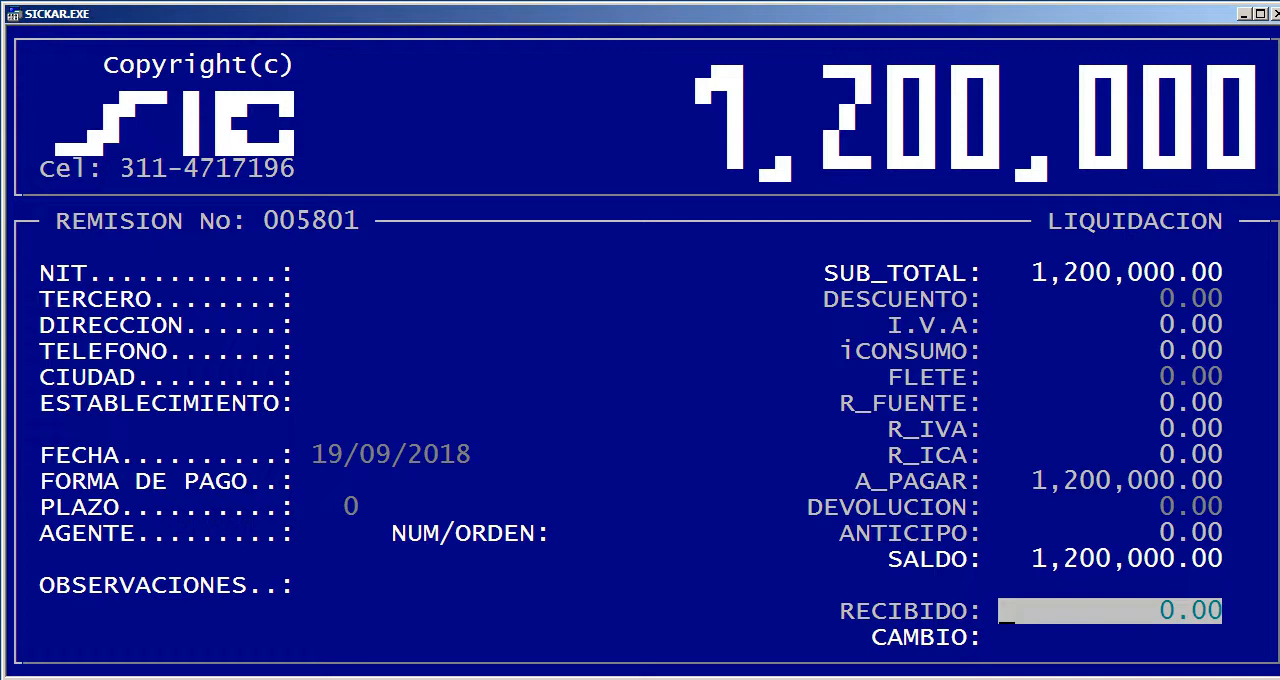
Set the RECIBIDO amount of the sale to 1,220,000
type("1,")
type("22")
type("0,00")
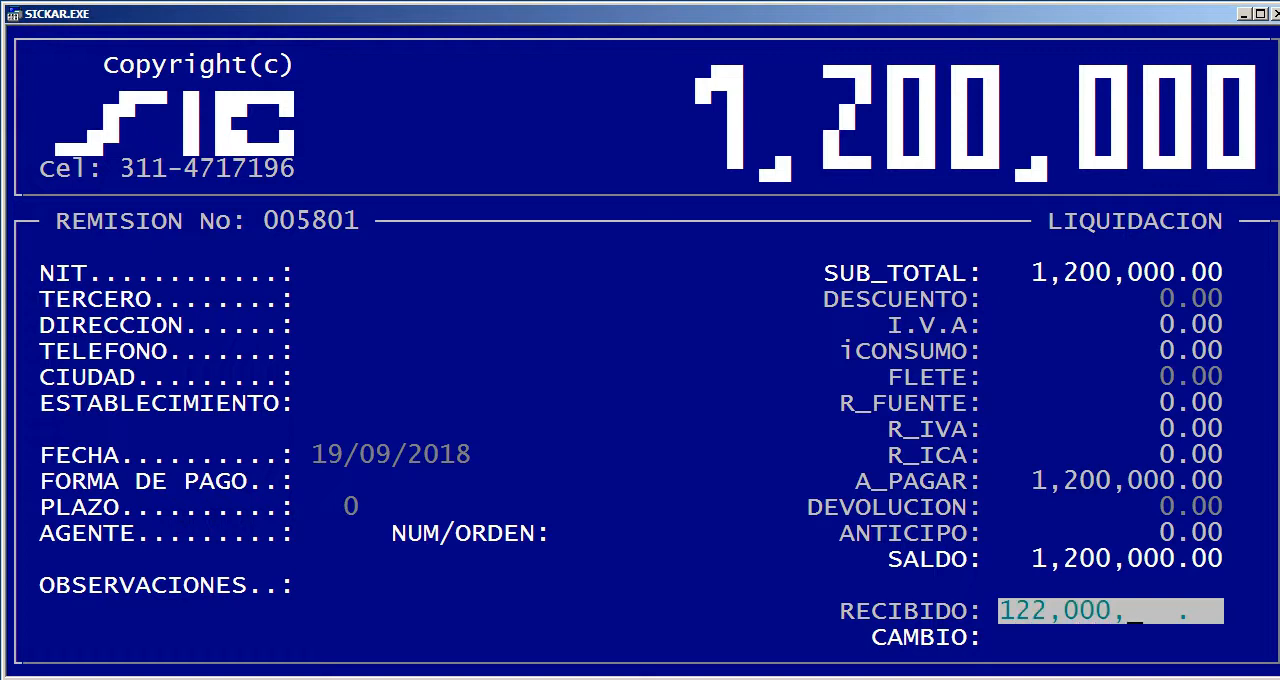
type("0")
key("Return")
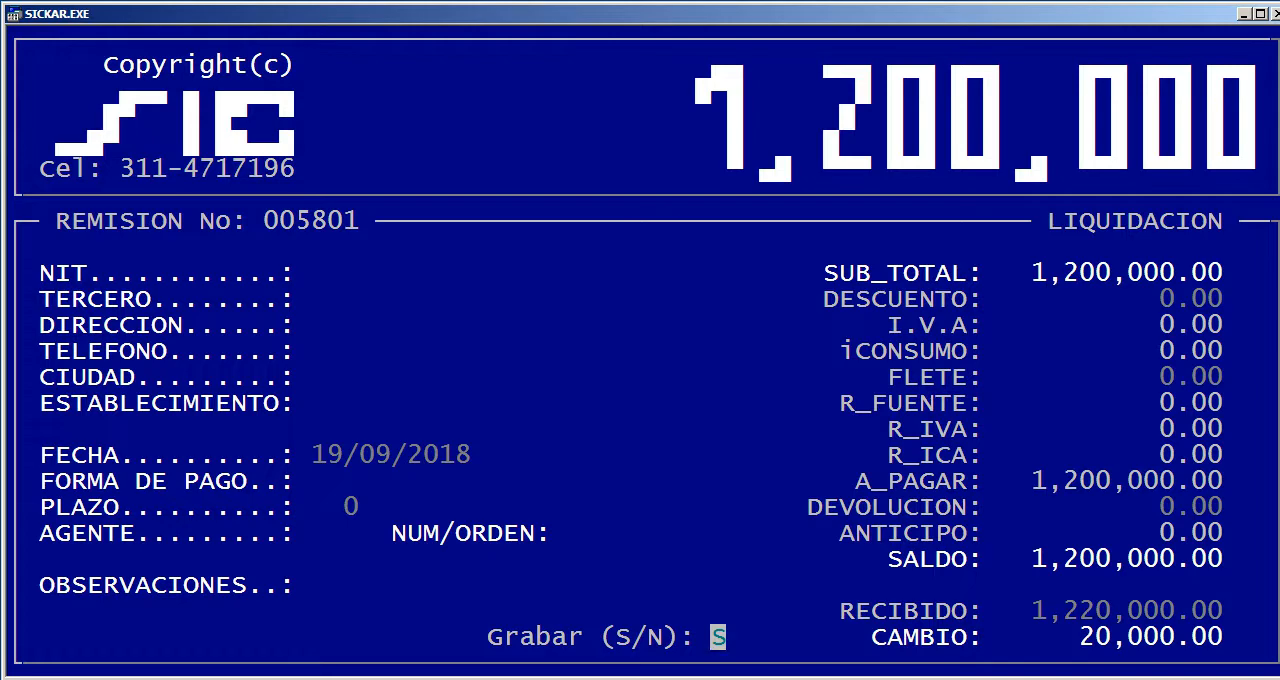
Save the COMPUTADOR DELL sale, skip printing it, and leave Gestión de ventas
key("Return")
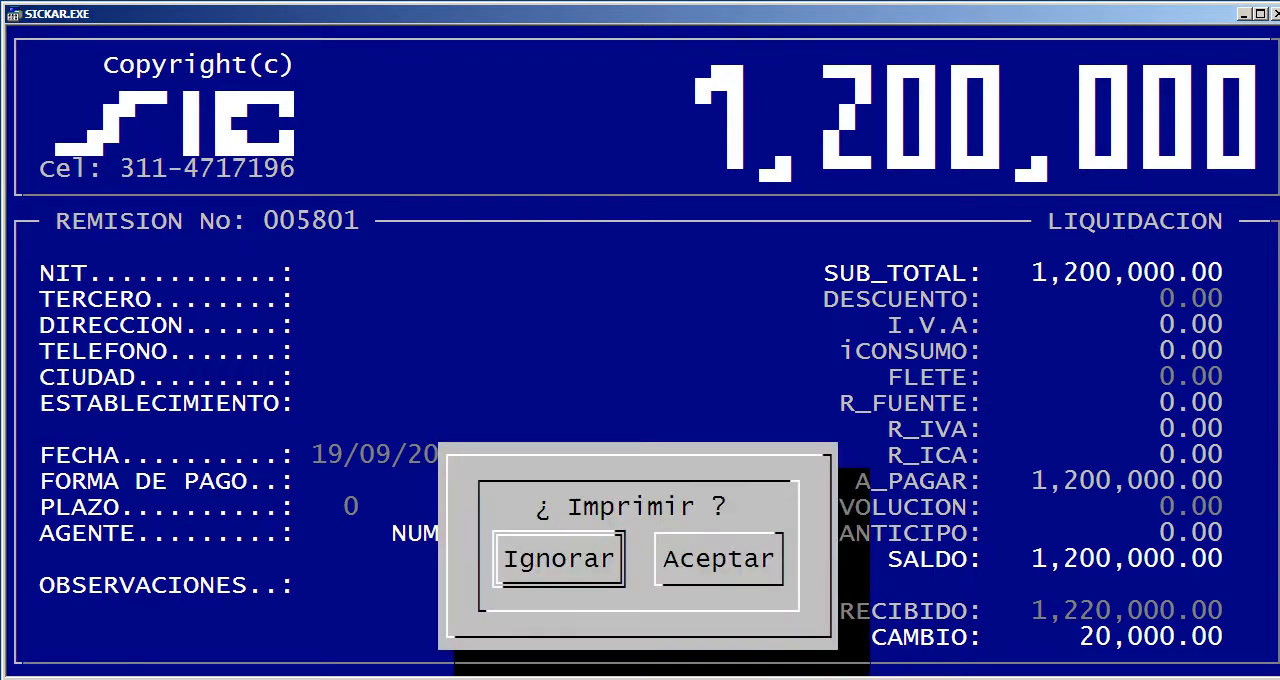
key("Return")
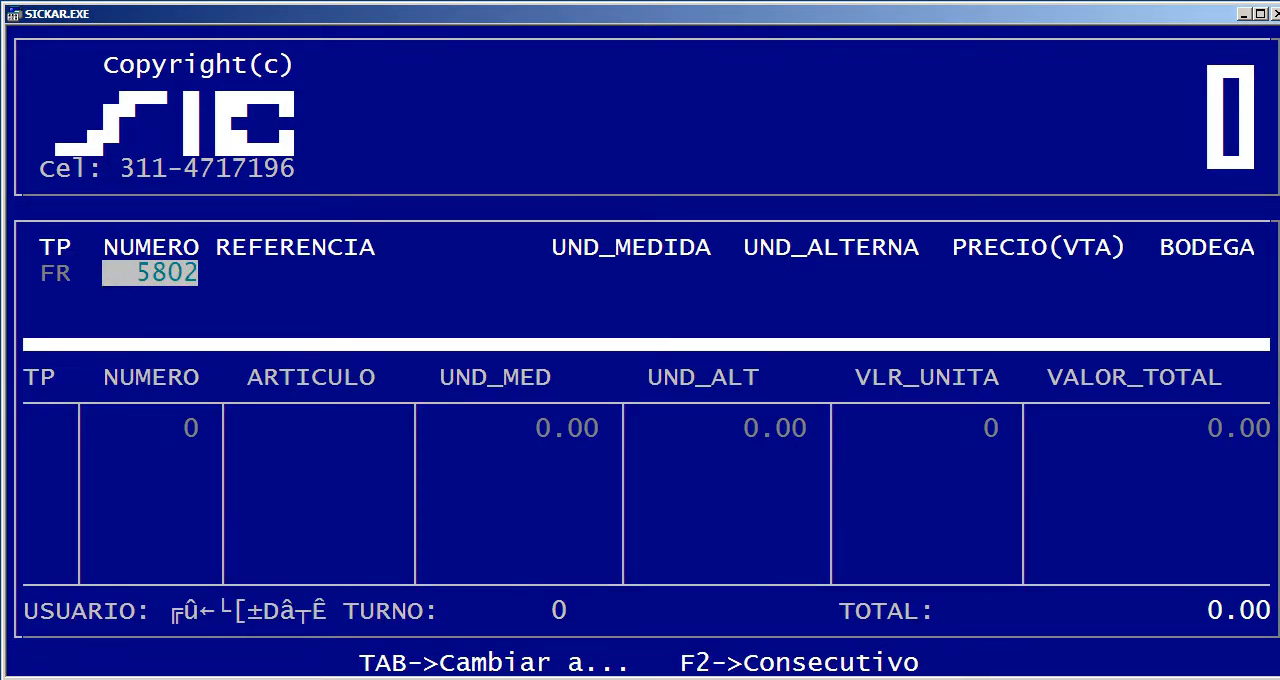
key("Escape")
key("Escape")
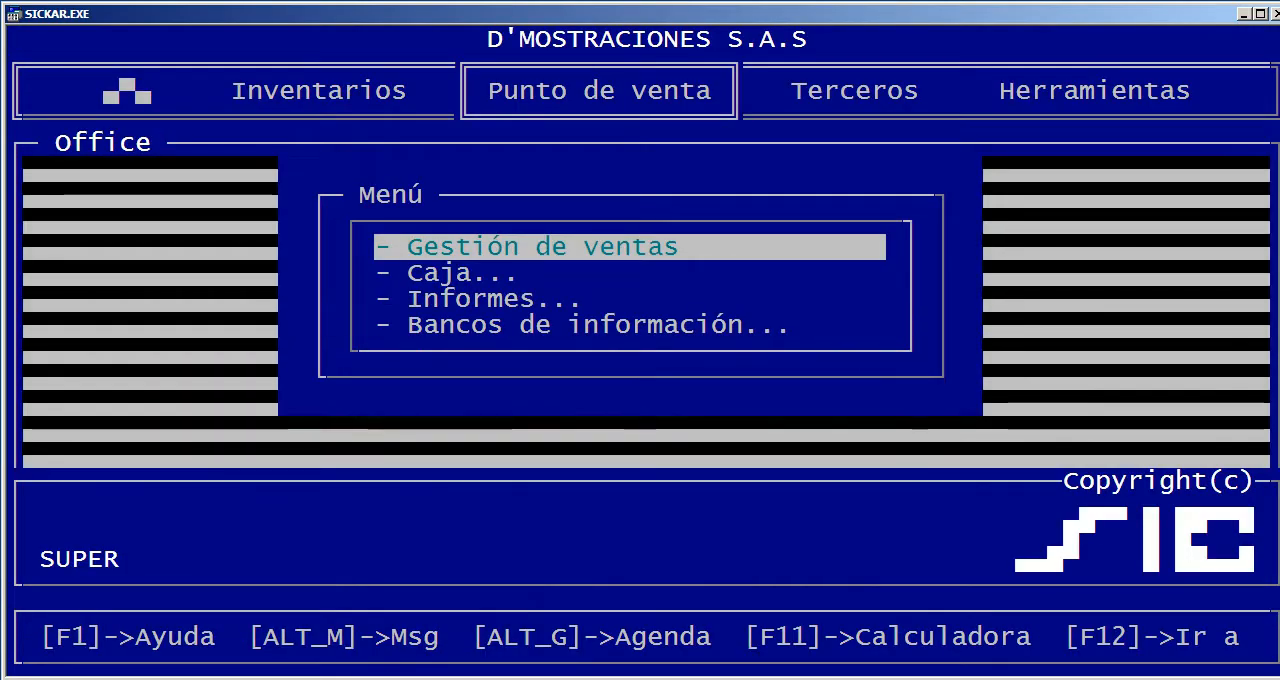
Find DELL in Gestión de Artículos under Inventarios and check the Kárdex movements of COMPUTADOR DELL
key("Left")
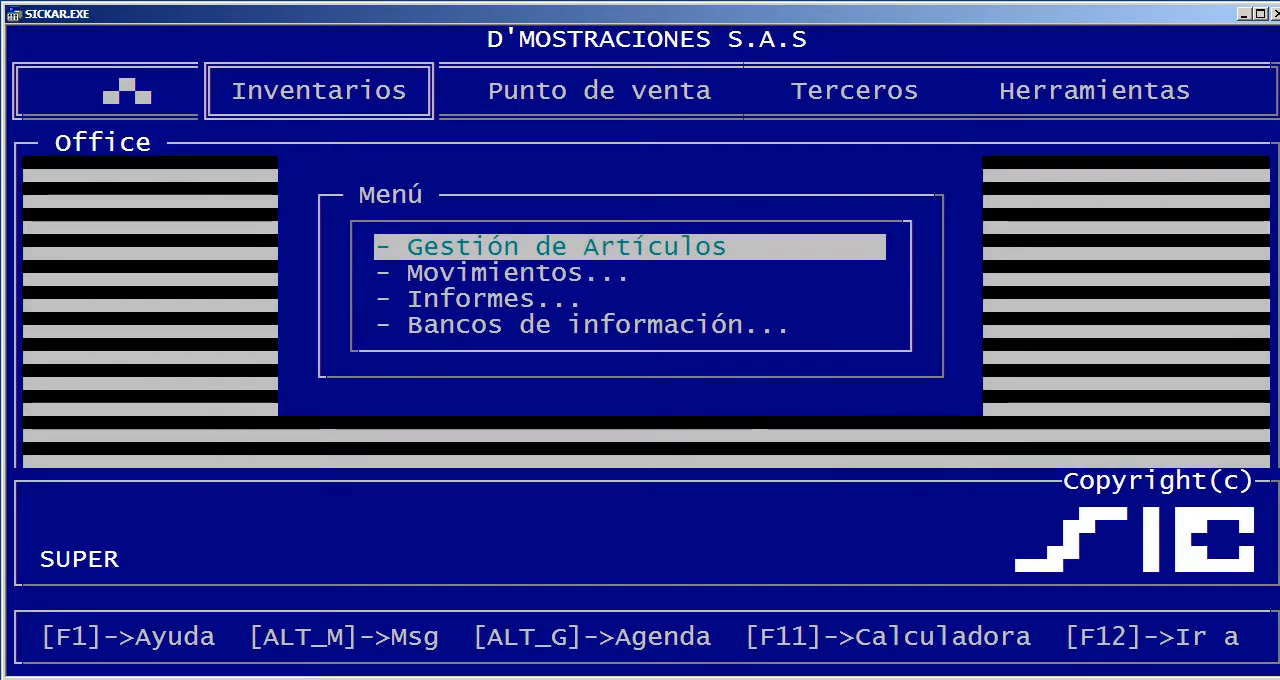
key("Return")
type("DELL")
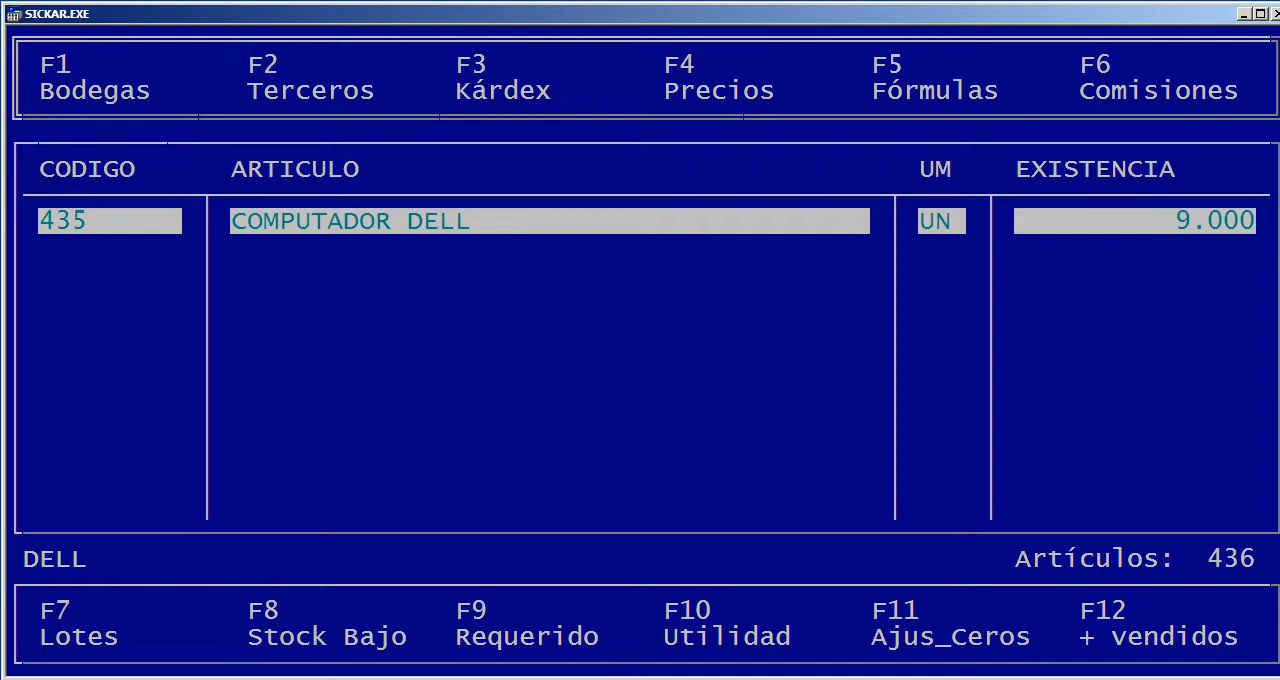
key("Return")
key("F3")
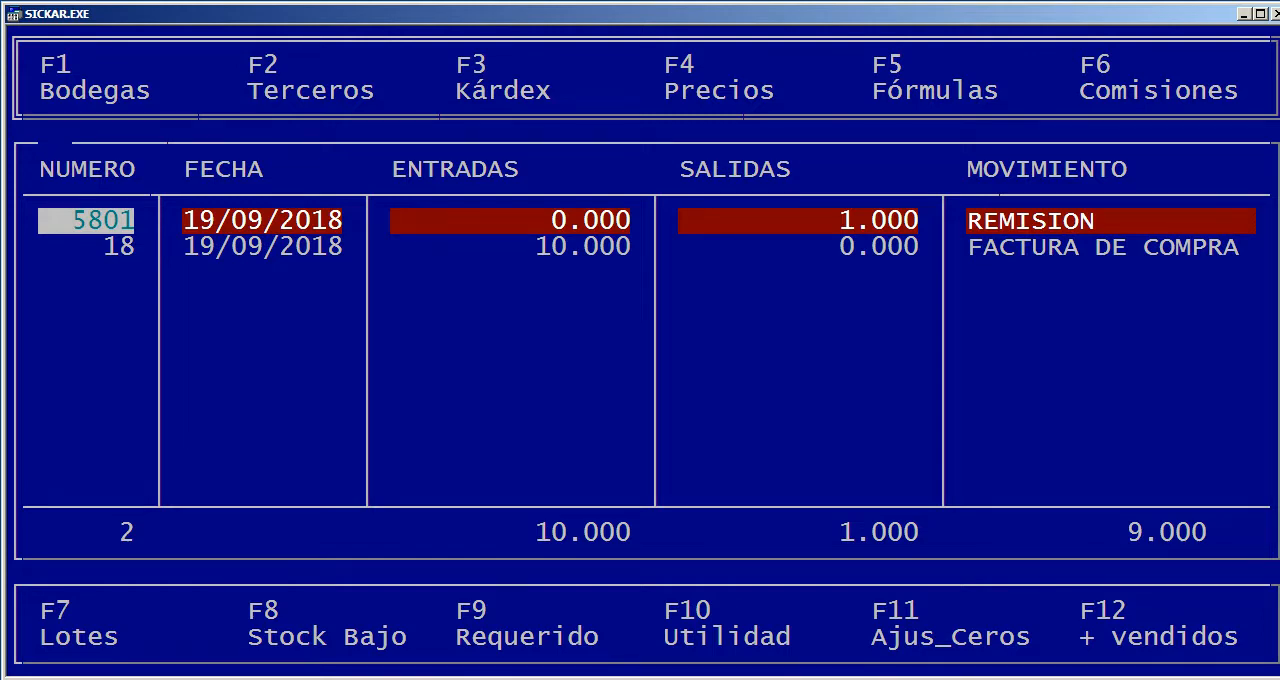
key("Escape")
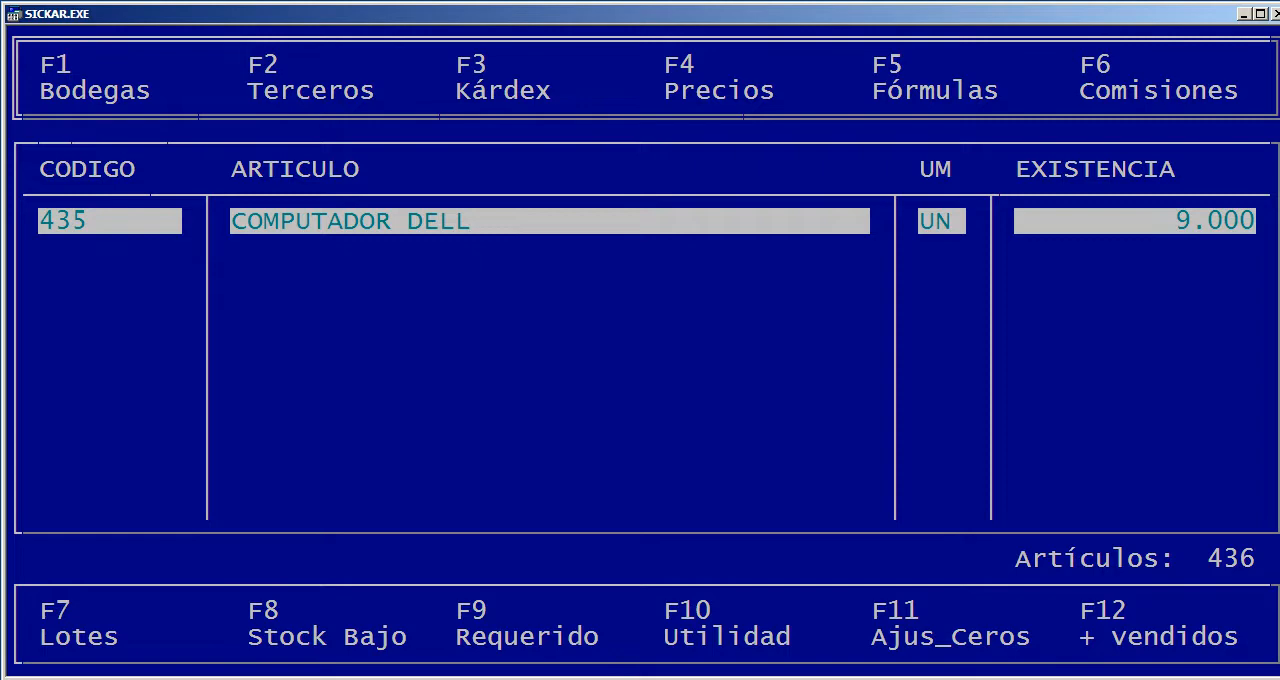
Check the Bodegas stock and the Terceros supplier listing of COMPUTADOR DELL
key("F1")
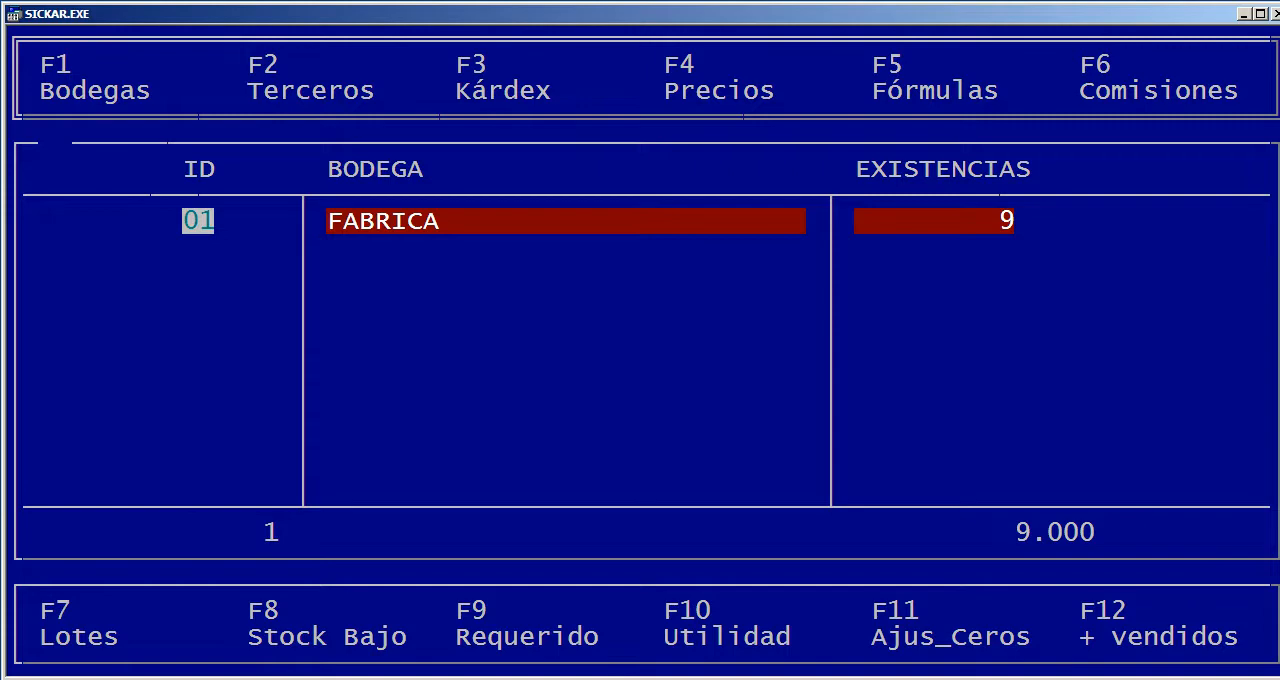
key("Escape")
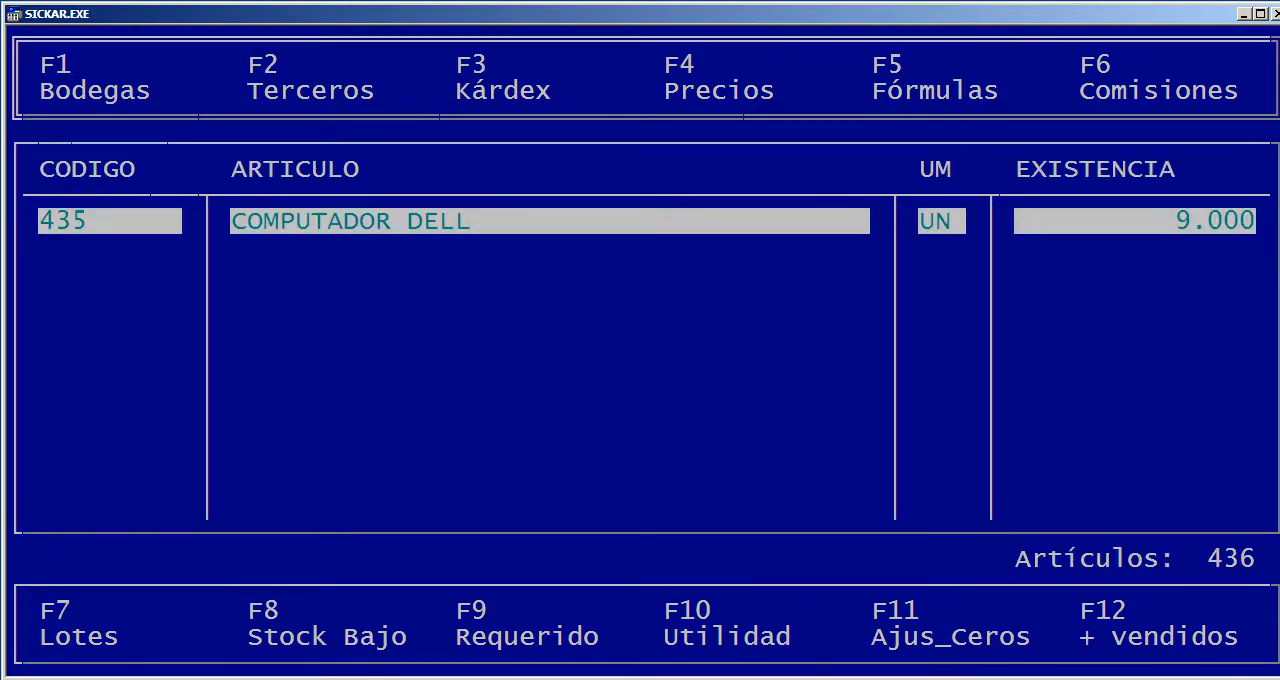
key("F2")
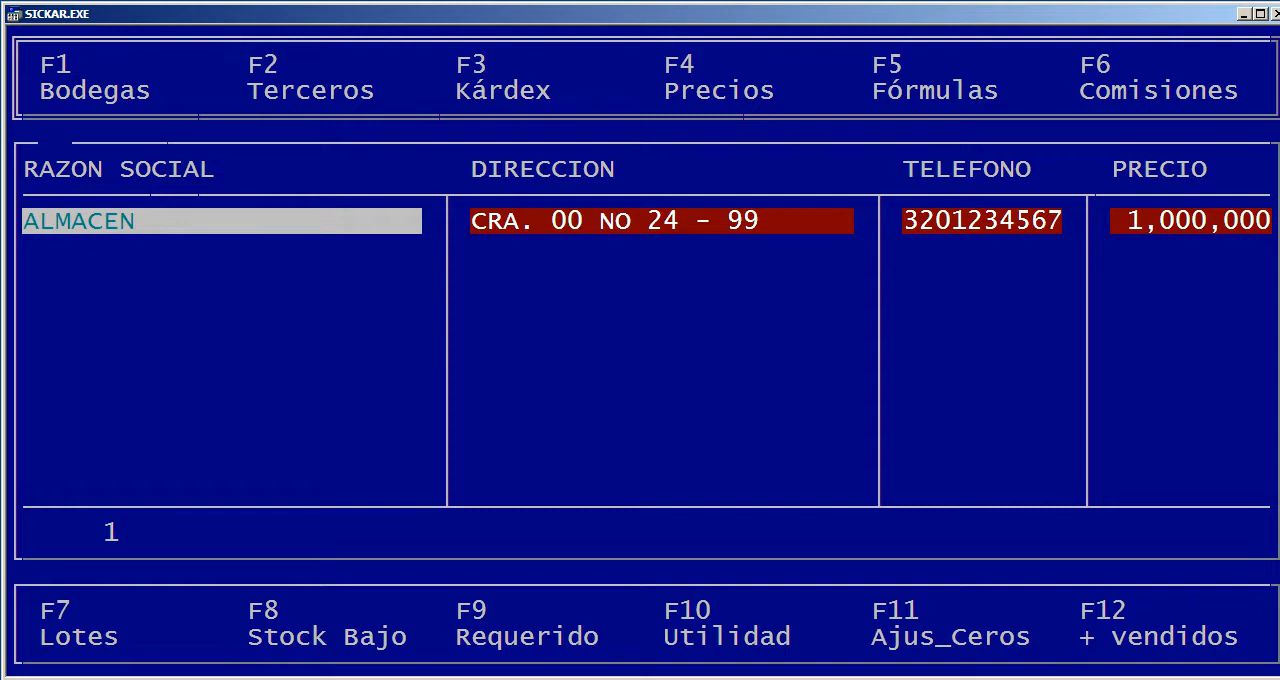
key("Escape")
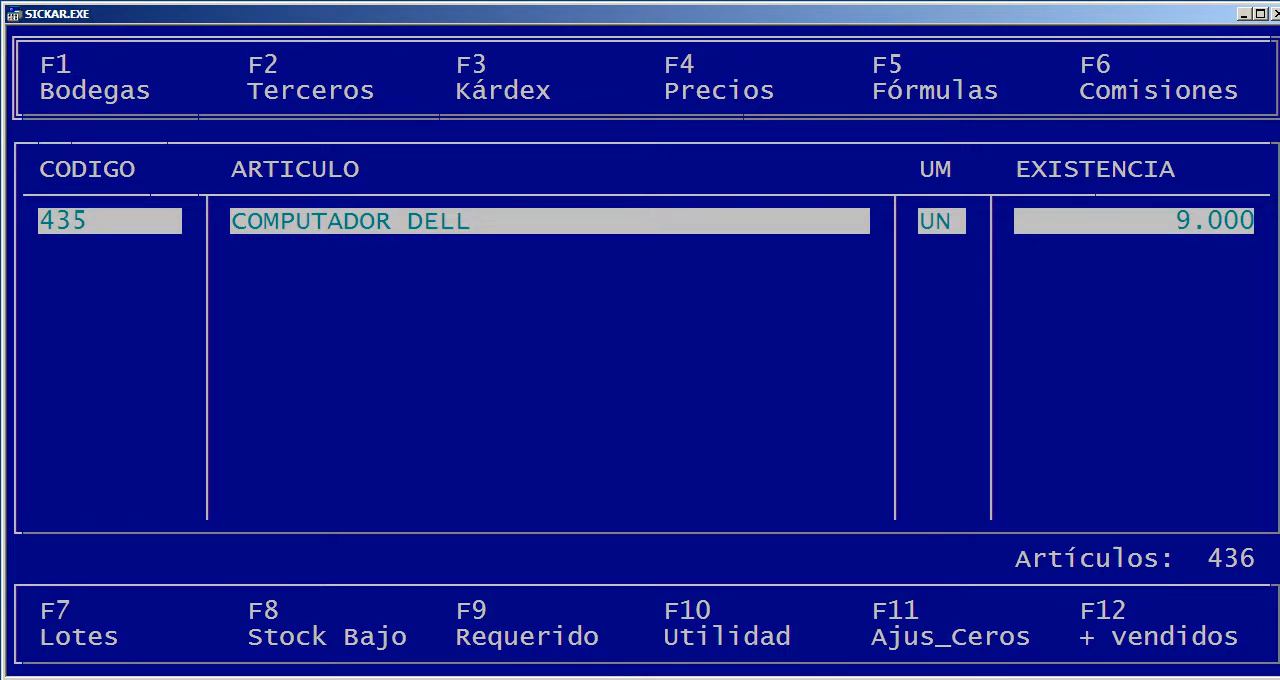
Review Precio 1 through Precio 7 of COMPUTADOR DELL and close the price list without changes
key("F4")
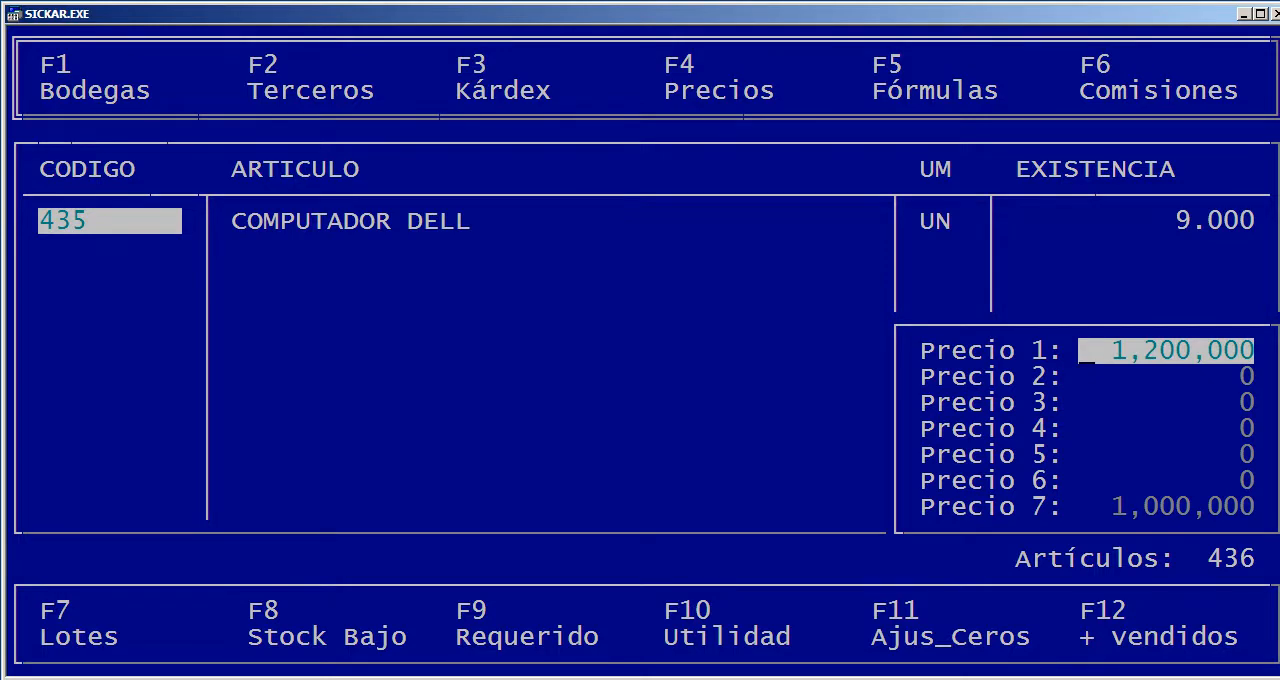
key("Down")
key("Down")
key("Down")
key("Down")
key("Down")
key("Down")
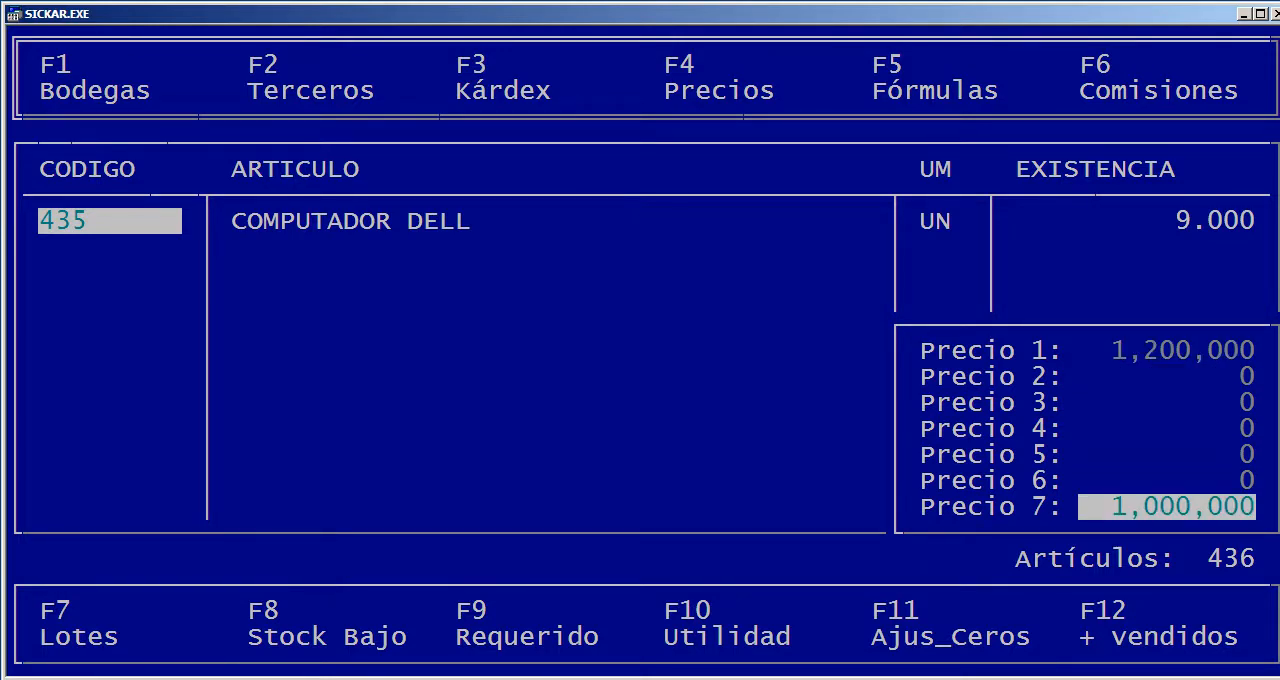
key("Escape")
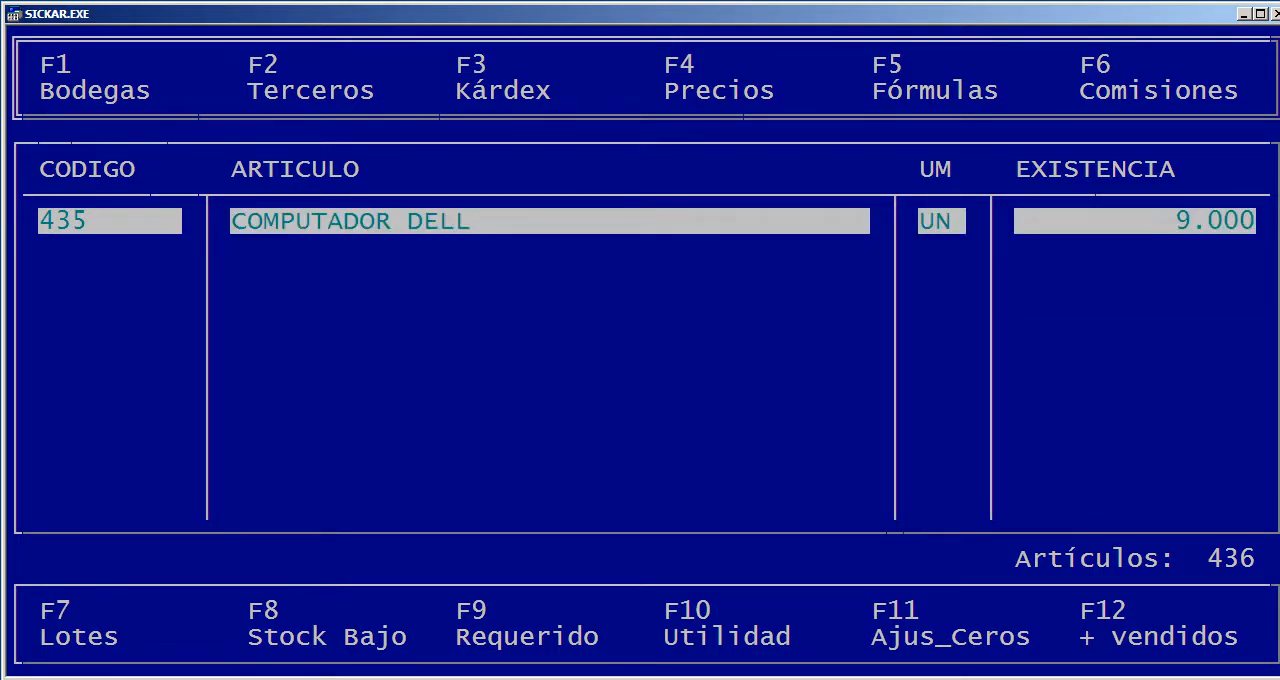
Start a formula with COMPUTADOR DELL as the article, UND_MEDID 1 and UND_ALTER 0
key("F5")
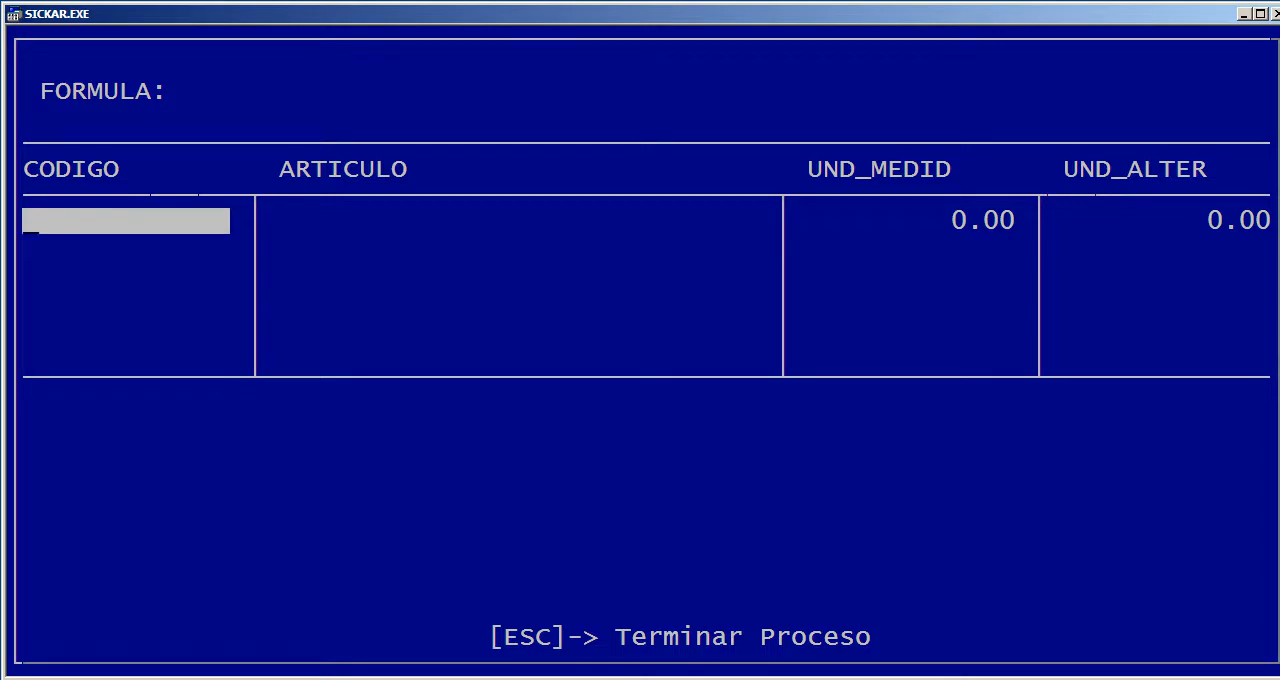
key("Return")
key("Down")
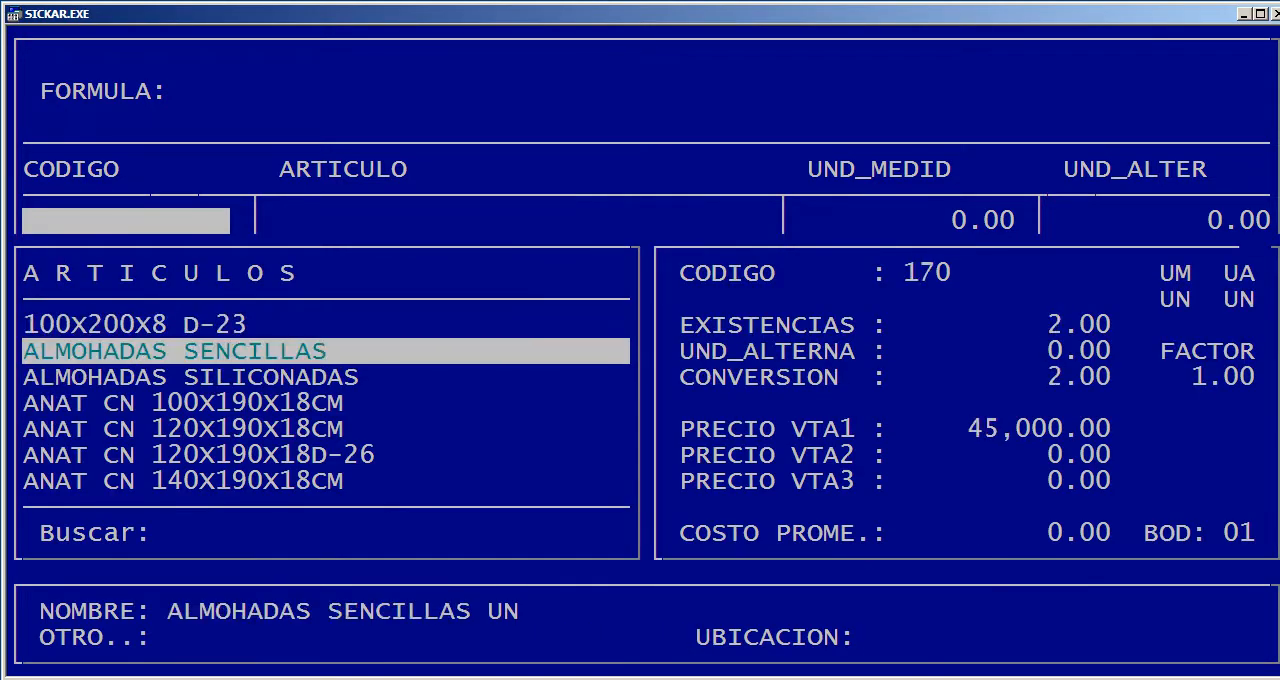
type("DEL")
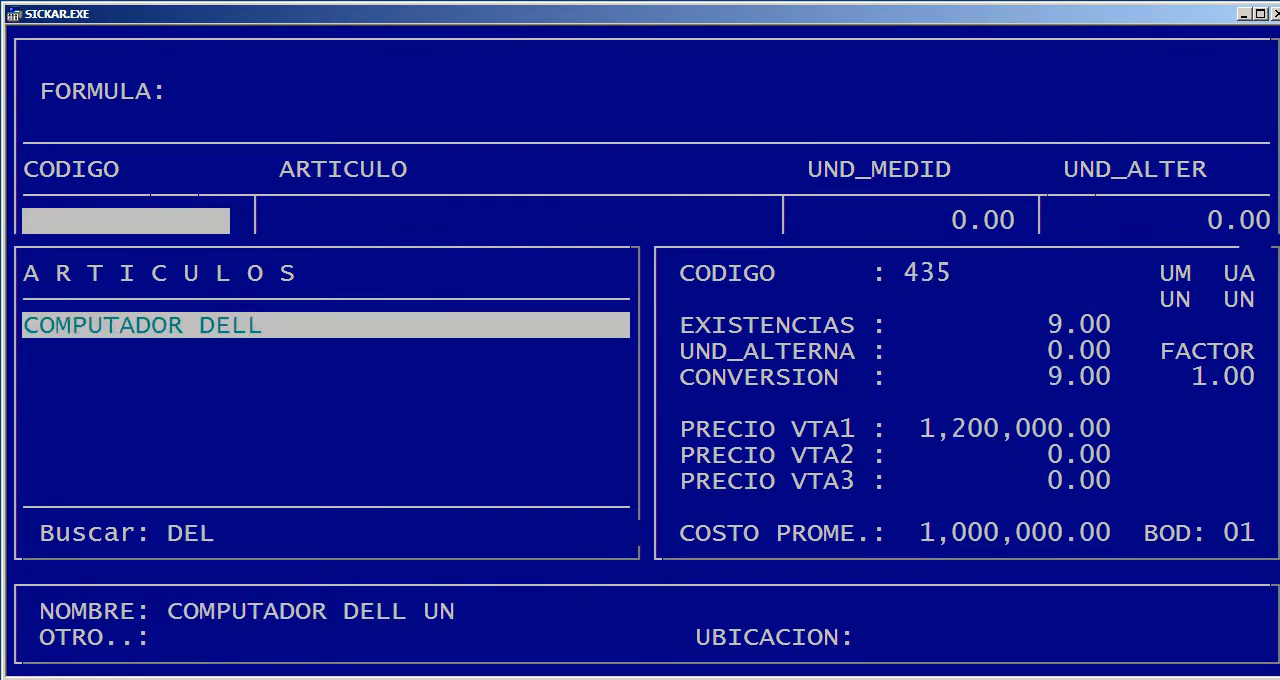
key("Return")
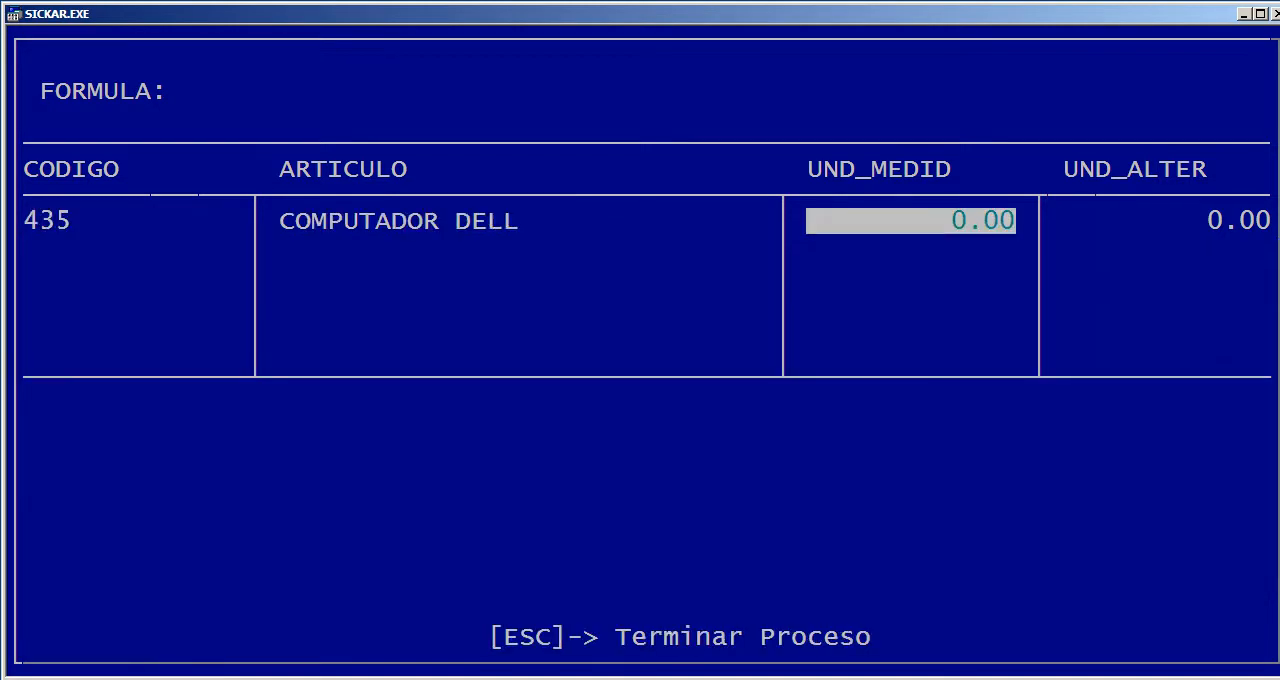
type("1")
key("Return")
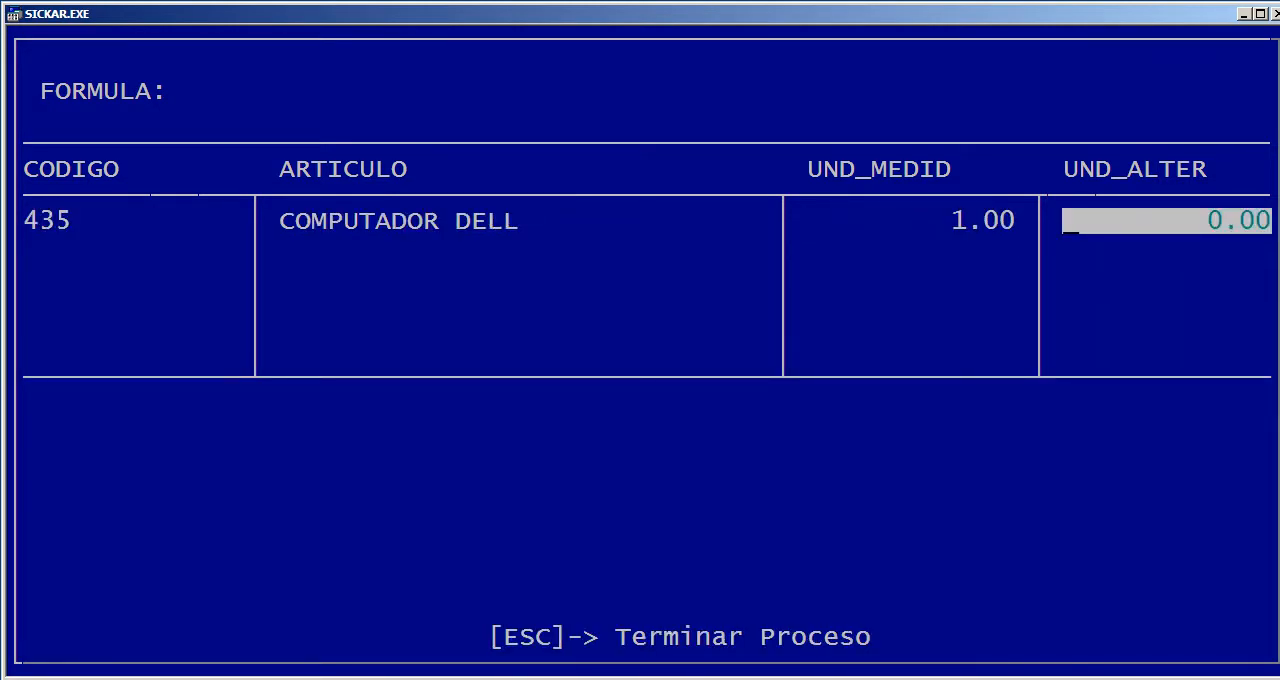
key("Return")
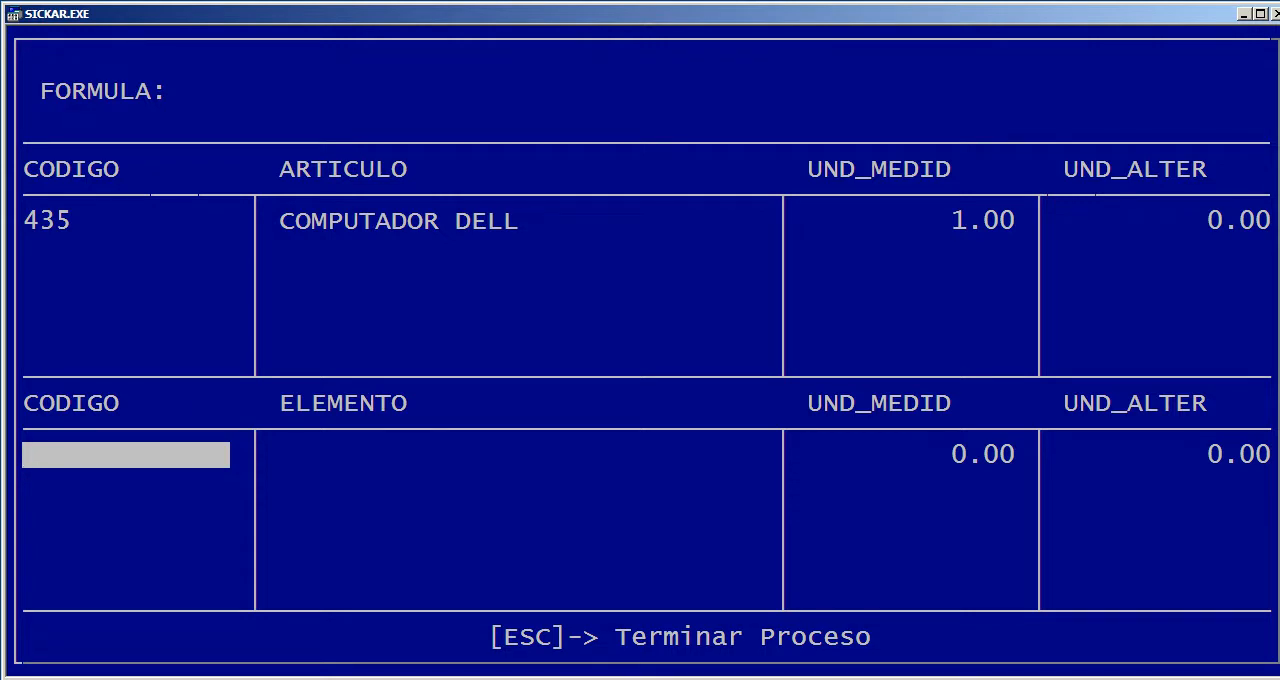
Leave the COMPUTADOR DELL formula without adding elements or saving it
key("Escape")
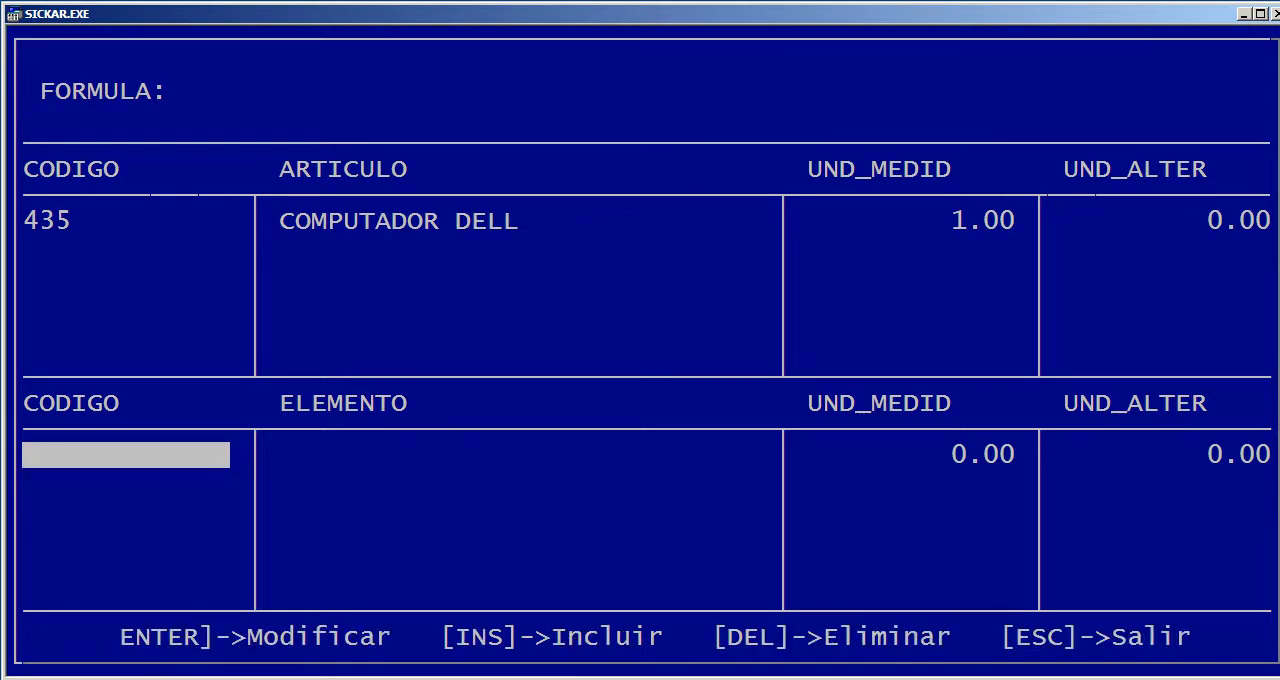
key("Escape")
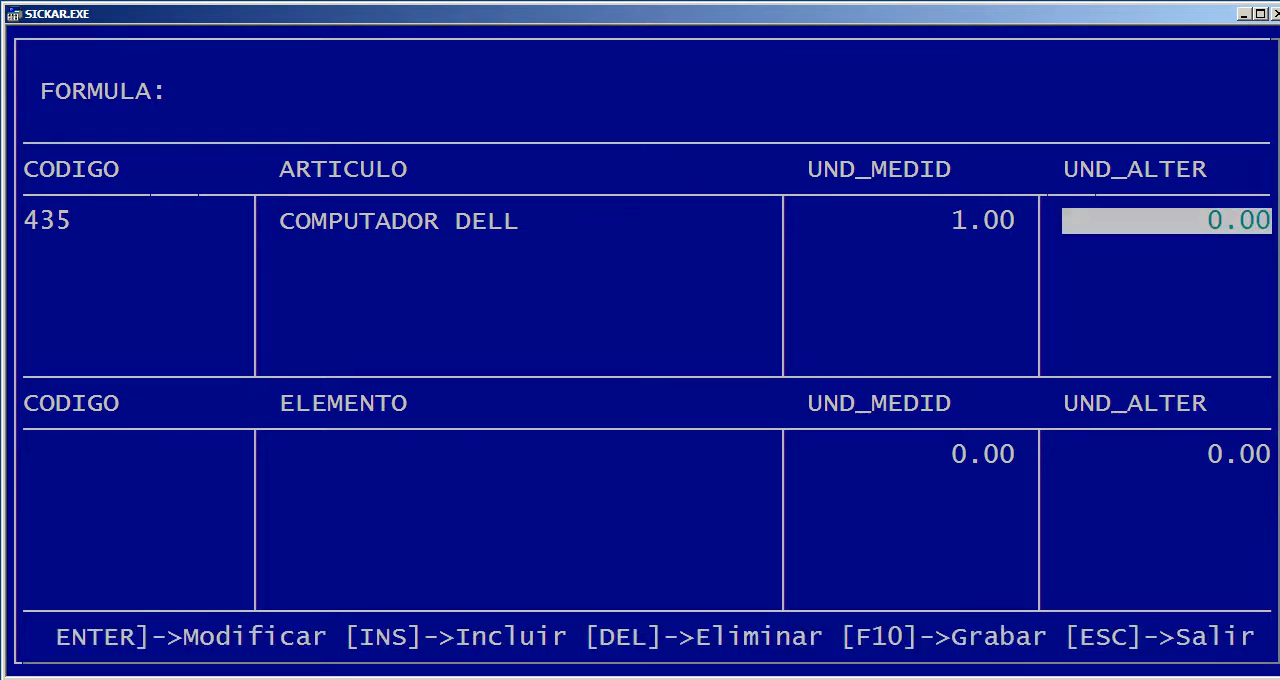
key("Escape")
key("Right")
key("Return")
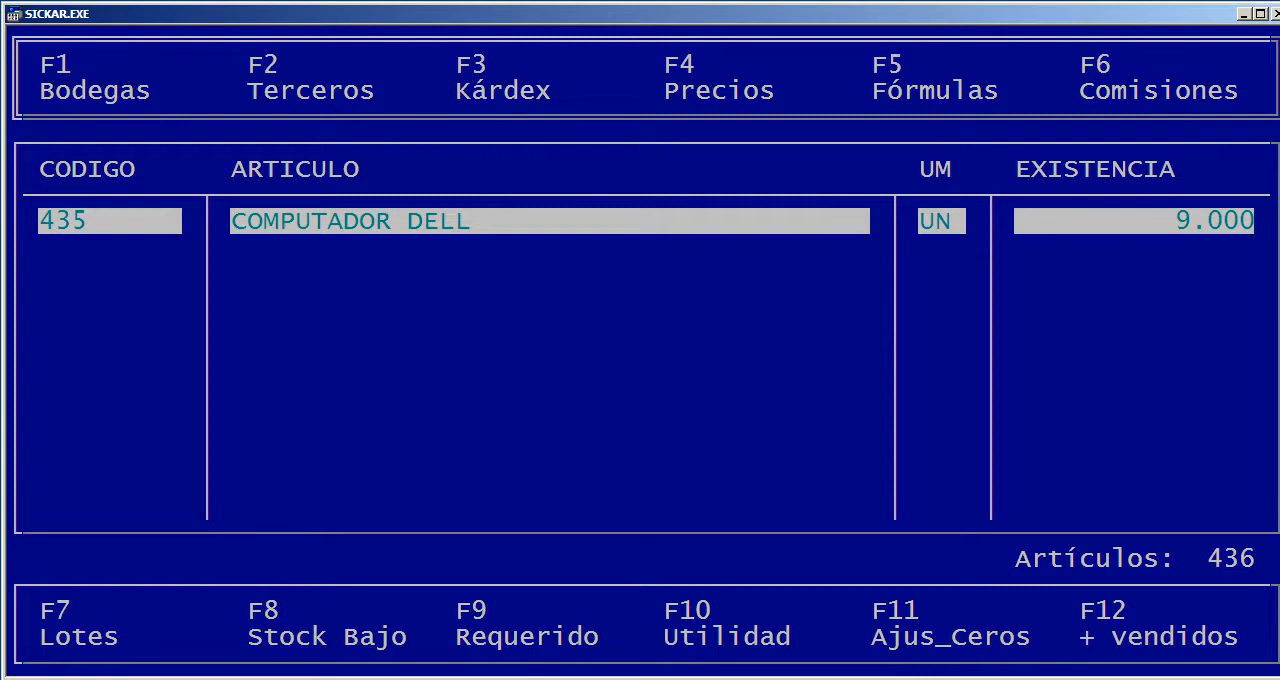
Assign COMPUTADOR DELL commissions of 1.00 %(VTA) and 1.00 %(REC) to the agent ADMINISTRACION
key("F6")
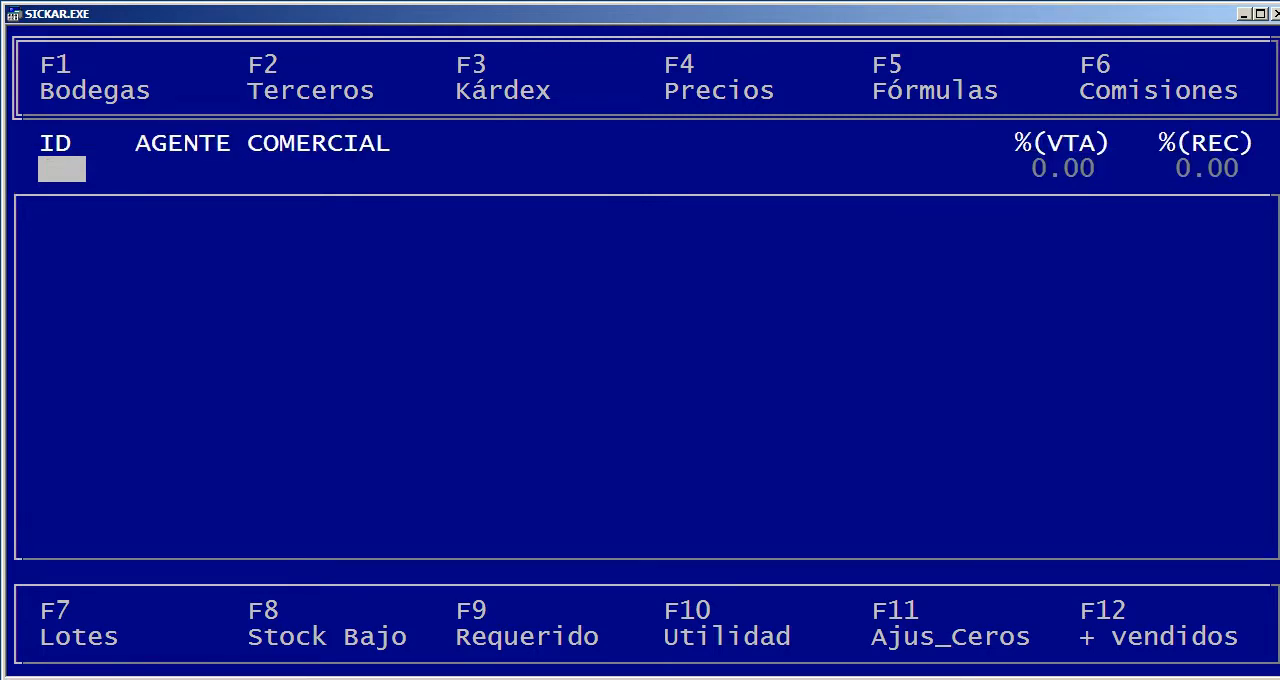
key("Return")
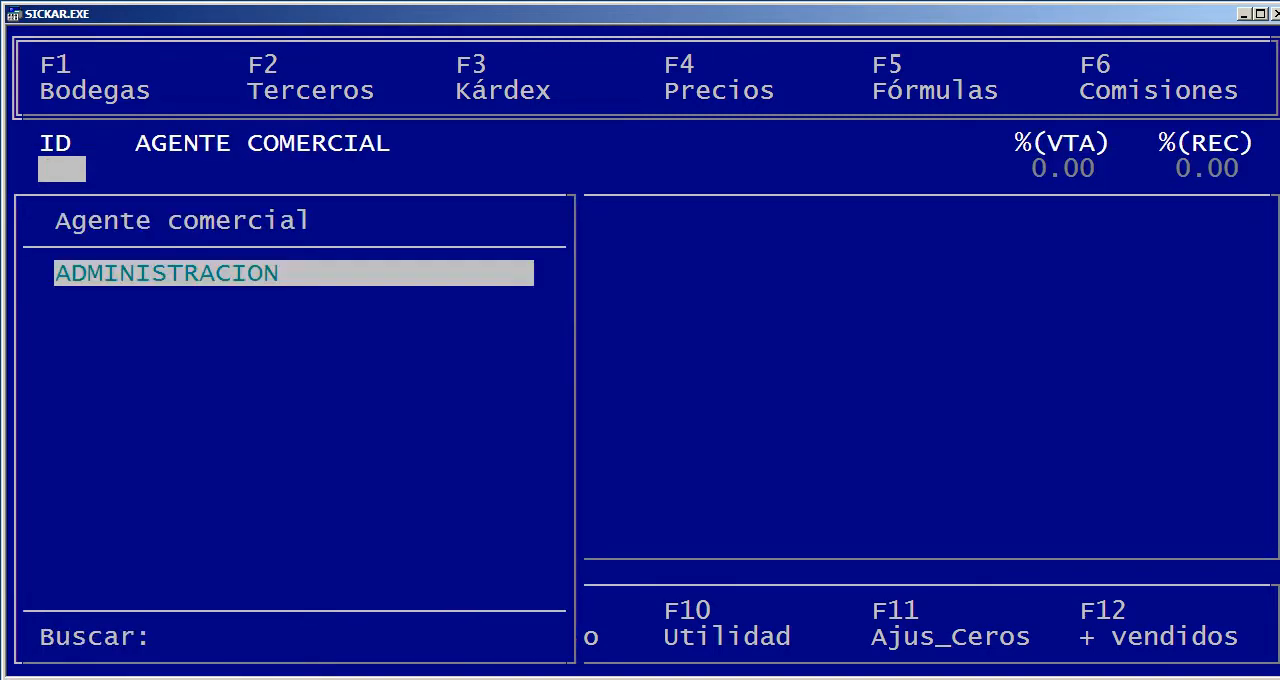
key("Return")
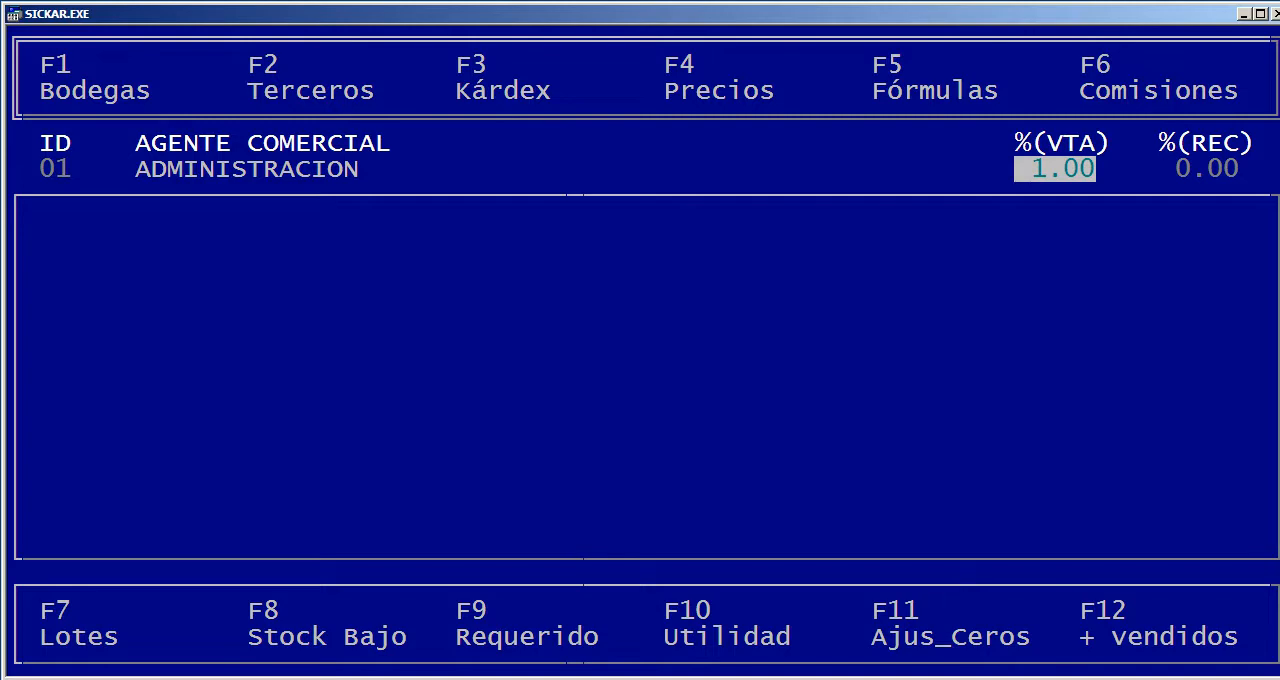
key("Return")
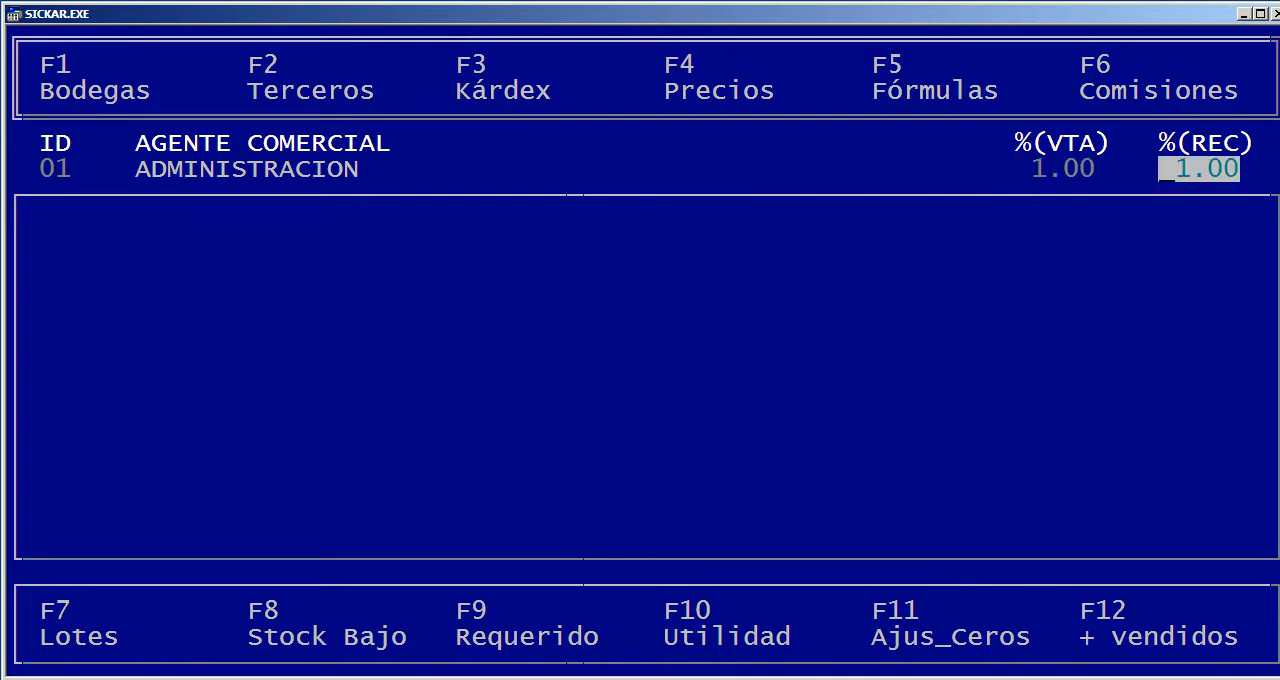
key("Return")
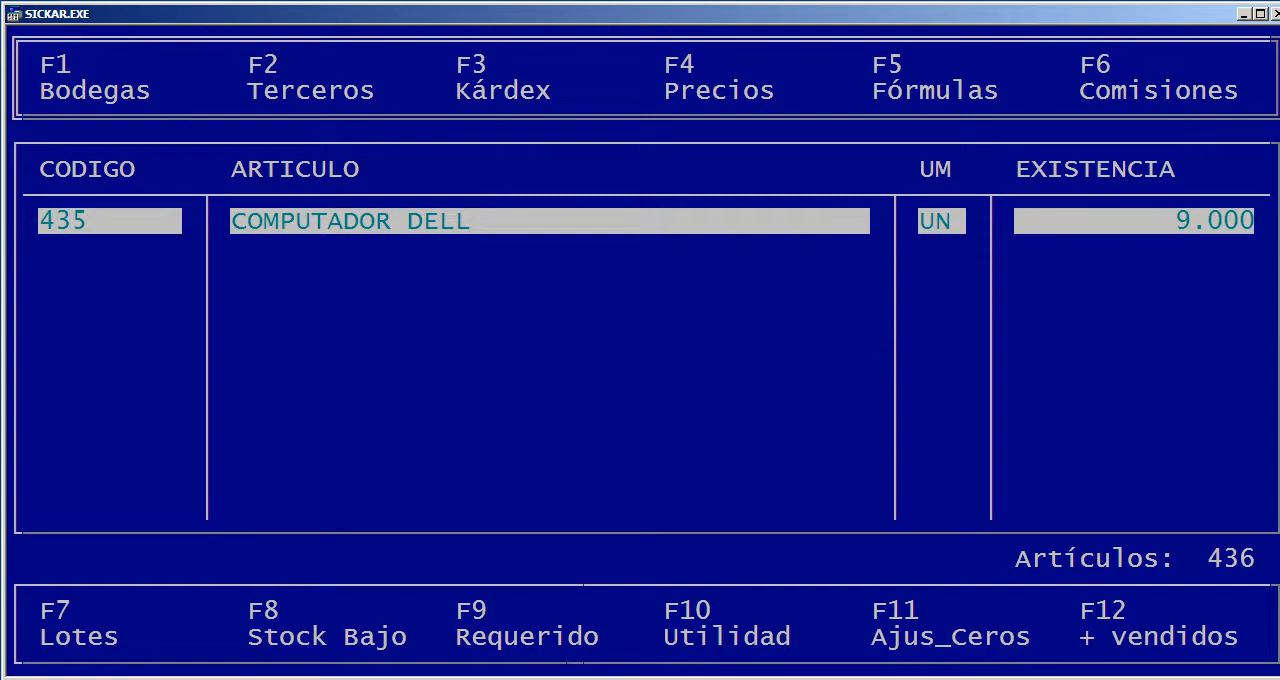
Reopen the article list, search for DELL again, and return to the Inventarios menu
key("Escape")
key("Return")
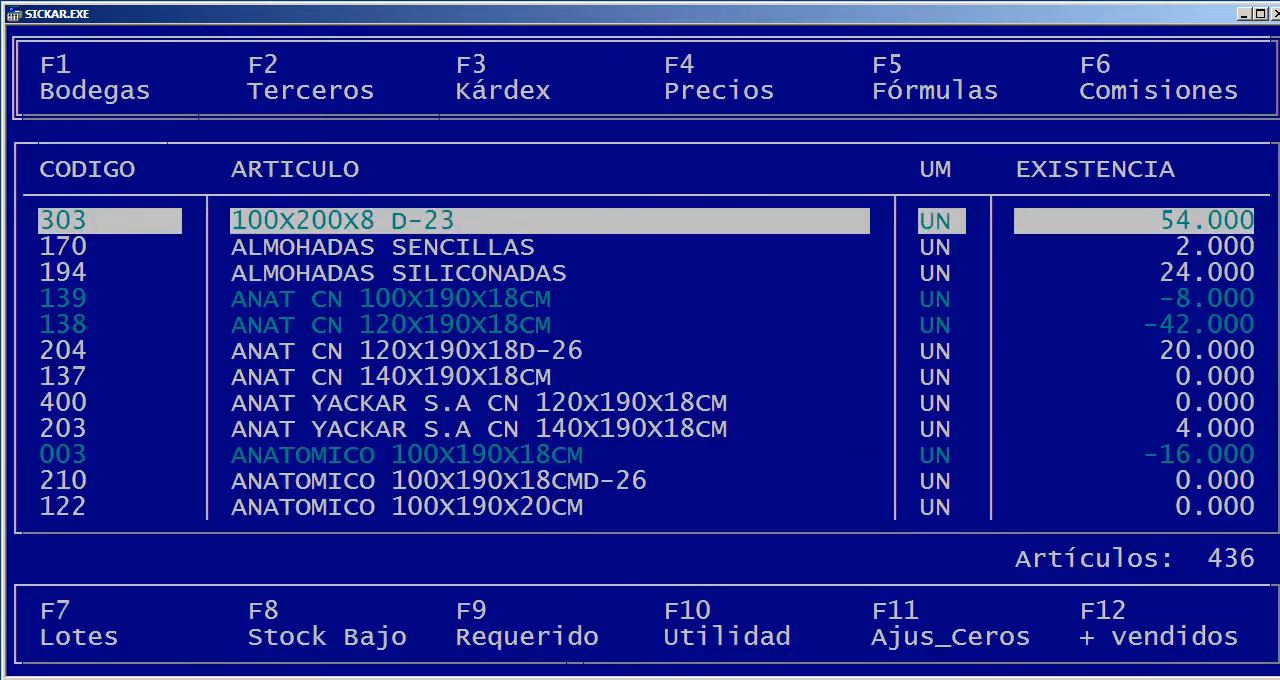
type("DELL")
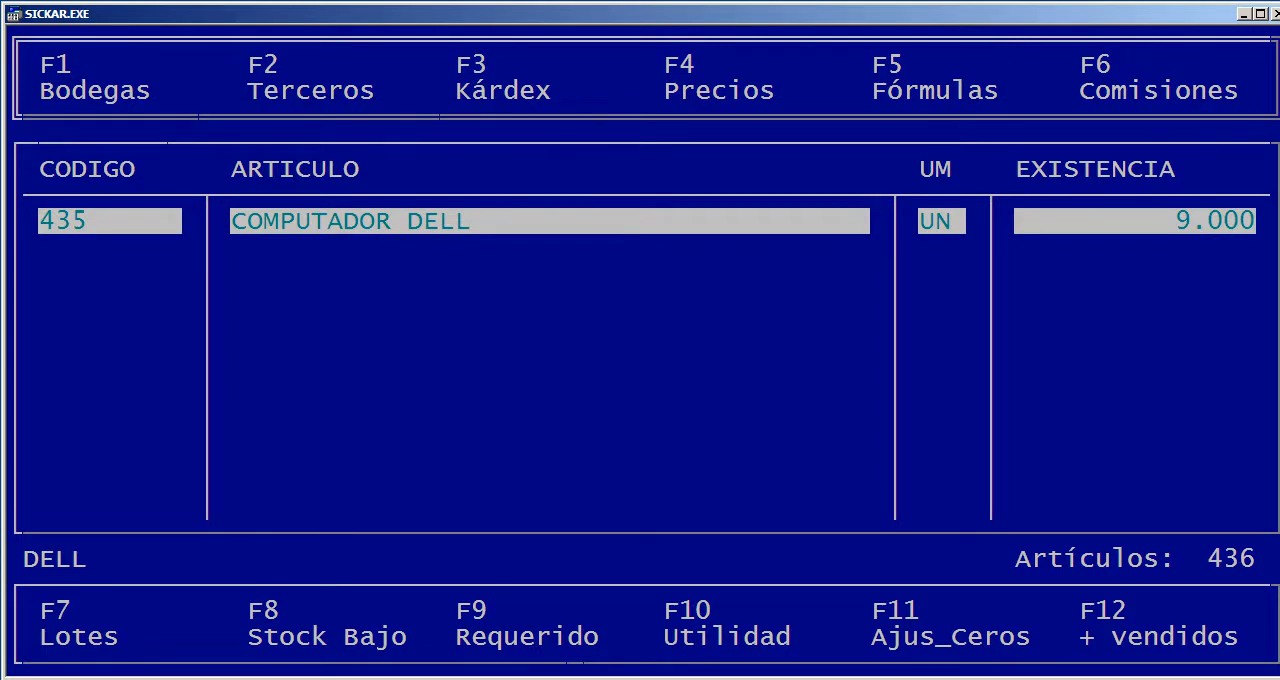
key("Escape")
key("Escape")
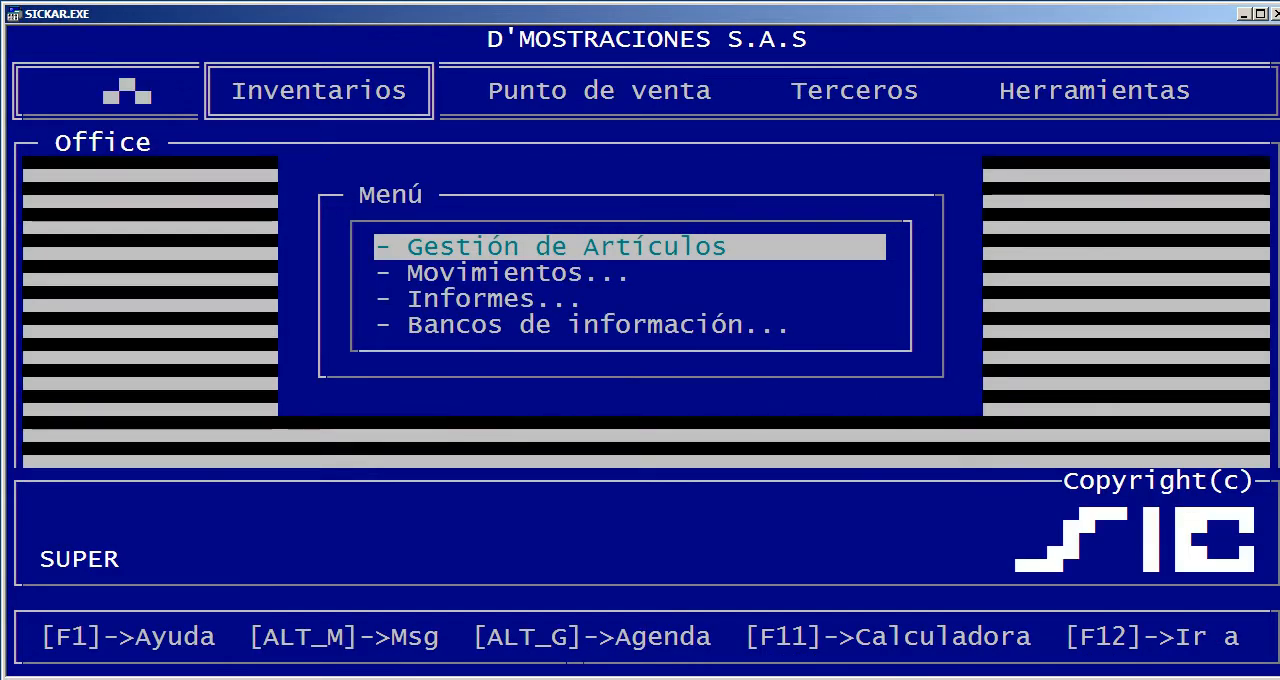
Filter the articles in Gestión de Artículos by Stock Bajo, look through the list, and return to the full article list
key("Return")
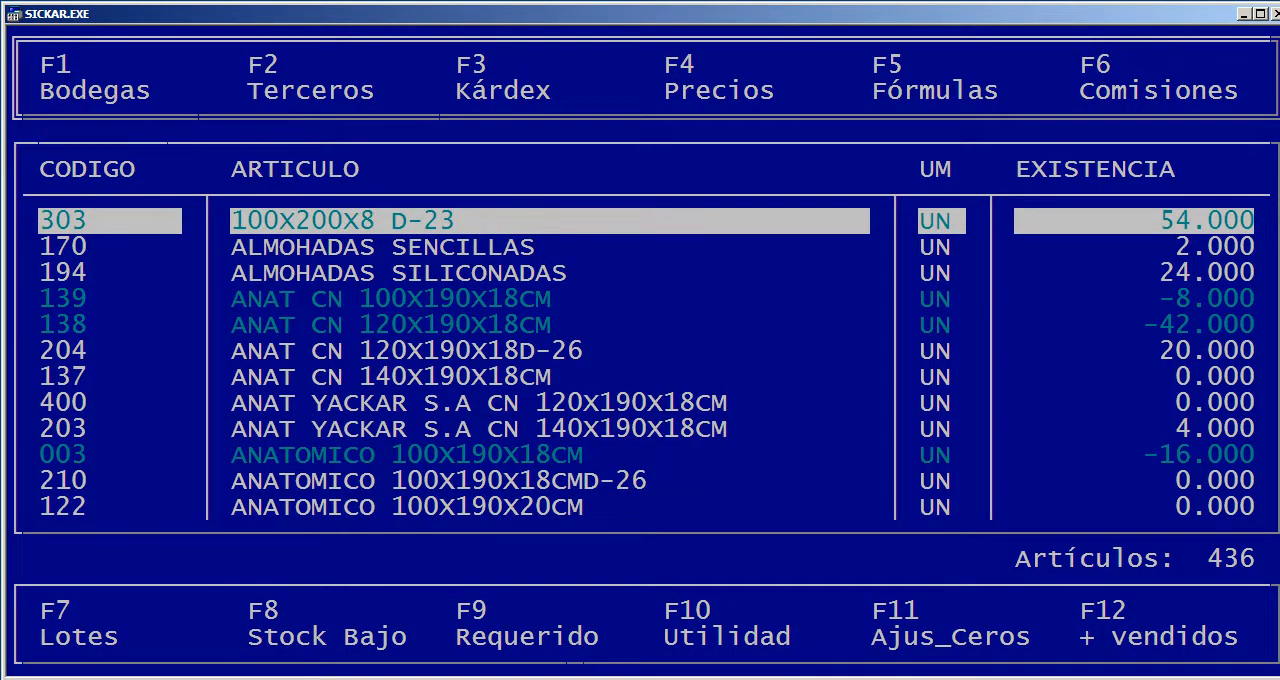
key("F8")
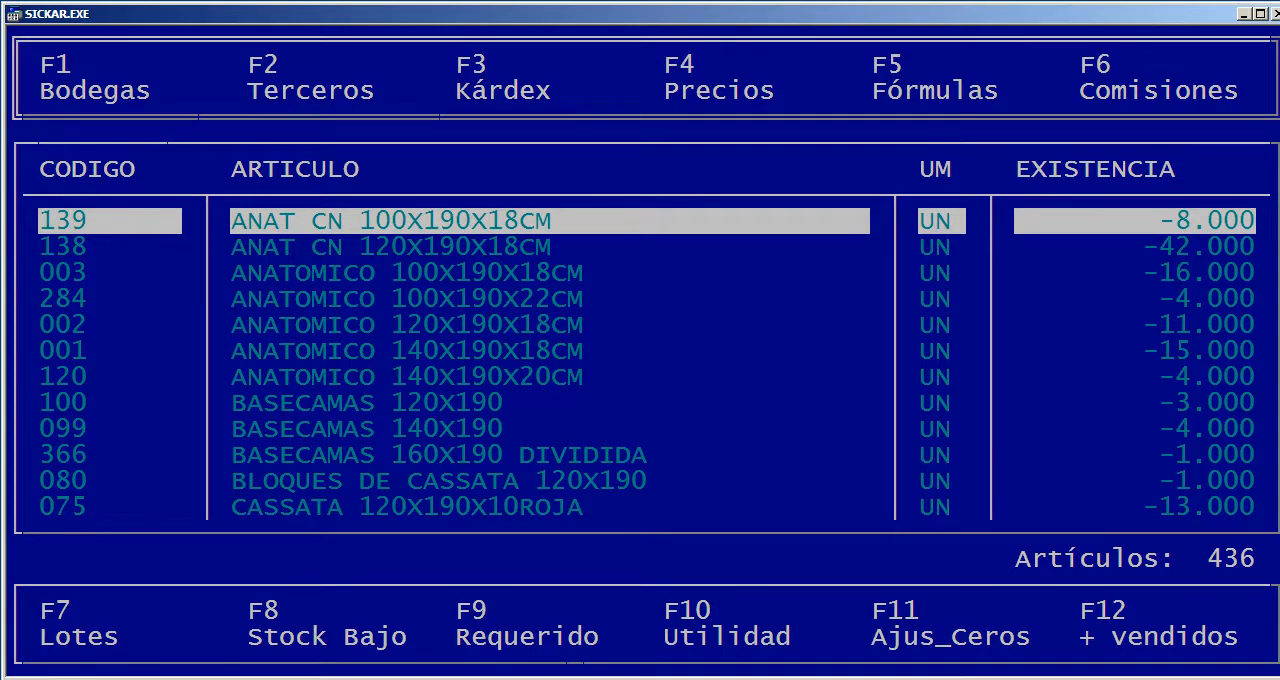
key("Down")
key("Down")
key("Down")
key("Down")
key("Down")
key("Down")
key("Down")
key("Down")
key("Down")
key("Down")
key("Down")
key("Down")
key("Down")
key("Down")
key("Down")
key("Down")
key("Down")
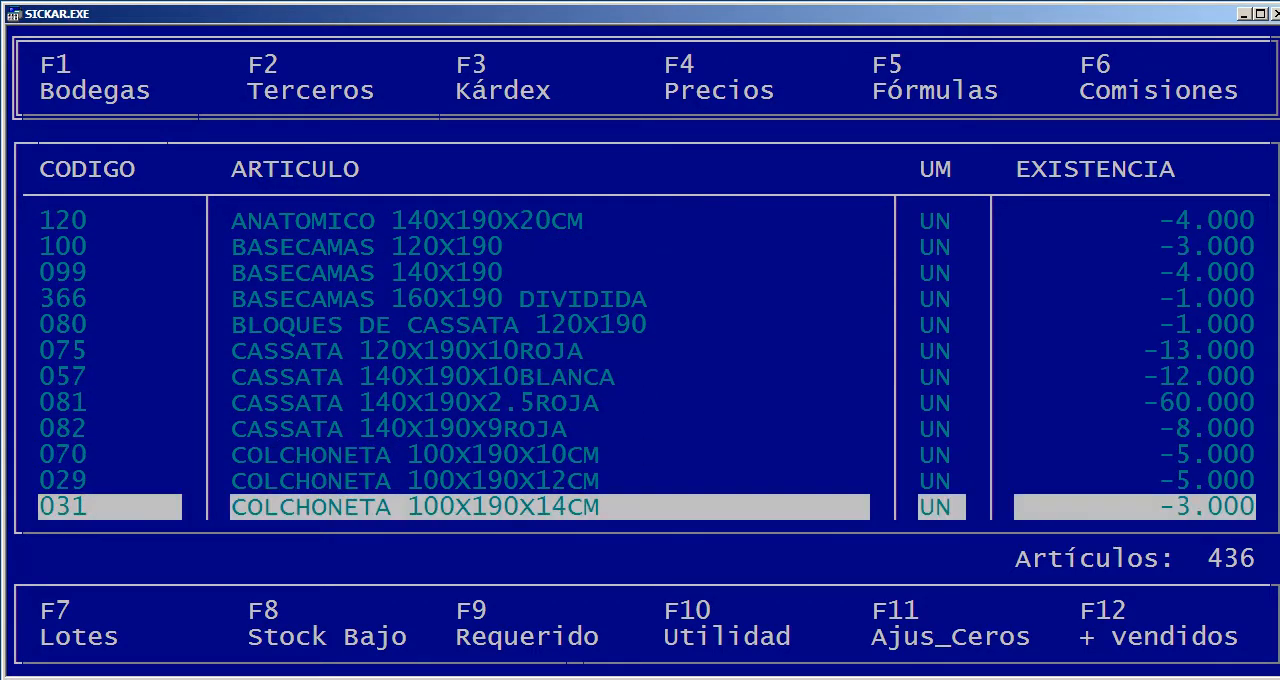
key("Up")
key("Up")
key("Up")
key("Up")
key("Up")
key("Up")
key("Up")
key("Up")
key("Up")
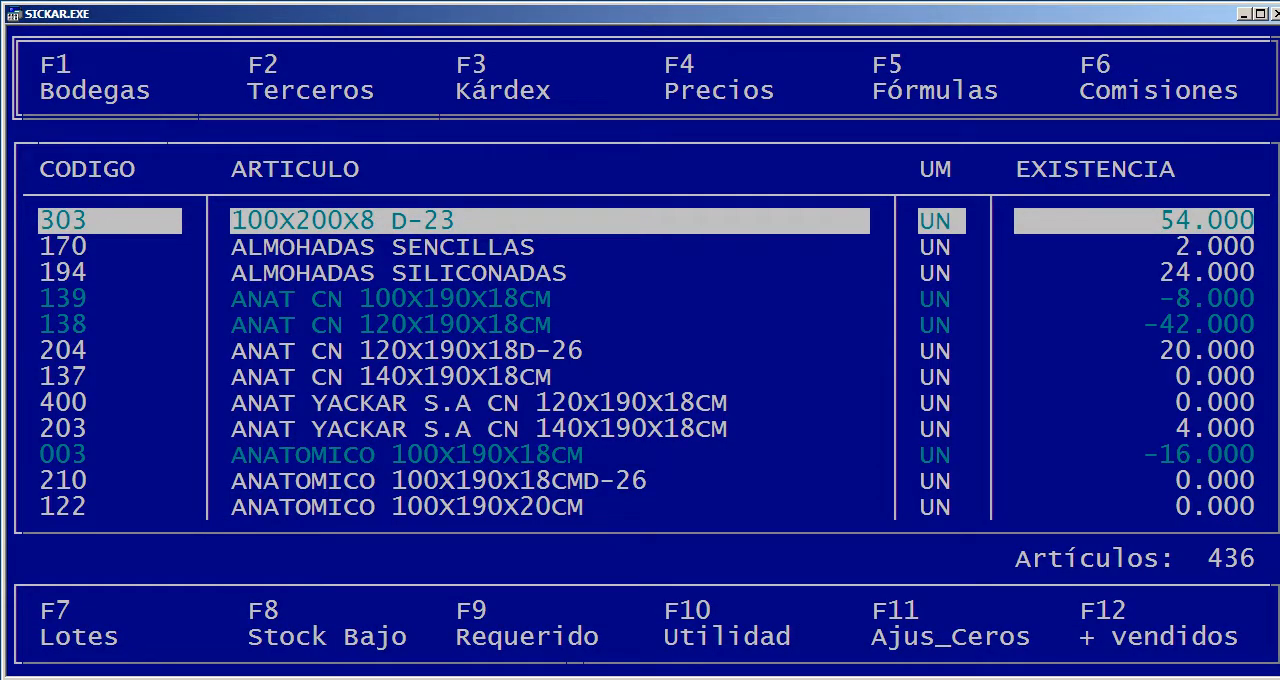
Review the articles' Requerido listing, and look up DELL in the Utilidad listing
key("F9")
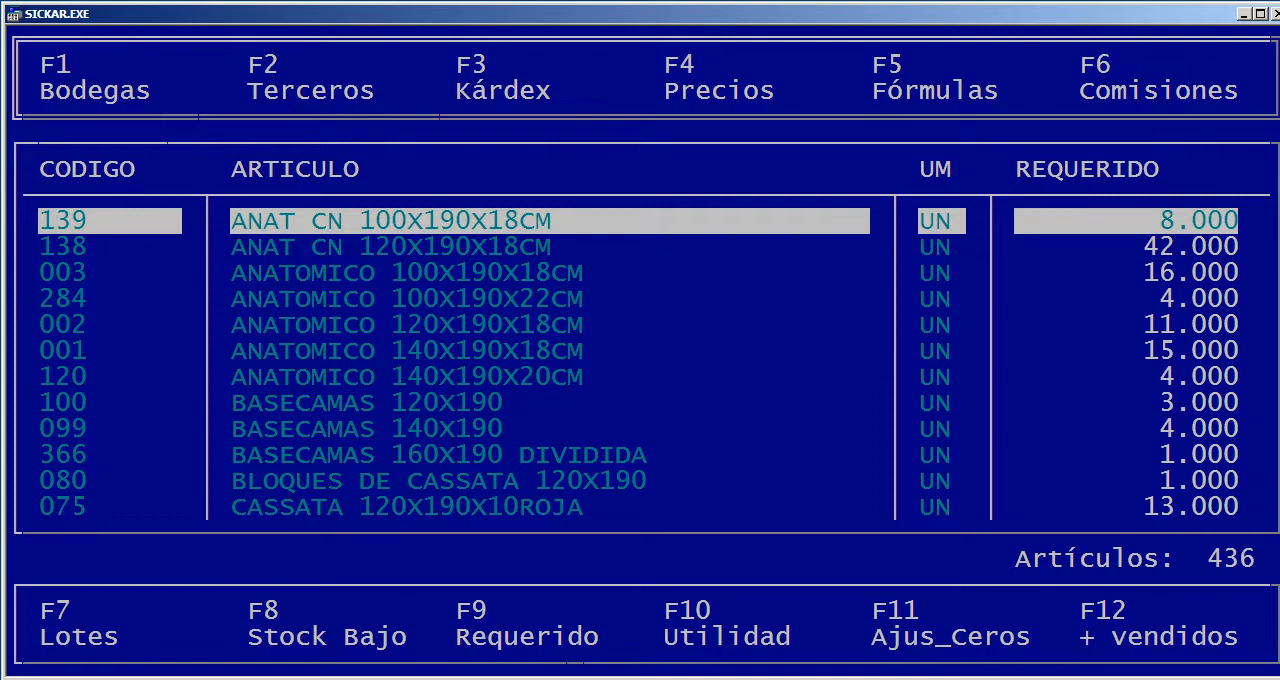
key("Escape")
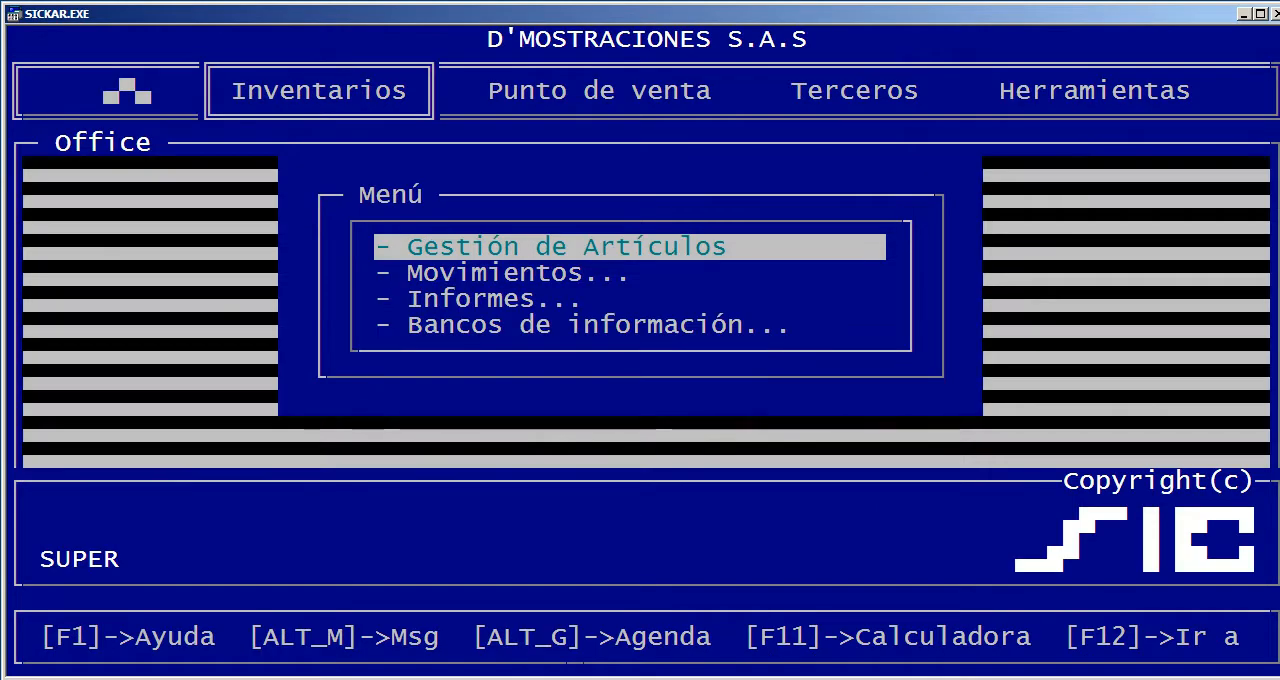
key("Return")
key("F10")
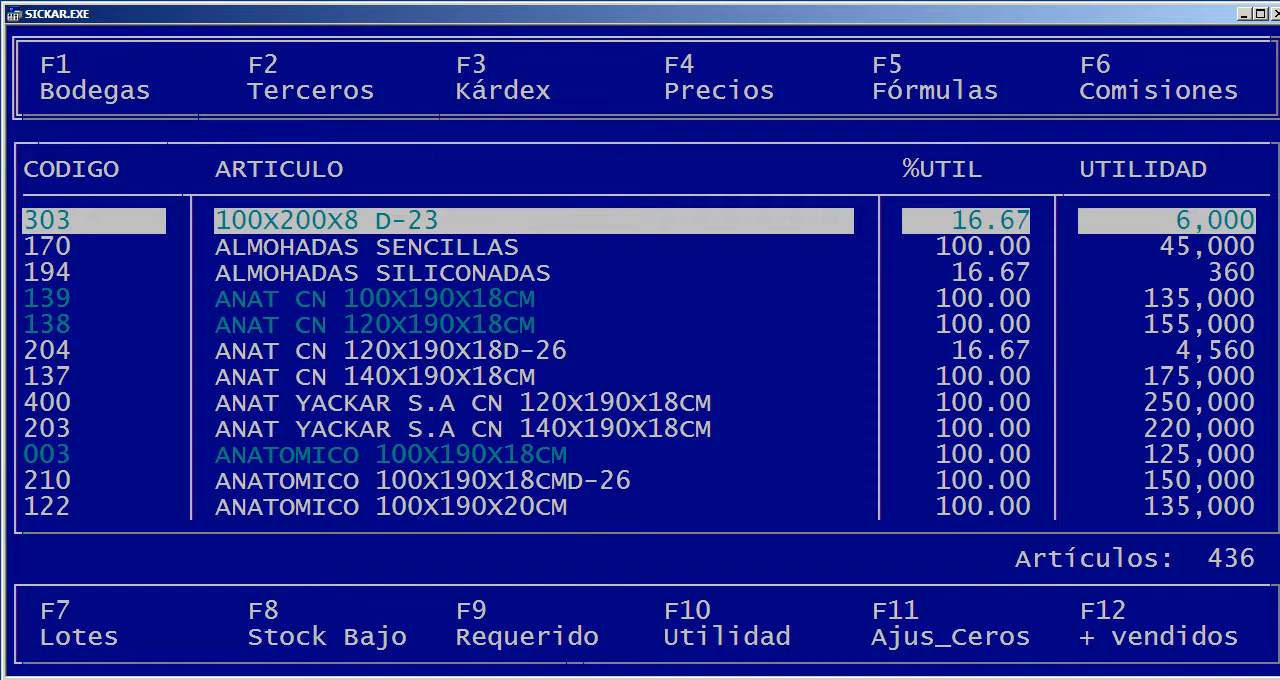
type("DELL")
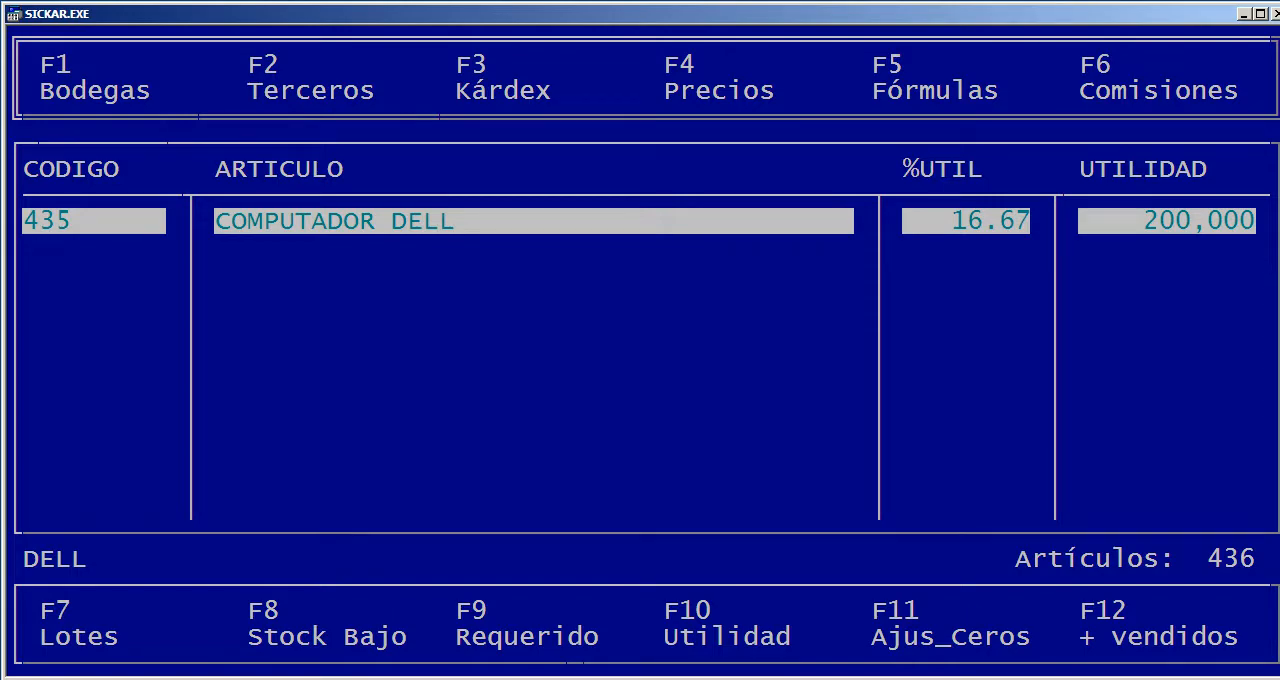
key("Escape")
Adjust the inventory of article 139, ANAT CN 100X190X18CM, to zero in Gestión de Artículos
key("Return")
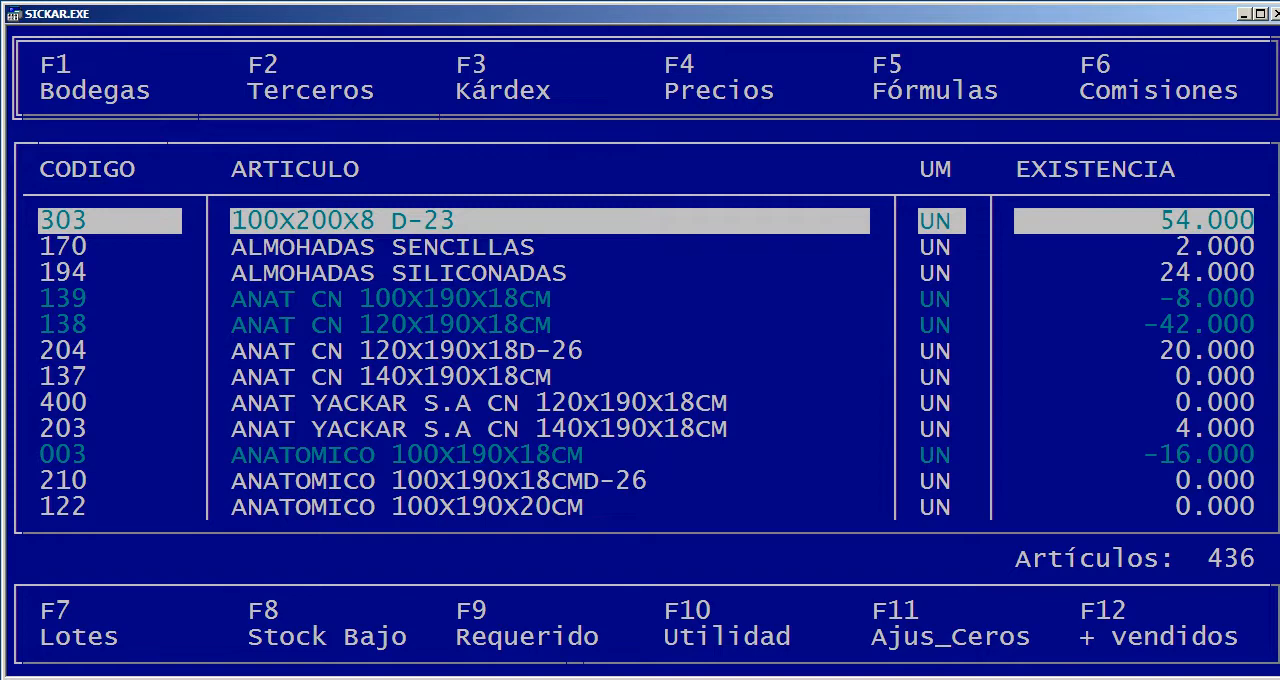
key("Down")
key("Down")
key("Down")
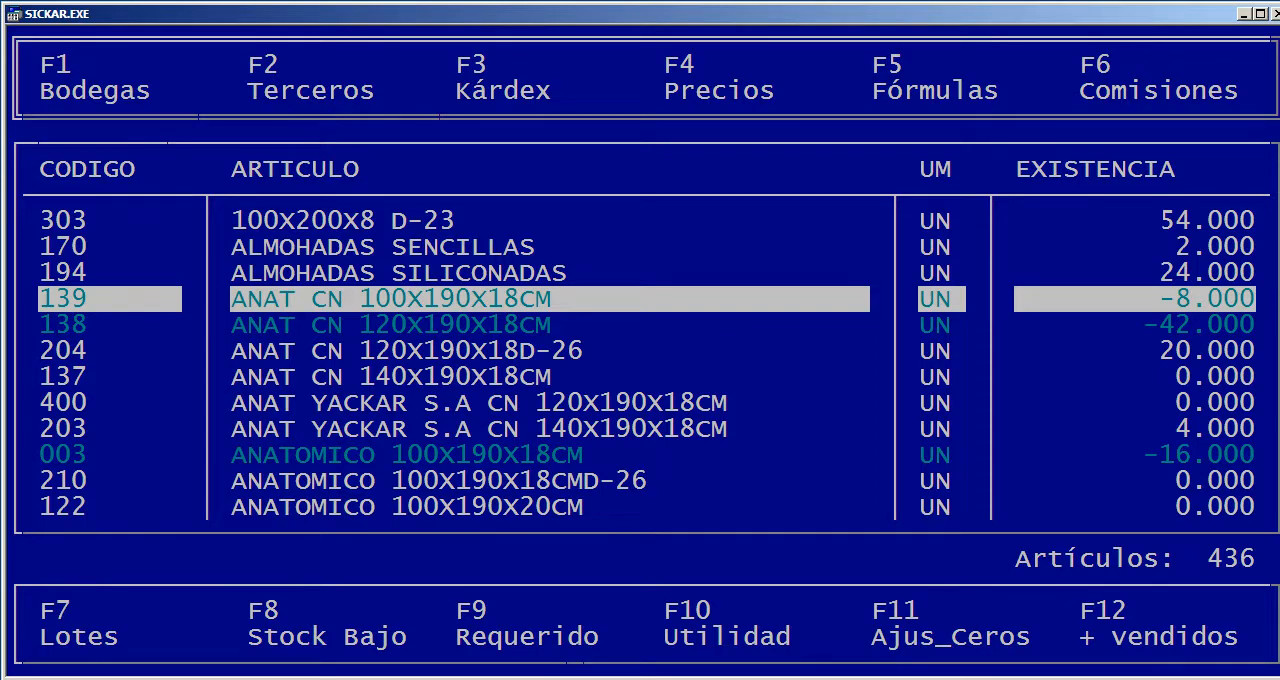
key("F11")
key("Right")
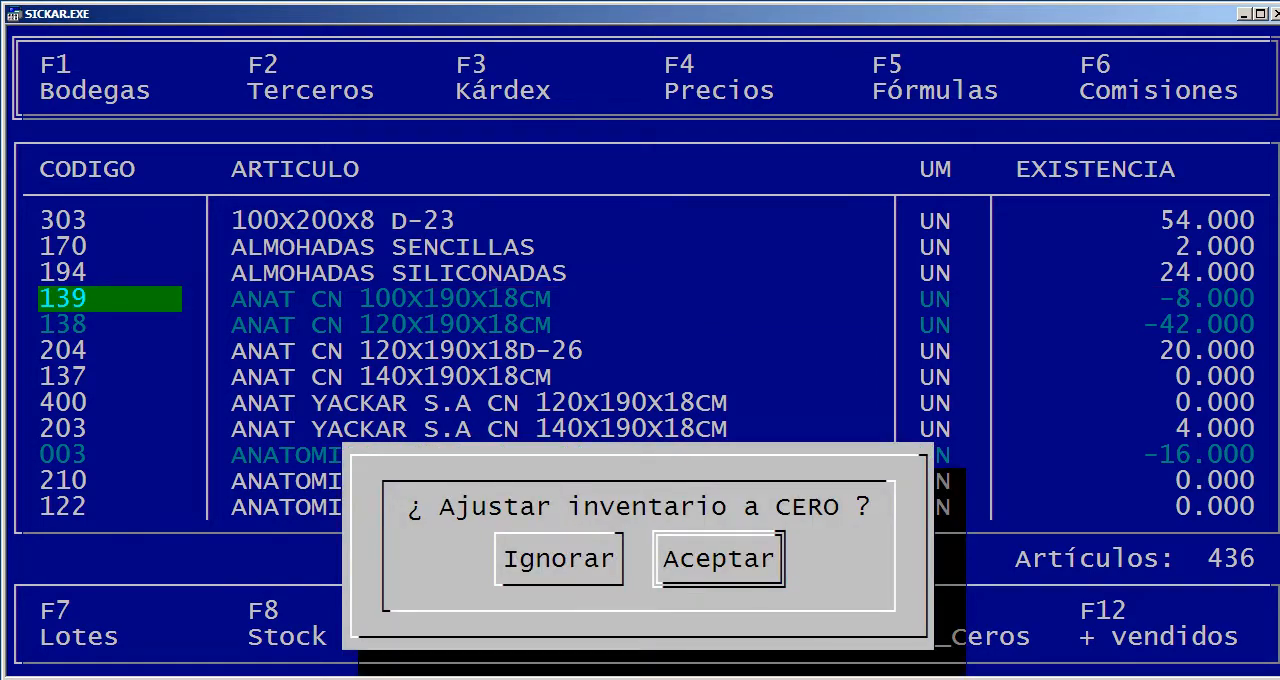
key("Return")
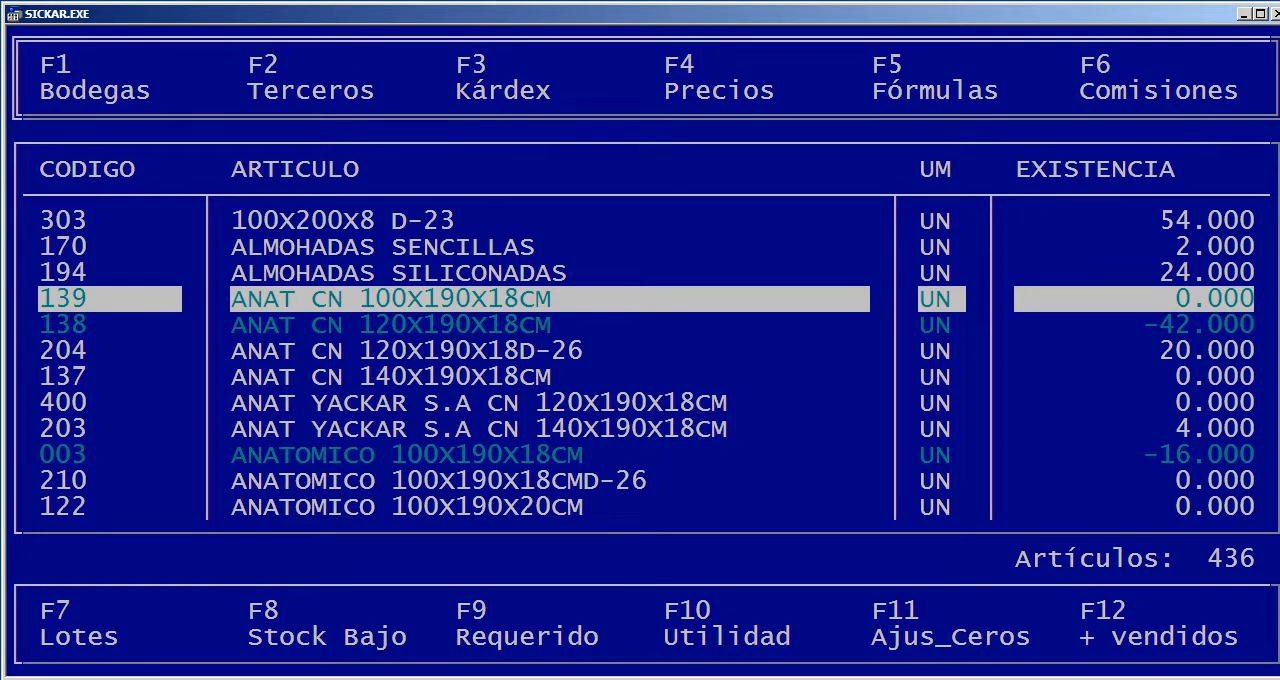
left_click(879, 403)
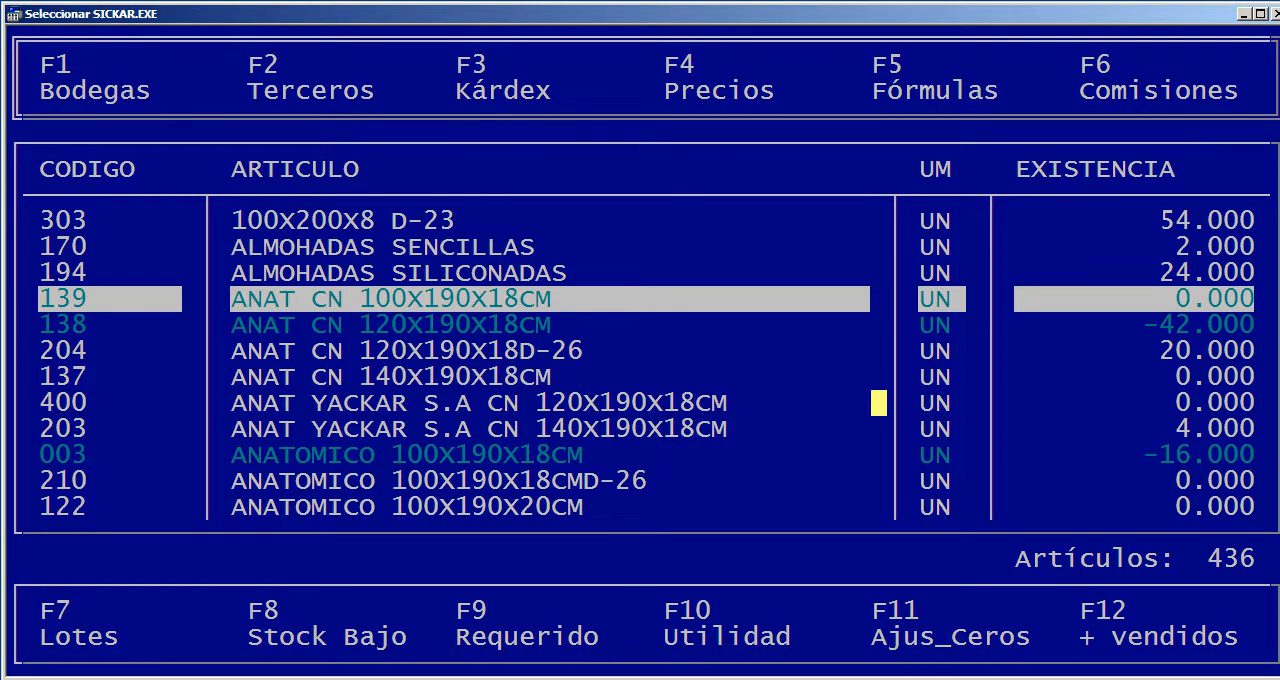
key("Escape")
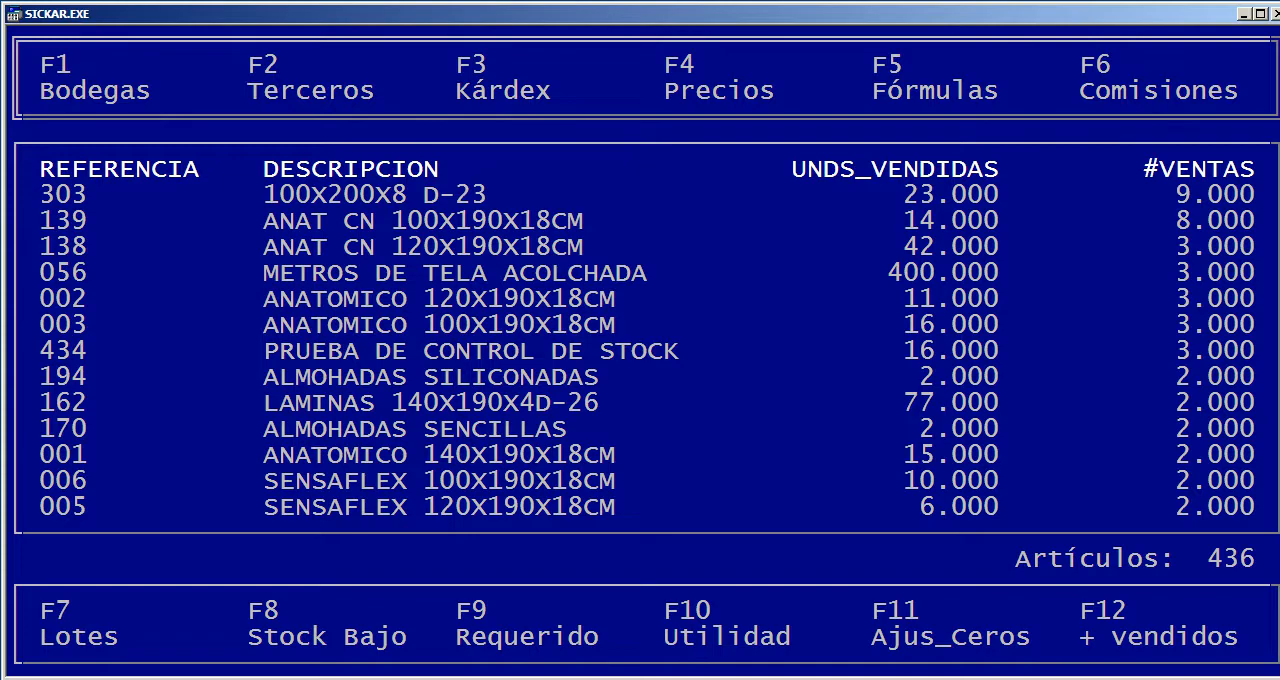
Look through the whole best-selling articles listing and return to the Inventarios menu
key("Page_Down")
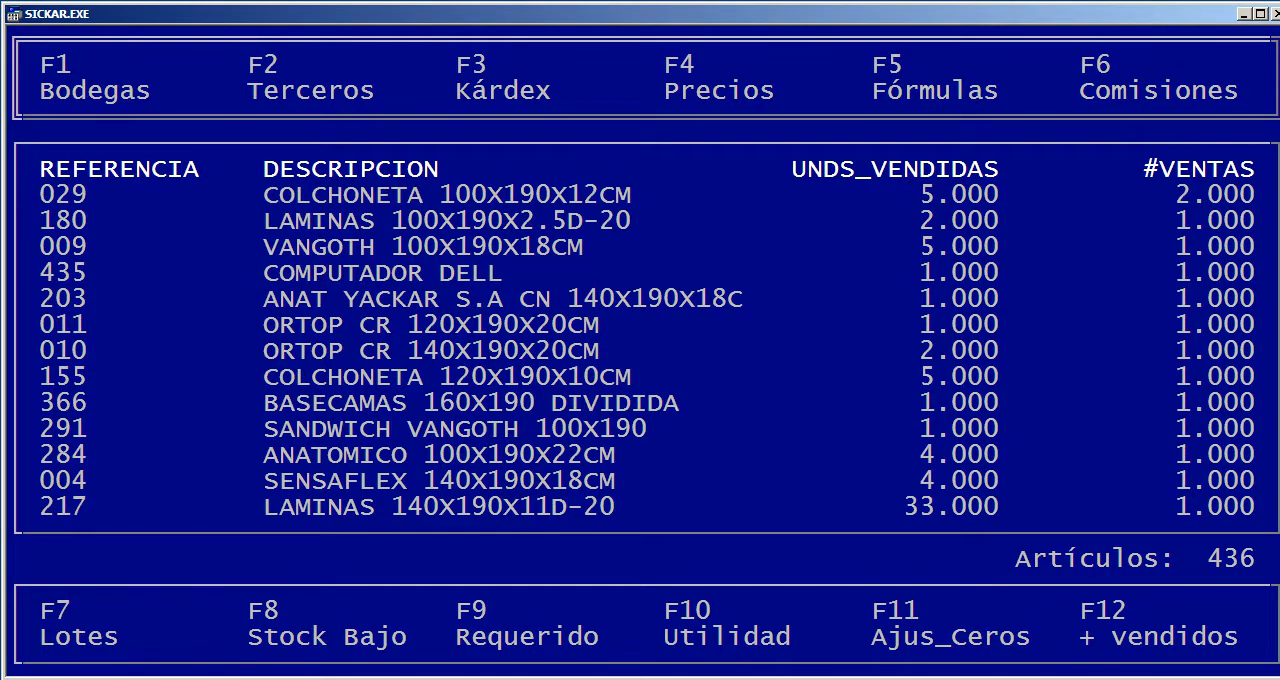
key("Page_Down")
key("Page_Down")
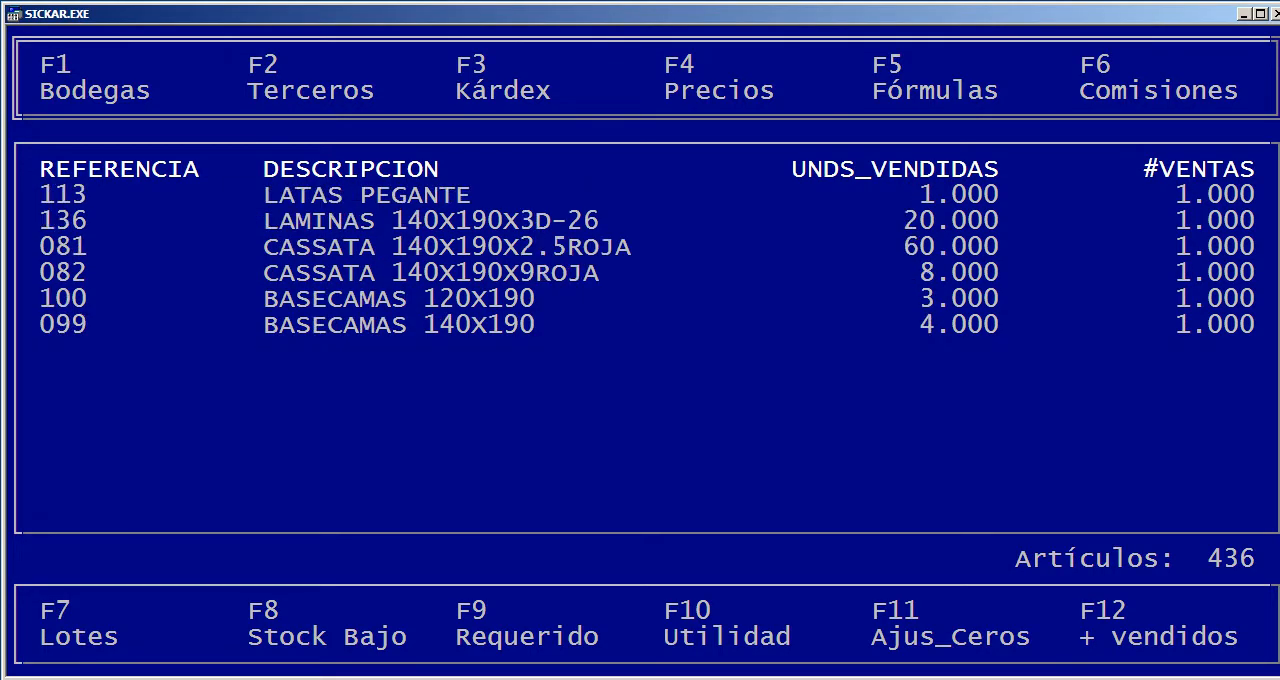
key("Escape")
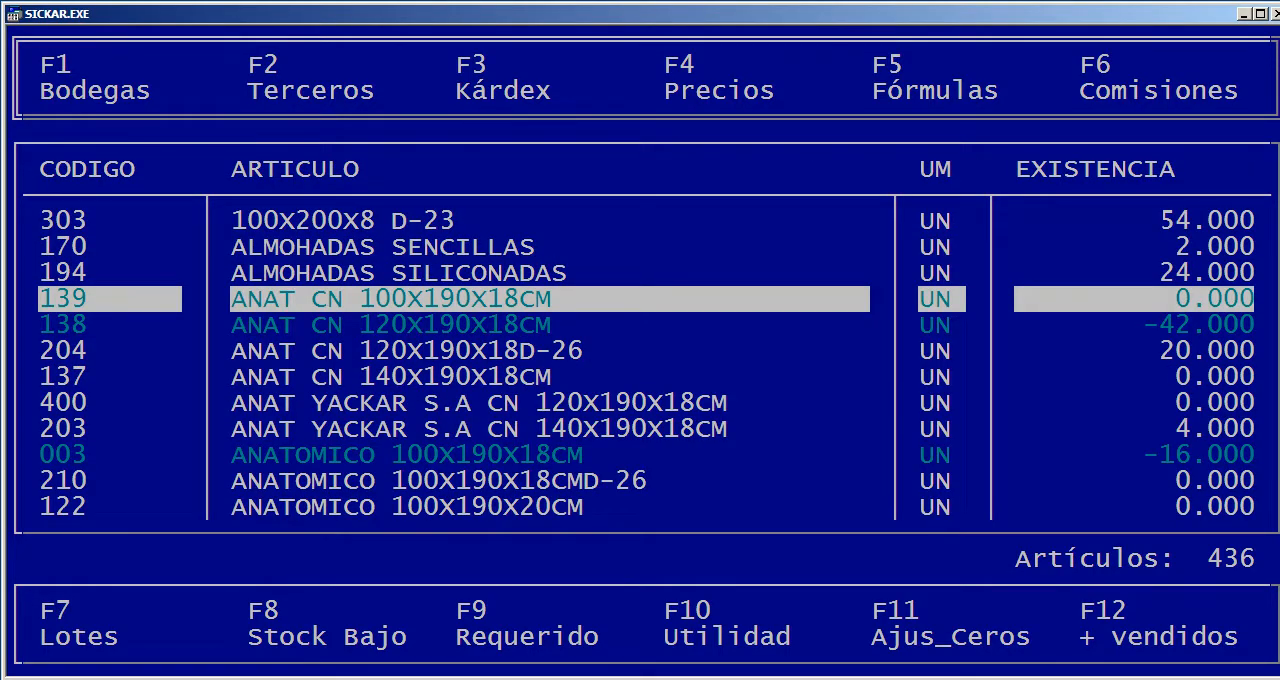
key("Escape")
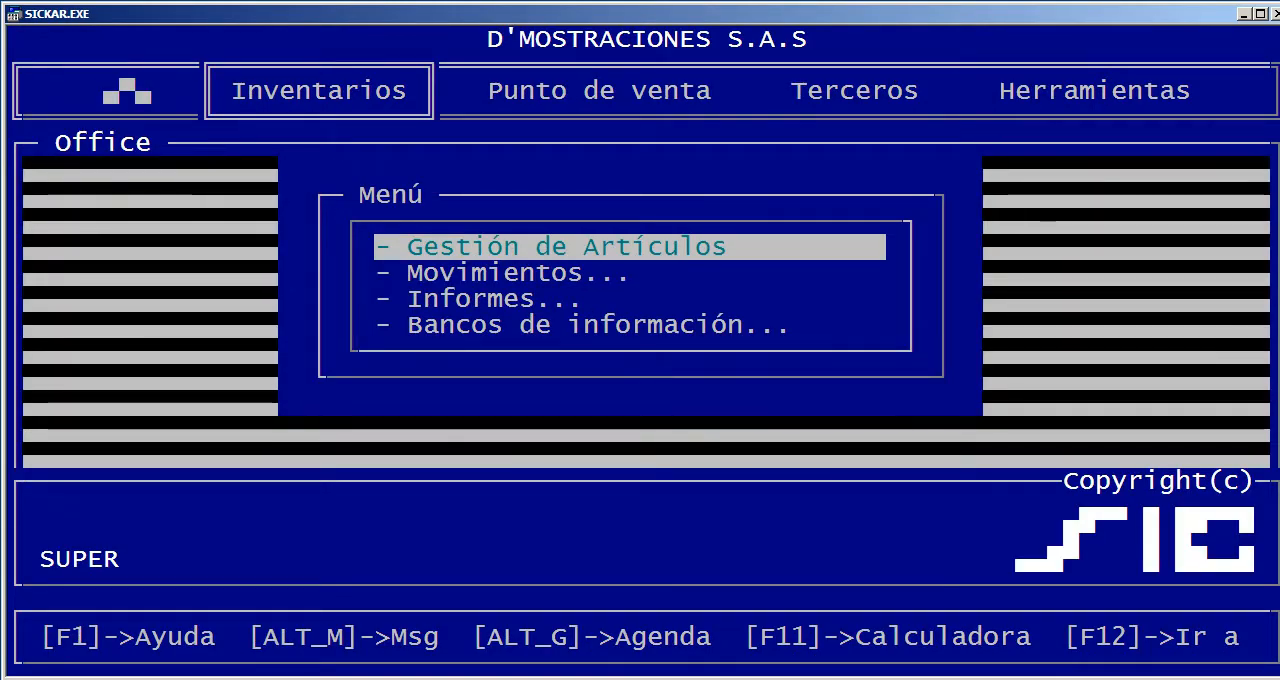
key("Right")
key("Right")
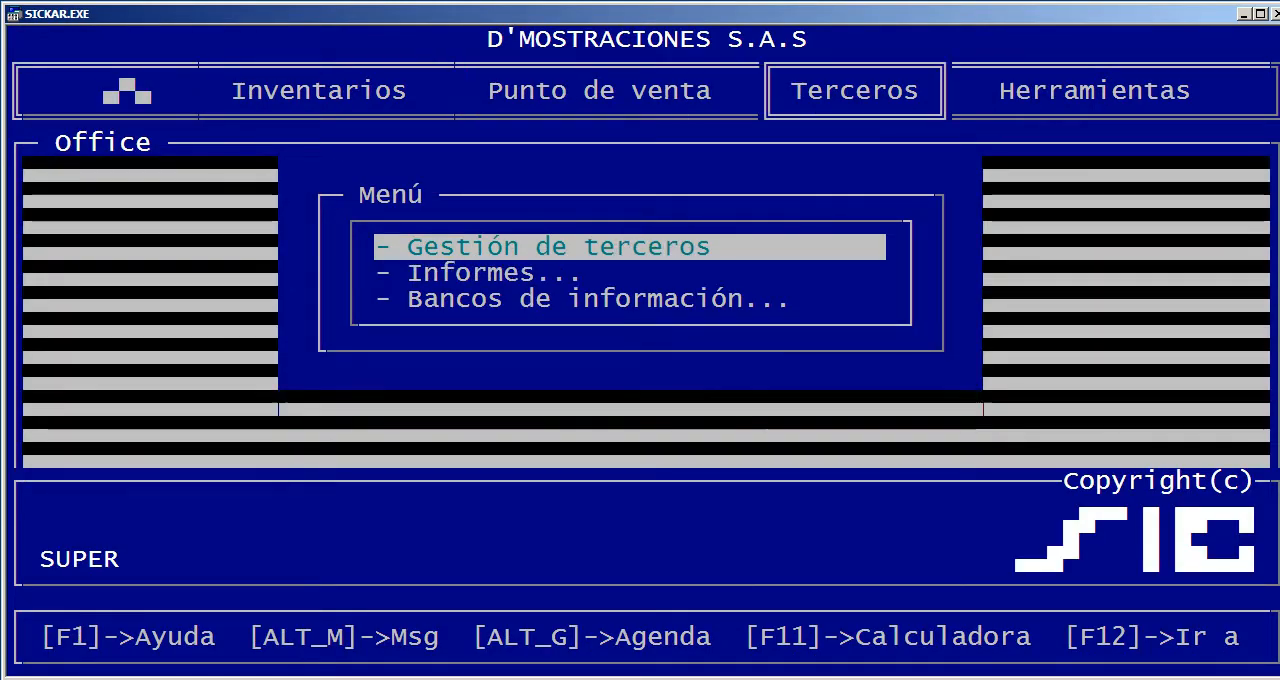
key("Left")
key("Left")
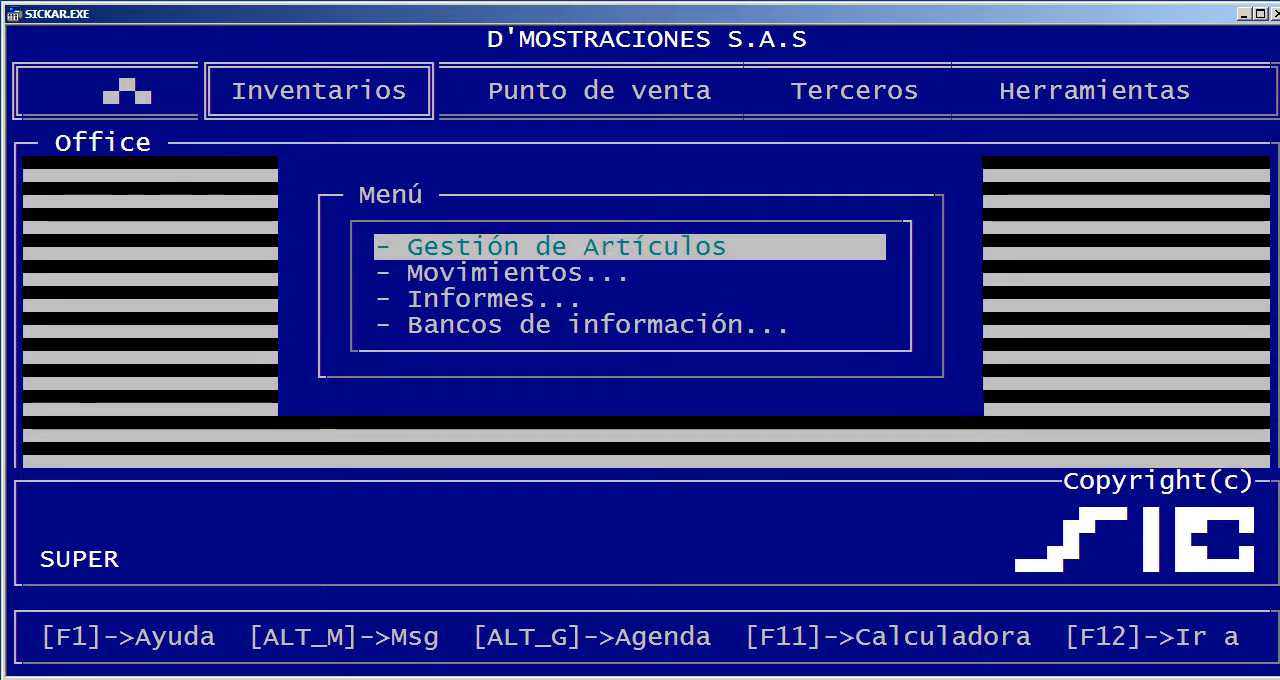
Open Gestión de ventas under Punto de venta and start a sale with document number 5802
key("Right")
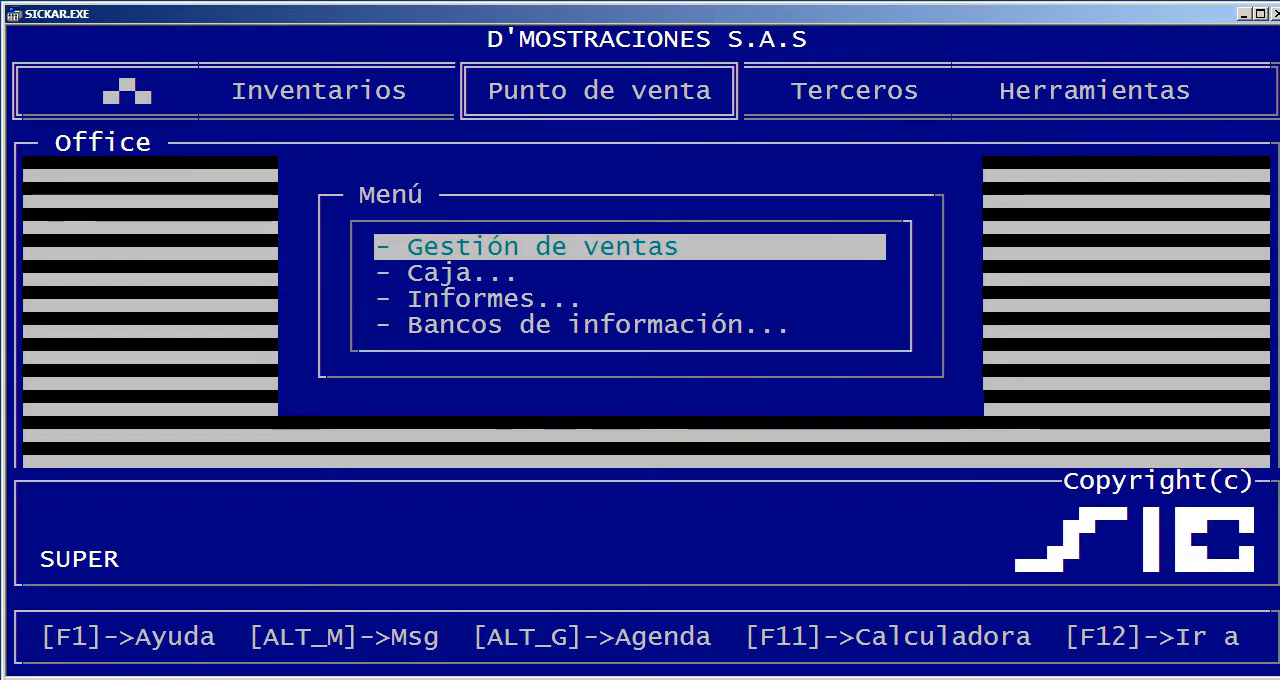
key("Return")
key("Return")
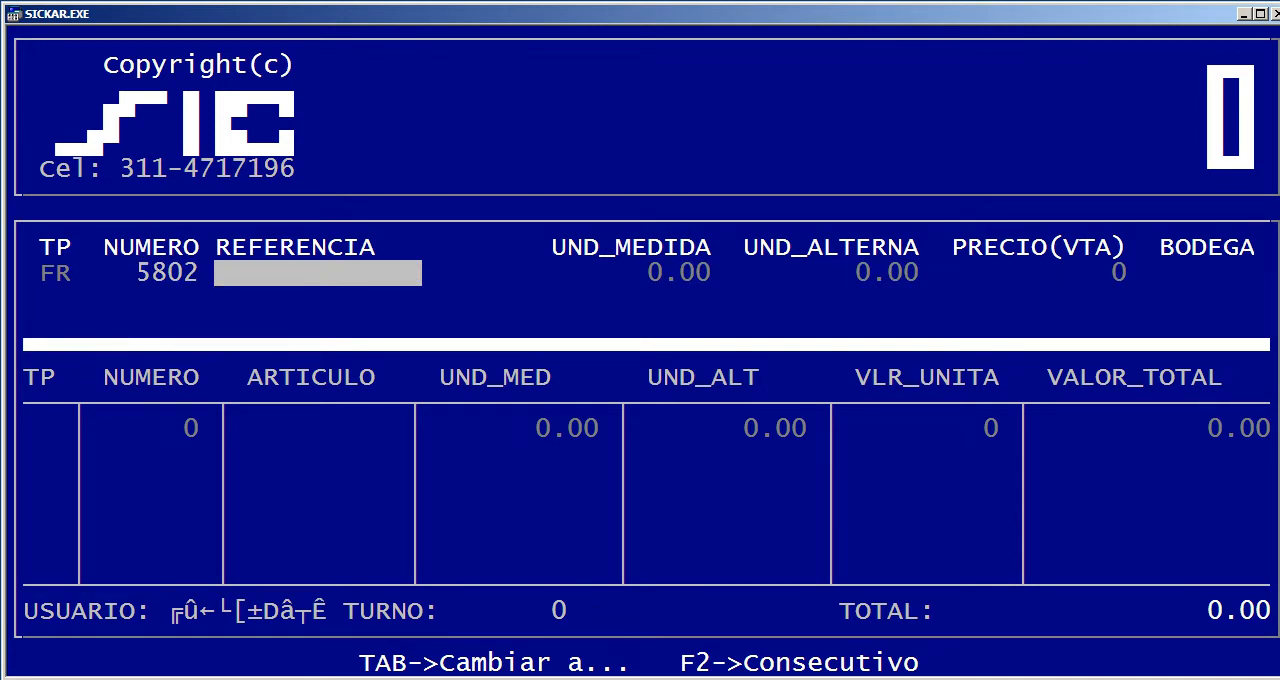
key("Return")
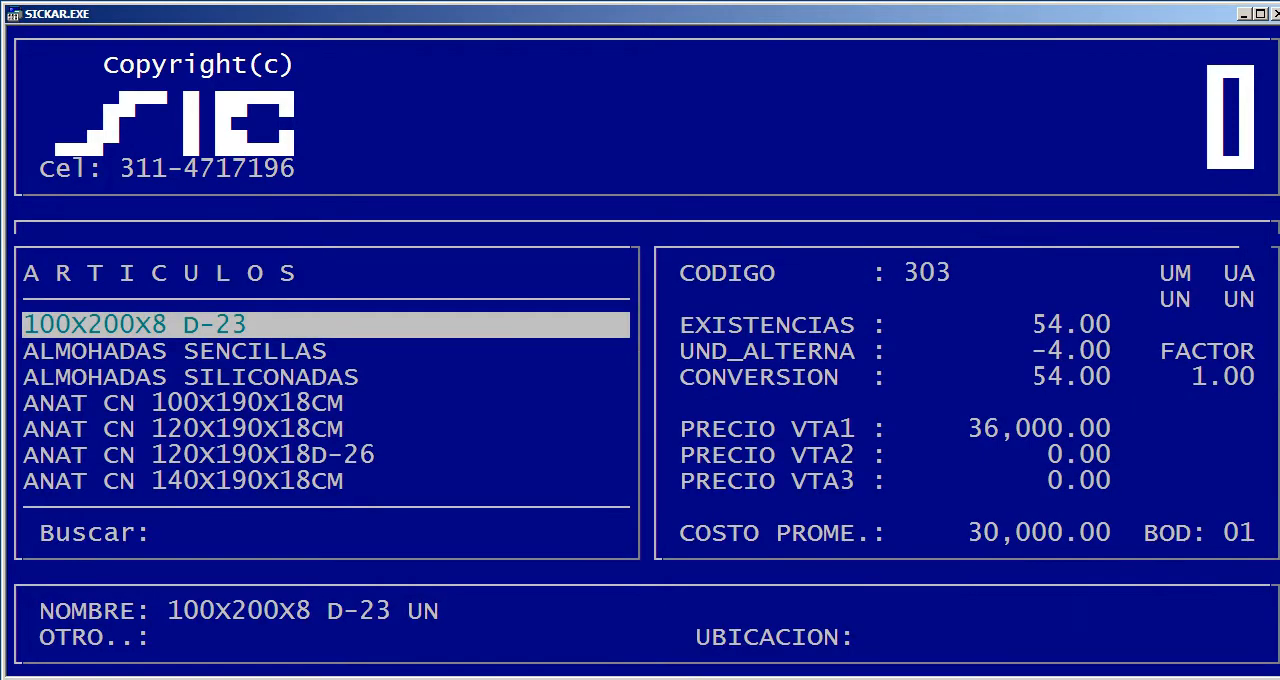
key("Escape")
key("Escape")
key("Escape")
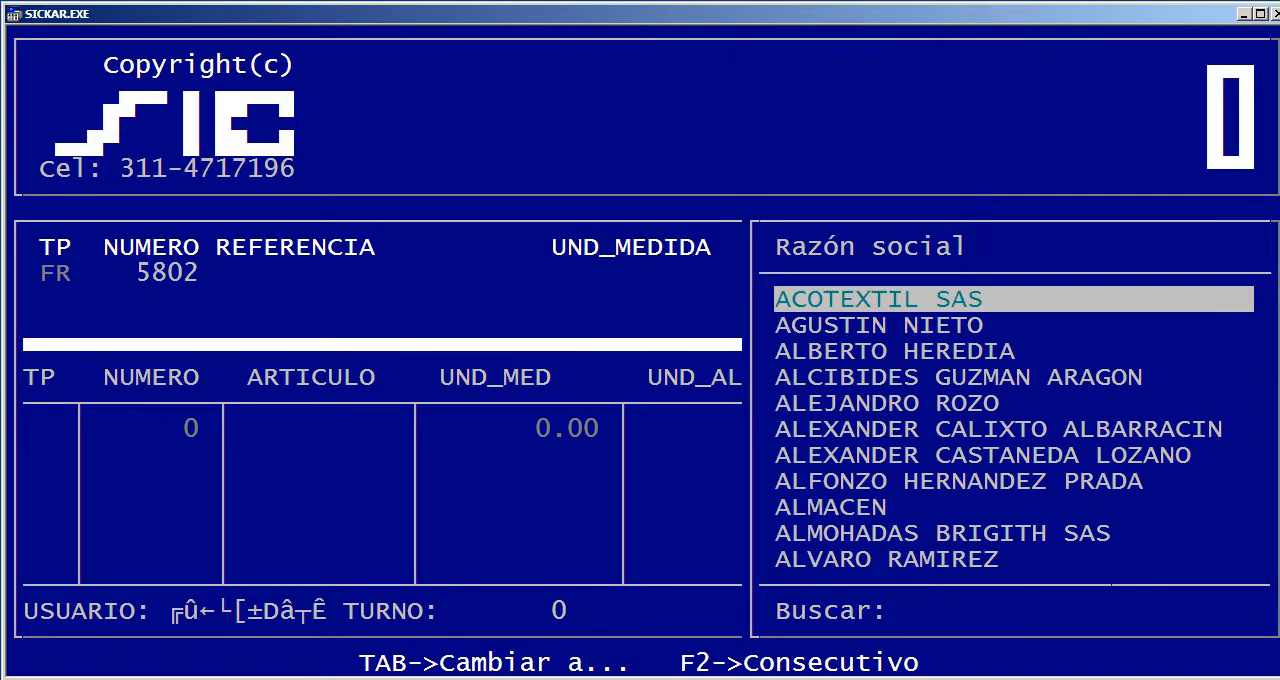
key("Return")
key("Escape")
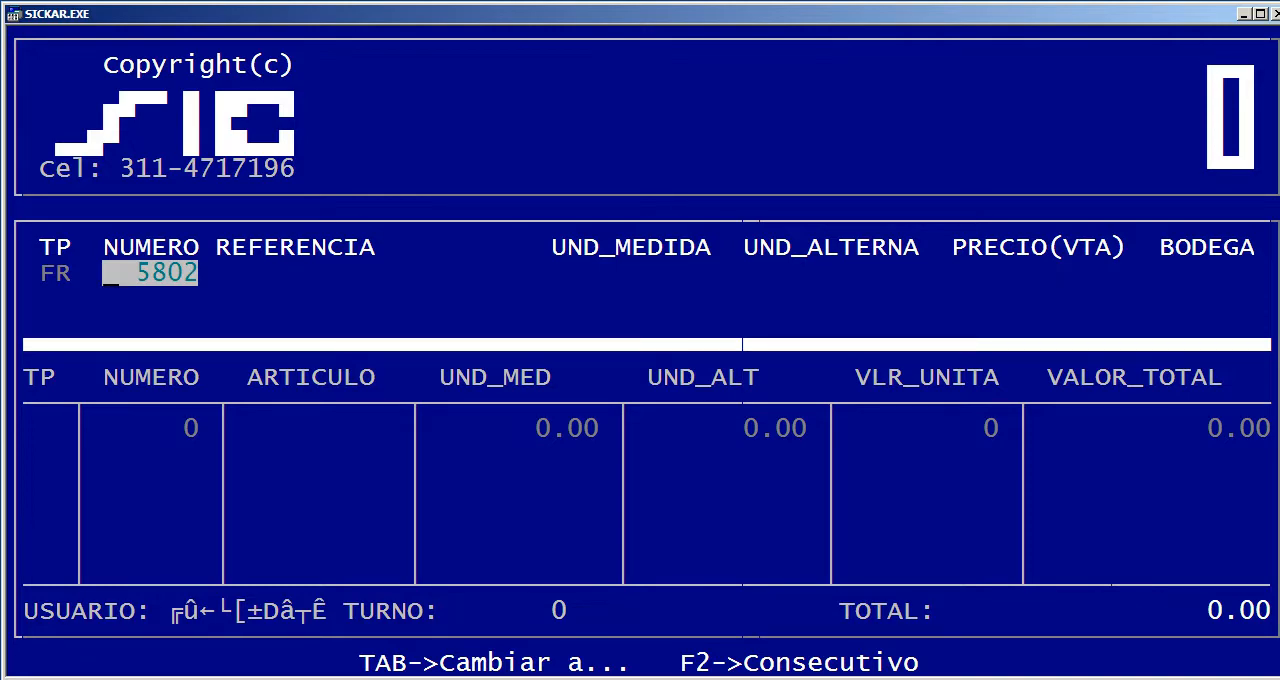
Search the articles for DEL, choose COMPUTADOR DELL for sale 5802 and set its quantity to 1
key("Return")
key("Return")
type("DEL")
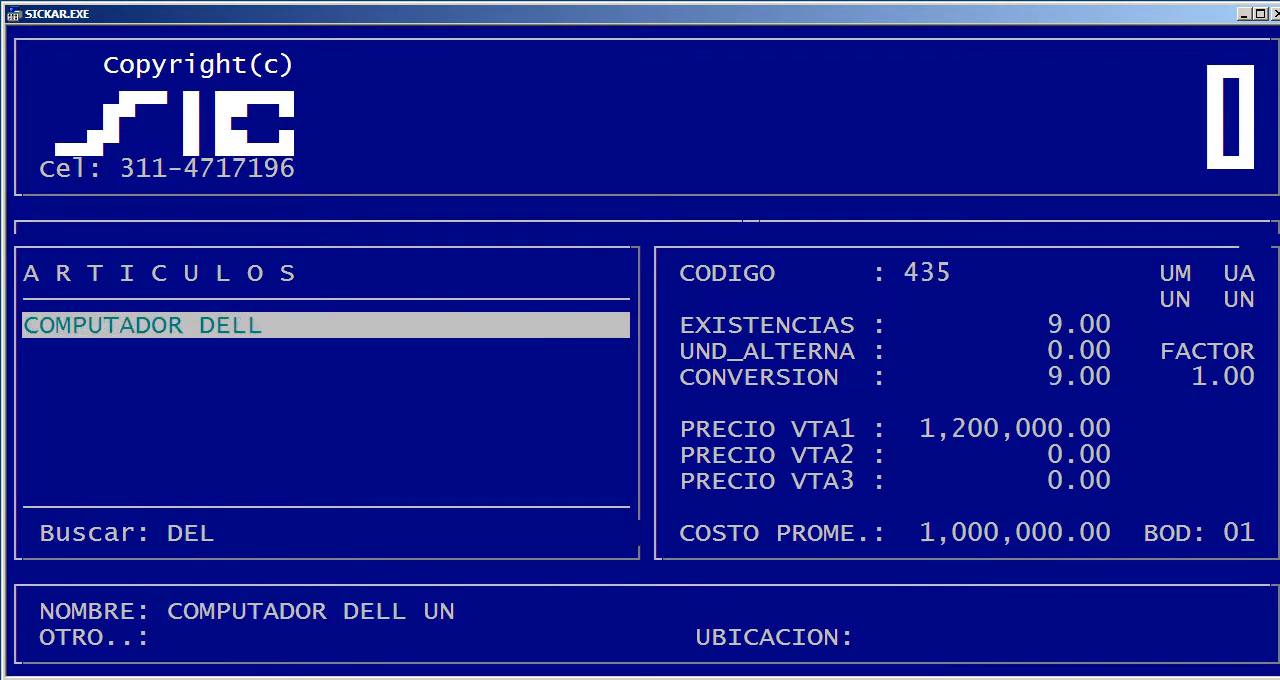
key("Return")
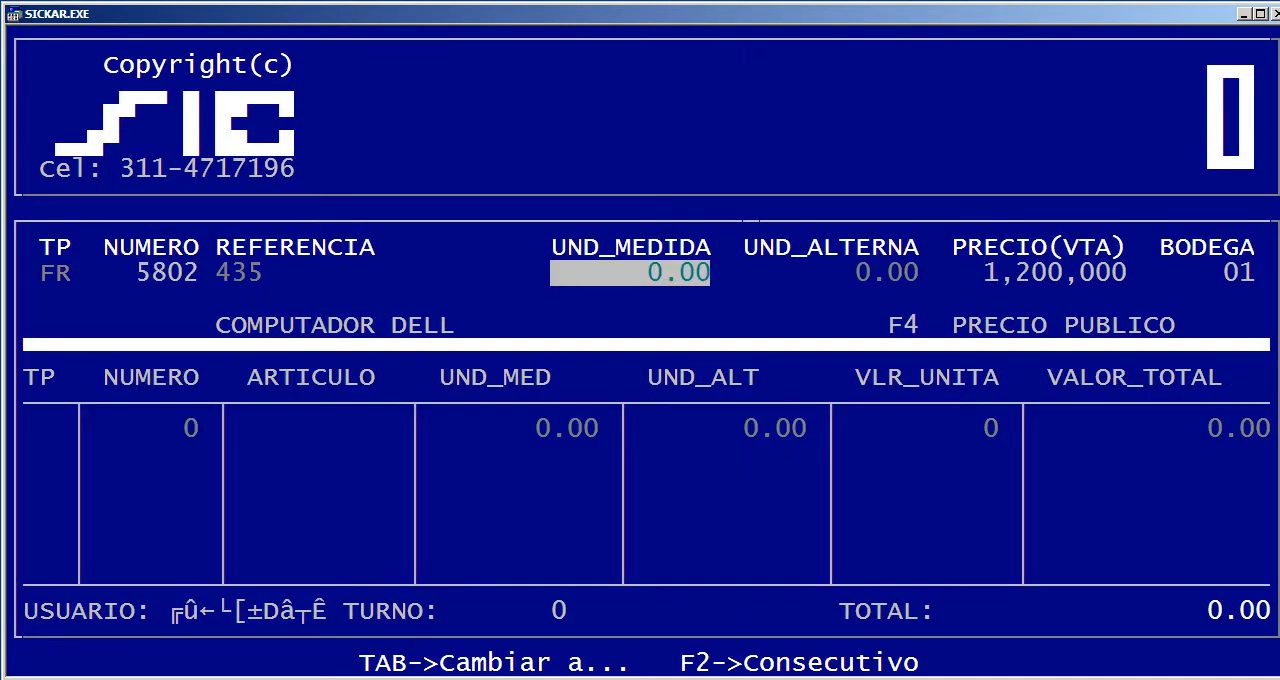
type("1")
key("Return")
key("Return")
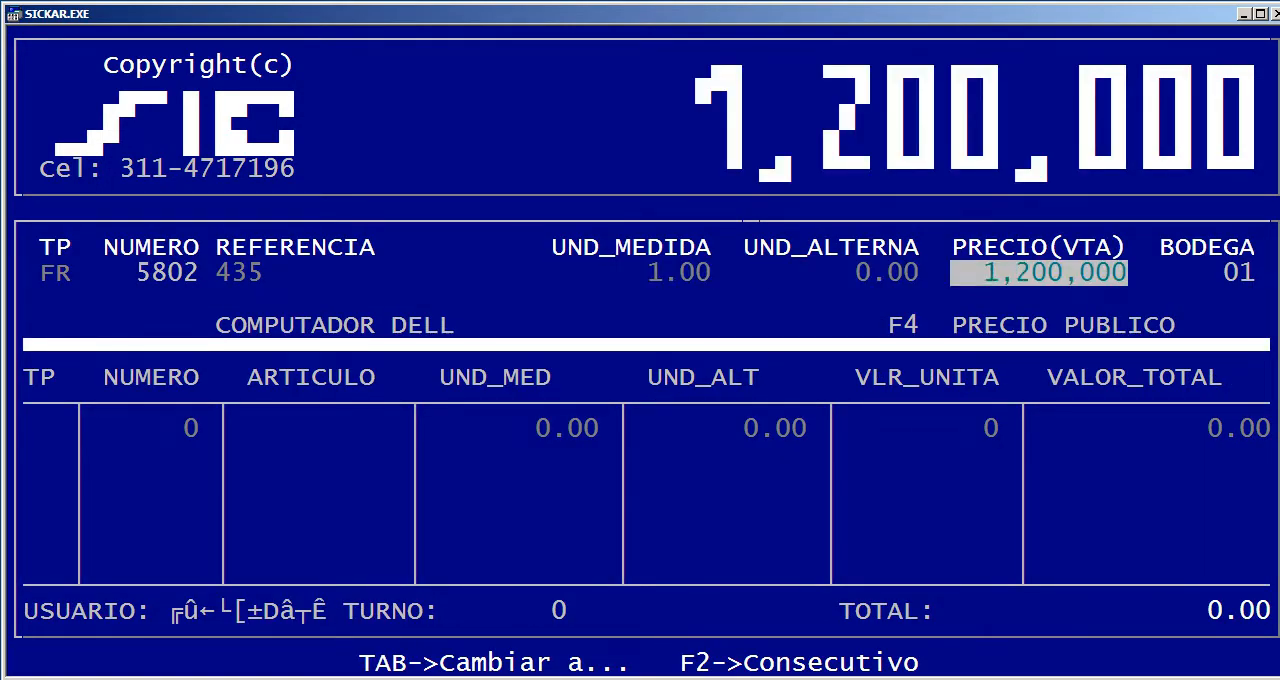
Set the COMPUTADOR DELL sale price to 1,250,000 and add the line to the sale
type("1,250,000")
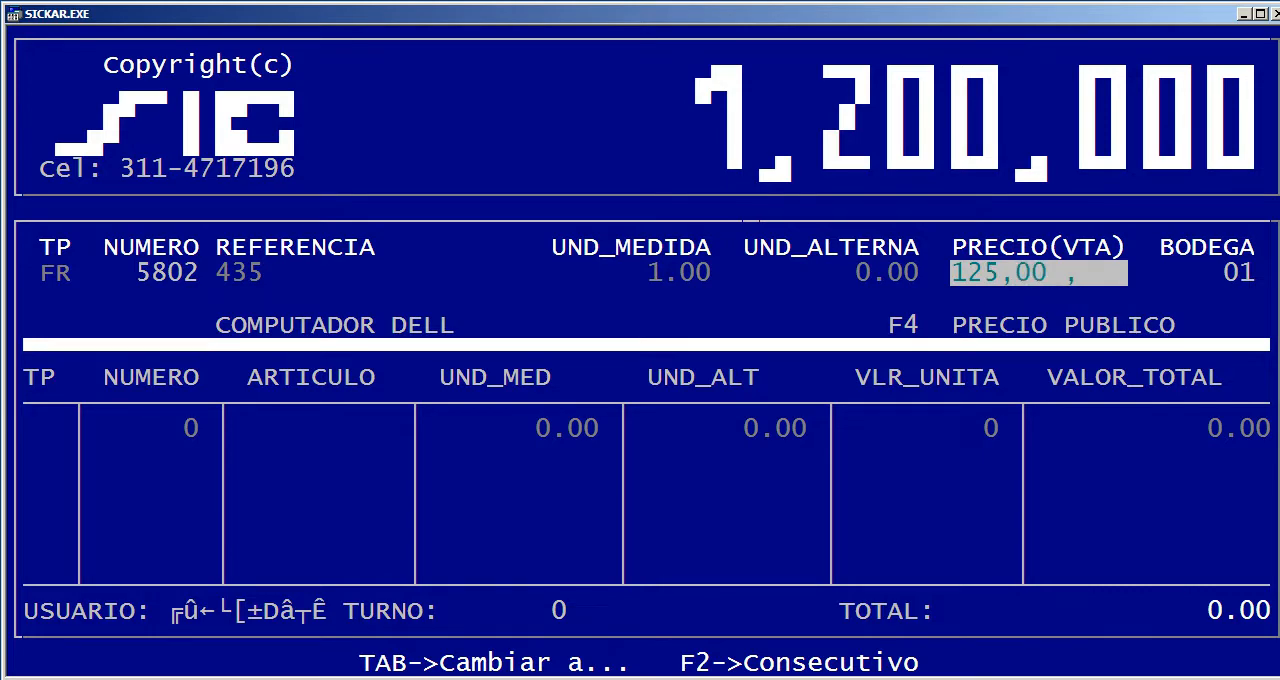
key("Return")
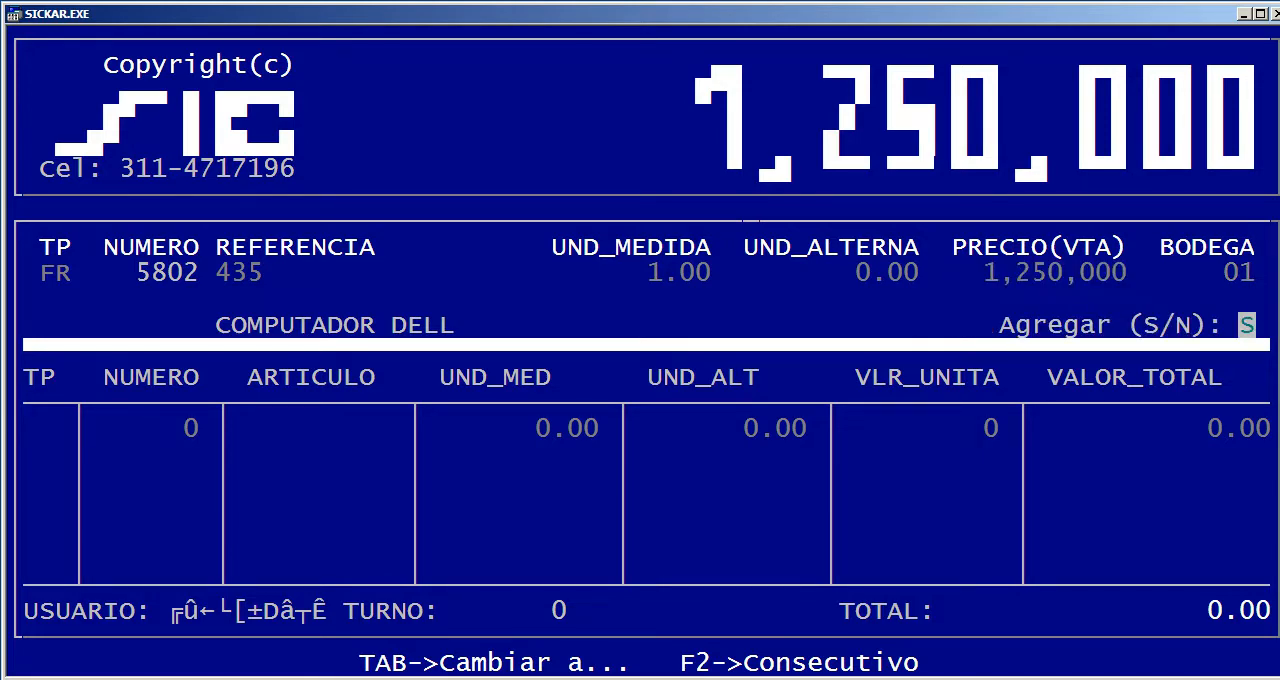
key("Return")
Start the liquidation of sale 5802 and choose the last third party in the list as the customer
key("Tab")
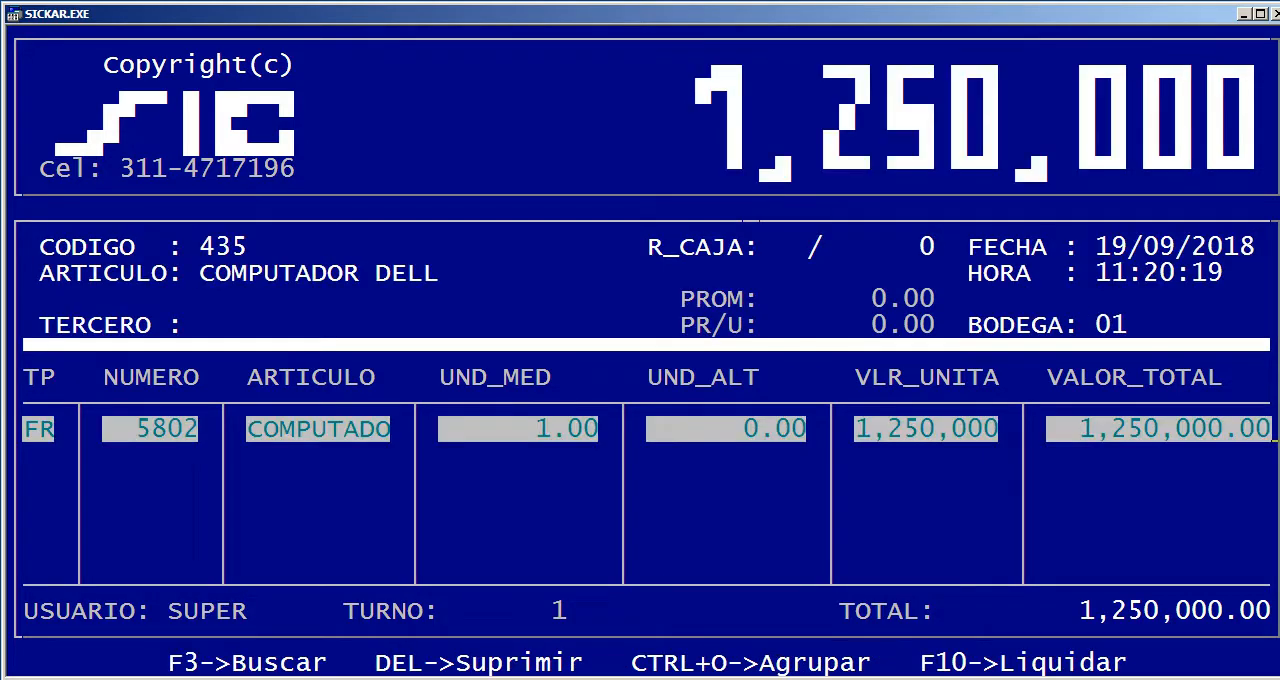
key("F10")
key("Return")
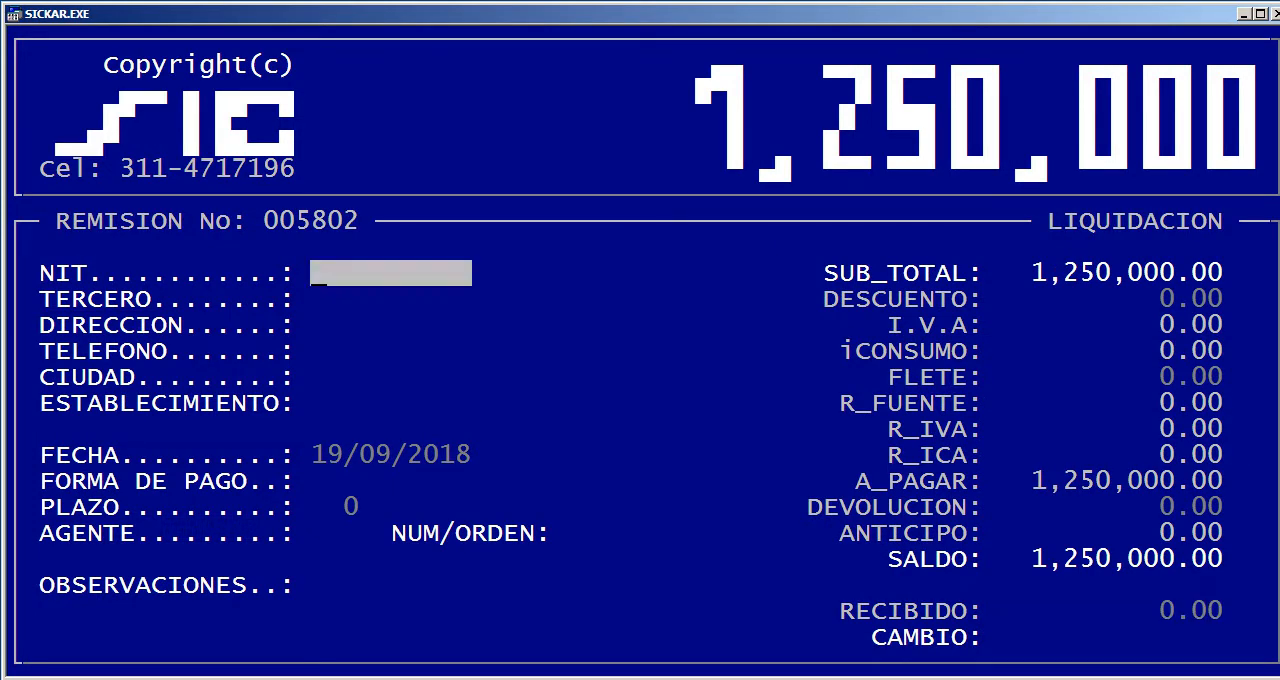
key("Return")
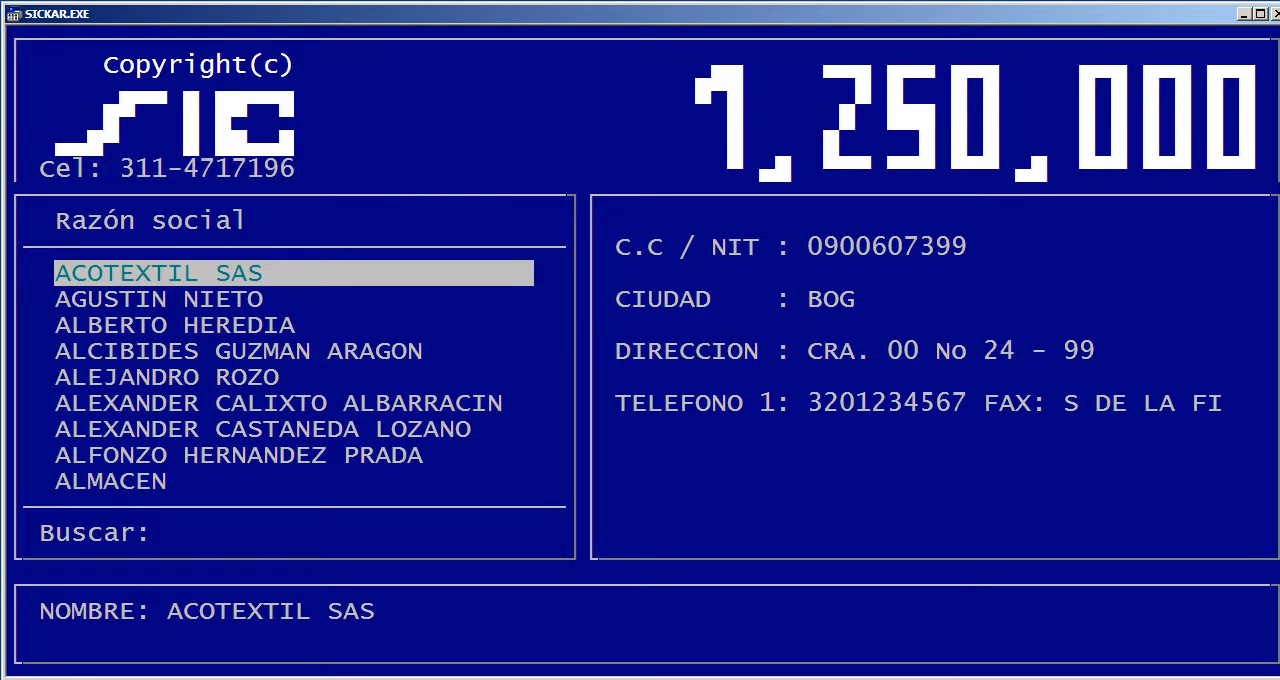
key("Down")
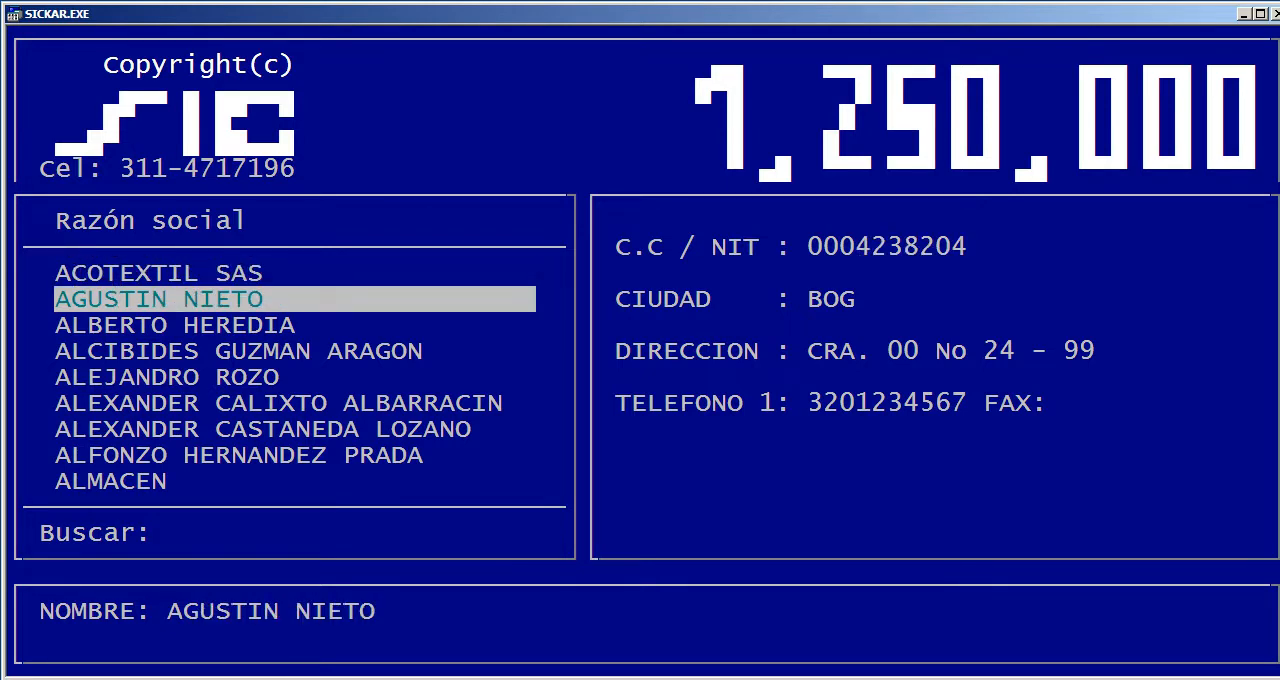
key("End")
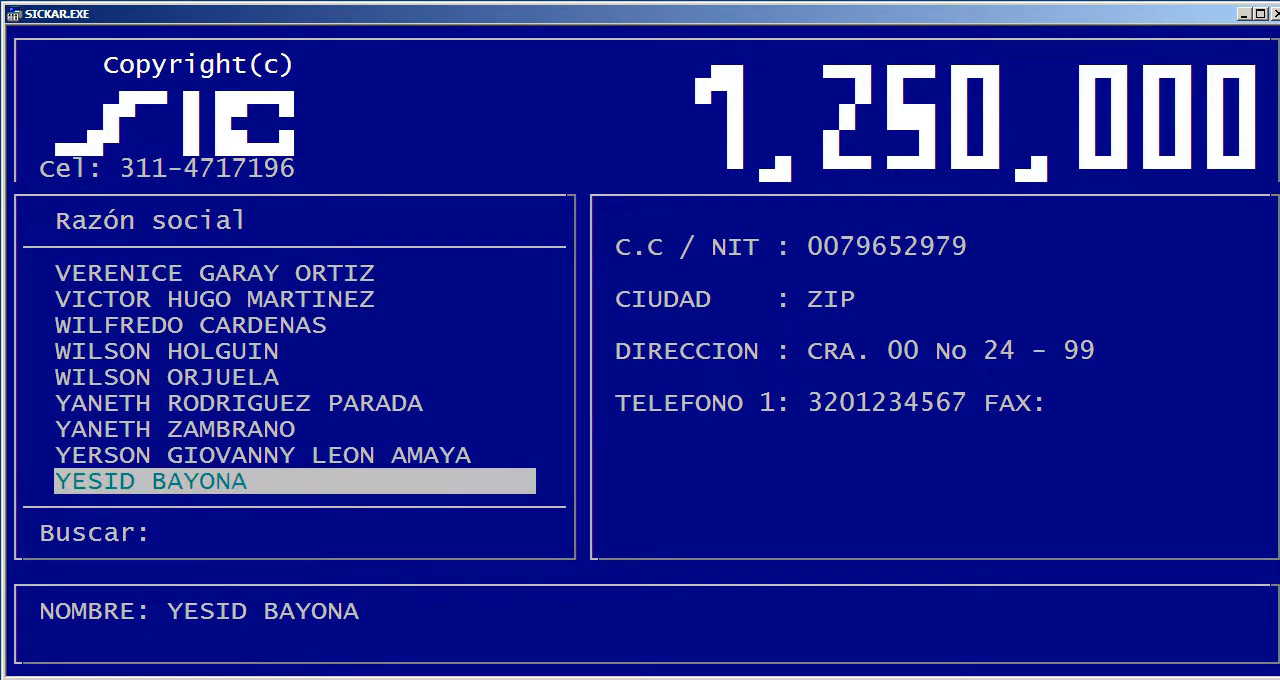
key("Return")
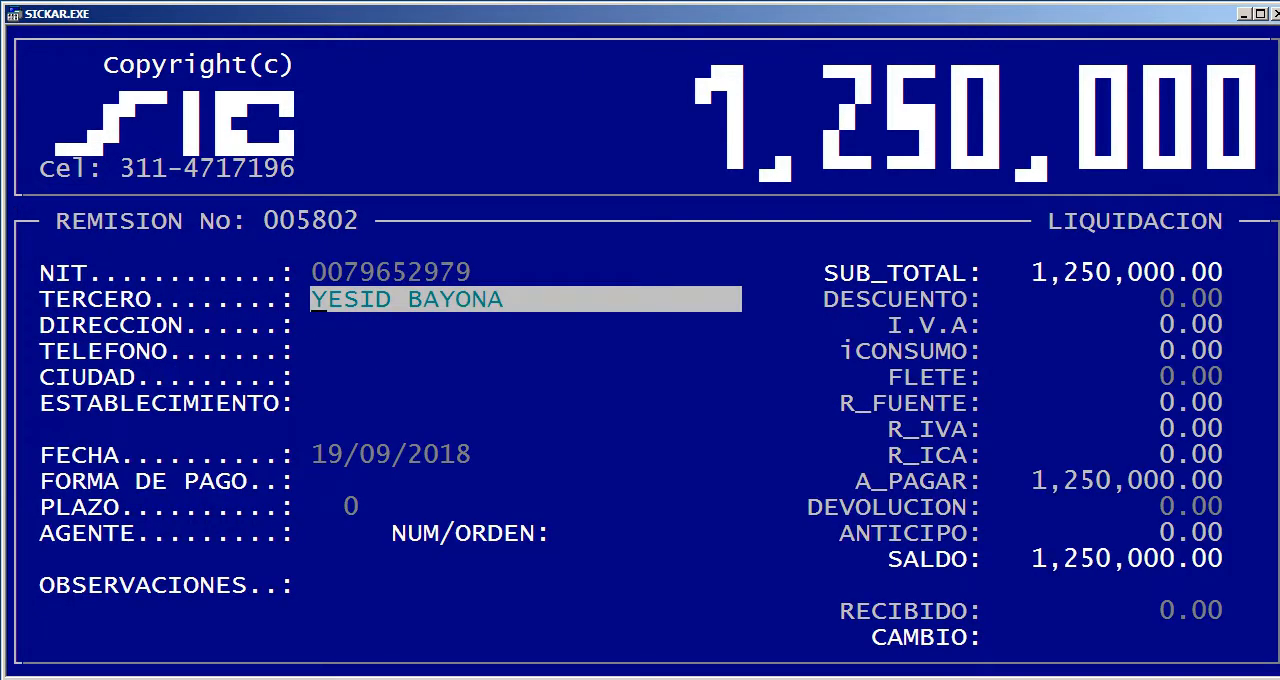
Accept the customer's name, address, phone and city on the remission, leaving the establishment blank and the date as 19/09/2018
key("Return")
key("Return")
key("Return")
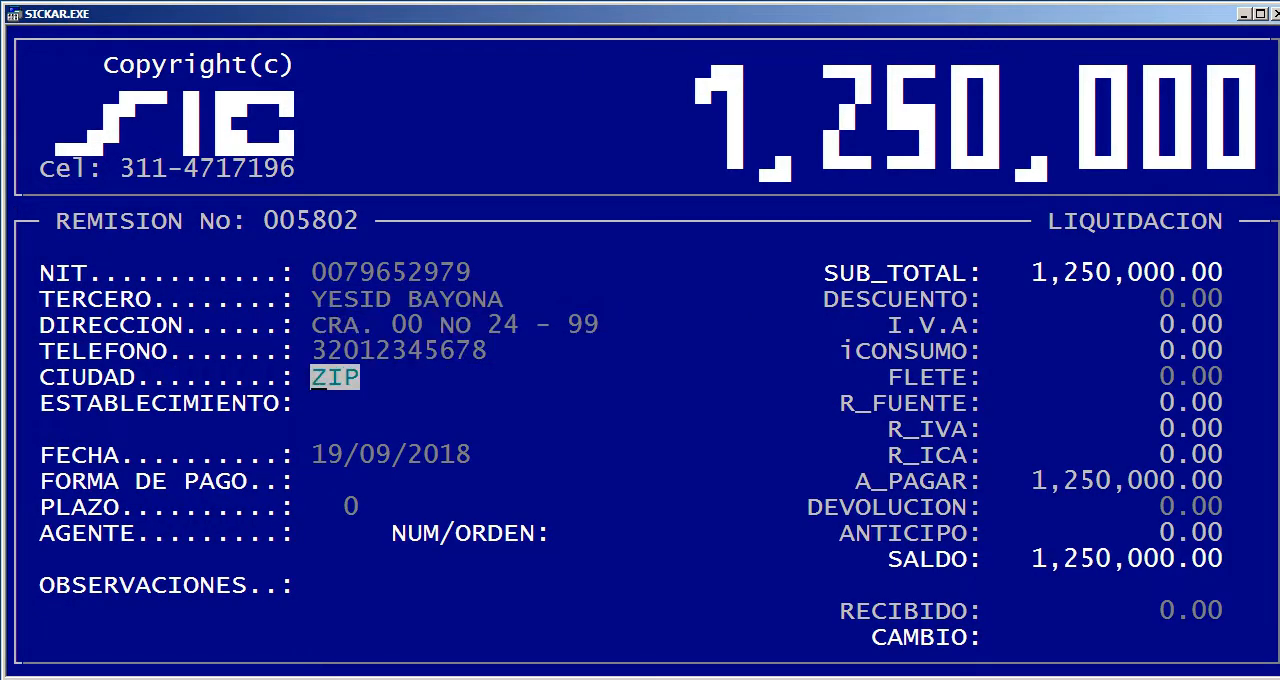
key("Return")
key("Return")
key("Return")
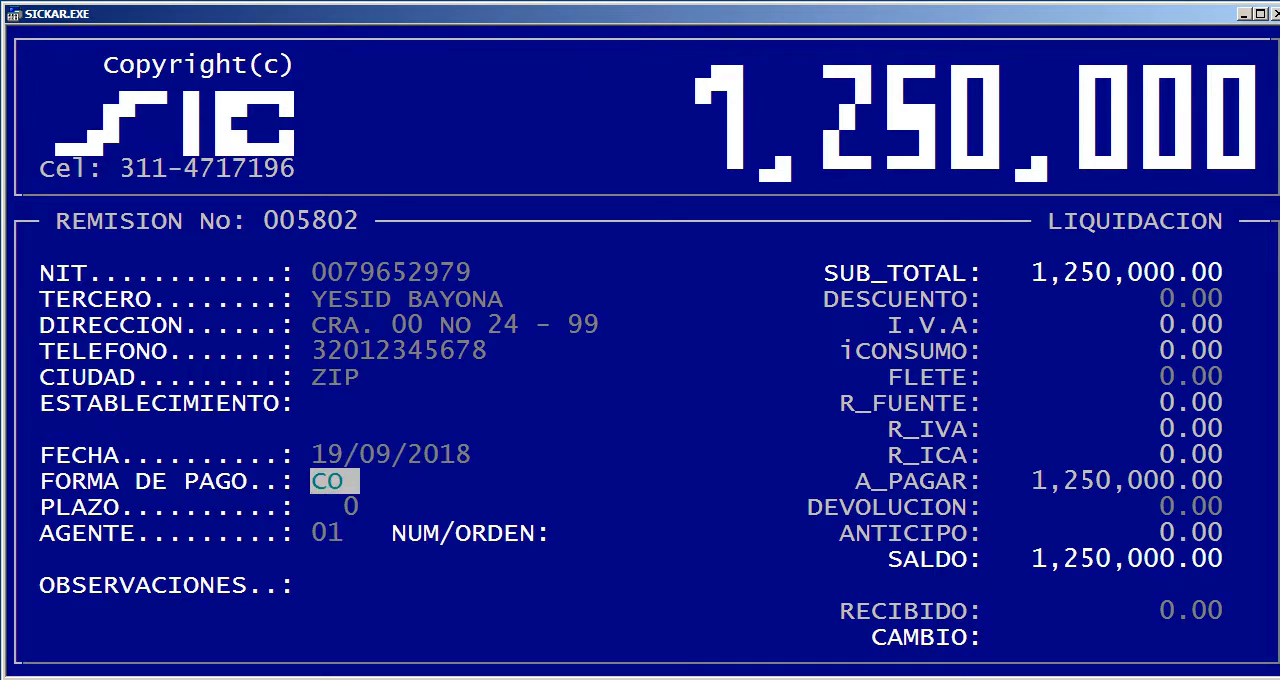
Set the payment method of remission 5802 to CREDITO with a term of 30
key("Delete")
key("Delete")
key("Return")
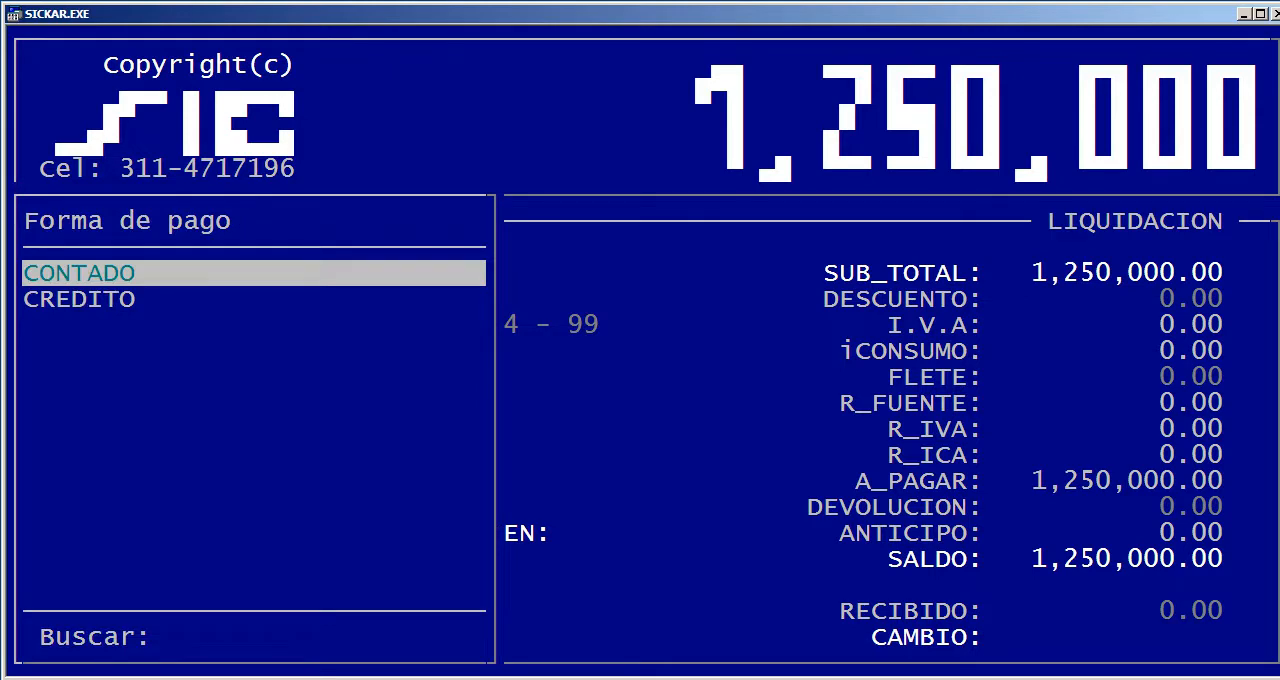
key("Down")
key("Return")
type("30")
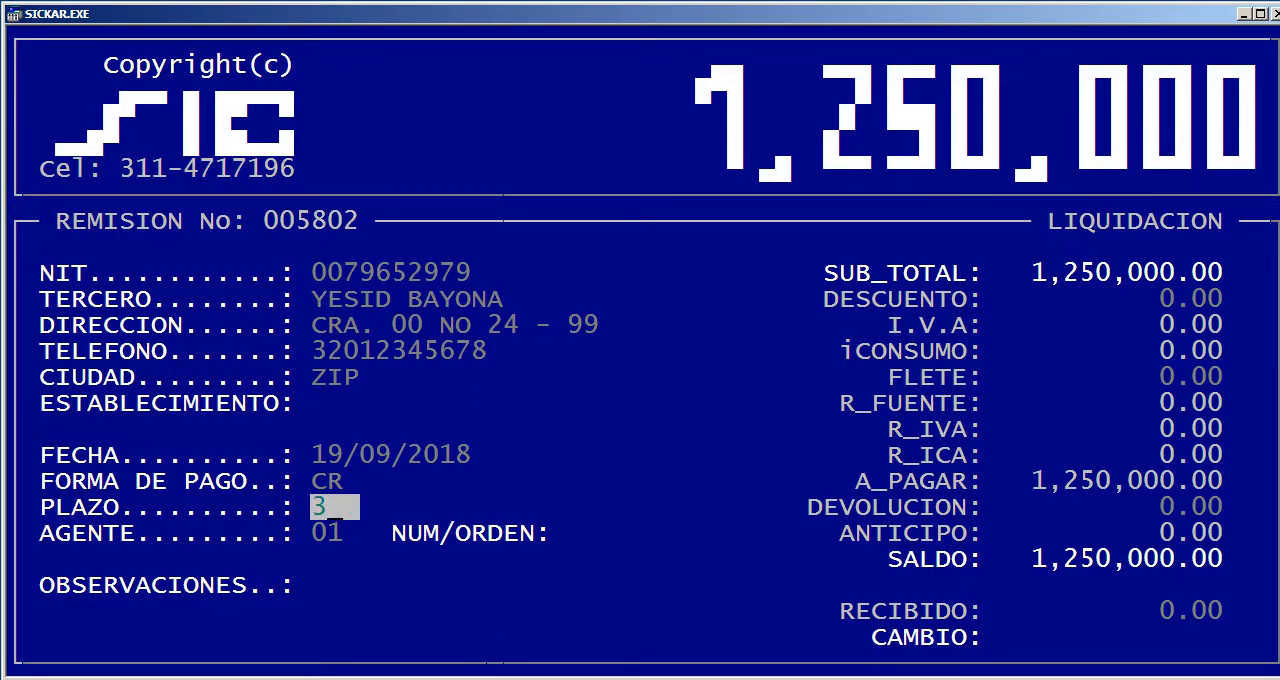
key("Return")
Keep agent 01, leave the observations blank, and save remission 5802 without printing it
key("Return")
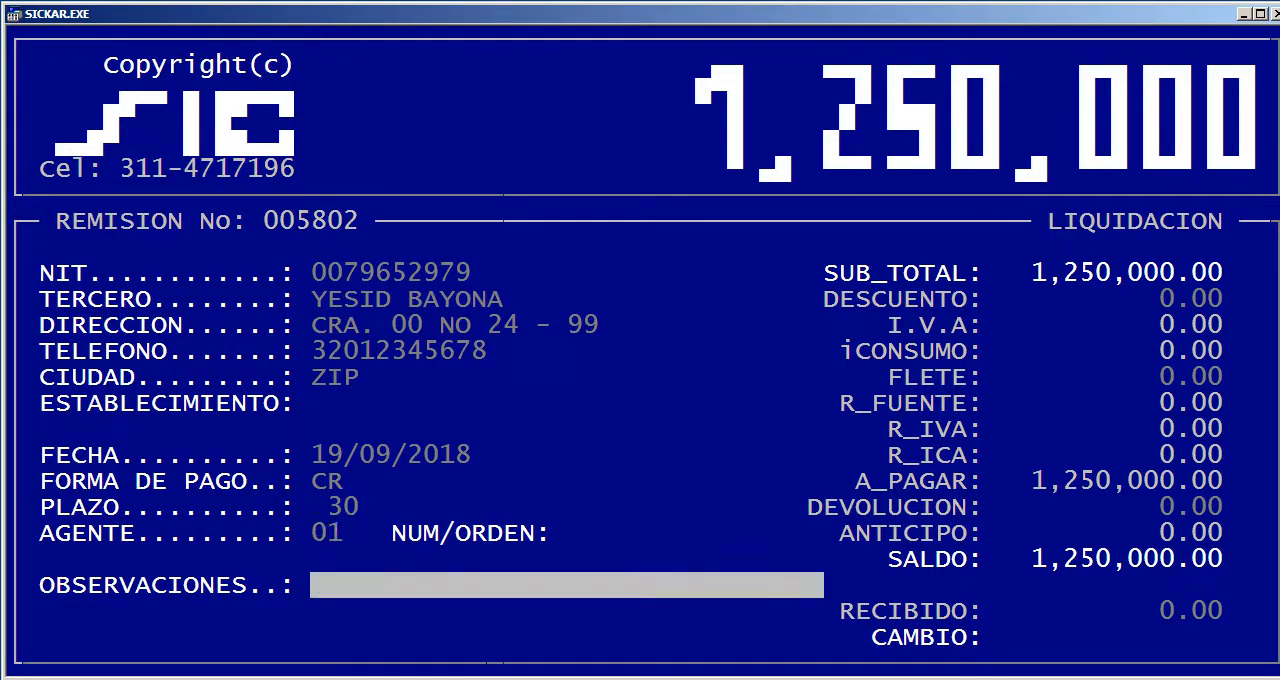
key("Return")
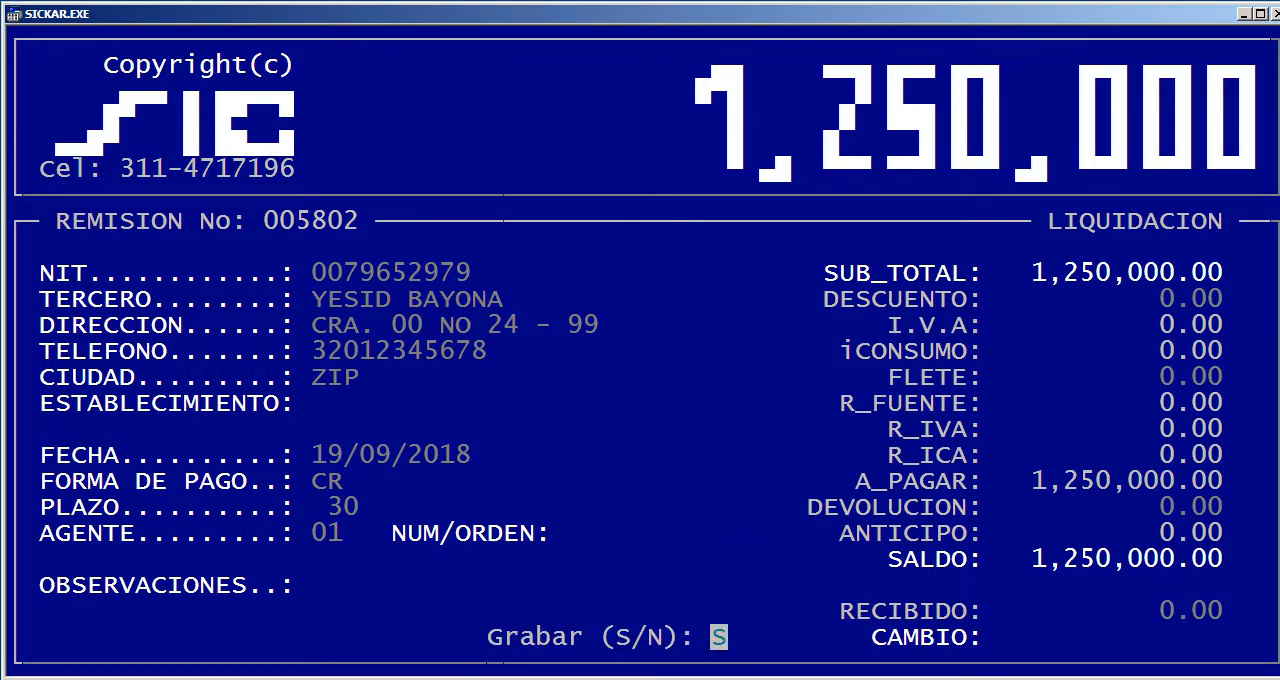
key("Return")
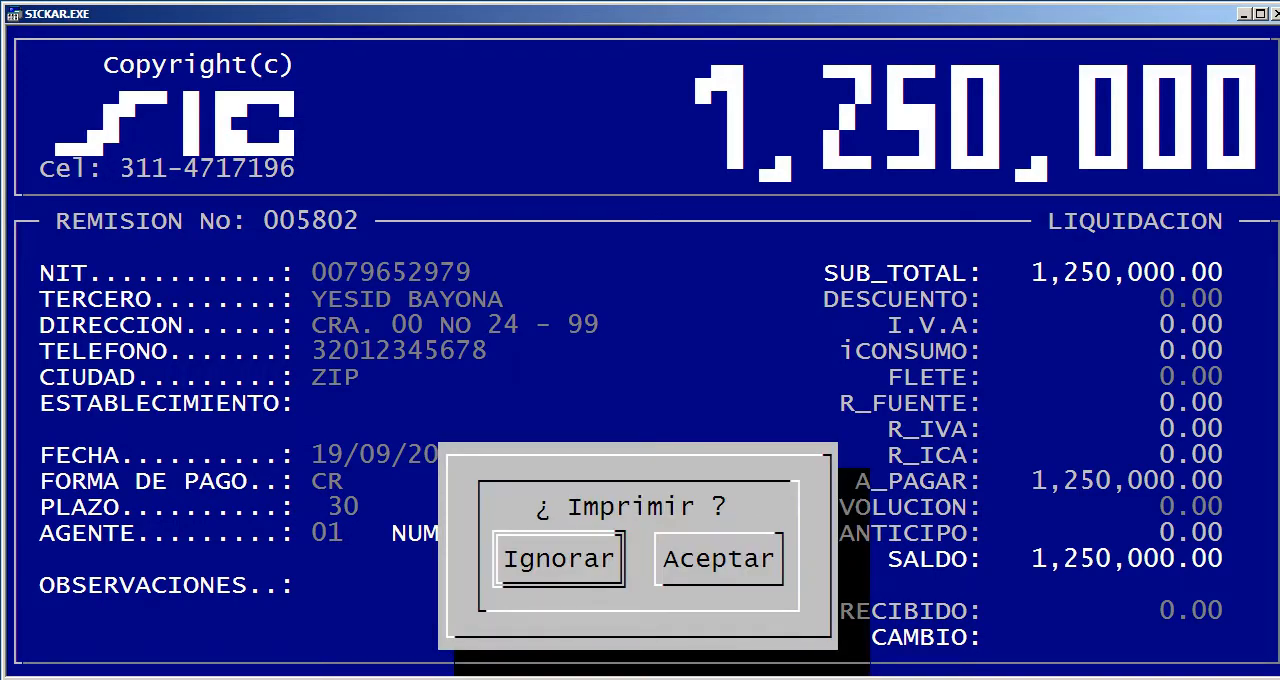
key("Return")
key("Escape")
Open the receivables (Cartera) of the last third party listed in Gestión de terceros
key("Right")
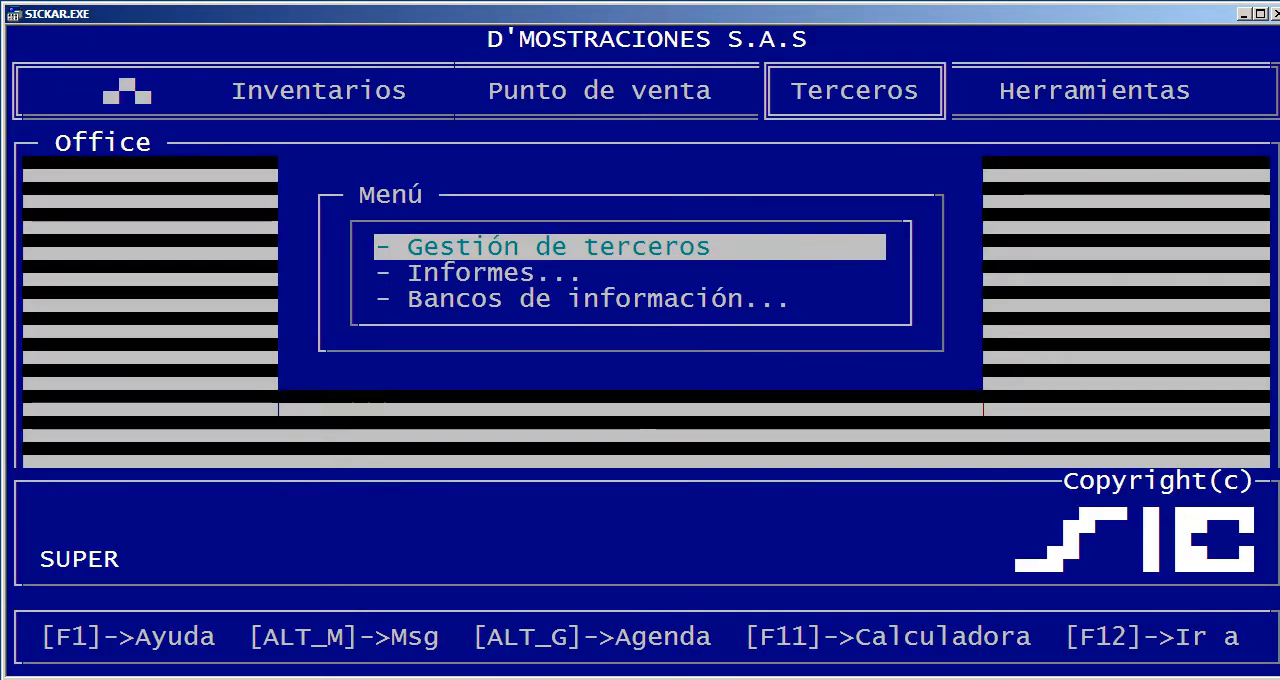
key("Return")
key("End")
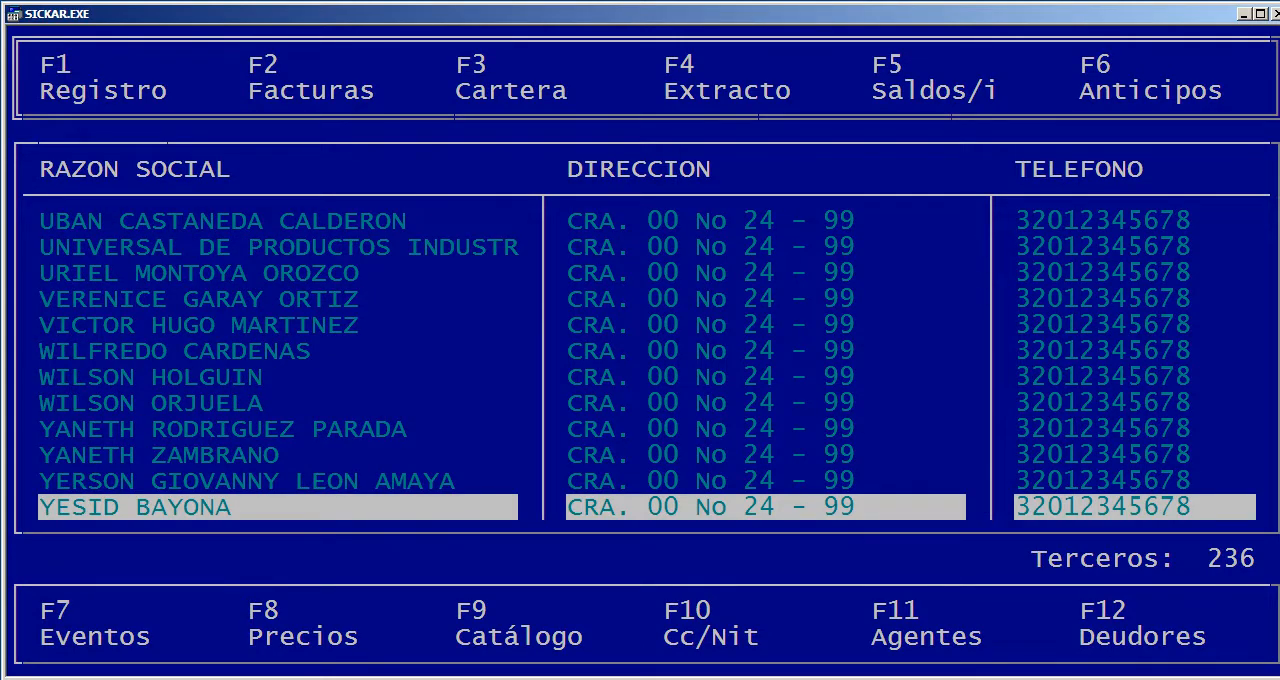
key("F3")
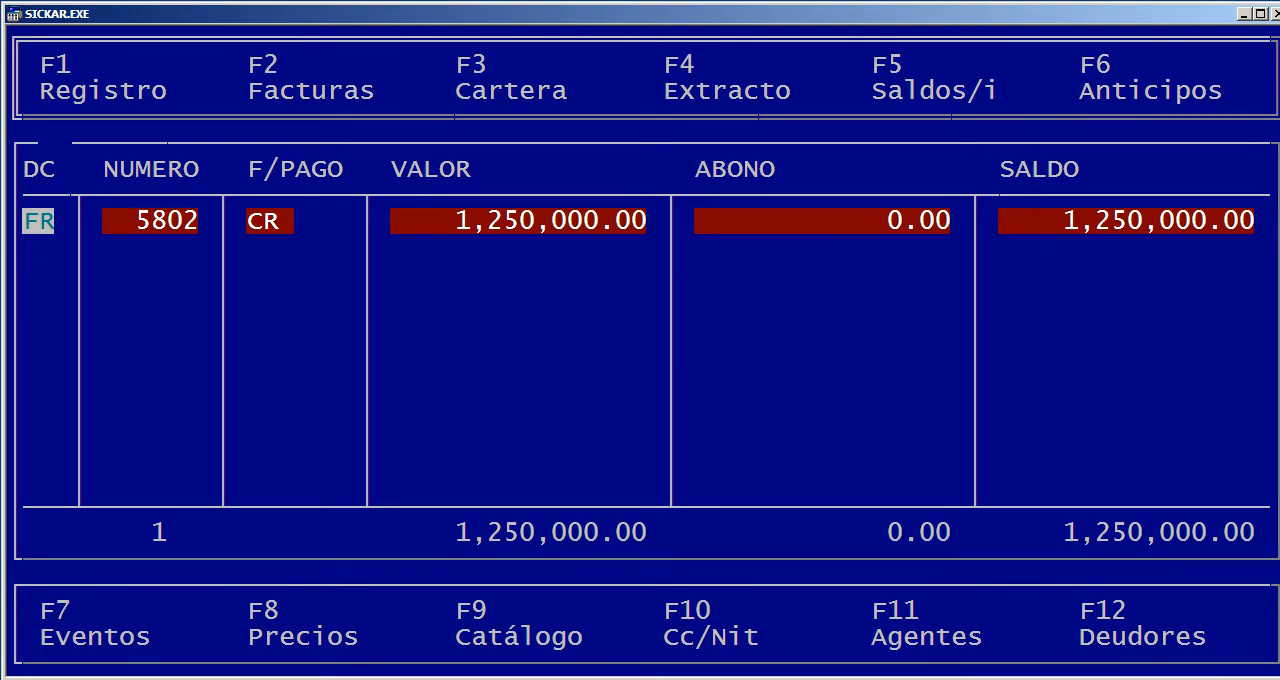
Examine the article detail of credit document 5802 from code to subtotal, then return to the third-party list
key("Return")
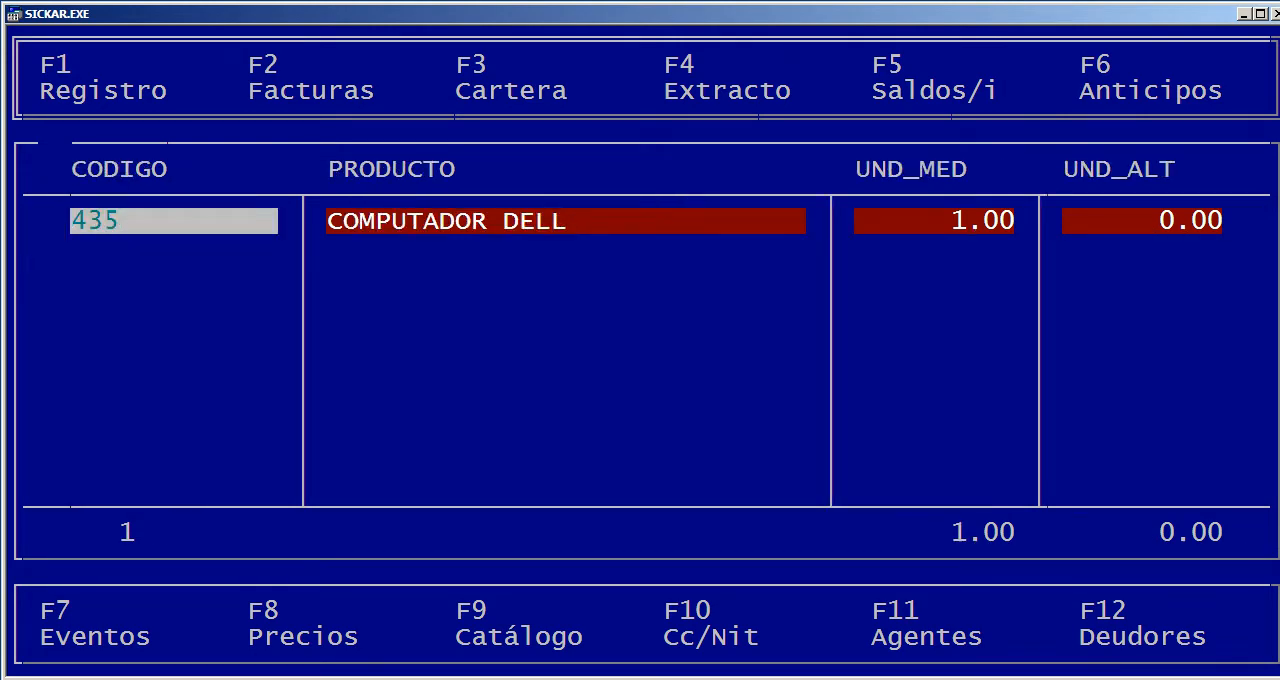
key("Right")
key("Right")
key("Right")
key("Right")
key("Right")
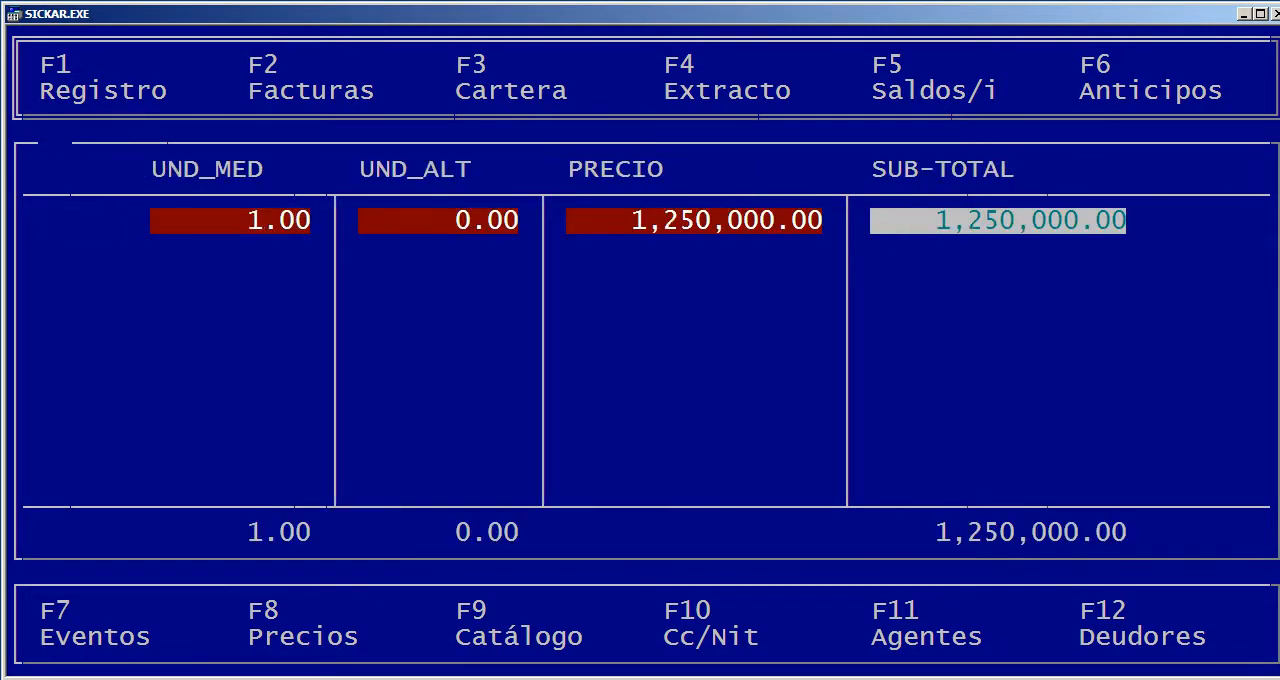
key("Left")
key("Left")
key("Left")
key("Left")
key("Left")
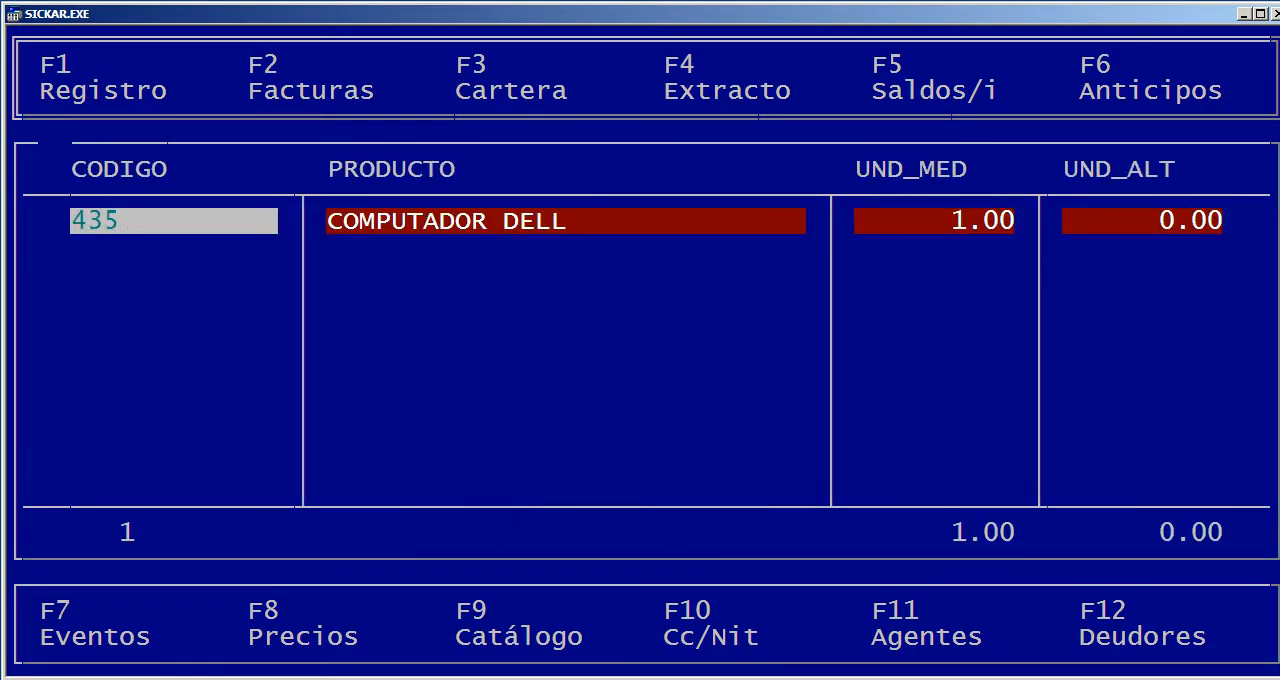
key("Escape")
key("Escape")
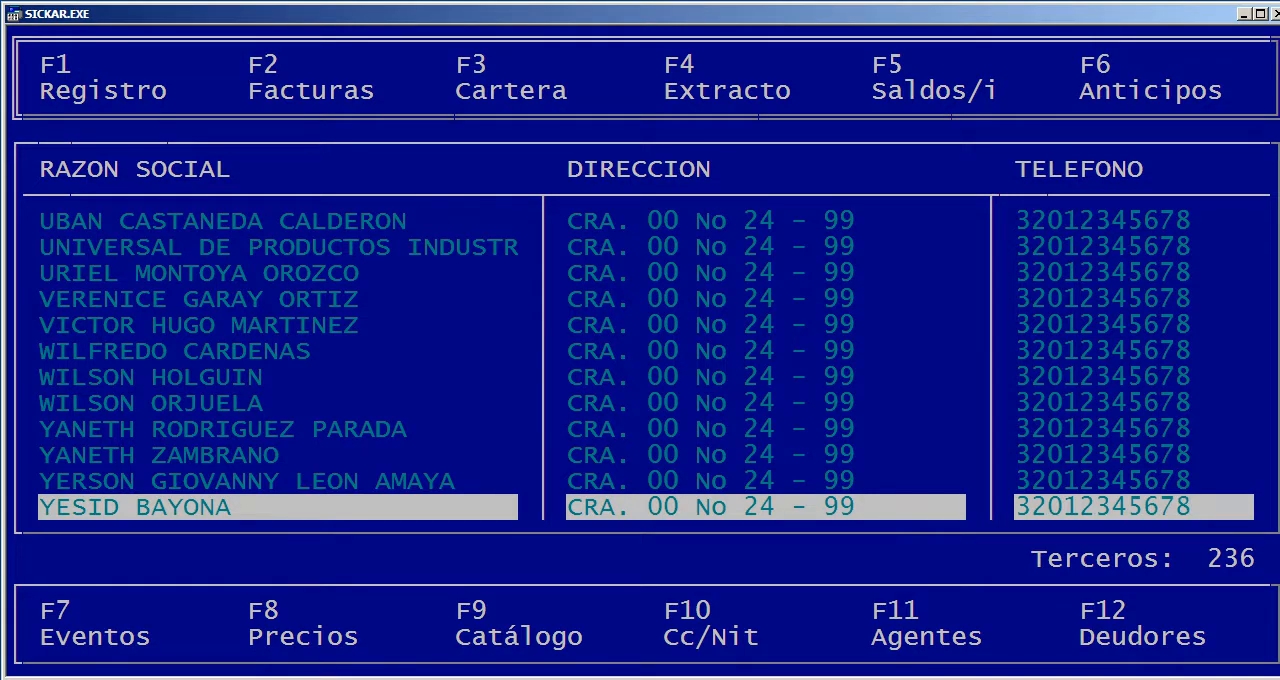
Start a cash receipt (Recibos de caja) for the last third party in the list, keeping the proposed number and the date 19/09/2018
key("Escape")
key("Return")
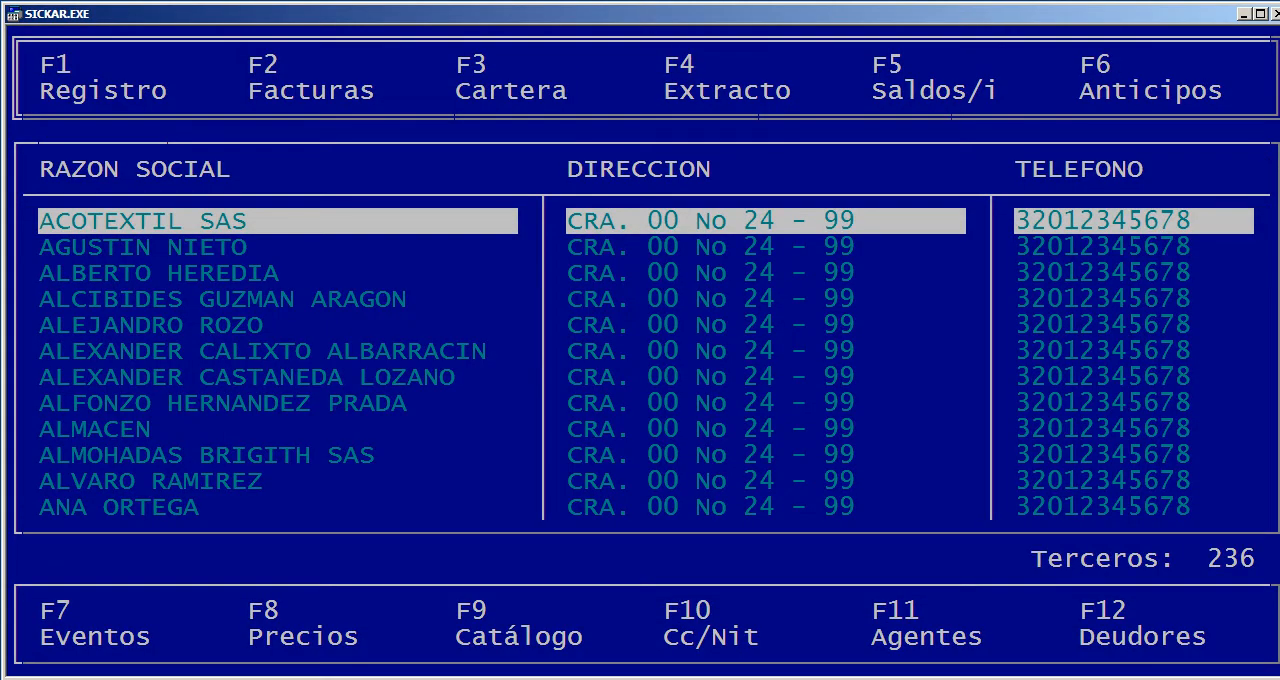
key("End")
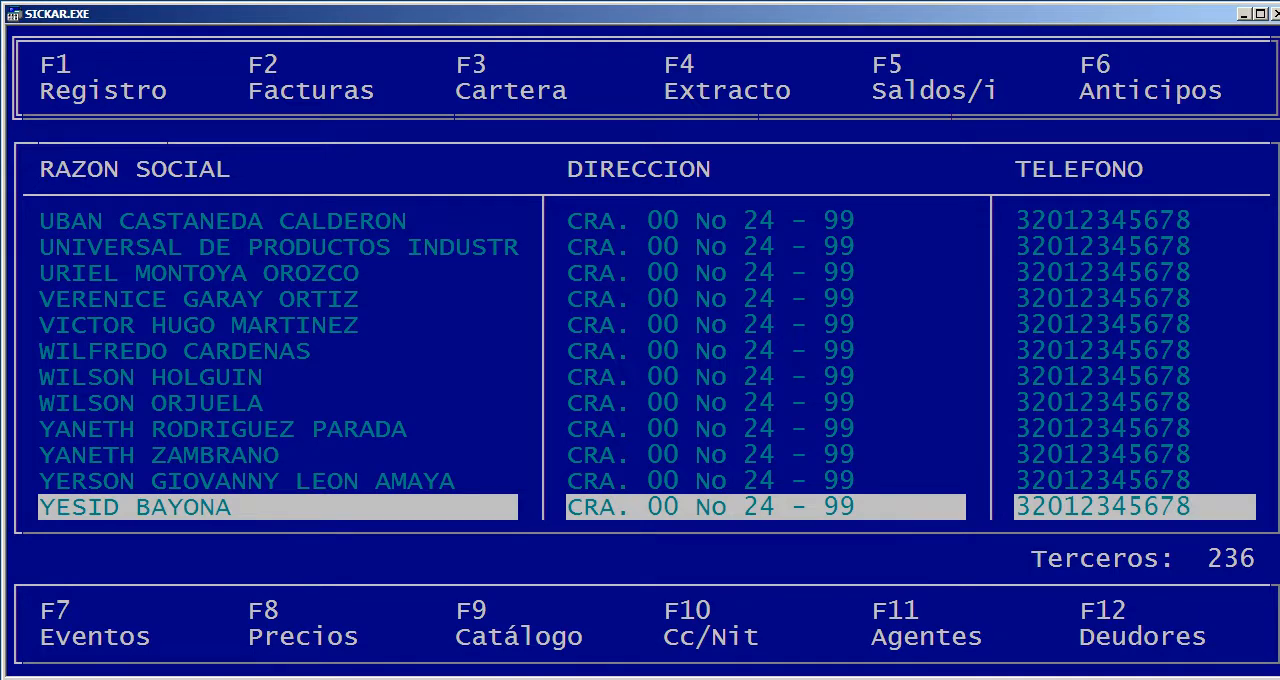
key("F1")
key("Down")
key("Return")
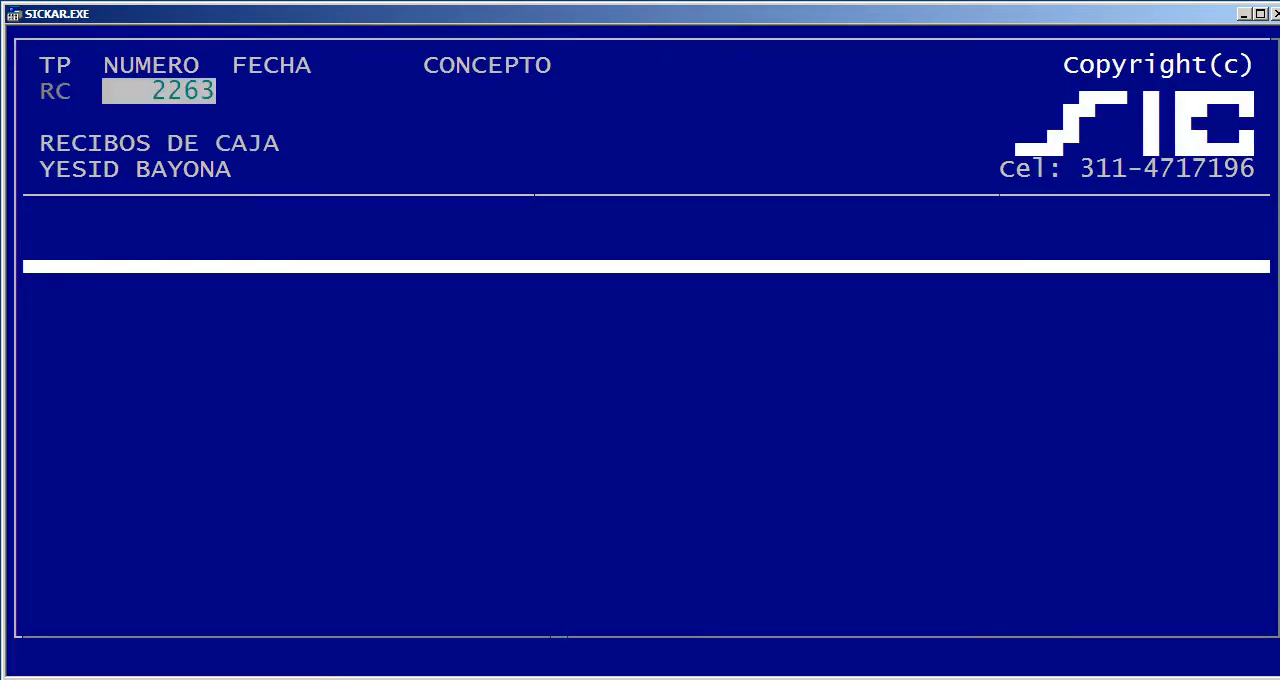
key("Return")
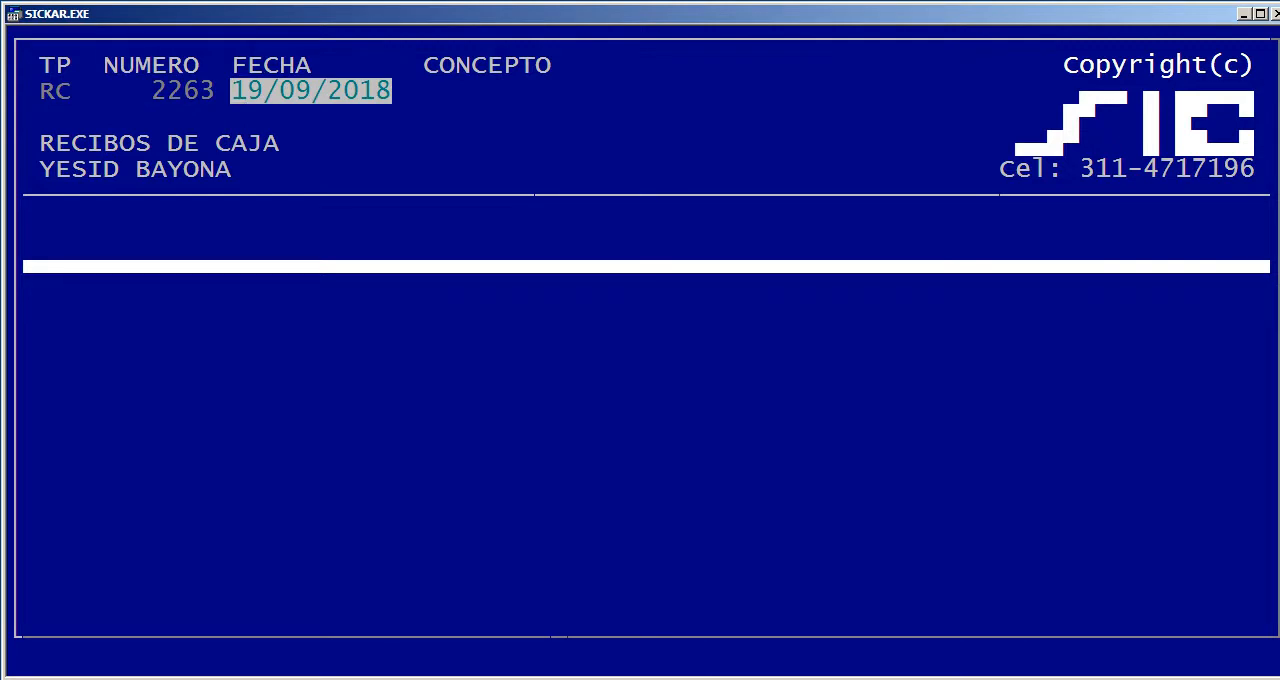
key("Return")
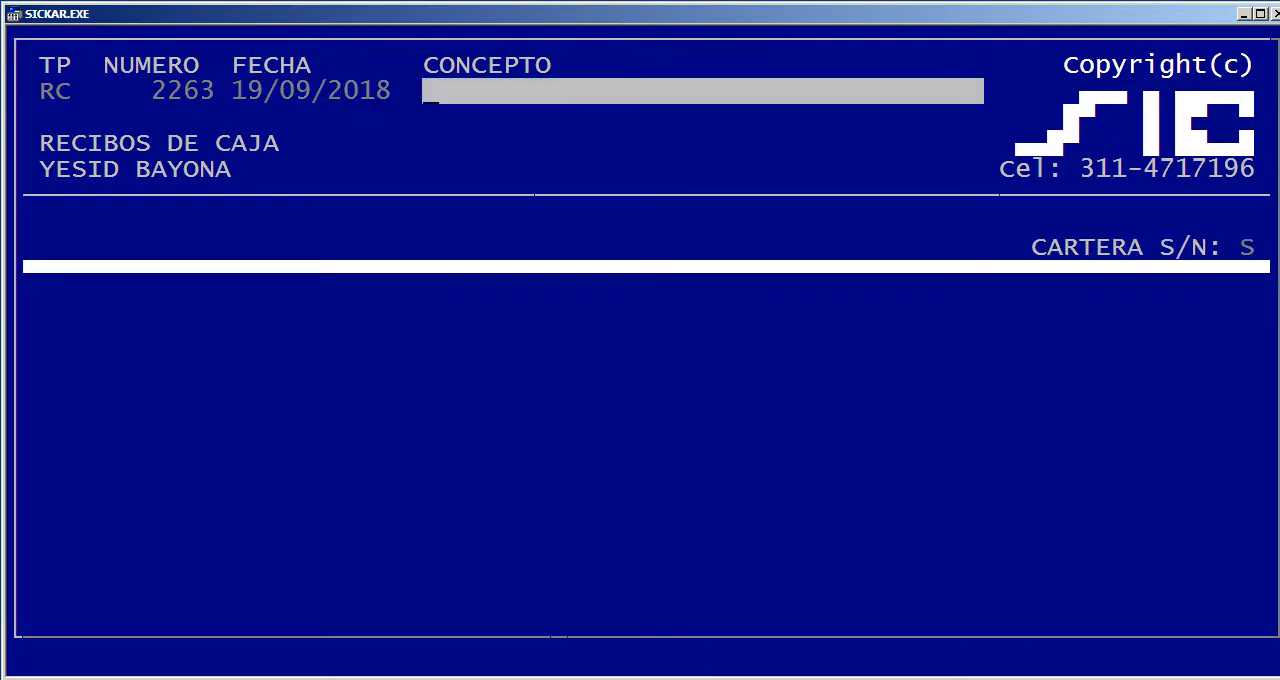
Enter ABON FRAS as the receipt's concept and apply the receipt to receivables with Cartera set to S
type("ABON FRAS")
key("Return")
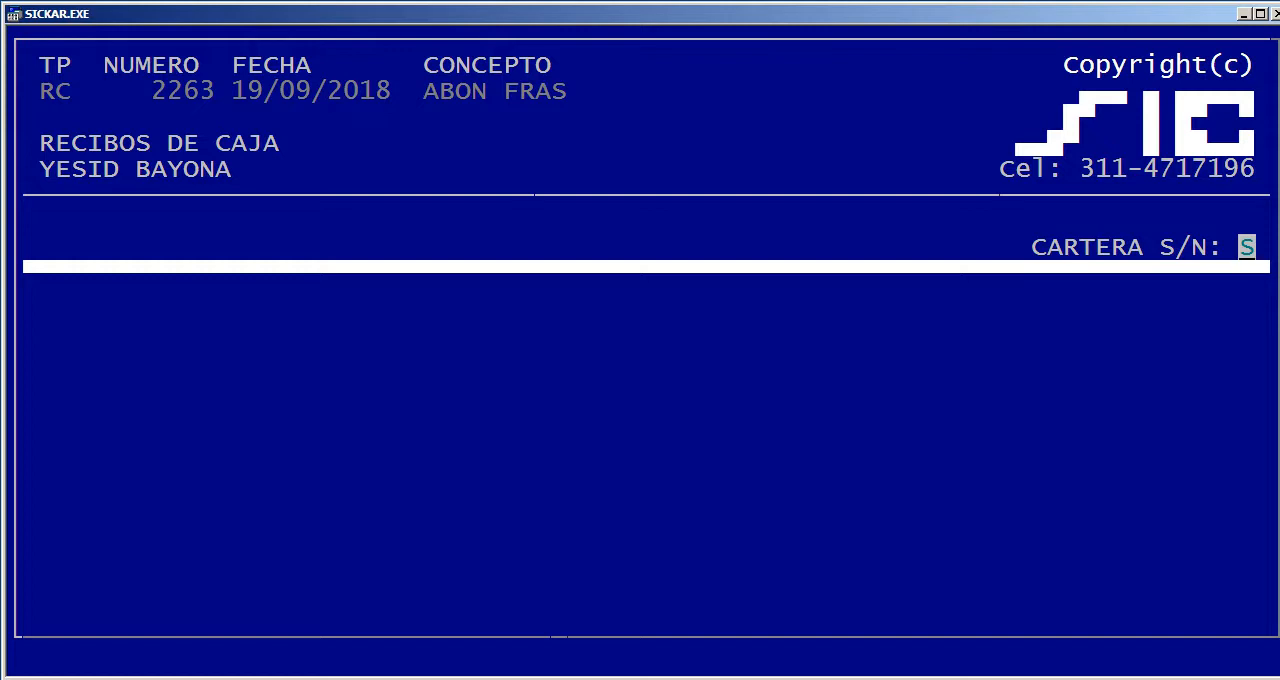
key("Return")
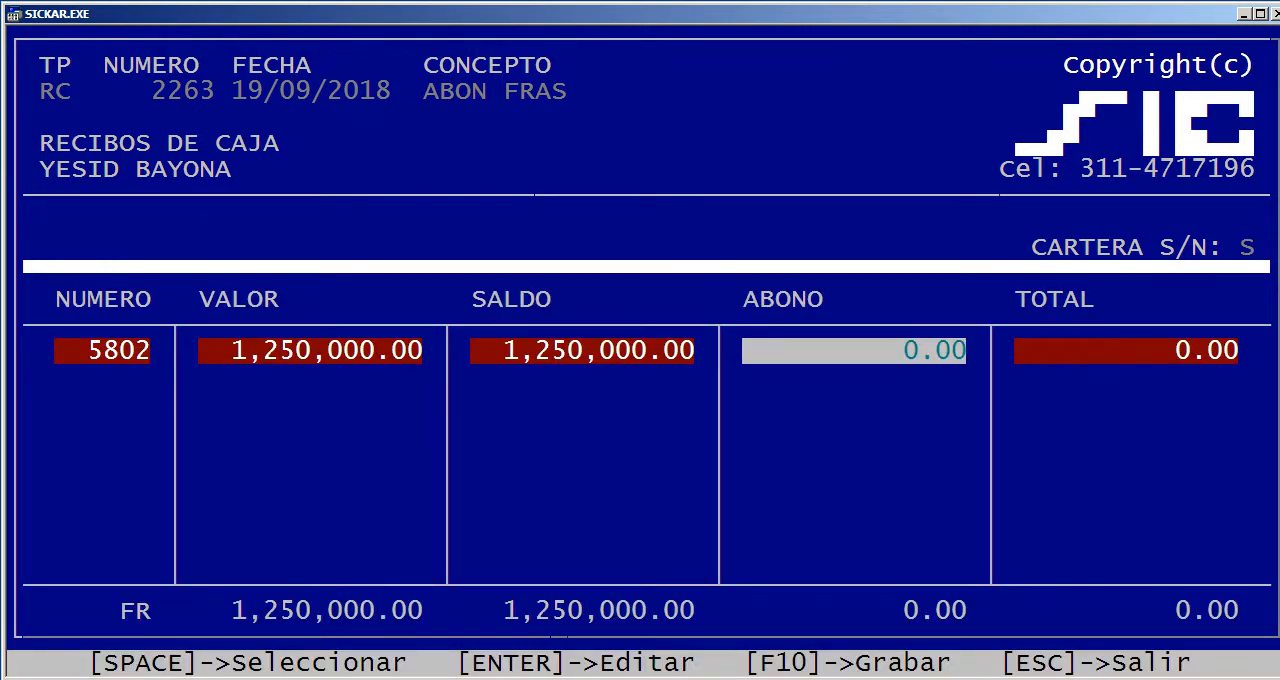
Enter a payment (Abono) of 250,000 against document 5802
key("Return")
type("2500000,   .")
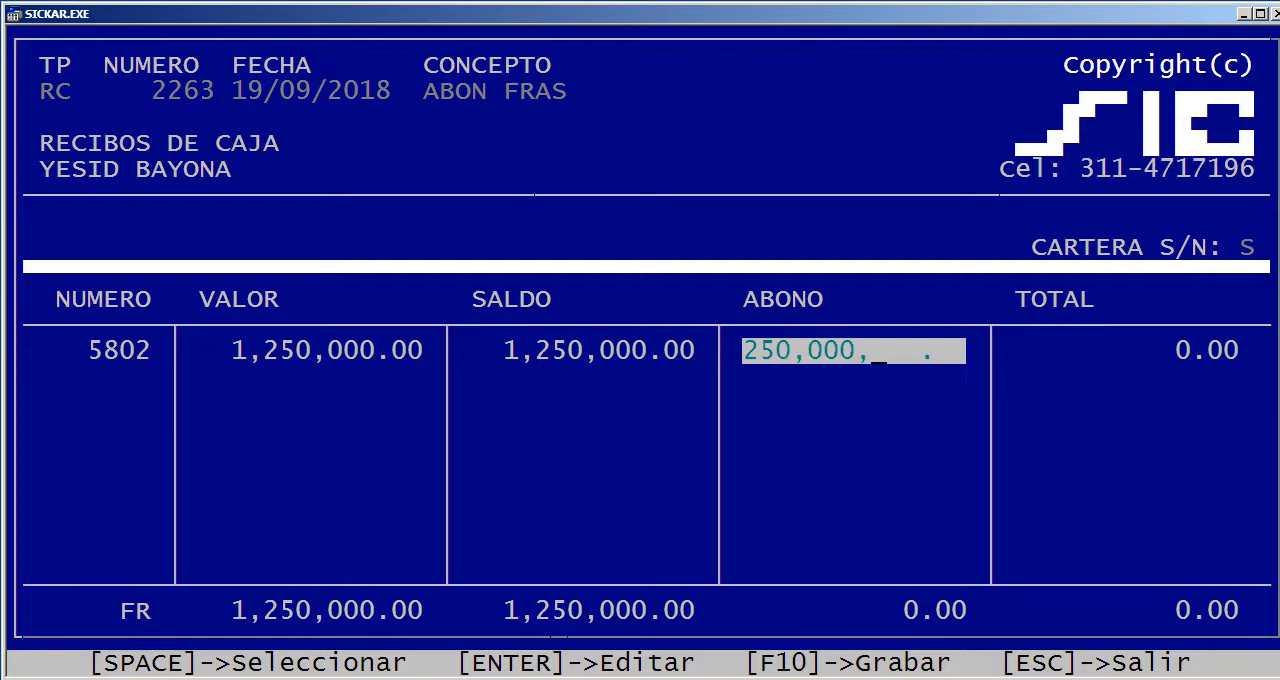
key("Return")
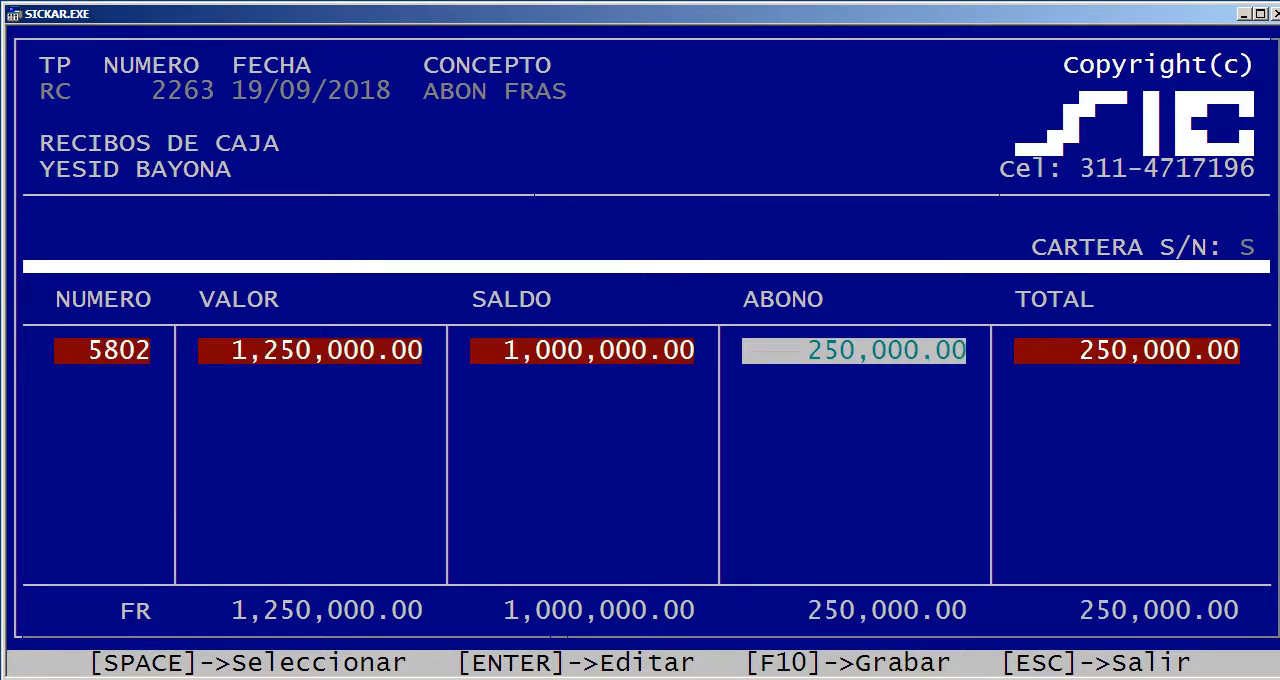
Examine the receipt's total, withholding (fuente, I.V.A., I.C.A., CREE), prompt-payment discount and invoice columns for document 5802
key("Right")
key("Right")
key("Right")
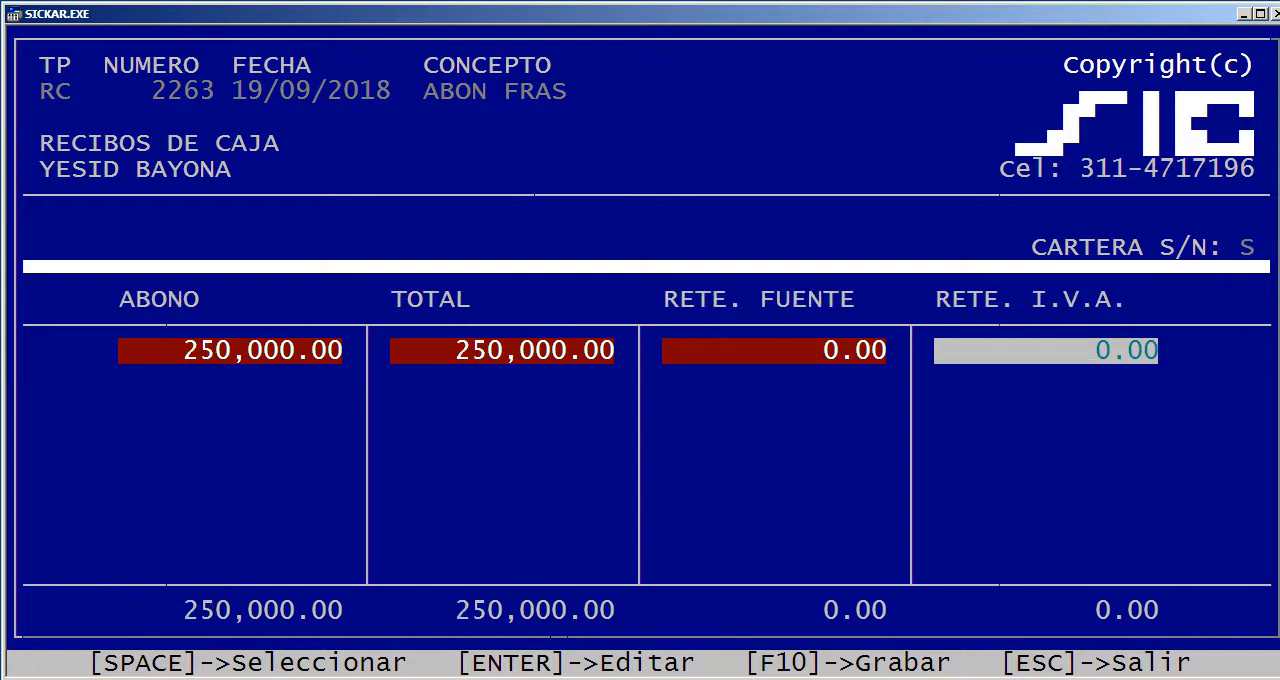
key("Left")
key("Right")
key("Right")
key("Right")
key("Right")
key("Right")
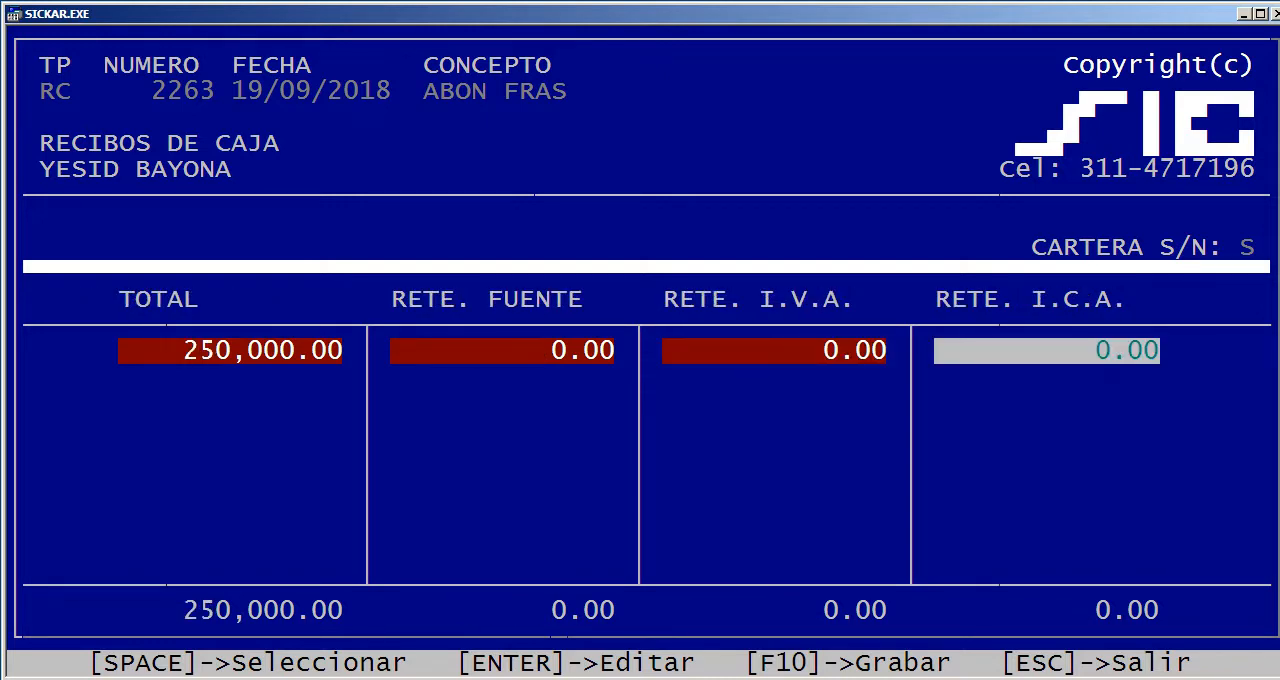
key("Left")
key("Left")
key("Left")
key("Left")
key("Left")
key("Left")
key("Left")
key("Left")
key("Left")
key("Left")
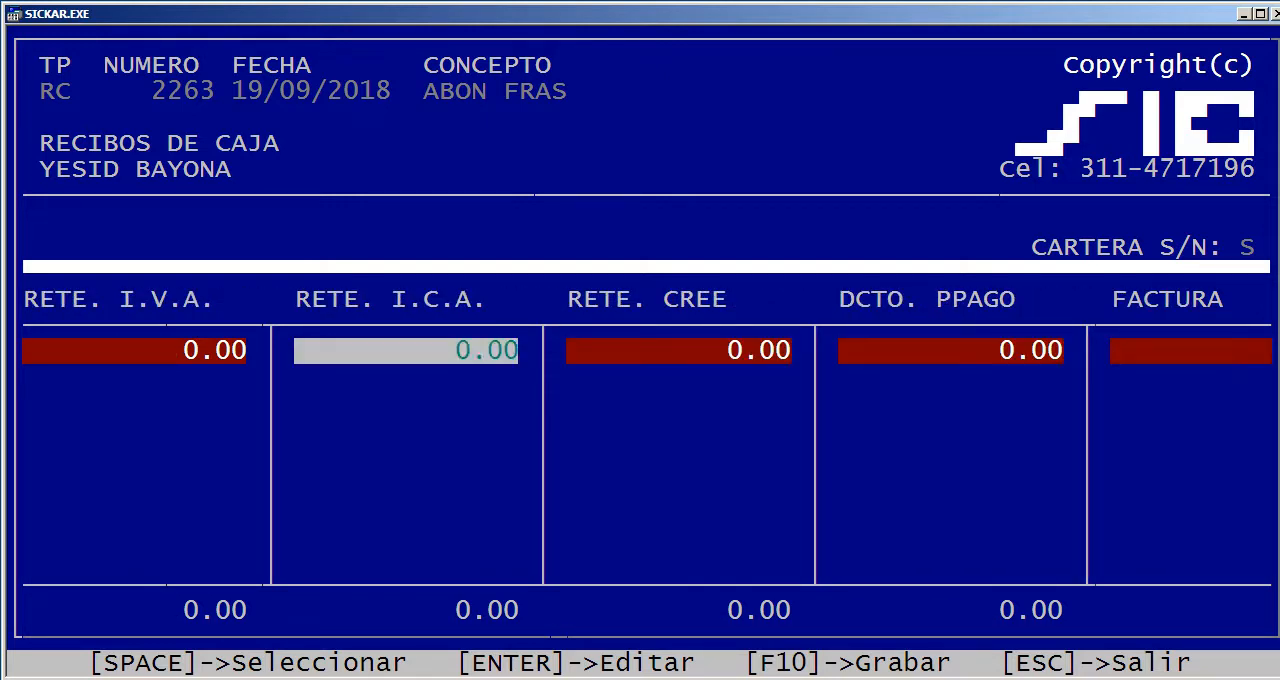
key("Right")
key("Right")
key("Right")
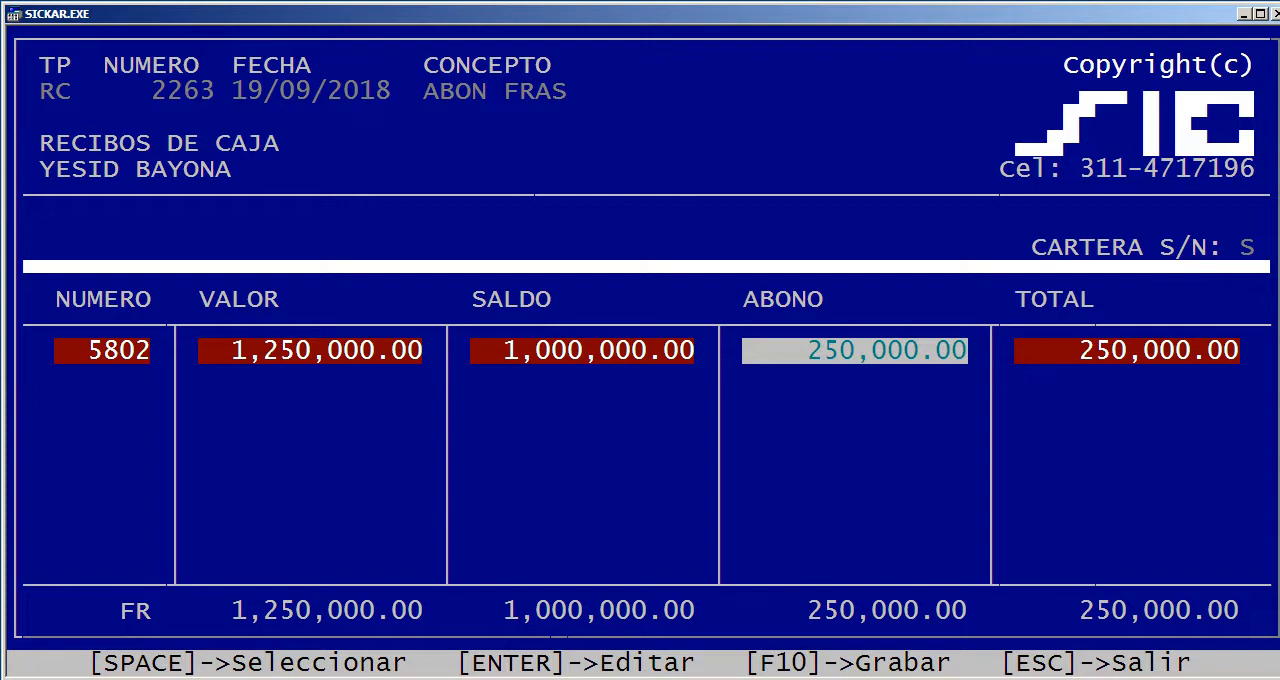
key("Right")
key("Right")
key("Right")
key("Right")
key("Right")
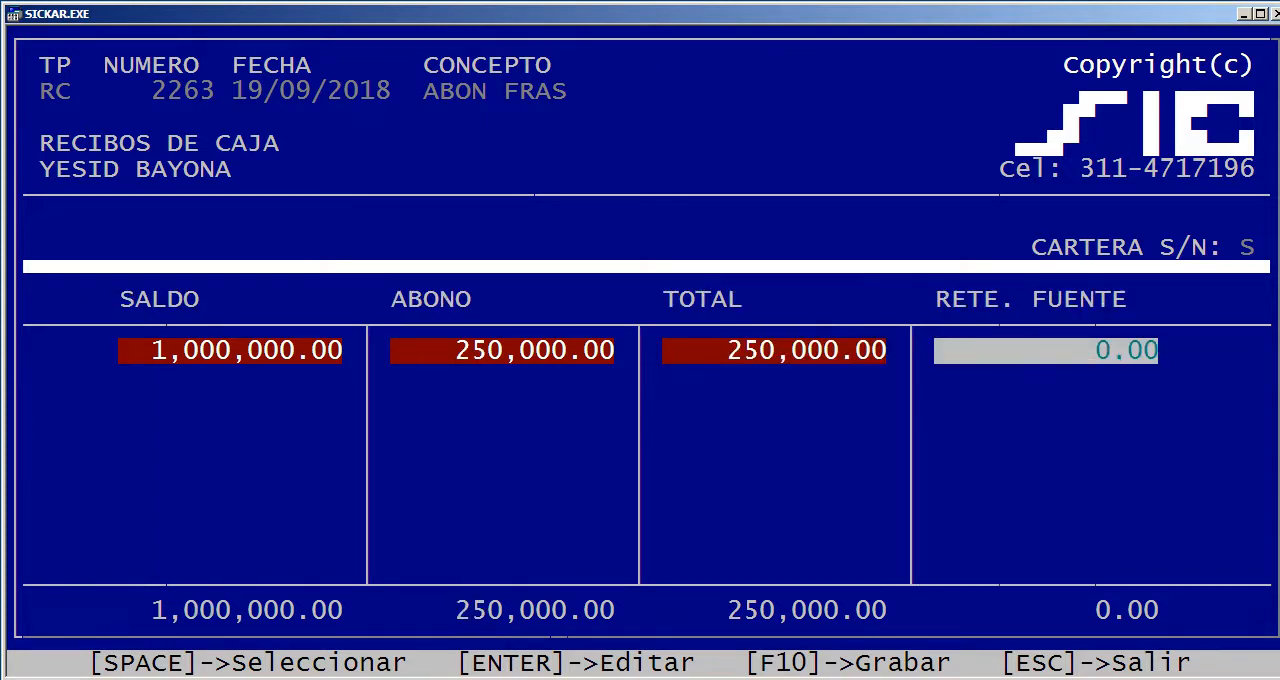
key("Left")
key("Left")
key("Left")
key("Left")
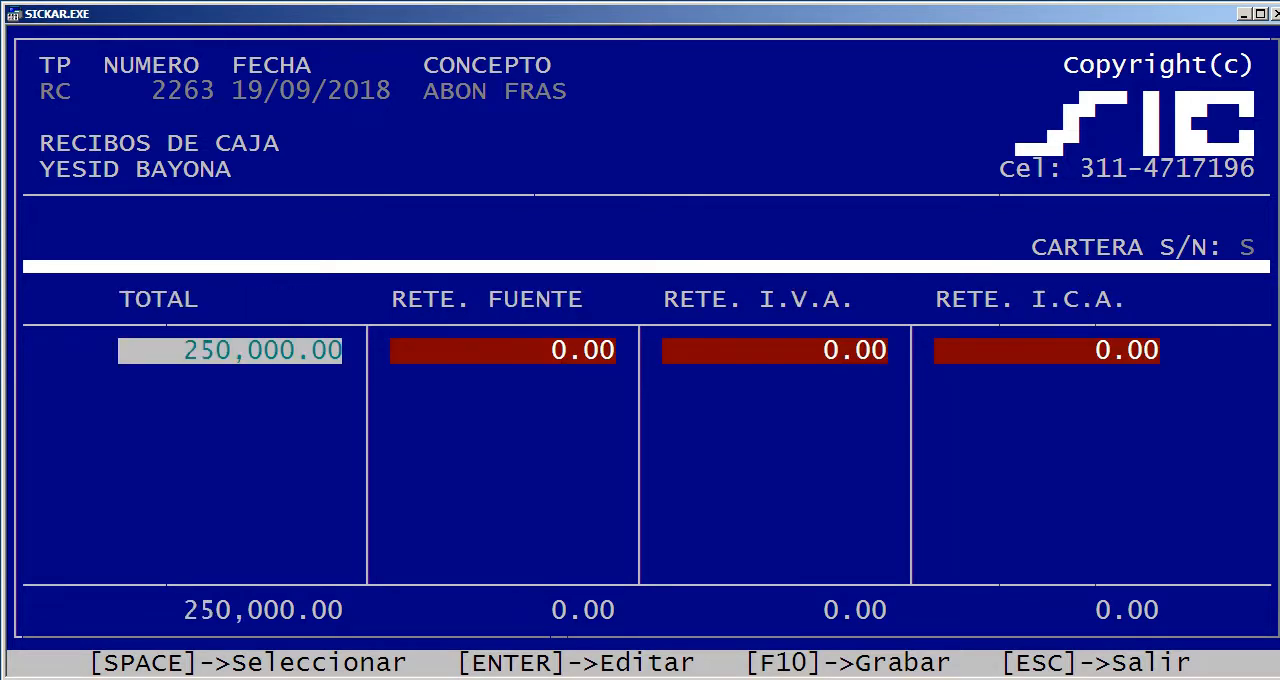
key("Left")
key("Left")
key("Left")
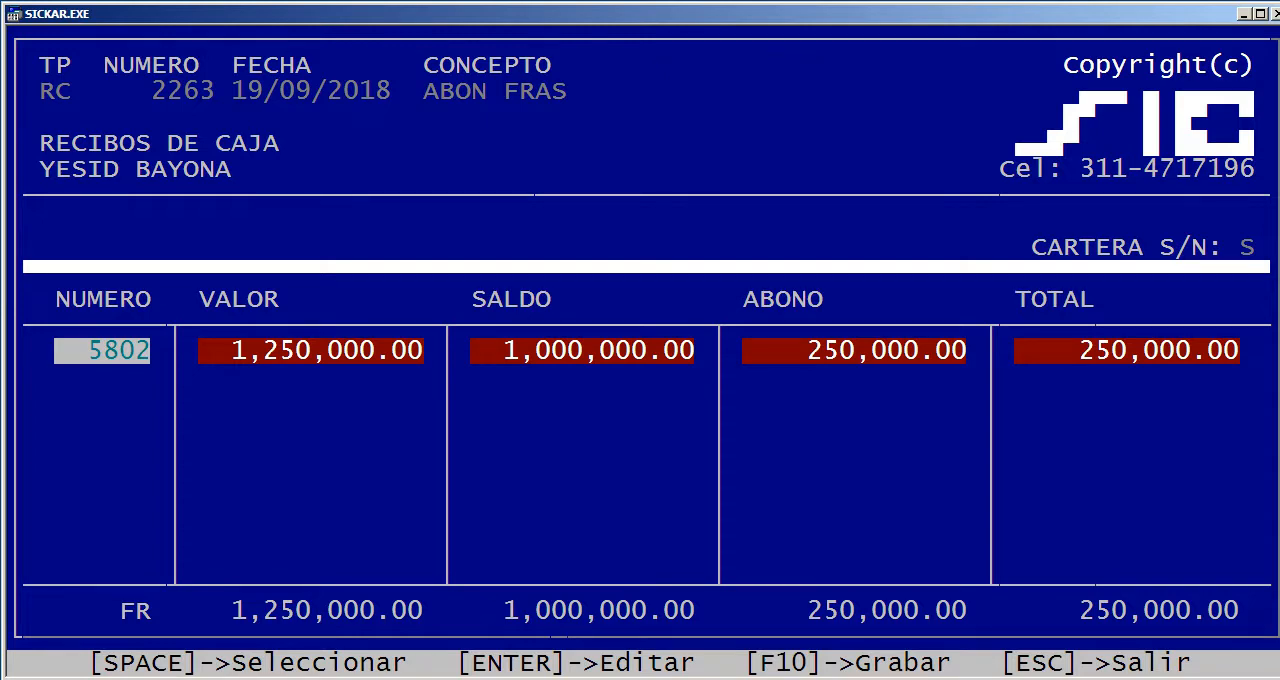
Save the cash receipt without printing the document
key("F10")
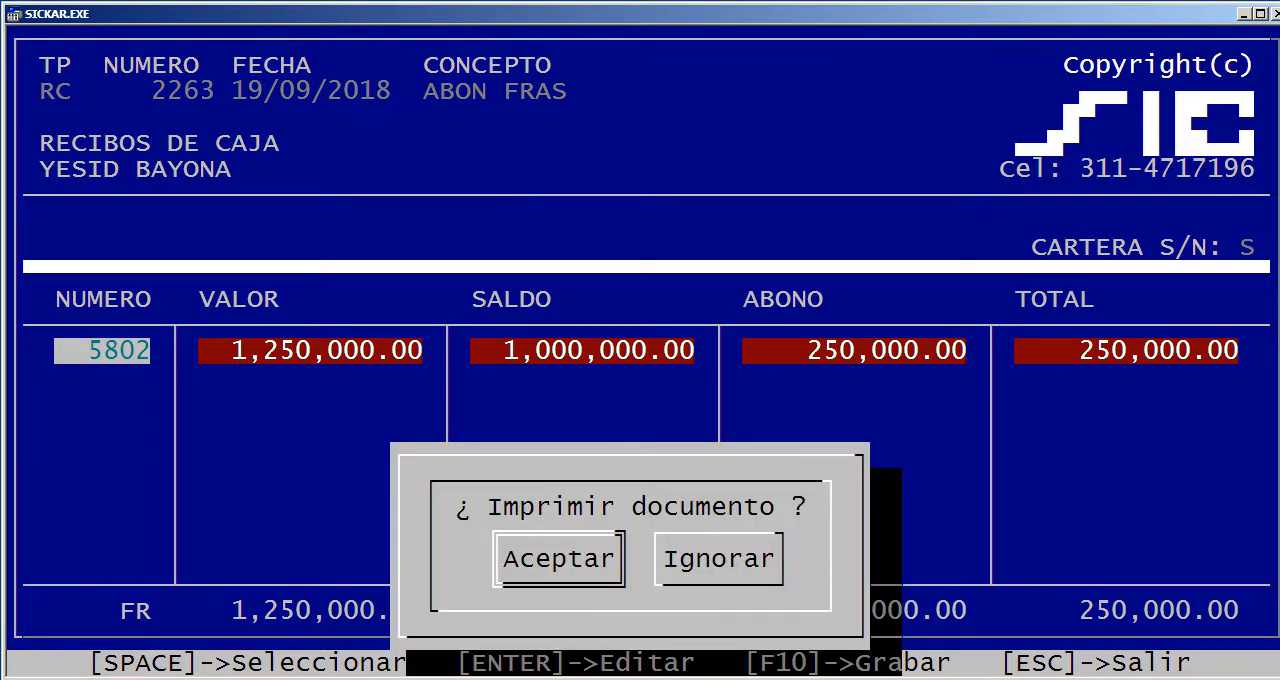
key("Right")
key("Return")
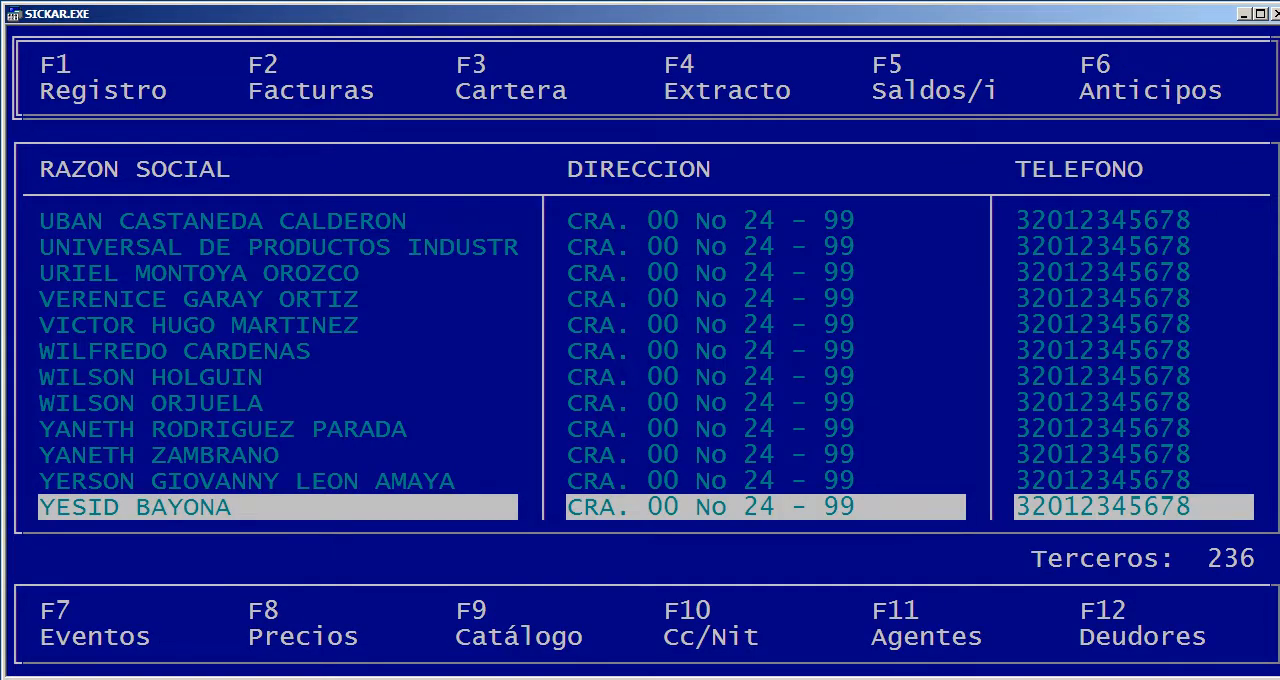
Check the third party's receivables, then display its client account statement for 01/09/2018 to 30/09/2018 on screen
key("Return")
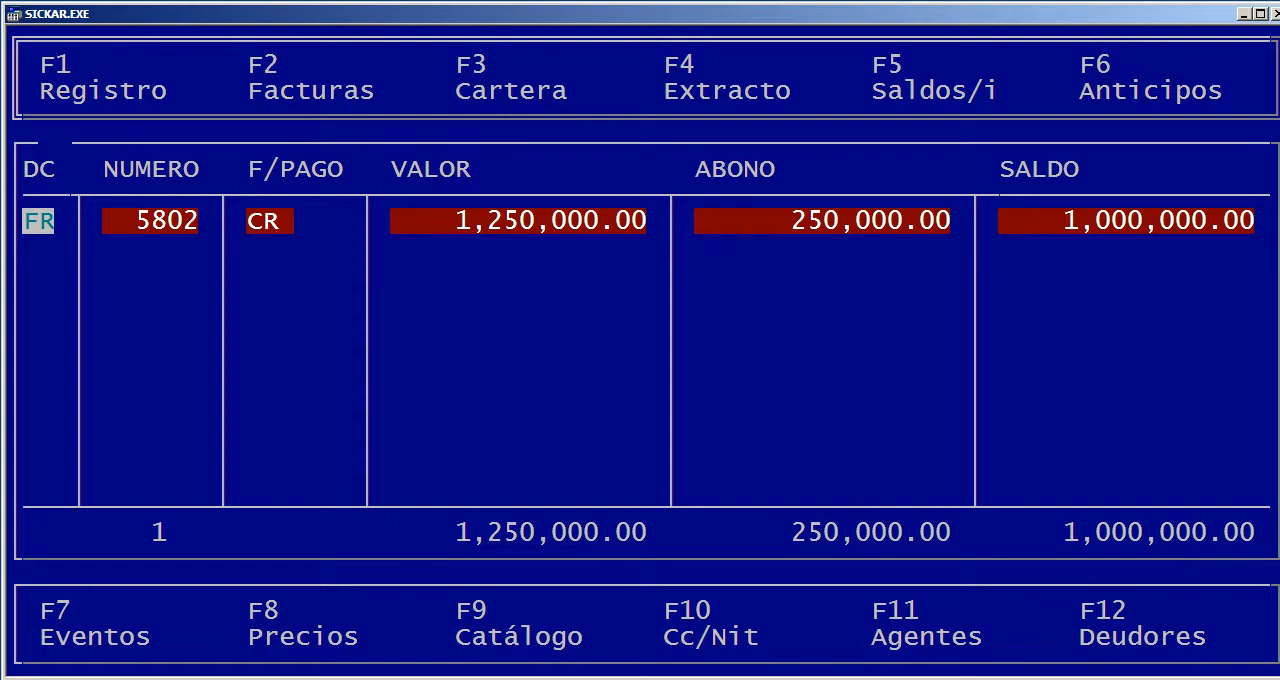
key("Escape")
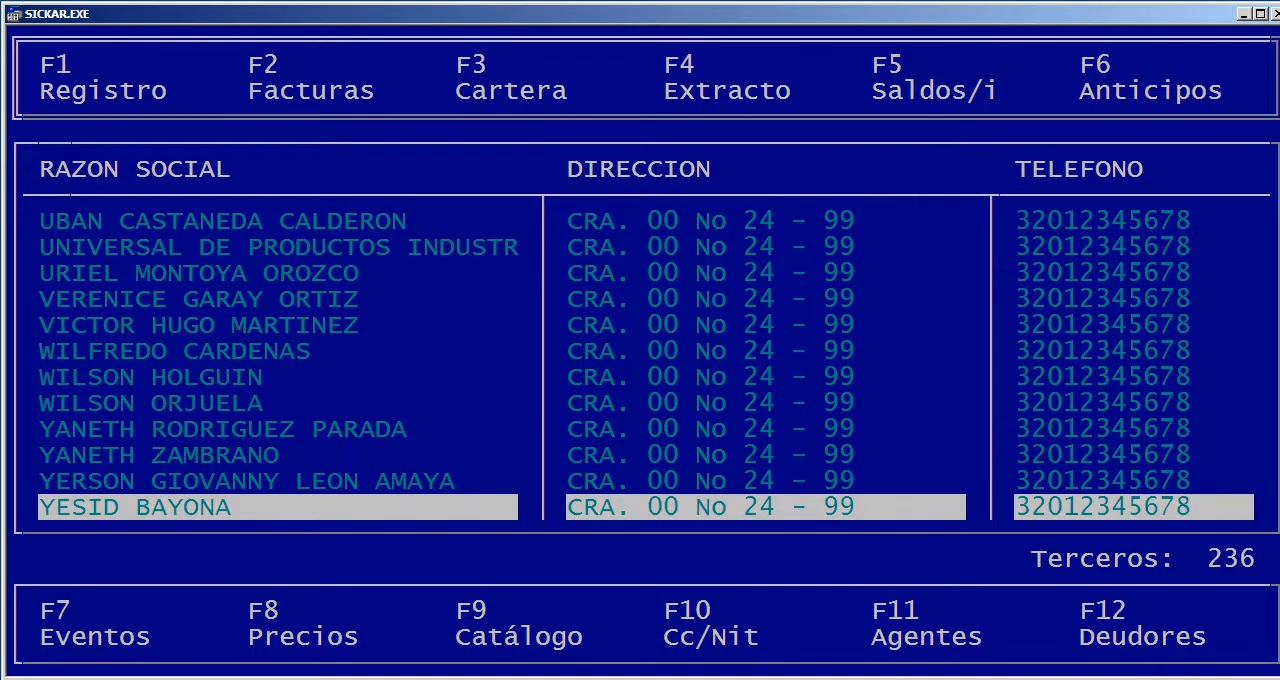
key("F4")
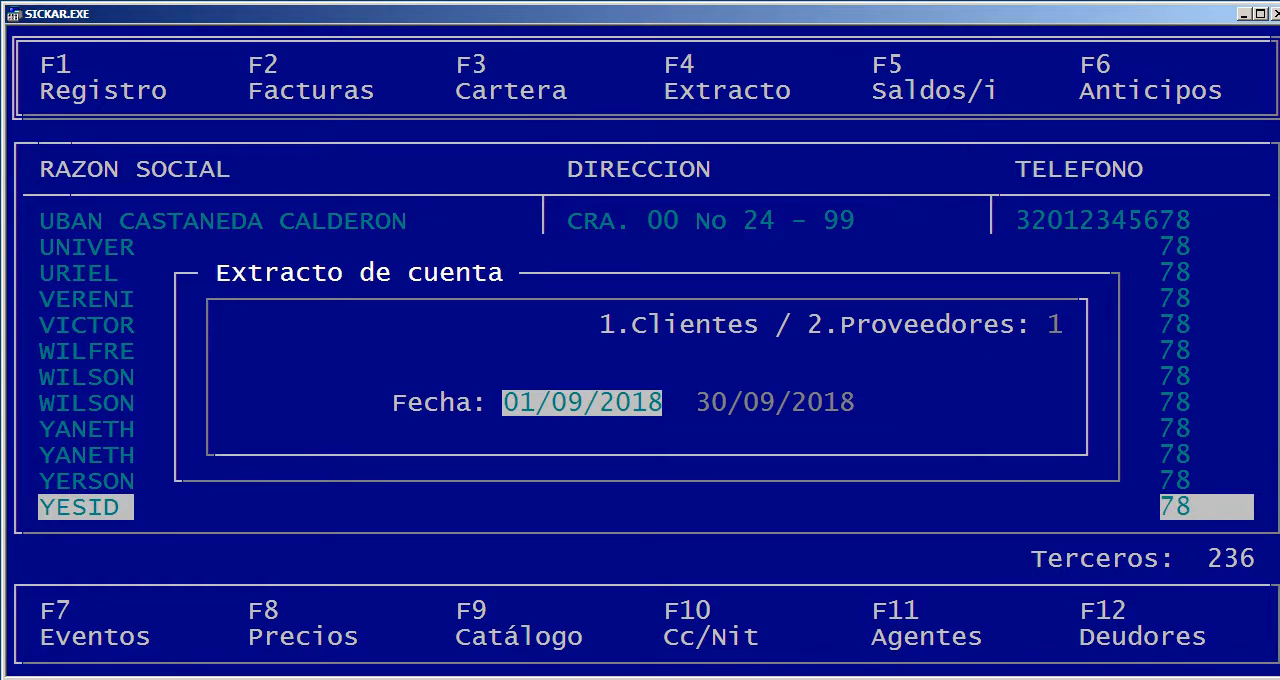
key("Return")
key("Return")
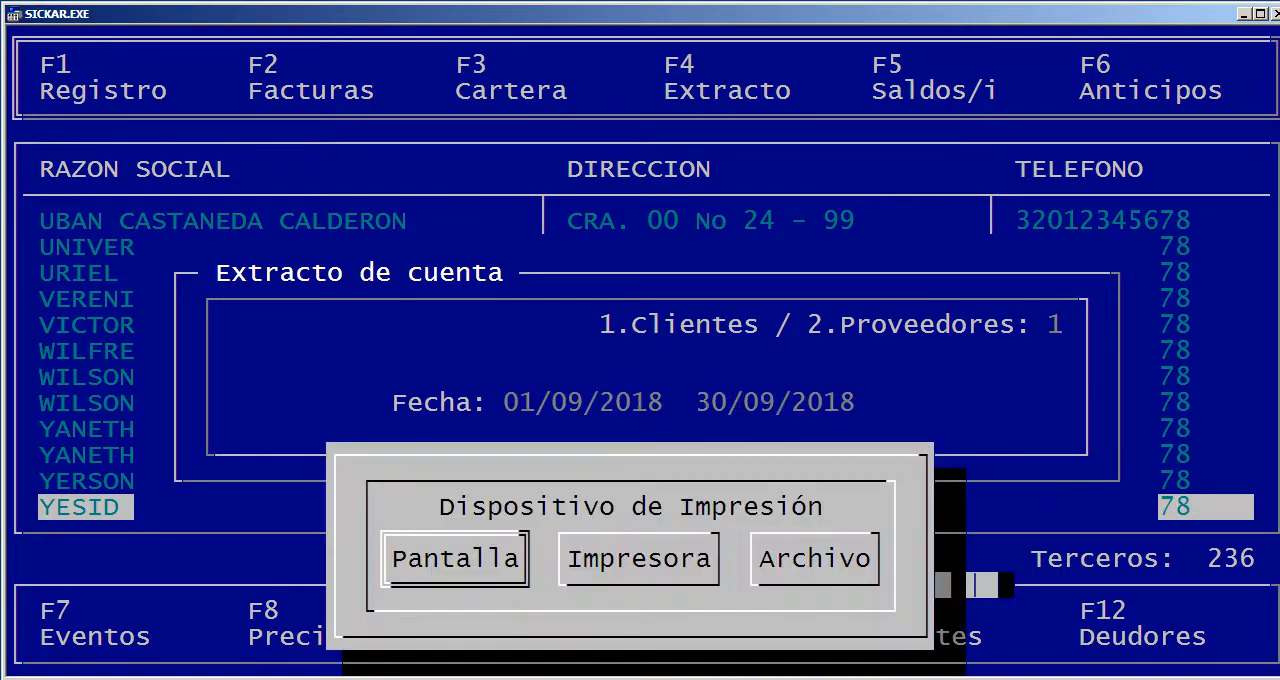
key("Return")
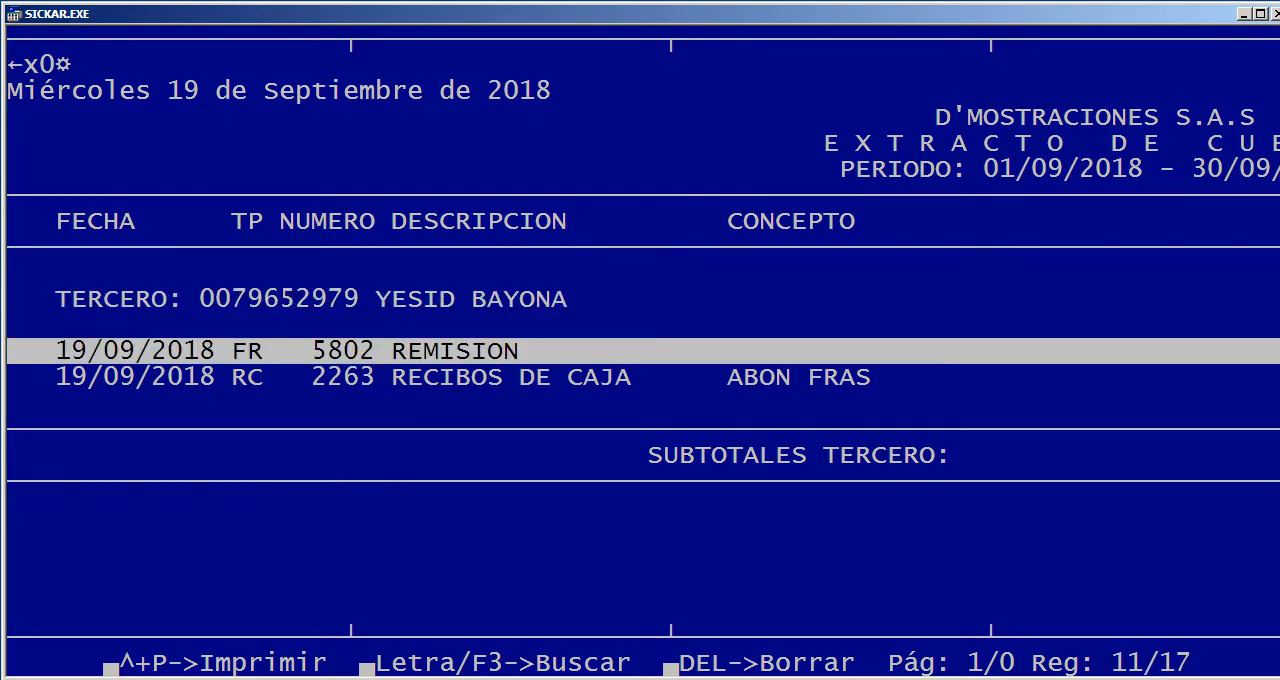
Examine the debits, credits and new balance of the remission and cash receipt lines in the account statement
key("Right")
key("Right")
key("Right")
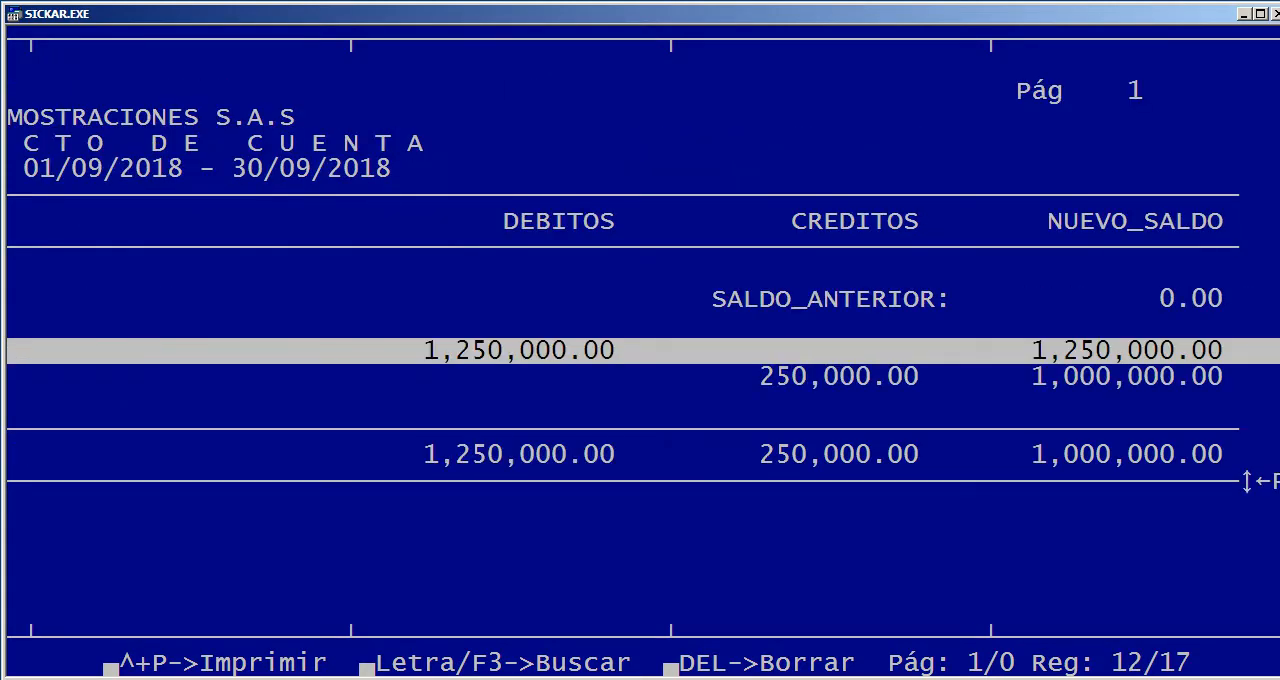
key("Down")
key("Left")
key("Left")
key("Left")
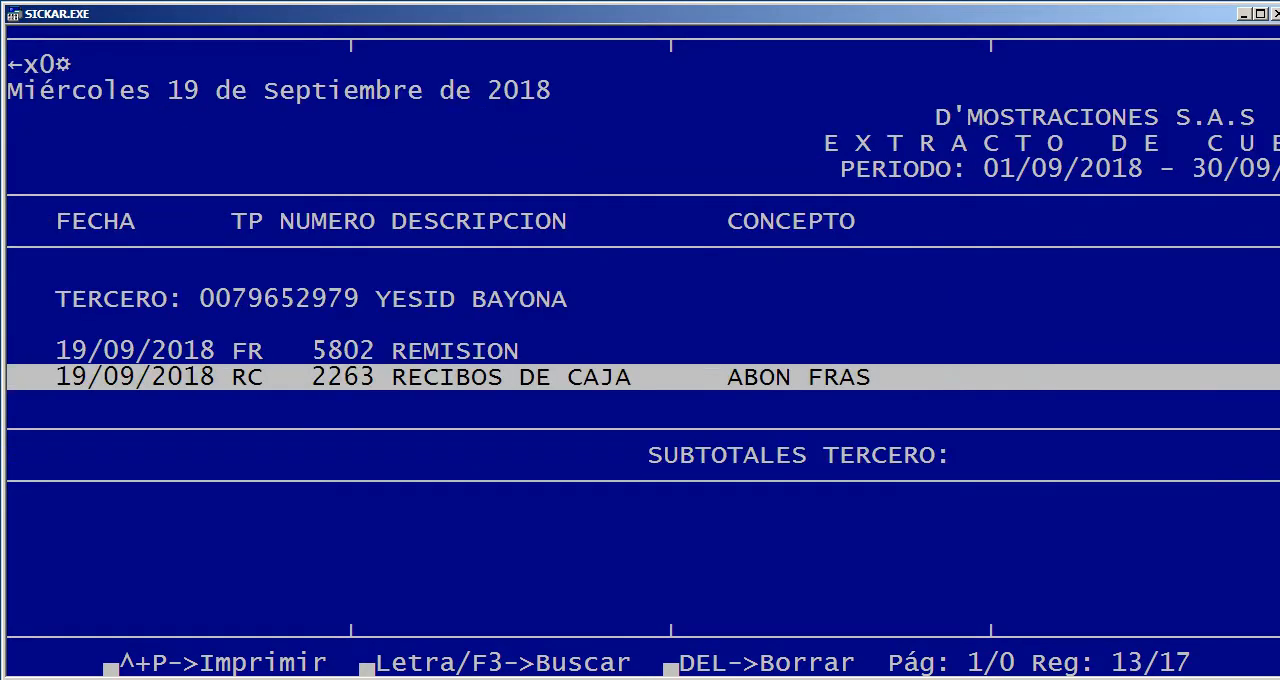
key("Right")
key("Right")
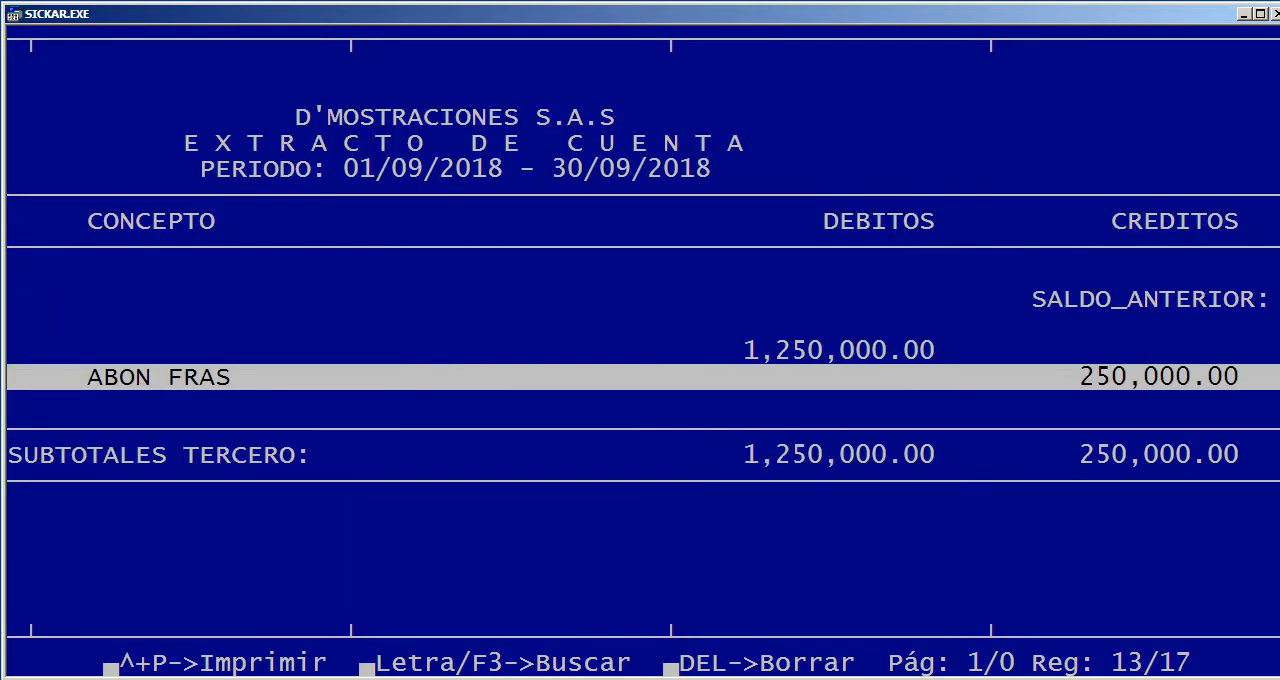
key("Right")
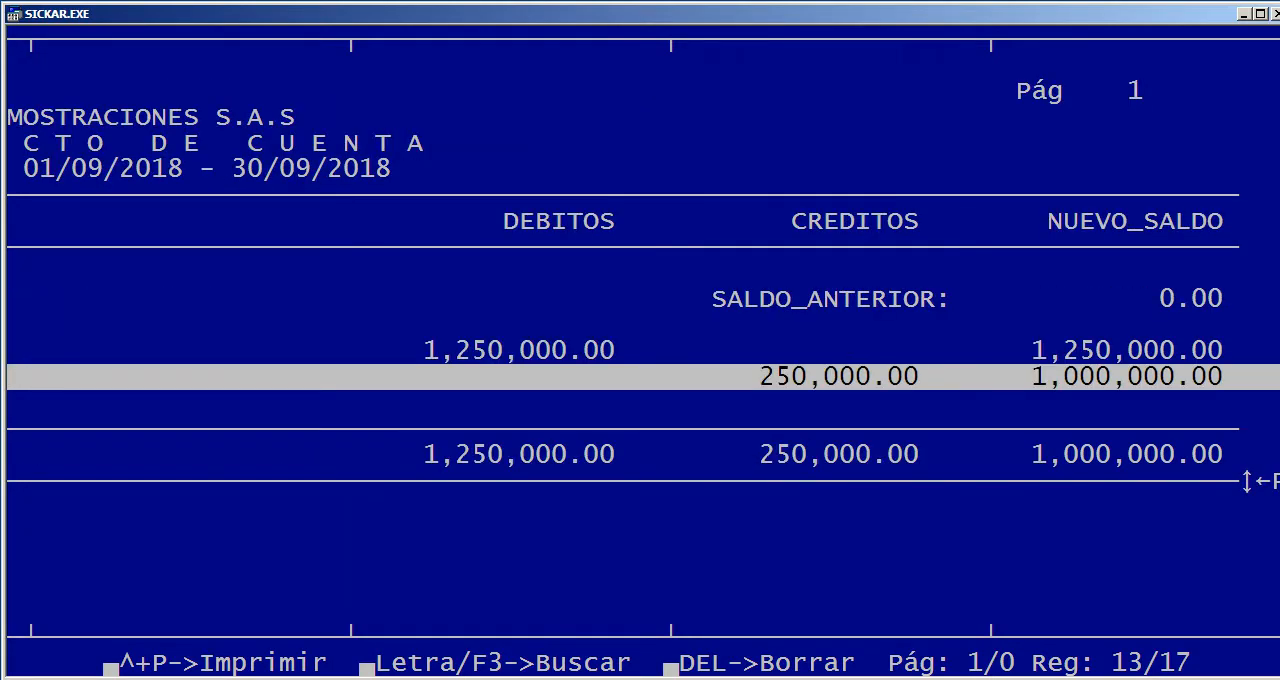
Check the third party's subtotals in the account statement, then close the report and return to the Terceros options
key("Down")
key("Down")
key("Down")
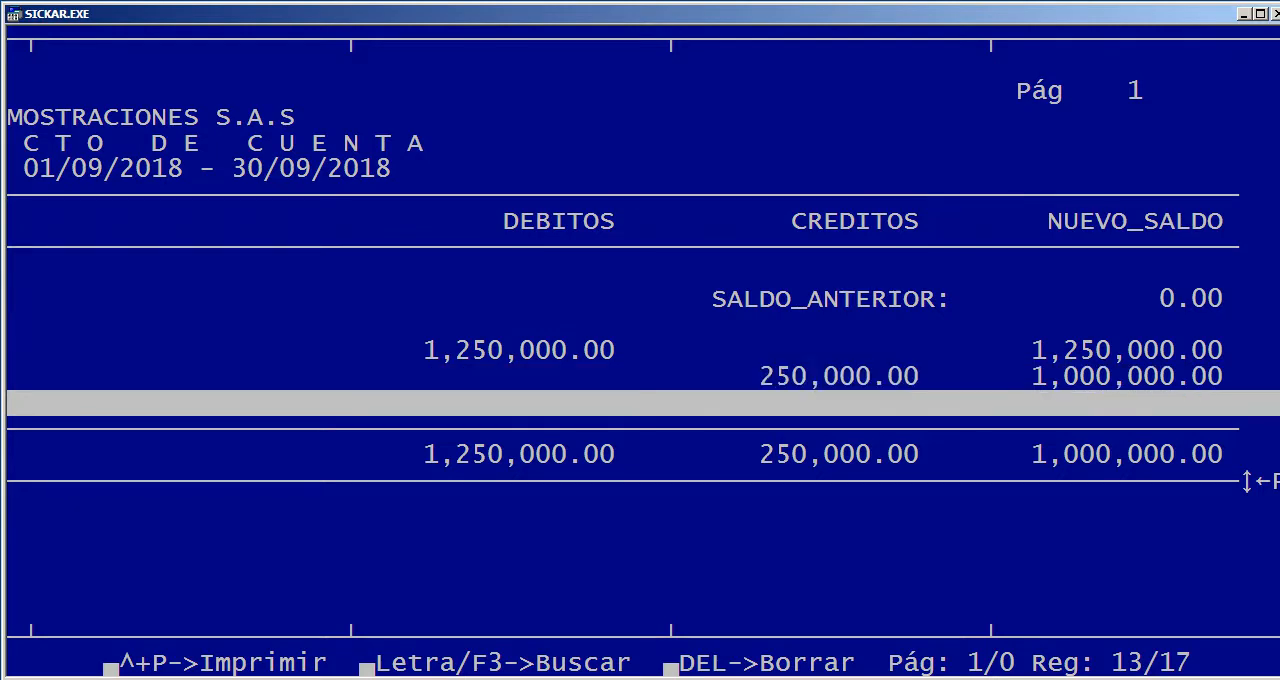
key("Up")
key("Up")
key("Up")
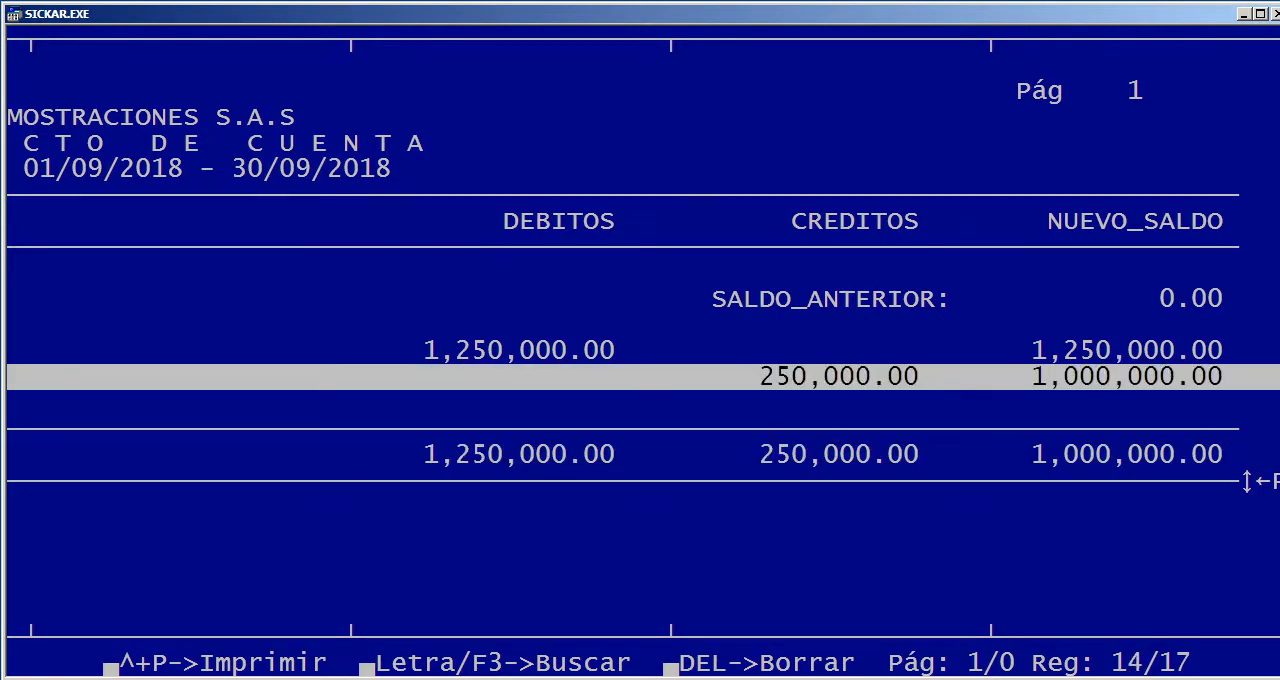
key("Down")
key("Down")
key("Left")
key("Left")
key("Left")
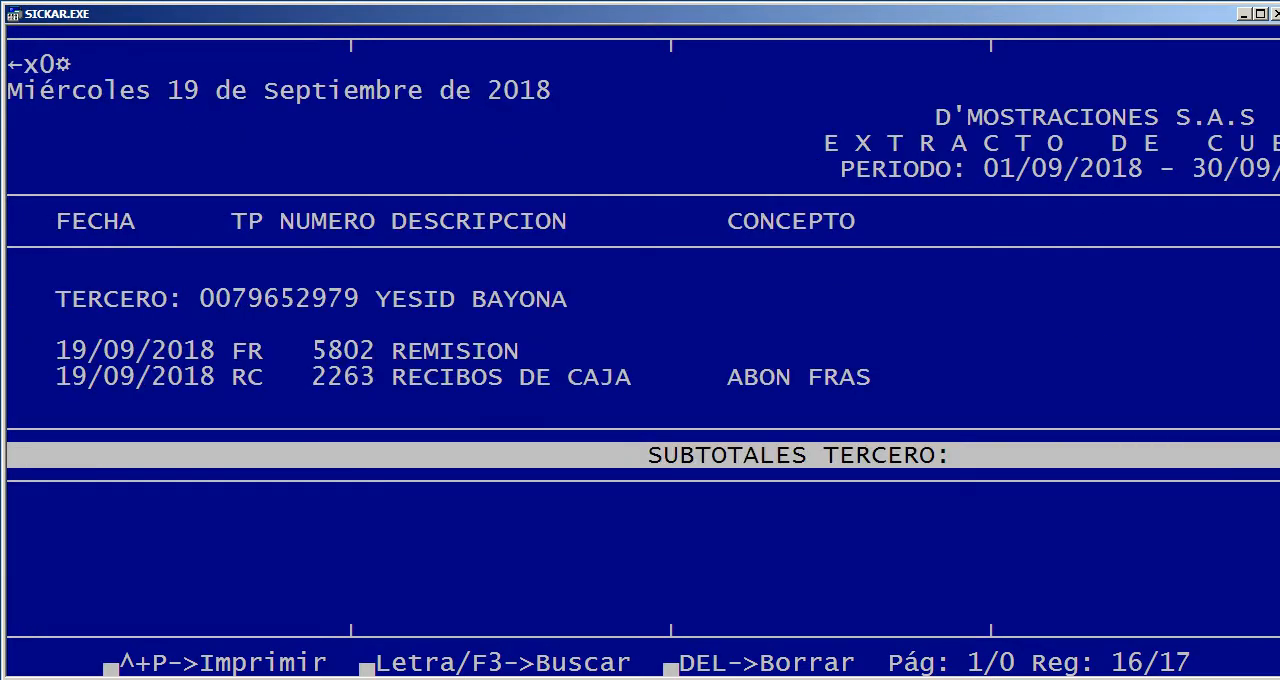
key("Escape")
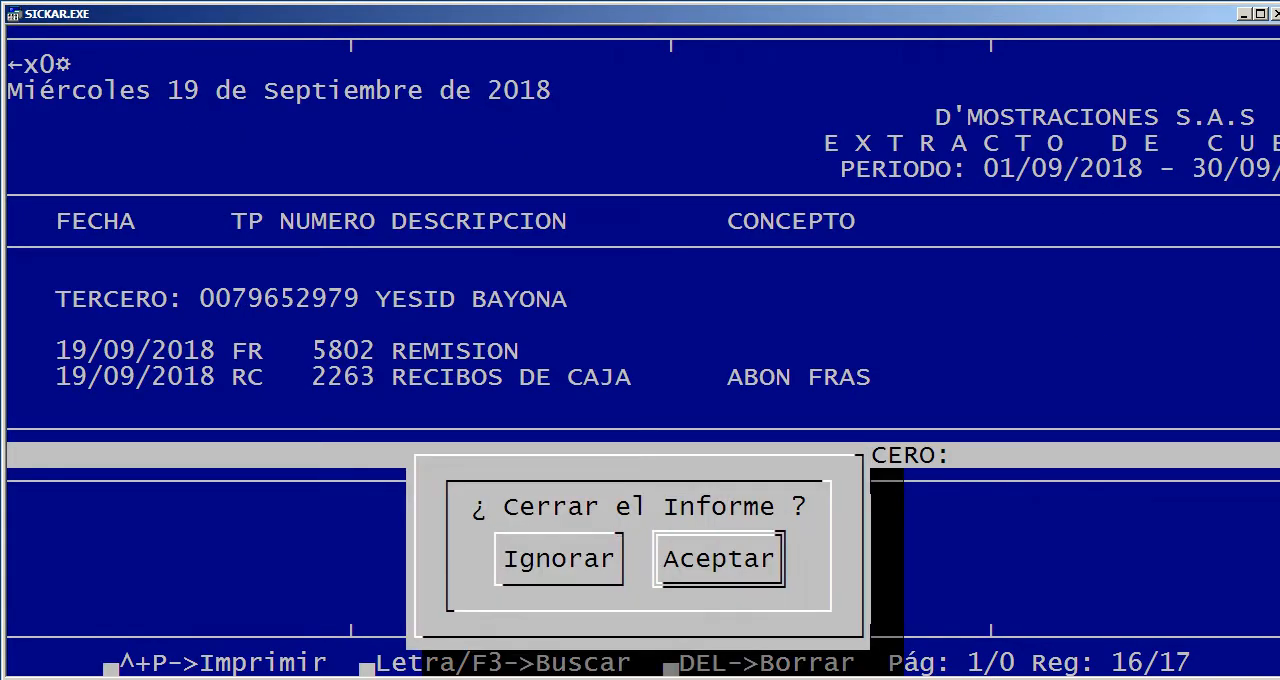
key("Return")
key("Escape")
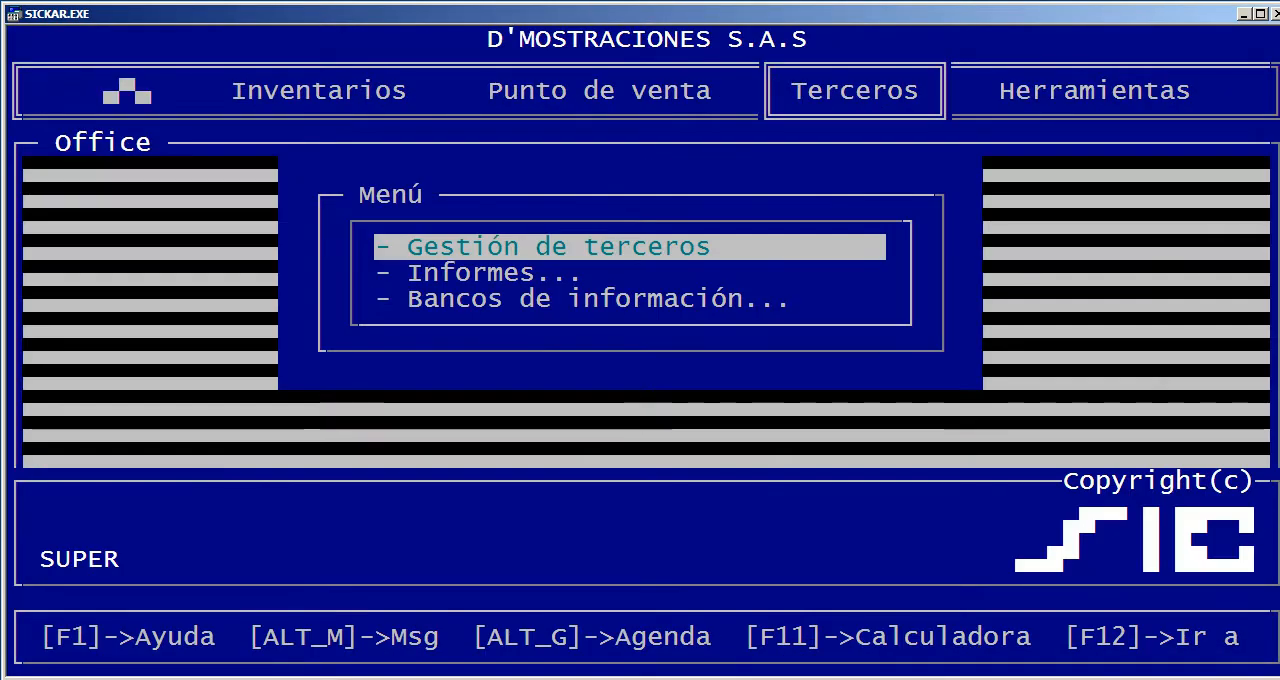
Open the Cuentas x cobrar / pagar report for clients (1), keeping the cutoff date 19/09/2018
key("Down")
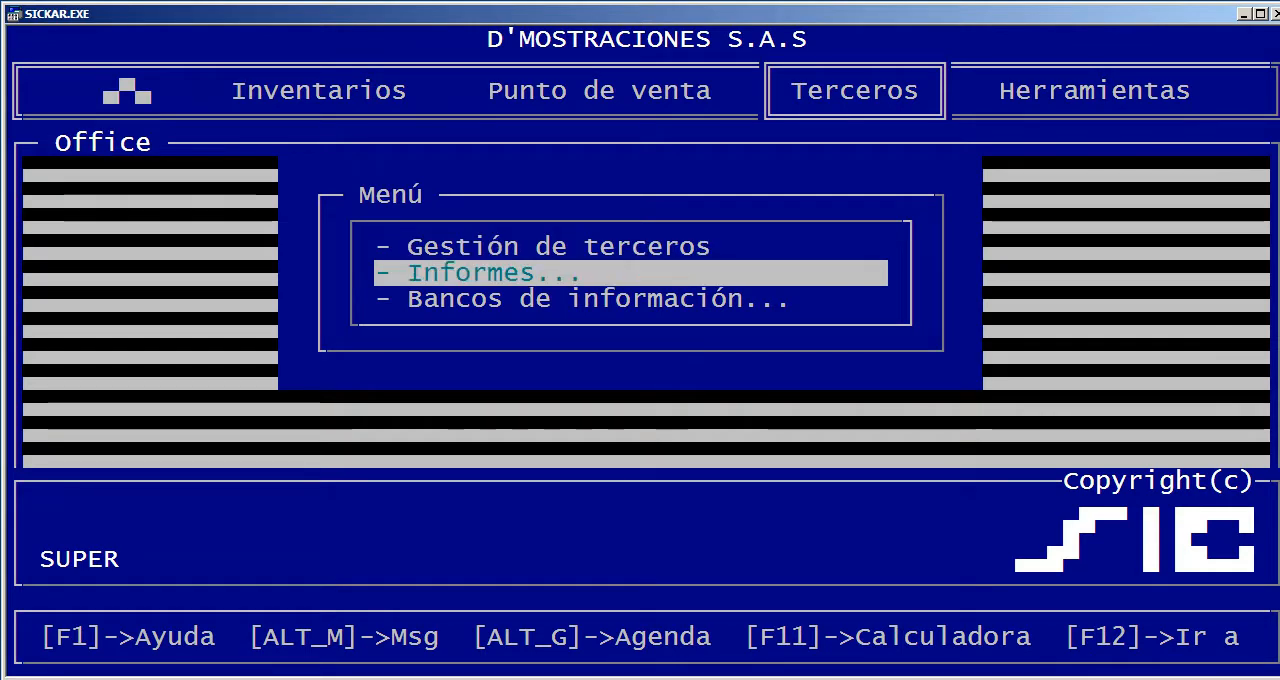
key("Return")
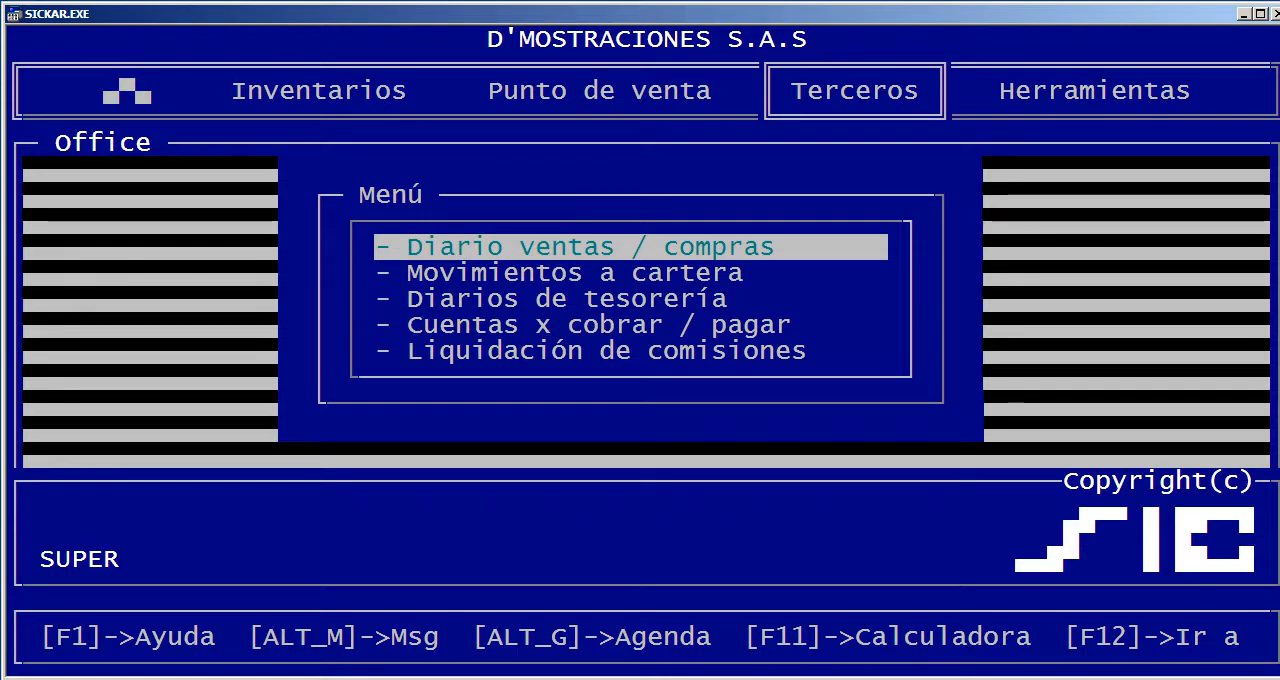
key("Down")
key("Down")
key("Down")
key("Return")
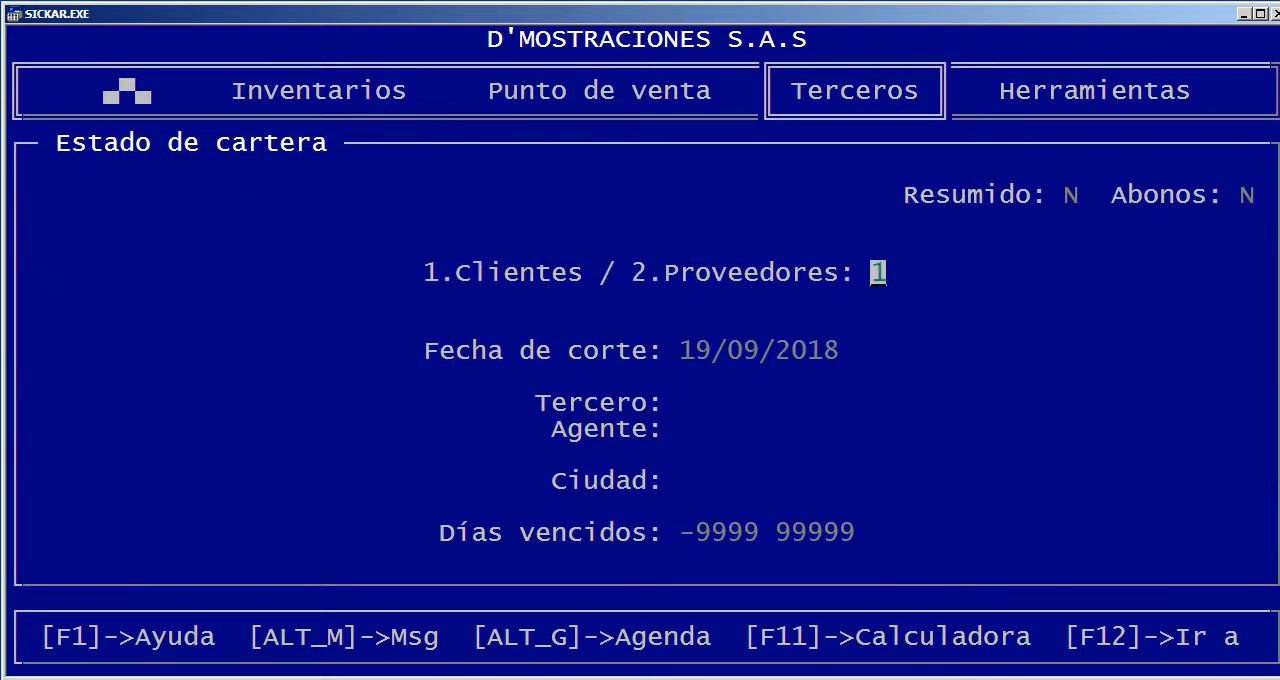
key("Return")
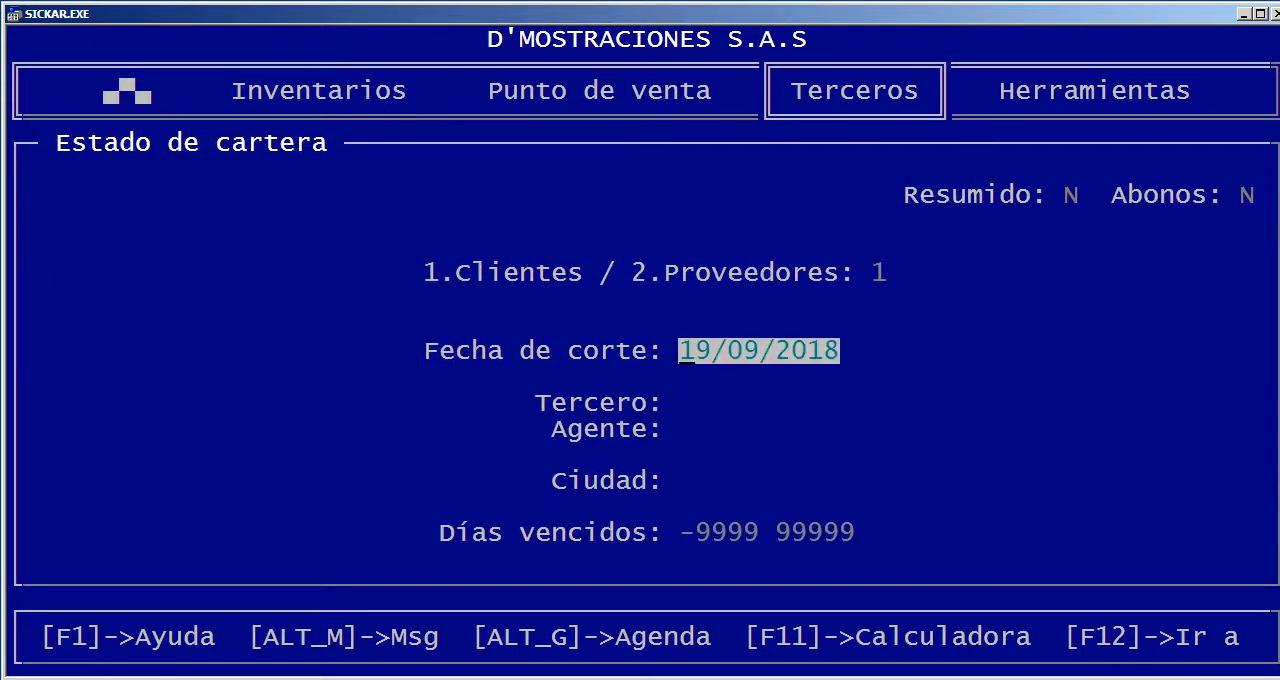
key("Return")
key("Return")
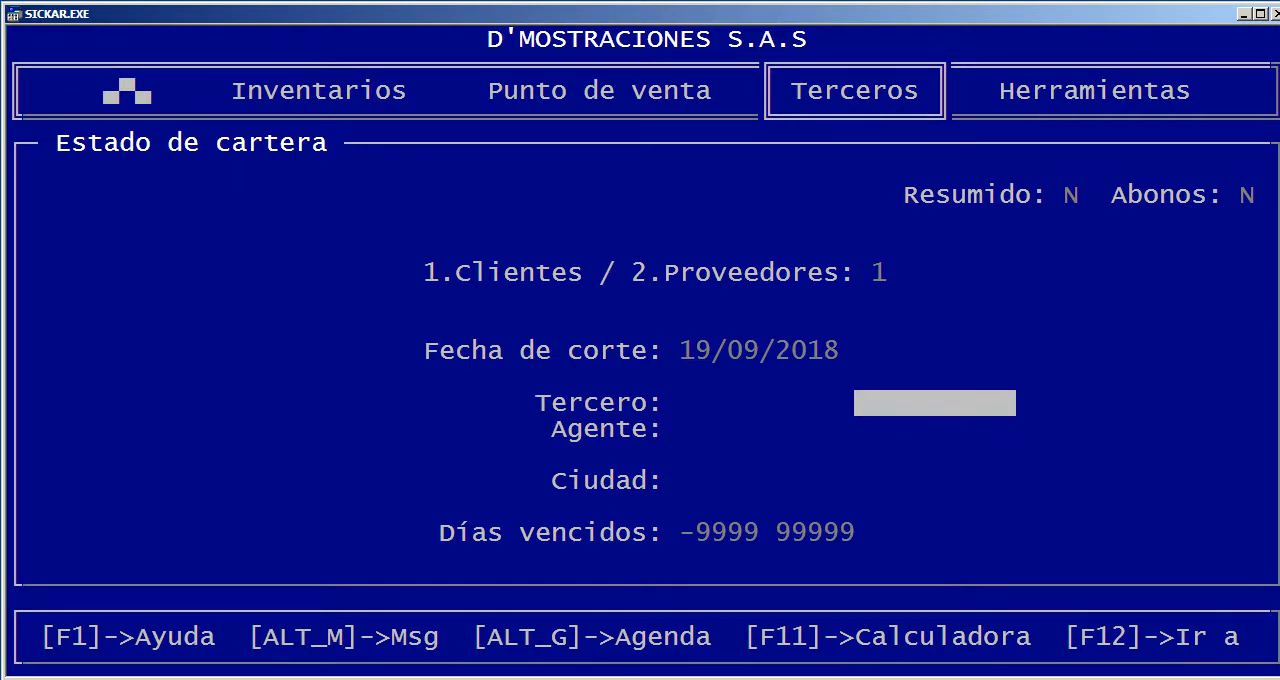
key("Up")
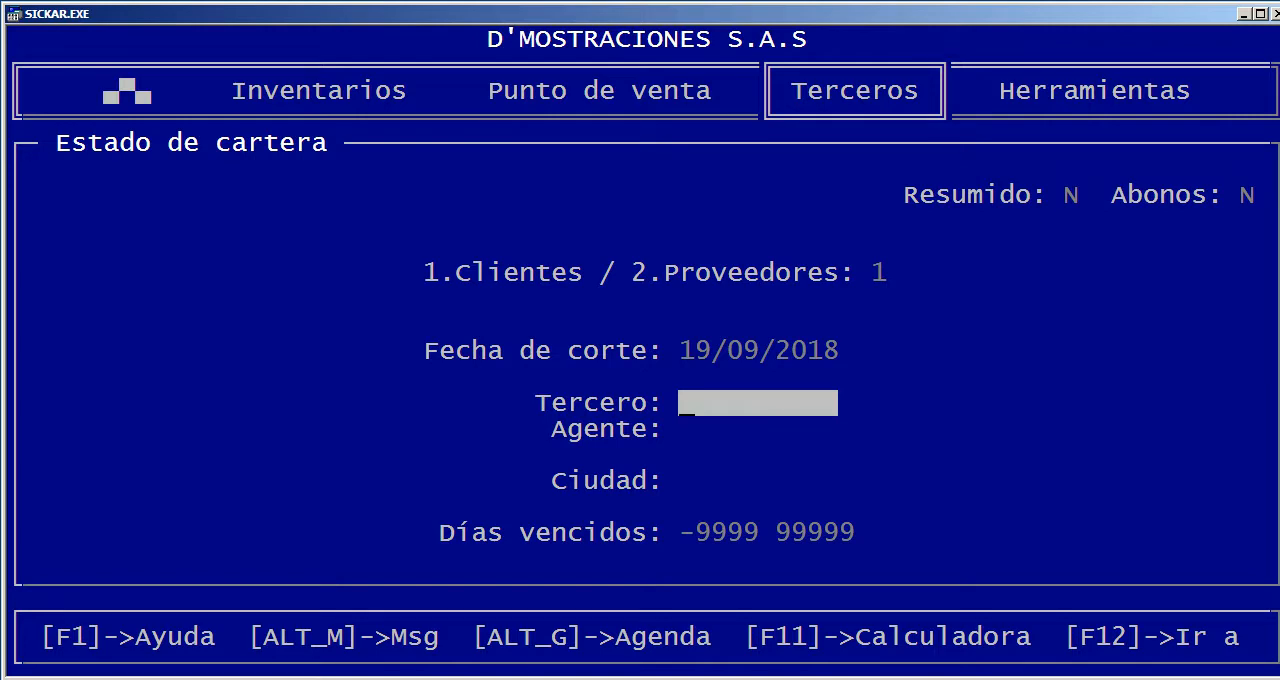
Limit the Estado de cartera report to the last listed third party, keep overdue days -9999 to 99999, and display it on screen
key("Return")
key("End")
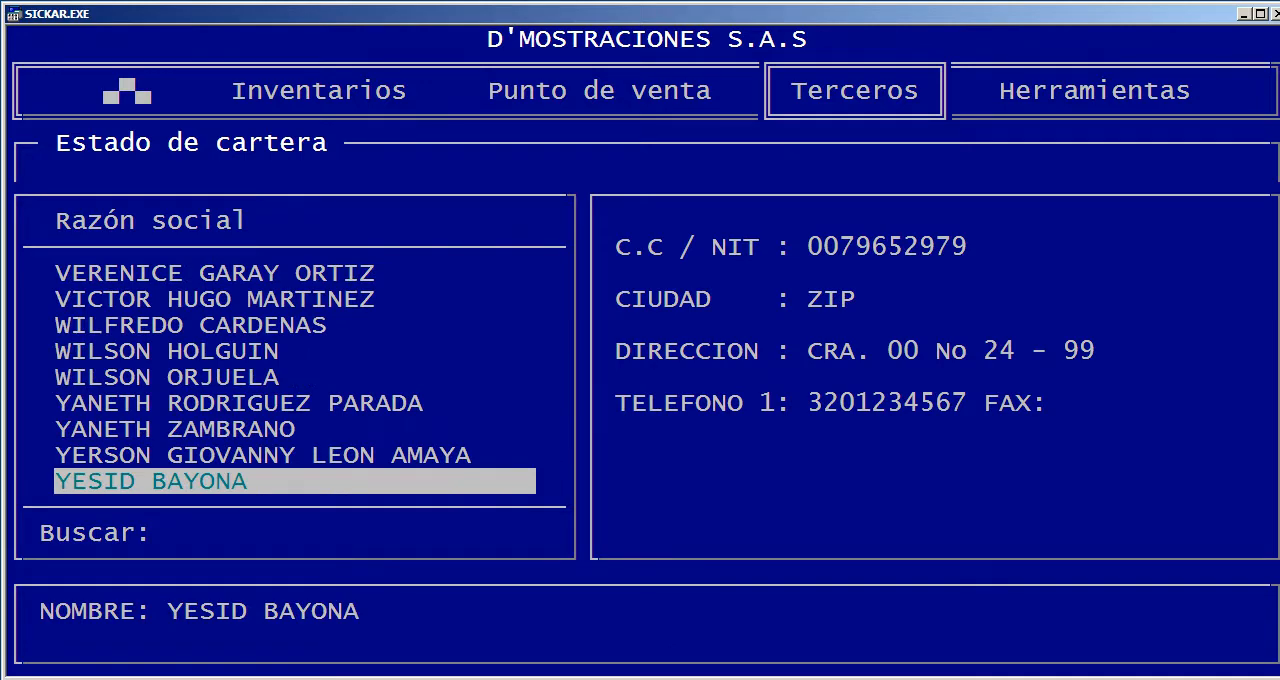
key("Return")
key("Return")
key("Return")
key("Return")
key("Return")
key("Return")
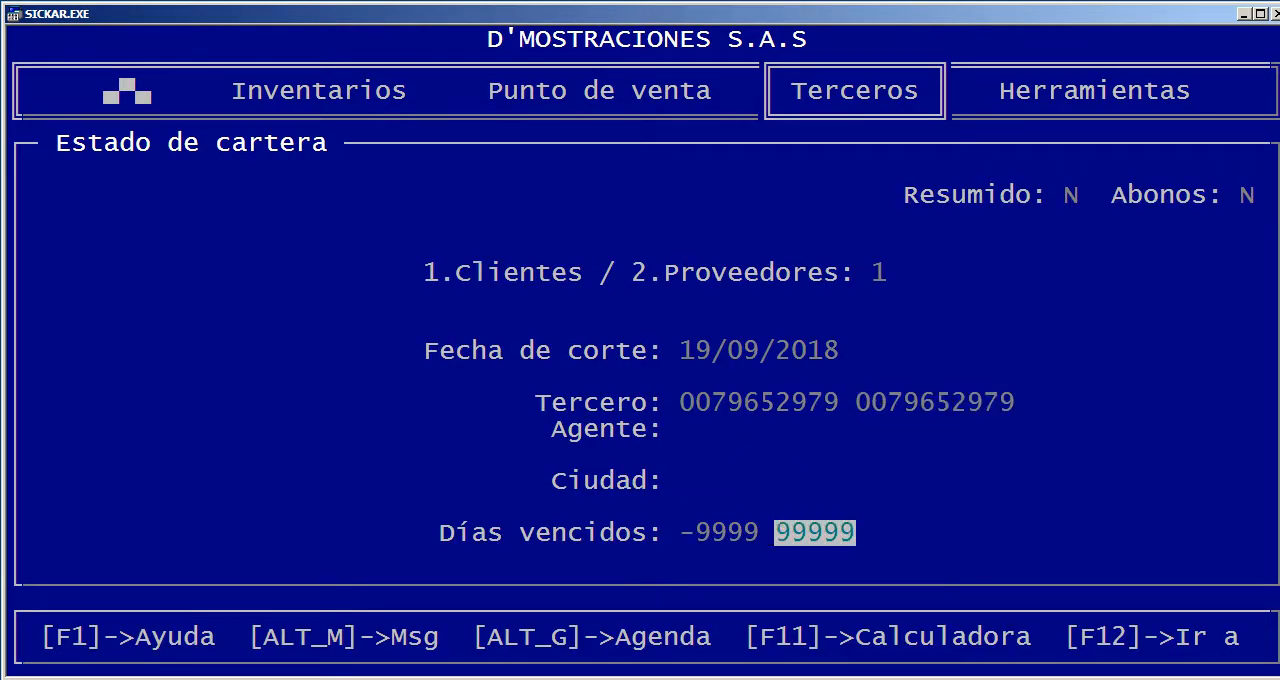
key("Return")
key("Return")
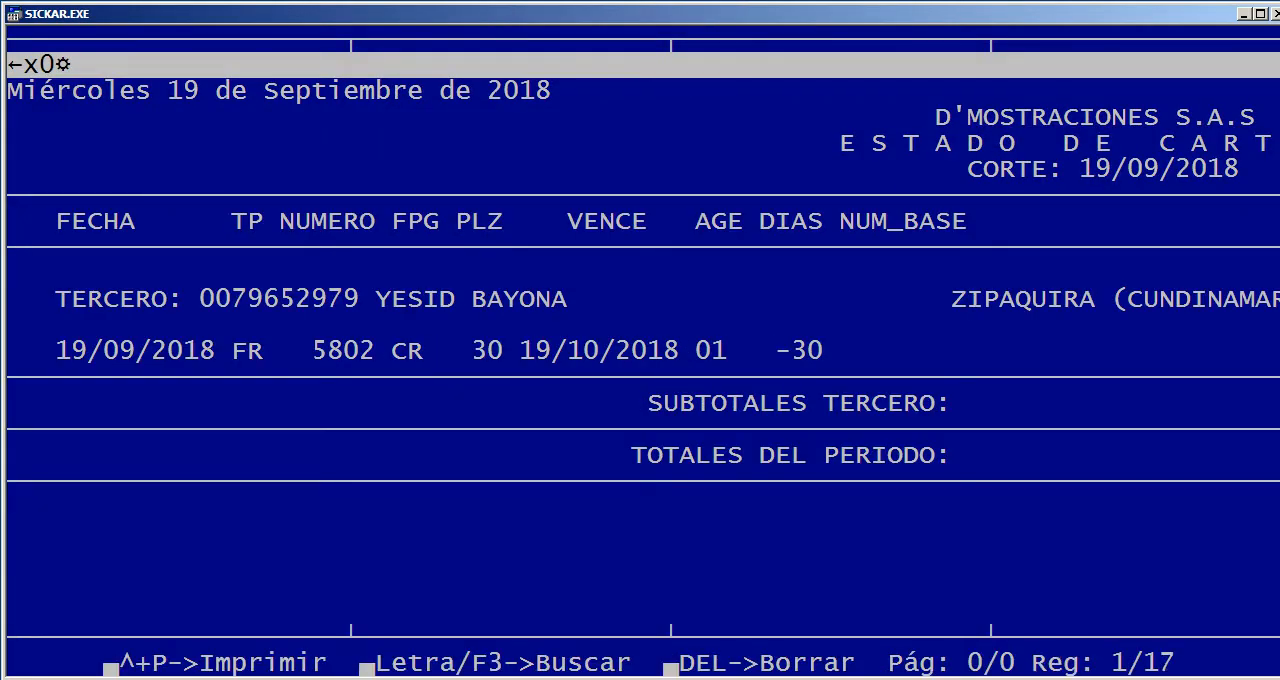
Examine the document 5802 line in the Estado de cartera report
key("Down")
key("Down")
key("Down")
key("Down")
key("Down")
key("Down")
key("Down")
key("Down")
key("Down")
key("Down")
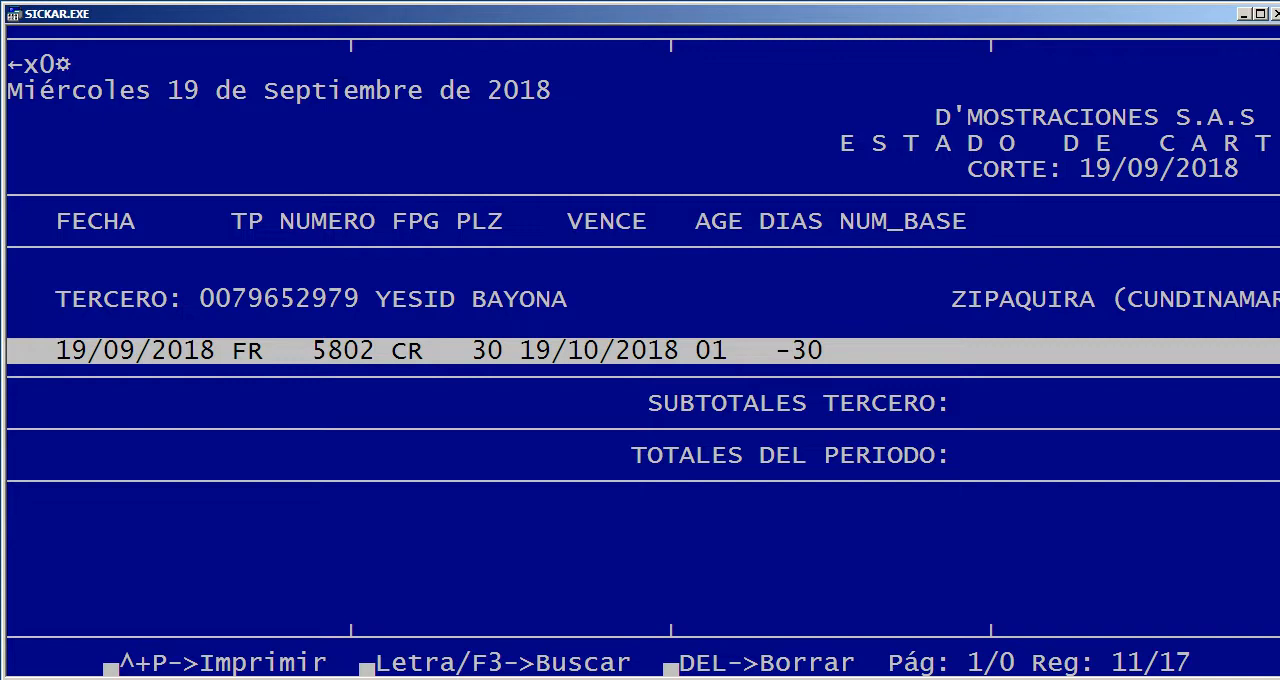
Review the debits, credits and new balance of document 5802 in the Estado de cartera report, then close the report
left_click(702, 351)
left_click(767, 351)
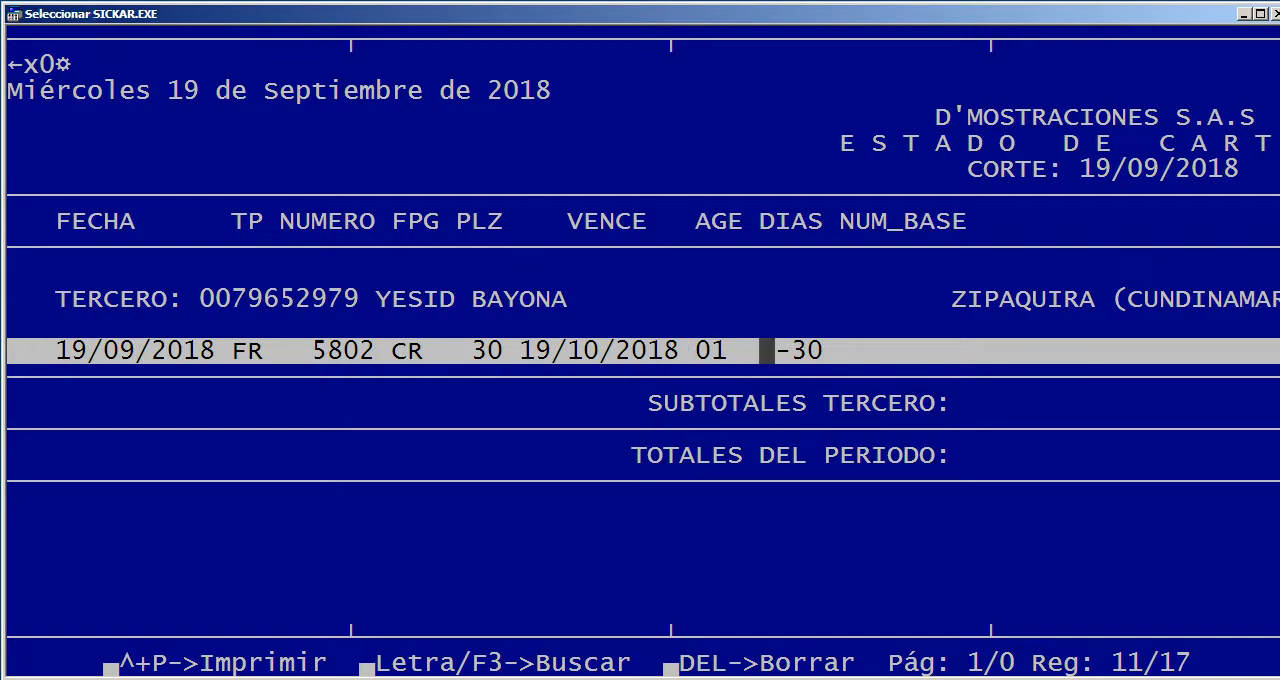
key("Right")
key("Right")
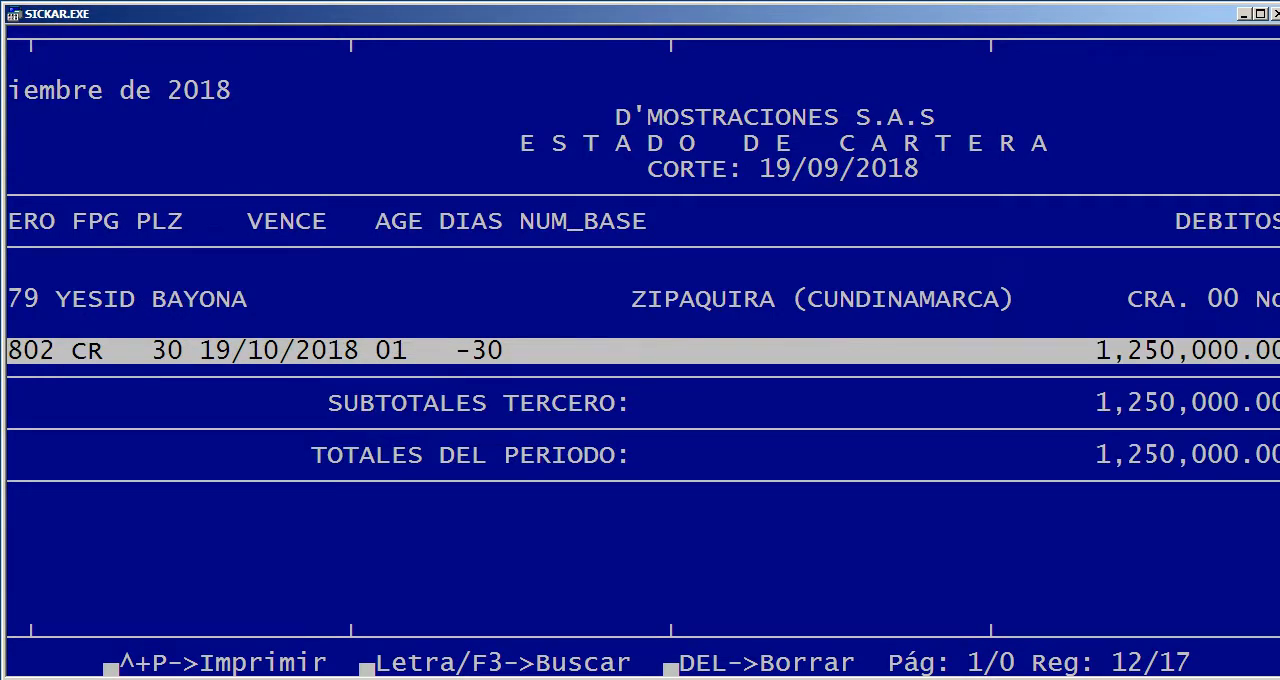
key("Right")
key("Right")
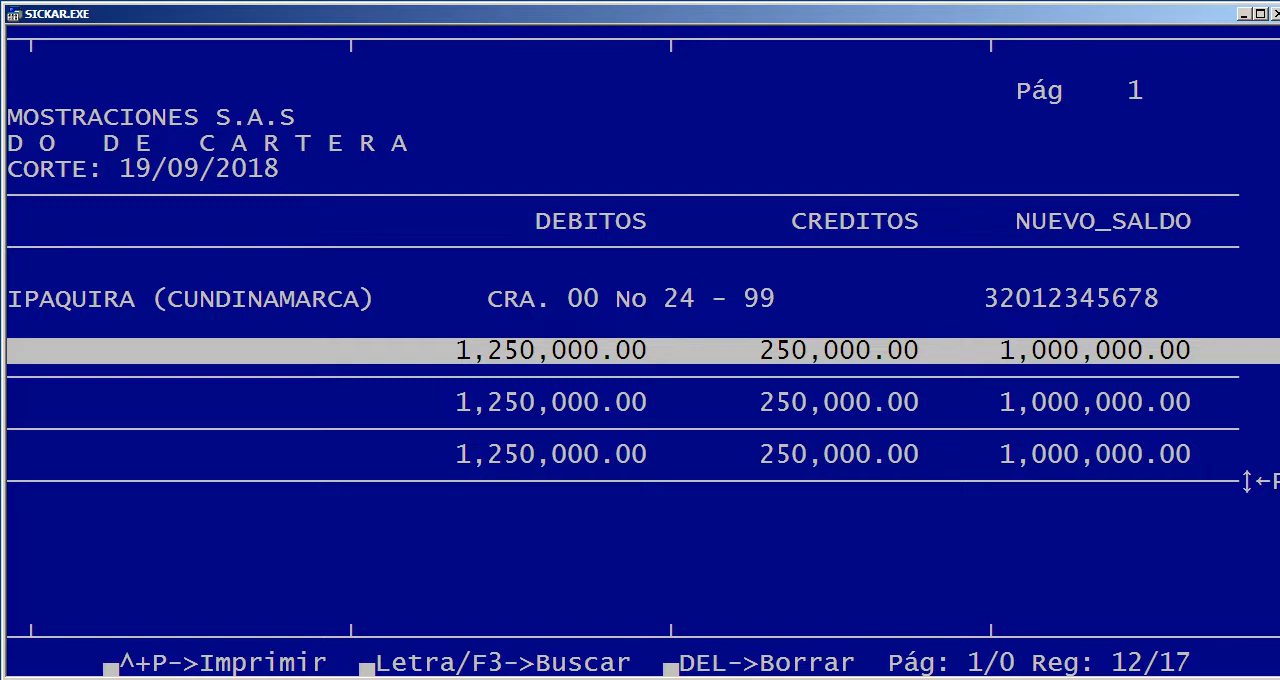
key("Left")
key("Left")
key("Left")
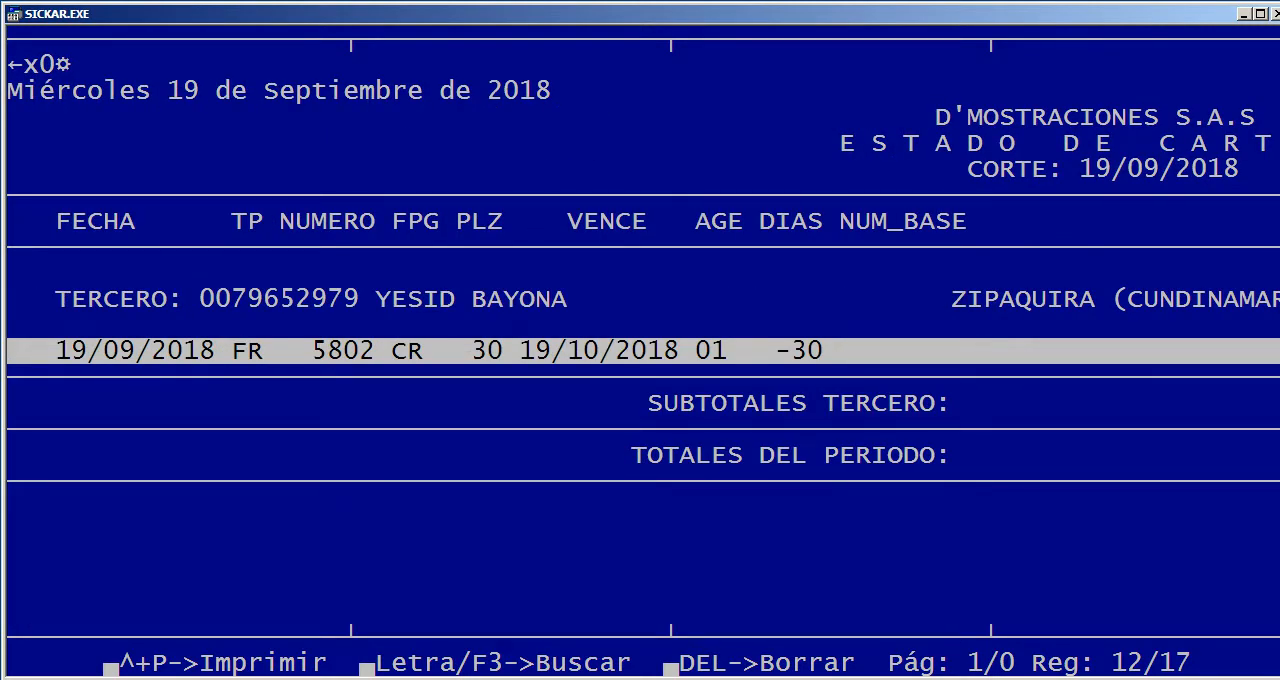
key("Escape")
key("Return")
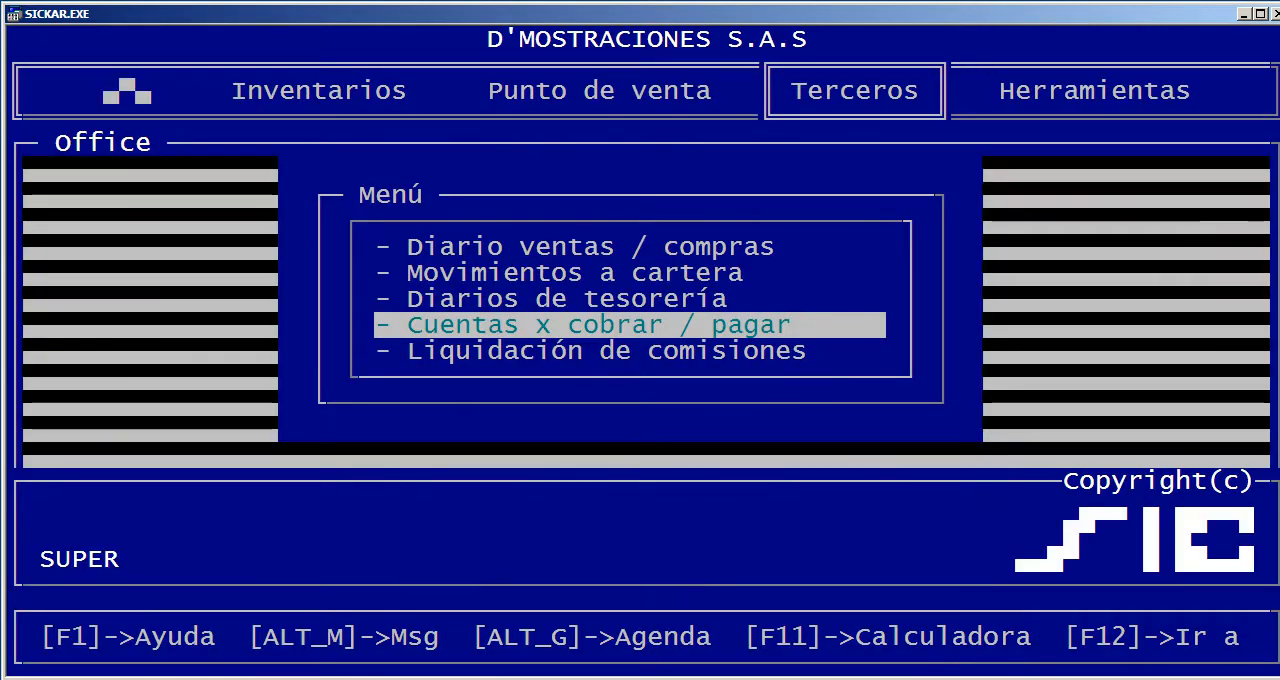
Run the Estado de cartera report on screen for all clients (1) with cutoff date 19/09/2018 and overdue days -9999 to 99999
key("Return")
key("Return")
key("Return")
key("Return")
key("Return")
key("Return")
key("Return")
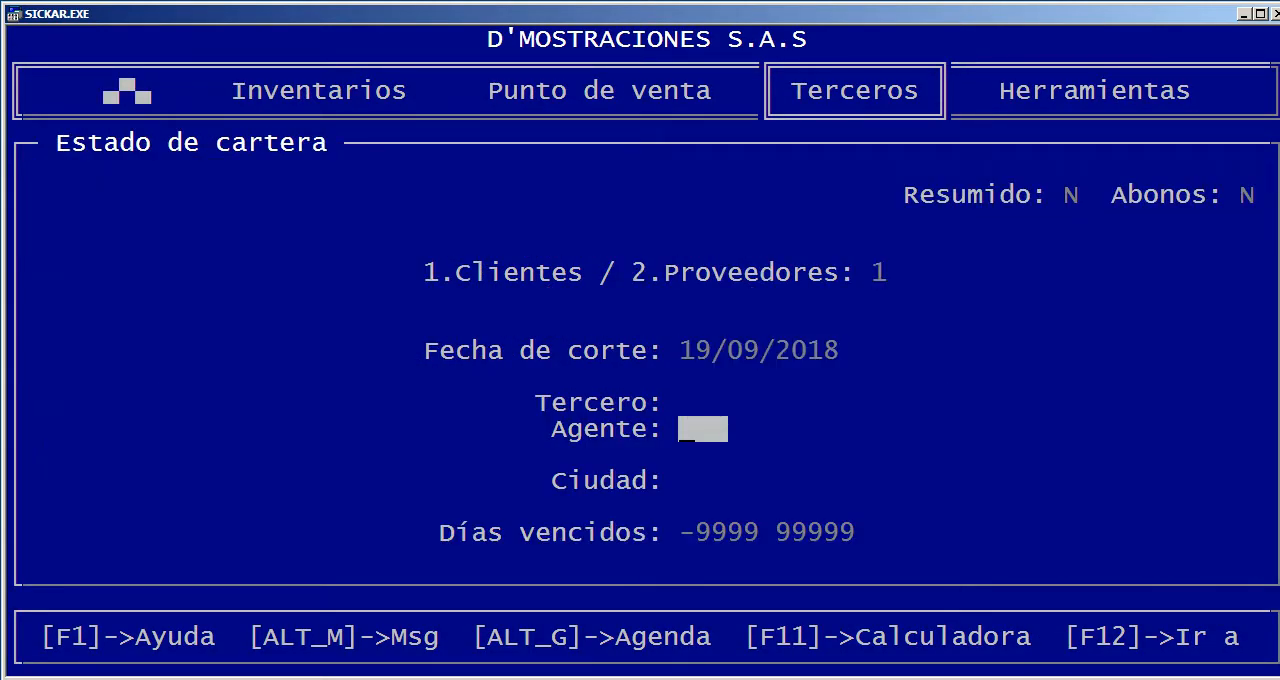
key("Return")
key("Return")
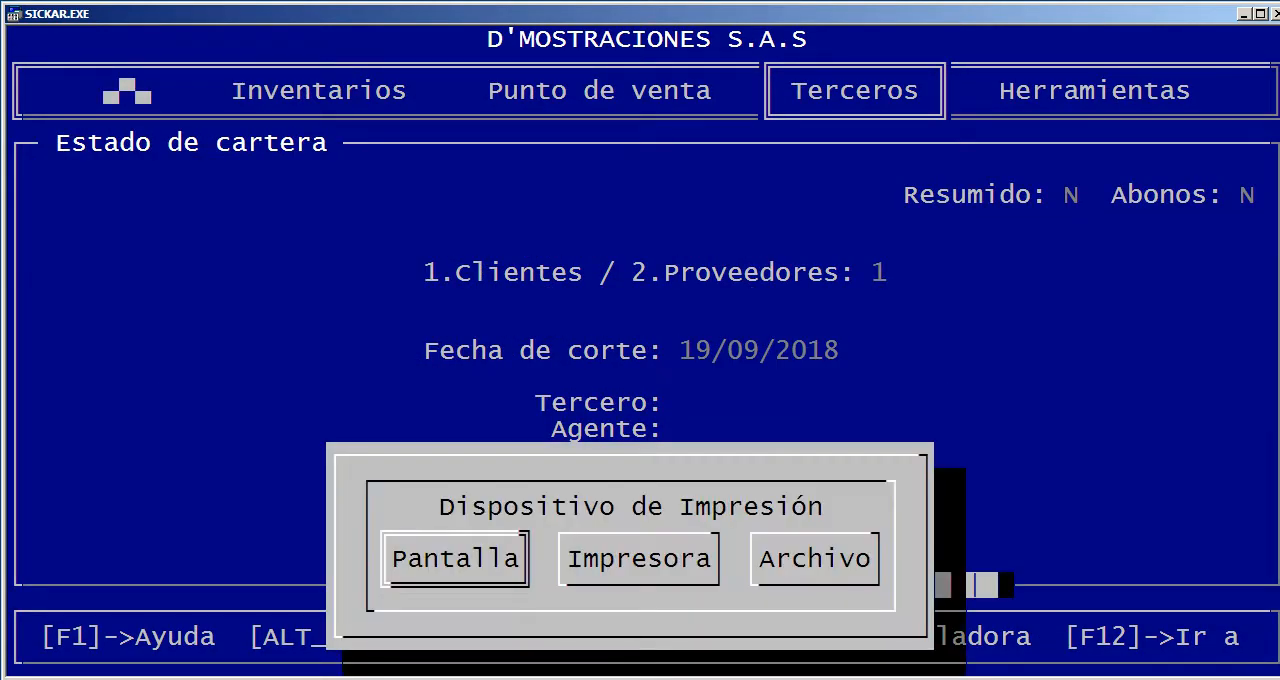
key("Return")
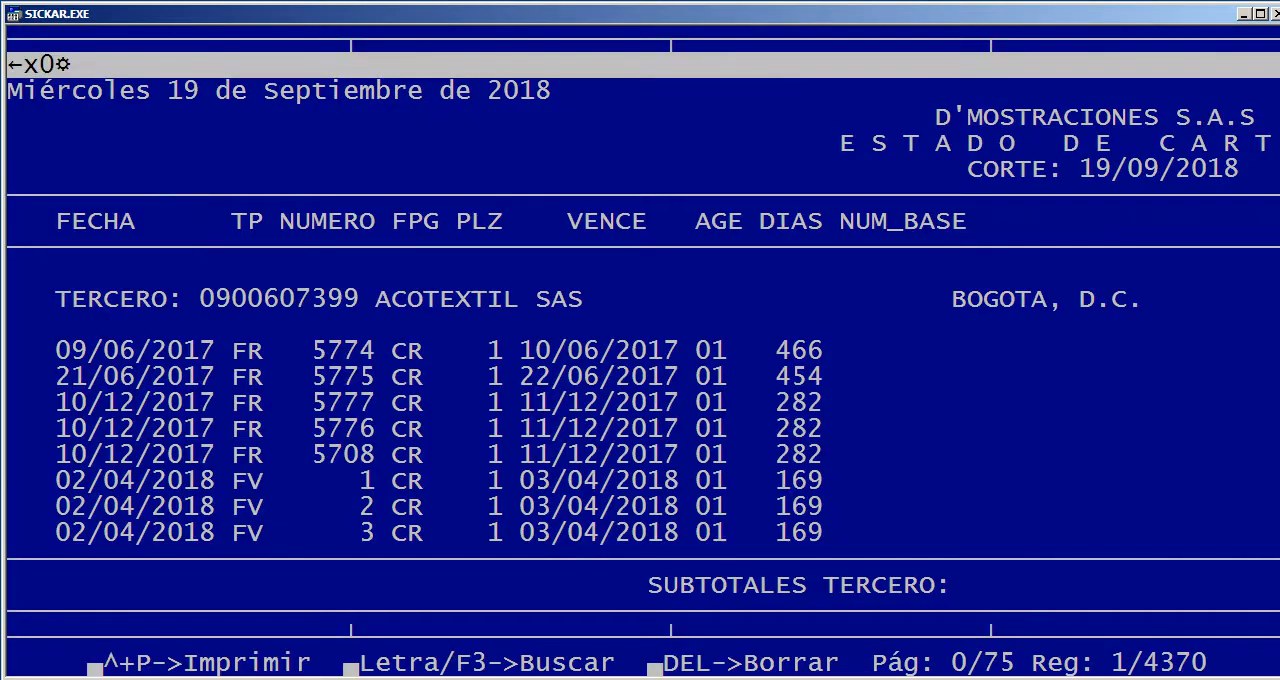
Examine the column headings and the debit and credit amounts of ACOTEXTIL SAS on the first report page
key("Down")
key("Down")
key("Down")
key("Down")
key("Down")
key("Down")
key("Down")
key("Down")
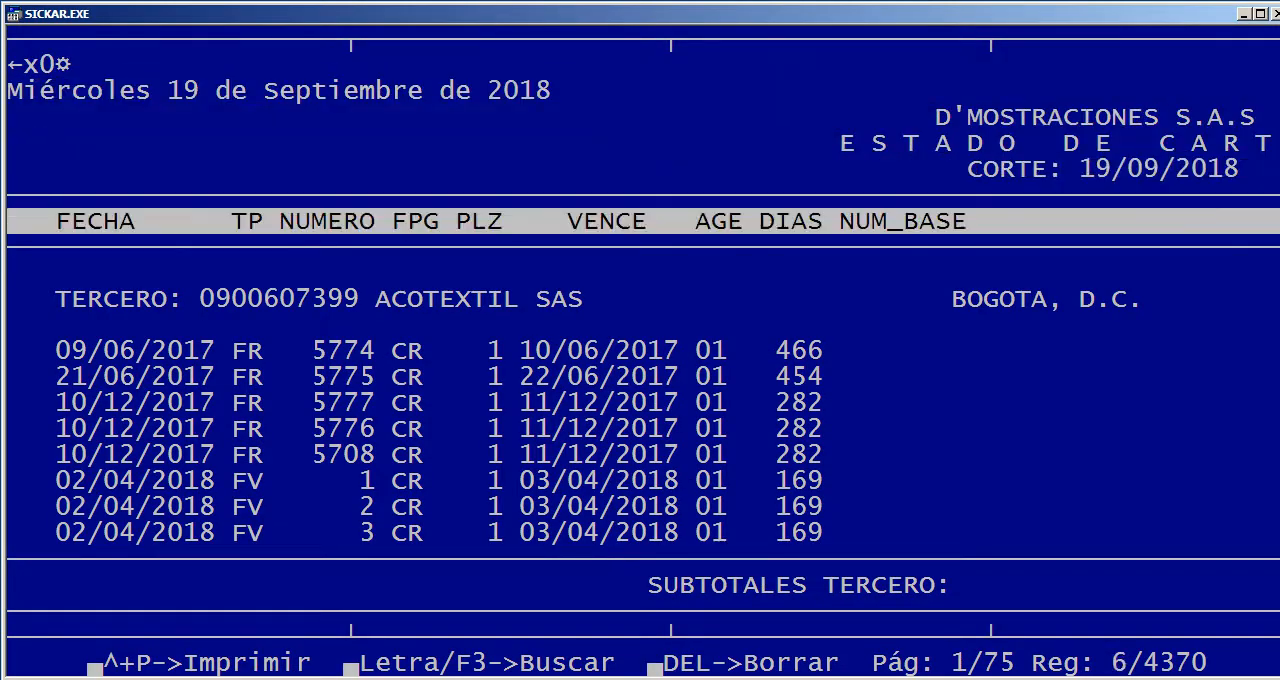
key("Right")
key("Right")
key("Right")
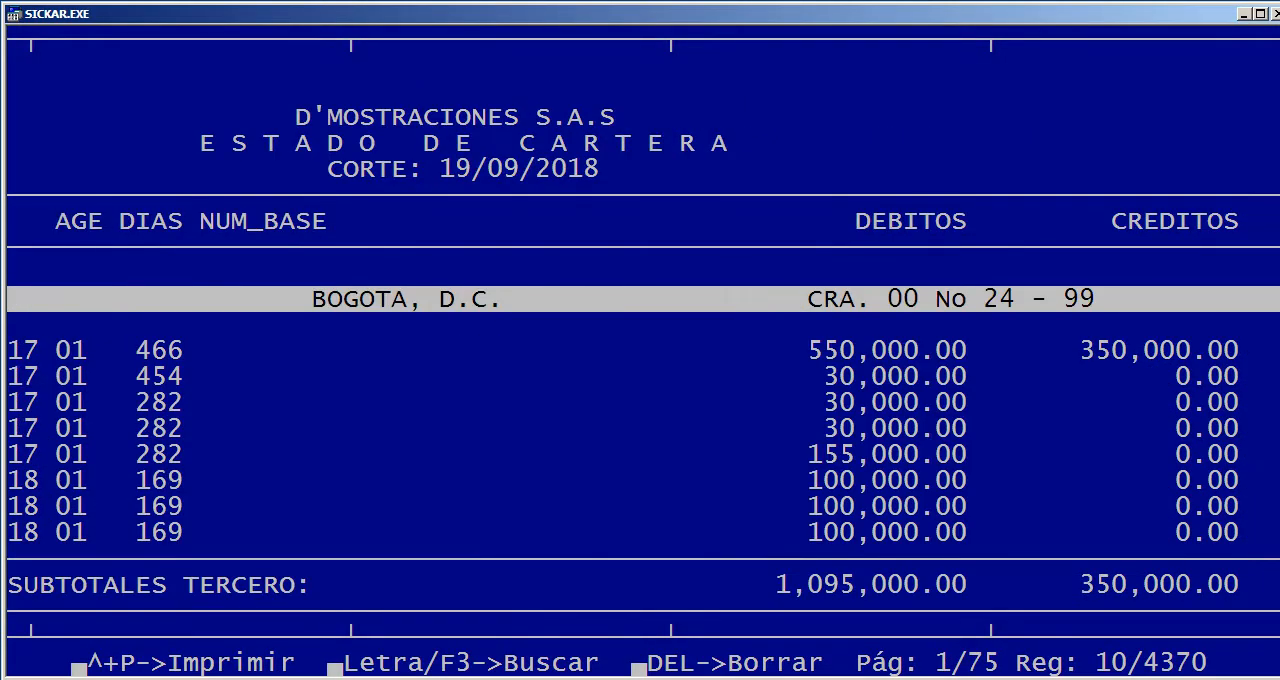
key("Right")
key("Left")
key("Left")
key("Left")
key("Left")
Browse the following pages of client documents, then go to the end of the report to view the period totals
key("Page_Down")
key("Page_Down")
key("Page_Down")
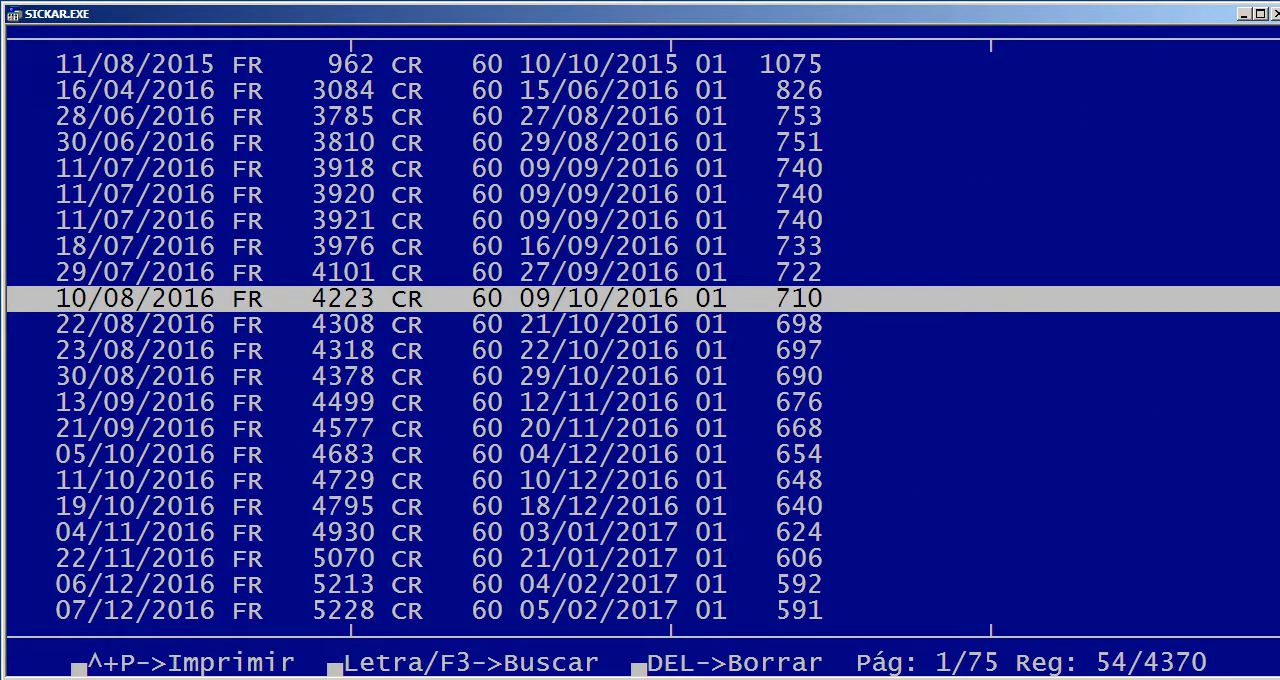
key("Down")
key("Down")
key("Down")
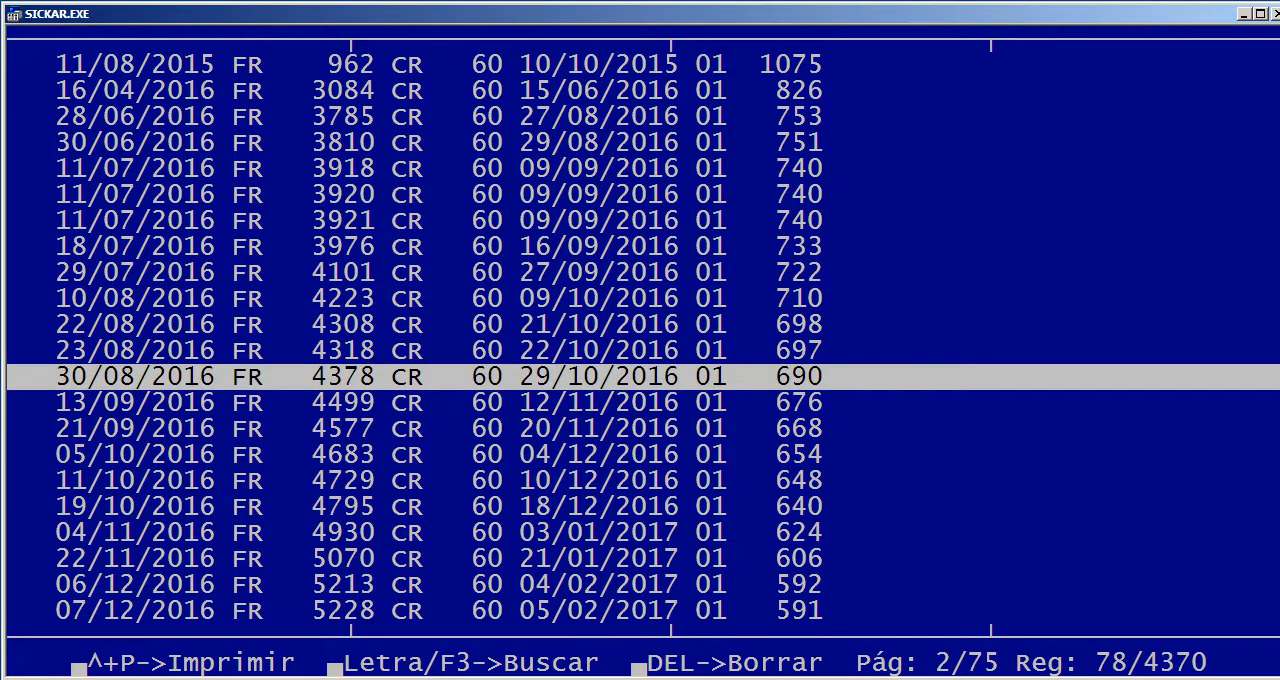
key("ctrl+End")
key("Right")
key("Right")
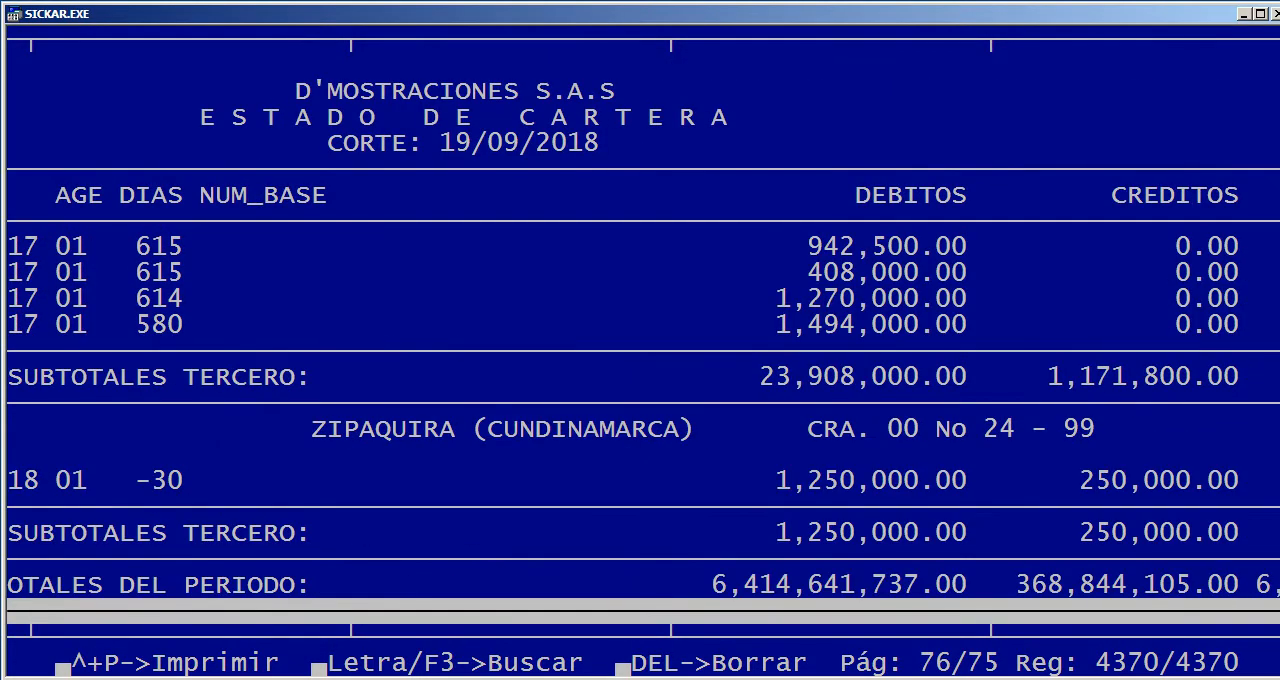
Check the debits, credits and new balance of document 5802 on the last page of the all-clients report
key("Left")
key("Left")
key("Up")
key("Up")
key("Up")
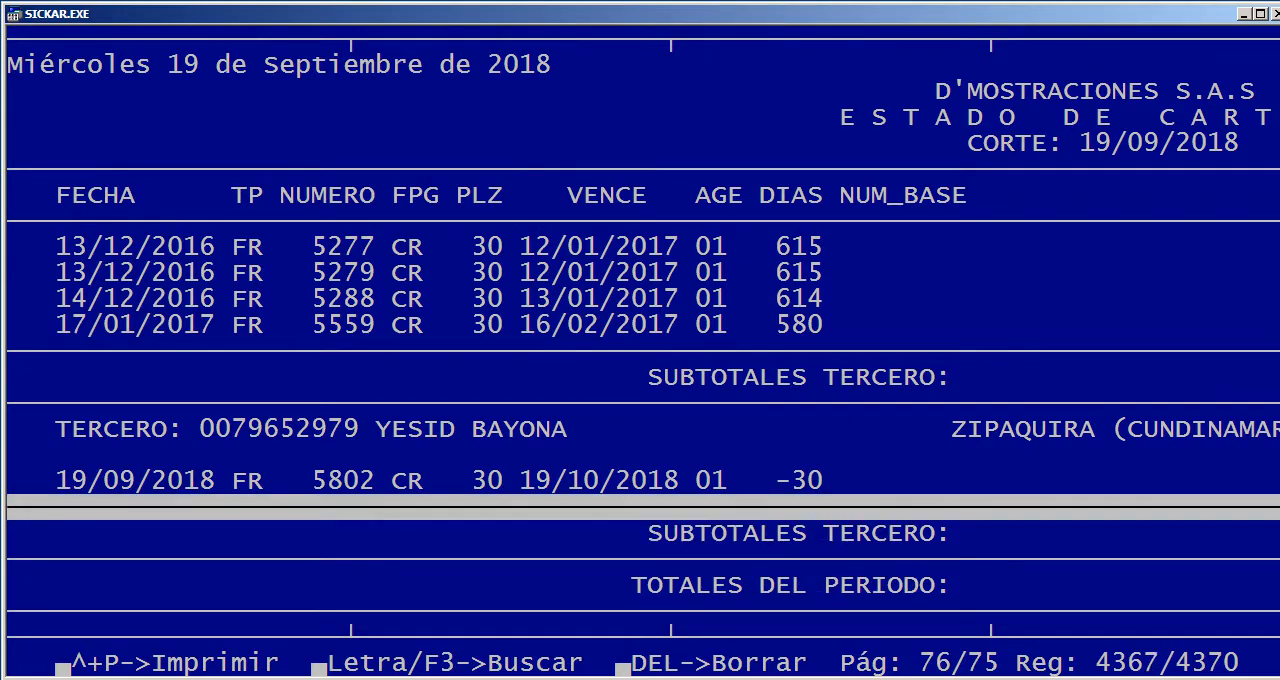
key("Up")
key("Right")
key("Right")
key("Right")
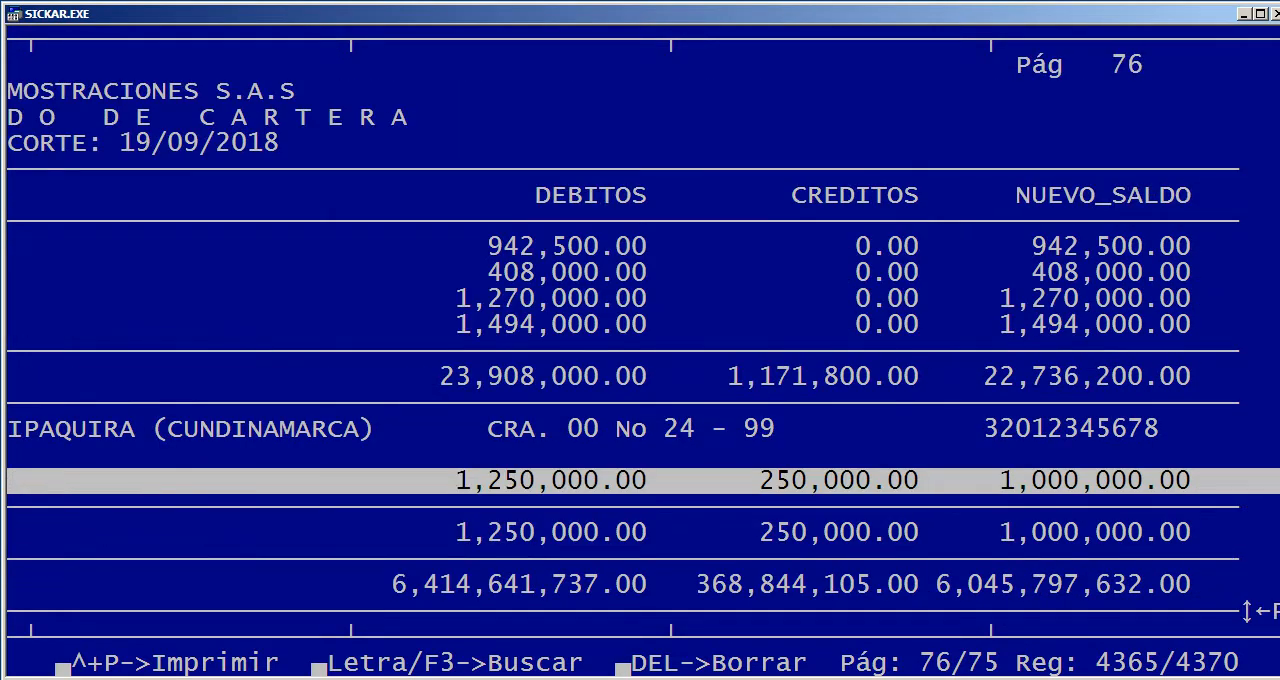
Compare the last third party's subtotals with the period totals at the end of the client report
key("Down")
key("Left")
key("Left")
key("Left")
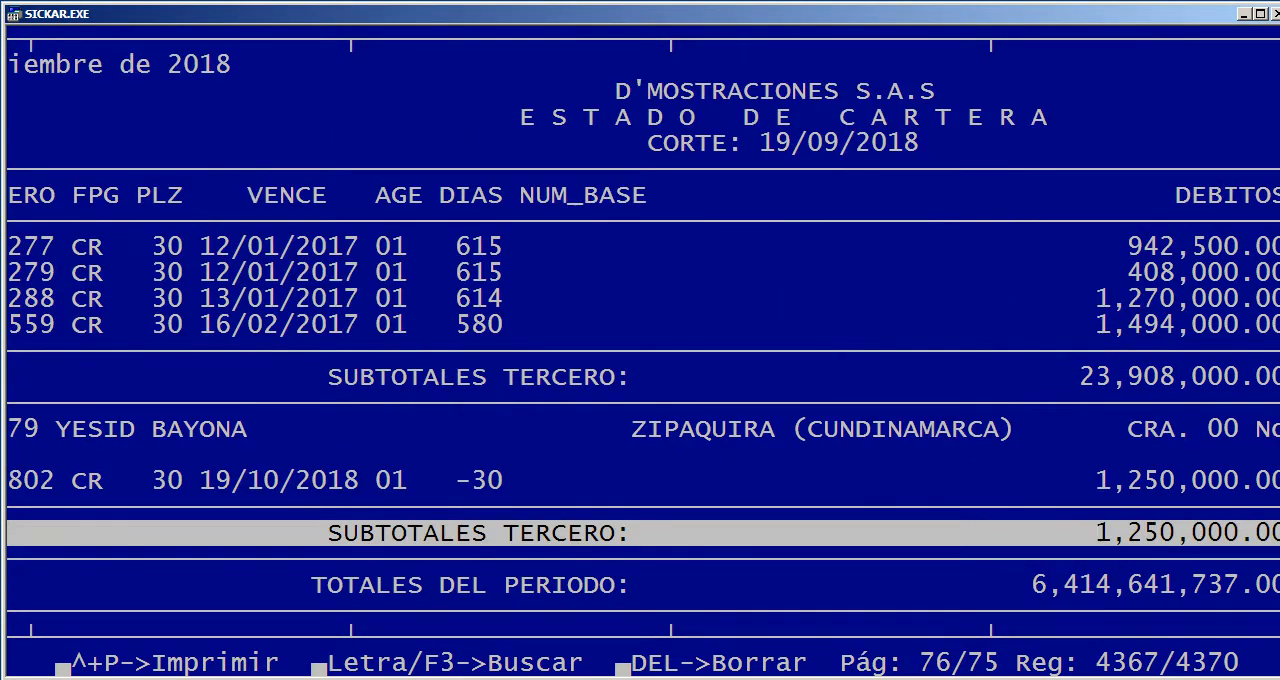
key("Right")
key("Right")
key("Right")
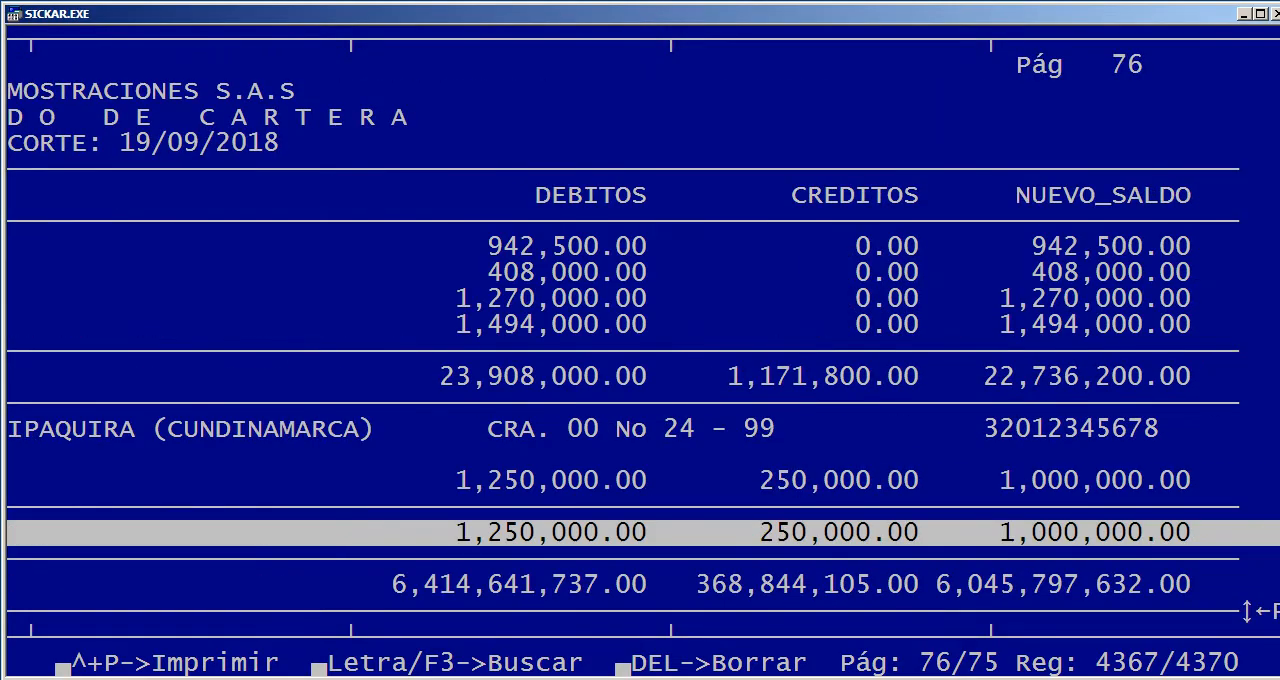
key("Down")
key("Left")
key("Left")
key("Left")
key("Down")
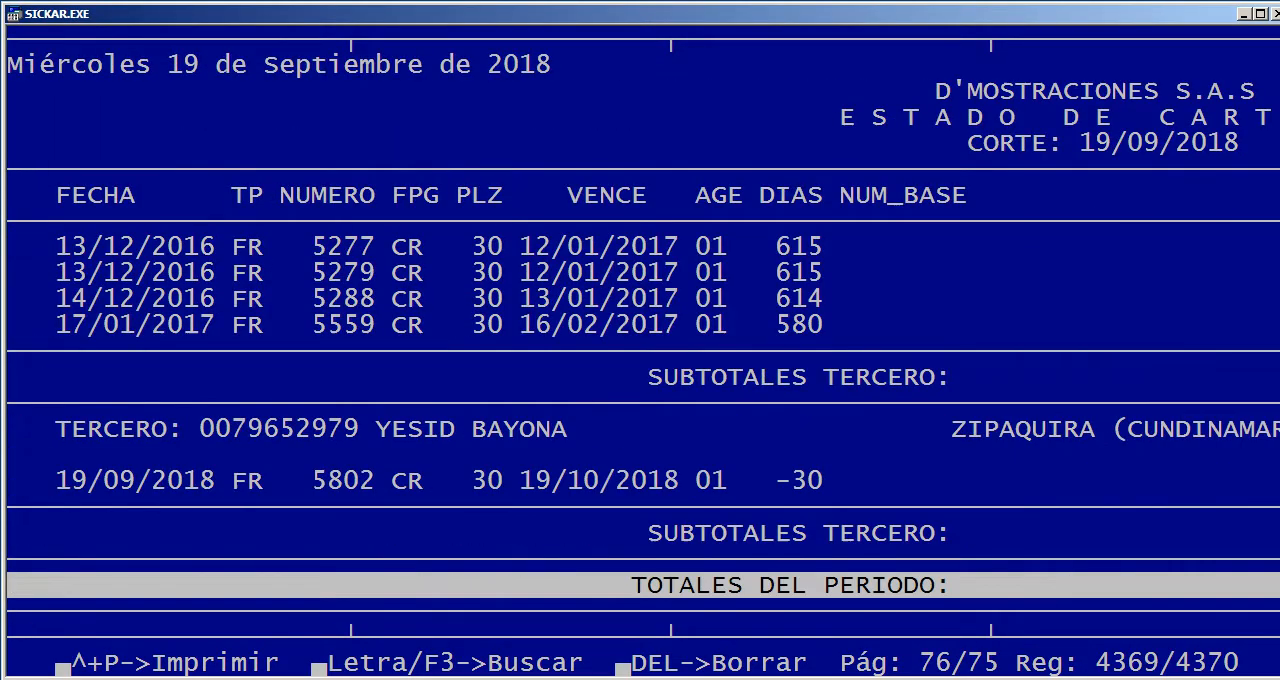
Browse back through the earlier pages of the client report and close it
key("Page_Up")
key("Page_Up")
key("Page_Up")
key("Page_Up")
key("Page_Up")
key("Page_Up")
key("Page_Up")
key("Page_Up")
key("Page_Up")
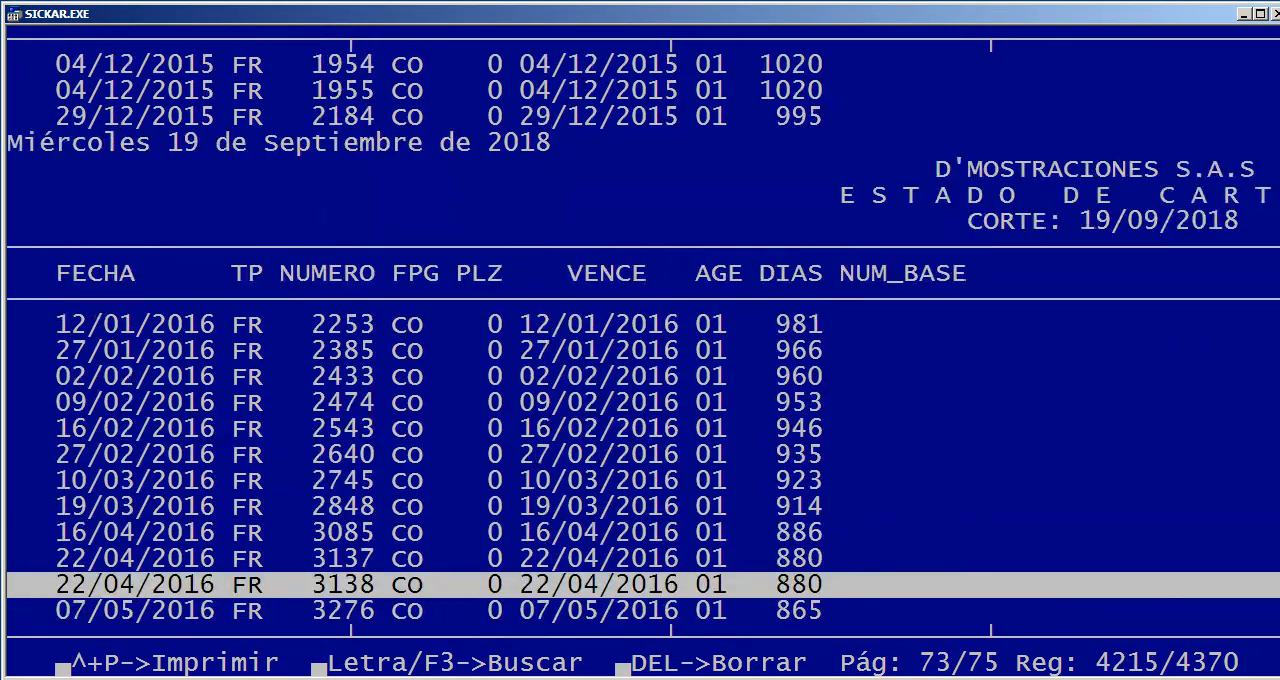
key("Page_Up")
key("Page_Up")
key("Page_Up")
key("Page_Up")
key("Page_Up")
key("Page_Up")
key("Page_Up")
key("Page_Up")
key("Page_Up")
key("Page_Up")
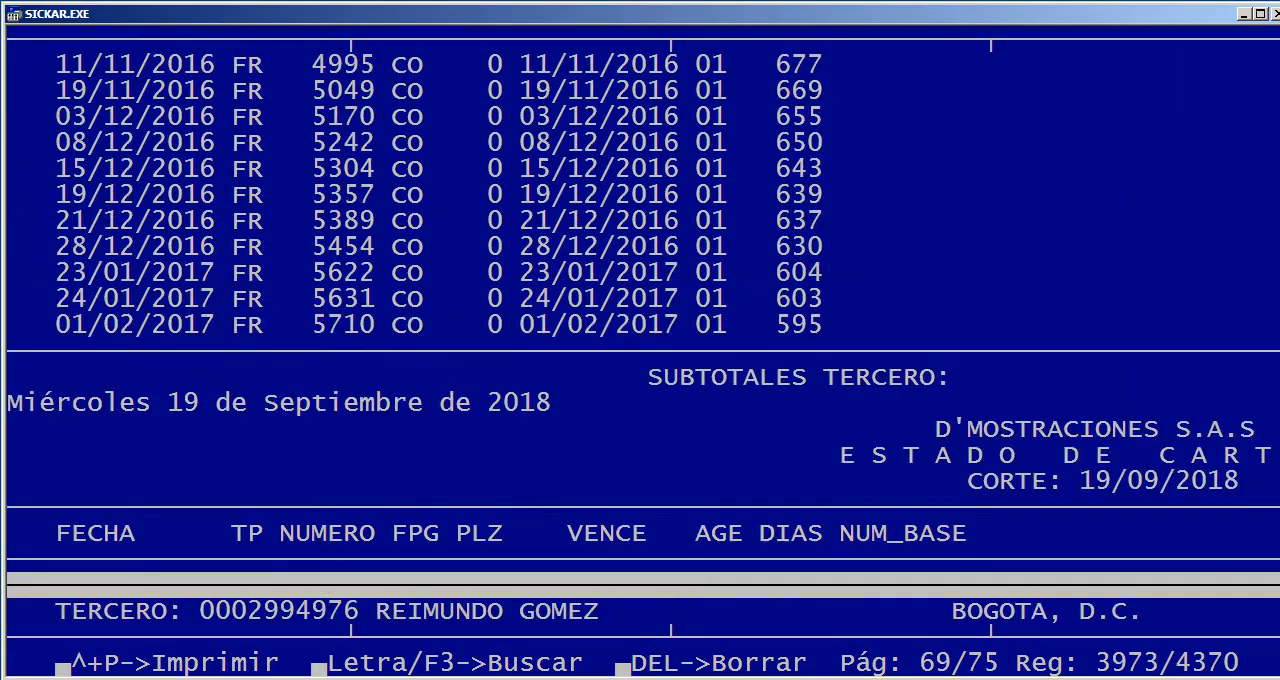
key("Escape")
key("Right")
key("Return")
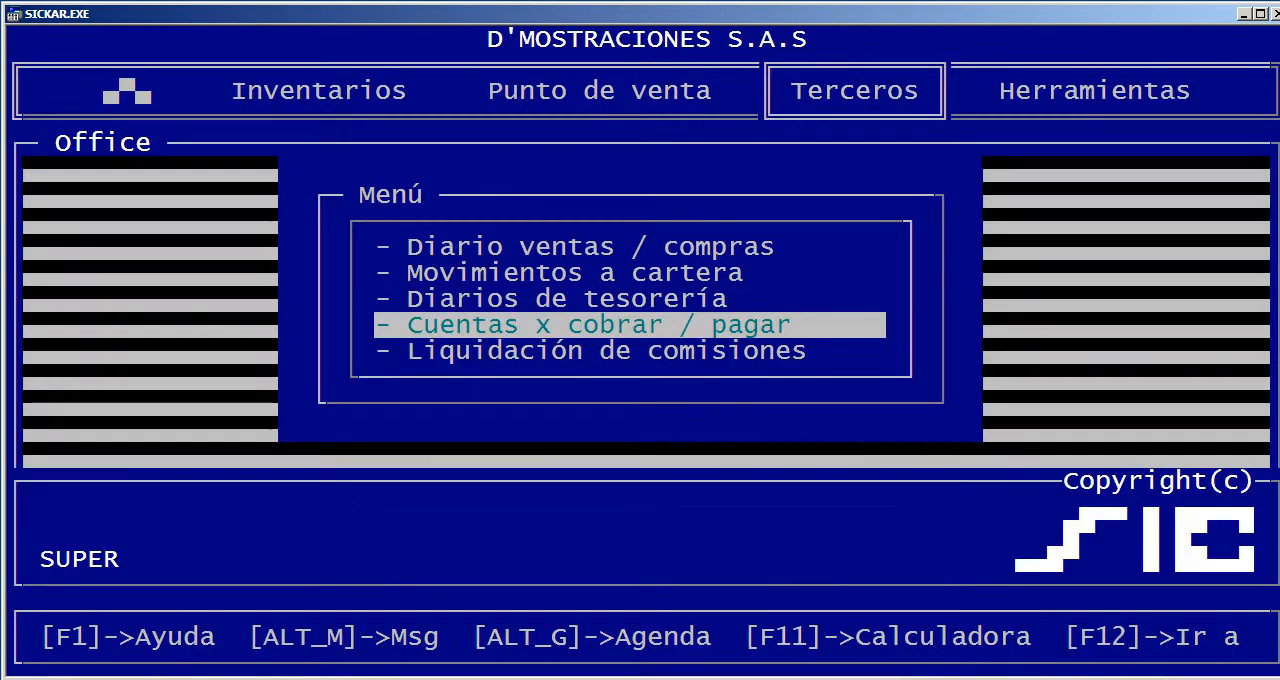
Run the Cuentas x cobrar / pagar report for all suppliers (2), keeping cutoff date 19/09/2018 and overdue days -9999 to 99999
key("Return")
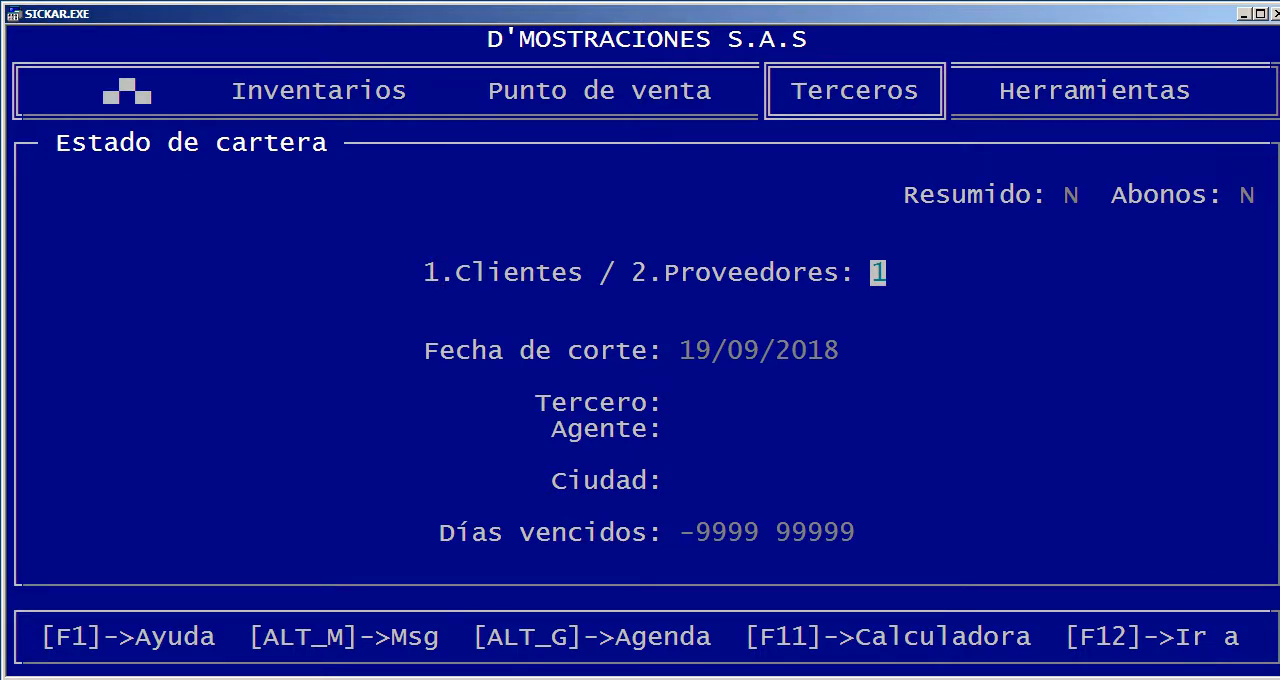
type("2")
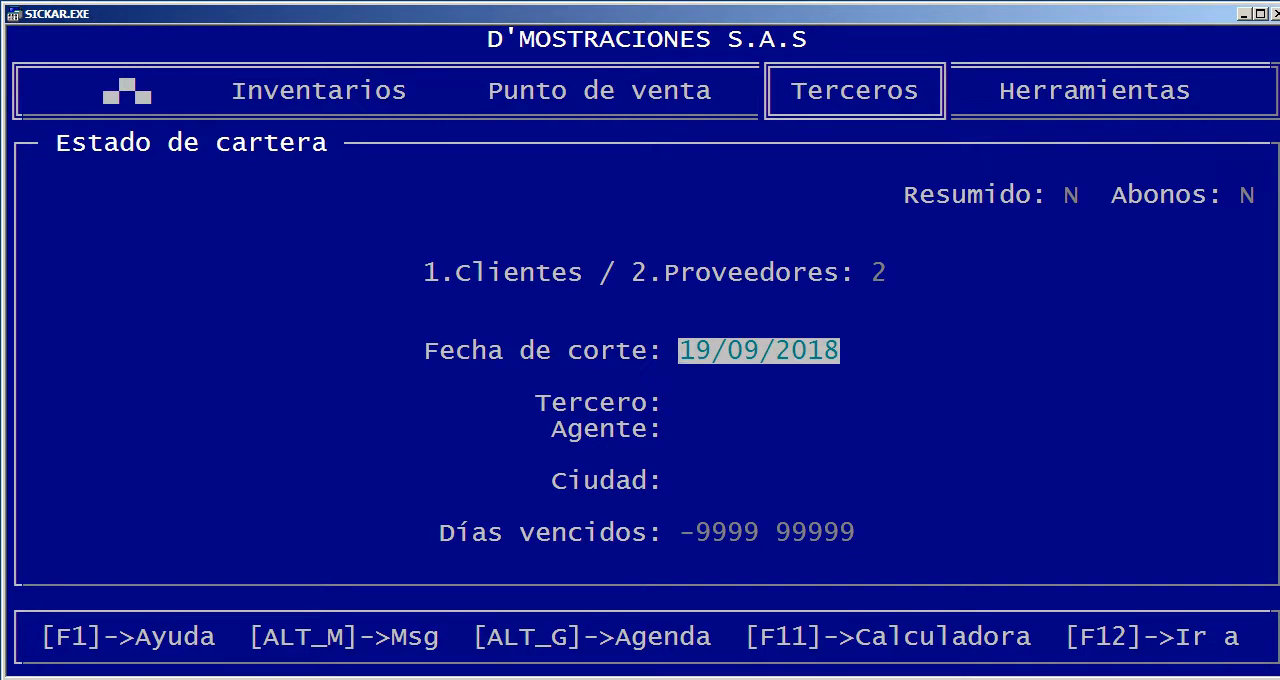
key("Return")
key("Return")
key("Return")
key("Return")
key("Return")
key("Return")
key("Return")
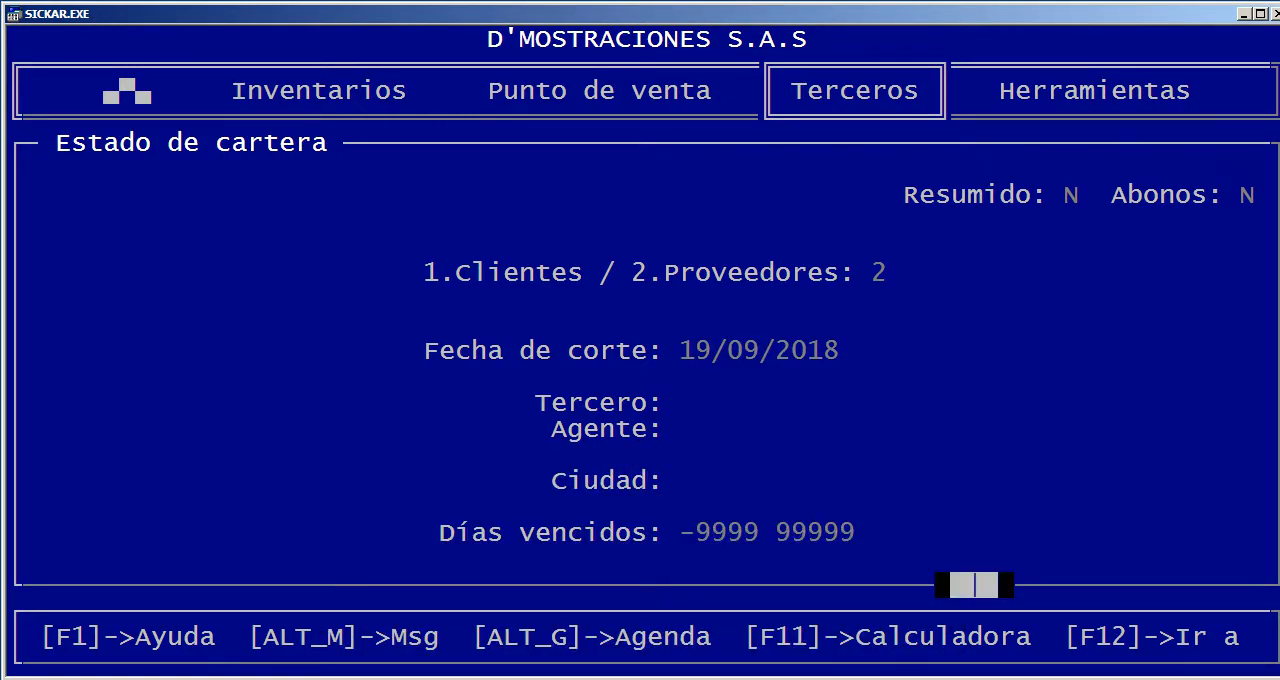
Look over the supplier report from start to end and examine its amount columns
key("Down")
key("Page_Down")
key("Page_Down")
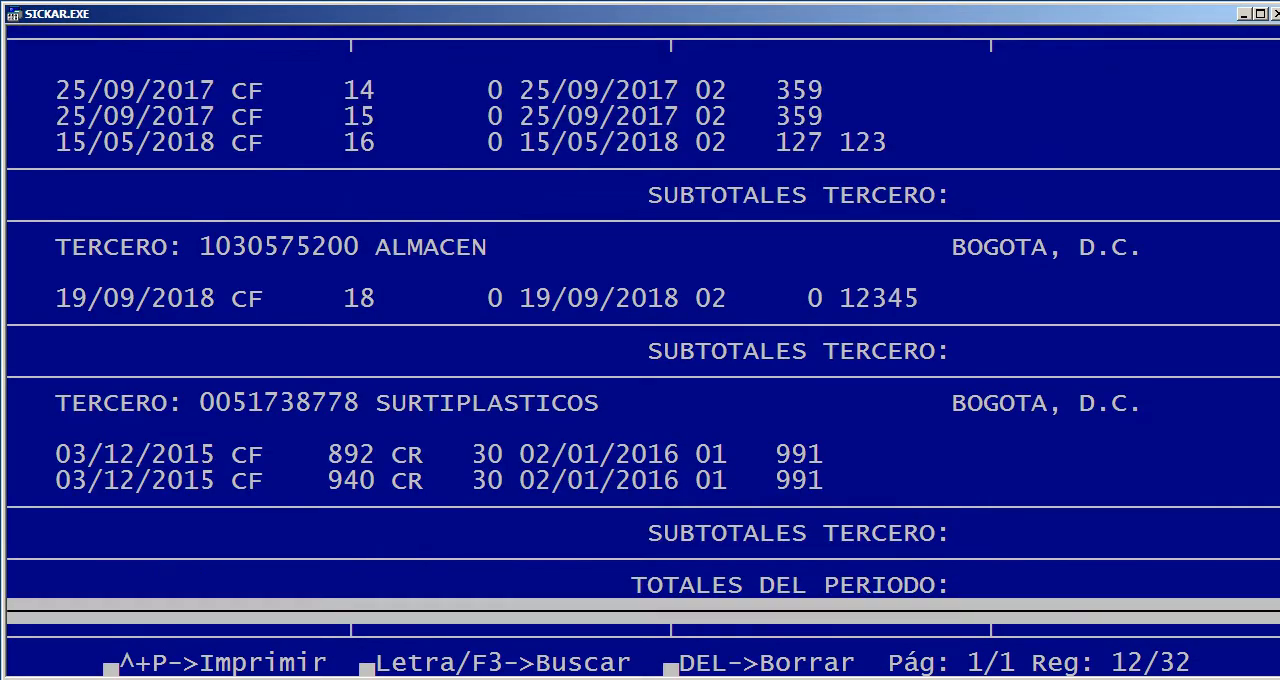
key("Page_Up")
key("Page_Up")
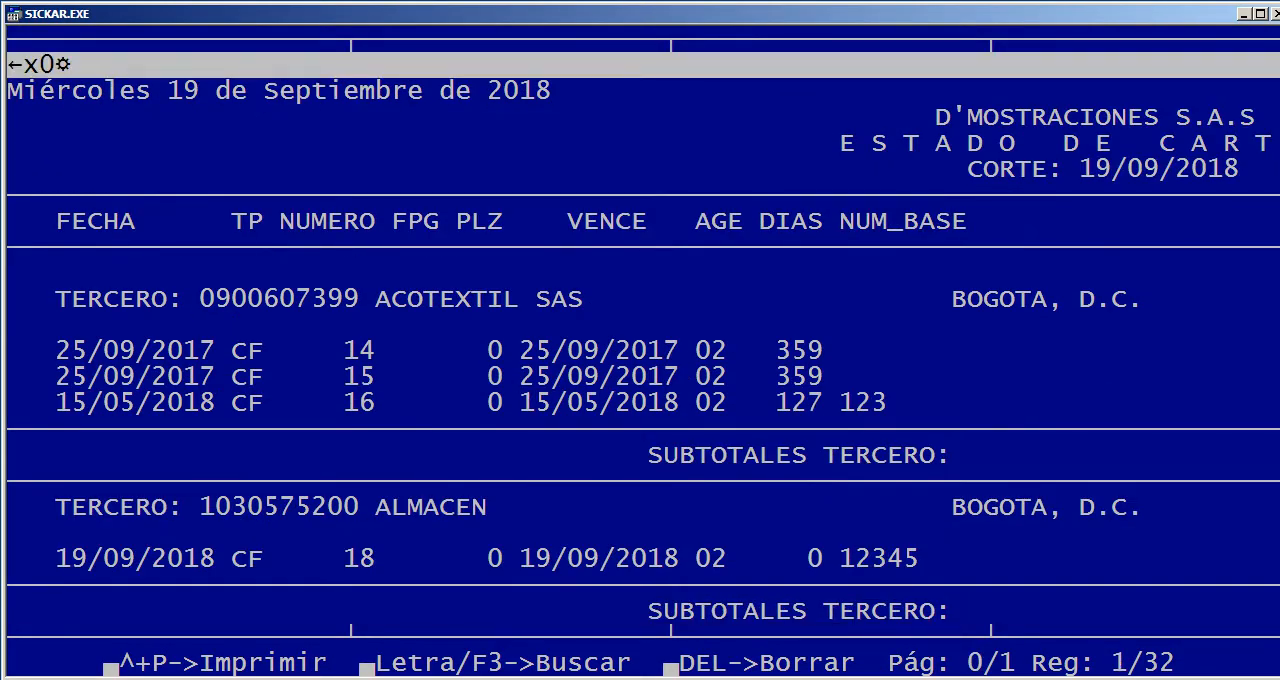
key("Right")
key("Right")
key("Right")
key("Left")
key("Left")
key("Left")
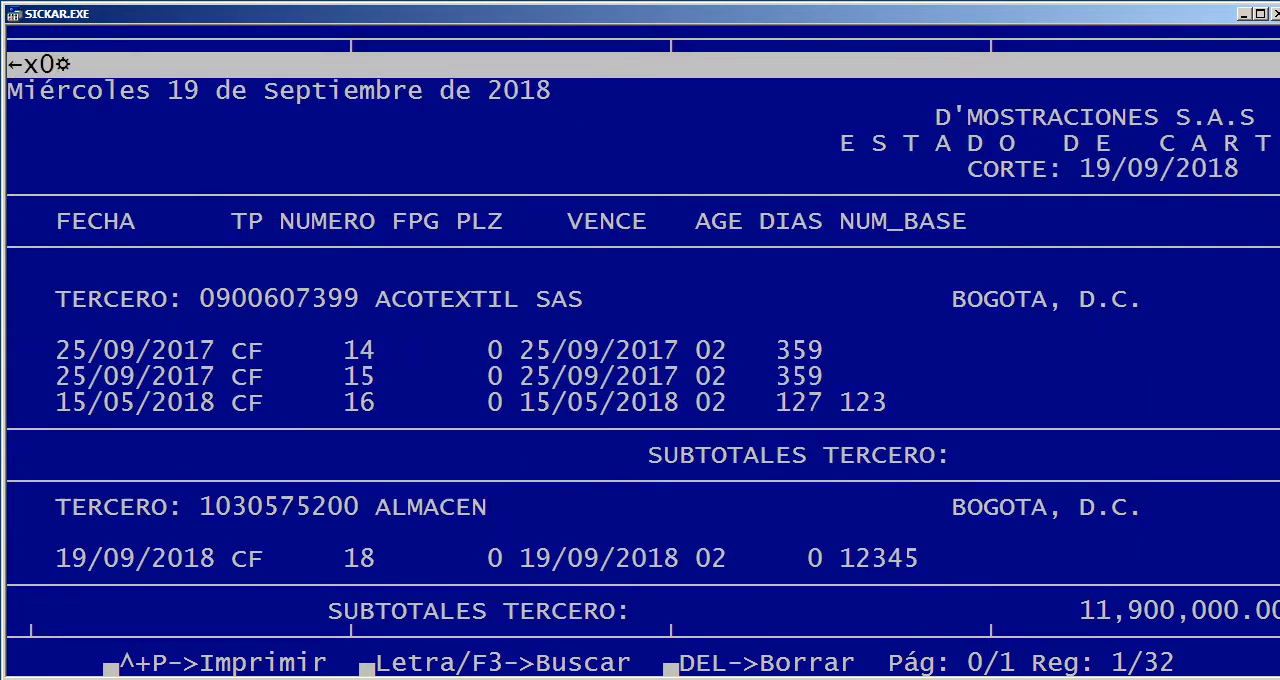
Examine the ACOTEXTIL SAS documents and the remaining suppliers down to the period totals, then close the report
key("Down")
key("Down")
key("Down")
key("Down")
key("Down")
key("Down")
key("Down")
key("Down")
key("Down")
key("Down")
key("Down")
key("Down")
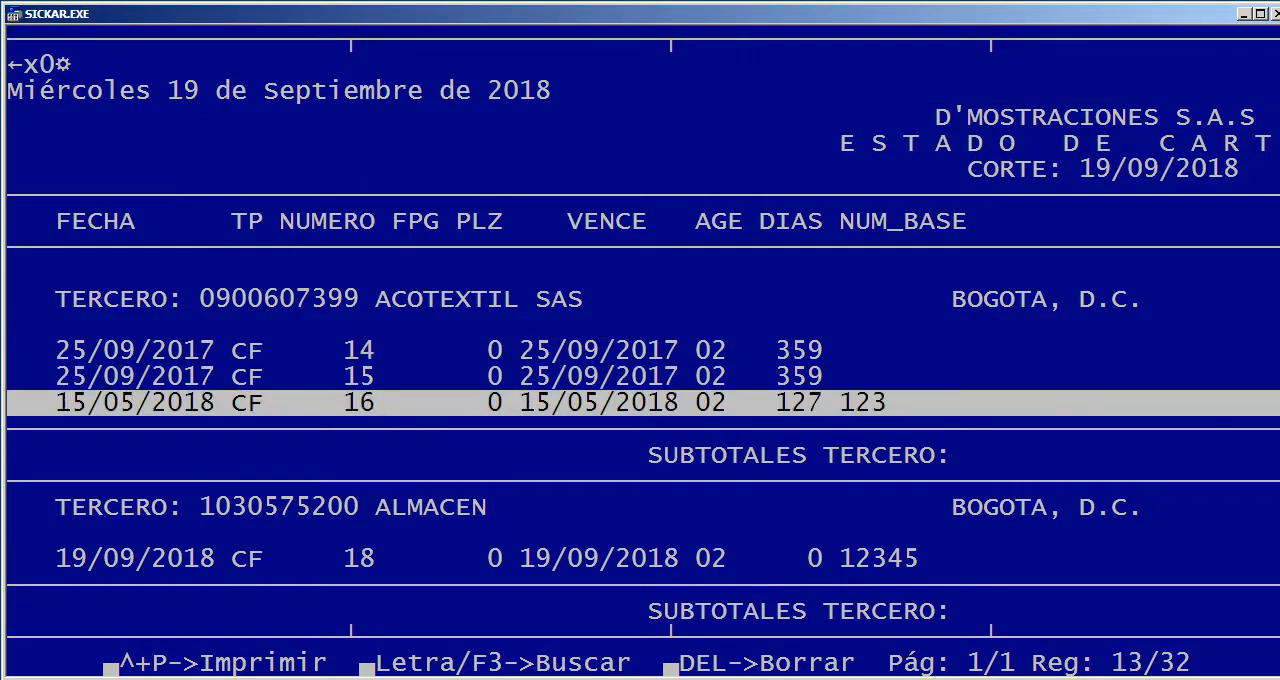
key("Up")
key("Up")
key("Page_Down")
key("Page_Down")
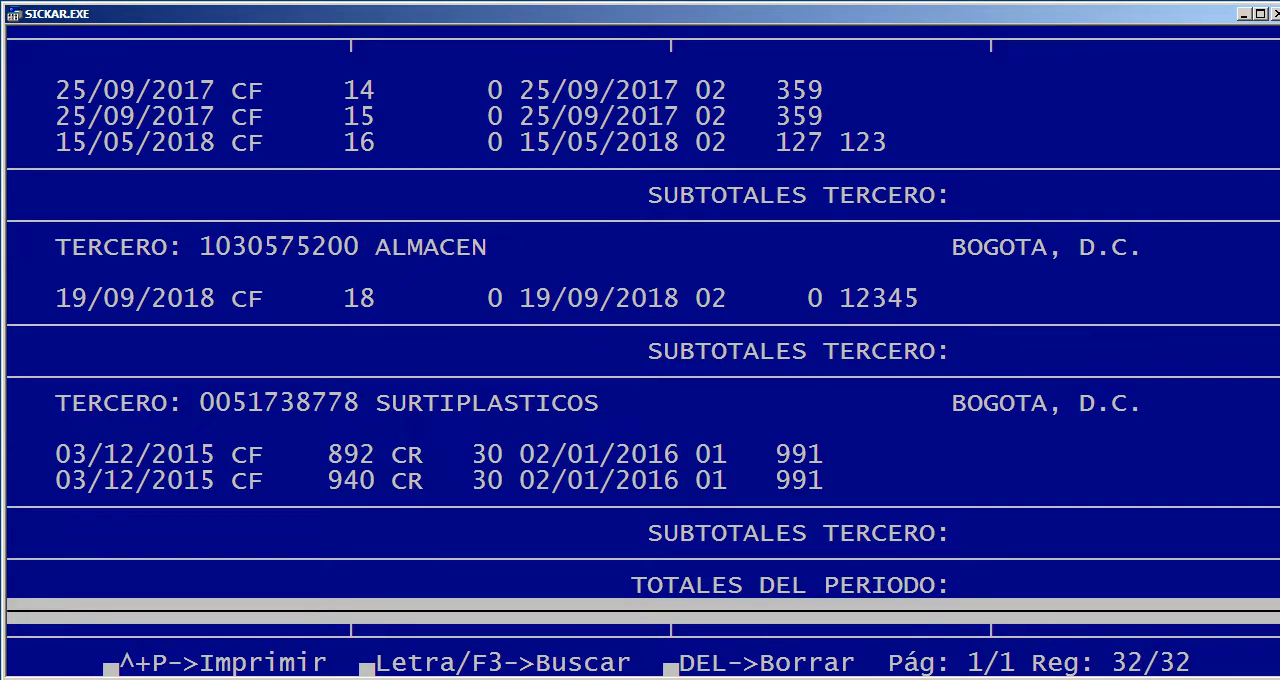
key("Escape")
key("Right")
key("Return")
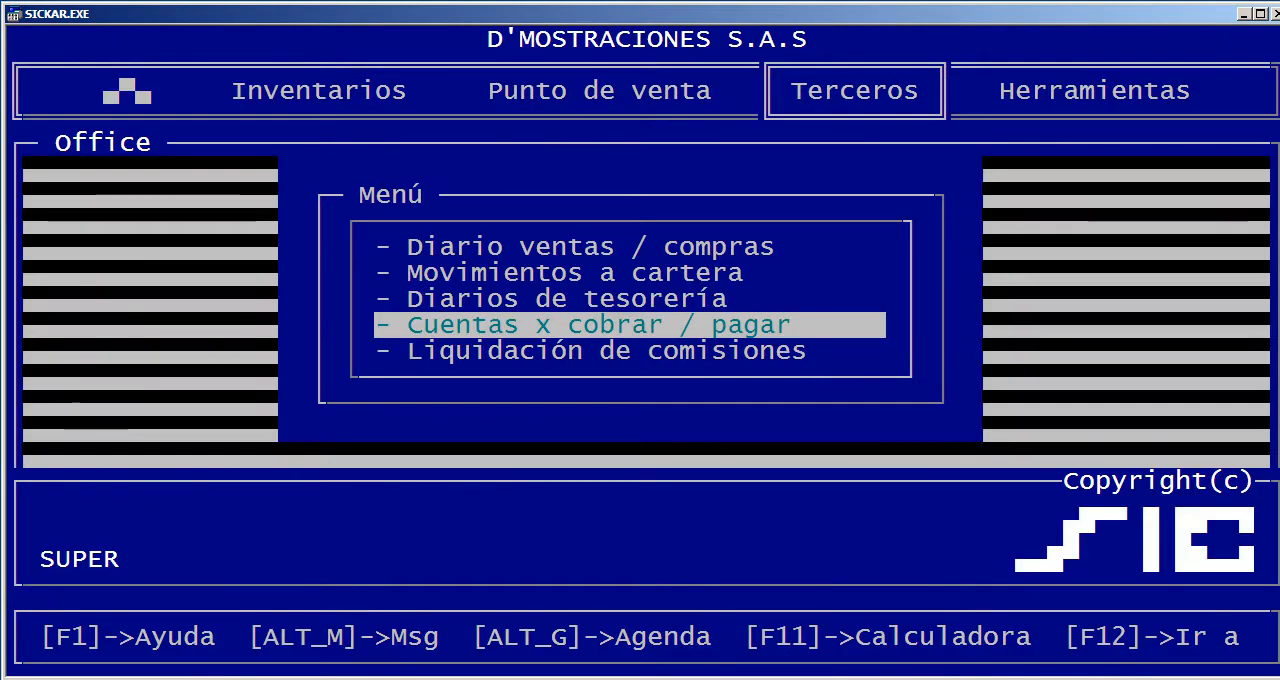
Run the Estado de cartera report on screen for clients (1) with Abonos set to S and Resumido kept at N
key("Return")
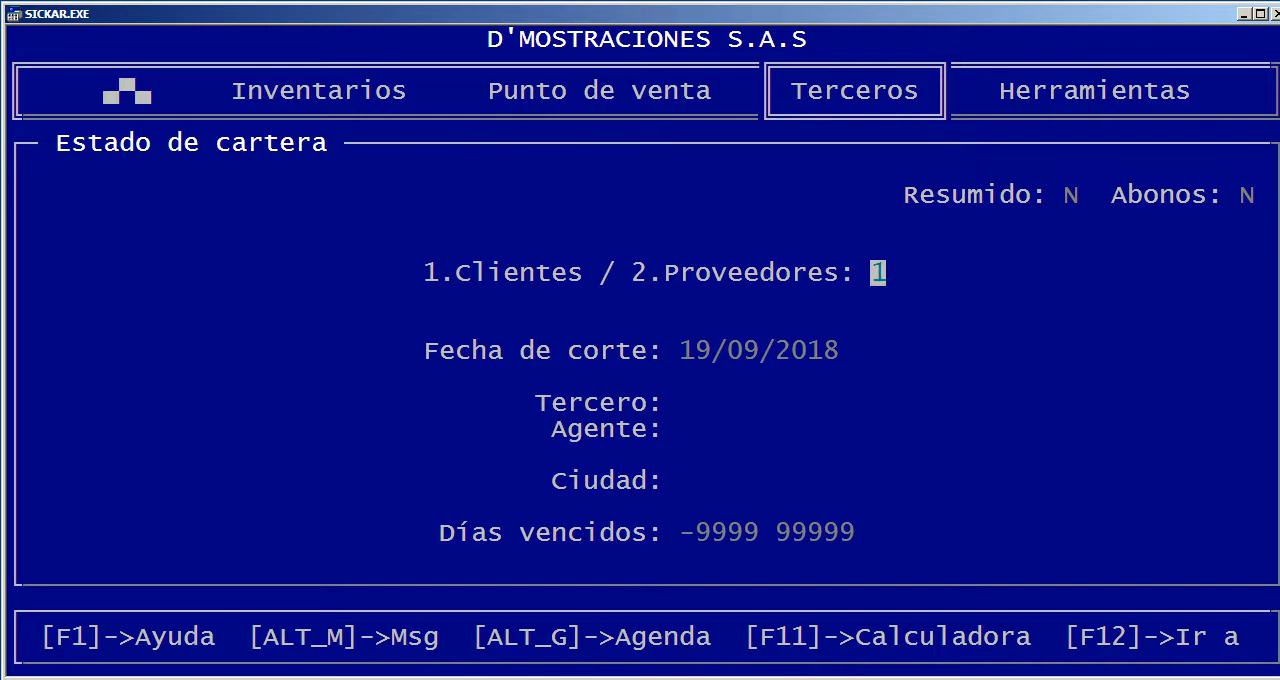
key("Up")
key("Up")
key("Return")
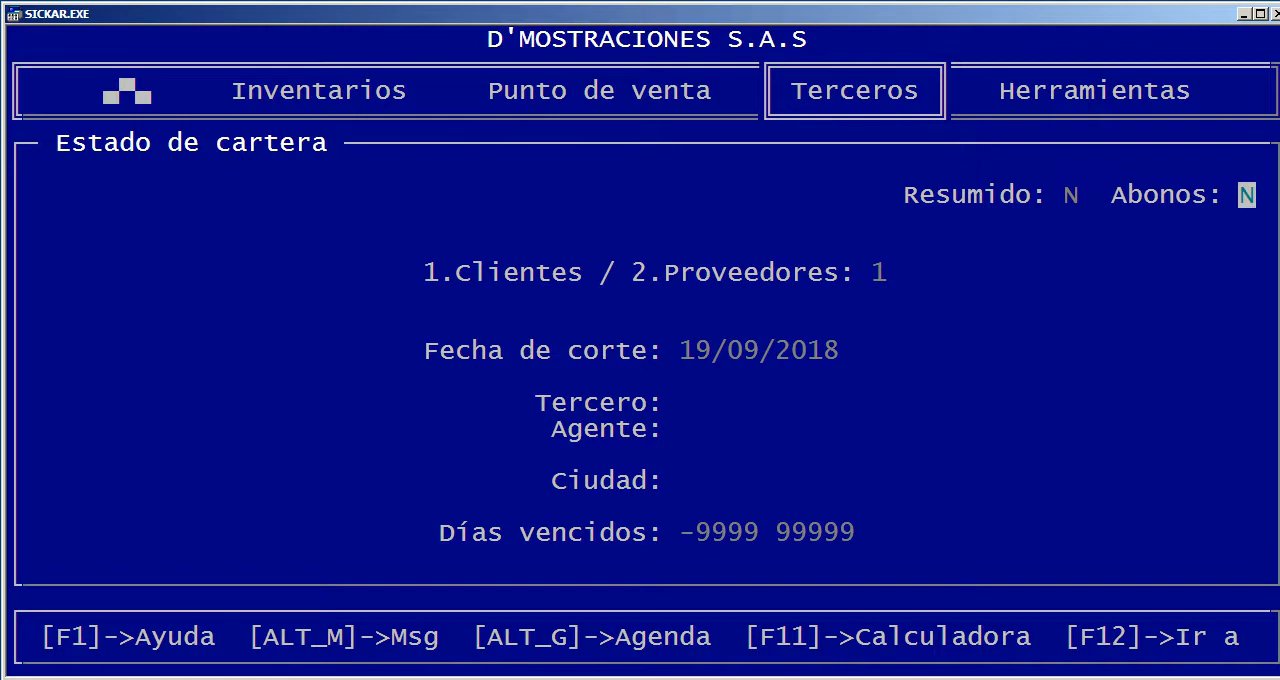
type("S")
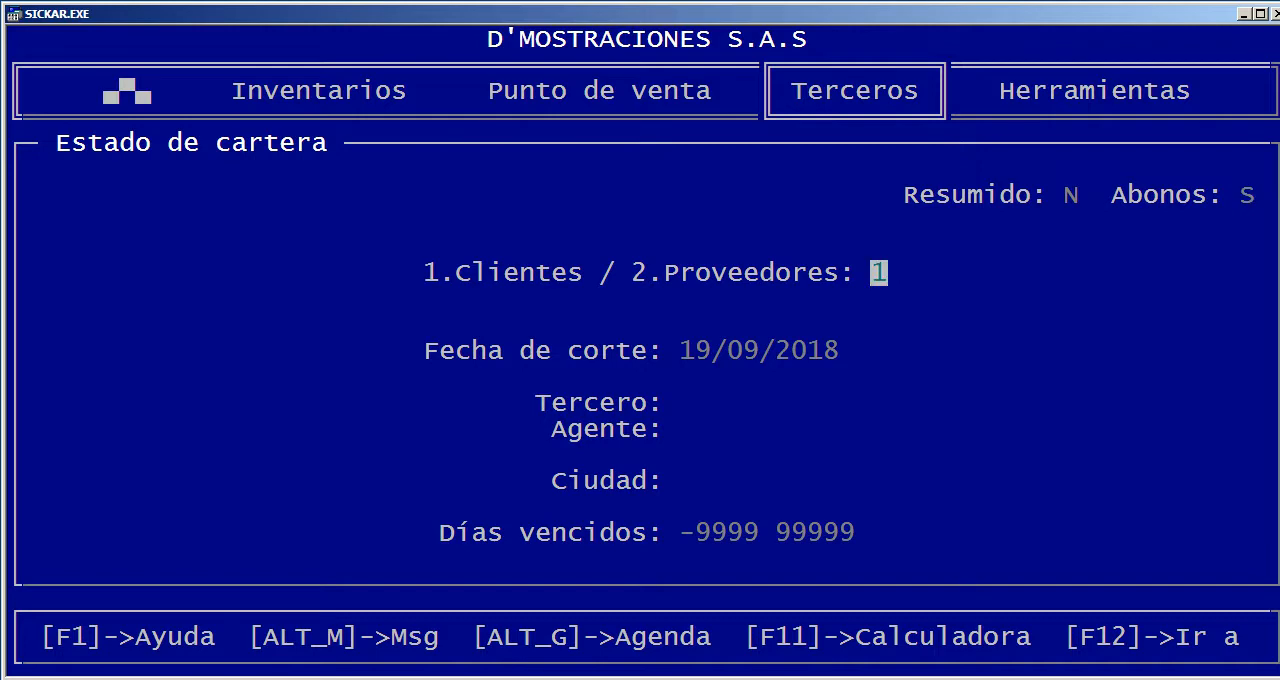
key("Return")
key("Return")
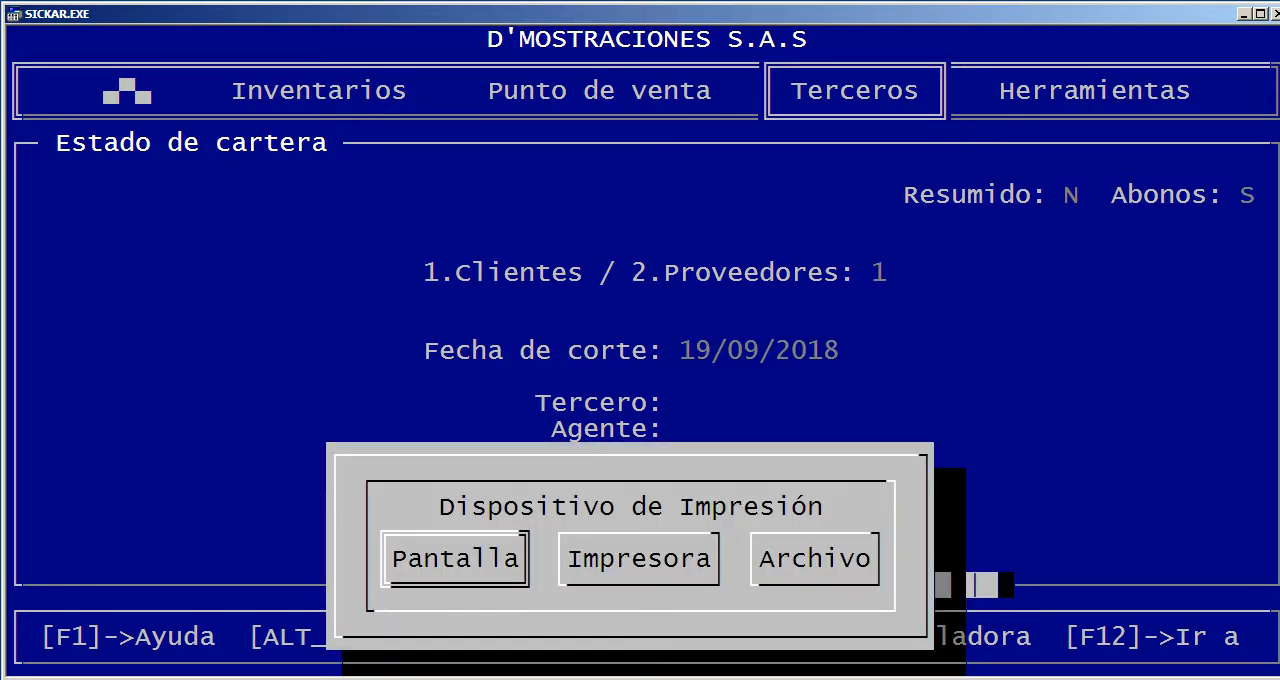
key("Escape")
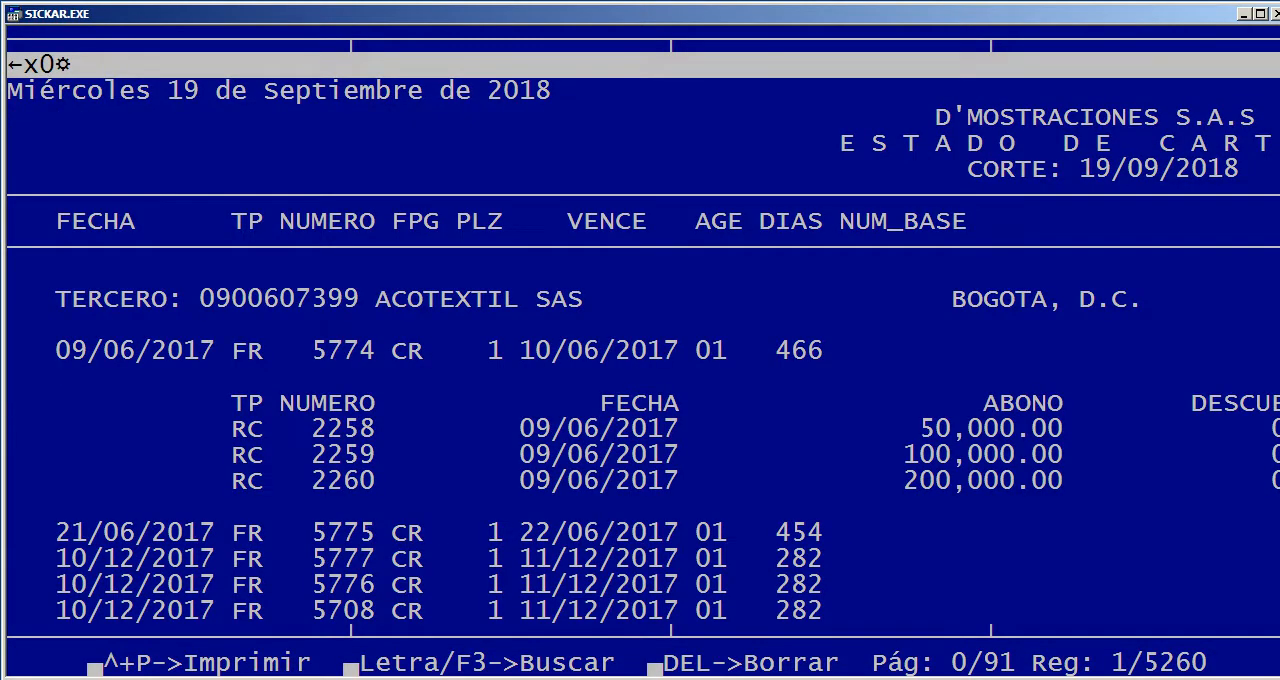
Examine the debits, credits and new balance of ACOTEXTIL SAS's first document, FR 5774, in the client report
left_click(607, 481)
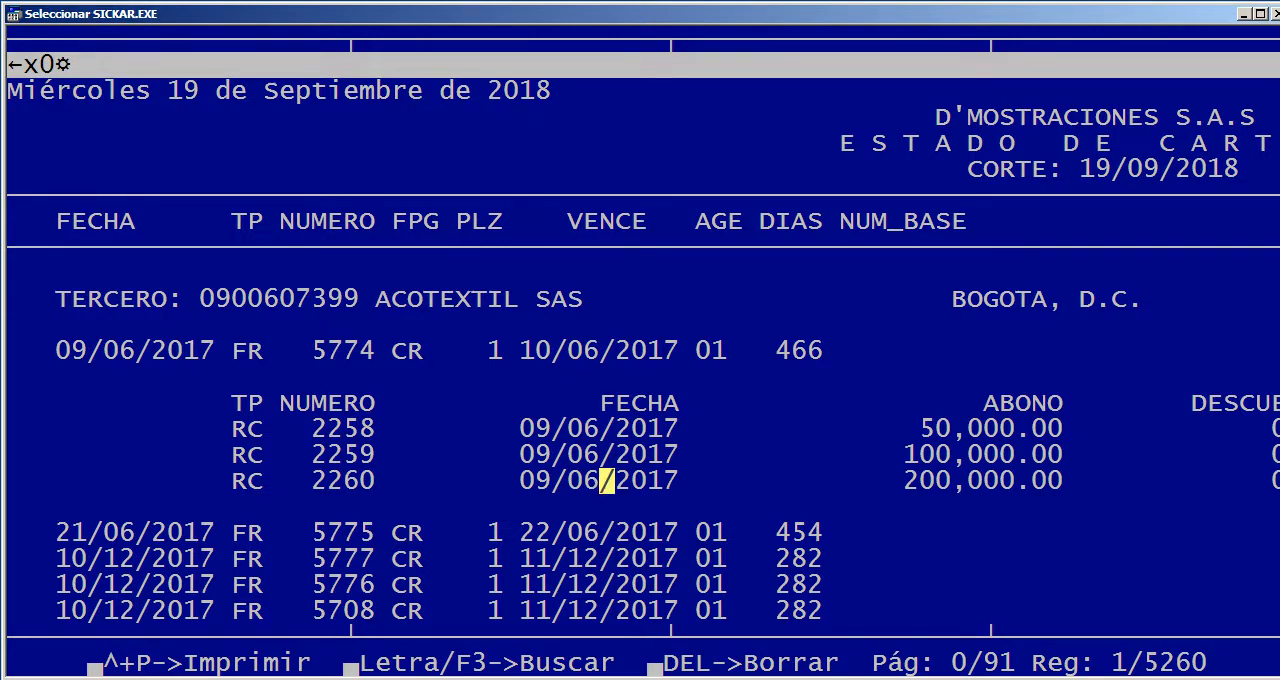
key("Escape")
key("Down")
key("Down")
key("Down")
key("Down")
key("Down")
key("Down")
key("Down")
key("Down")
key("Down")
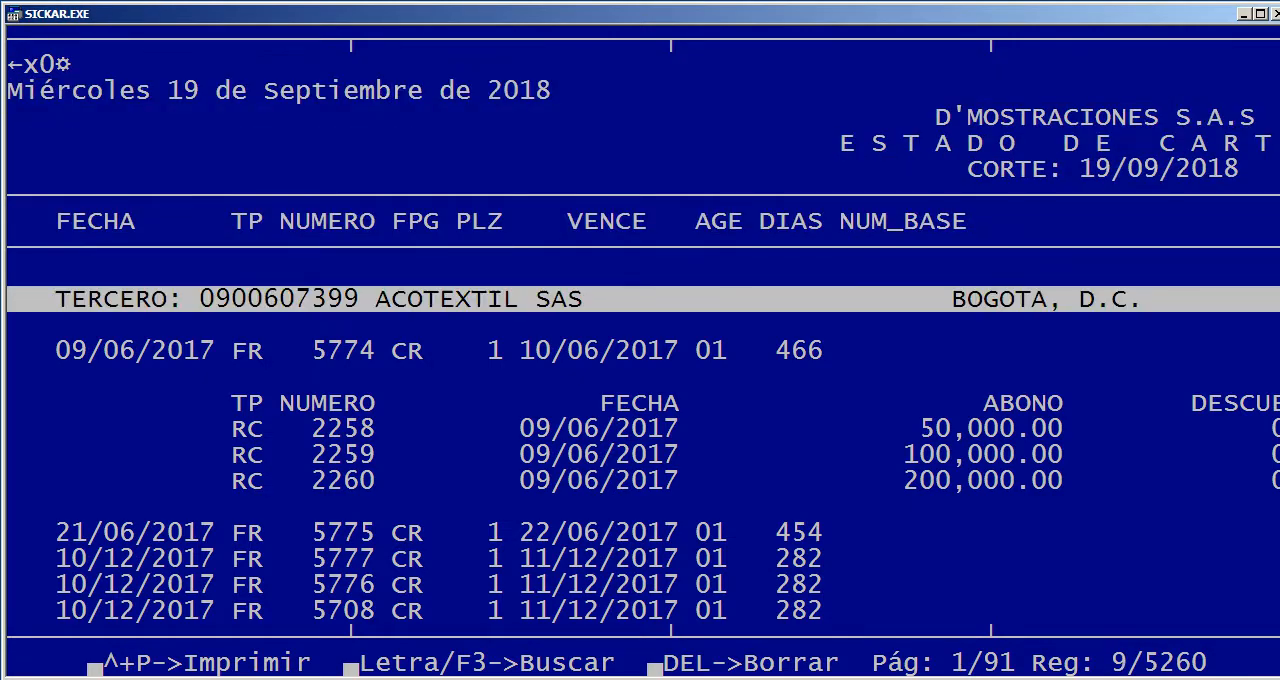
key("Down")
key("Down")
key("Down")
key("Down")
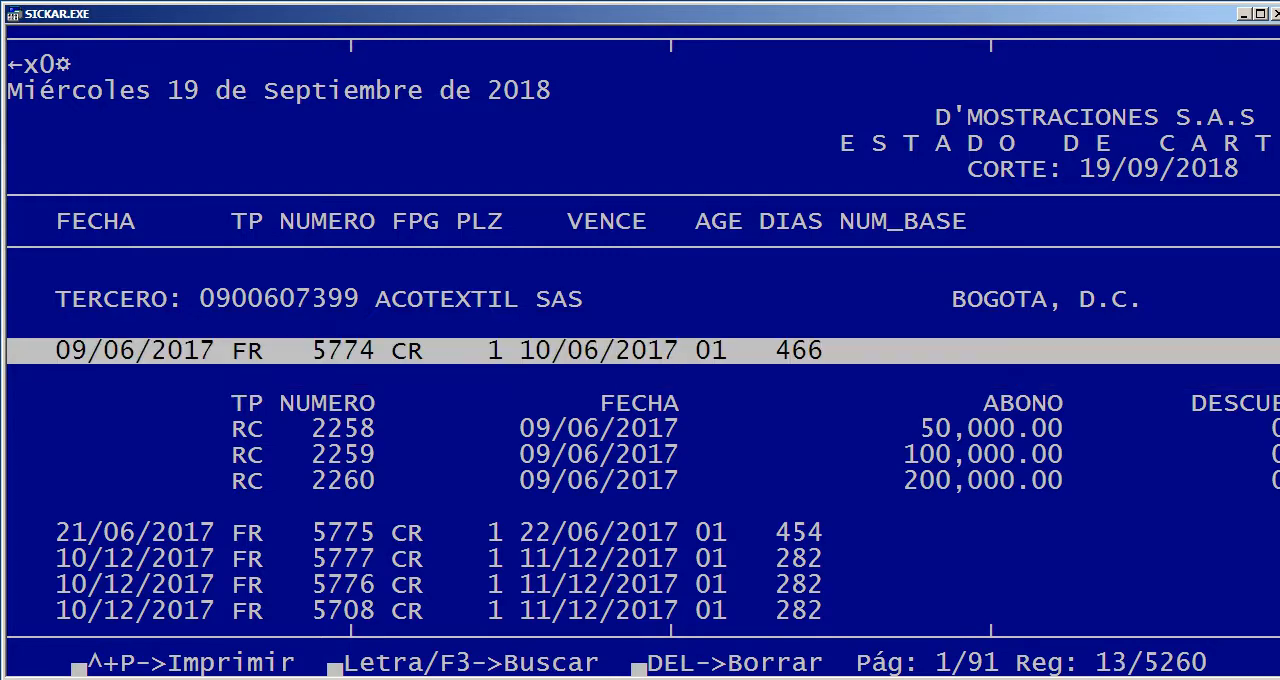
key("Right")
key("Right")
key("Right")
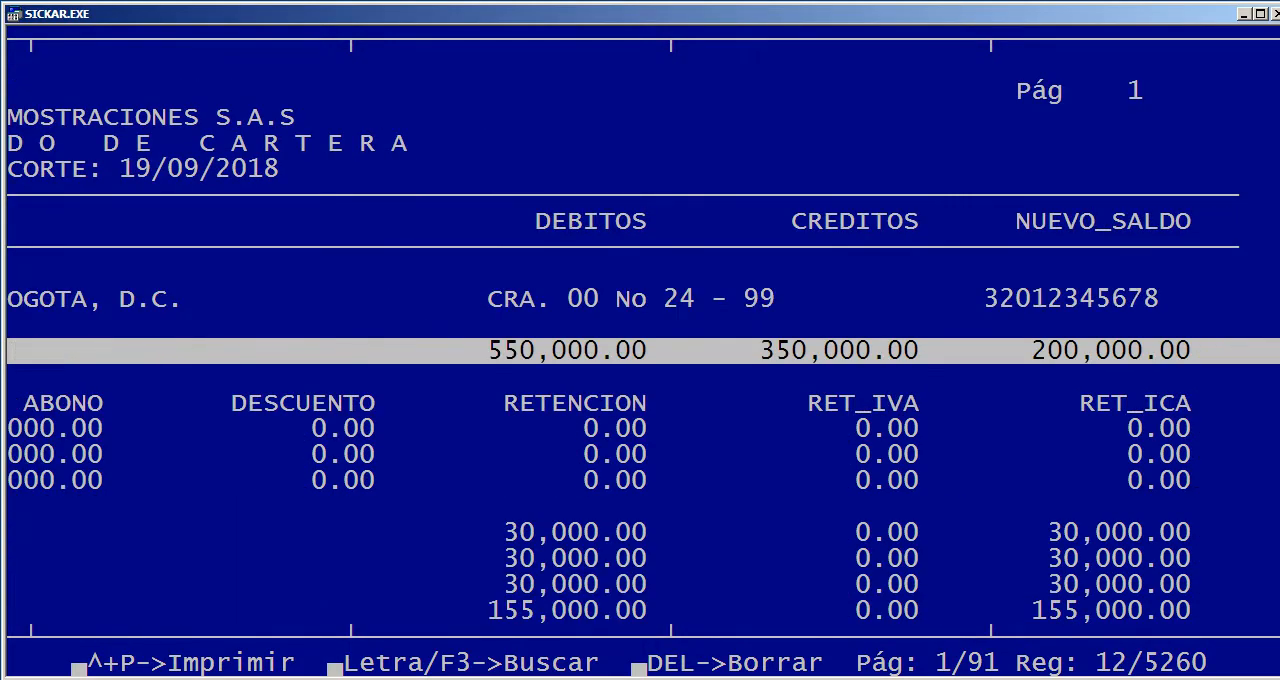
key("Left")
key("Left")
key("Left")
Examine the RC payments listed under document FR 5774, including their discount and retention columns, and close the report
key("Down")
key("Down")
key("Down")
key("Down")
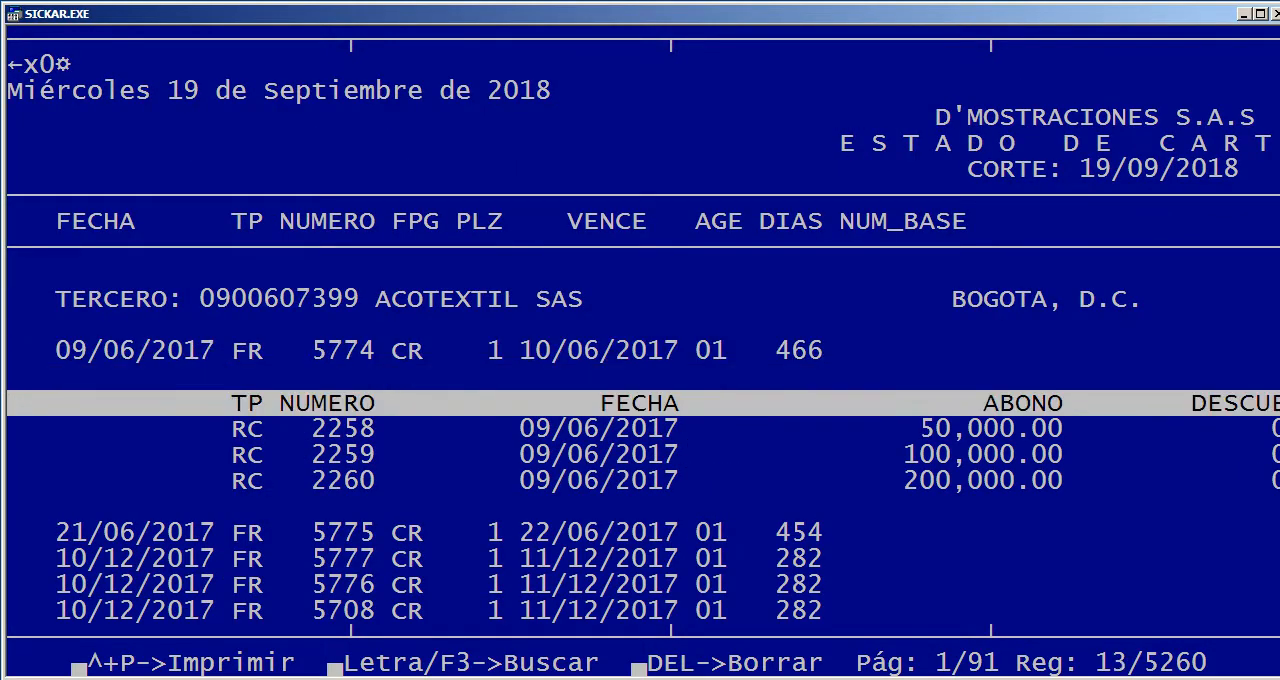
key("Up")
key("Down")
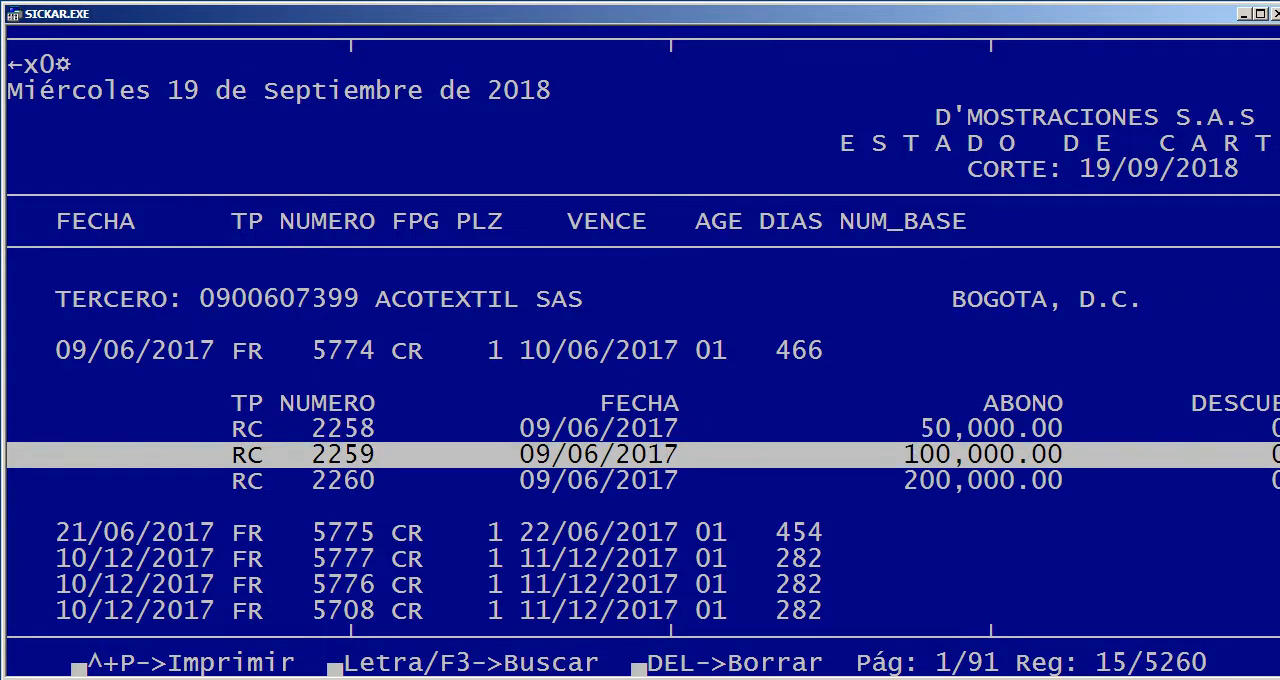
key("Down")
key("Up")
key("Up")
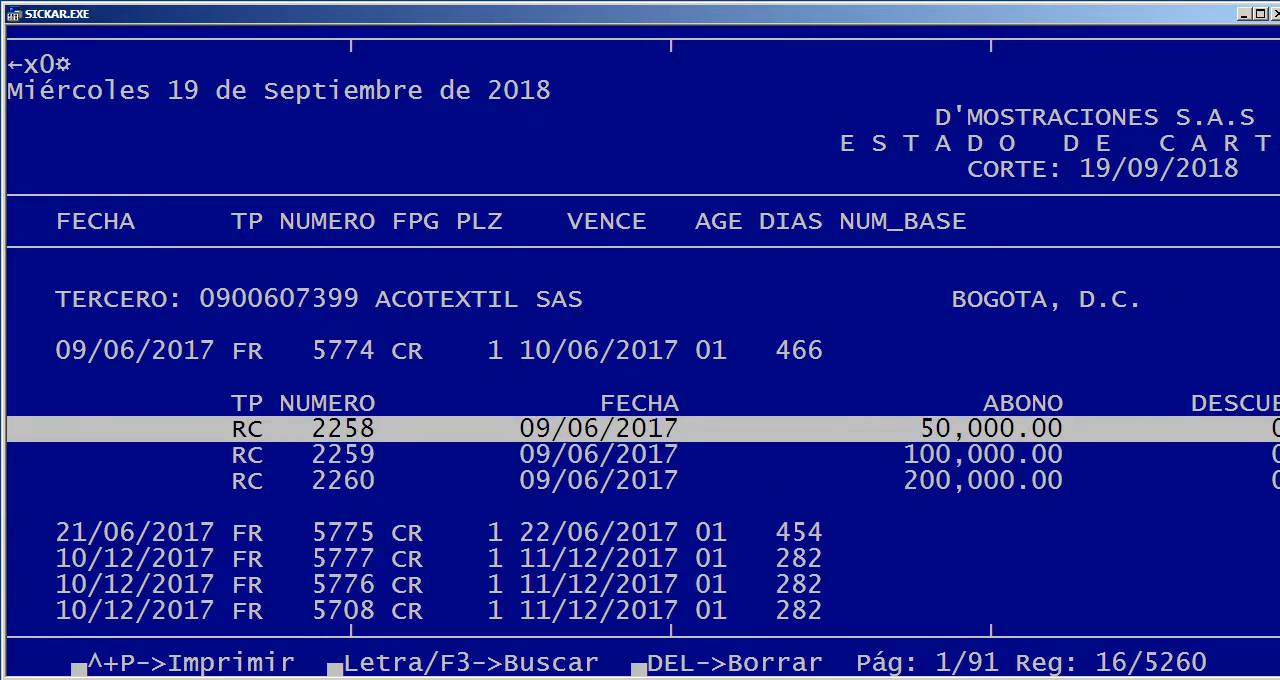
key("Right")
key("Right")
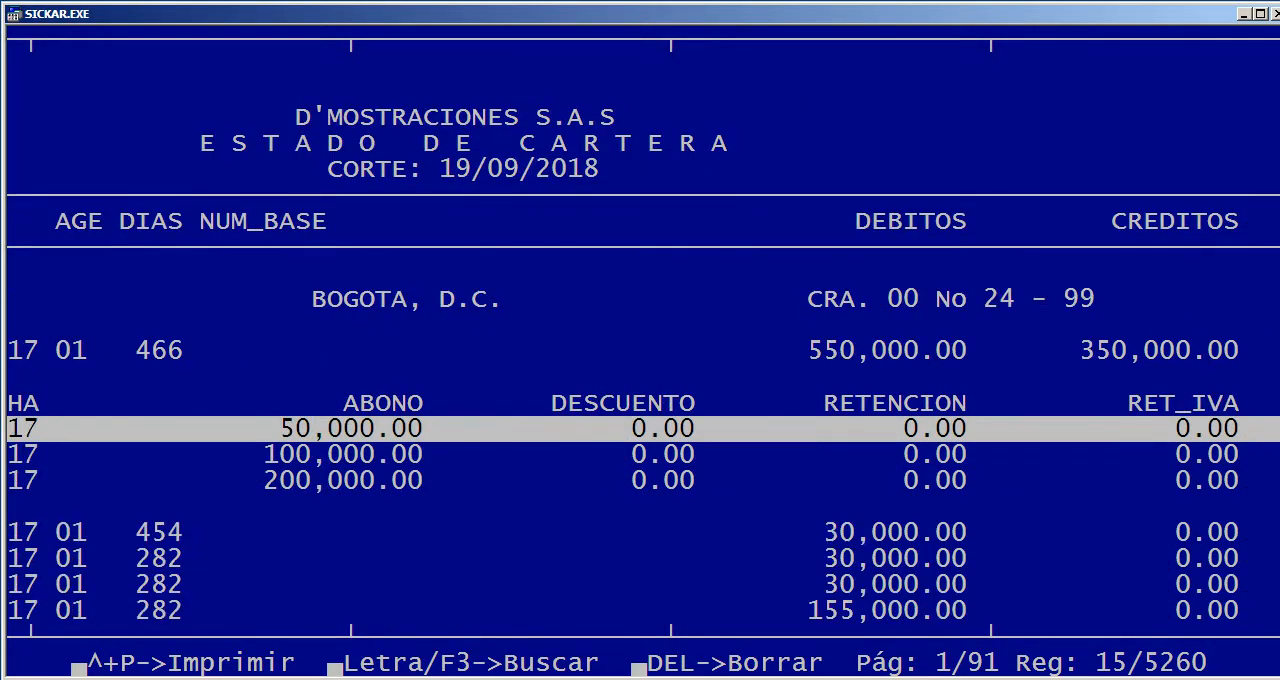
key("Right")
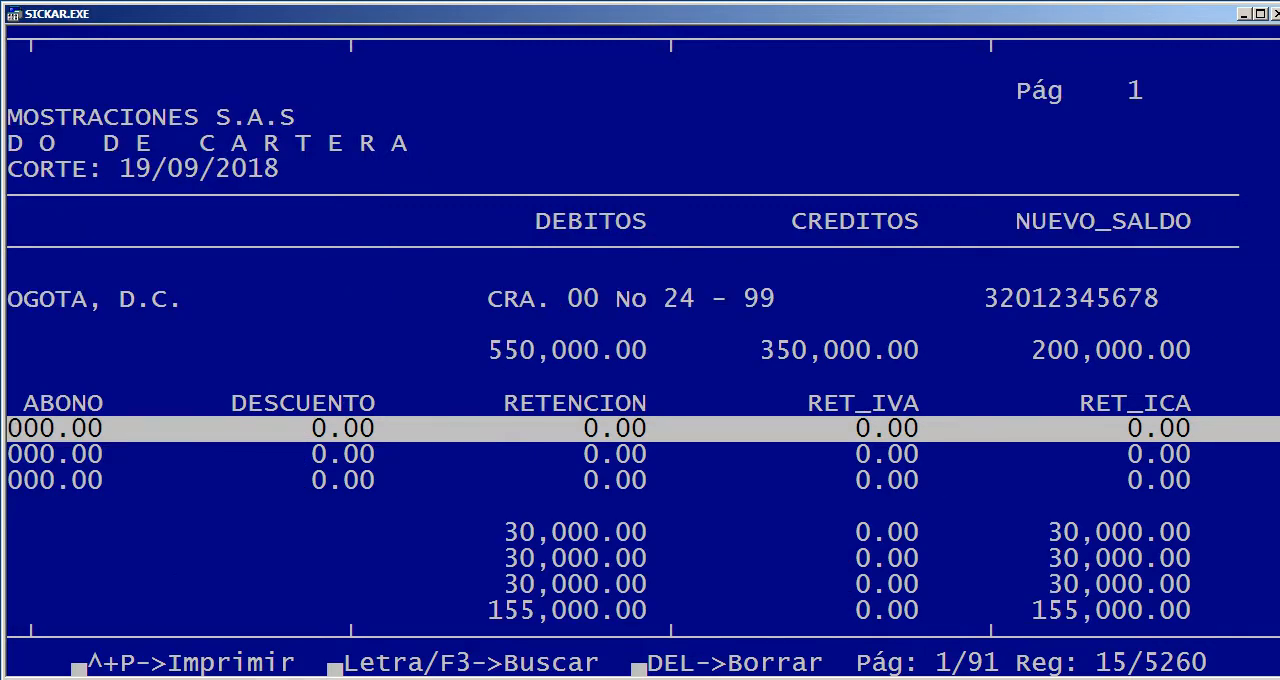
key("Left")
key("Left")
key("Left")
key("Escape")
key("Right")
key("Return")
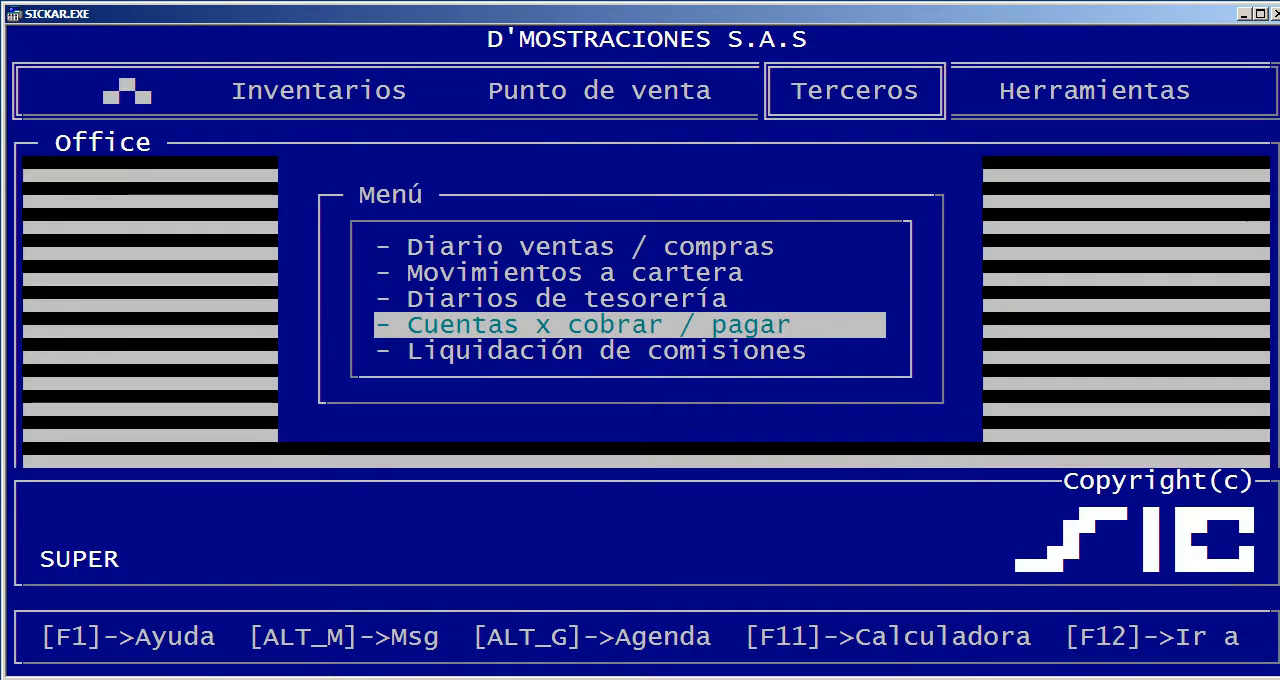
Run the Estado de cartera report for clients (1) with Resumido set to S and Abonos kept at N
key("Return")
key("Up")
key("Up")
type("S")
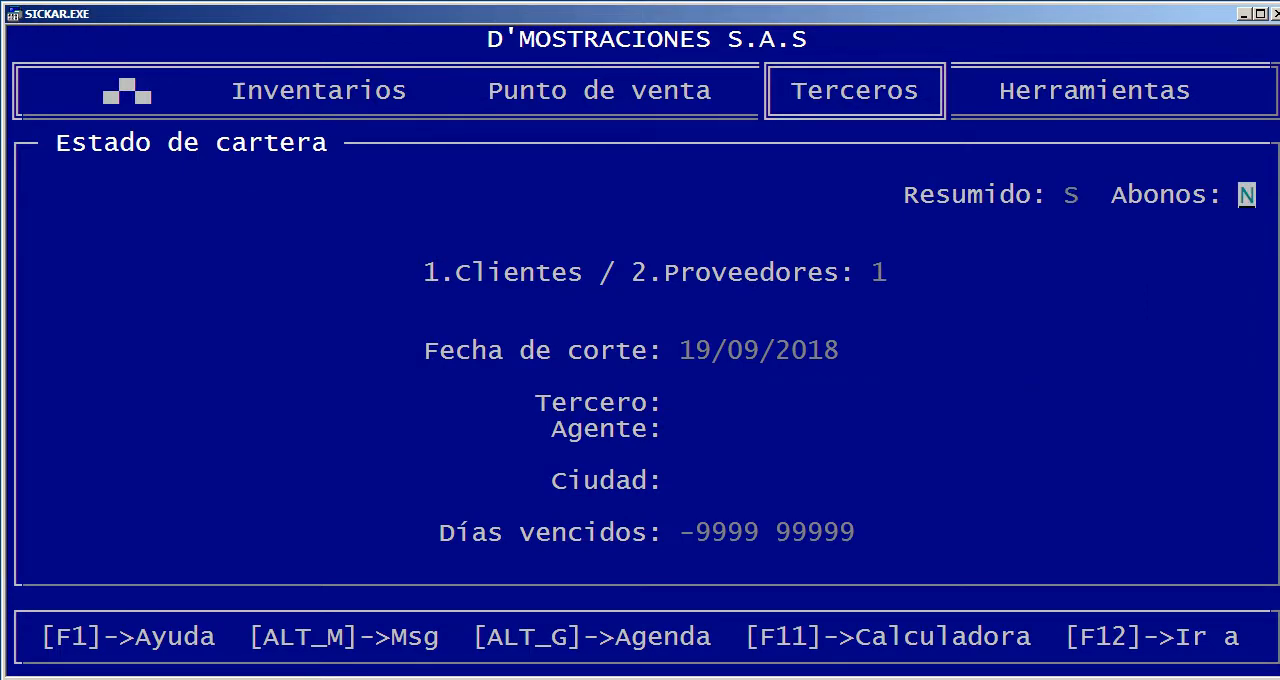
key("Return")
key("Return")
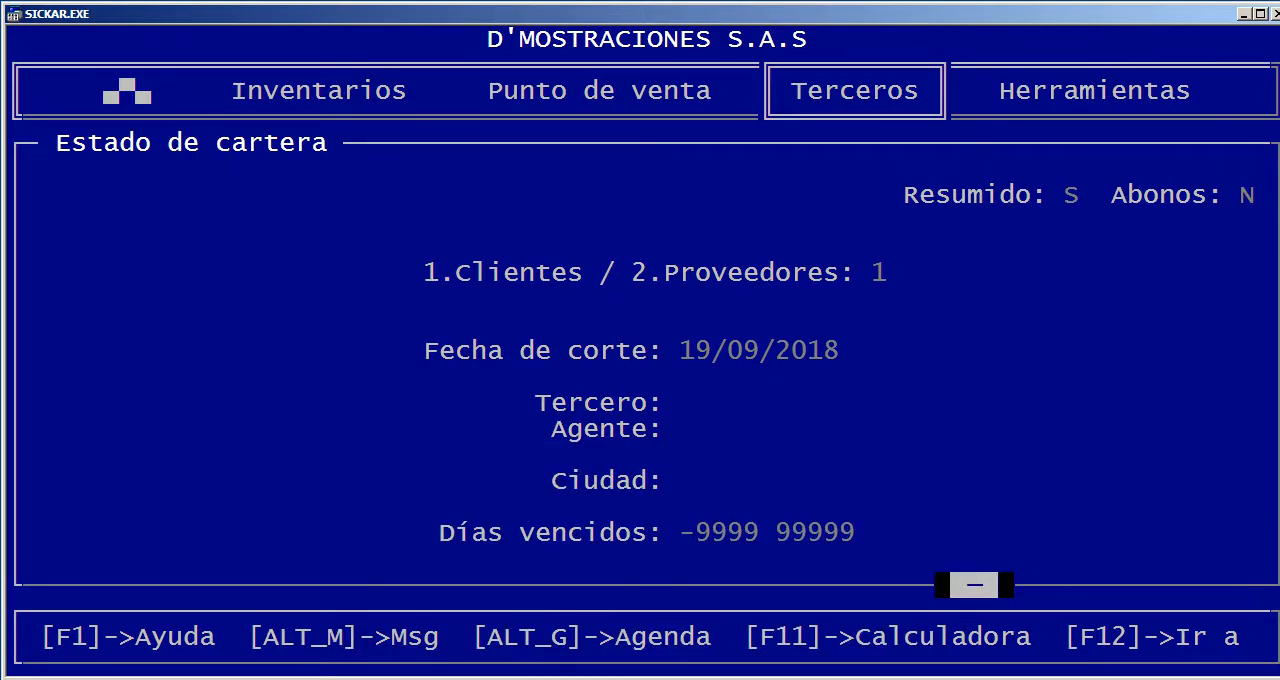
Review the summarized client report's amount columns and third parties down to the period totals, then close it
key("Down")
key("Down")
key("Down")
key("Down")
key("Down")
key("Down")
key("Down")
key("Down")
key("Down")
key("Down")
key("Down")
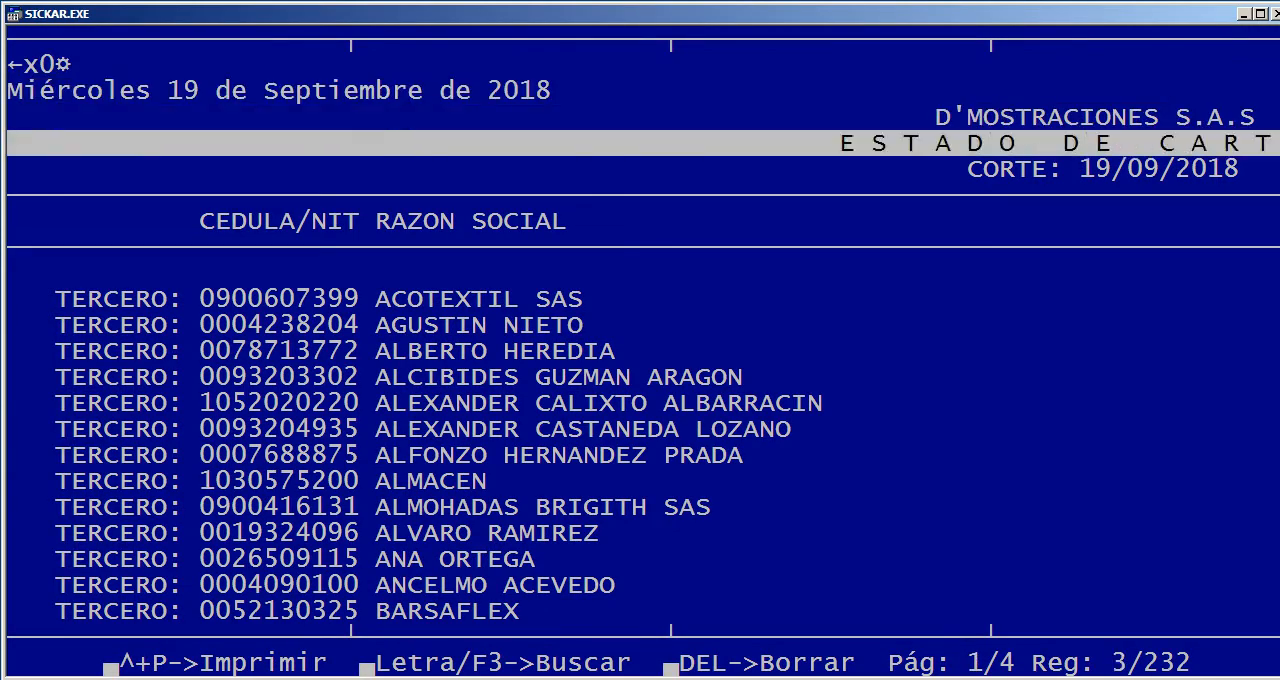
key("Right")
key("Right")
key("Right")
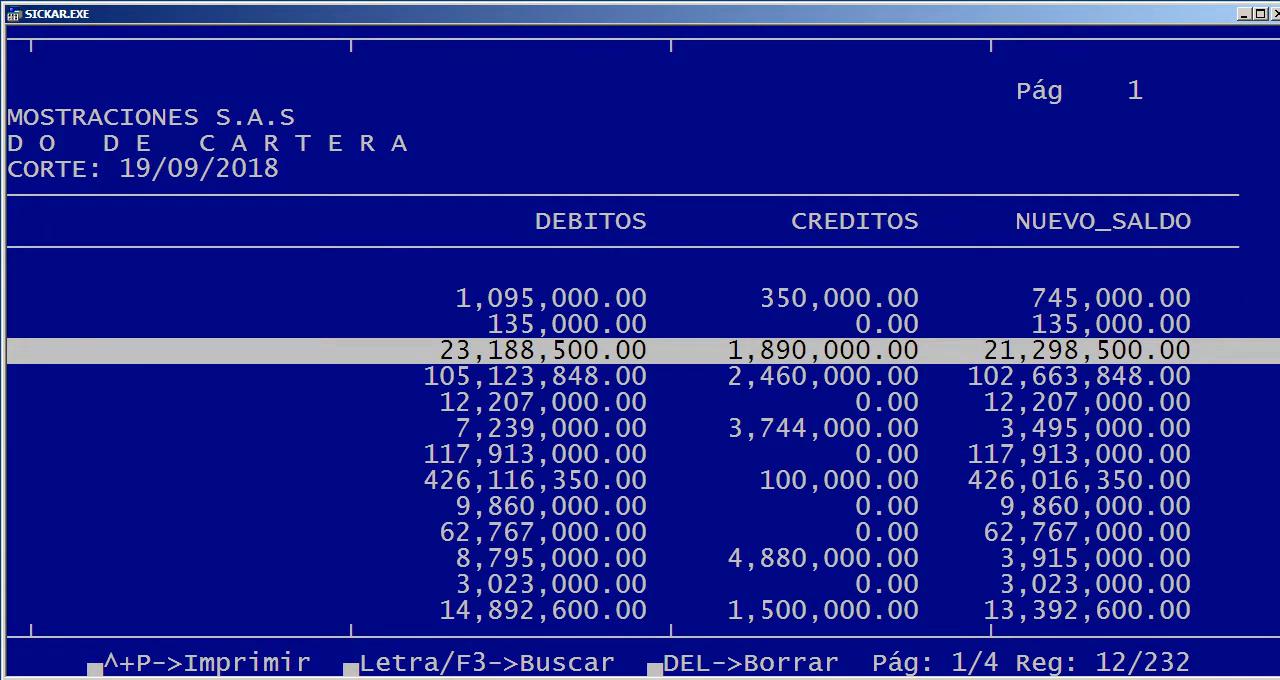
key("Page_Down")
key("Page_Down")
key("Page_Down")
key("Page_Down")
key("Page_Down")
key("Page_Down")
key("Left")
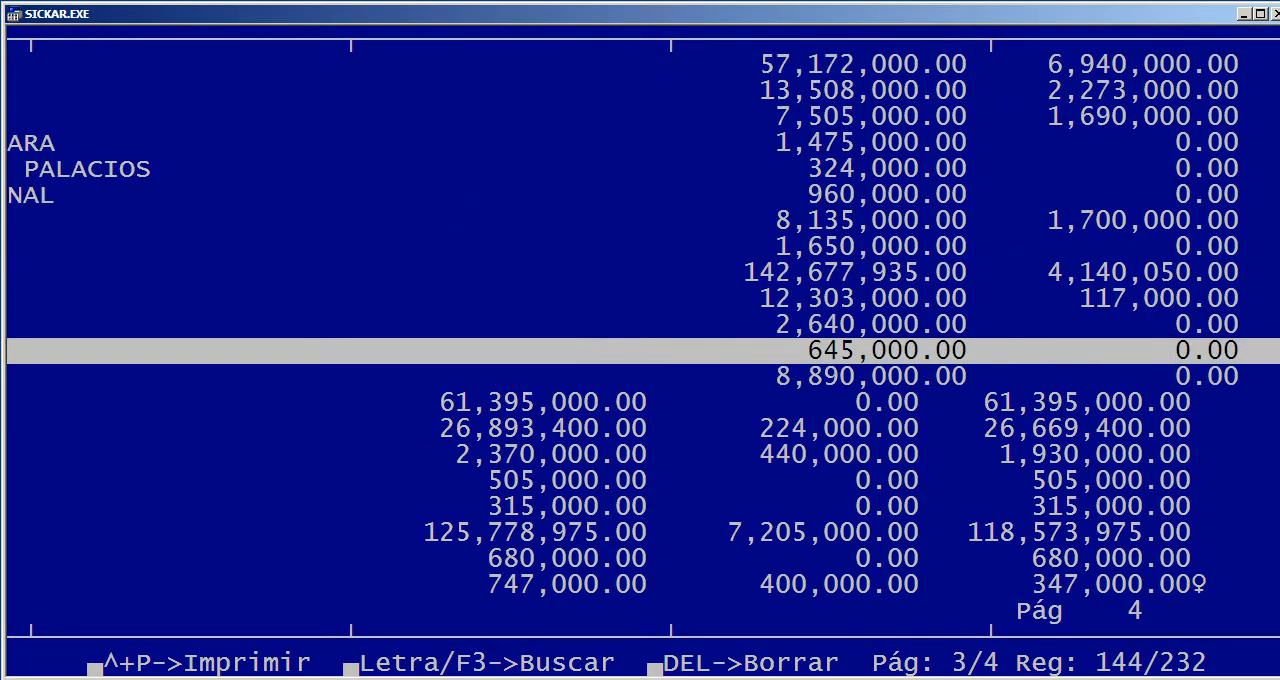
key("Page_Down")
key("Page_Down")
key("Page_Down")
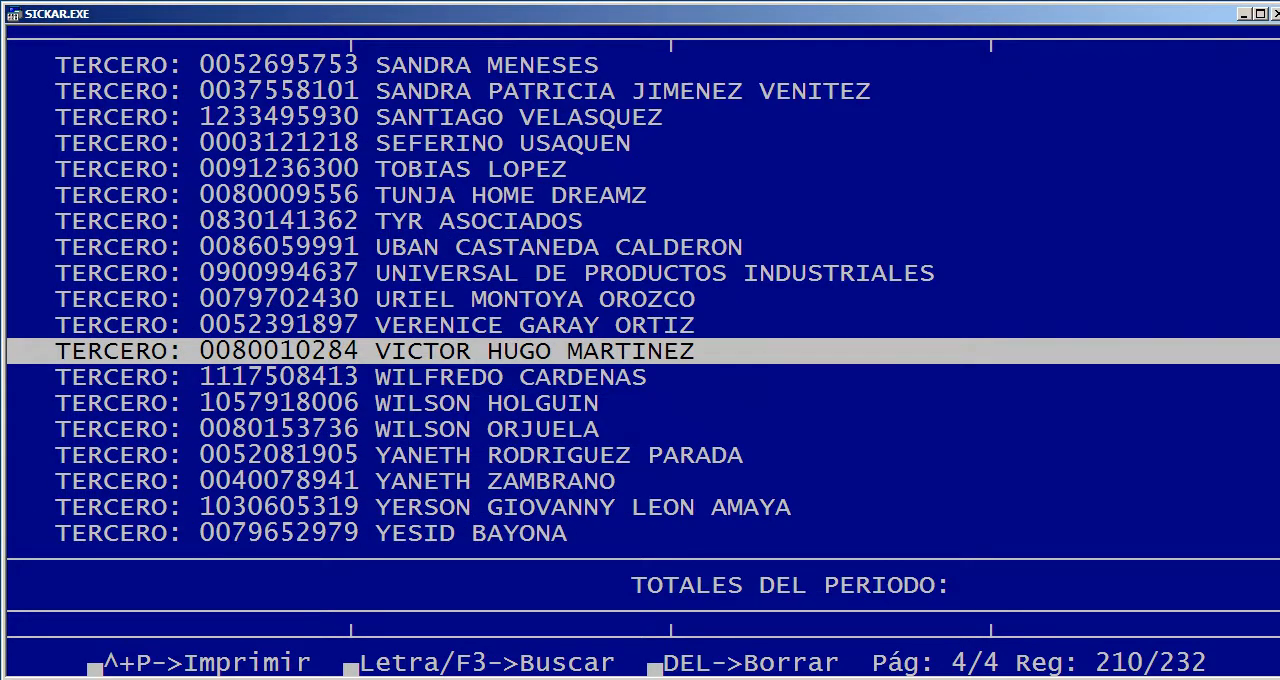
key("Escape")
key("Return")
Start a non-summarized Estado de cartera report for clients (1) with cutoff date 19/09/2018, leaving Tercero and Agente blank
key("Return")
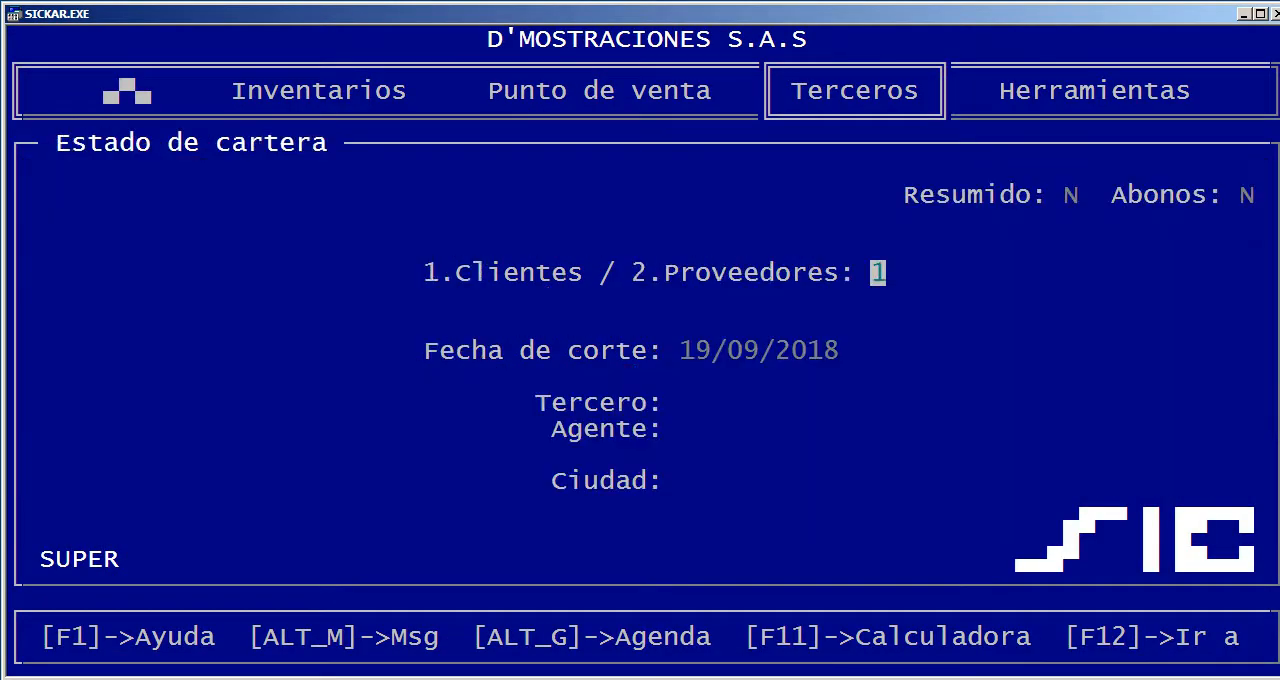
key("Return")
key("Return")
key("Up")
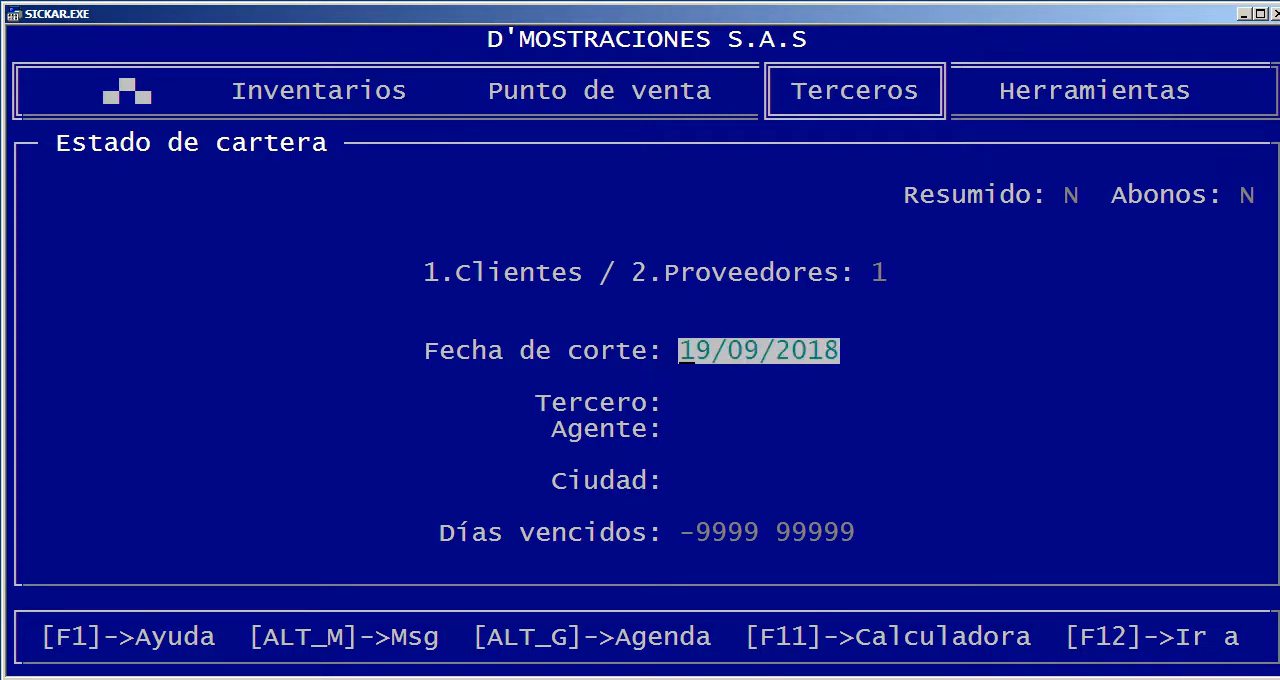
key("Return")
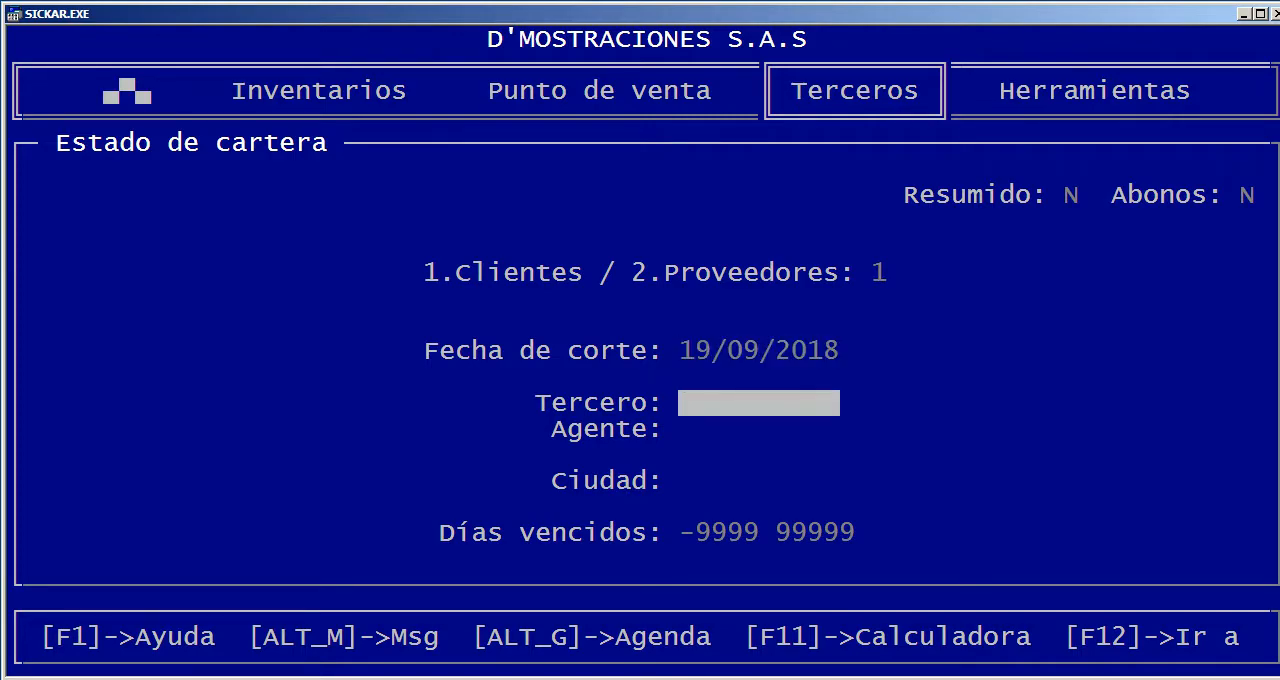
key("Return")
key("Escape")
key("Return")
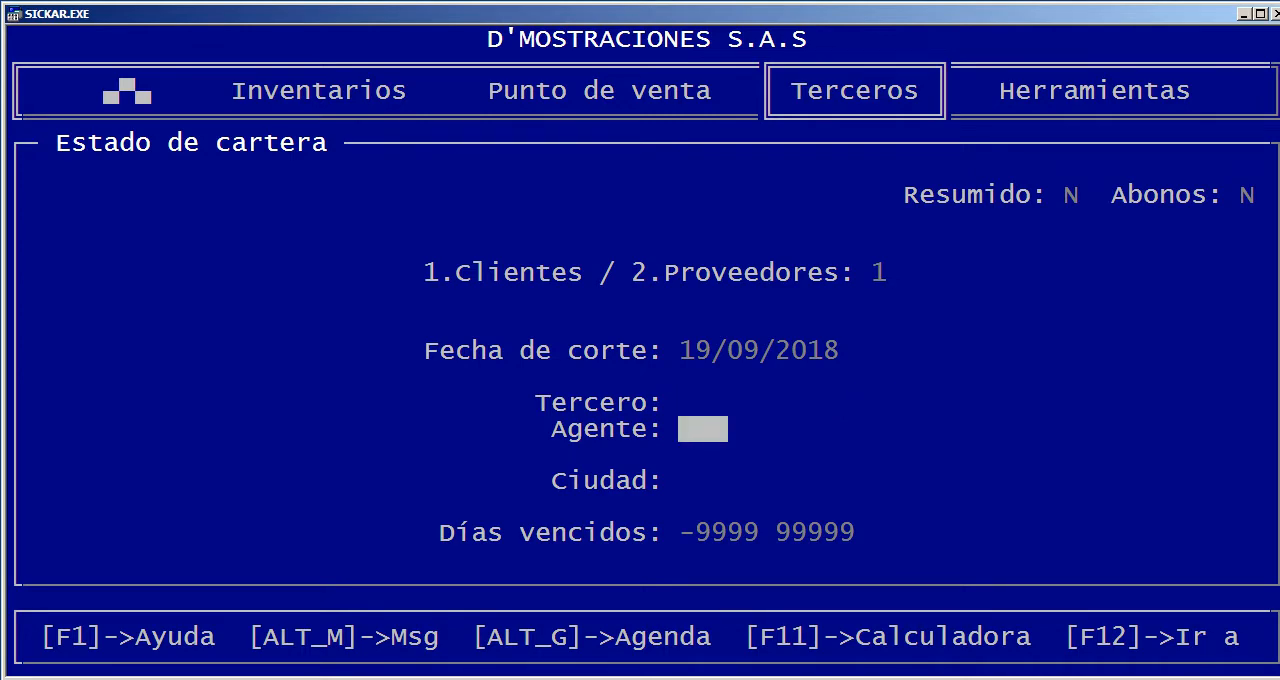
key("Return")
key("Escape")
Limit the report to Ciudad BOG (BOGOTA, D.C.) and run it with overdue days -9999 to 99999
key("Return")
key("Return")
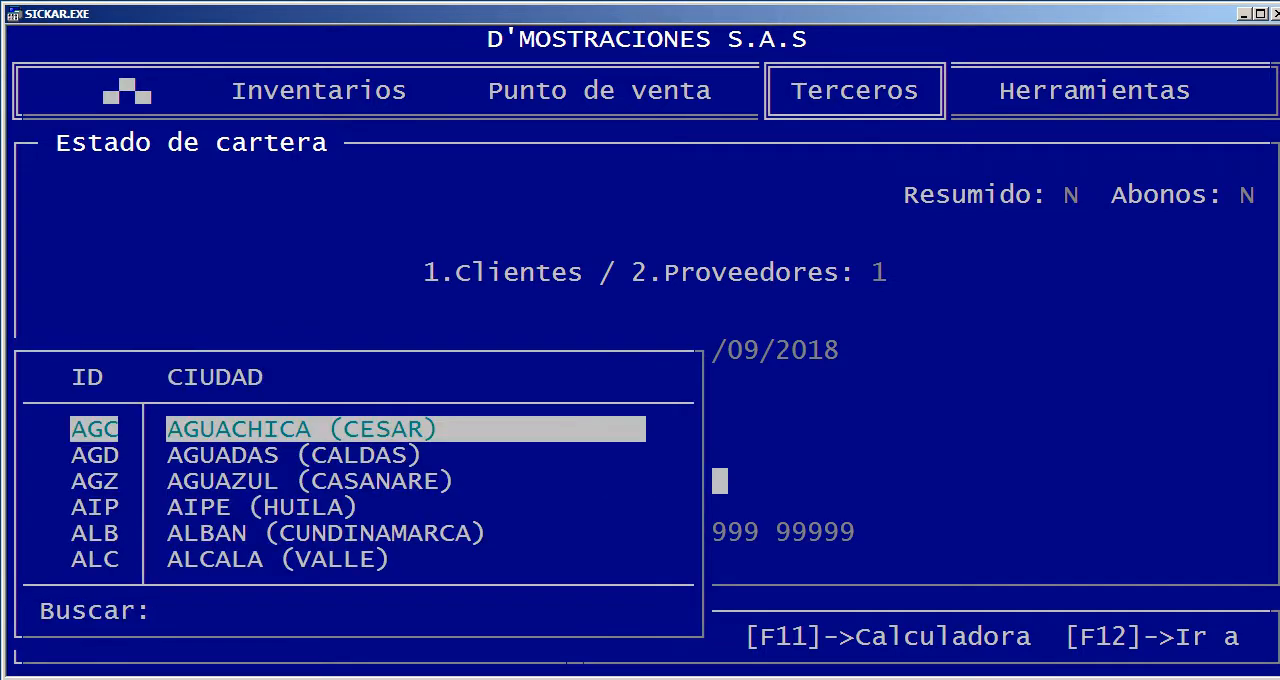
type("BOGO")
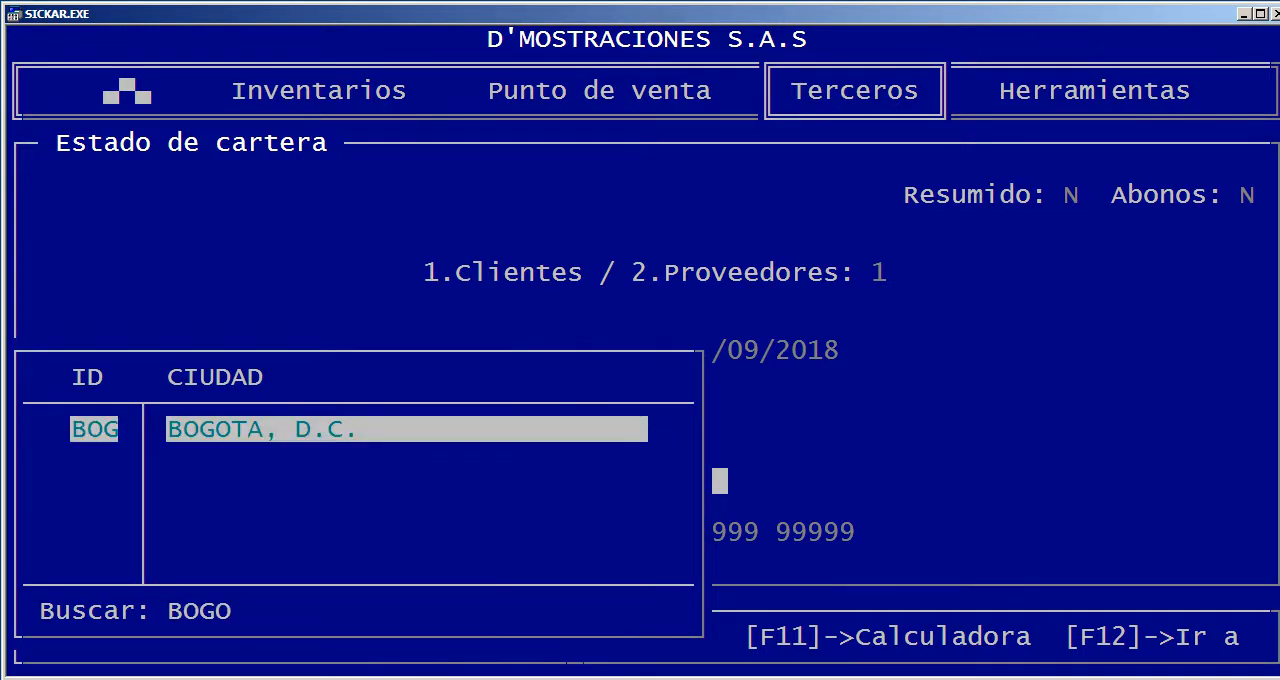
key("Return")
key("Return")
key("Return")
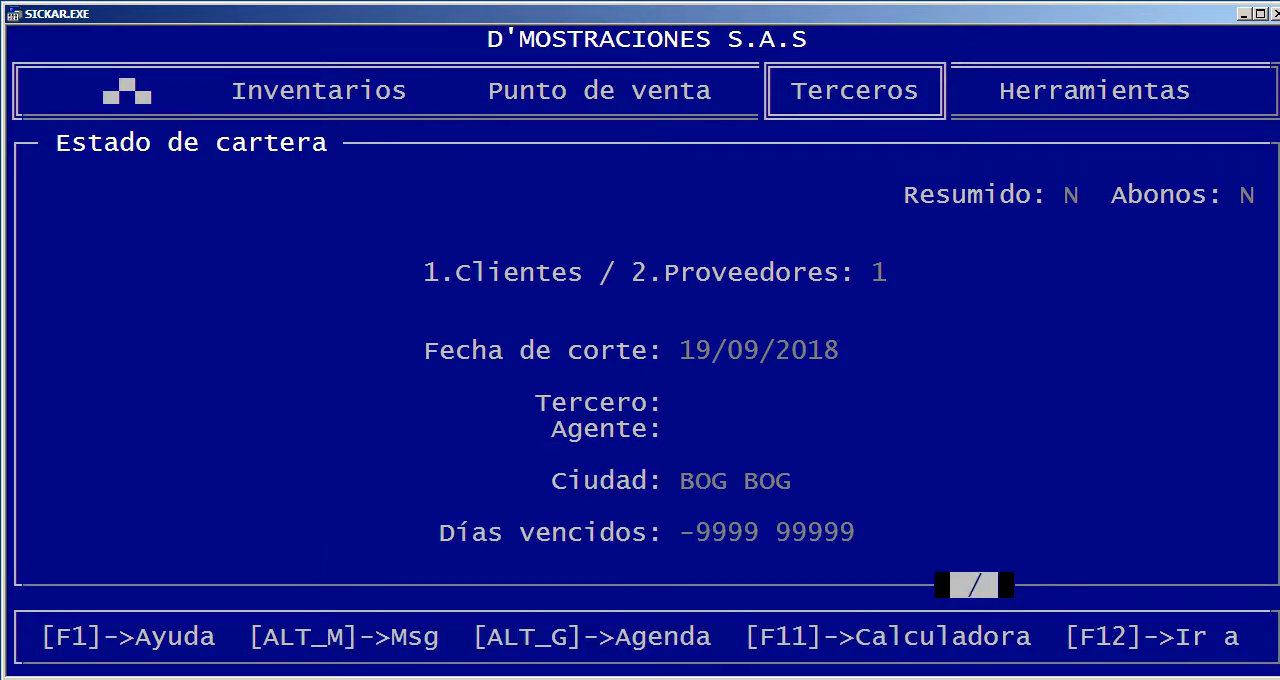
Look through the debits and credits in the Bogotá client report, then close it
key("Right")
key("Right")
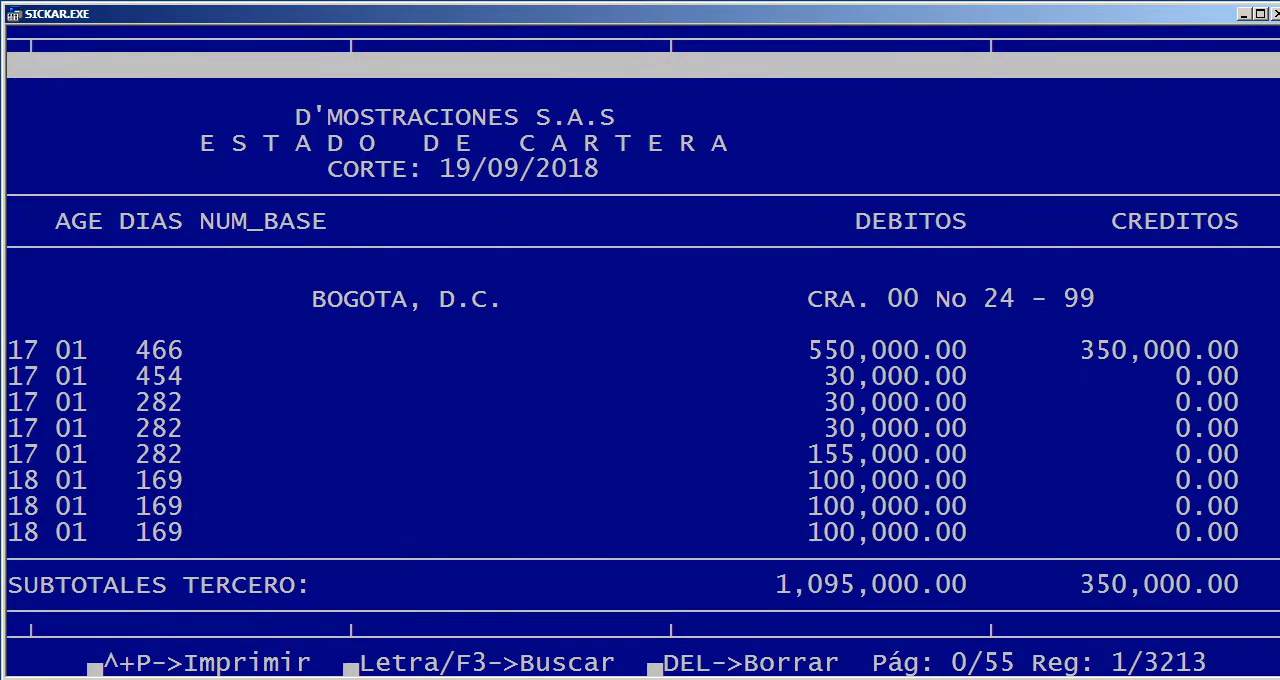
key("Page_Down")
key("Page_Down")
key("Page_Down")
key("Page_Down")
key("Page_Down")
key("Page_Down")
key("Page_Down")
key("Page_Down")
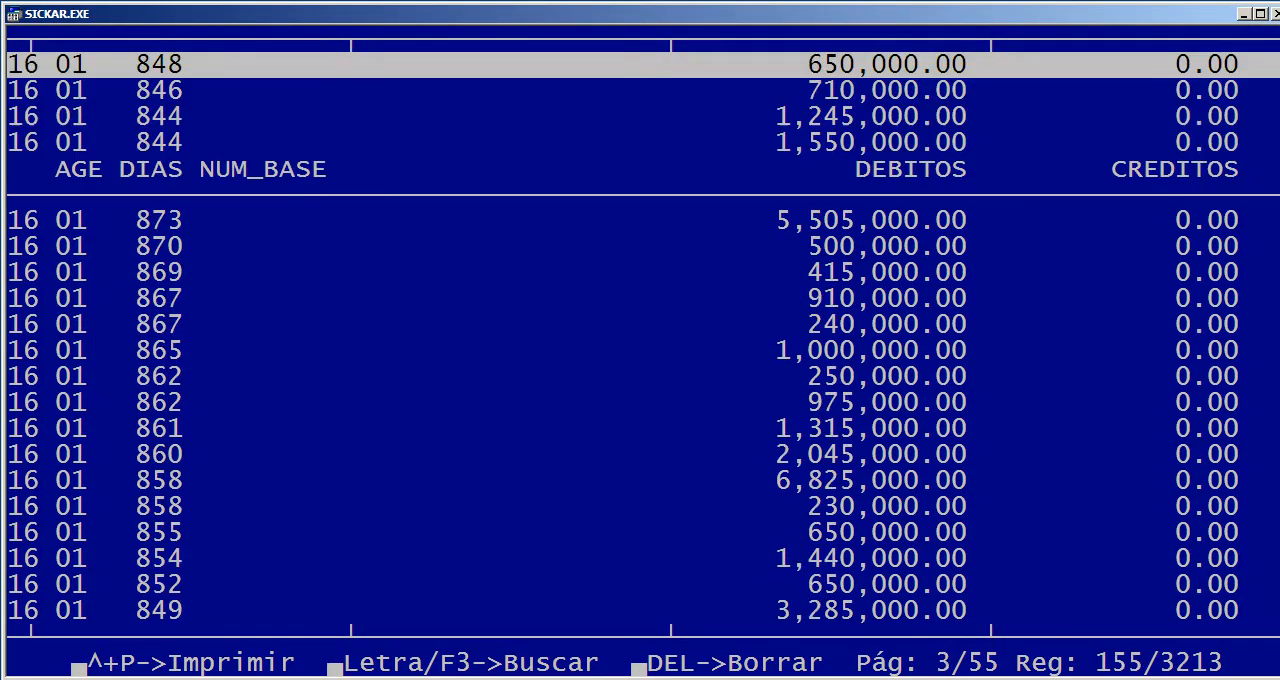
key("Page_Down")
key("Page_Down")
key("Page_Down")
key("Escape")
key("Return")
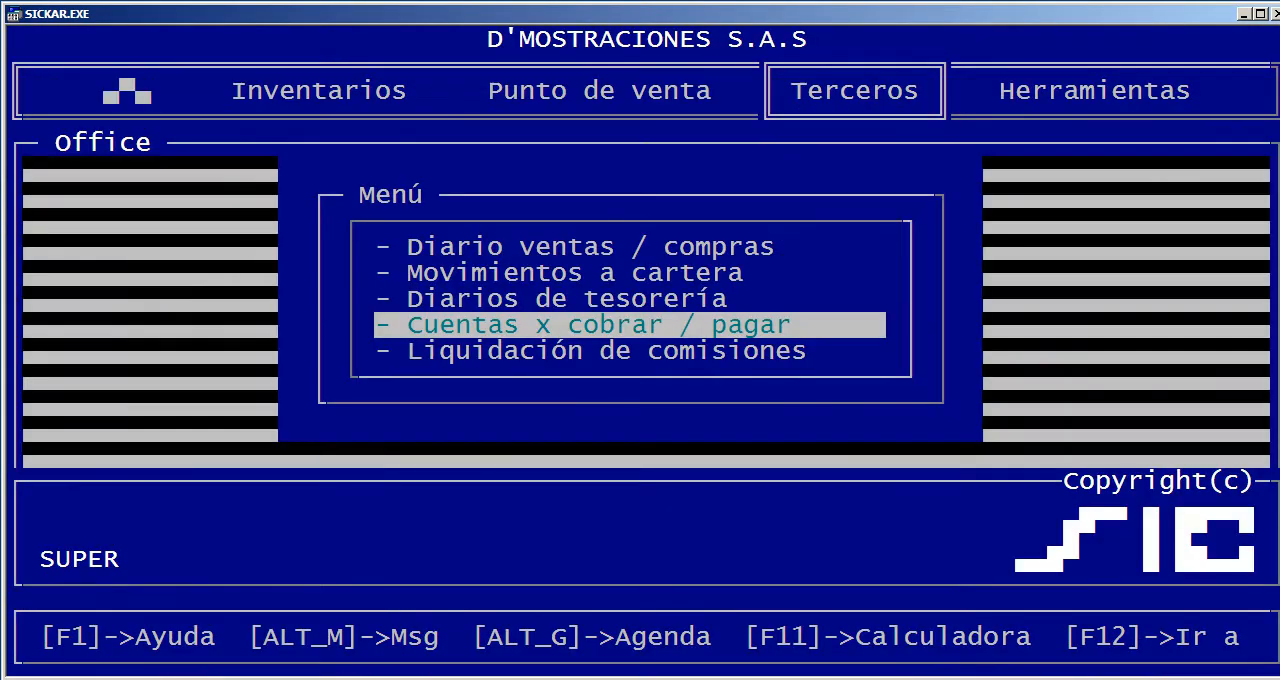
Run the Estado de cartera report on screen for all clients (1) with Días vencidos set from 0 to 0
key("Return")
key("Return")
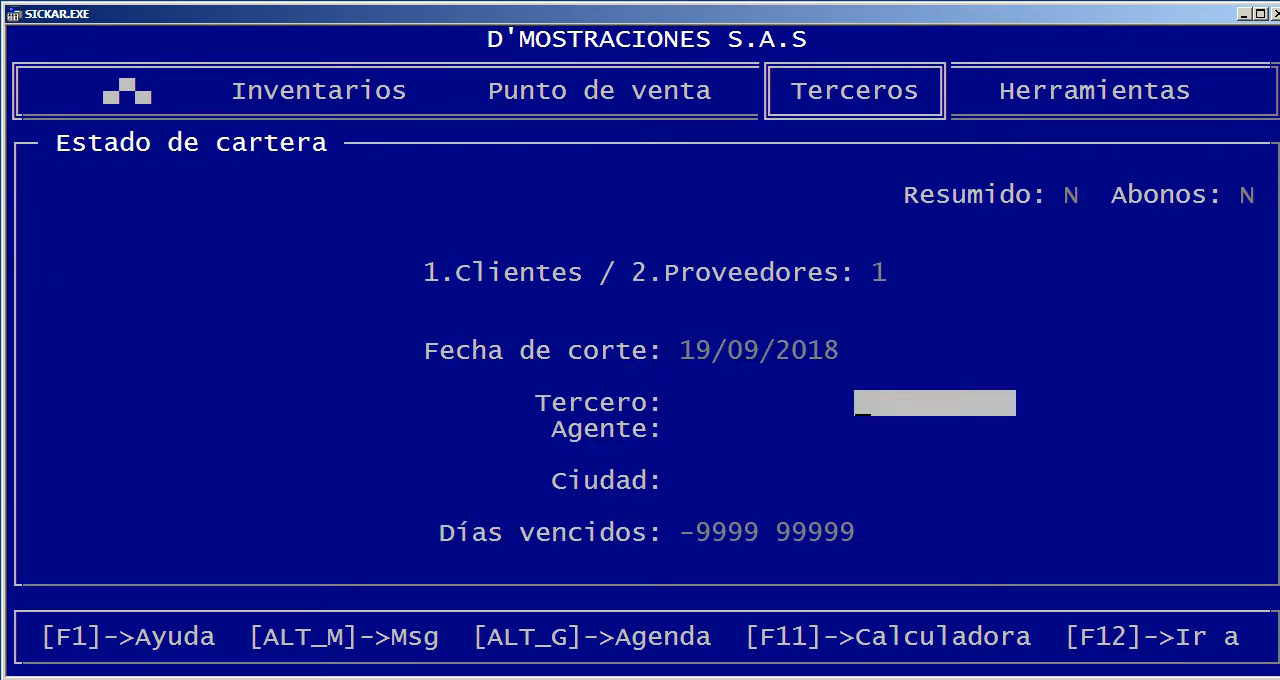
key("Return")
key("Return")
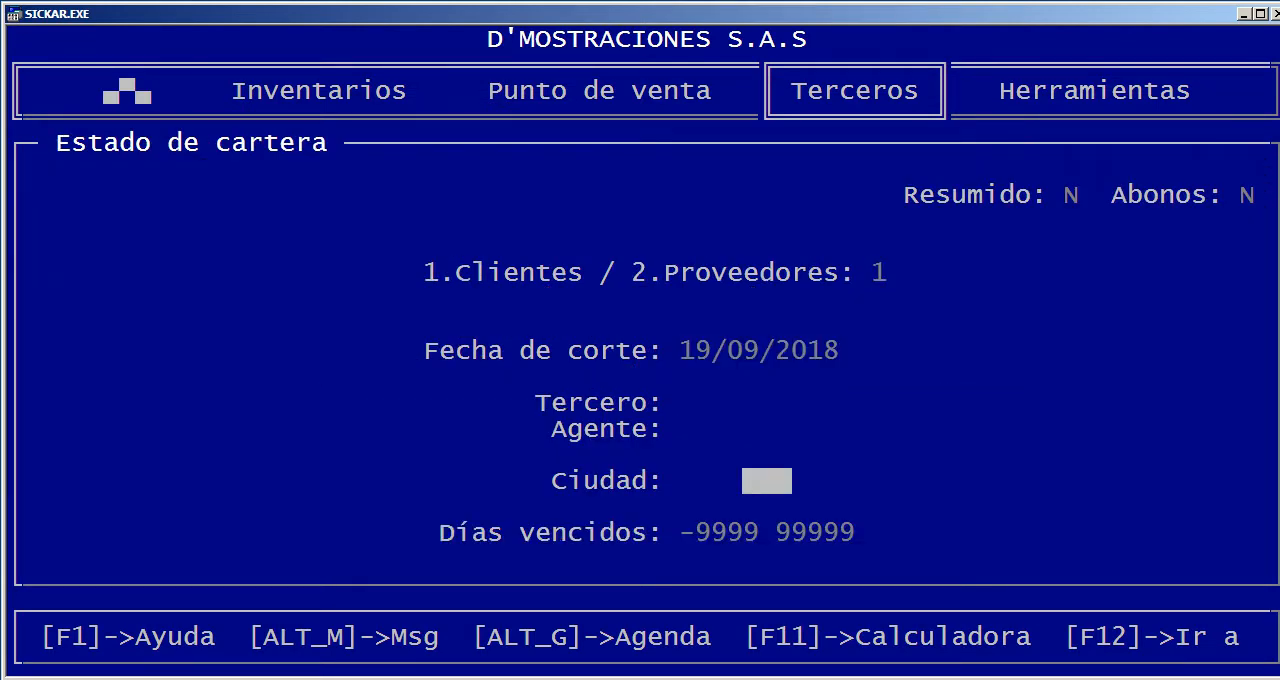
key("Return")
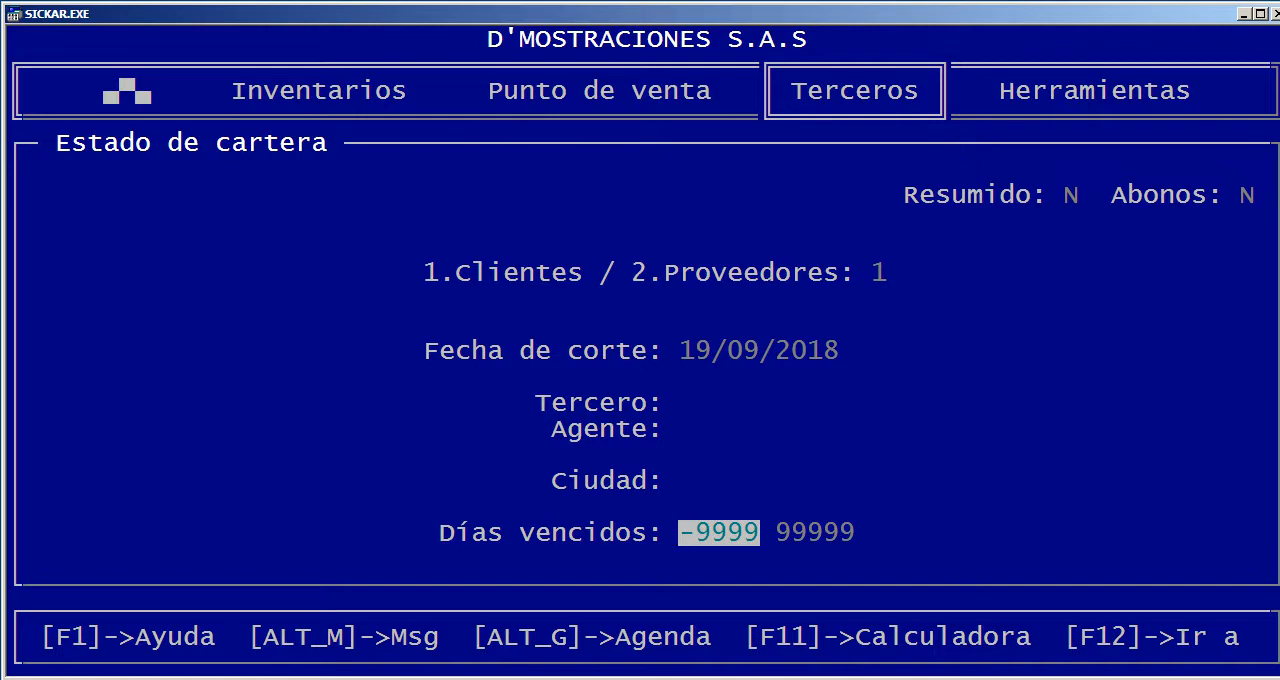
type("0")
key("Return")
type("0")
key("Return")
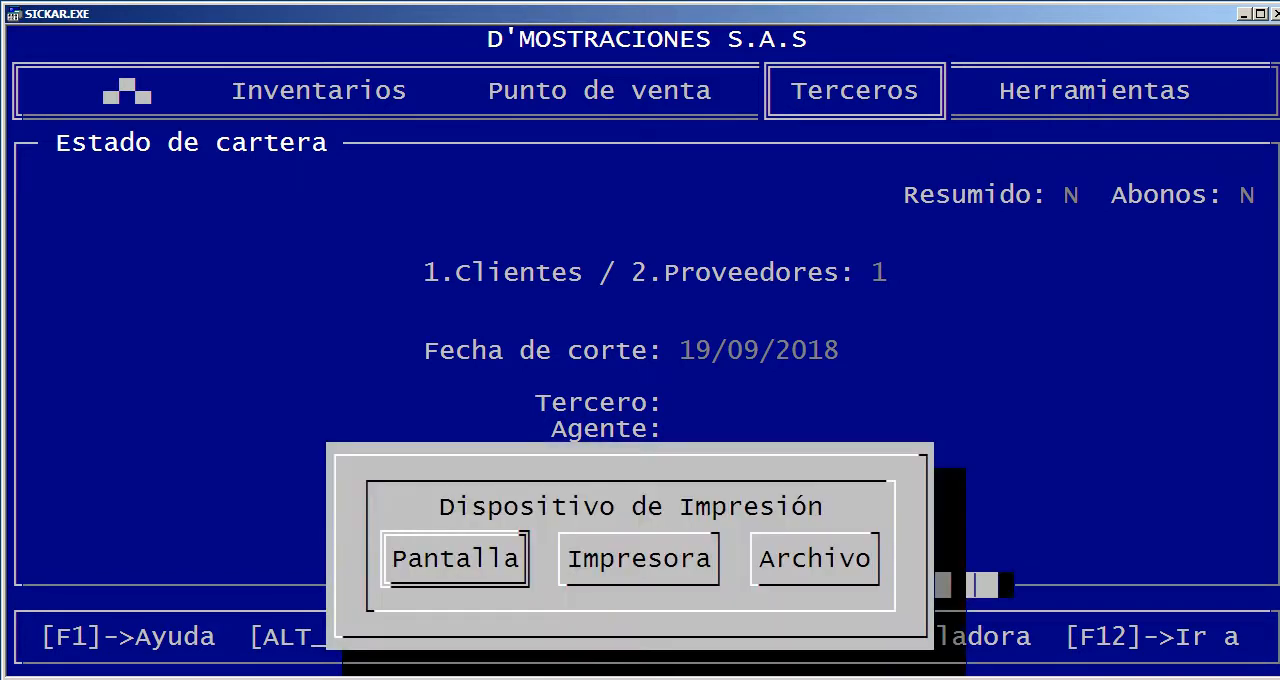
key("Return")
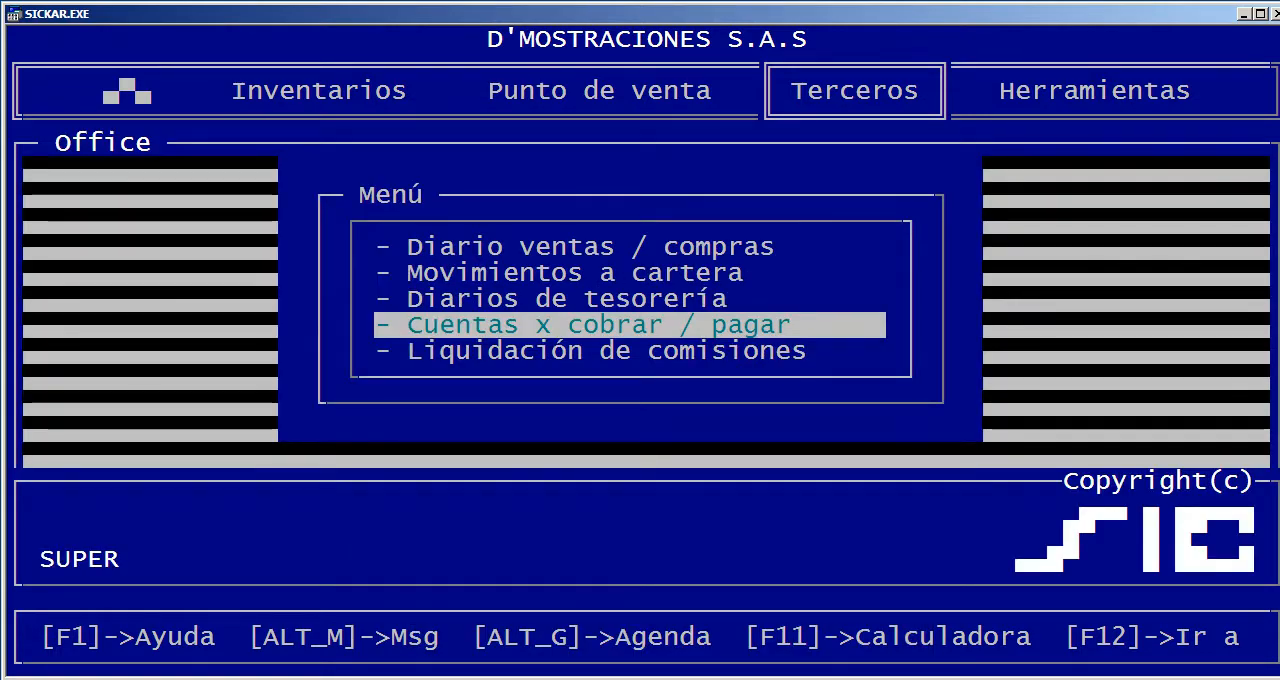
Run the Estado de cartera report on screen for all clients (1) as of 19/09/2018 with Días vencidos from 100 to 99999
key("Return")
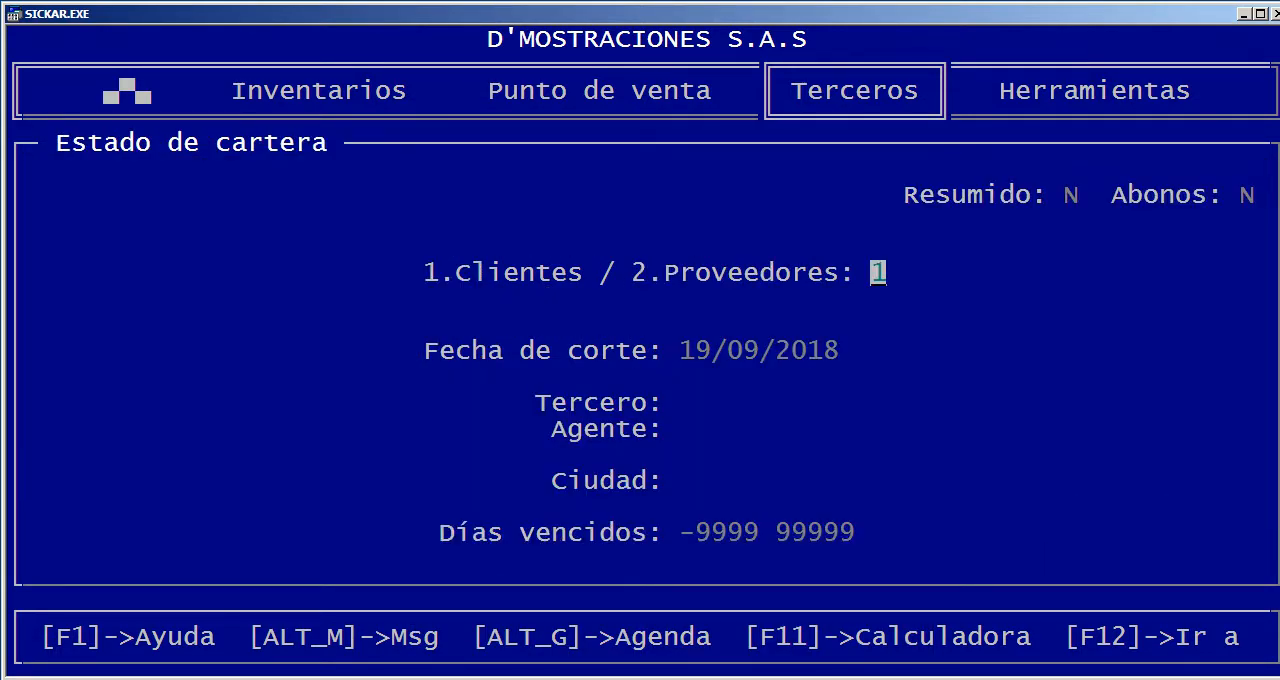
key("Return")
key("Return")
key("Return")
key("Return")
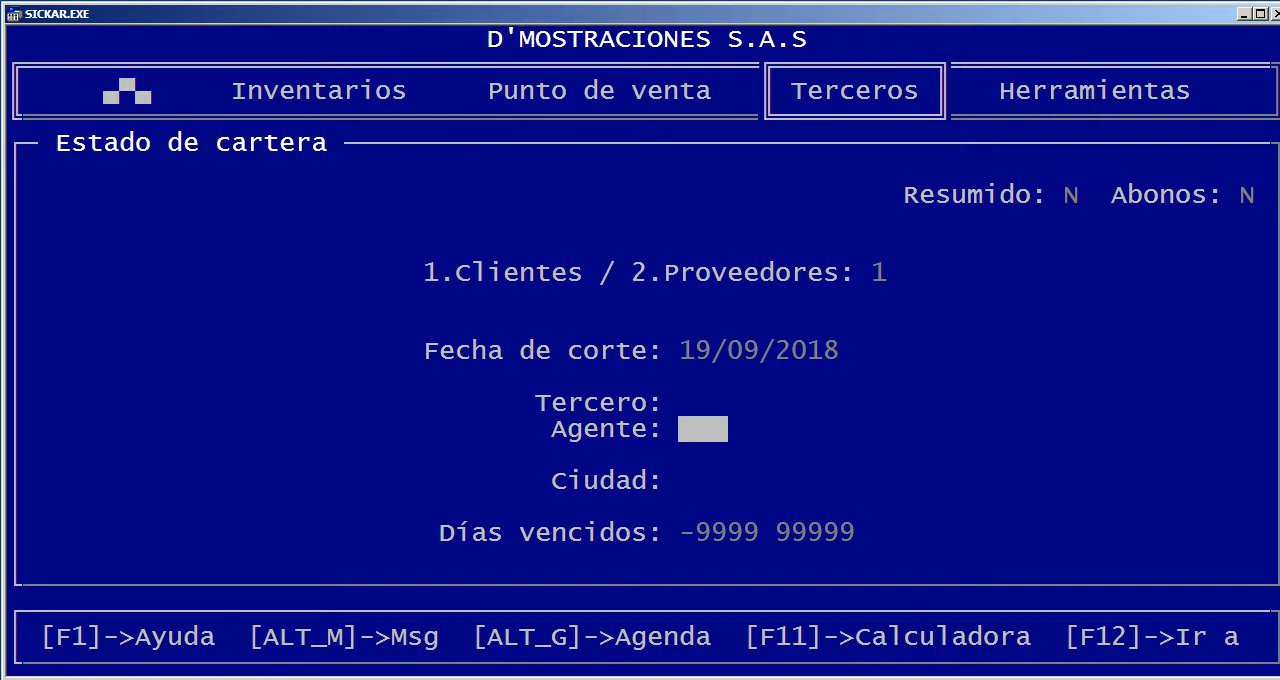
key("Return")
key("Return")
key("Return")
key("Return")
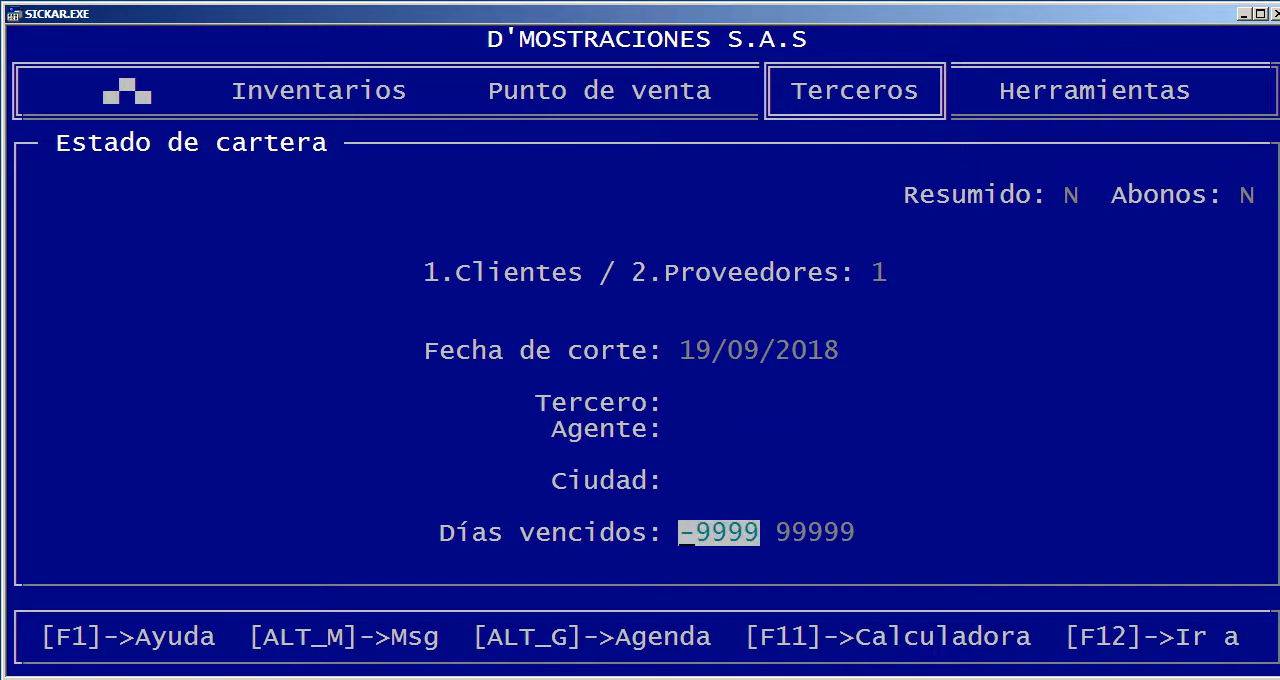
type("100")
key("Return")
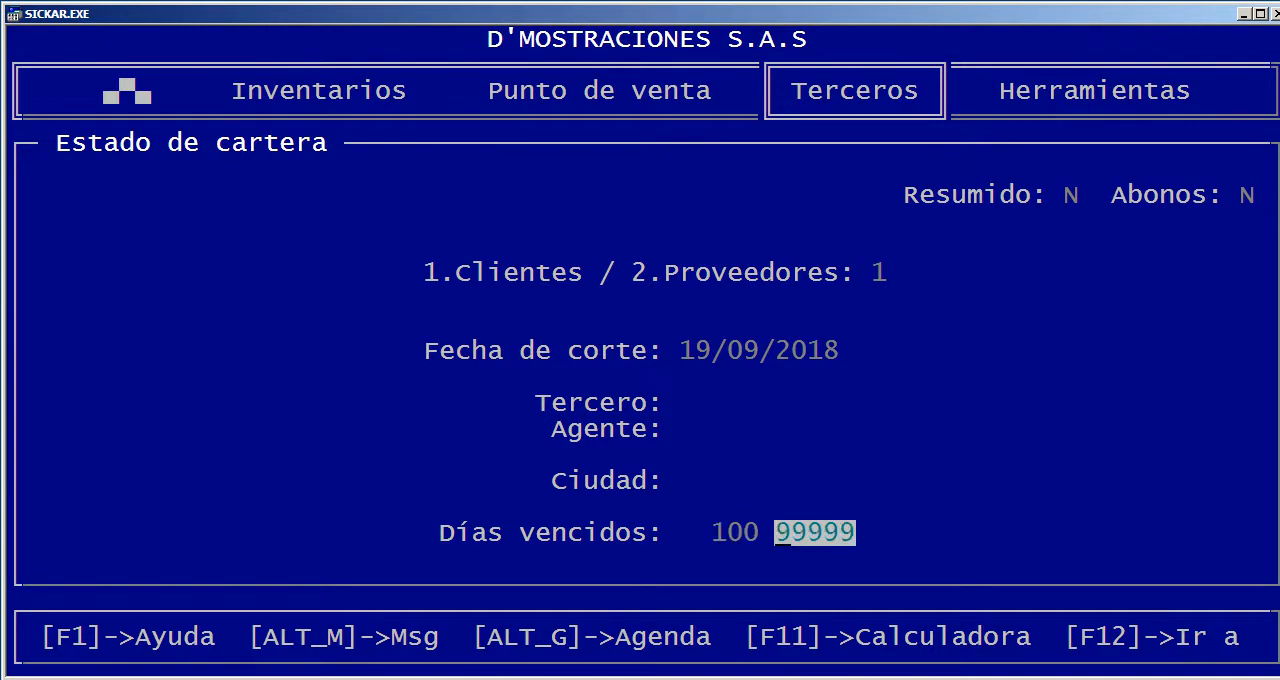
key("Return")
key("Return")
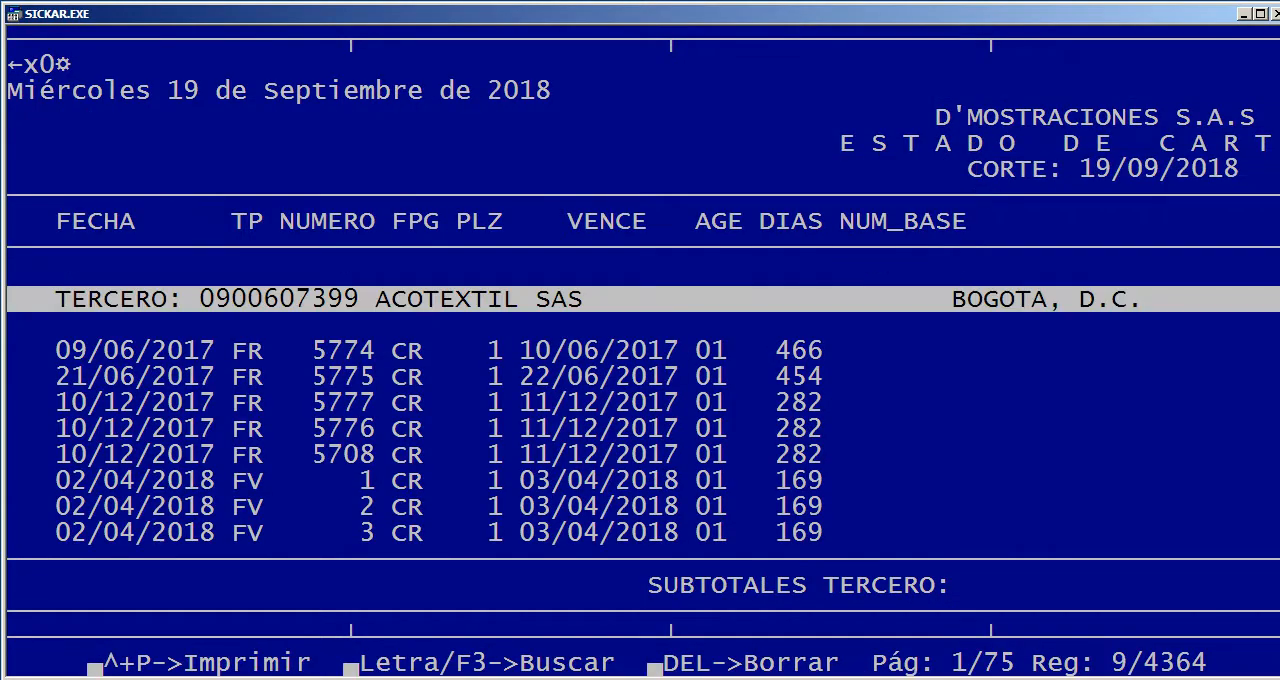
Look through the DIAS values of the invoices in the overdue client report, then close it
left_click_drag(760, 340, 822, 544)
key("Escape")
key("Down")
key("Down")
key("Page_Down")
key("Page_Down")
key("Page_Down")
key("Page_Down")
key("Page_Down")
key("Page_Down")
key("Page_Down")
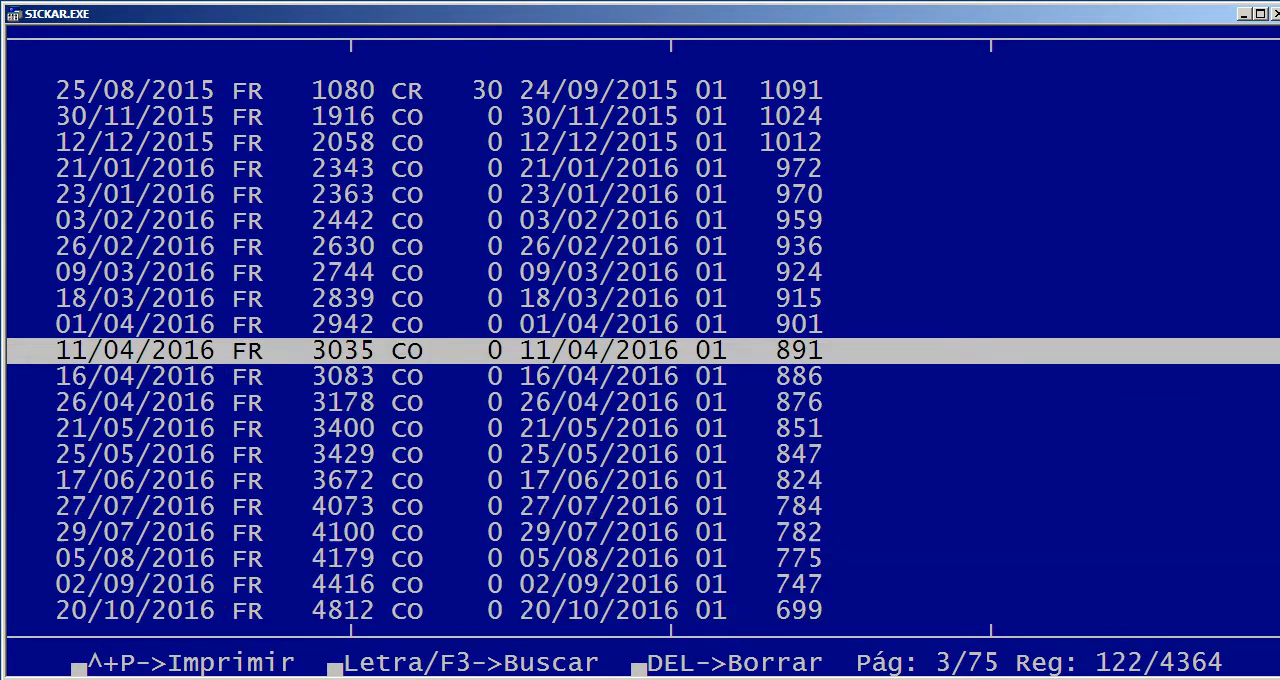
key("Escape")
key("Return")
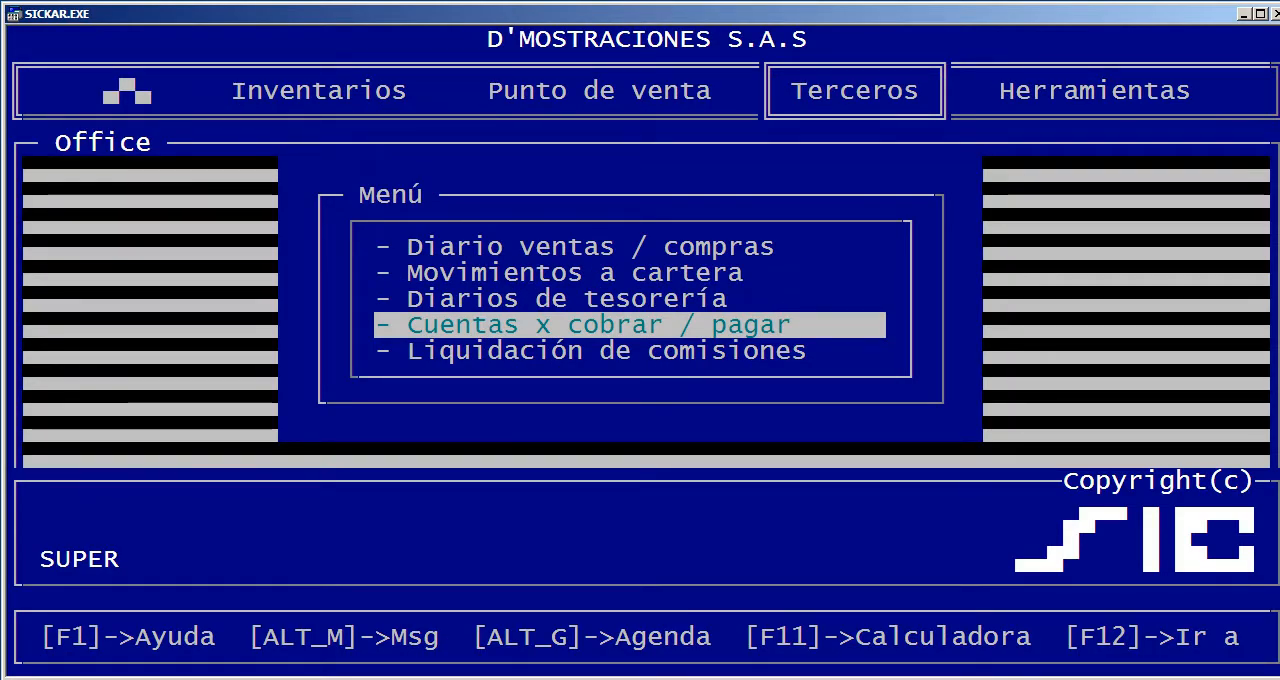
Leave the Estado de cartera form without running it and open the Diario ventas / compras report form
key("Return")
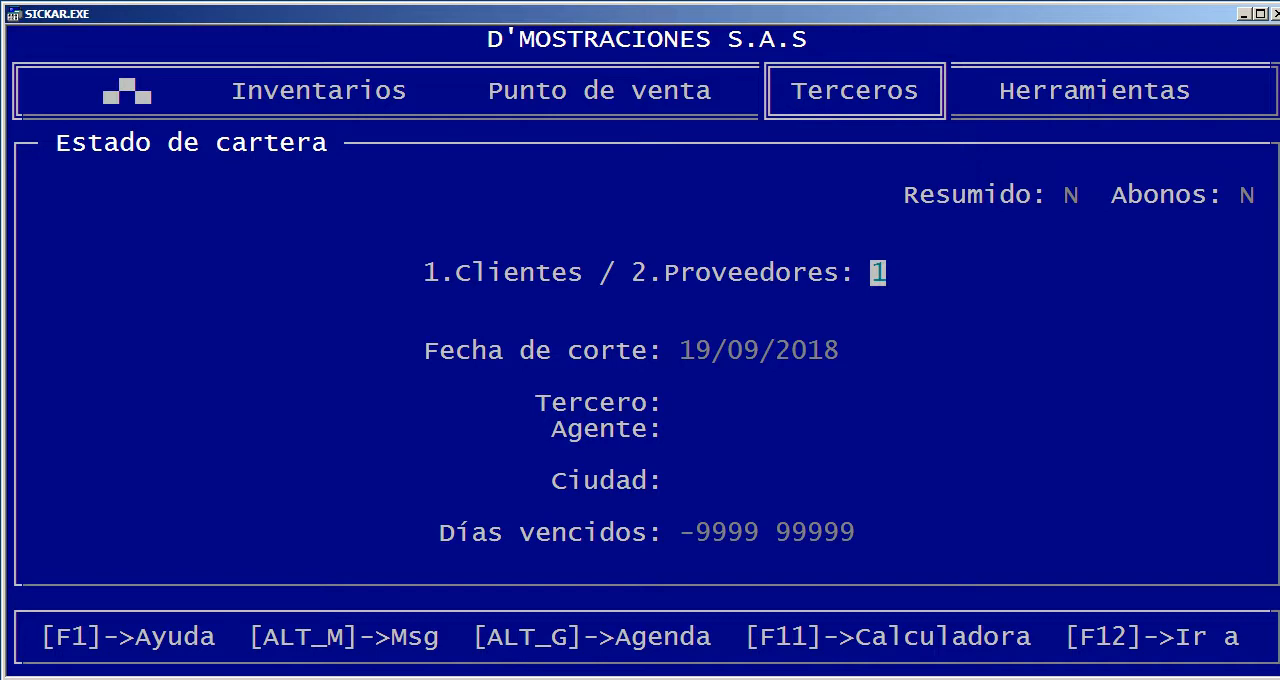
key("Escape")
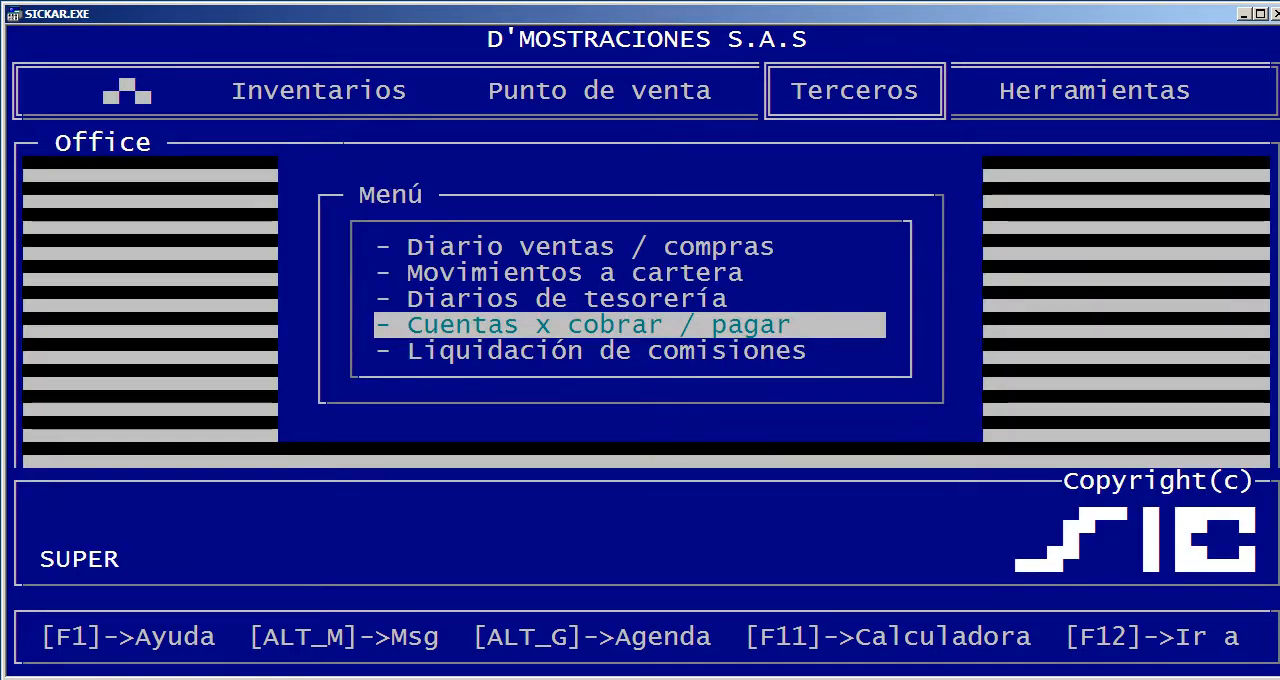
key("Down")
key("Up")
key("Up")
key("Up")
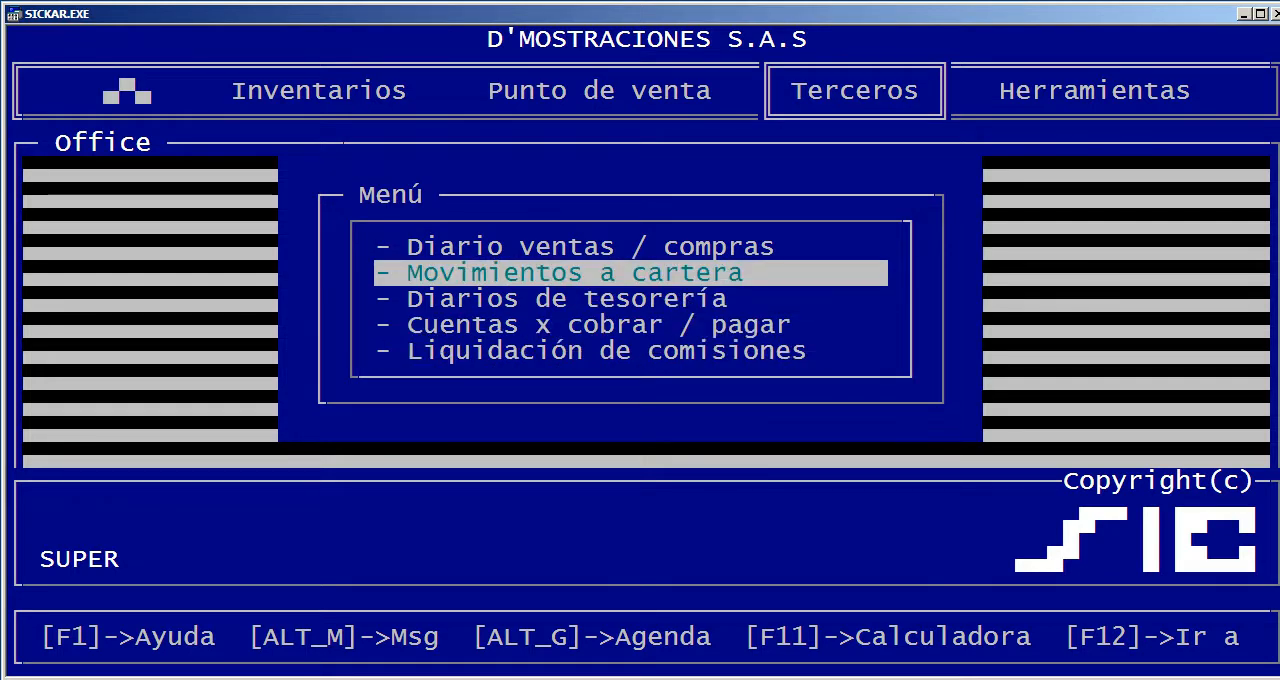
key("Up")
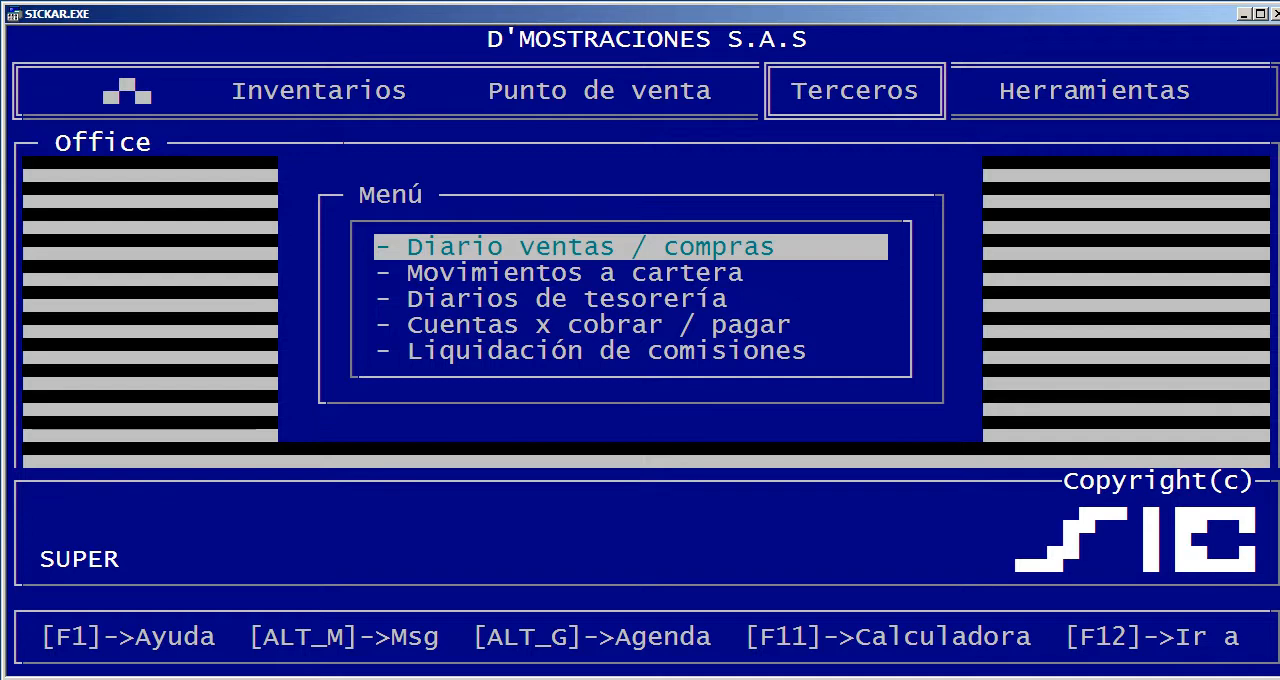
key("Return")
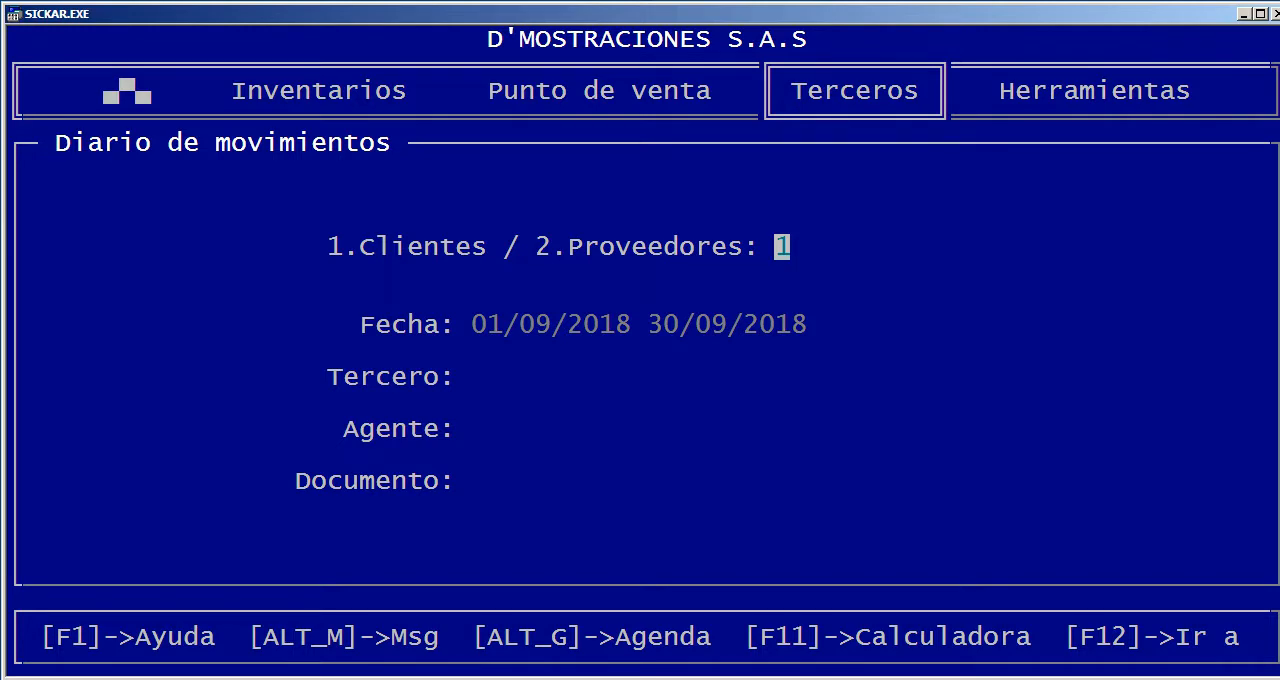
Look at the Tercero, Agente and Documento choices available in the Diario de movimientos filter, then leave the form without running it
key("Return")
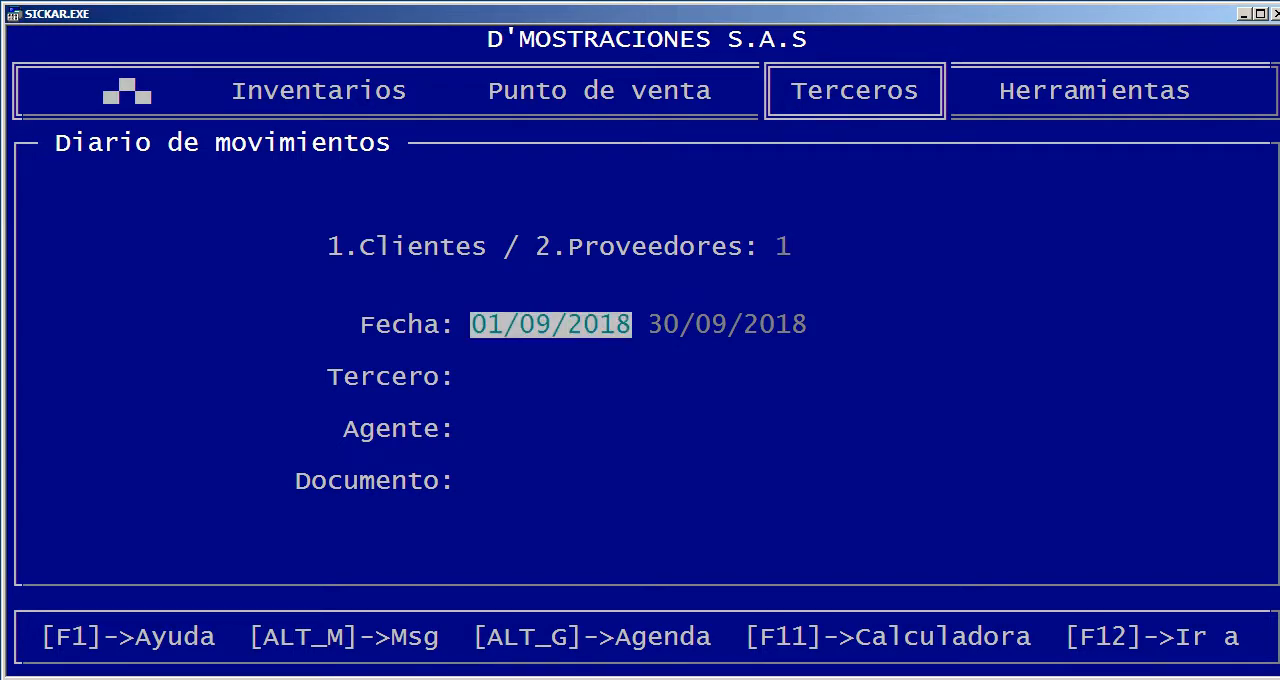
key("Return")
key("Return")
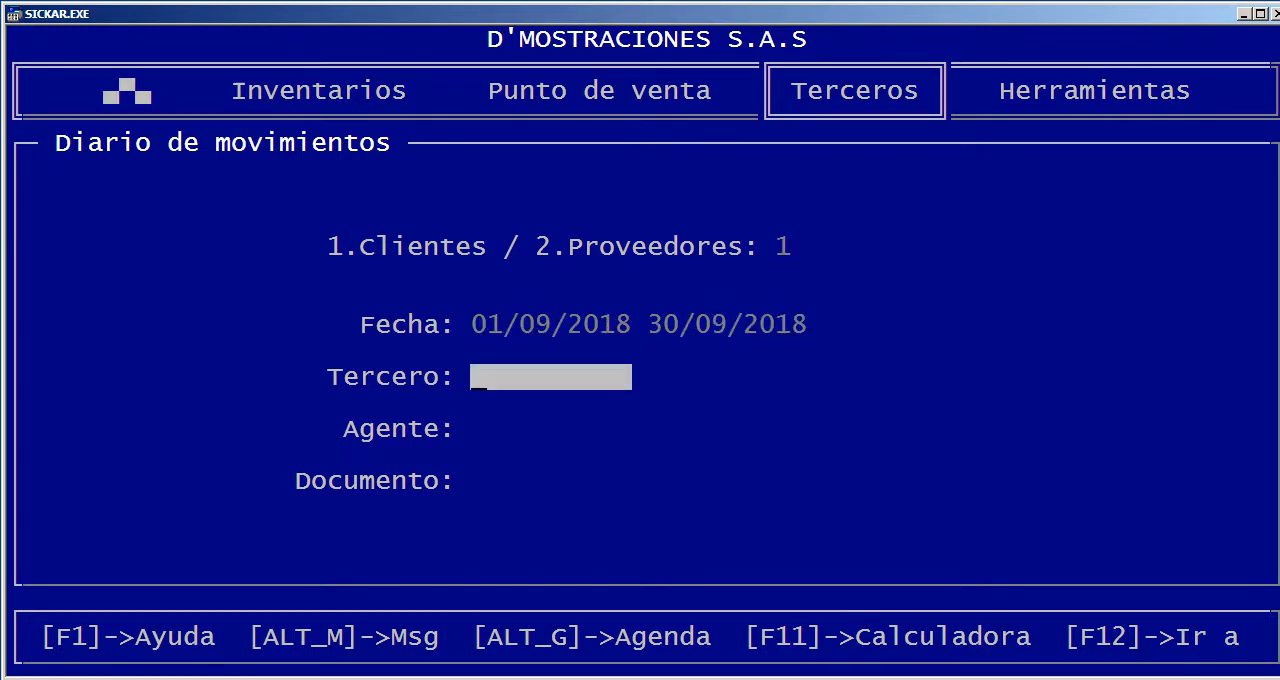
key("Return")
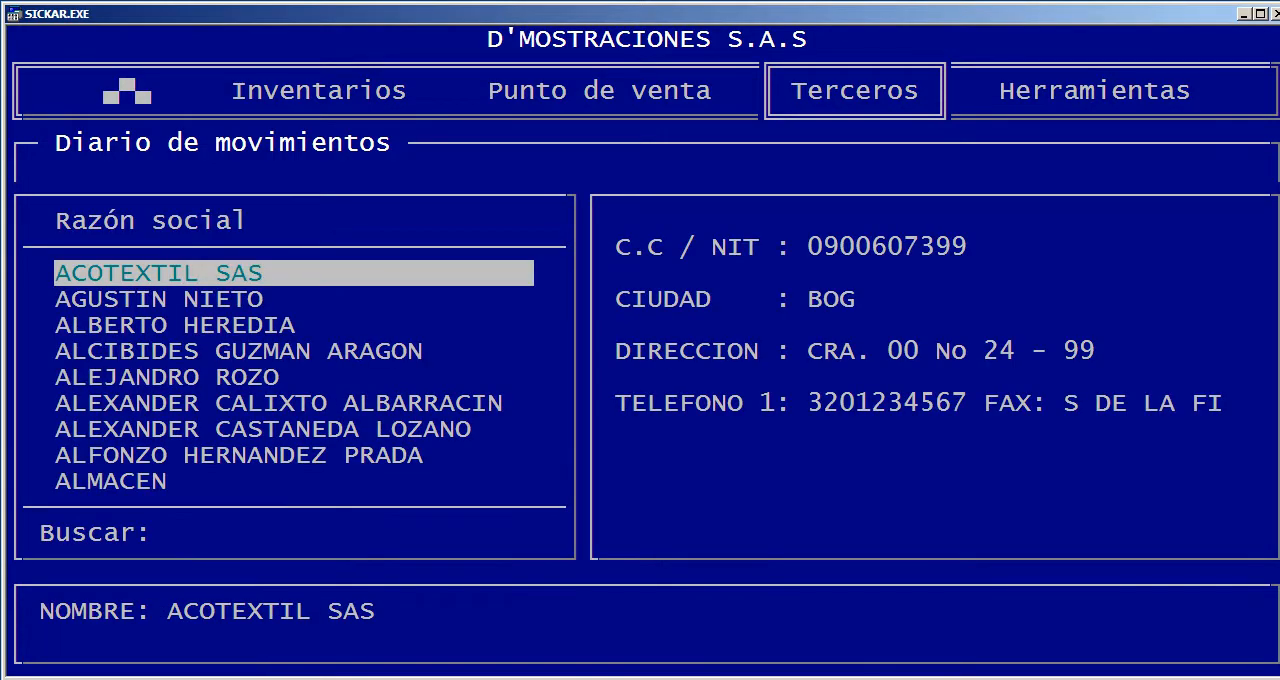
key("Escape")
key("Return")
key("Return")
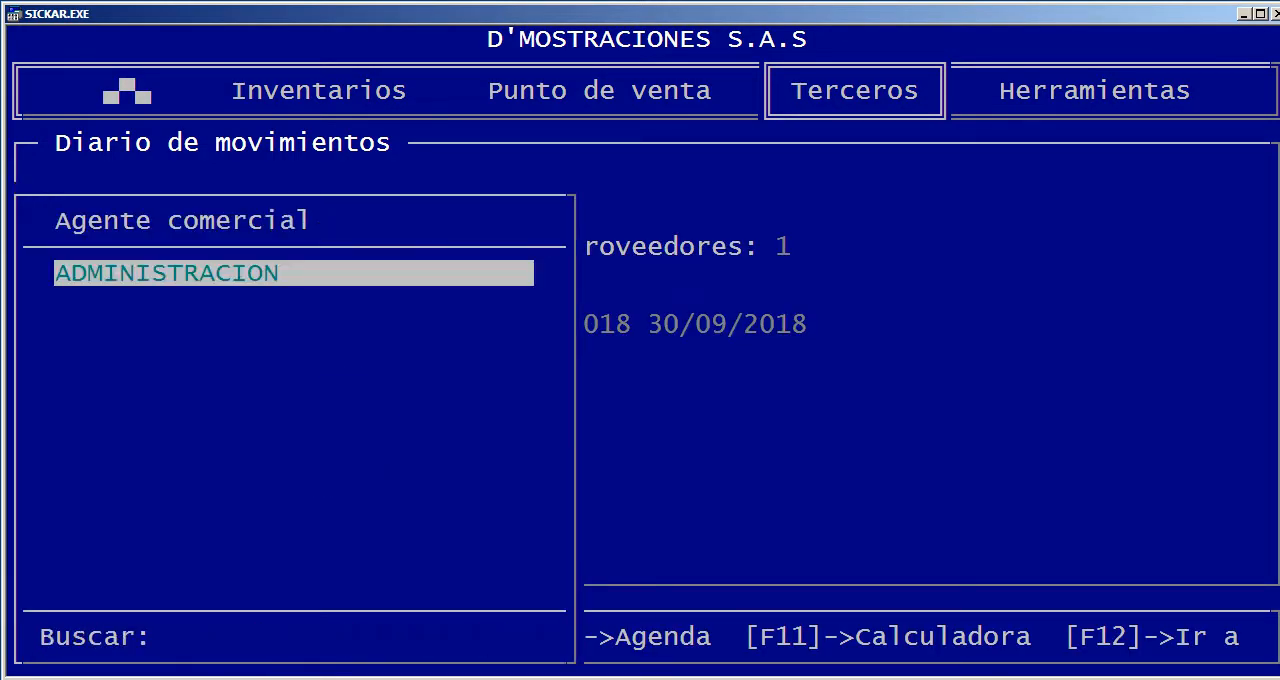
key("Escape")
key("Return")
key("Return")
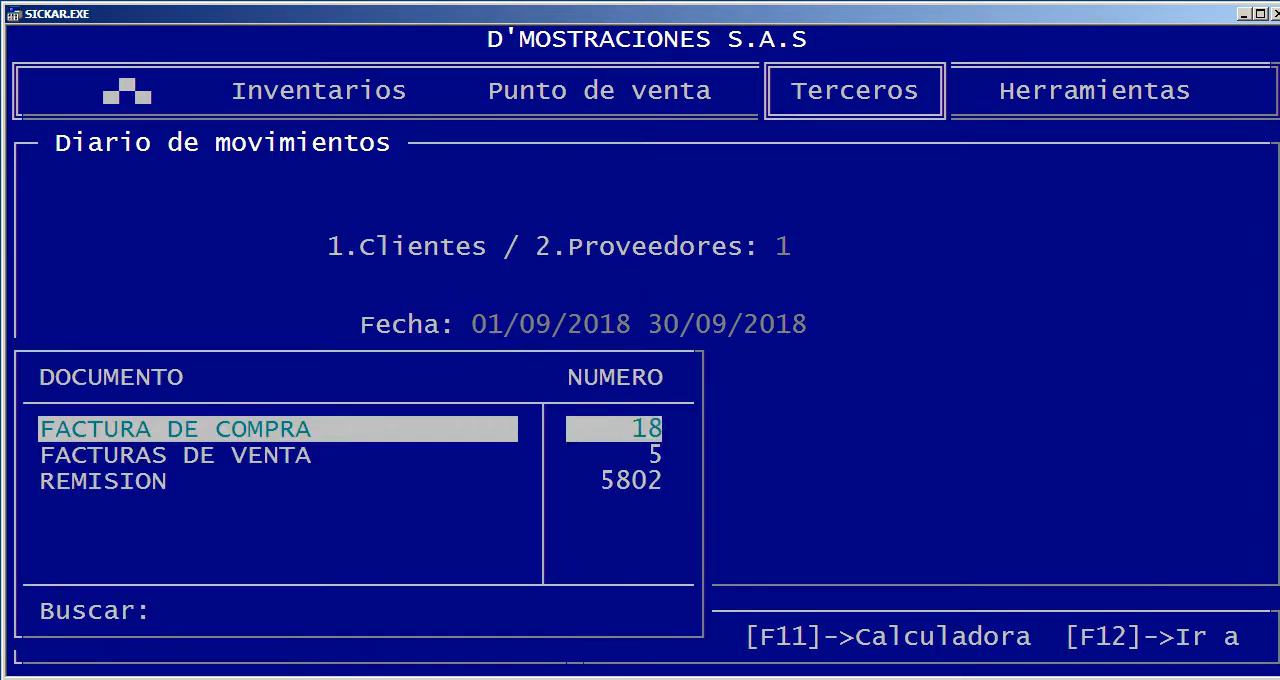
key("Down")
key("Down")
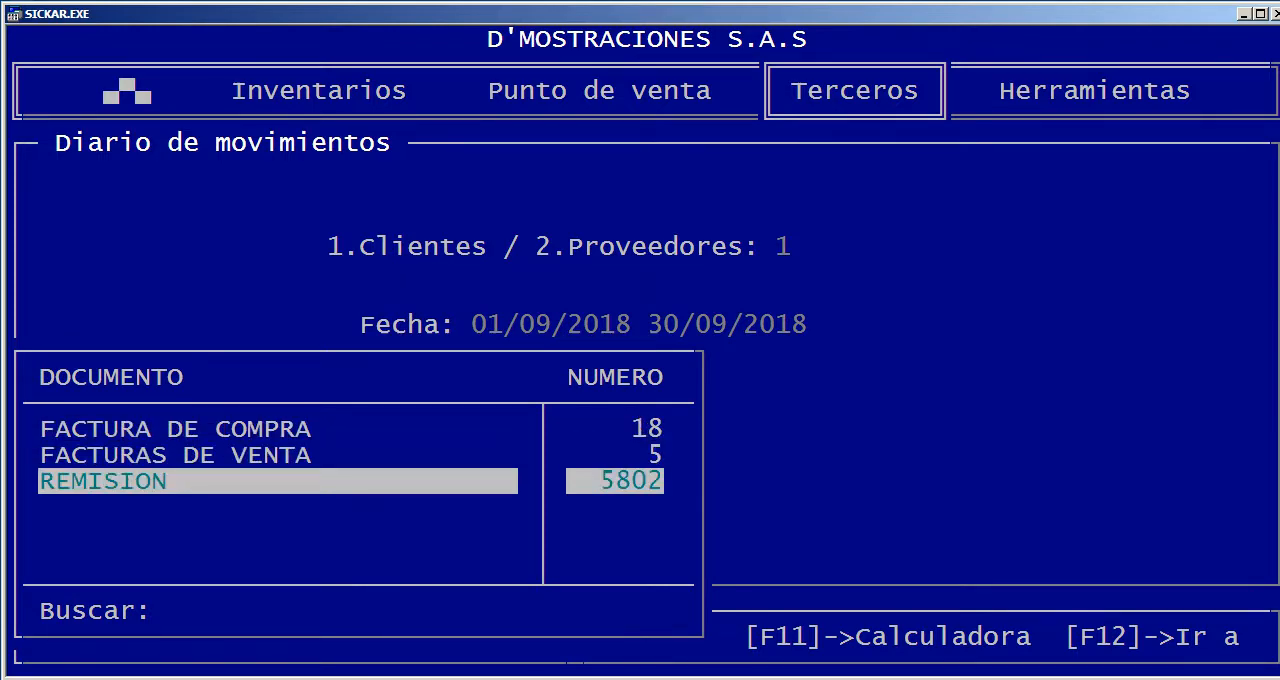
key("Escape")
key("Escape")
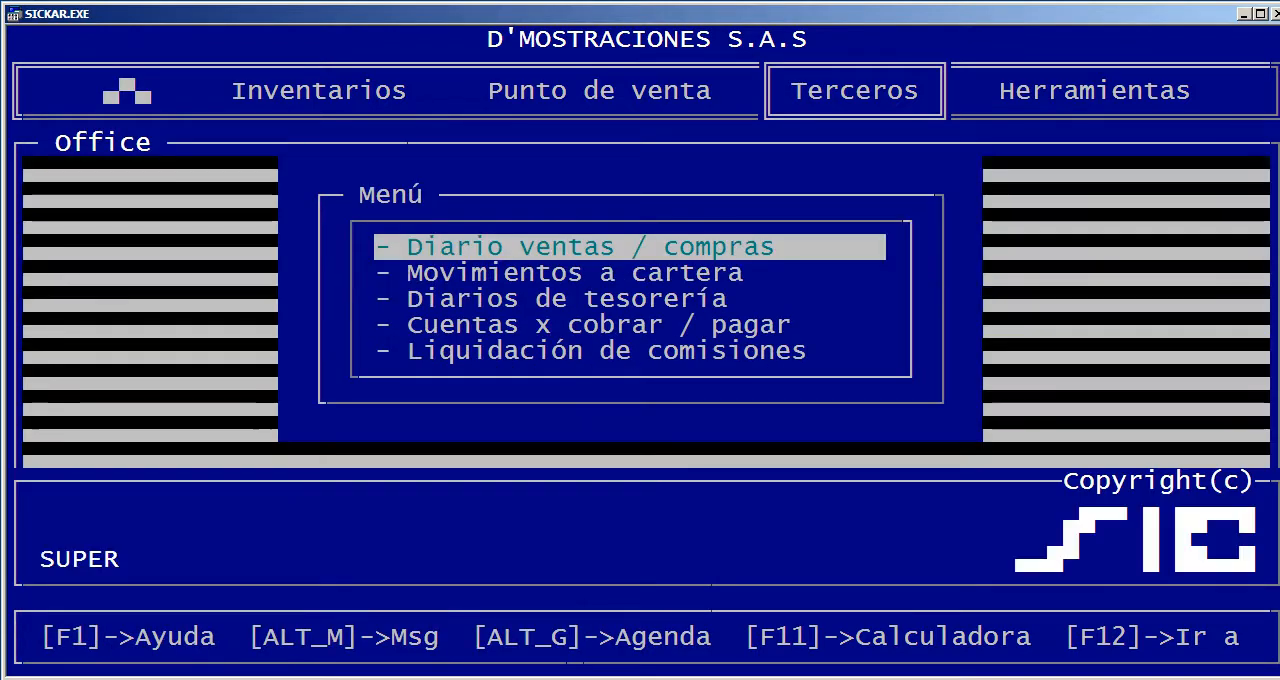
Start a Diario de movimientos report for clients (1) from 01/01/1918 to 30/09/2018, leaving Tercero and Agente blank
key("Return")
key("Return")
type("01/0")
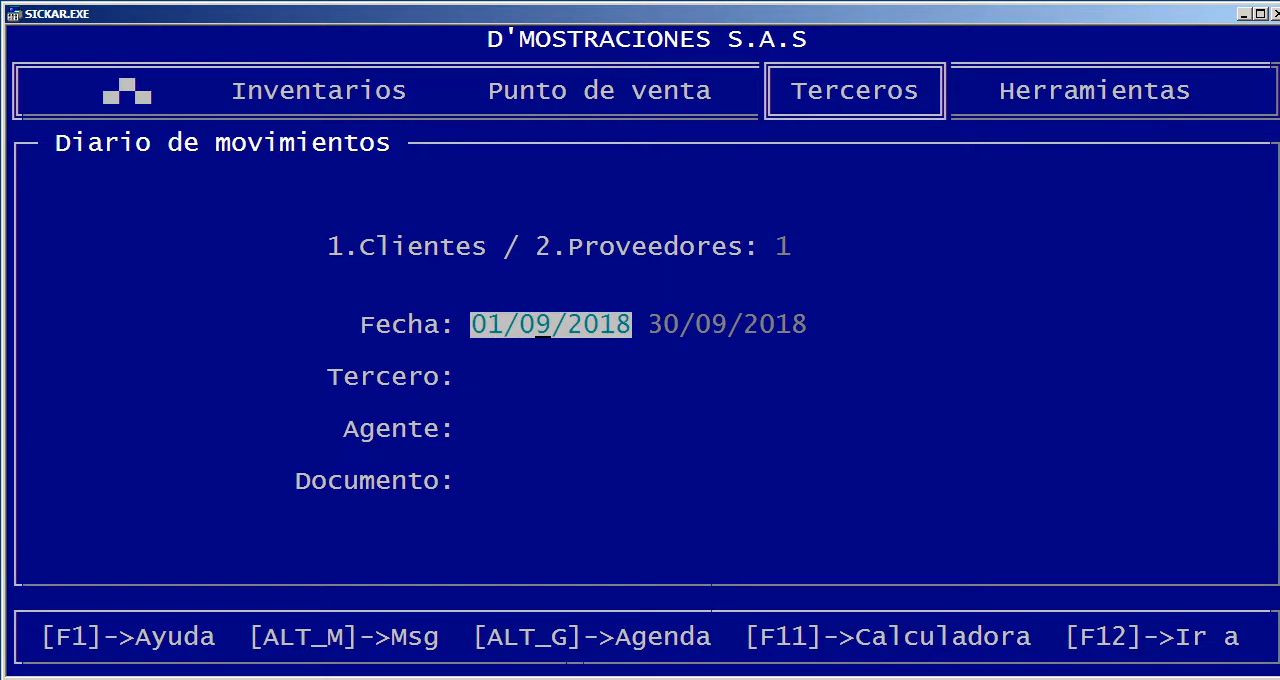
type("1/19")
key("Return")
key("Return")
key("Return")
key("Return")
key("Return")
key("Return")
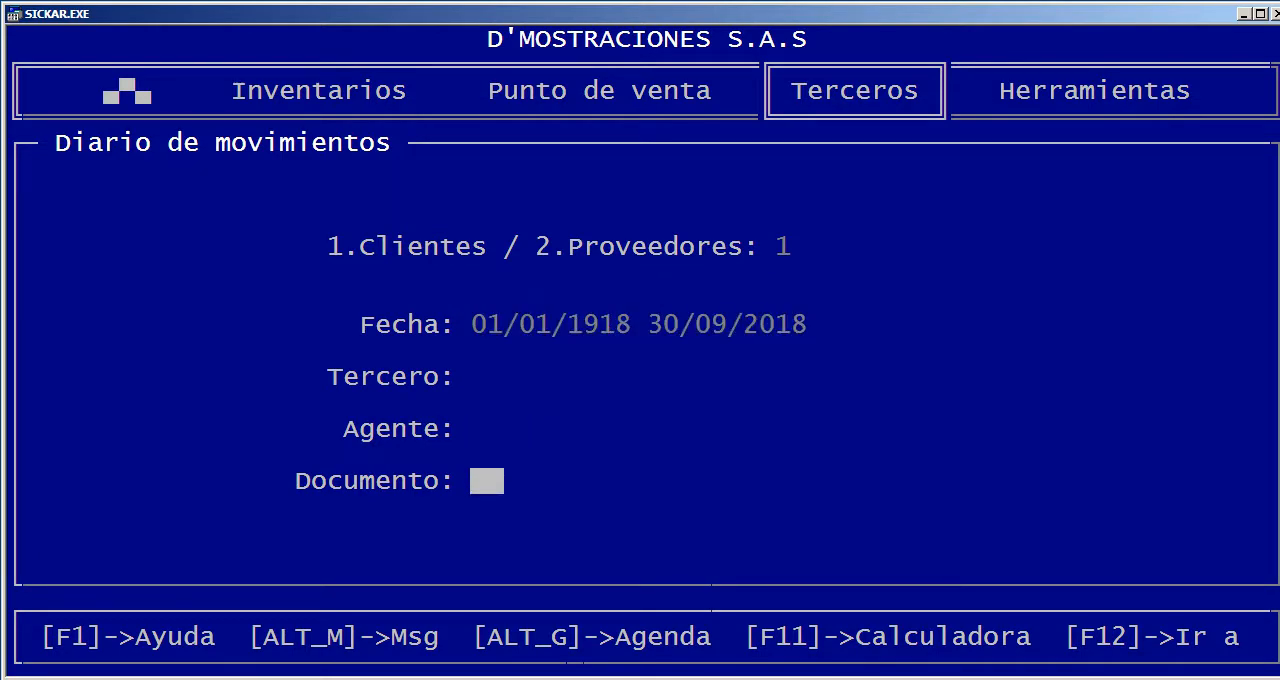
Limit the movements report to REMISION documents and run it on screen
key("Return")
key("Down")
key("Down")
key("Return")
key("Return")
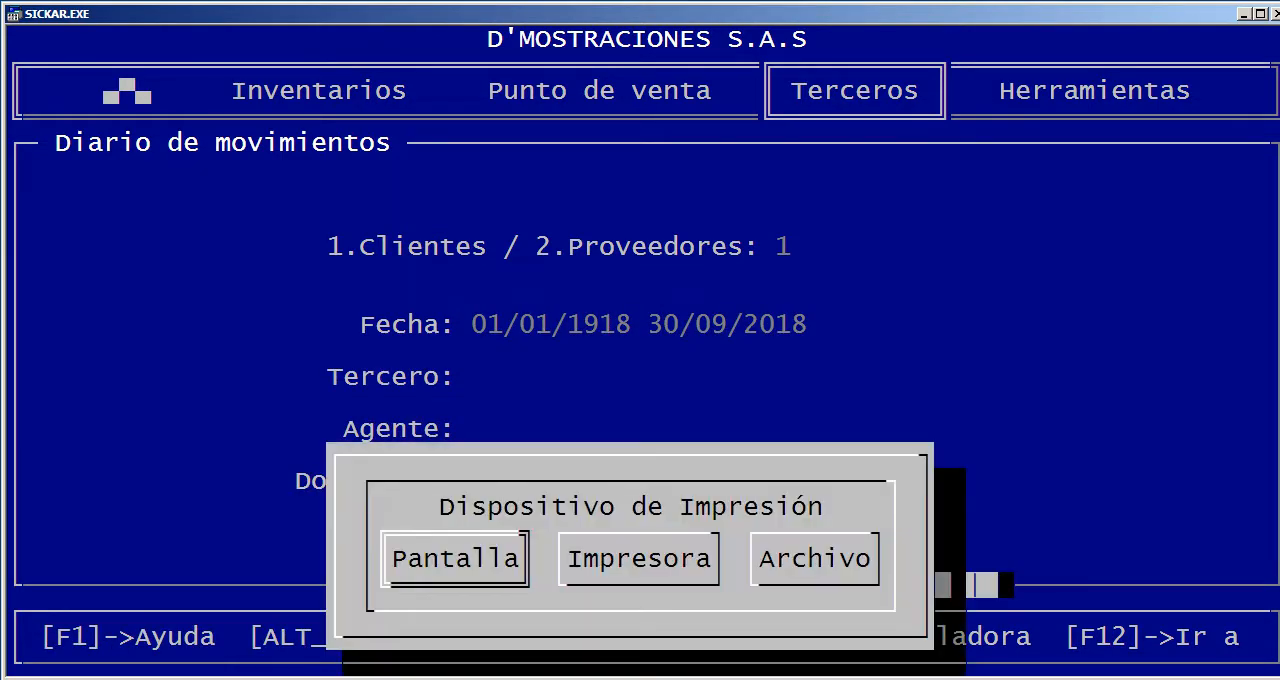
key("Return")
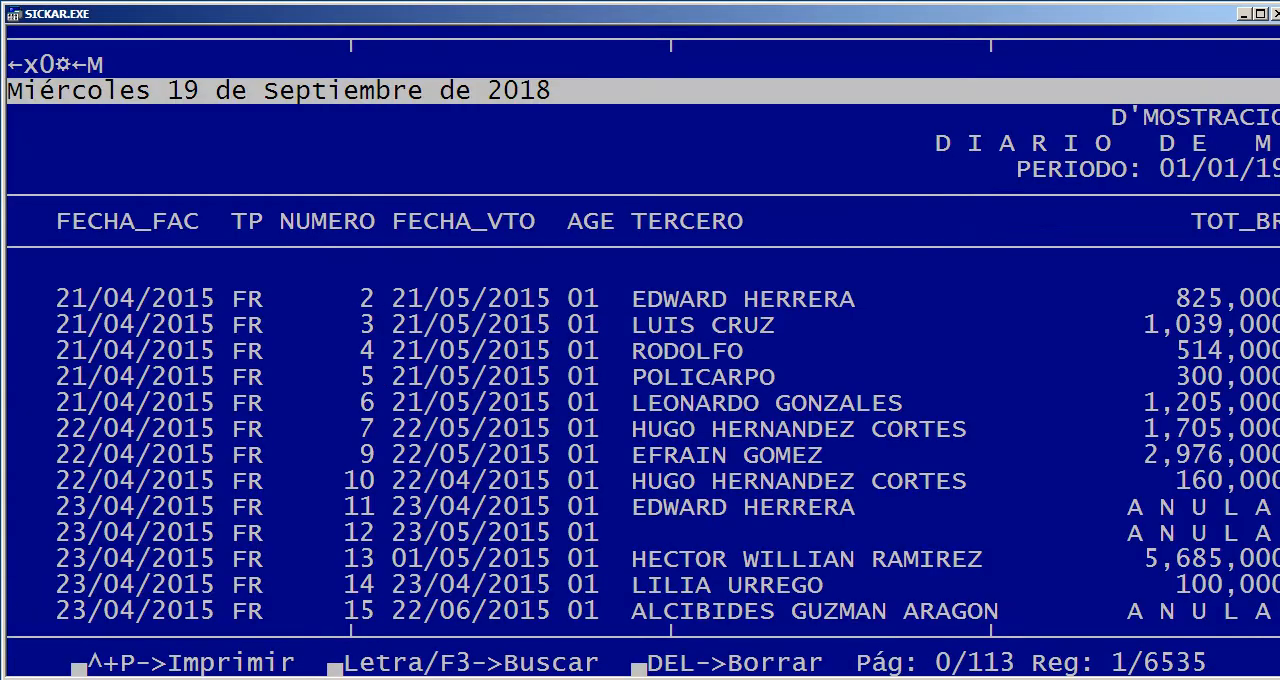
Look through the REMISION movements and their amount columns up to TOTAL_PAGAR, return to the start and close the report
key("Page_Down")
key("Page_Down")
key("Page_Down")
key("Page_Down")
key("Page_Down")
key("Page_Down")
key("Page_Down")
key("Page_Down")
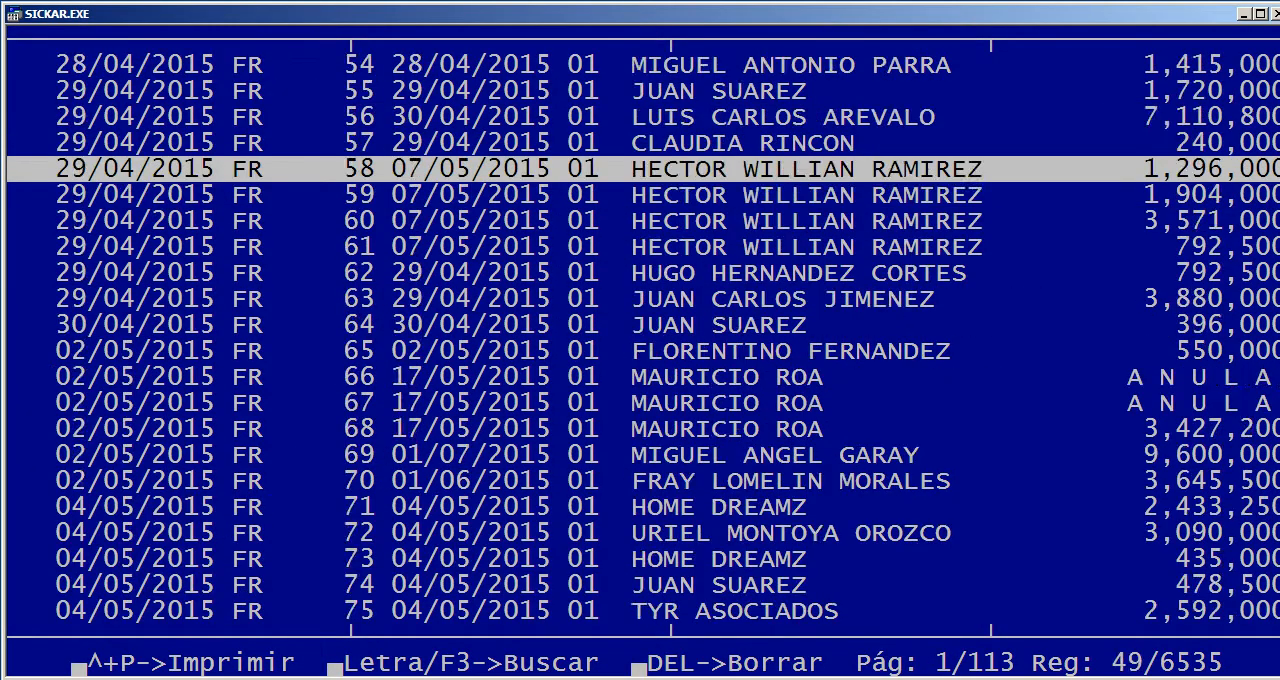
key("Page_Down")
key("Page_Down")
key("Page_Down")
key("Page_Down")
key("Page_Down")
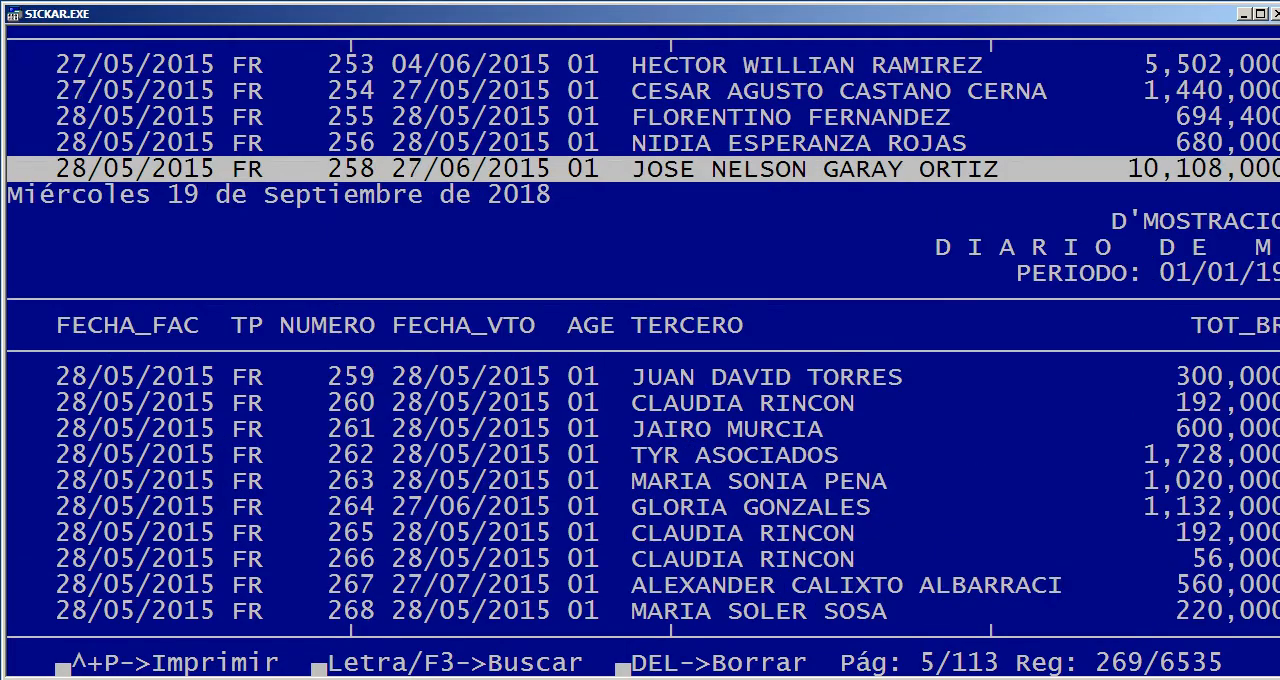
key("Right")
key("Right")
key("Right")
key("Right")
key("Right")
key("Left")
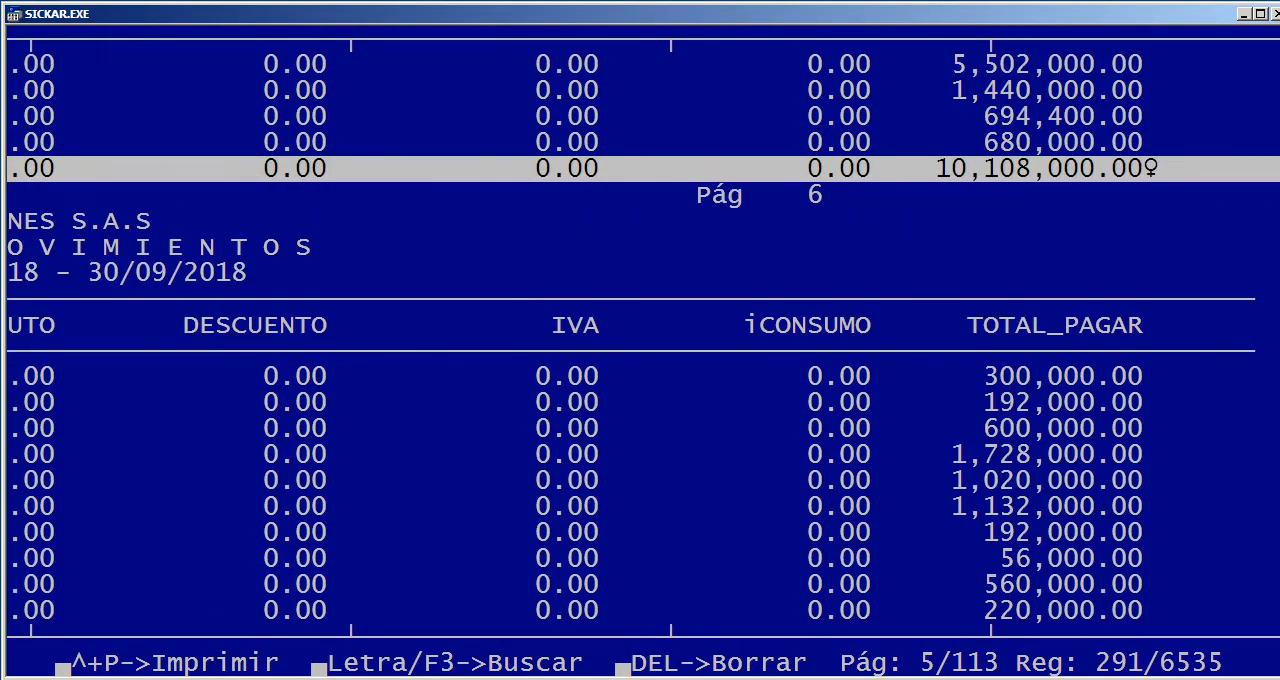
key("Page_Up")
key("Page_Up")
key("Page_Up")
key("Page_Up")
key("Page_Up")
key("Page_Up")
key("Page_Up")
key("Page_Up")
key("Page_Up")
key("Page_Up")
key("Page_Up")
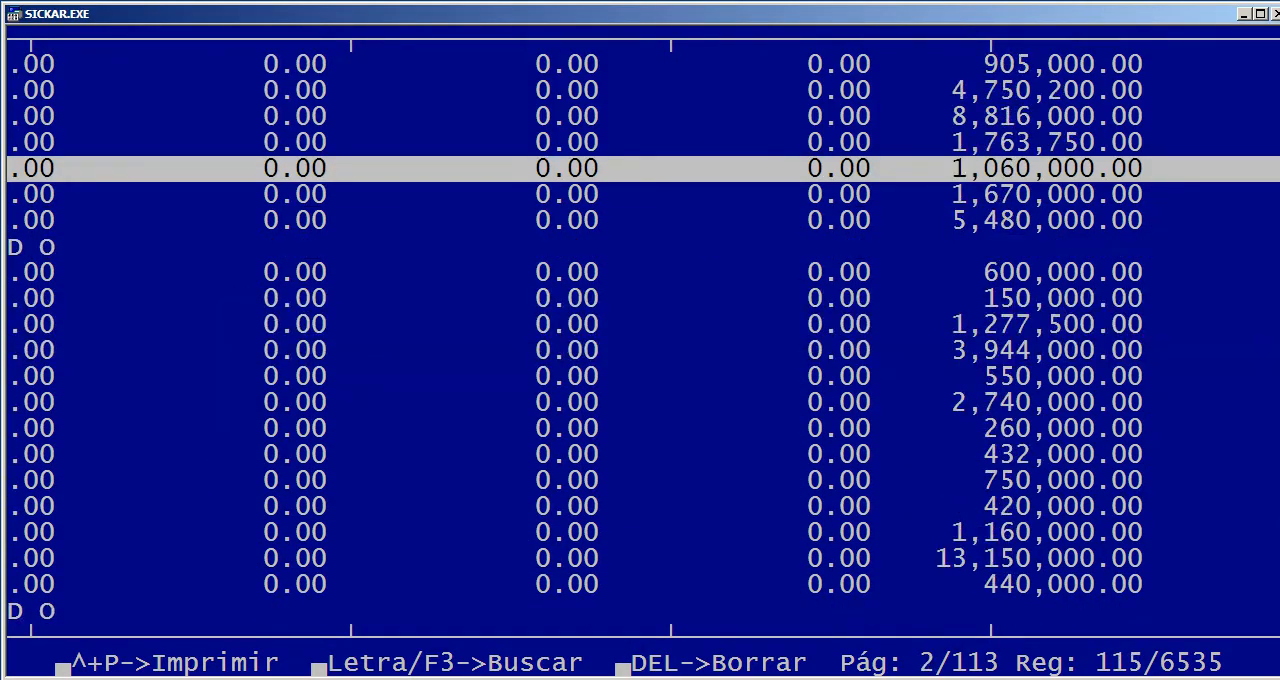
key("Page_Up")
key("Left")
key("Left")
key("Left")
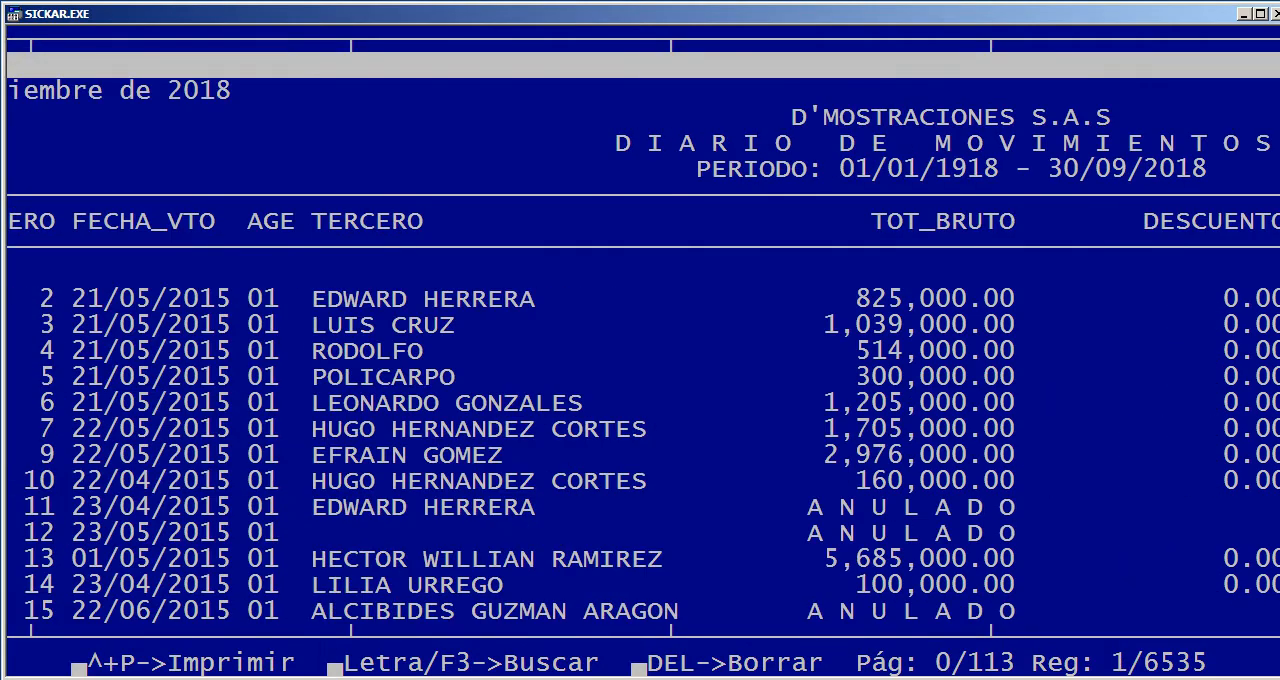
key("Escape")
key("Right")
key("Return")
Run the Diario de movimientos on screen for clients (1) from 01/01/2018 to 30/09/2018, limited to FACTURAS DE VENTA (FV)
key("Return")
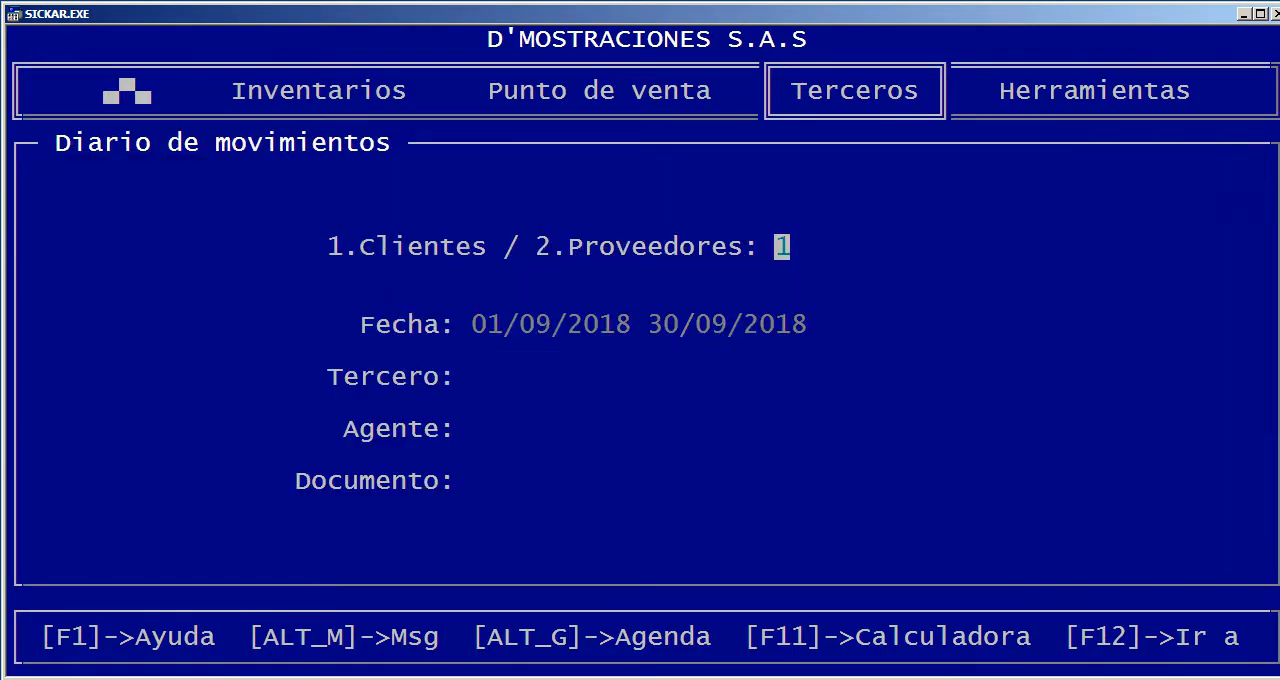
key("Return")
type("01")
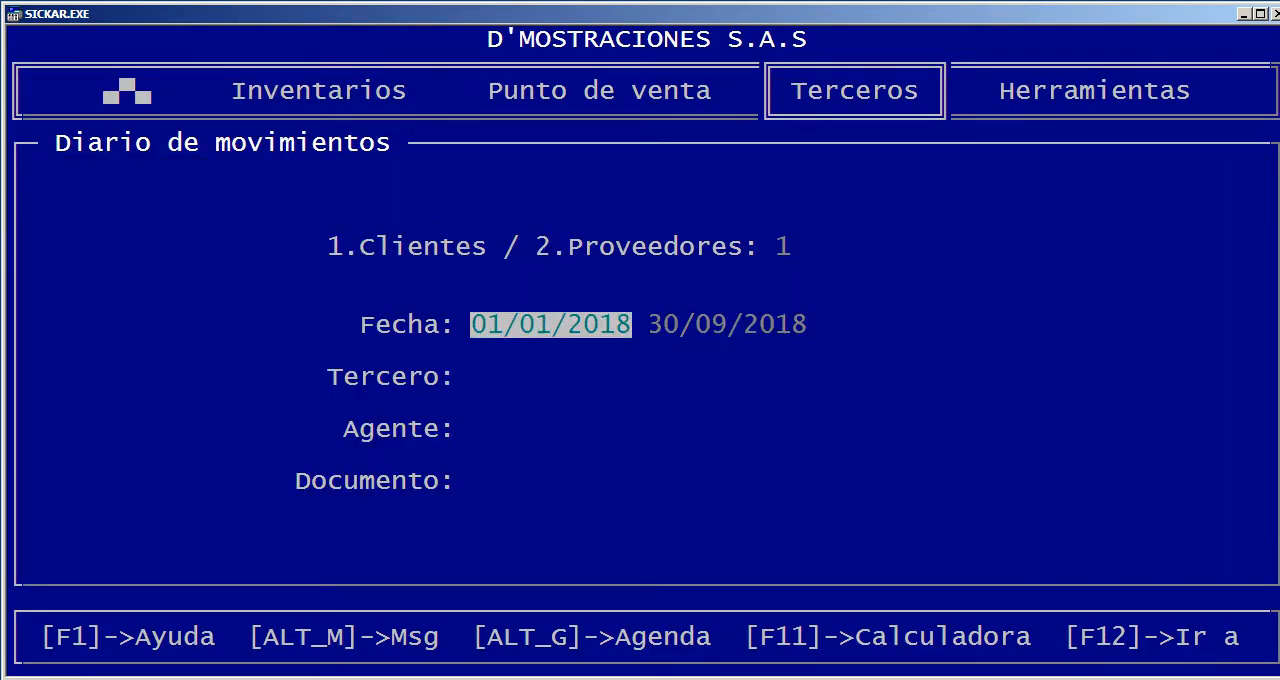
key("Return")
key("Return")
key("Return")
key("Return")
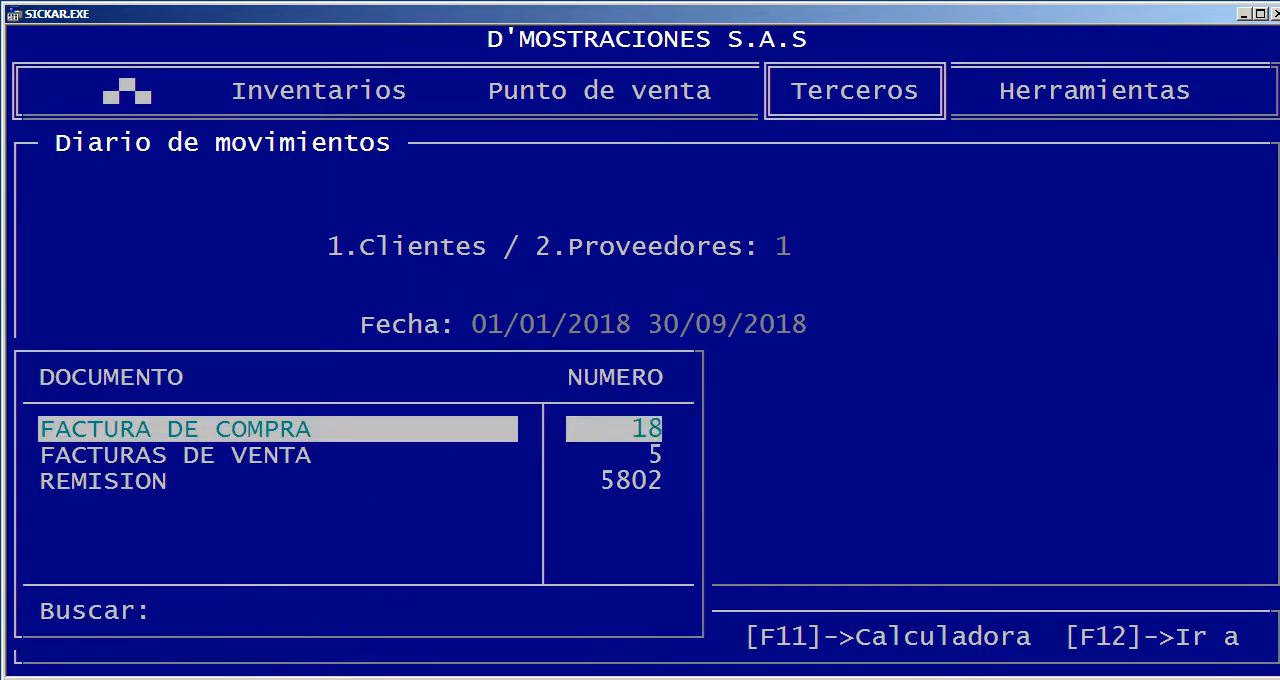
key("Down")
key("Return")
key("Return")
key("Return")
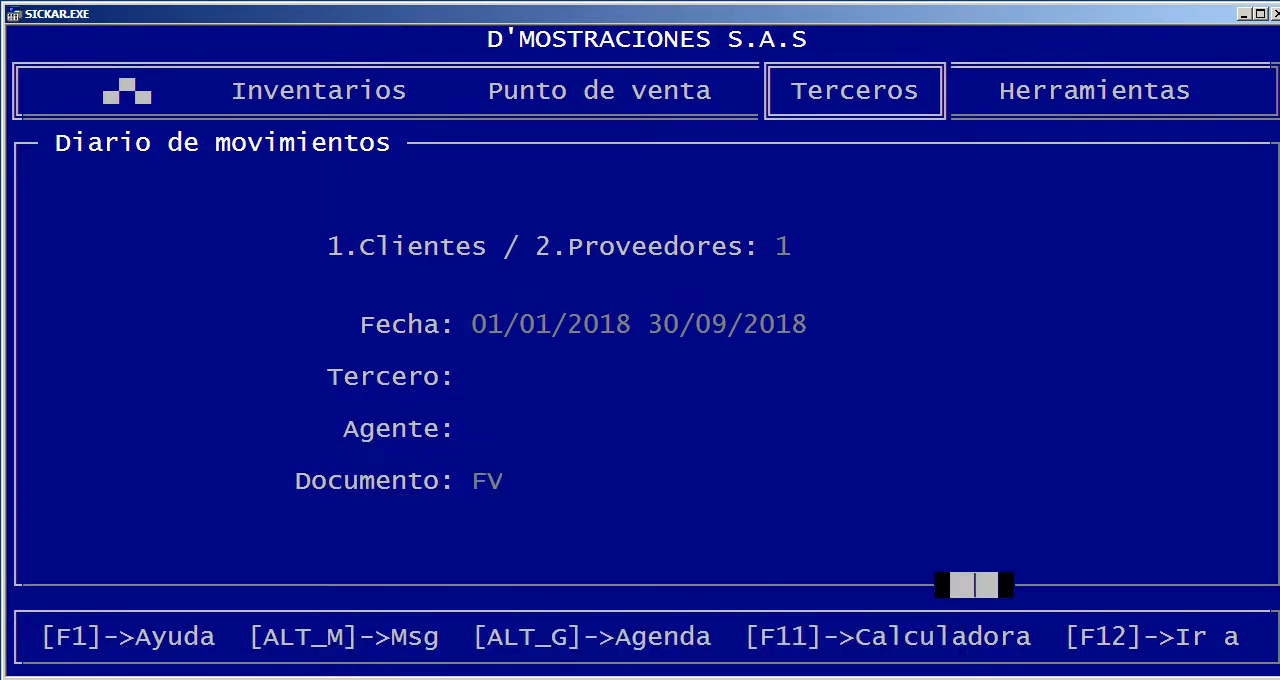
Look through the FACTURAS DE VENTA movements and their amount columns up to iCONSUMO, and close the report
key("Down")
key("Down")
key("Down")
key("Down")
key("Down")
key("Down")
key("Down")
key("Down")
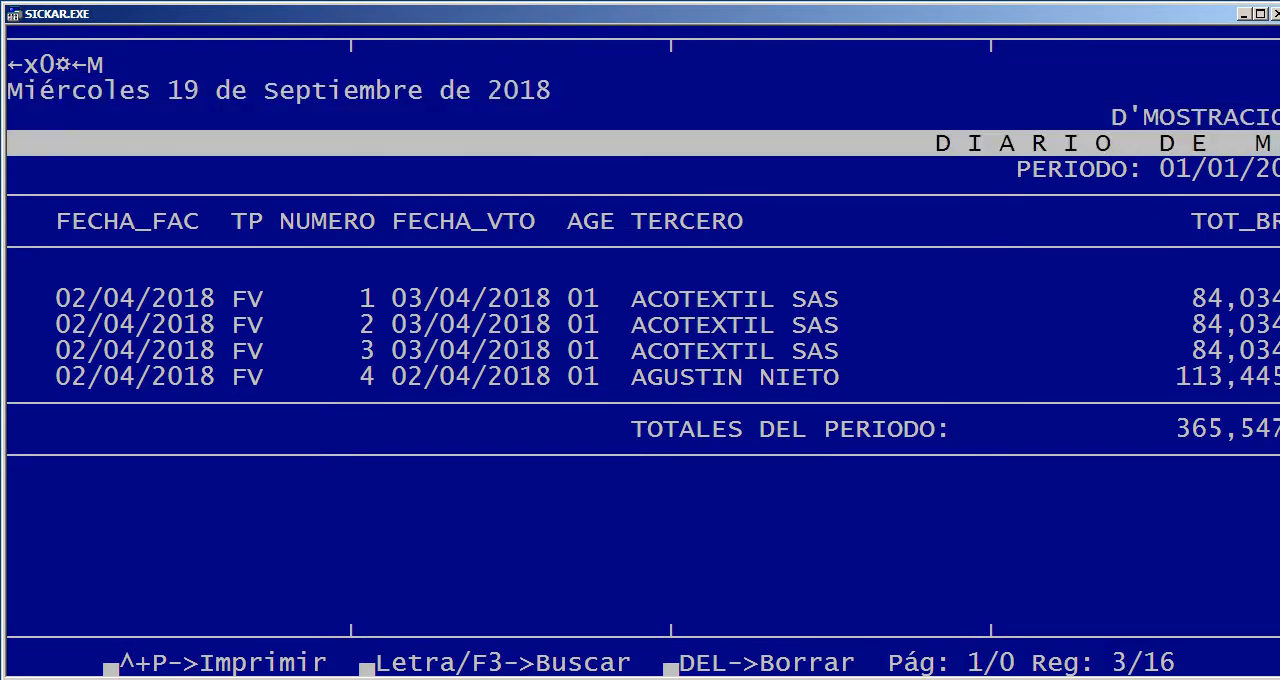
key("Right")
key("Right")
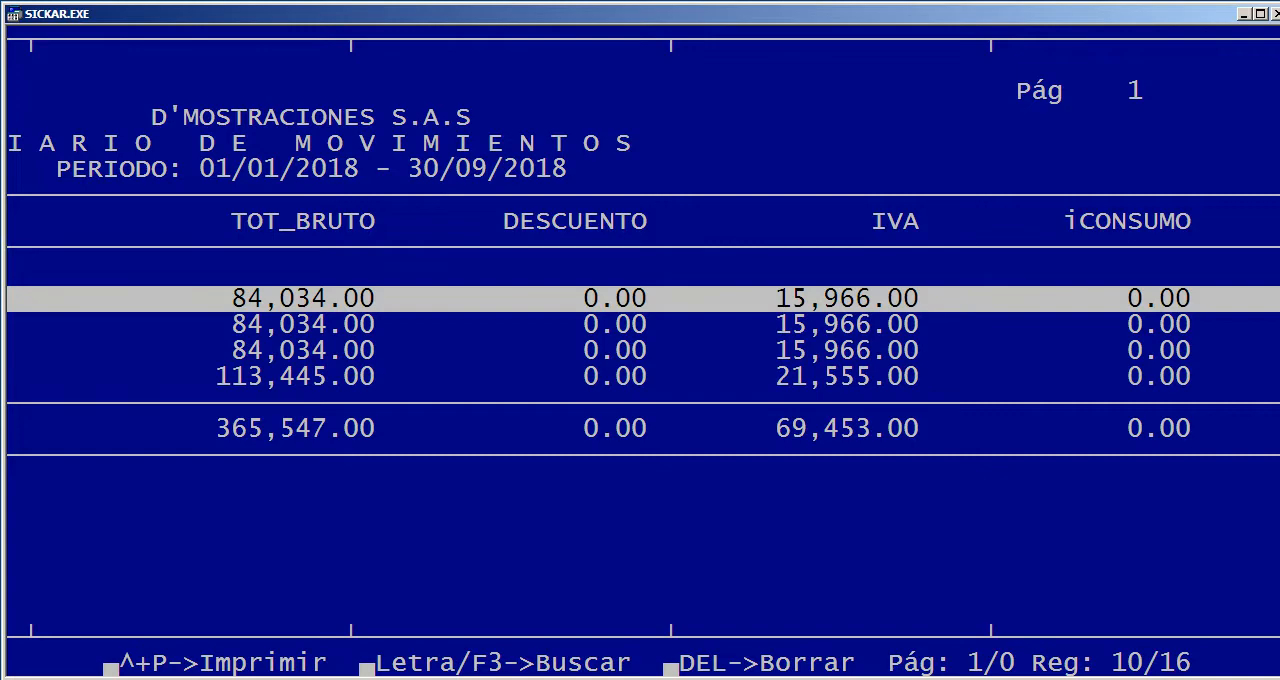
key("Escape")
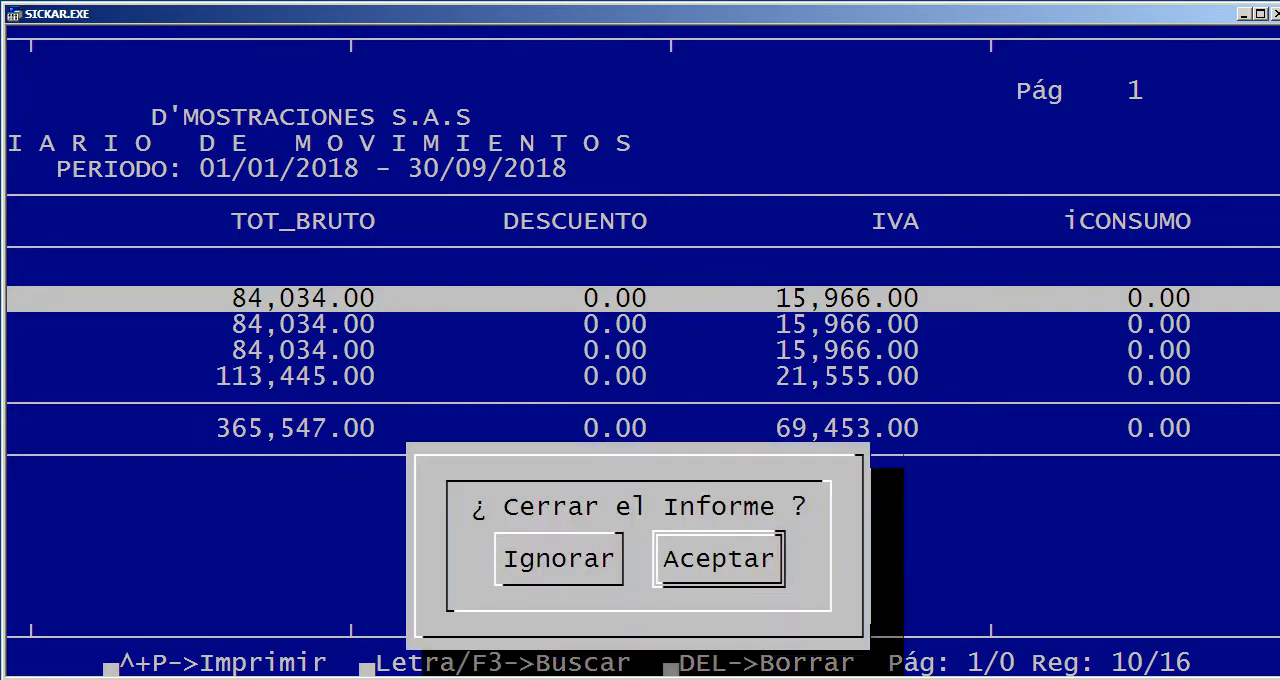
key("Return")
key("Return")
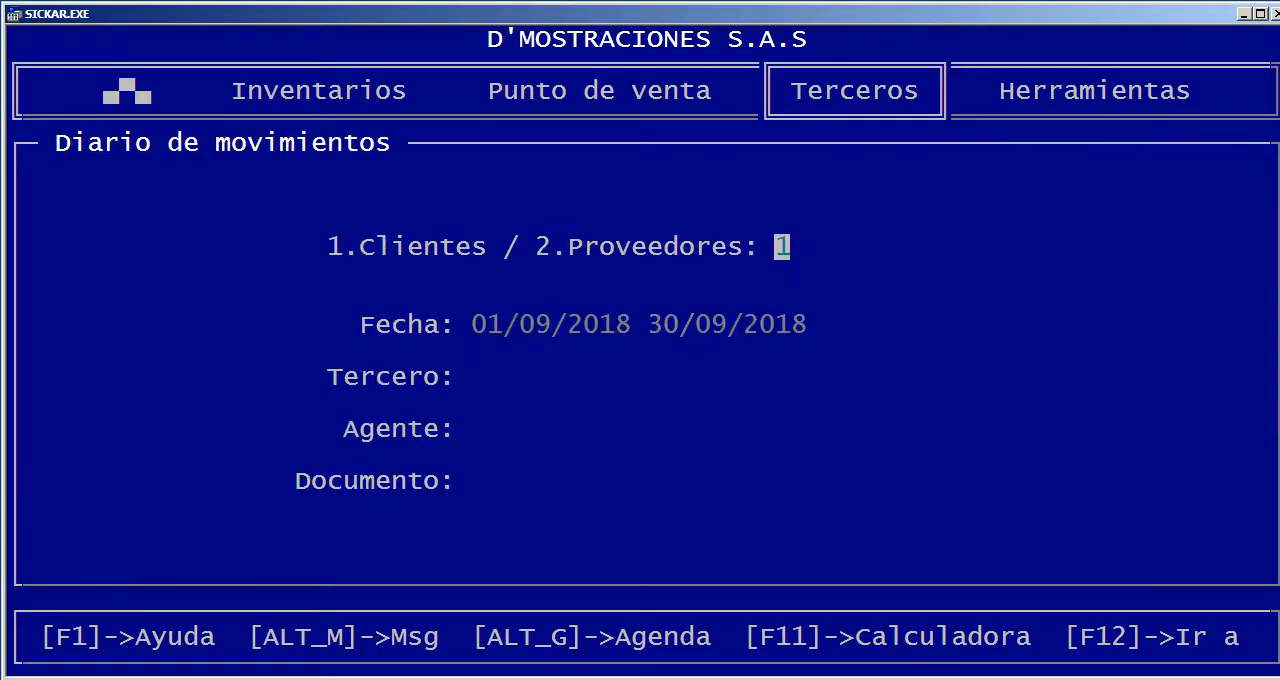
key("Return")
key("Return")
key("Return")
key("Return")
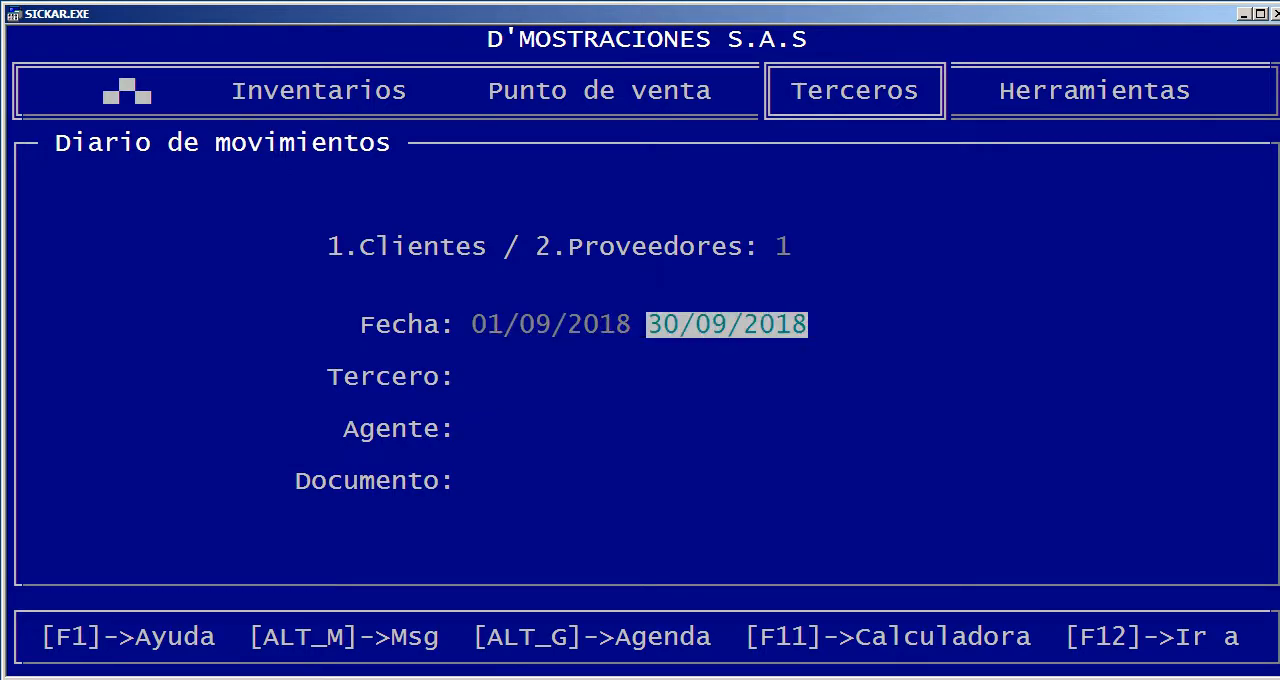
key("Up")
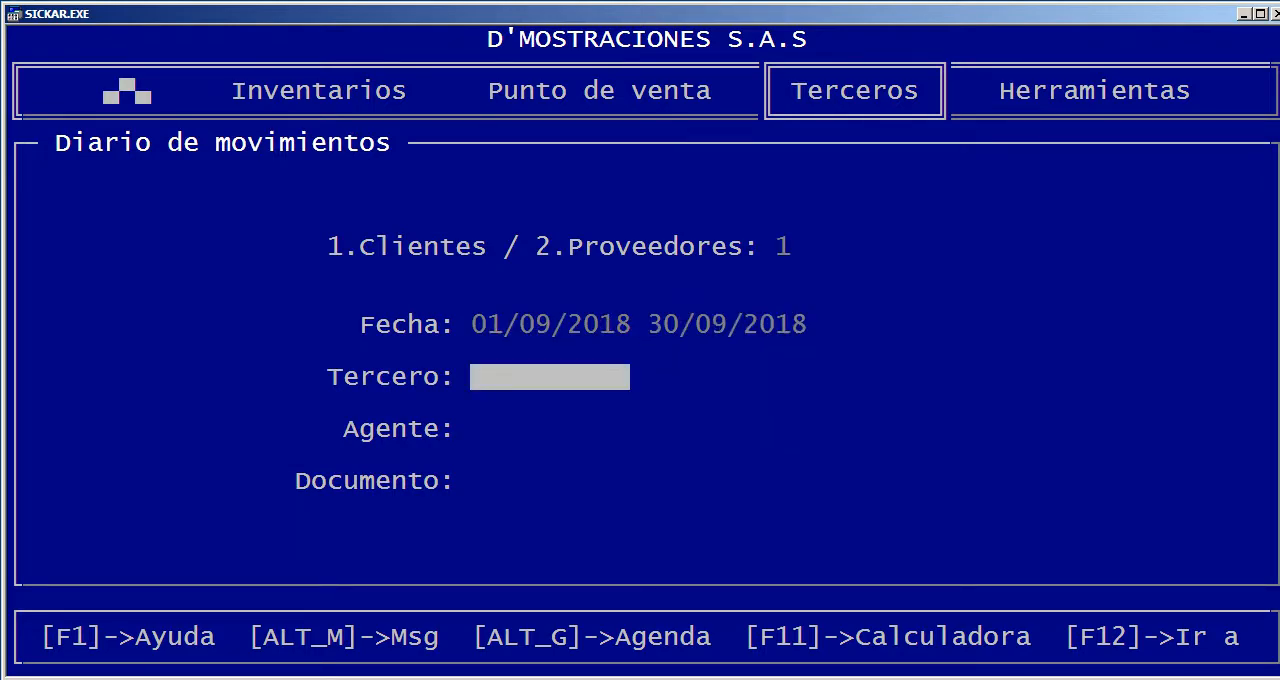
key("Return")
key("Return")
key("Escape")
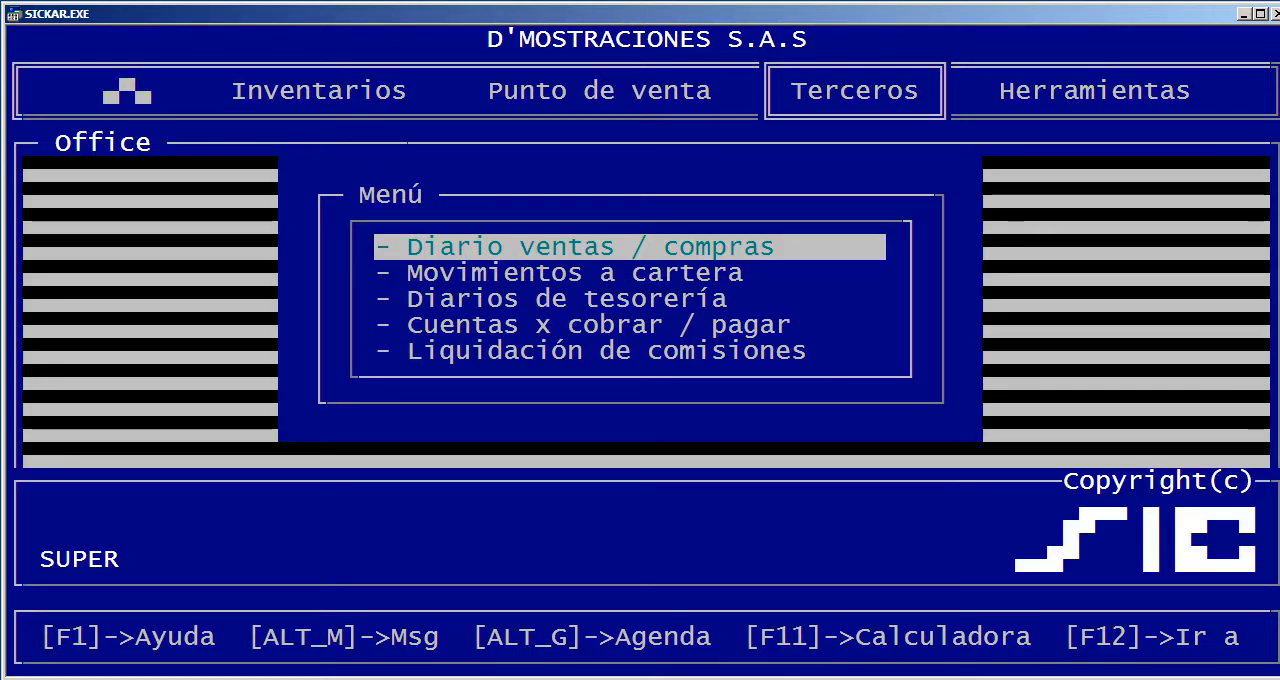
Run the Movimientos a cartera report on screen for clients (1) from 01/09/2018 to 30/09/2018, leaving Agente, Tipo and Tercero blank
key("Down")
key("Return")
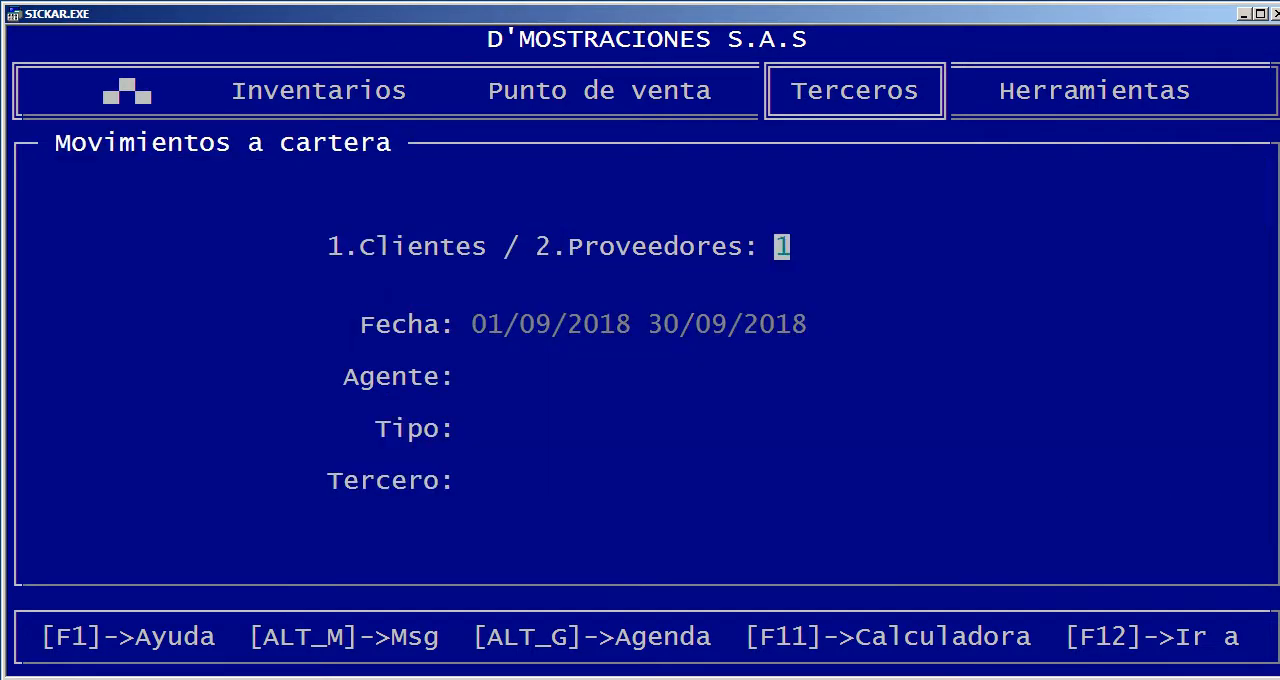
key("Return")
key("Return")
key("Return")
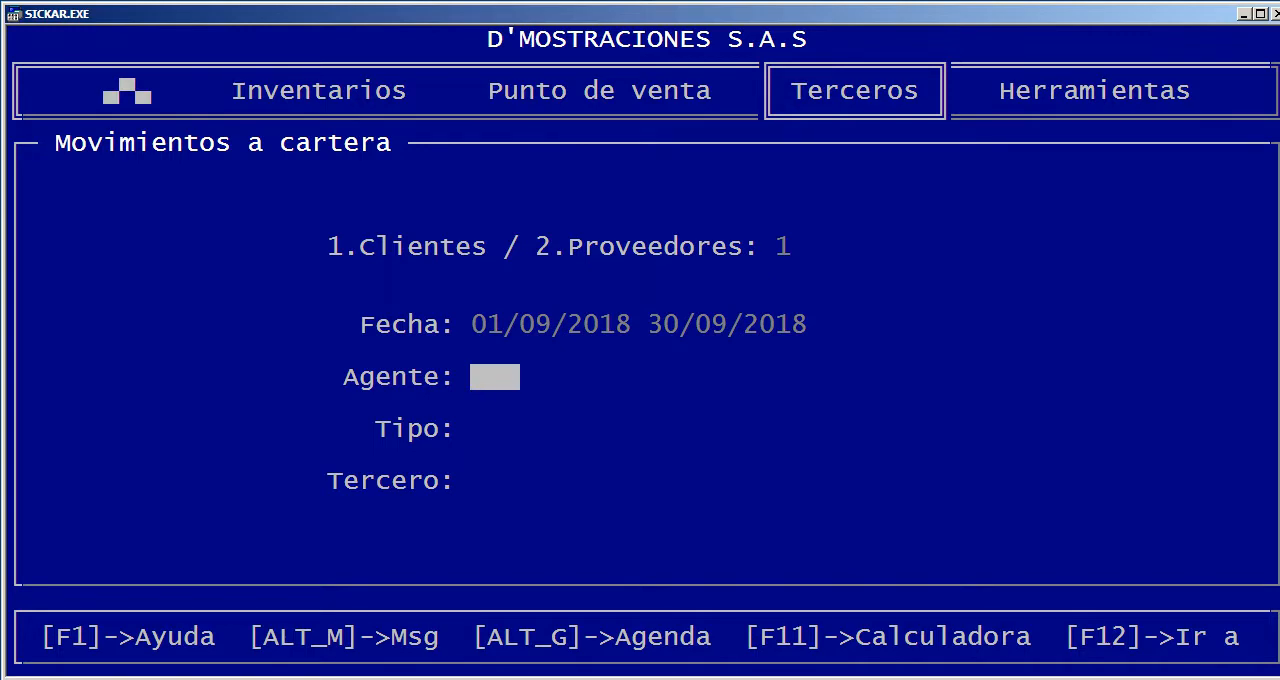
key("Return")
key("Return")
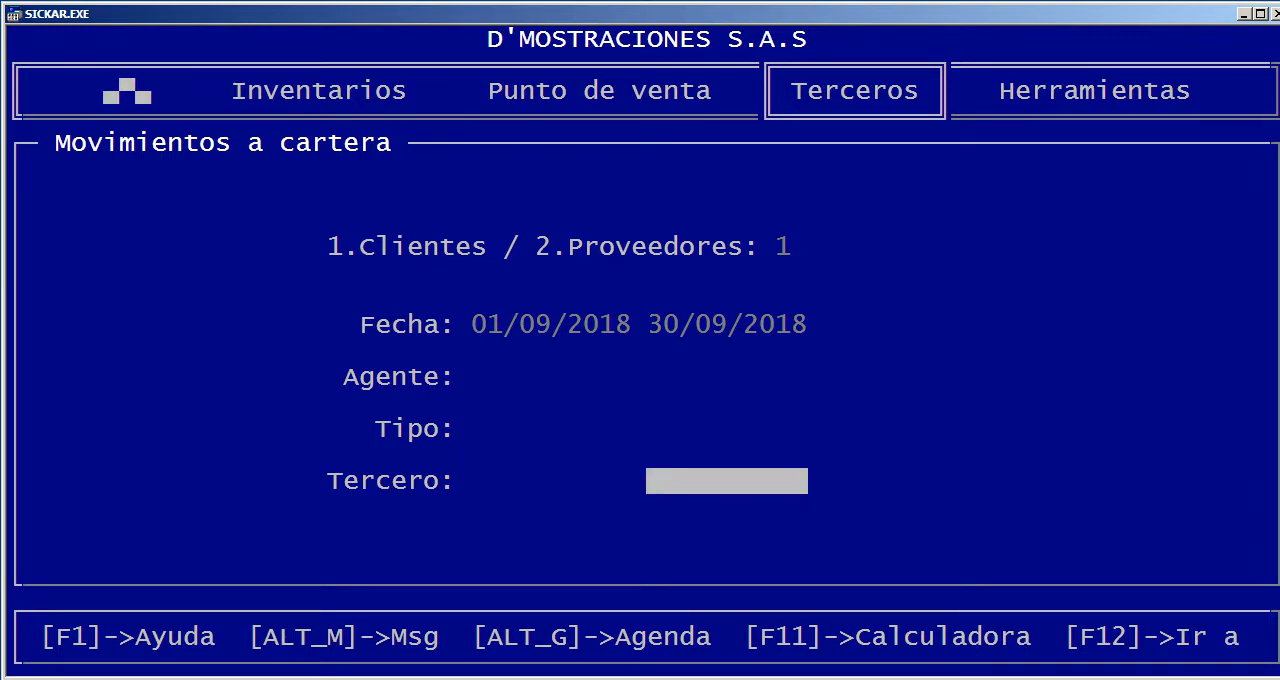
key("Return")
key("Return")
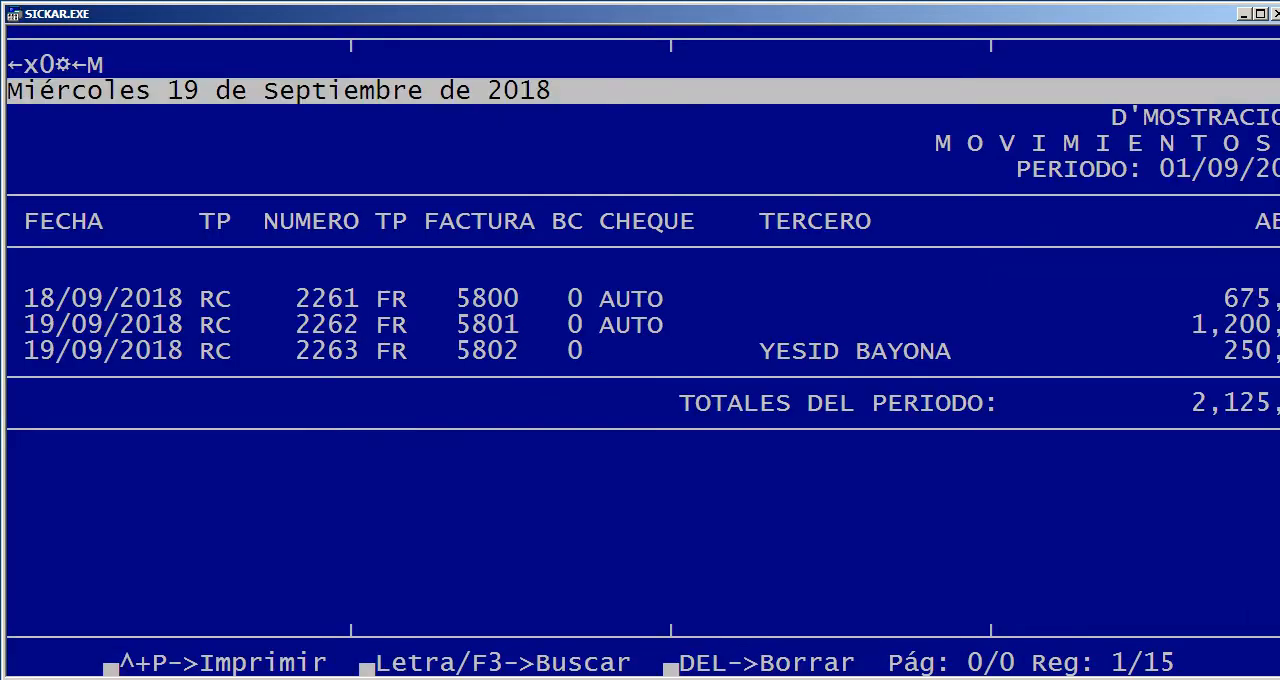
Examine the receipts in the Movimientos a cartera report, with their invoices, ABONO amounts and retention columns
key("Down")
key("Down")
key("Down")
key("Down")
key("Down")
key("Down")
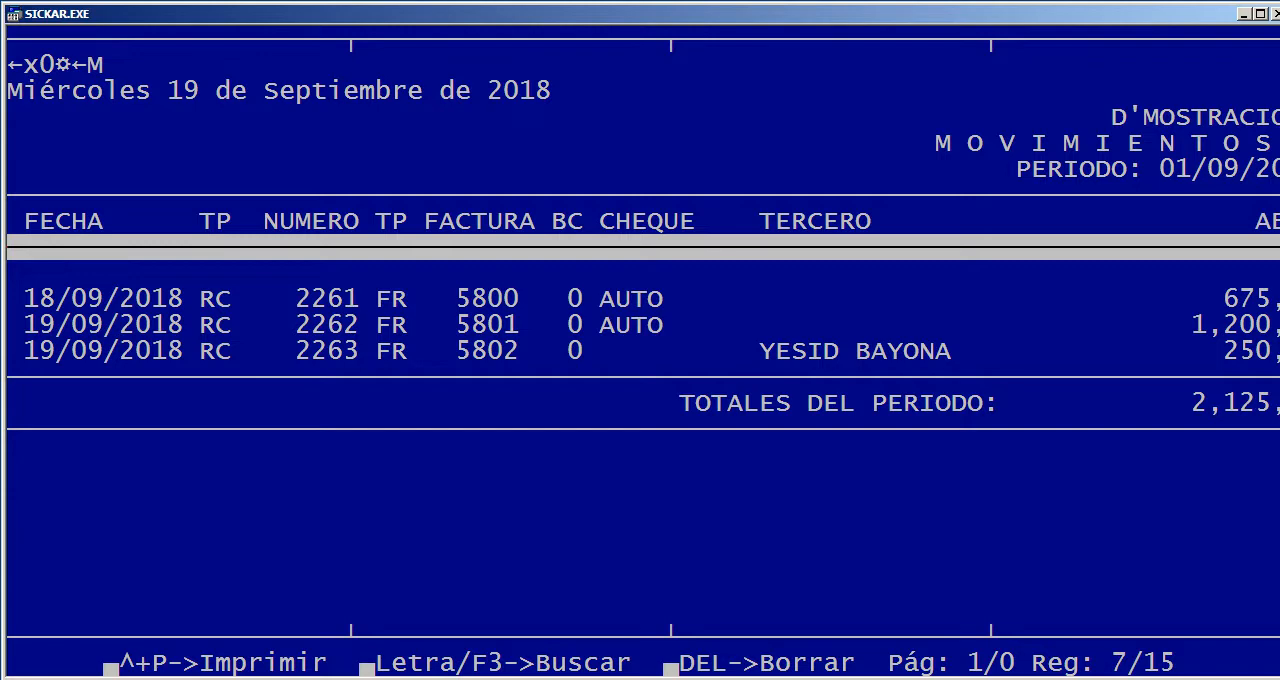
left_click_drag(207, 299, 223, 325)
left_click(255, 325)
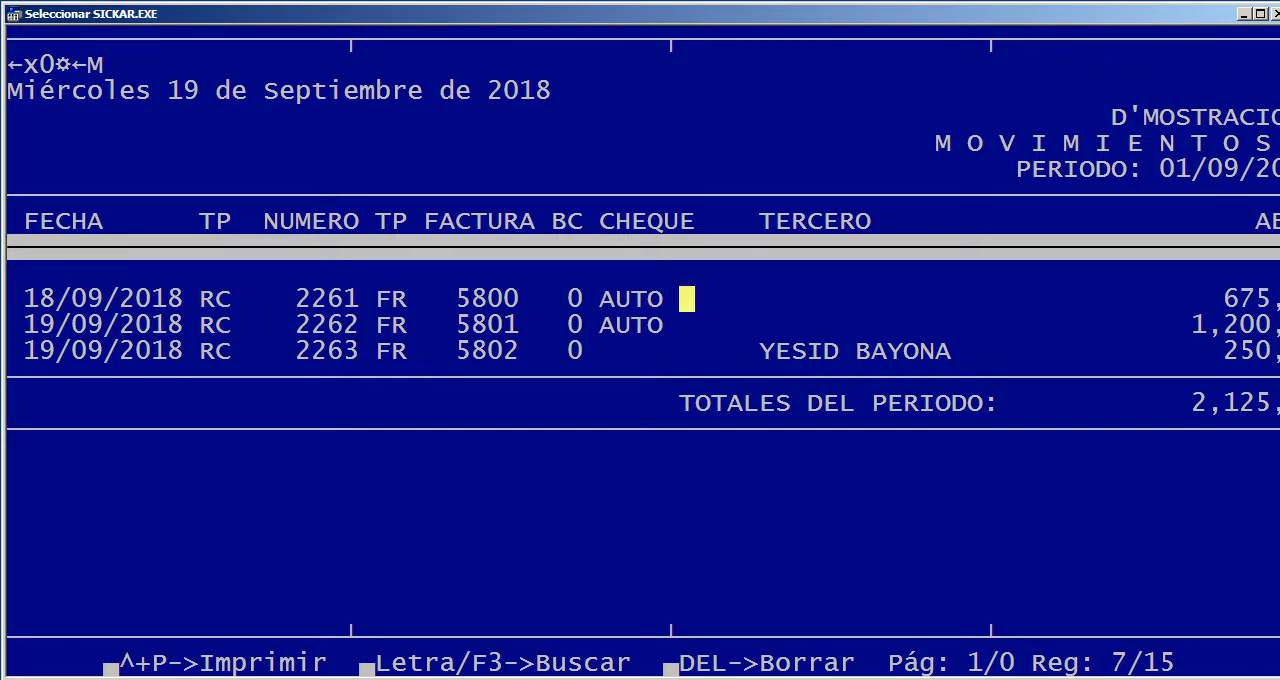
key("Down")
key("Right")
key("Right")
key("Right")
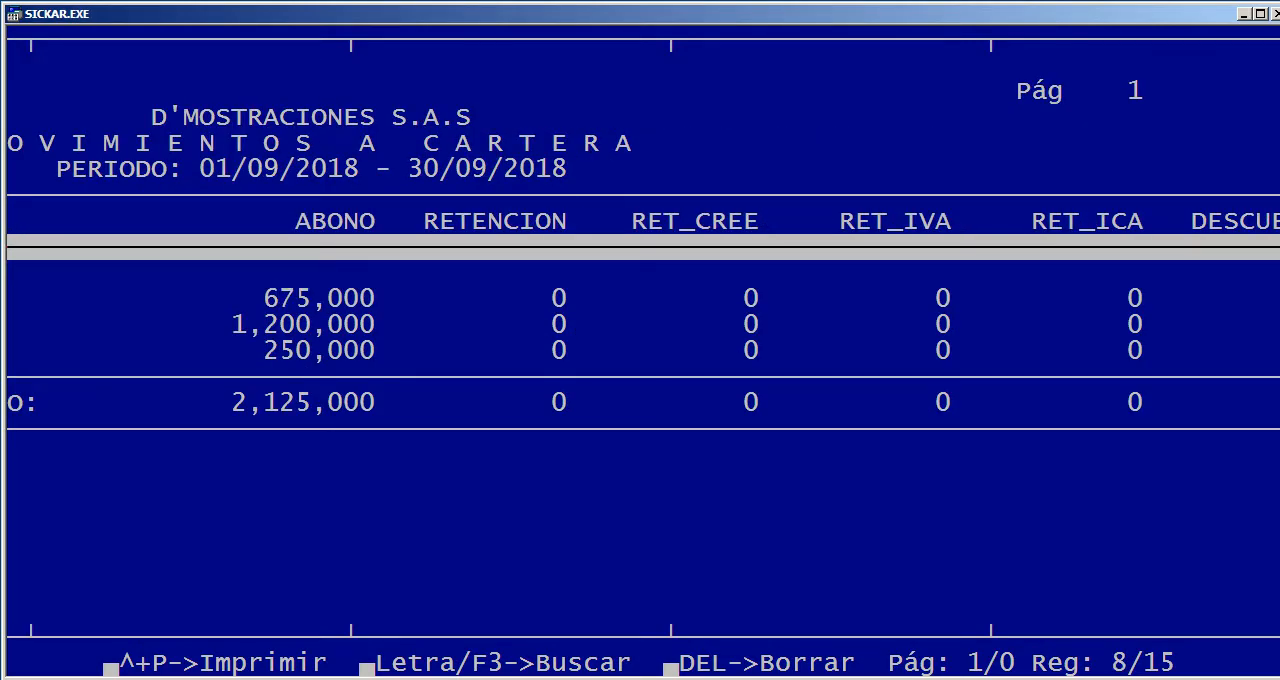
key("Right")
key("Right")
Return to the first columns of the Movimientos a cartera report, go to its last record and close it
key("Left")
key("Left")
key("Left")
key("Left")
key("Left")
key("Page_Down")
key("Escape")
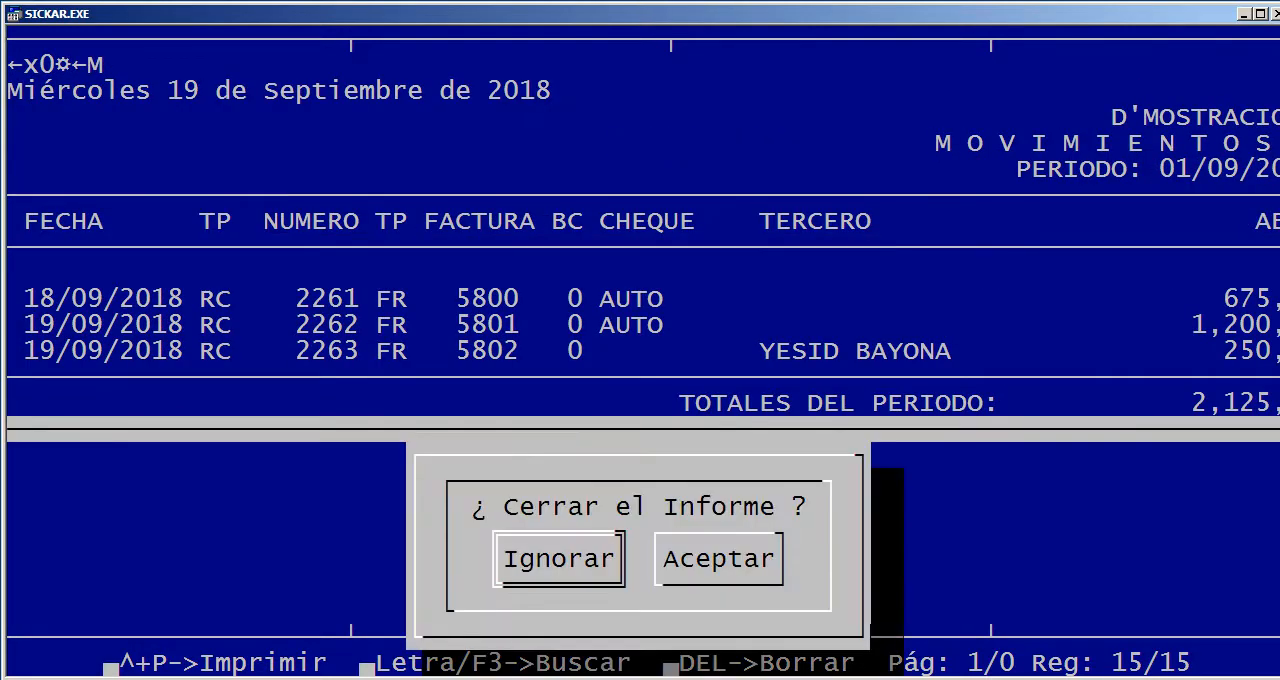
key("Right")
key("Return")
View the Cuentas x cobrar / pagar report options and leave without running the report
key("Down")
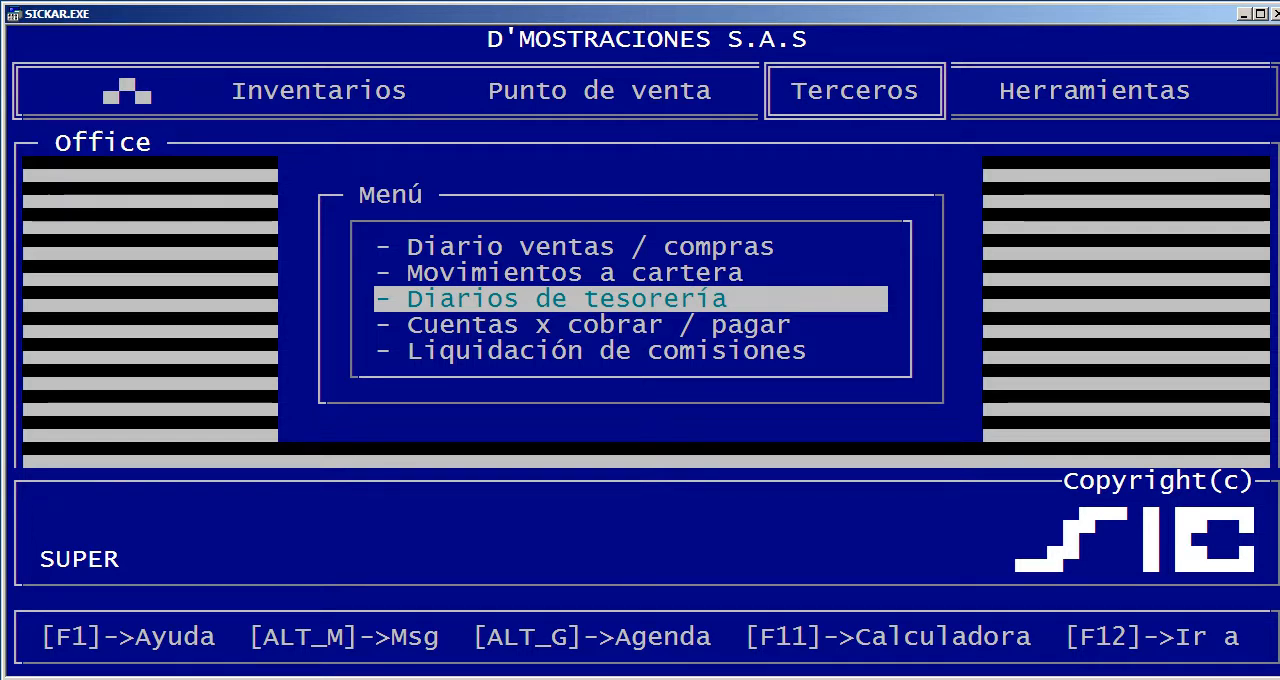
key("Down")
key("Return")
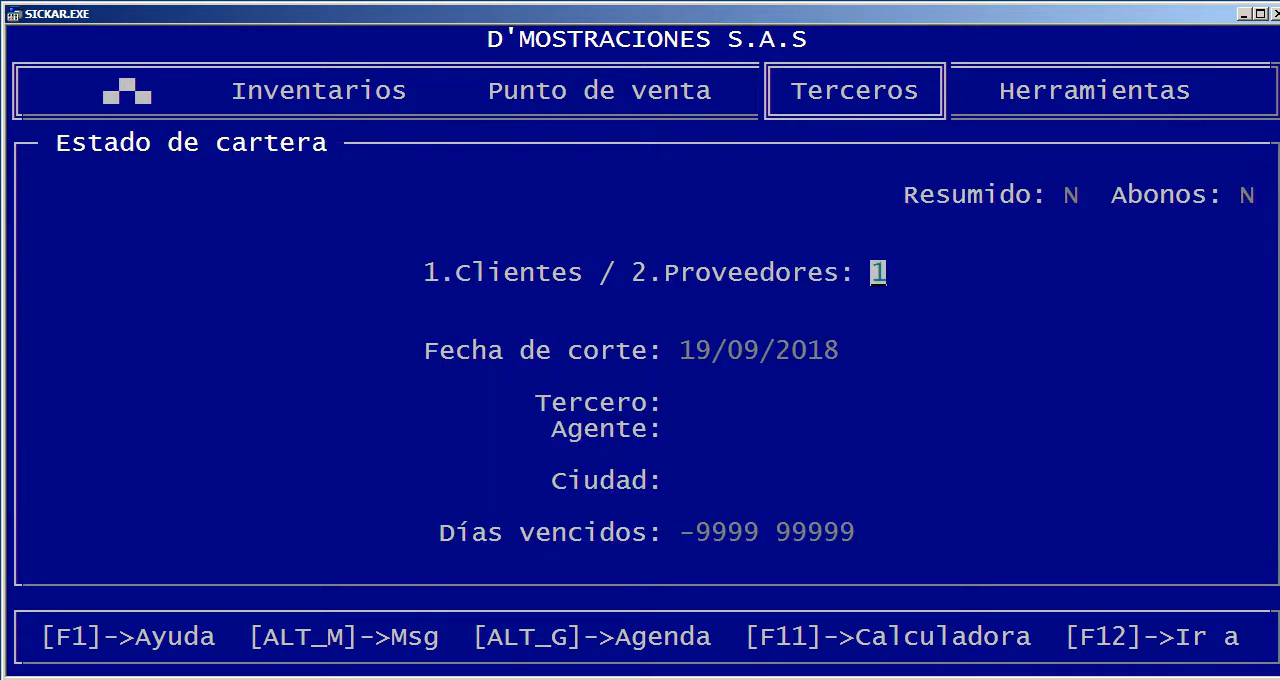
key("Escape")
Run the Liquidación de comisiones on screen for Ventas (1) from 01/01/2018 to 30/09/2018 with the agent ADMINISTRACION
key("Down")
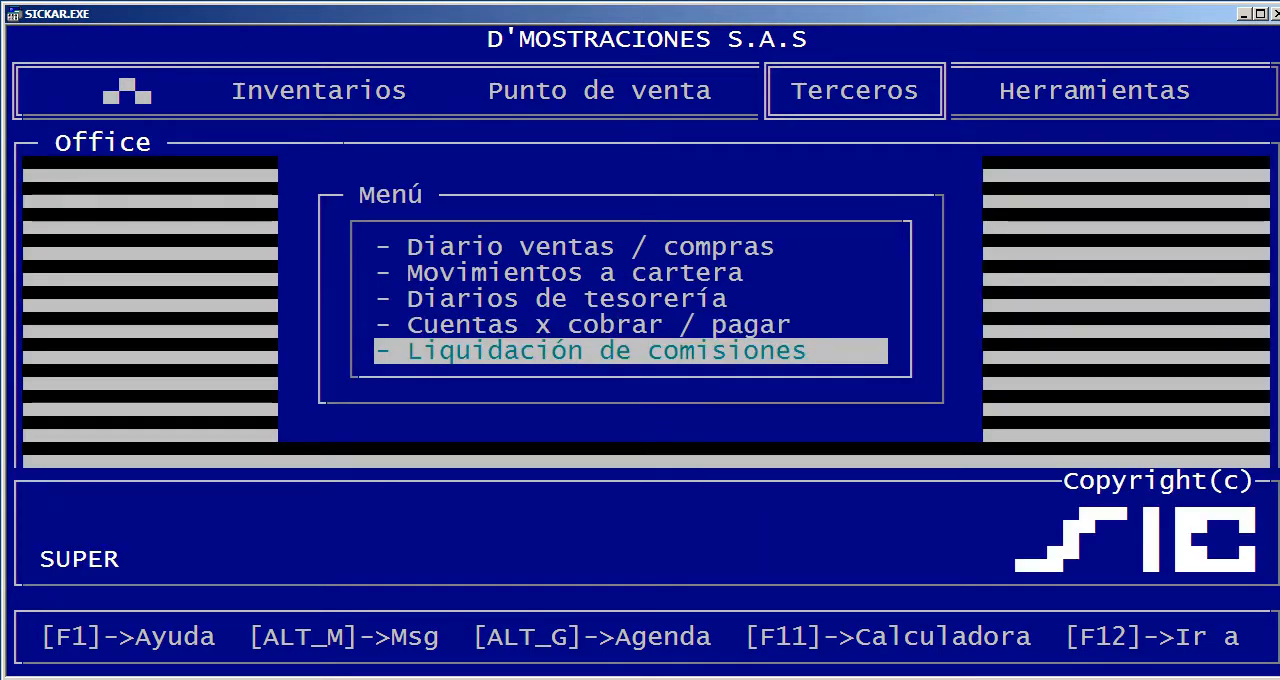
key("Return")
key("Up")
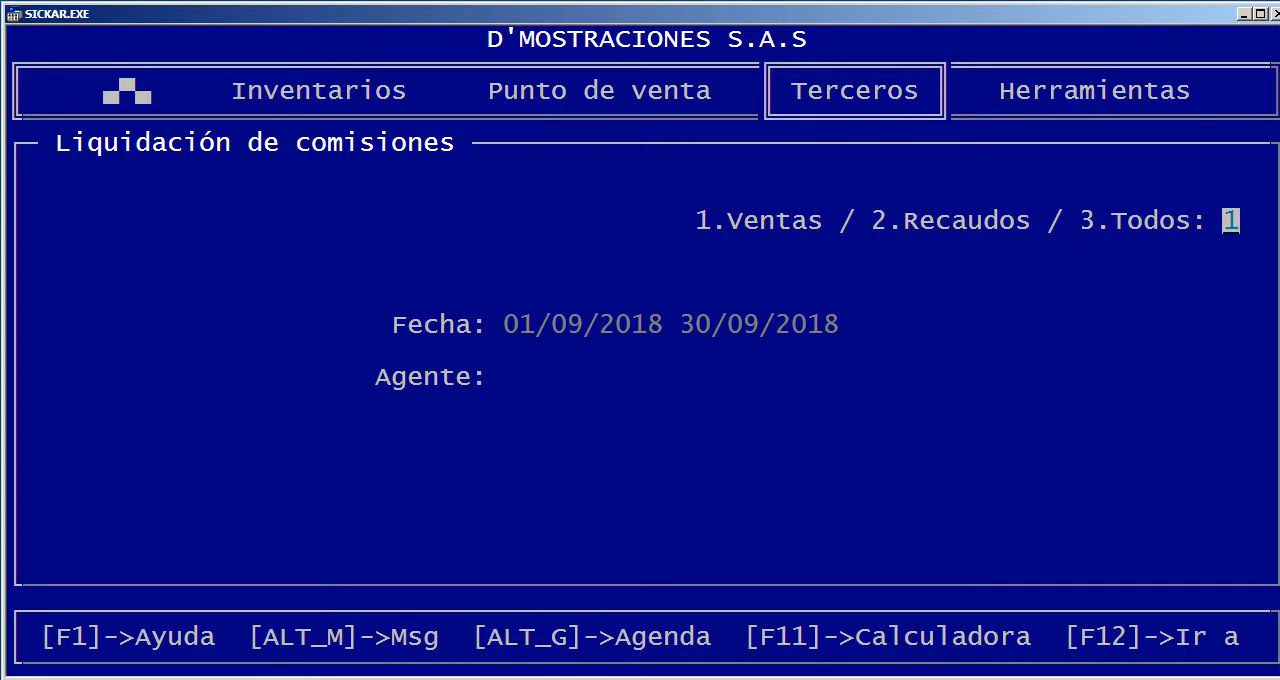
key("Return")
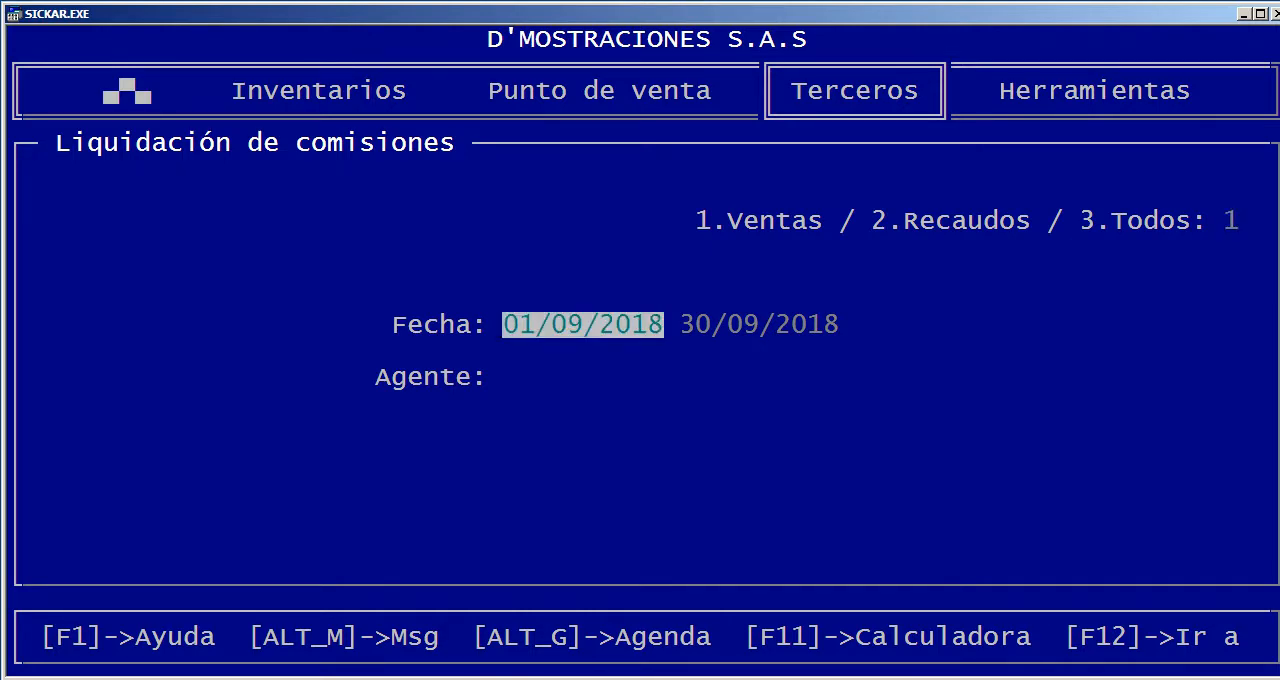
key("Return")
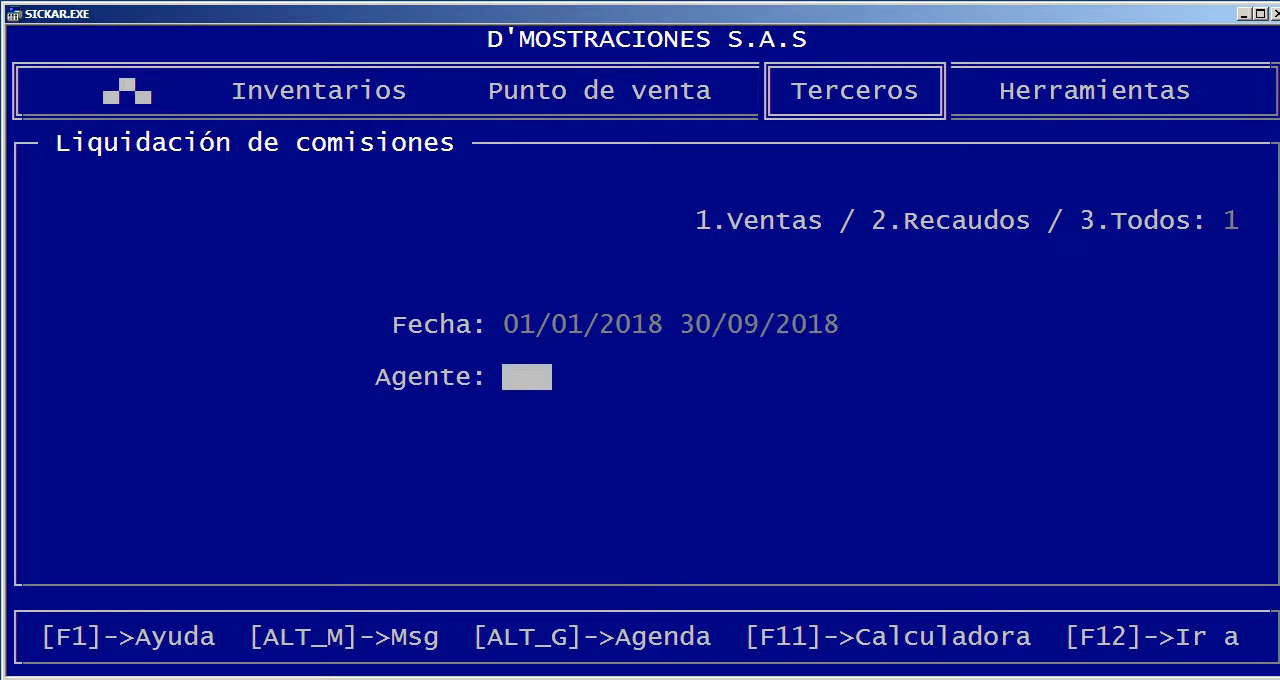
key("Return")
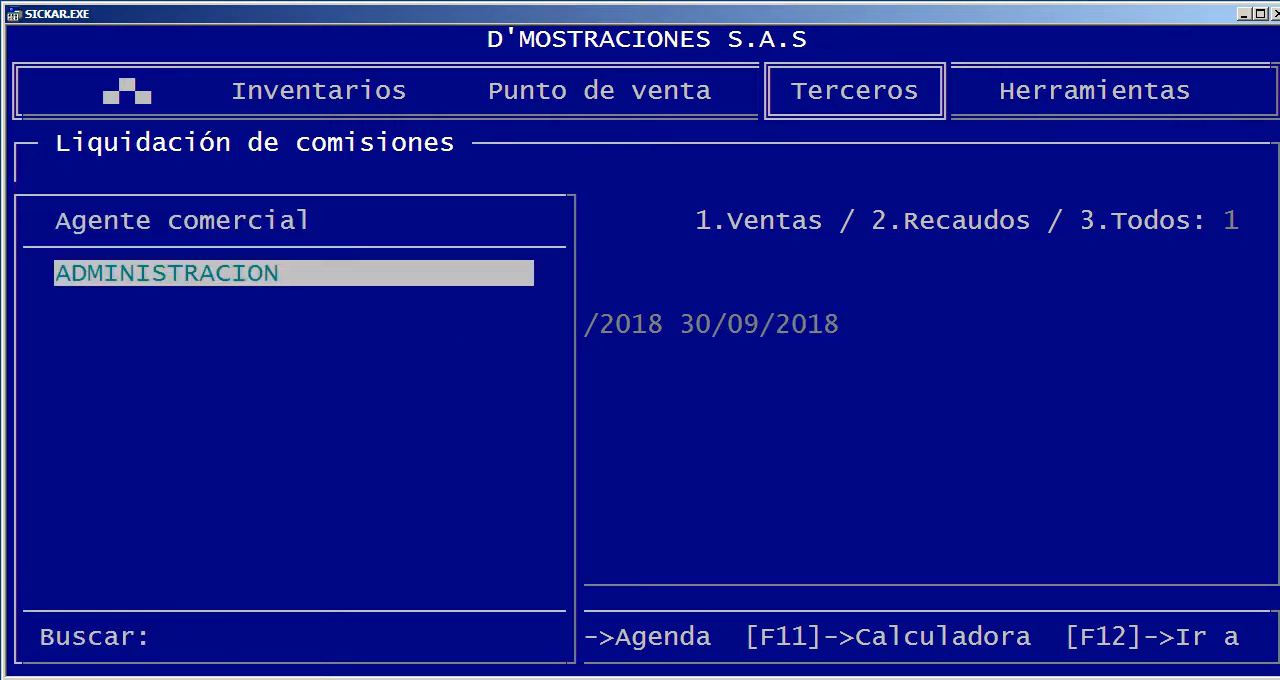
key("Return")
key("Return")
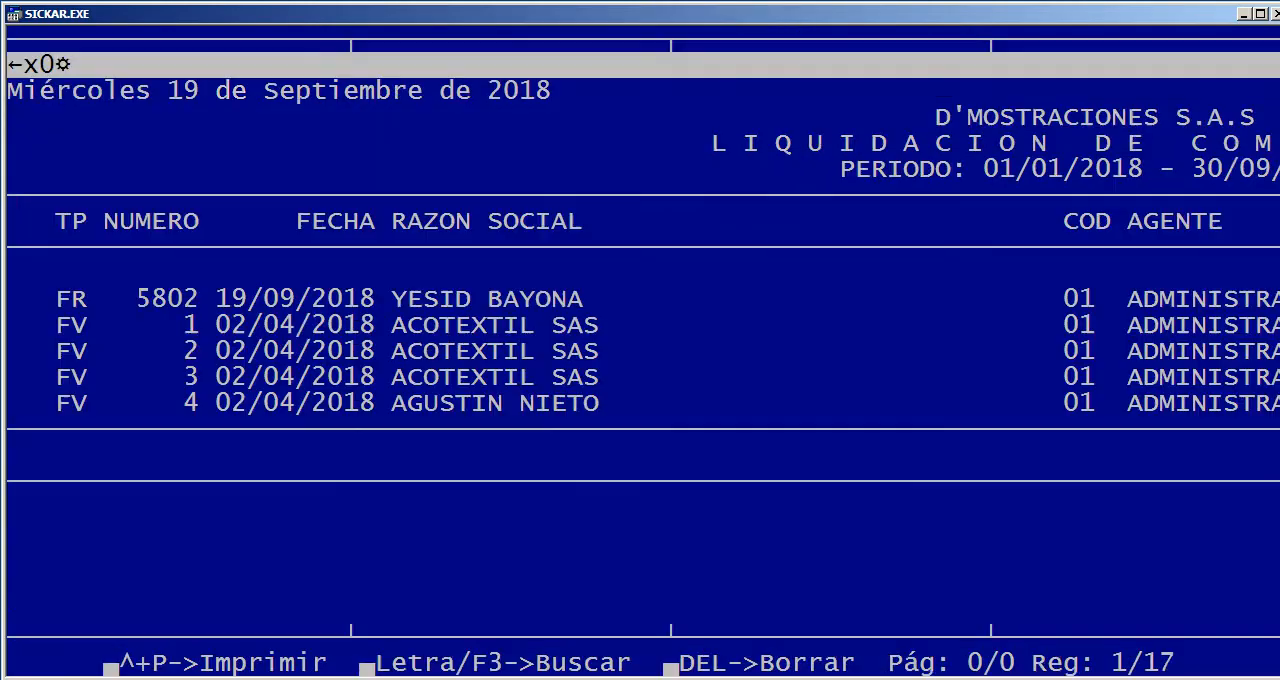
Examine the commission settlement's documents together with their agent, VALOR_BASE and VALOR_COMISION columns
key("Down")
key("Down")
key("Down")
key("Down")
key("Down")
key("Down")
key("Down")
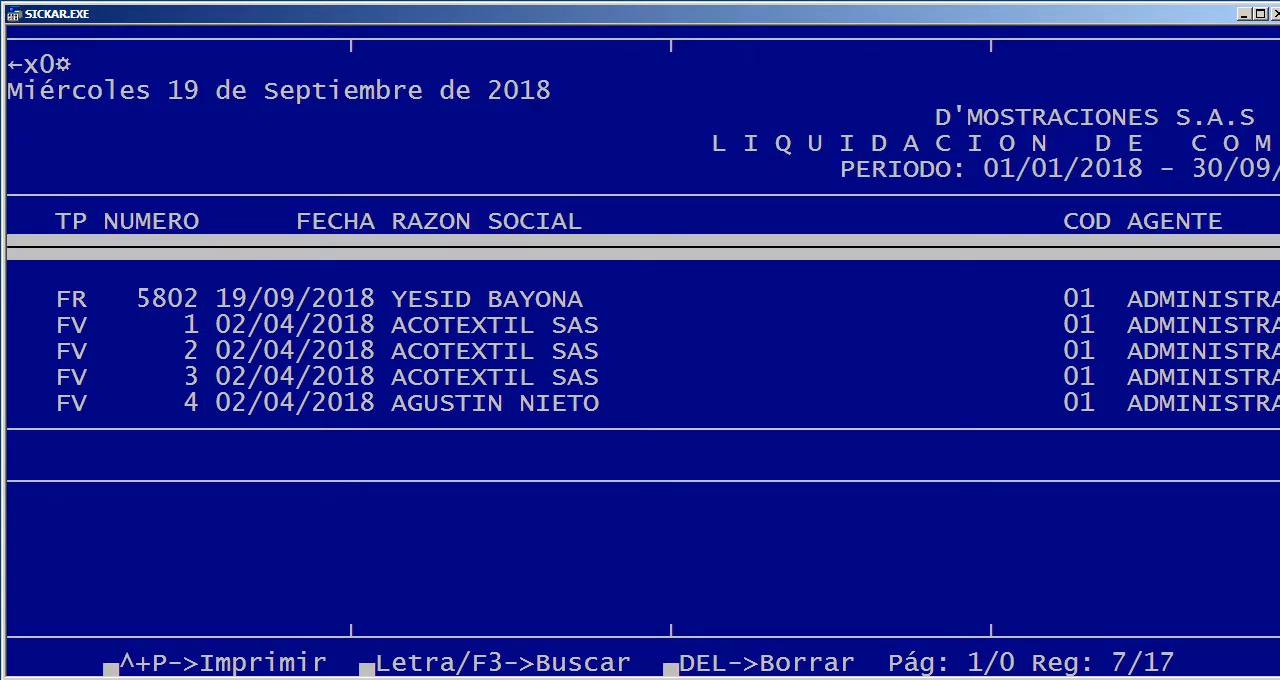
key("Right")
key("Right")
key("Right")
key("Right")
key("Right")
key("Right")
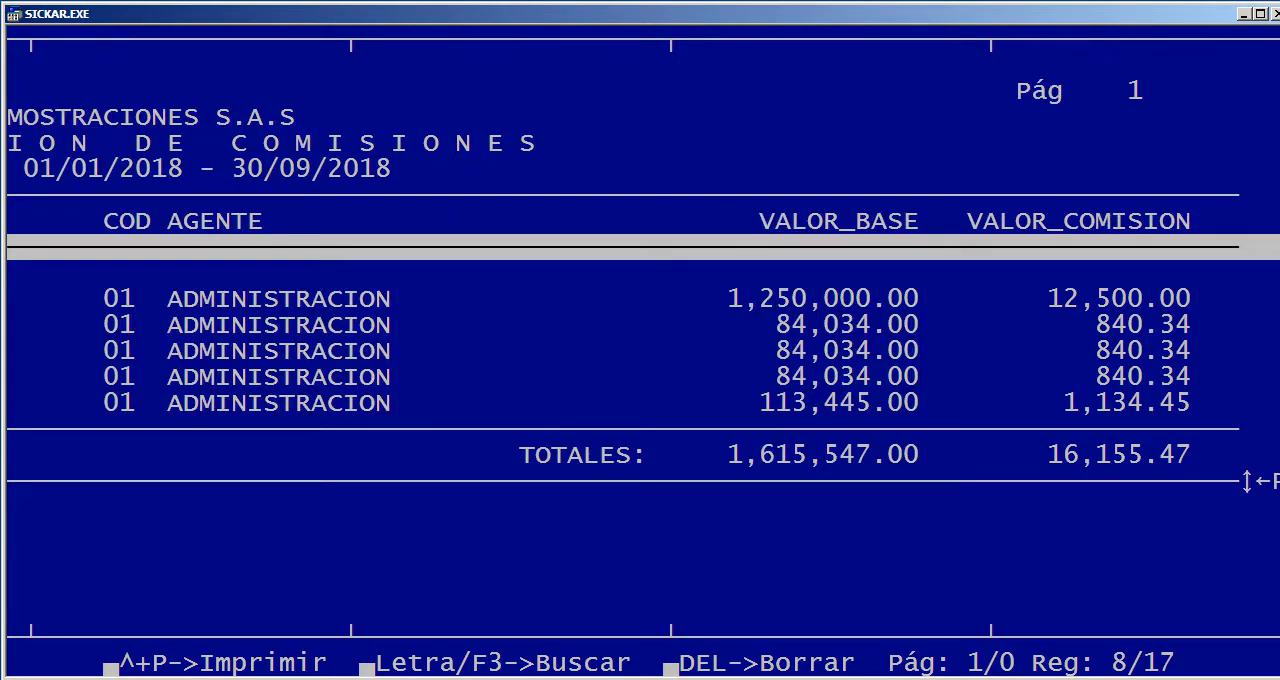
key("Down")
key("Down")
key("Down")
key("Up")
key("Up")
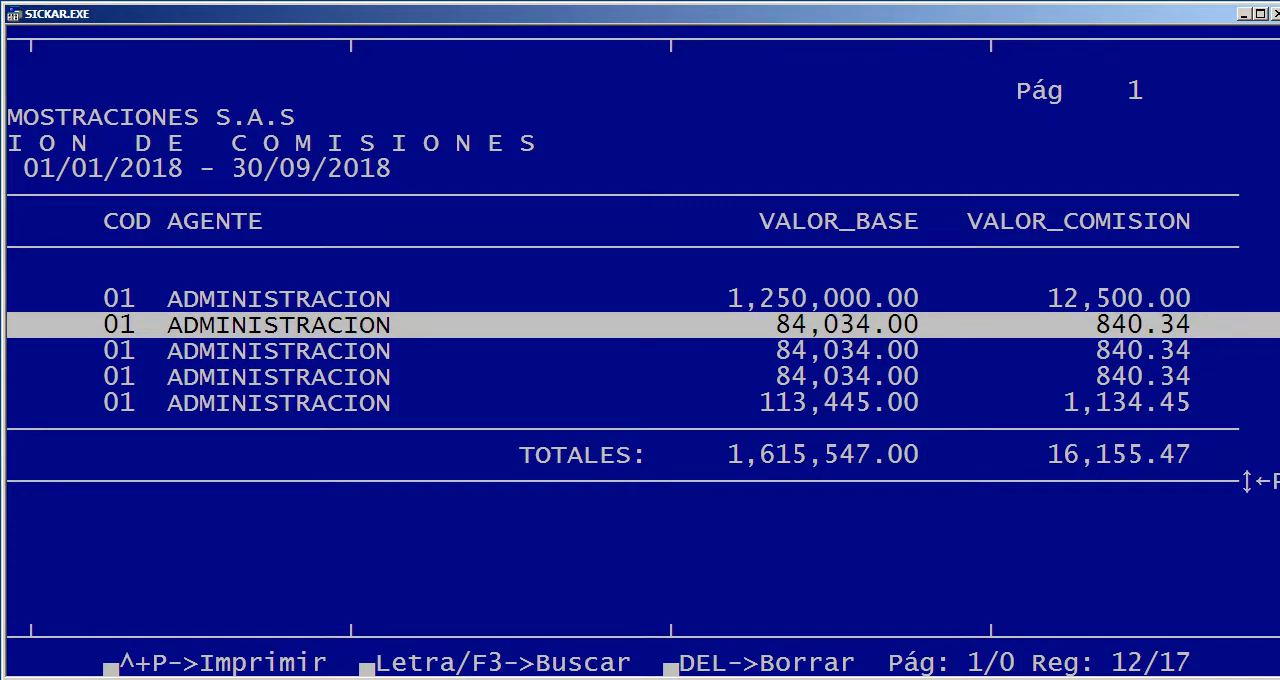
Go back to the RAZON SOCIAL column, review the rows of the commission settlement again and close the report
key("Left")
key("Left")
key("Left")
key("Left")
key("Left")
key("Left")
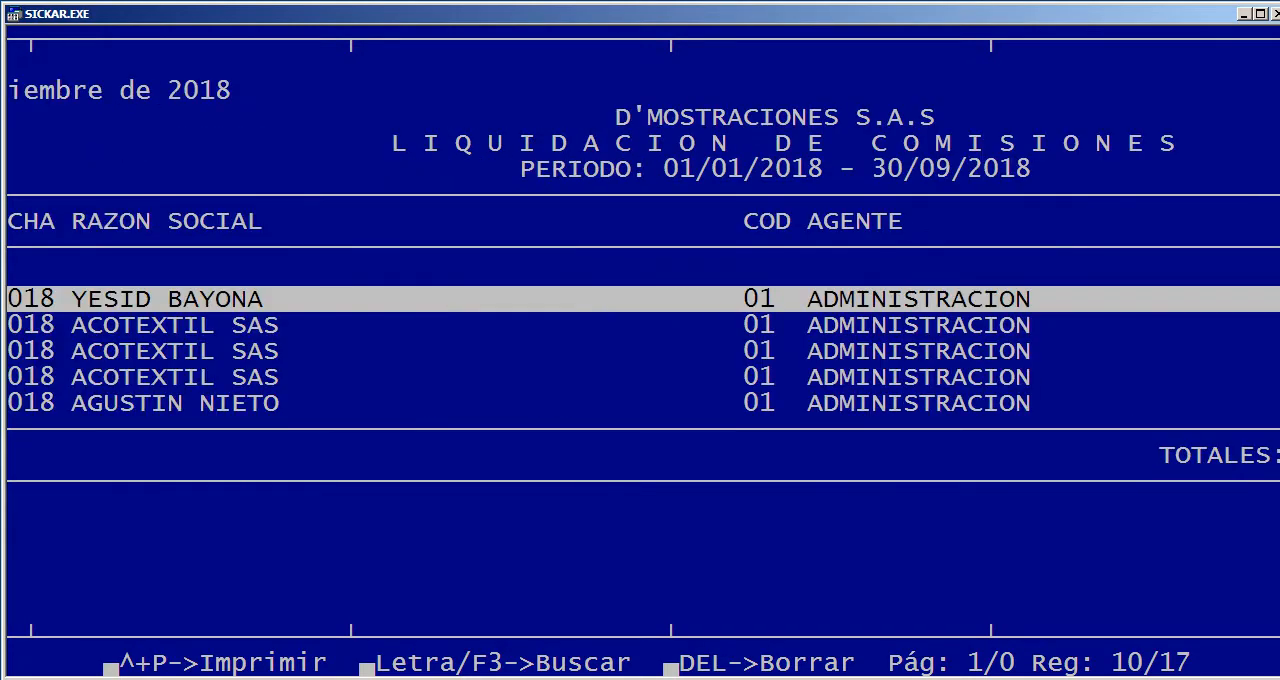
key("Down")
key("Down")
key("Down")
key("Down")
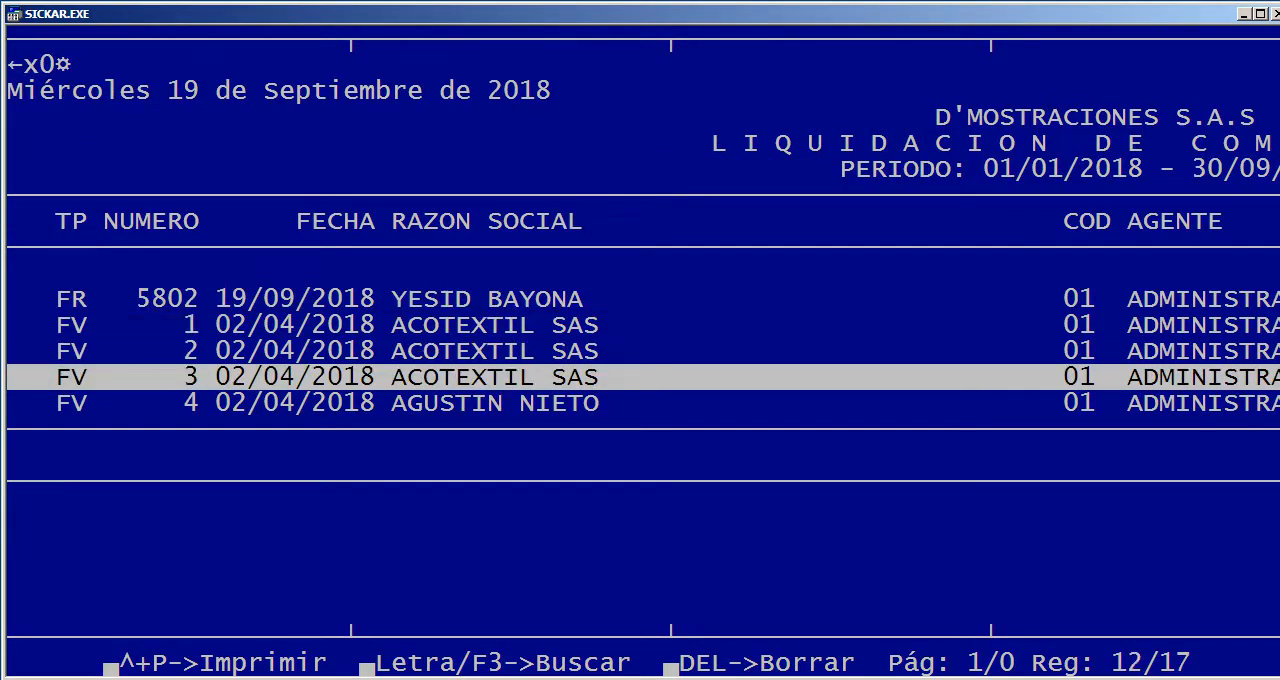
key("Right")
key("Right")
key("Escape")
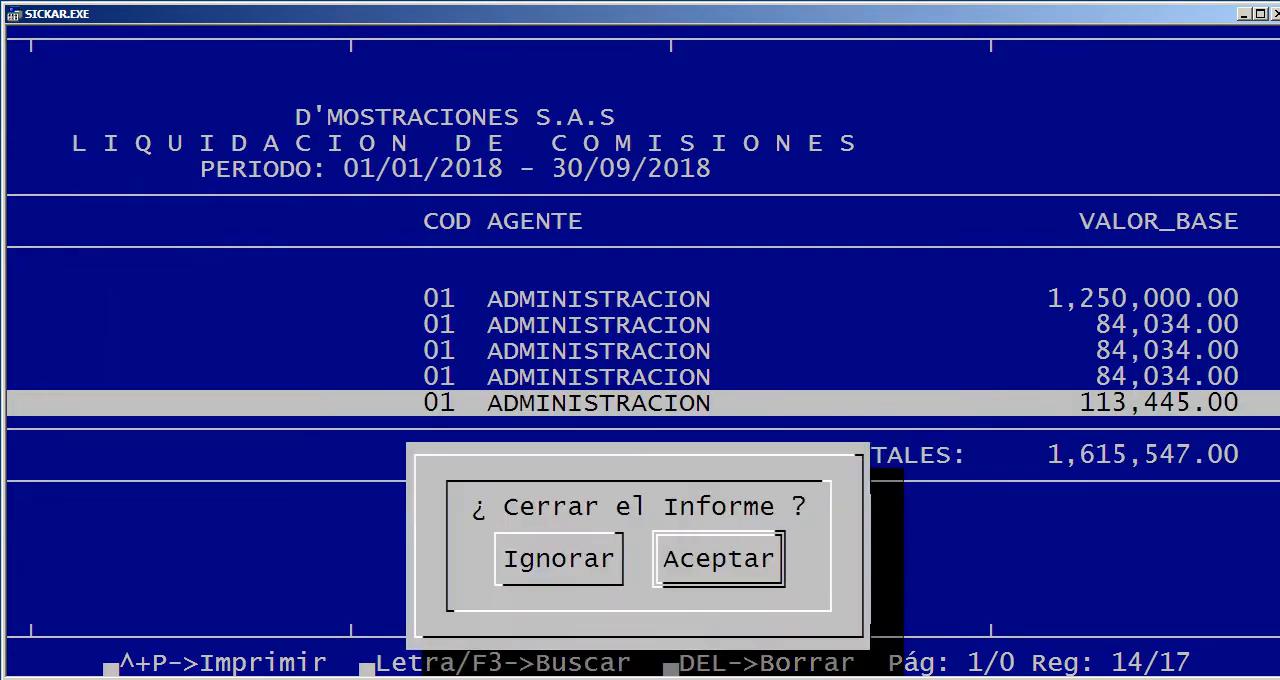
key("Return")
Leave the reports, open Usuarios (Seguridad) in Herramientas and compare the access permissions of the CAJA and SUPER users
key("Escape")
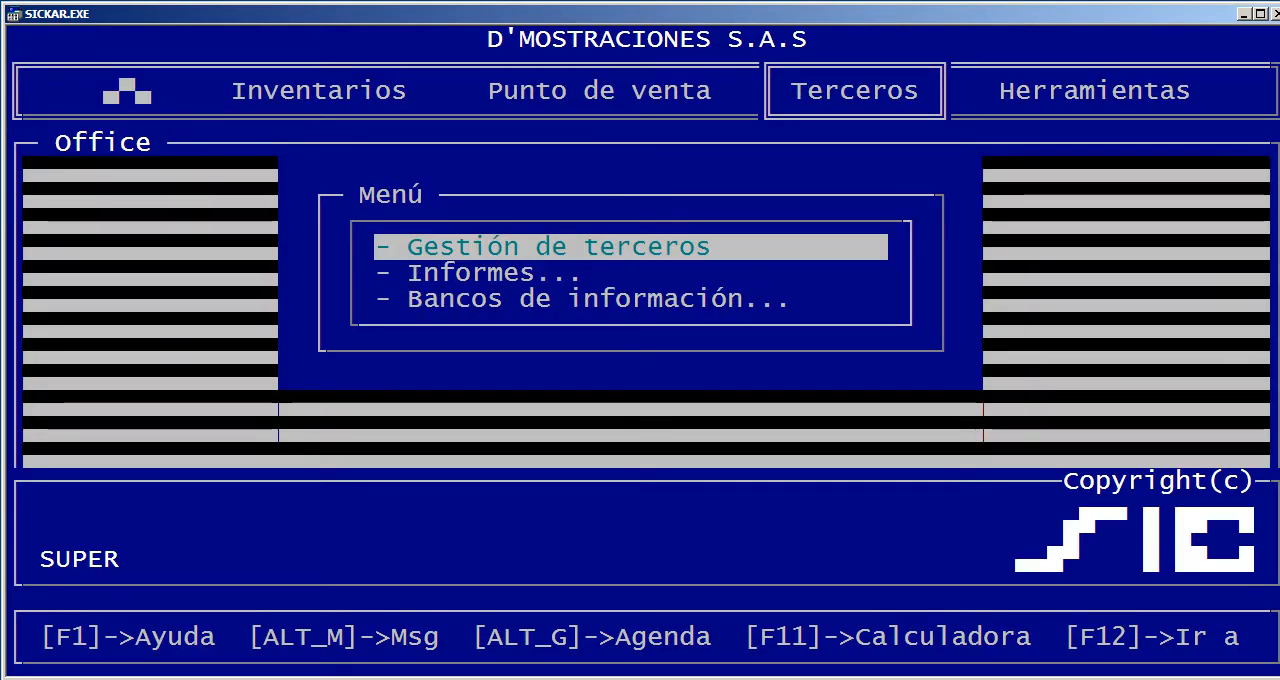
key("Right")
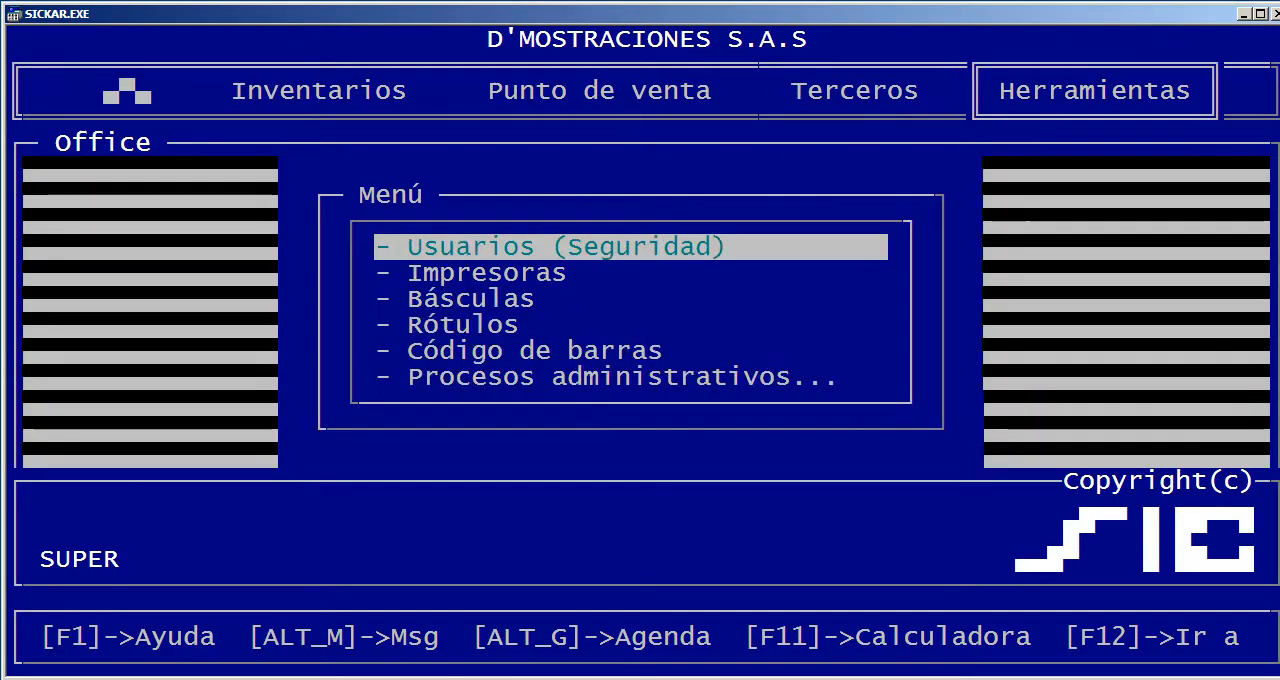
key("Return")
key("Escape")
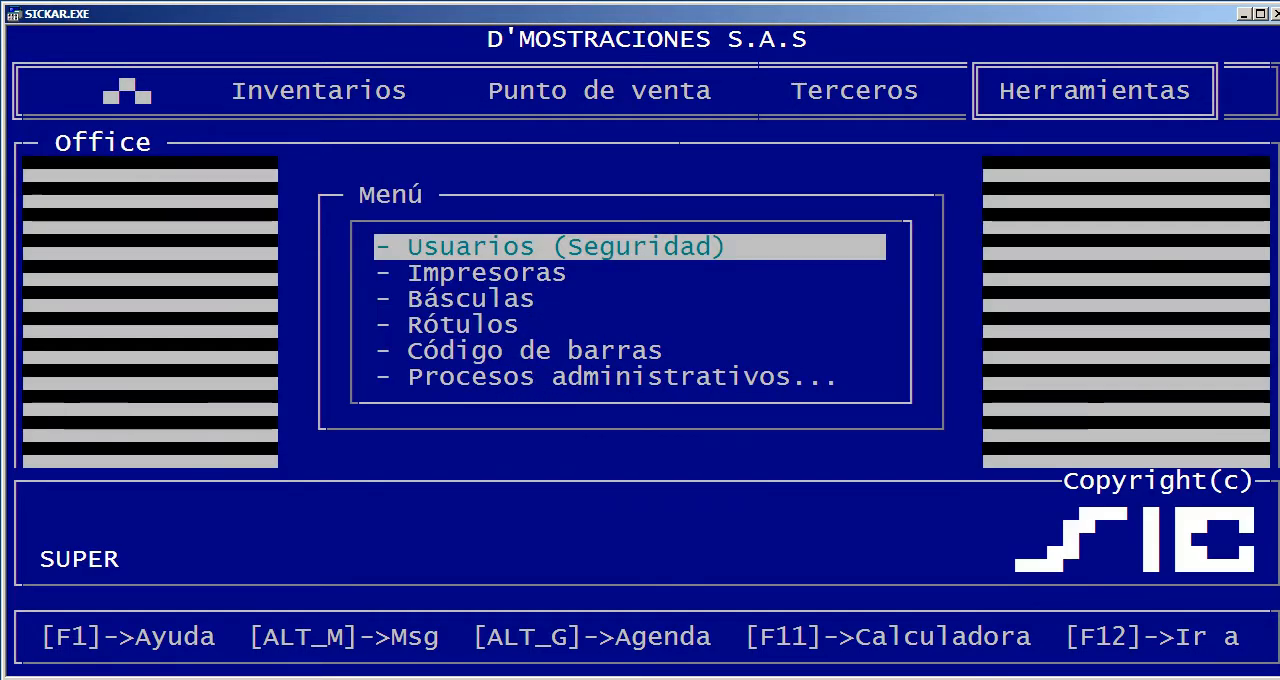
key("Return")
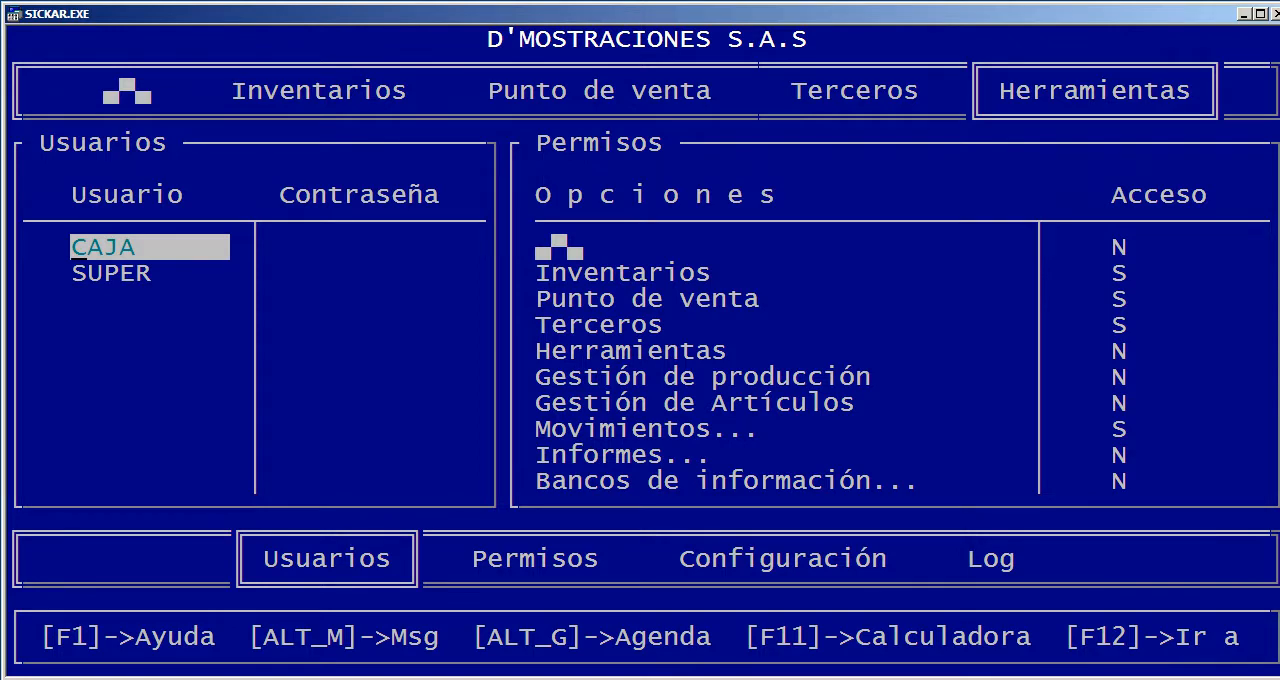
key("Down")
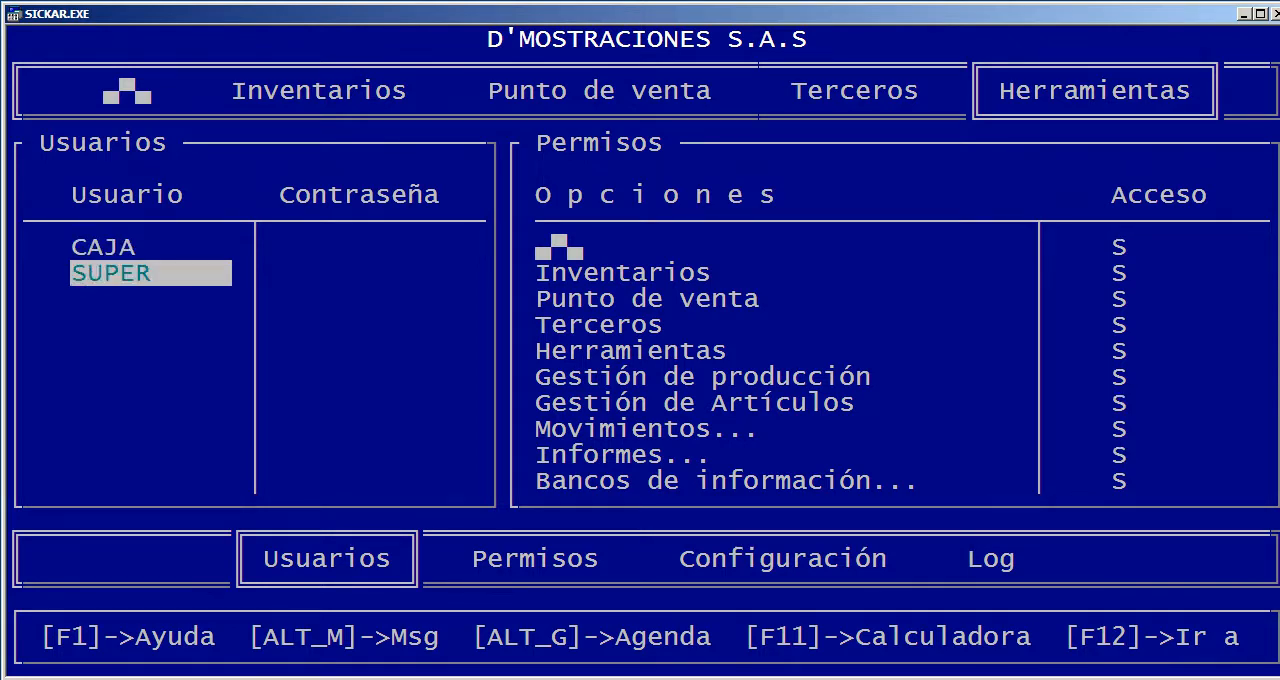
key("Up")
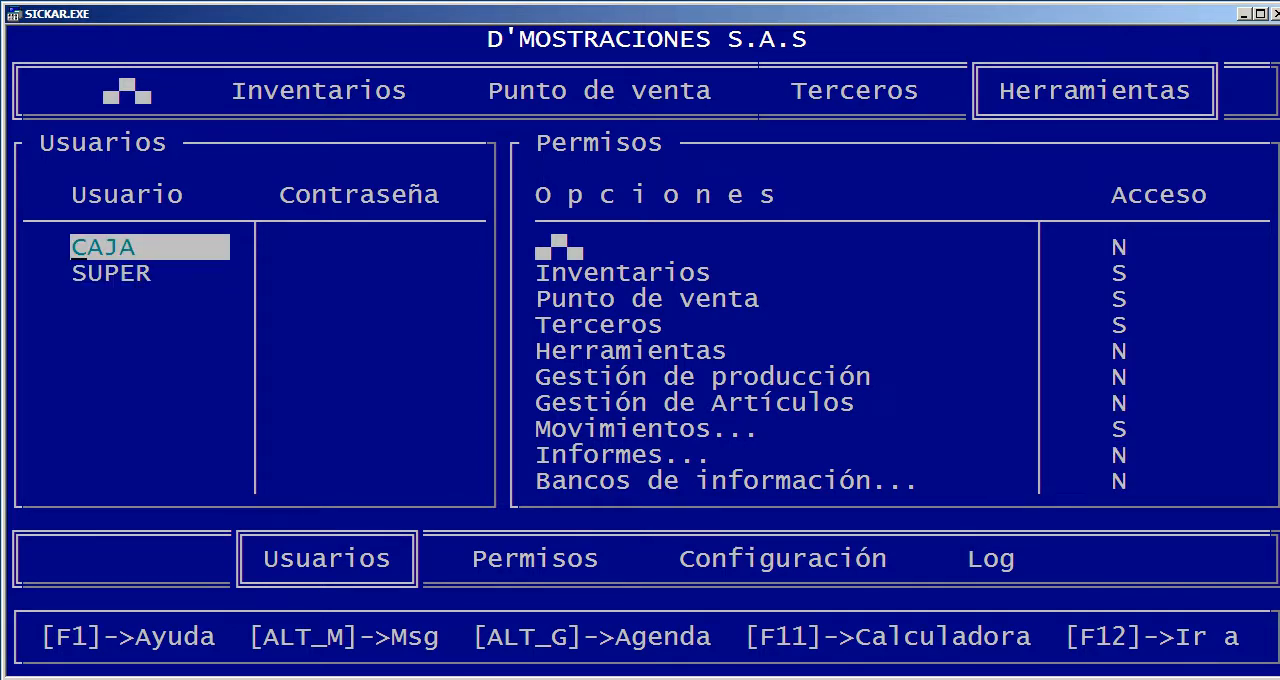
Examine the CAJA user's permissions list and its Acceso values, from Inventarios through to Gestión de ventas
key("Return")
key("Down")
key("Down")
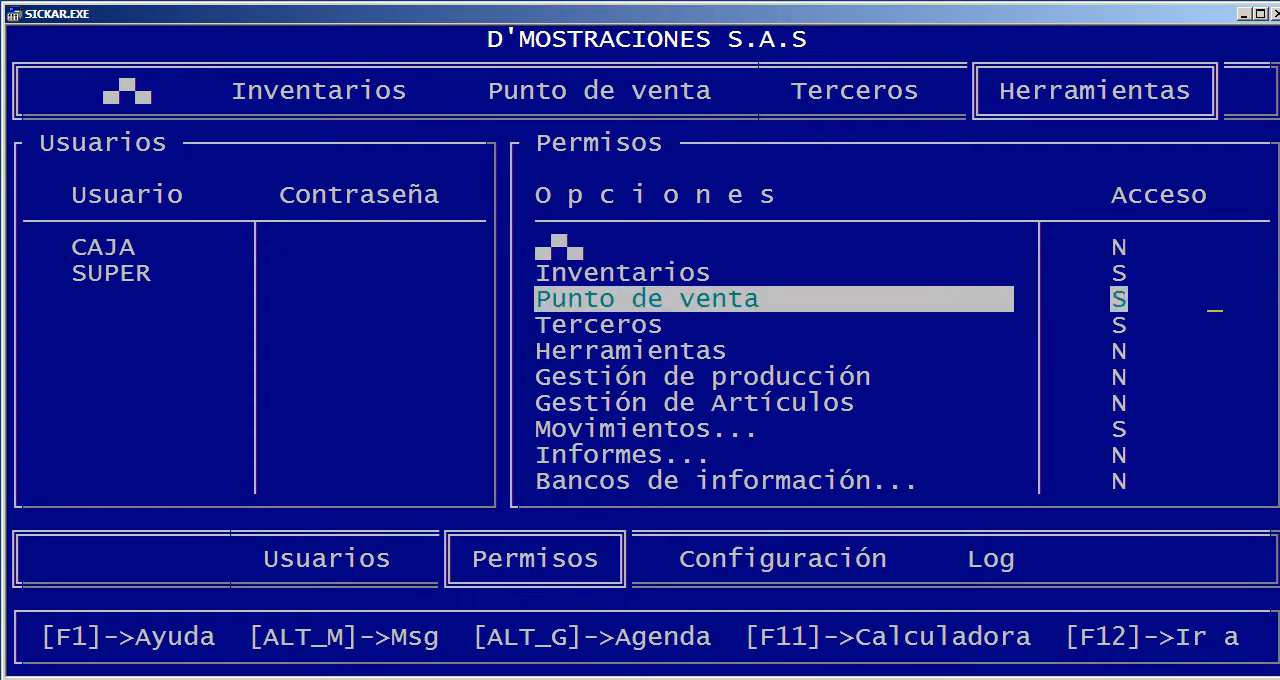
key("Down")
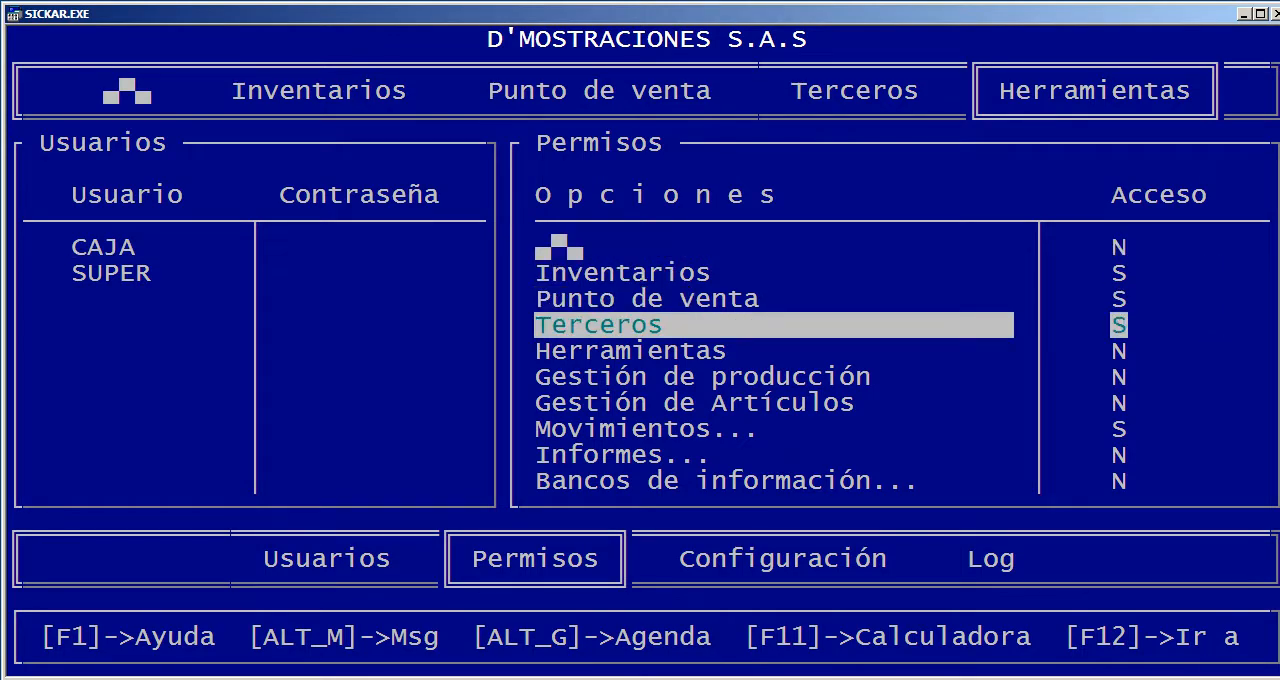
key("Up")
key("Down")
key("Down")
key("Down")
key("Down")
key("Down")
key("Down")
key("Down")
key("Down")
key("Down")
key("Down")
key("Down")
key("Down")
key("Down")
key("Down")
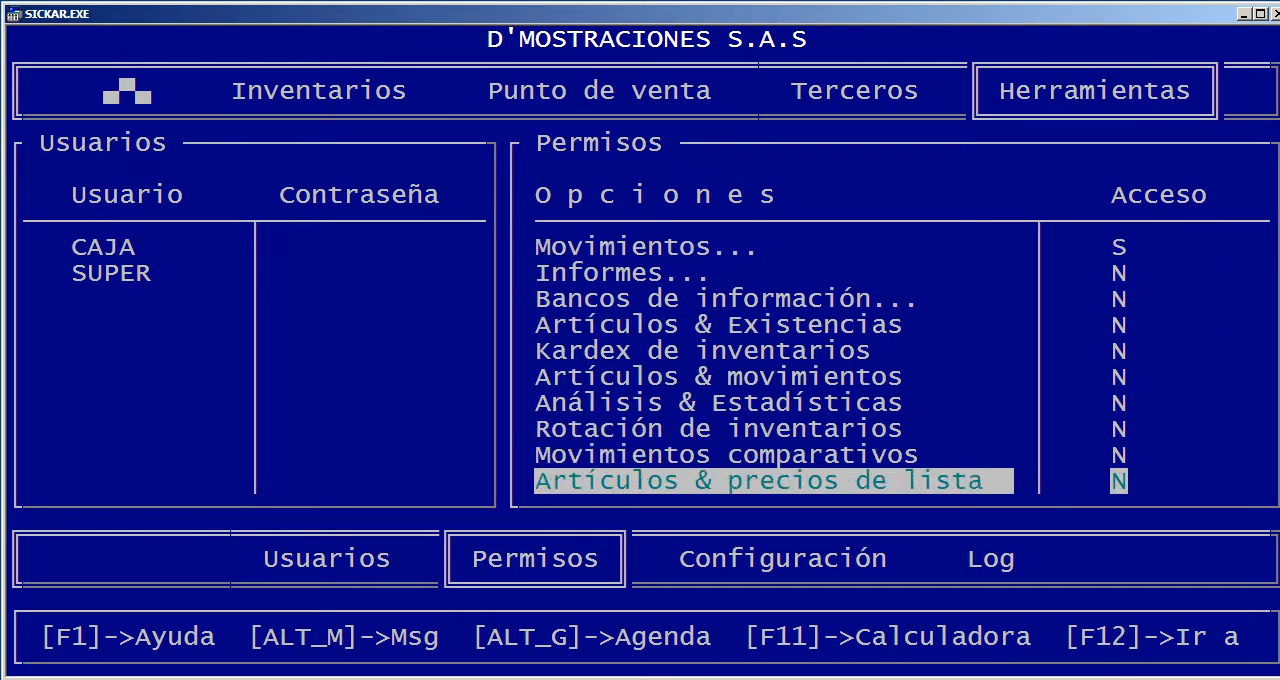
key("Up")
key("Down")
key("Down")
key("Down")
key("Down")
key("Down")
key("Down")
key("Down")
key("Down")
key("Down")
key("Down")
key("Down")
key("Down")
key("Down")
key("Down")
key("Down")
key("Down")
key("Down")
key("Down")
key("Down")
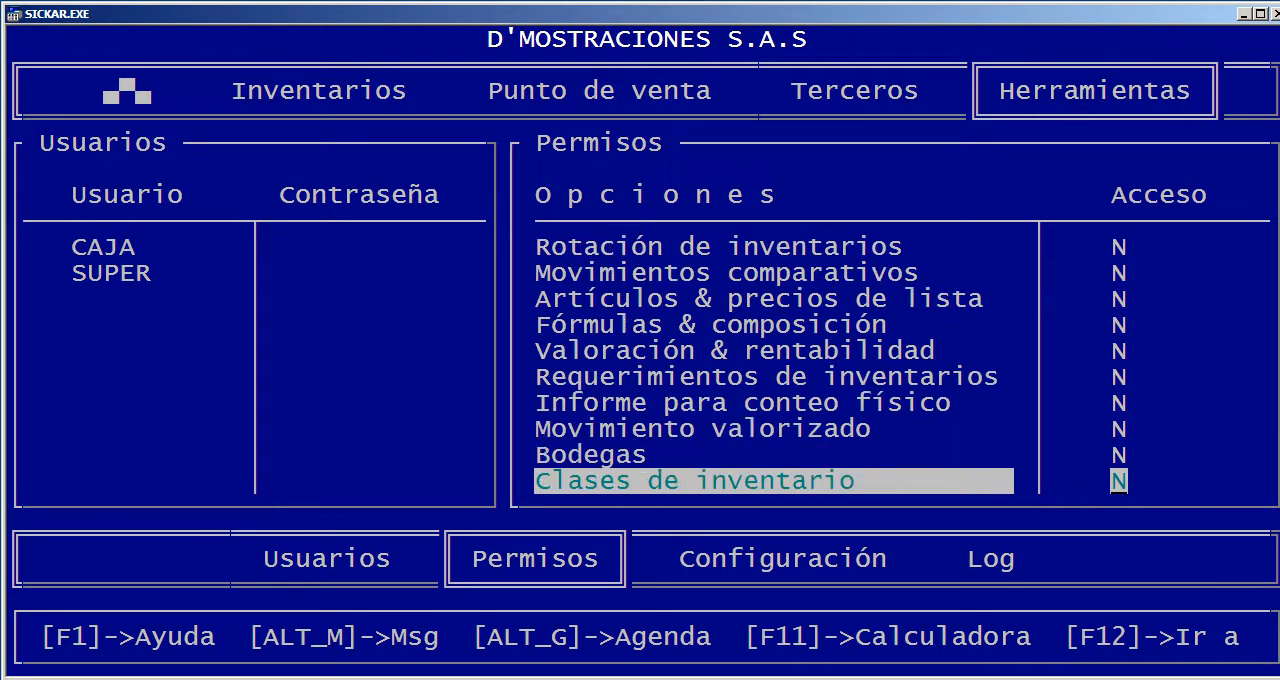
key("Down")
key("Up")
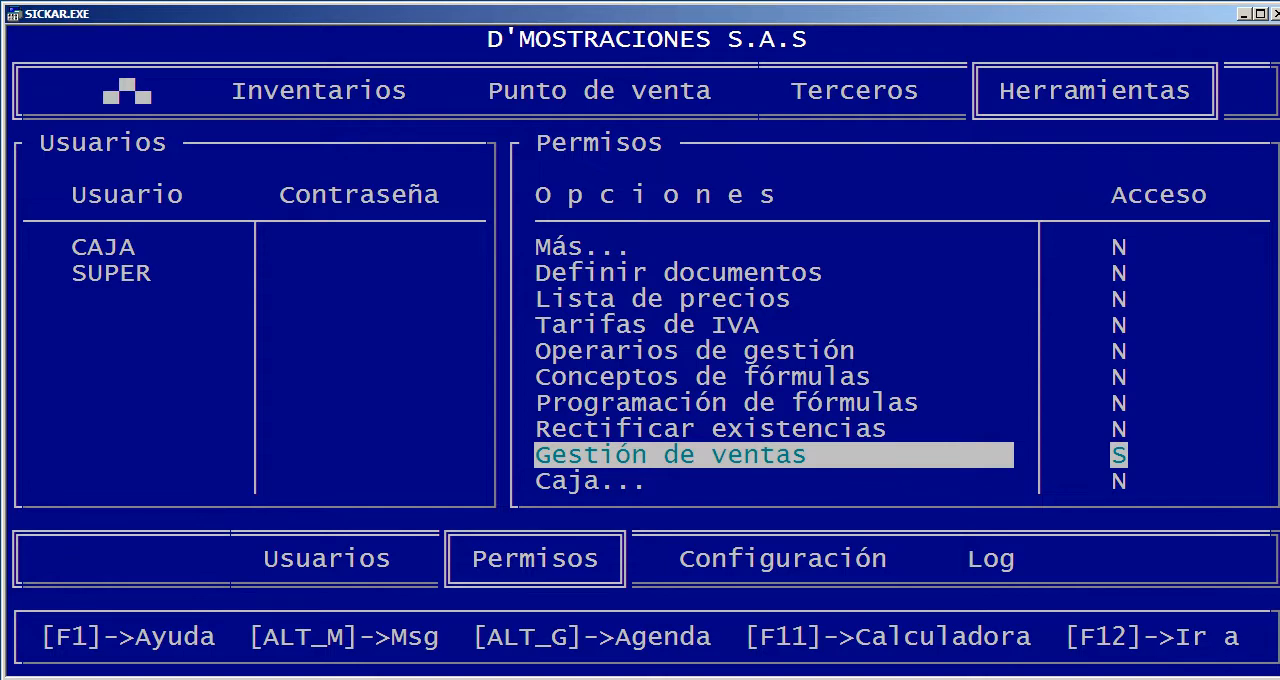
Review the SUPER user's permissions list and its Configuración settings, and leave the settings unchanged
key("Left")
key("Down")
key("Right")
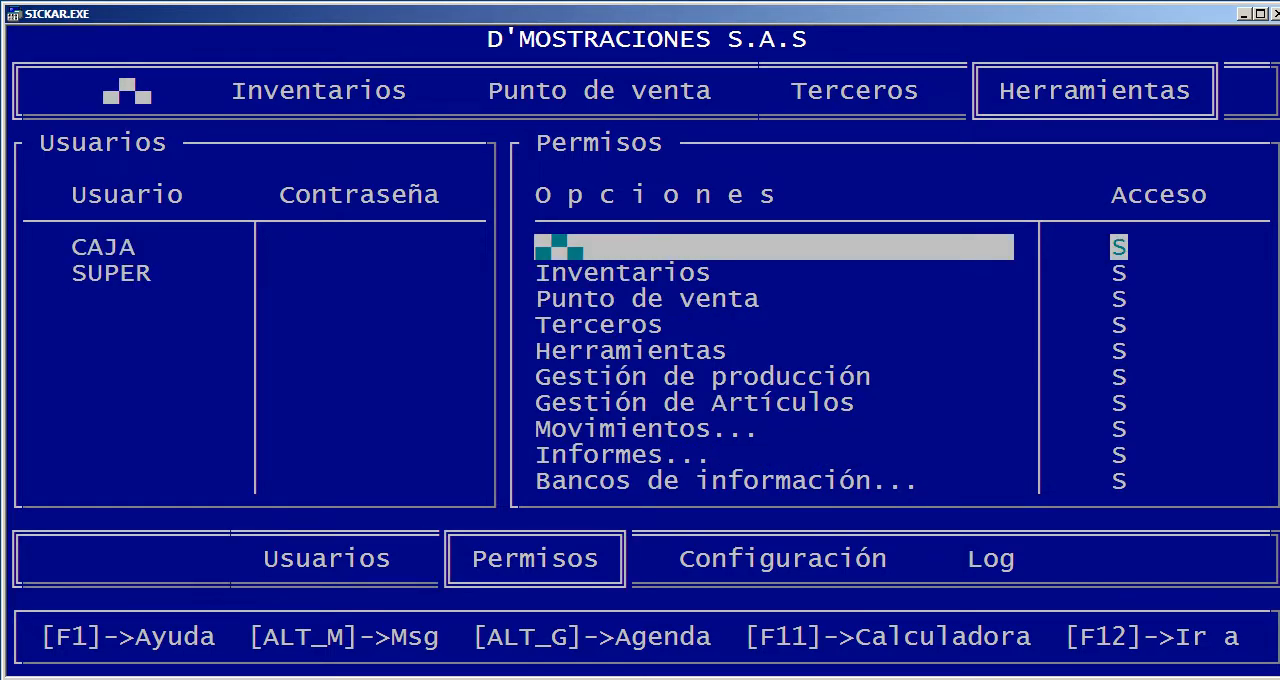
key("Down")
key("Down")
key("Down")
key("Down")
key("Down")
key("Down")
key("Down")
key("Down")
key("Down")
key("Down")
key("Down")
key("Down")
key("Down")
key("Down")
key("Down")
key("Down")
key("Down")
key("Down")
key("Down")
key("Down")
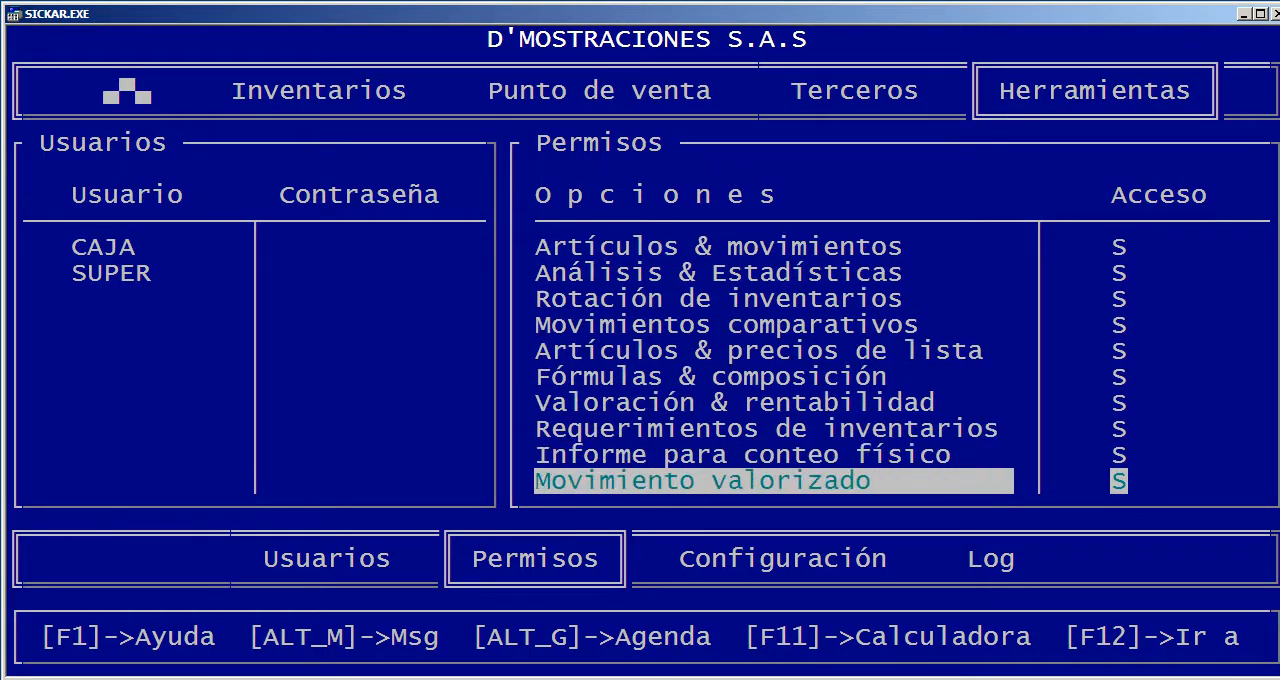
key("Right")
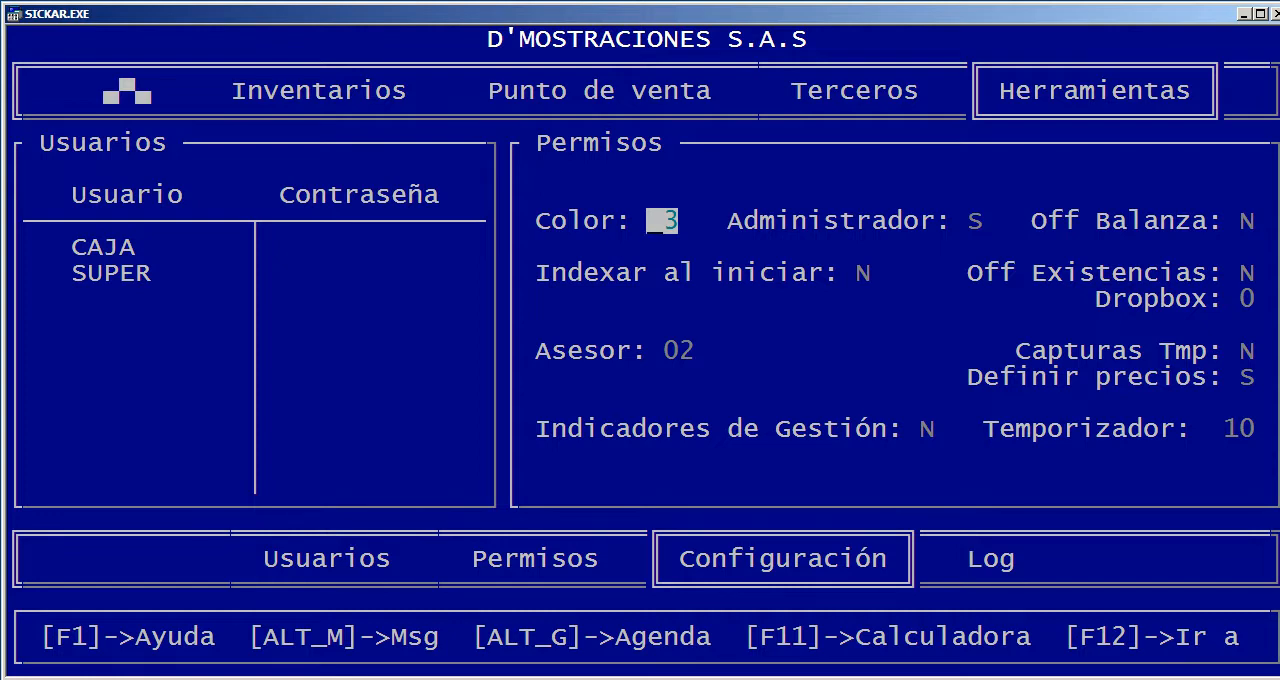
key("Escape")
Examine the user access Log by date, entry and exit time and function, and return to the Herramientas options
key("l")
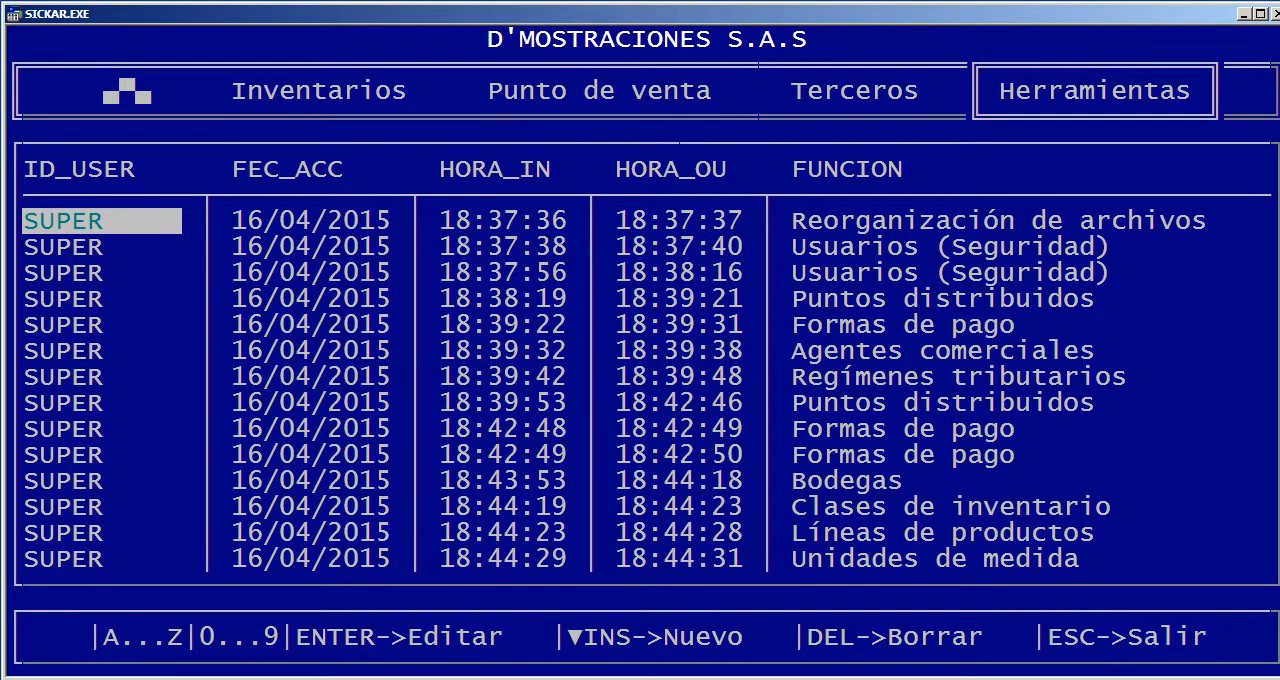
key("Down")
key("Down")
key("Down")
key("Right")
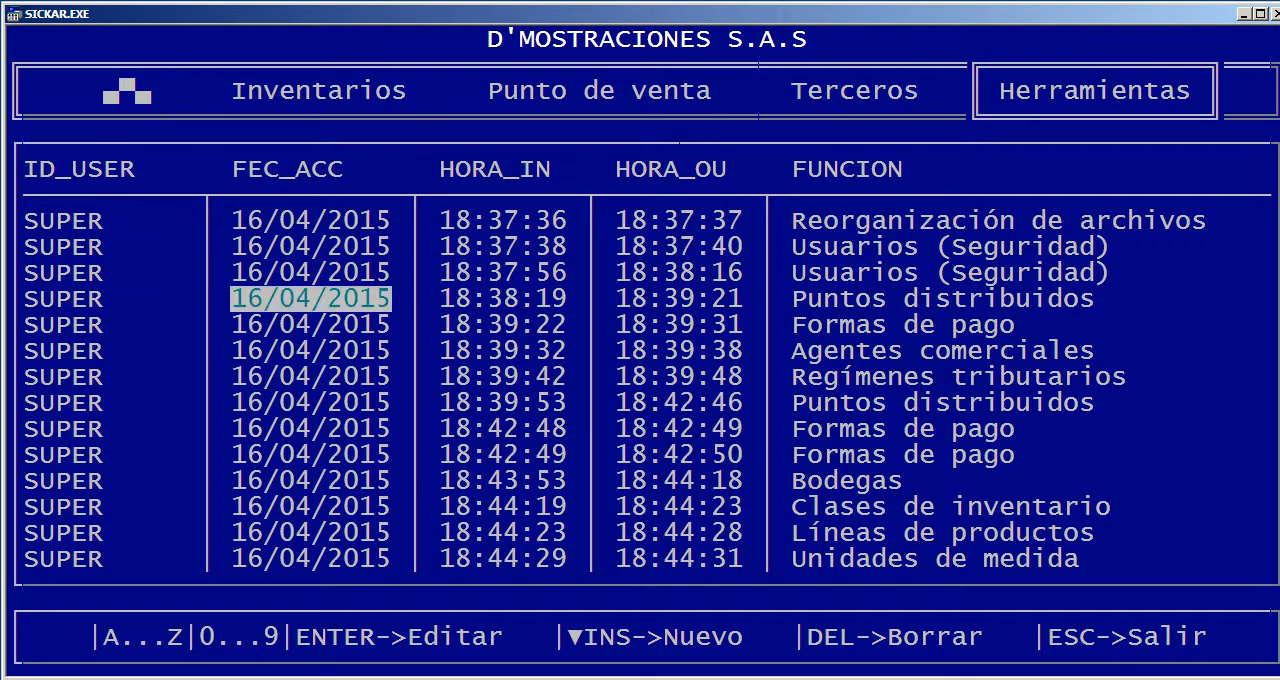
key("Right")
key("Right")
key("Right")
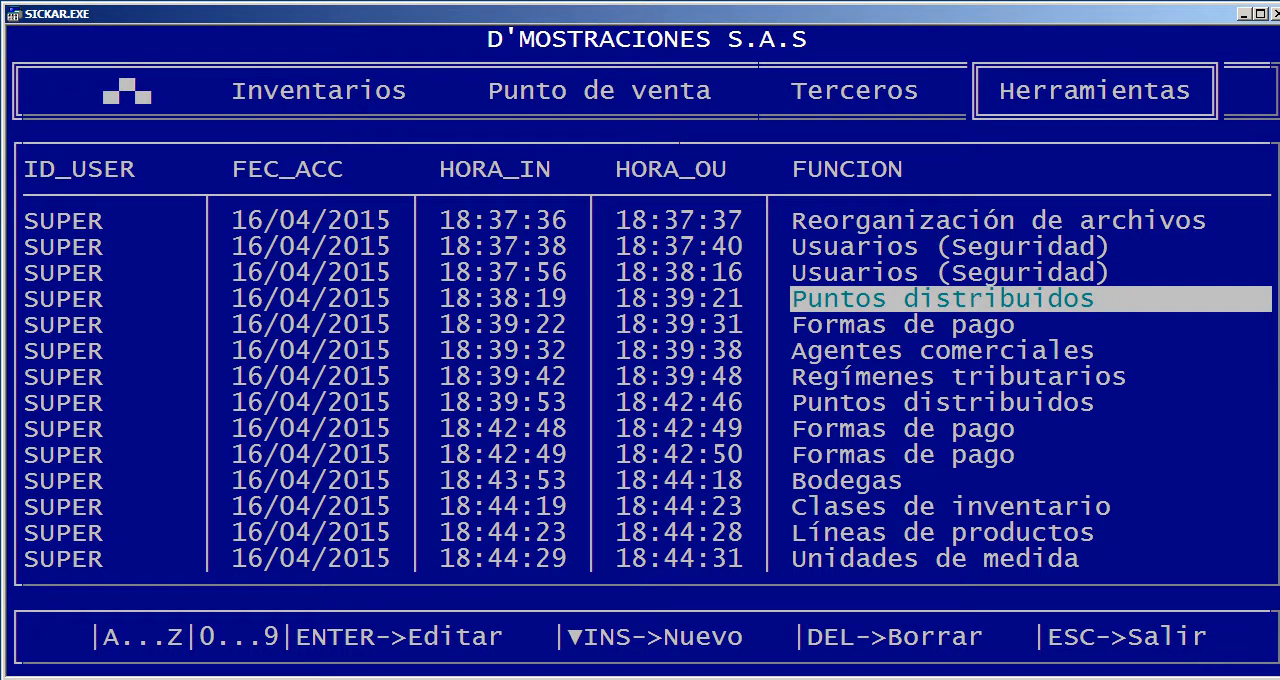
key("Down")
key("Left")
key("Down")
key("Down")
key("Down")
key("Down")
key("Down")
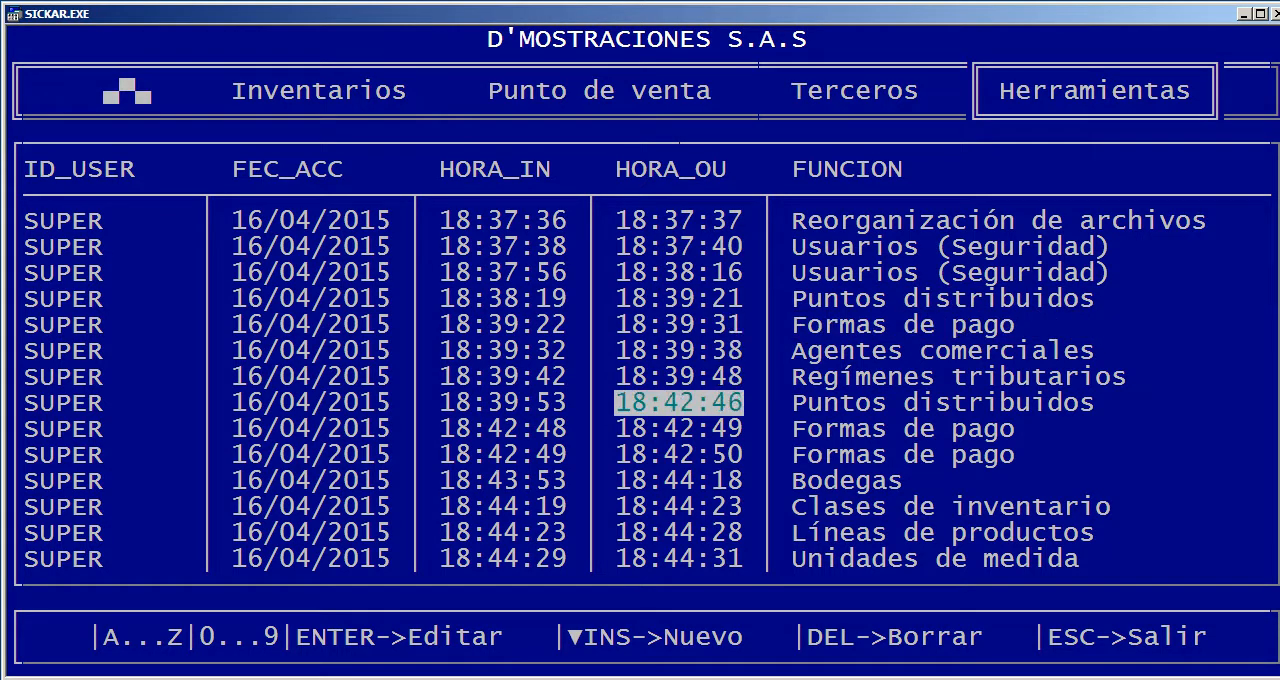
key("Left")
key("Left")
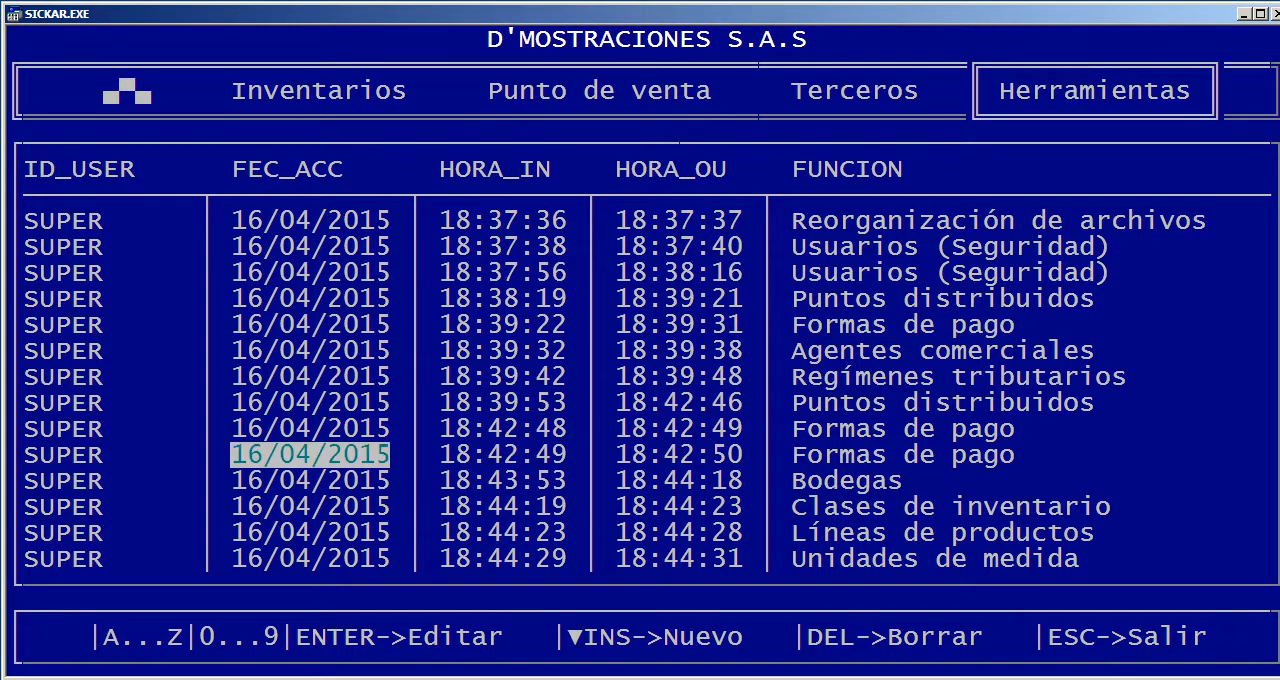
key("Escape")
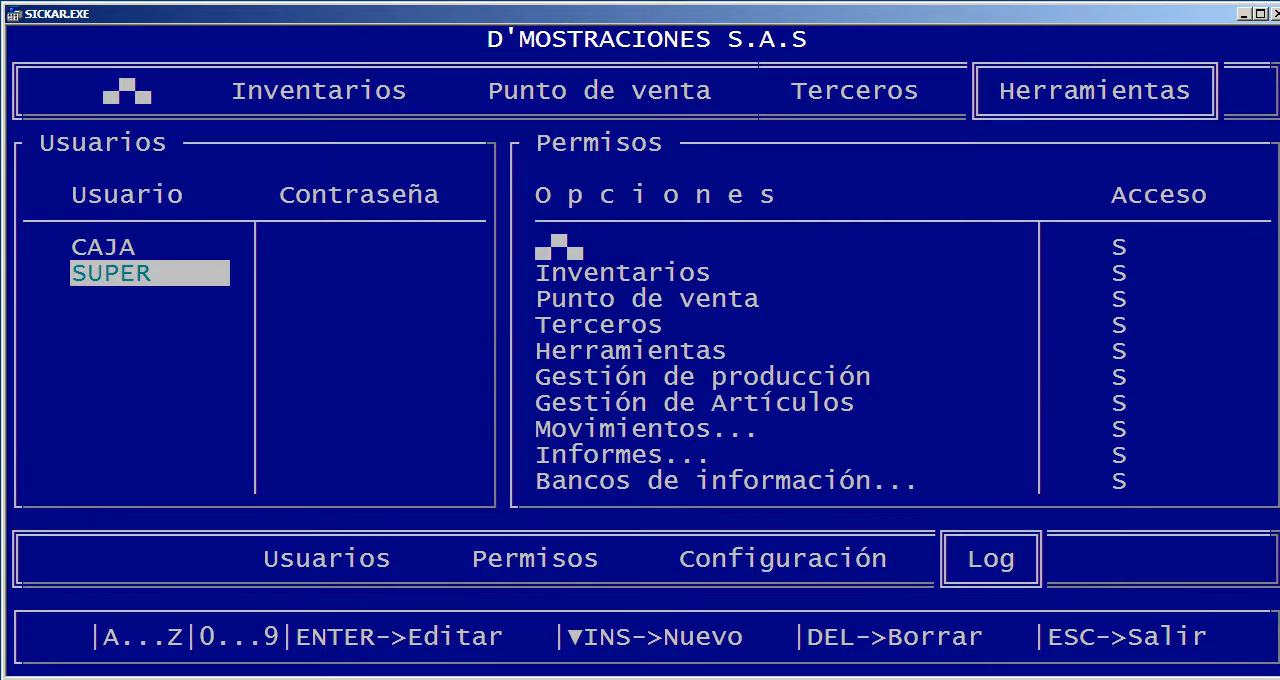
key("Escape")
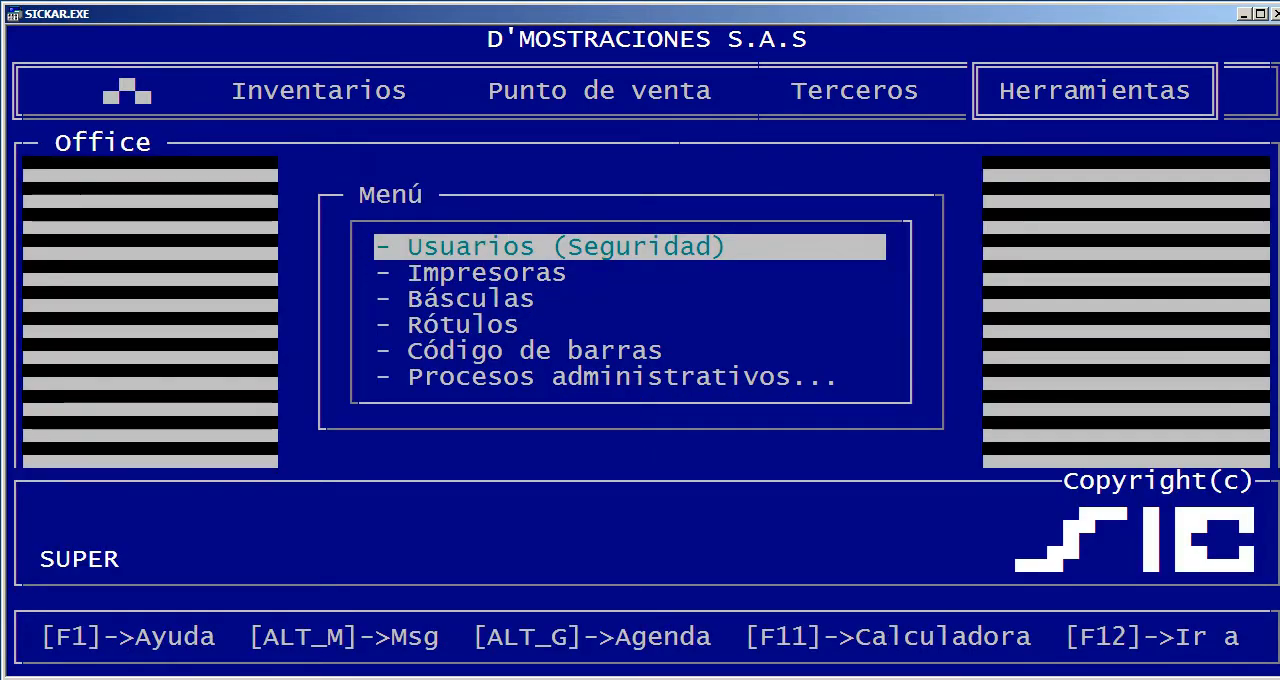
Choose Epson LX Series as the printer model in Impresoras
key("Down")
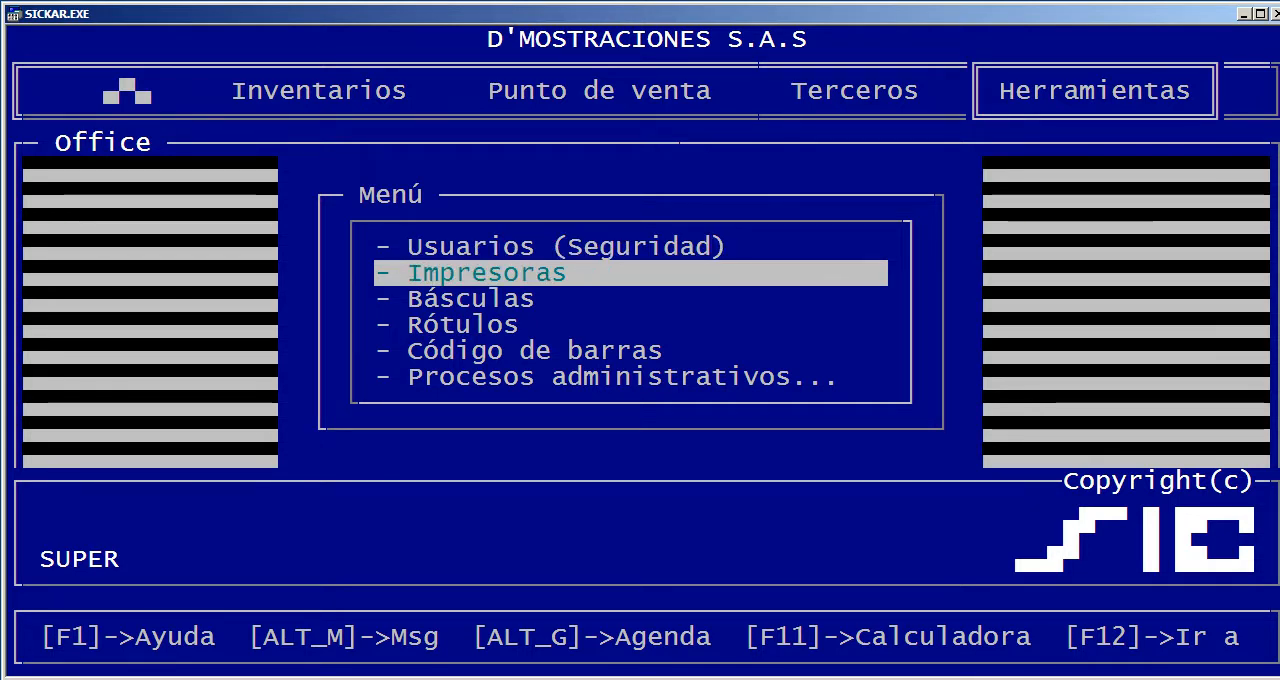
key("Return")
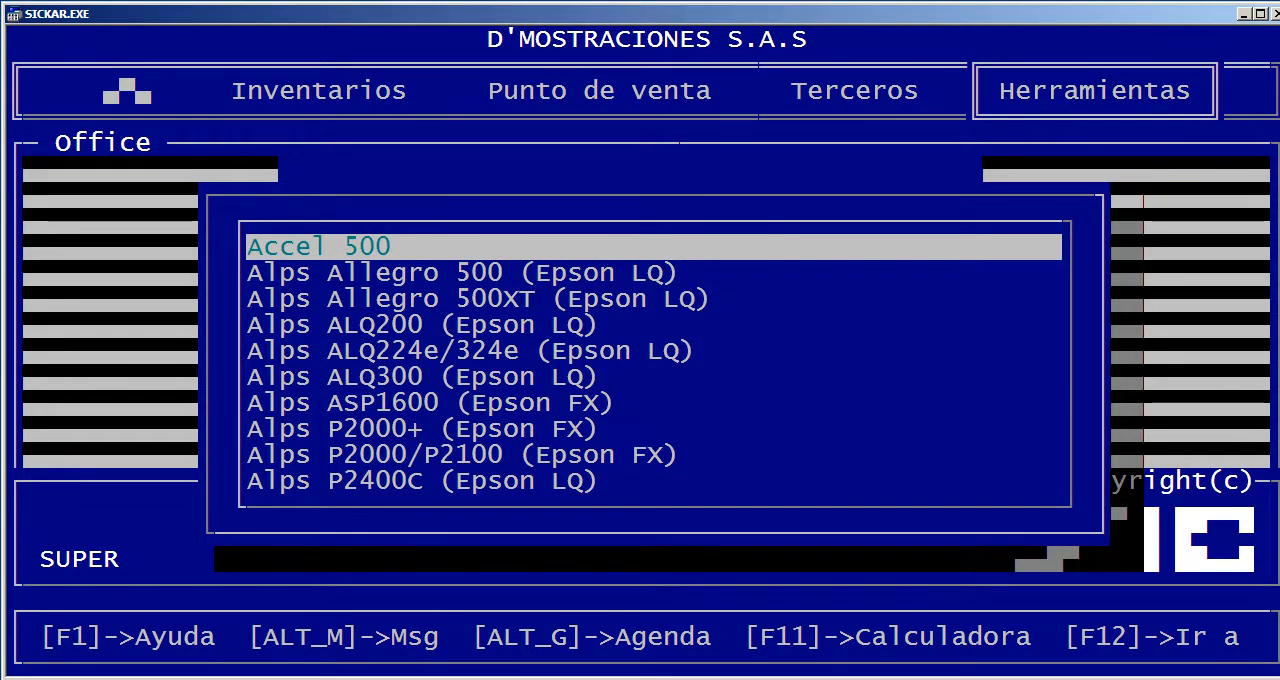
type("epso")
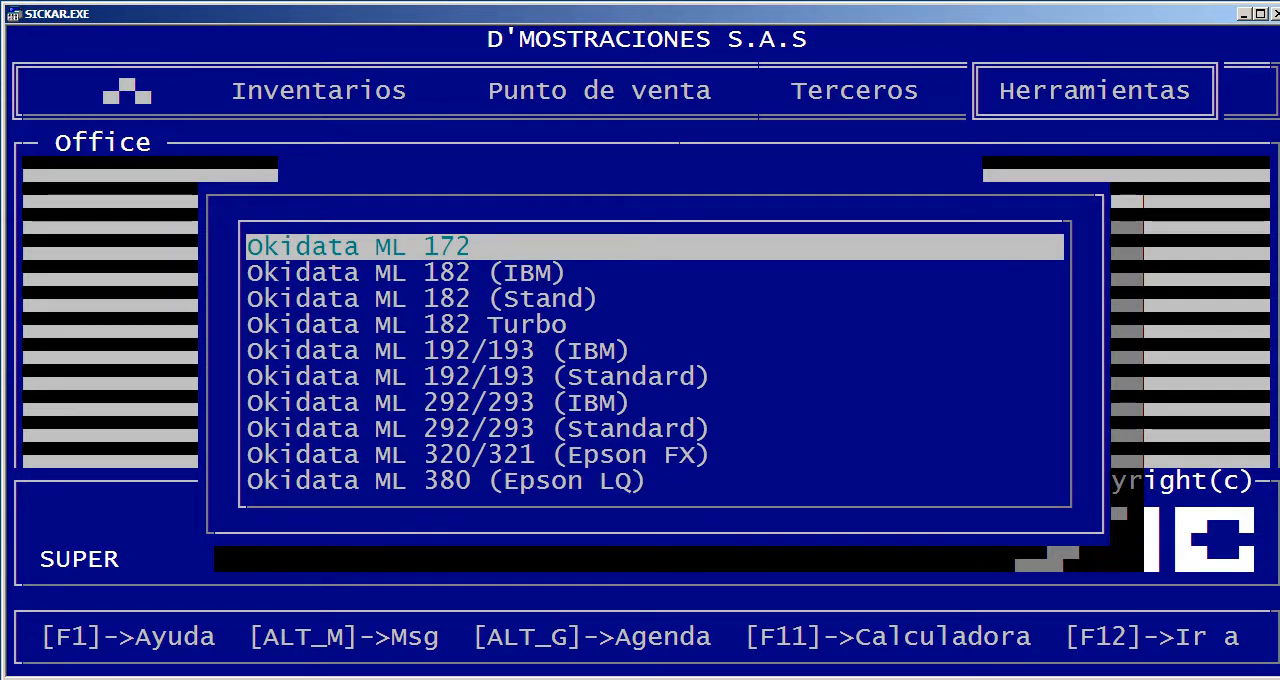
type("e")
key("Down")
key("Down")
key("Down")
key("Down")
key("Down")
key("Down")
key("Down")
key("Down")
key("Down")
key("Down")
key("Down")
key("Down")
key("Down")
key("Down")
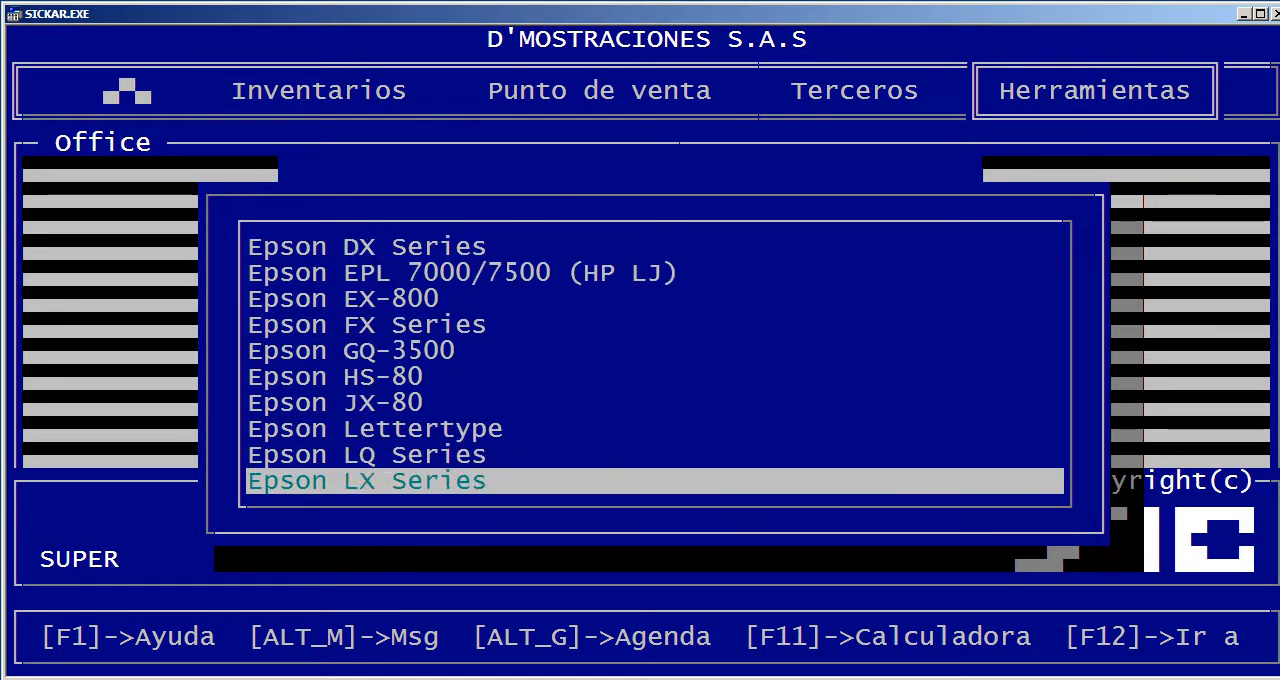
key("Down")
key("Up")
key("Return")
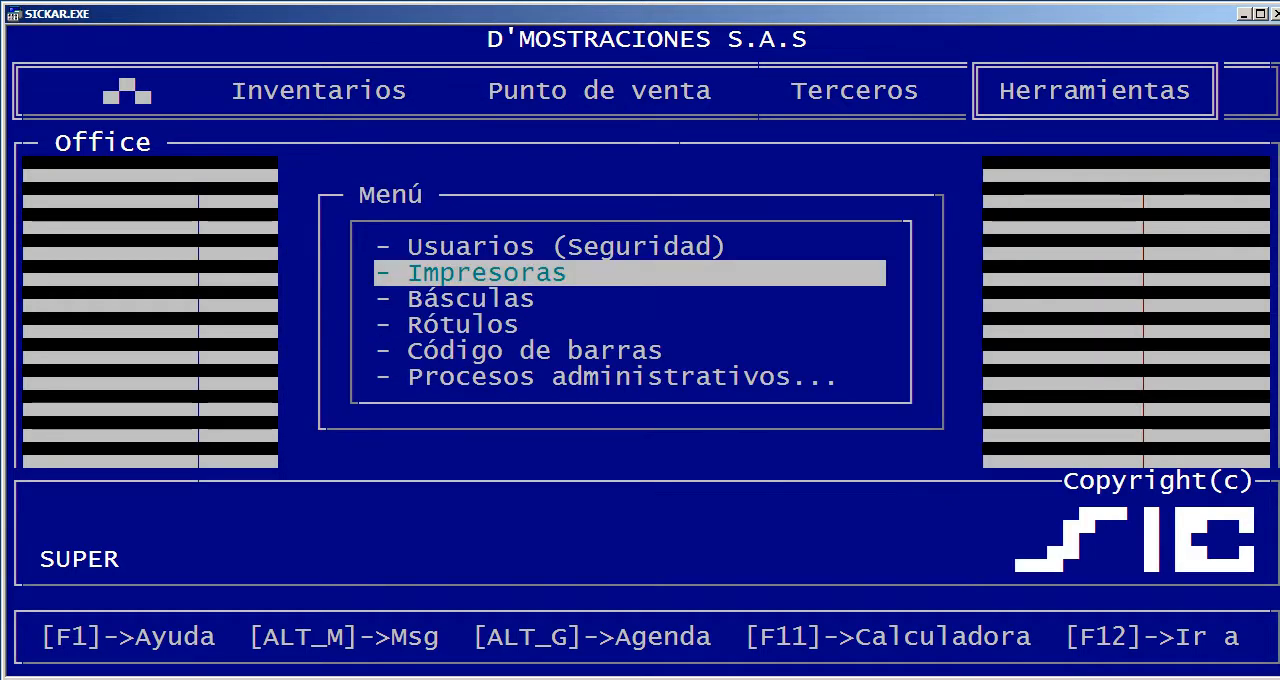
Open Básculas, examine the scale configuration columns from IDBASCULA to CTRLFLUJO and close the table
key("Down")
key("Return")
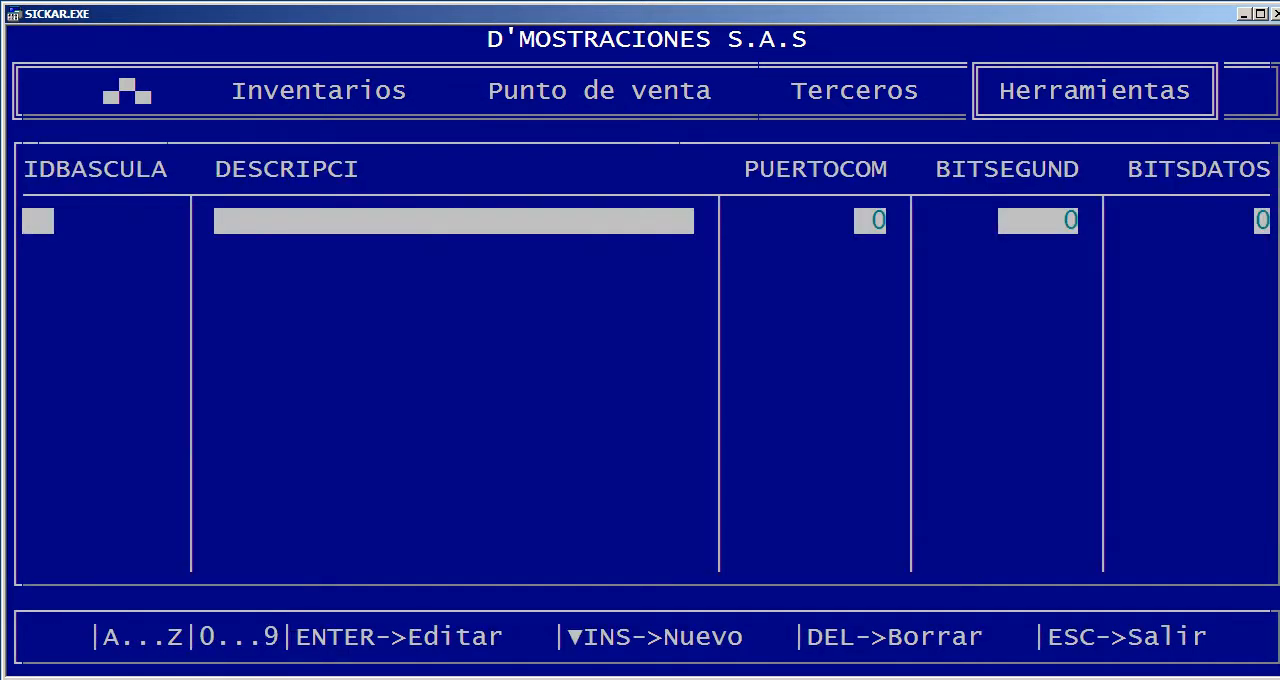
key("Right")
key("Right")
key("Right")
key("Right")
key("Right")
key("Right")
key("Right")
key("Right")
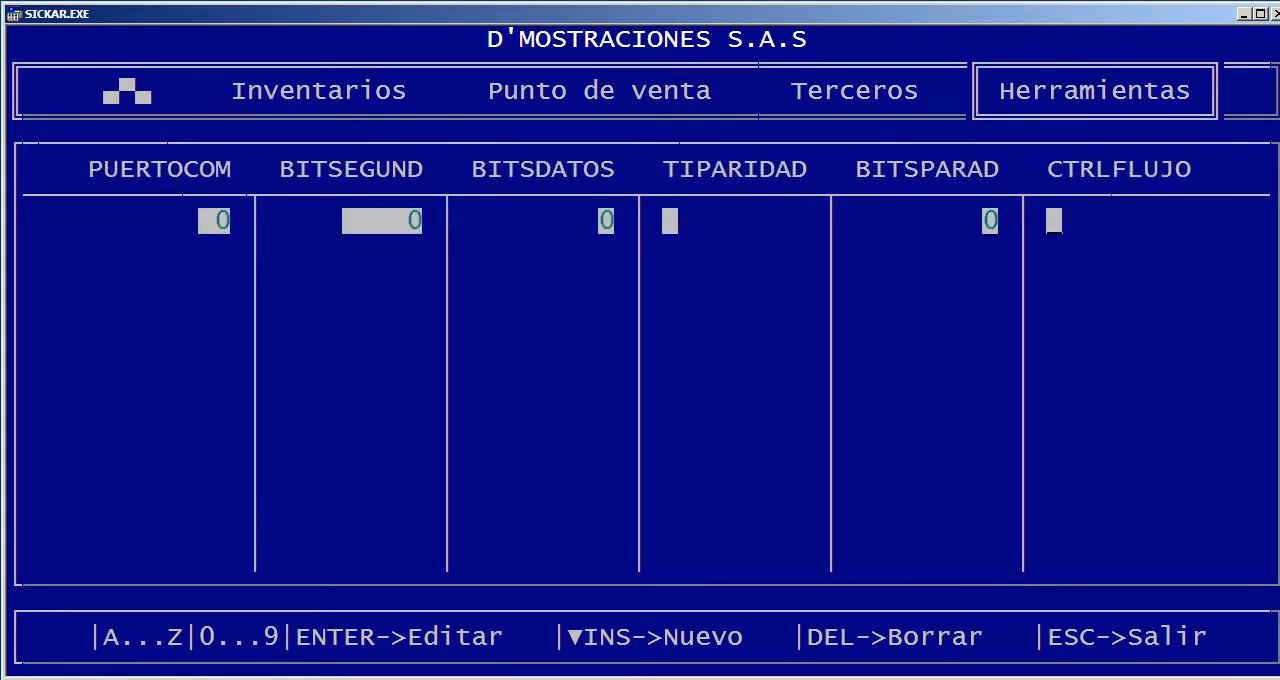
key("Left")
key("Left")
key("Left")
key("Left")
key("Left")
key("Left")
key("Left")
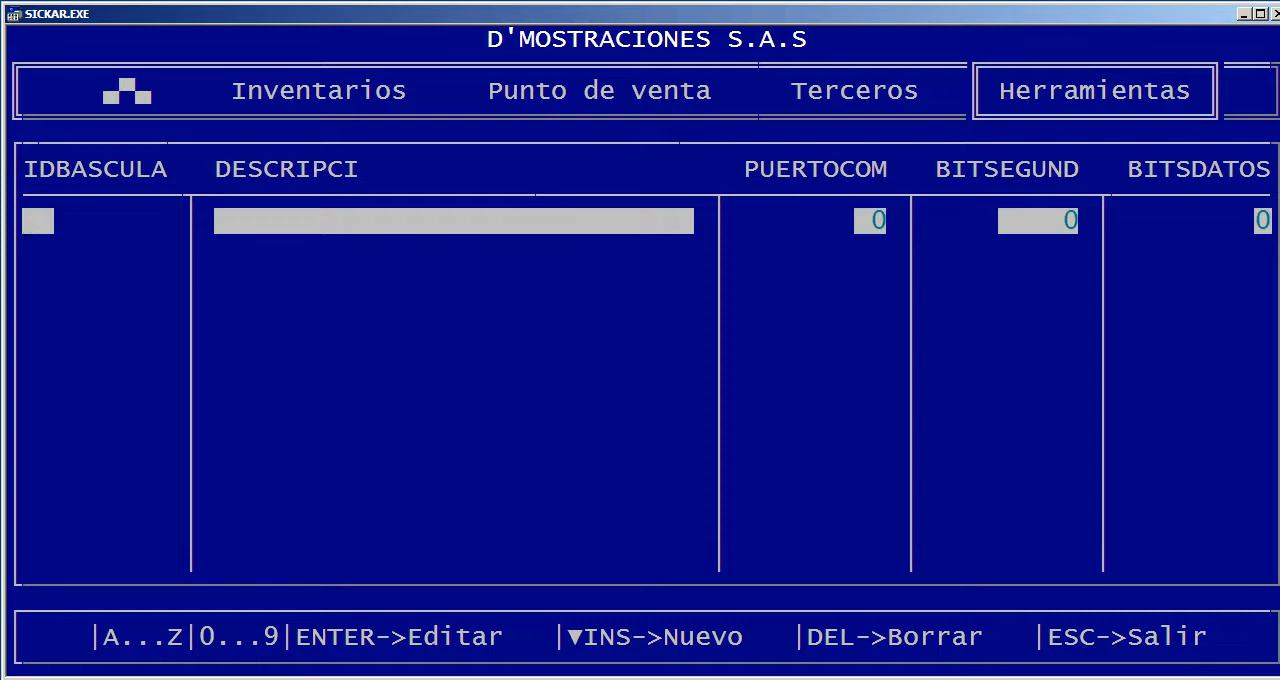
key("Right")
key("Right")
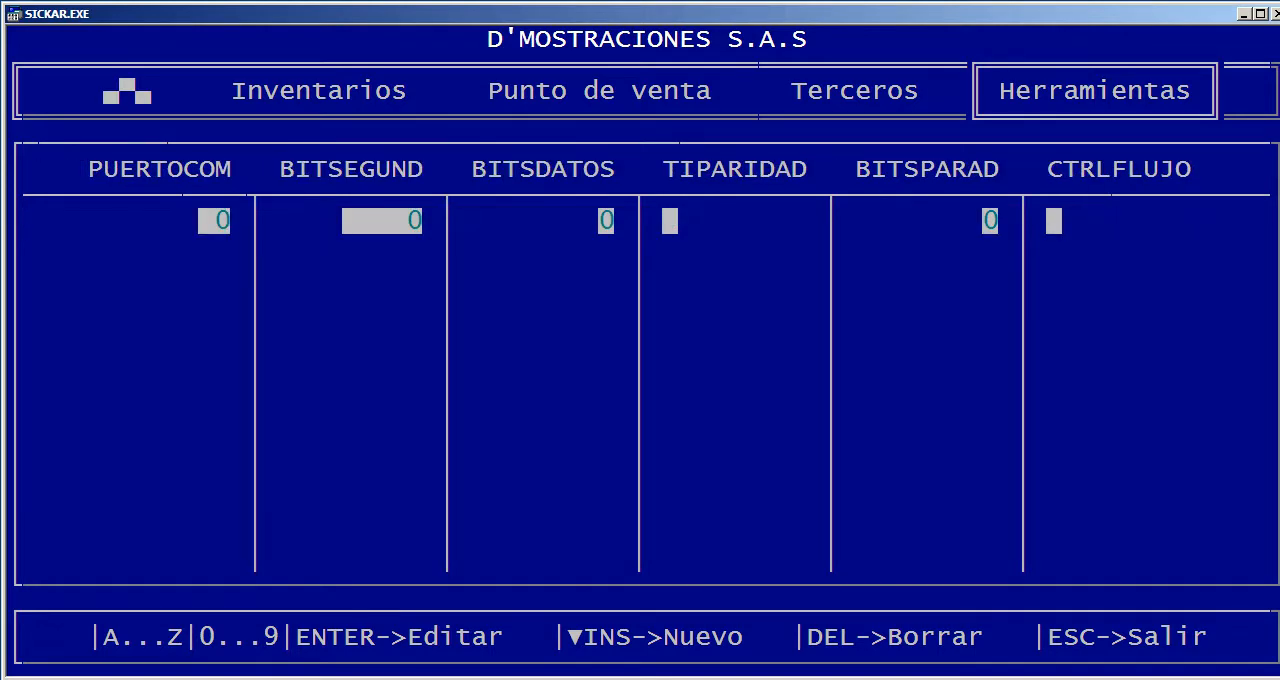
key("Escape")
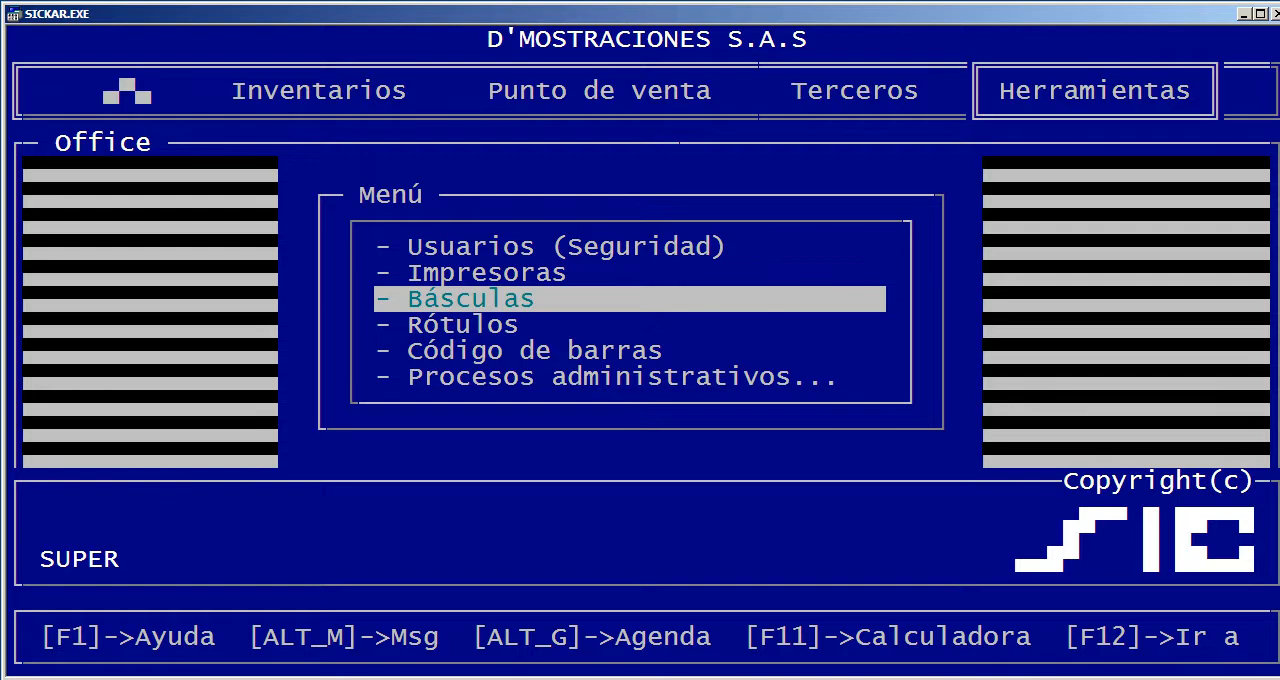
Open Rótulos, pick ACOTEXTIL SAS for a label and cancel at the print port selection
key("Down")
key("Return")
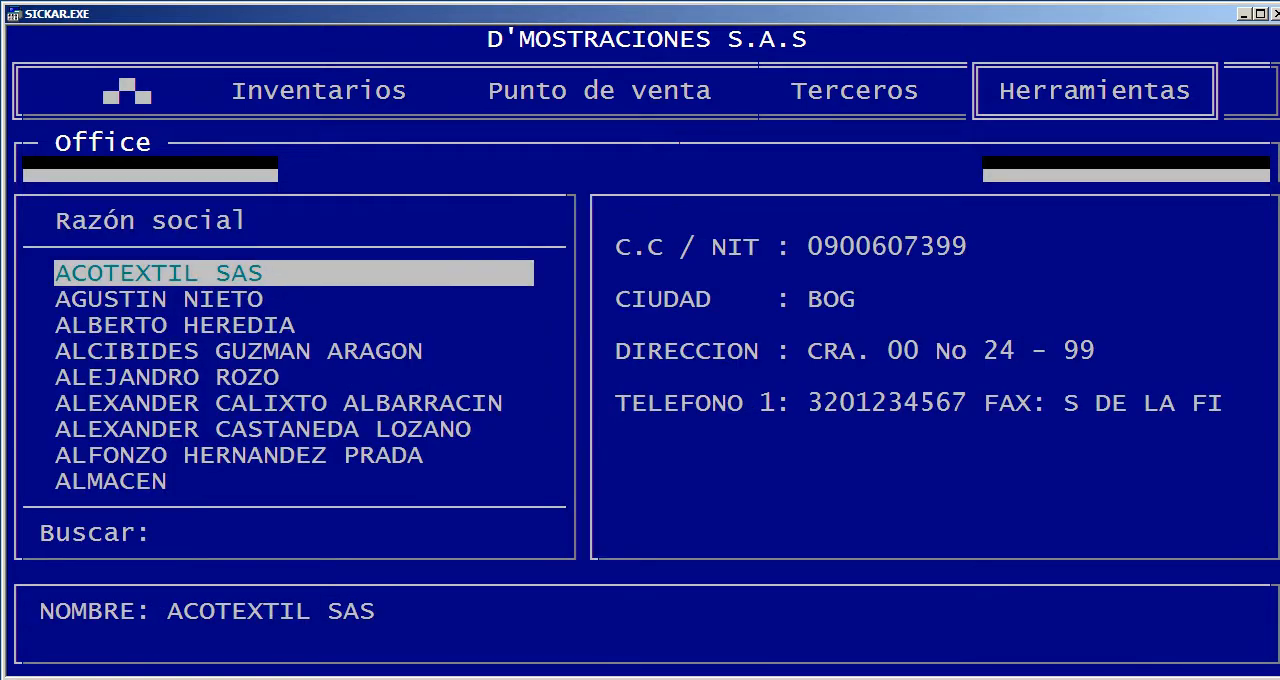
key("Down")
key("Down")
key("Up")
key("Up")
key("Return")
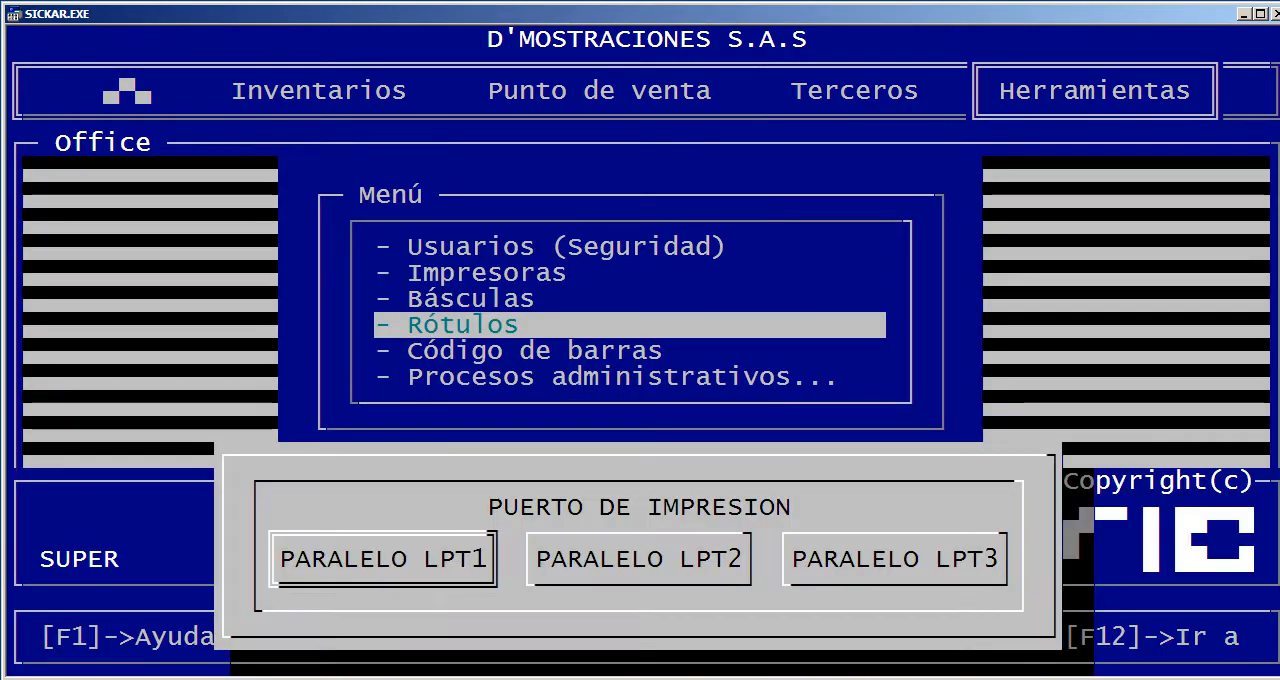
key("Escape")
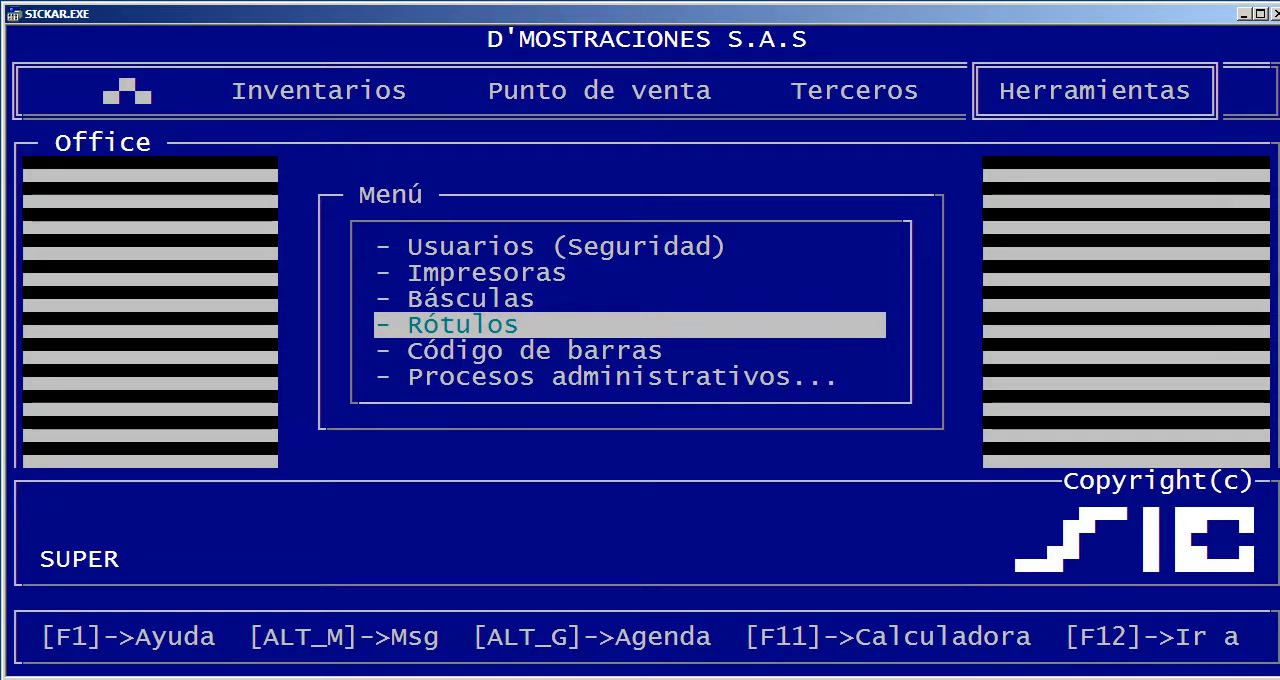
Open Réplica de datos in Procesos administrativos, view its reduction percentage setting and close it
key("Down")
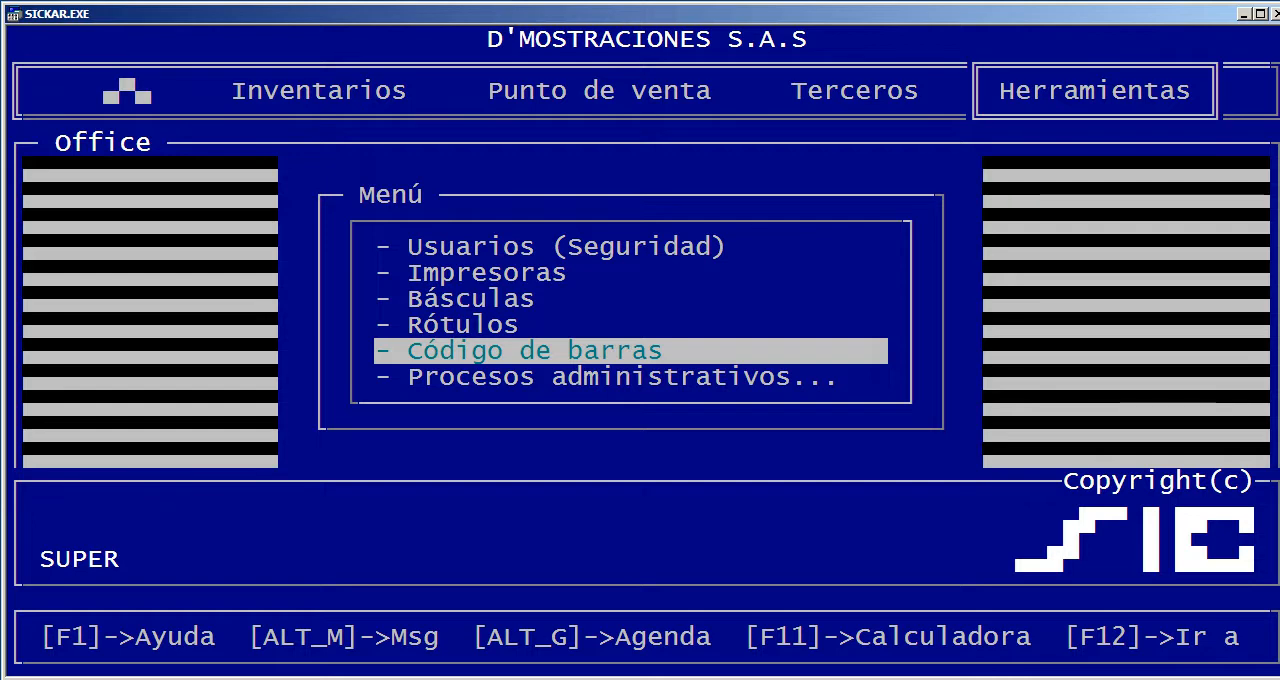
key("Down")
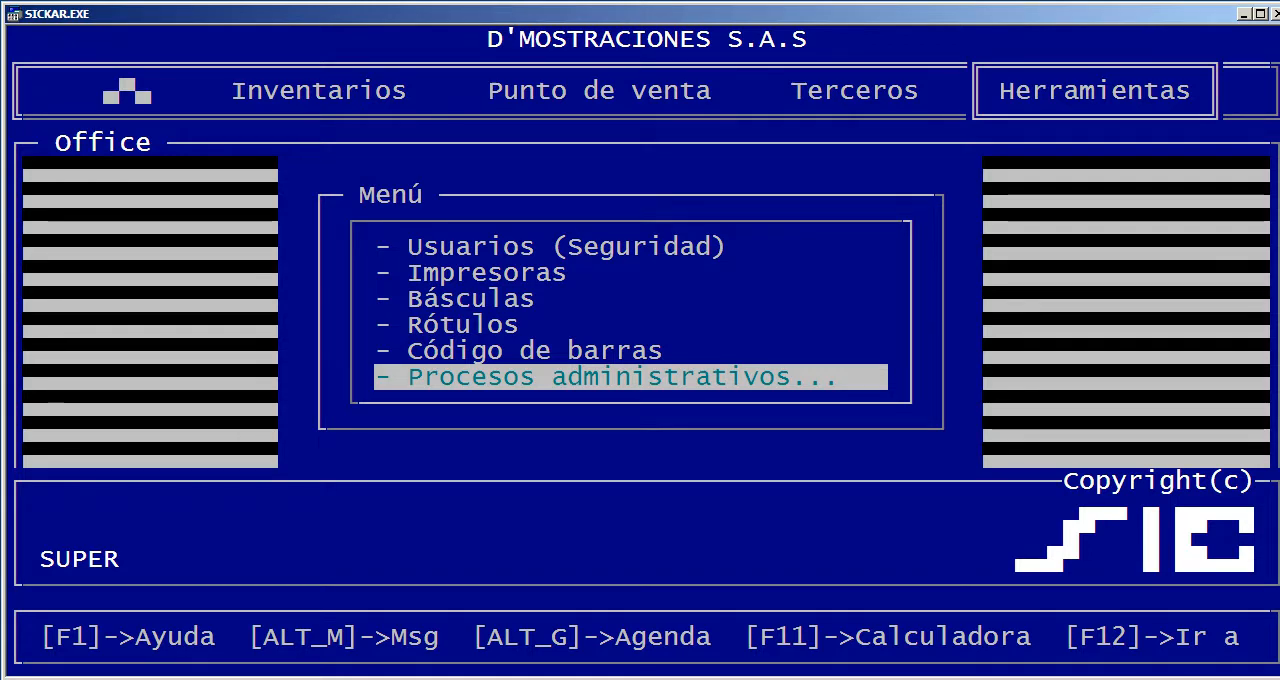
key("Return")
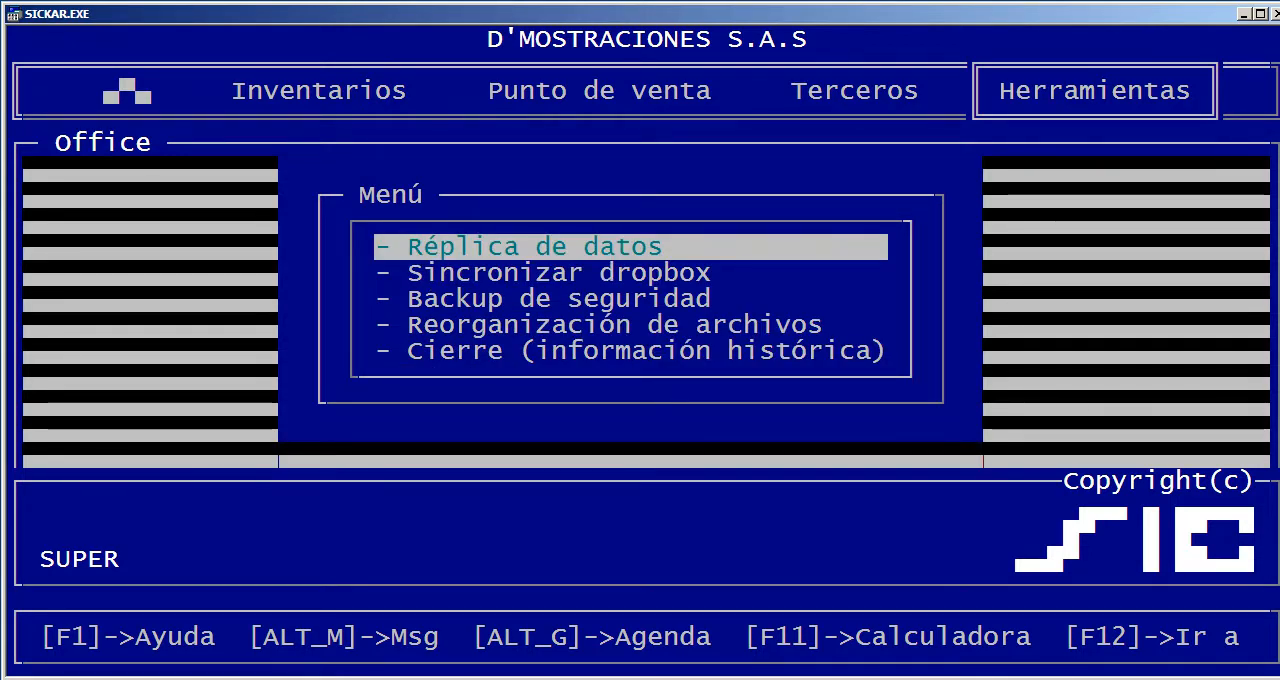
key("Return")
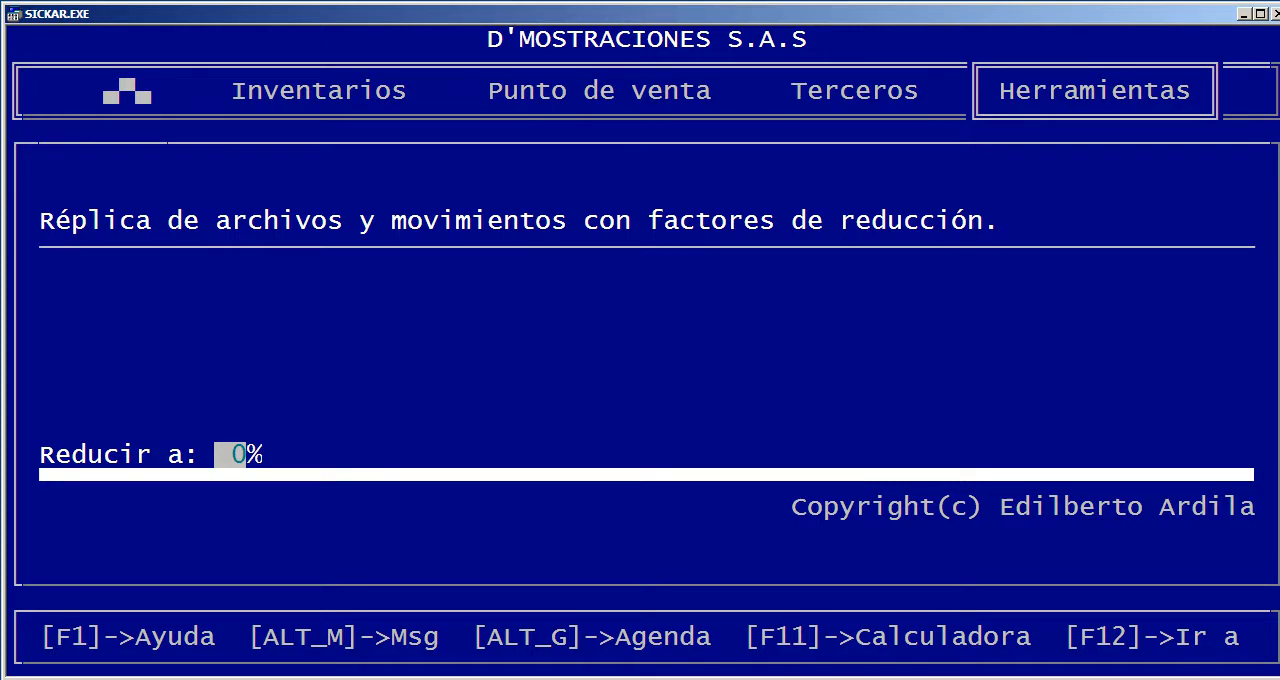
key("Escape")
Open Sincronizar dropbox, view the upload and download actions and leave without running either
key("Down")
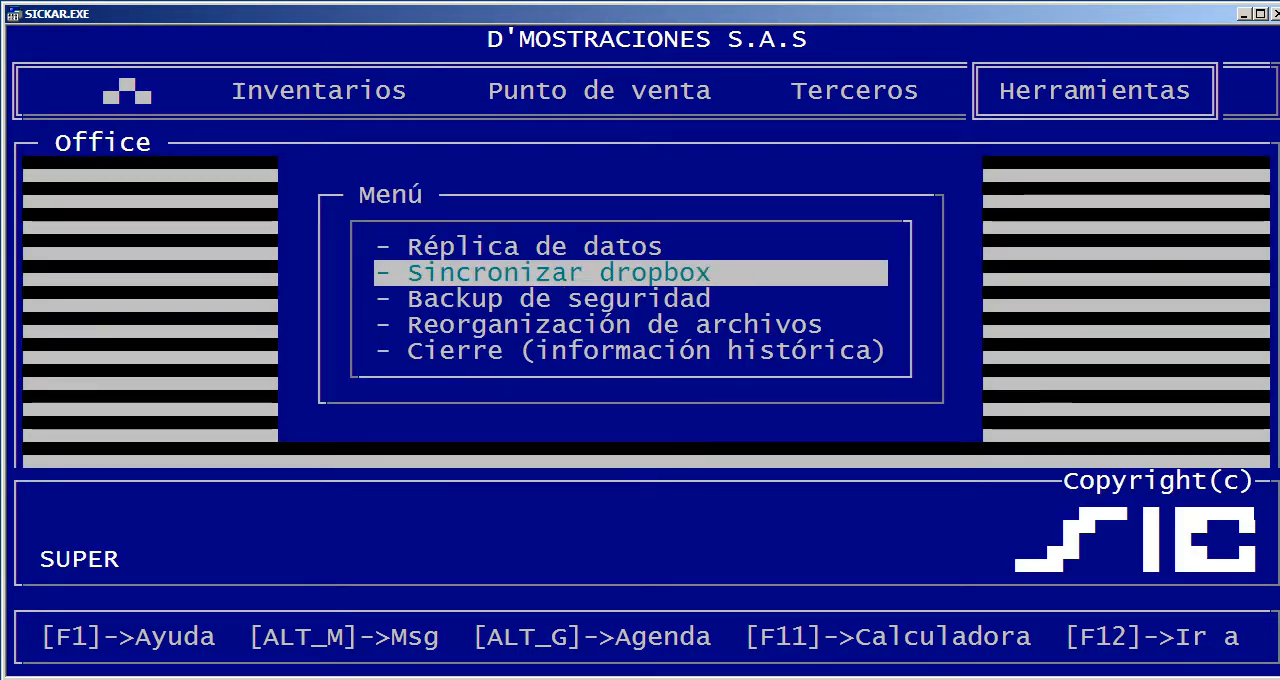
key("Return")
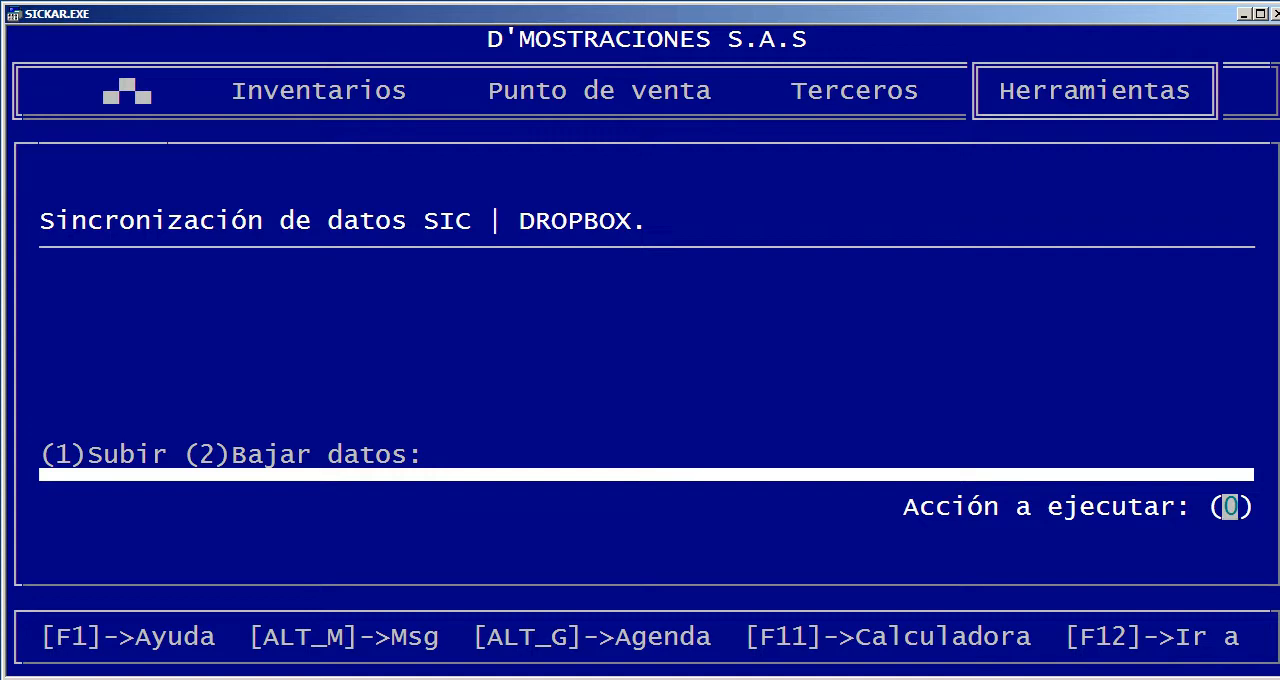
key("Escape")
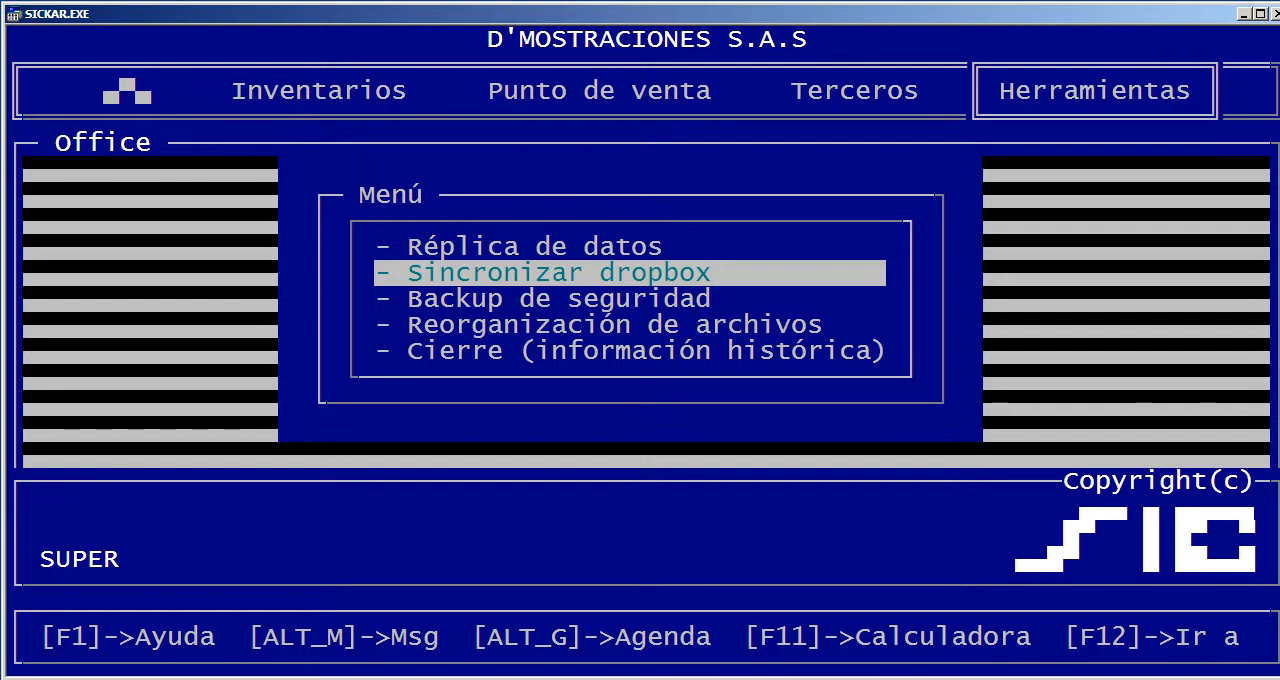
Open Backup de seguridad, view its destination path and leave without running the backup
key("Down")
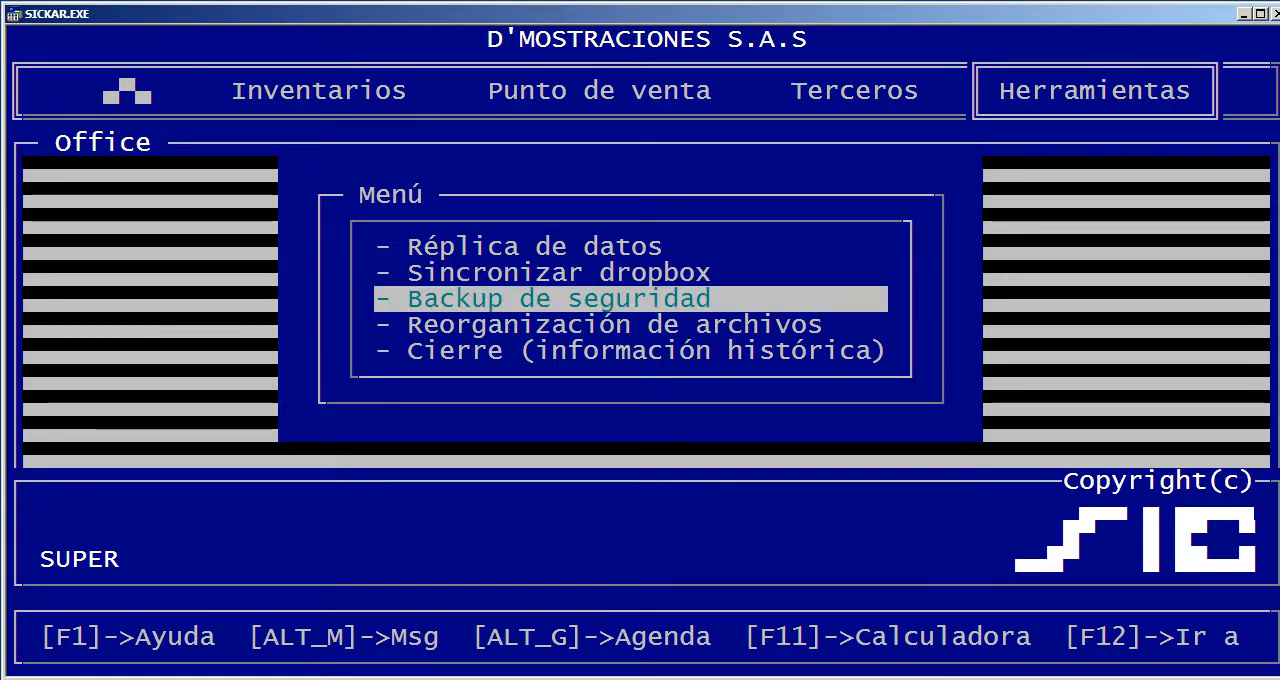
key("Return")
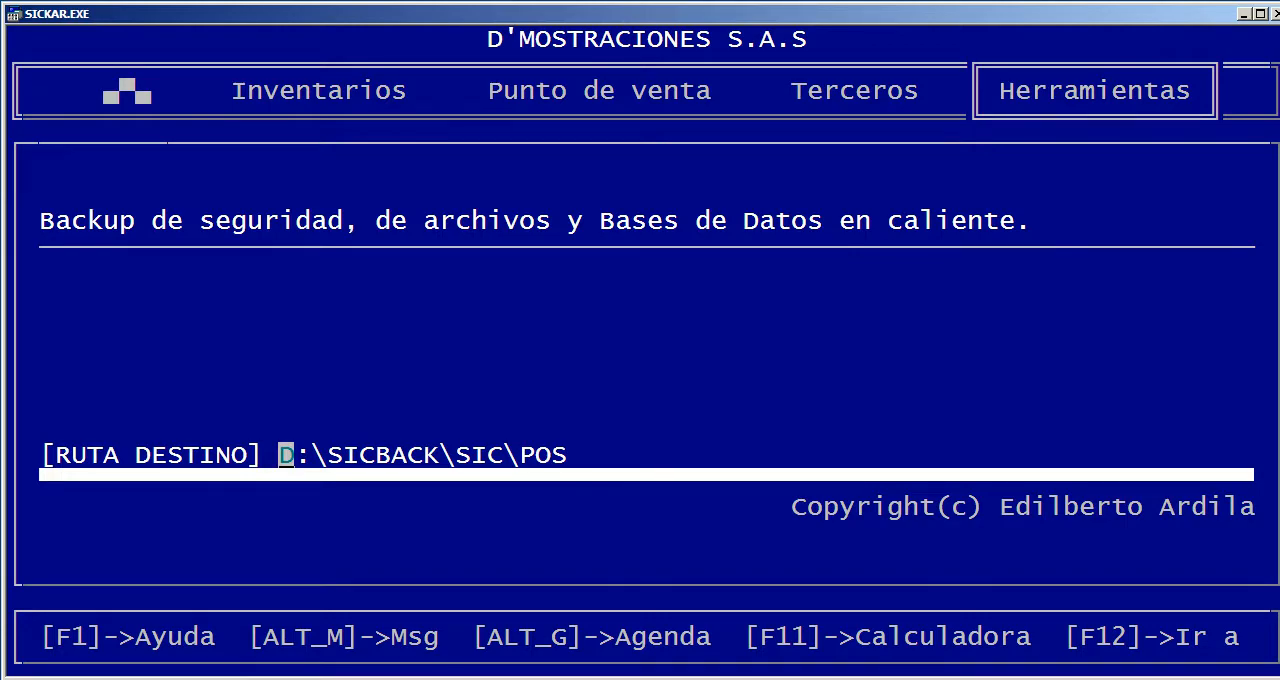
key("Escape")
Try to run Reorganización de archivos, choosing Ejecutar for exclusive access
key("Down")
key("Return")
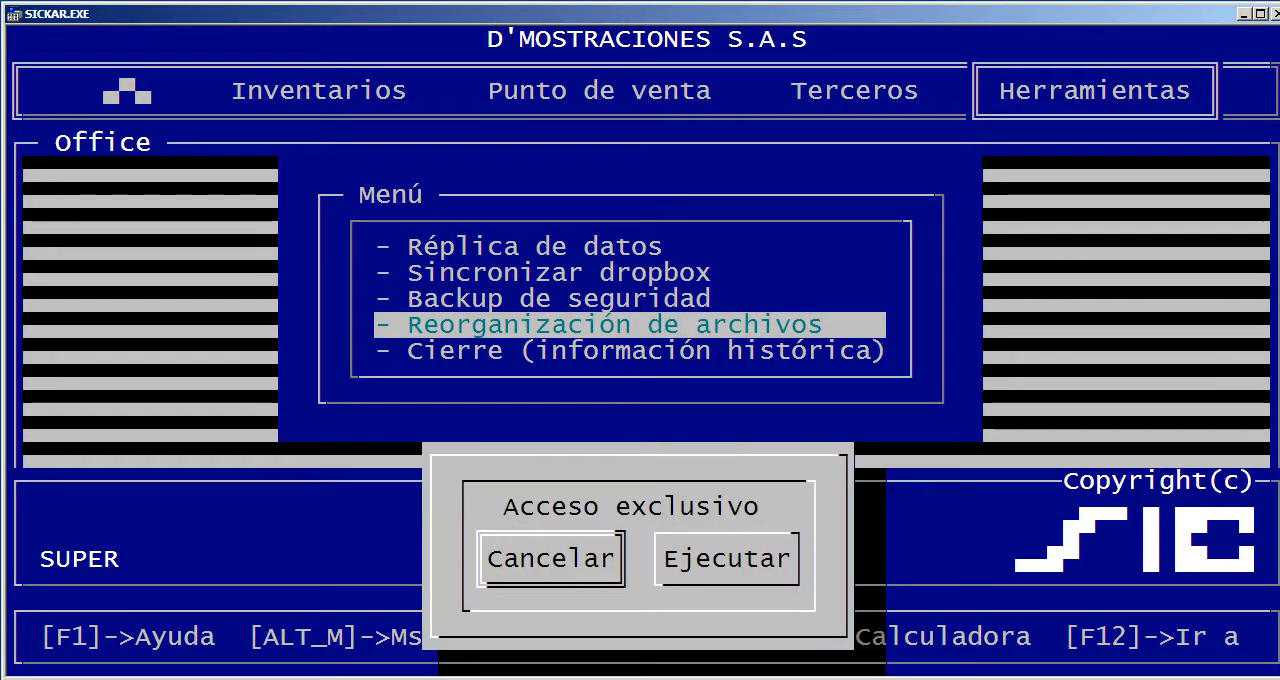
key("Right")
key("Return")
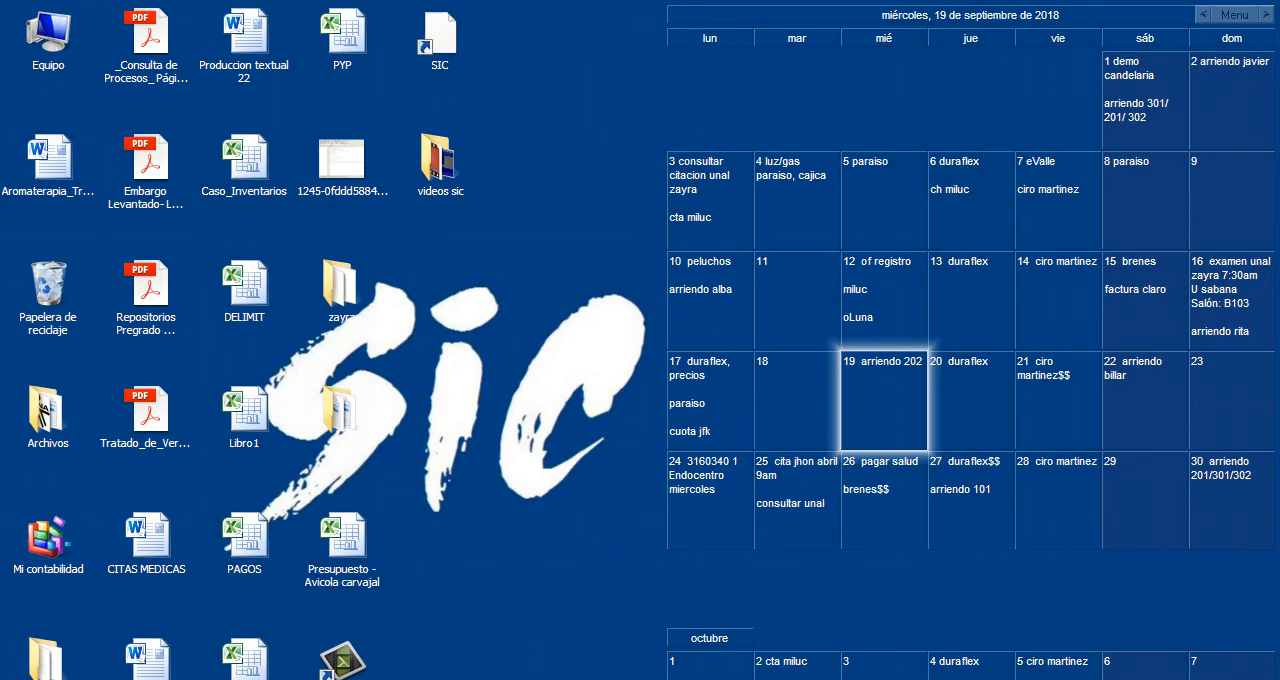
Relaunch SIC from the desktop and log in as SUPER
left_click(440, 36)
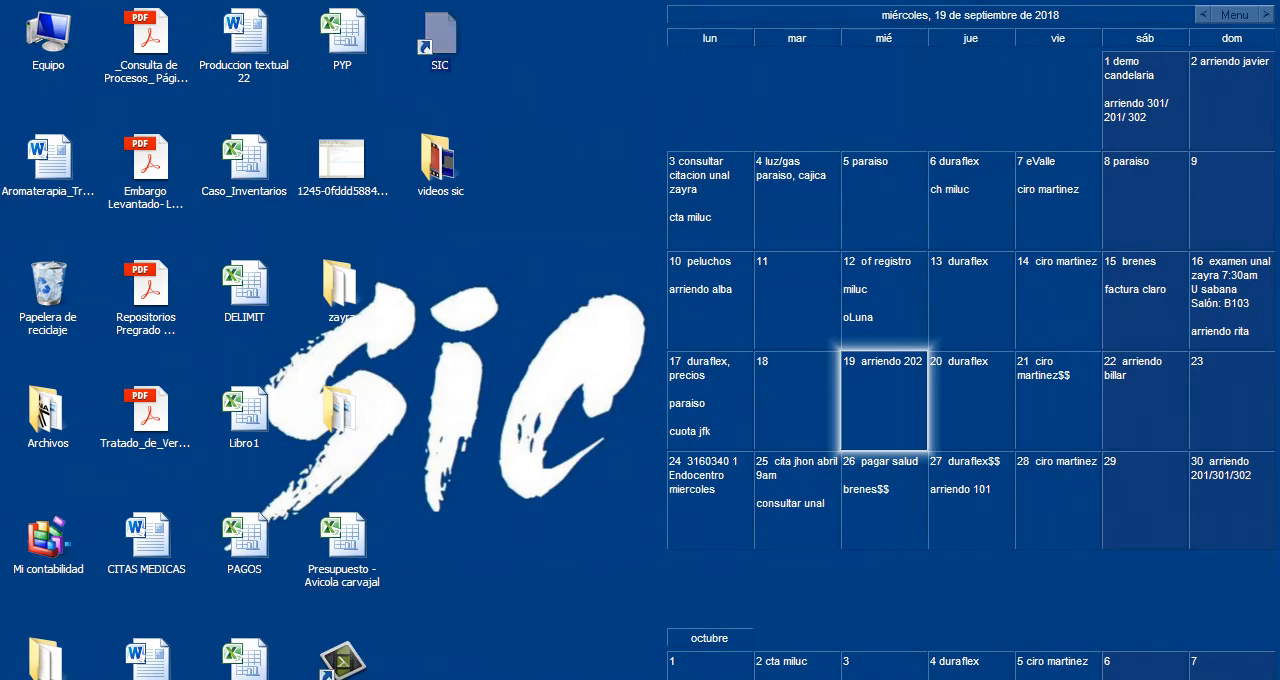
type("S")
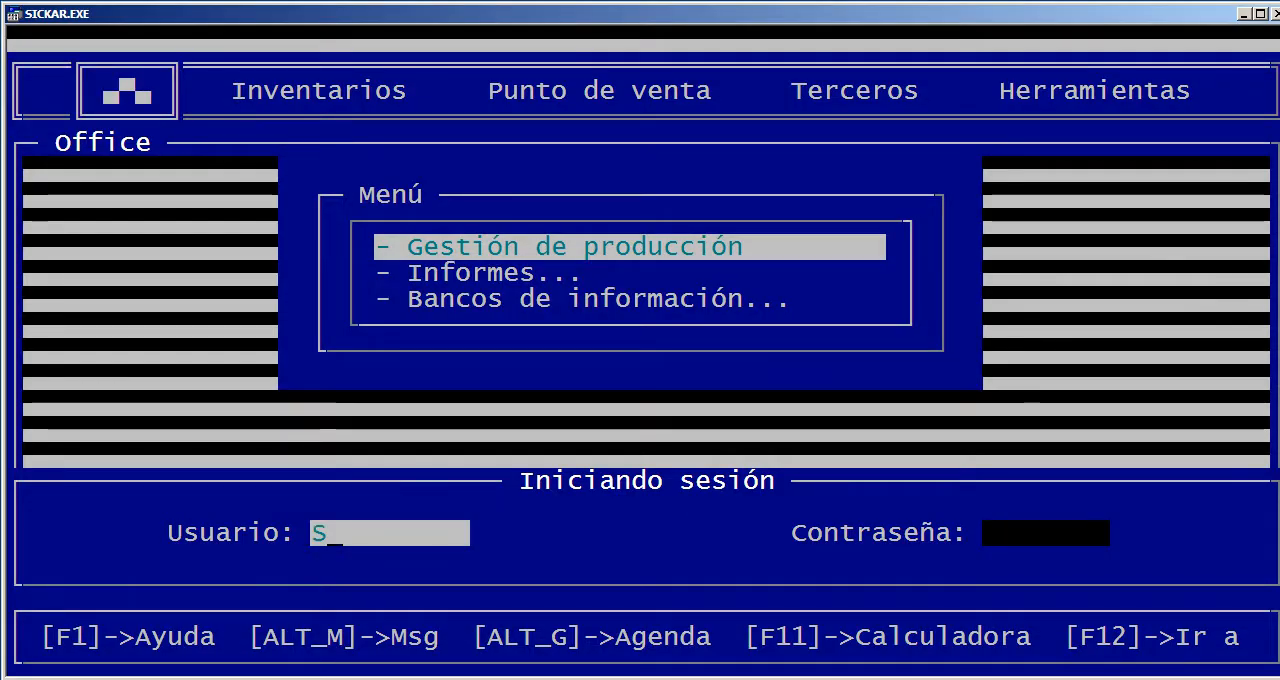
type("UPER")
key("Return")
key("Return")
Run Reorganización de archivos from the Procesos administrativos of Herramientas, confirming exclusive access with Ejecutar
key("Left")
key("Up")
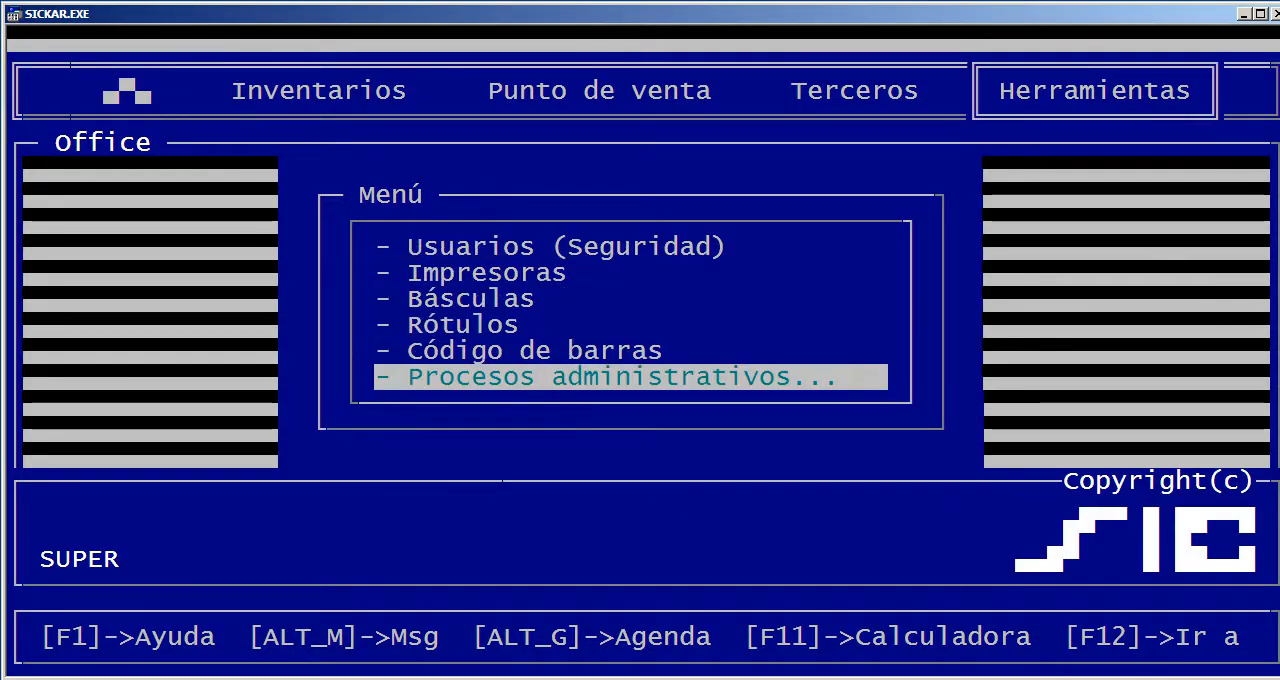
key("Return")
key("Up")
key("Up")
key("Return")
key("Right")
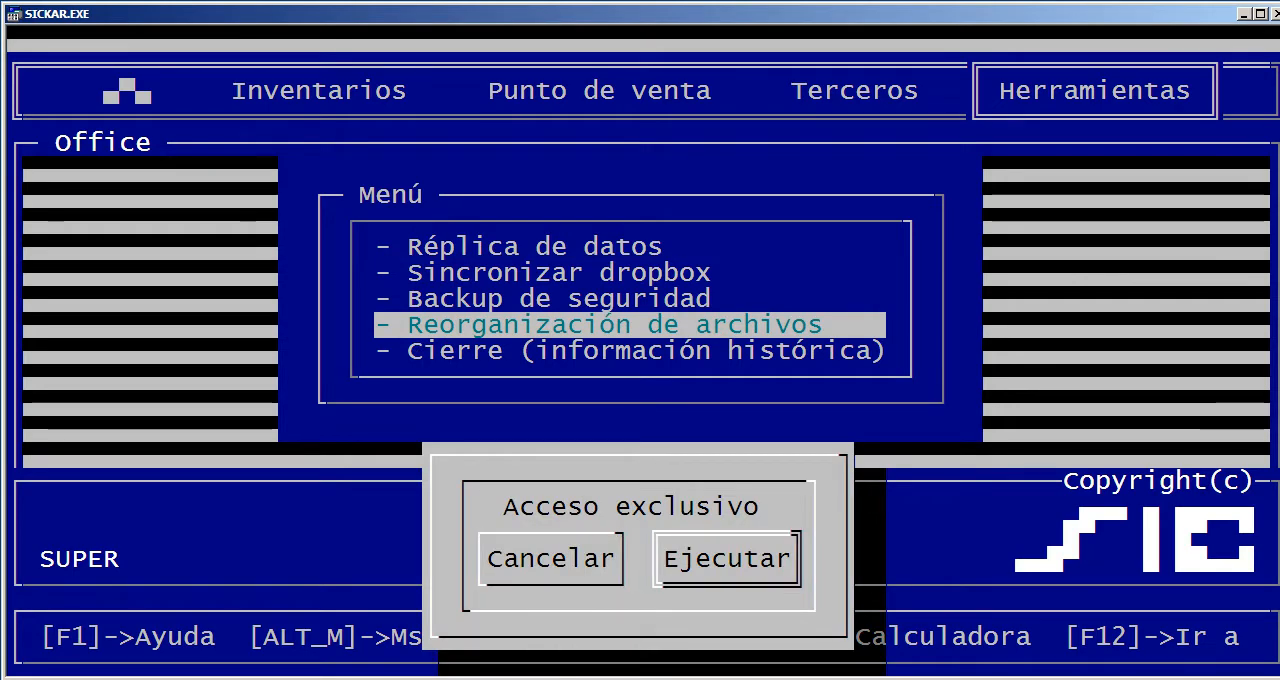
key("Return")
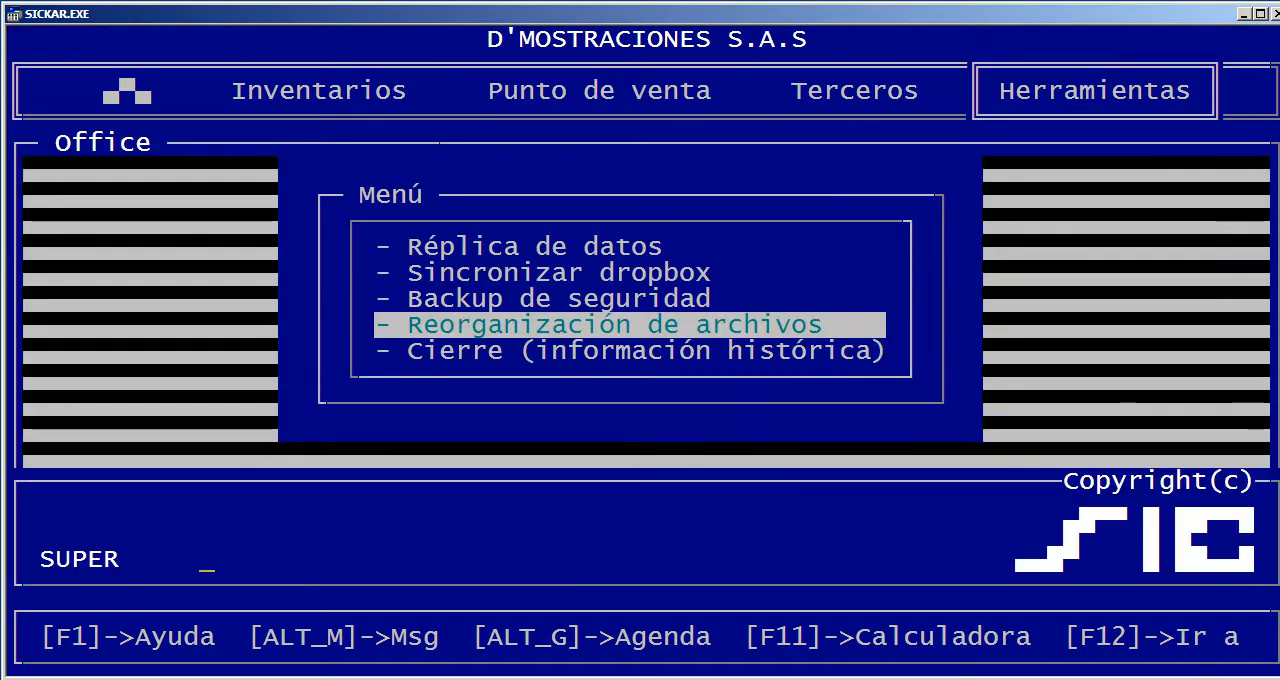
Try to open Cierre (información histórica) and dismiss the resulting message
key("Down")
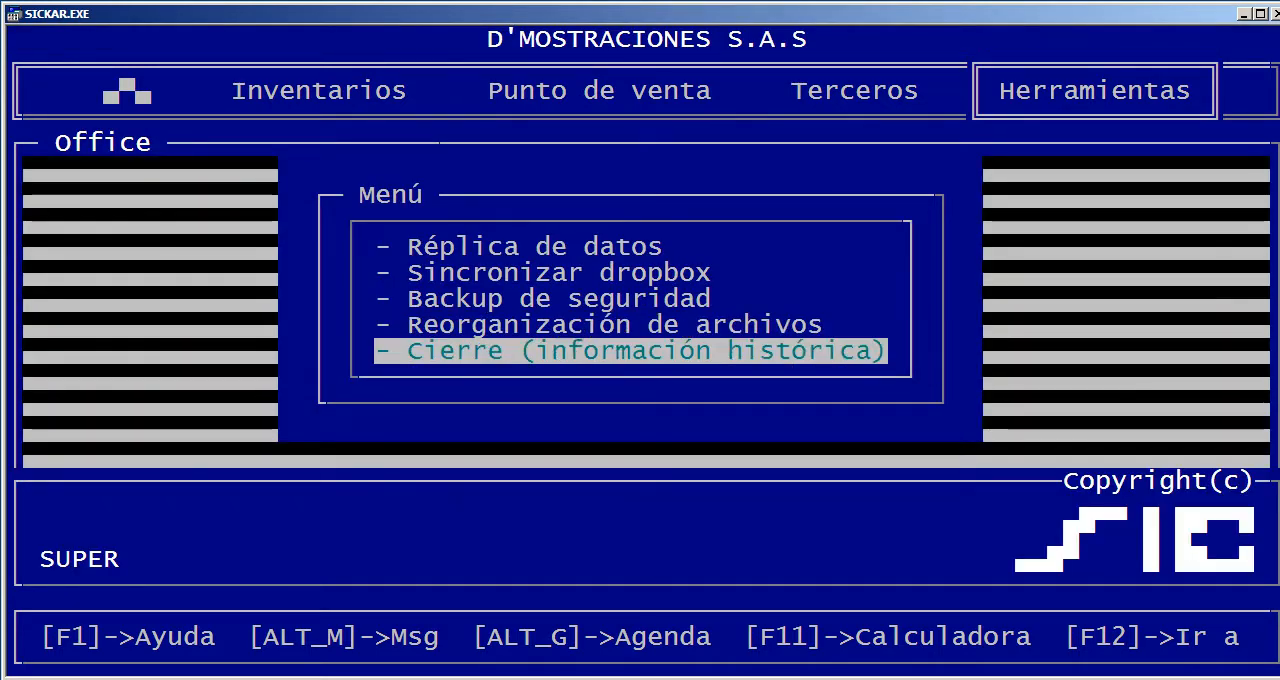
key("Return")
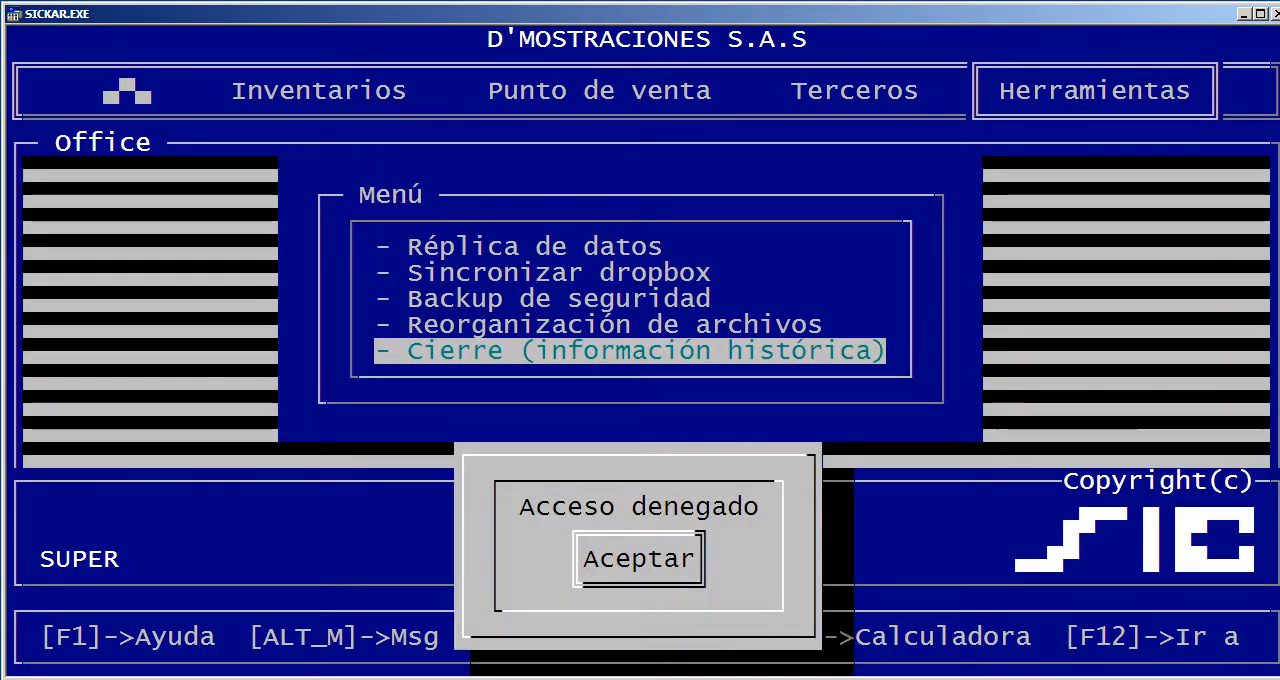
key("Return")
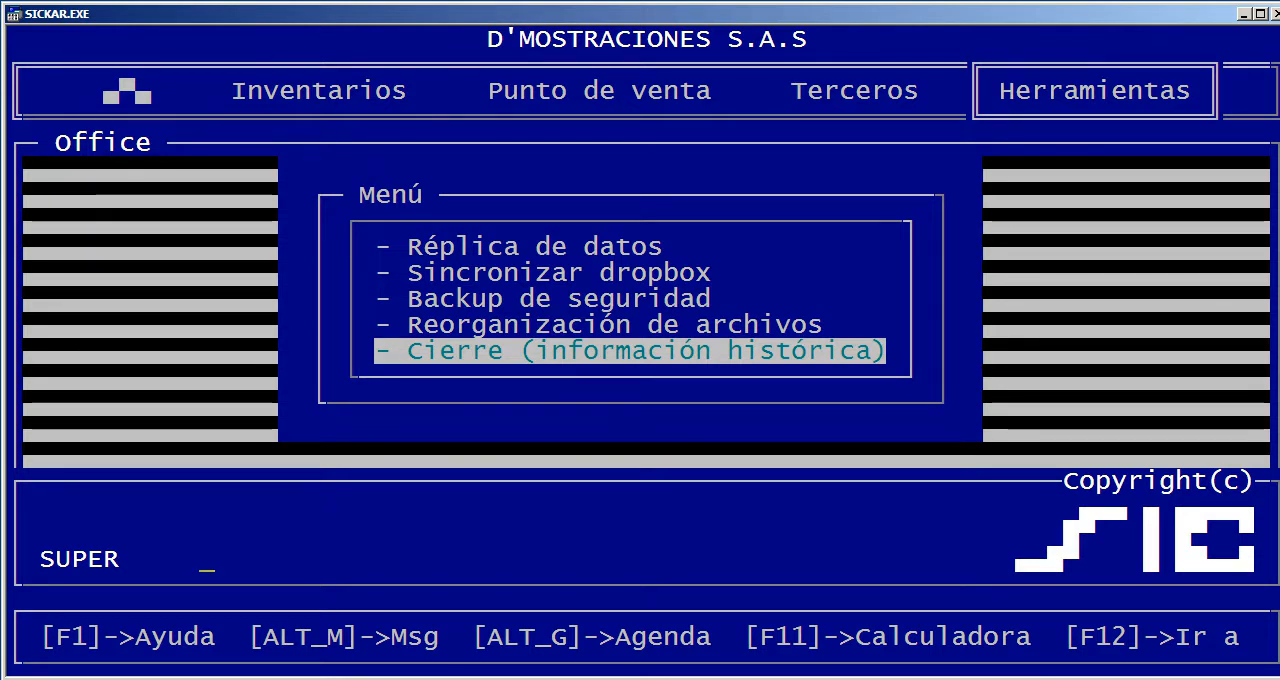
Open Gestión de terceros under Terceros and select ACOTEXTIL SAS in the third-party list
key("Left")
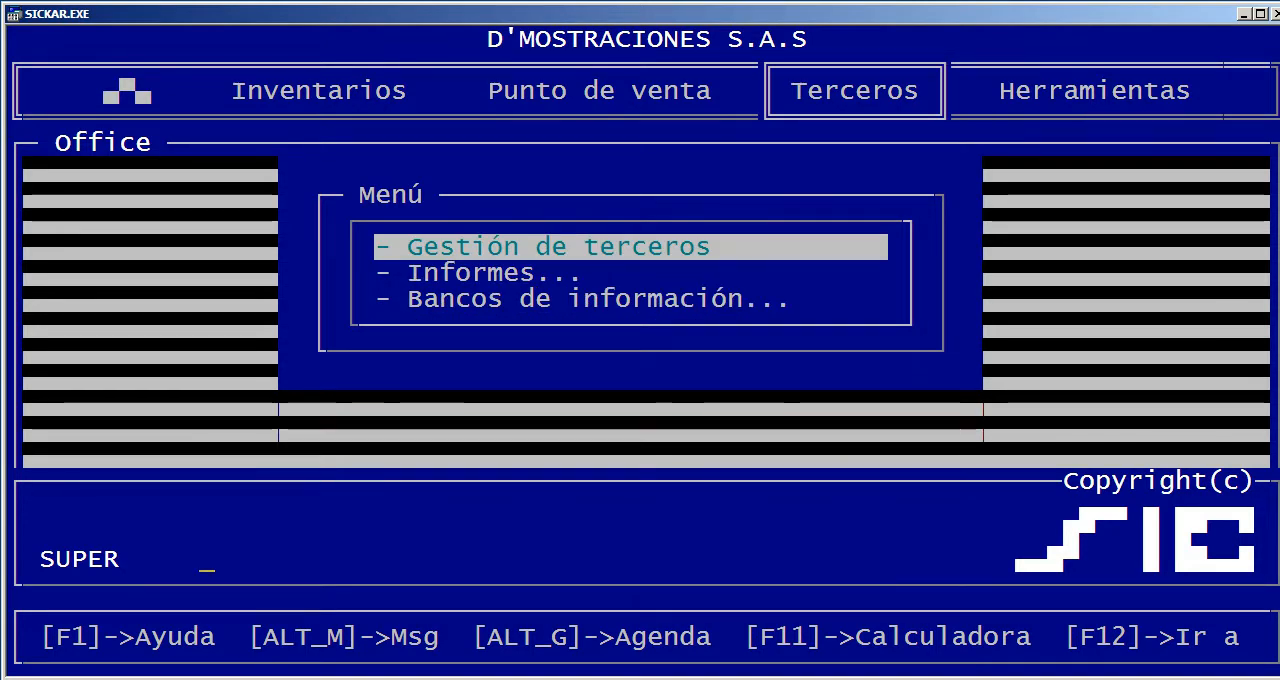
key("Return")
key("Escape")
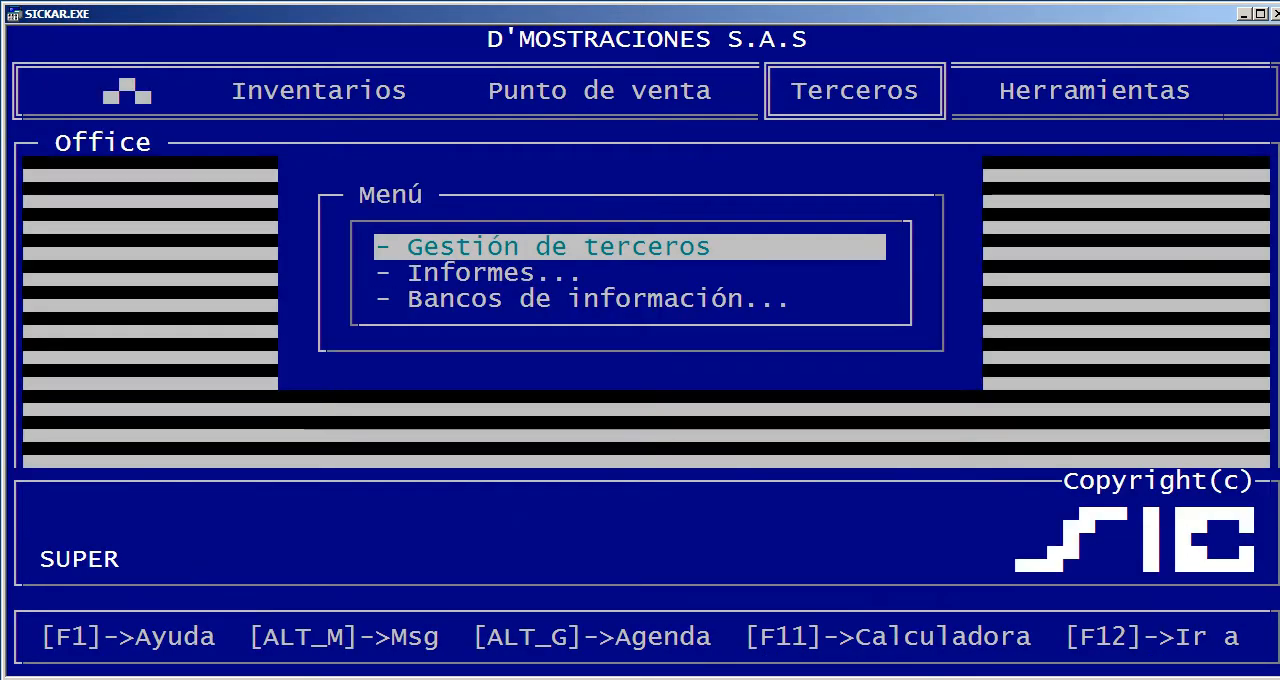
key("Return")
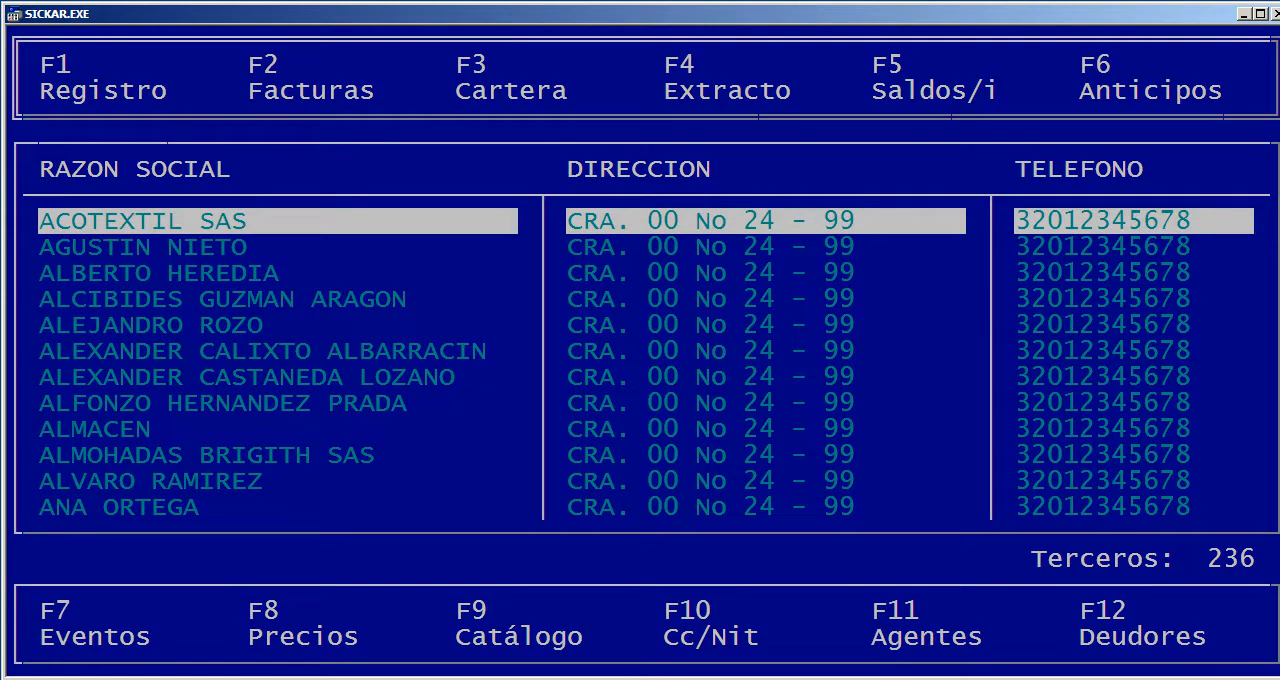
key("Down")
key("Down")
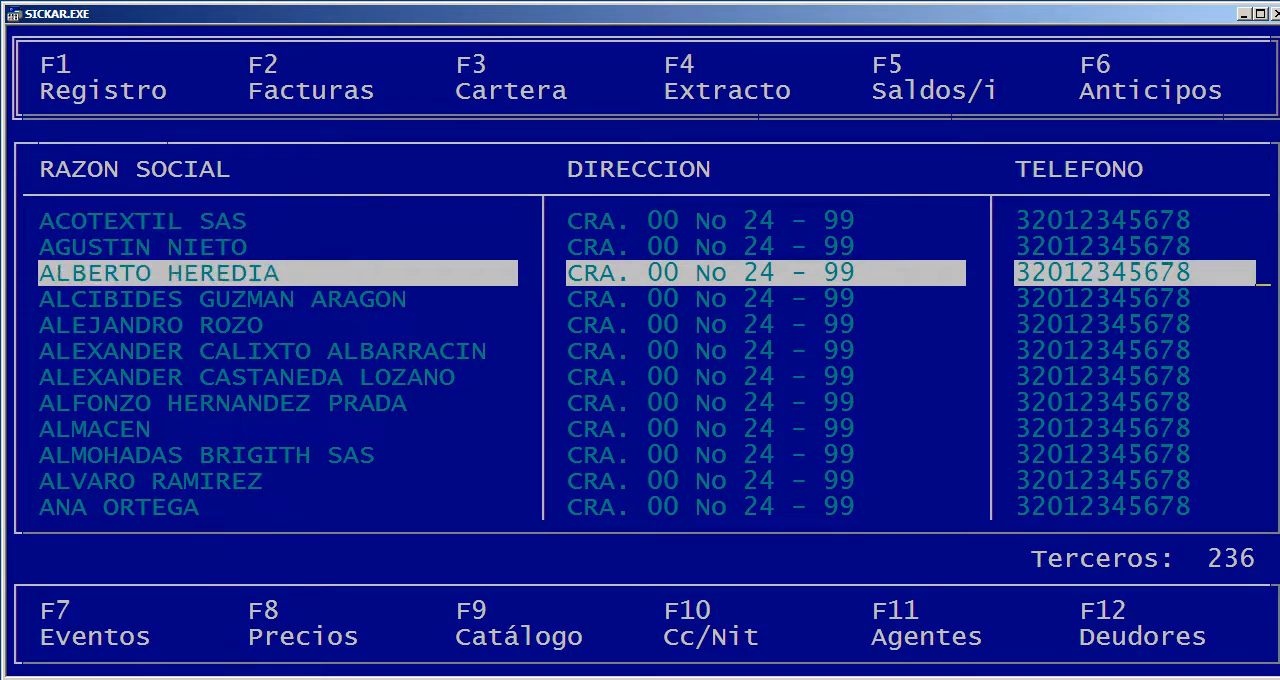
key("Up")
key("Up")
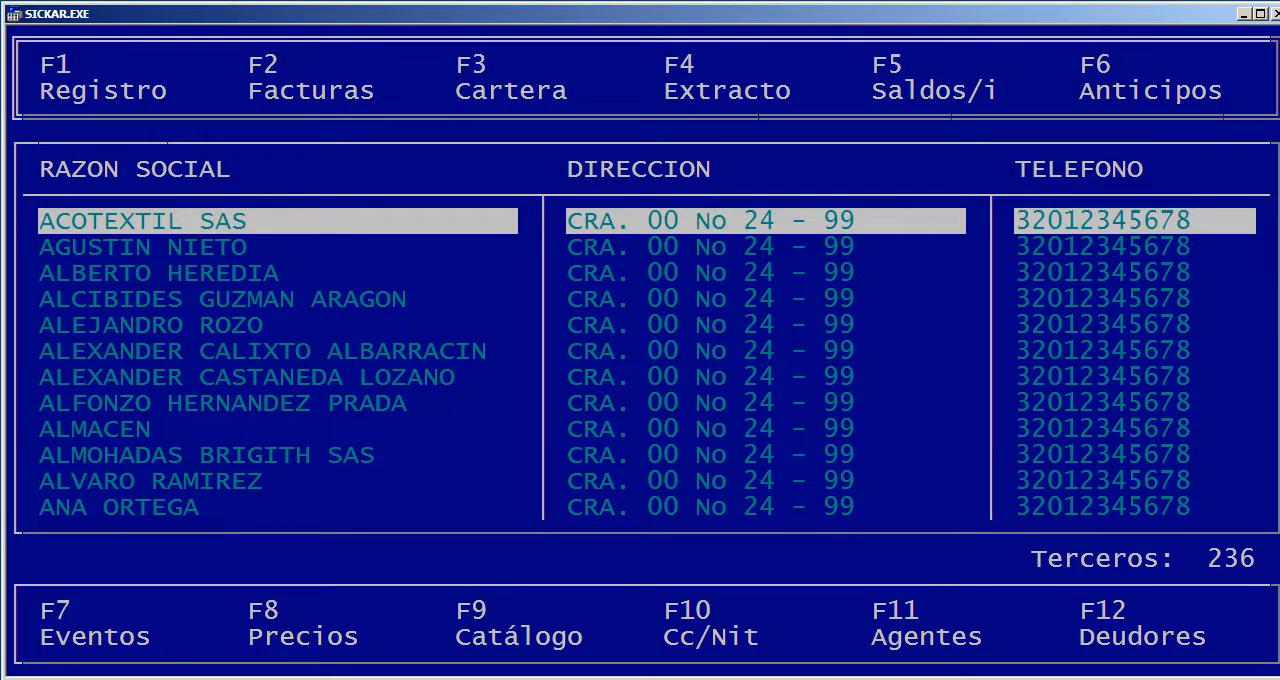
Open Registro for ACOTEXTIL SAS, look over the available document types and leave without recording anything
key("F1")
key("Down")
key("Up")
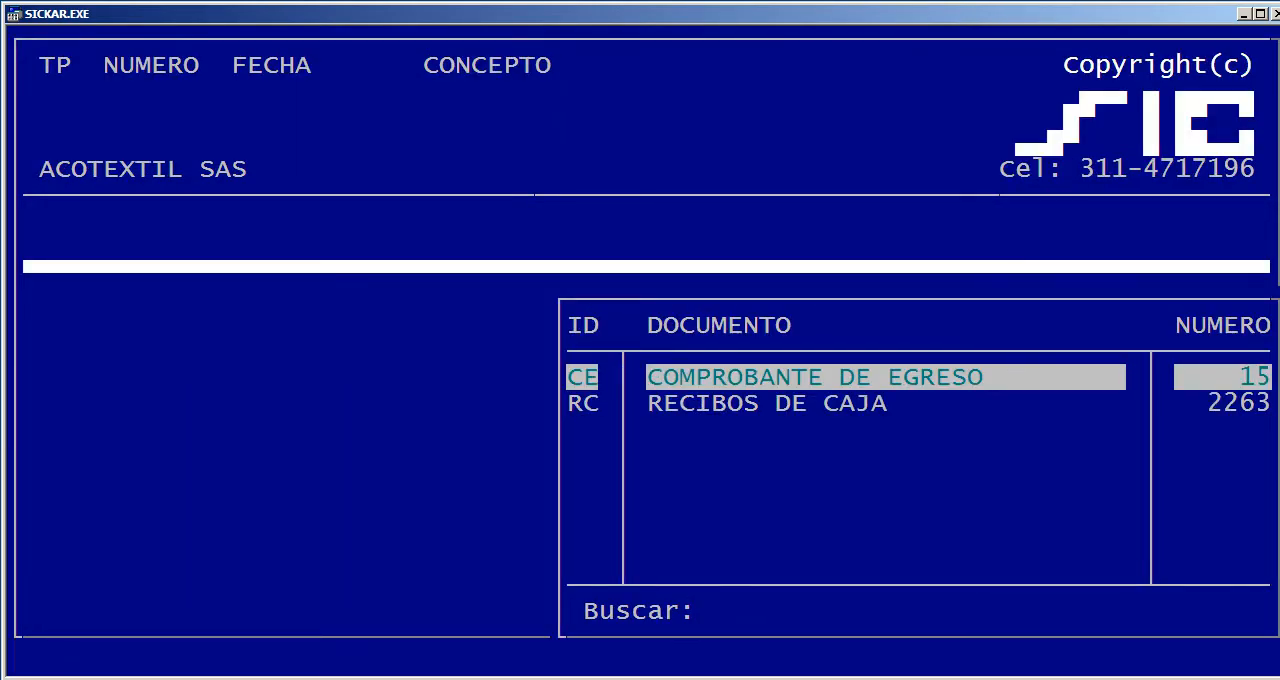
key("Escape")
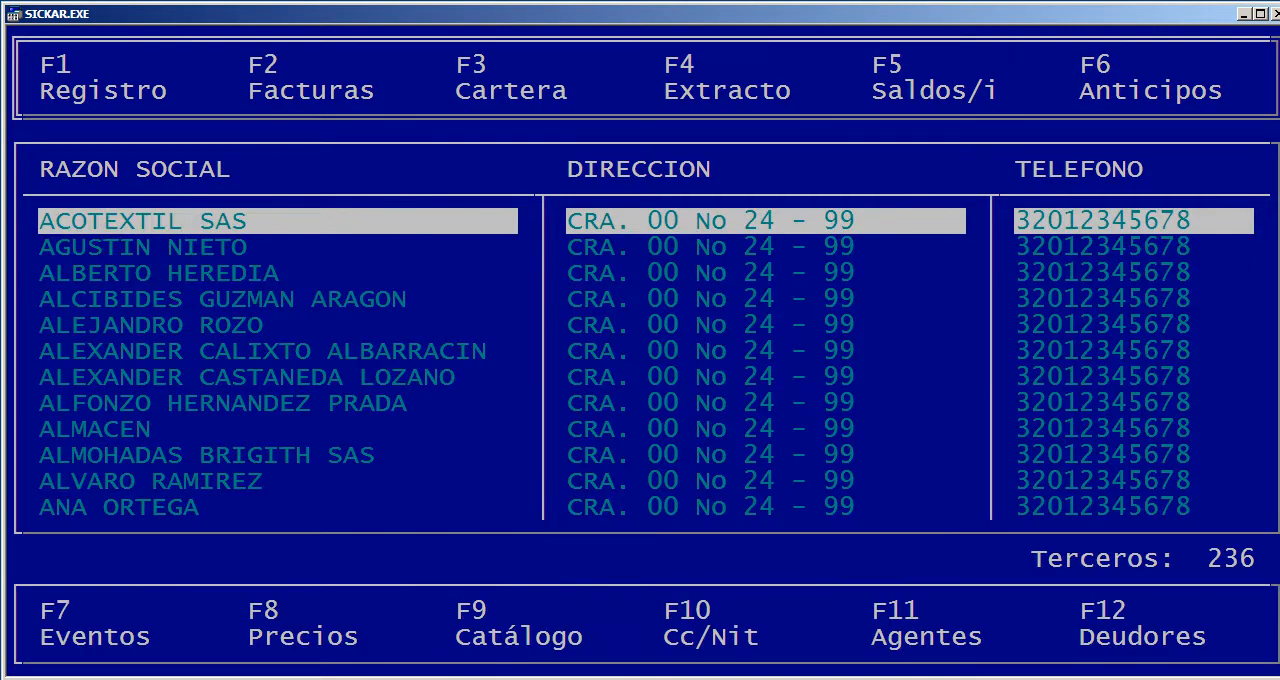
Open the Facturas of ACOTEXTIL SAS and examine the product, quantity and price details of the first invoice
key("F2")
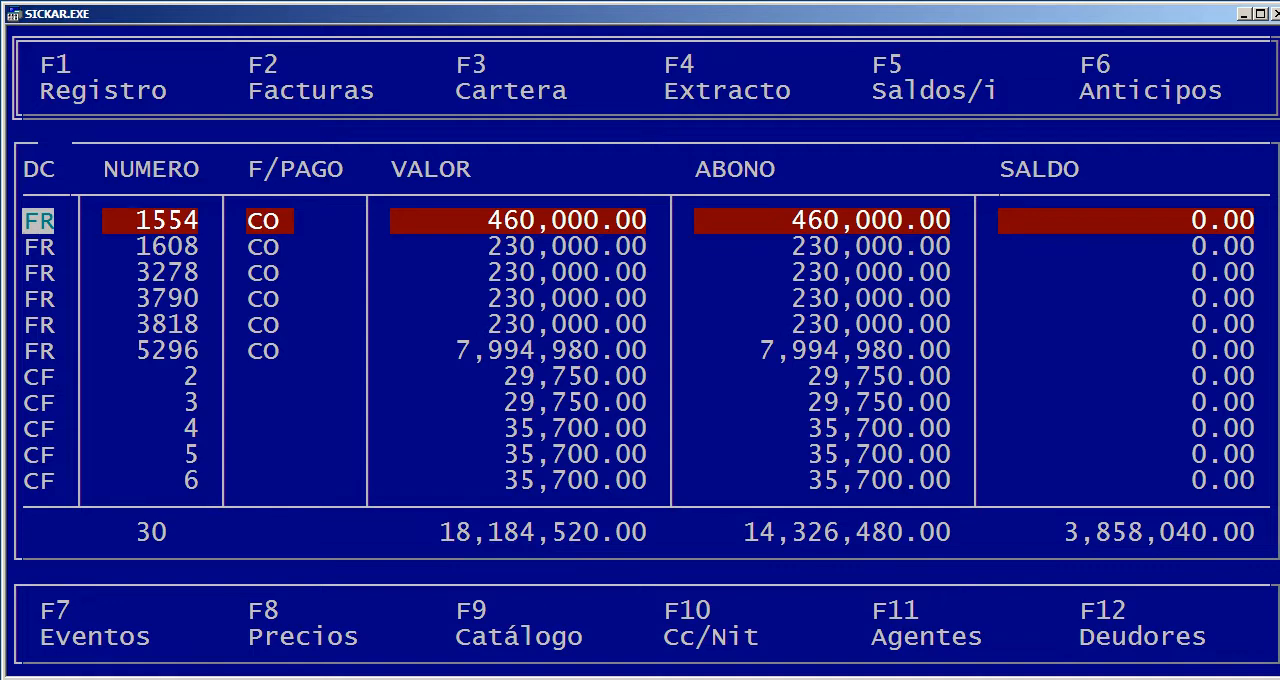
key("Return")
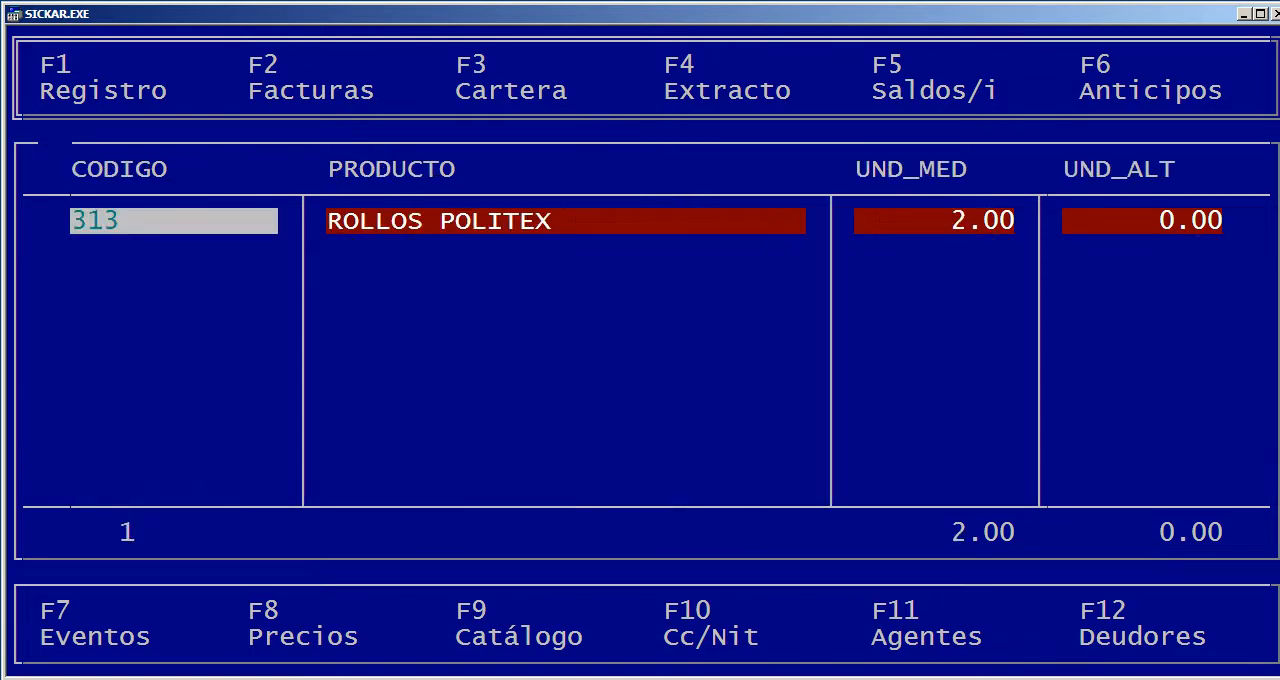
key("Right")
key("Right")
key("Right")
key("Right")
key("Right")
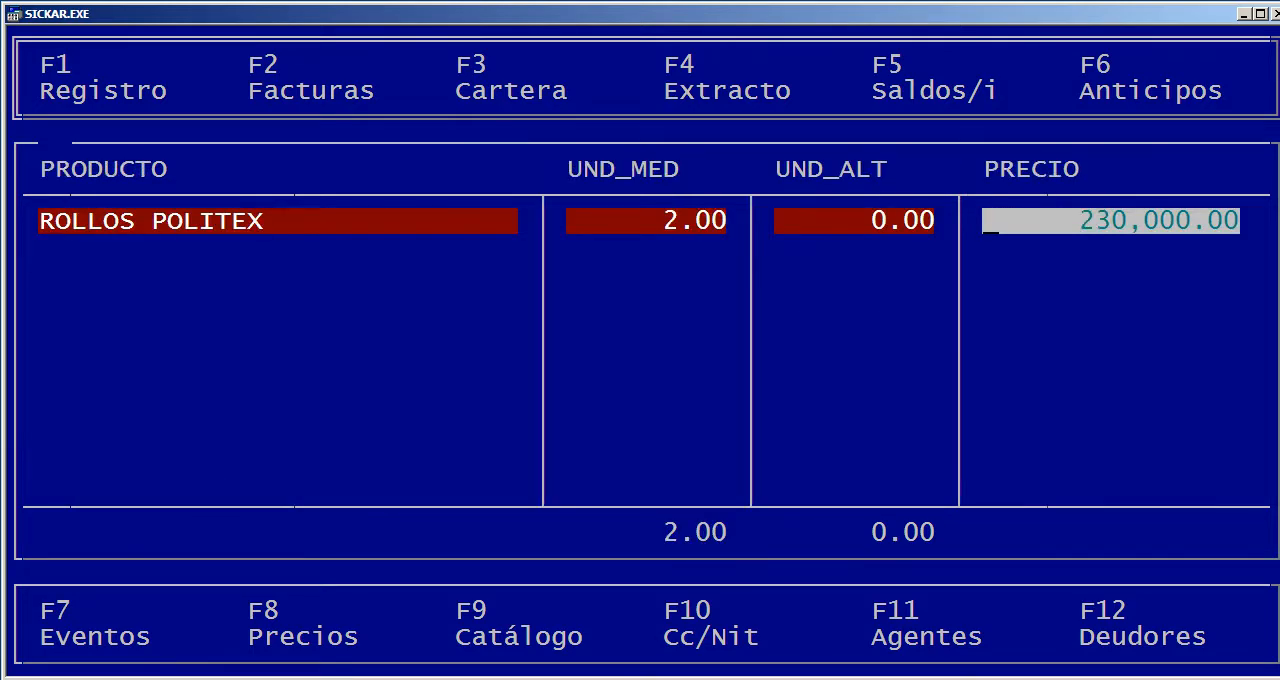
key("Left")
key("Left")
key("Left")
key("Escape")
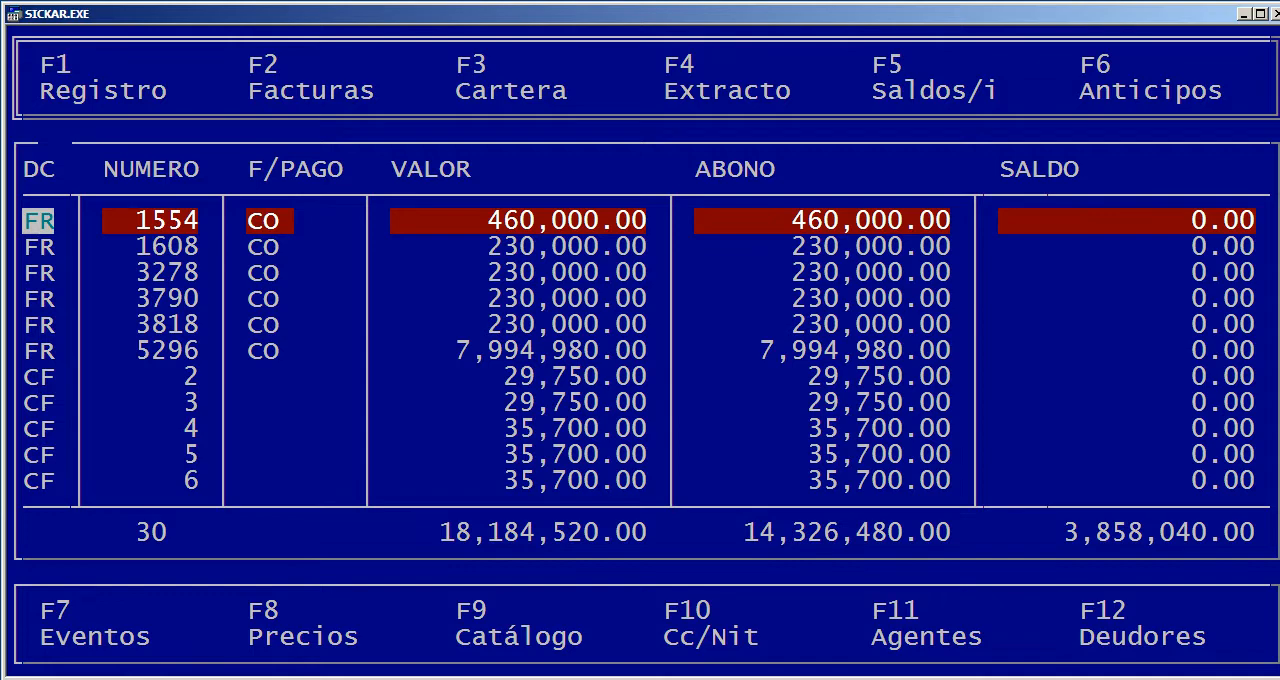
Examine the payments of the first ACOTEXTIL SAS invoice from NUMERO to IVA and close the invoice list
key("Return")
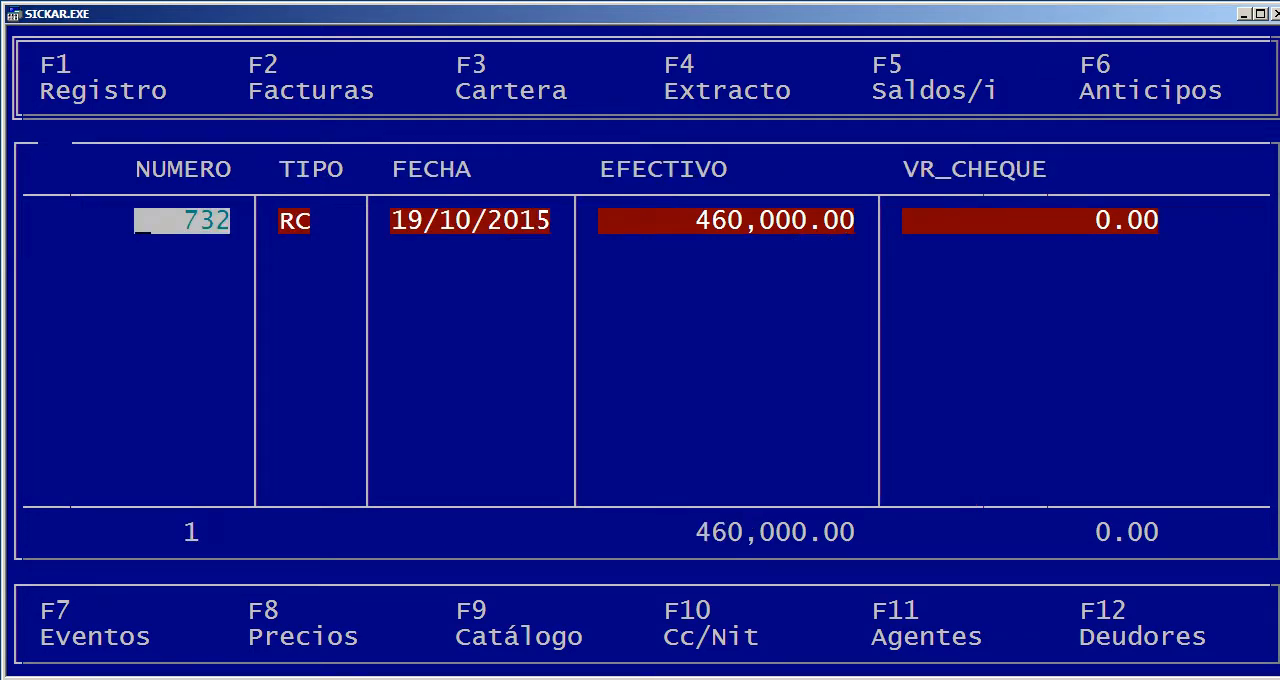
key("Right")
key("Right")
key("Right")
key("Right")
key("Right")
key("Right")
key("Right")
key("Right")
key("Right")
key("Right")
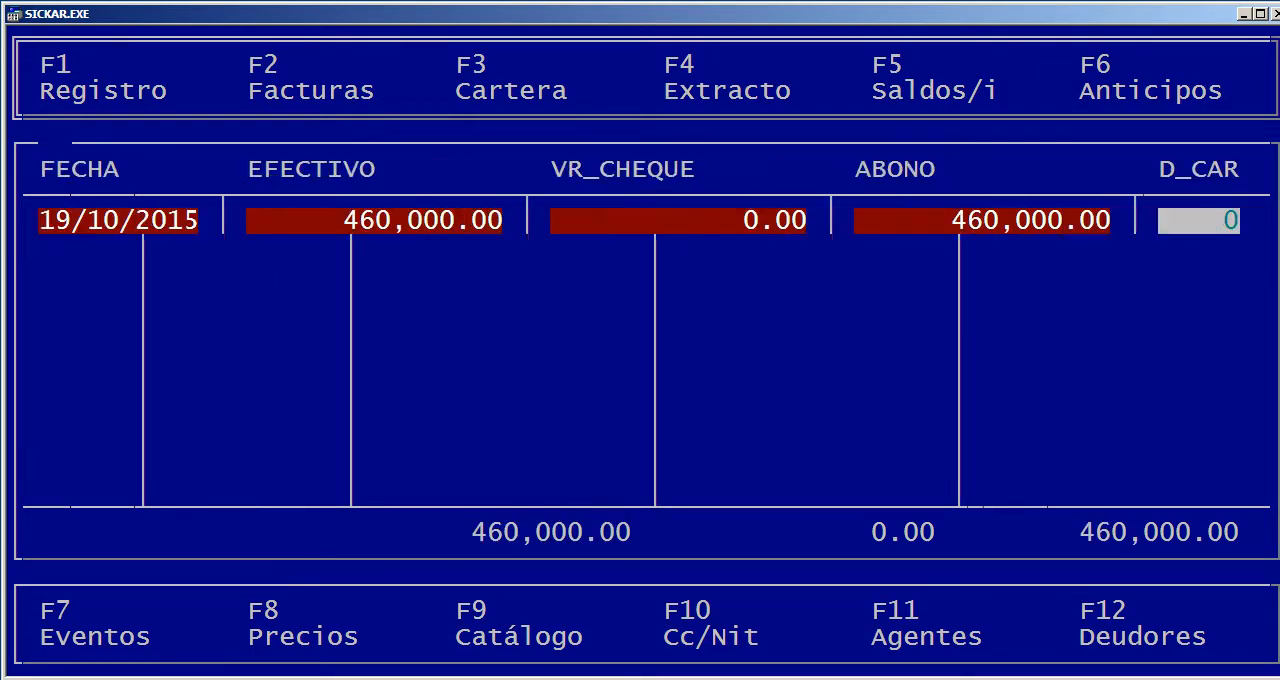
key("Right")
key("Right")
key("Right")
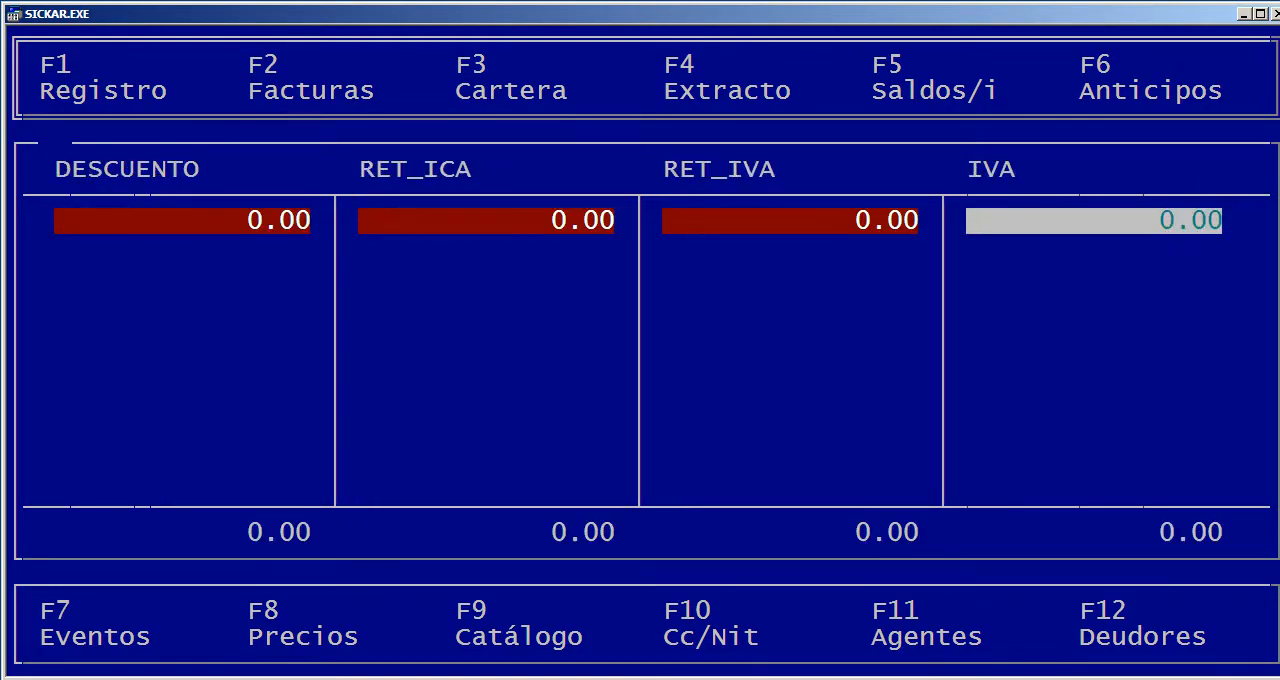
key("Escape")
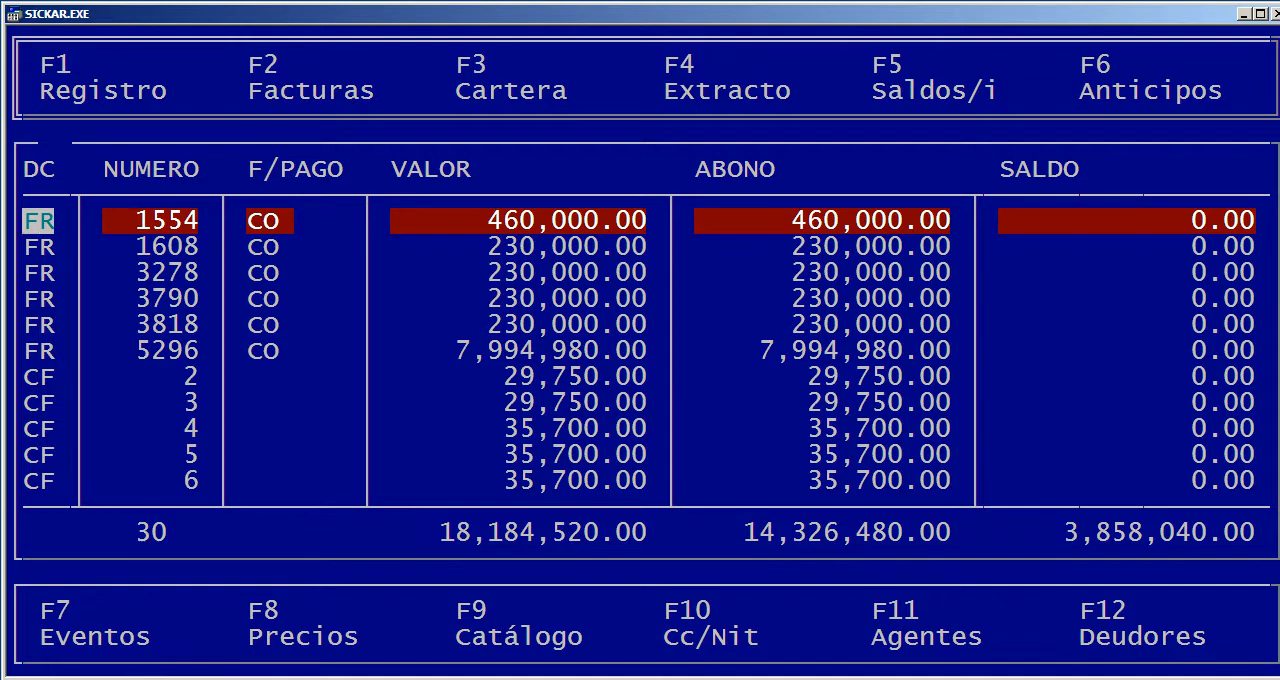
key("Escape")
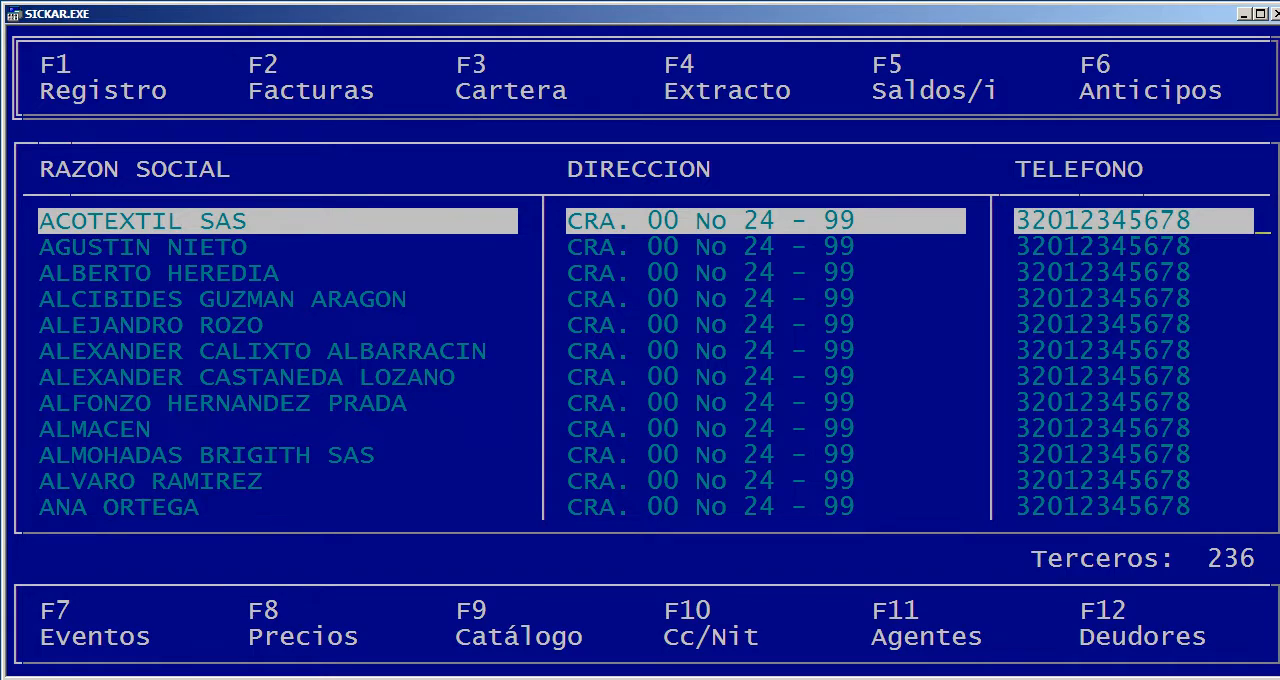
Examine the Cartera of ACOTEXTIL SAS through the ANTICIPO column, close it and briefly open its Extracto
key("Return")
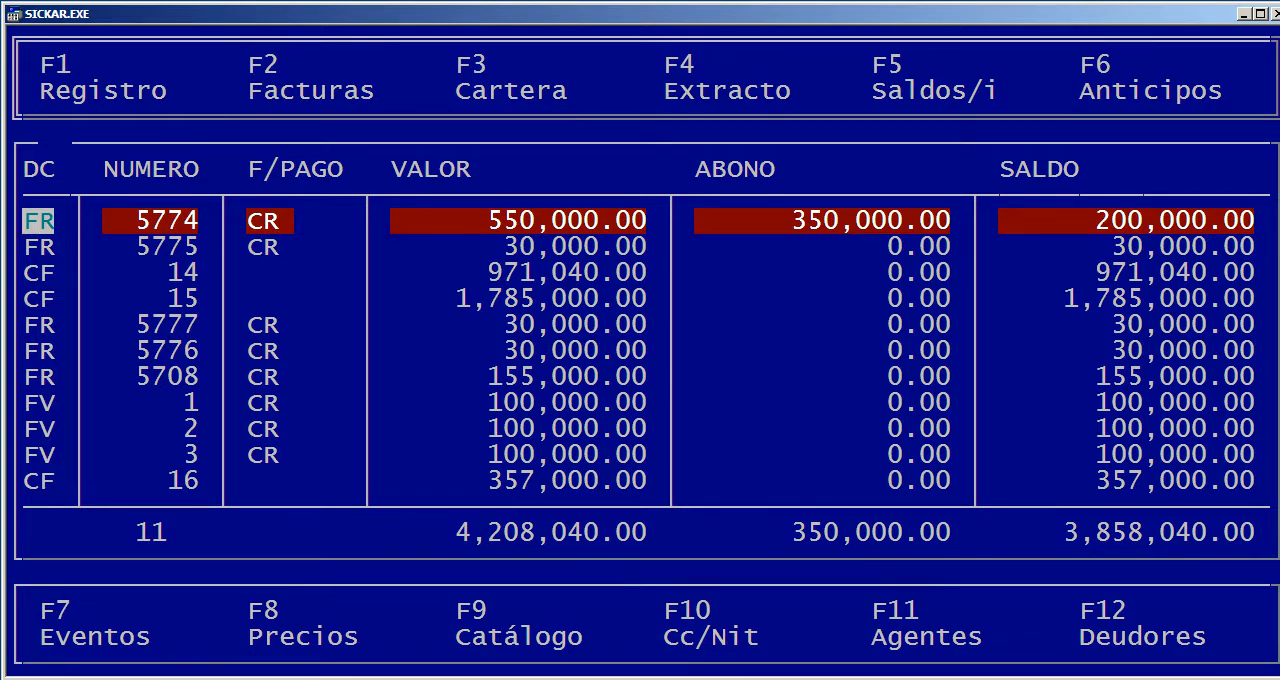
key("Escape")
key("Return")
key("Right")
key("Right")
key("Right")
key("Right")
key("Right")
key("Right")
key("Right")
key("Right")
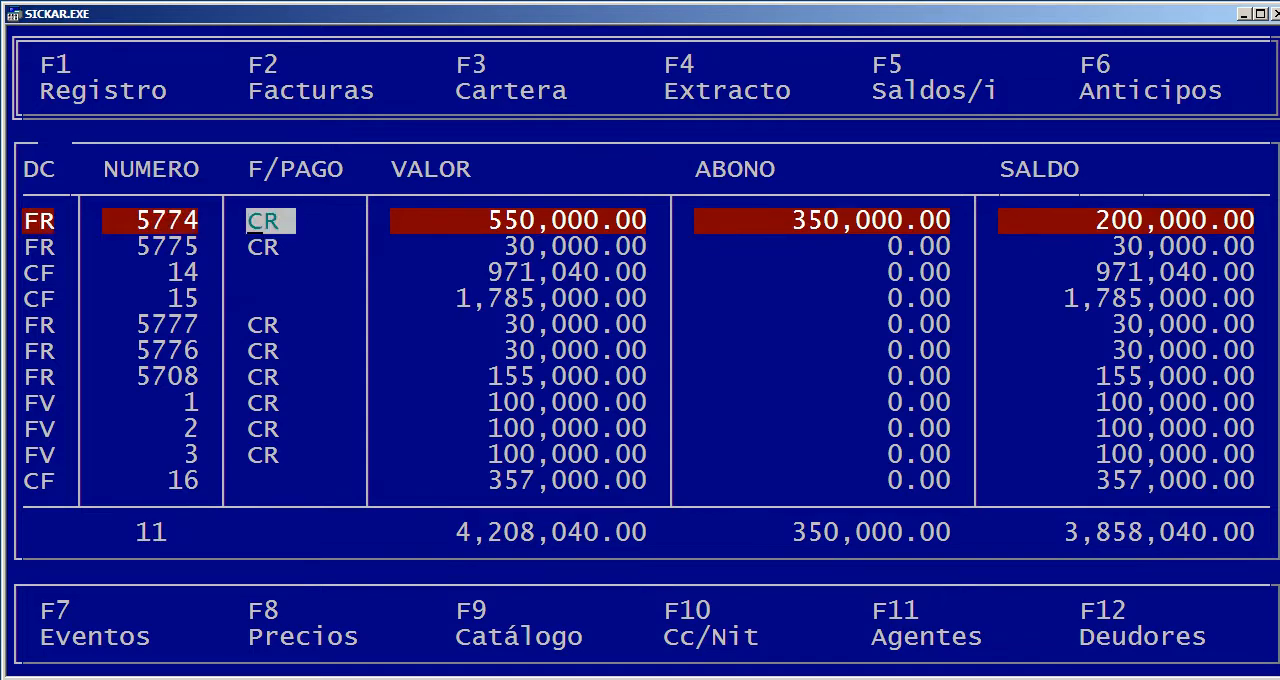
key("Right")
key("Right")
key("Right")
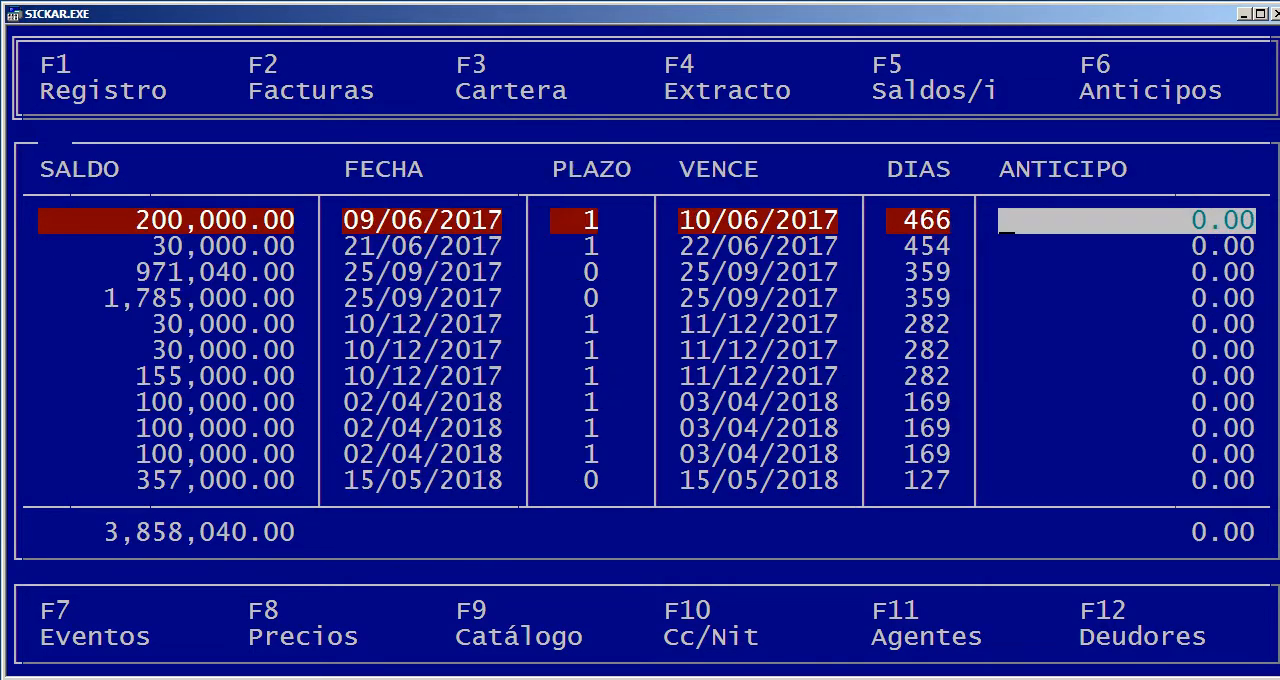
key("Left")
key("Left")
key("Left")
key("Left")
key("Left")
key("Left")
key("Left")
key("Left")
key("Left")
key("Left")
key("Left")
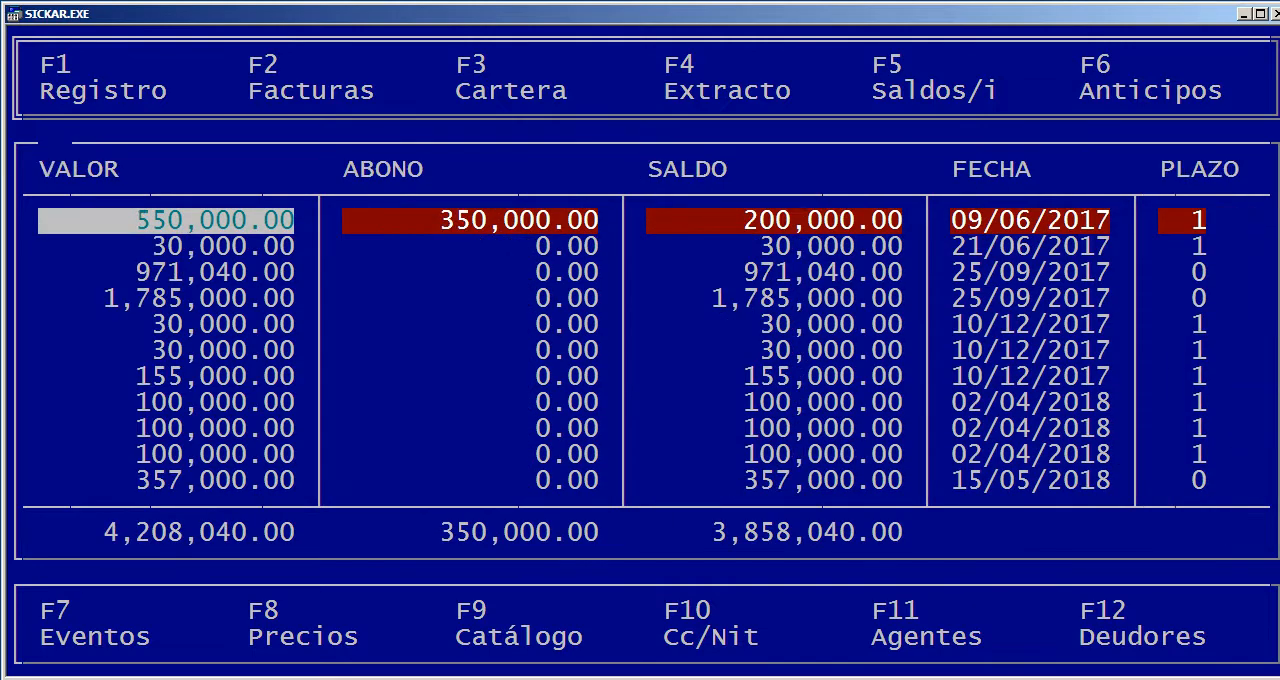
key("Escape")
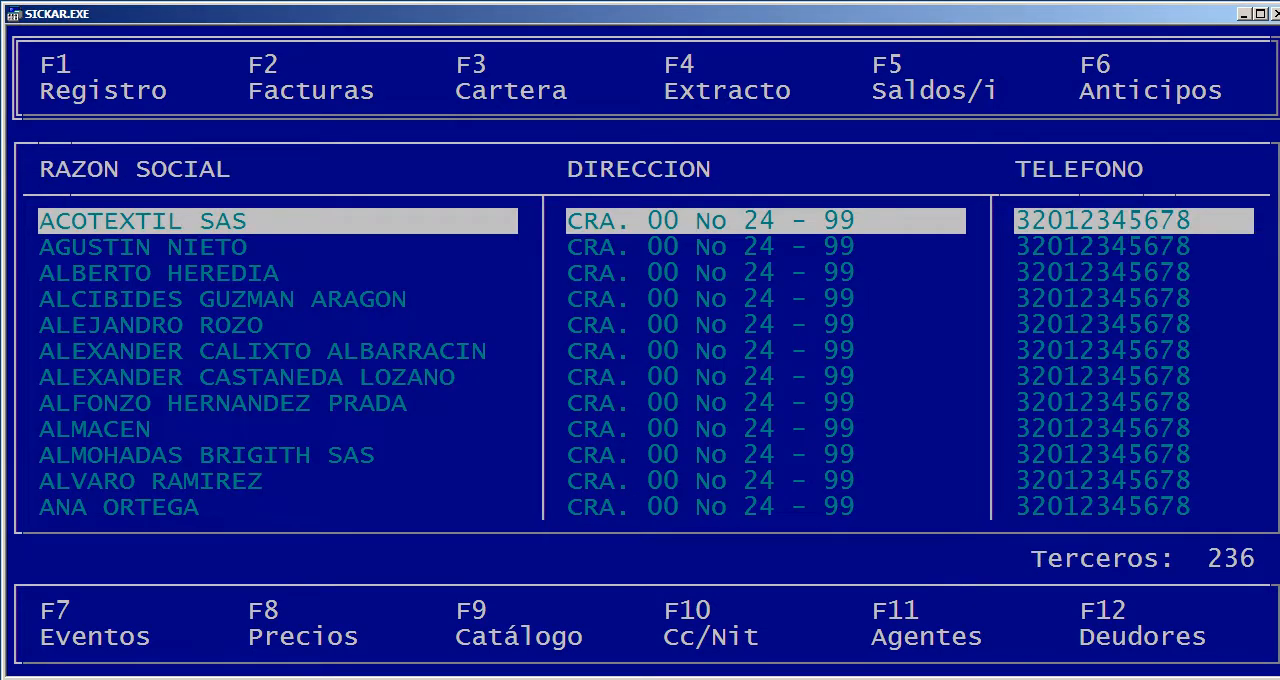
key("F4")
key("Escape")
Start a Saldos de cartera entry for ACOTEXTIL SAS, filling in the invoice number and accepting the default date and term
key("F5")
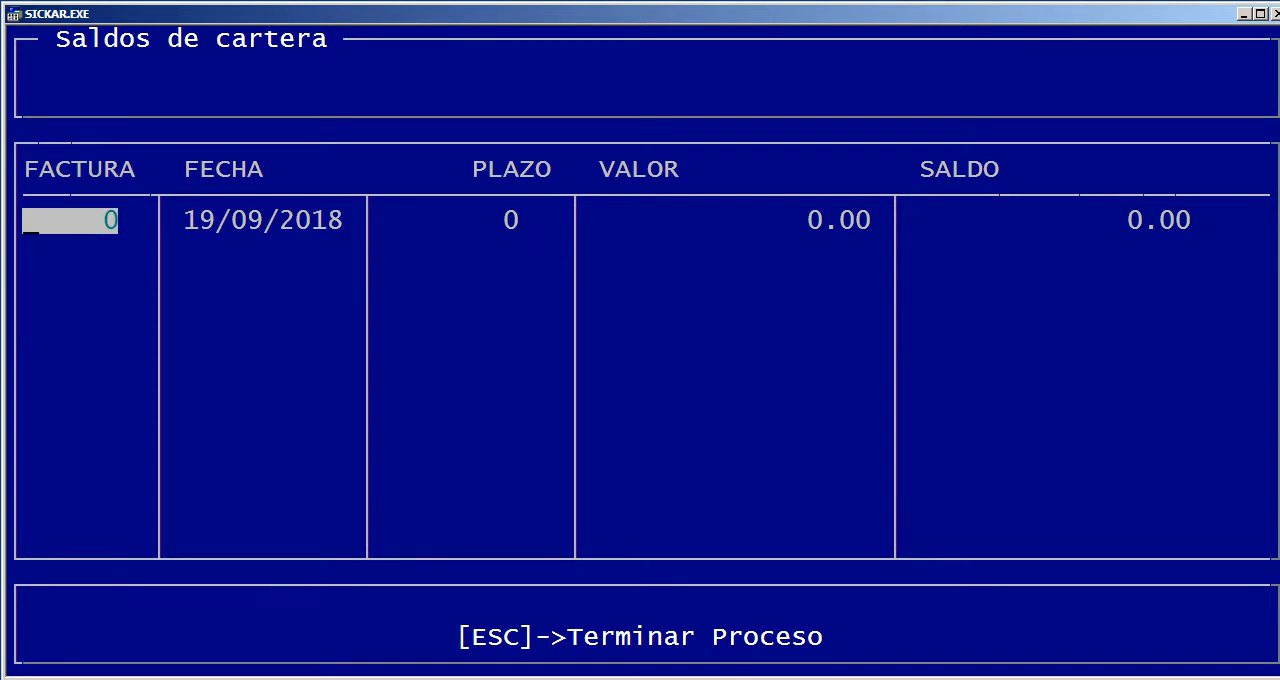
type("121")
key("Return")
key("Return")
type("121212")
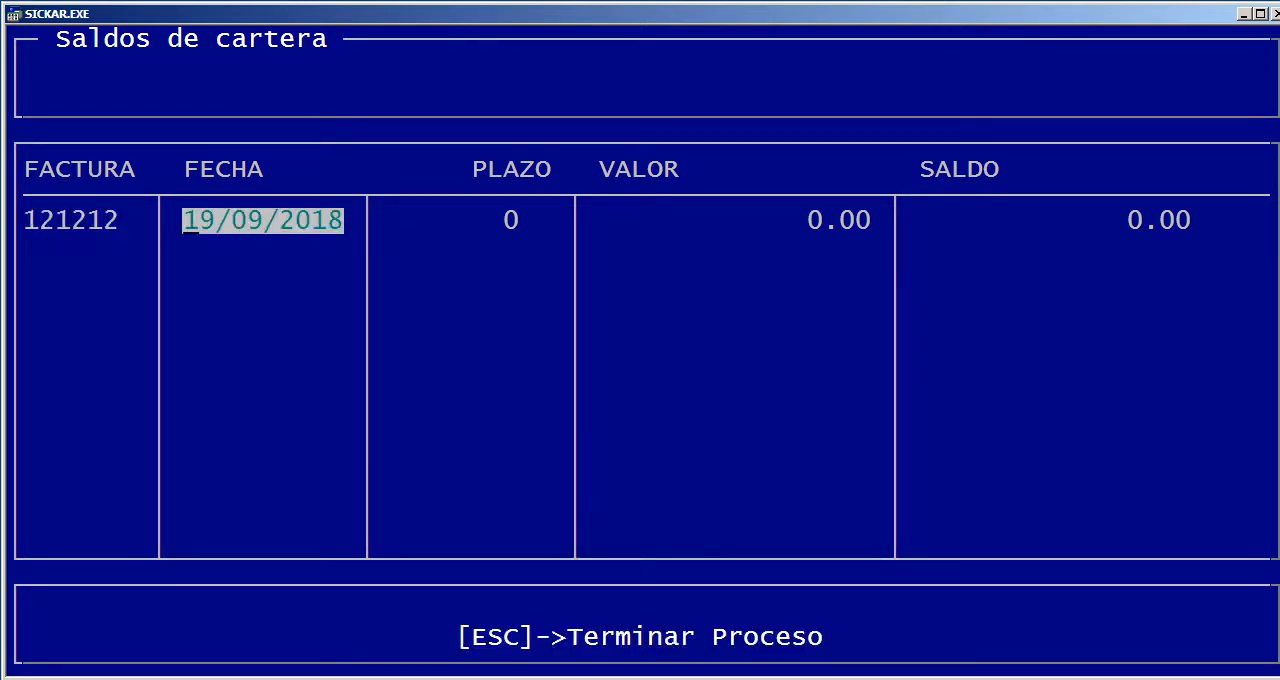
key("Return")
key("Return")
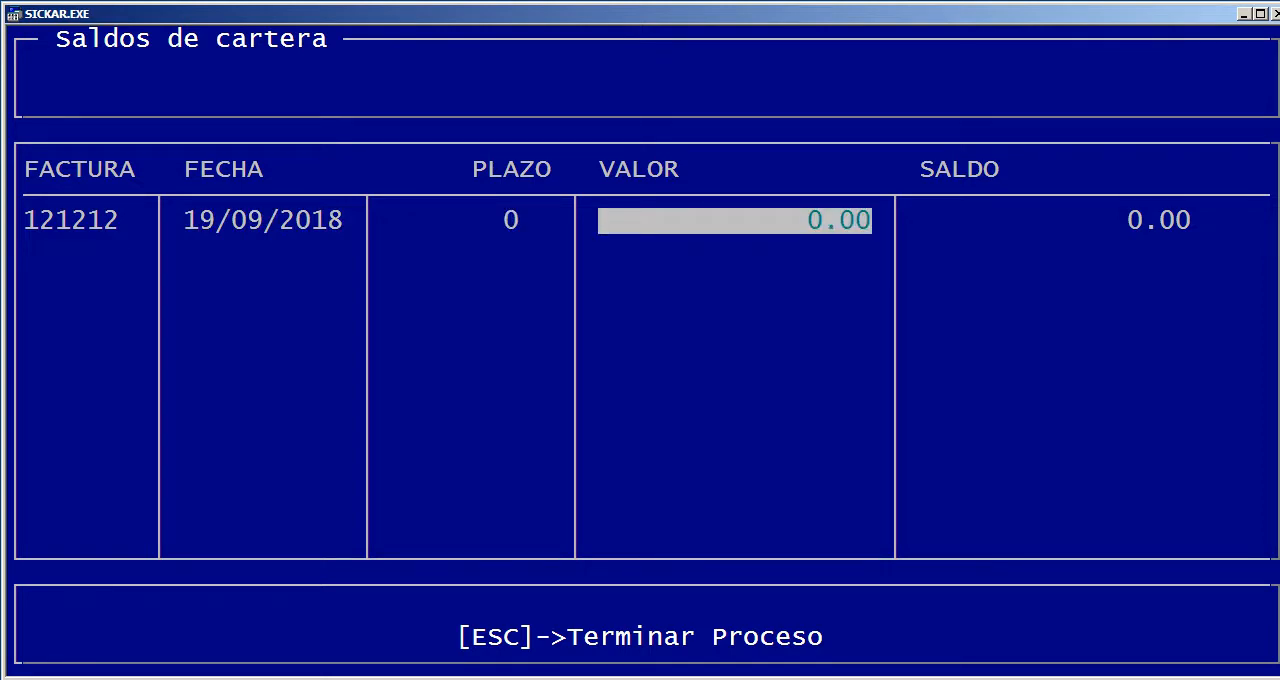
Set the portfolio entry's VALOR to 100,000 and SALDO to 200, and leave Saldos de cartera without recording it
type("100000")
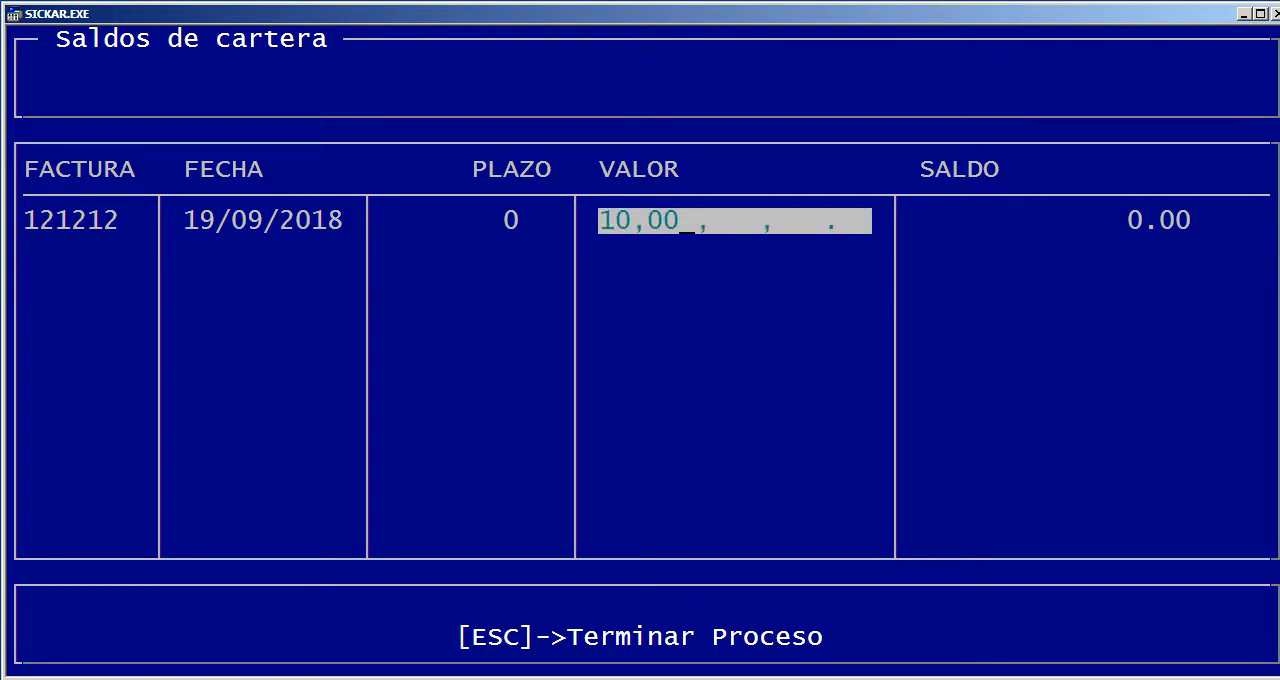
key("Return")
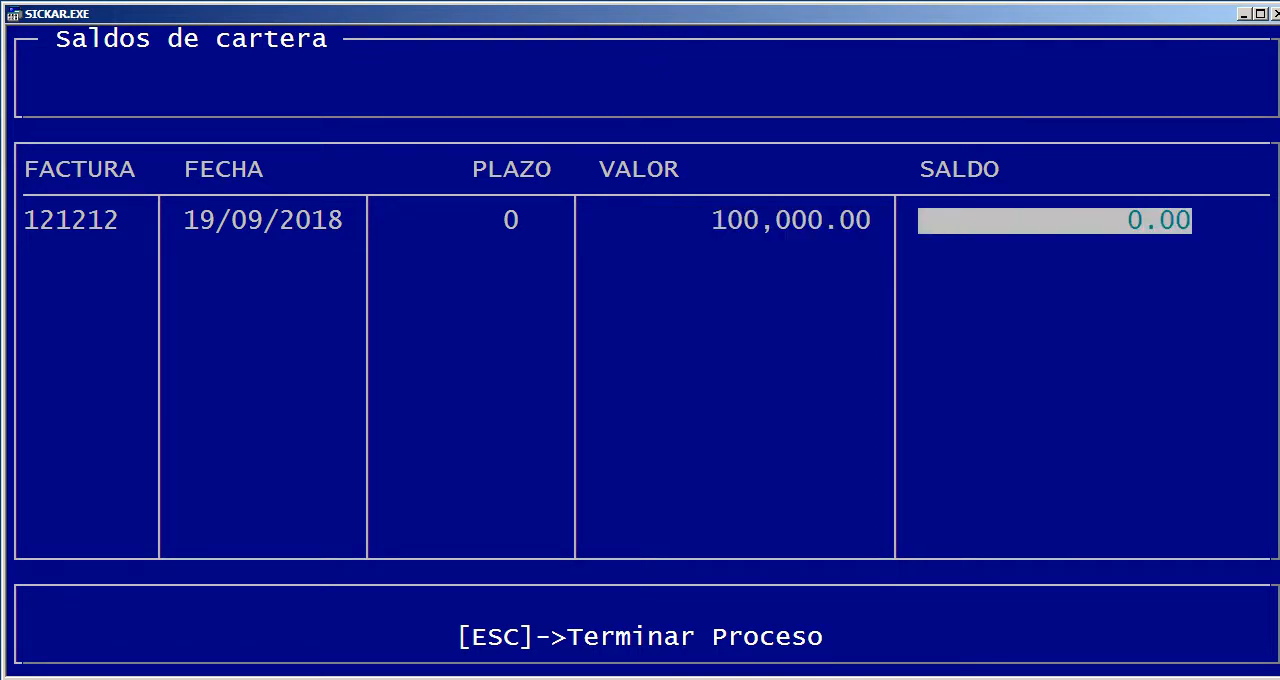
type("200")
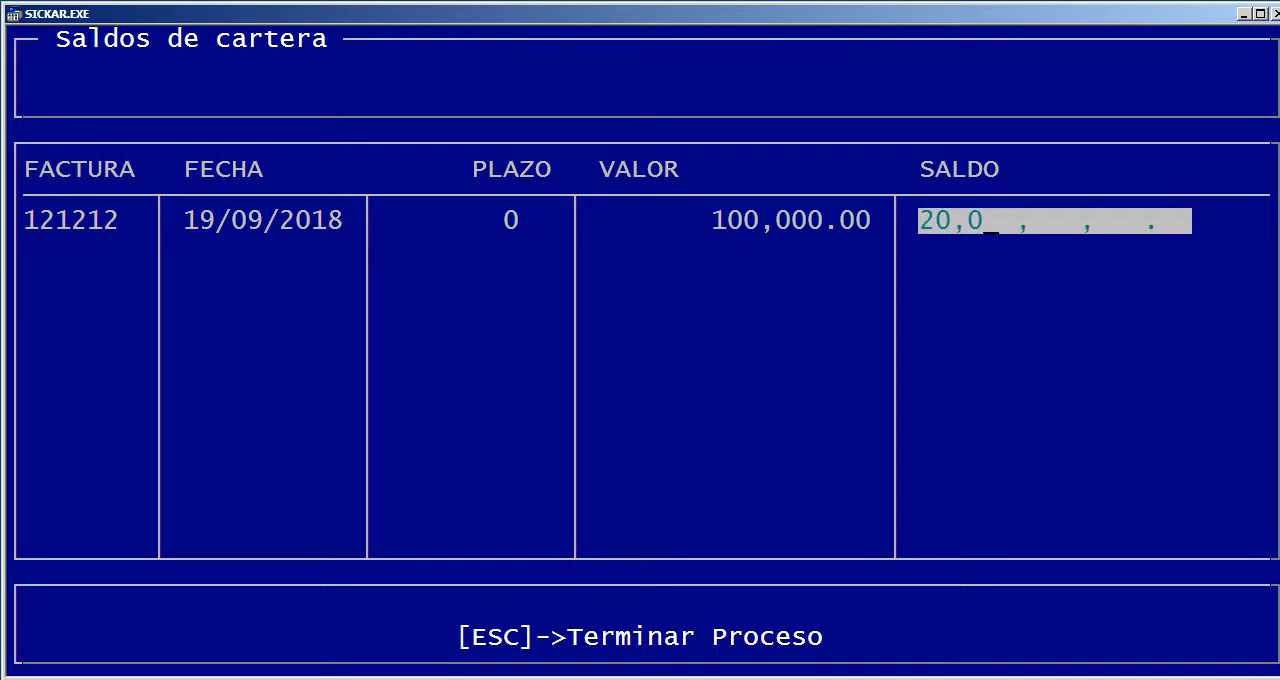
key("Return")
key("Escape")
key("Escape")
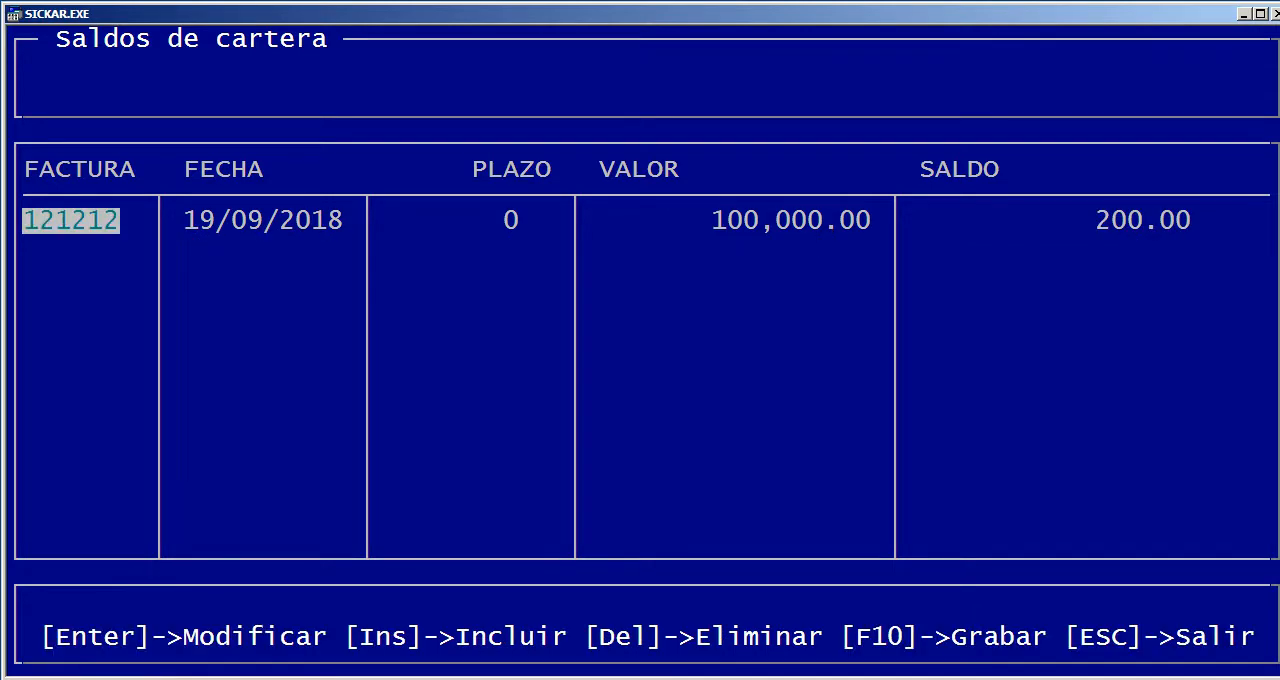
key("Right")
key("Return")
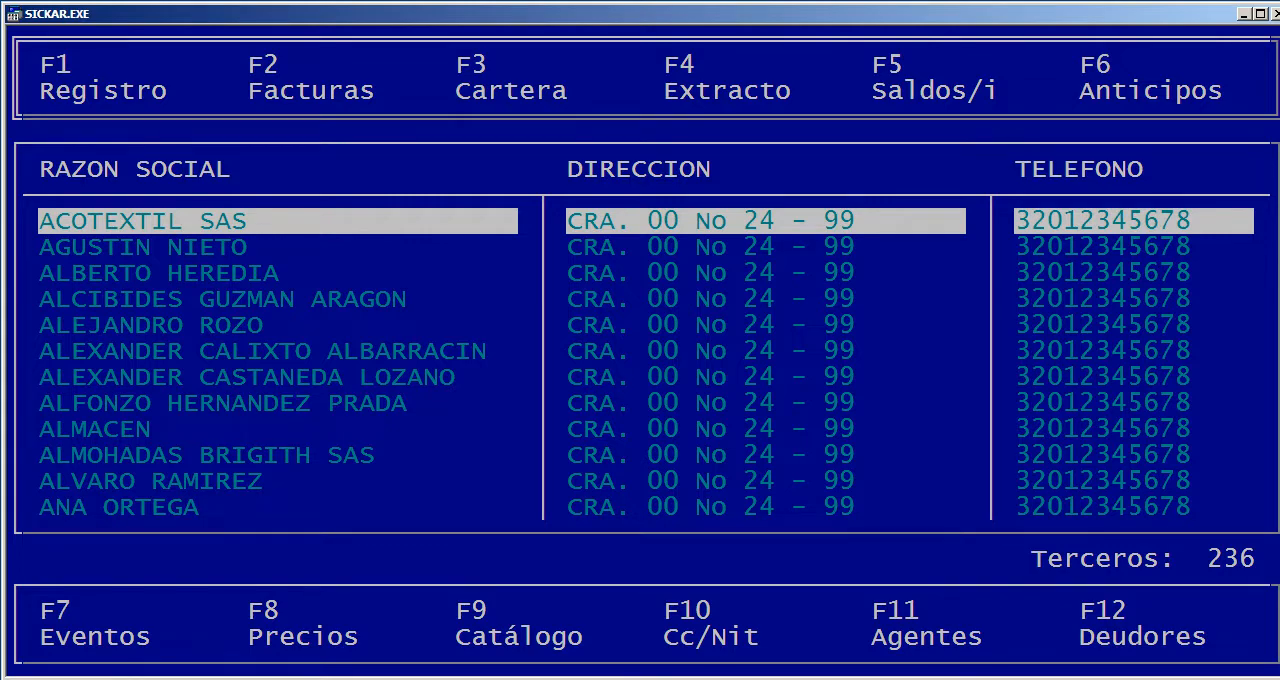
Open the Eventos of the second third party, look over the event form and leave without recording anything
key("Down")
key("Down")
key("Down")
key("Up")
key("Up")
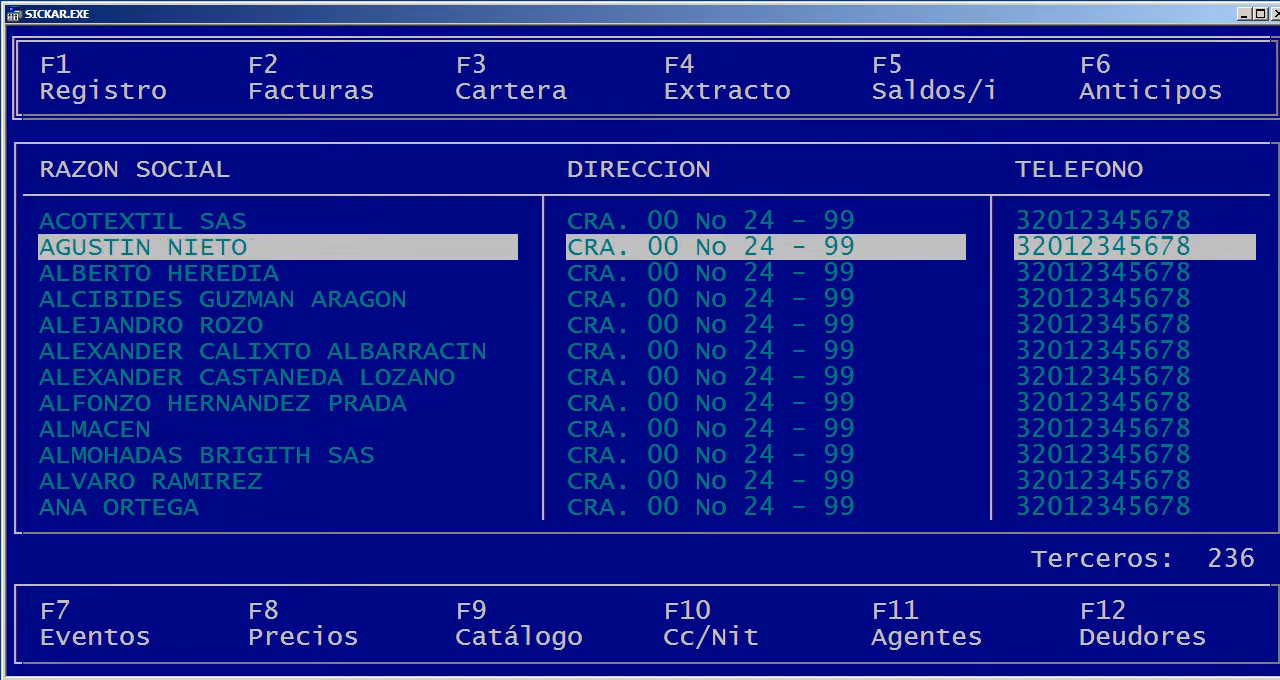
key("F7")
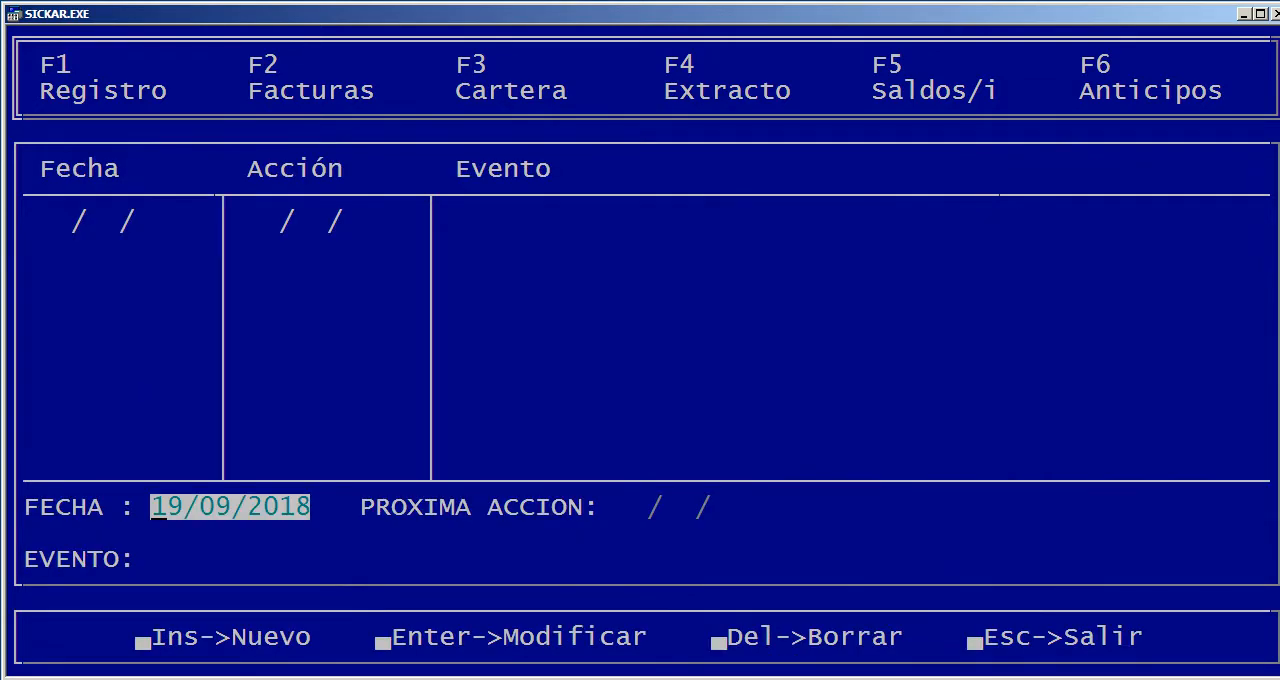
key("Escape")
key("Escape")
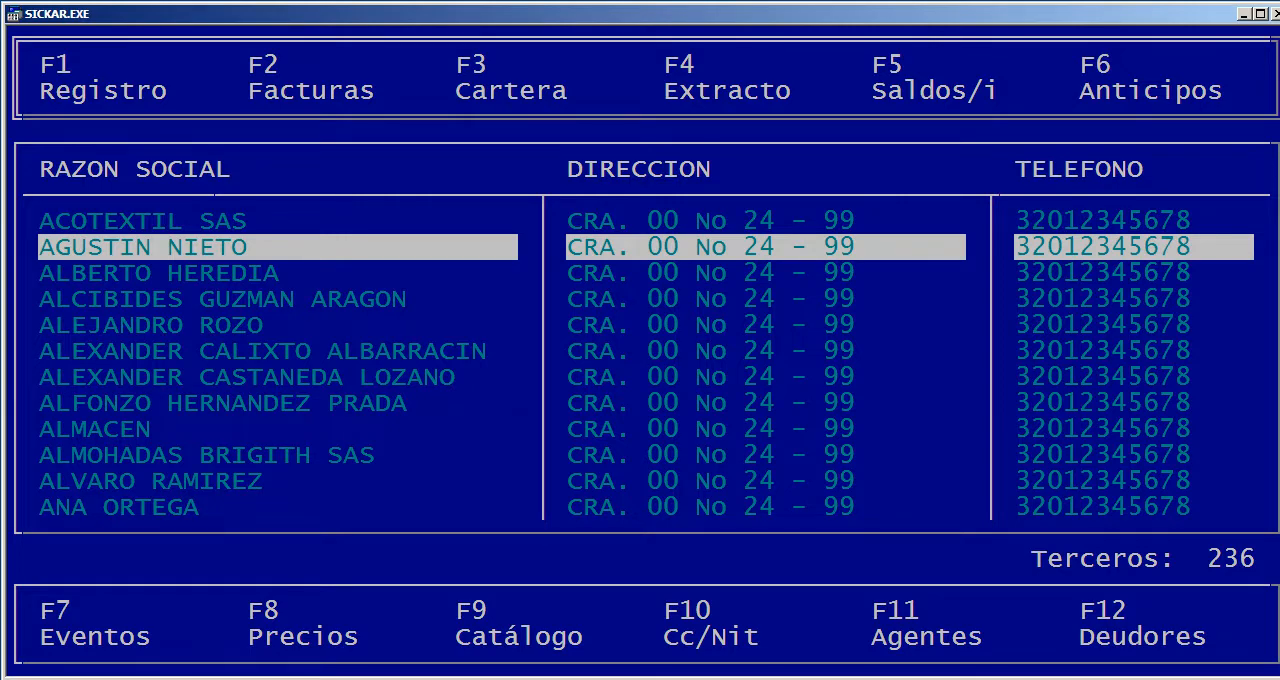
Open the second third party's Precios, check the sale price of reference 139, ANAT CN 100X190X18CM, and return to the list
key("F8")
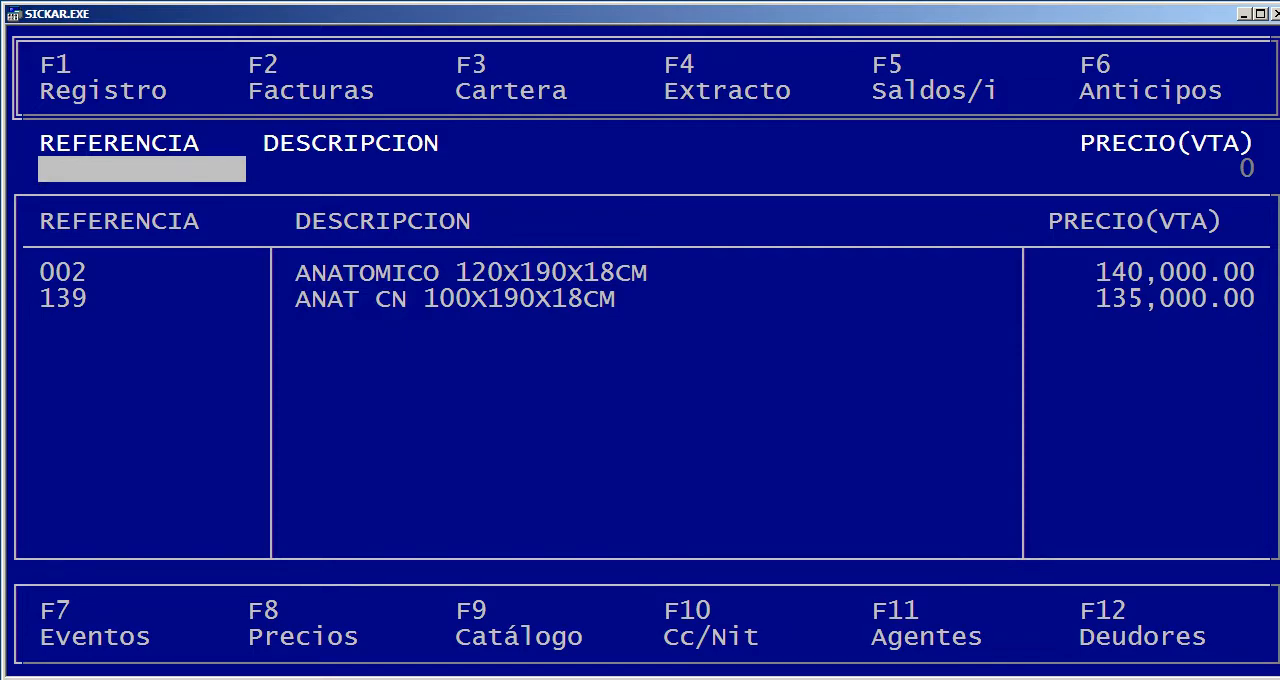
key("Return")
key("Down")
key("Down")
key("Down")
key("Down")
key("Return")
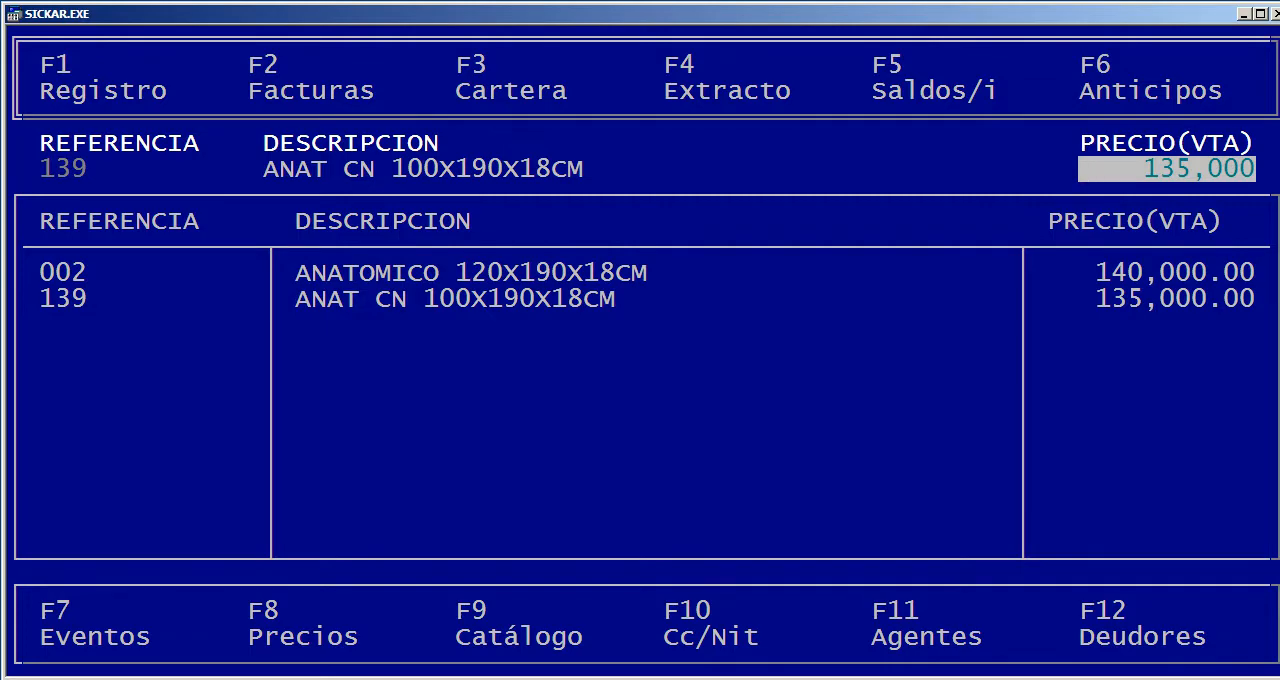
key("F10")
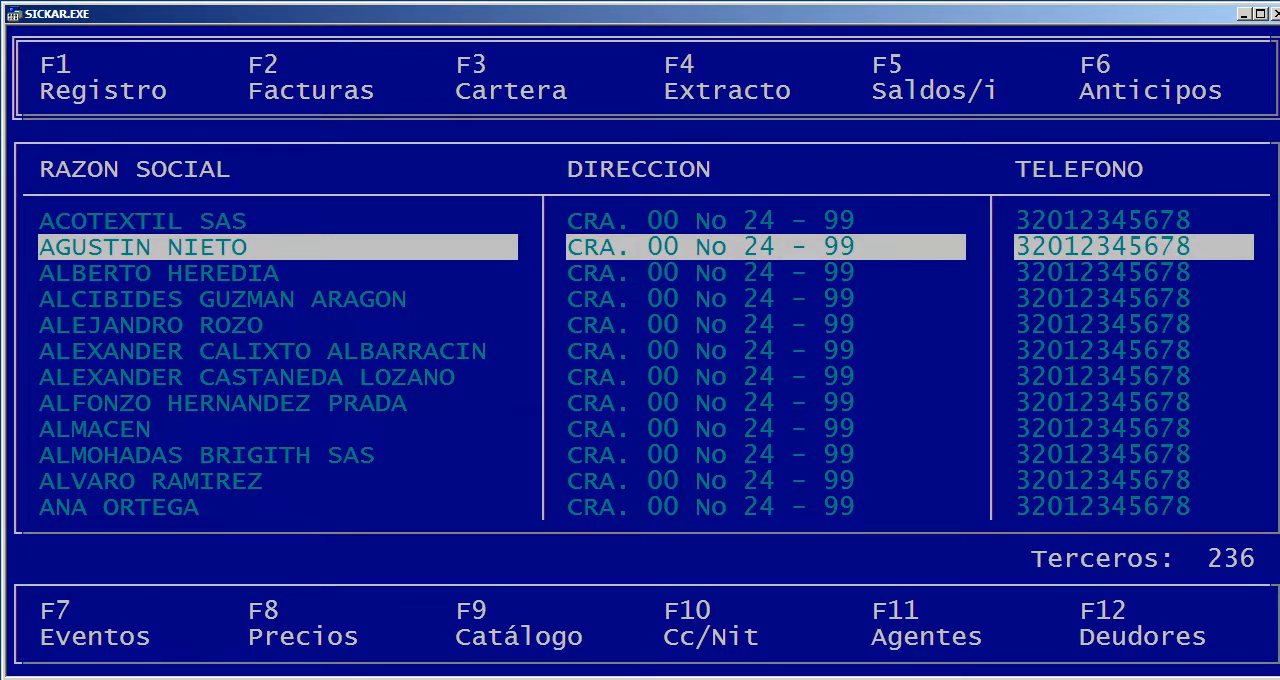
key("F8")
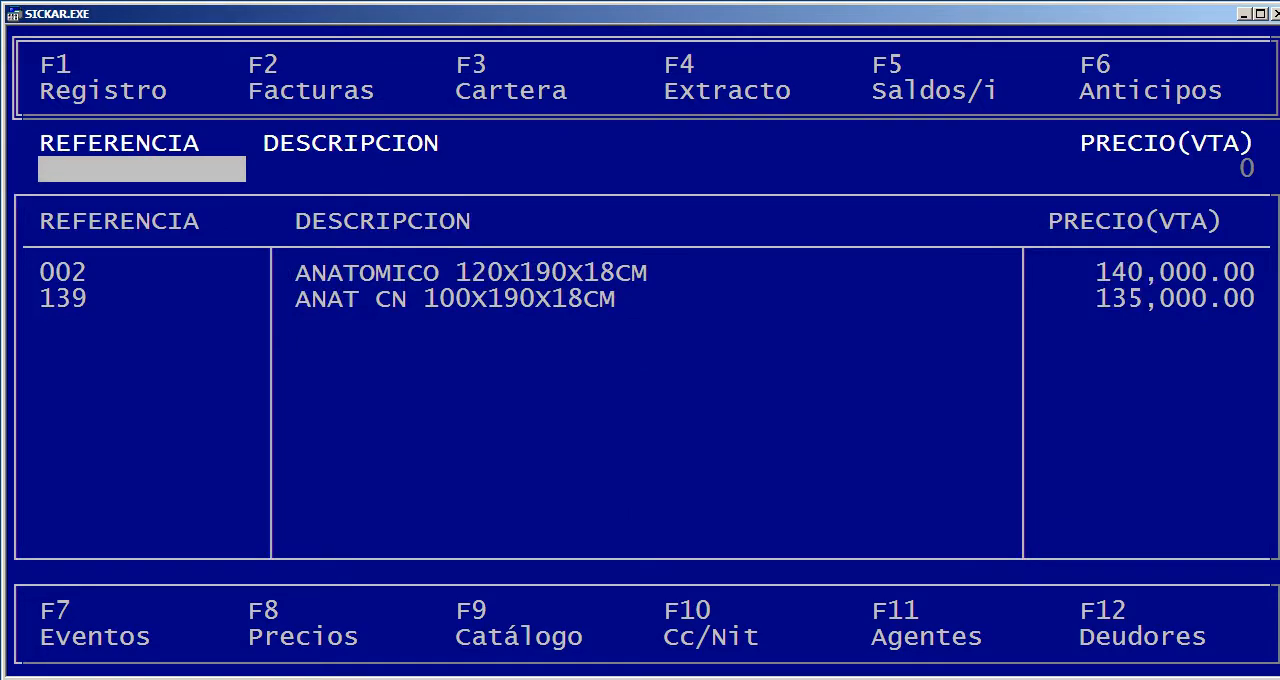
key("F10")
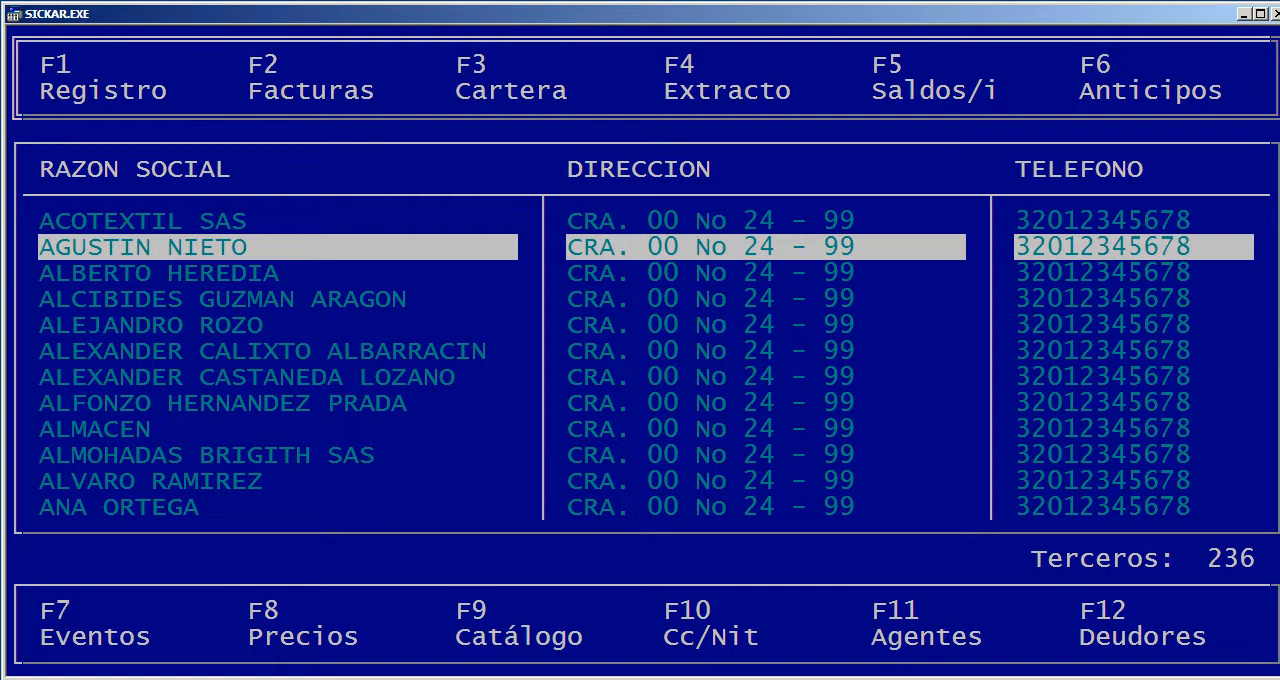
Generate the Catálogo de terceros for CLIENTE on screen, leaving the agent and city blank
key("F9")
key("Return")
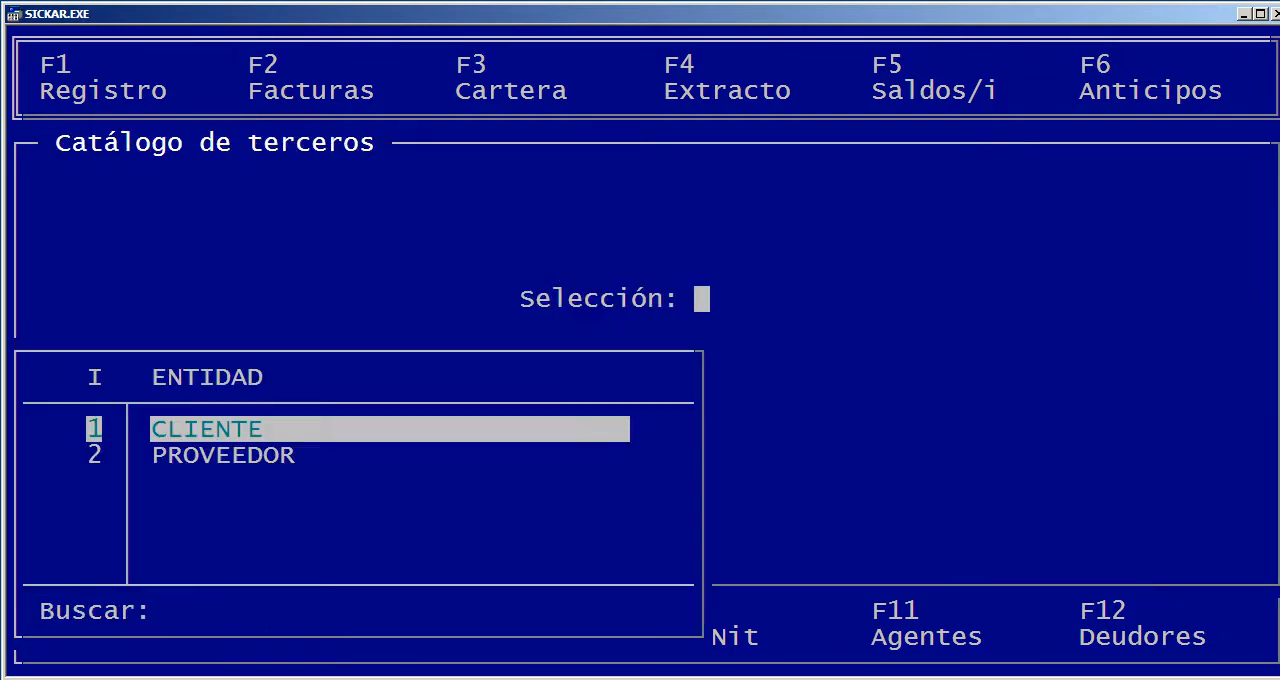
key("Return")
key("Return")
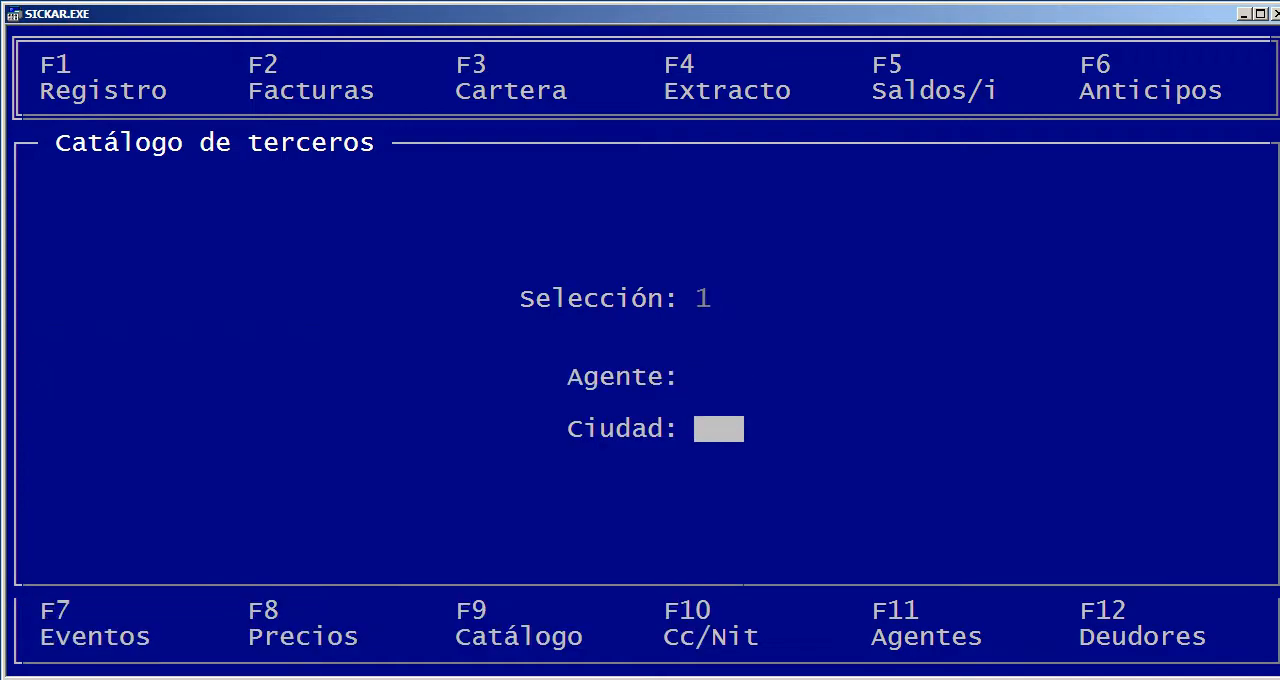
key("Up")
key("F11")
key("Escape")
key("Return")
key("Return")
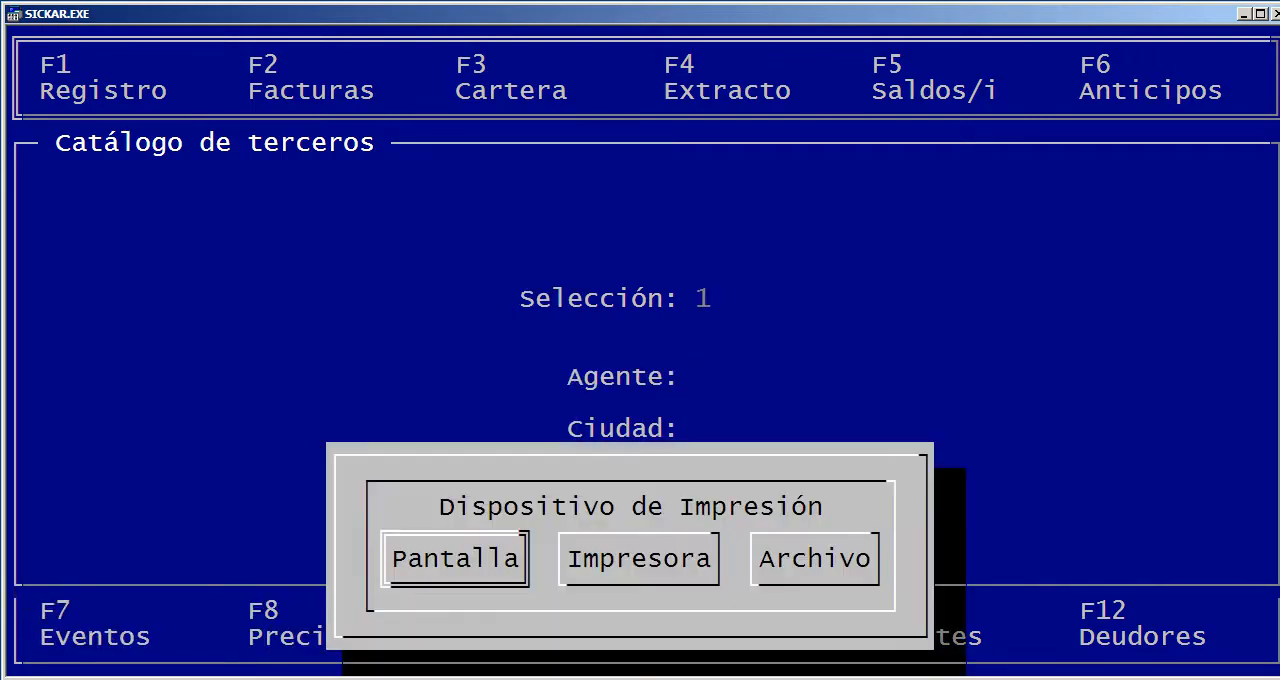
key("Return")
Examine the address and telephone columns of the third-party catalogue report, page through its records and close the report
key("Right")
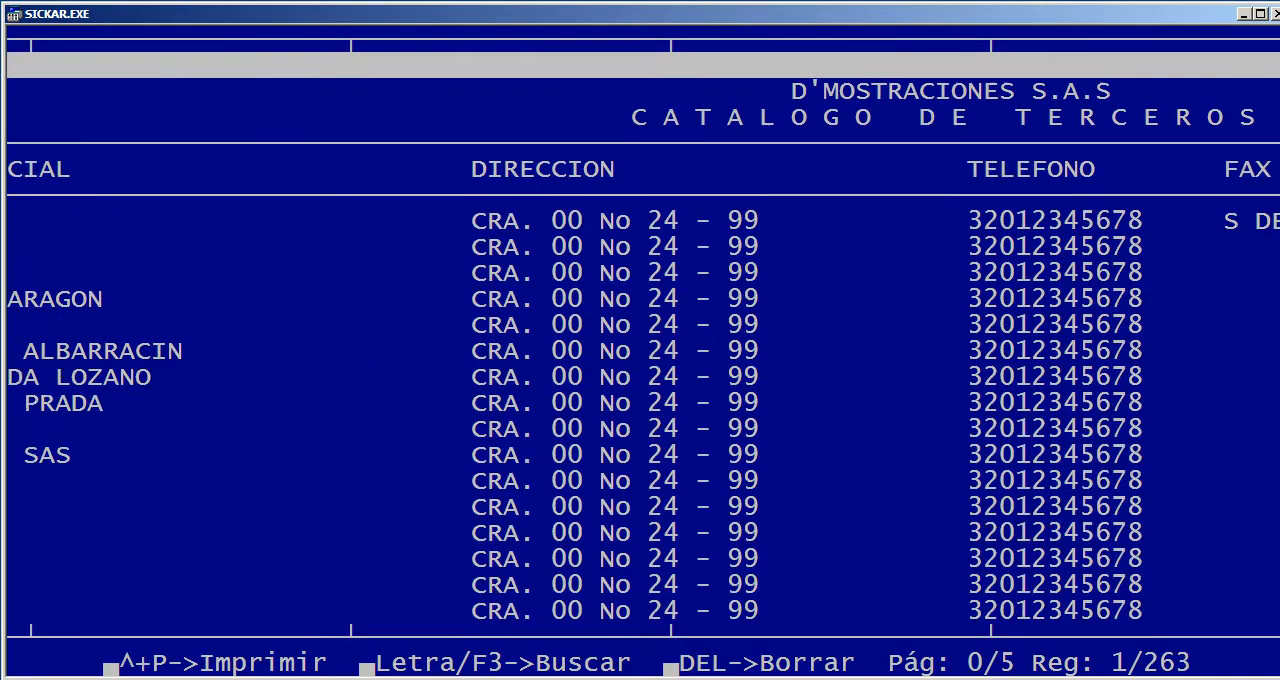
key("Right")
key("Left")
key("Page_Down")
key("Escape")
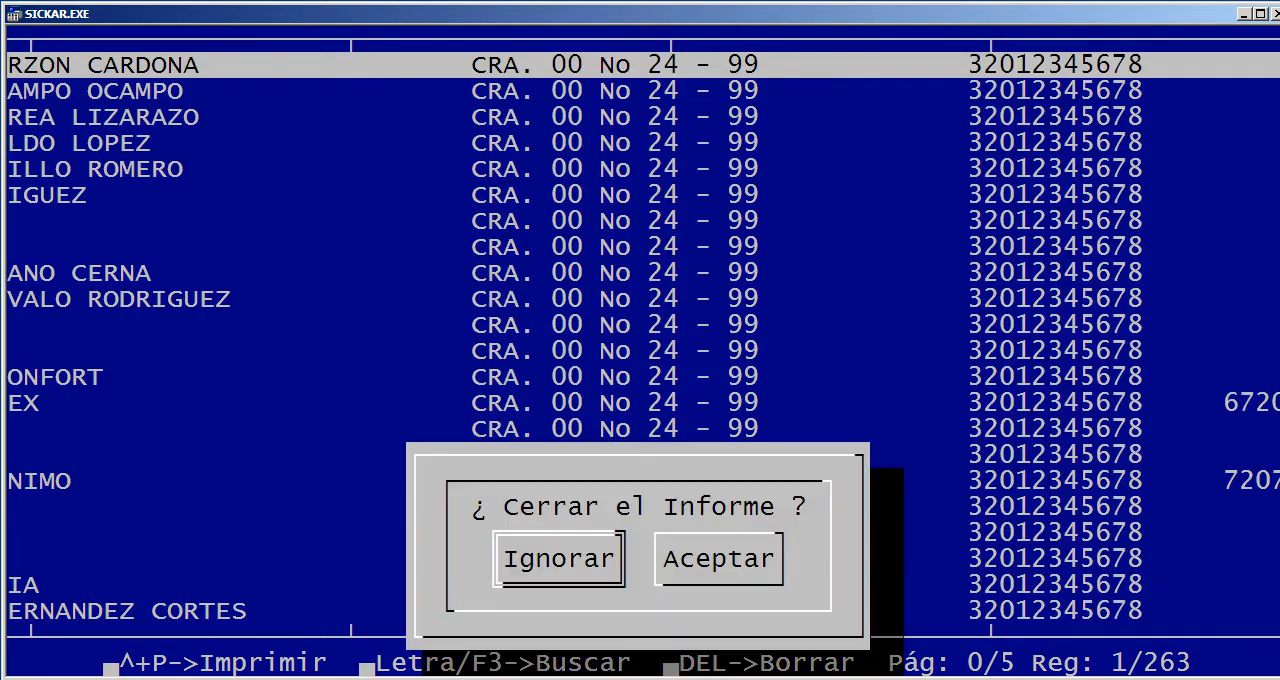
key("Right")
key("Return")
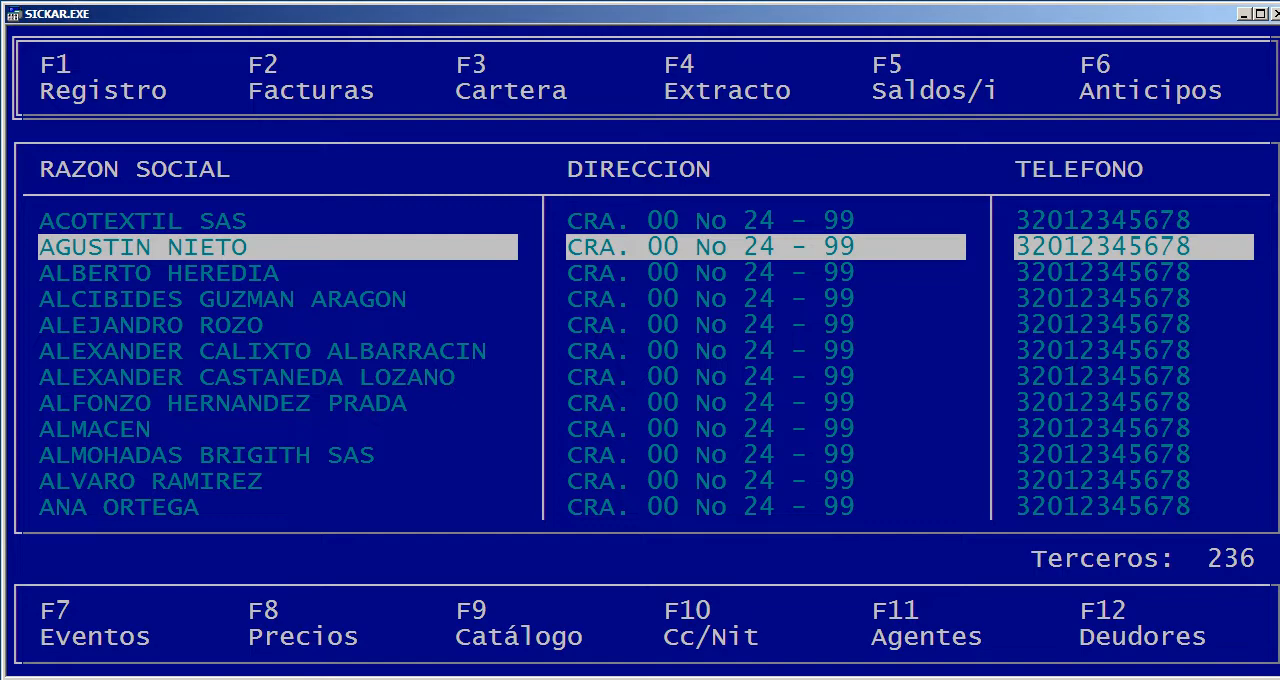
Open the Deudores list, examine the pending balances of the debtors and return to the full third-party list
key("F12")
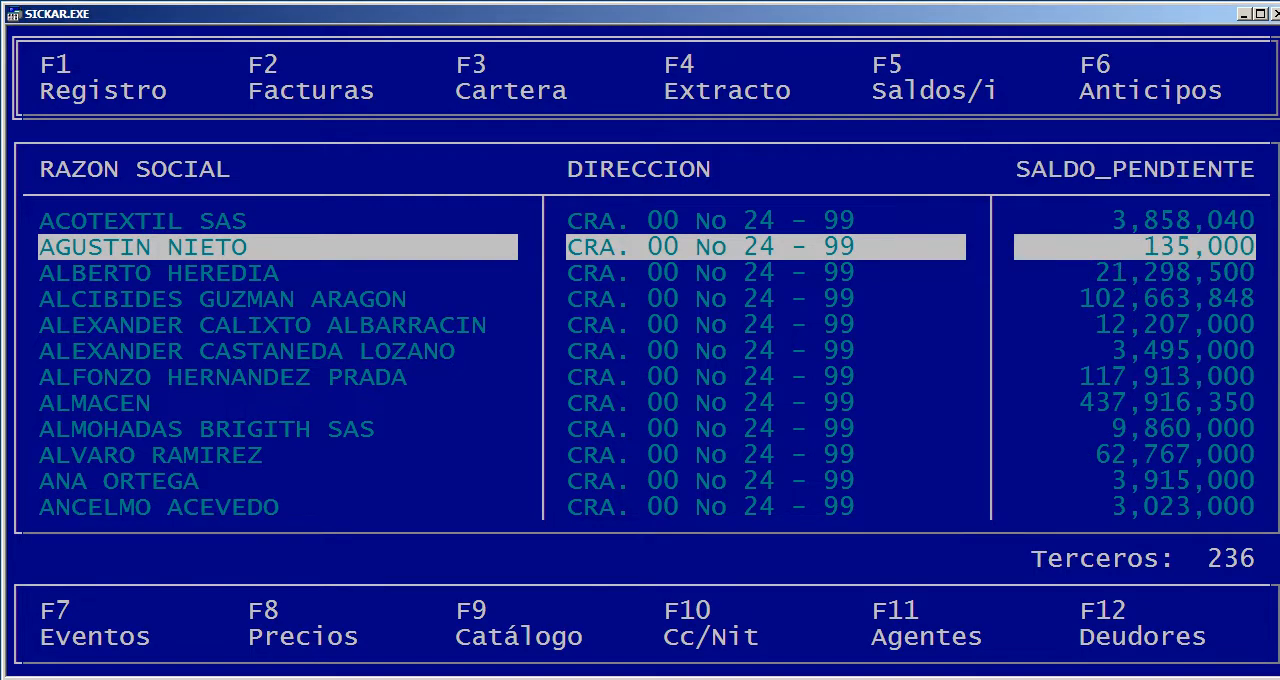
left_click(1055, 403)
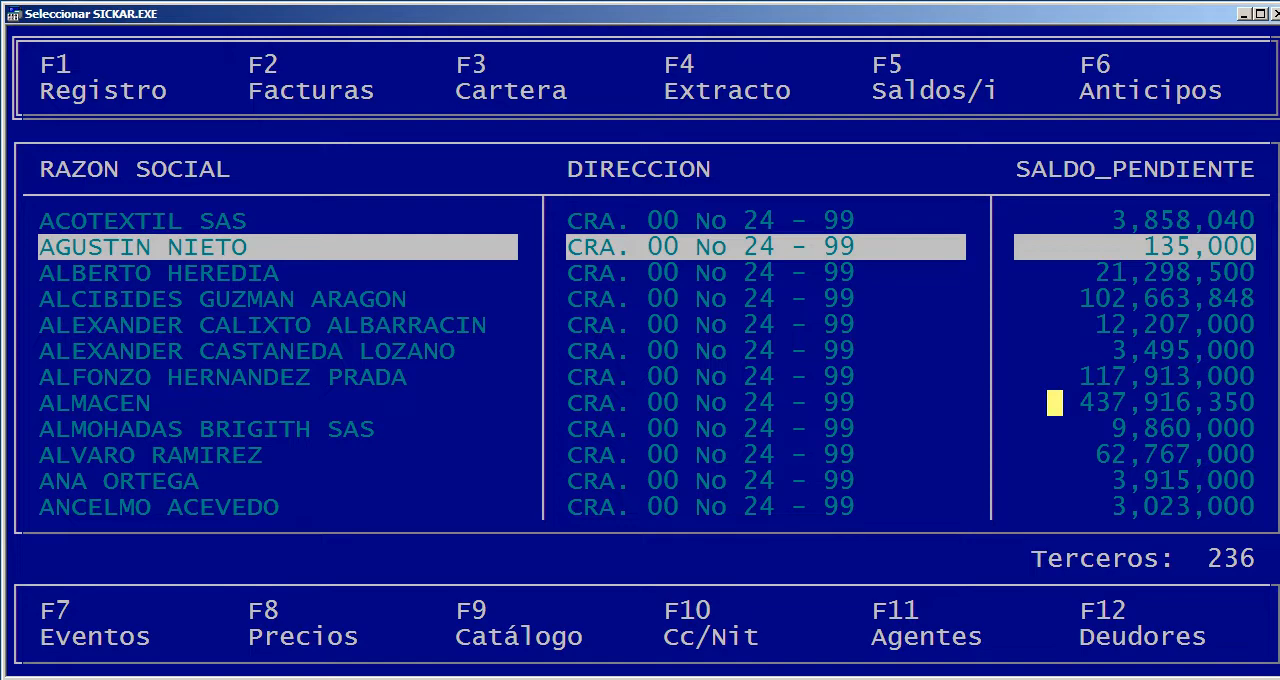
key("Down")
key("Down")
key("Down")
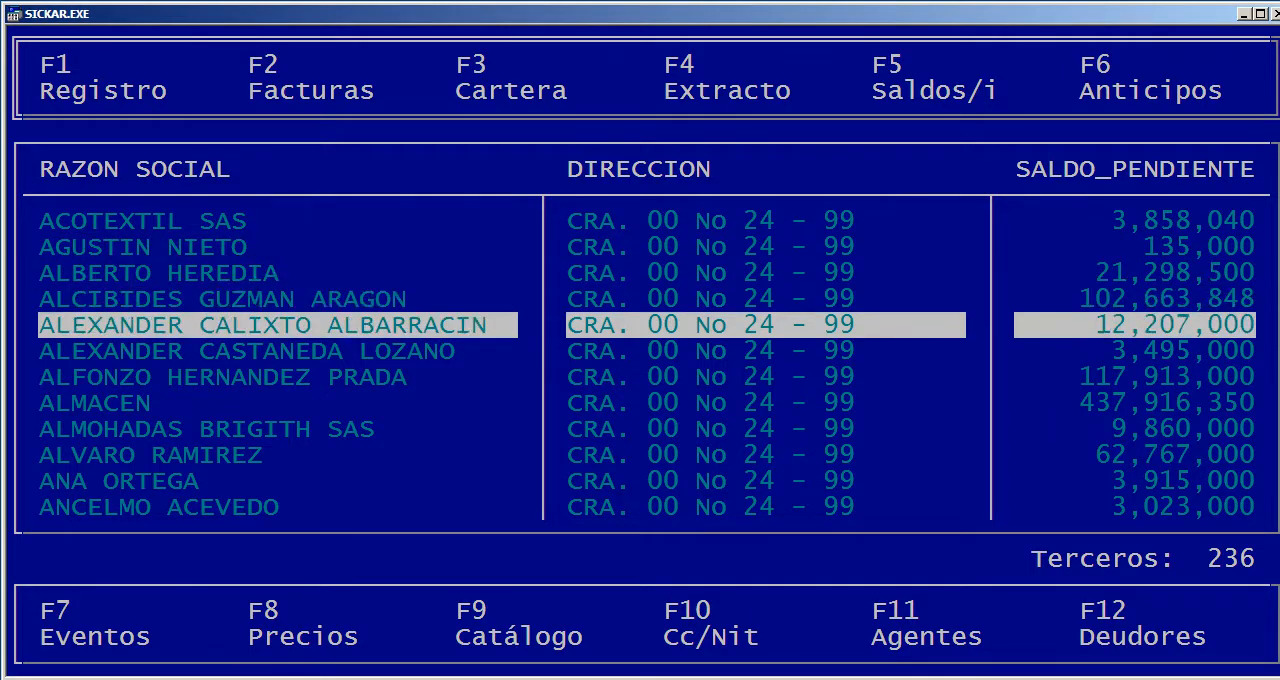
key("Page_Down")
key("Page_Down")
key("Page_Down")
key("Page_Down")
key("Page_Up")
key("Page_Up")
key("Page_Up")
key("Page_Up")
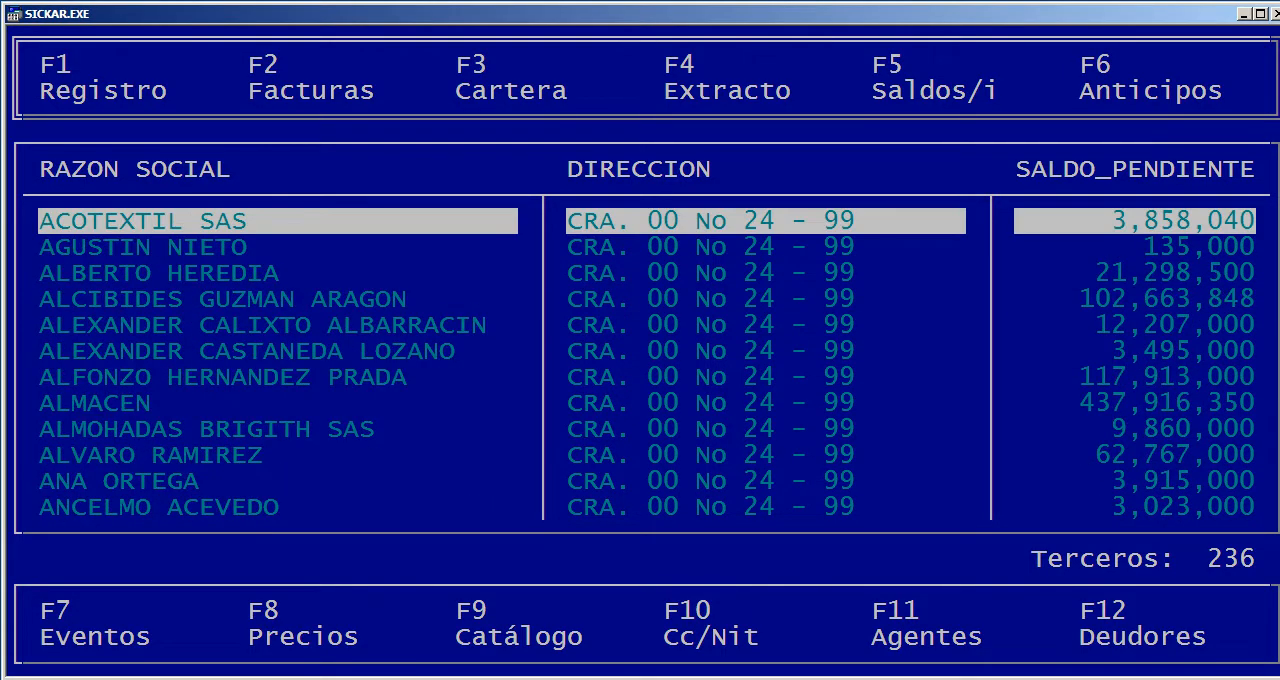
key("Escape")
key("Return")
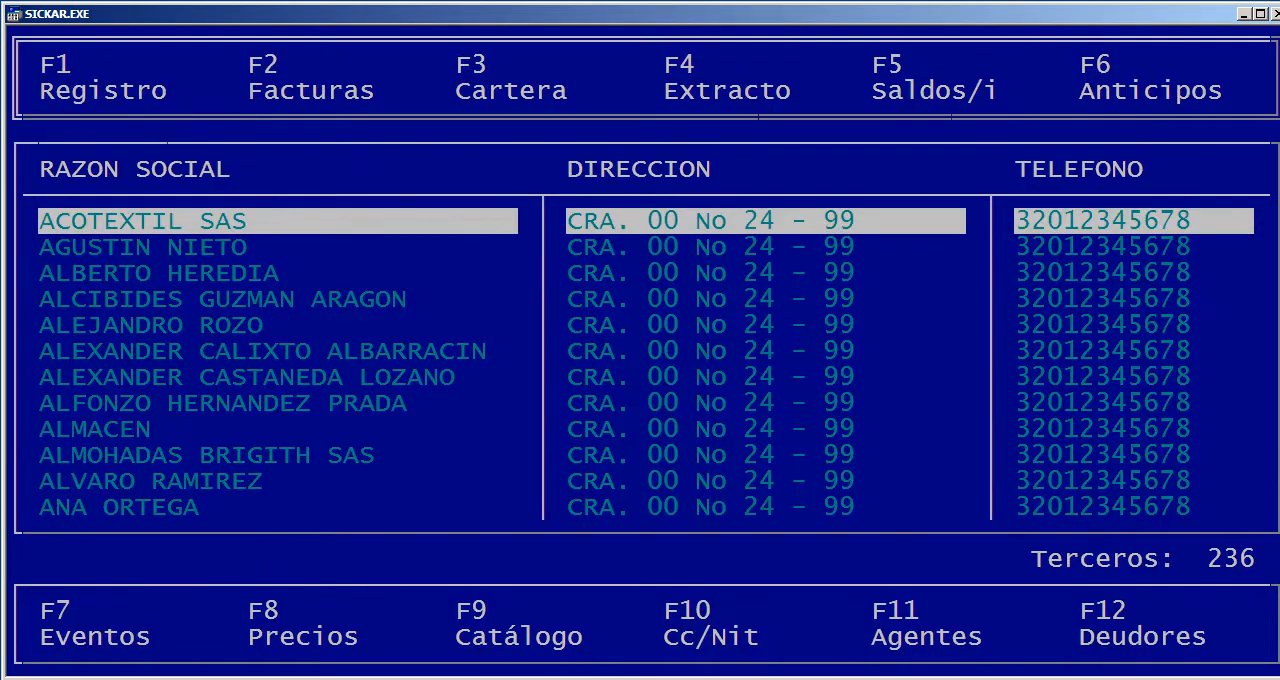
key("Down")
key("Down")
key("Down")
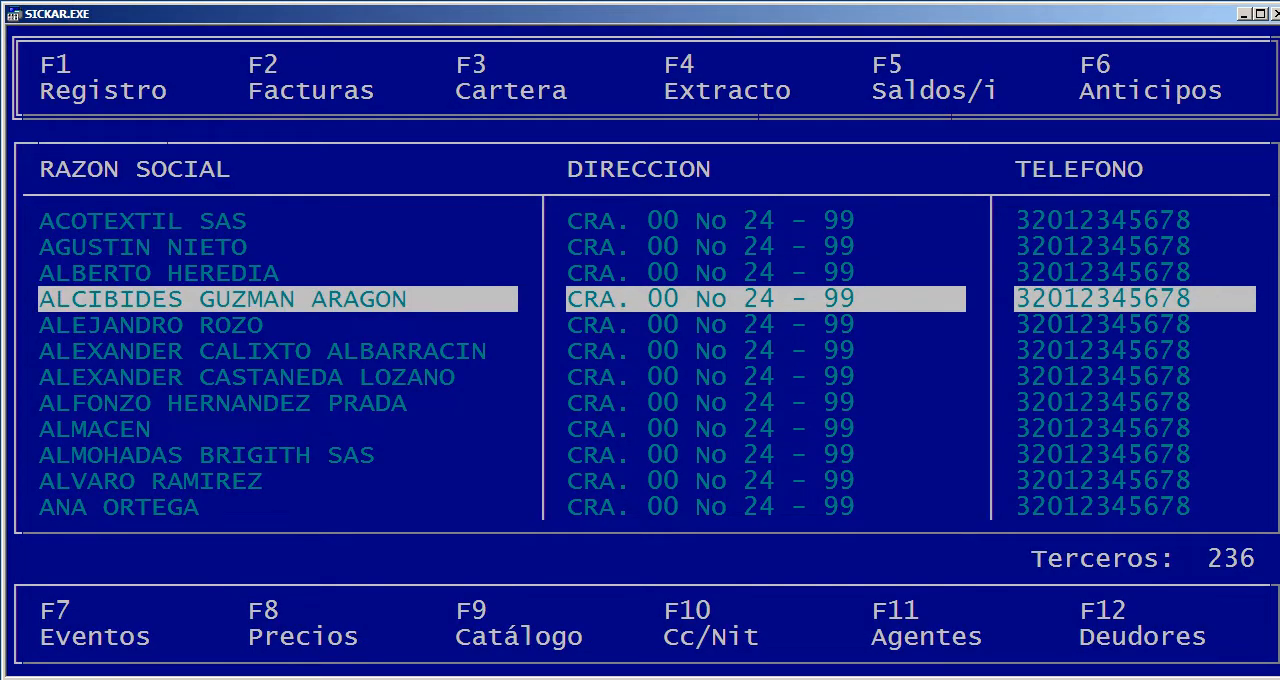
key("Up")
key("Up")
key("Up")
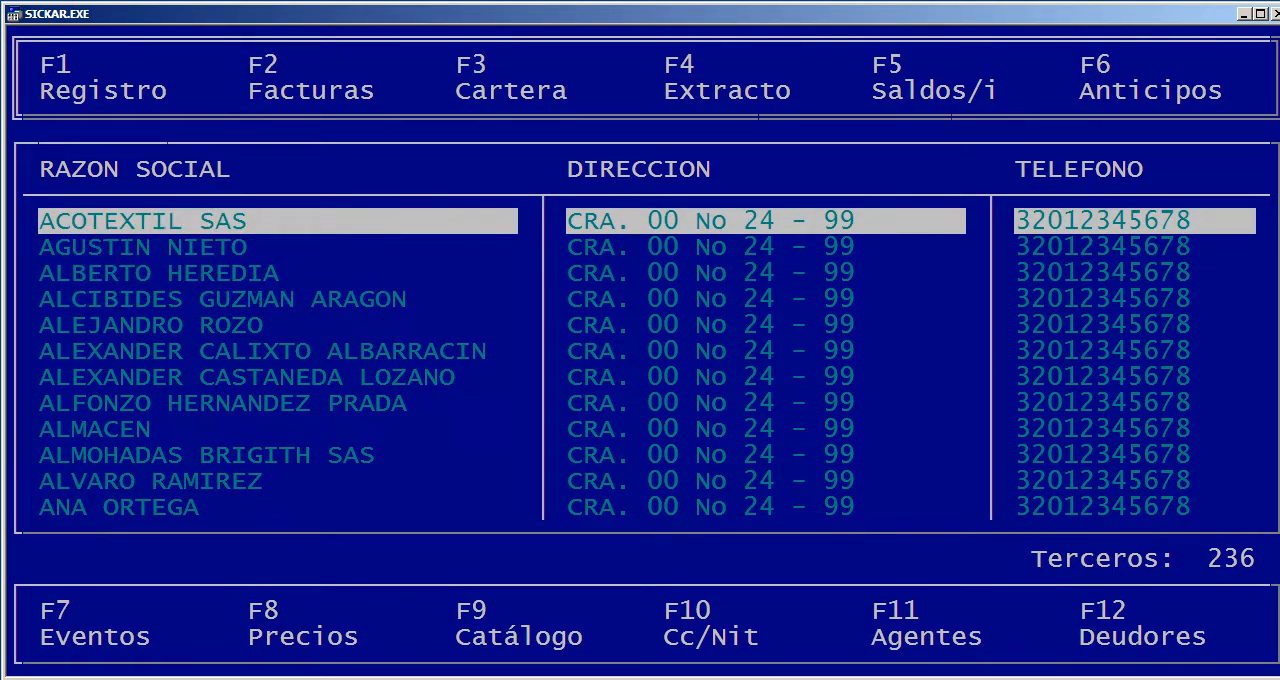
key("Escape")
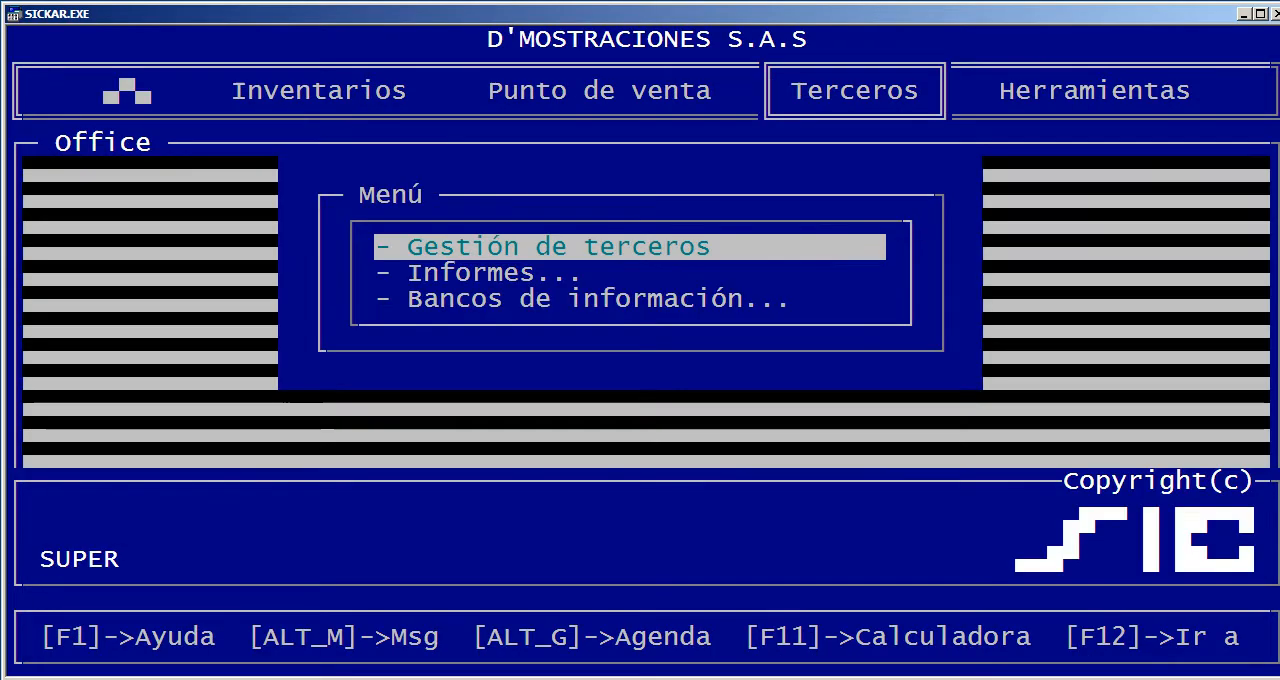
key("Left")
key("Left")
key("Right")
key("Right")
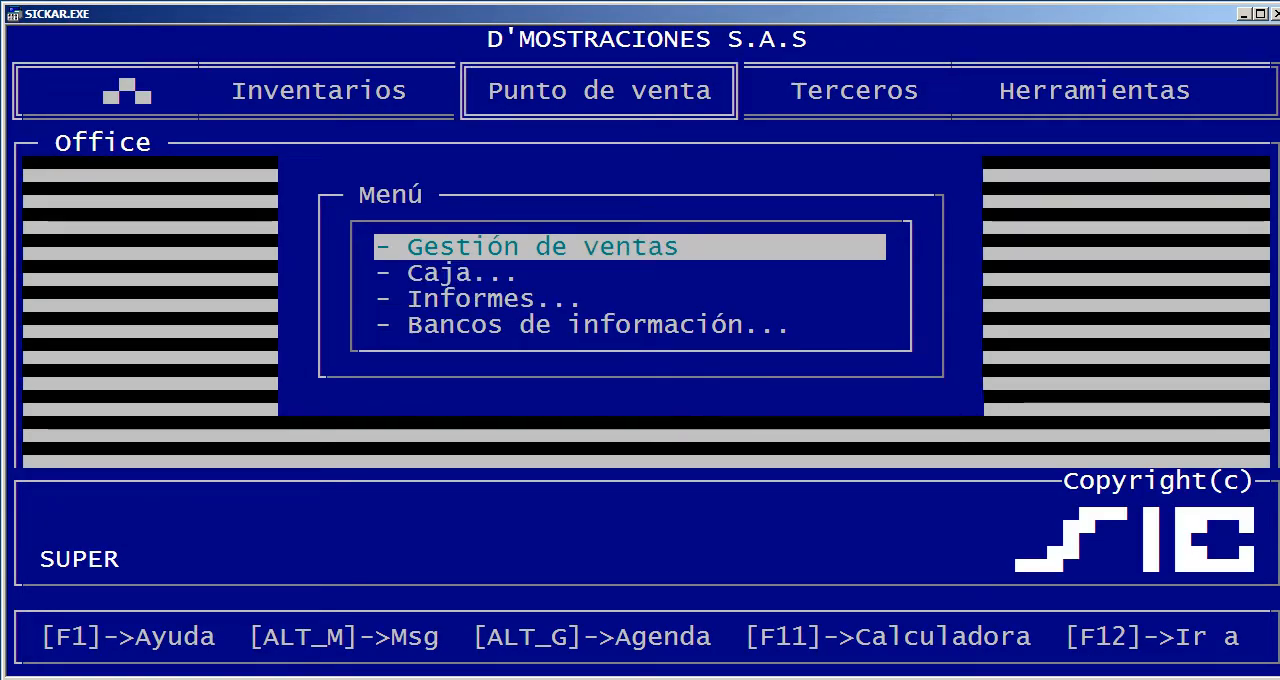
Open Gestión de terceros to reach the third-party list
key("Return")
key("F1")
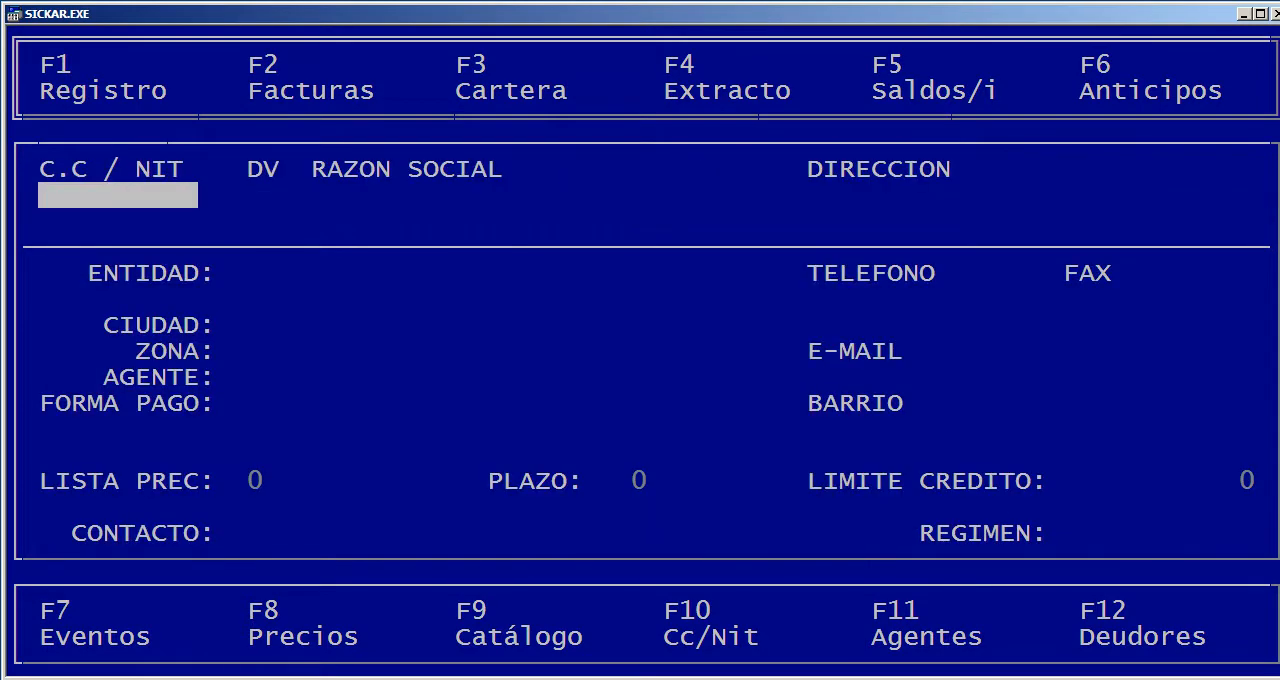
type("454545")
key("Return")
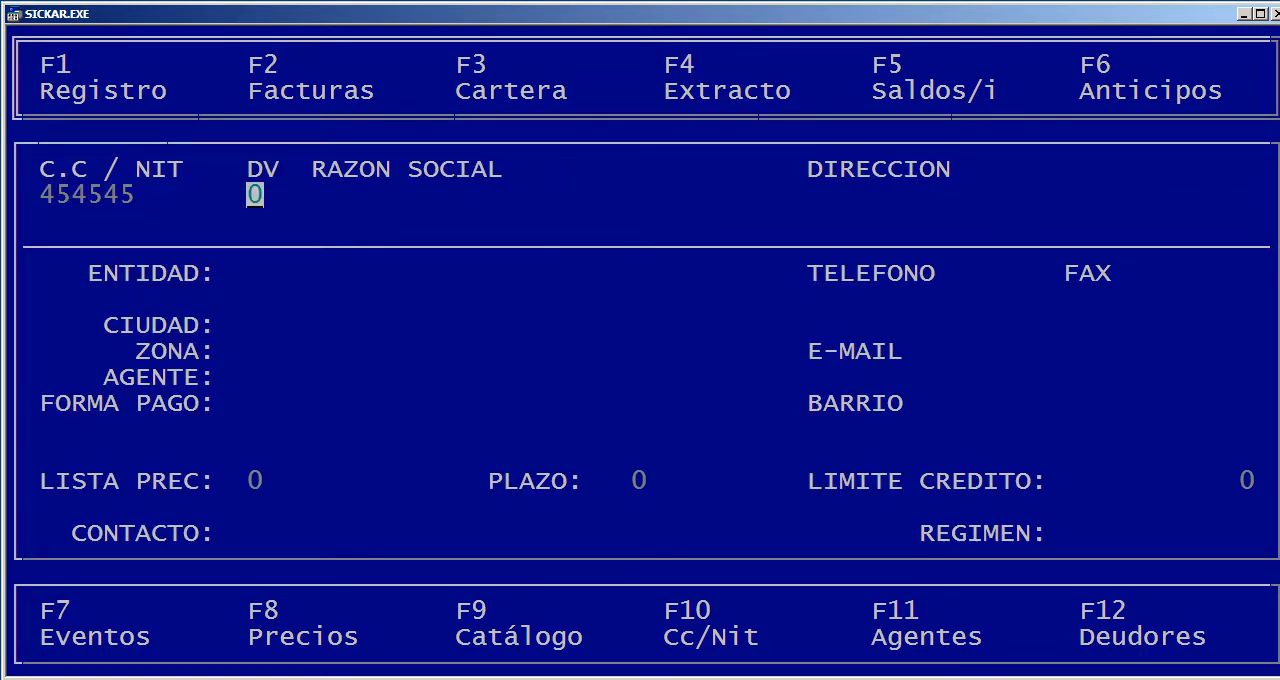
key("Escape")
Start a new third-party record, enter its ID number, accept the proposed check digit and enter the third party's name
key("F1")
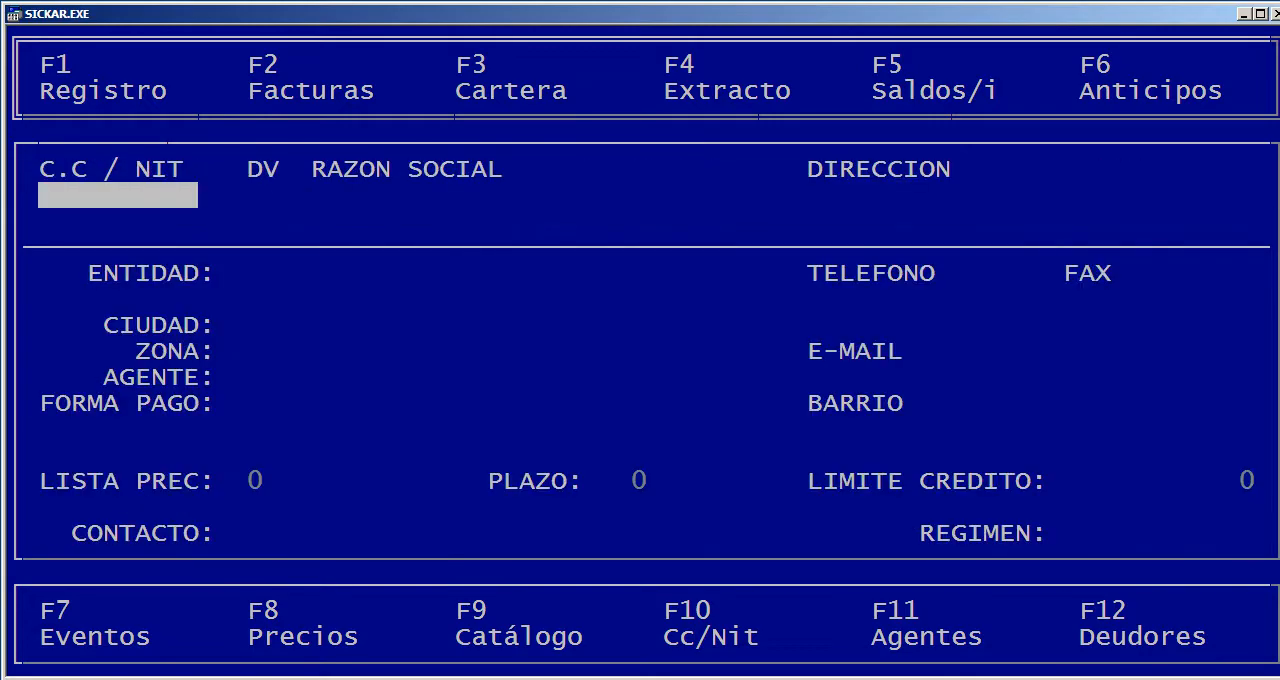
type("12121212")
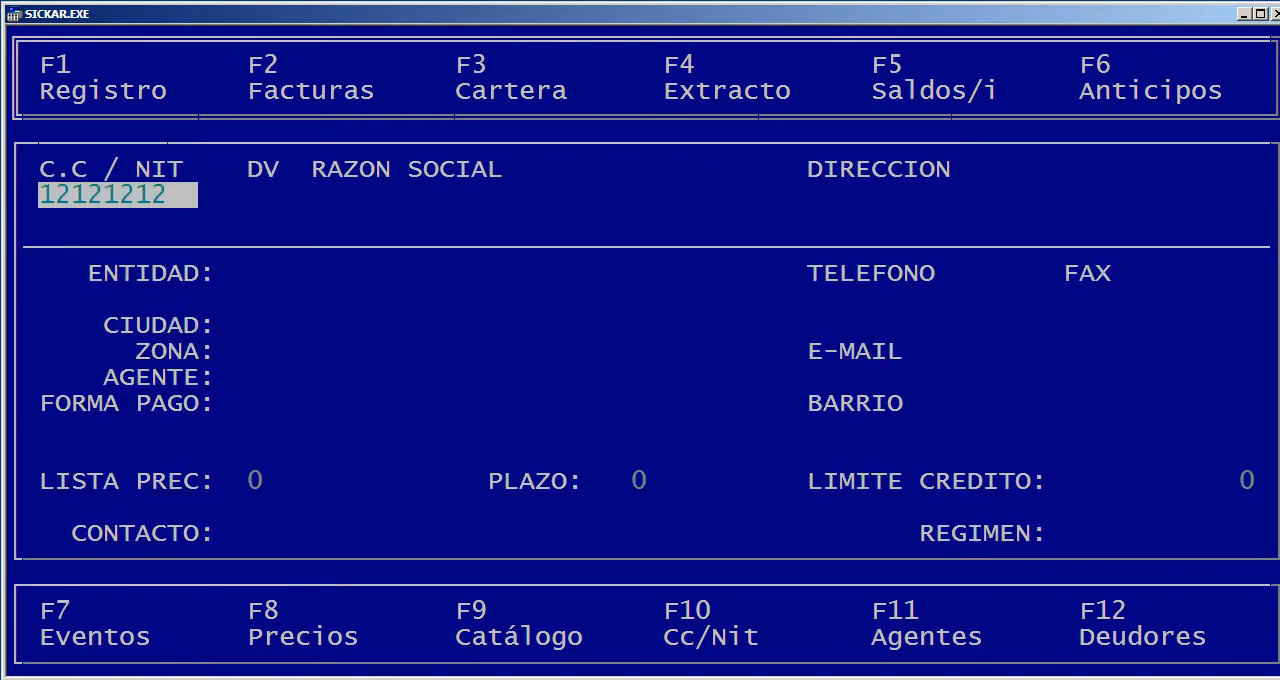
key("Return")
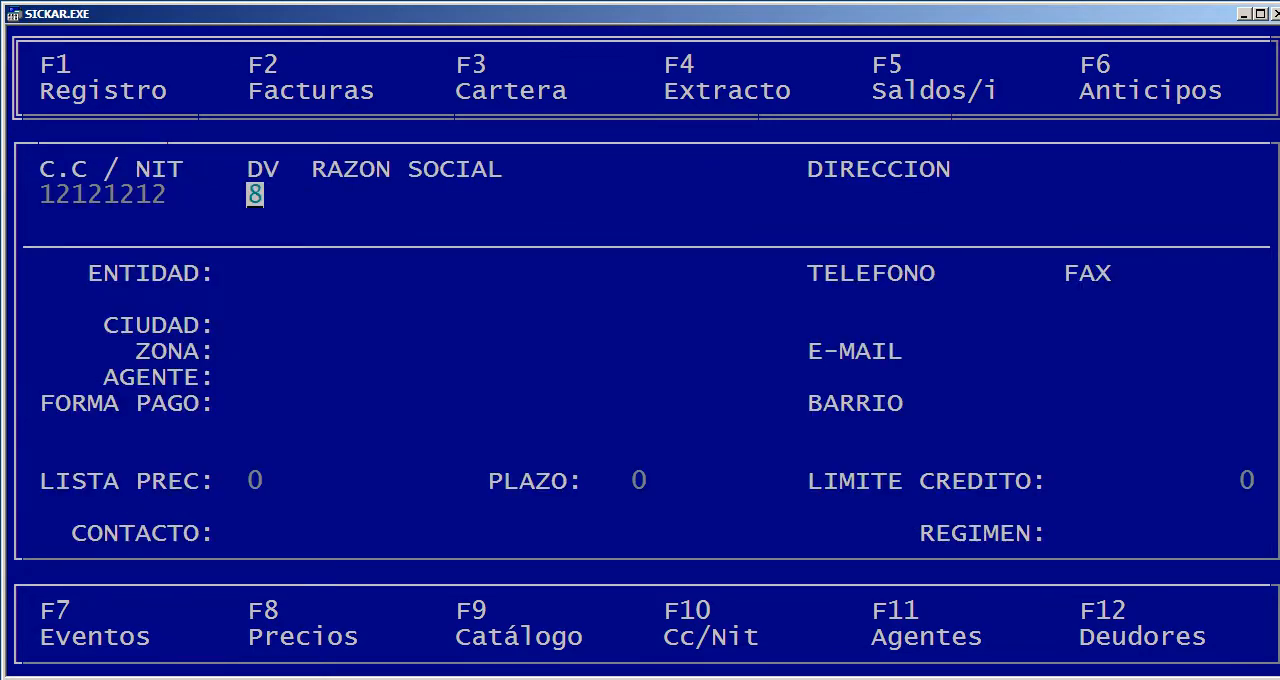
key("Return")
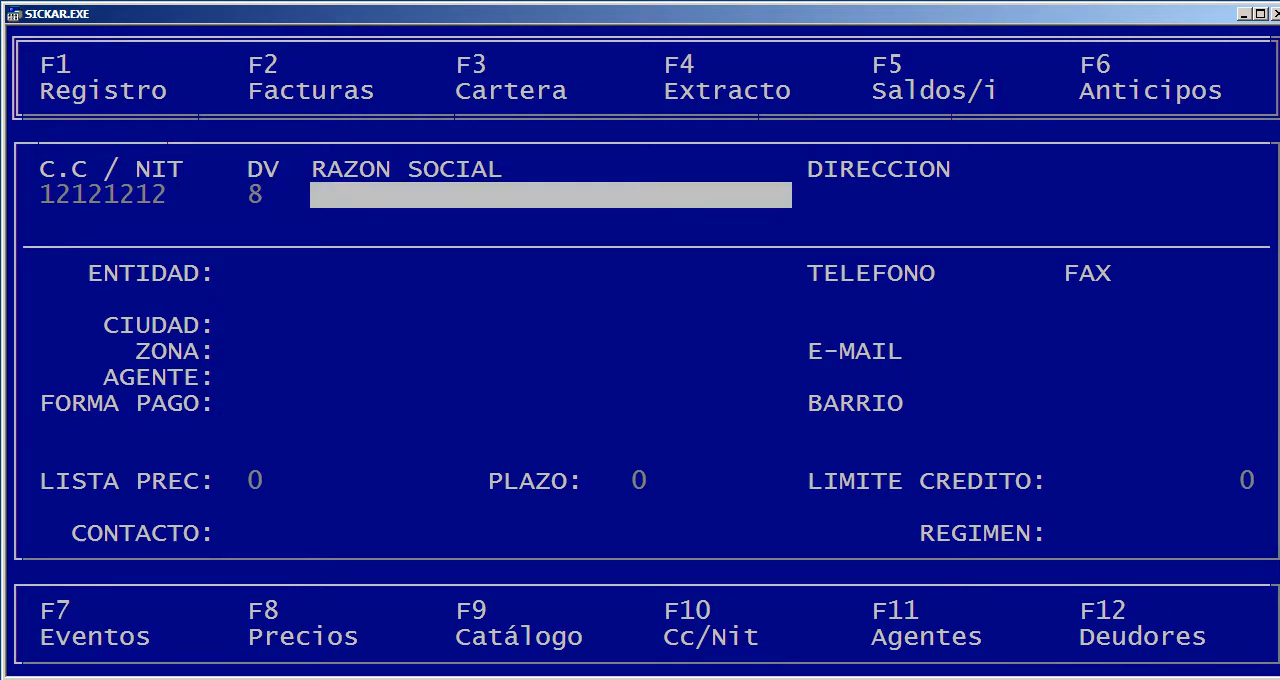
type("PEDRO")
key("Return")
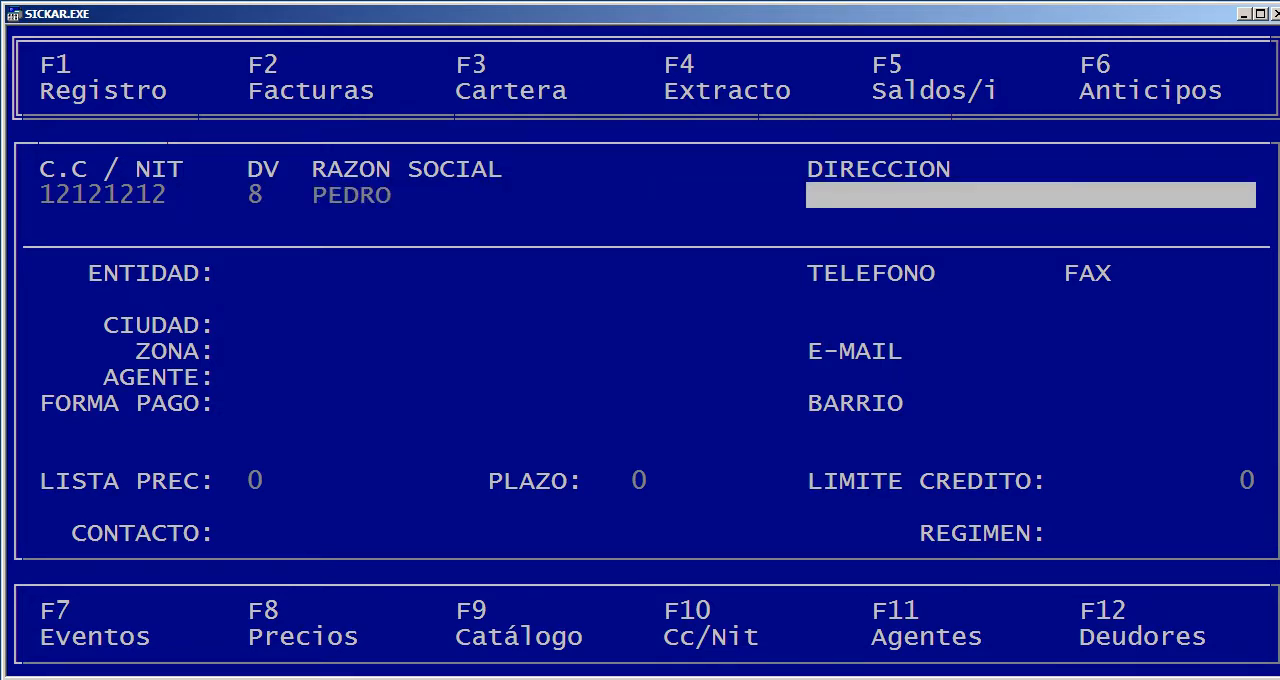
Enter a single period as both Dirección and Teléfono, and leave the remaining contact details blank
type(".")
key("Return")
type(".")
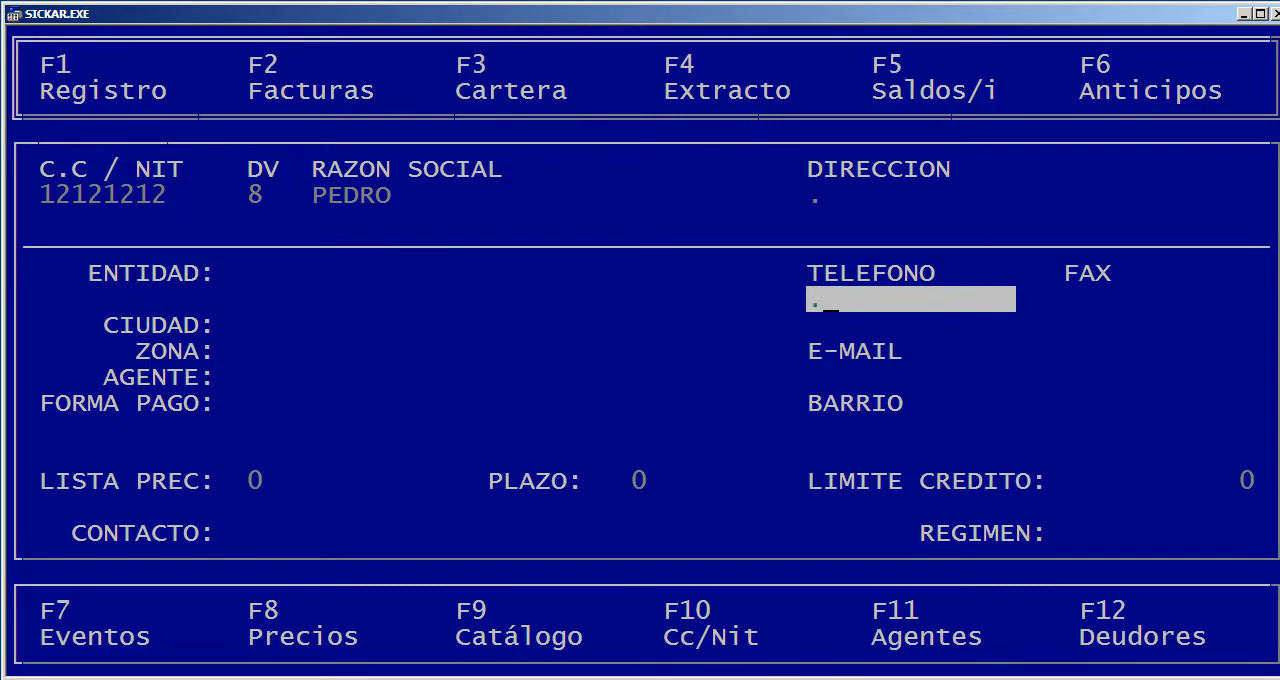
key("Return")
key("Return")
Assign the new third party entity CLIENTE, city BOGOTA, D.C., zone GENERAL and commercial agent ADMINISTRACION
key("Return")
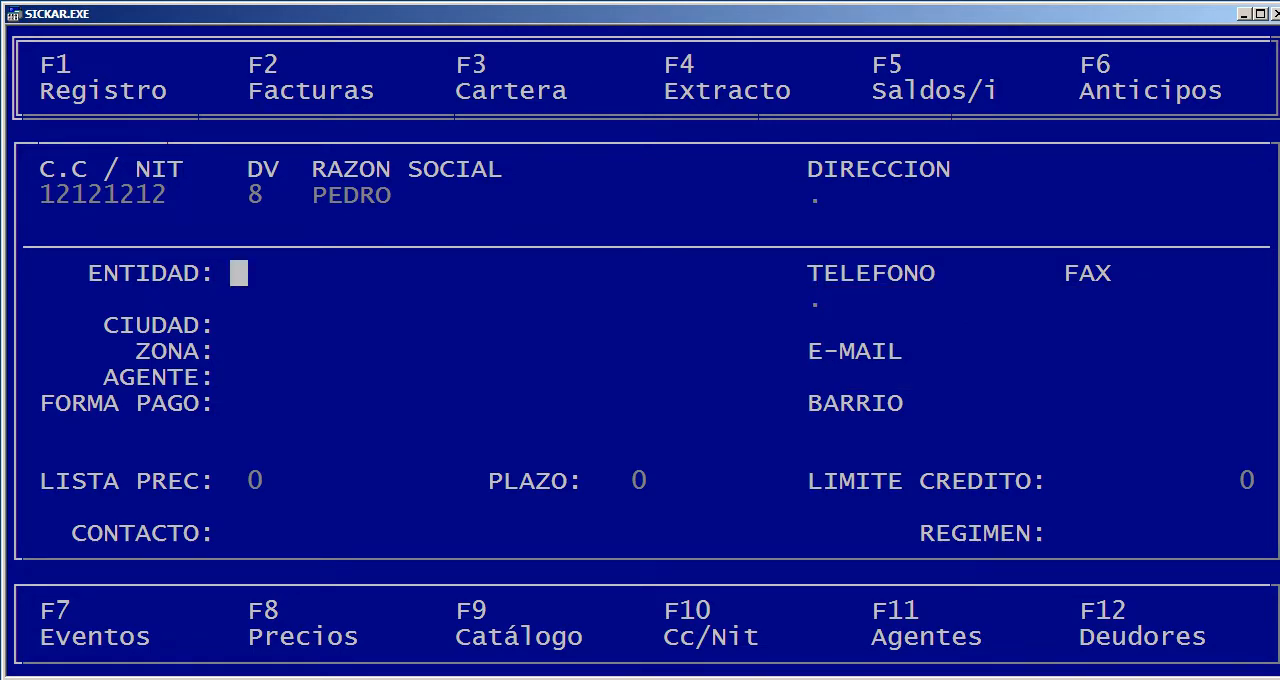
key("Return")
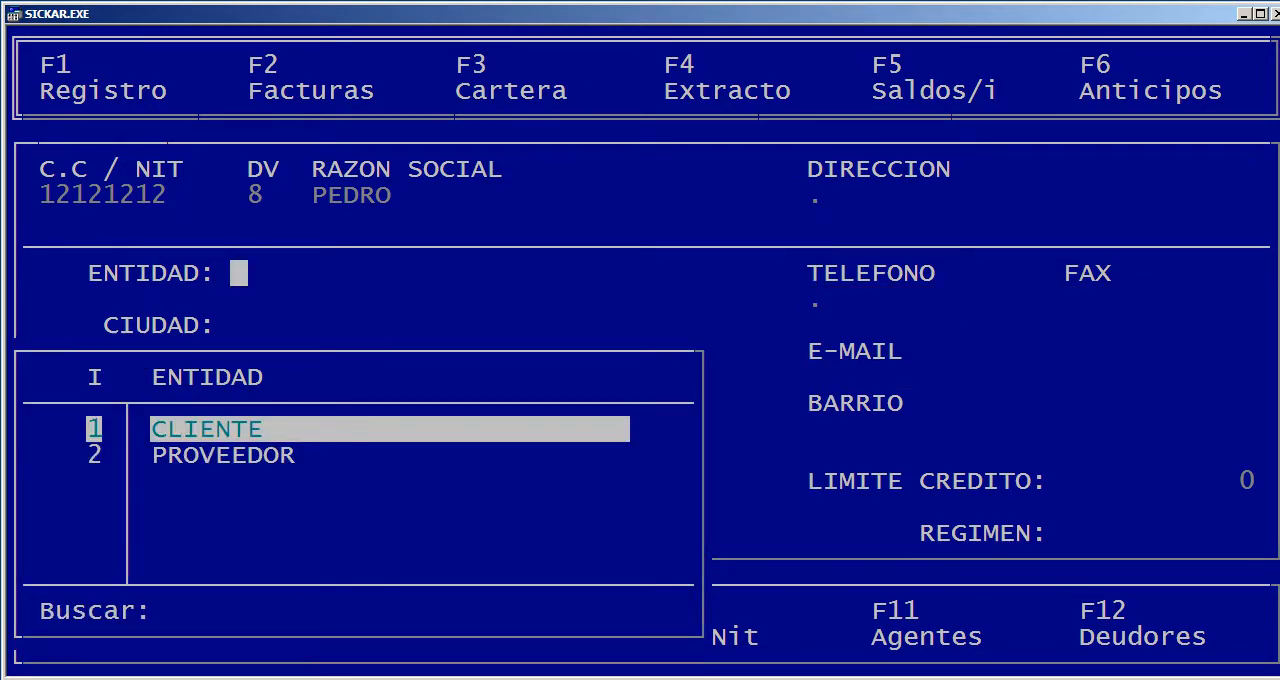
key("Return")
key("Return")
type("BOGO")
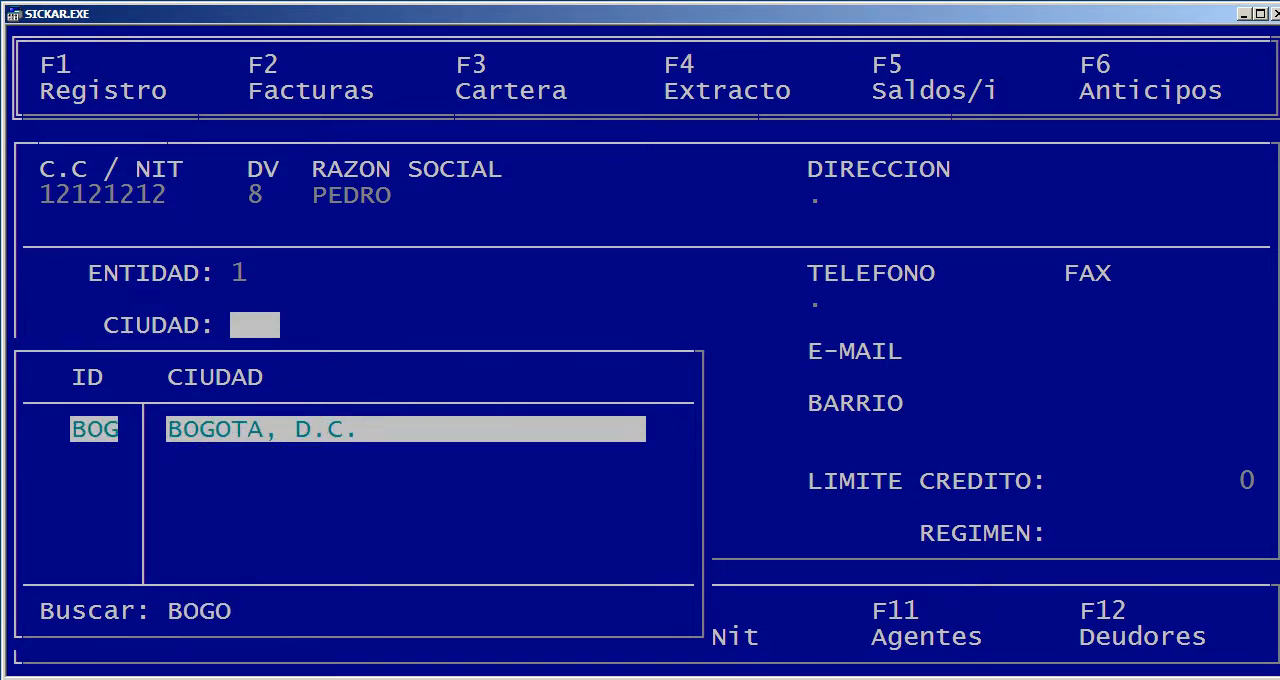
key("Return")
key("Return")
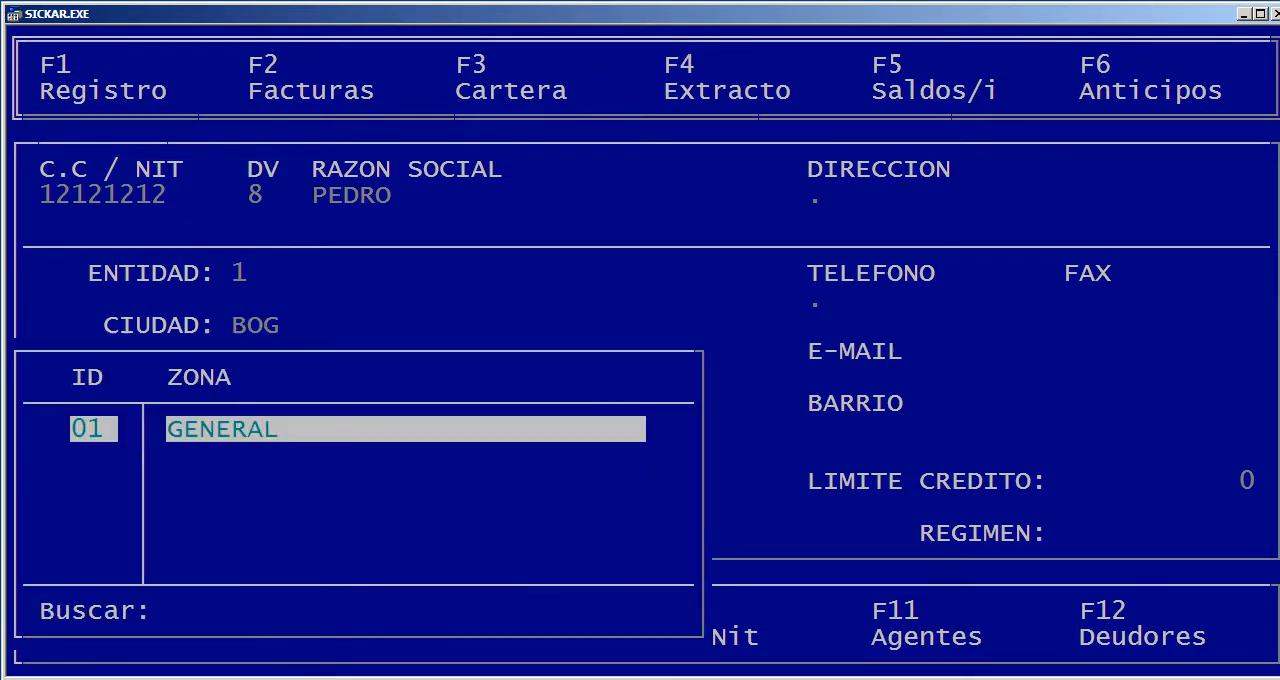
key("Return")
key("Return")
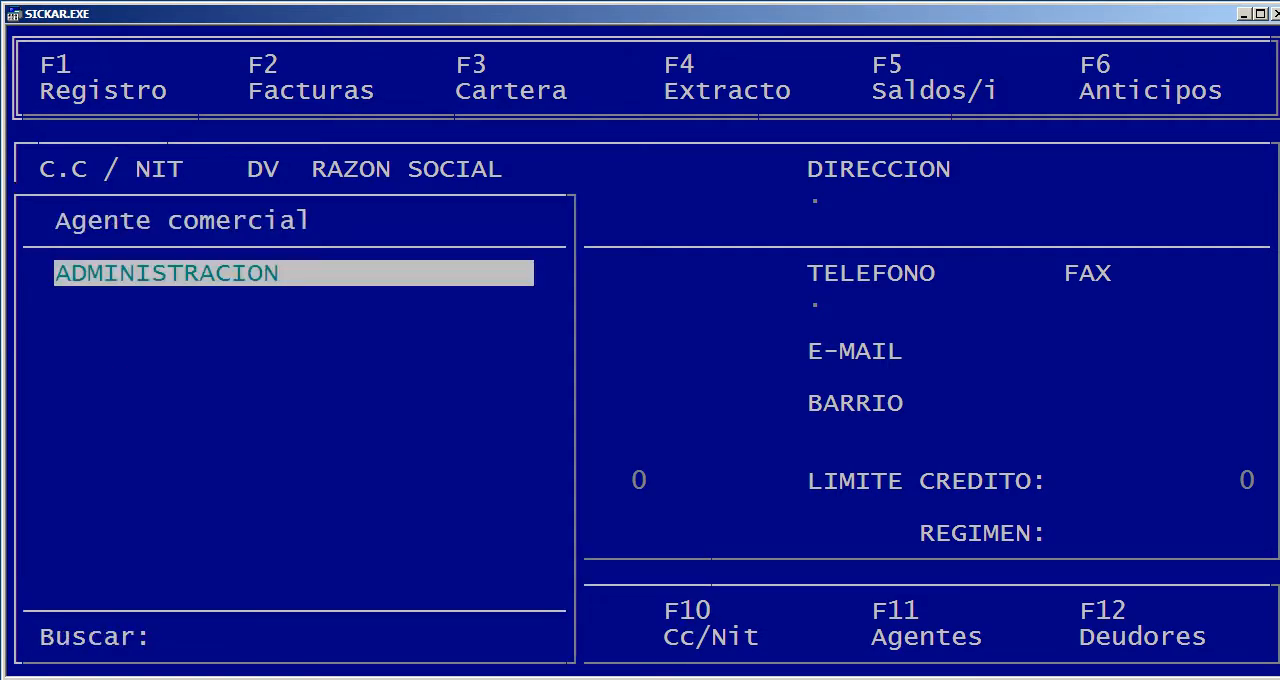
key("Return")
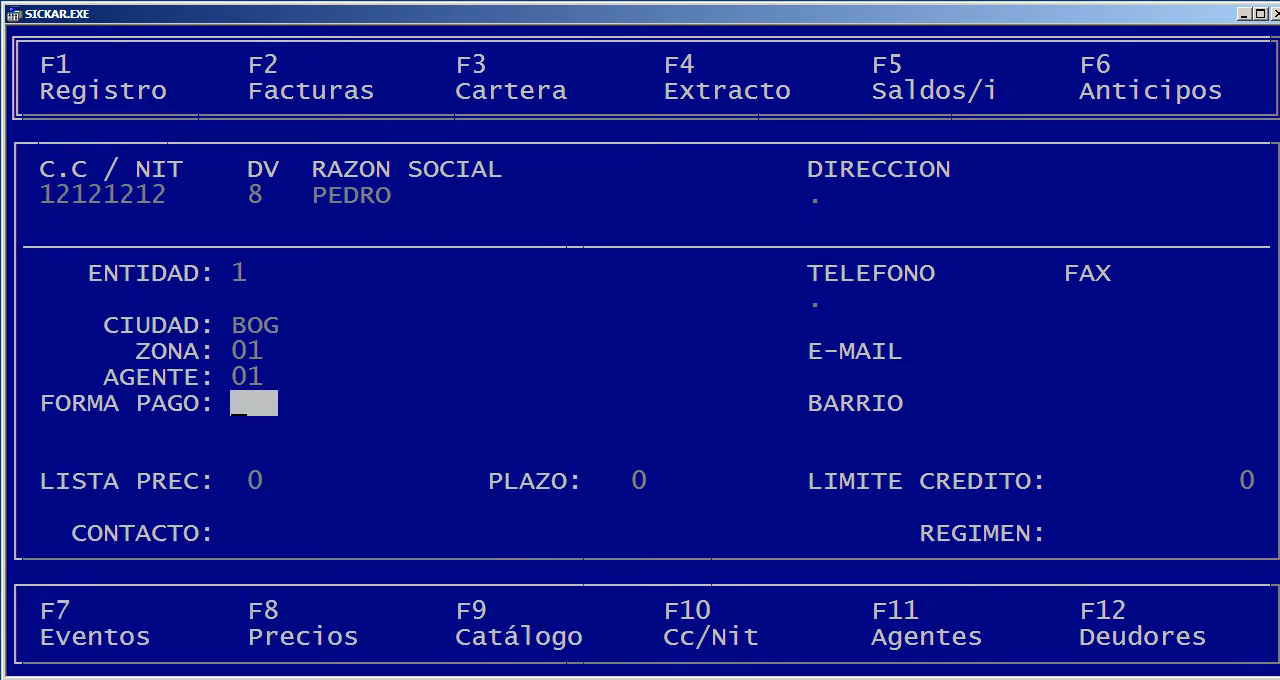
Set the third party's payment method to CREDITO, price list to PRECIO PUBLICO and credit term to 30
key("Return")
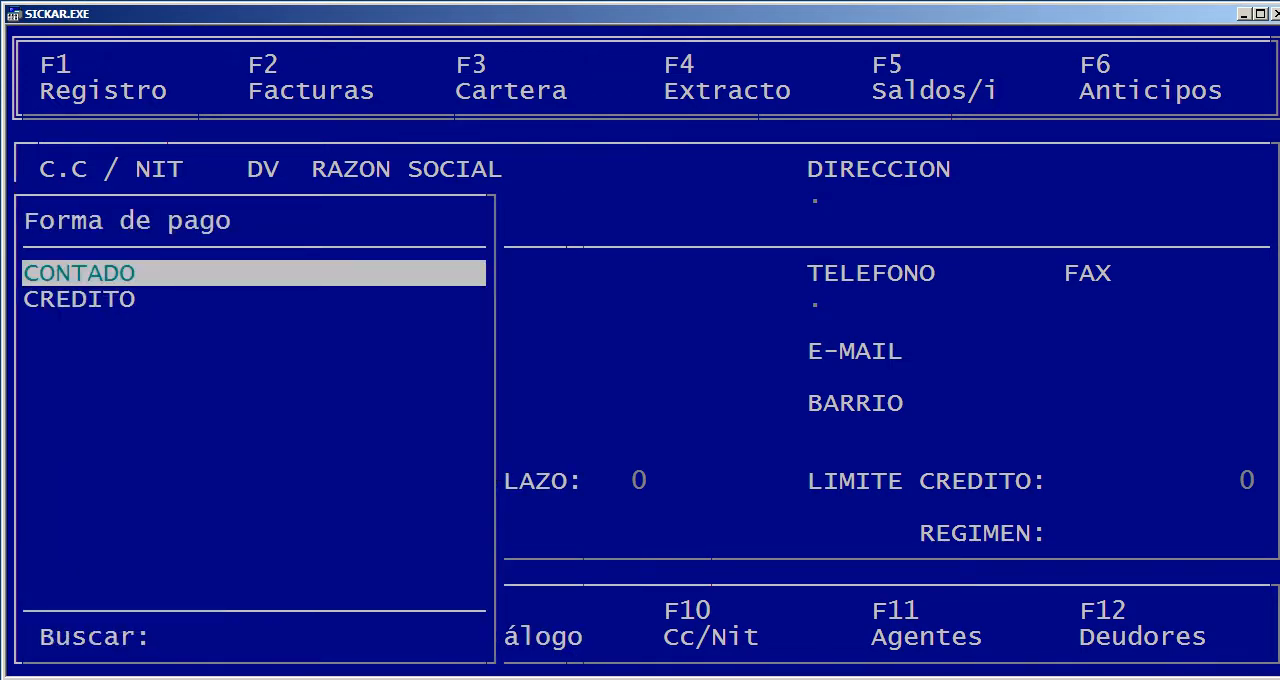
key("Down")
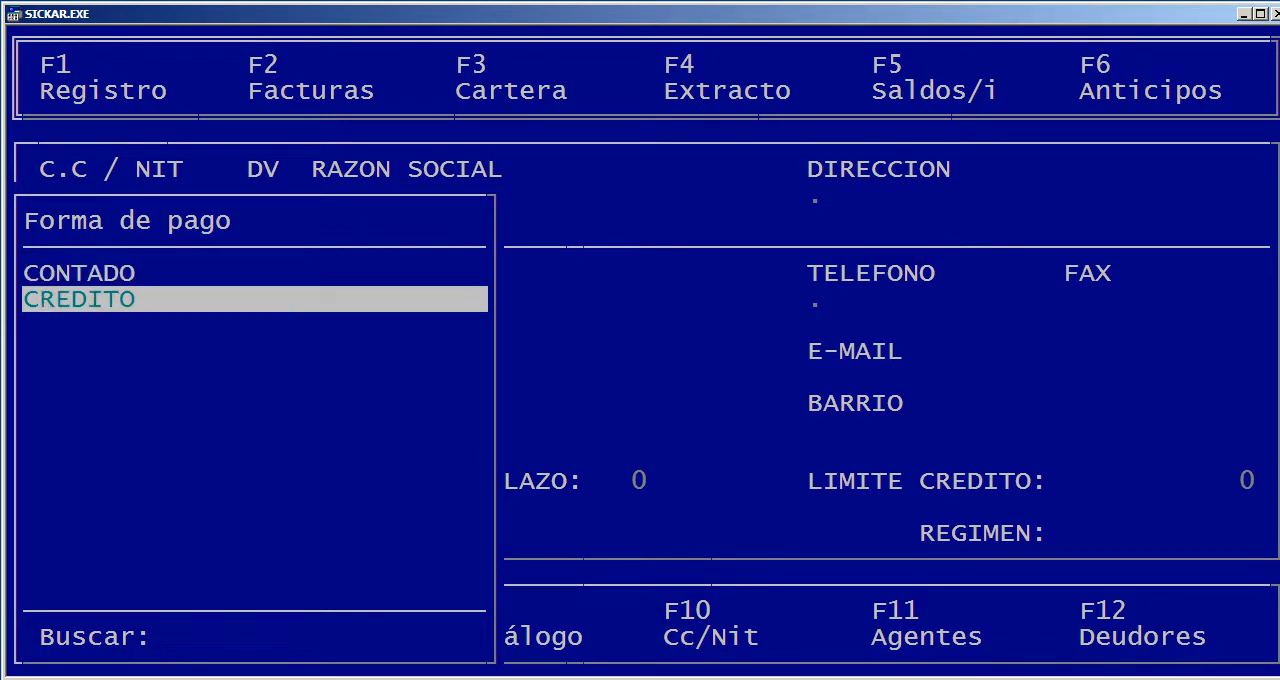
key("Return")
key("Return")
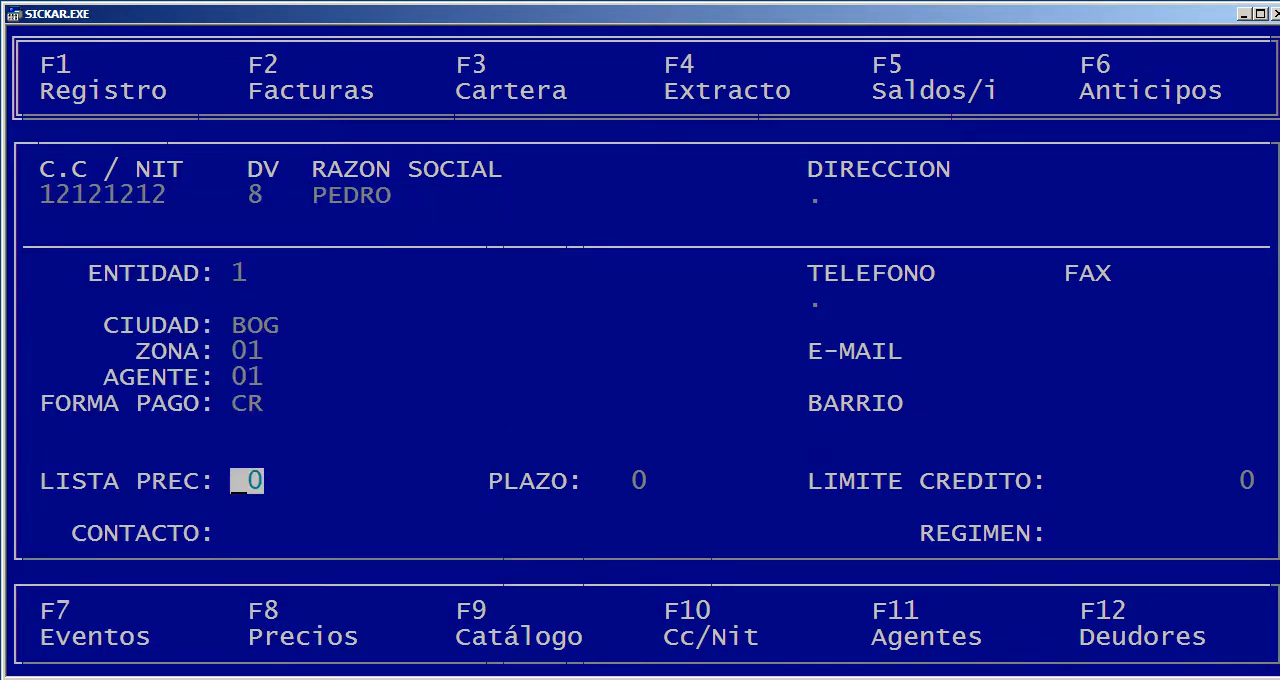
key("Return")
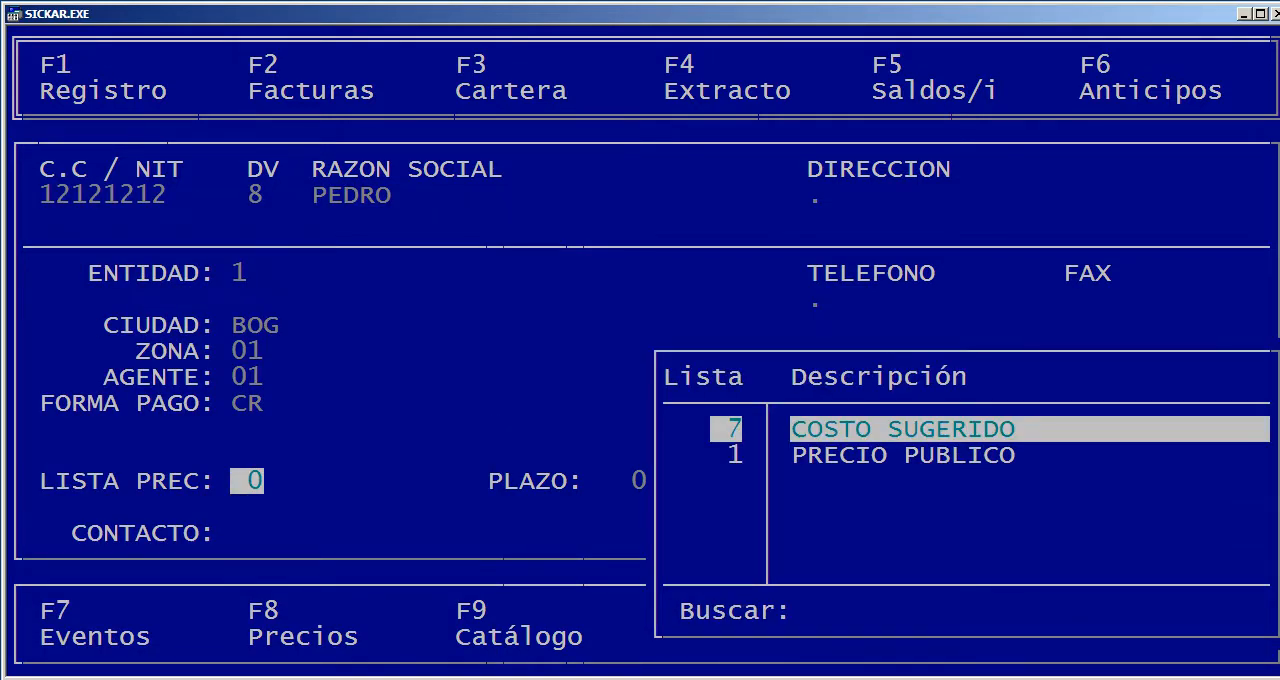
key("Down")
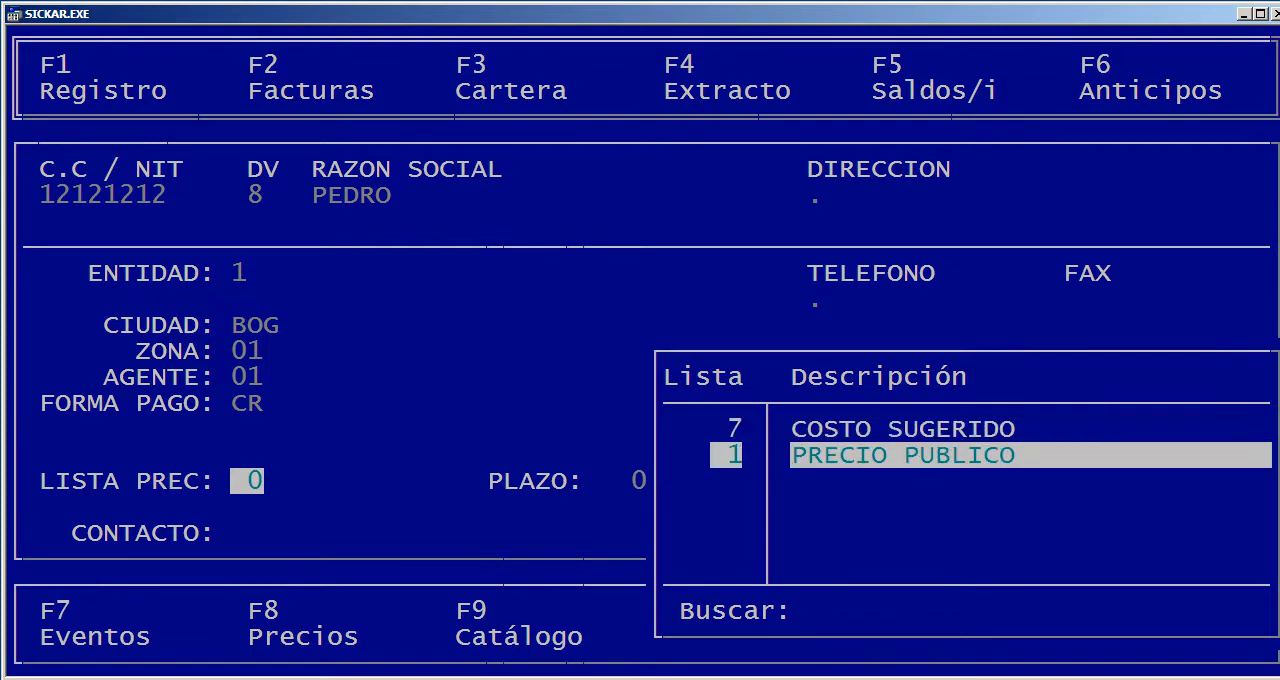
key("Return")
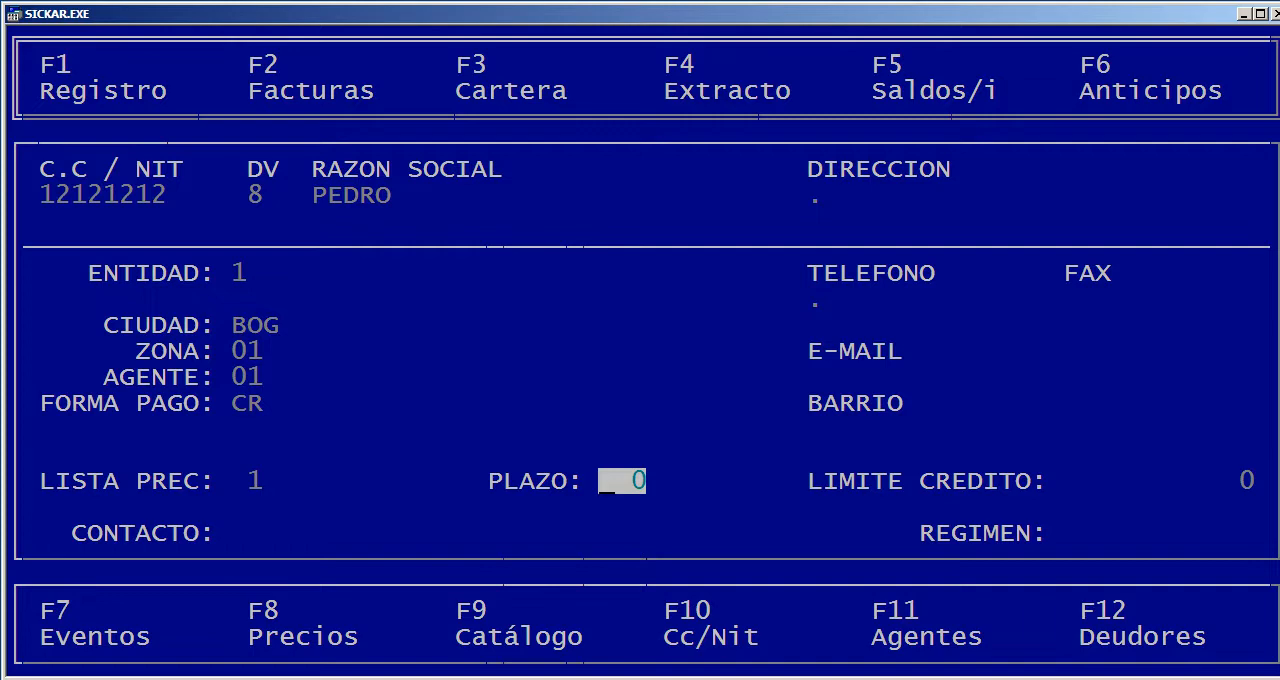
type("30")
key("Return")
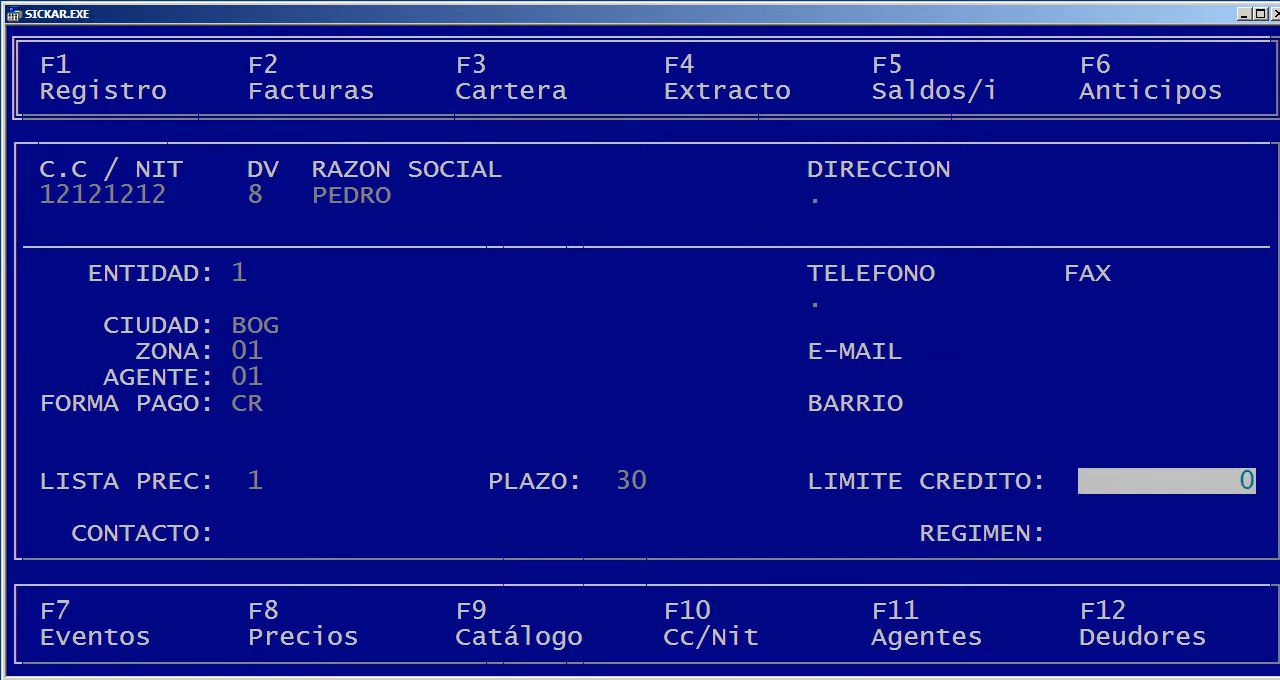
Keep the credit limit at 0, leave the contact blank, choose the COMUN regime and save the record
key("Return")
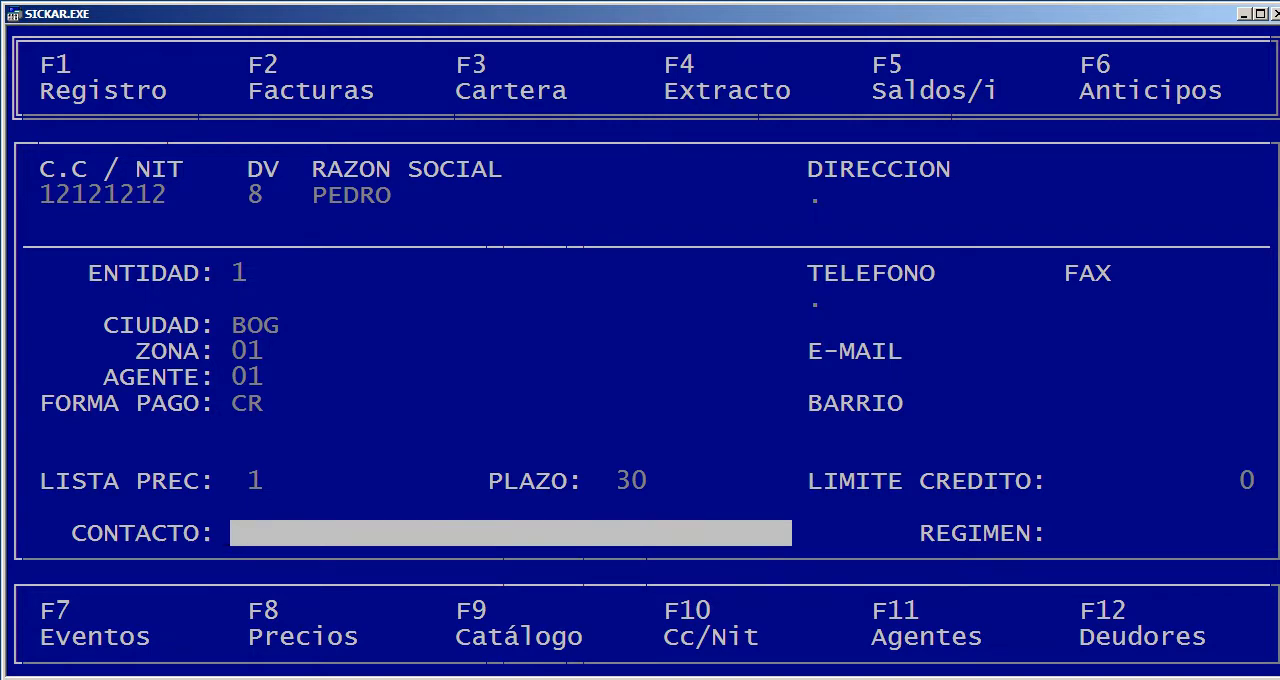
key("Return")
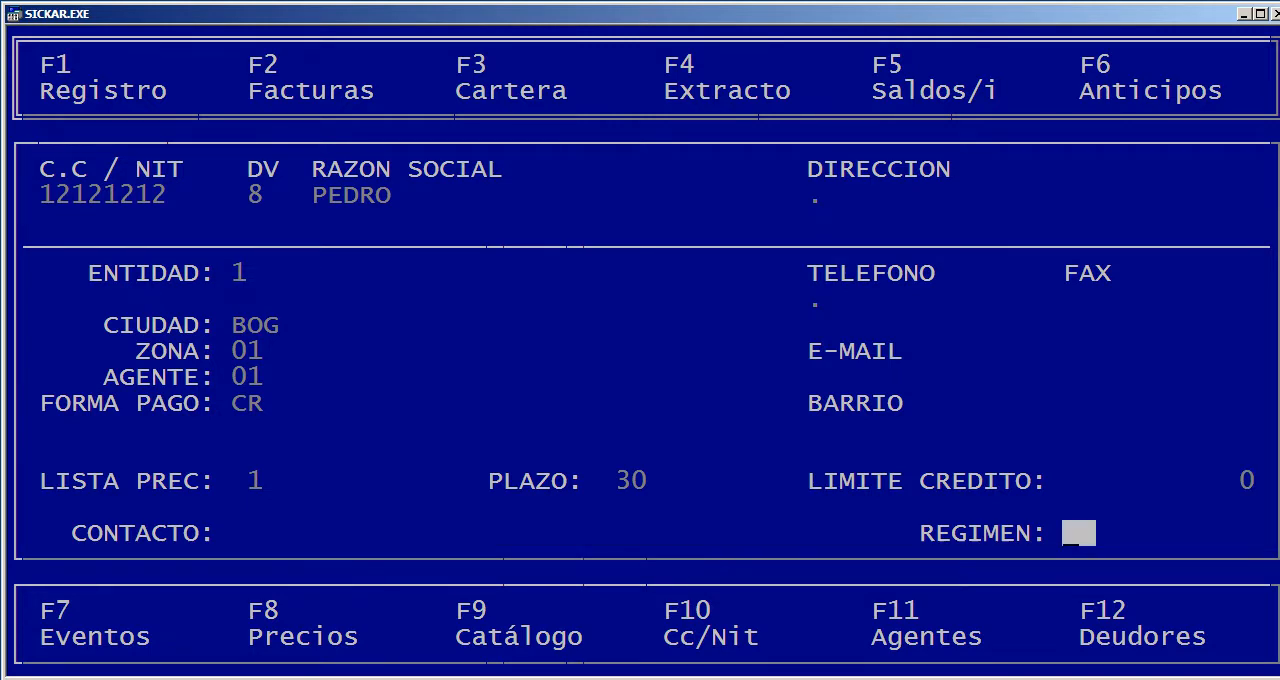
key("Down")
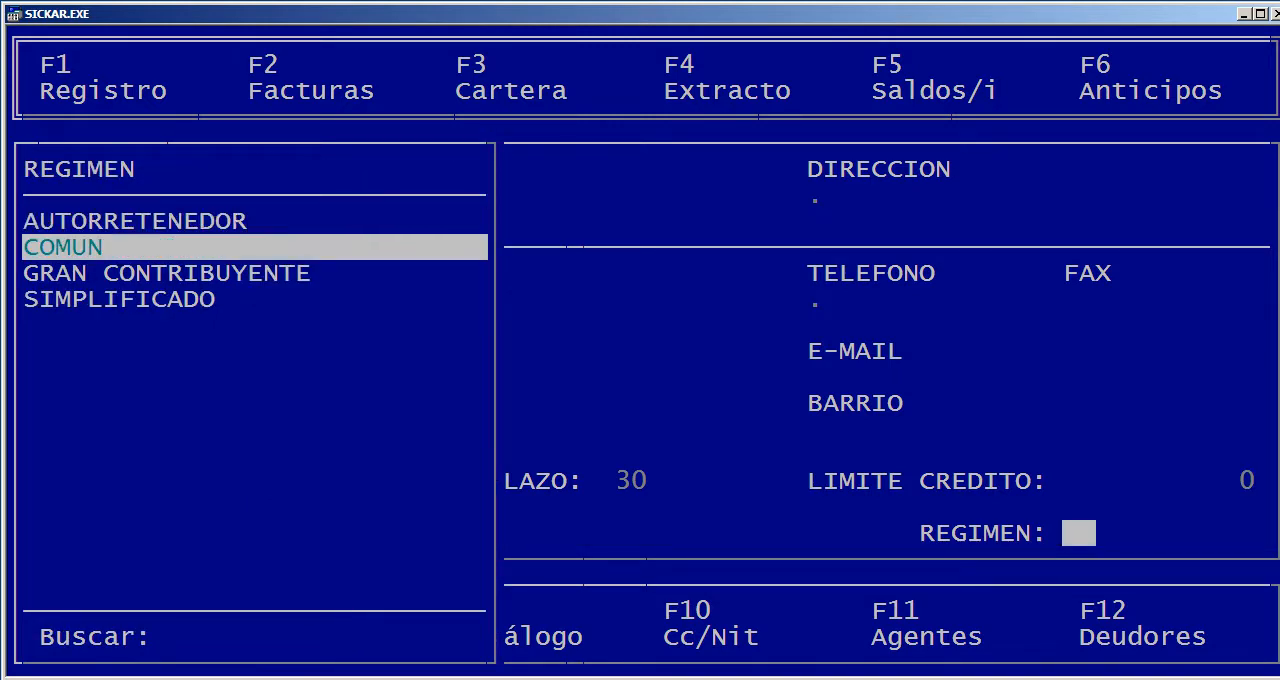
key("Return")
key("Return")
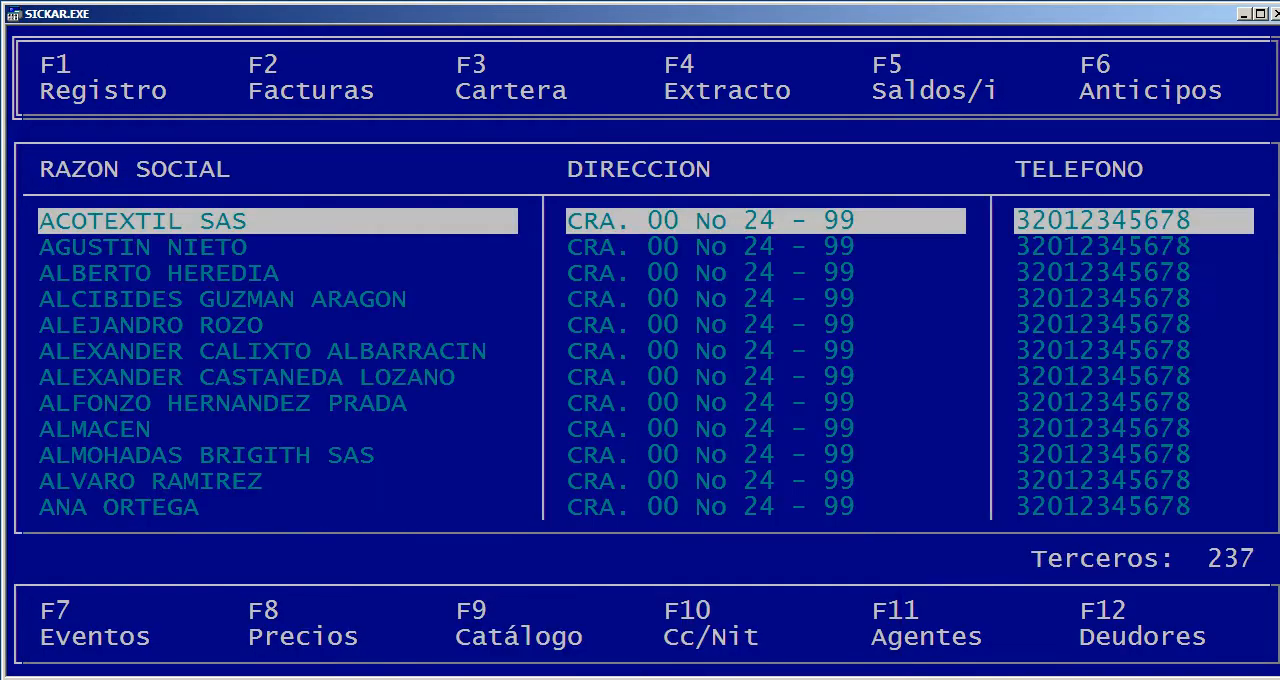
Find the newly registered third party by name, check its record, and return to the main menu
type("PEDRO")
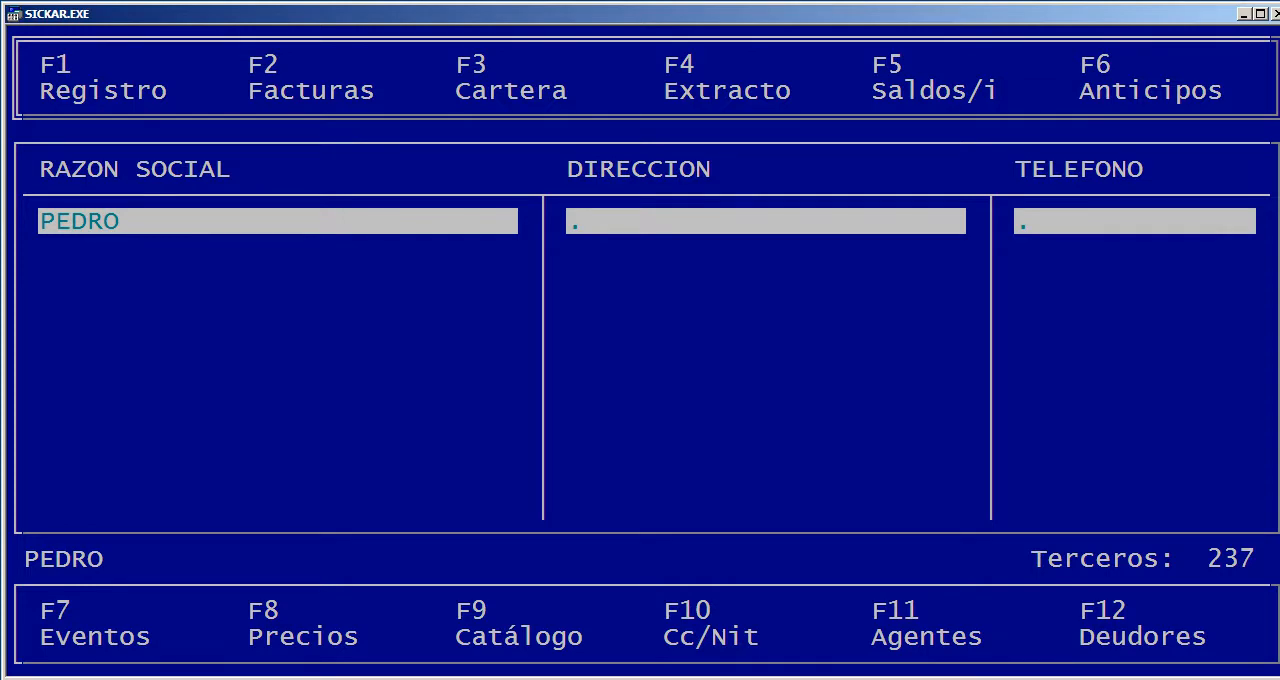
key("Return")
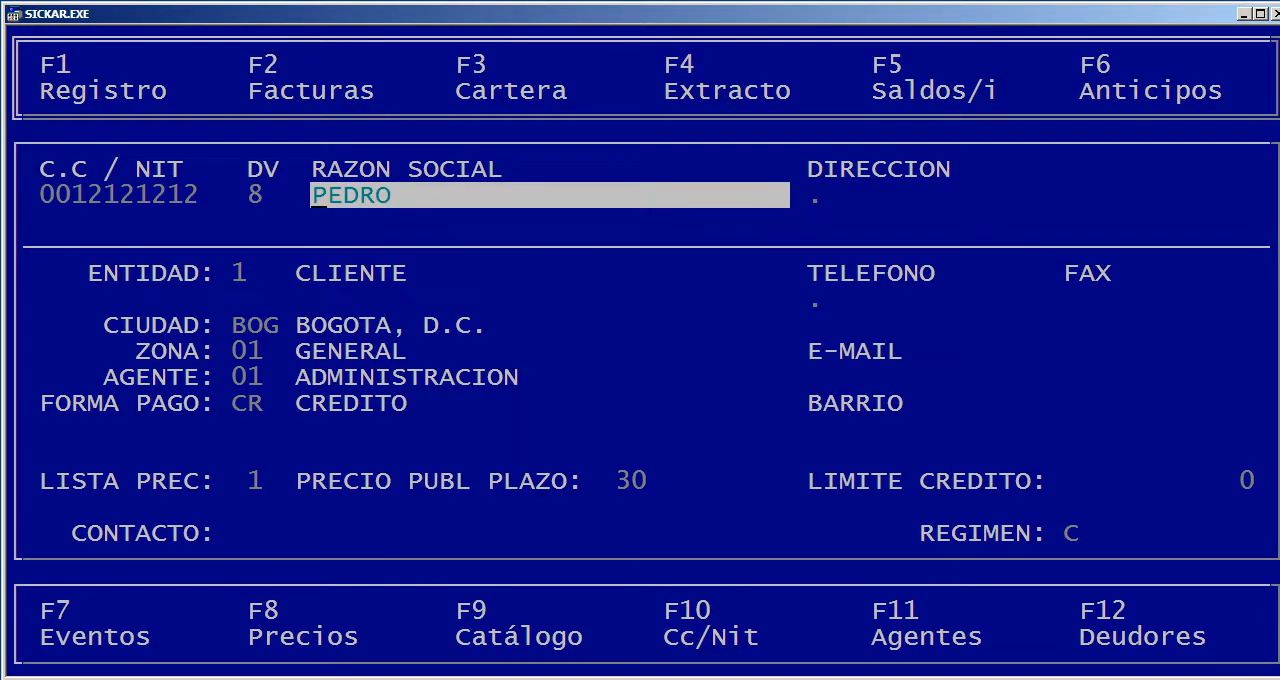
key("Escape")
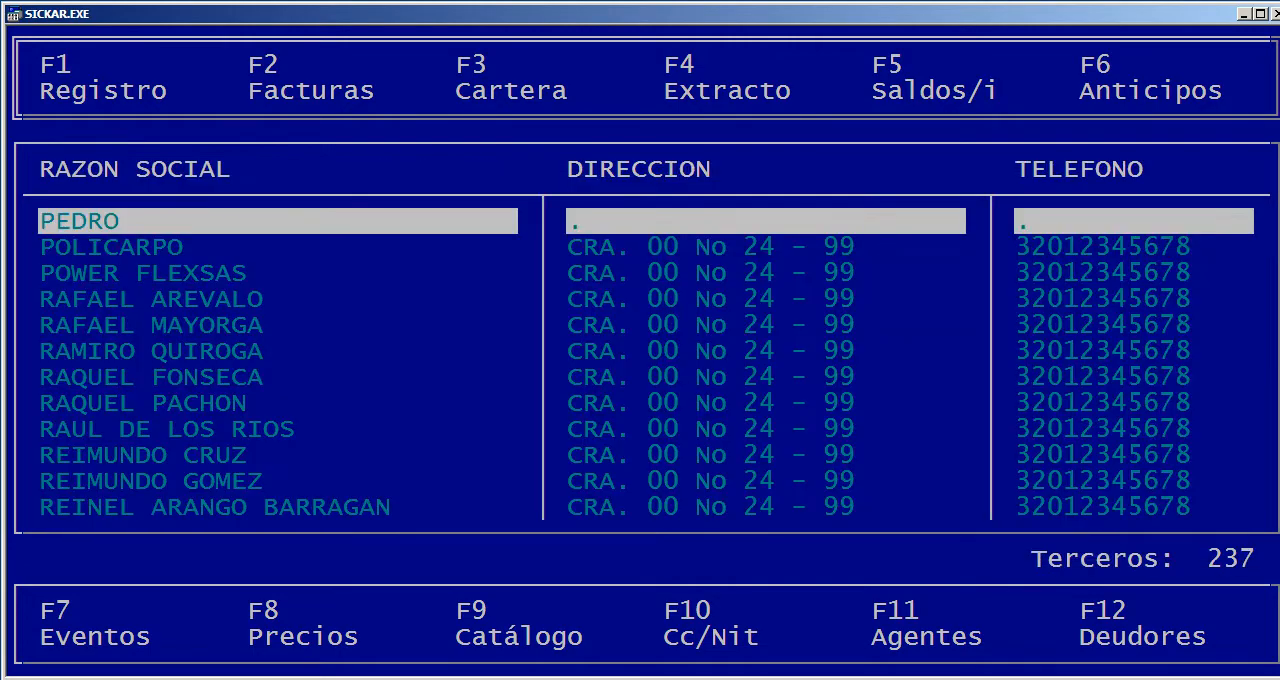
key("Escape")
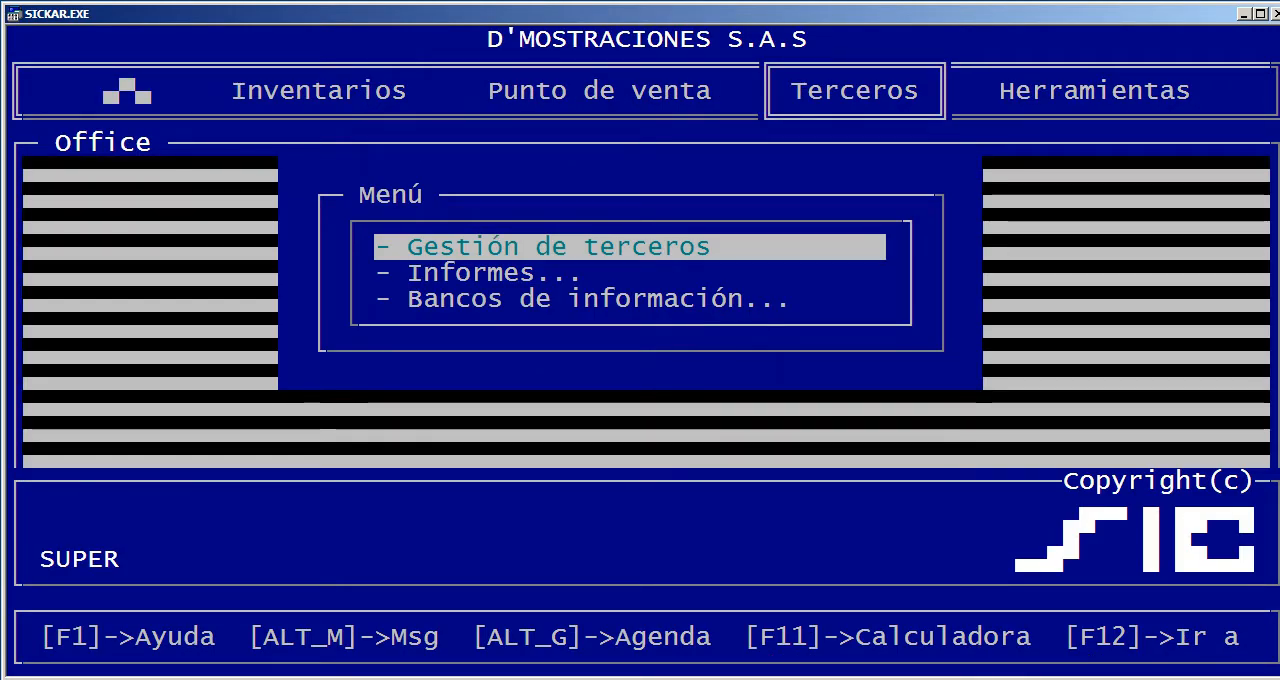
Open Gestión de ventas and change the document type to FV, FACTURAS DE VENTA, accepting it to start a sales invoice
key("Left")
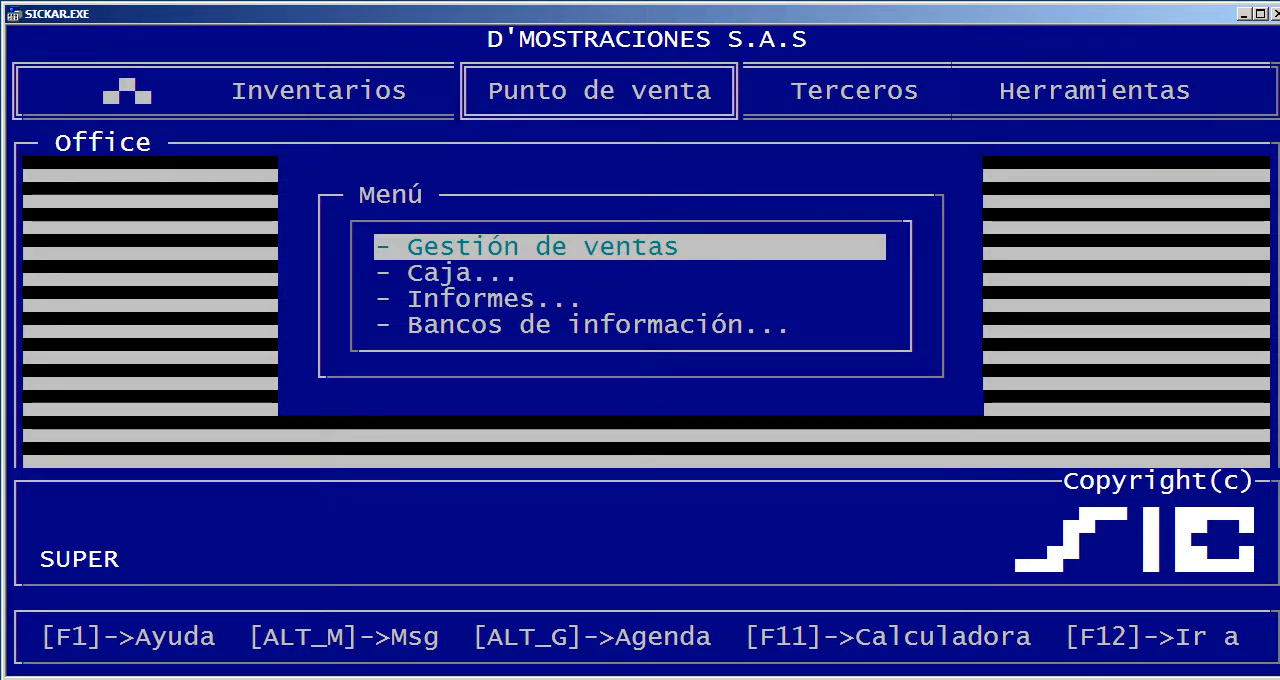
key("Return")
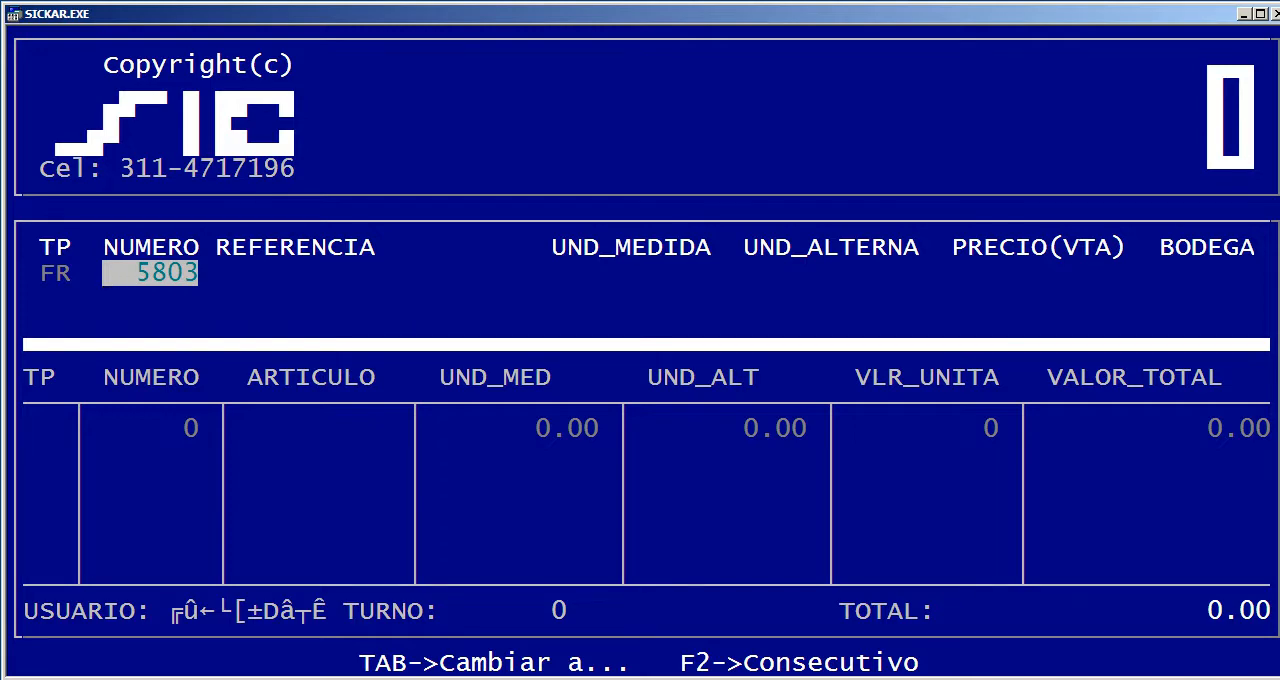
key("Tab")
key("Return")
key("Down")
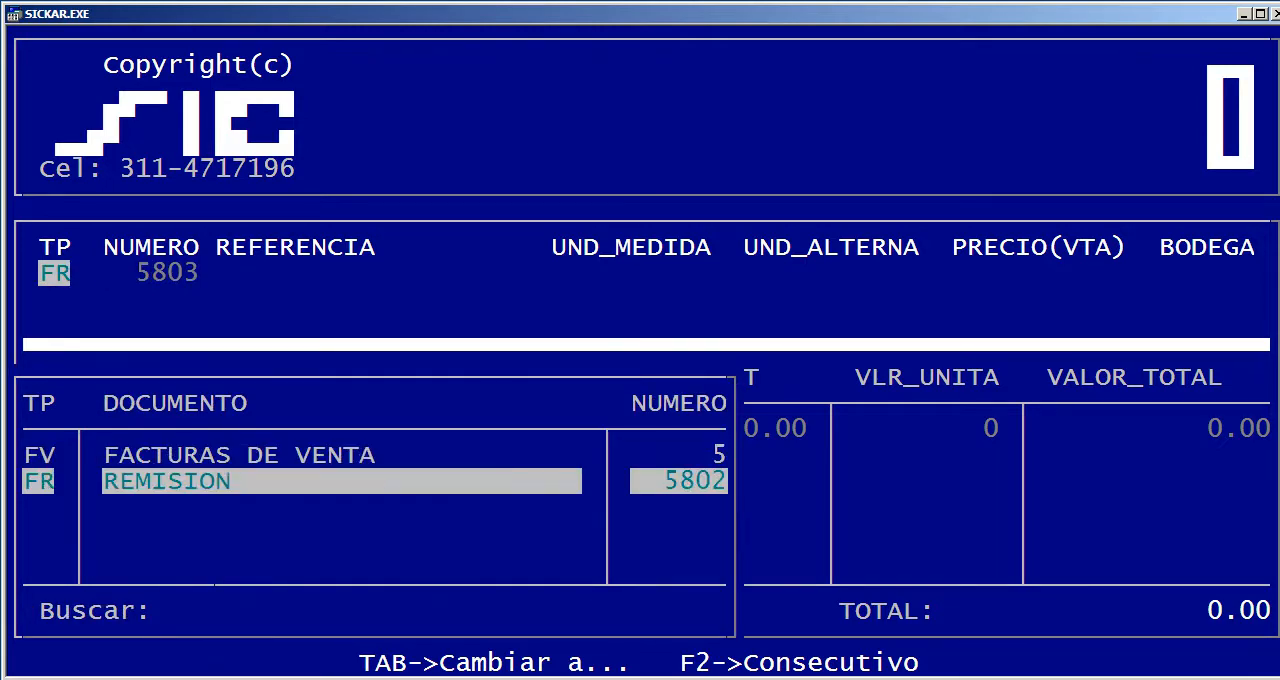
key("Up")
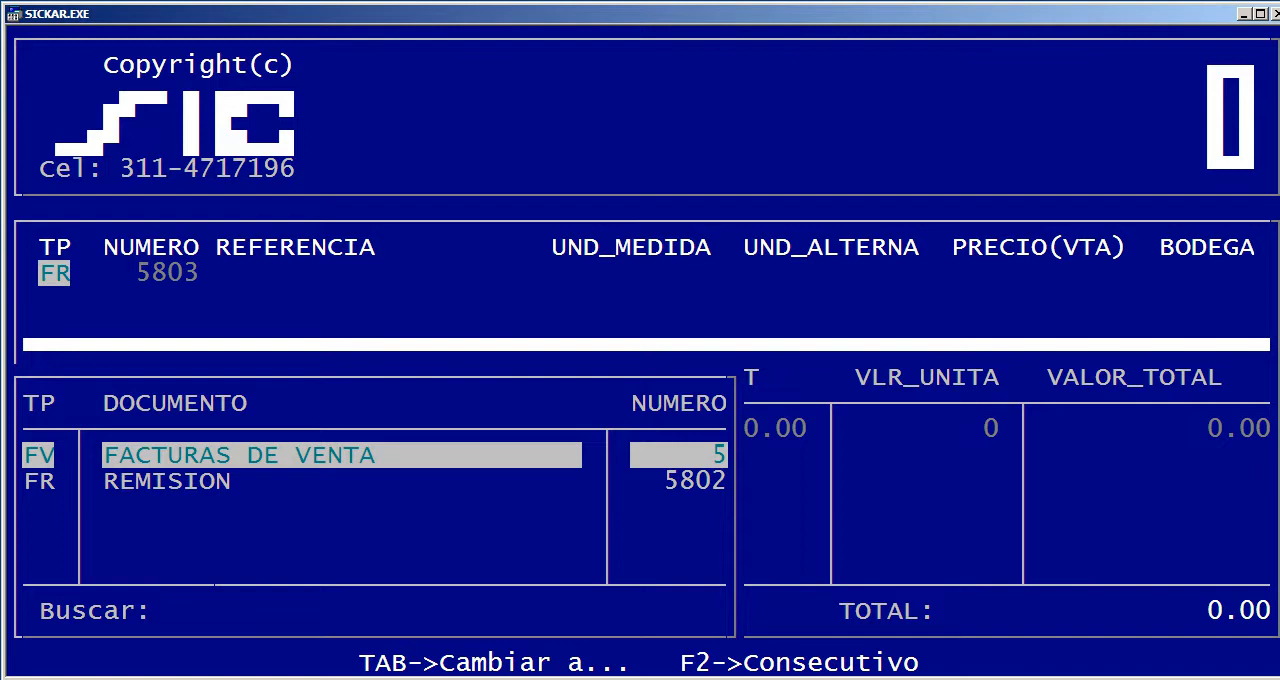
key("Return")
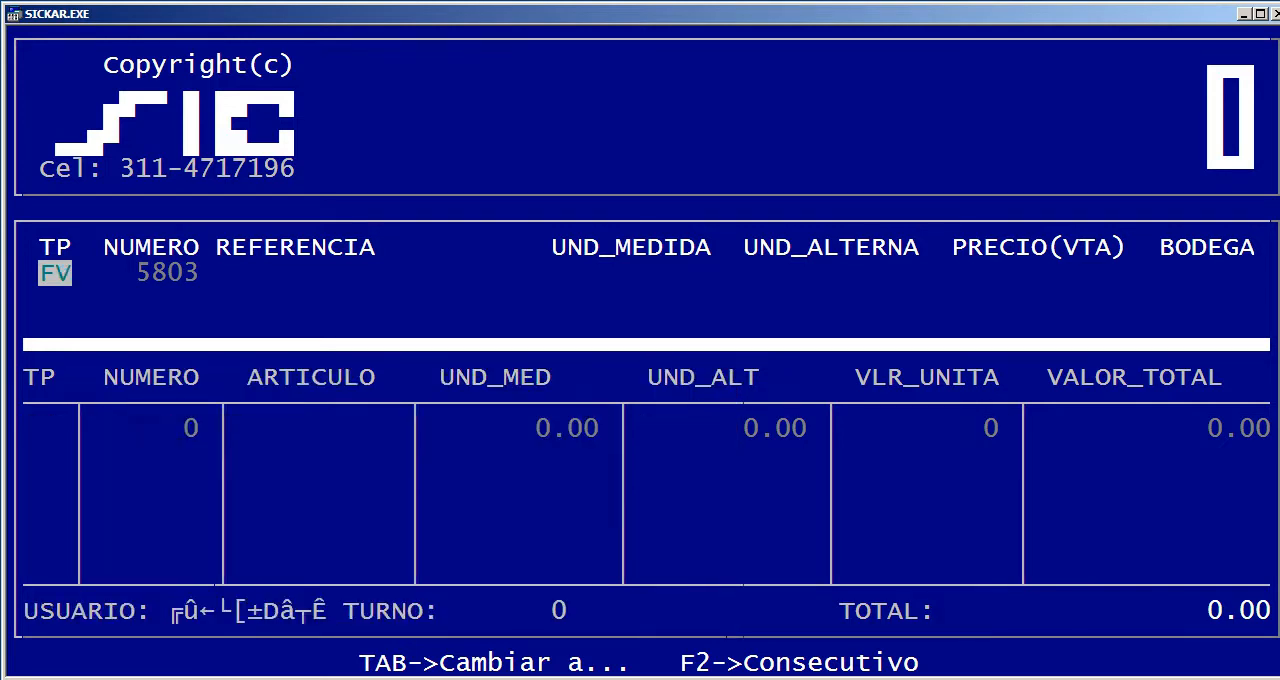
key("Return")
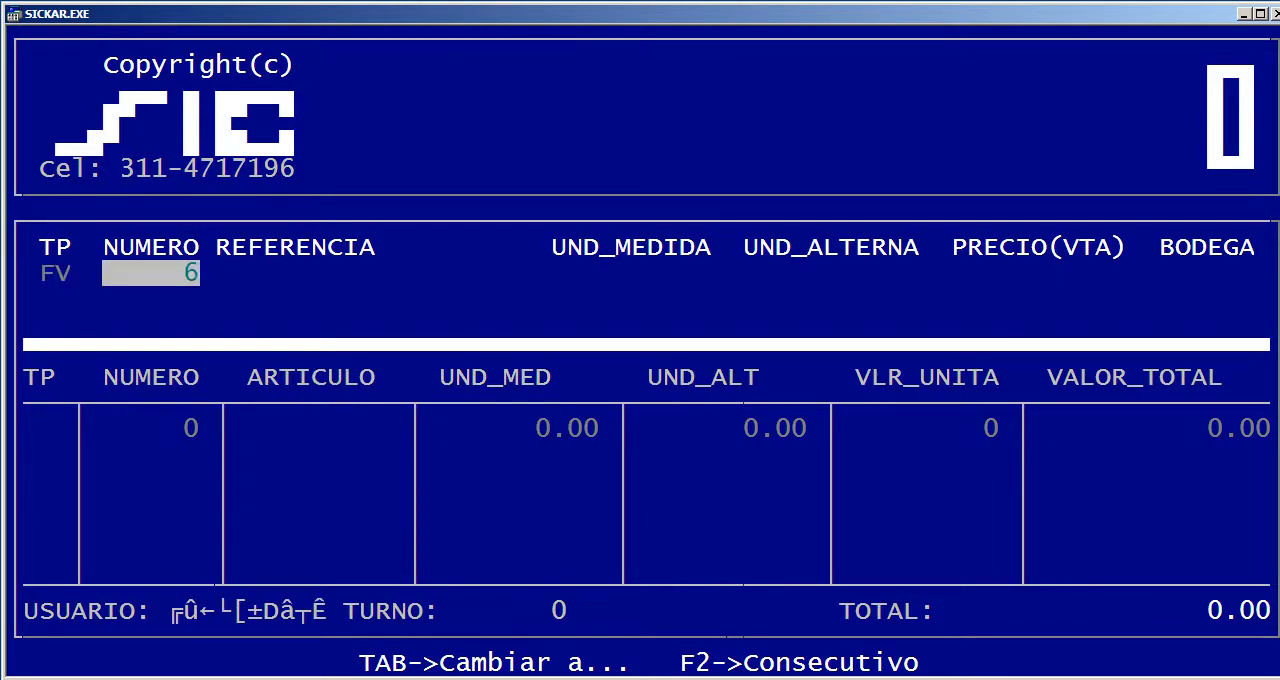
Accept the proposed invoice number and enter 1 unit of the article COMPUTADOR DELL, found by searching DELL
key("Return")
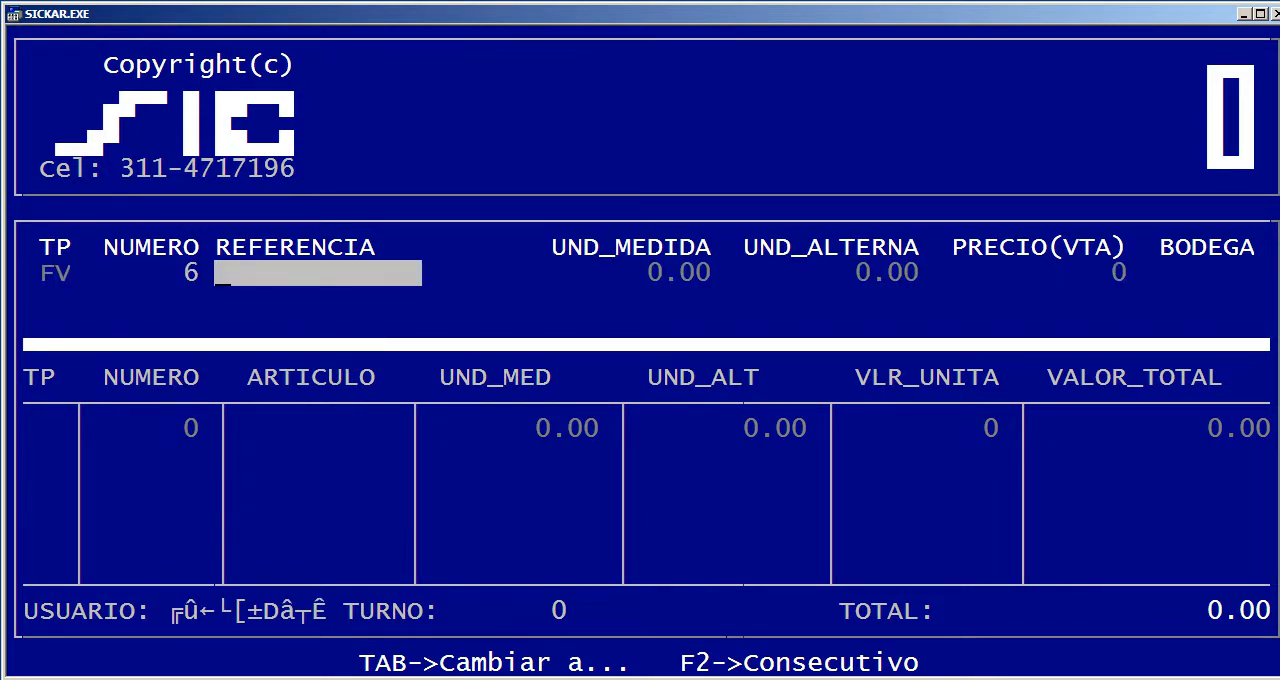
key("Return")
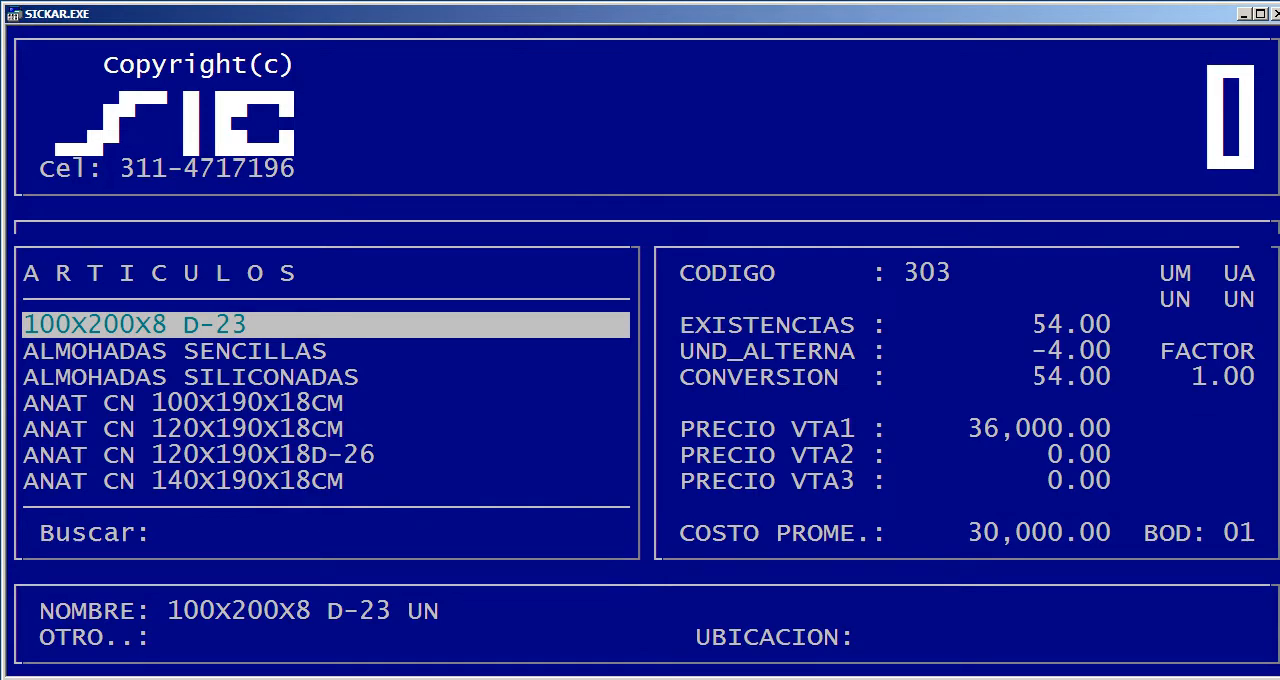
type("DELL")
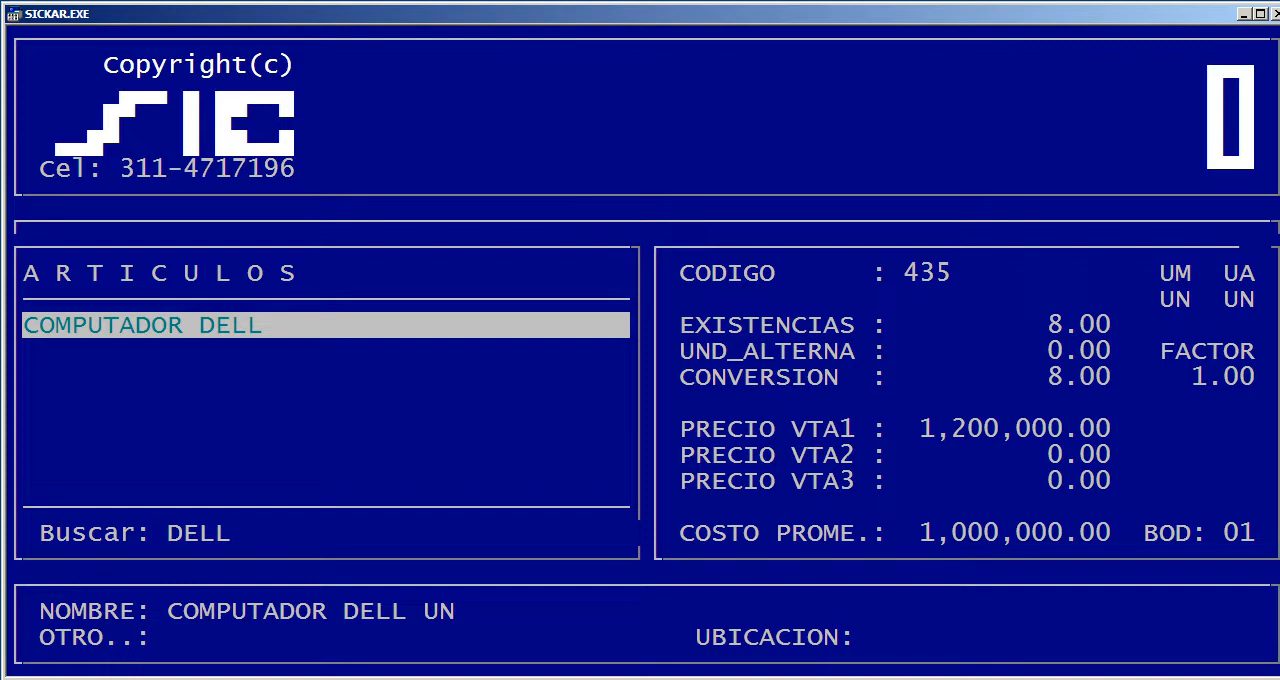
key("Return")
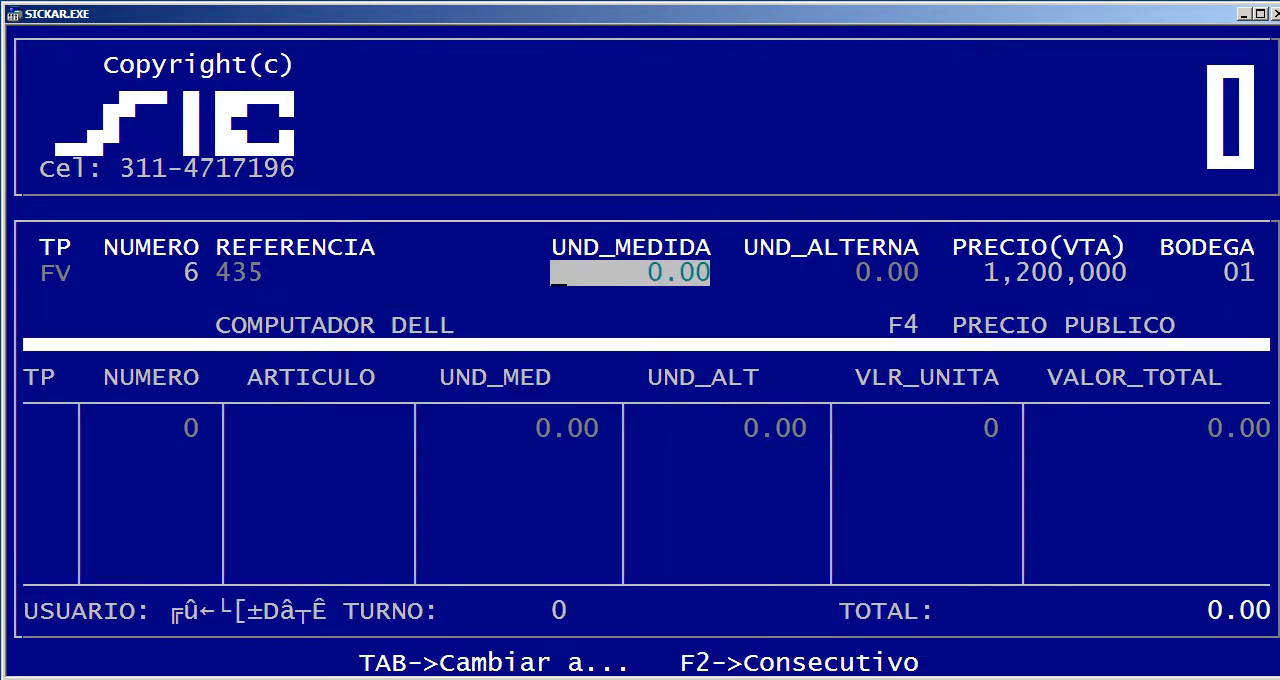
type("1")
key("Return")
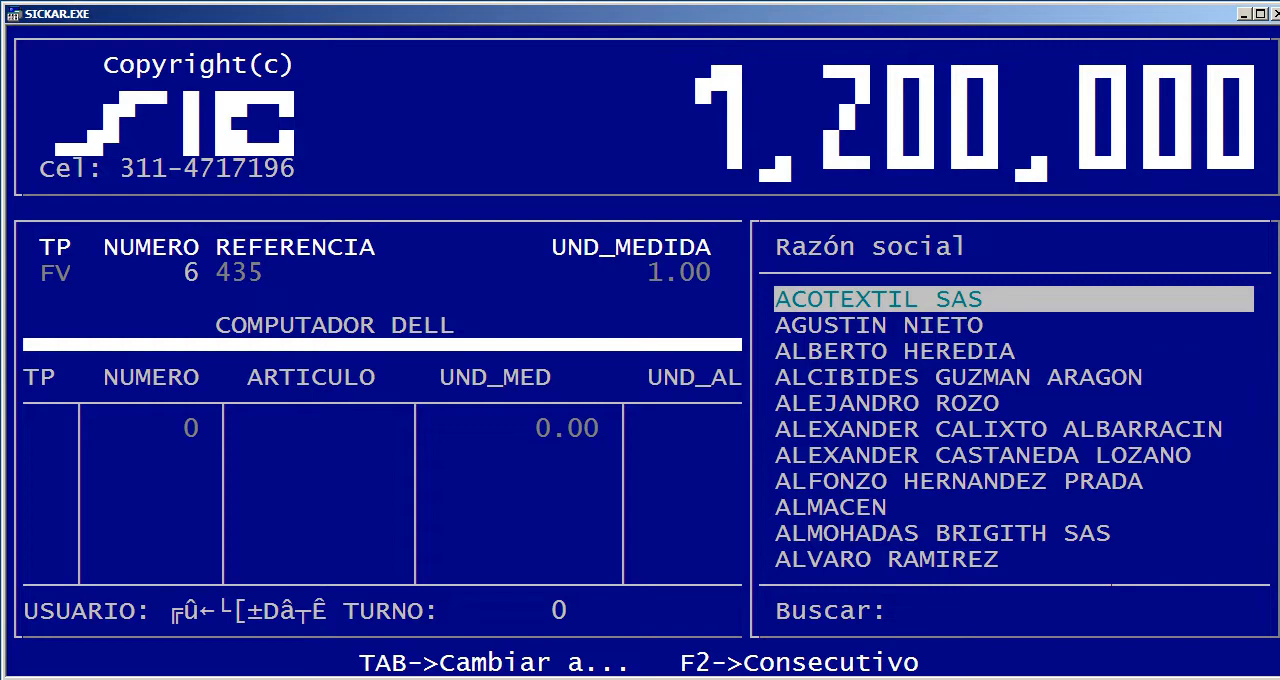
Assign the newly registered credit customer to the invoice and add the computer line at a sale price of 1,150,000
type("PEDR")
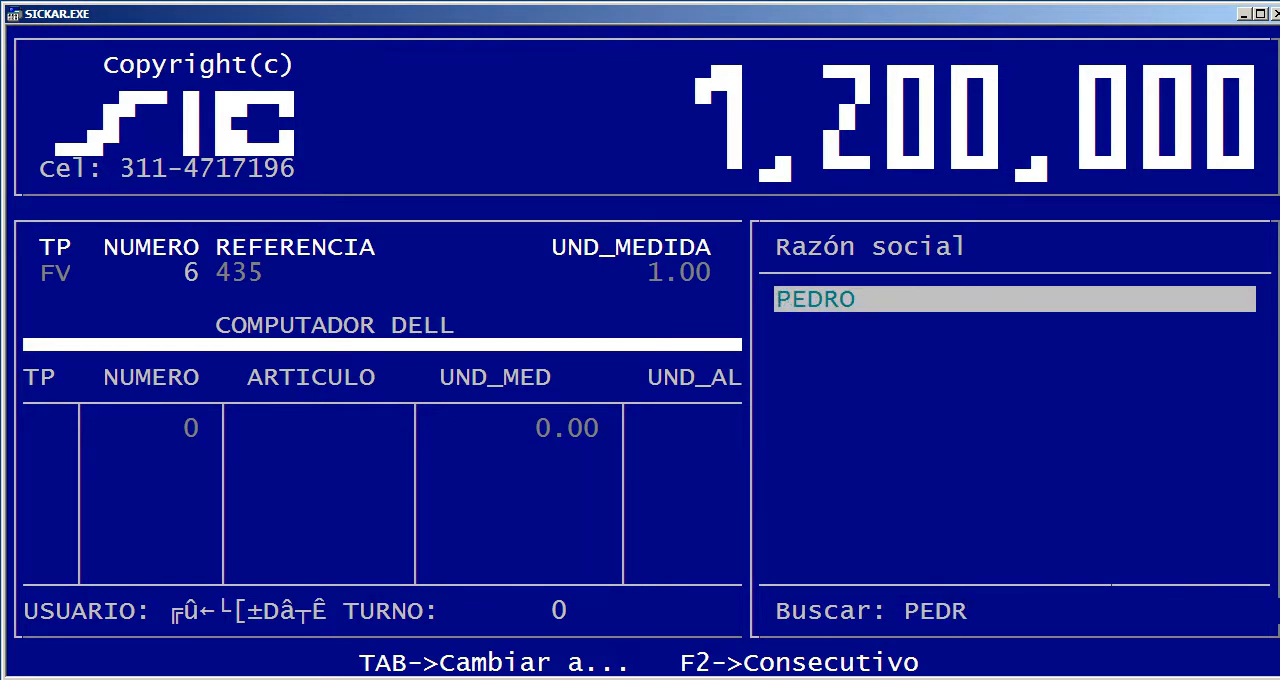
key("Return")
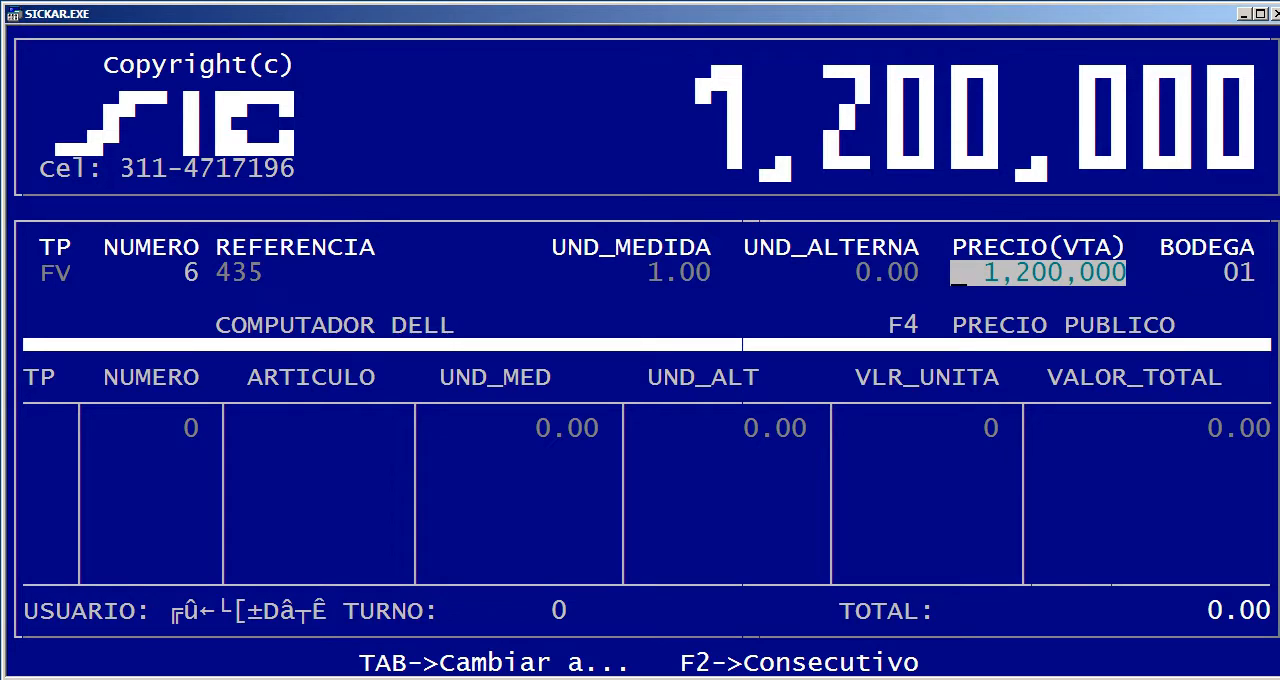
type("115000")
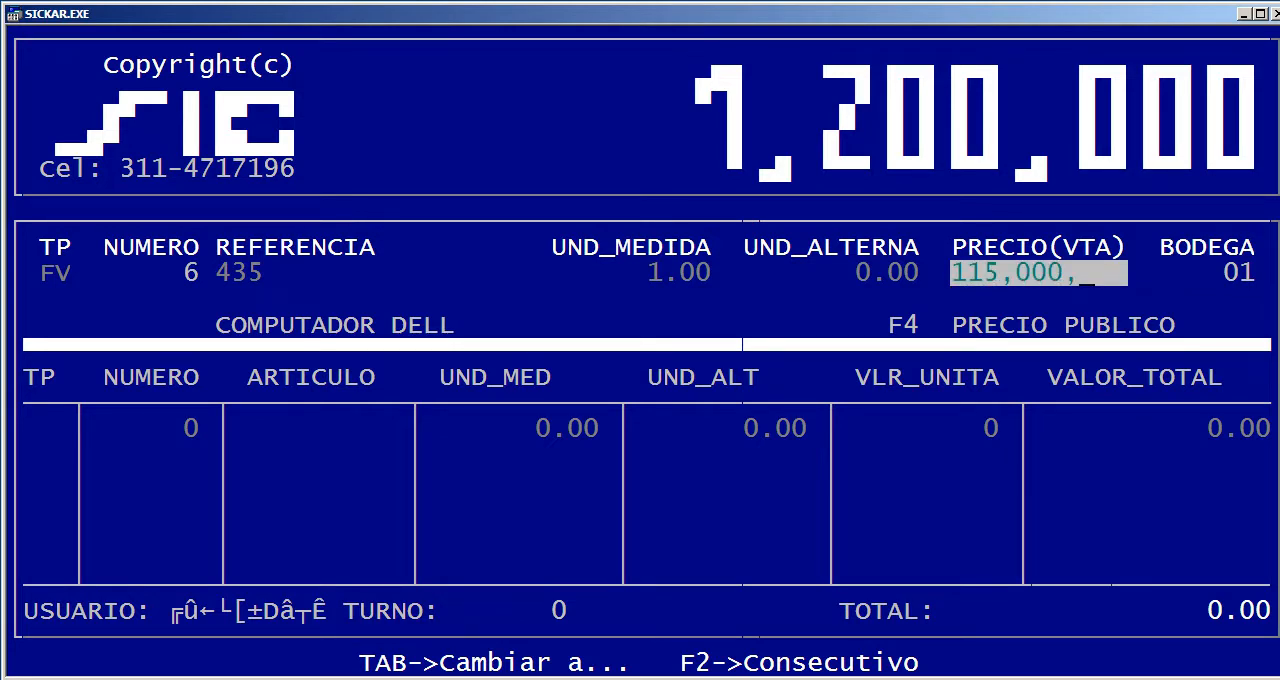
type("0")
key("Return")
key("Return")
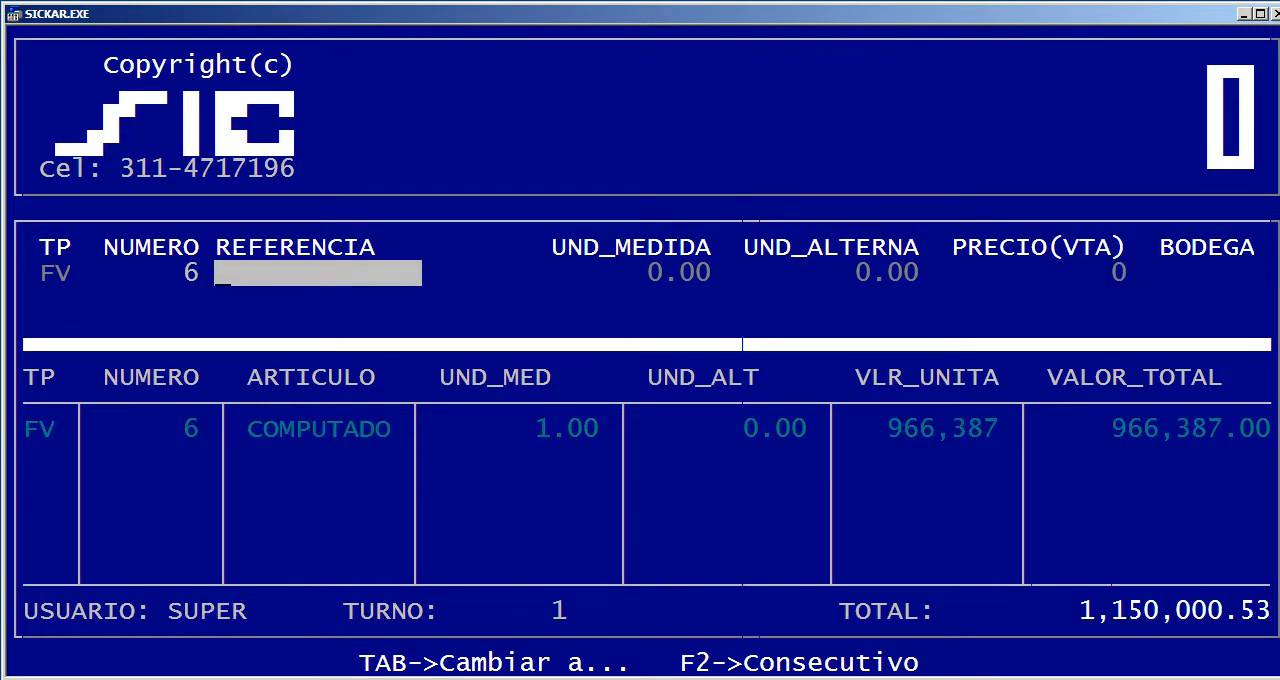
Proceed to the invoice's settlement and accept the customer's details and the date 19/09/2018
key("Tab")
key("F10")
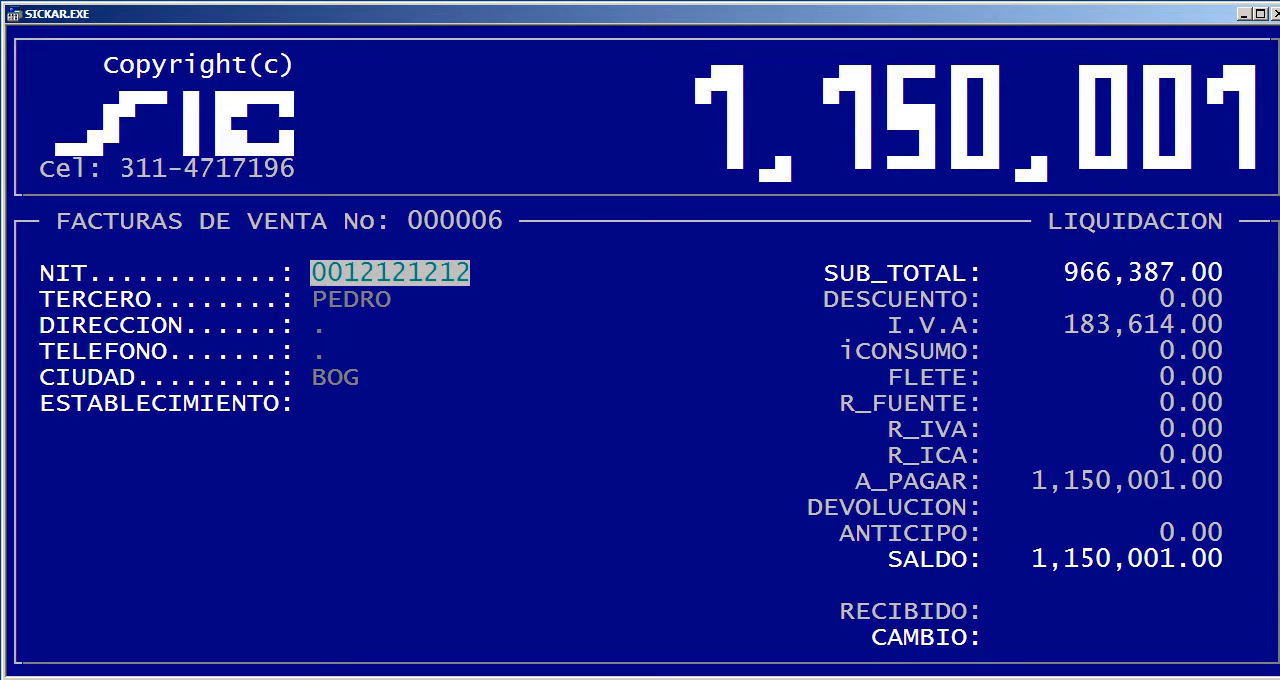
key("Return")
key("Return")
key("Return")
key("Return")
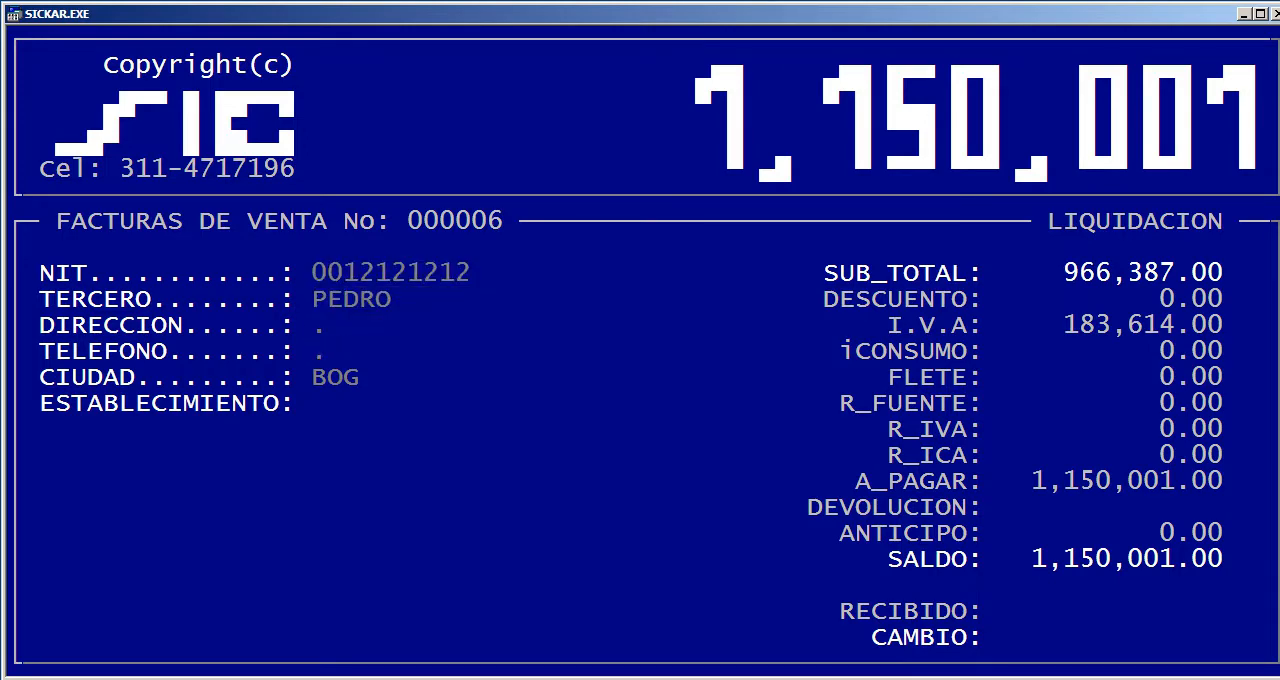
key("Return")
key("Return")
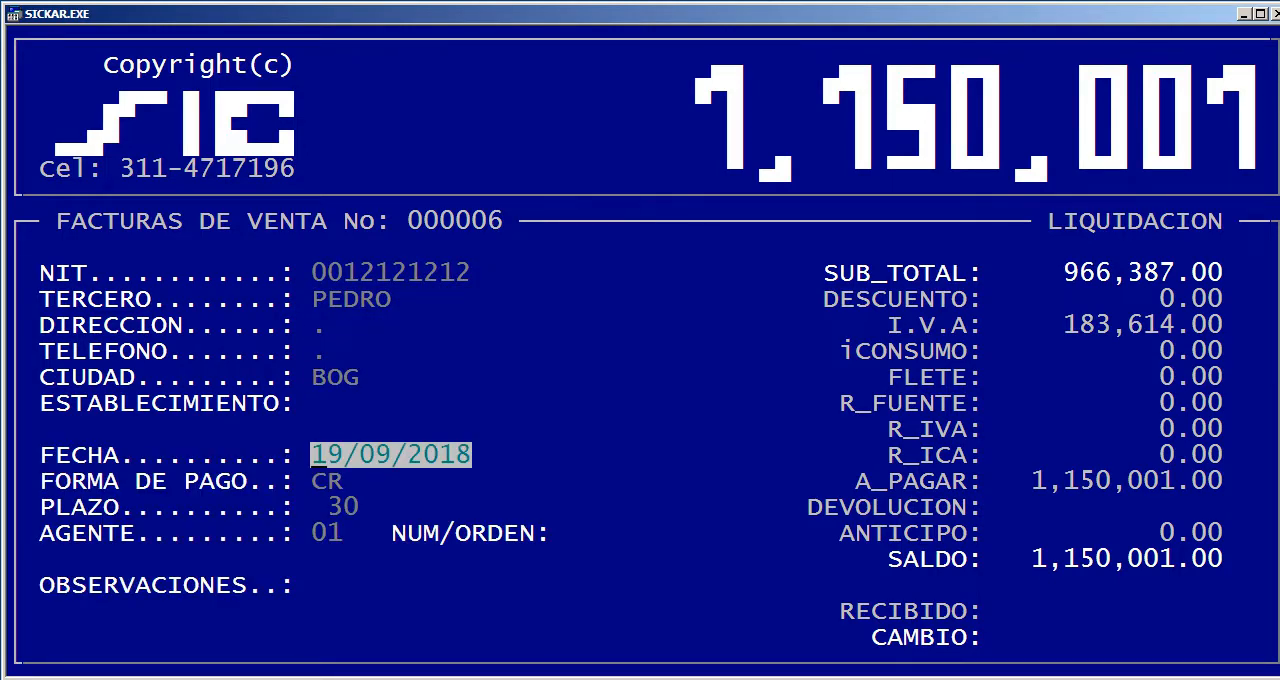
key("Return")
Change the invoice's payment method to CONTADO, keeping agent 01 and leaving the observations blank
key("Return")
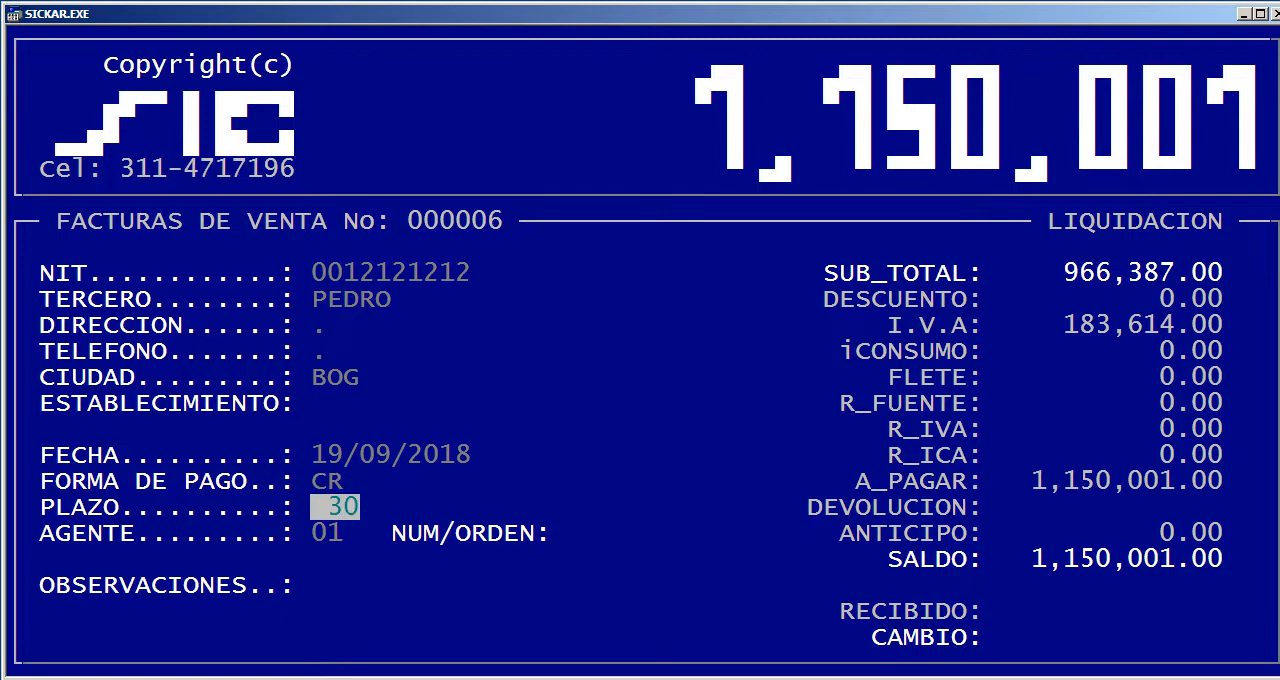
key("Up")
key("Delete")
key("Delete")
key("Return")
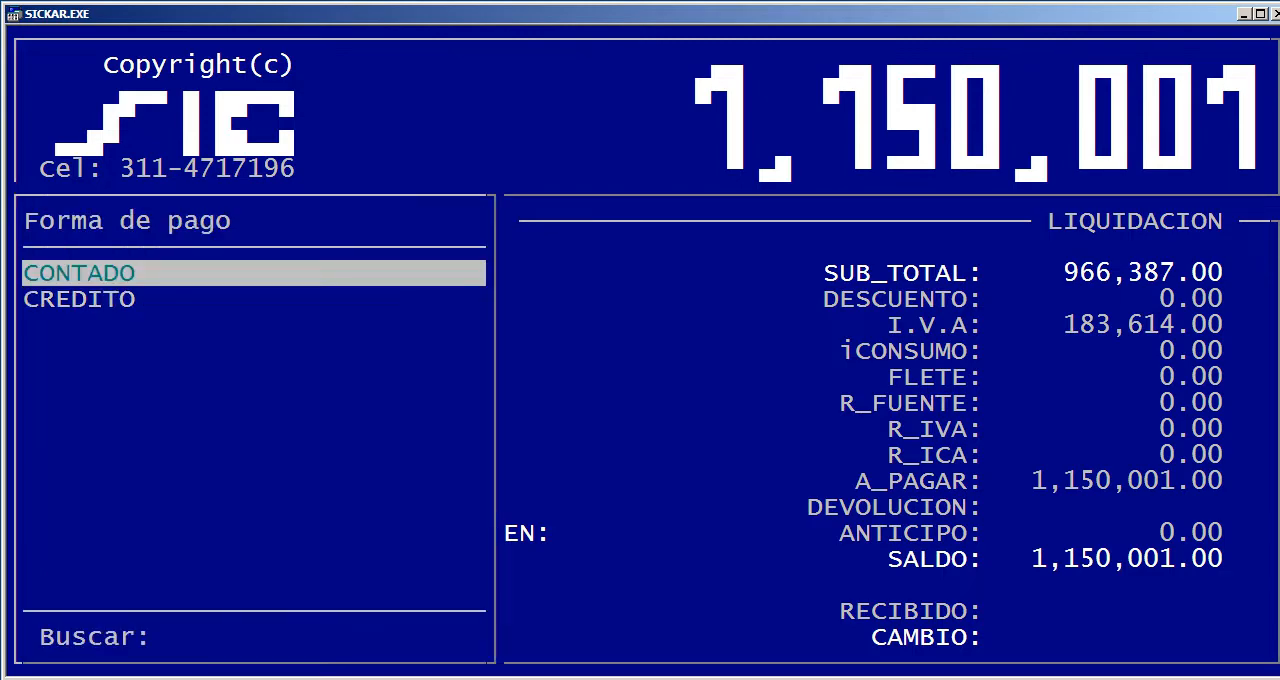
key("Return")
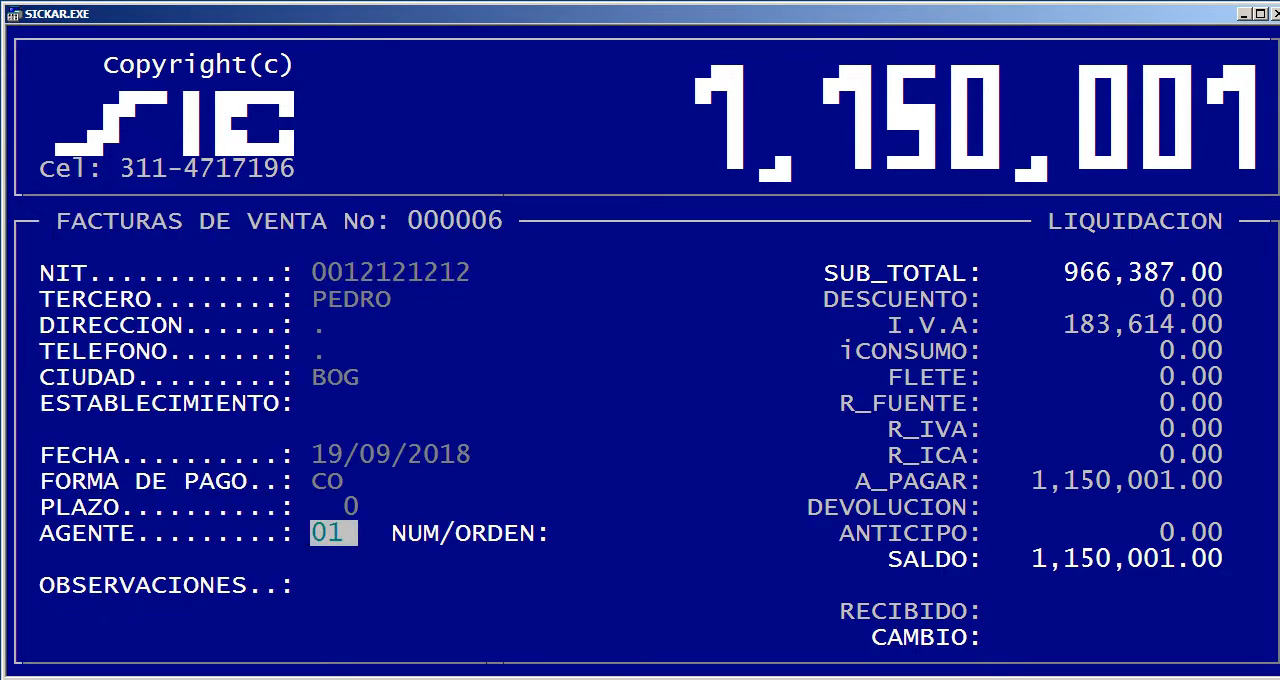
key("Return")
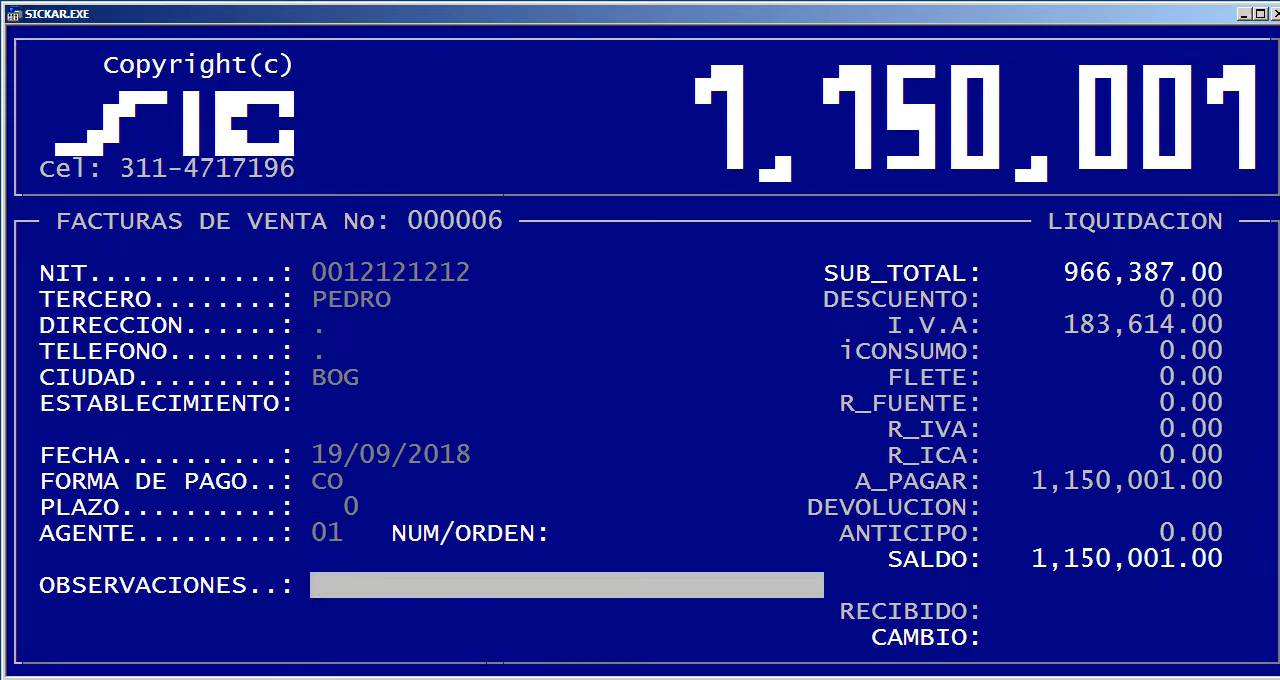
key("Return")
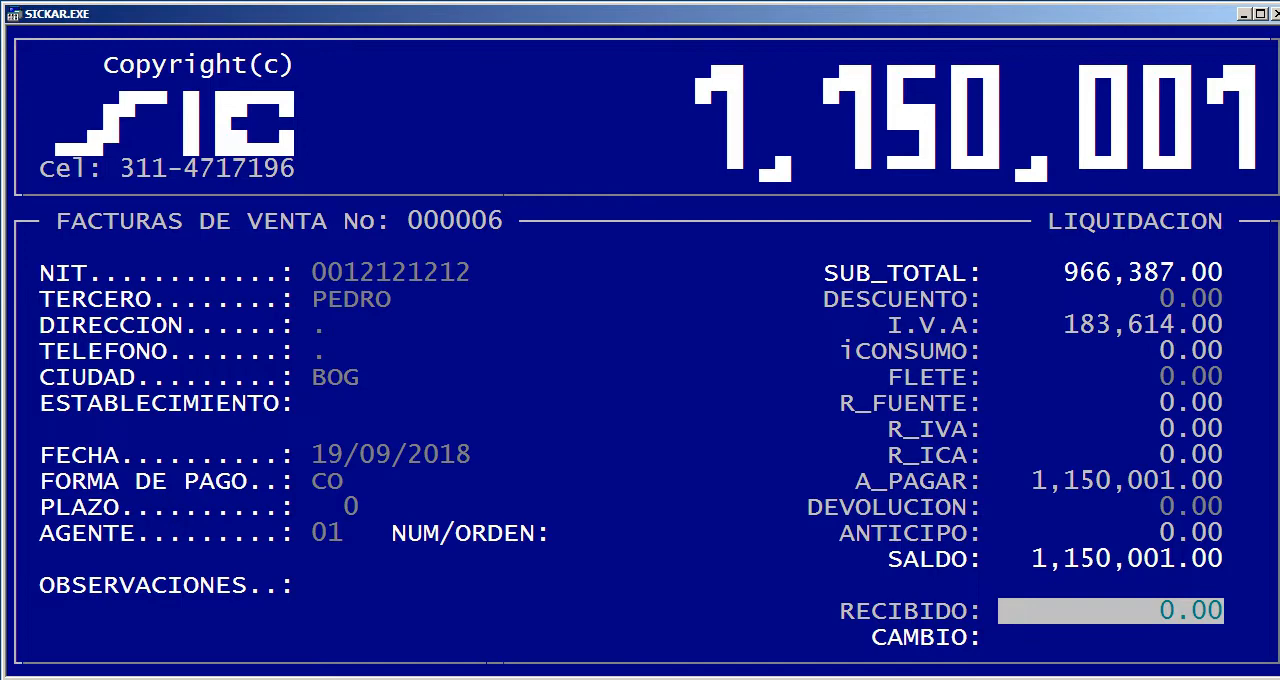
Record 1,150,001 as the amount received and save the sales invoice without printing it
type("1150000,   .")
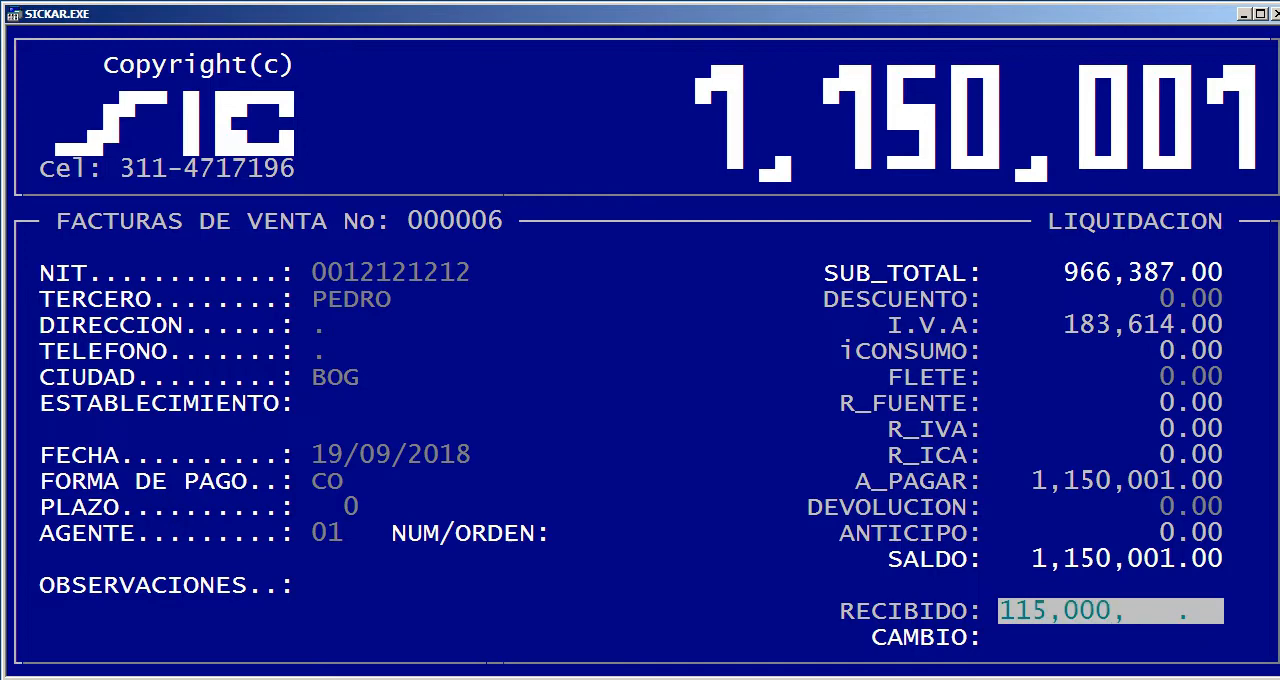
key("Return")
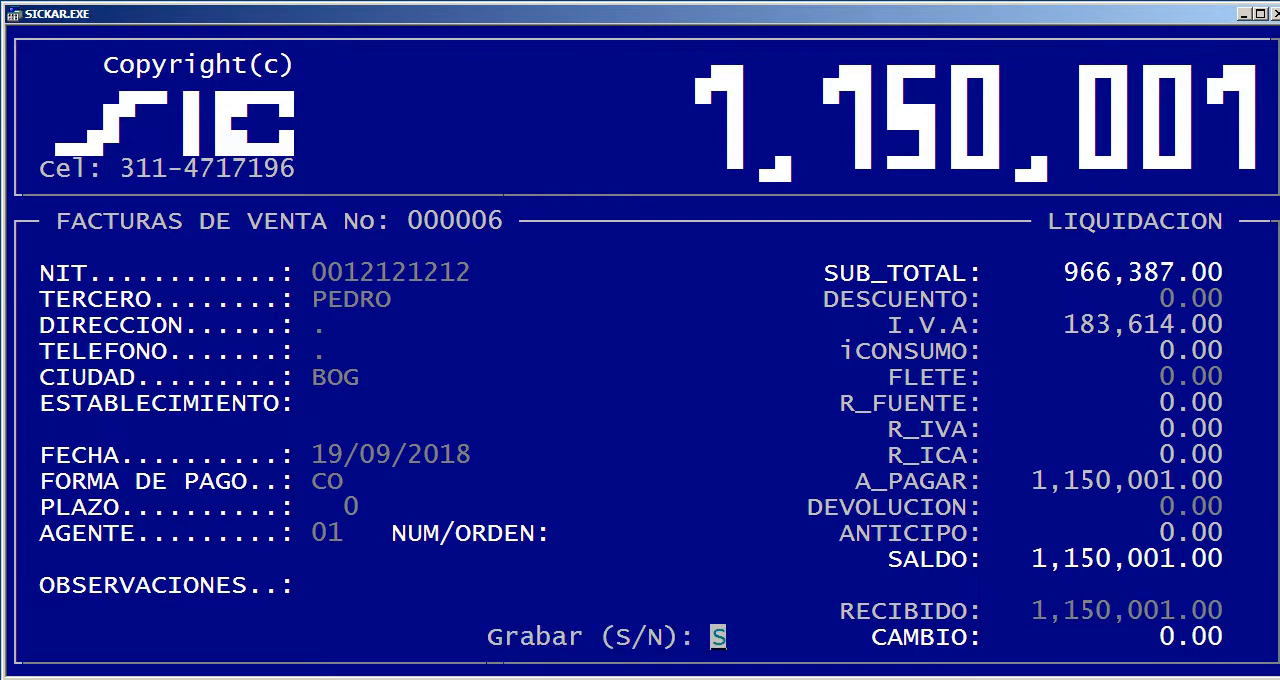
key("Return")
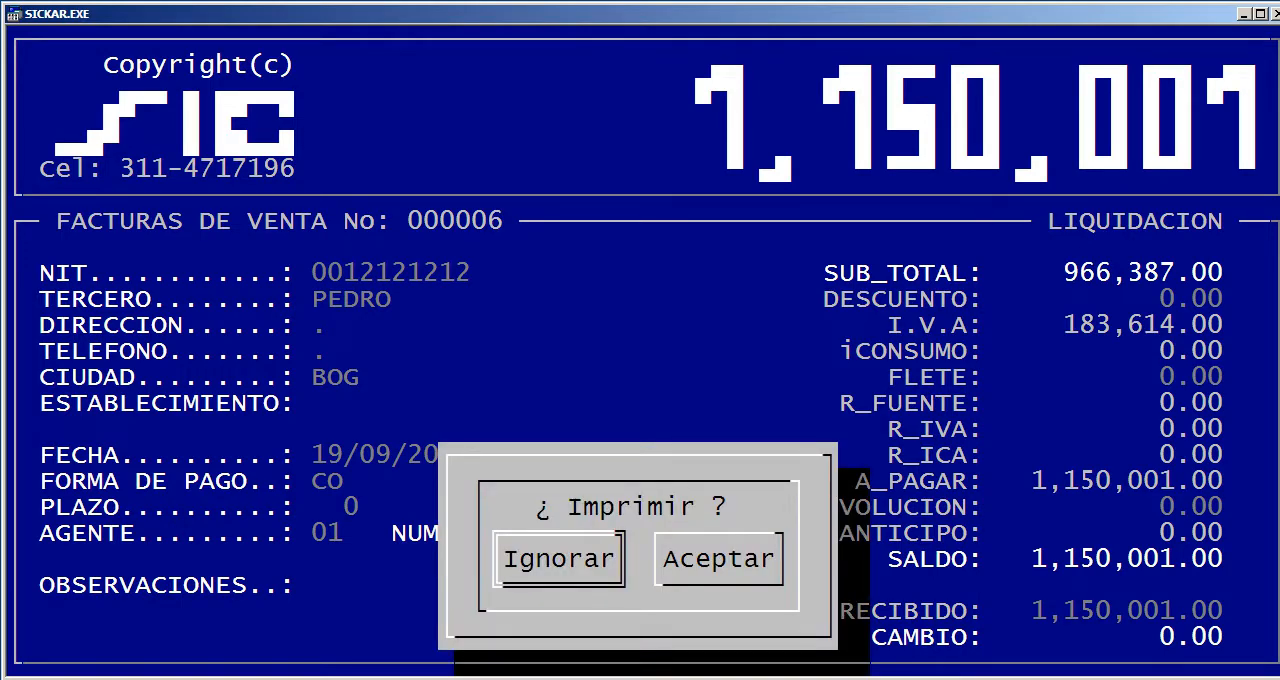
key("Return")
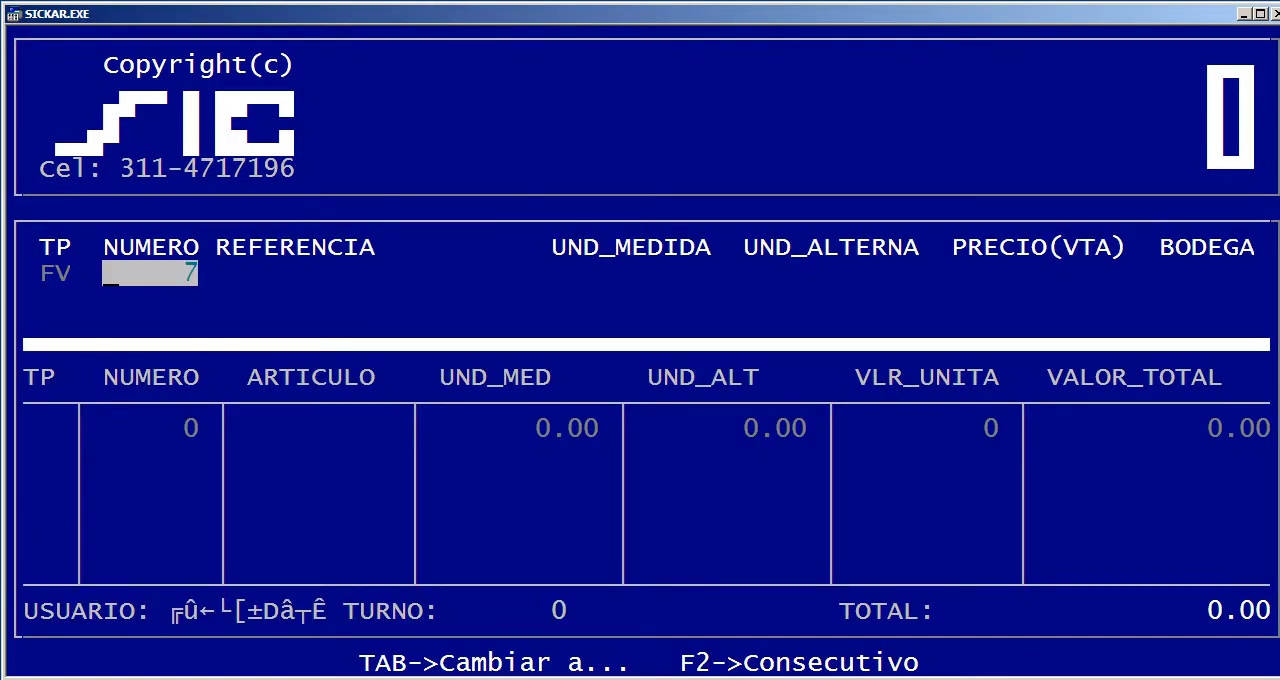
key("Return")
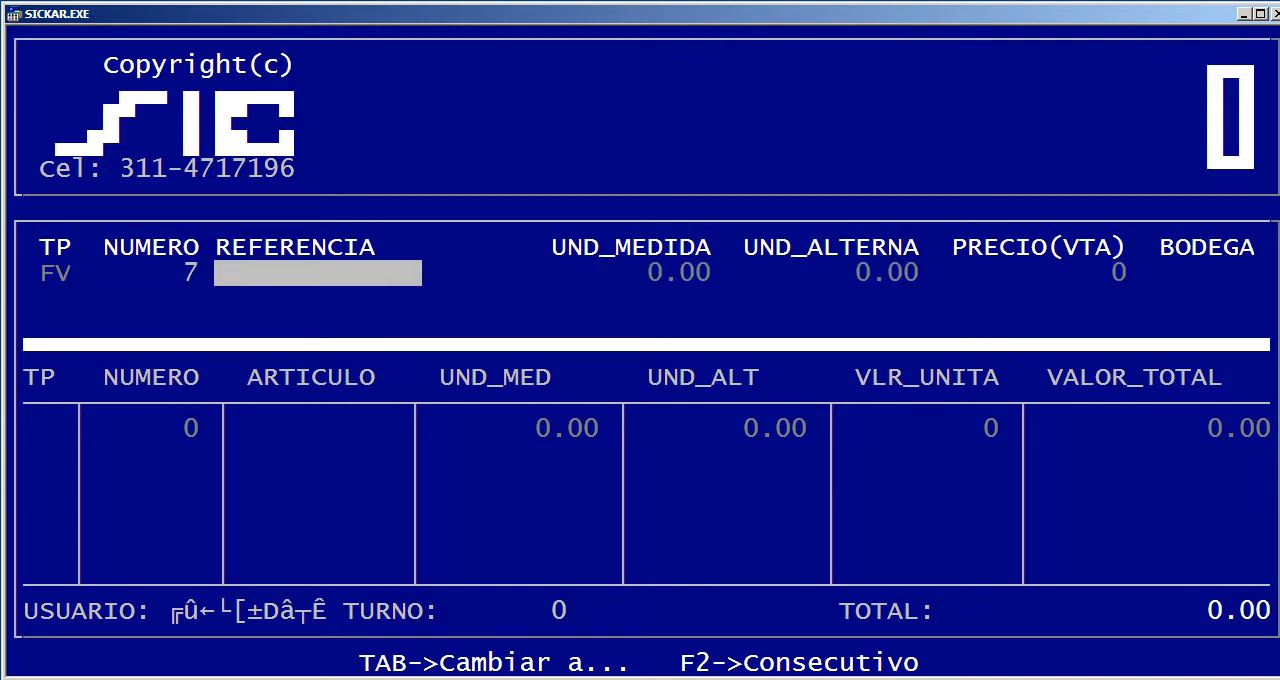
key("Return")
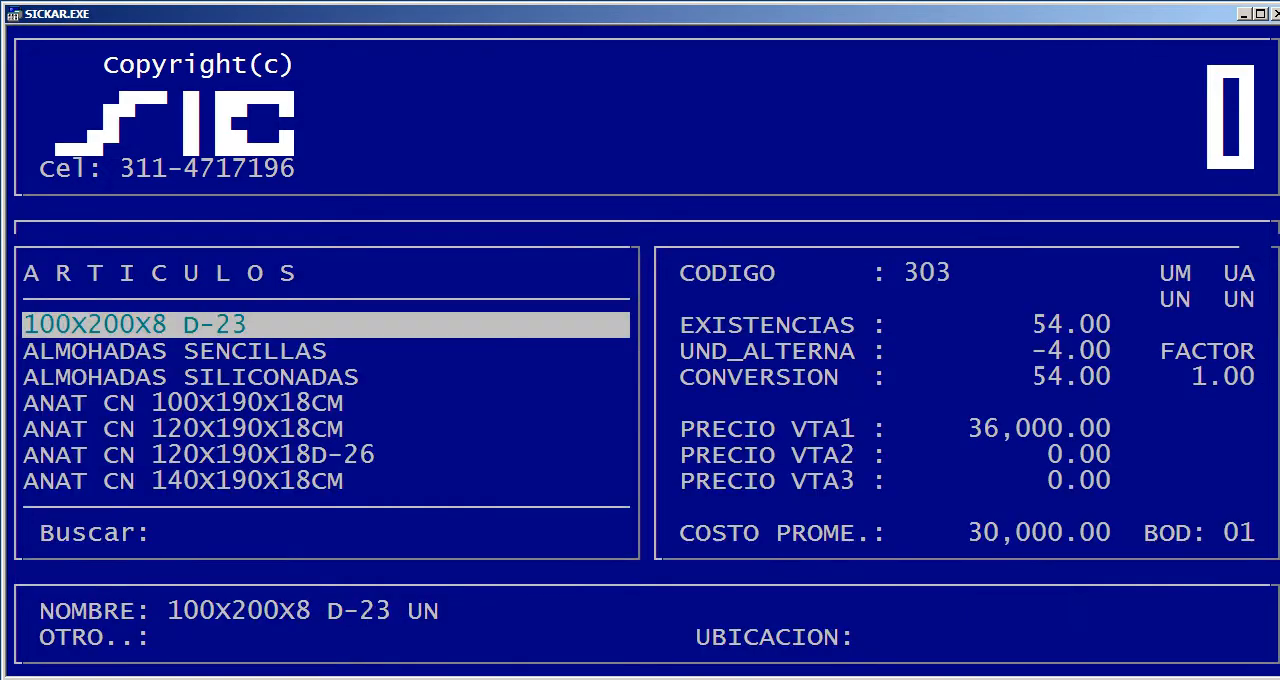
type("DEL")
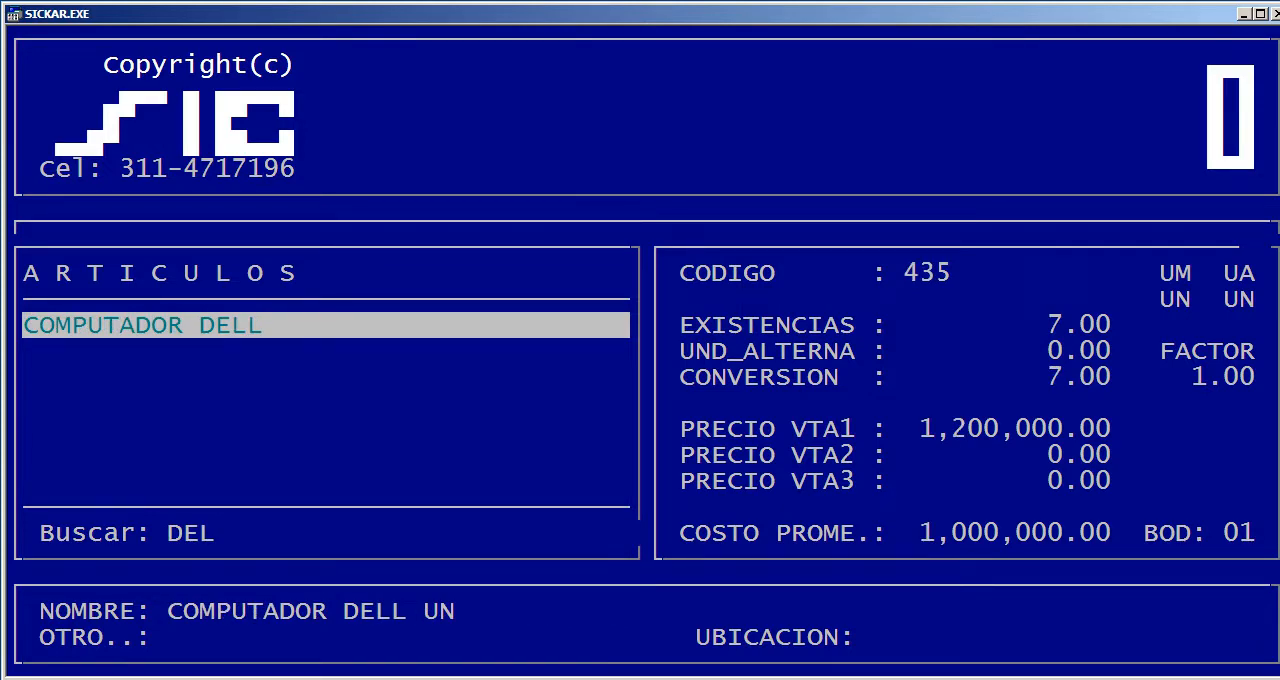
key("Return")
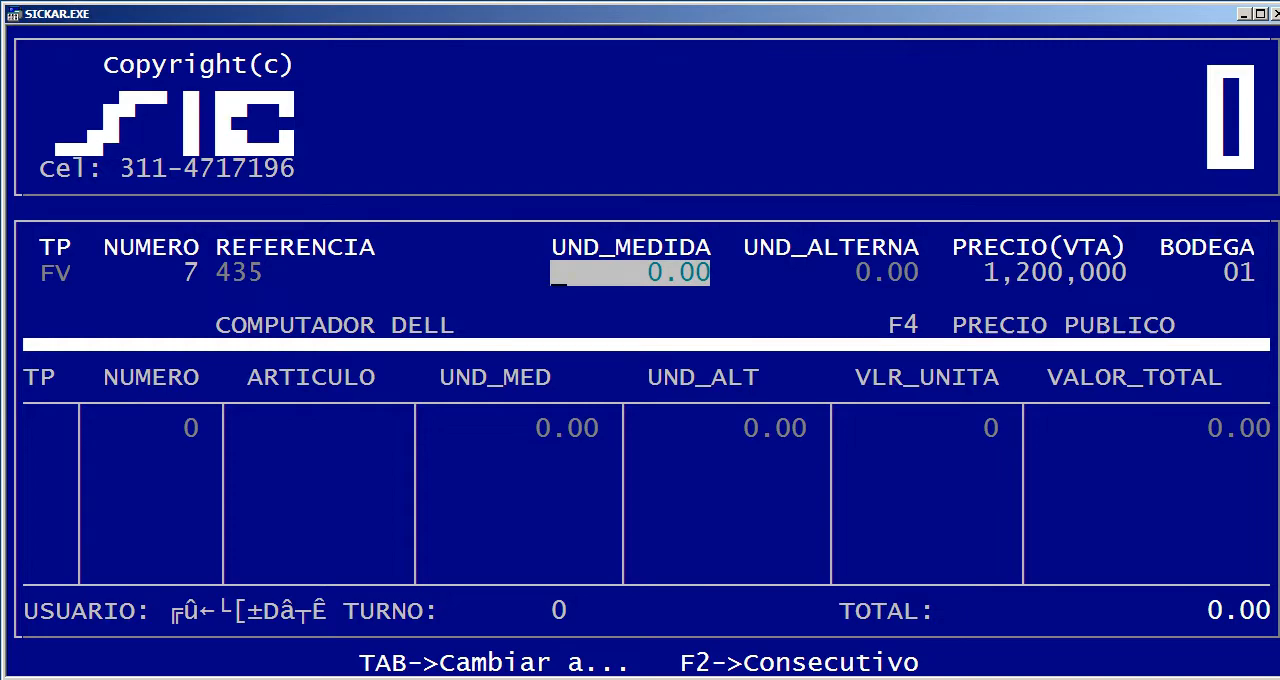
type("1")
key("Return")
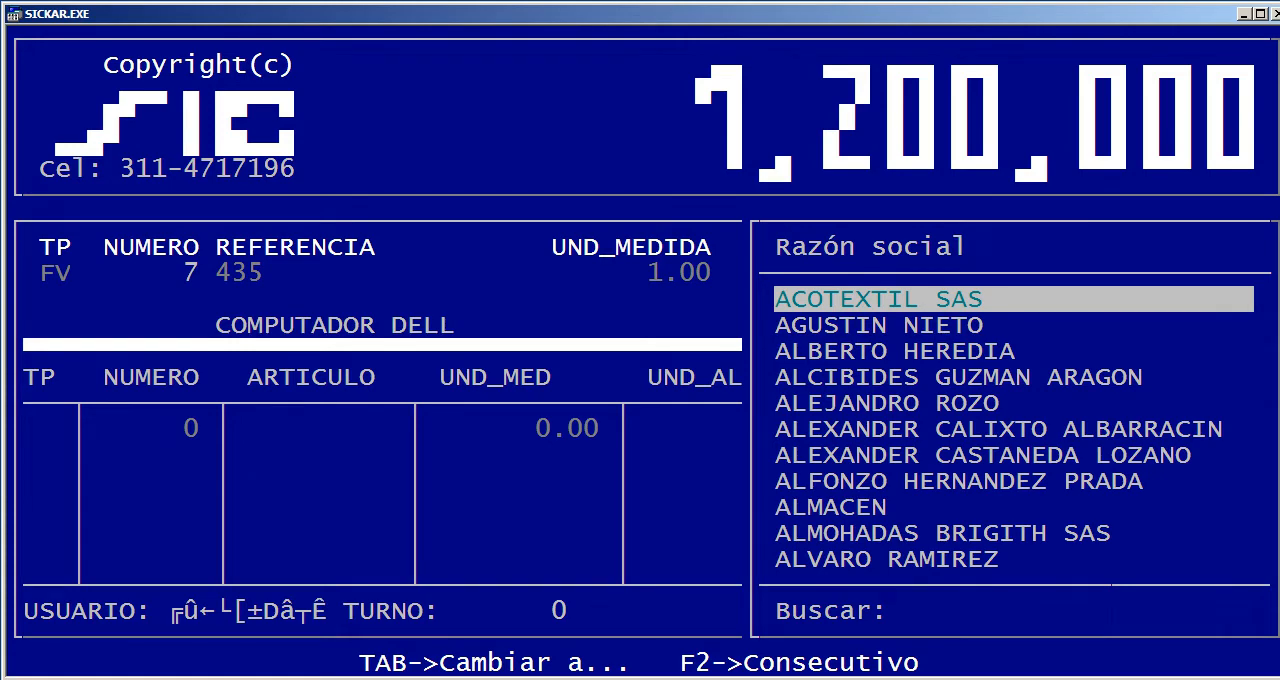
key("Escape")
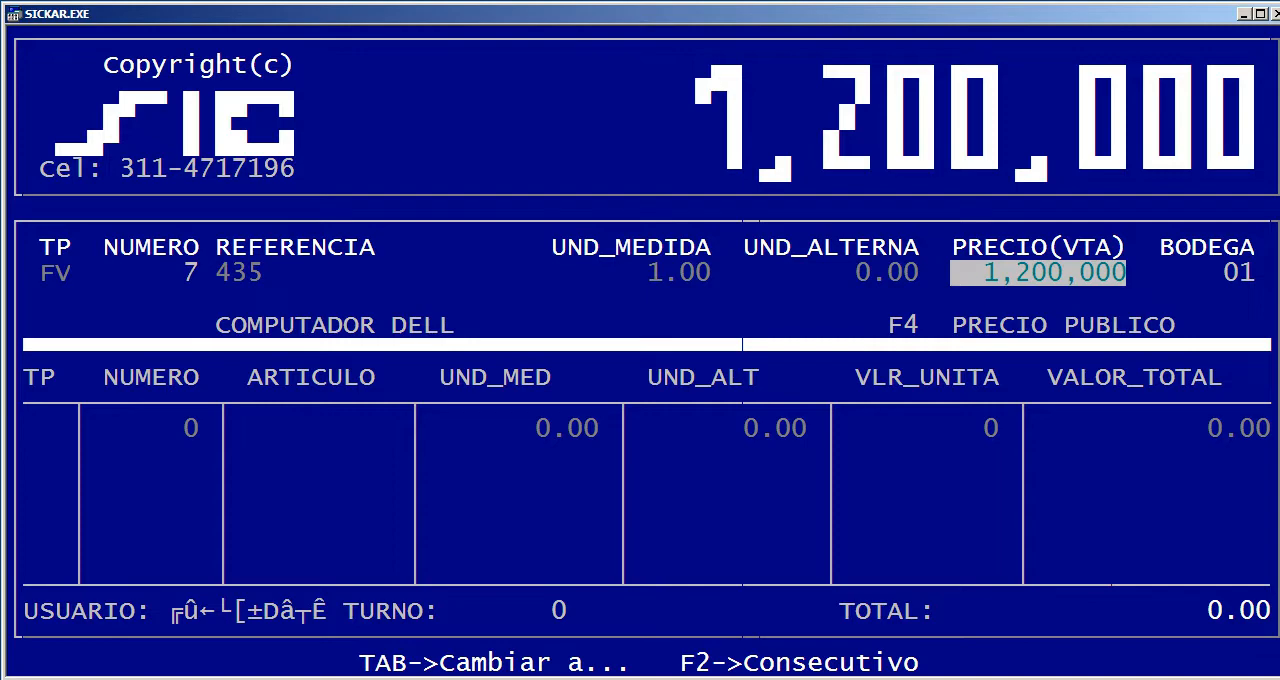
key("Escape")
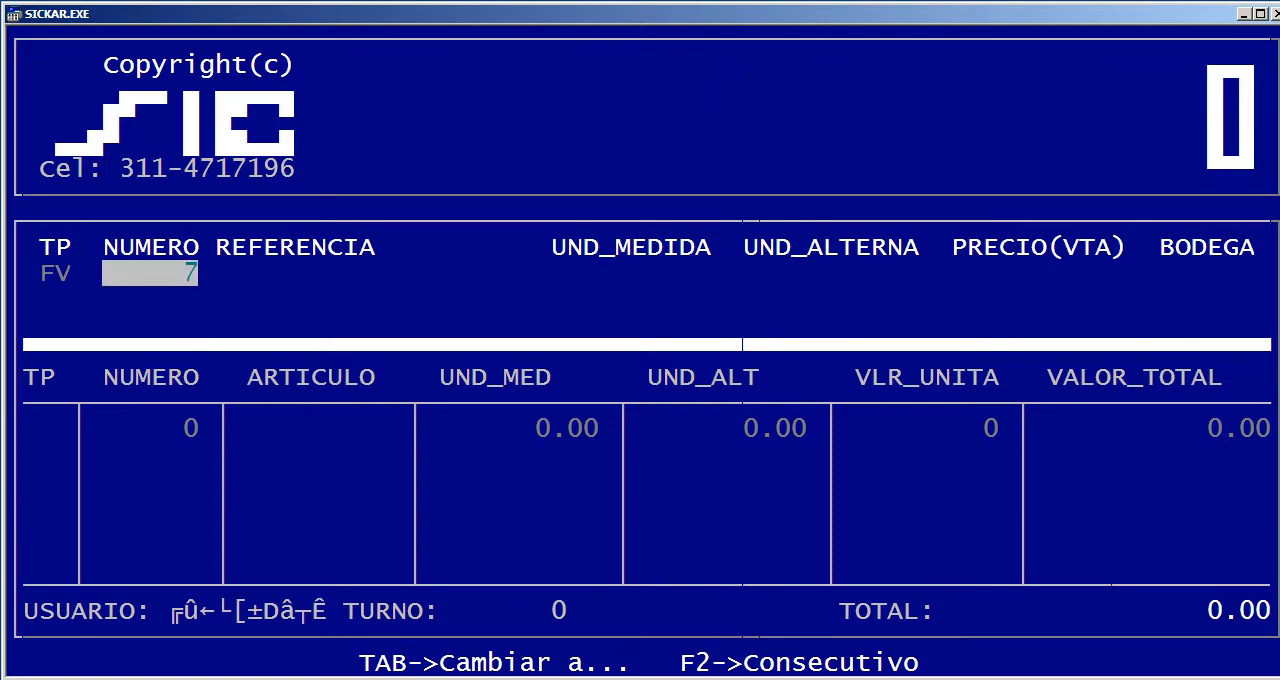
Check the sale price proposed for 1 COMPUTADOR DELL invoiced to the credit customer, and leave sales management without saving the line
key("Return")
key("Return")
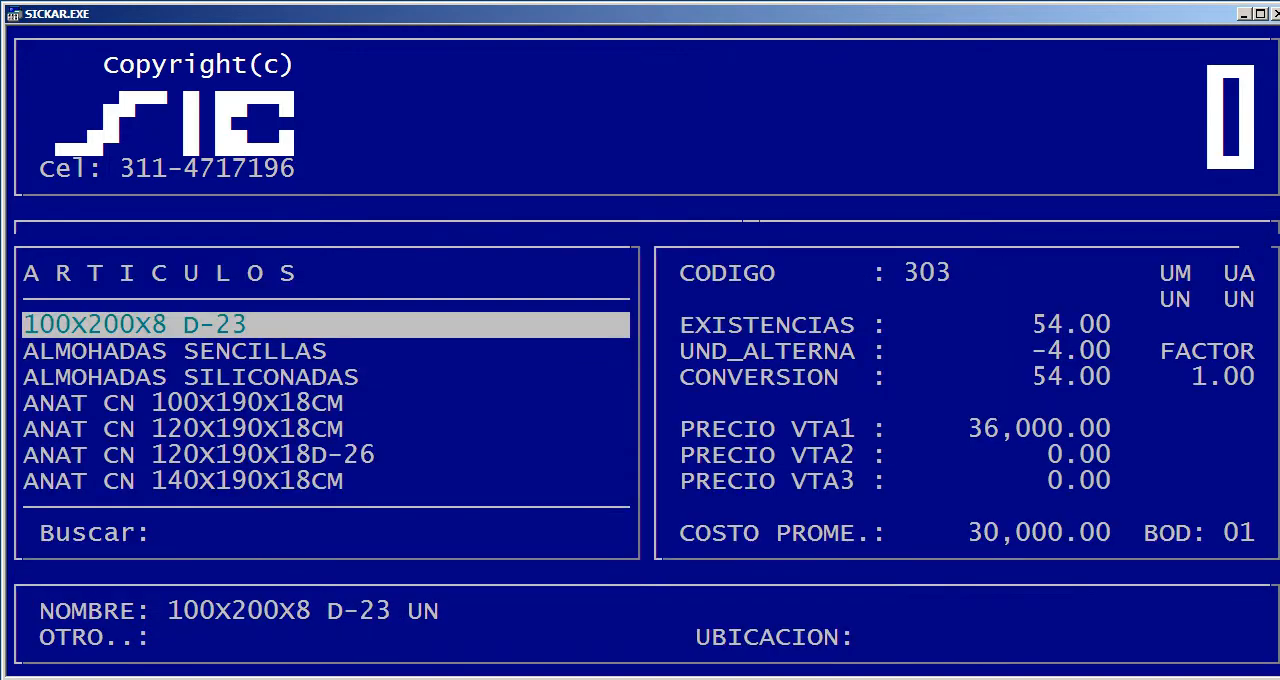
type("DEL")
key("Return")
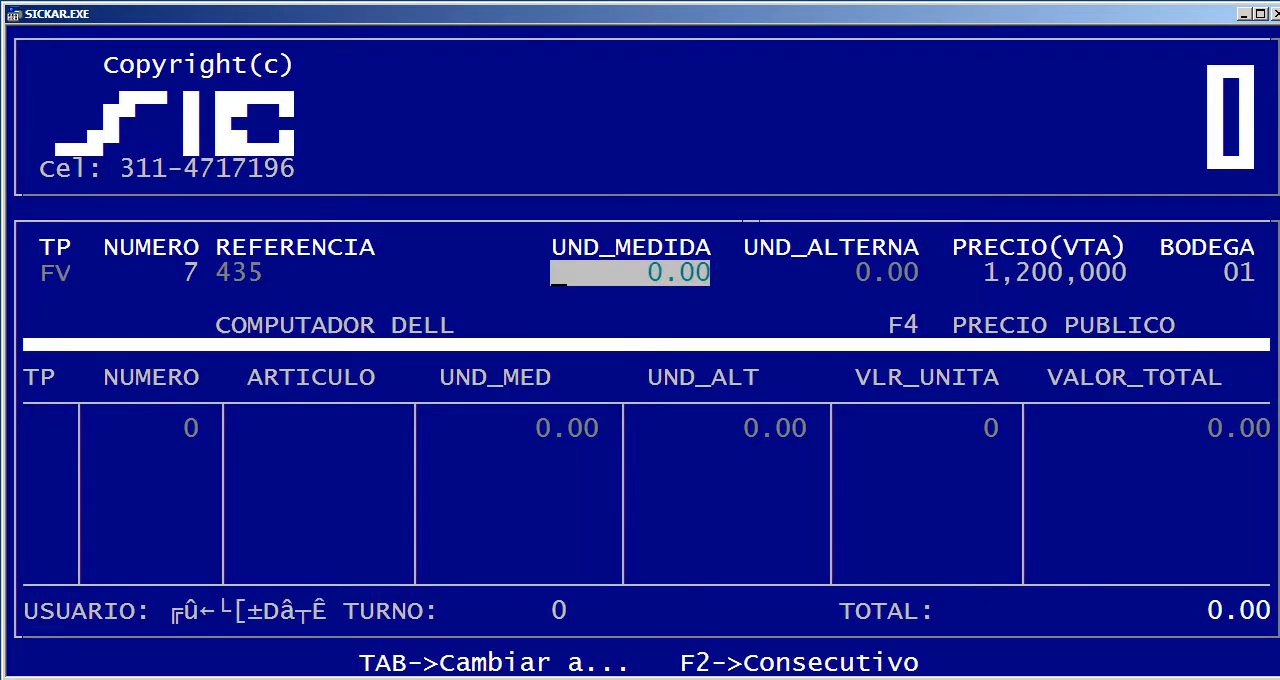
type("1")
key("Return")
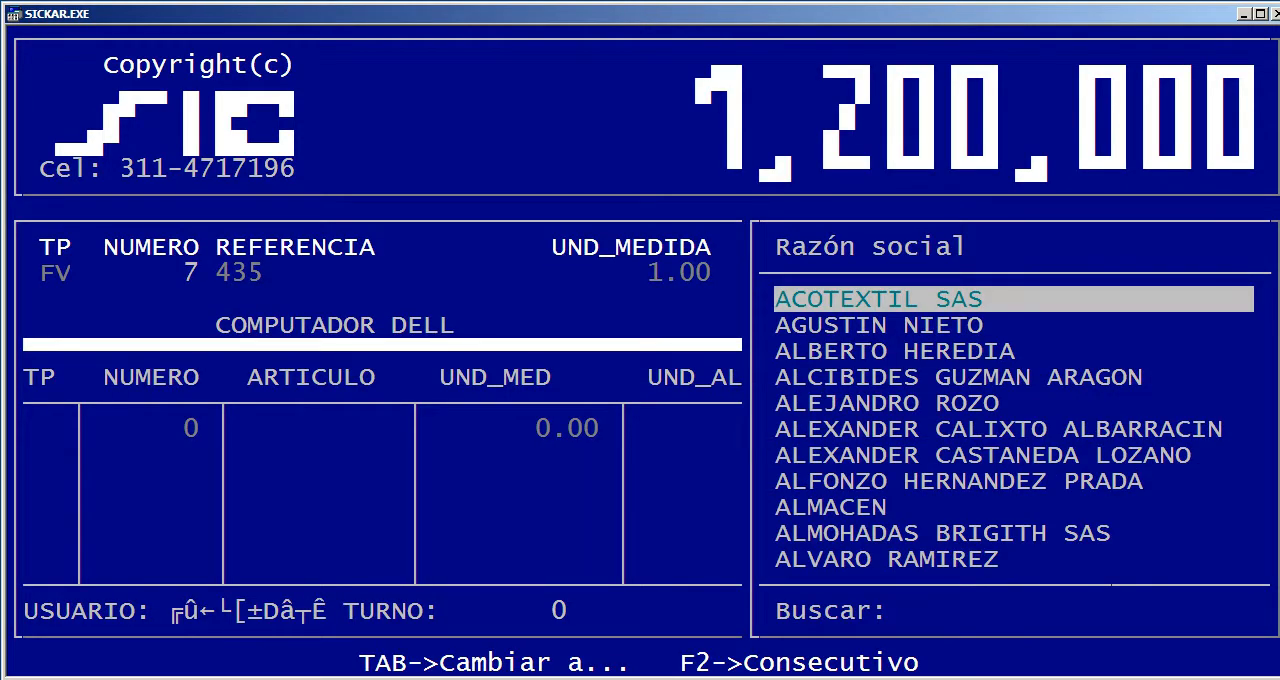
type("PEDR")
key("Return")
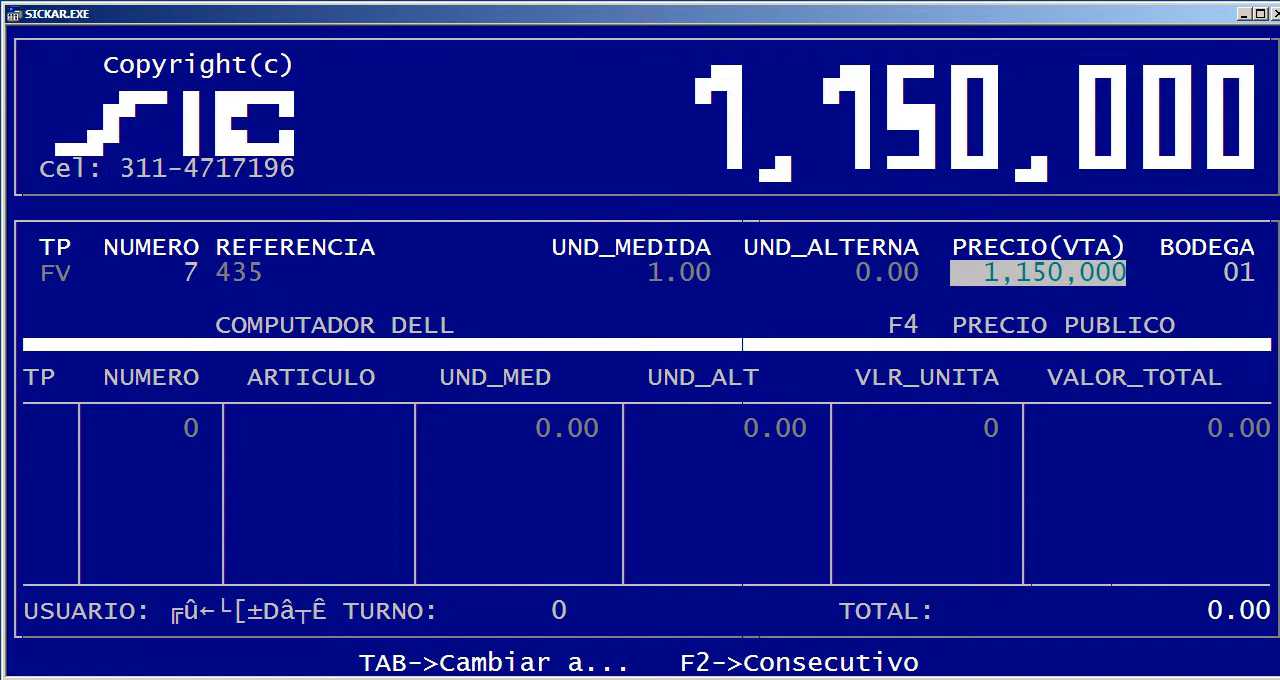
key("Escape")
key("Escape")
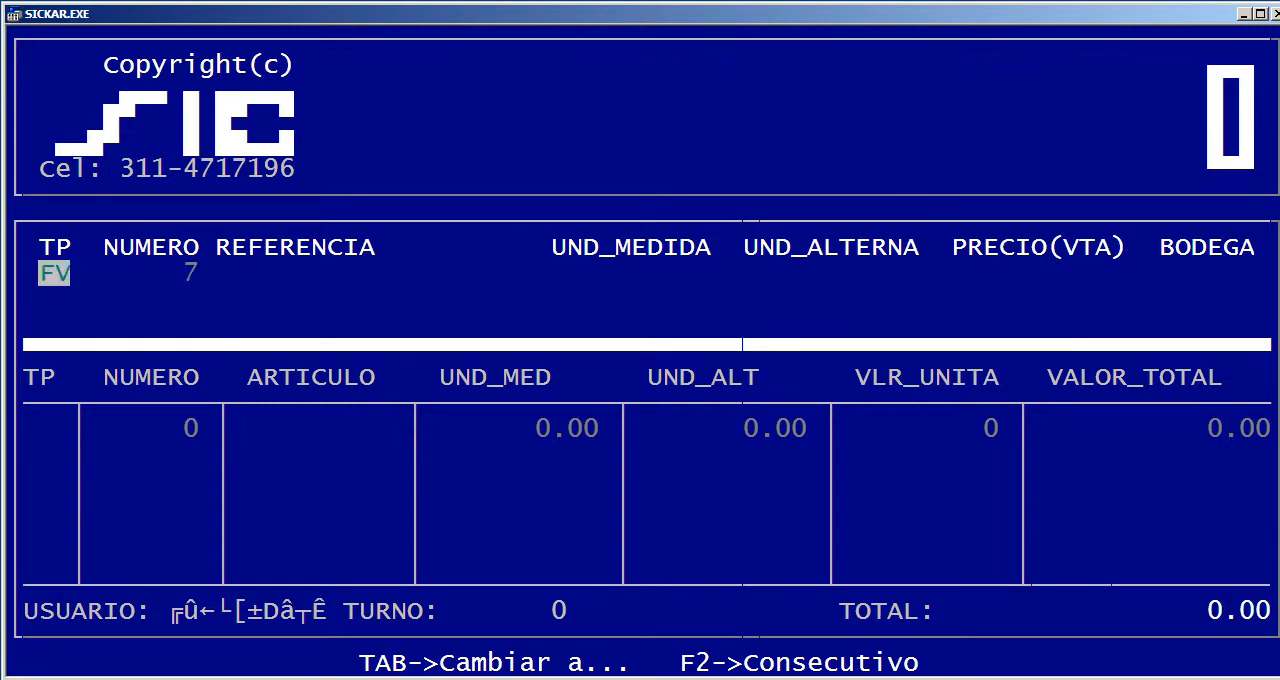
key("Escape")
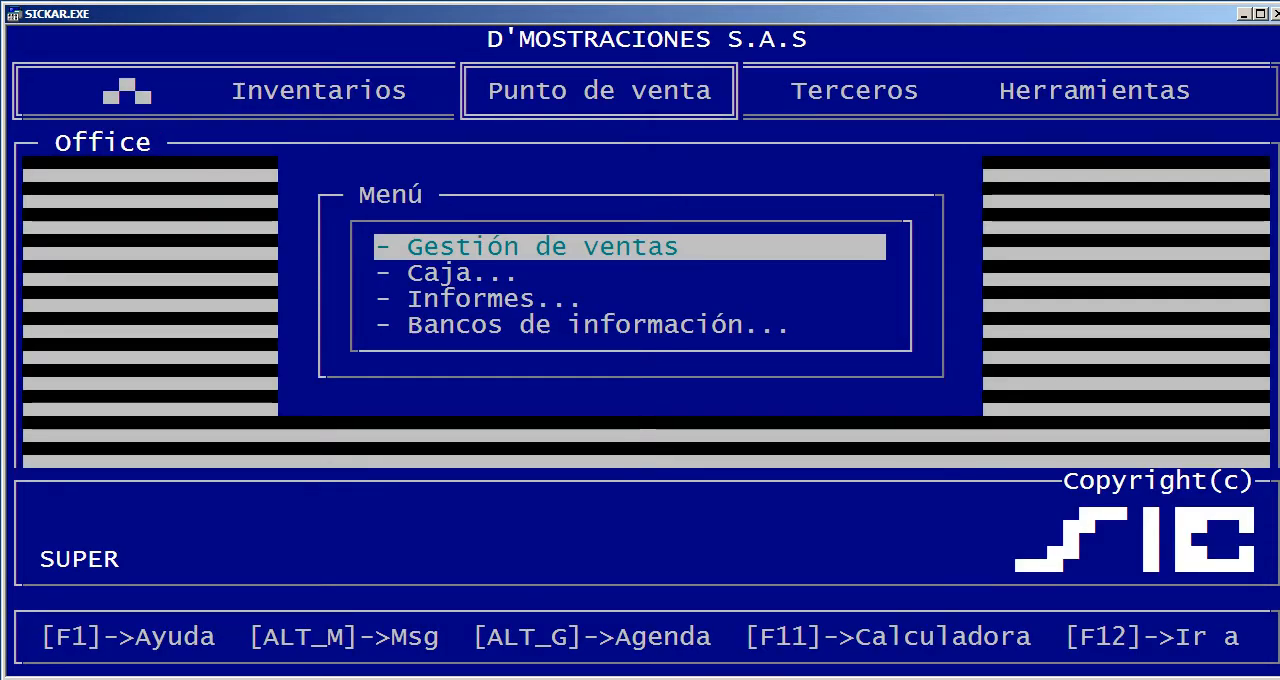
Try to start a new cash movement by choosing its movement type
key("Down")
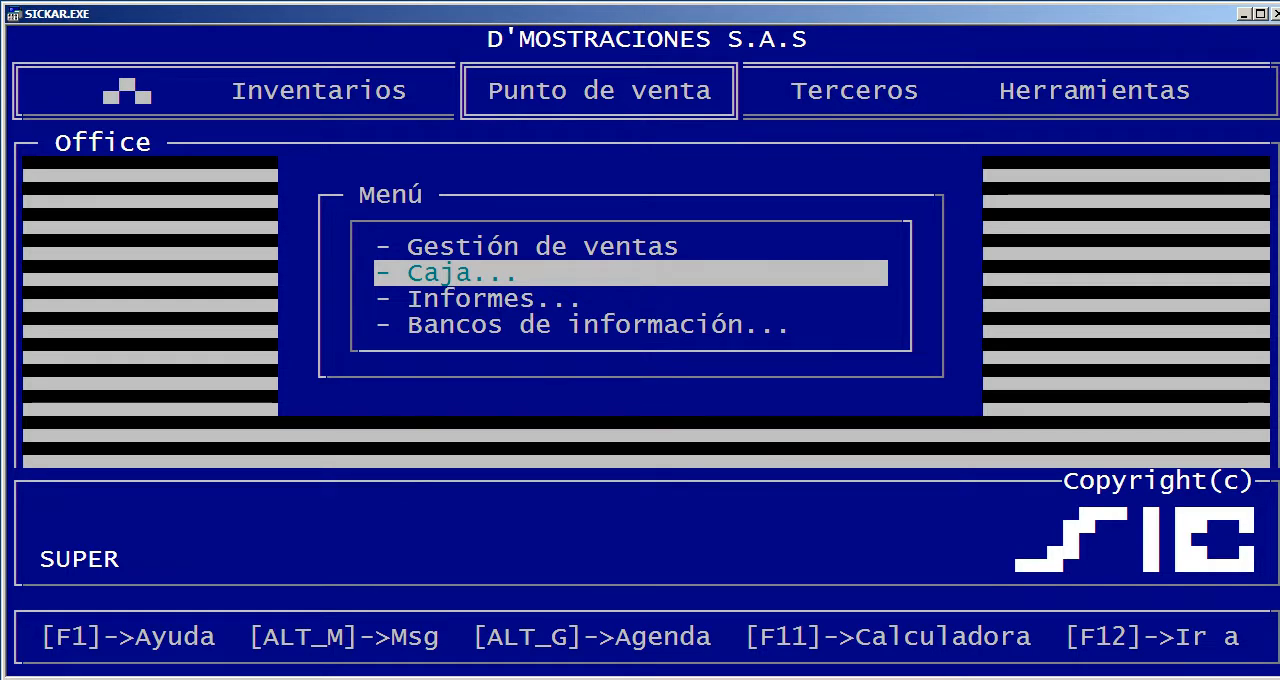
key("Return")
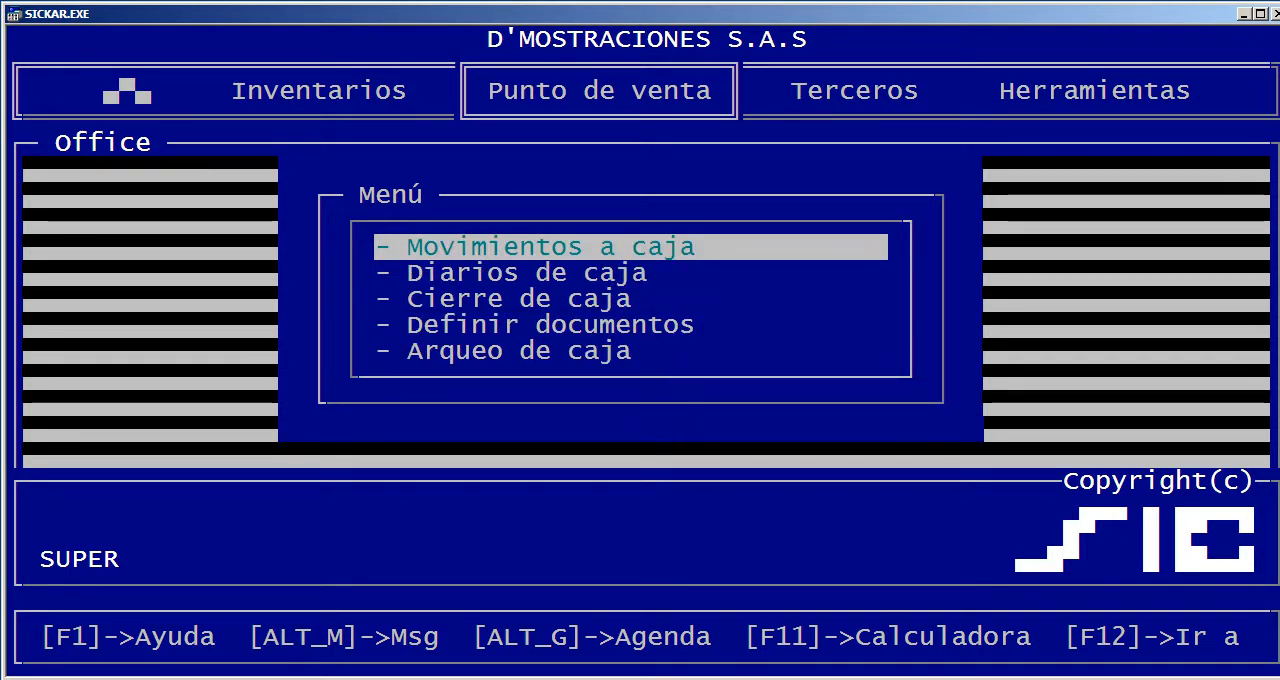
key("Return")
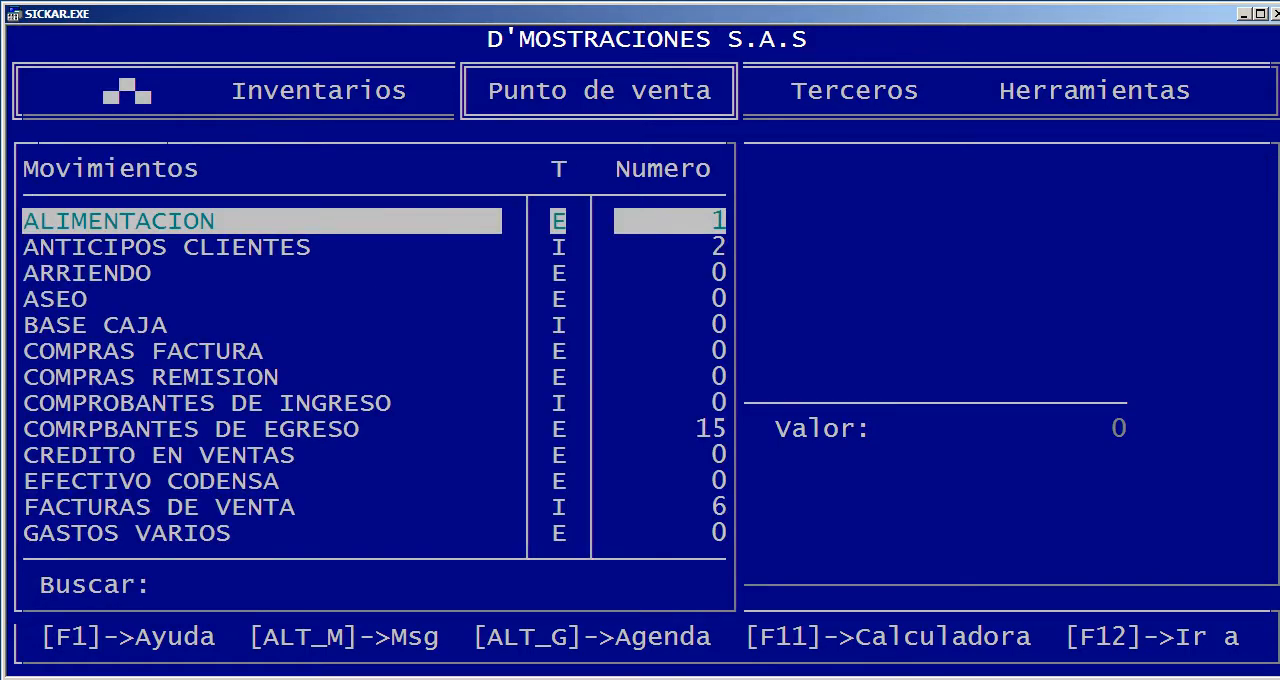
key("Down")
key("Down")
key("Return")
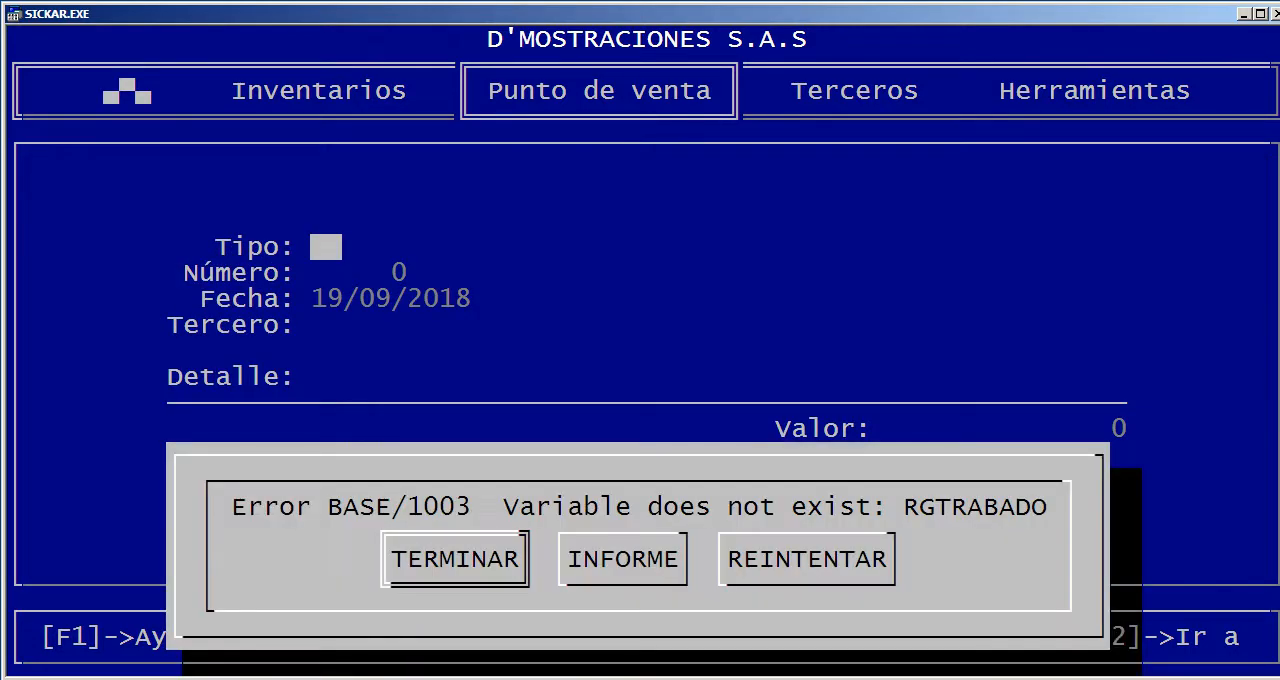
key("Return")
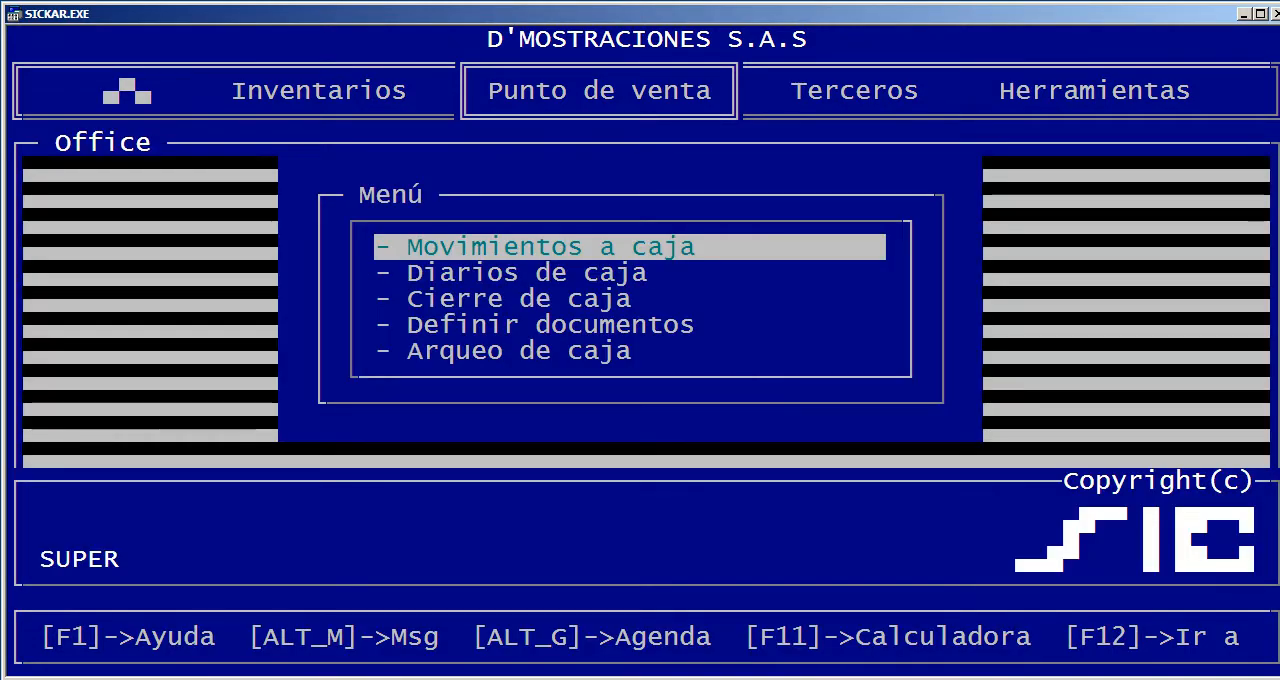
key("Up")
key("Return")
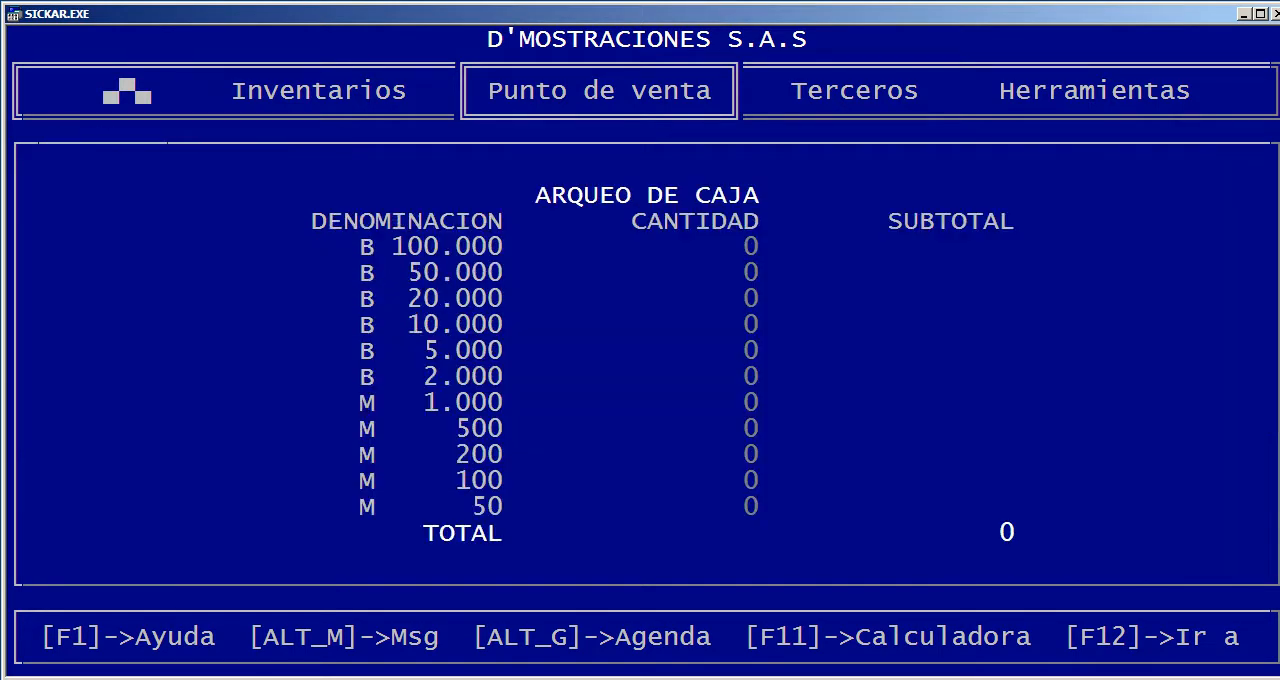
key("Escape")
key("Return")
key("Escape")
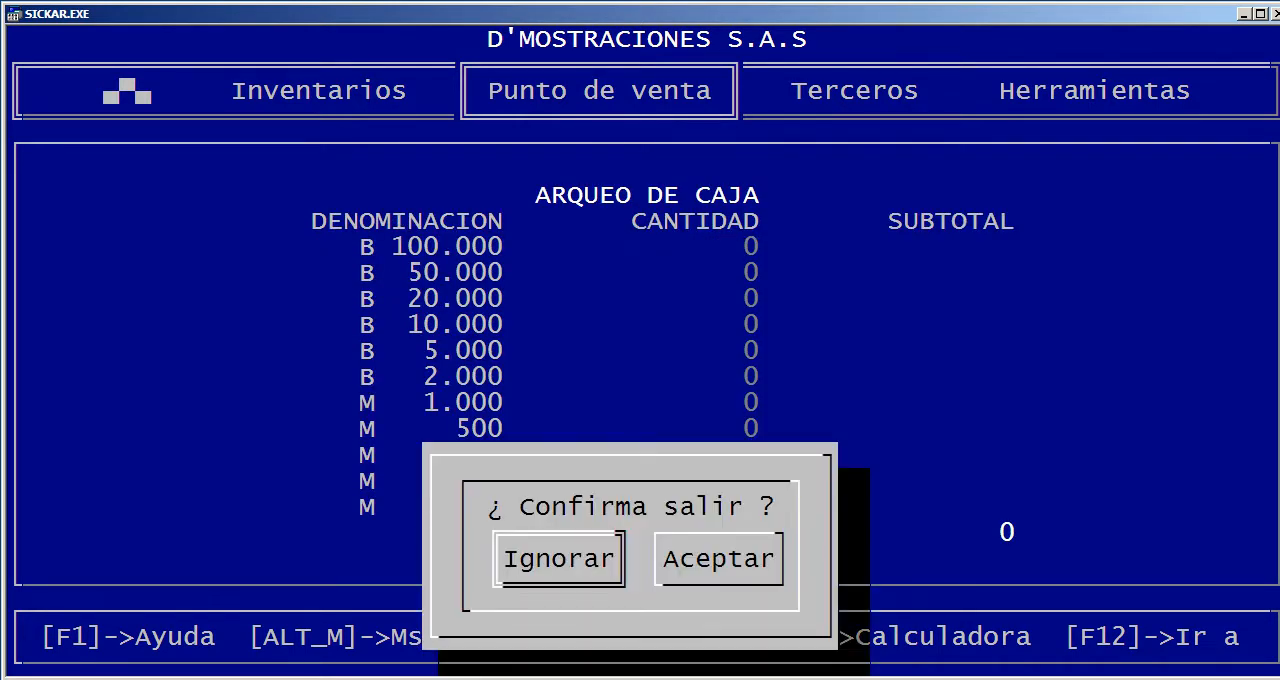
key("Return")
key("Escape")
key("Return")
key("Escape")
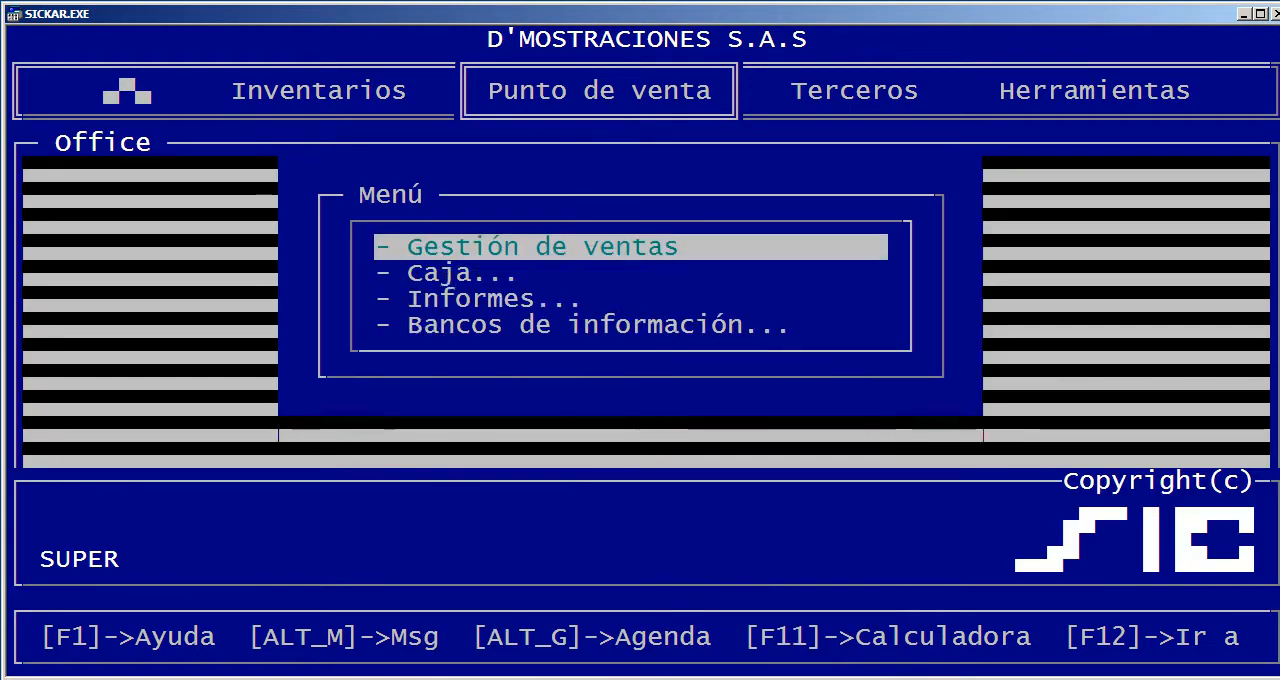
Start a cash movement of type GASTOS VARIOS, accepting the proposed number 1 and the date 19/09/2018
key("Down")
key("Return")
key("Return")
key("Return")
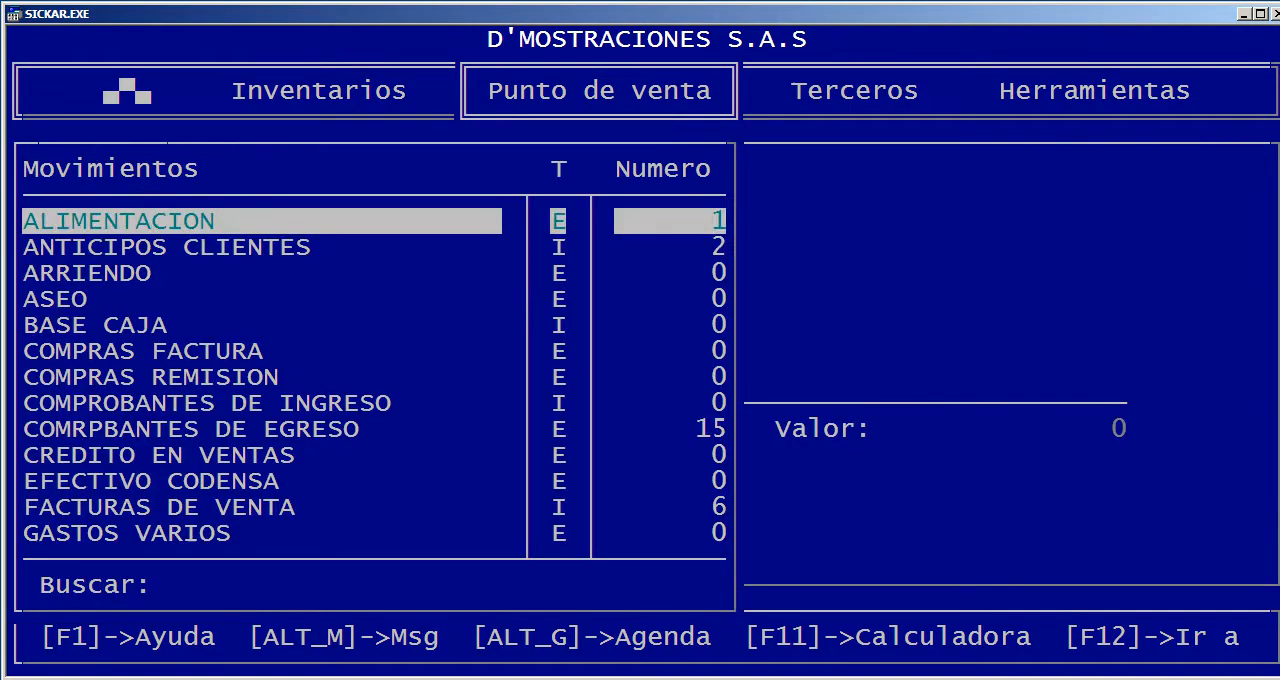
key("Down")
key("Down")
key("Down")
key("Down")
key("Down")
key("Down")
key("Down")
key("Down")
key("Down")
key("Down")
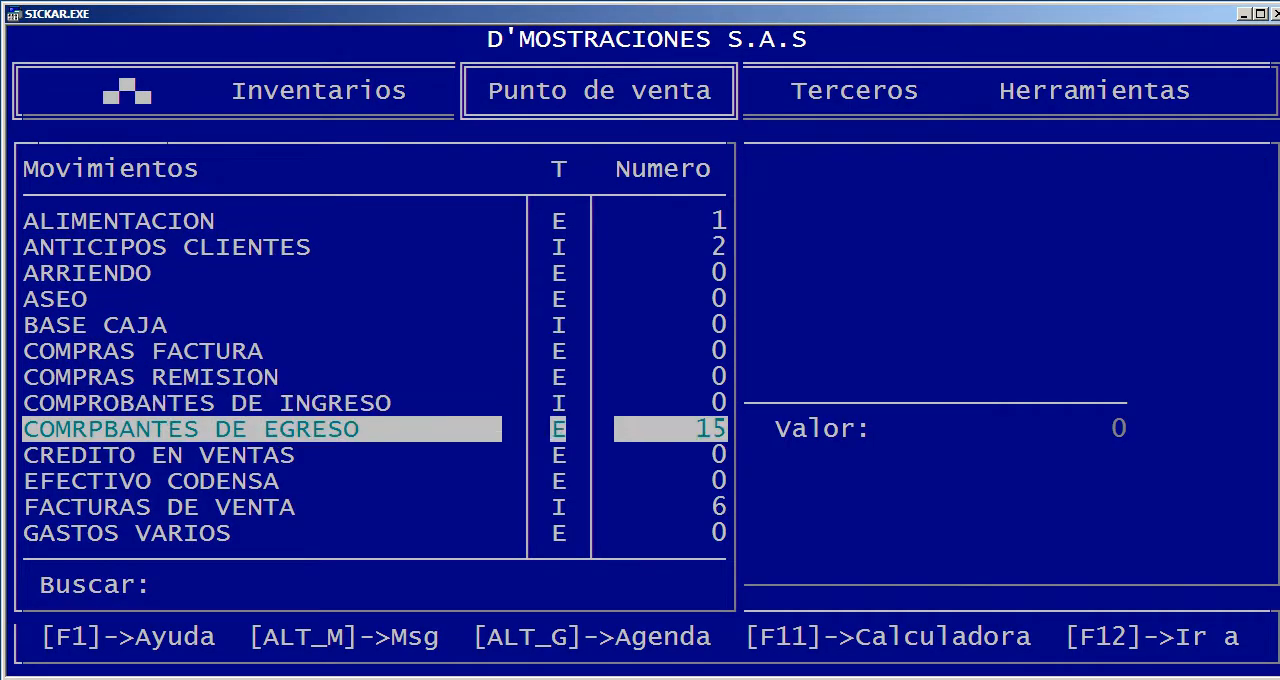
key("Down")
key("Down")
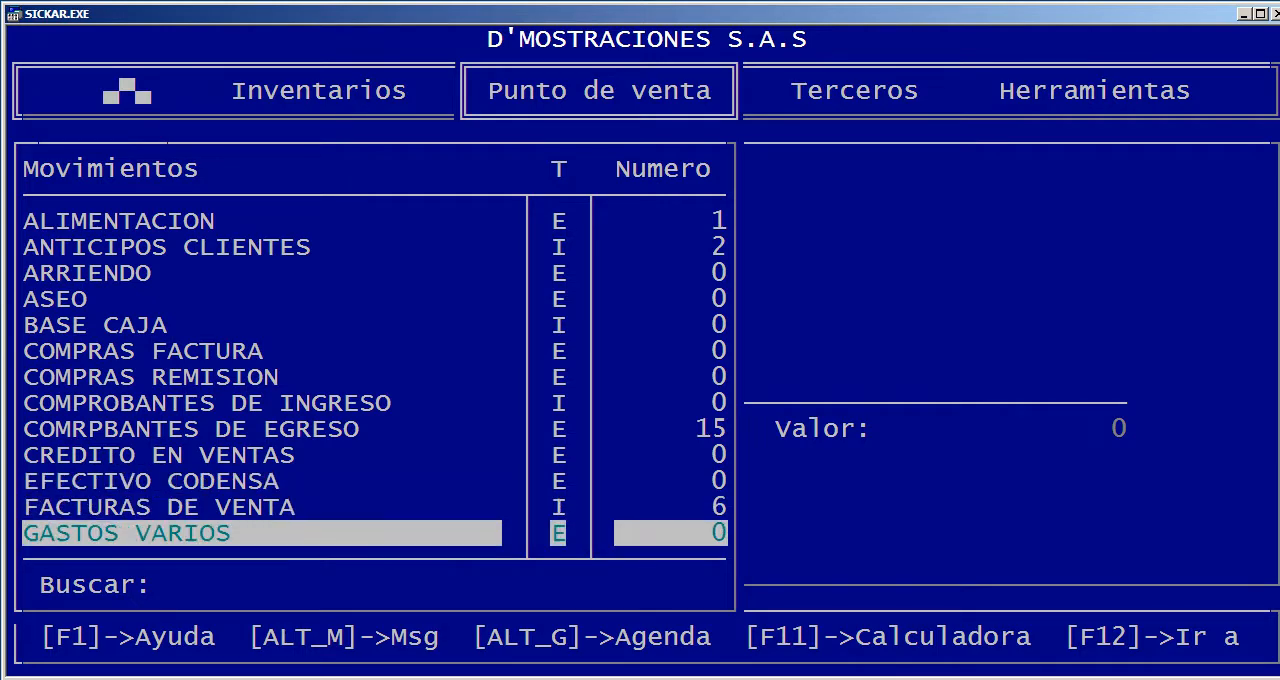
key("Return")
key("Return")
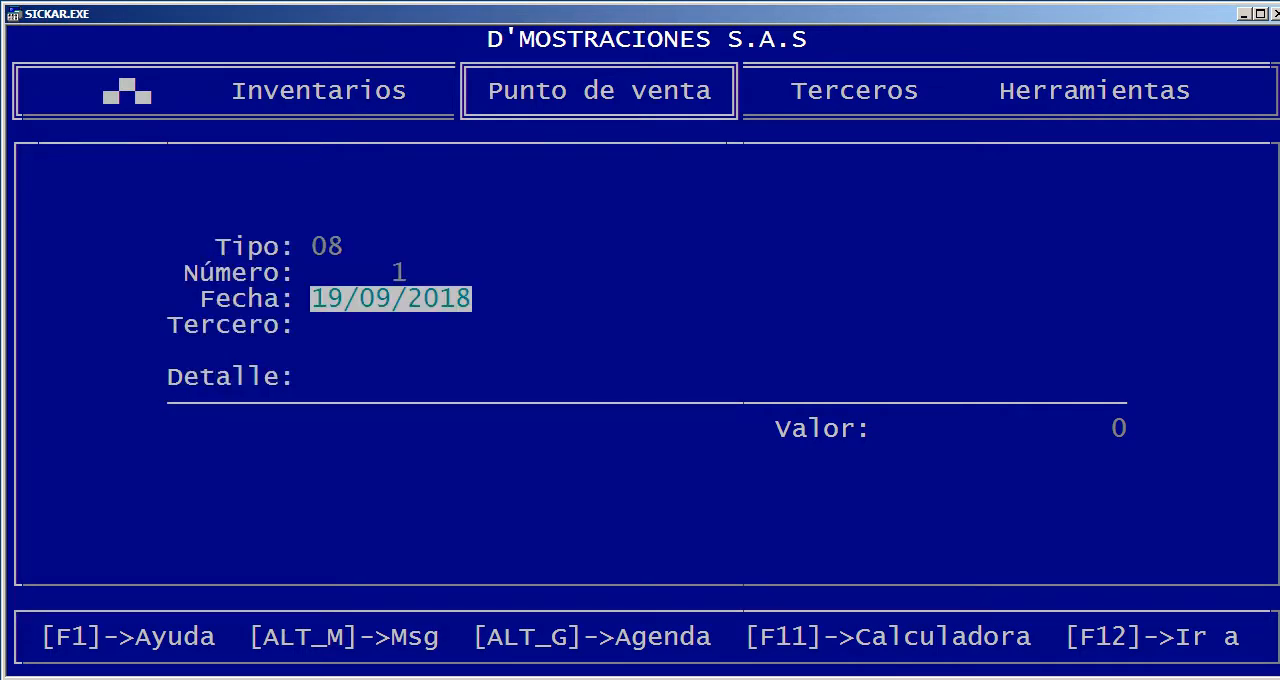
key("Return")
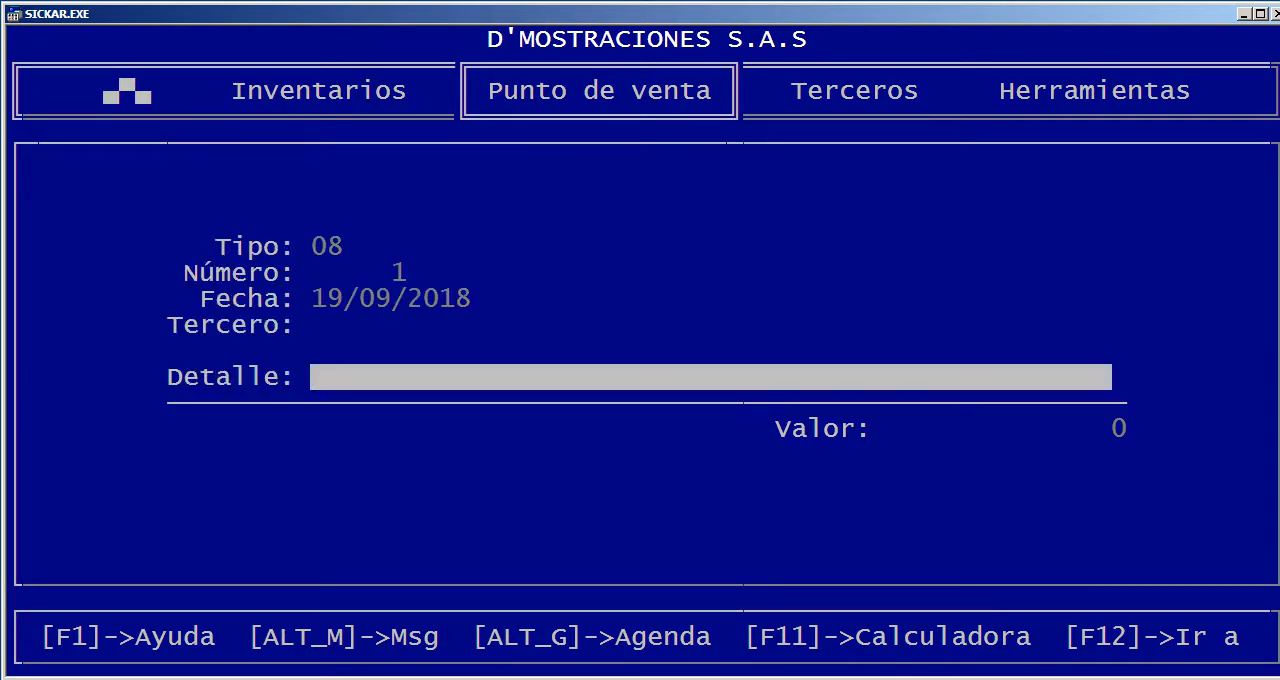
Enter the detail PAGO CELULAR and a value of 100,000 for the expense, save it without printing, and leave the cash movement form
type("PAGO CELULAR")
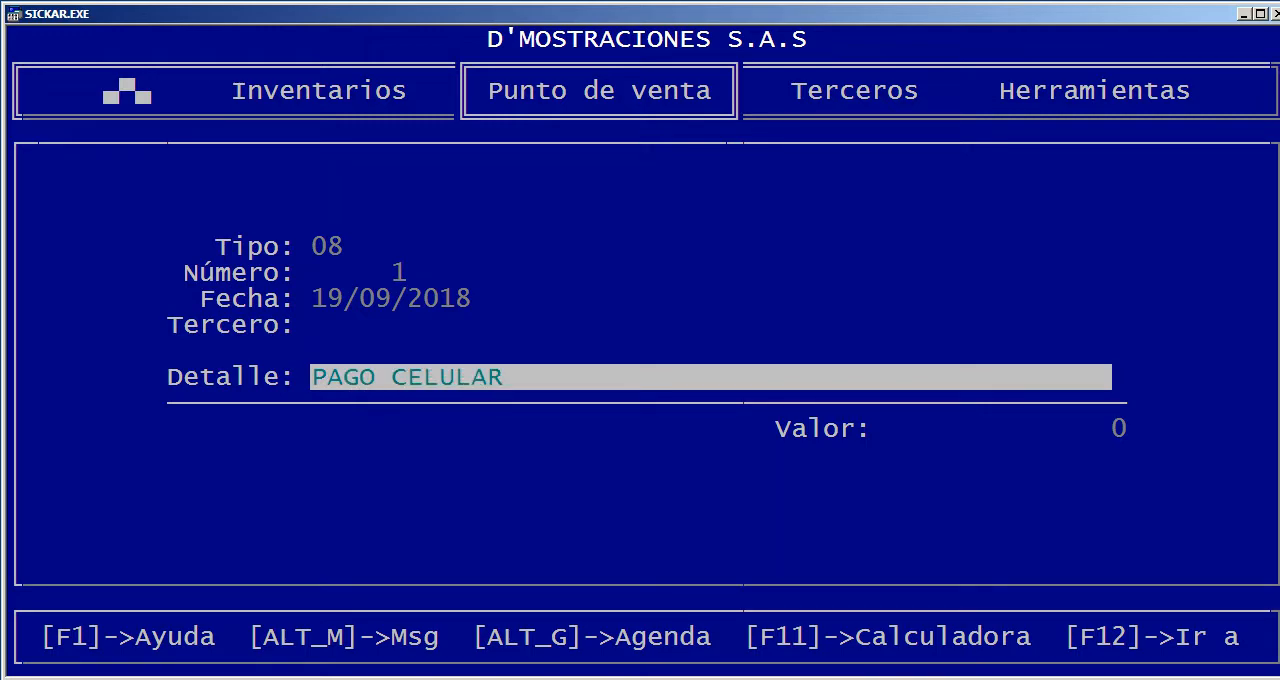
key("Return")
type("1000000")
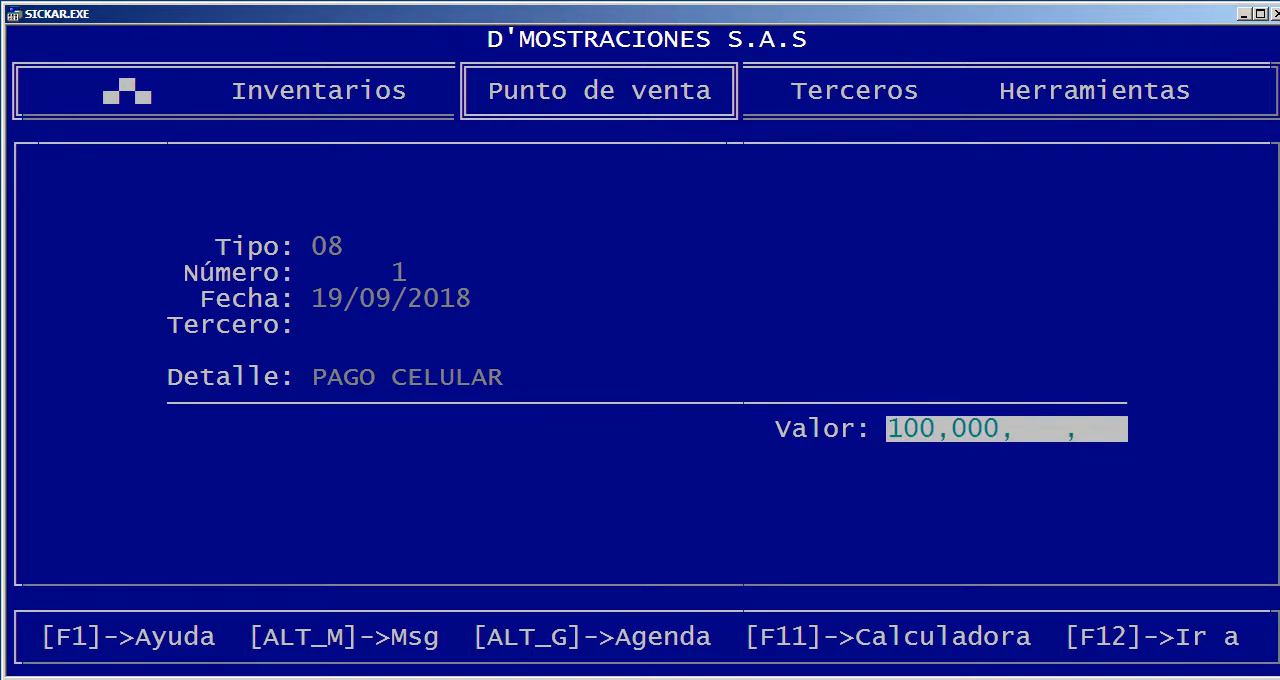
key("Return")
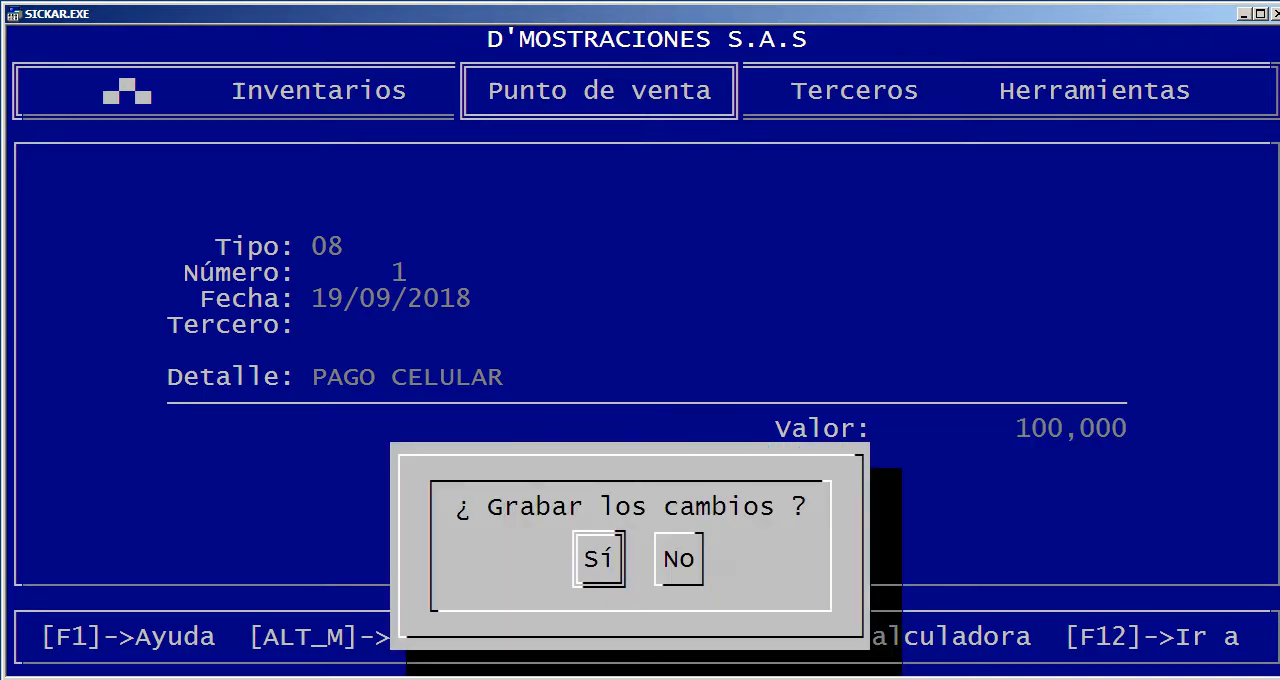
key("Return")
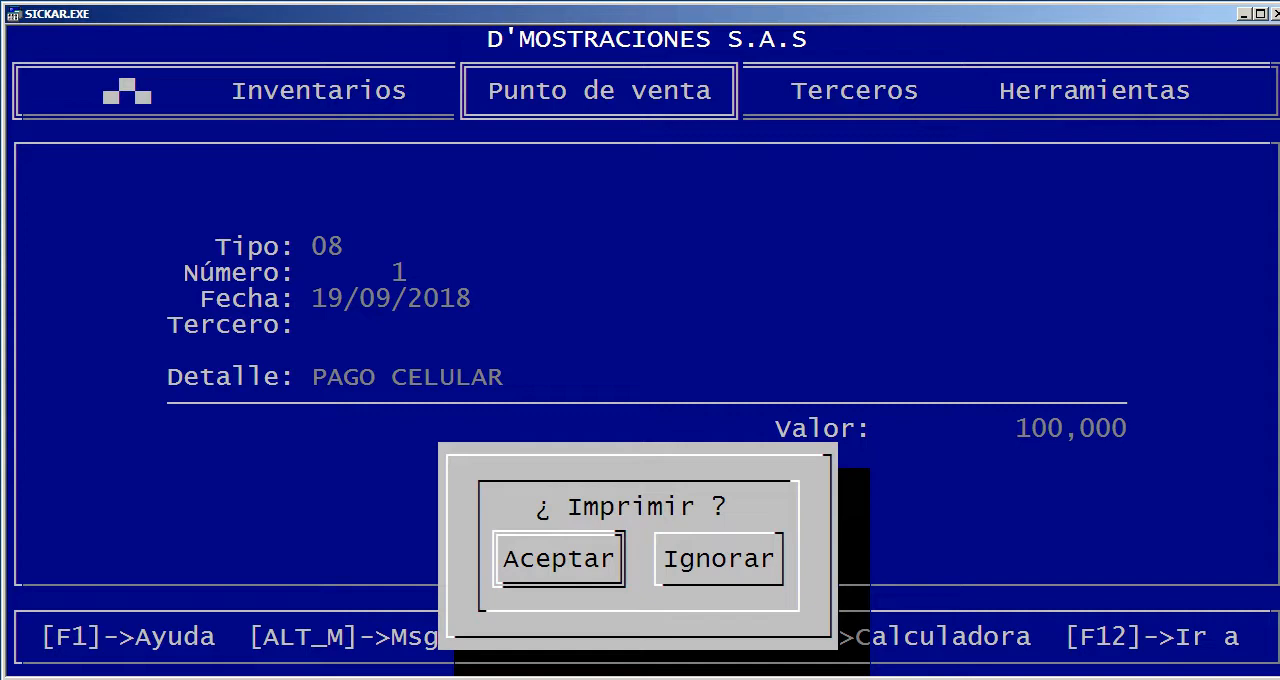
key("Right")
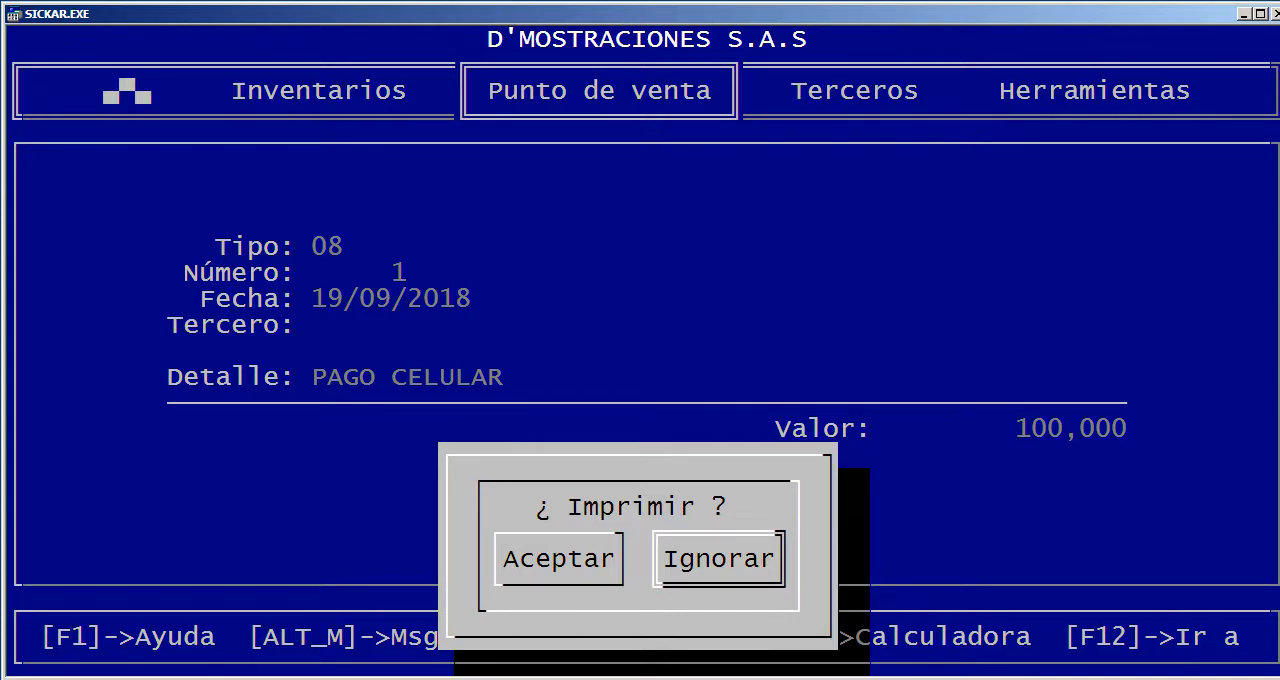
key("Return")
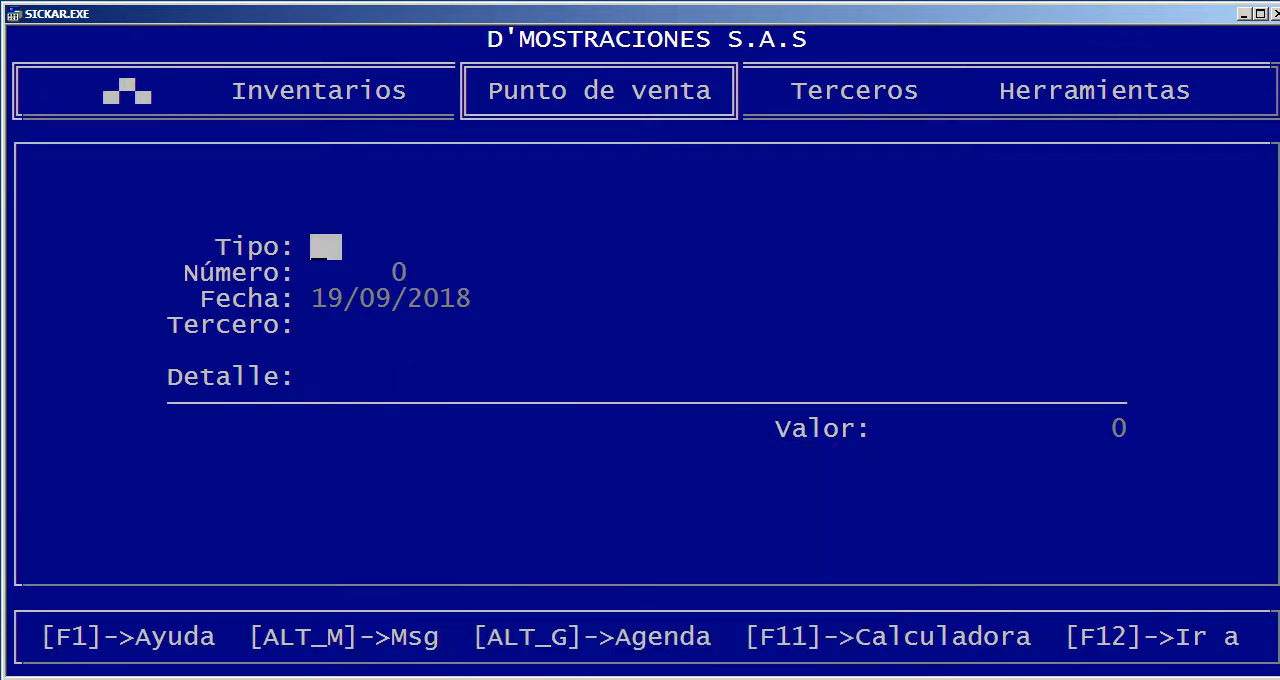
key("Escape")
Open the cash journals report and check the available document types, leaving the document filter blank
key("Down")
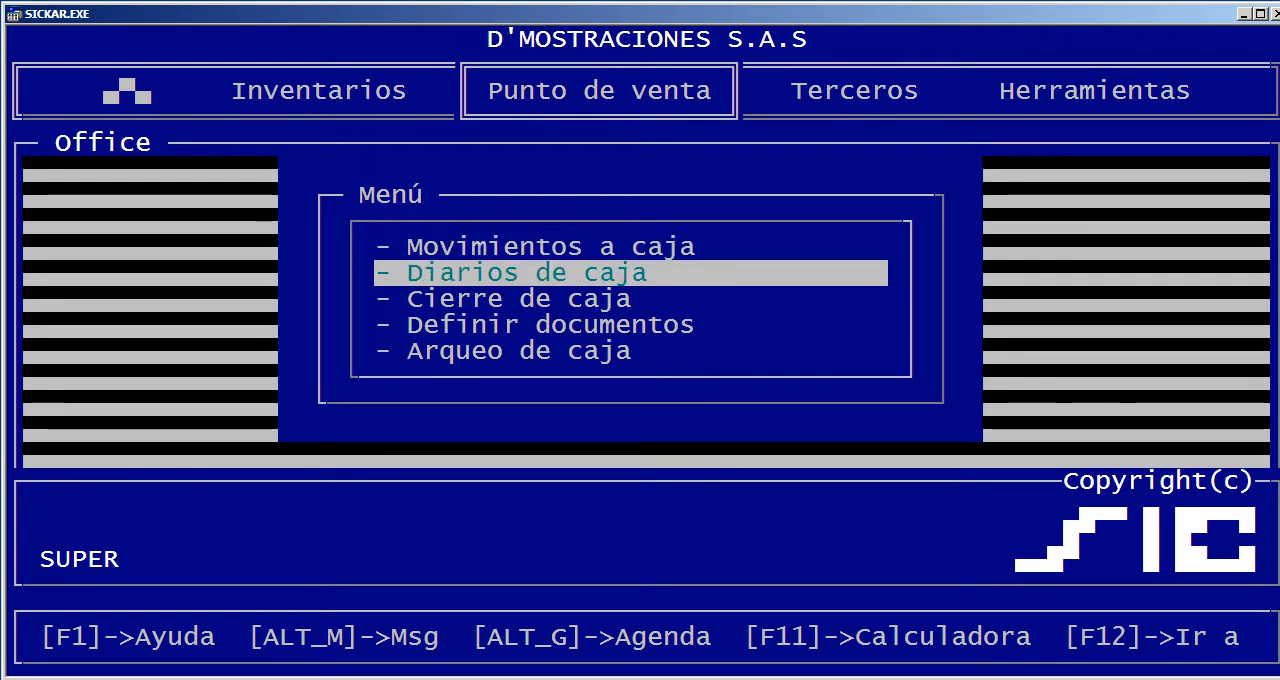
key("Return")
key("Return")
key("Return")
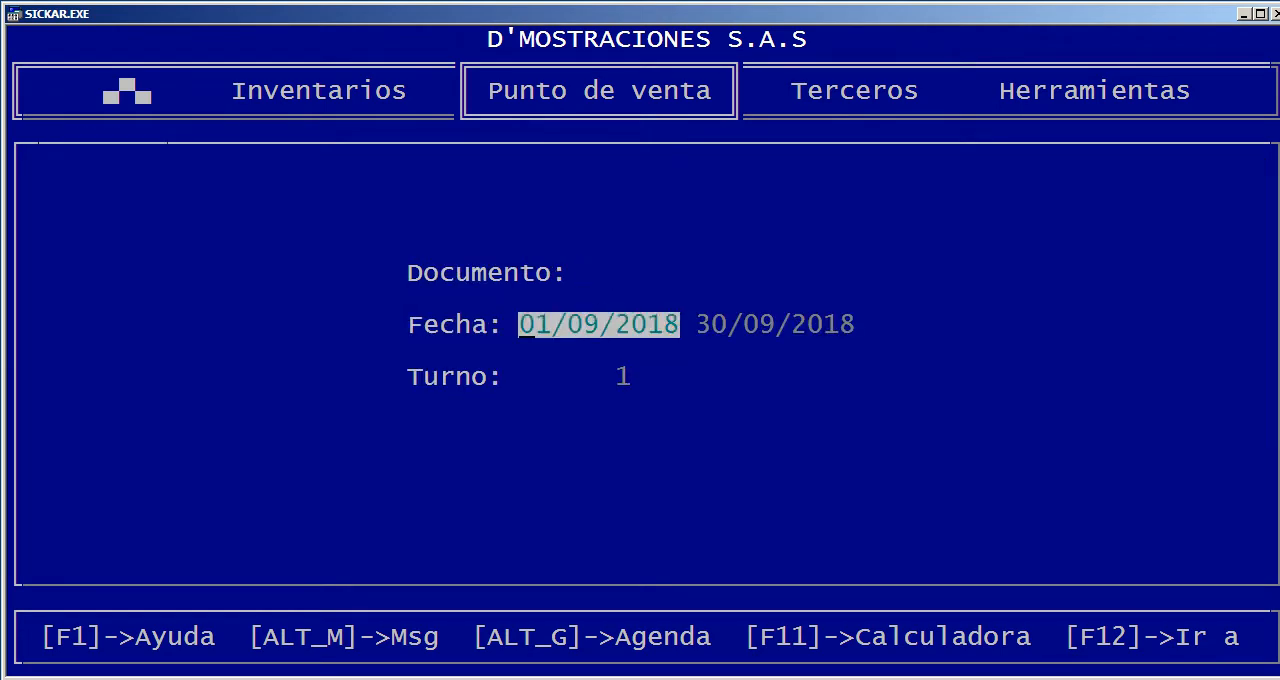
key("Up")
key("Up")
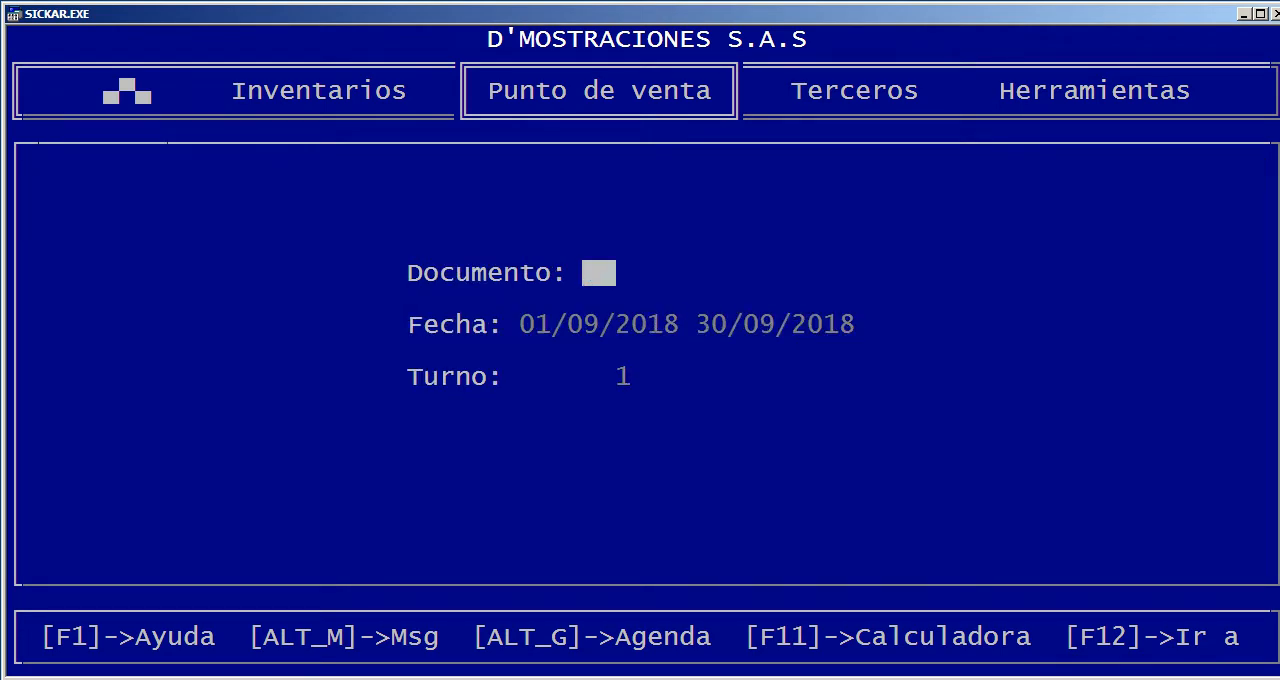
key("F1")
key("Down")
key("Escape")
Generate the cash journal for all documents from 01/09/2018 to 30/09/2018 for shift 1
key("Return")
key("Return")
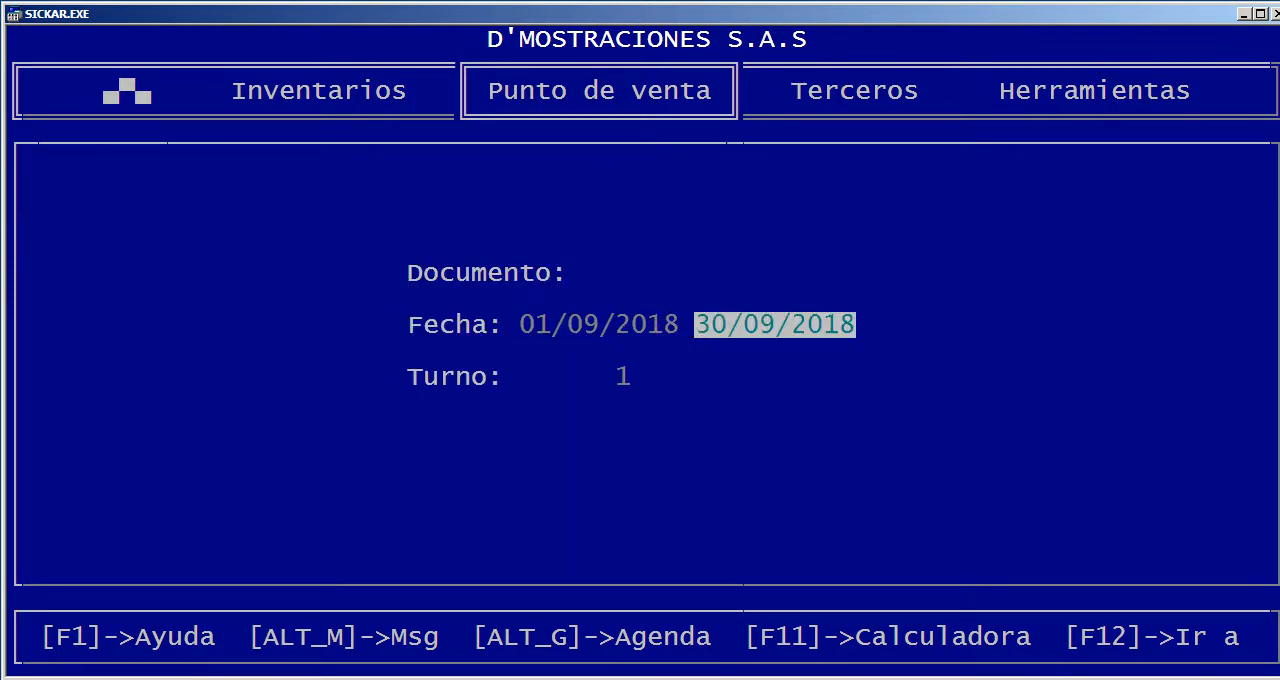
key("Return")
key("Return")
key("Return")
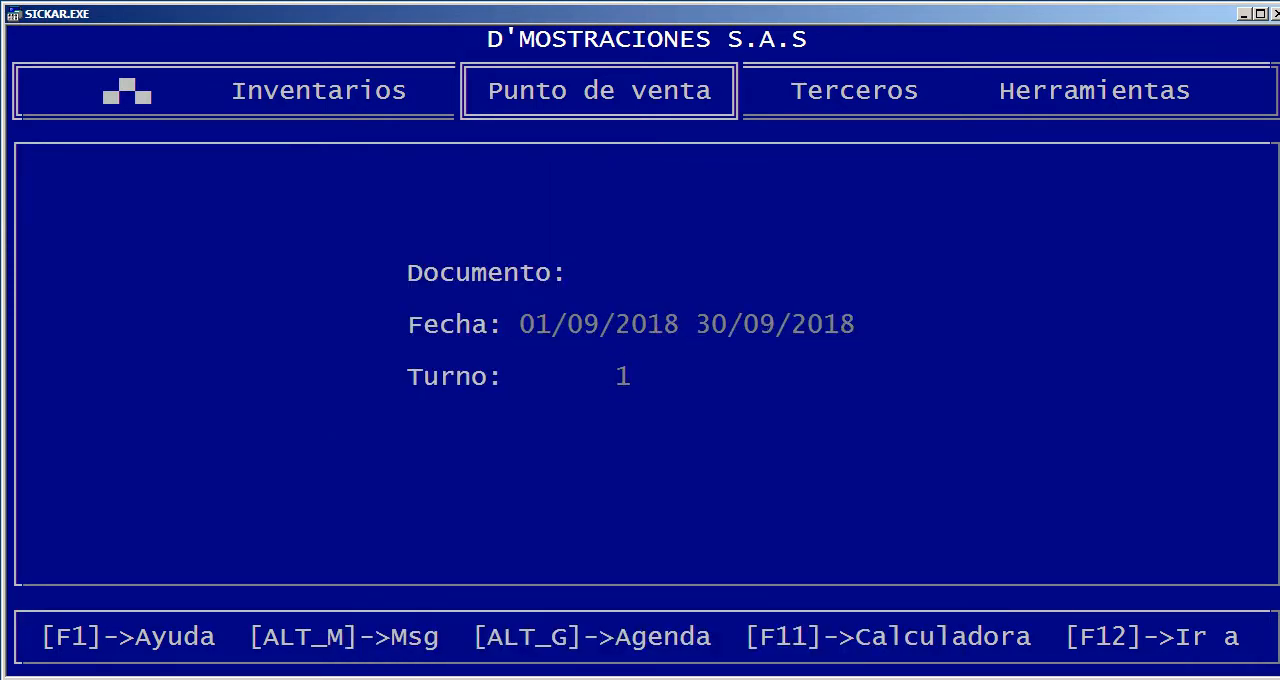
Review the cash journal's entries for expenses, delivery notes, sales invoices and cash receipts, and close the report
key("Down")
key("Down")
key("Down")
key("Down")
key("Down")
key("Down")
key("Down")
key("Down")
key("Down")
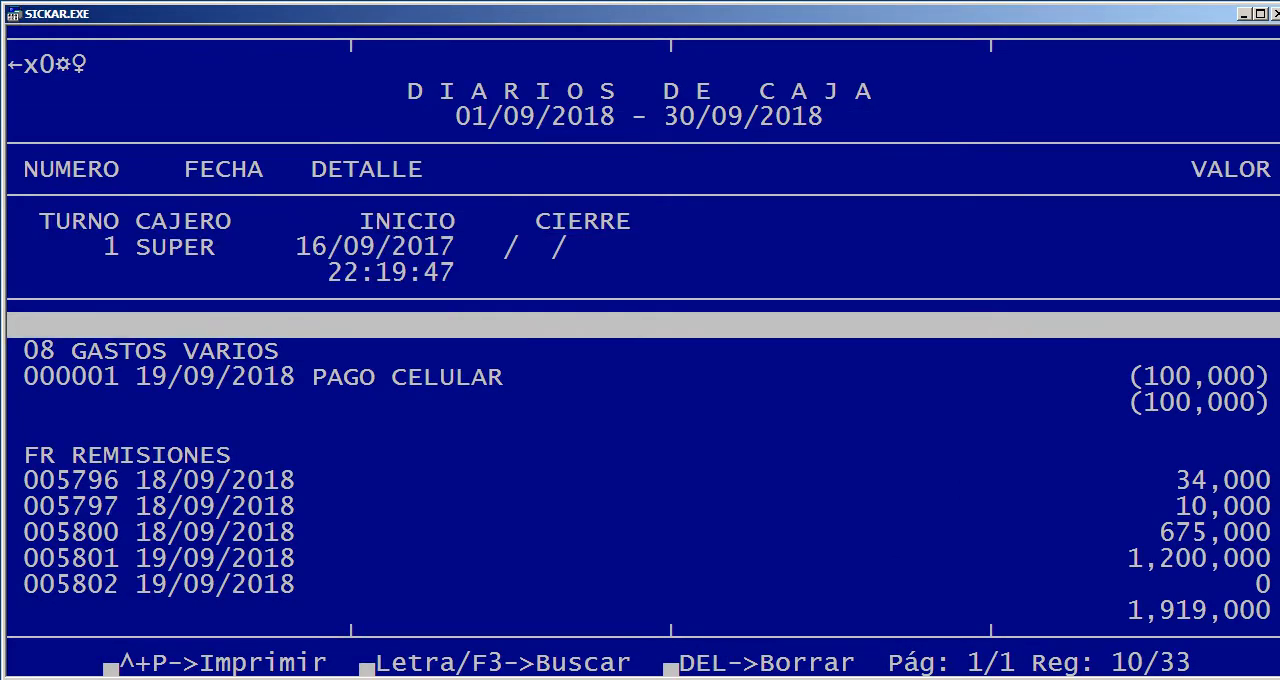
key("Down")
key("Down")
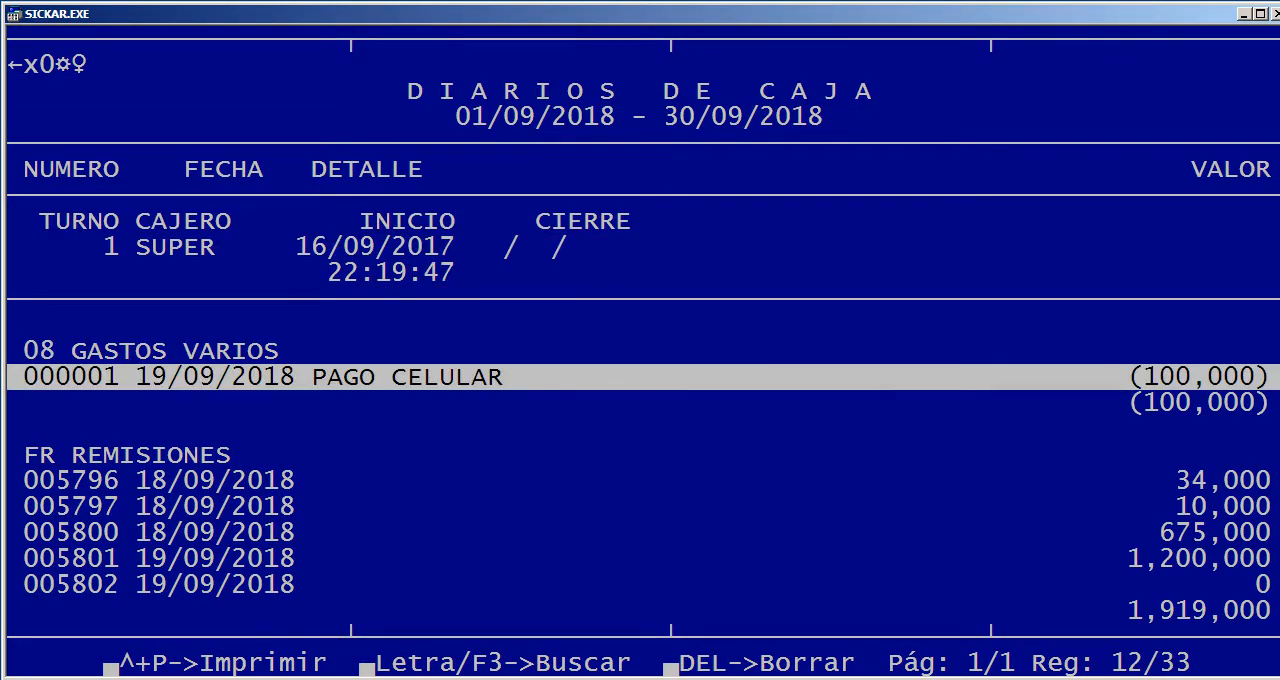
key("Down")
key("Down")
key("Down")
key("Down")
key("Down")
key("Down")
key("Down")
key("Down")
key("Down")
key("Down")
key("Down")
key("Down")
key("Down")
key("Down")
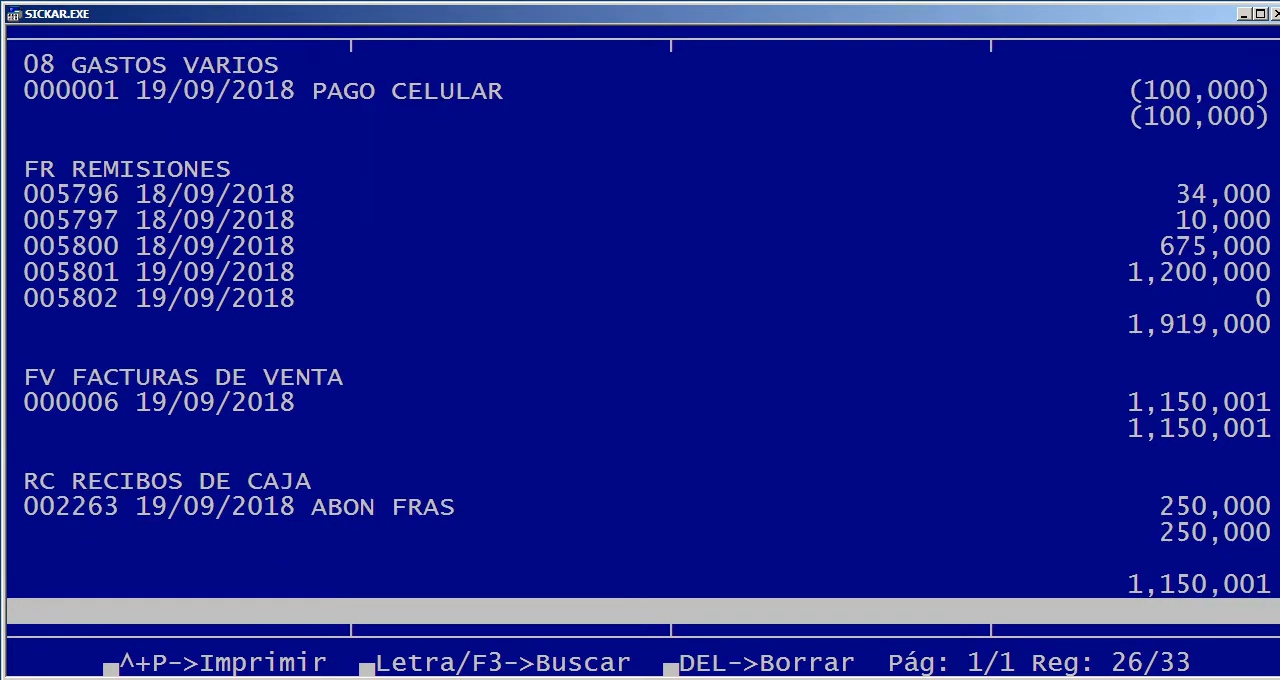
key("End")
key("Escape")
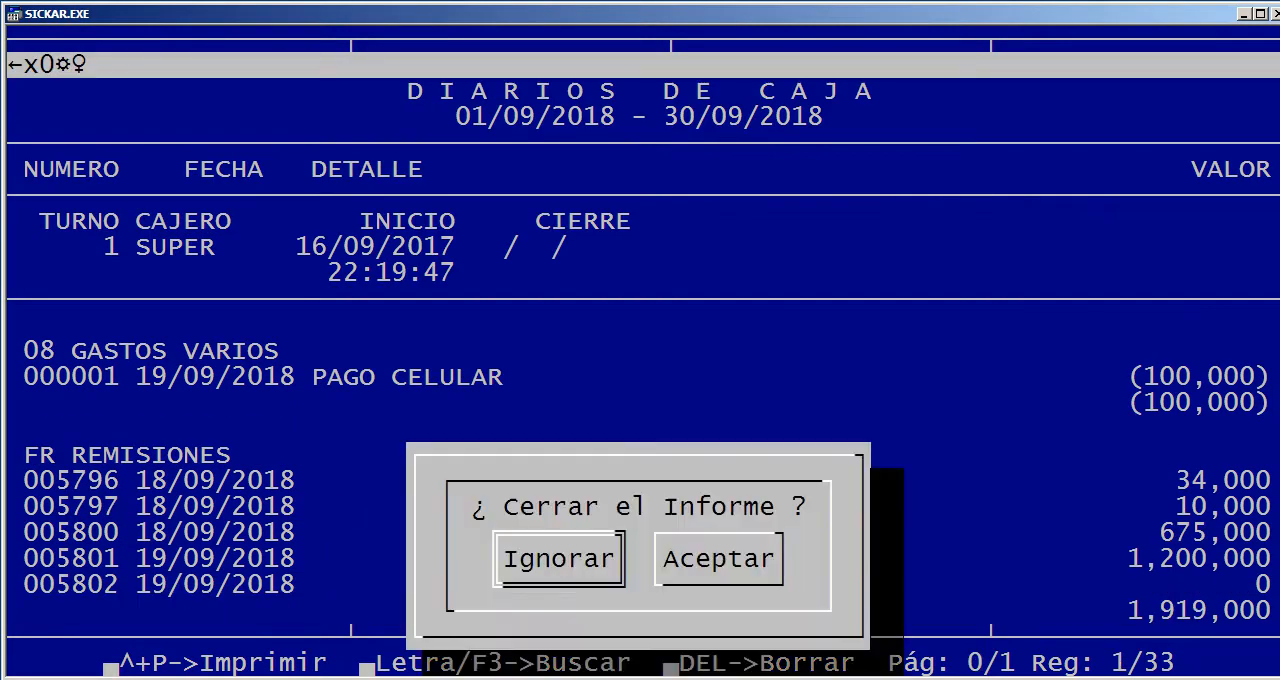
key("Right")
key("Return")
Generate the cash closing report for 19/09/2018 to 19/09/2018 and shift 1
key("Down")
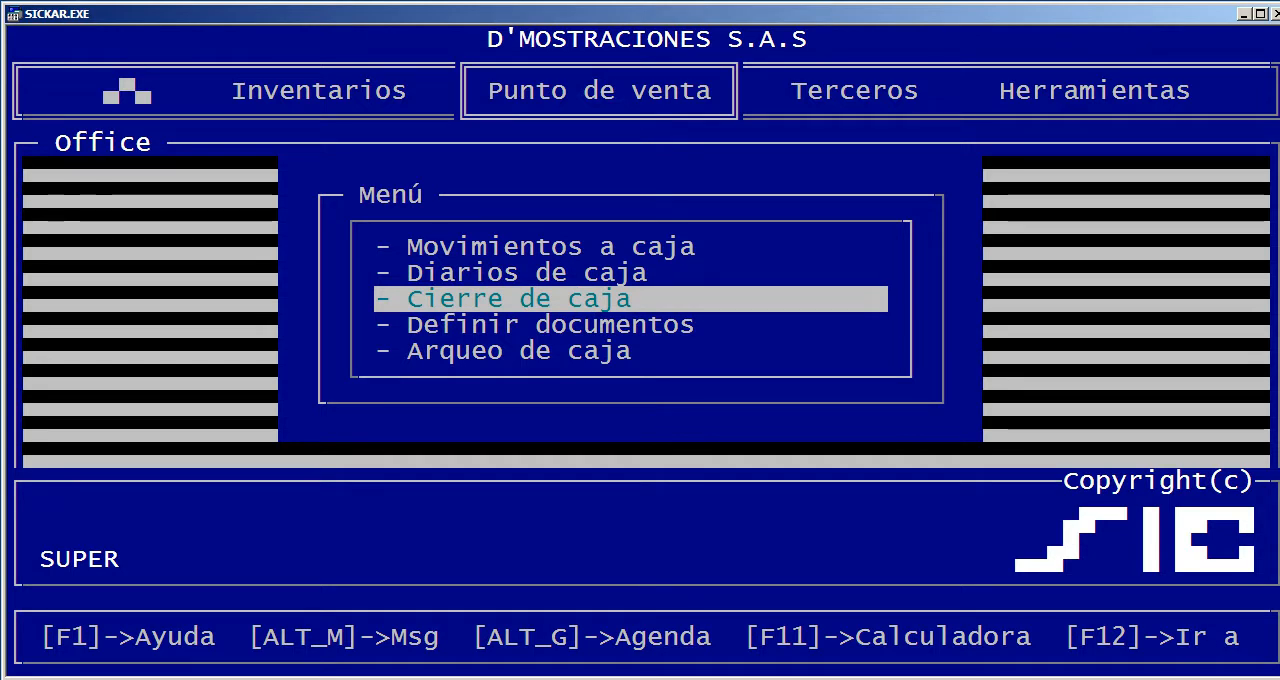
key("Return")
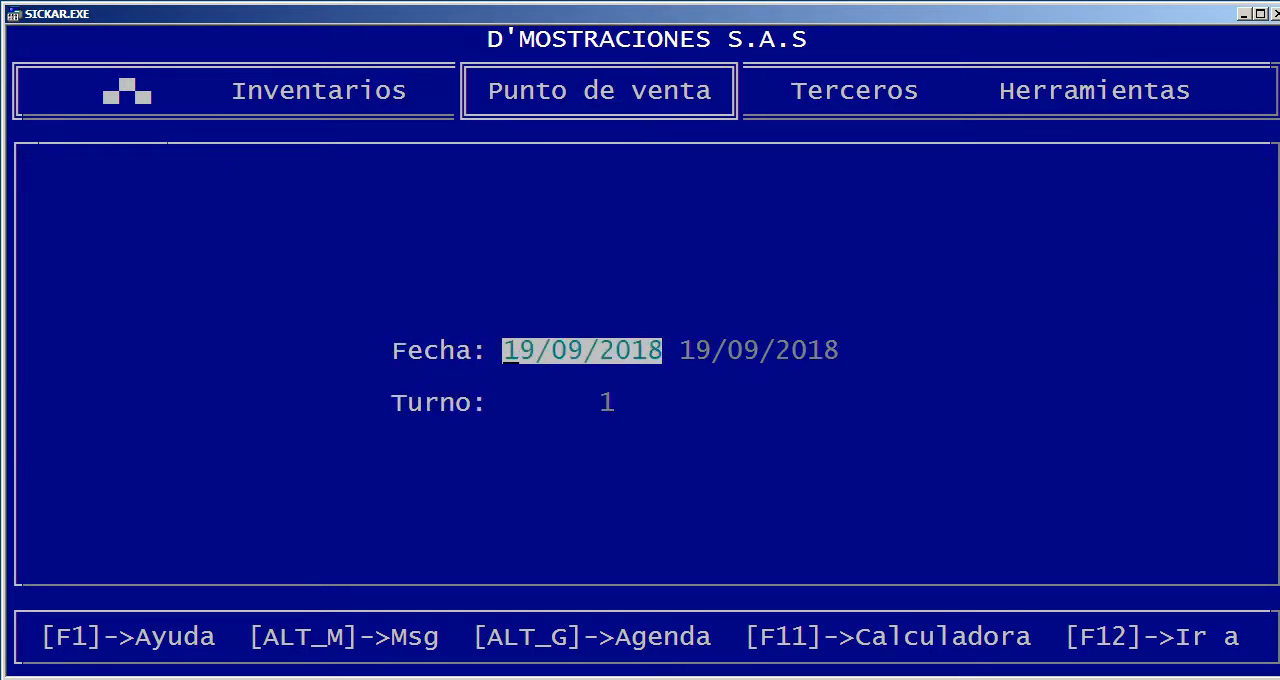
key("Return")
key("Return")
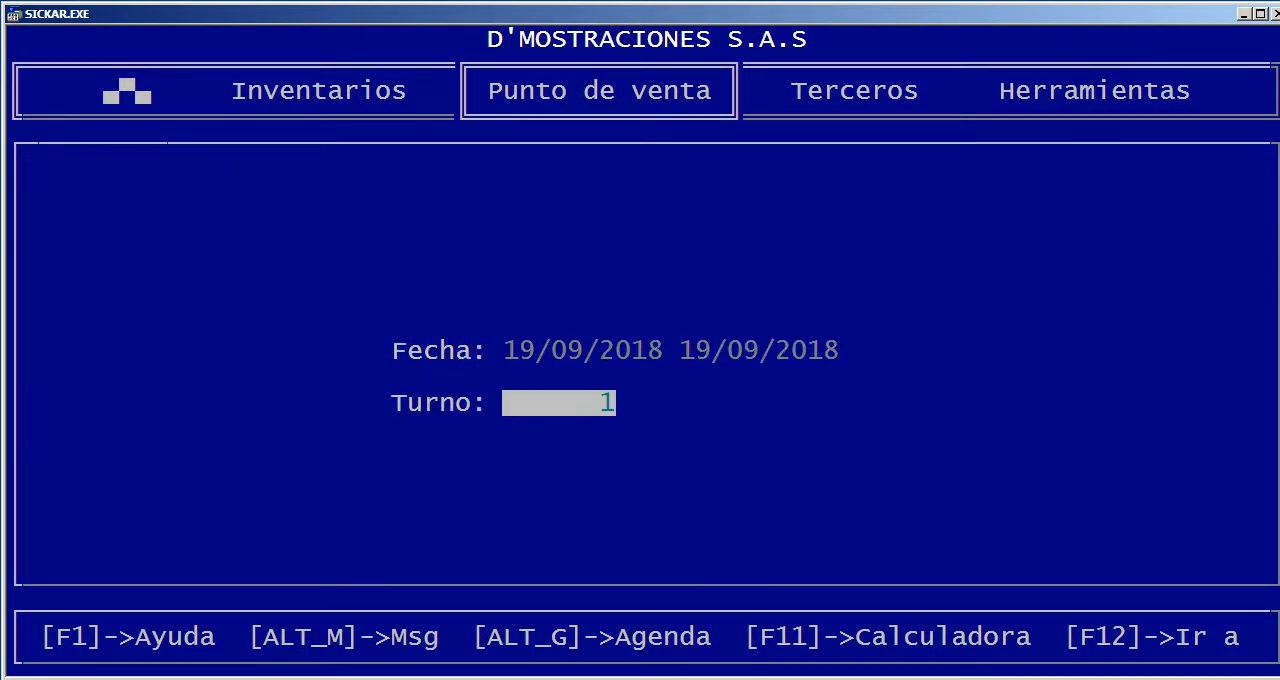
key("Return")
key("Return")
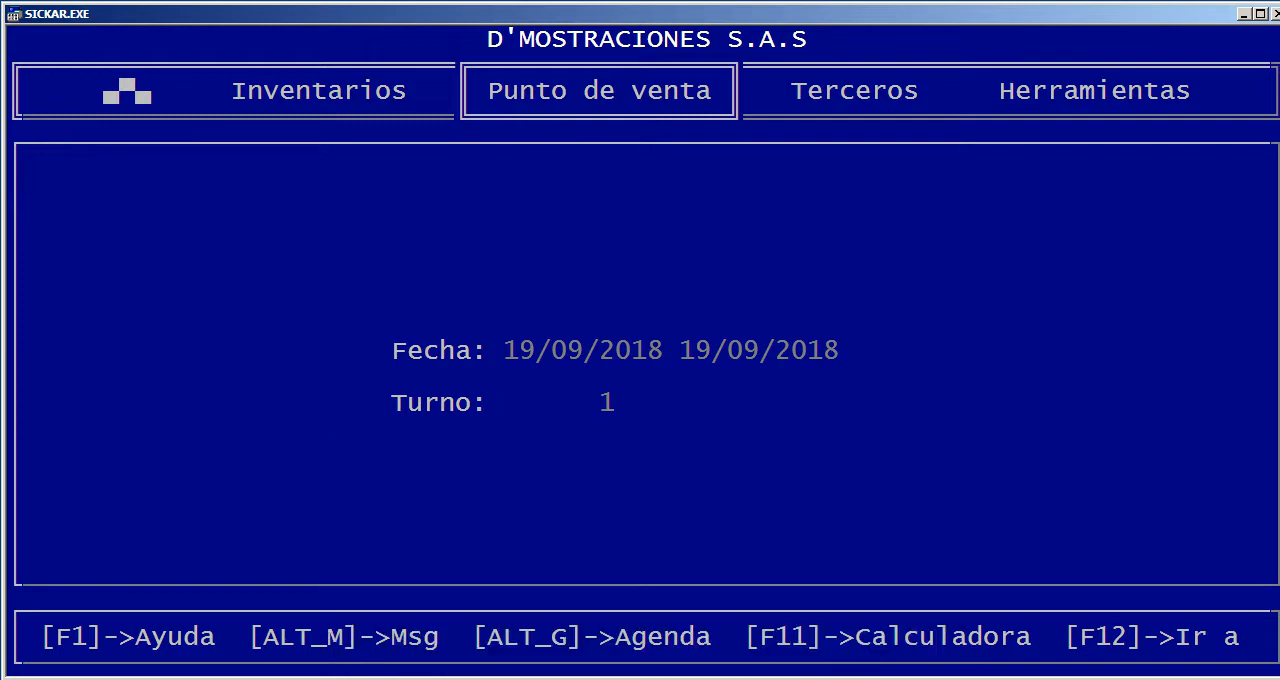
Examine the cash closing report's previous balance, the amounts per movement concept and the final balance
key("Down")
key("Down")
key("Down")
key("Down")
key("Down")
key("Down")
key("Down")
key("Down")
key("Down")
key("Down")
key("Down")
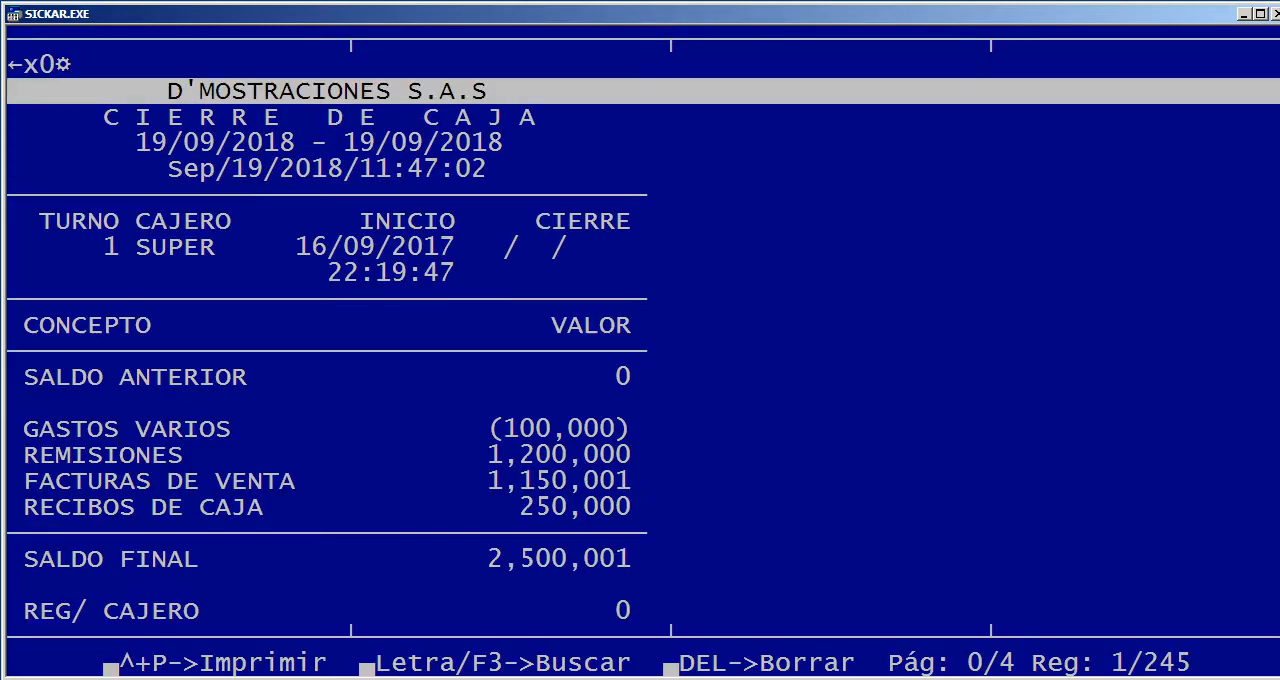
key("Down")
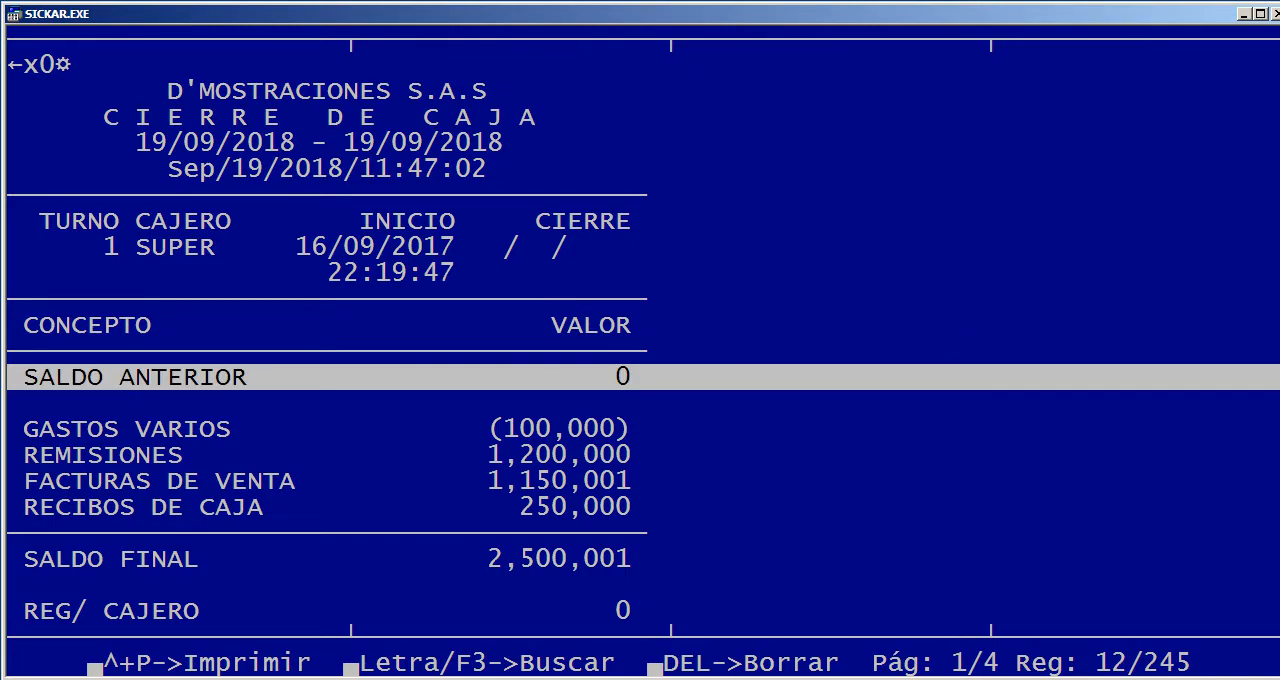
key("Down")
key("Down")
key("Down")
key("Down")
key("Down")
key("Down")
key("Down")
key("Down")
key("Down")
key("Down")
key("Down")
key("Down")
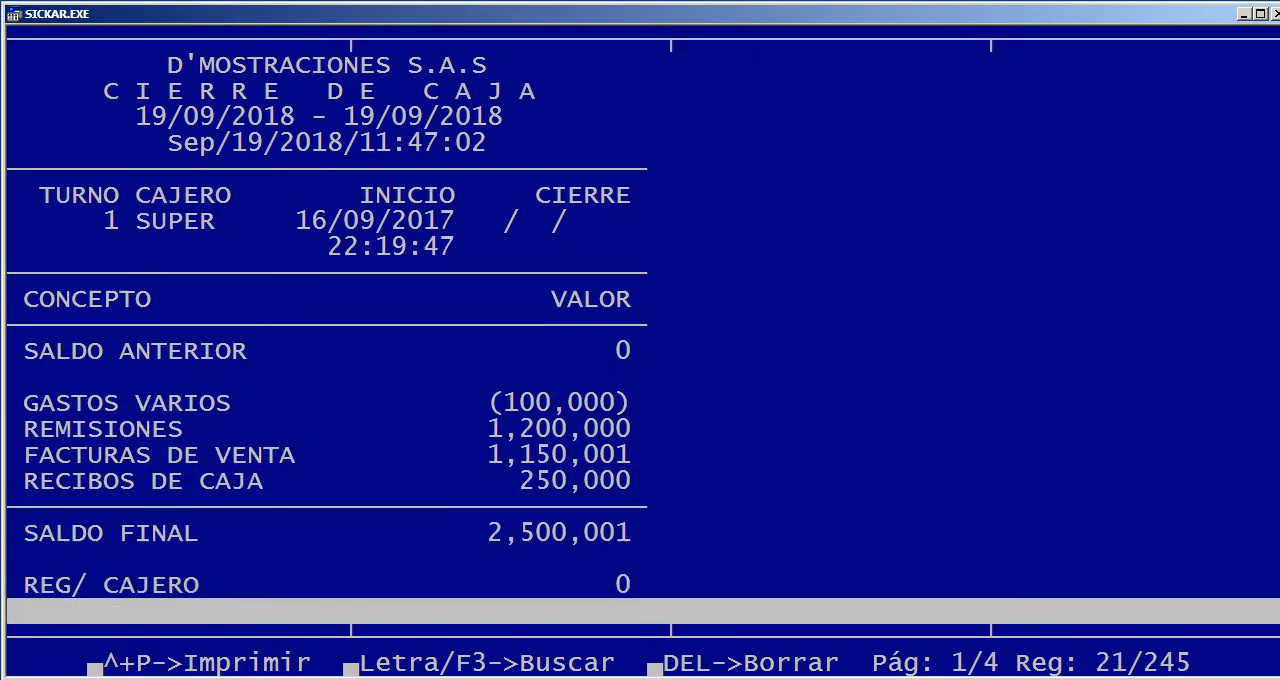
key("Up")
key("Up")
key("Up")
key("Up")
key("Up")
key("Up")
key("Up")
key("Up")
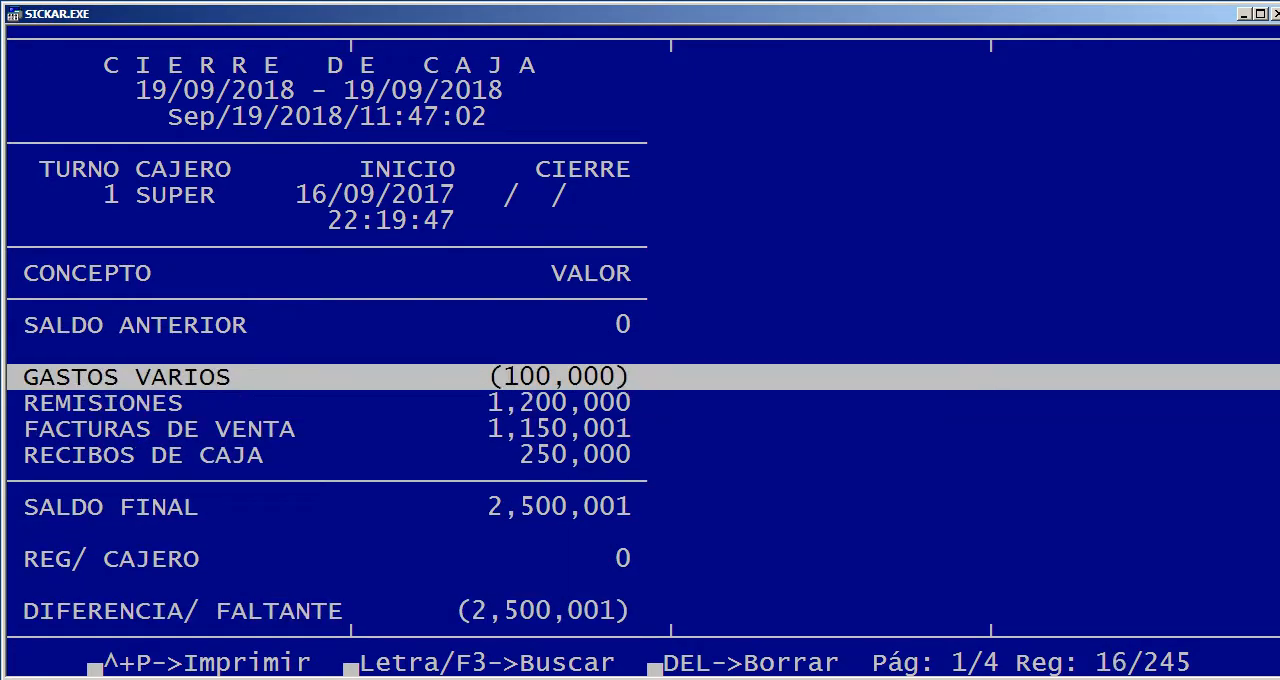
key("Down")
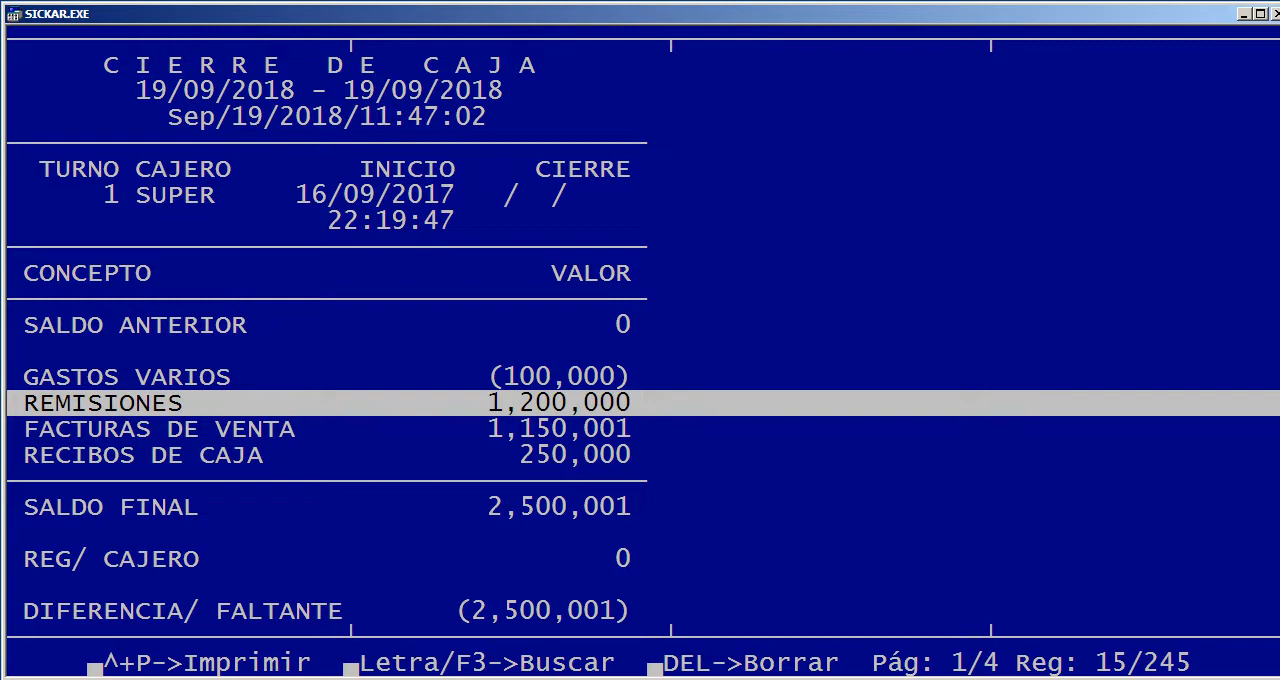
key("Down")
key("Down")
key("Down")
key("Down")
key("Down")
key("Down")
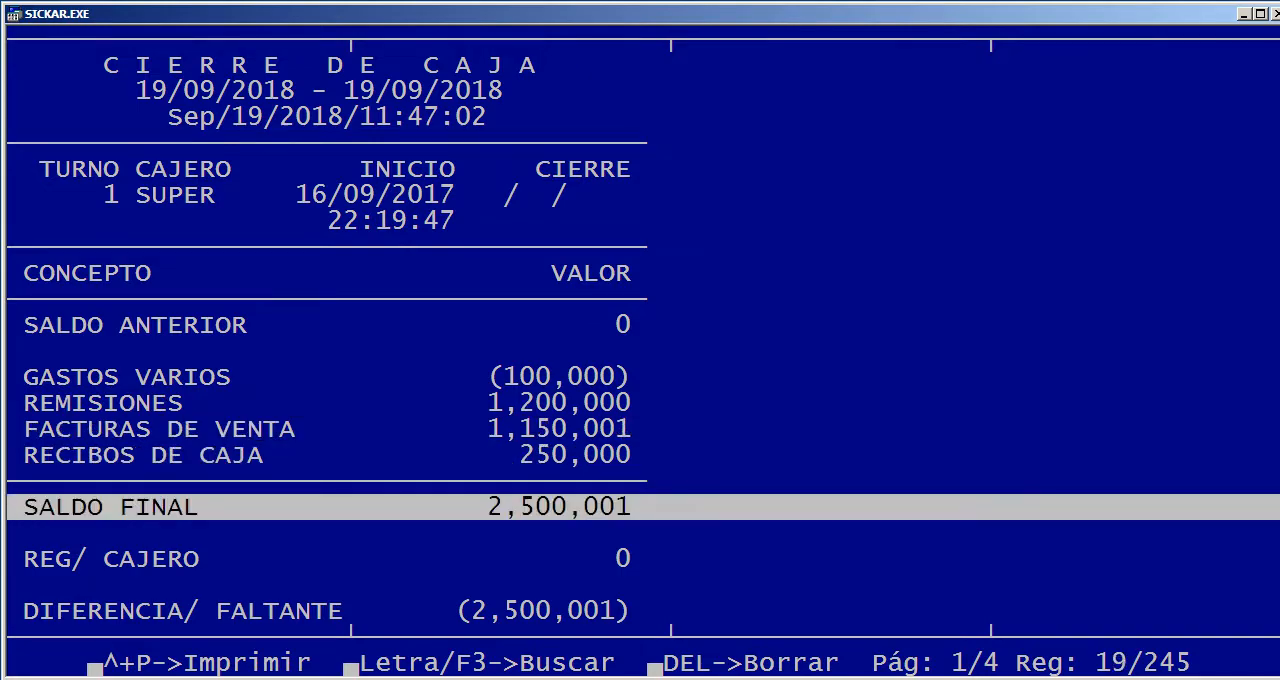
Compare the closing's final balance with the amount registered by the cashier and the resulting difference or shortage
key("Up")
key("Up")
key("Up")
key("Up")
key("Up")
key("Up")
key("Up")
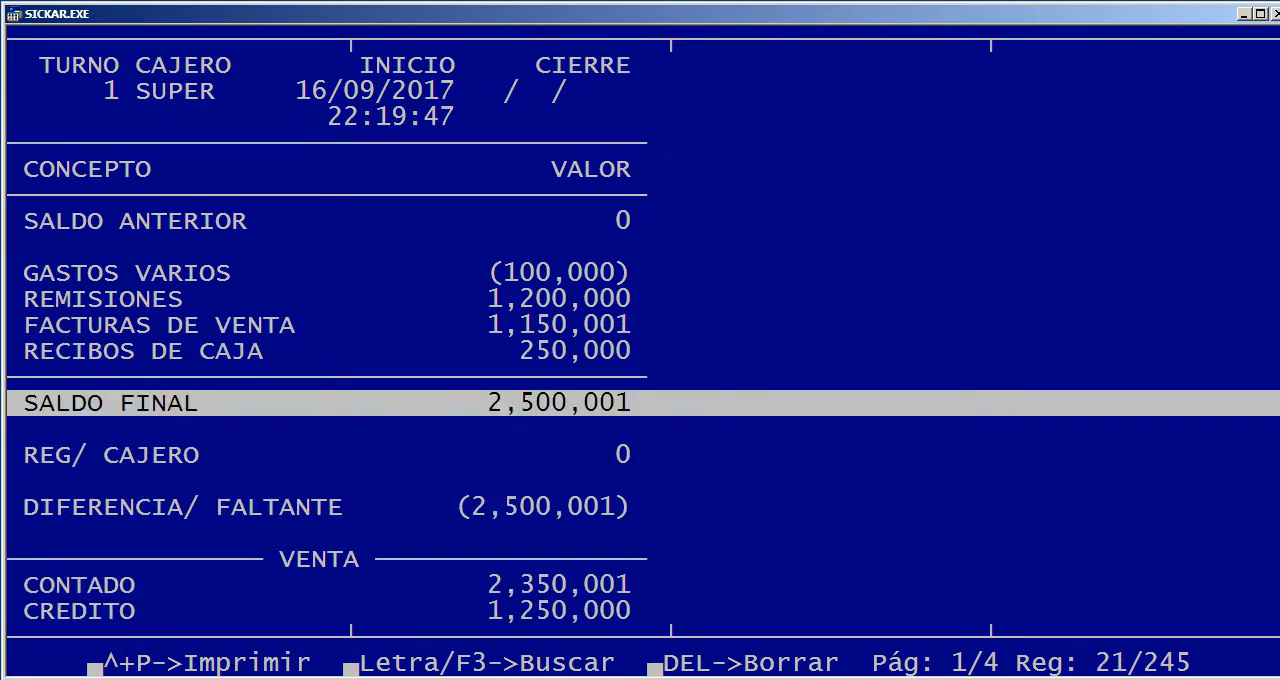
key("Down")
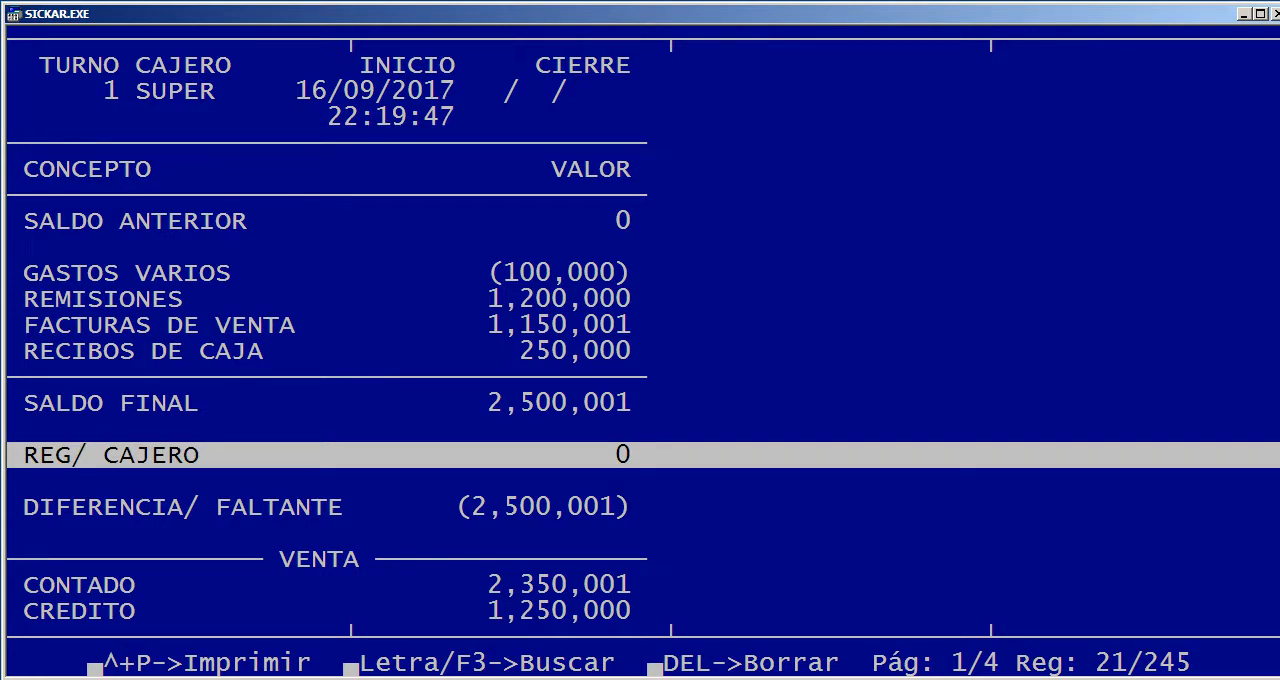
key("Down")
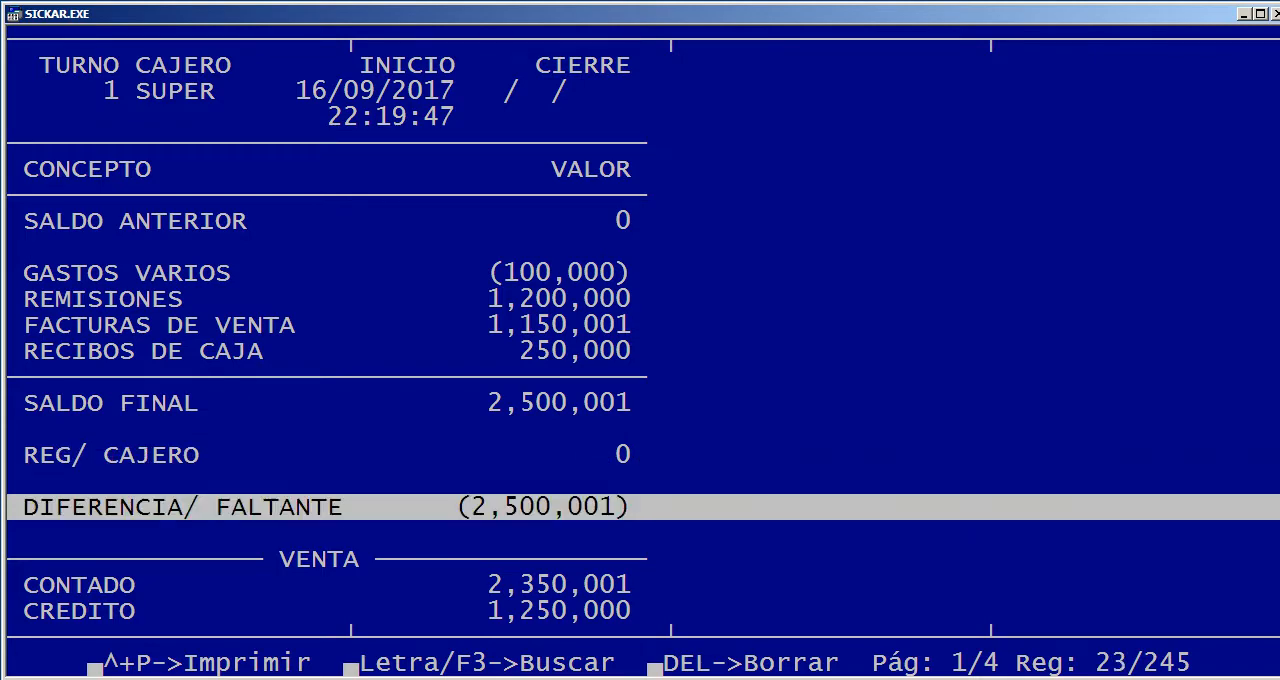
Examine the closing's sales section with cash sales, credit sales, total sales and the PT QUIMICOS line
key("Down")
key("Down")
key("Down")
key("Down")
key("Down")
key("Down")
key("Down")
key("Down")
key("Down")
key("Down")
key("Down")
key("Down")
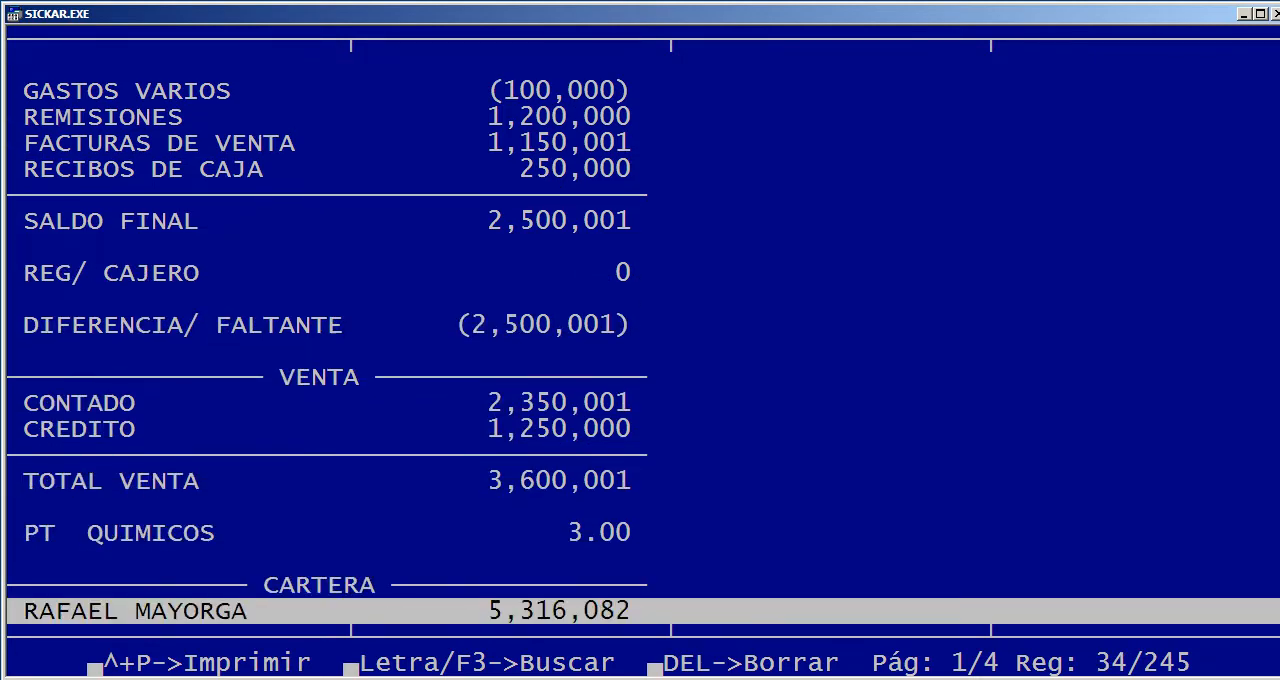
key("Up")
key("Up")
key("Up")
key("Up")
key("Up")
key("Up")
key("Up")
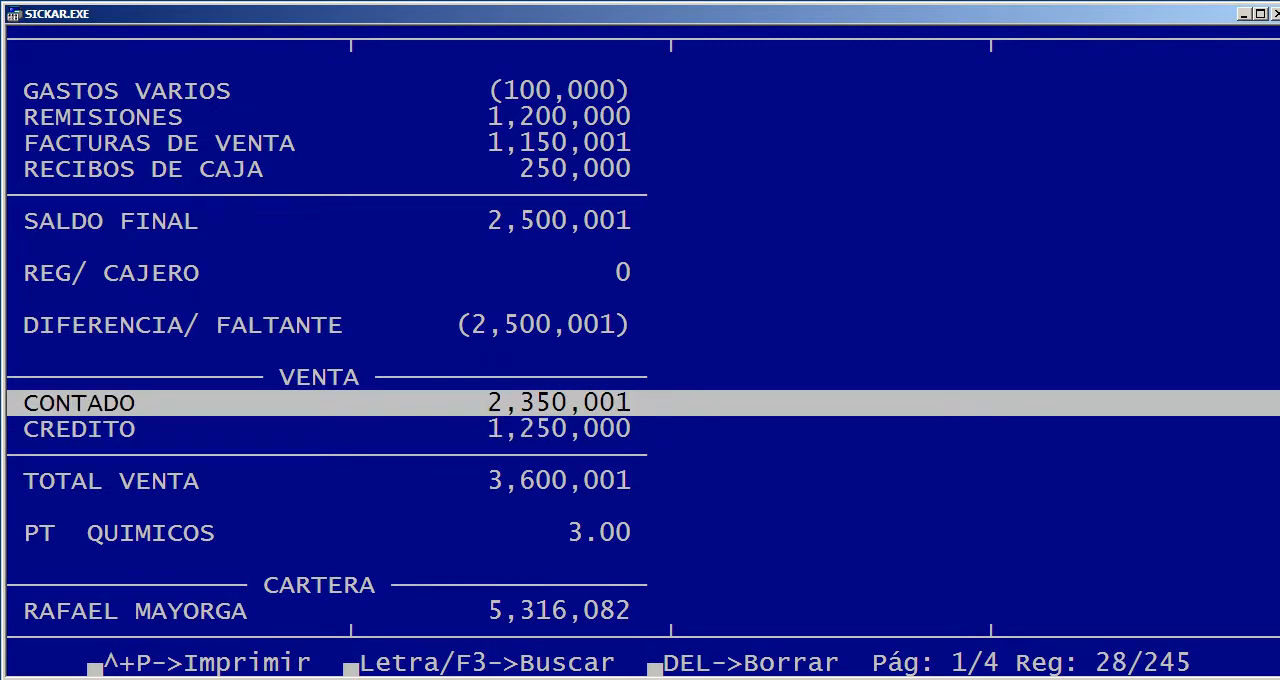
key("Down")
key("Down")
key("Down")
key("Down")
key("Down")
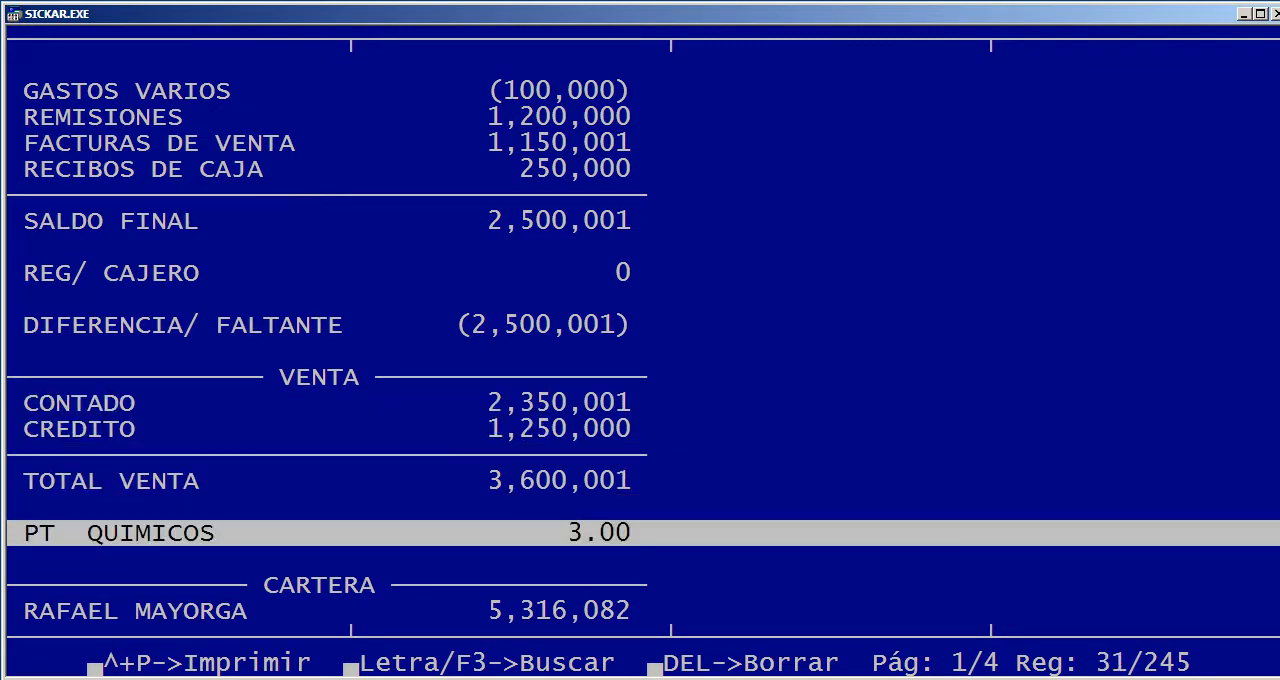
Page through the customer balances listed in the CARTERA section of the cash closing report
key("Down")
key("Down")
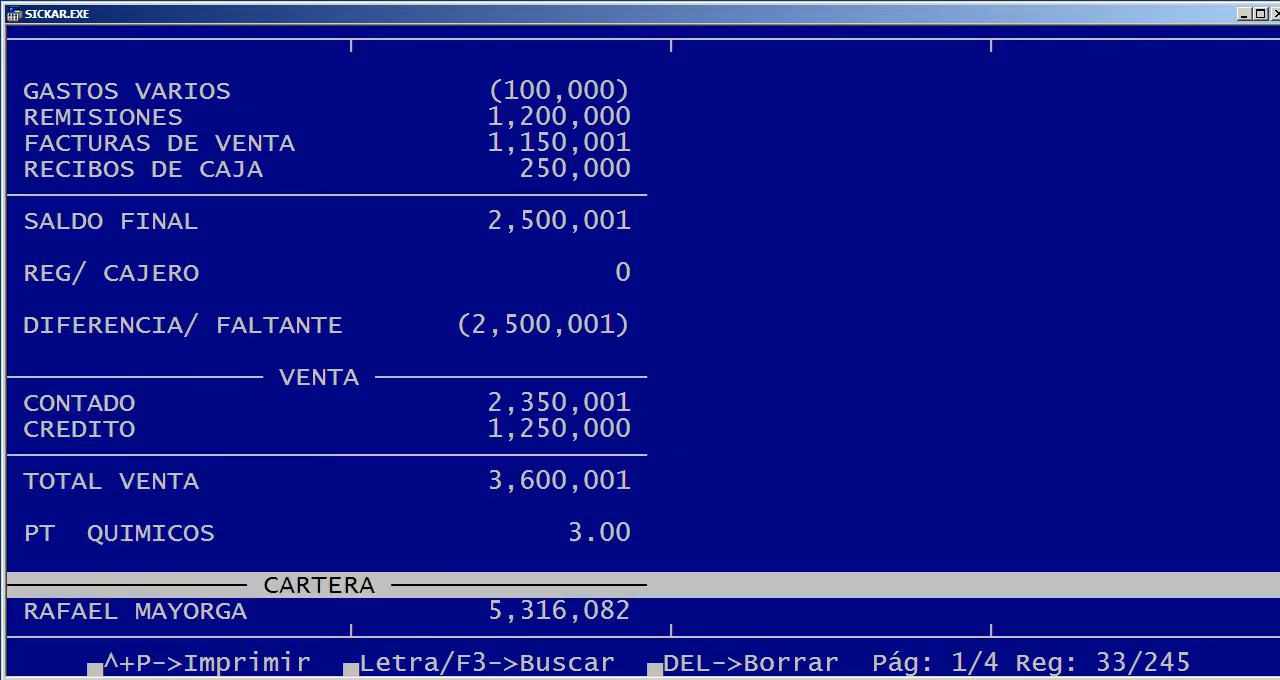
key("Down")
key("Down")
key("Down")
key("Down")
key("Down")
key("Down")
key("Down")
key("Down")
key("Down")
key("Down")
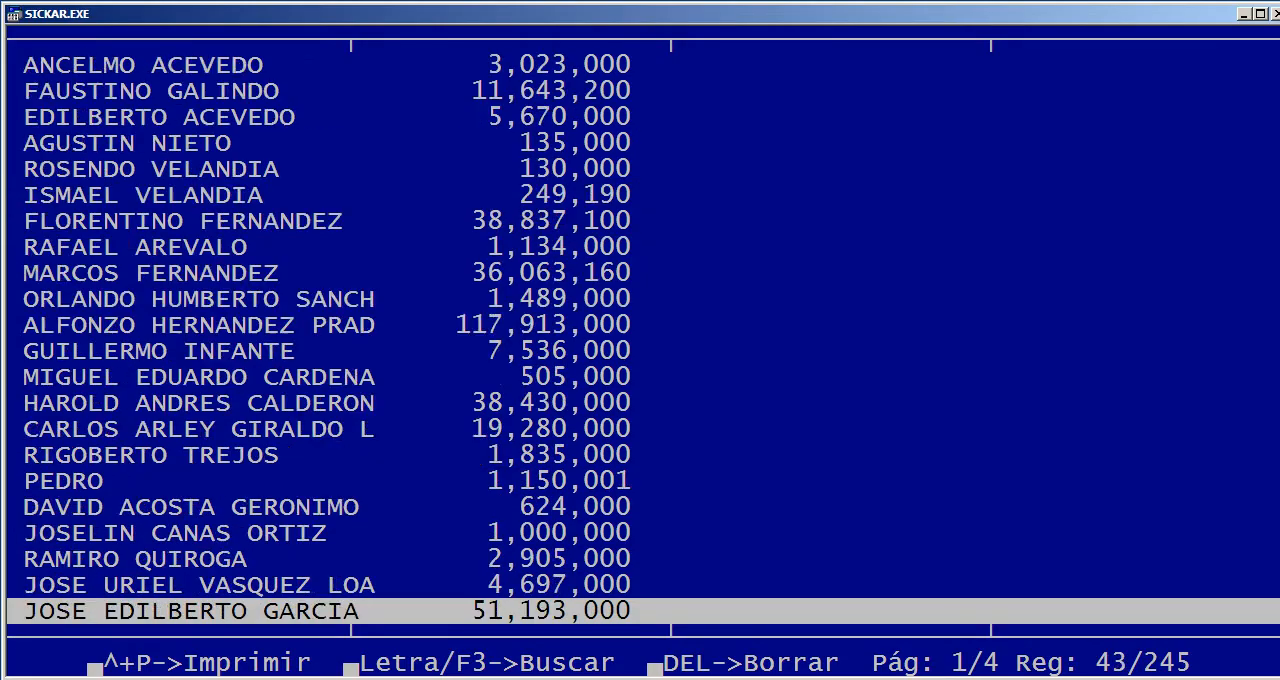
key("Page_Down")
key("Page_Down")
key("Page_Down")
key("Page_Down")
key("Page_Down")
key("Page_Down")
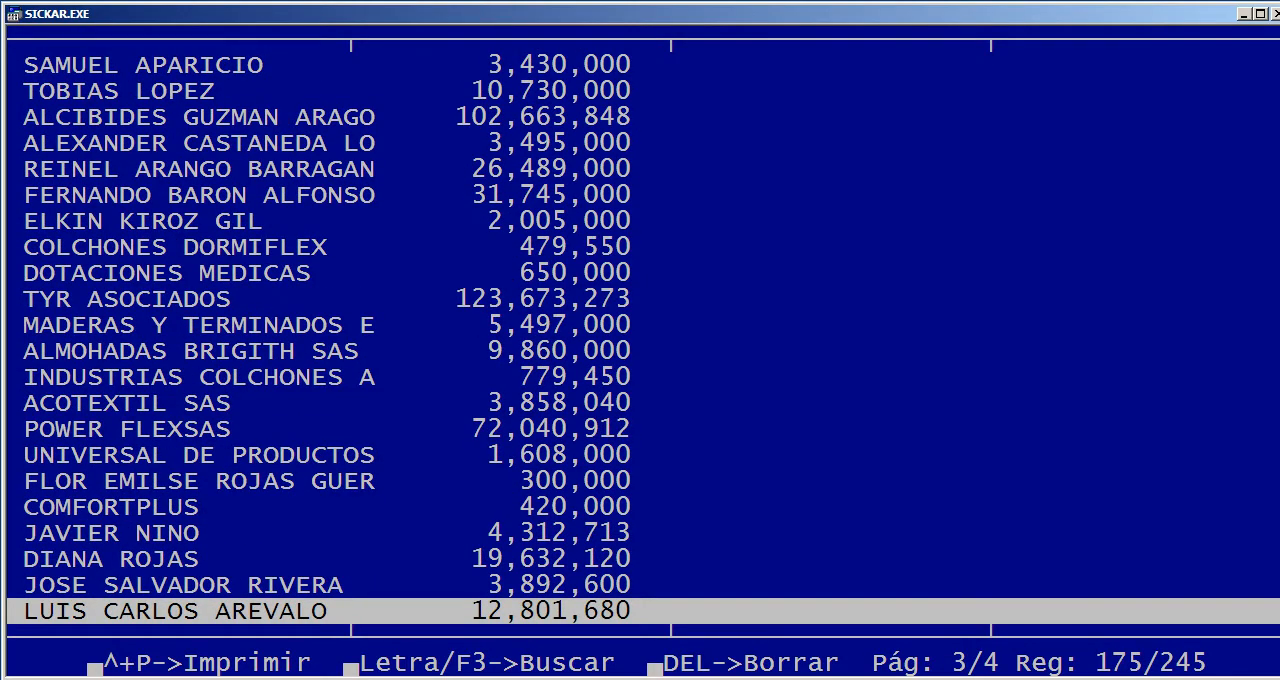
key("Page_Down")
key("Page_Down")
key("Page_Down")
key("Page_Down")
key("Page_Up")
key("Page_Up")
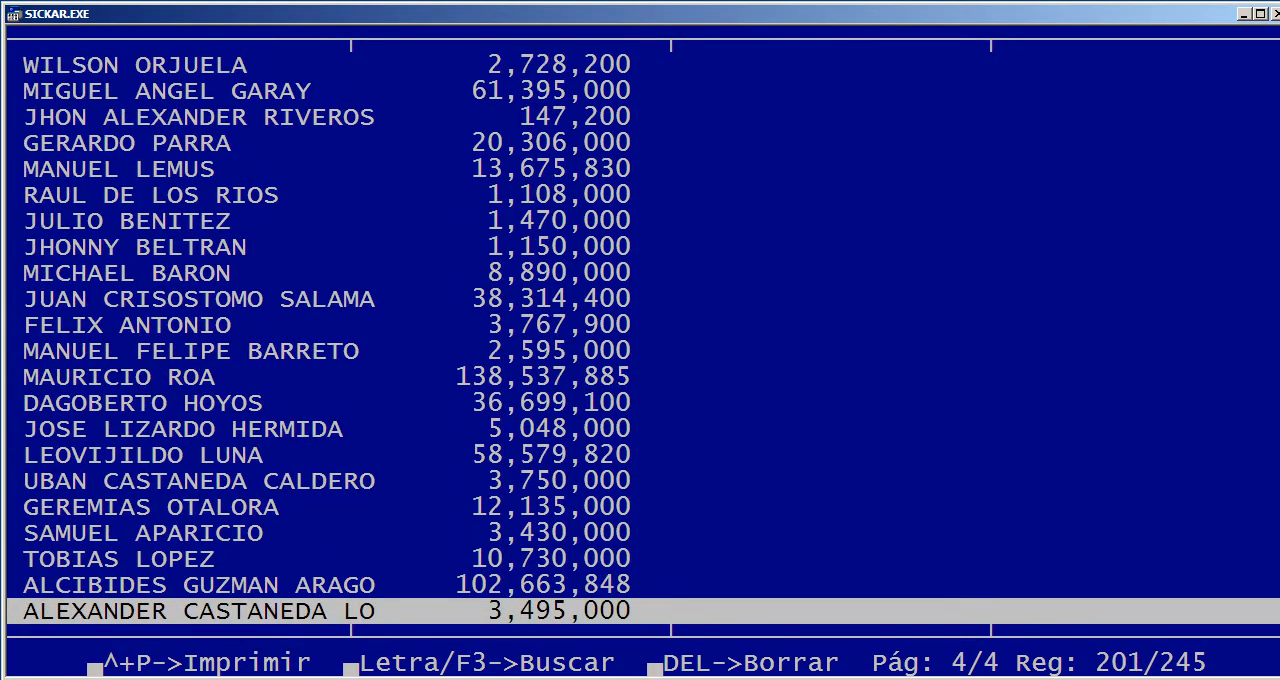
Return to the beginning of the cash closing report and close it
key("Page_Up")
key("Page_Up")
key("Page_Up")
key("Page_Up")
key("Page_Up")
key("Page_Up")
key("Page_Up")
key("Page_Up")
key("Page_Up")
key("Page_Up")
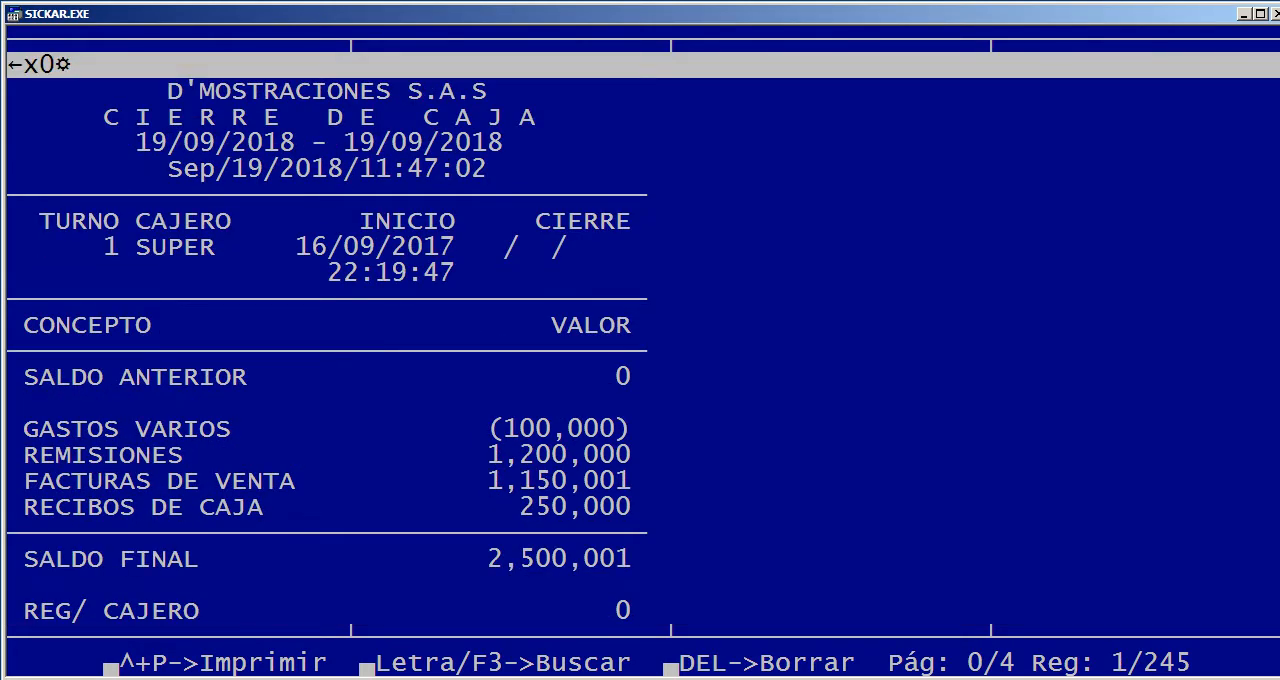
key("Escape")
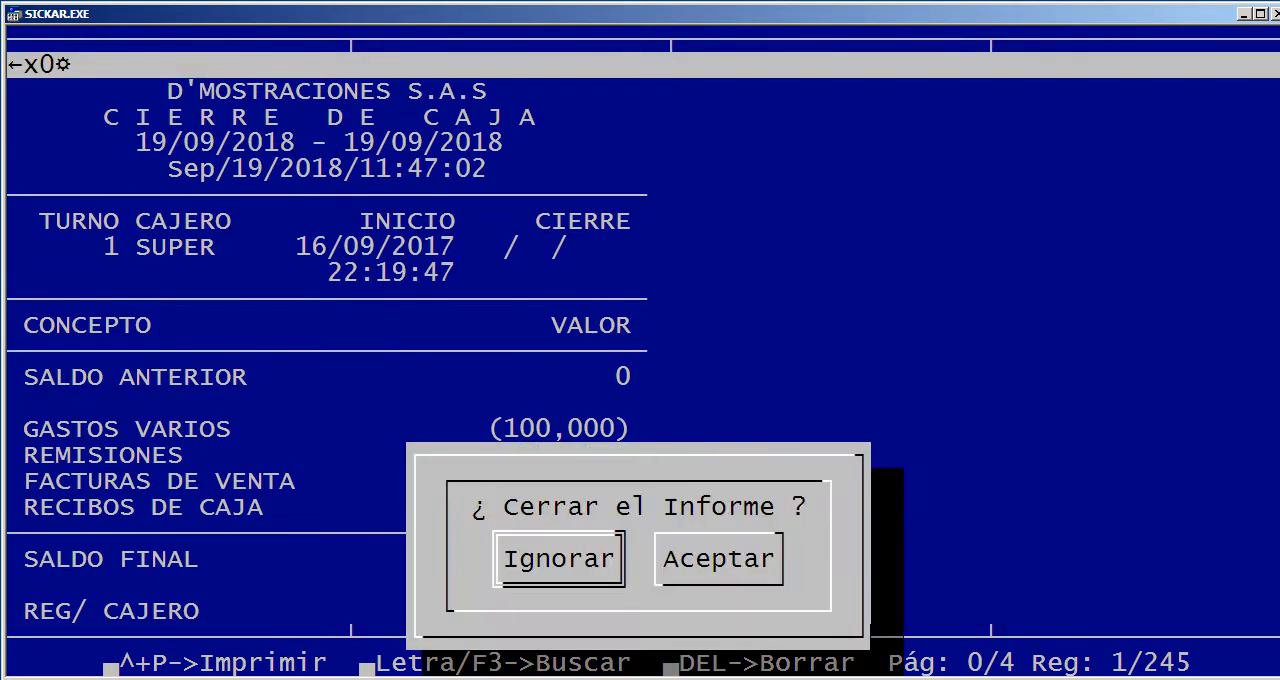
key("Right")
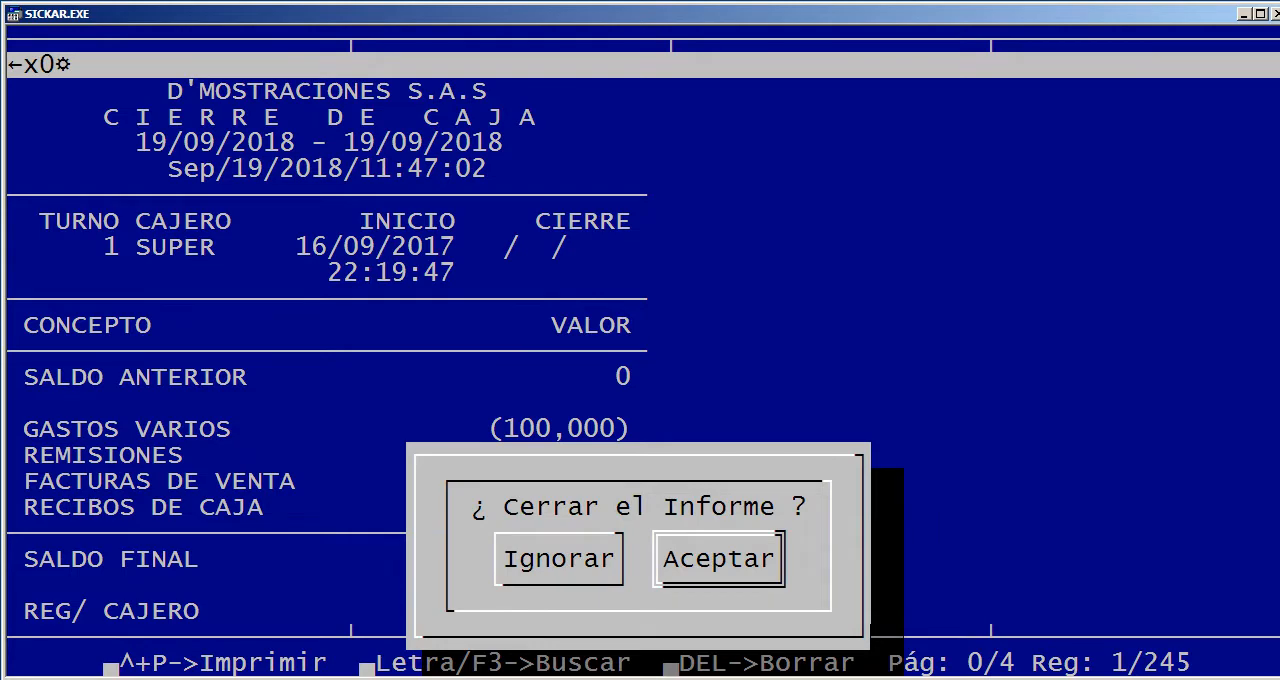
key("Return")
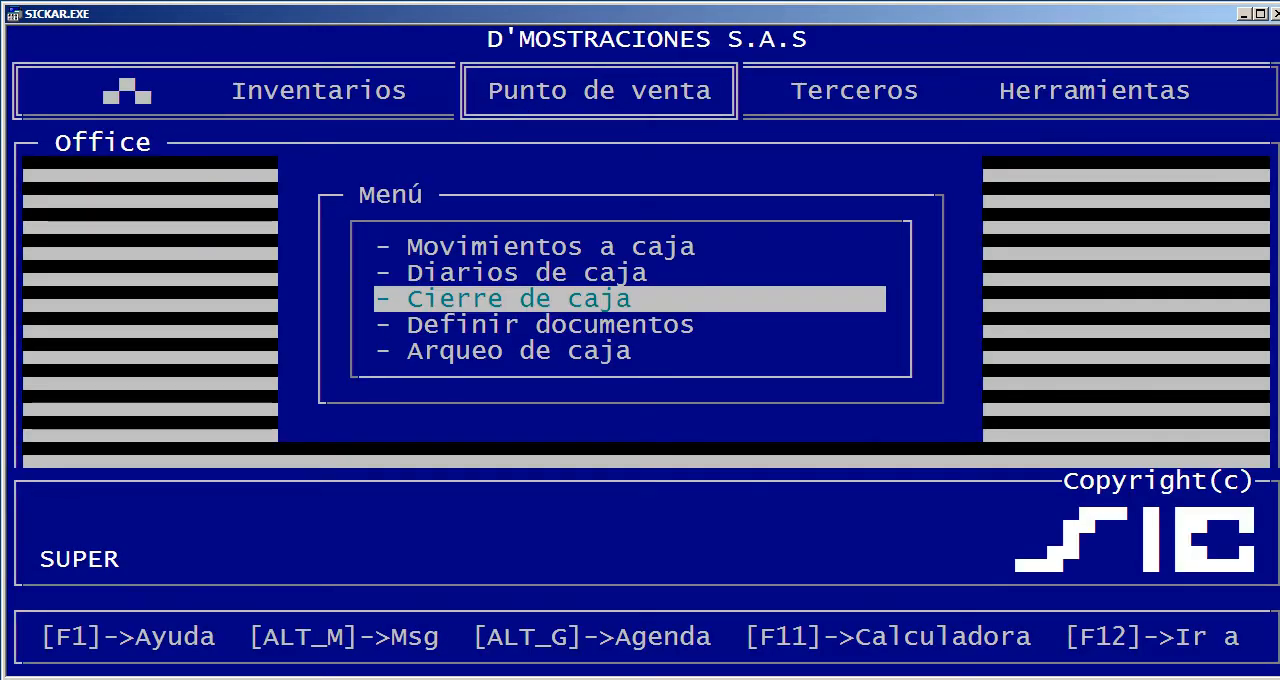
Open the cash document definitions and look through the movement codes and their descriptions
key("Down")
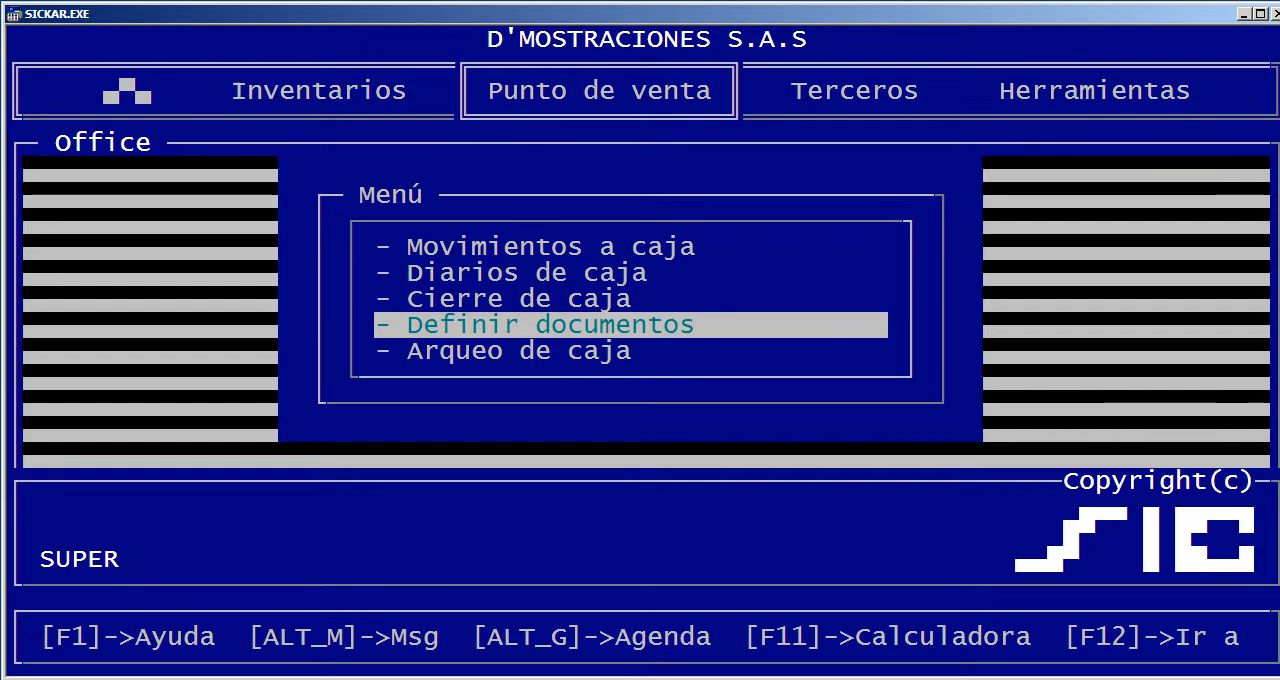
key("Return")
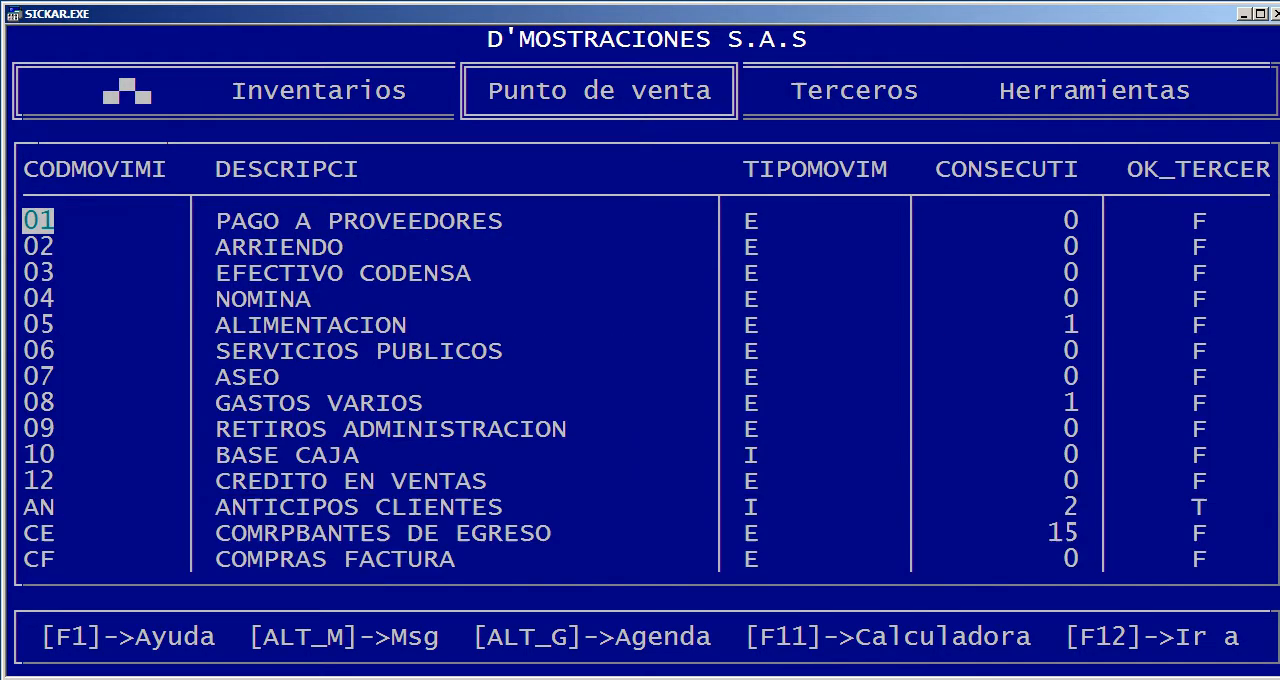
key("Down")
key("Down")
key("Down")
key("Down")
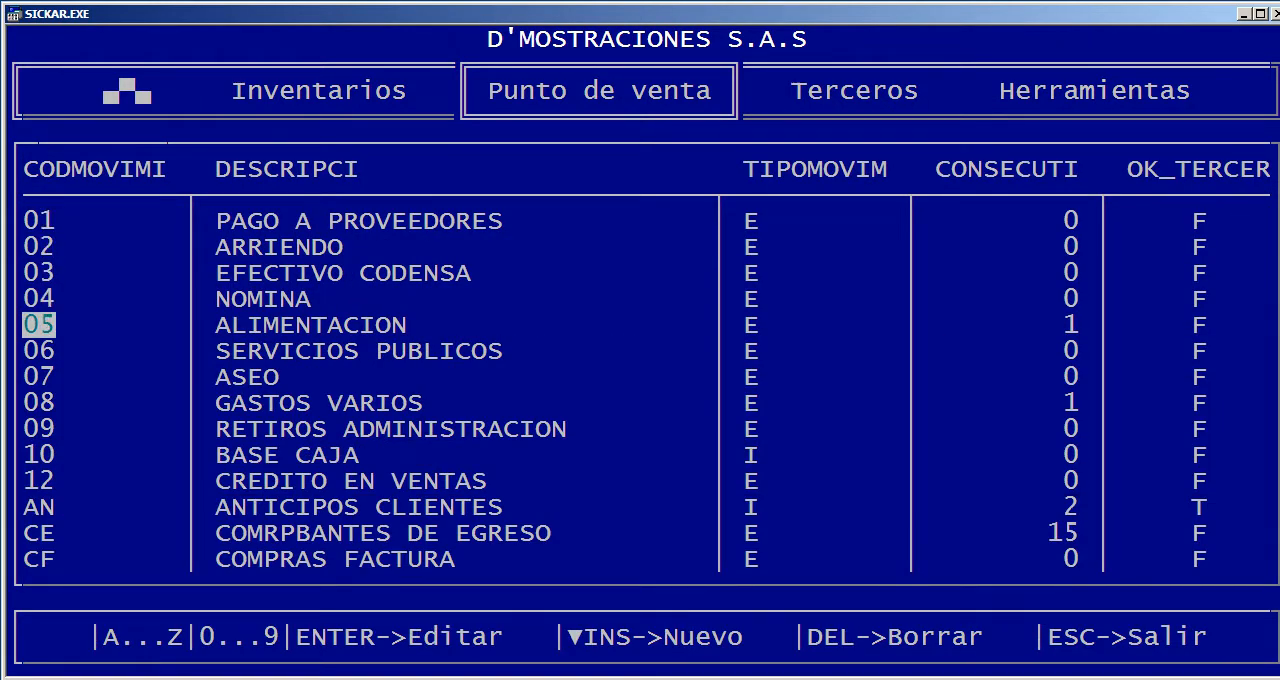
key("Right")
key("Up")
key("Up")
Examine the definitions' movement type, consecutive number, third-party, advance, printing and accounting columns, and leave the table
key("Down")
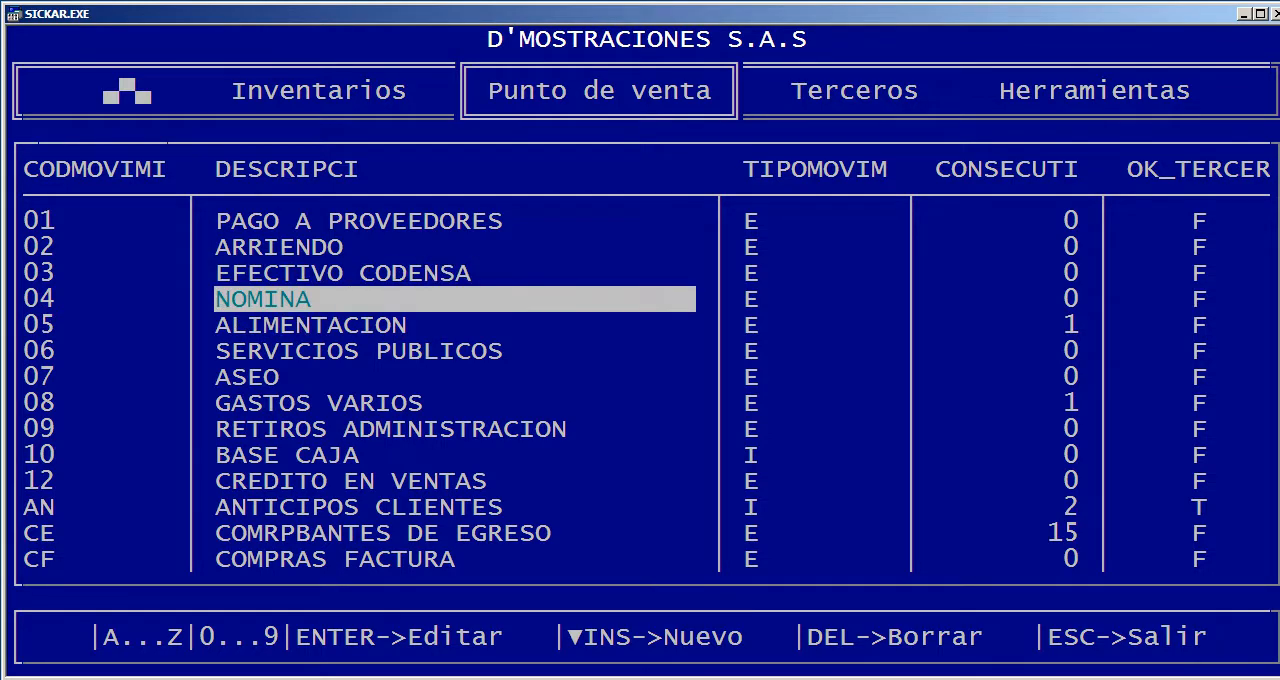
key("Down")
key("Down")
key("Right")
key("Right")
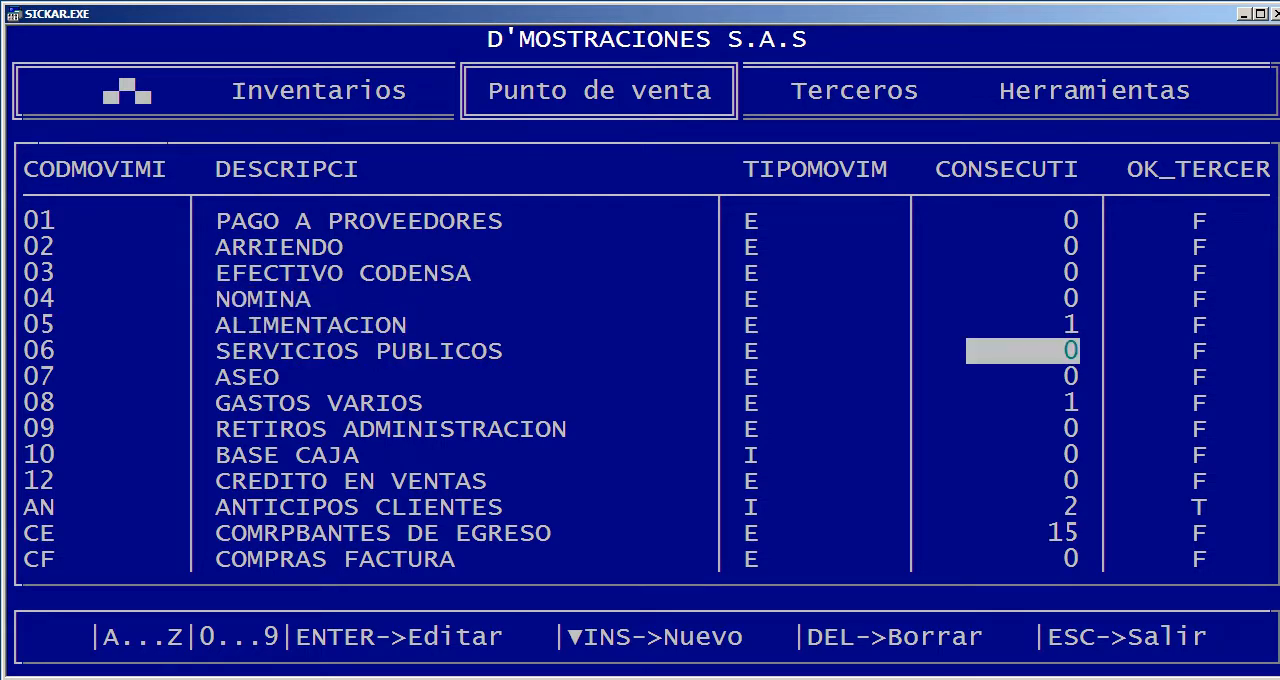
key("Right")
key("Right")
key("Left")
key("Left")
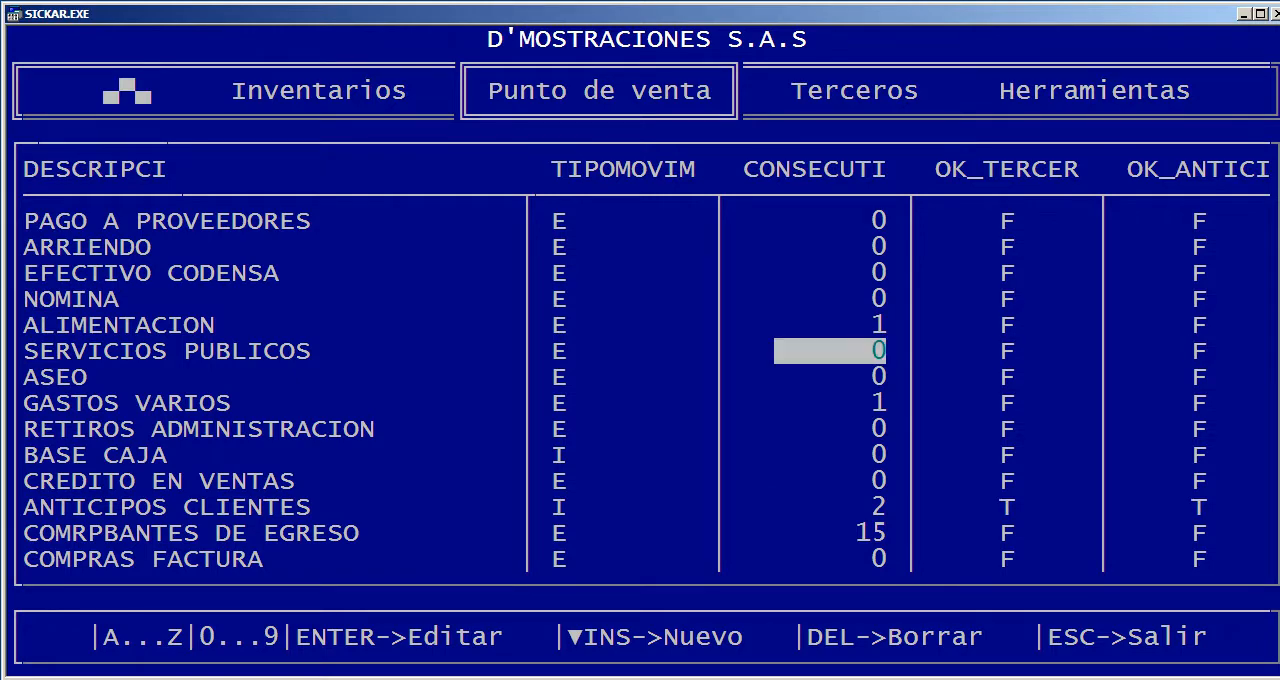
key("Left")
key("Right")
key("Right")
key("Right")
key("Right")
key("Right")
key("Right")
key("Right")
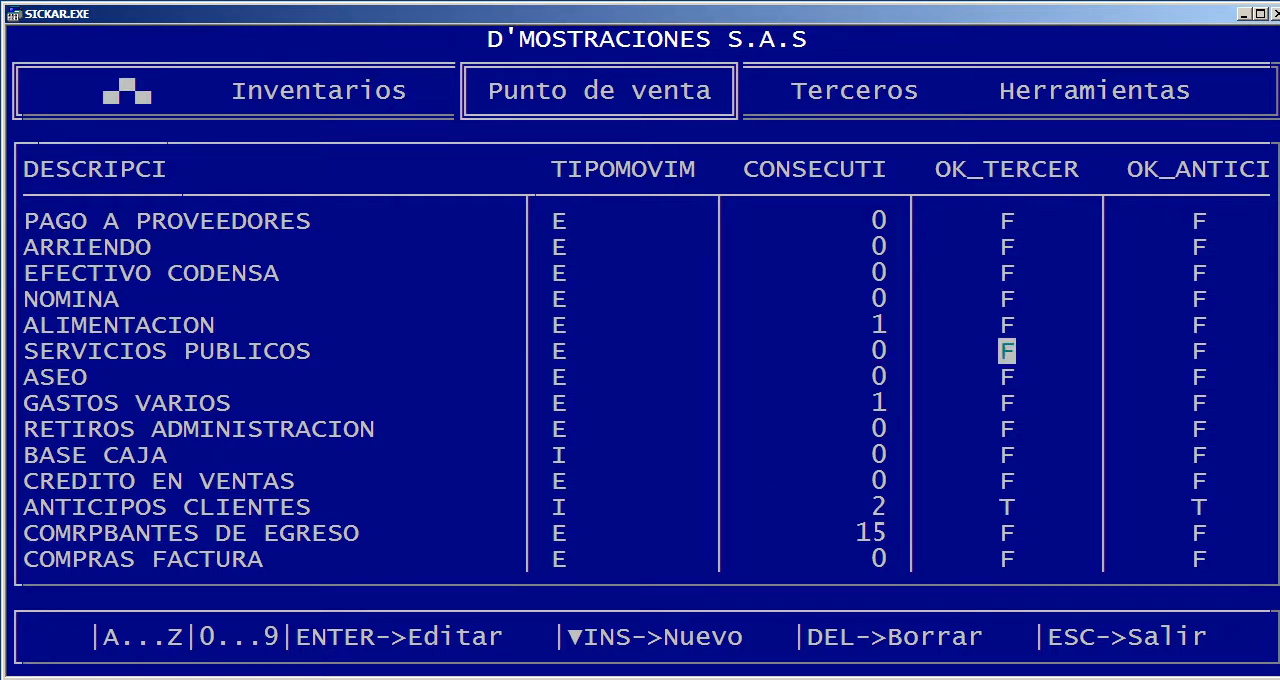
key("Left")
key("Left")
key("Left")
key("Left")
key("Left")
key("Left")
key("Left")
key("Left")
key("Left")
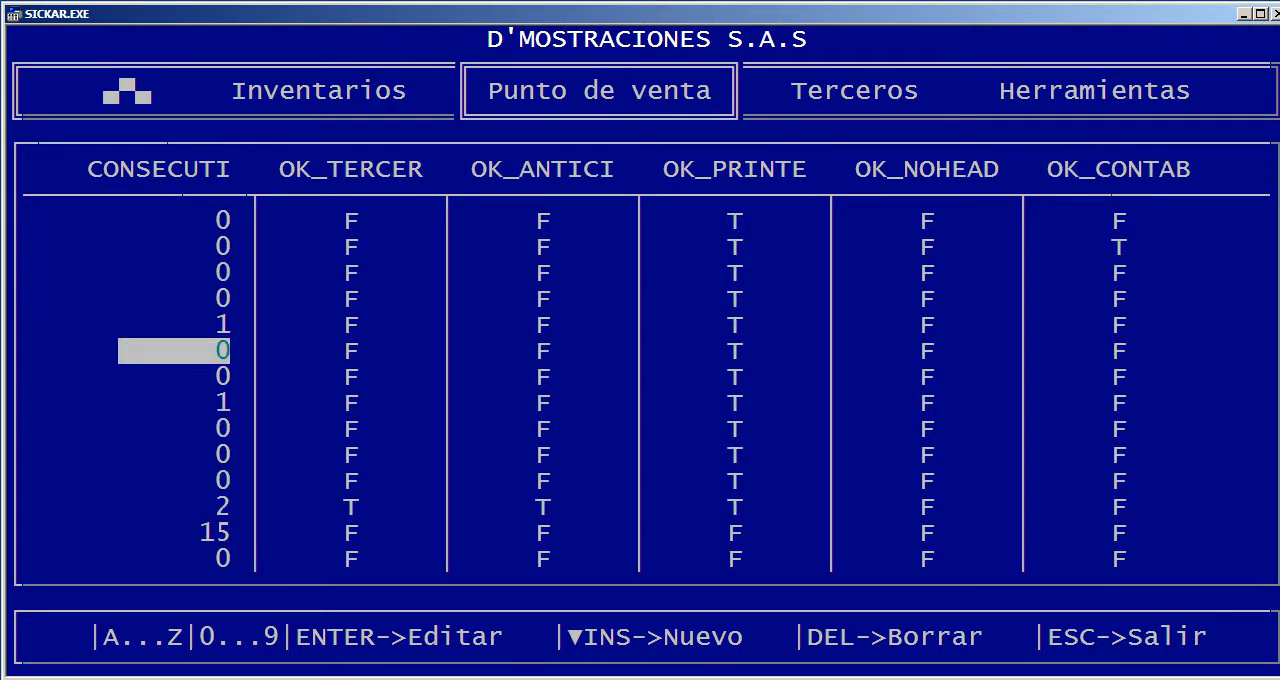
key("Escape")
Open the cash count and enter 100 bills of 100.000, 20 of 50.000 and 300 of 20.000
key("Down")
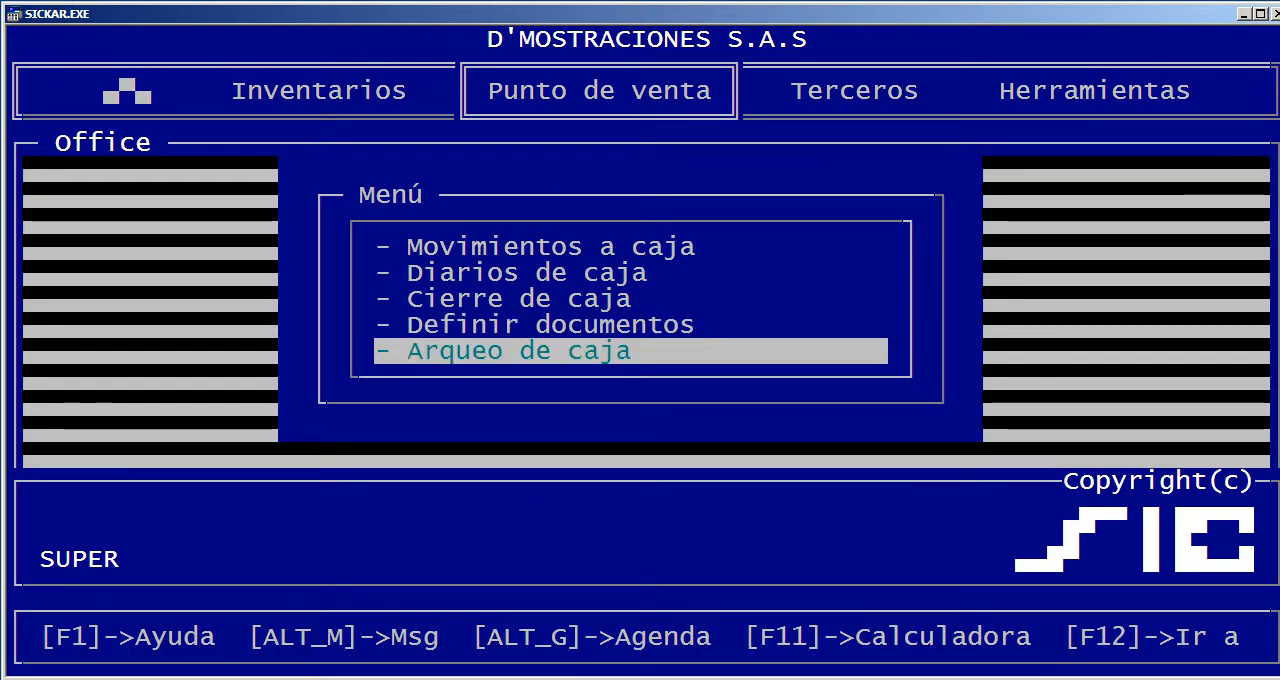
key("Return")
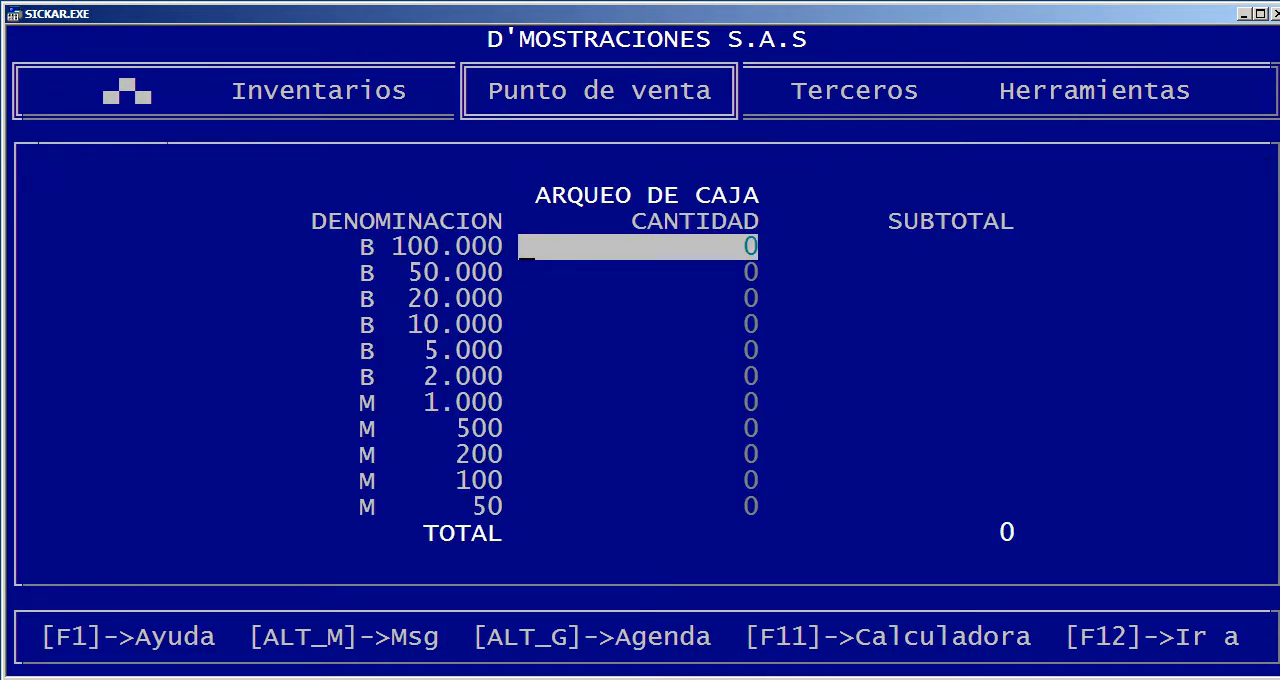
type("100")
key("Return")
type("20")
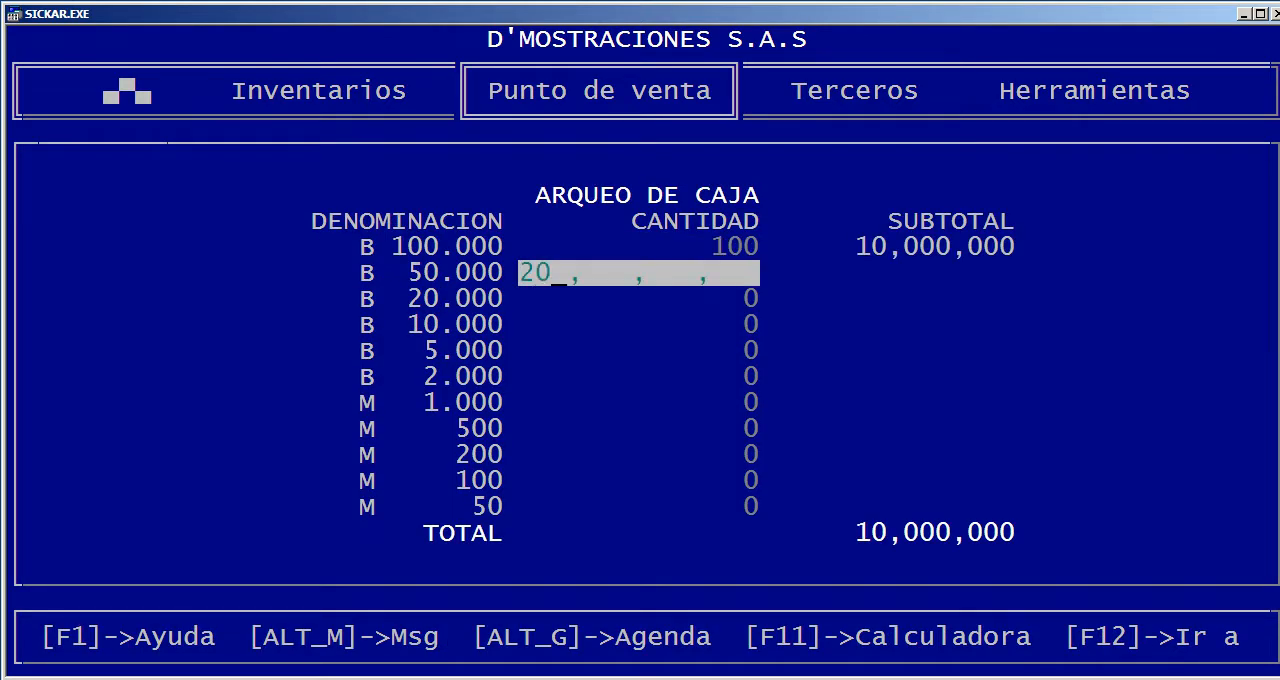
key("Return")
type("300")
key("Return")
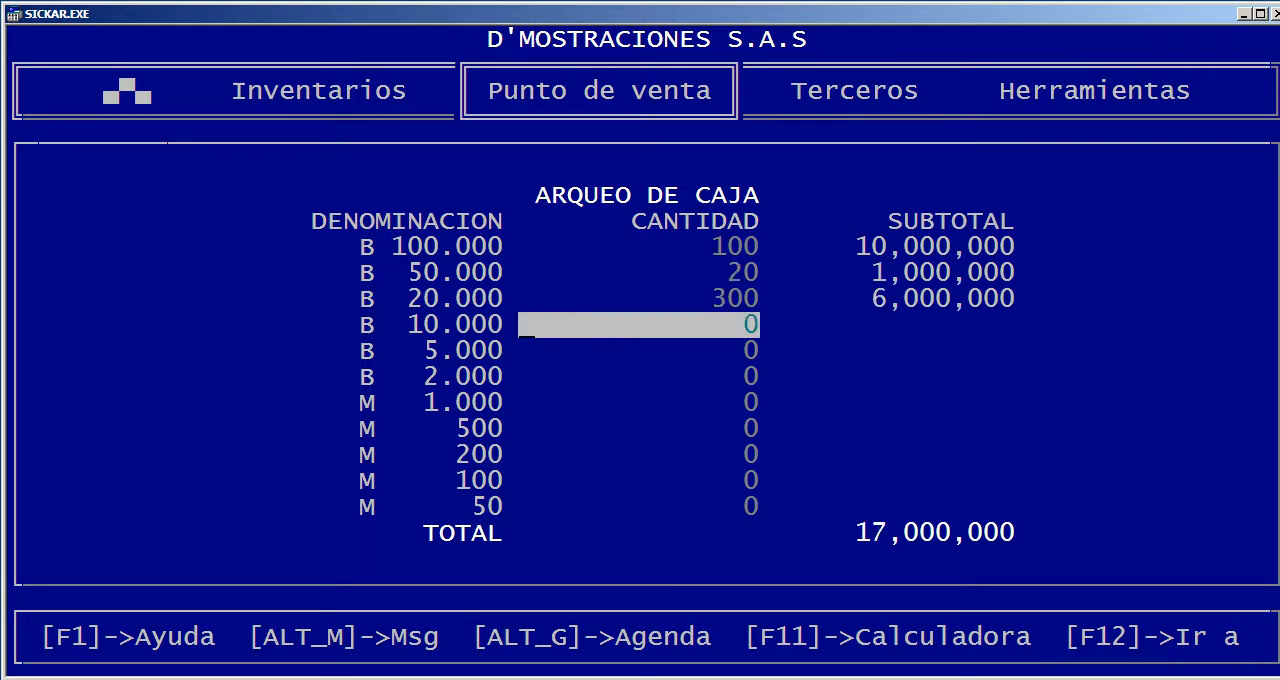
Enter 100 bills of 10.000, 20 of 5.000 and 2,000 of 2.000, and exit the cash count
type("100")
key("Return")
type("20")
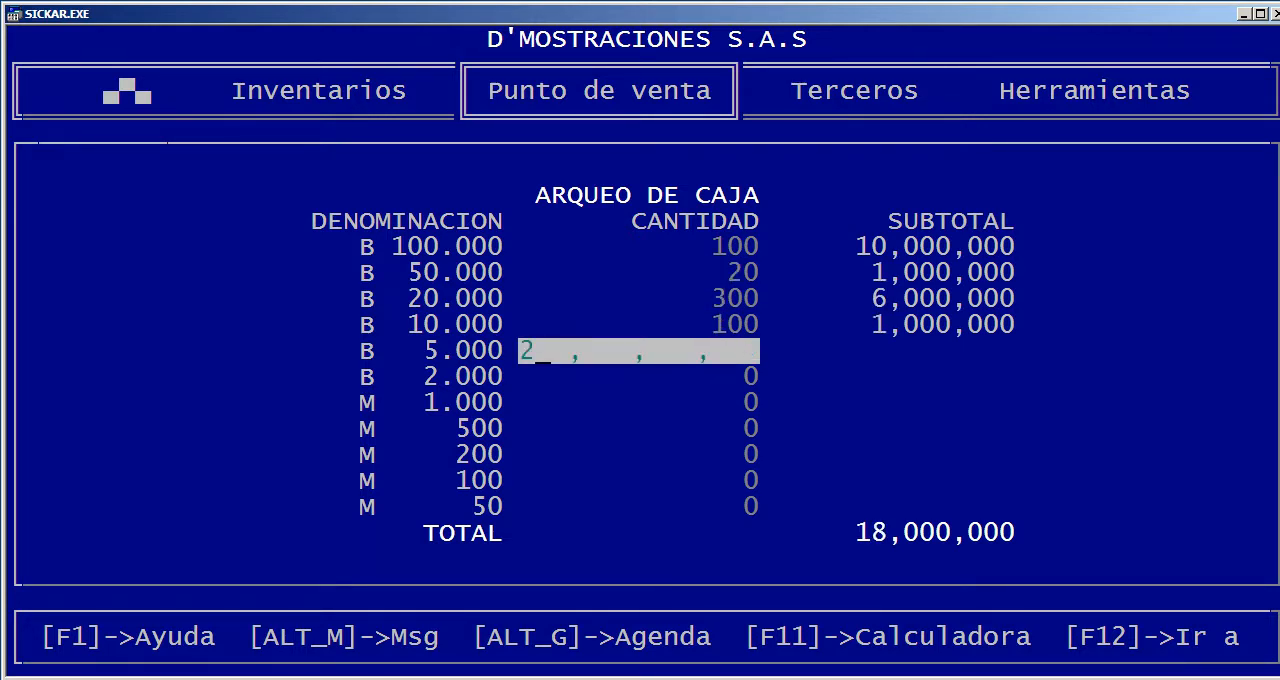
key("Return")
type("2000")
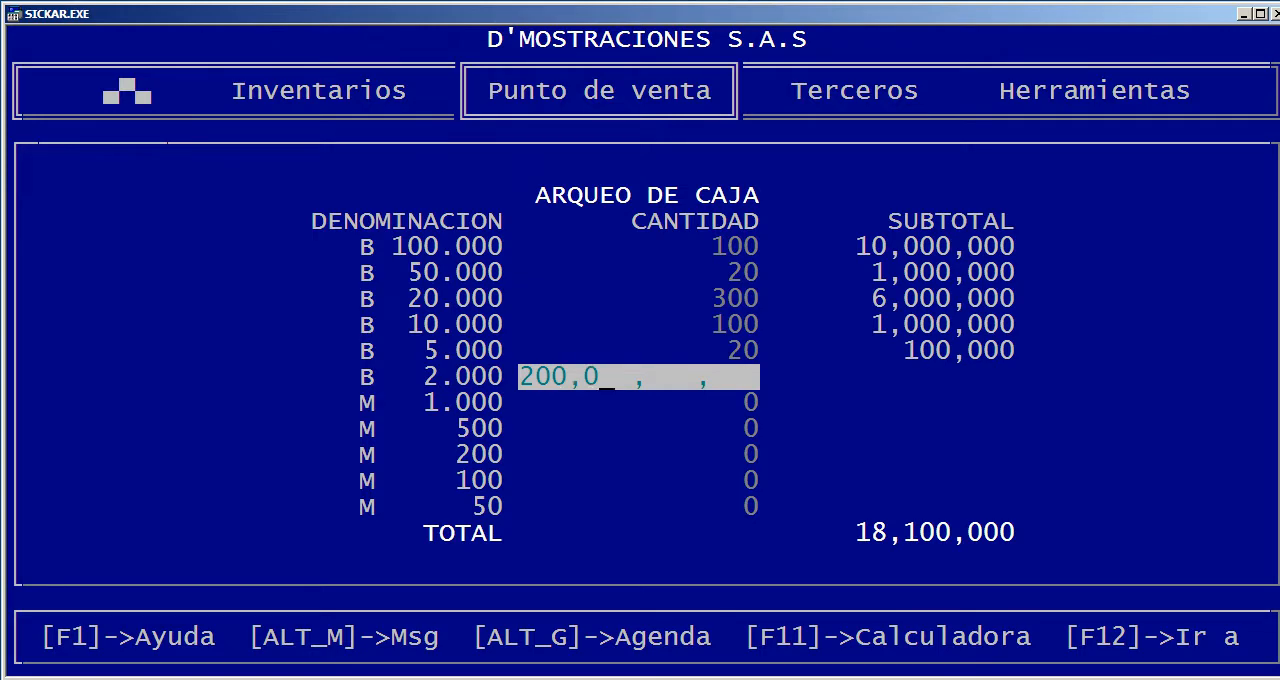
key("Return")
key("Escape")
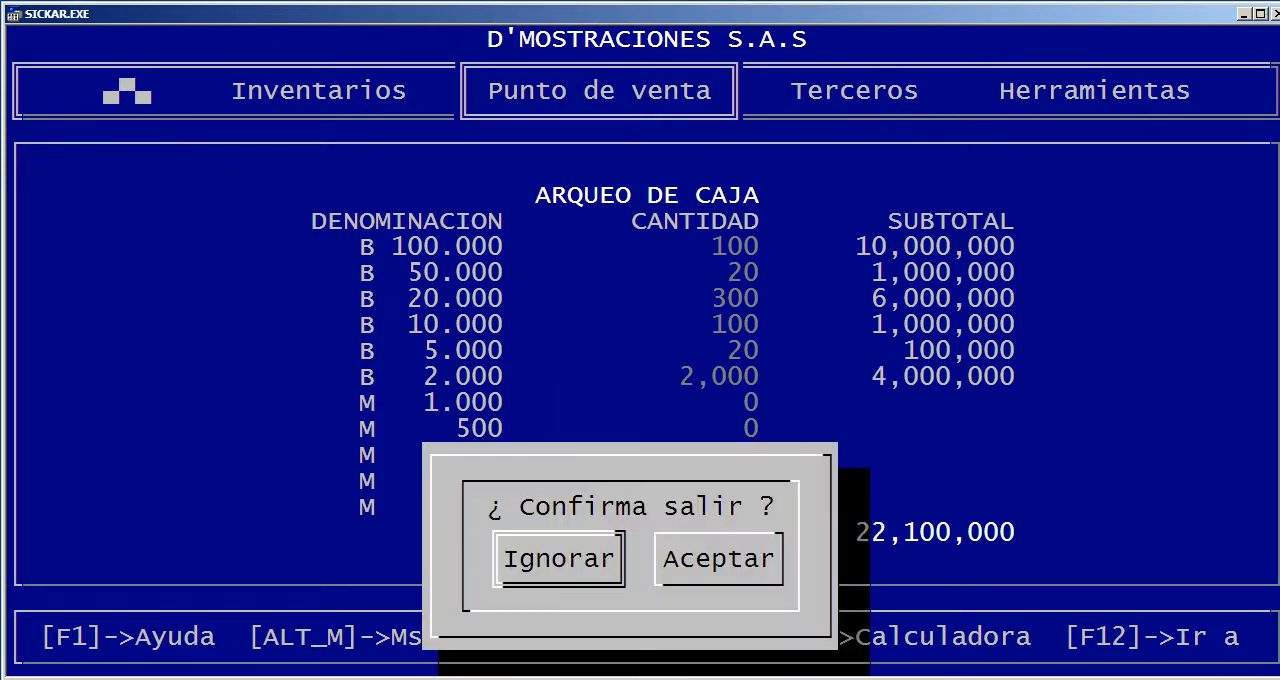
key("Right")
key("Return")
Open the sales journal report and review its customer/supplier and detailed, summarized or extended options
key("Escape")
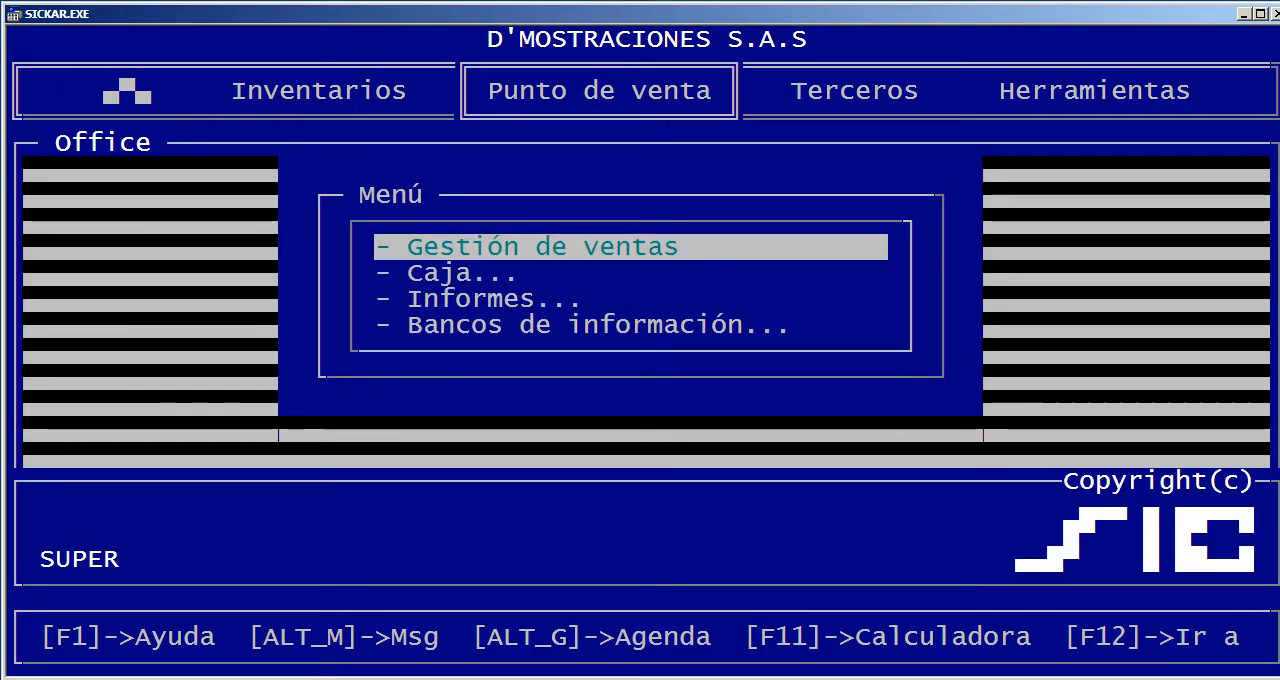
key("Down")
key("Down")
key("Return")
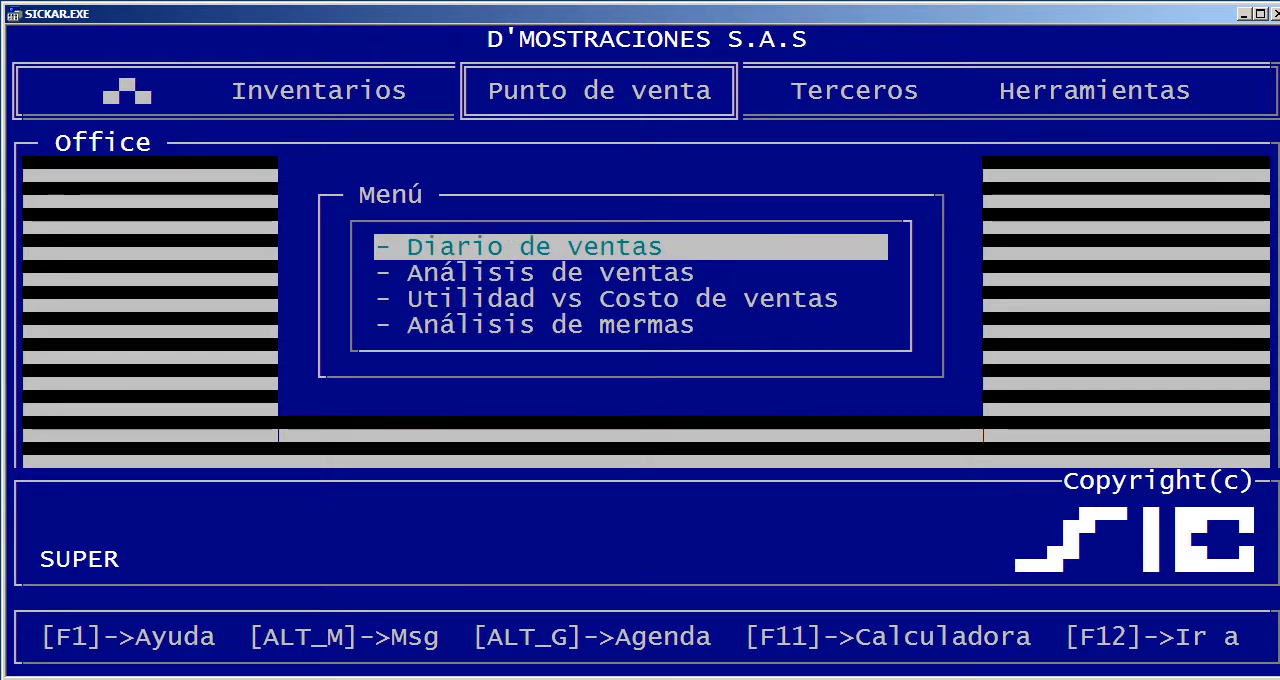
key("Return")
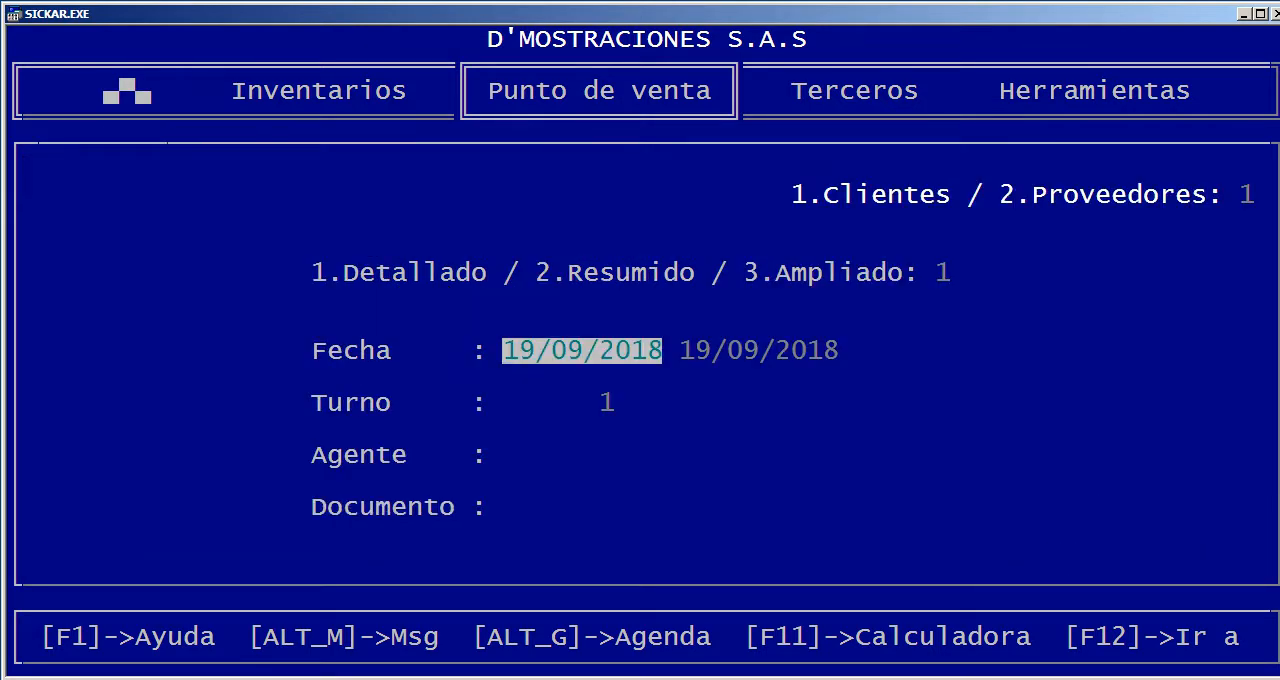
key("Up")
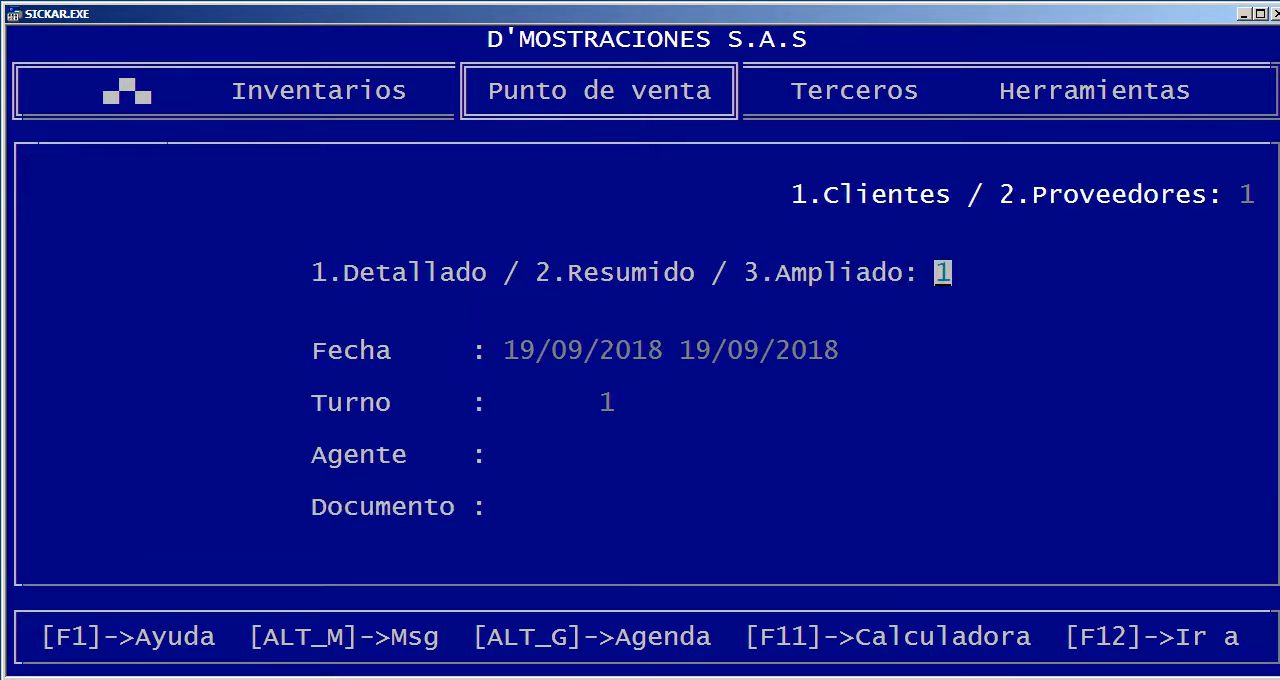
key("Up")
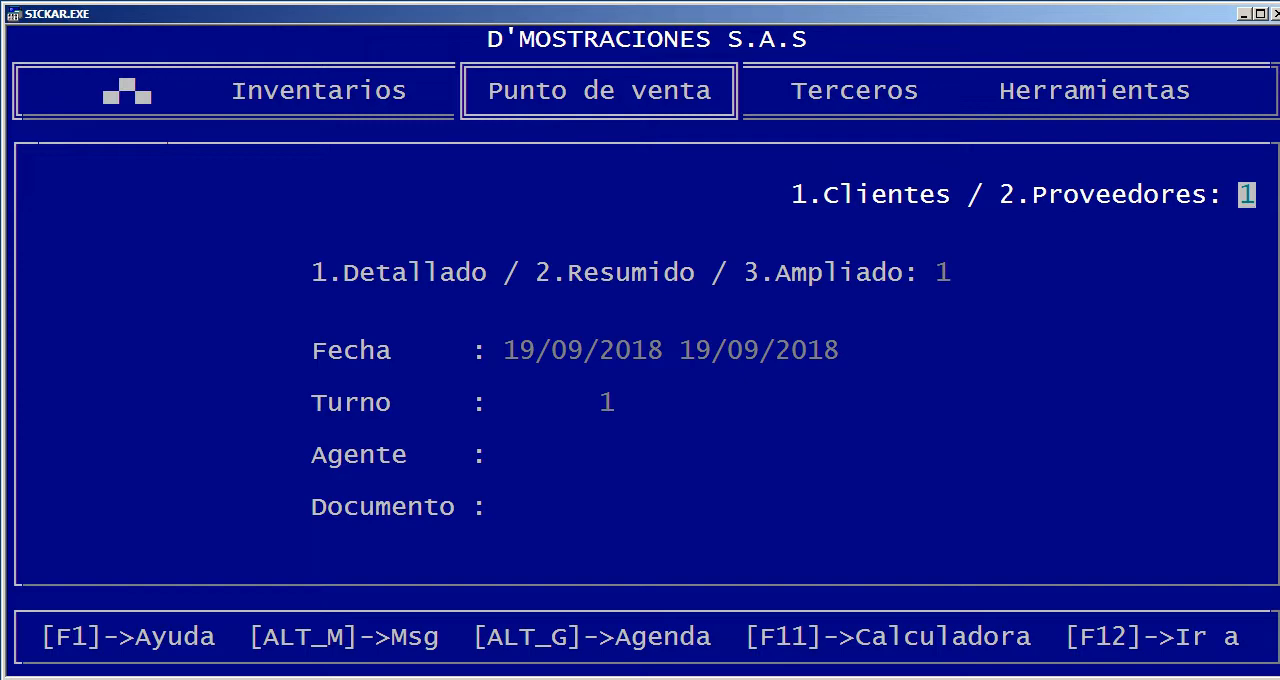
key("Down")
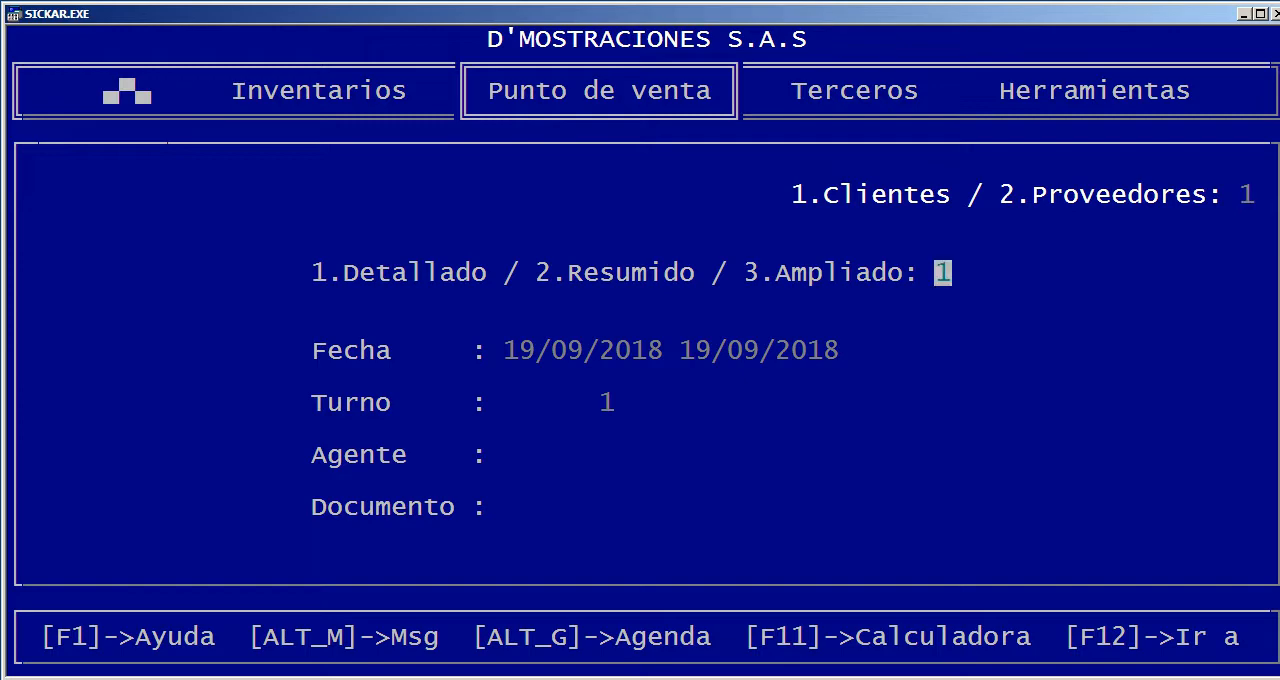
key("Down")
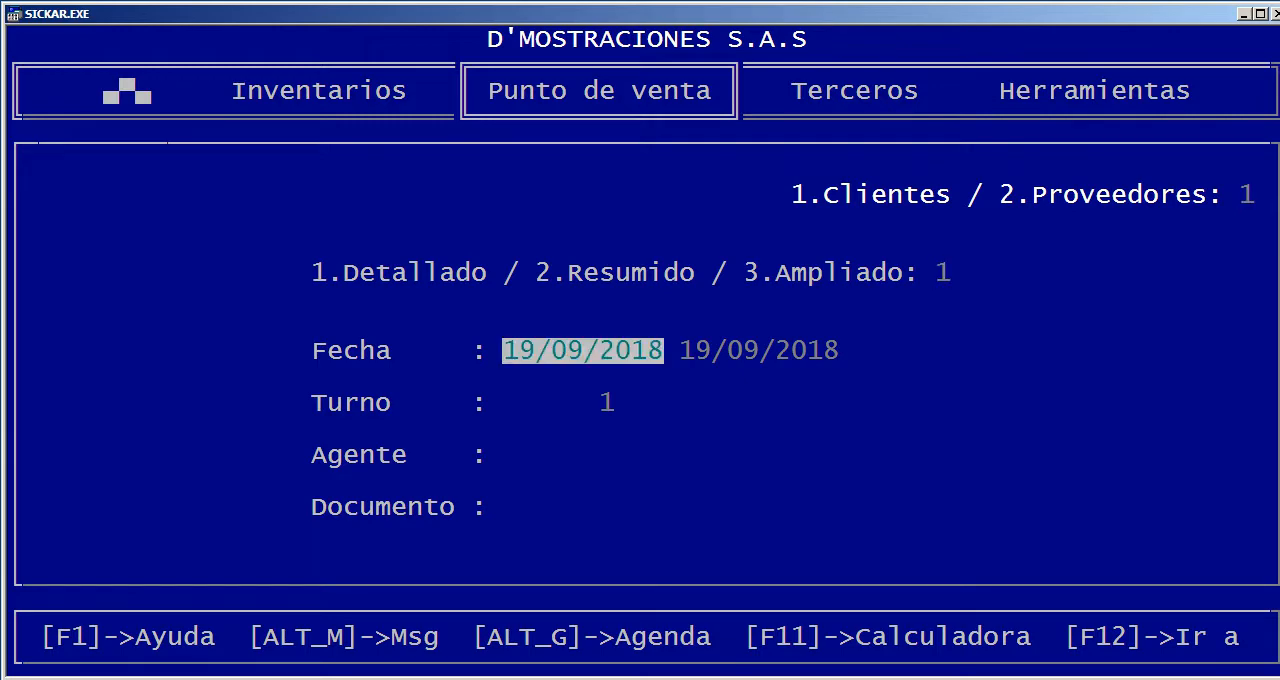
Generate the detailed customer sales journal from 01/09/2018 to 19/09/2018 for shift 1, with agent and document left blank
type("01")
key("Return")
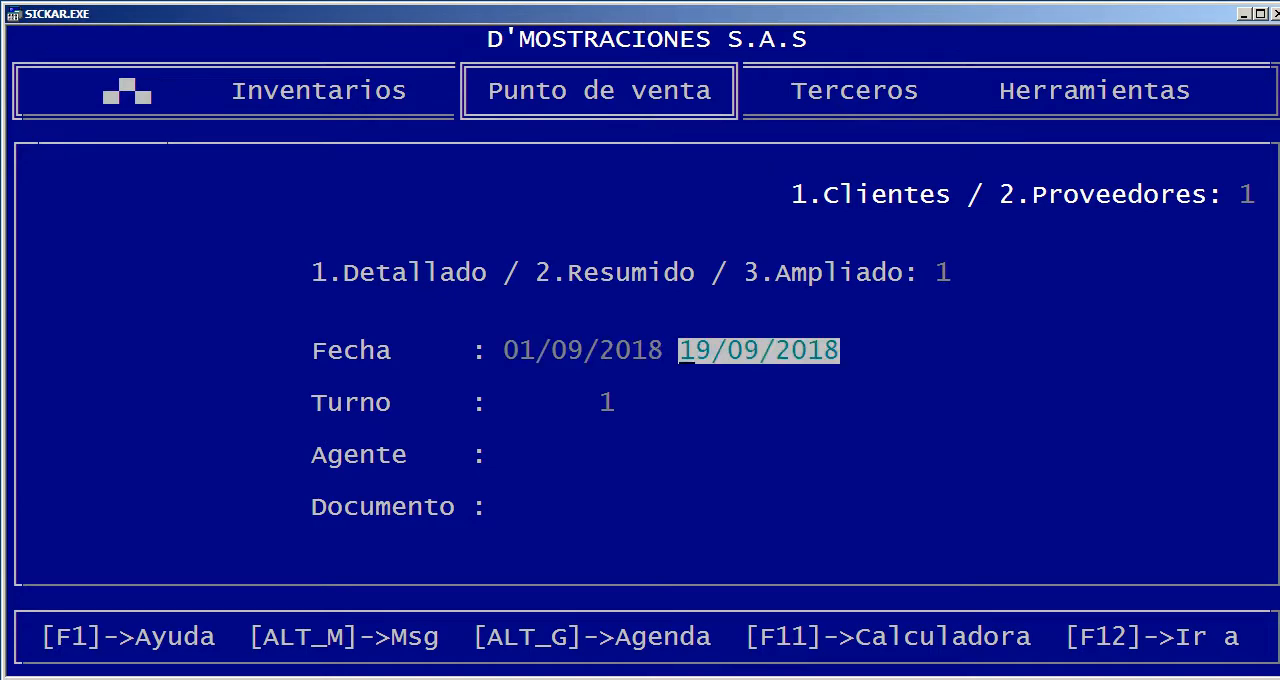
key("Return")
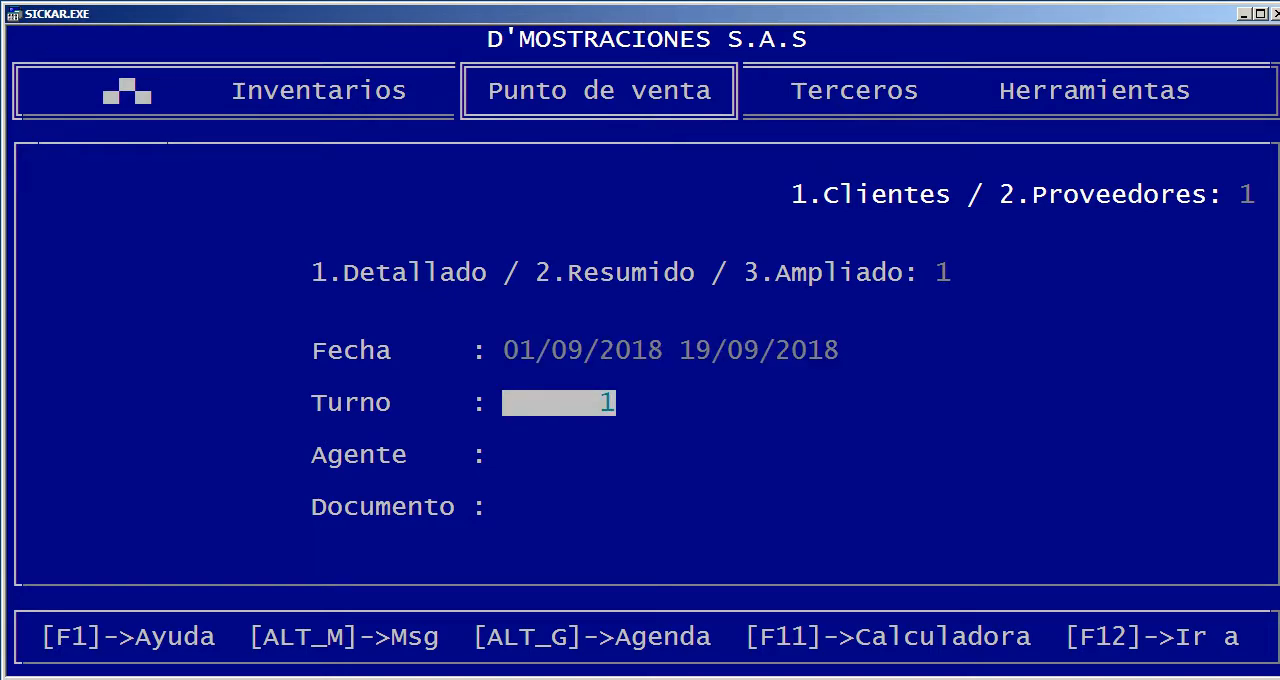
key("Return")
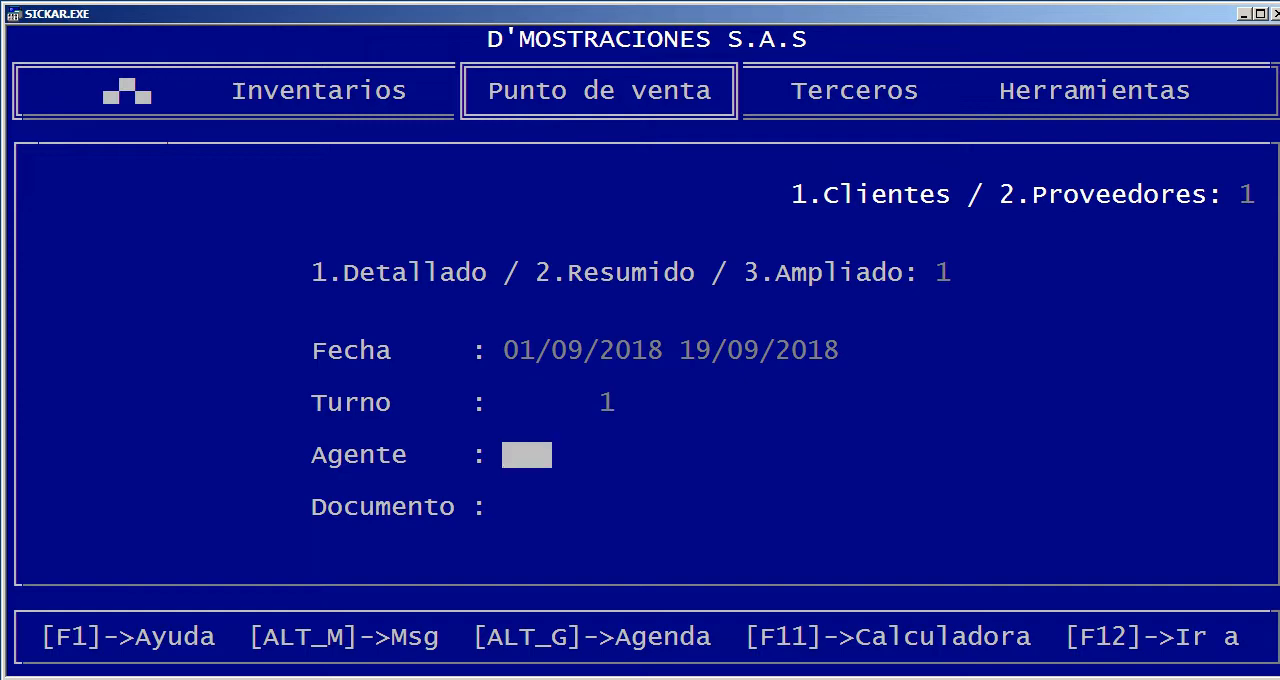
key("Return")
key("Return")
key("Return")
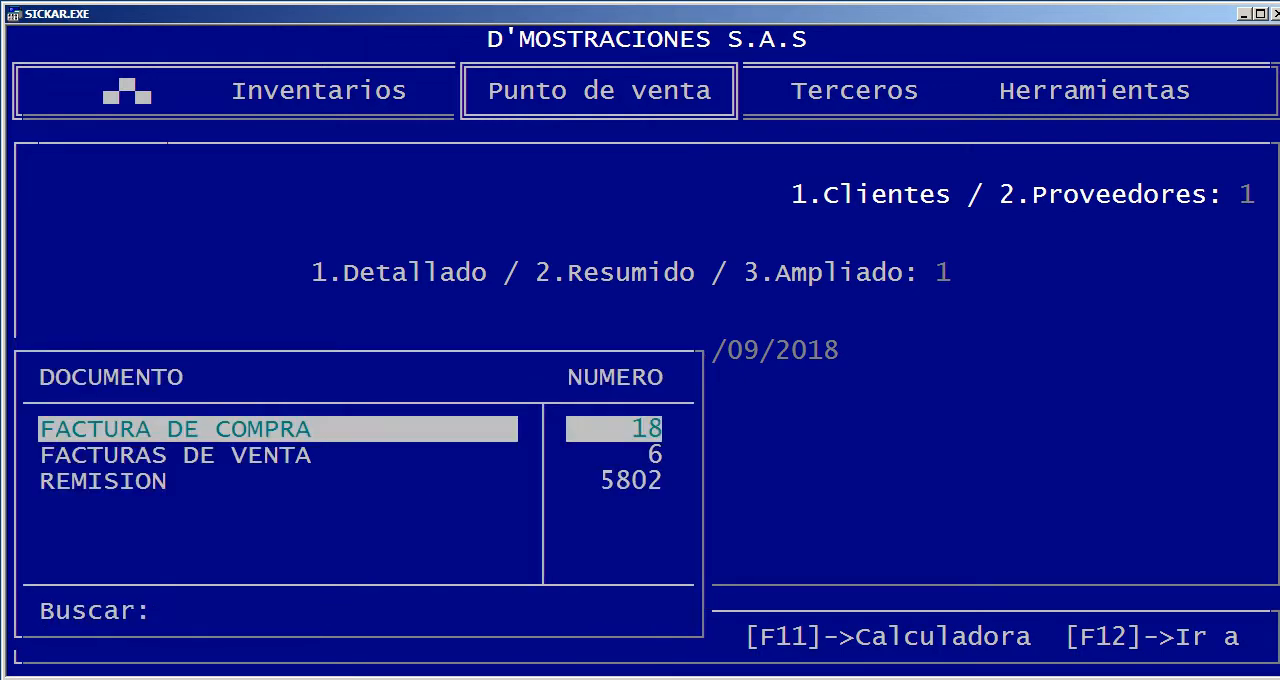
key("Escape")
key("Return")
key("Return")
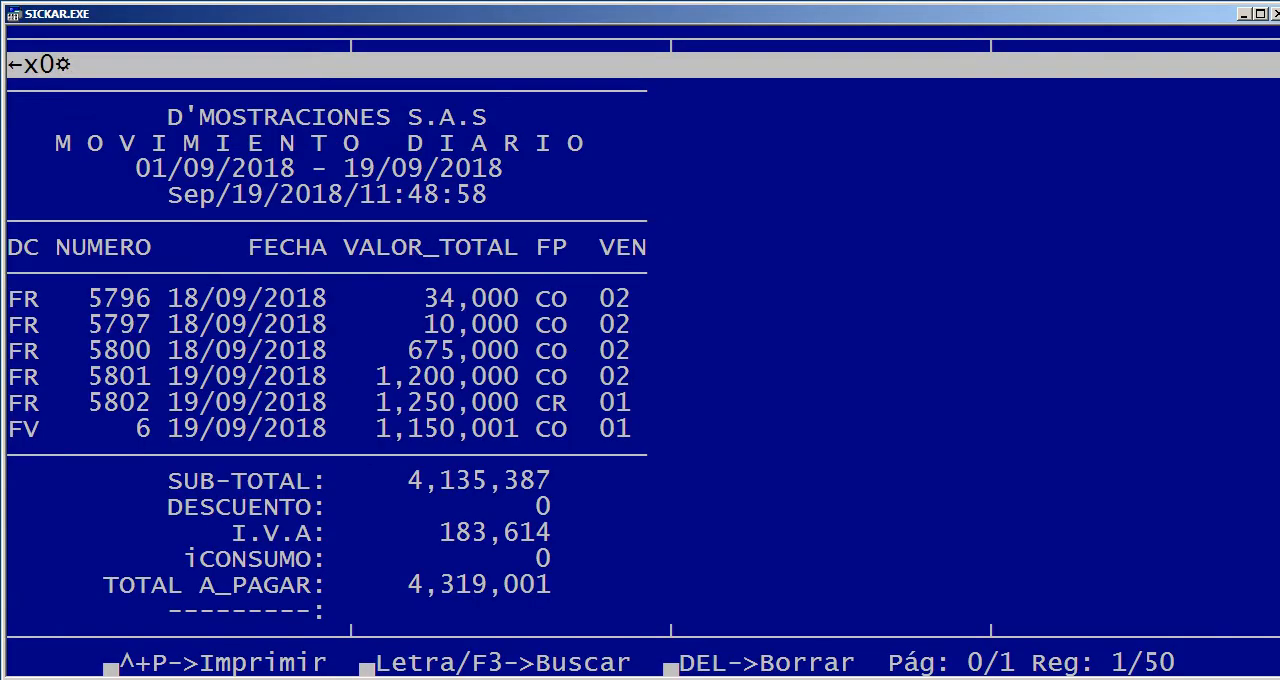
Examine the daily movement's document rows with their number, date, total value, payment form and seller
key("Down")
key("Down")
key("Down")
key("Down")
key("Down")
key("Down")
key("Down")
key("Down")
key("Down")
key("Down")
key("Down")
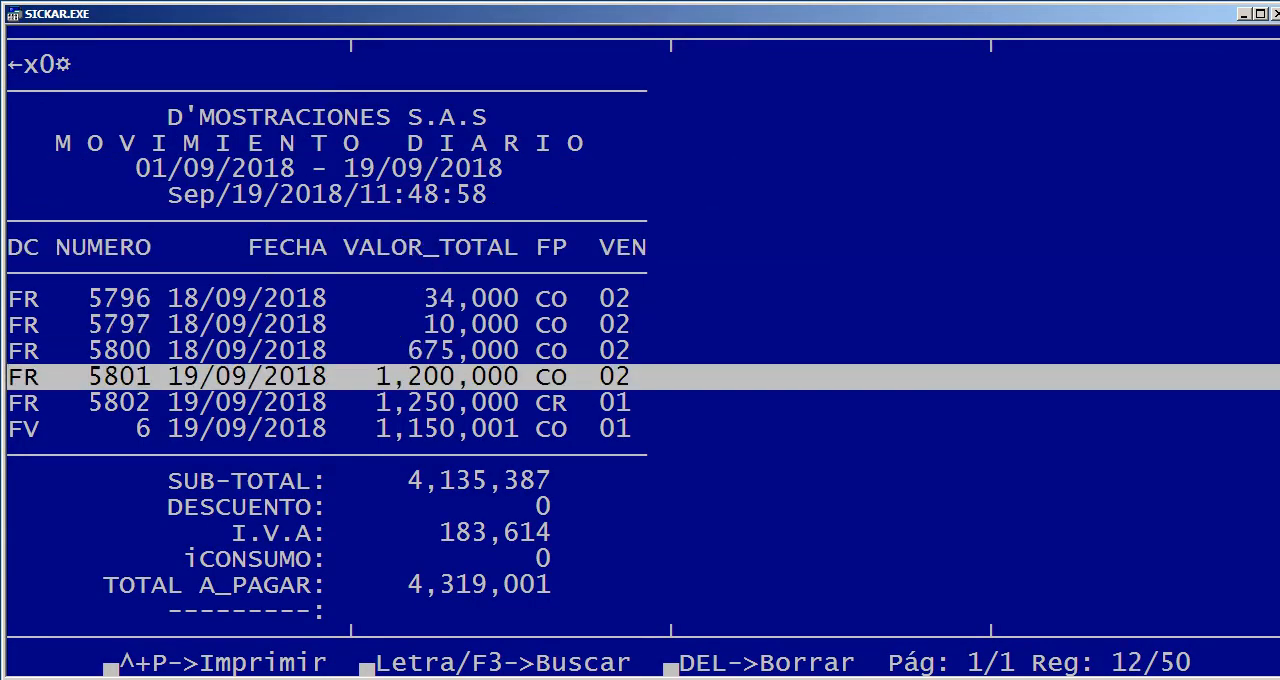
key("Down")
key("Down")
key("Down")
key("Up")
key("Up")
key("Up")
key("Up")
key("Up")
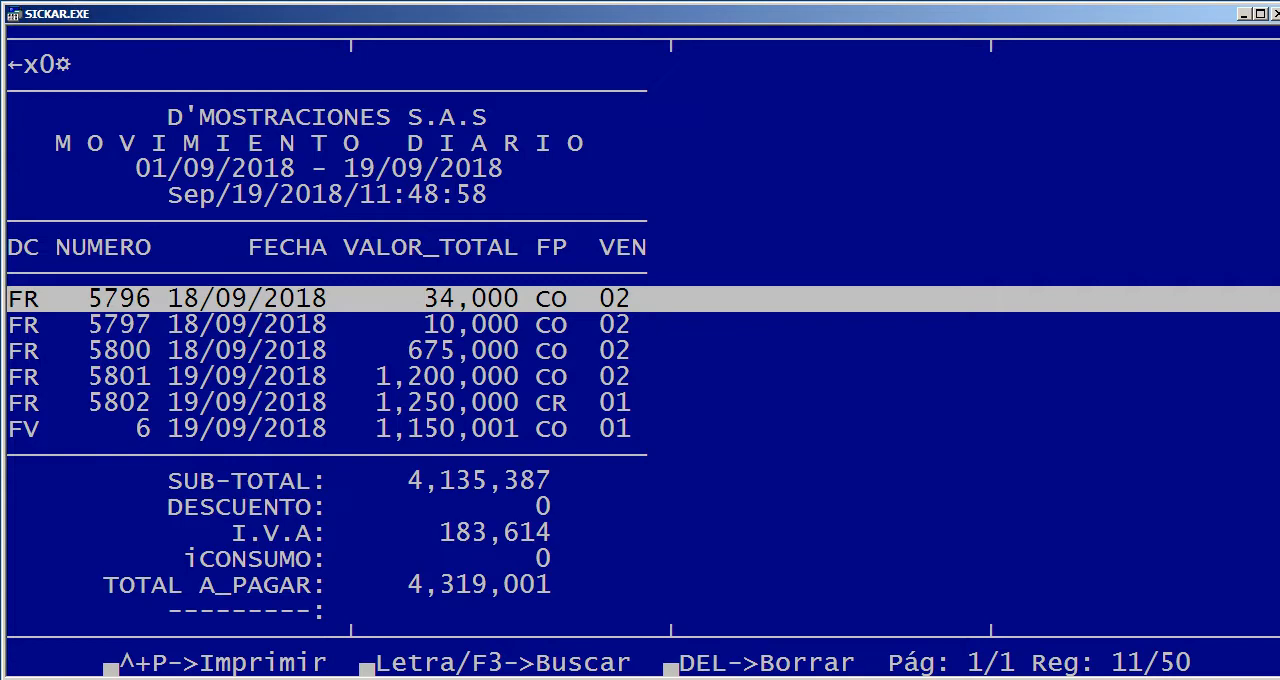
Compare the FR and FV document types in the daily movement's list and clear the text selection
left_click_drag(14, 402, 31, 324)
left_click(31, 429)
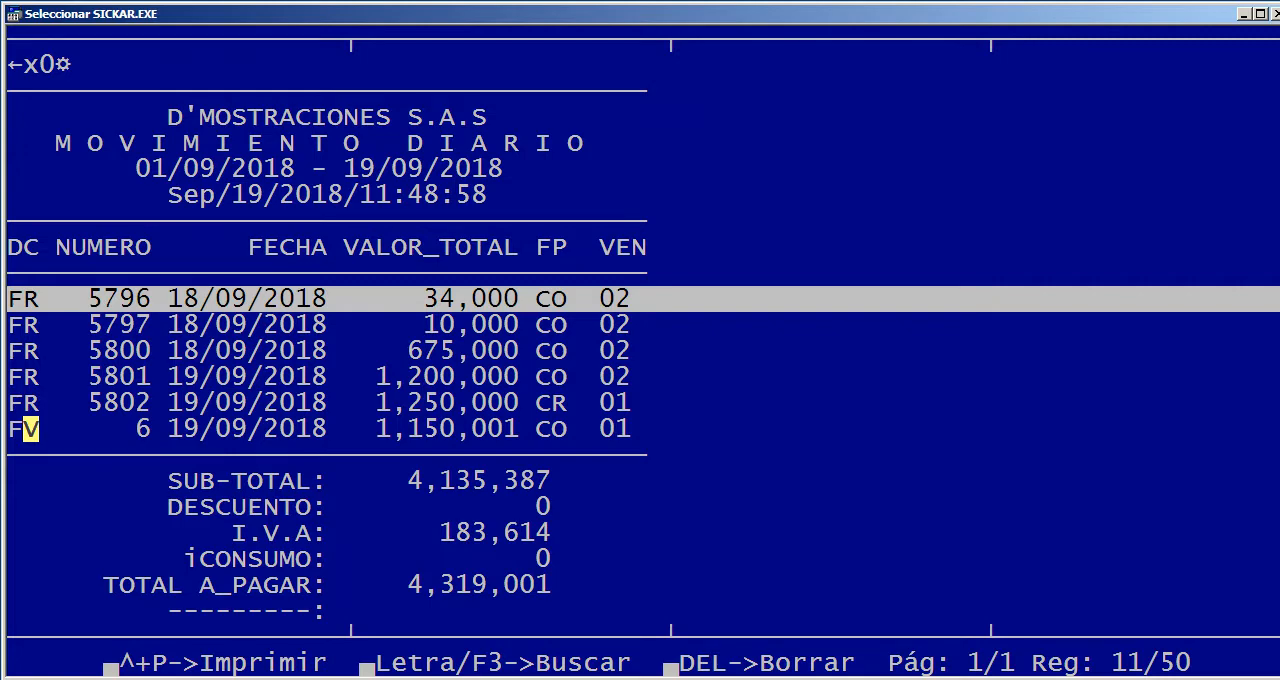
key("Escape")
Examine the breakdown by cash, card, cheque, other payments and returns beneath the daily movement's totals
key("Down")
key("Down")
key("Down")
key("Down")
key("Down")
key("Down")
key("Down")
key("Down")
key("Down")
key("Down")
key("Down")
key("Down")
key("Down")
key("Down")
key("Down")
key("Down")
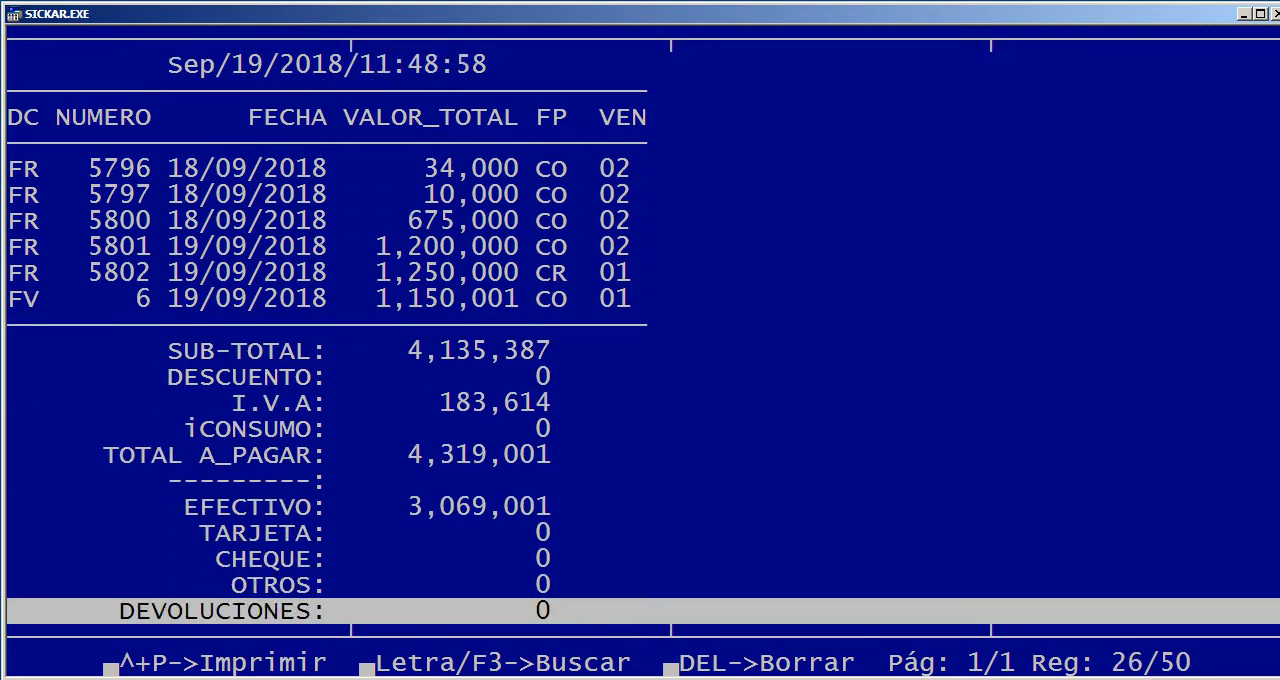
Examine the daily movement's totals, from the subtotal and I.V.A. down to the INGRESOS line
key("Down")
key("Down")
key("Up")
key("Up")
key("Up")
key("Up")
key("Up")
key("Up")
key("Up")
key("Up")
key("Up")
key("Up")
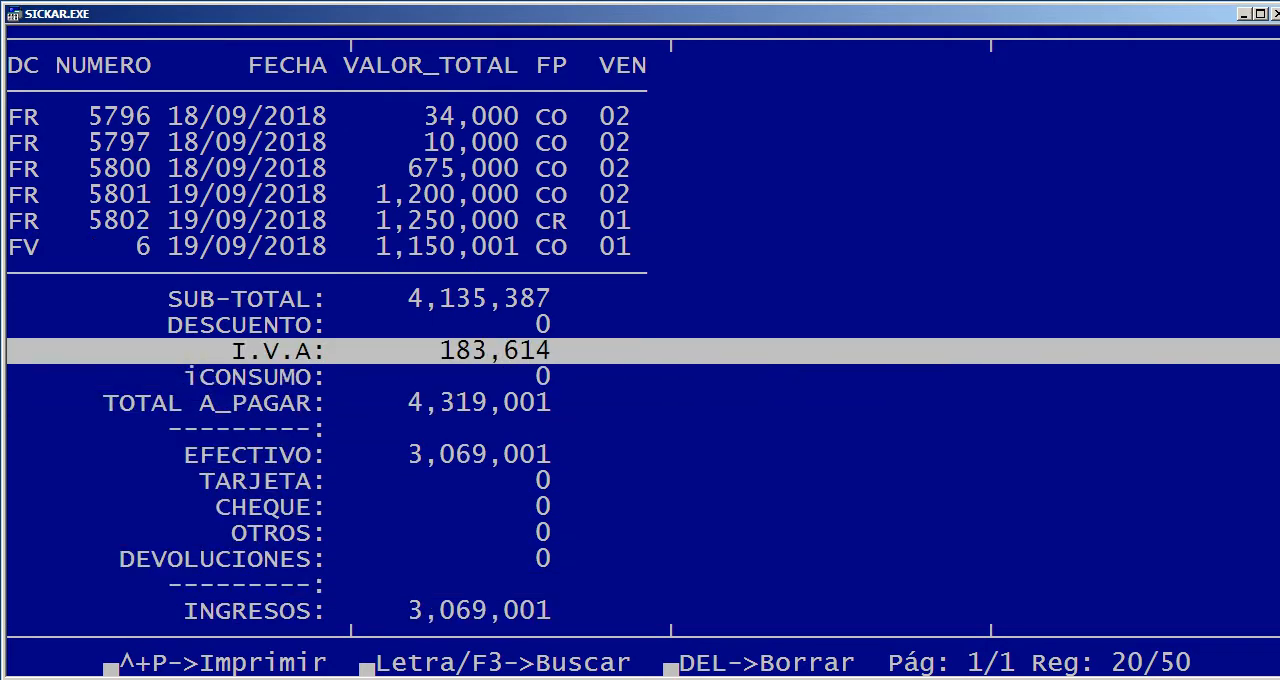
key("Down")
key("Down")
key("Down")
key("Down")
key("Down")
key("Down")
key("Down")
key("Down")
key("Down")
key("Down")
key("Down")
key("Down")
key("Down")
key("Down")
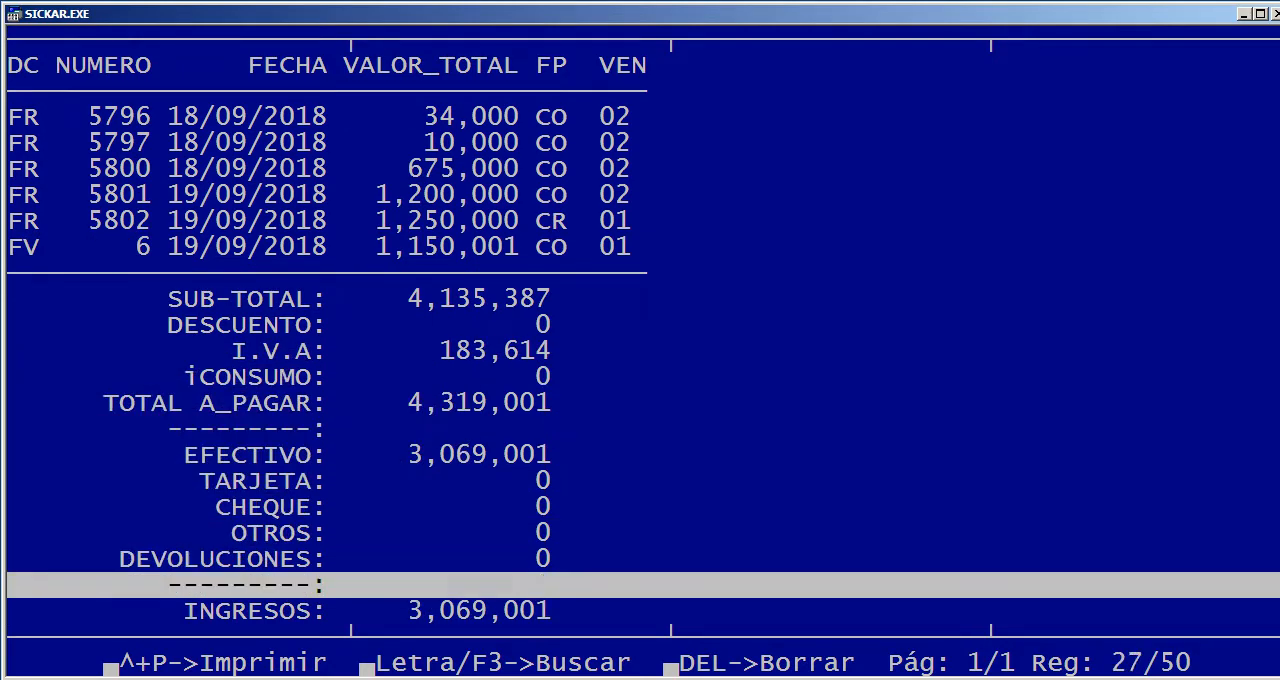
key("Down")
key("Down")
key("Down")
key("Down")
key("Down")
key("Down")
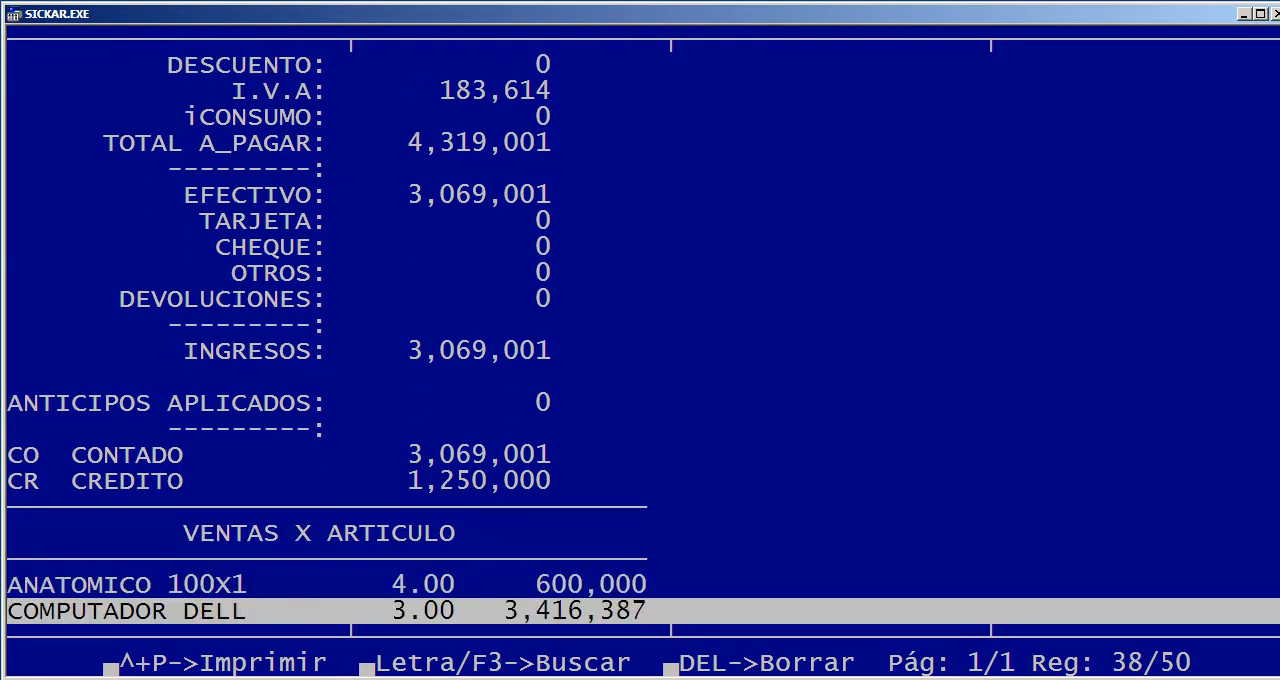
Examine the applied advances and the split between CO CONTADO and CR CREDITO in the daily movement
key("Up")
key("Up")
key("Up")
key("Up")
key("Up")
key("Up")
key("Up")
key("Up")
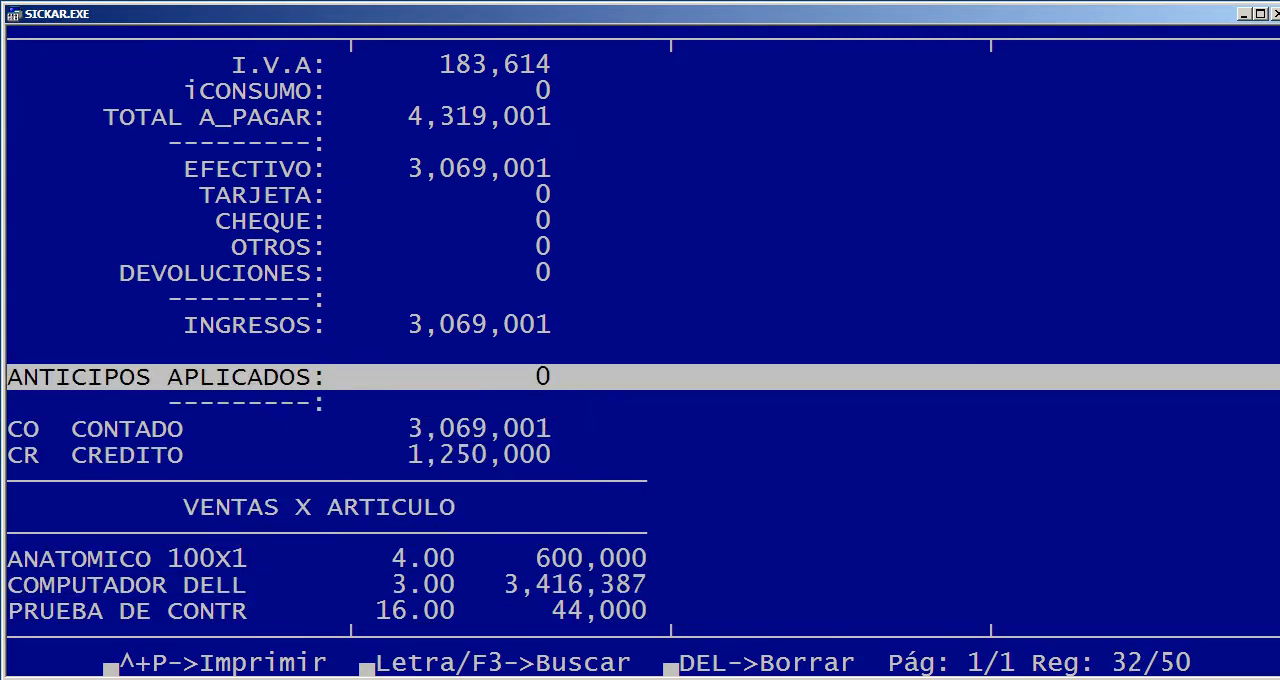
key("Down")
key("Down")
key("Down")
key("Down")
Examine the VENTAS X ARTICULO section with each item's quantity and value, and close the report
key("Down")
key("Down")
key("Down")
key("Down")
key("Down")
key("Down")
key("Down")
key("Down")
key("Down")
key("Down")
key("Down")
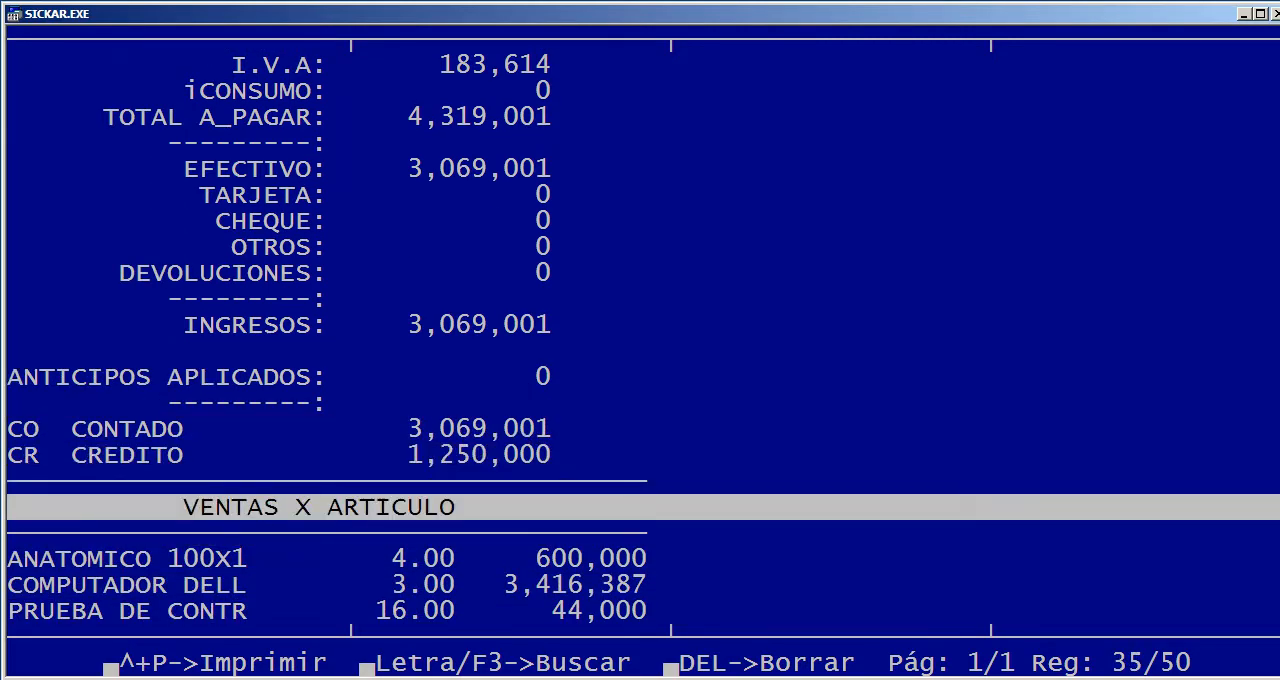
key("Down")
key("Down")
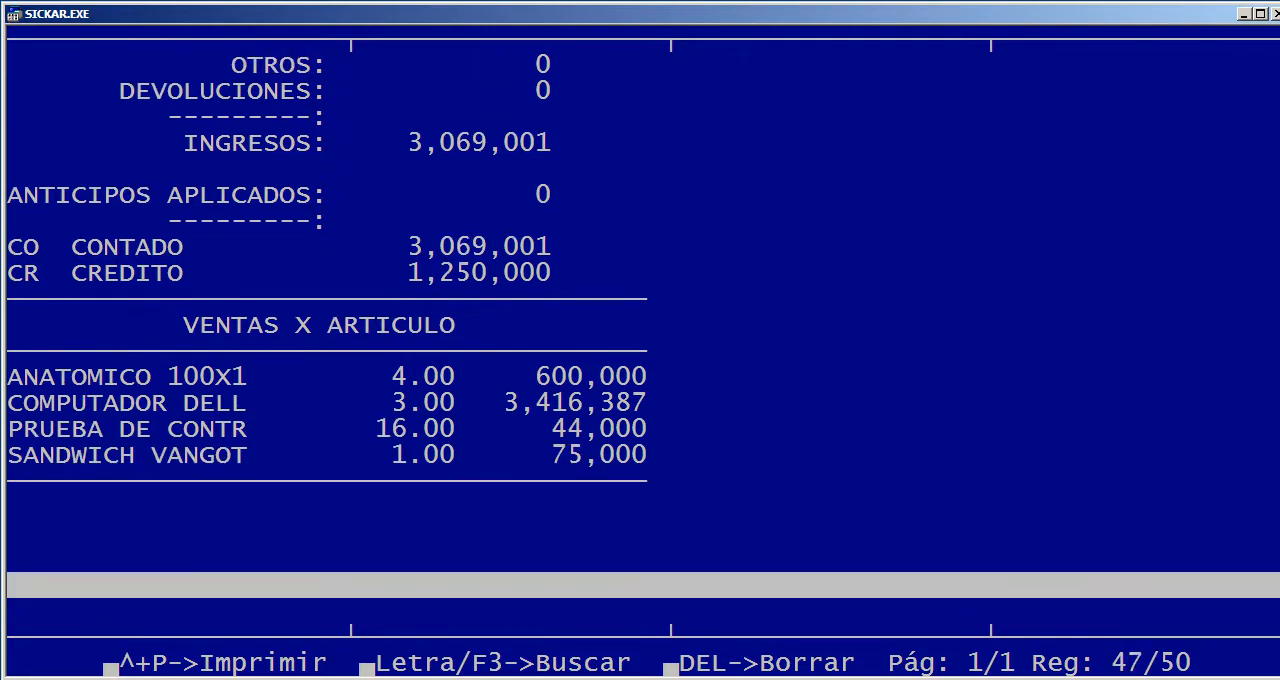
key("Up")
key("Up")
key("Up")
key("Up")
key("Up")
key("Up")
key("Up")
key("Up")
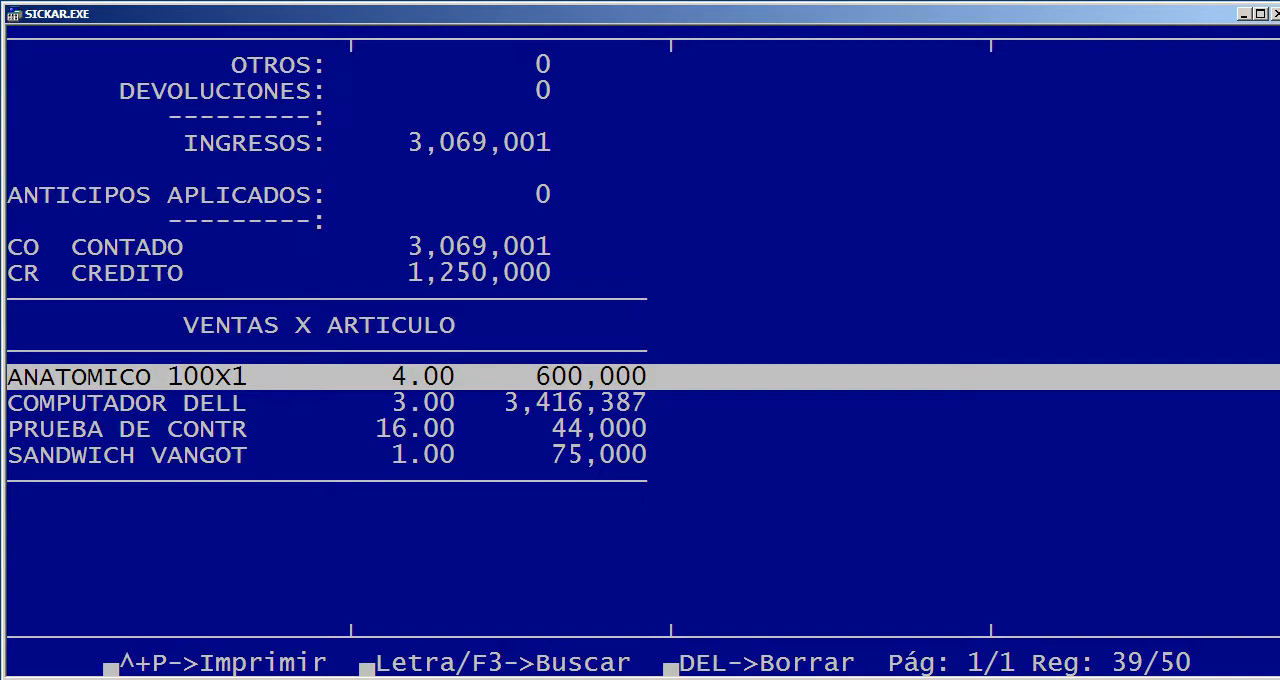
key("Escape")
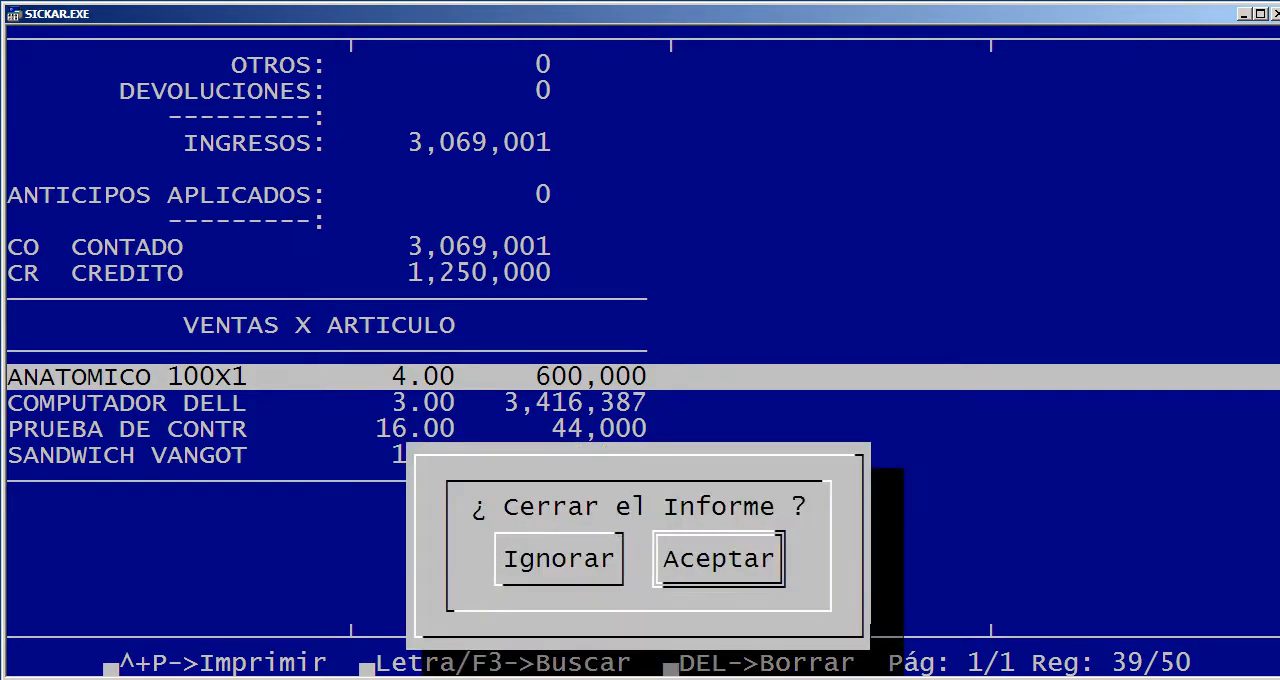
key("Return")
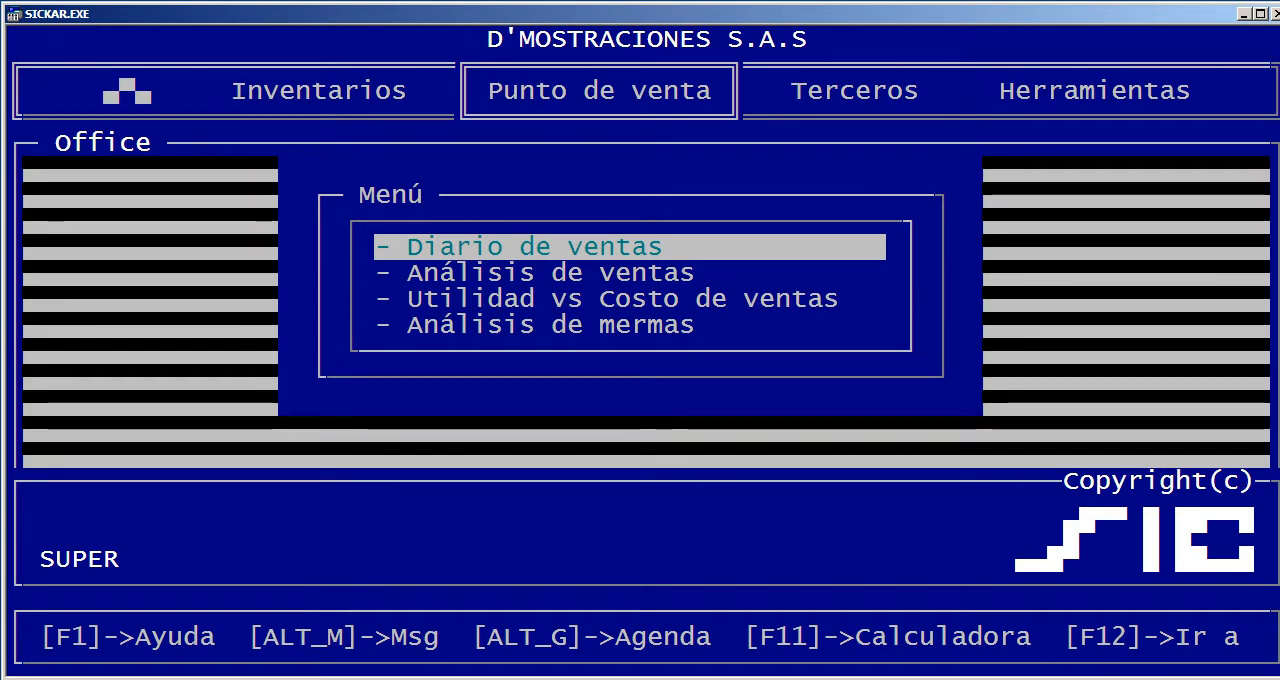
Generate the summarized customer sales journal from 01/09/2018 to 19/09/2018 for shift 1, with agent and document left blank
key("Return")
key("Up")
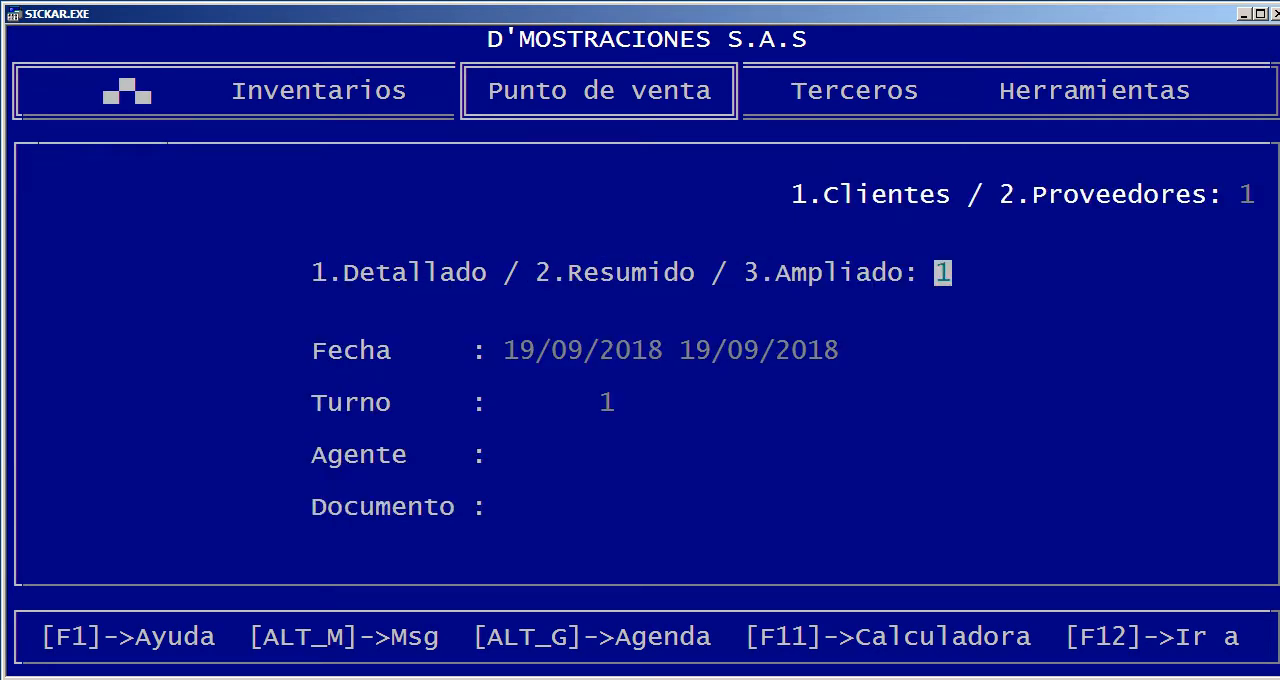
type("2")
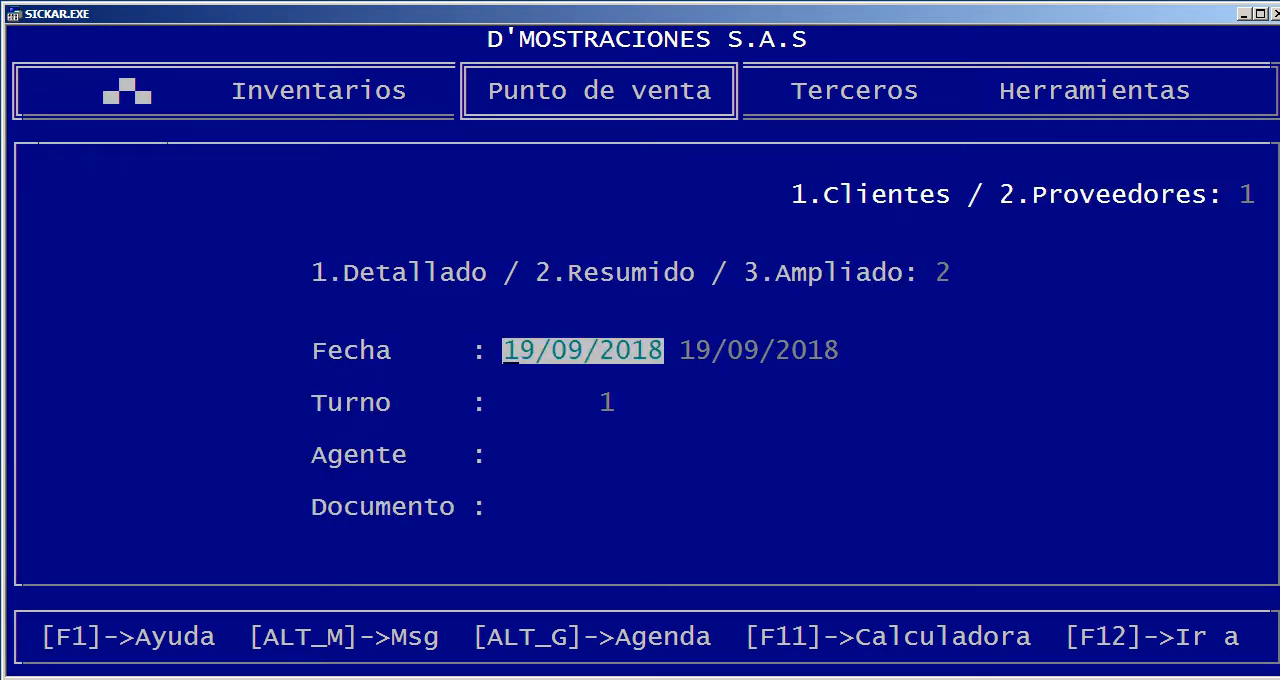
key("Return")
key("Up")
type("01")
key("Return")
key("Return")
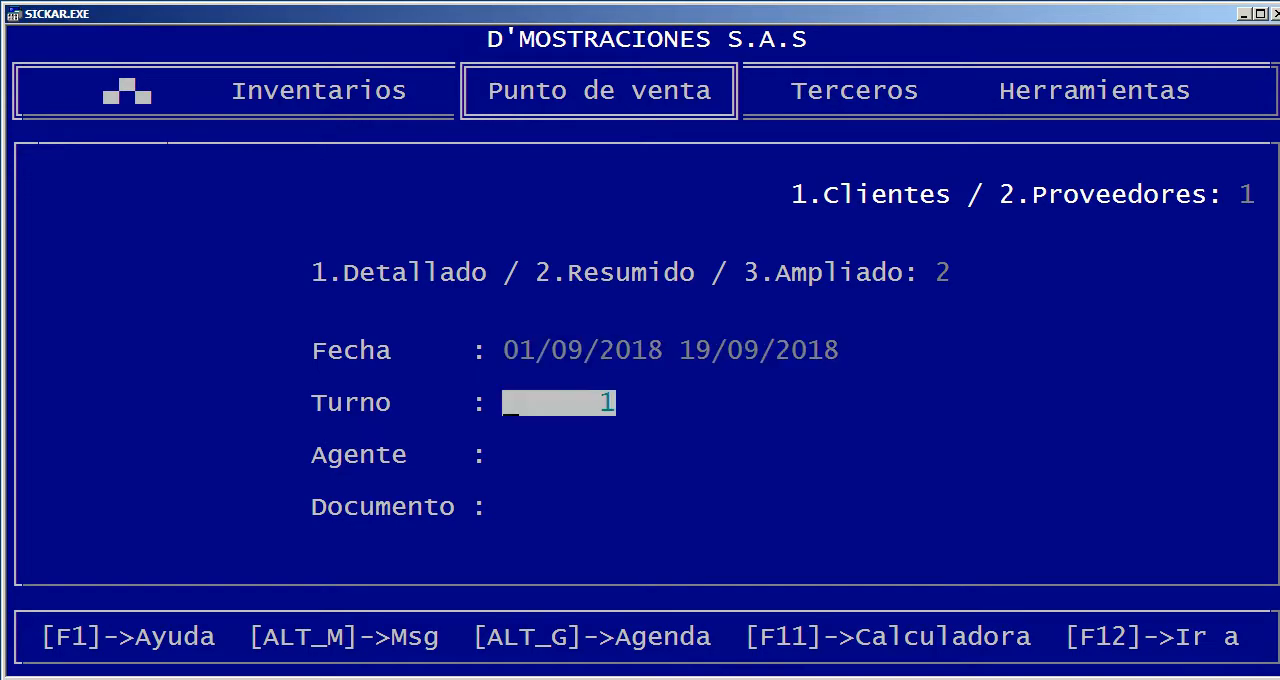
key("Return")
key("Return")
key("Return")
key("Return")
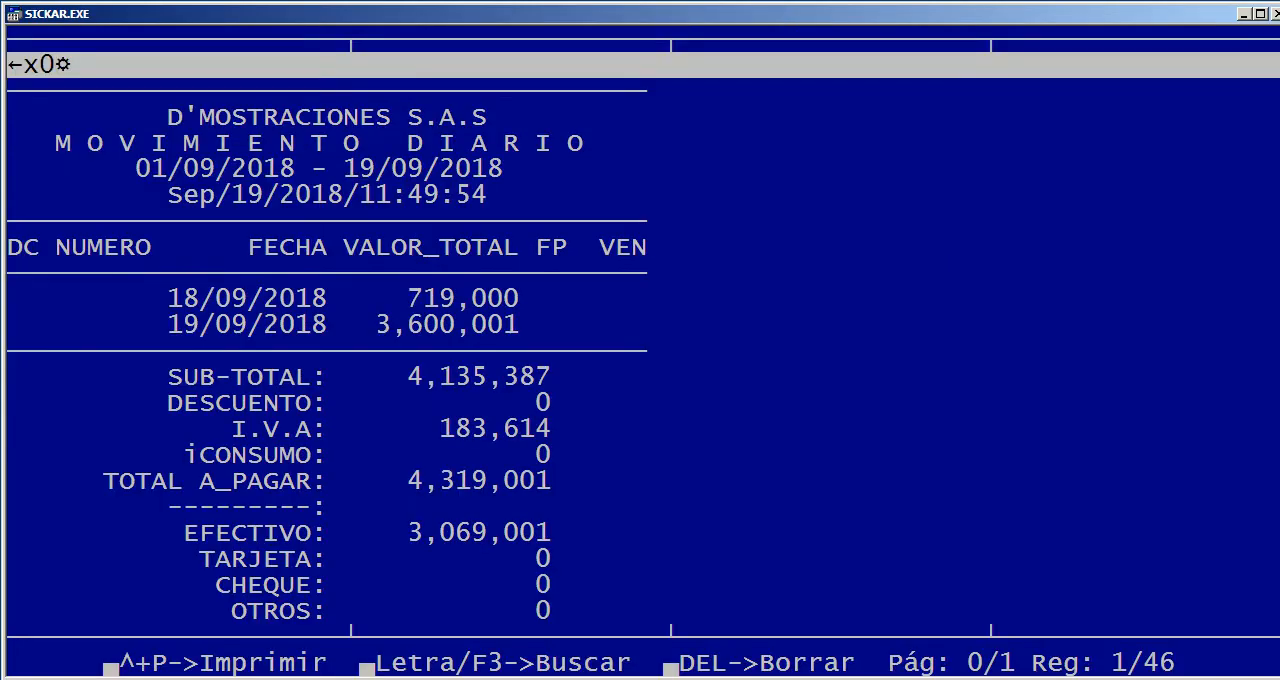
Examine the summarized journal's sales total per day and its sales by item, and close the report
key("Down")
key("Down")
key("Down")
key("Down")
key("Down")
key("Down")
key("Down")
key("Down")
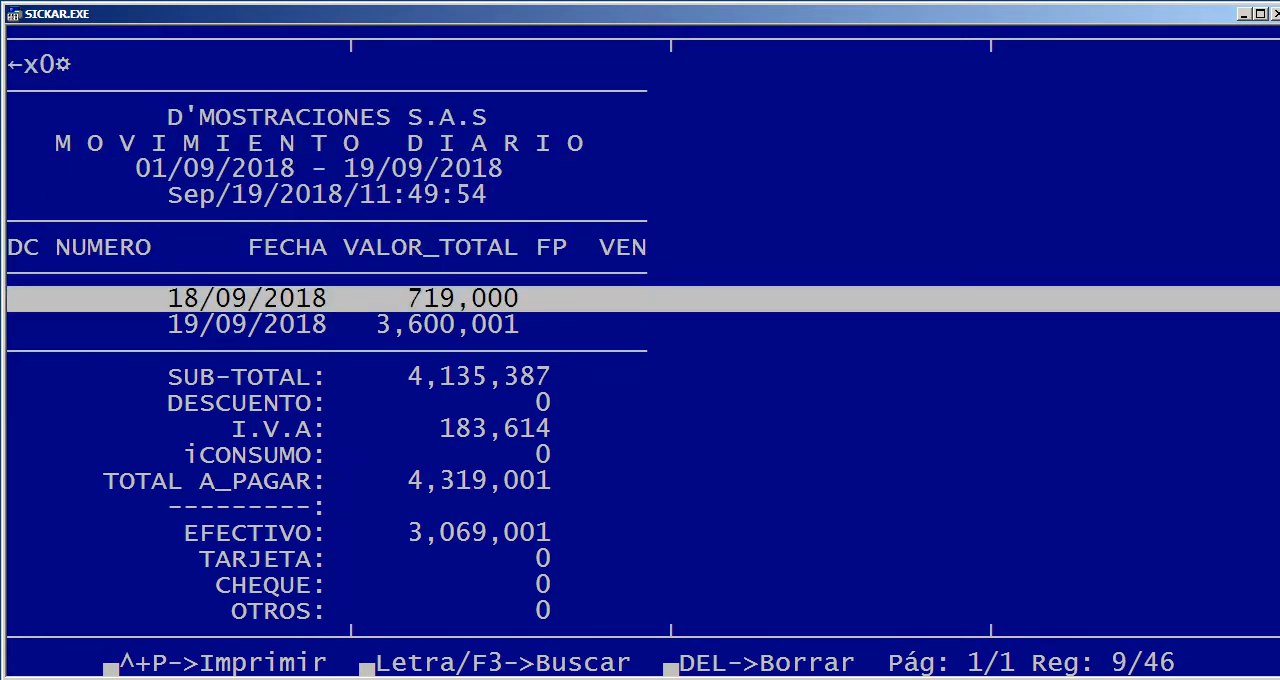
key("Down")
key("Down")
key("Up")
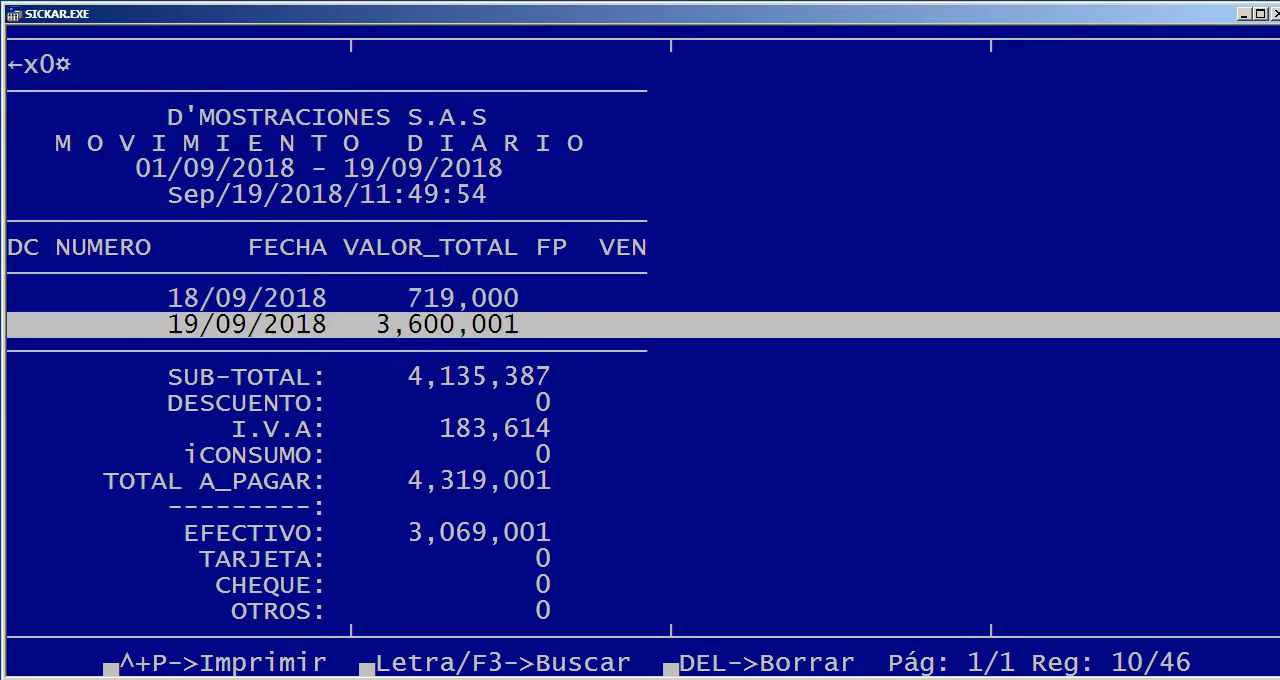
key("Down")
key("Down")
key("Down")
key("Page_Down")
key("Escape")
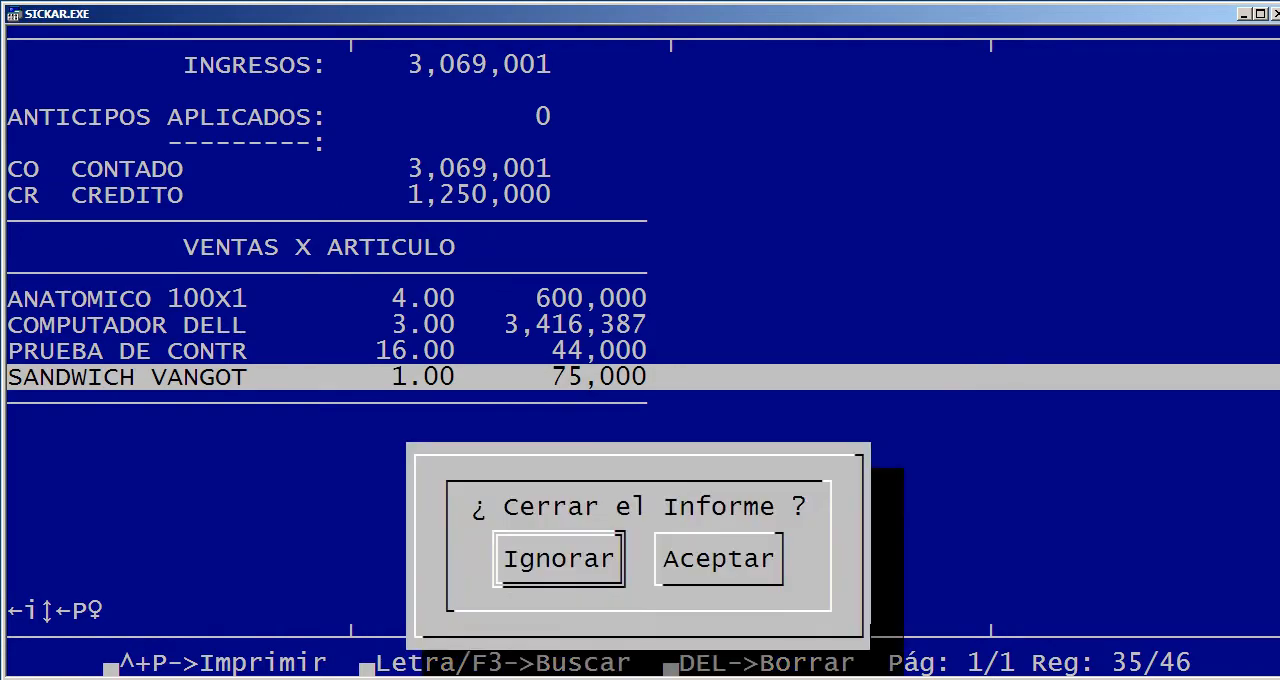
key("Right")
key("Return")
Generate the extended (Ampliado) customer sales journal from 01/09/2018 to 19/09/2018 for shift 1, with agent and document left blank
key("Return")
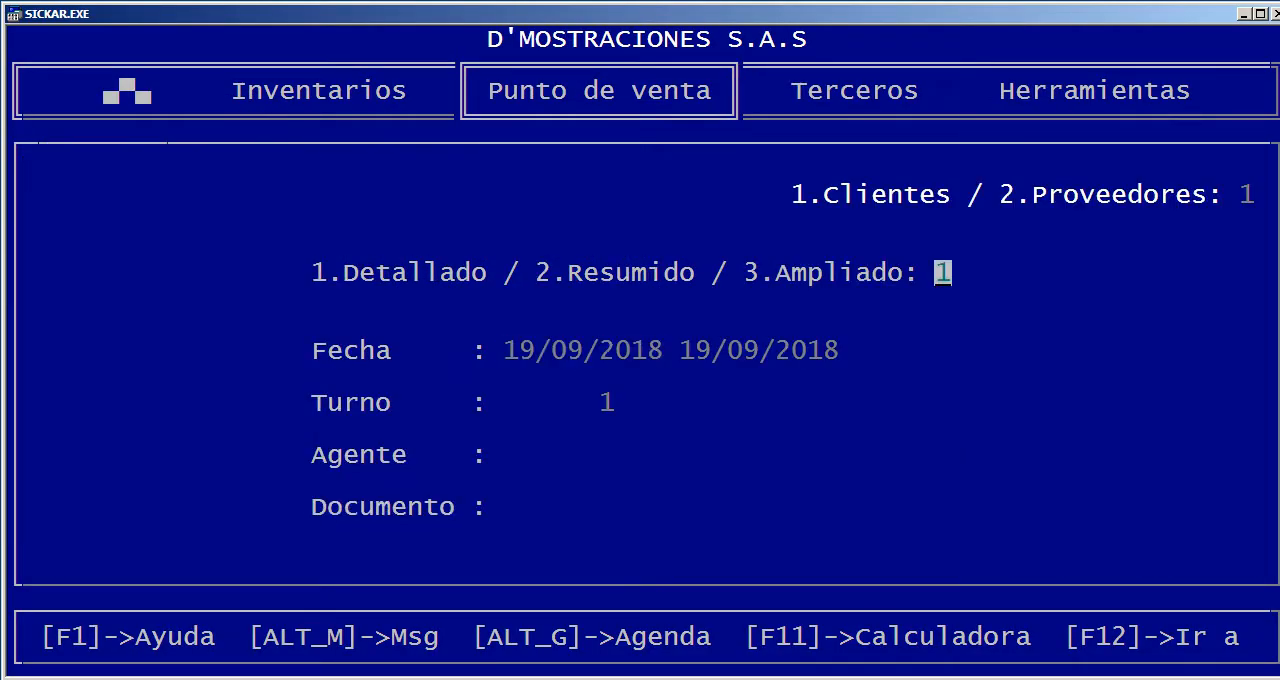
type("3")
type("01")
key("Return")
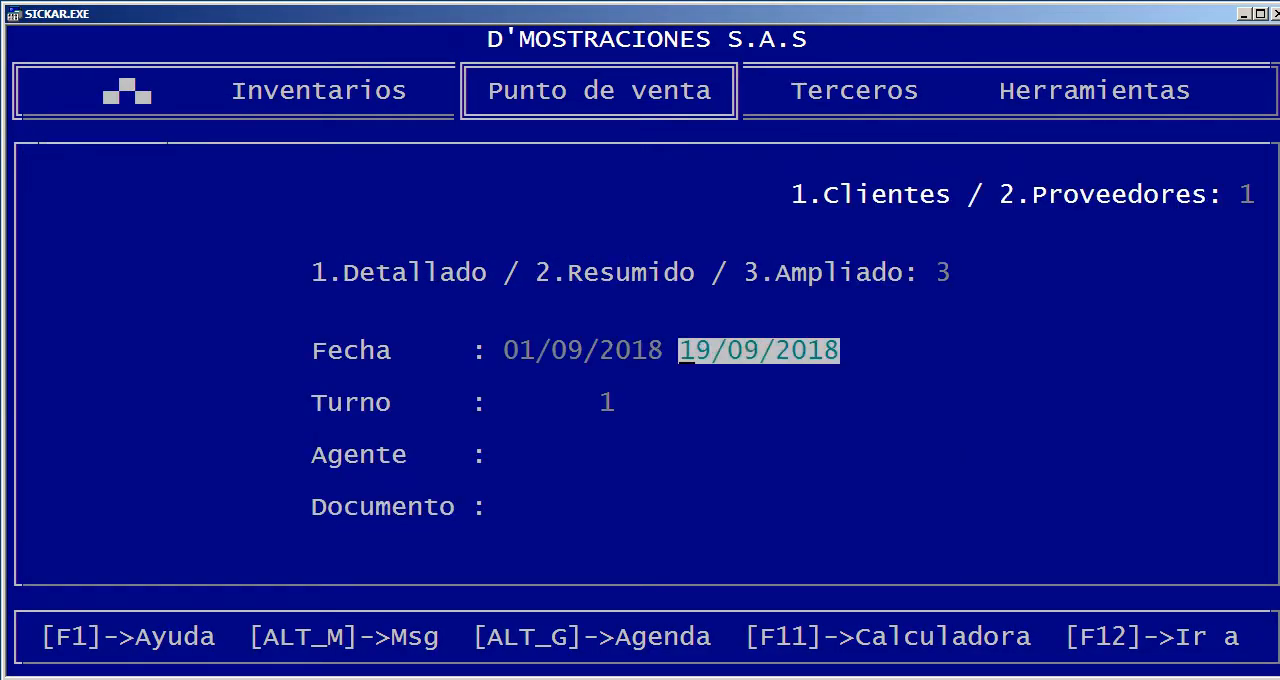
key("Return")
key("Return")
key("Return")
key("Return")
key("Return")
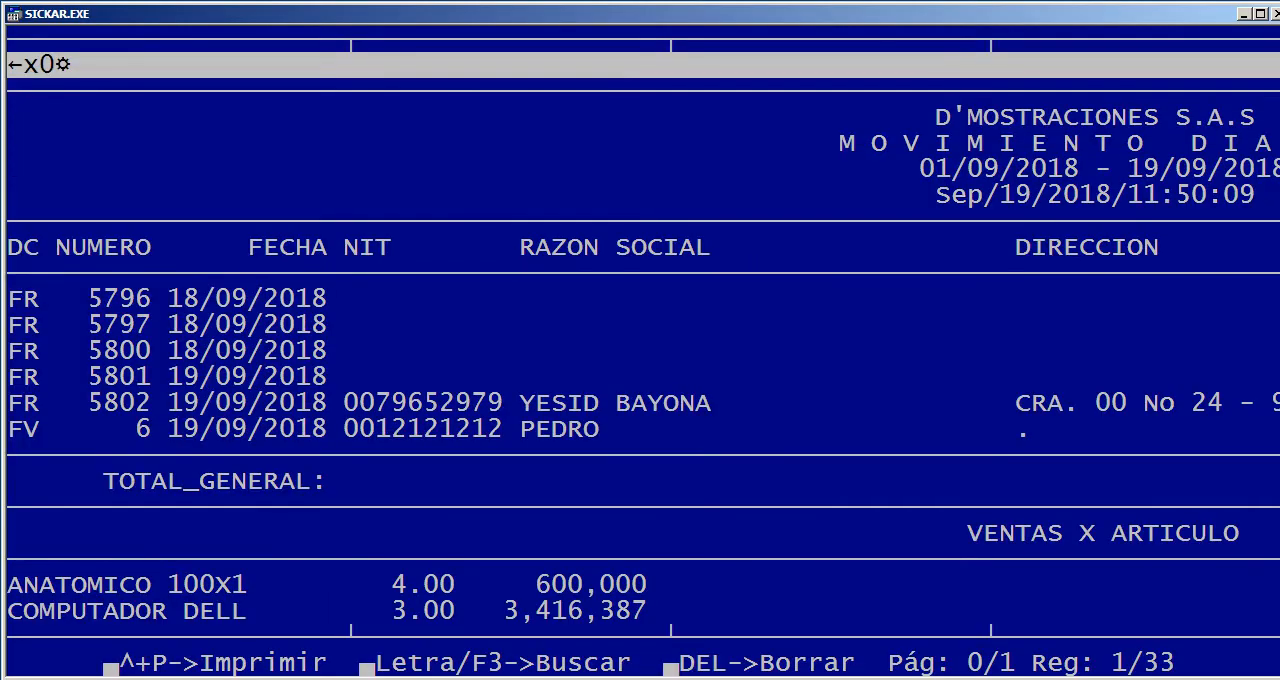
Examine the extended journal's full width of customer columns, such as NIT, RAZON SOCIAL and DIRECCION, and close the report
key("Right")
key("Right")
key("Right")
key("Right")
key("Left")
key("Left")
key("Left")
key("Left")
key("Right")
key("Right")
key("Right")
key("Left")
key("Left")
key("Left")
key("Page_Down")
key("Escape")
key("Right")
key("Return")
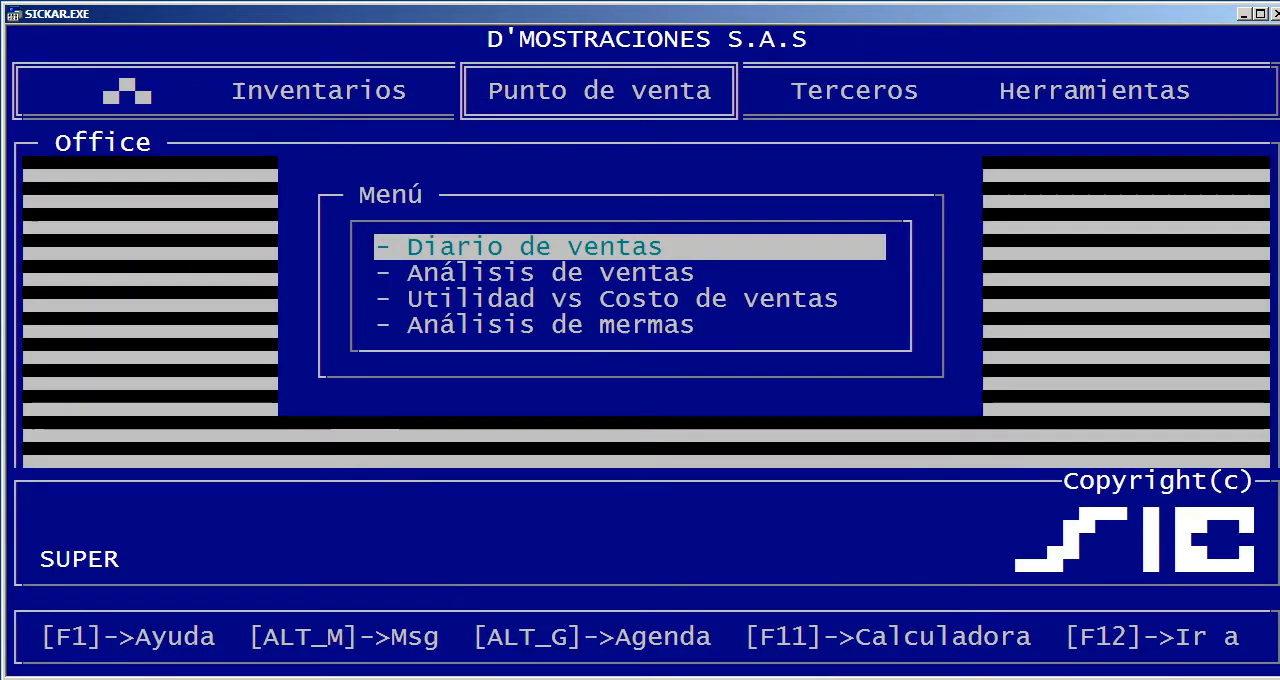
Reopen the detailed sales journal form, set the shift to 0 and consult the help for the agent filter
key("Return")
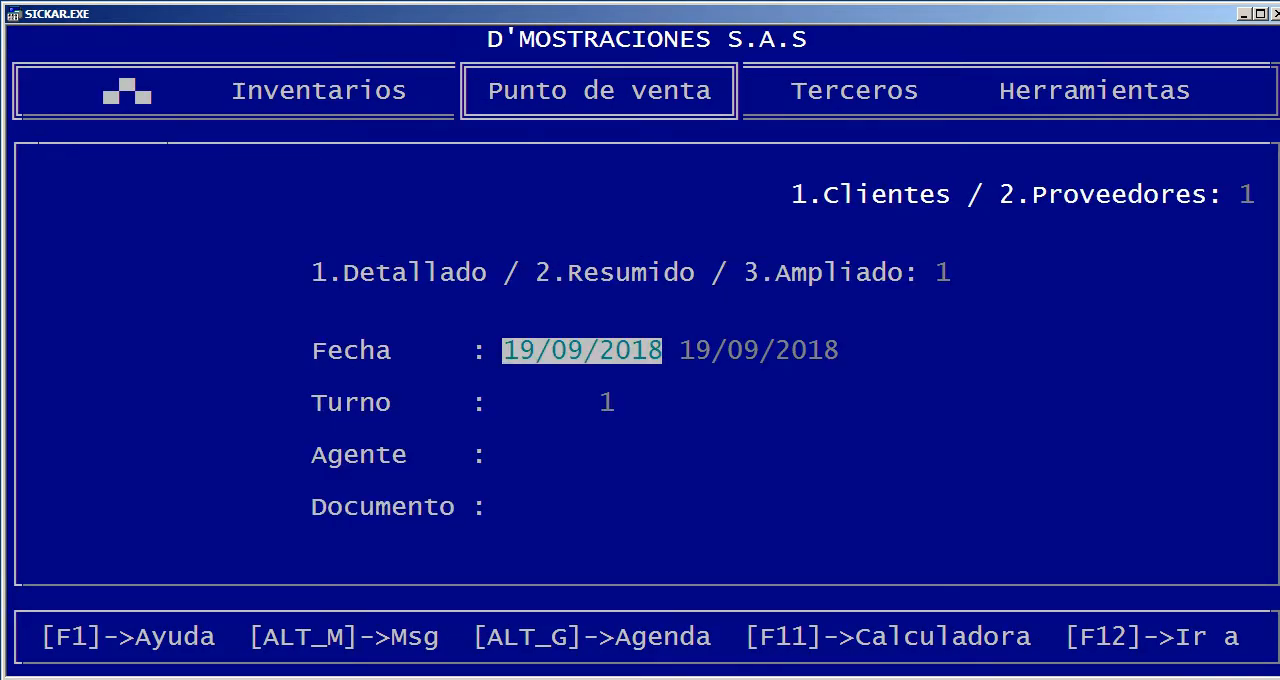
key("Return")
key("Return")
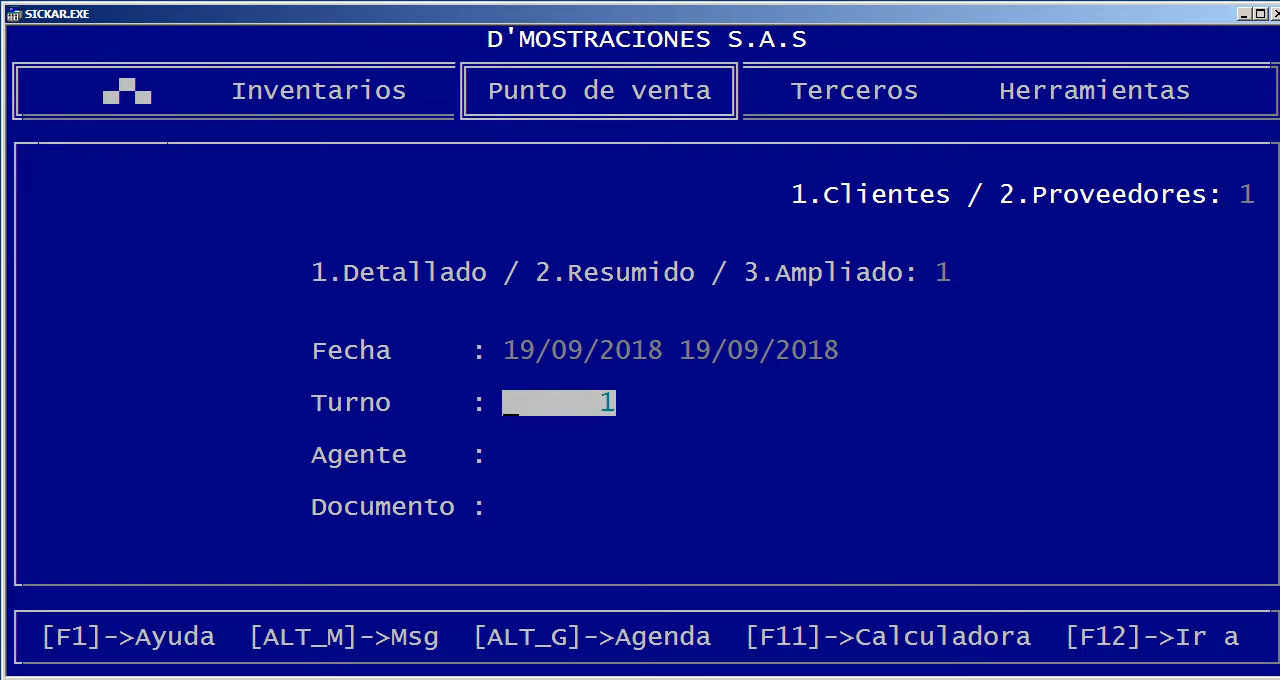
type("0")
key("Return")
key("Up")
key("Return")
key("F1")
key("Escape")
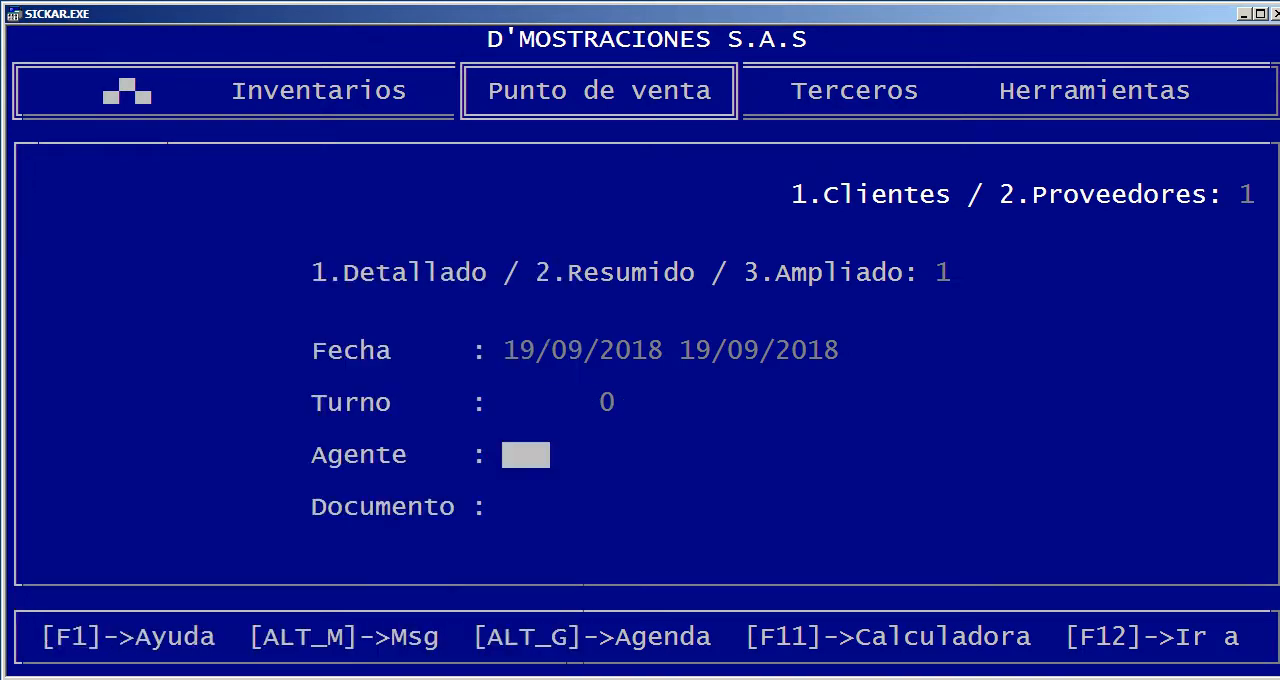
Consult the document types available for the journal's Documento filter and leave the form without generating the report
key("Return")
key("Return")
key("F1")
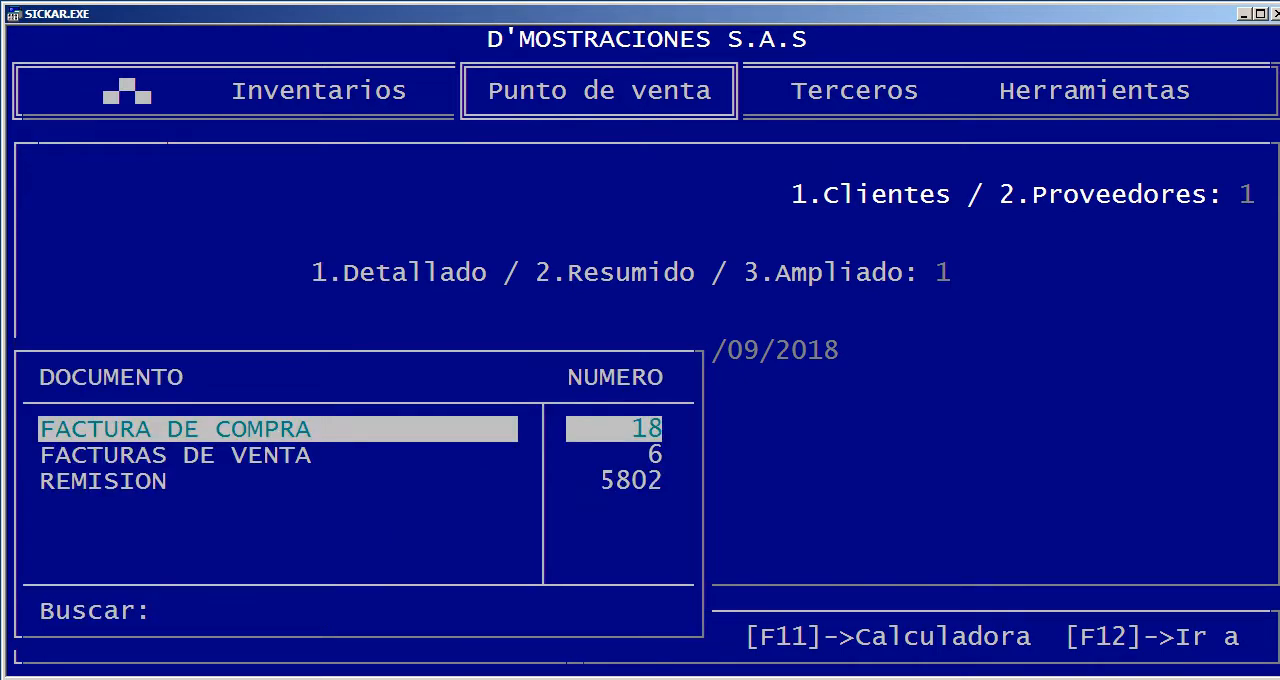
key("Escape")
key("Escape")
Generate the sales analysis on screen from 01/01/2018 to 31/12/2018 with the agent left blank
key("Down")
key("Return")
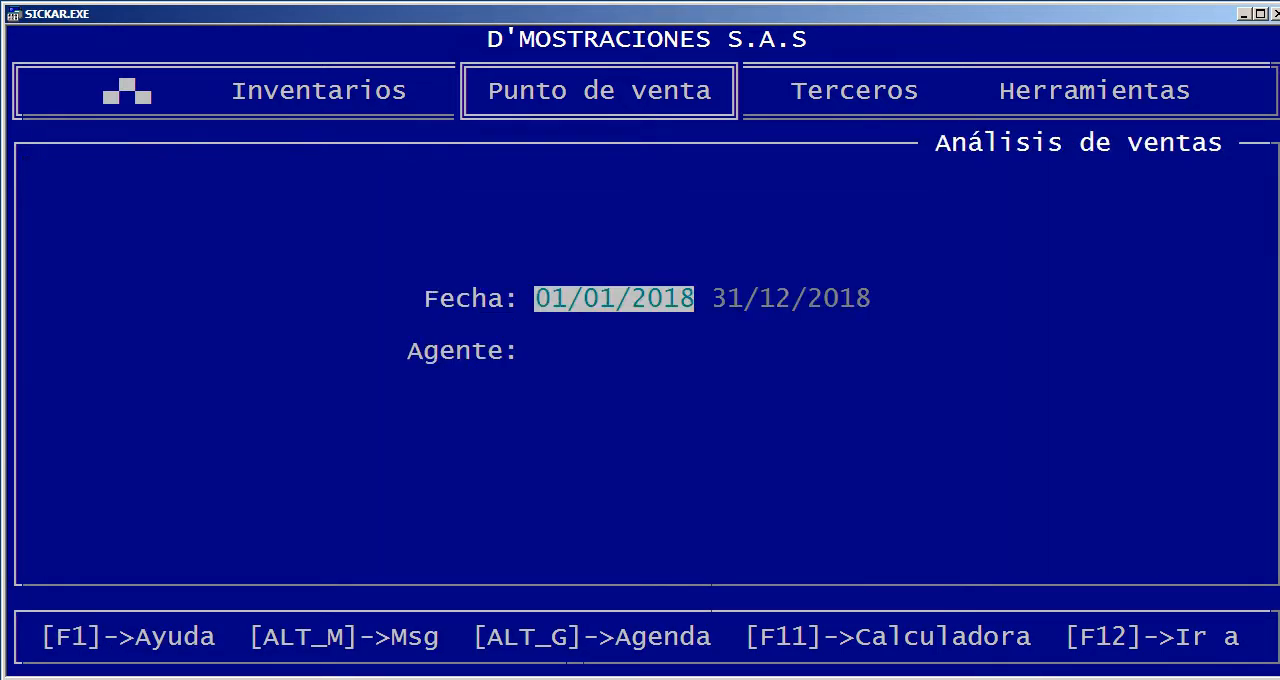
key("Return")
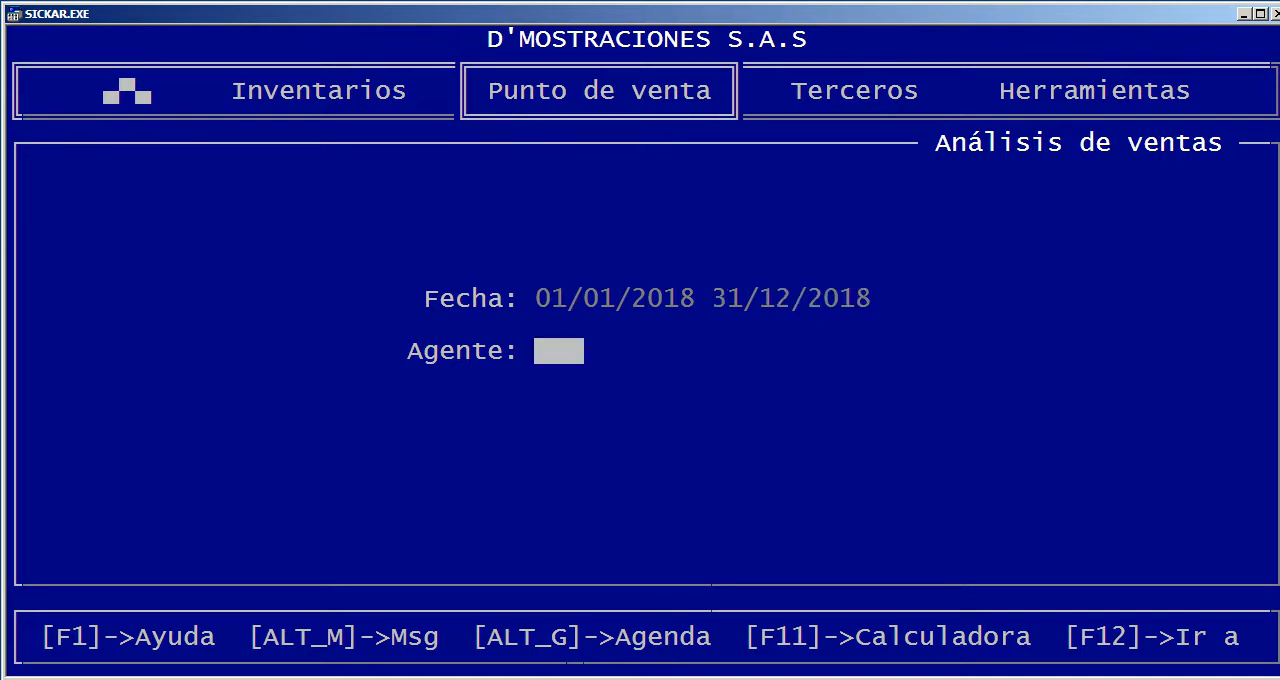
key("Return")
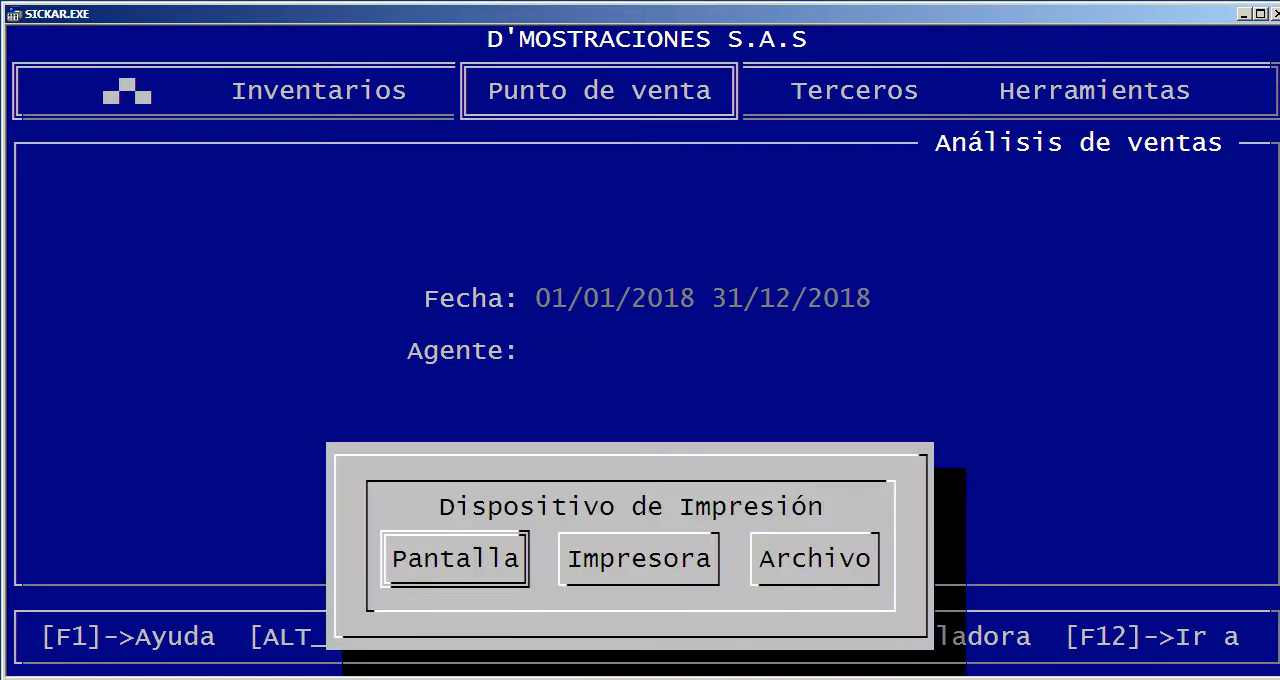
key("Return")
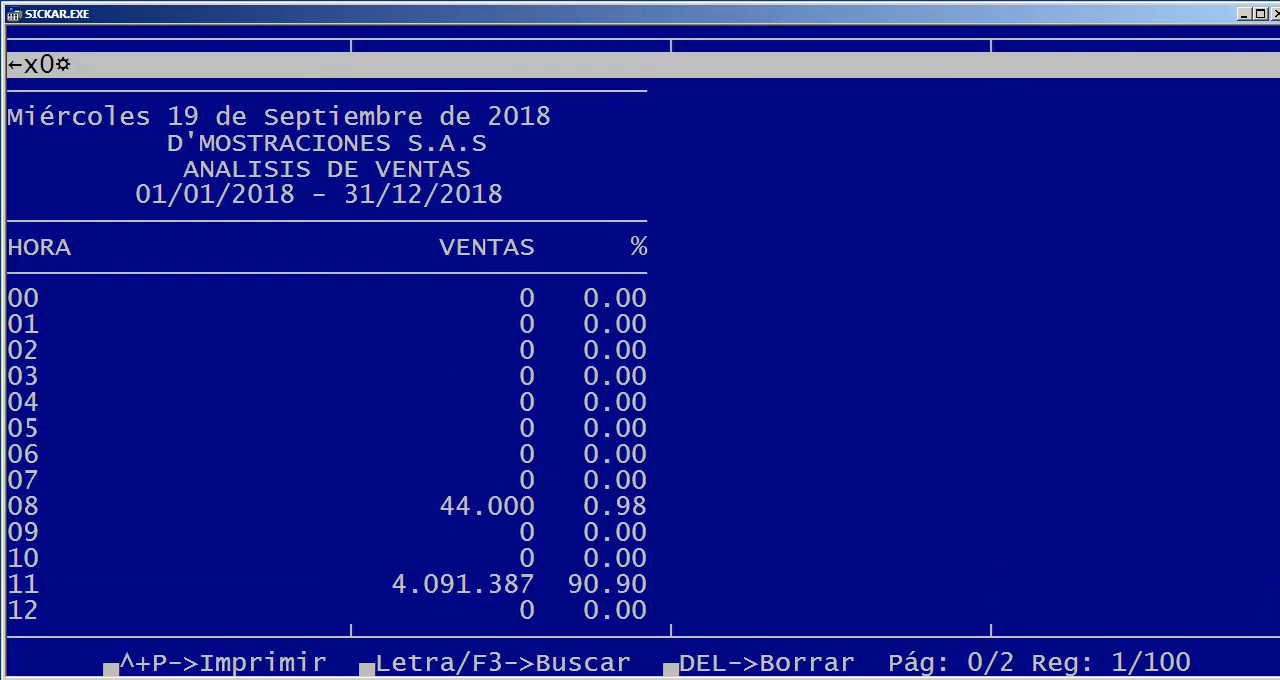
Examine the sales analysis by hour of the day, comparing each hour's sales value and percentage
key("Down")
key("Down")
key("Down")
key("Down")
key("Down")
key("Down")
key("Down")
key("Down")
key("Down")
key("Down")
key("Down")
key("Down")
key("Down")
key("Down")
key("Down")
key("Down")
key("Down")
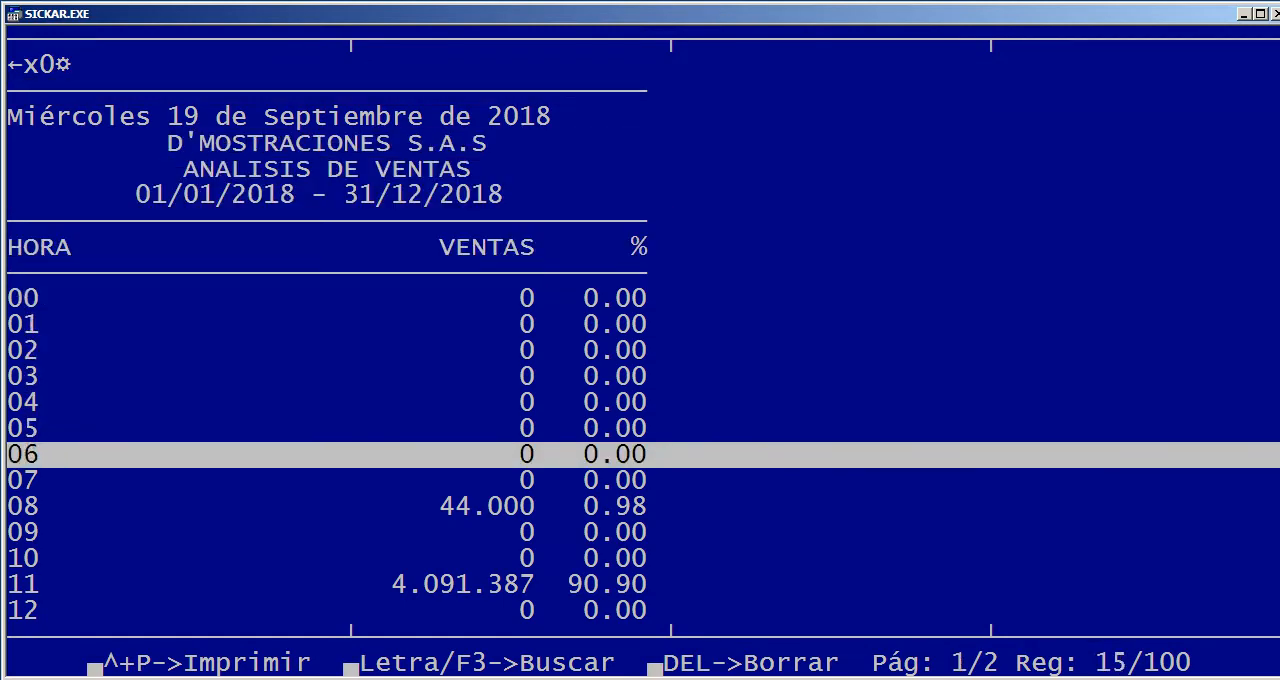
key("Up")
key("Up")
key("Up")
key("Up")
key("Up")
key("Up")
key("Up")
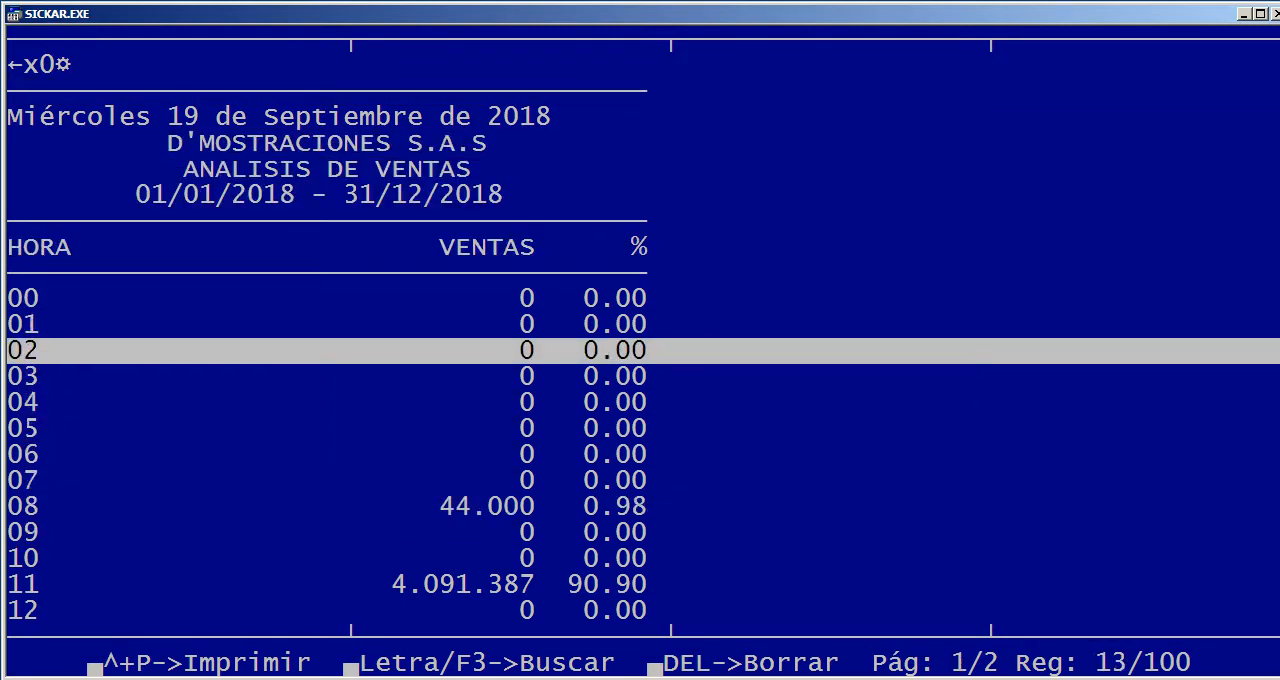
key("Down")
key("Down")
key("Down")
key("Down")
key("Down")
key("Down")
key("Down")
key("Down")
key("Down")
key("Down")
key("Down")
key("Down")
key("Down")
key("Down")
key("Down")
key("Down")
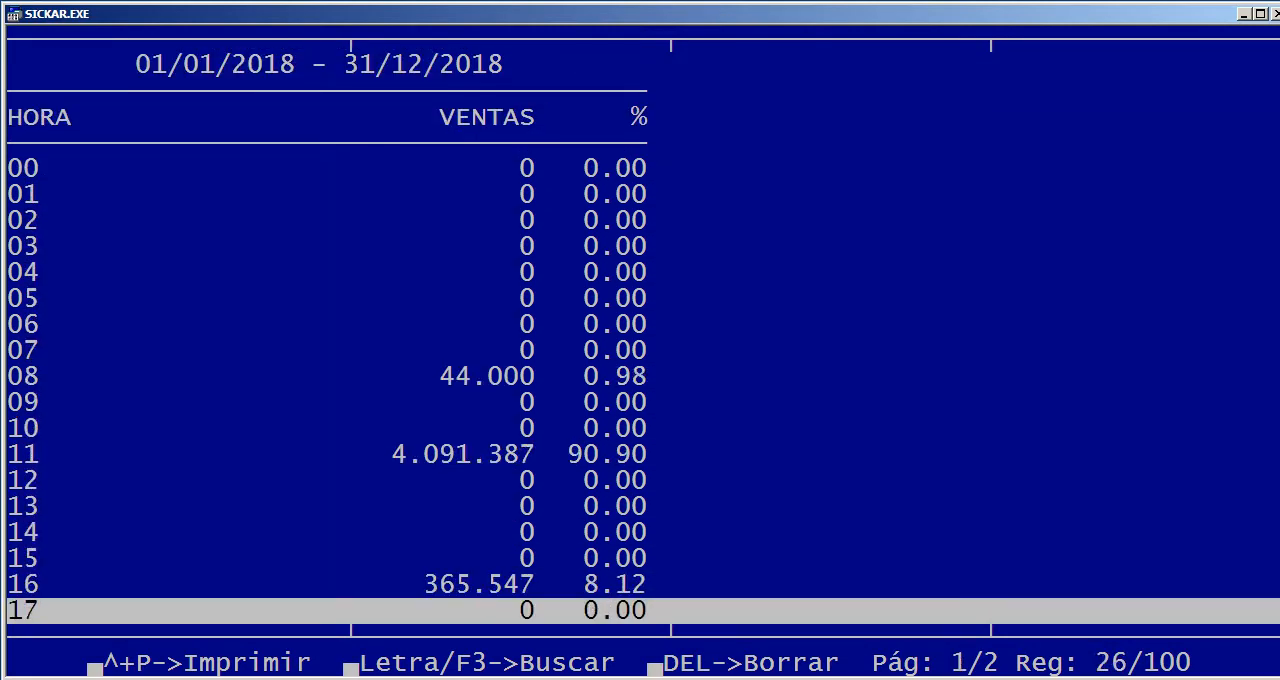
key("Up")
key("Up")
key("Up")
key("Up")
key("Up")
key("Up")
key("Up")
key("Up")
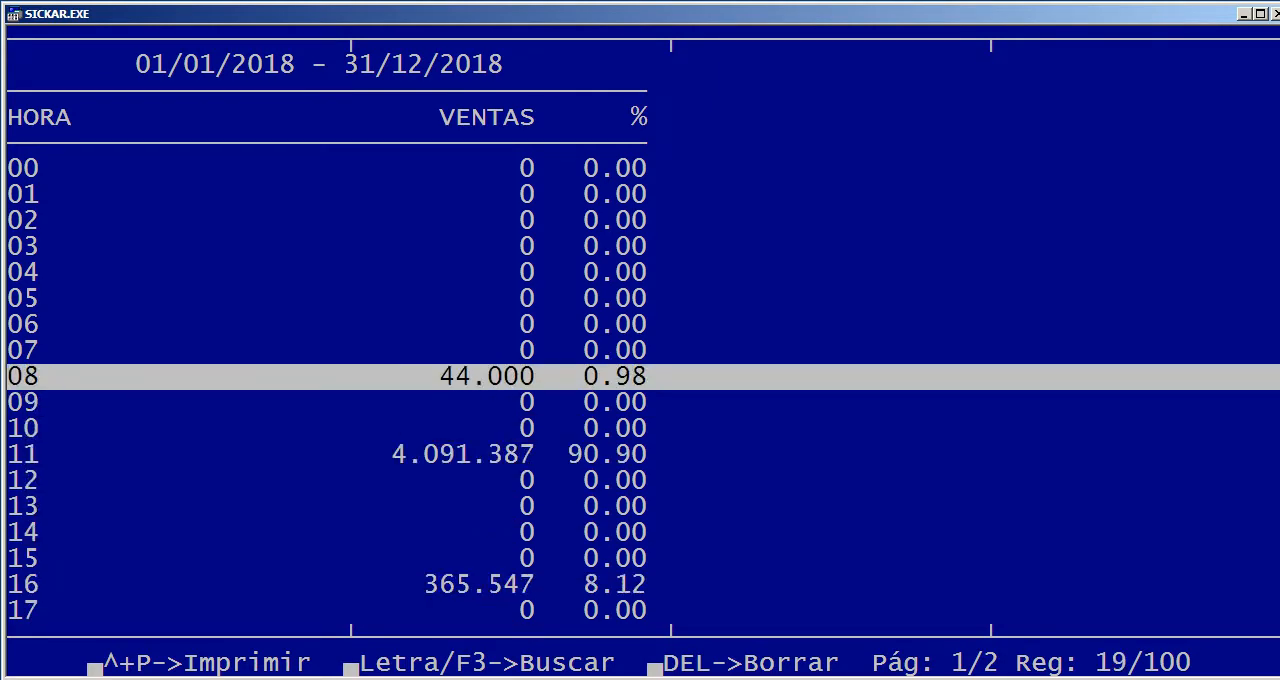
key("Down")
key("Down")
key("Down")
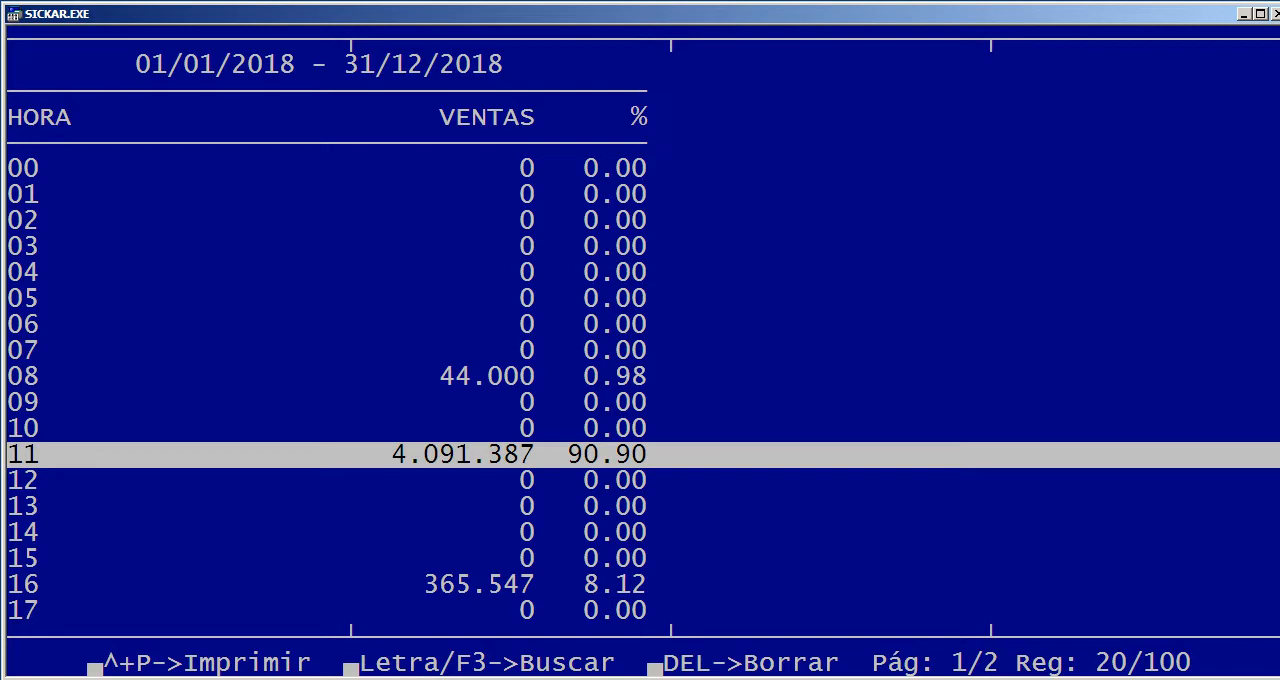
key("Down")
key("Down")
key("Down")
key("Down")
key("Down")
key("Down")
key("Down")
key("Down")
key("Down")
key("Down")
key("Down")
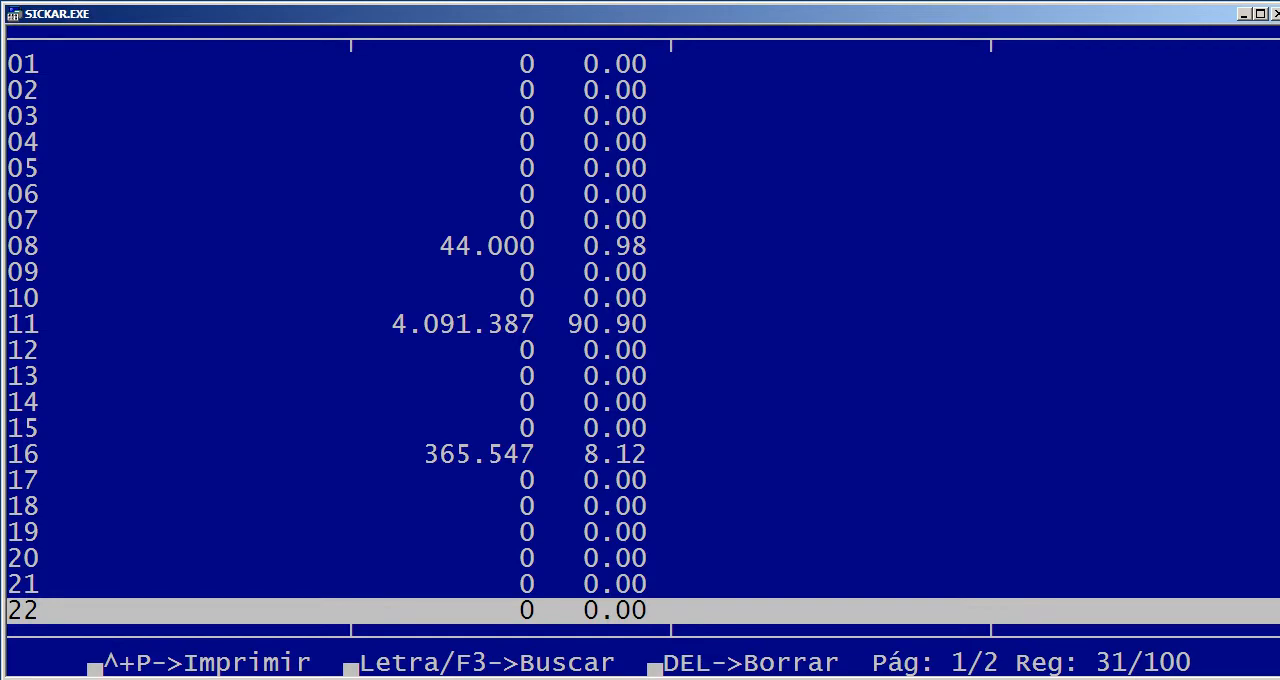
Examine the sales analysis by day of the month, comparing each day's sales value and percentage
key("Down")
key("Down")
key("Down")
key("Down")
key("Down")
key("Down")
key("Down")
key("Down")
key("Down")
key("Down")
key("Down")
key("Down")
key("Down")
key("Down")
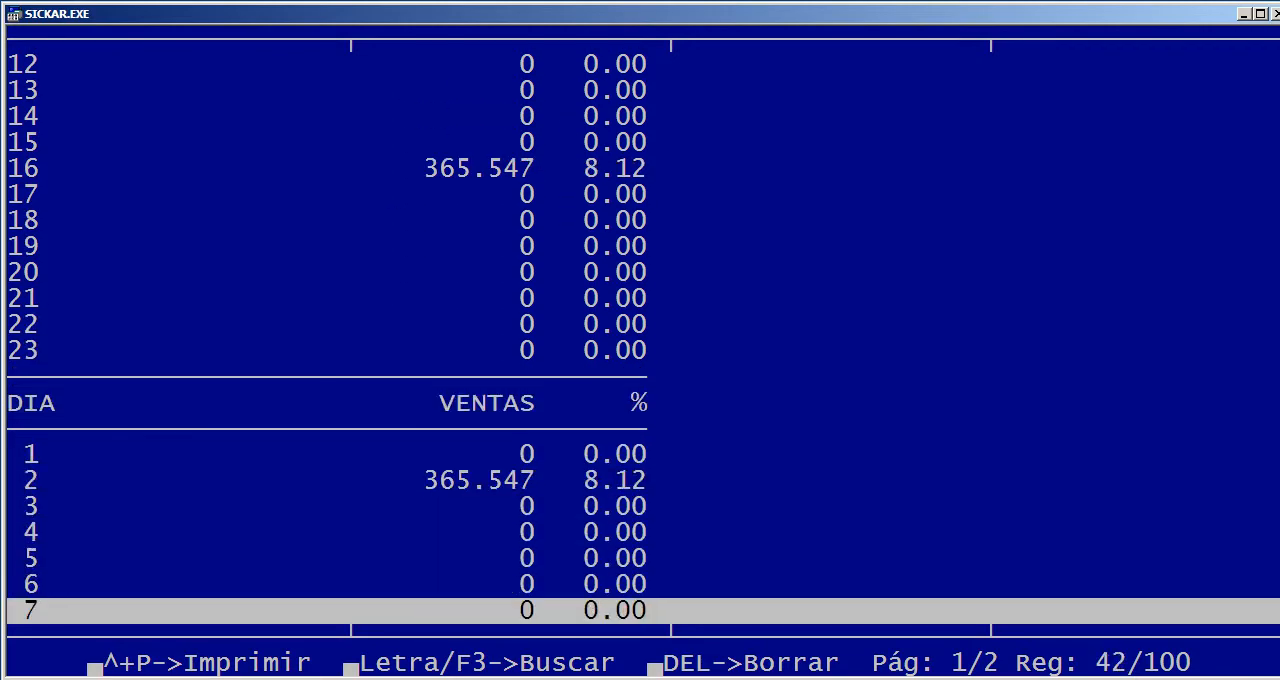
key("Down")
key("Down")
key("Up")
key("Up")
key("Up")
key("Up")
key("Up")
key("Up")
key("Up")
key("Up")
key("Up")
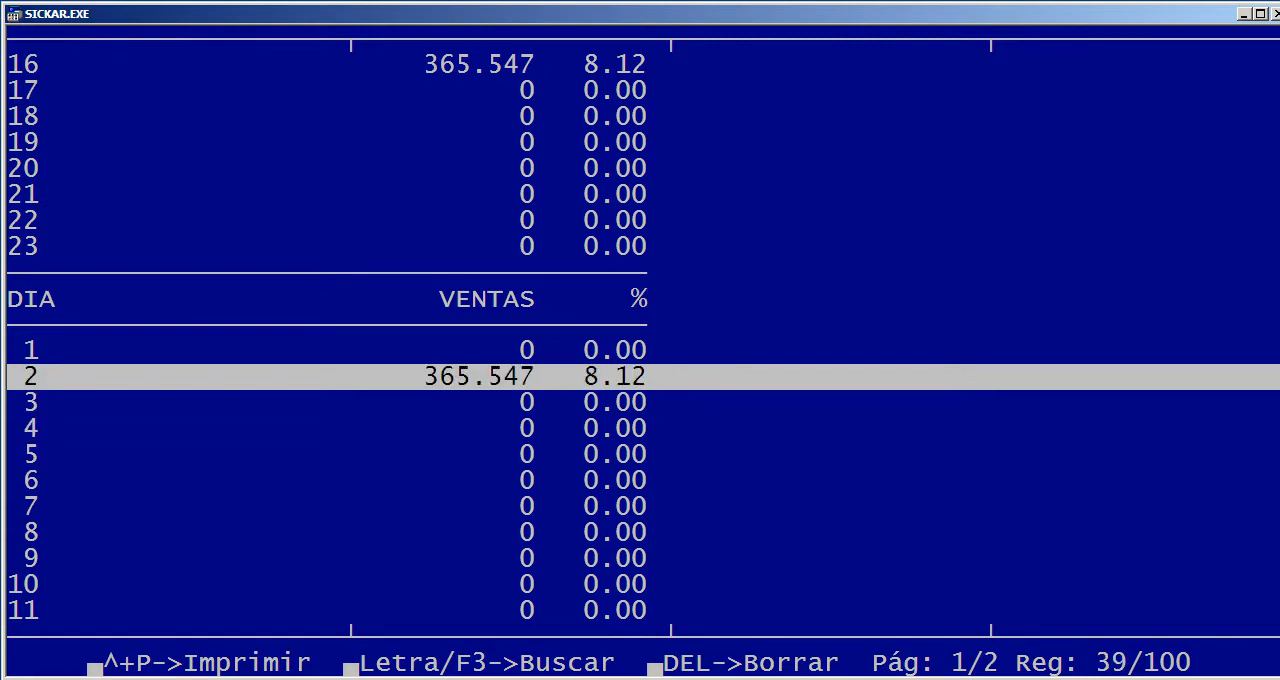
key("Down")
key("Down")
key("Down")
key("Down")
key("Down")
key("Down")
key("Down")
key("Down")
key("Down")
key("Down")
key("Down")
key("Down")
key("Down")
key("Down")
key("Down")
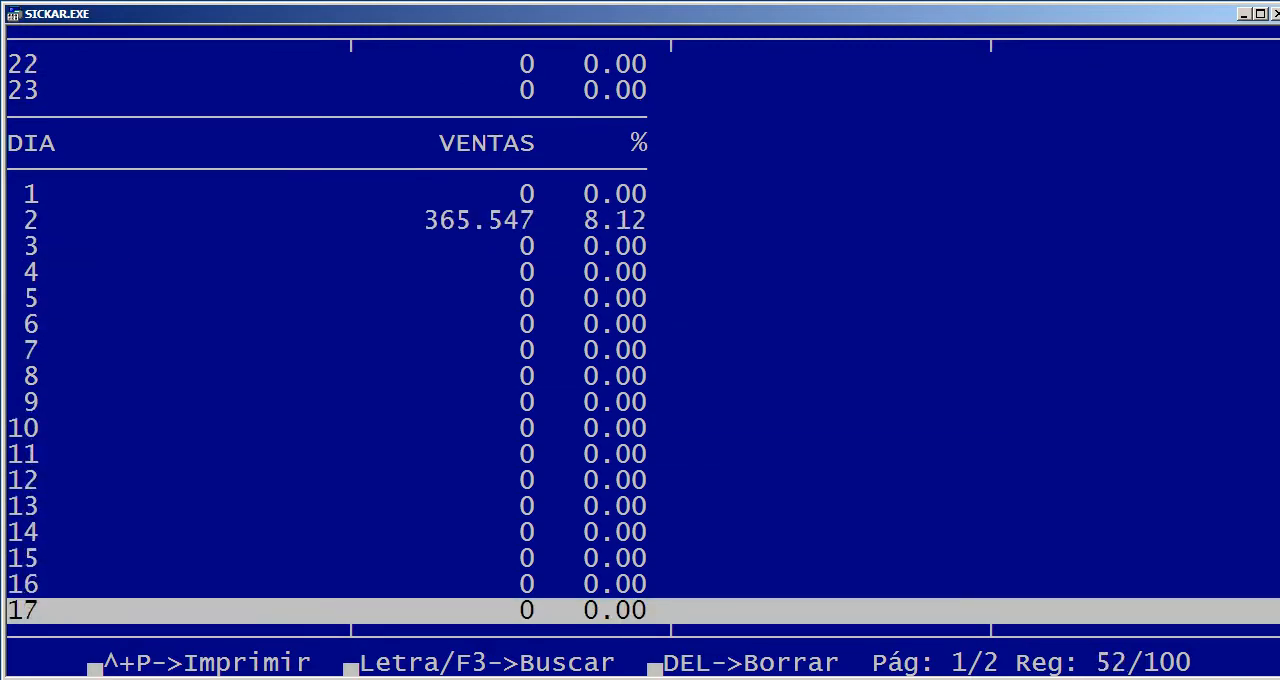
key("Down")
key("Down")
key("Down")
key("Down")
key("Down")
key("Down")
key("Down")
key("Down")
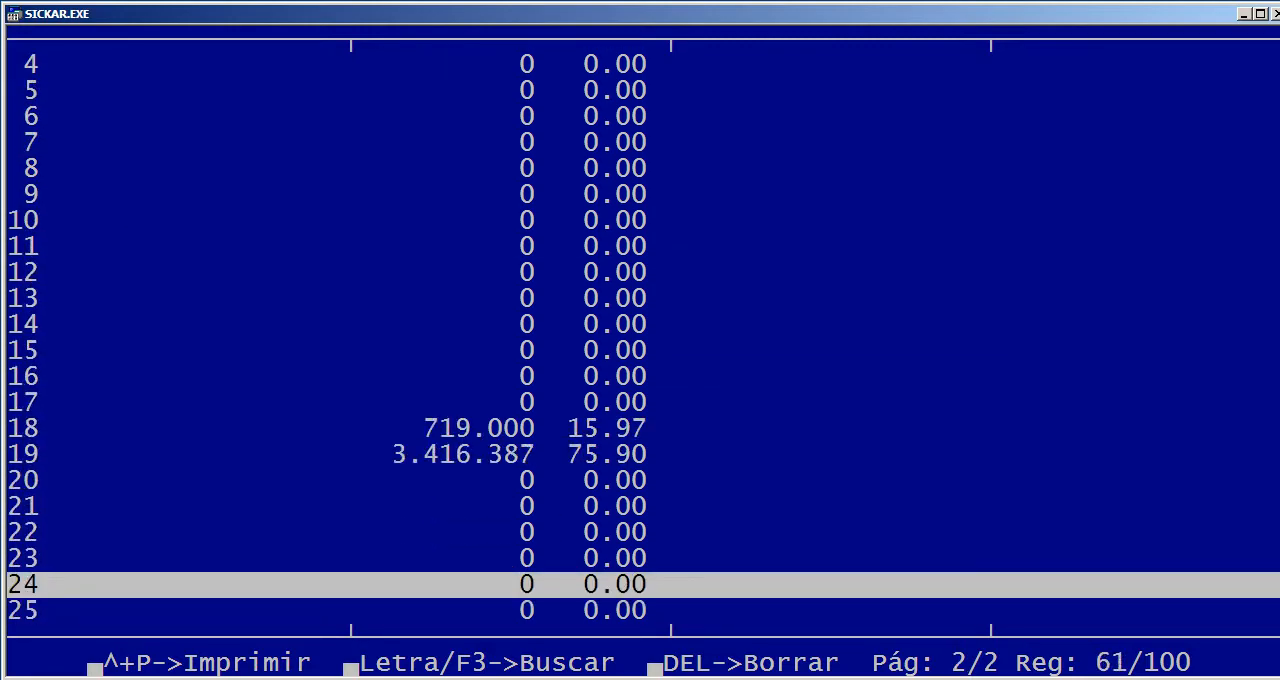
key("Up")
key("Up")
key("Up")
key("Up")
key("Up")
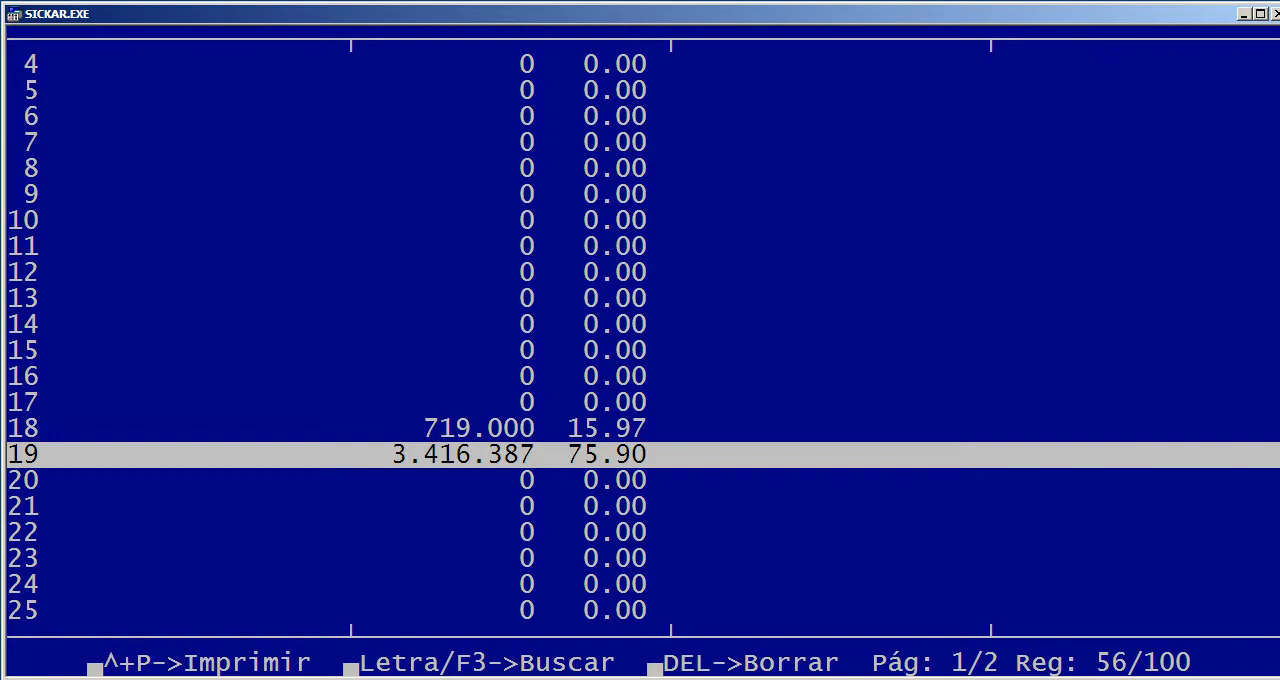
Examine the sales analysis by day of the week, comparing the sales value and percentage from Domingo to Sabado
key("Down")
key("Down")
key("Down")
key("Down")
key("Down")
key("Down")
key("Down")
key("Down")
key("Down")
key("Down")
key("Down")
key("Down")
key("Down")
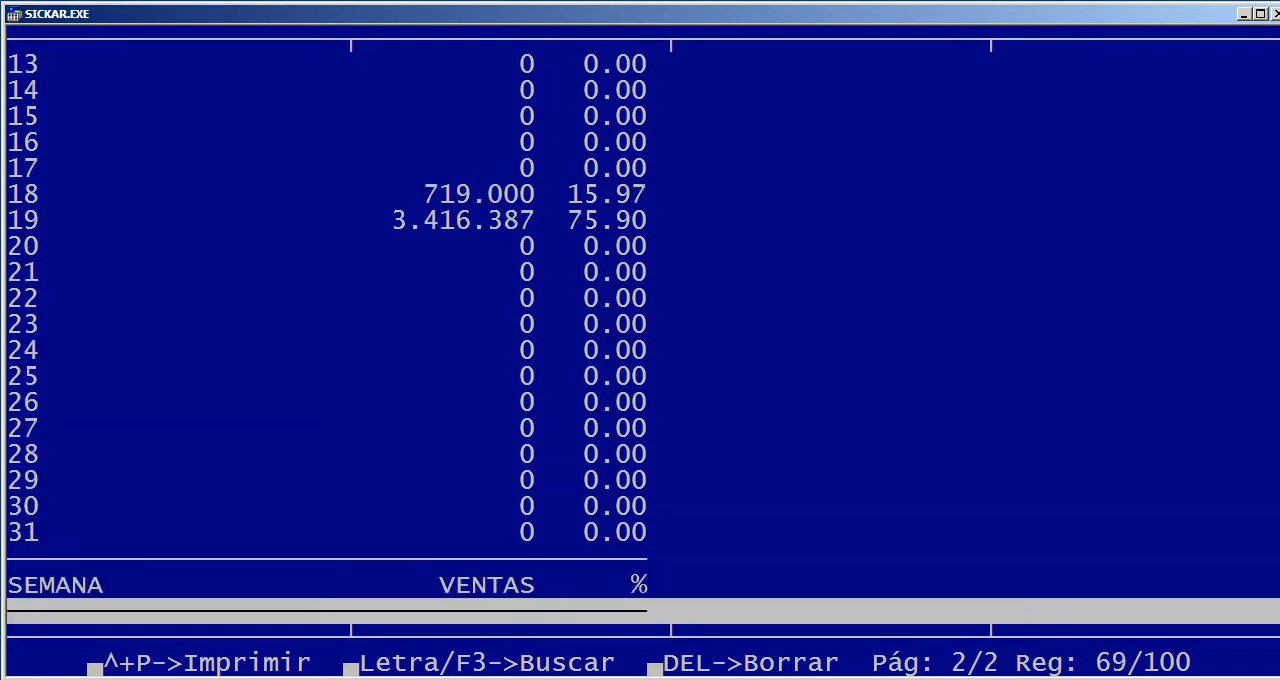
key("Down")
key("Down")
key("Down")
key("Down")
key("Down")
key("Down")
key("Down")
key("Down")
key("Down")
key("Down")
key("Up")
key("Up")
key("Up")
key("Up")
key("Up")
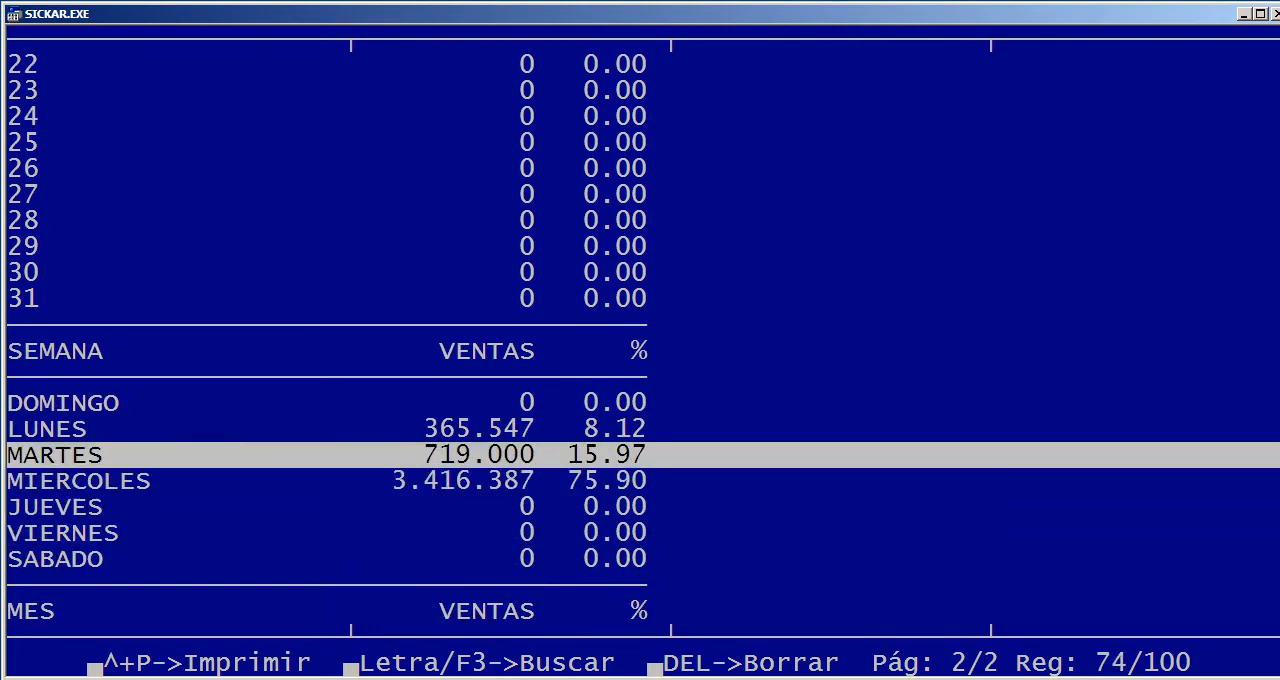
key("Up")
key("Up")
key("Down")
key("Down")
key("Down")
key("Down")
key("Down")
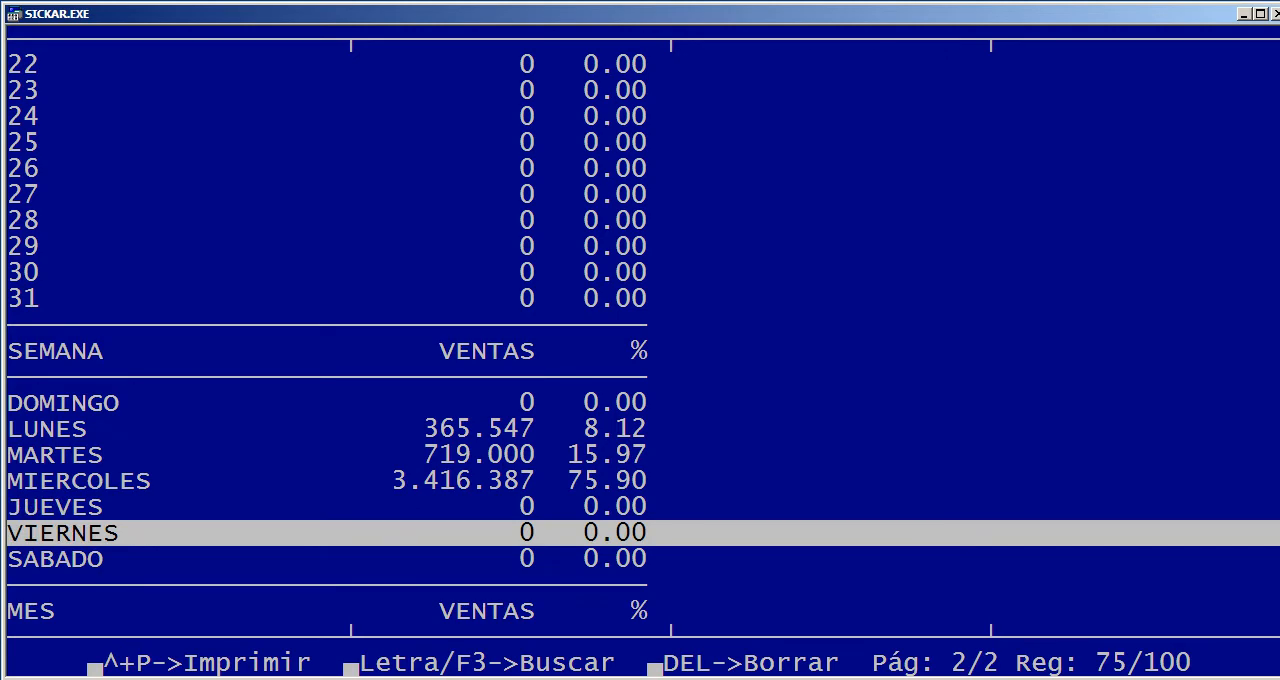
key("Up")
key("Up")
key("Up")
key("Up")
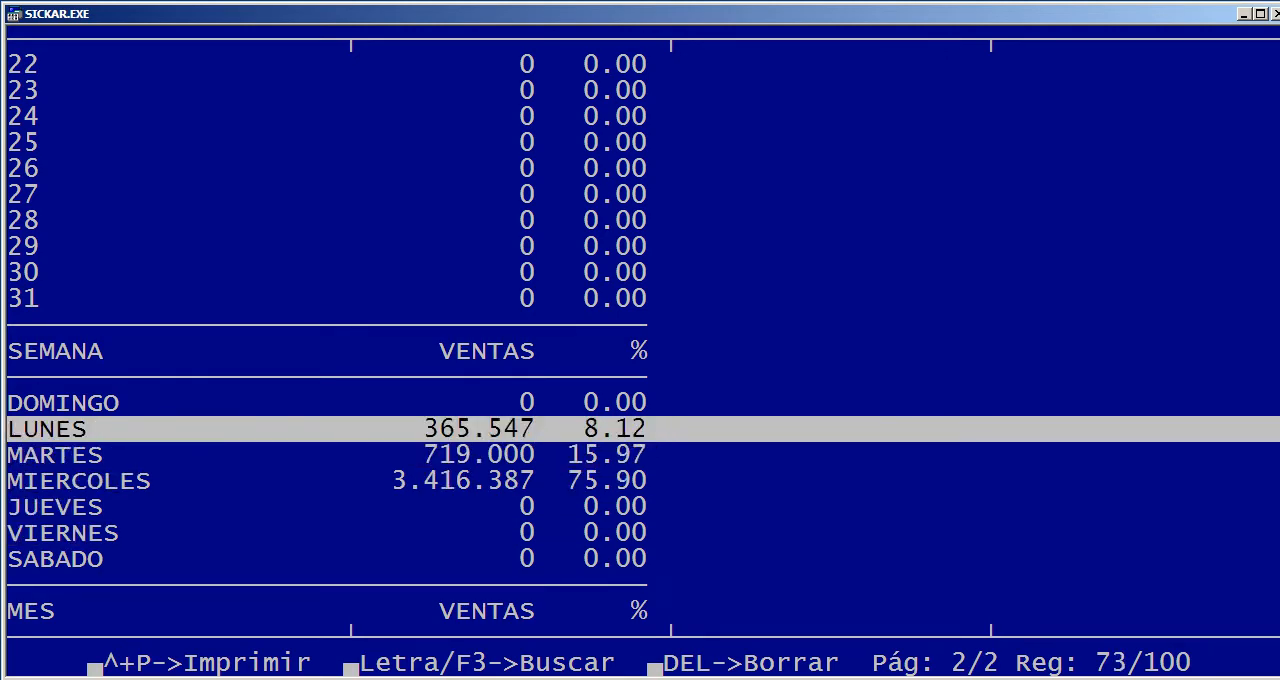
key("Down")
key("Down")
key("Down")
key("Down")
key("Down")
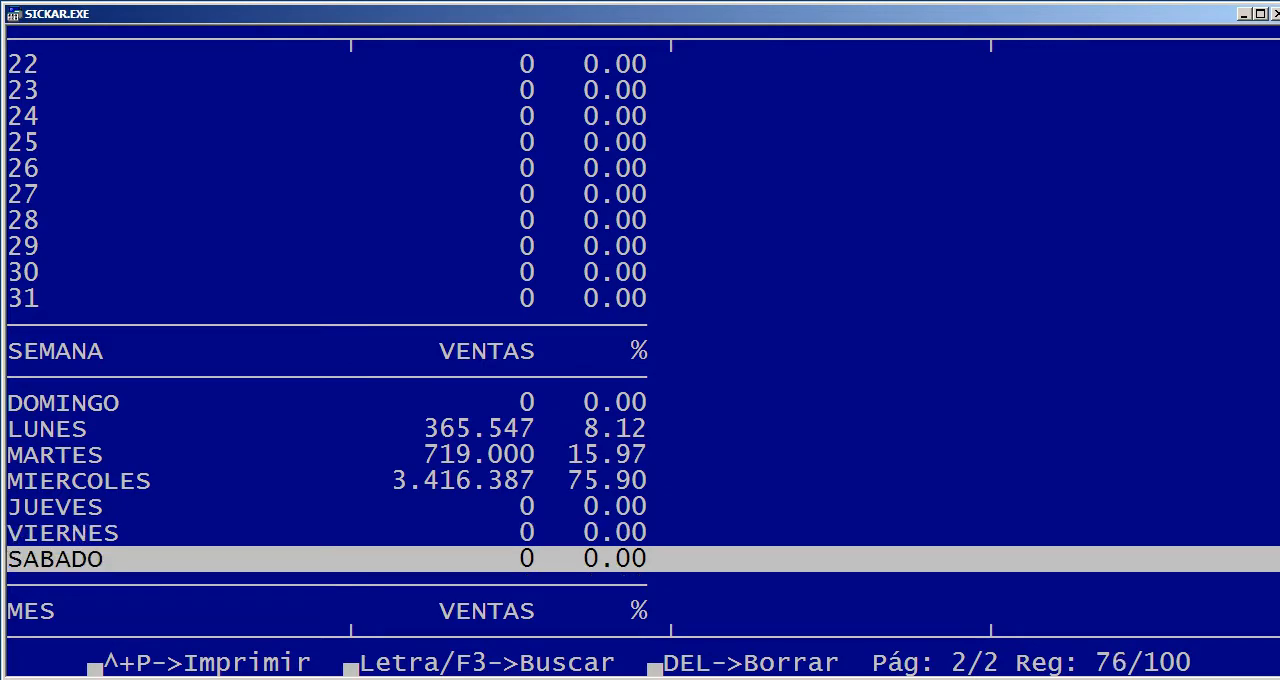
key("Down")
key("Down")
key("Down")
key("Down")
key("Down")
key("Down")
key("Down")
key("Down")
key("Up")
key("Up")
key("Up")
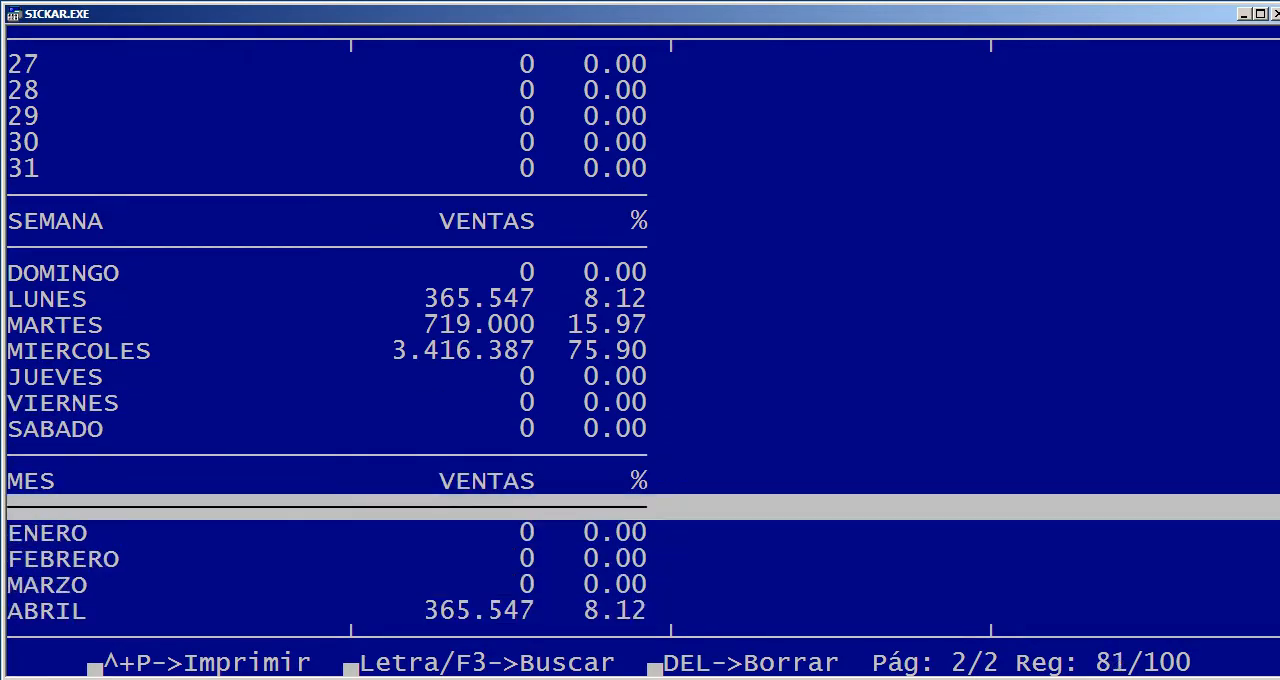
key("Up")
key("Up")
key("Up")
key("Up")
key("Up")
key("Up")
key("Up")
key("Up")
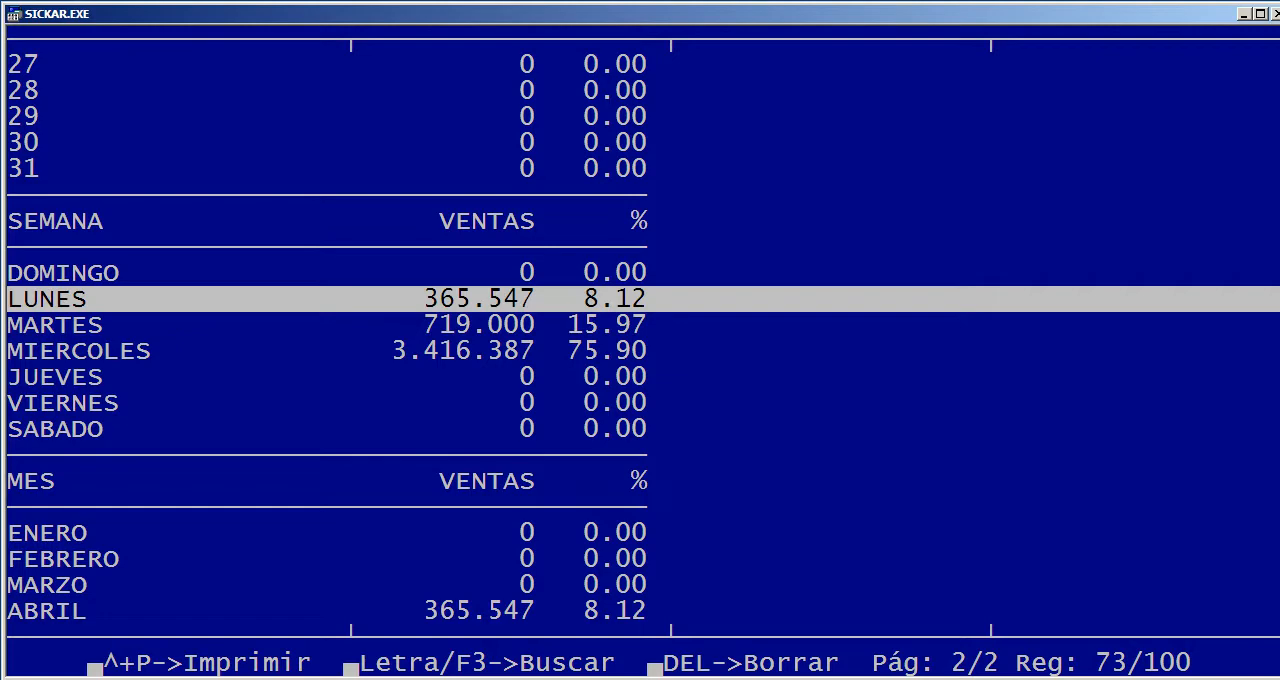
key("Down")
key("Down")
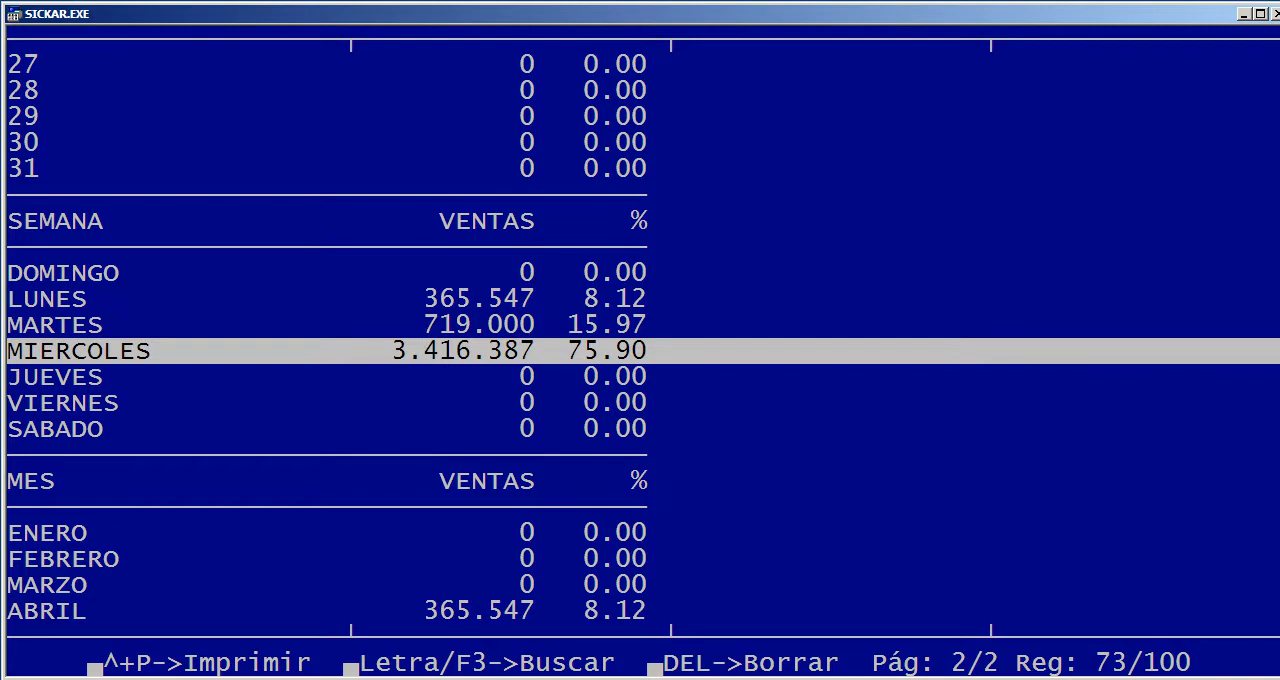
Examine the sales analysis by month and its overall total, and close the report
key("Down")
key("Down")
key("Down")
key("Down")
key("Down")
key("Down")
key("Down")
key("Down")
key("Down")
key("Down")
key("Down")
key("Down")
key("Down")
key("Down")
key("Down")
key("Down")
key("Down")
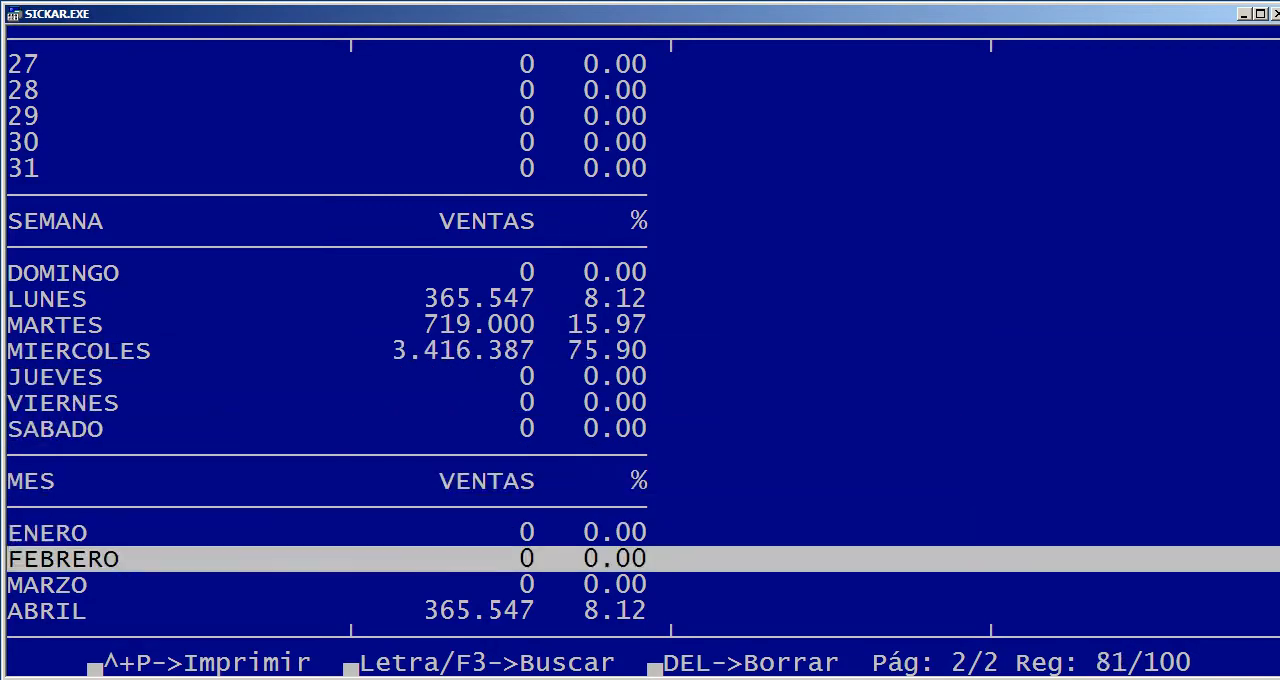
key("Down")
key("Down")
key("Down")
key("Down")
key("Down")
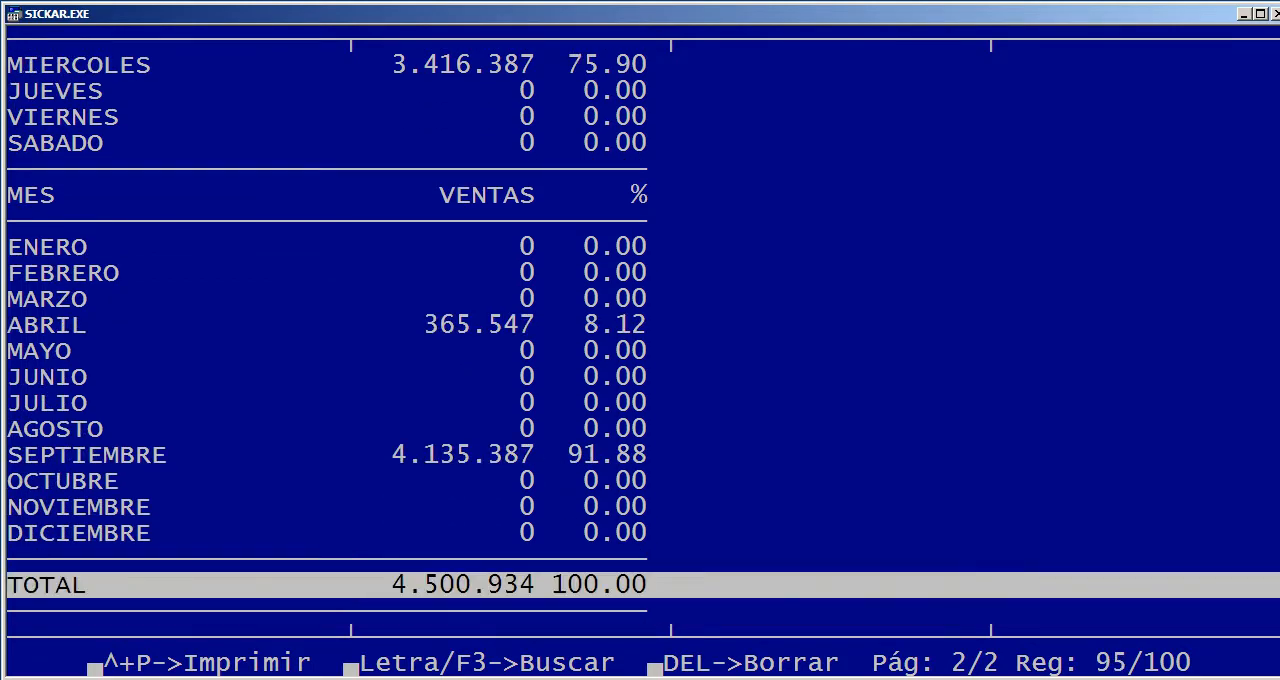
key("Up")
key("Up")
key("Up")
key("Up")
key("Up")
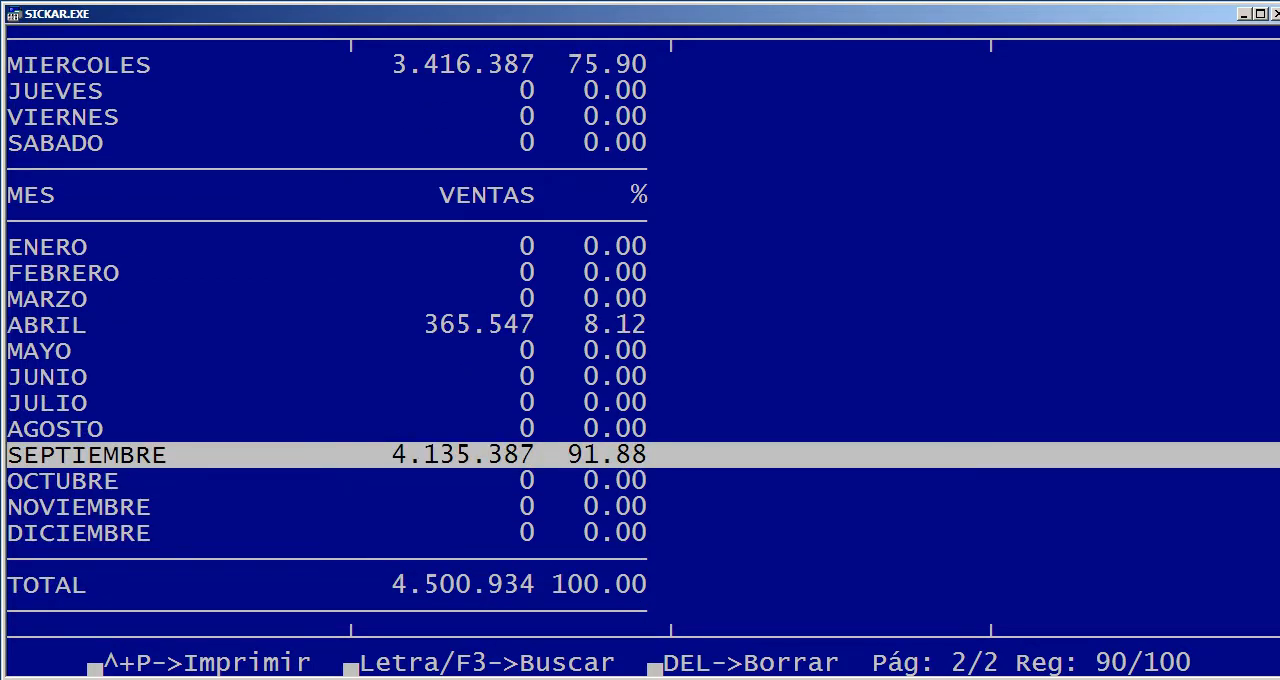
key("Down")
key("Down")
key("Down")
key("Down")
key("Down")
key("Down")
key("Down")
key("Down")
key("Down")
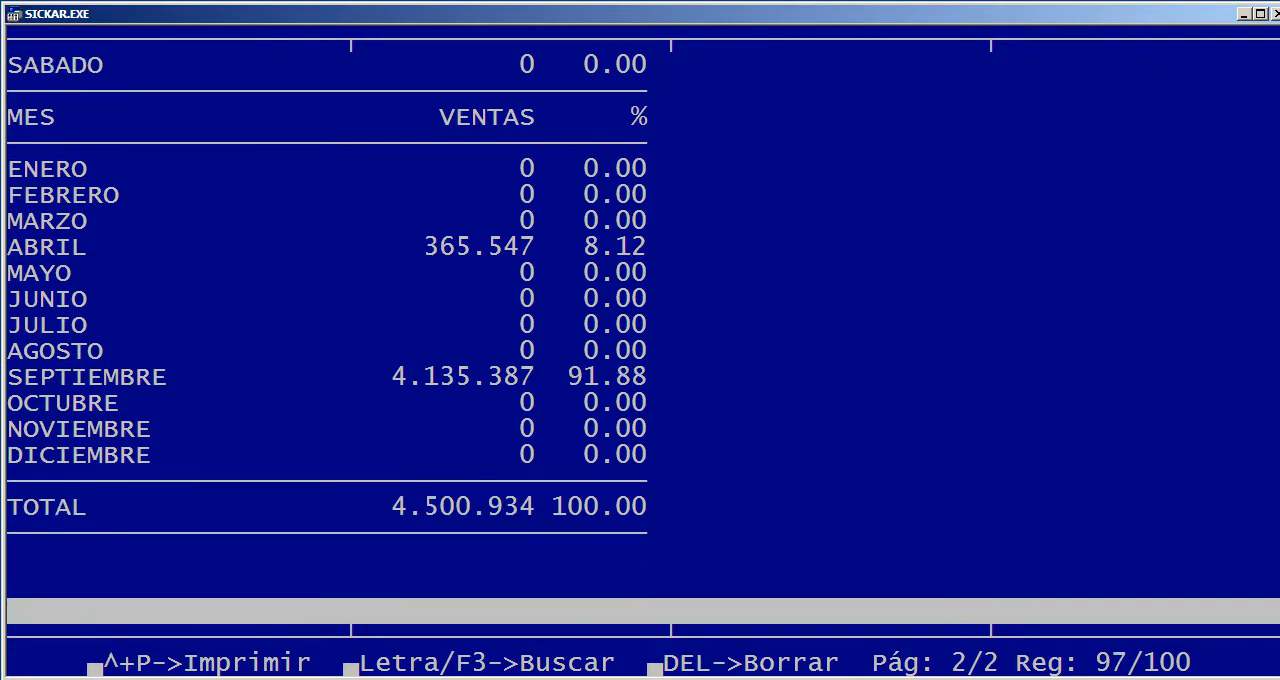
key("Up")
key("Up")
key("Up")
key("Up")
key("Up")
key("Up")
key("Up")
key("Up")
key("Up")
key("Up")
key("Up")
key("Up")
key("Up")
key("Up")
key("Up")
key("Up")
key("Up")
key("Up")
key("Up")
key("Up")
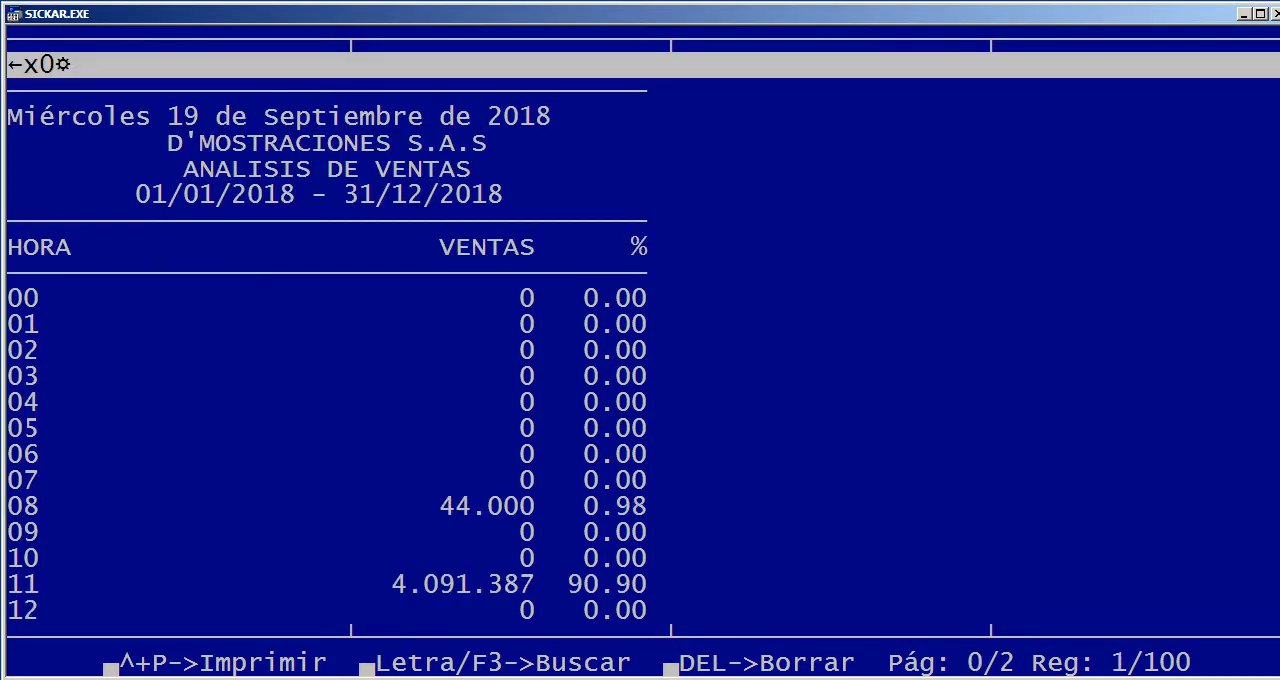
key("Escape")
key("Right")
key("Return")
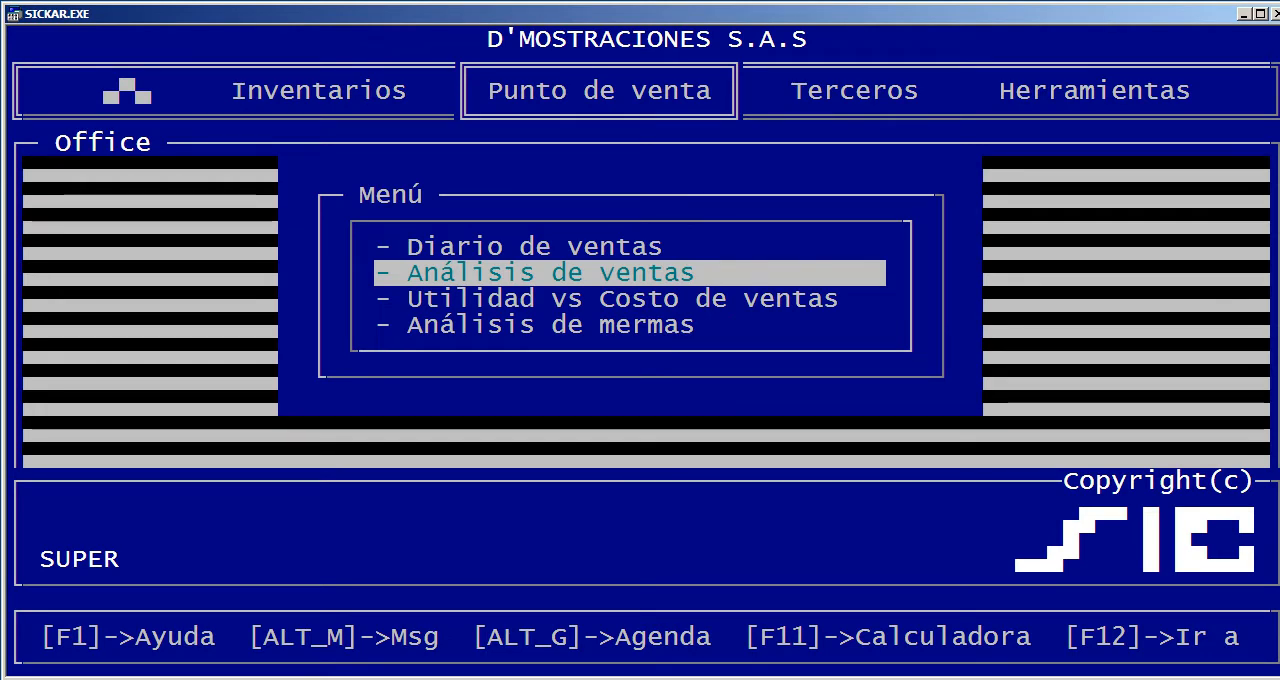
Generate the Utilidad vs Costo de ventas report on screen in Normal format from 01/09/2018 to 30/09/2018 with the product left blank
key("Down")
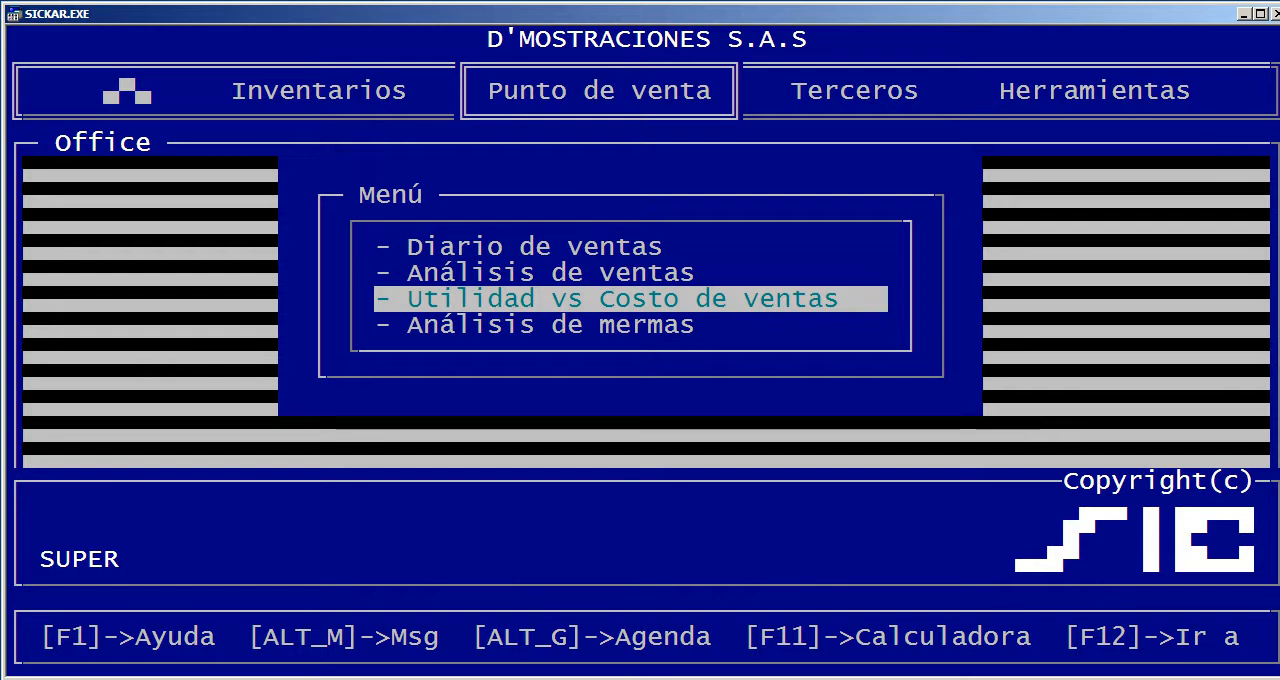
key("Return")
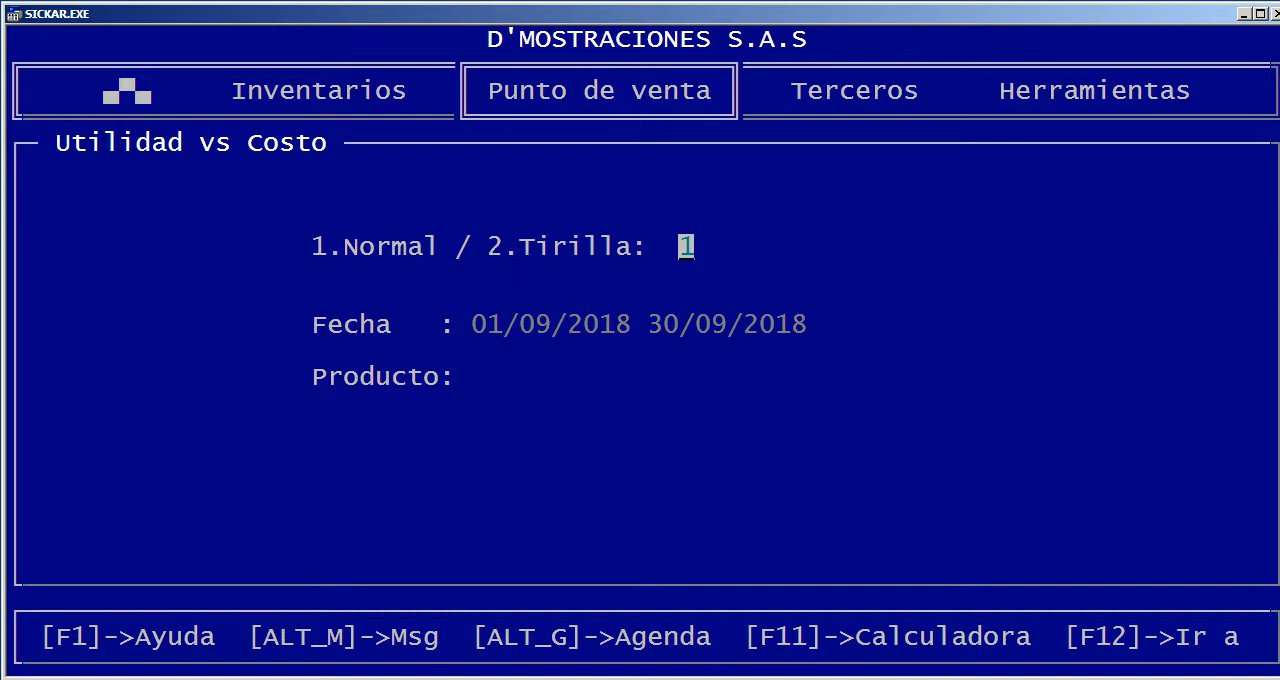
key("Return")
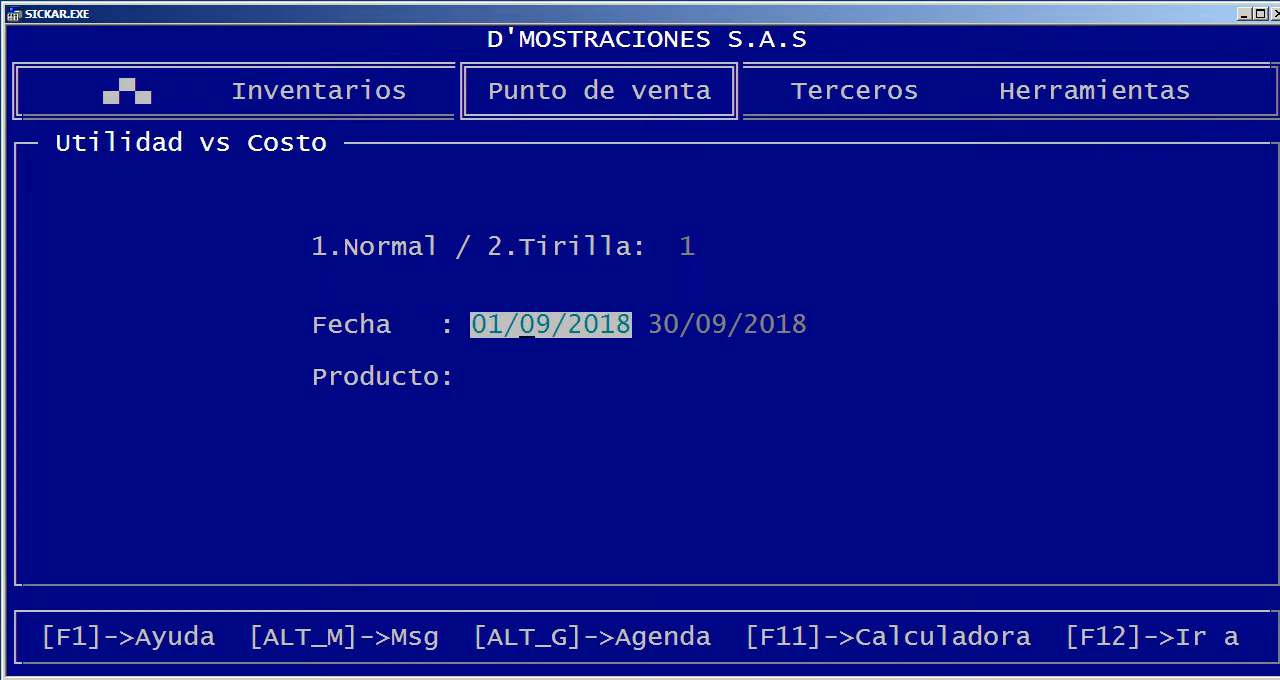
key("Return")
key("Return")
key("Return")
key("Return")
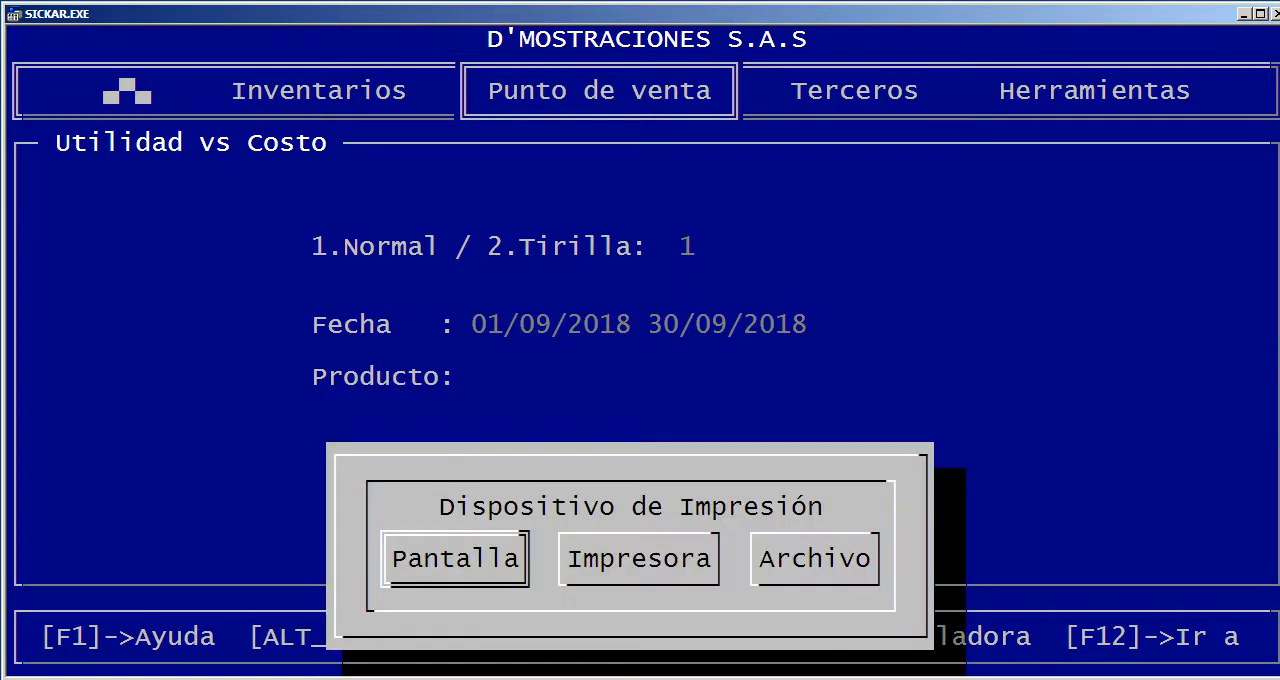
key("Return")
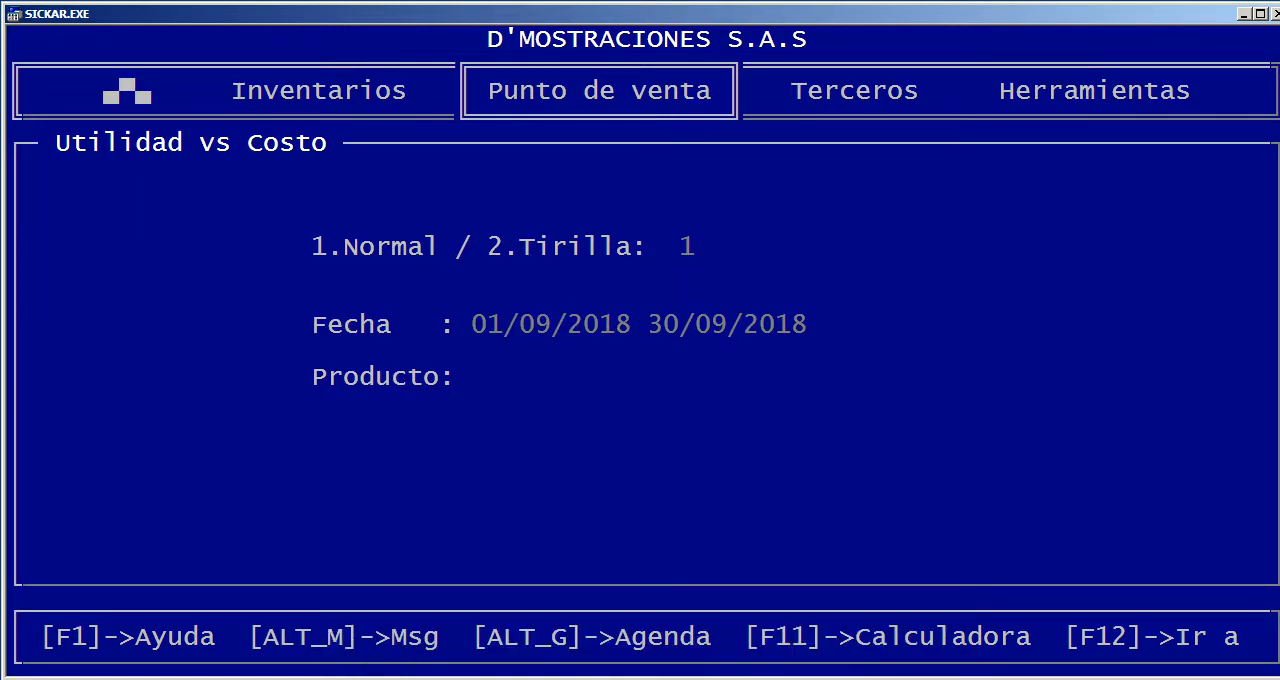
Examine each product's quantity, cost of sales, sales value and absolute and percentage profit, and close the report
key("Down")
key("Down")
key("Down")
key("Down")
key("Down")
key("Down")
key("Down")
key("Down")
key("Down")
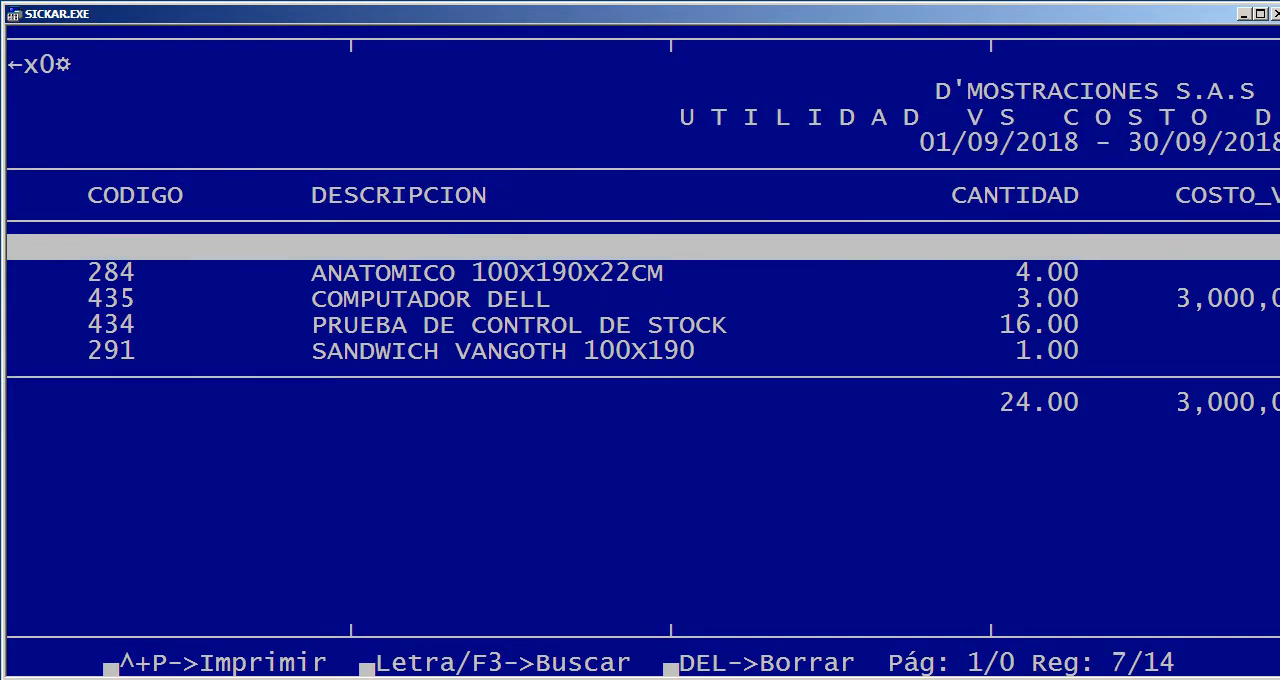
key("Right")
key("Right")
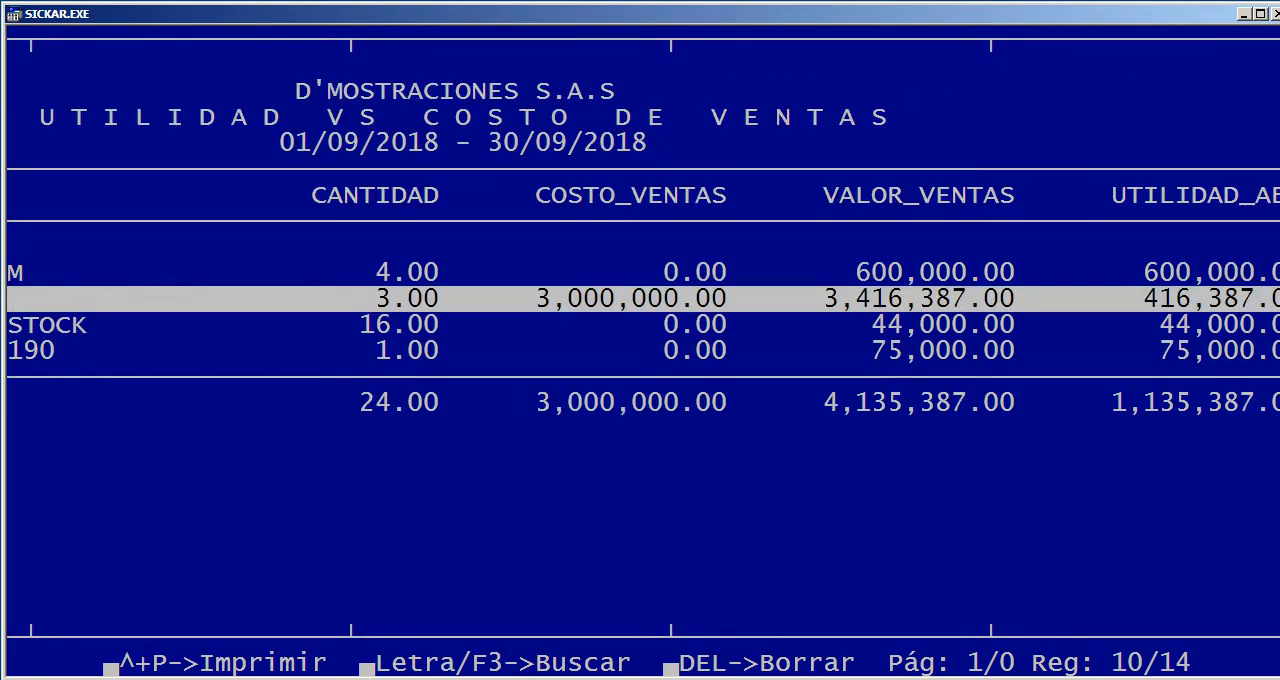
key("Right")
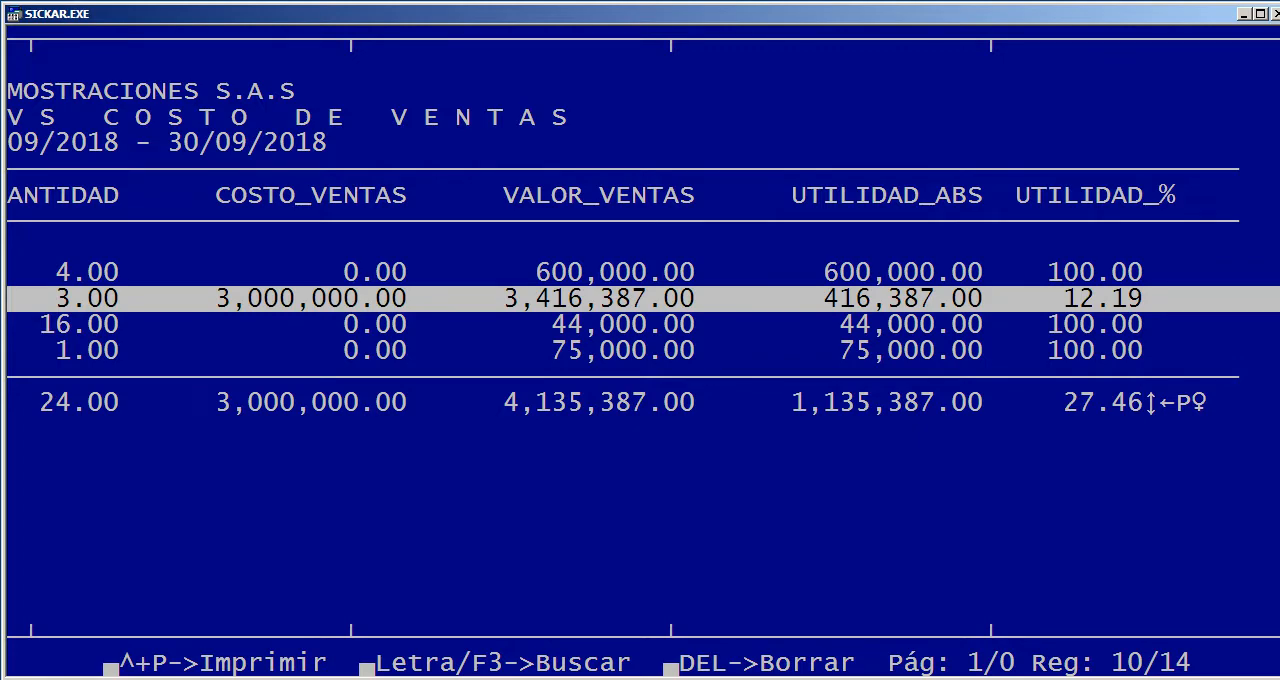
key("Left")
key("Left")
key("Left")
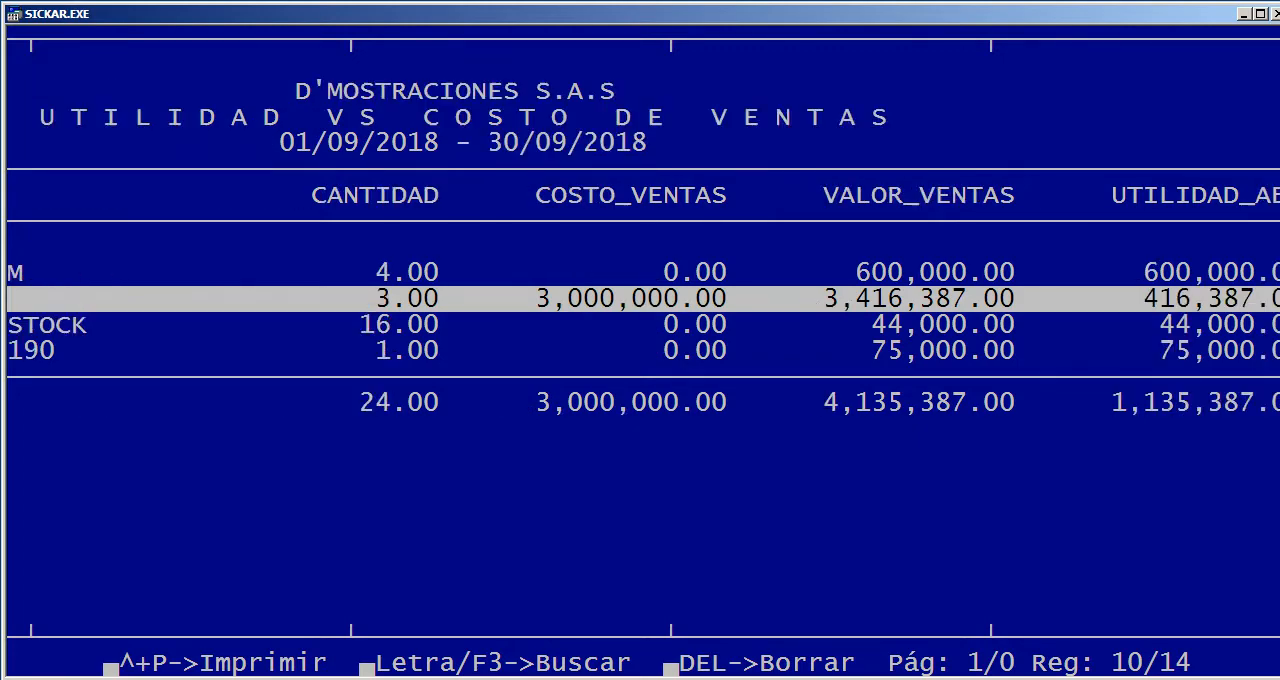
key("Right")
key("Right")
key("Right")
key("Right")
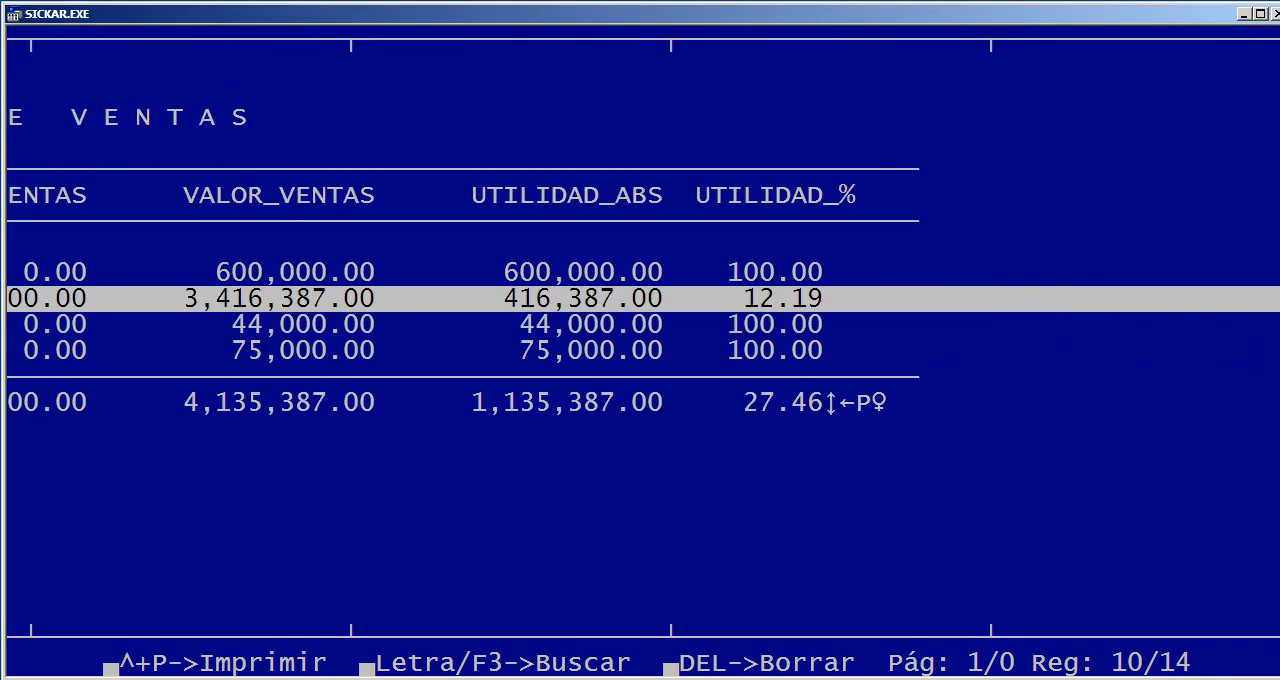
key("Left")
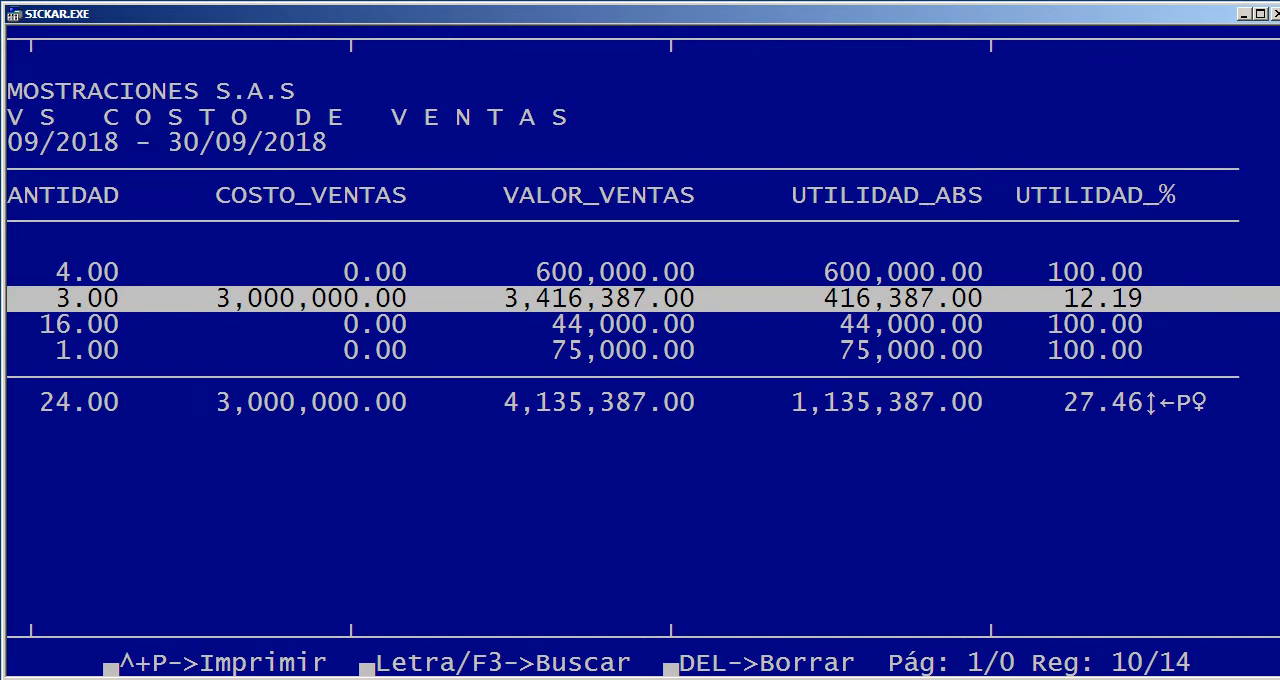
key("Left")
key("Left")
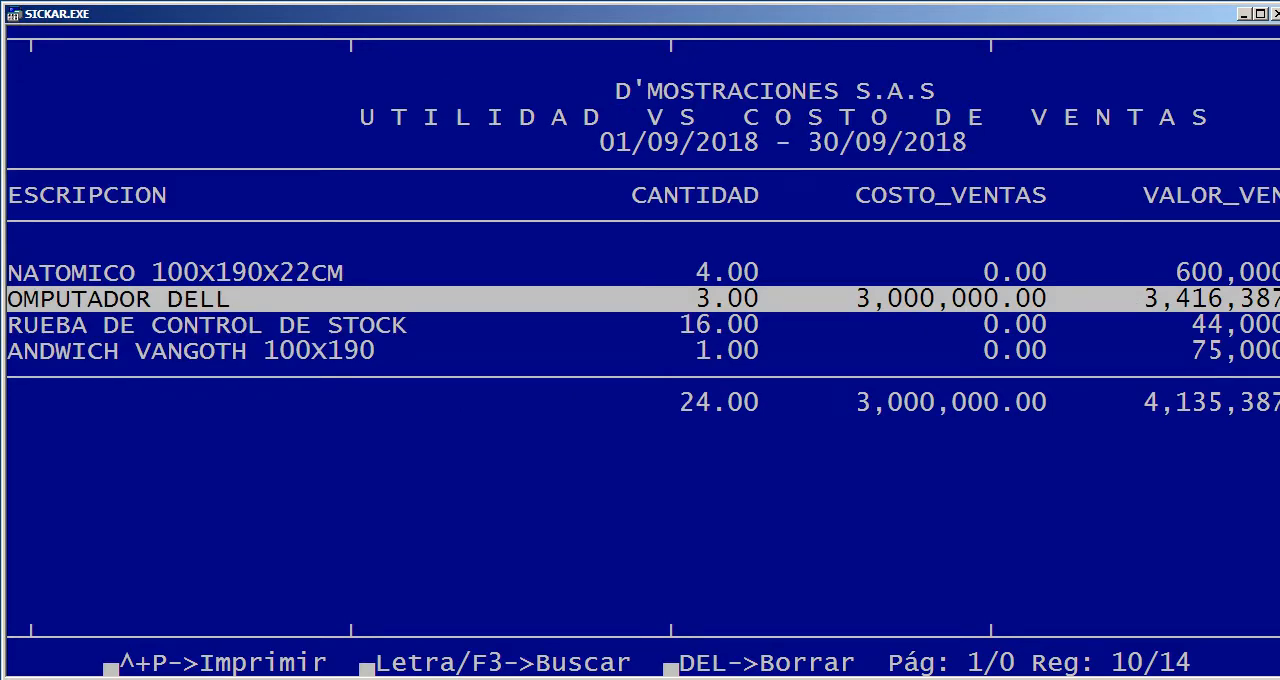
key("Right")
key("Right")
key("Escape")
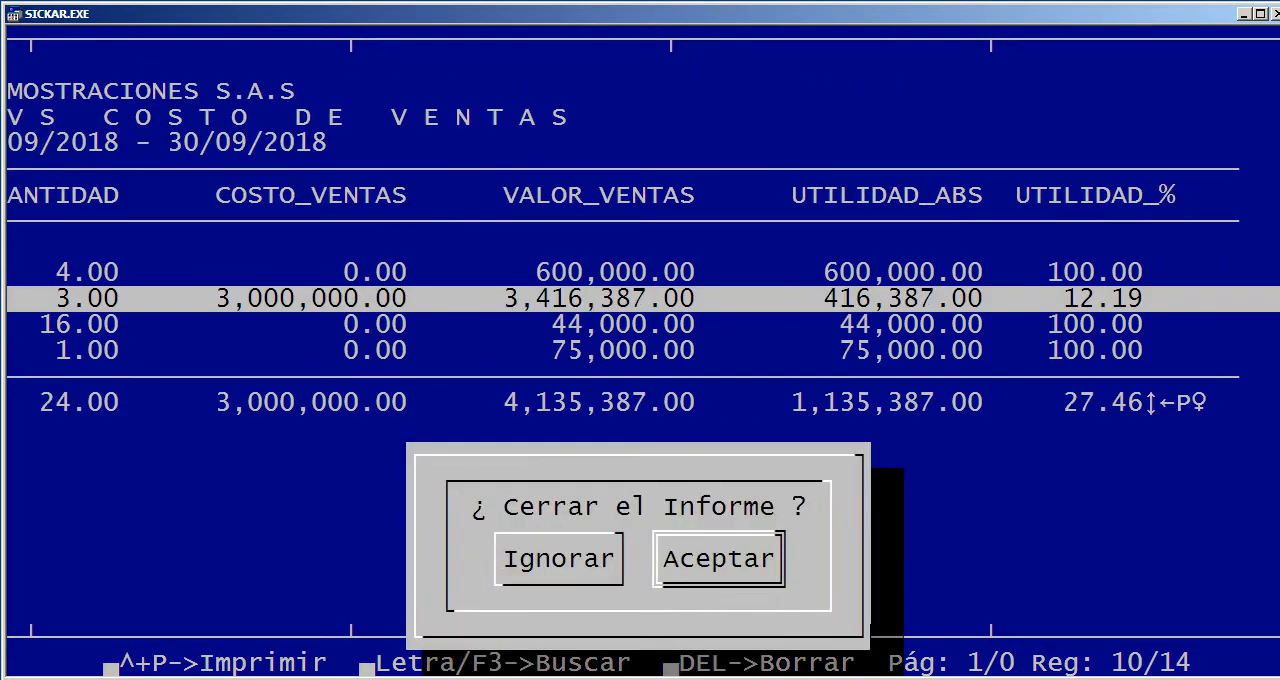
key("Return")
Generate the Análisis de mermas report from 01/09/2018 to 30/09/2018 with warehouse, product, group, class and third party left blank
key("Down")
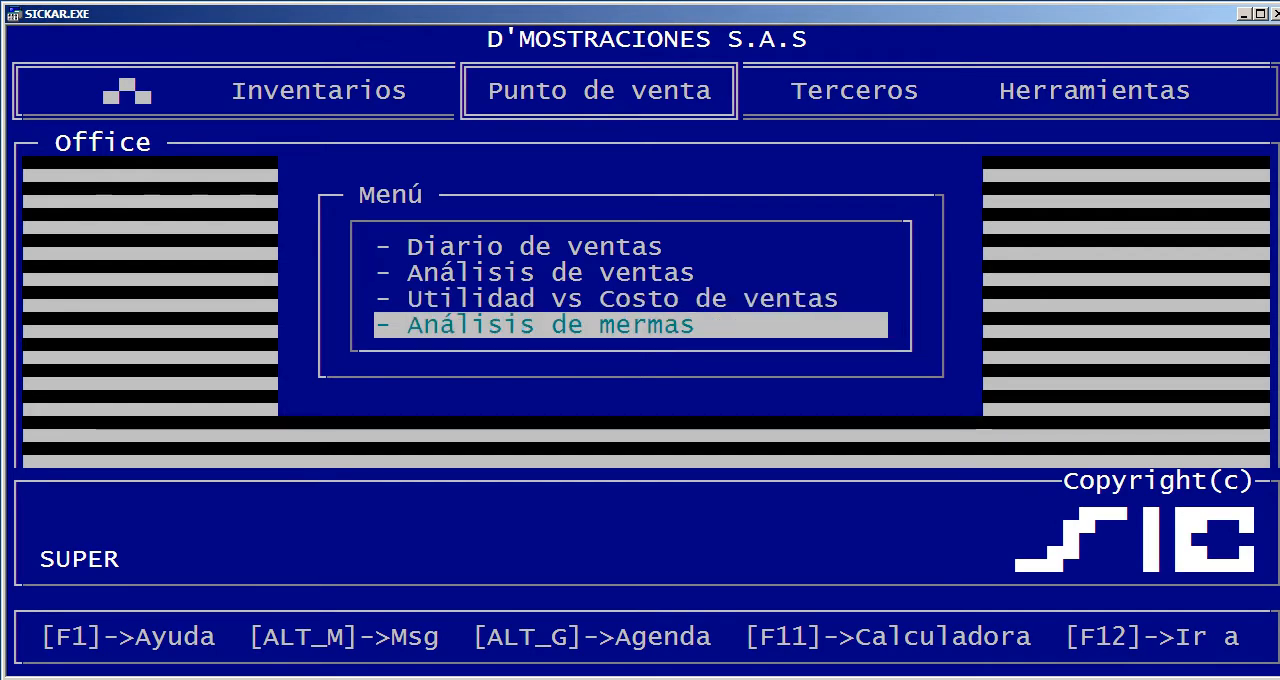
key("Return")
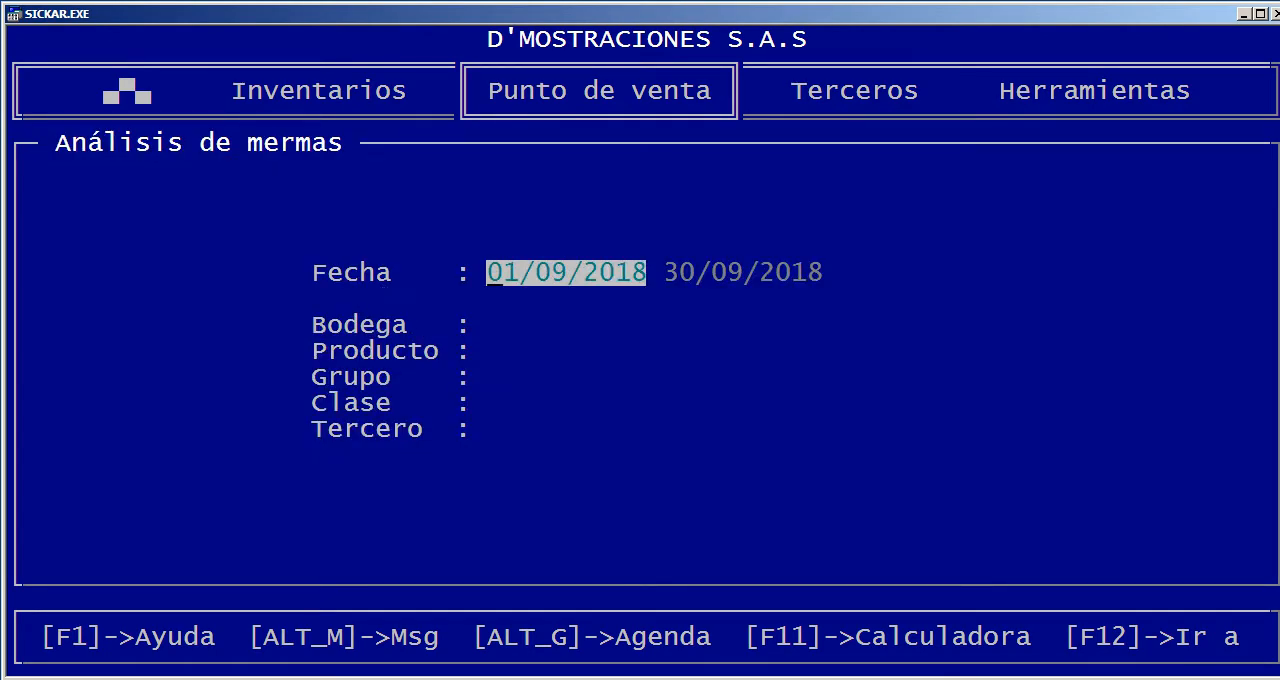
key("Return")
key("Return")
key("Return")
key("Return")
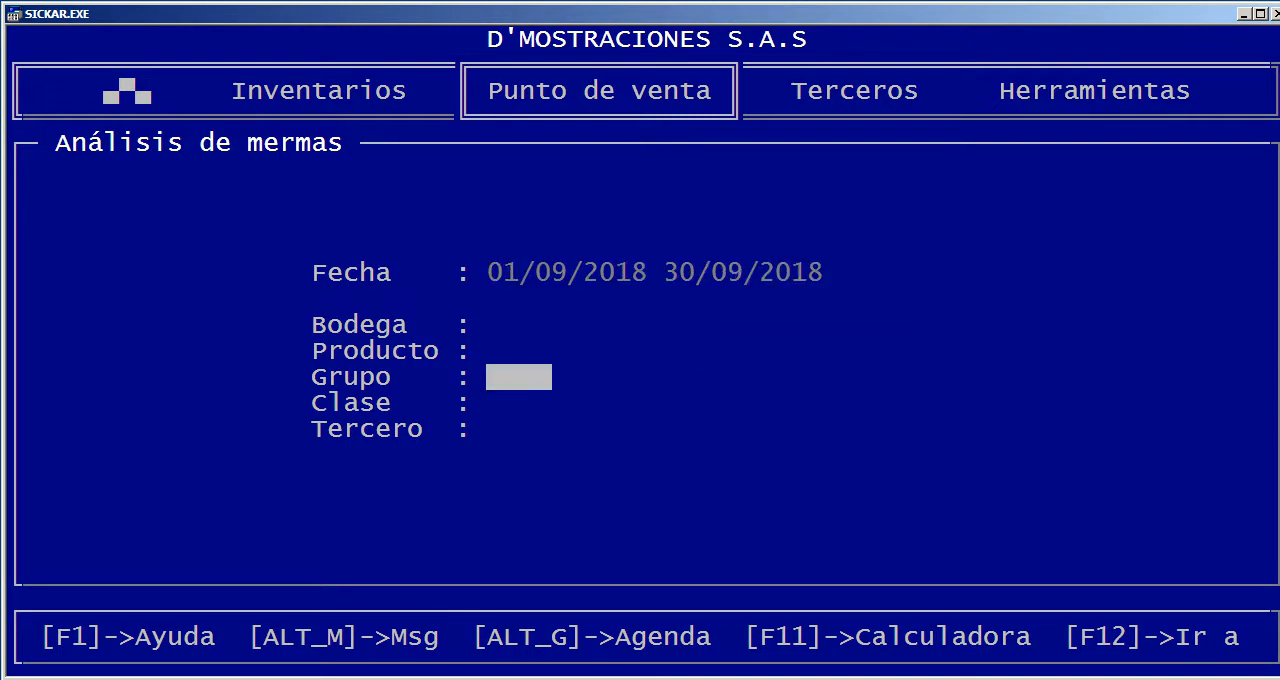
key("Return")
key("Return")
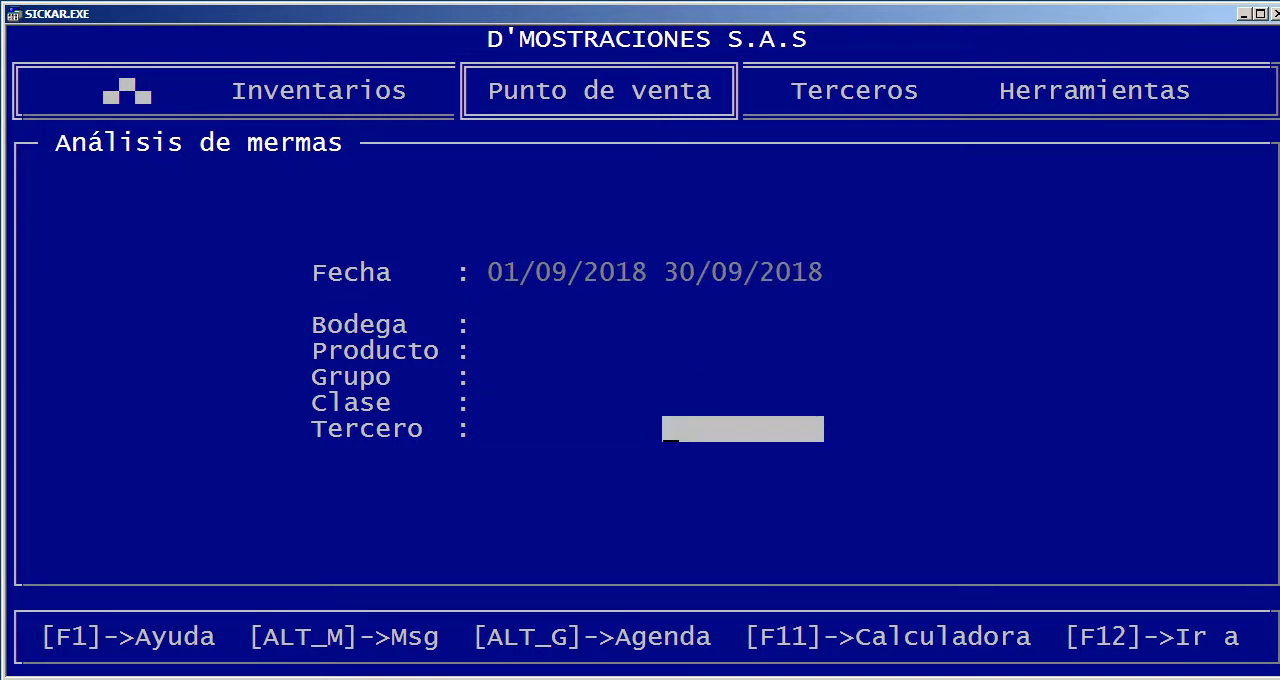
key("Return")
key("Return")
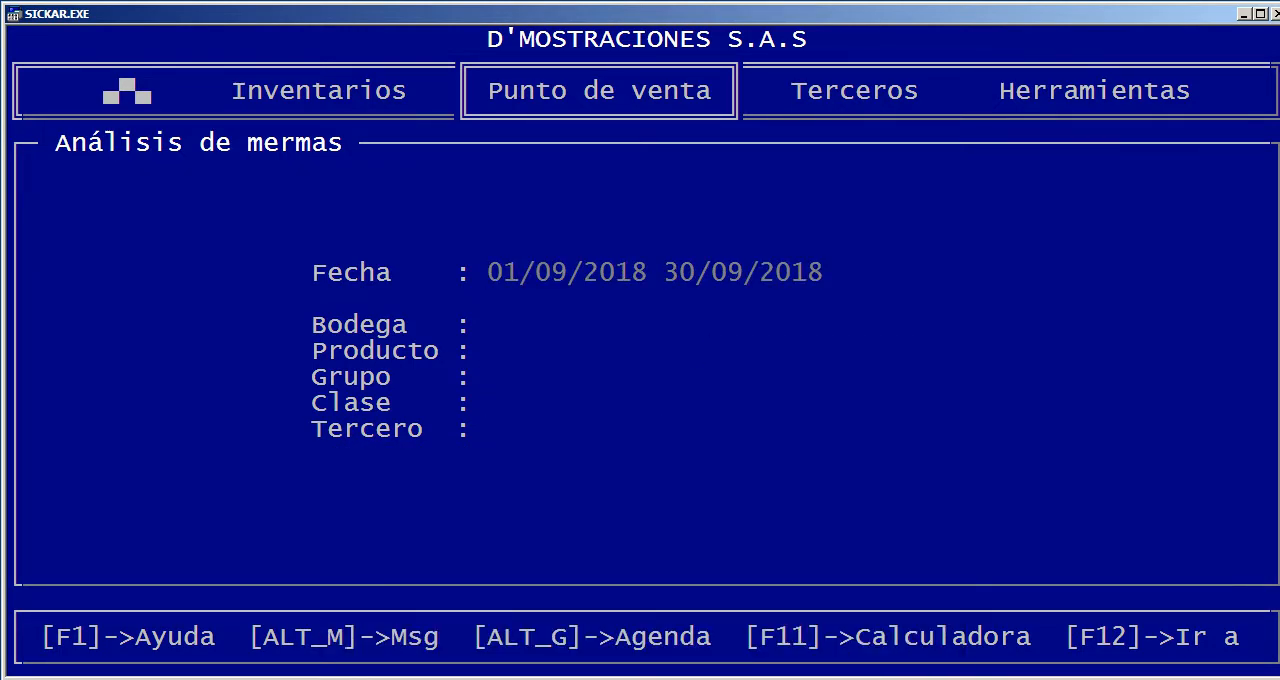
Examine the shrinkage report's initial balances, movements and final balances per product, and close the report
key("Right")
key("Right")
key("Right")
key("Right")
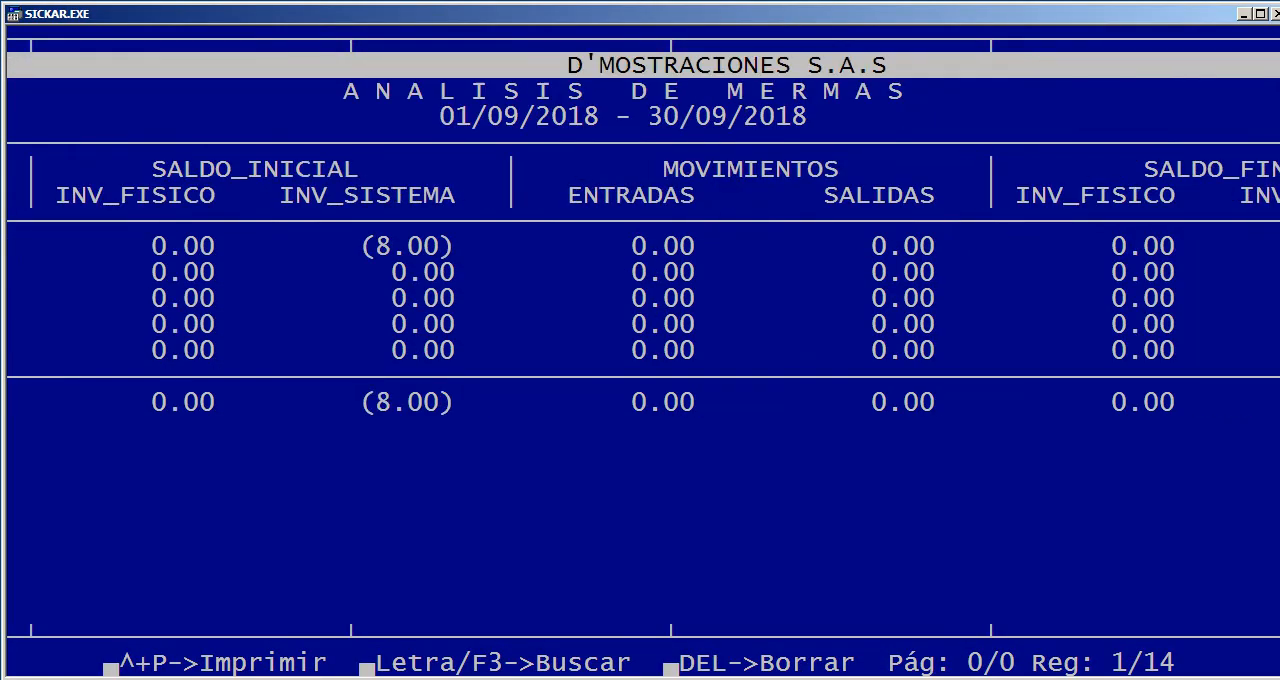
key("Left")
key("Left")
key("Left")
key("Left")
key("Escape")
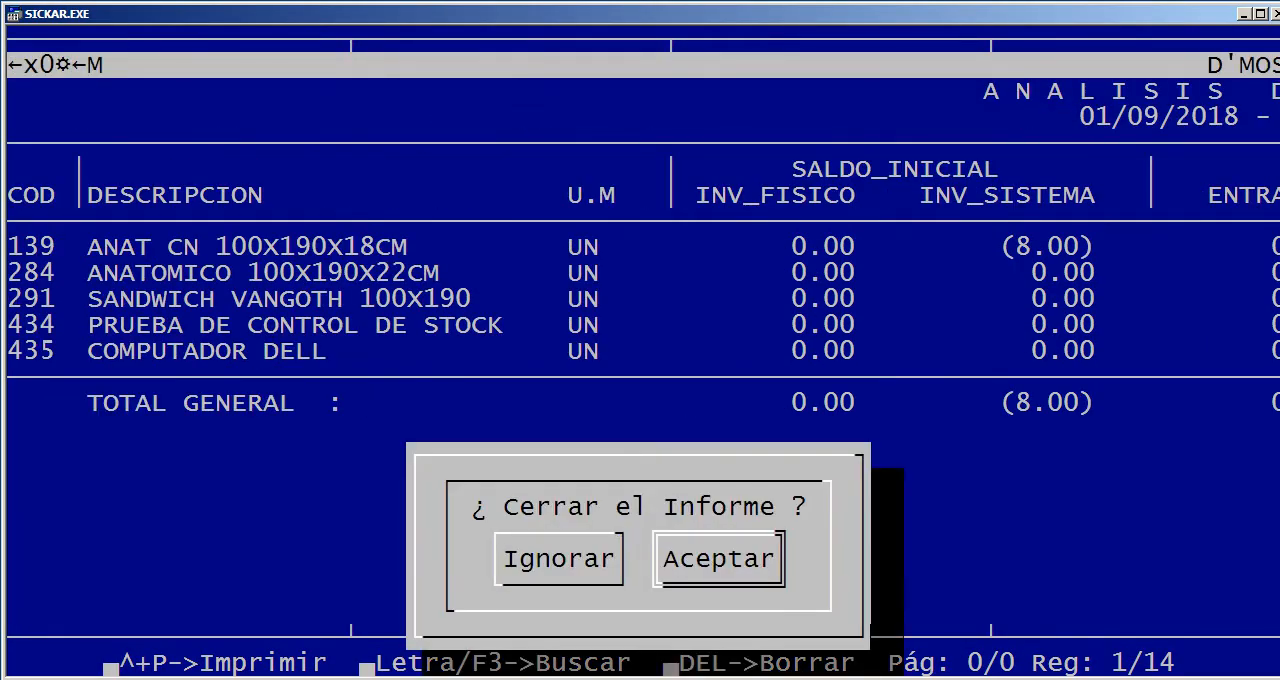
key("Return")
key("Escape")
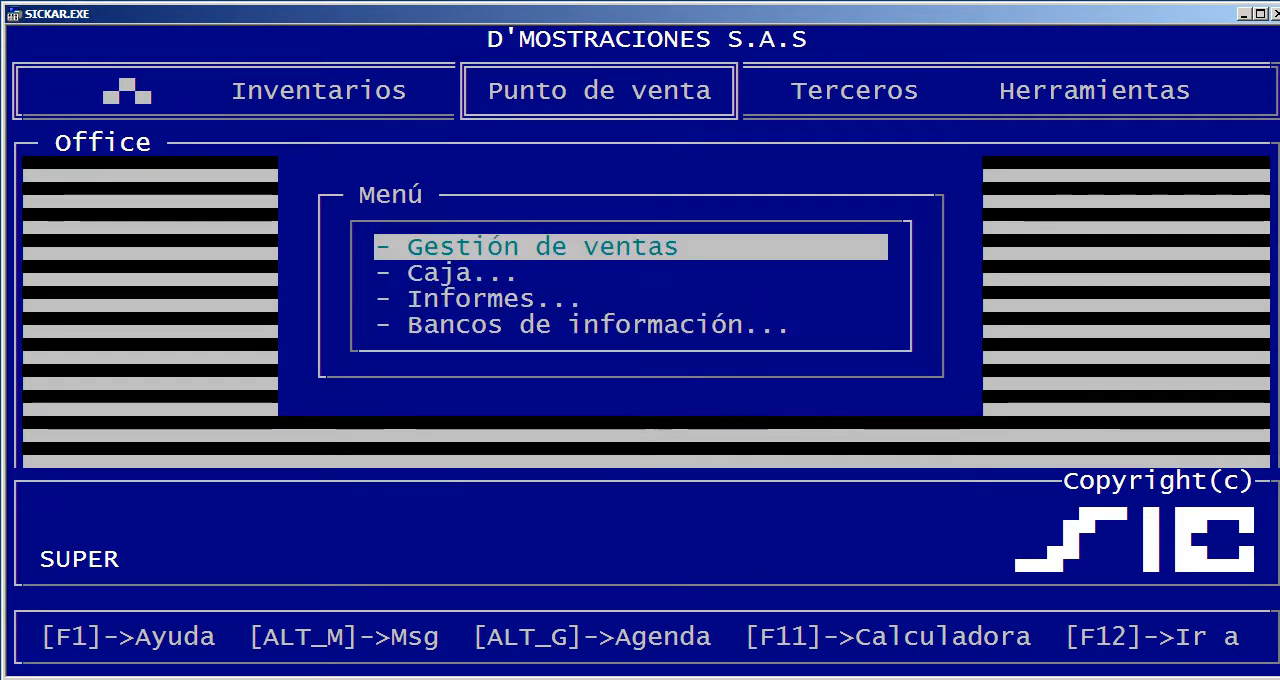
Examine the configuration columns of the Puntos distribuidos record in the point-of-sale Bancos de información, up to CAJ_NOSAL, and close the table
key("Down")
key("Down")
key("Down")
key("Return")
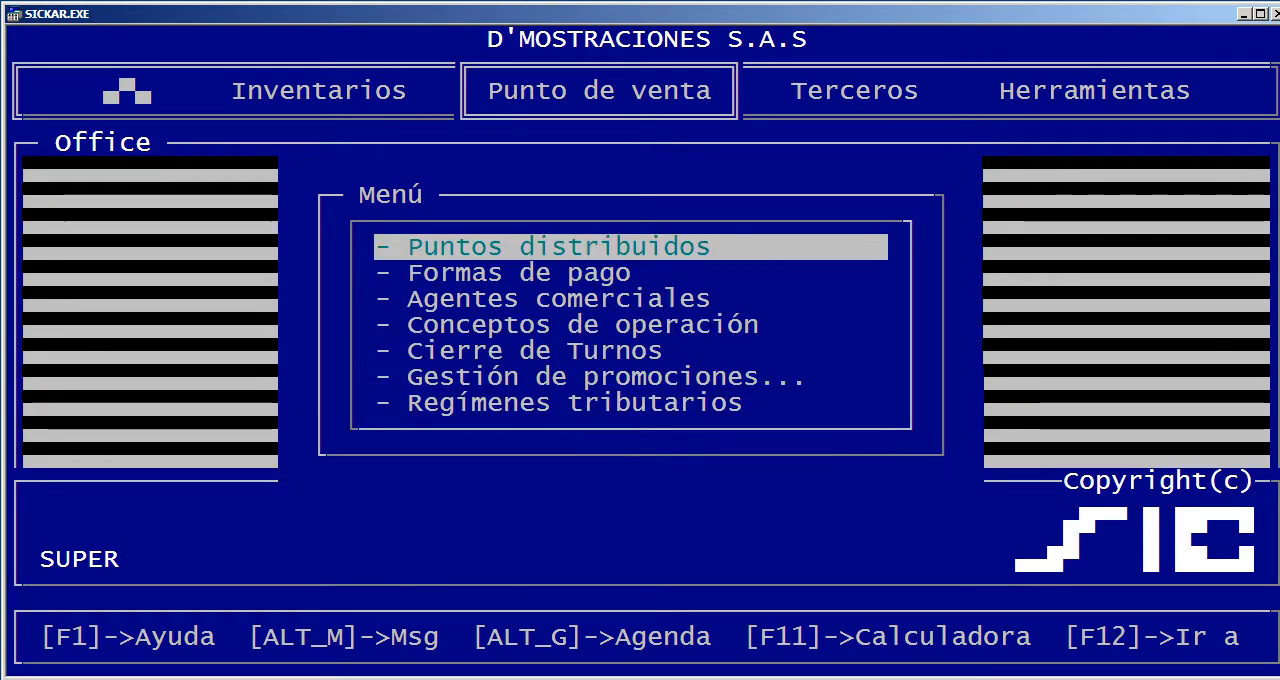
key("Return")
key("Right")
key("Right")
key("Right")
key("Right")
key("Right")
key("Right")
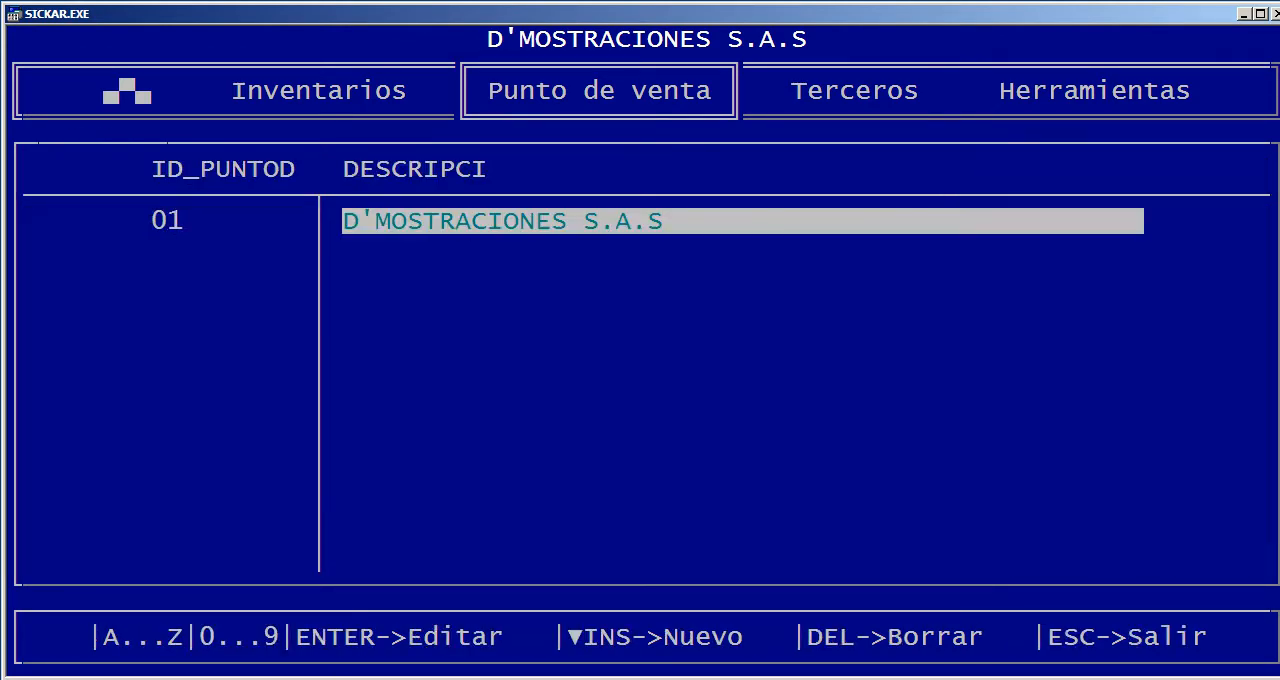
key("Right")
key("Right")
key("Right")
key("Right")
key("Right")
key("Right")
key("Right")
key("Right")
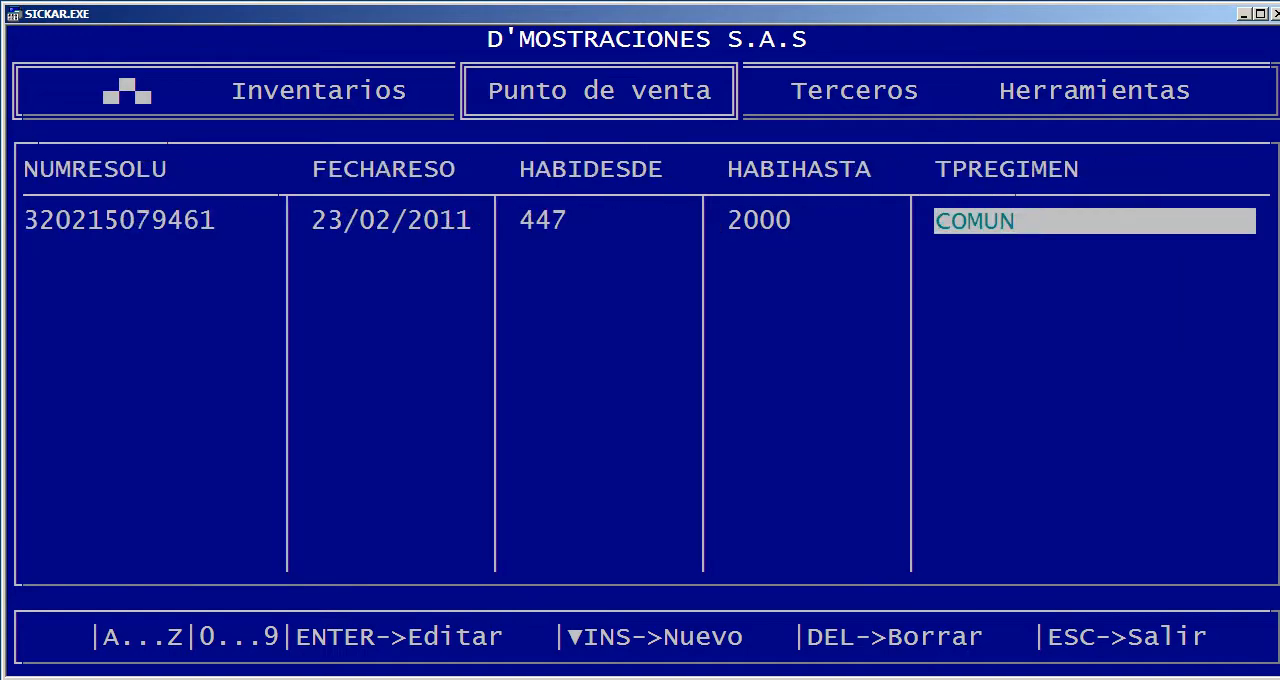
key("Right")
key("Right")
key("Right")
key("Right")
key("Right")
key("Right")
key("Right")
key("Right")
key("Right")
key("Right")
key("Right")
key("Right")
key("Right")
key("Right")
key("Right")
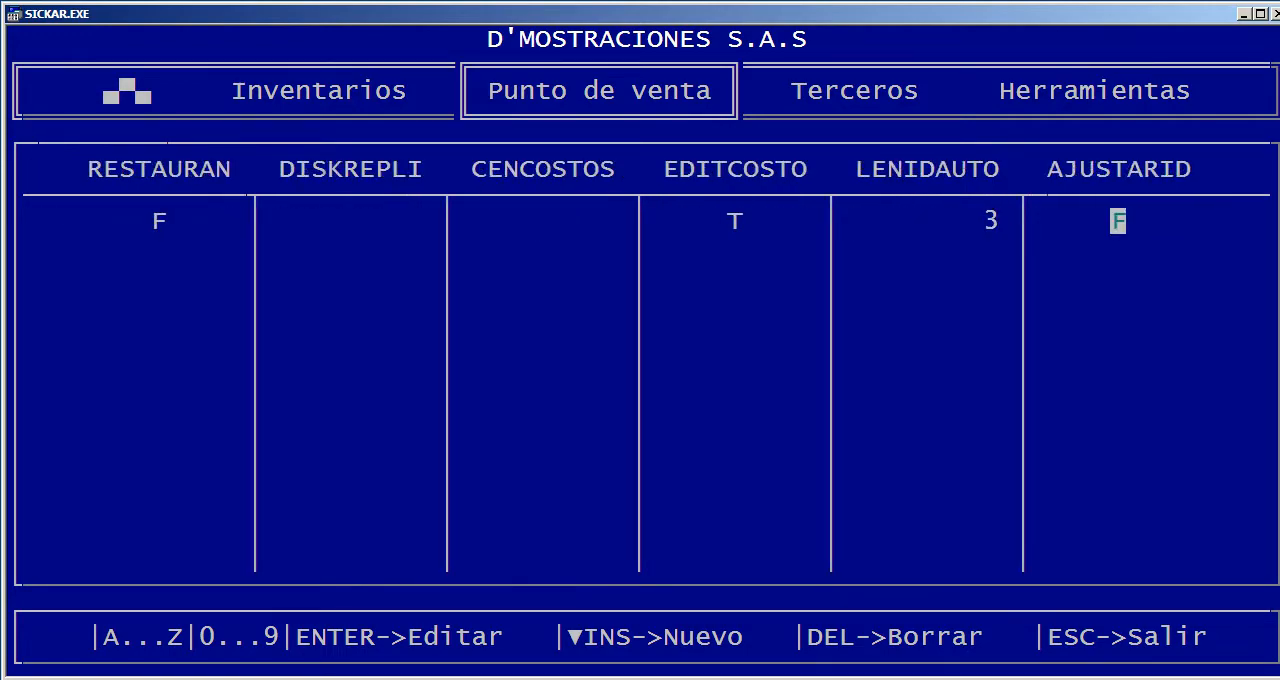
key("Right")
key("Right")
key("Right")
key("Right")
key("Right")
key("Right")
key("Right")
key("Right")
key("Right")
key("Right")
key("Right")
key("Right")
key("Right")
key("Right")
key("Right")
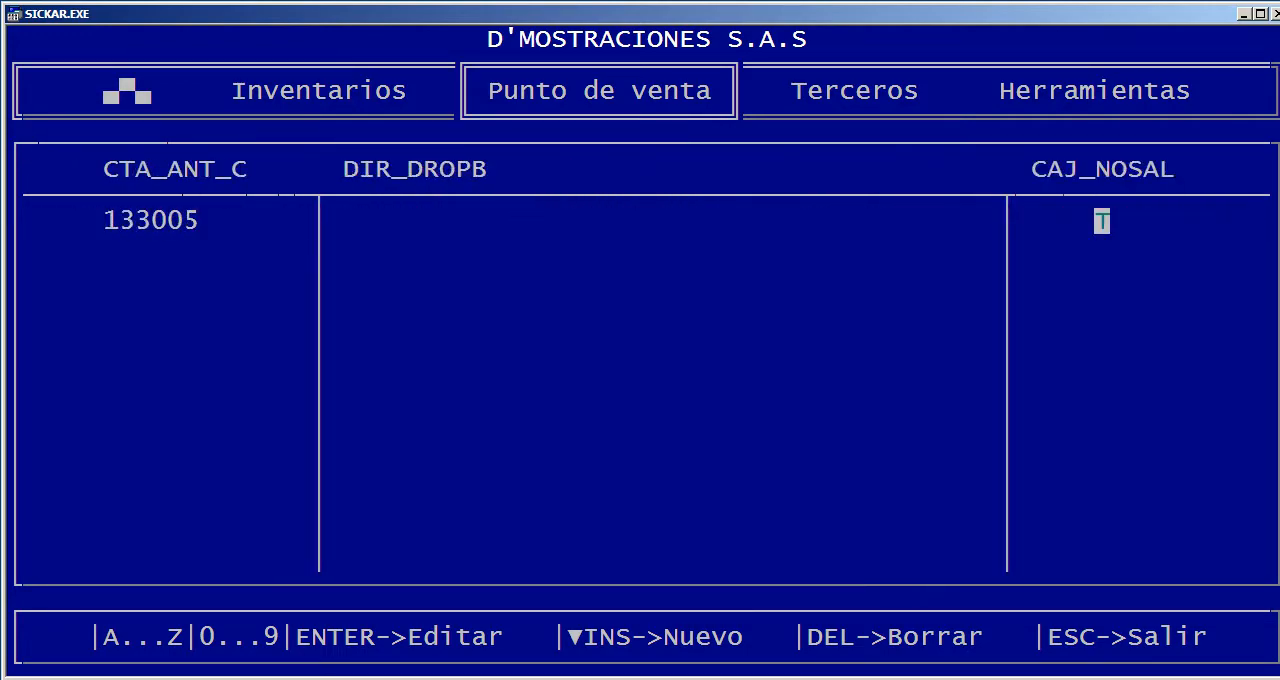
key("Left")
key("Left")
key("Left")
key("Left")
key("Left")
key("Left")
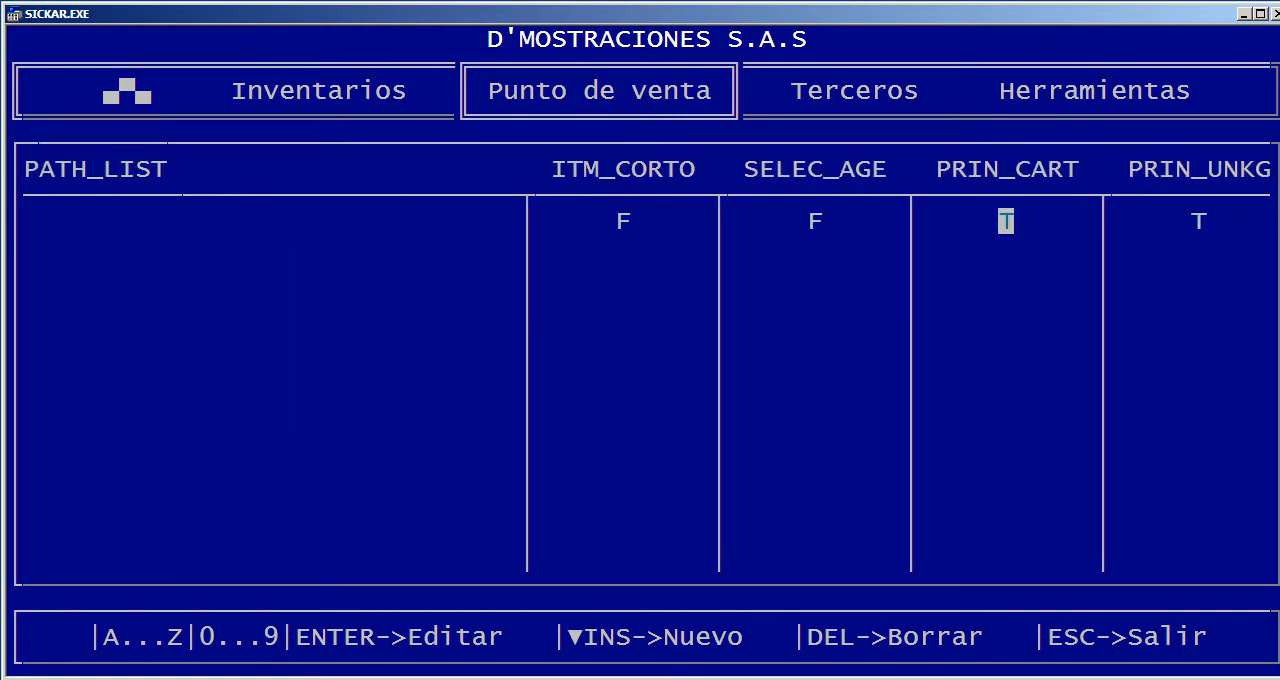
key("Escape")
View the Formas de pago table and the Agentes comerciales table, closing each one
key("Down")
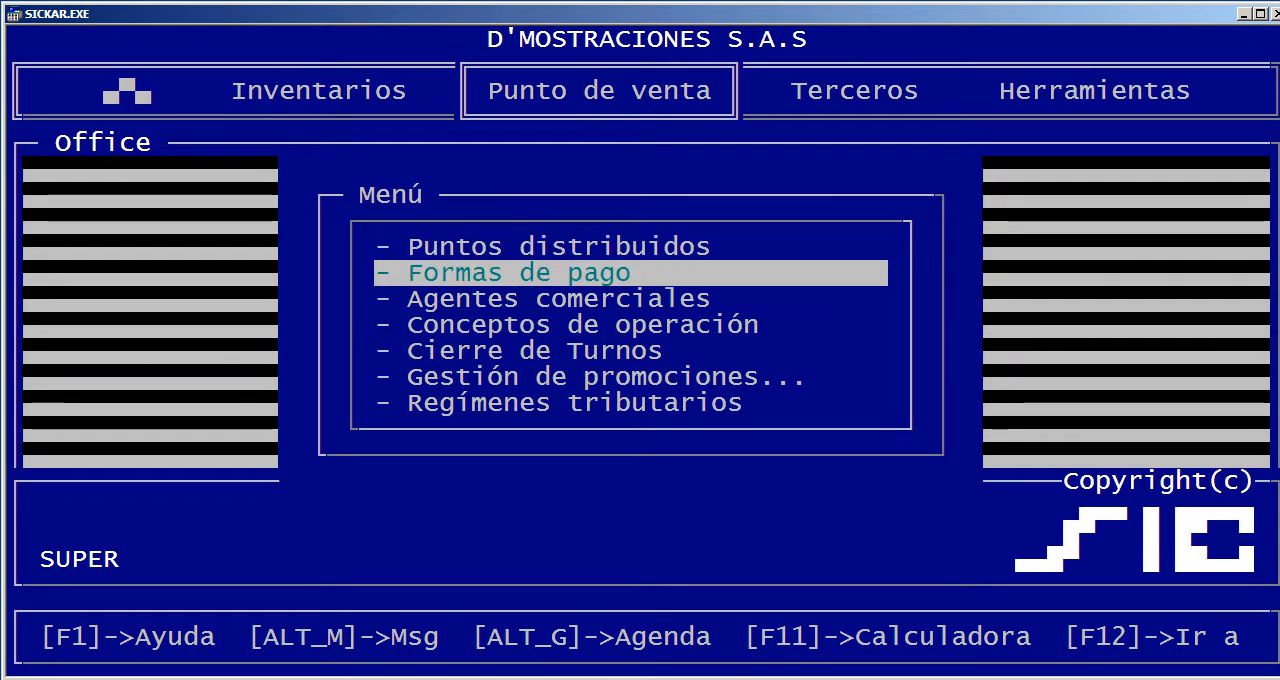
key("Return")
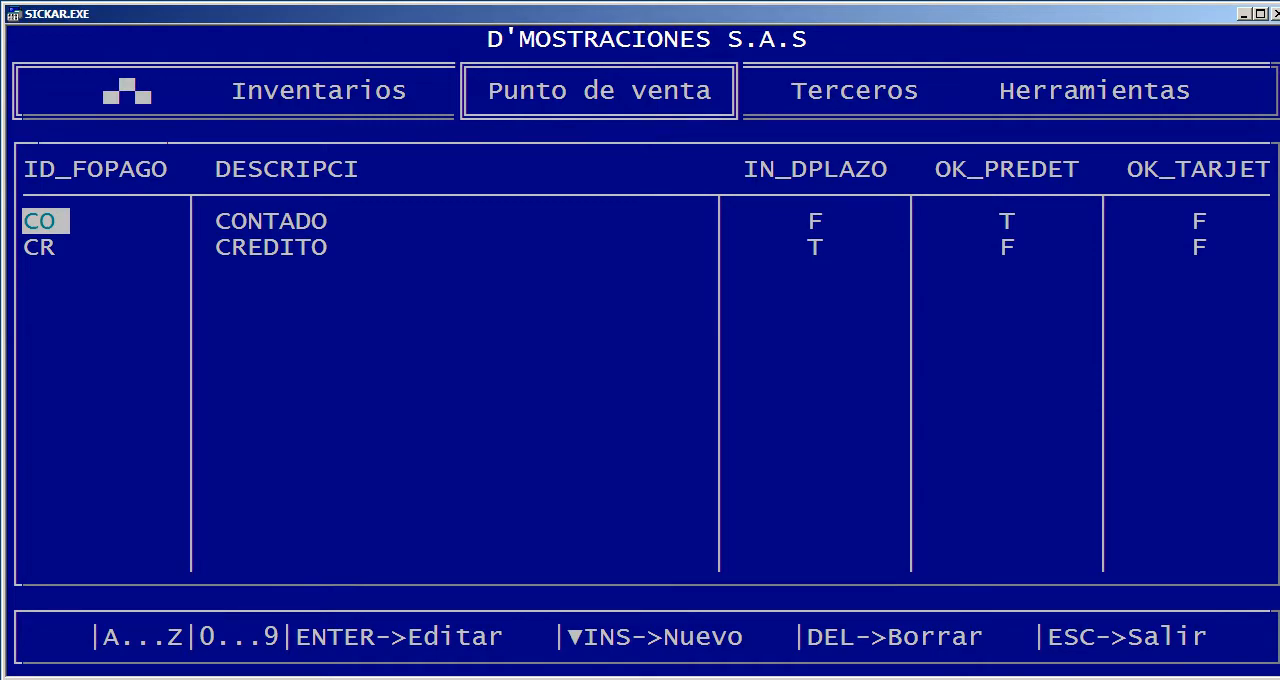
key("Escape")
key("Down")
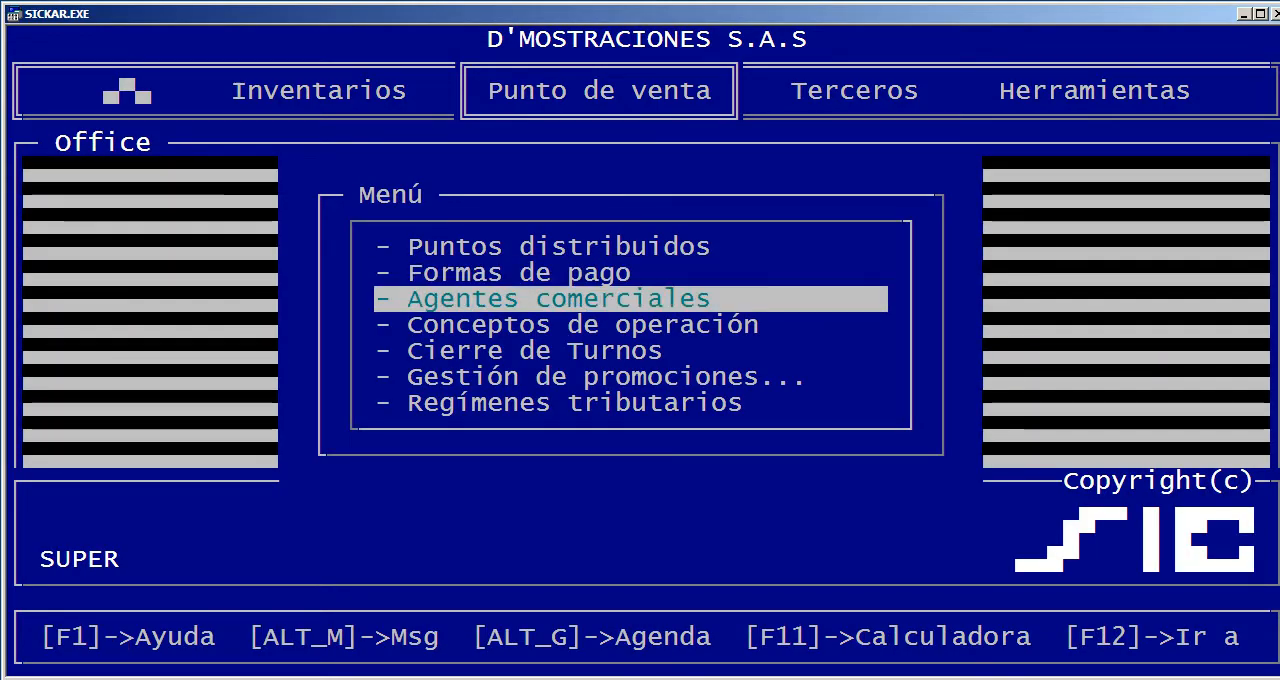
key("Return")
key("Escape")
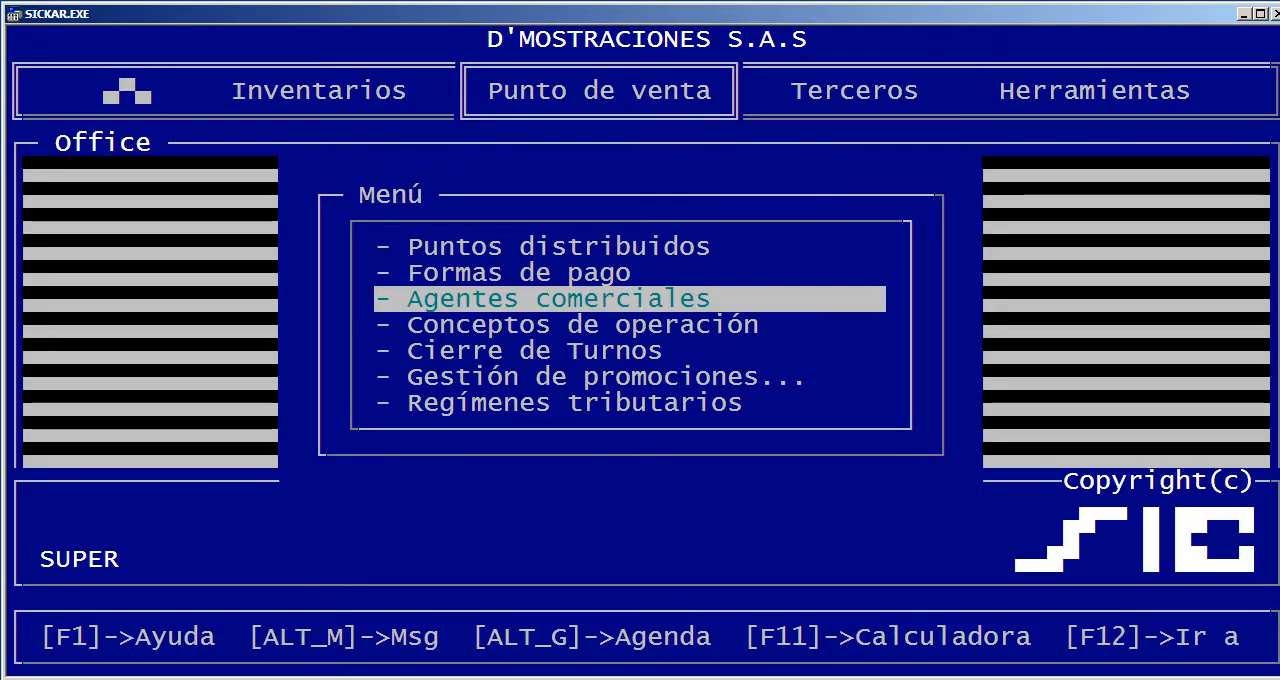
View the Cierre de Turnos procedure up to the DINERO EN CAJA entry, and leave it without entering an amount
key("Down")
key("Down")
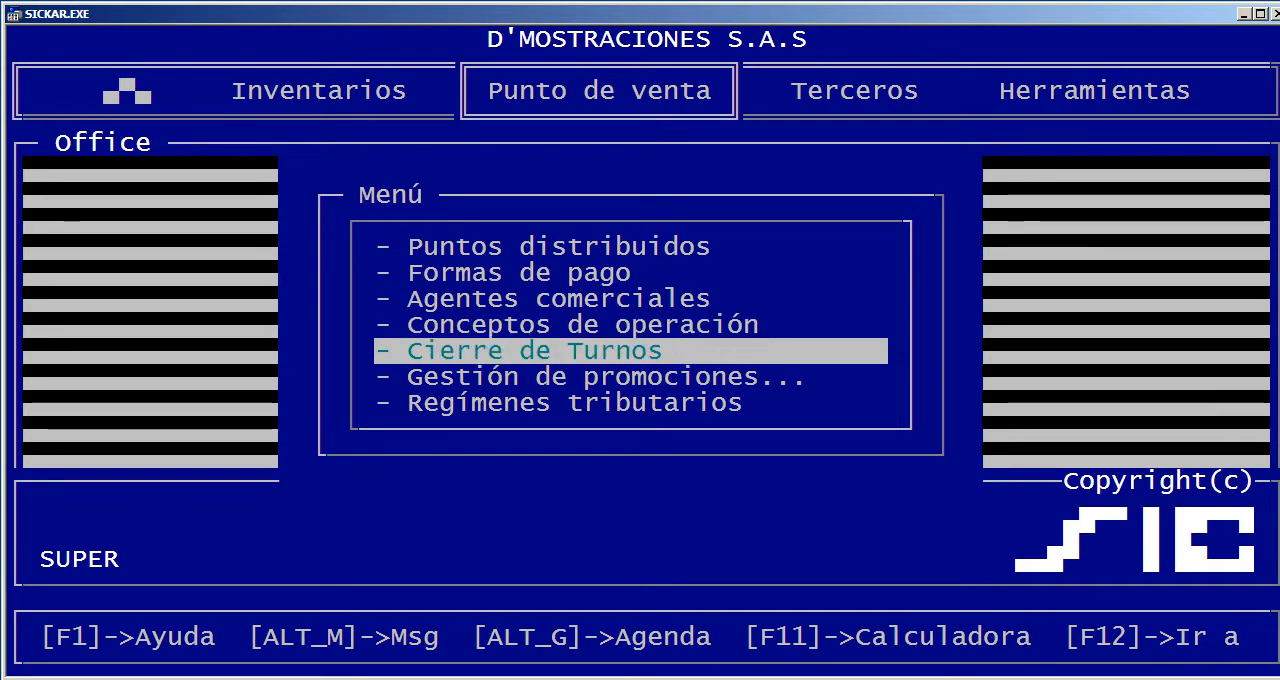
key("Return")
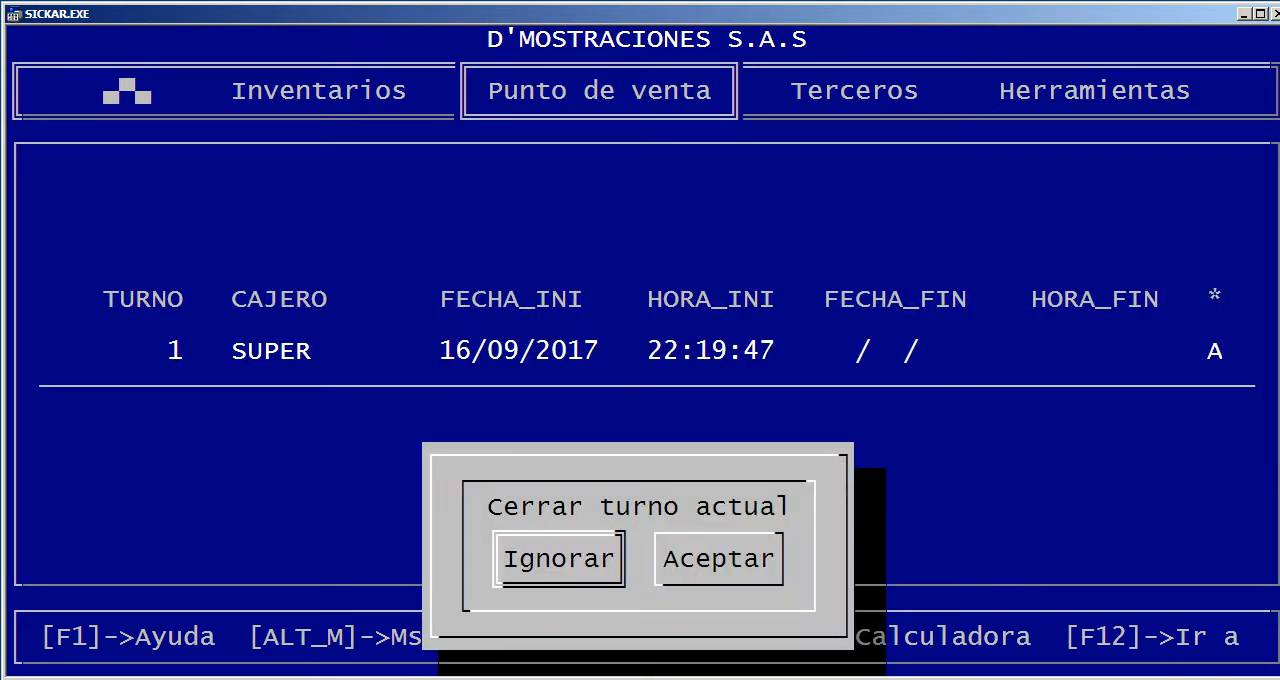
key("Right")
key("Return")
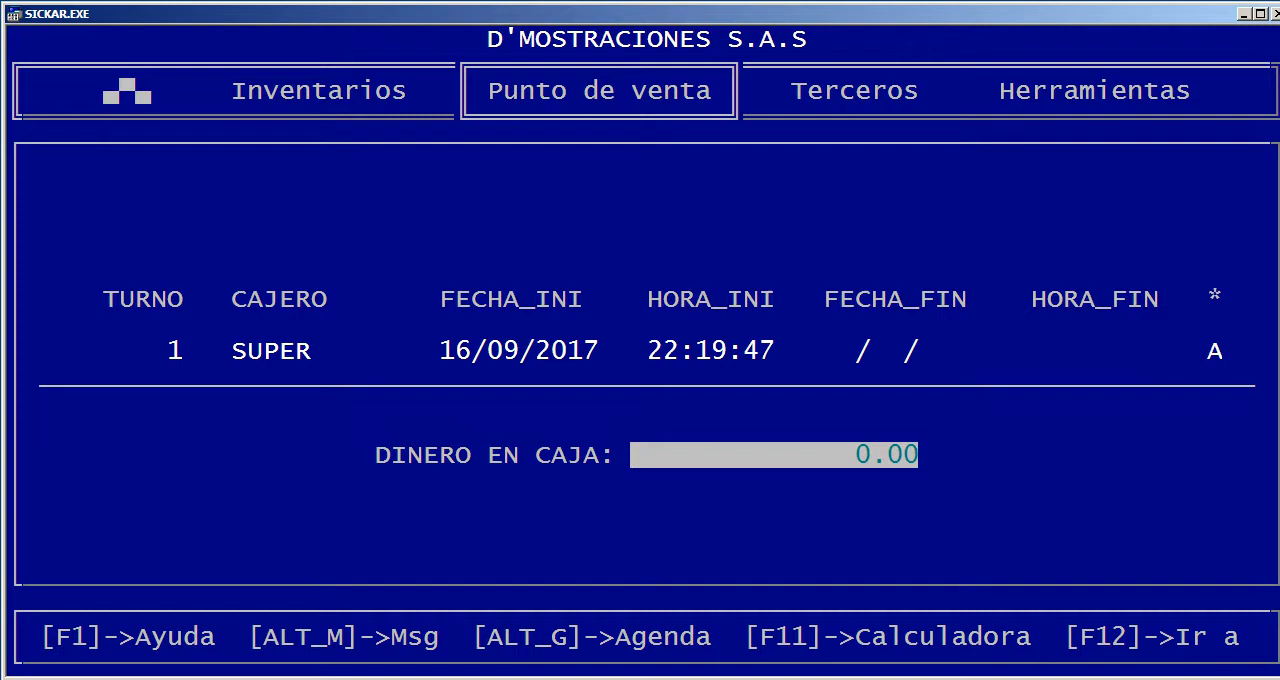
key("Escape")
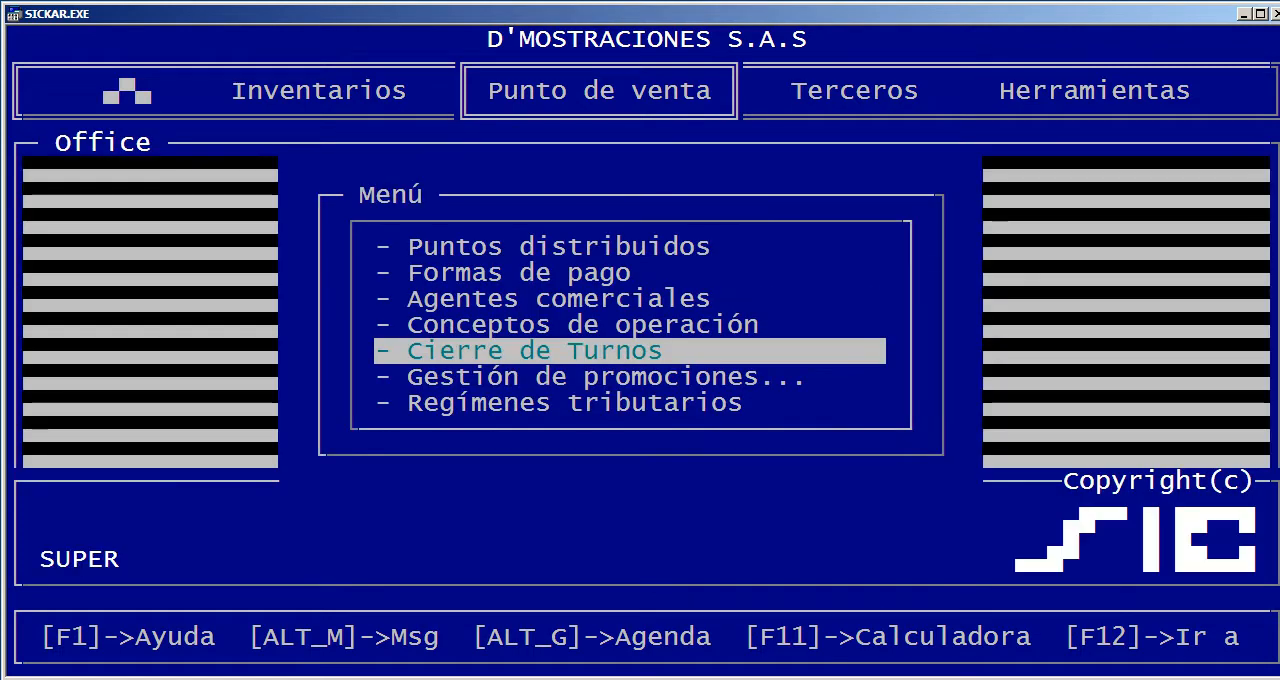
Examine the article, start and end date and time, and discount fields of the Descuento hora feliz promotion, and close the table
key("Down")
key("Return")
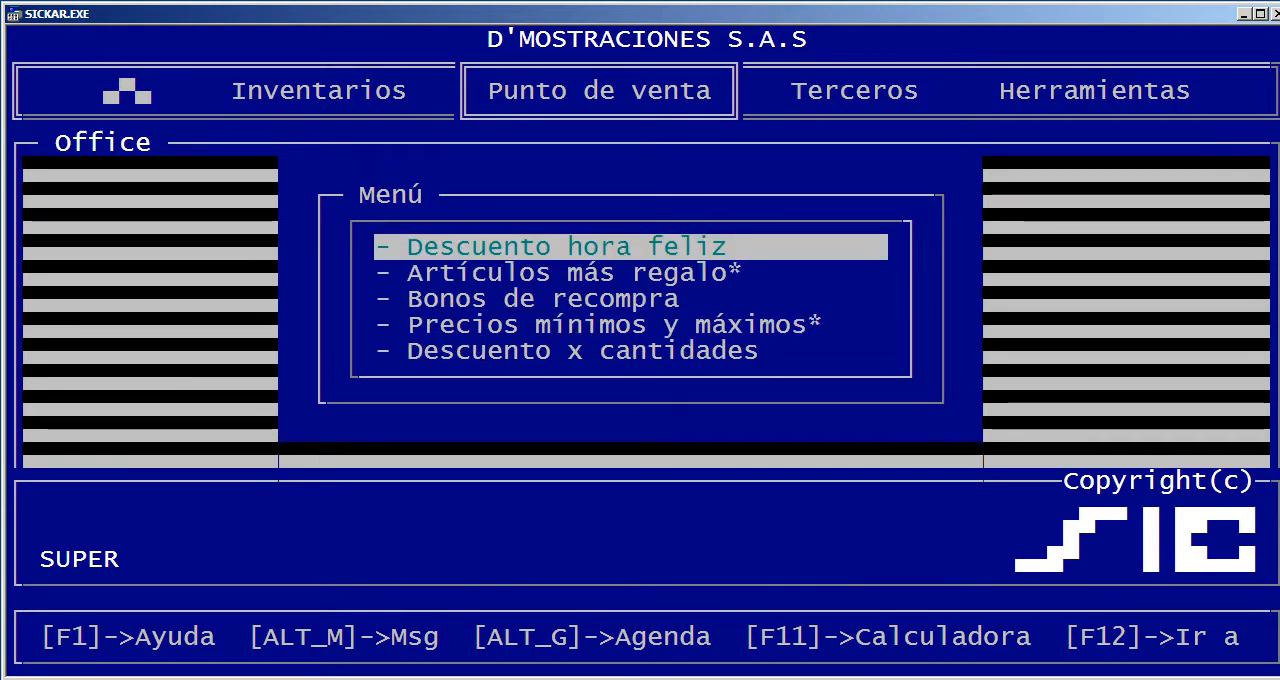
key("Return")
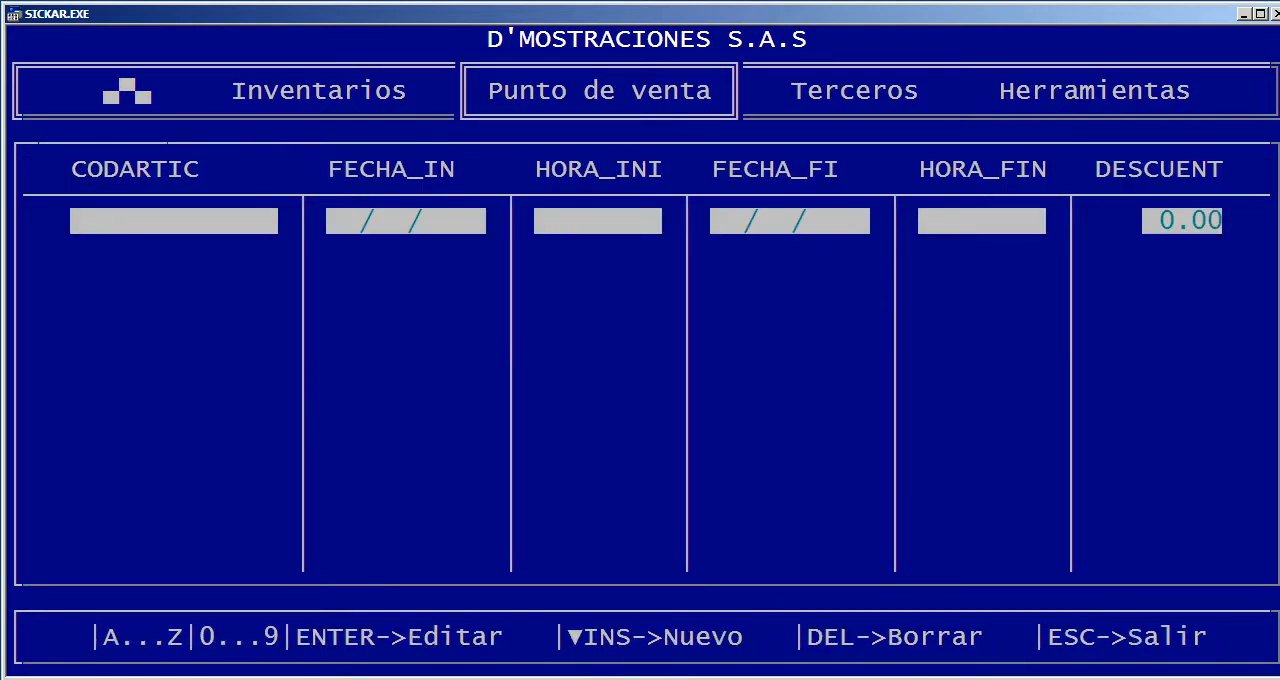
key("Escape")
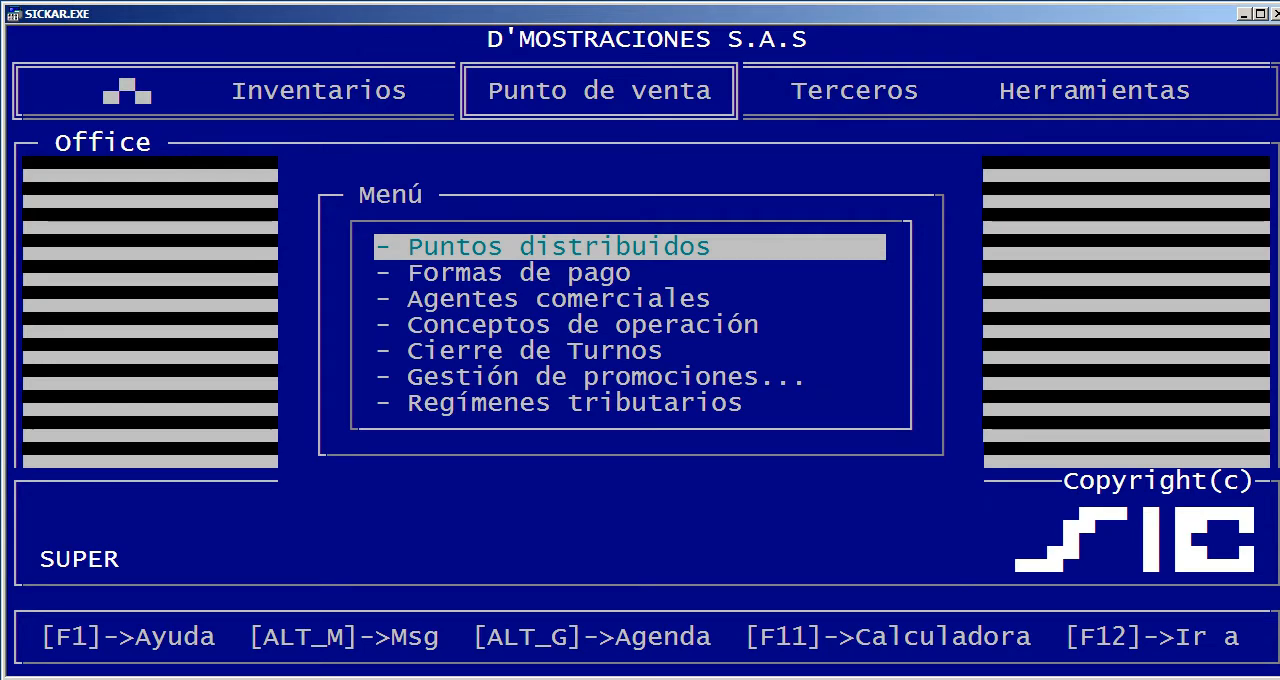
key("Up")
key("Up")
key("Return")
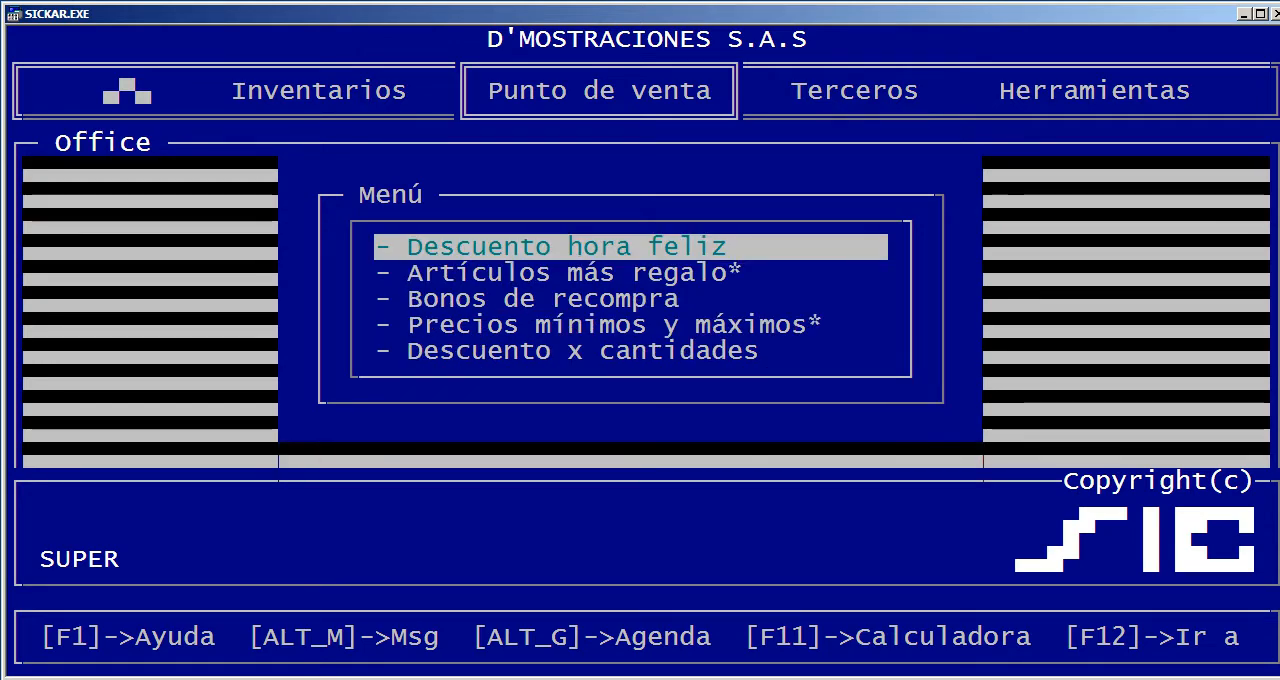
key("Return")
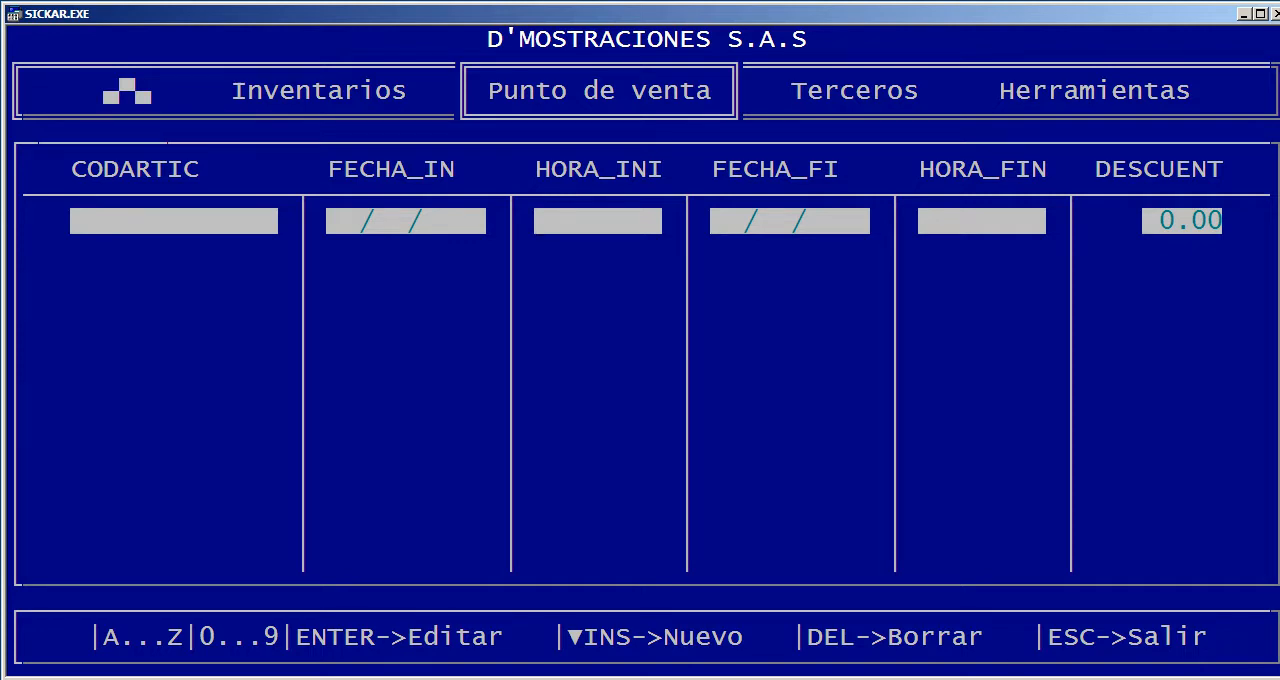
key("Escape")
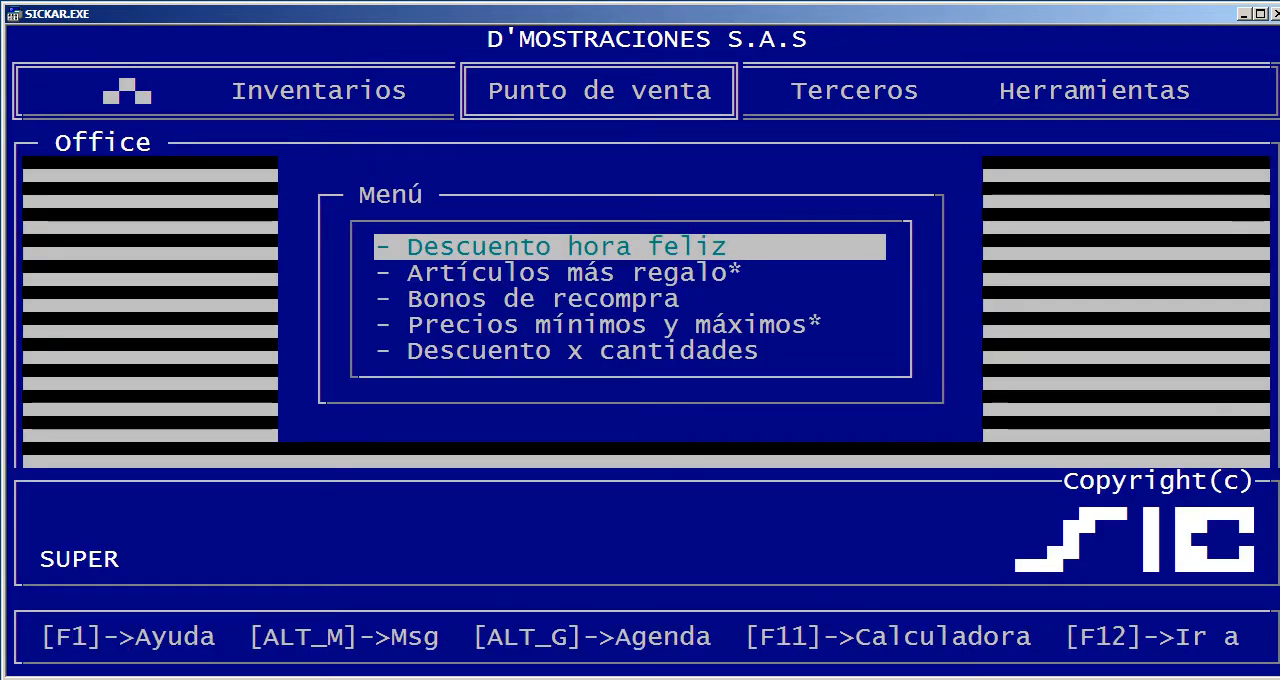
Try to open Artículos más regalo, and examine the document type, date, frequency, discount rate and day fields of Bonos de recompra
key("Down")
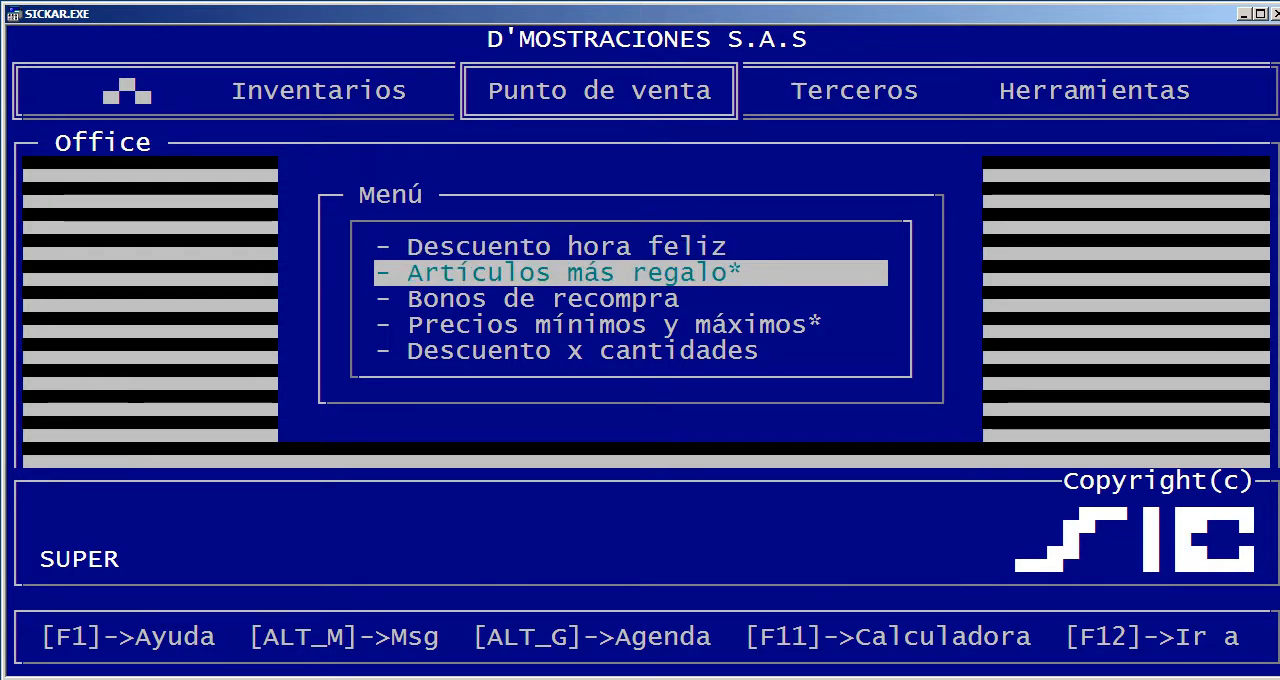
key("Return")
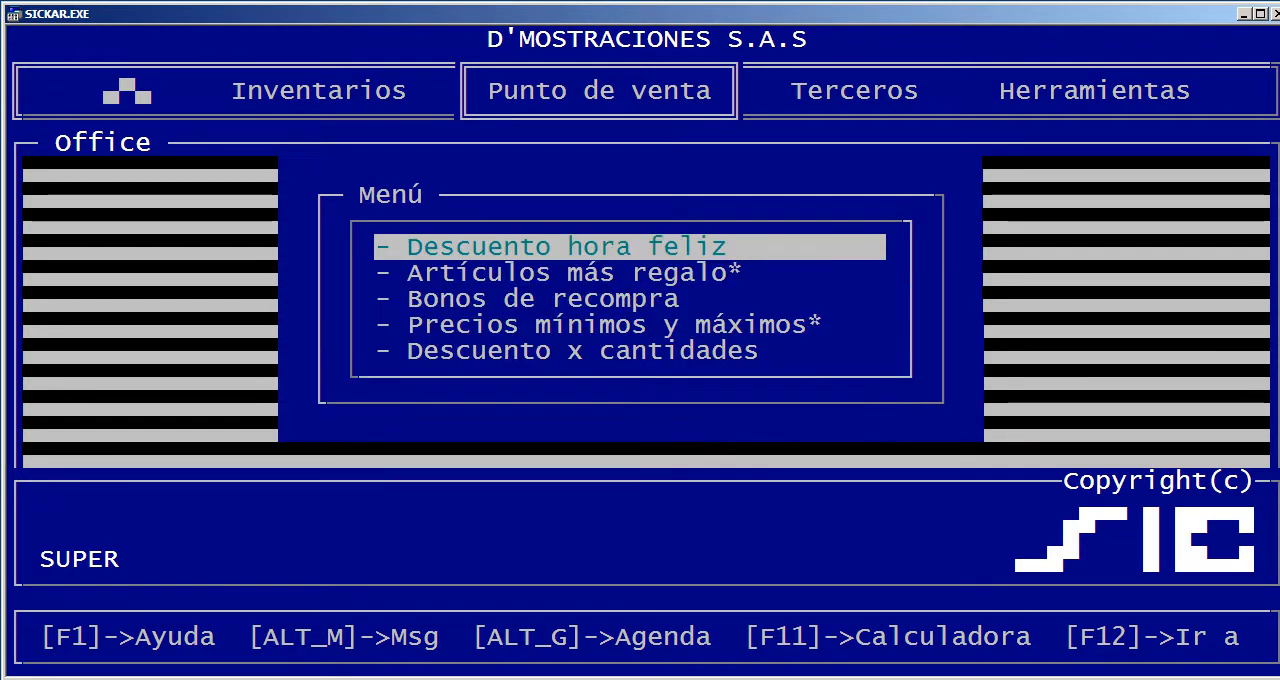
key("Down")
key("Down")
key("Return")
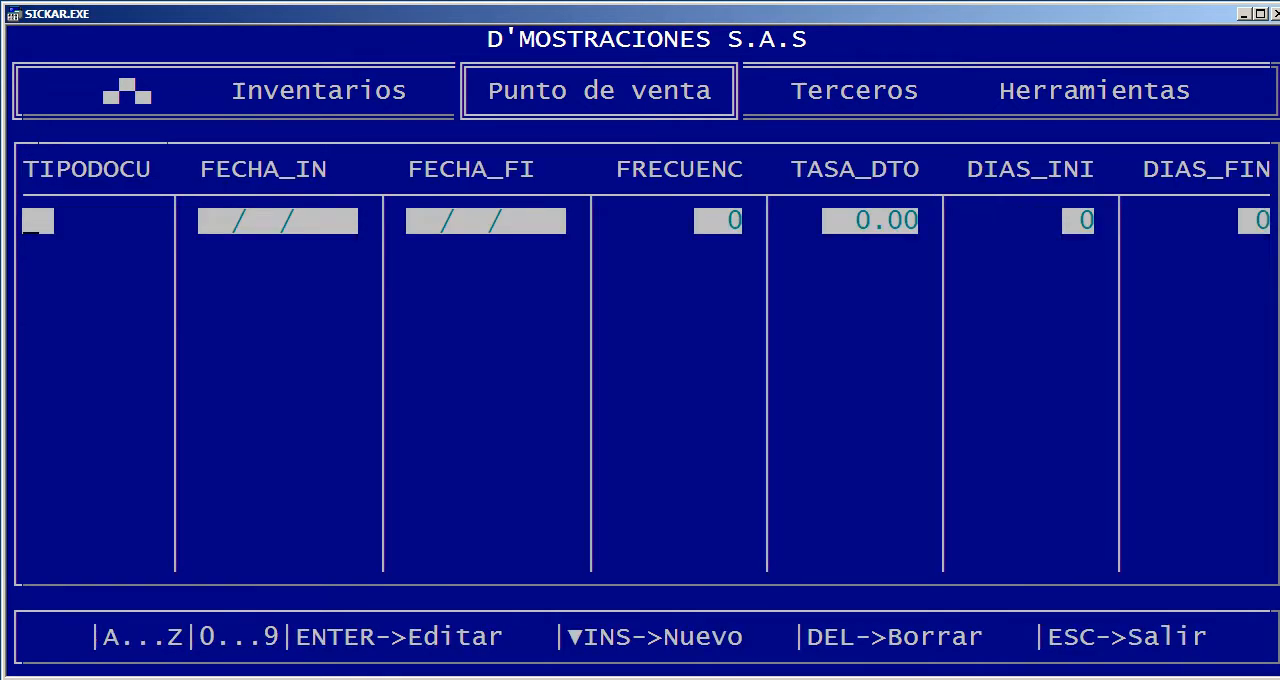
key("Escape")
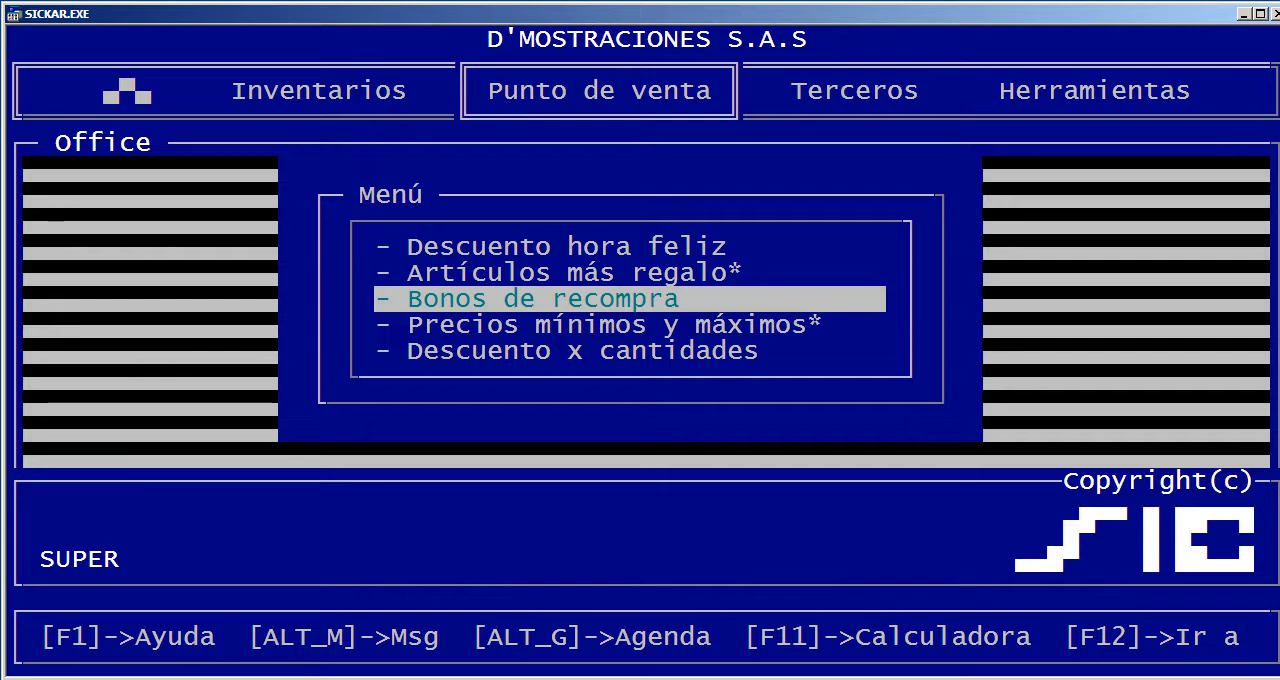
key("Return")
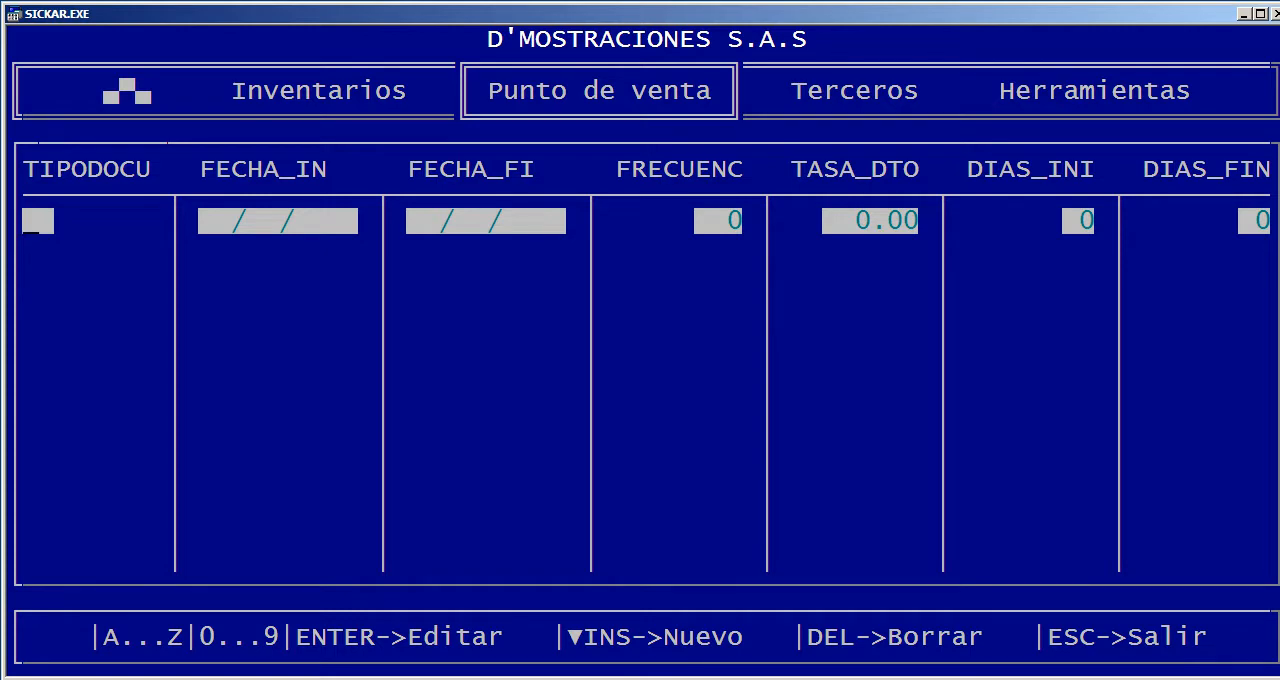
key("Escape")
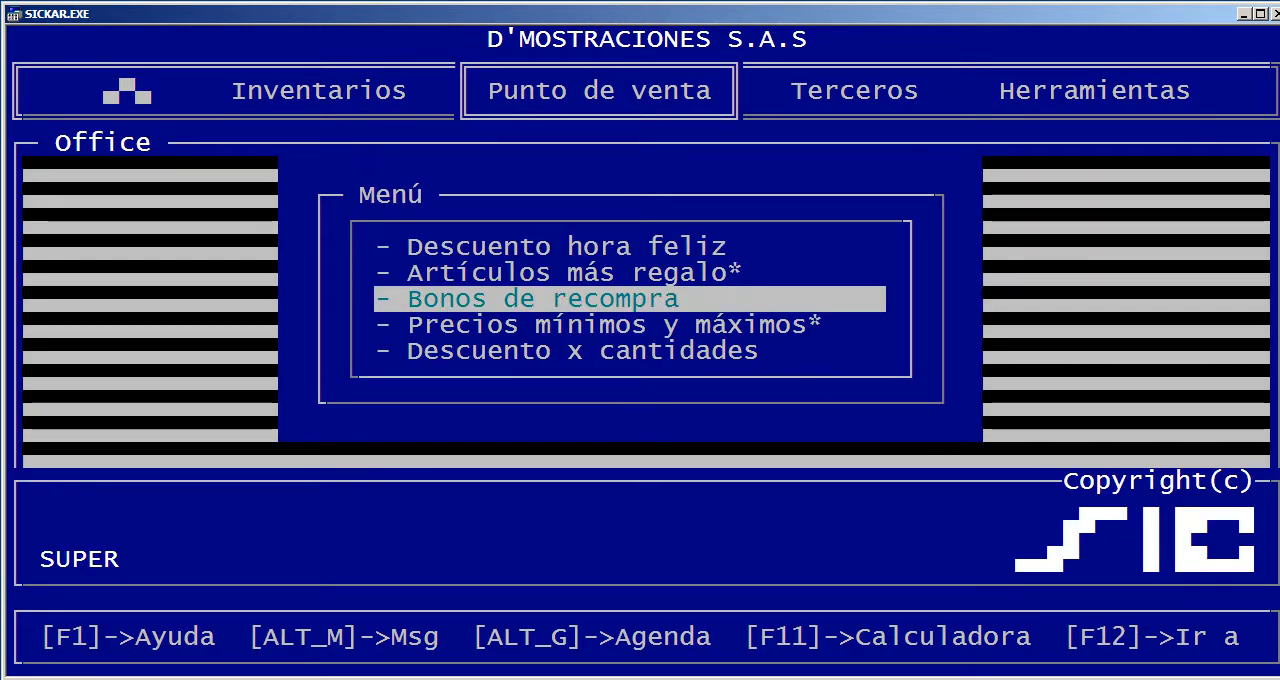
key("Return")
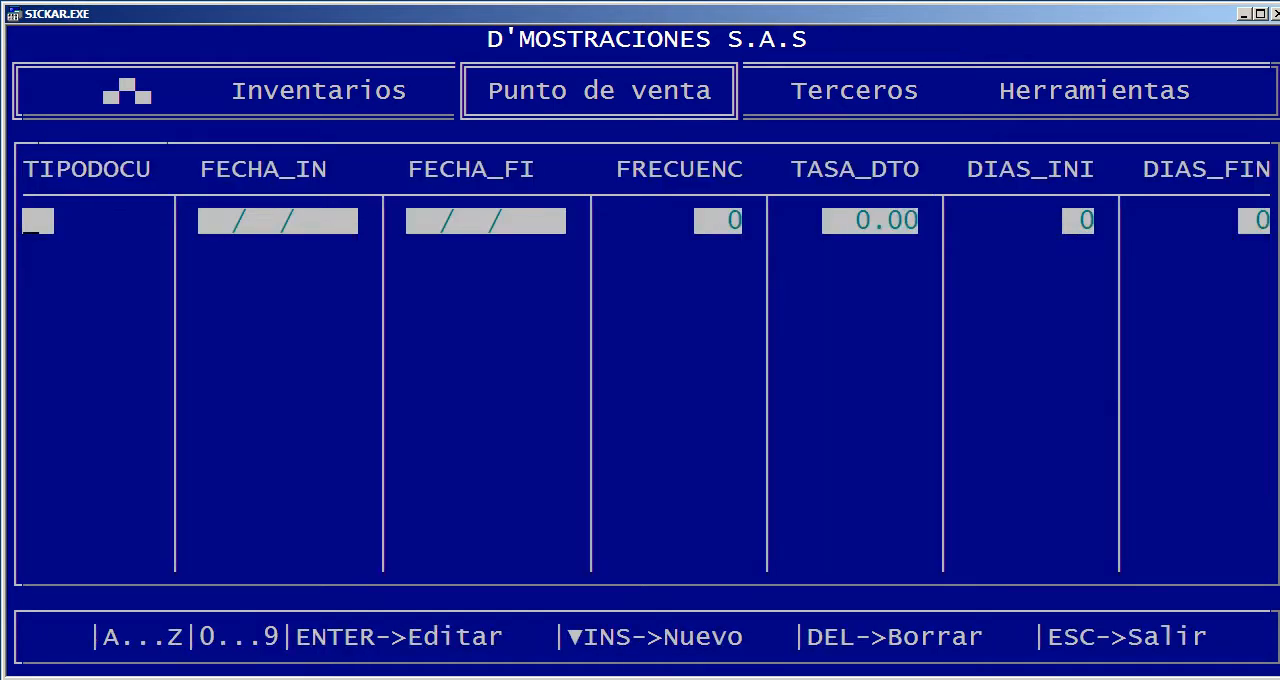
Close the Bonos de recompra table and try to open Precios mínimos y máximos
key("Escape")
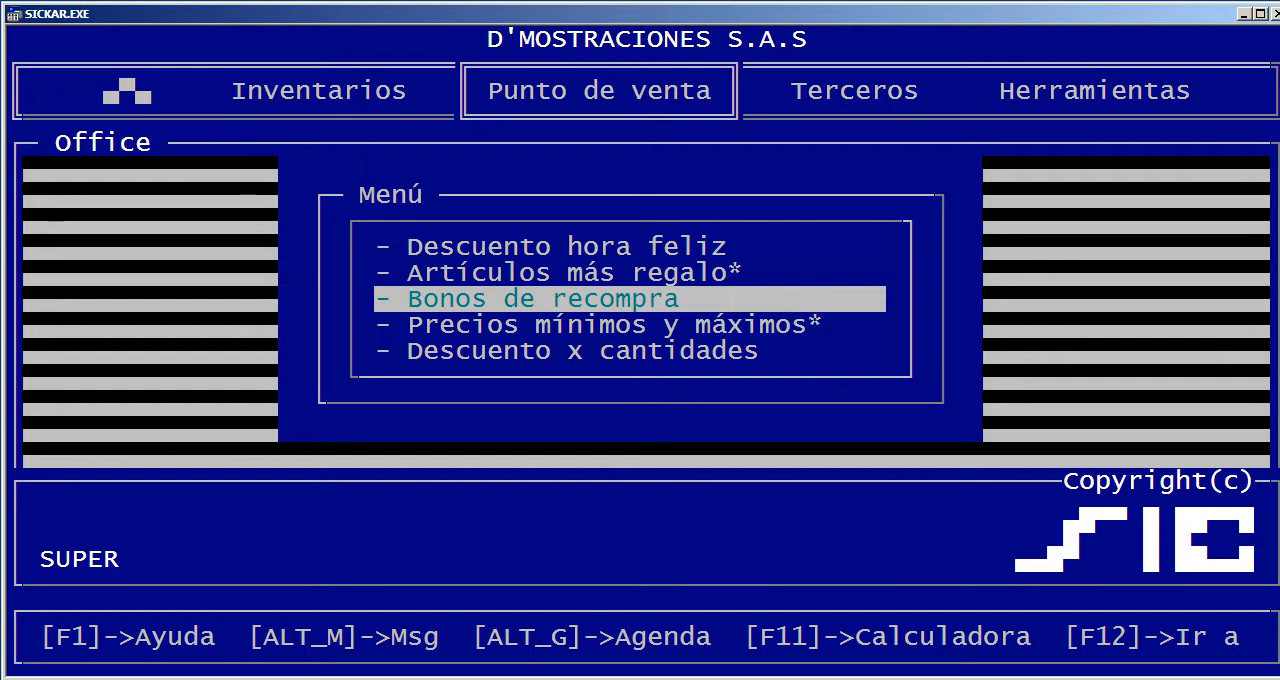
key("Down")
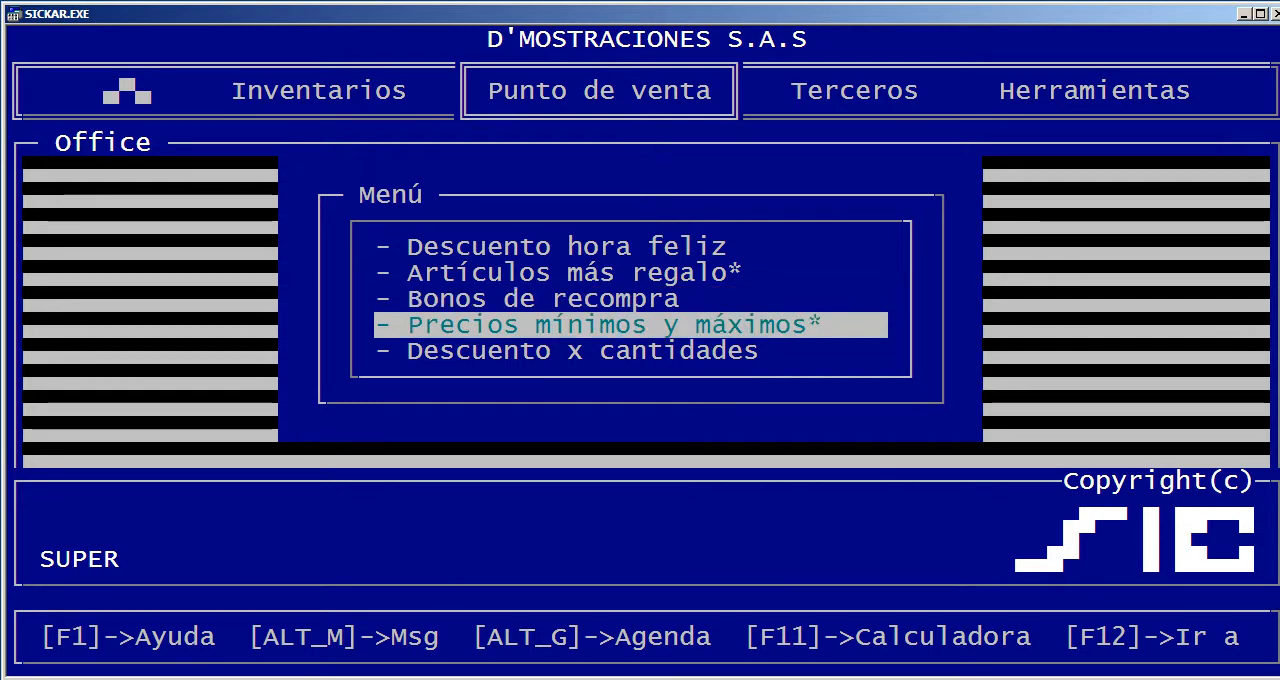
key("Return")
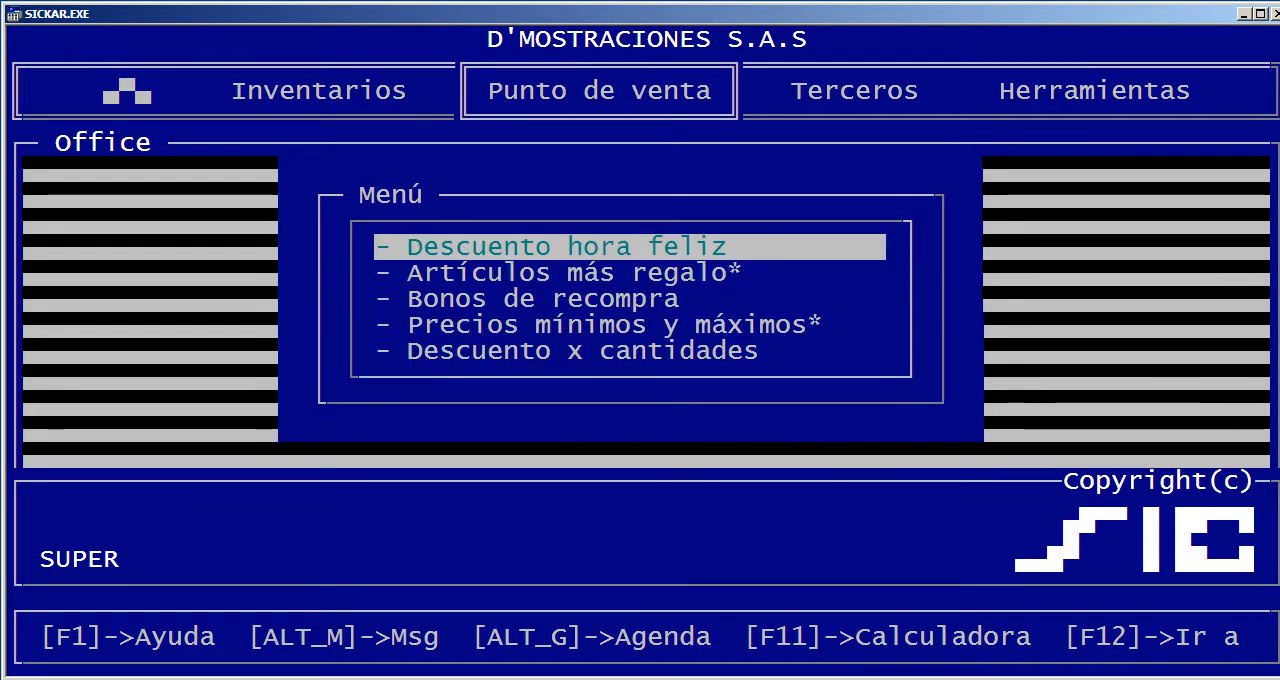
Examine the article, minimum and maximum quantity, discount and factor fields of Descuento x cantidades, and close the table
key("Up")
key("Return")
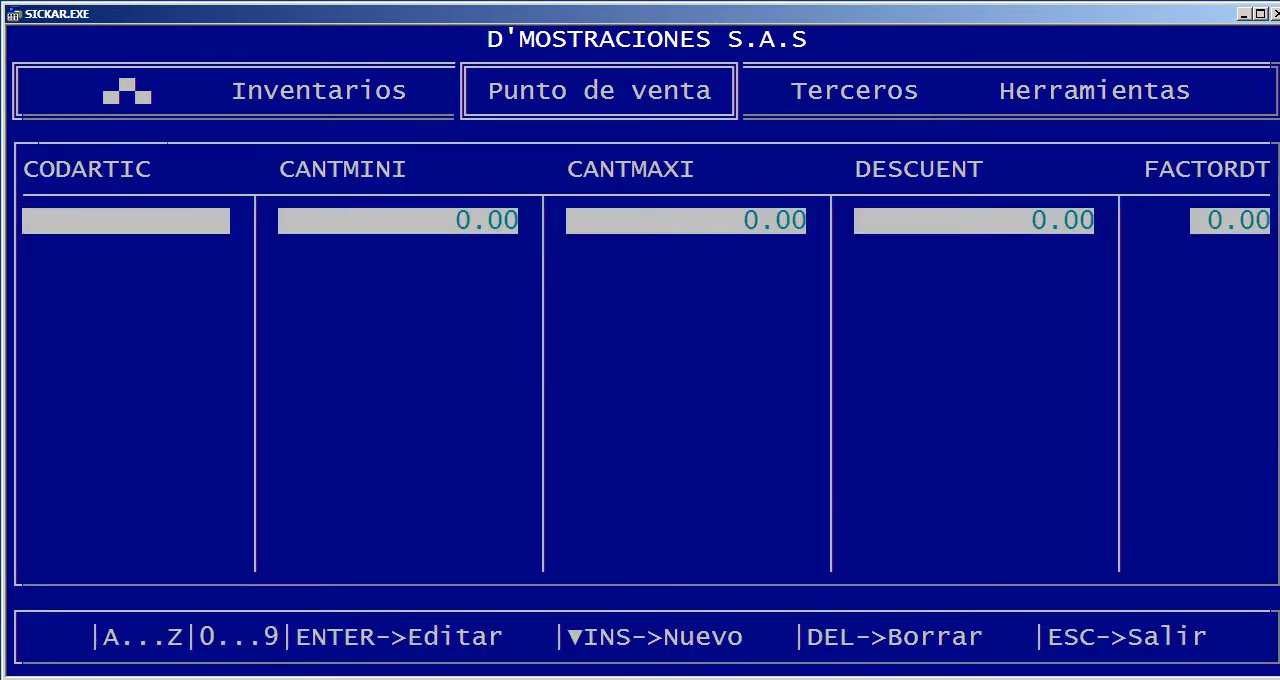
key("Escape")
key("Return")
key("Right")
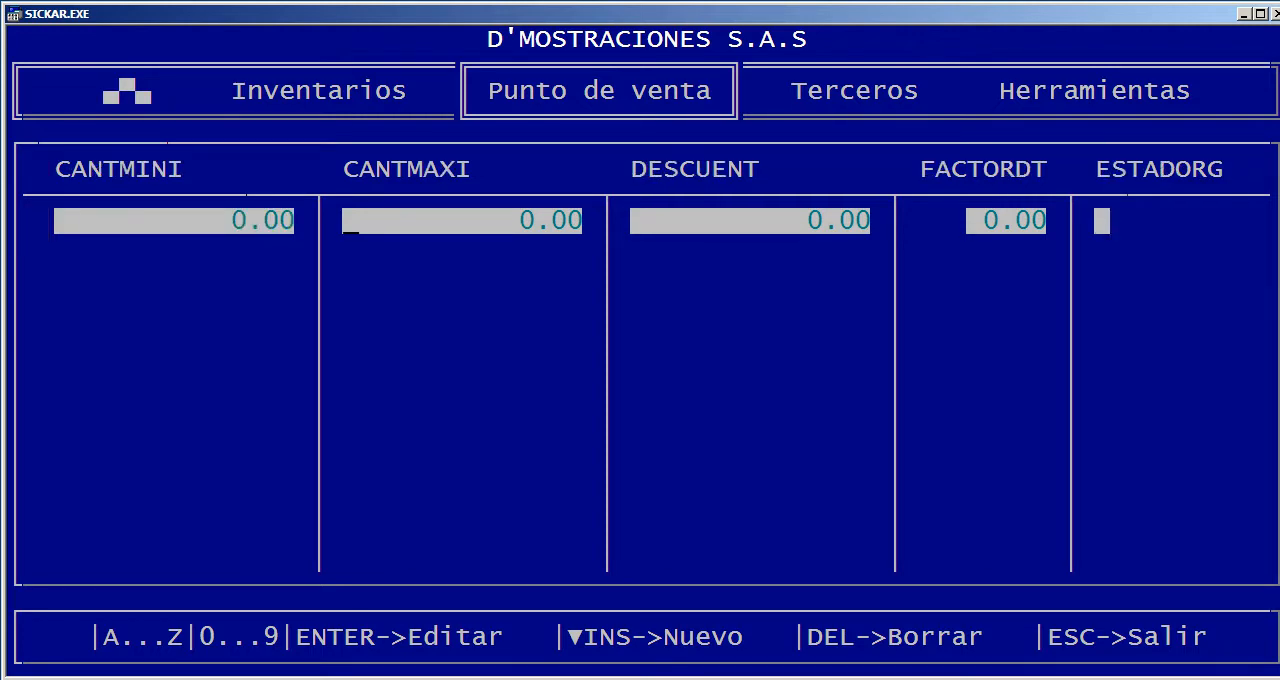
key("Escape")
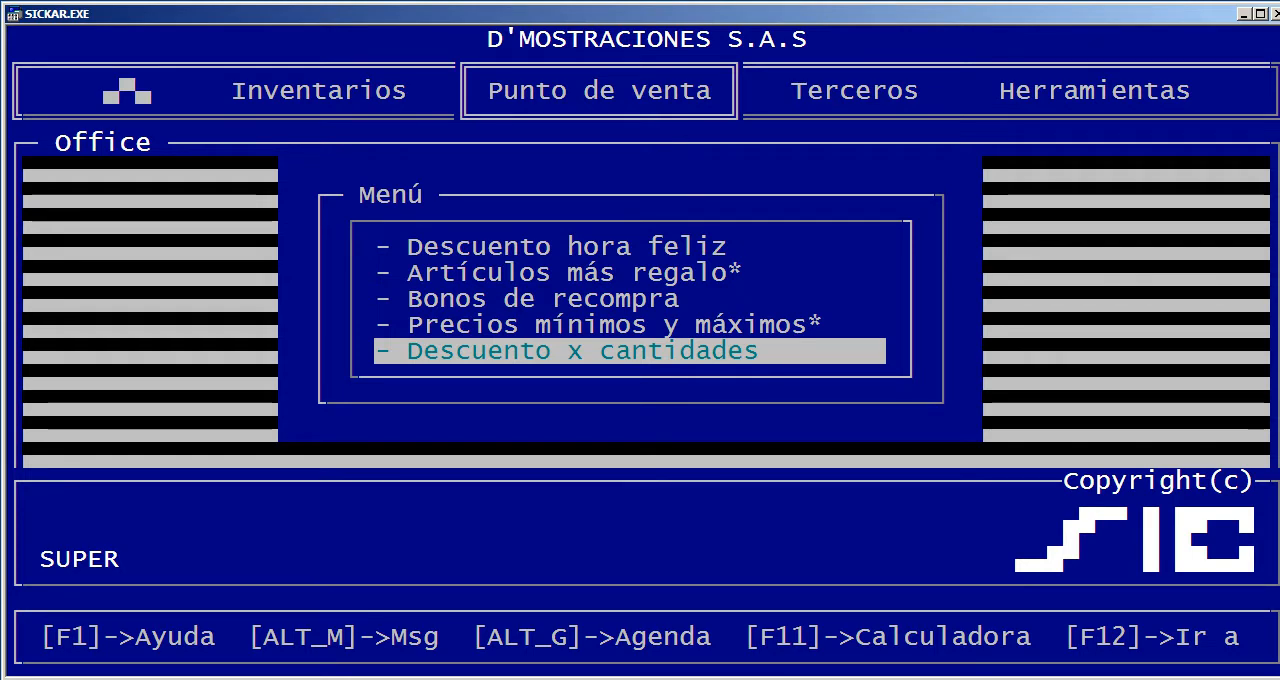
Leave the promotions and view the description, withholding rate and base columns of Regímenes tributarios, closing the table at the end
key("Escape")
key("Up")
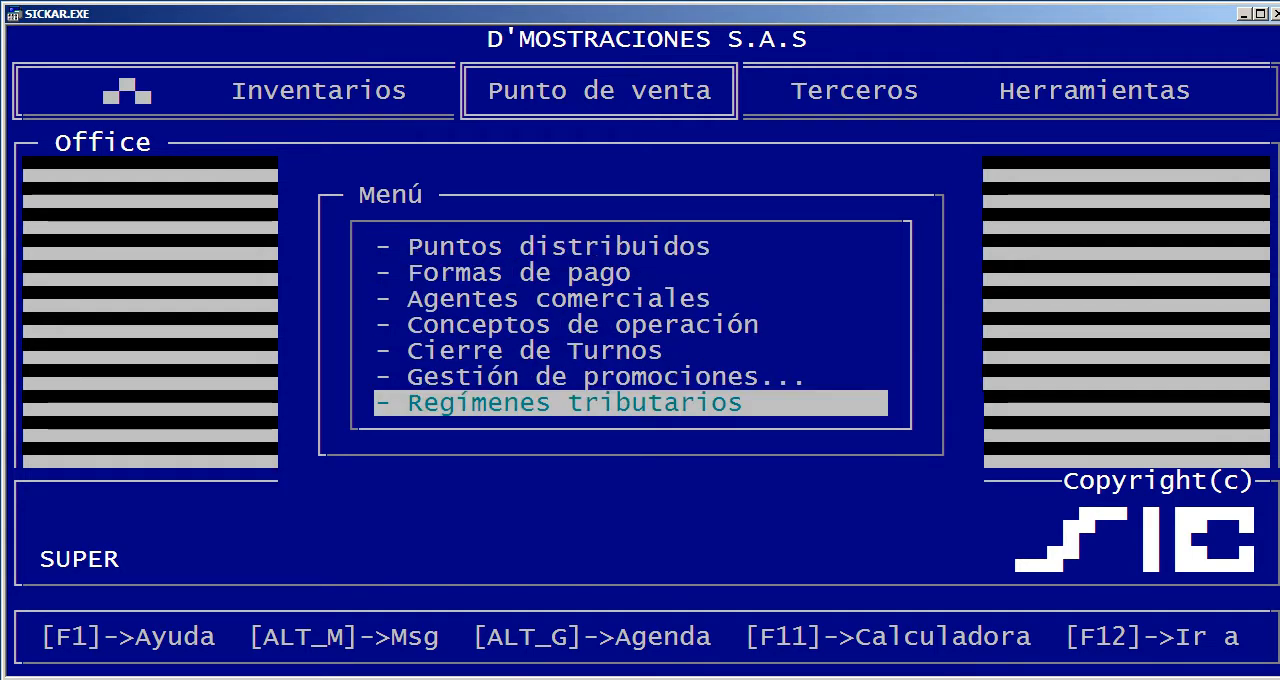
key("Return")
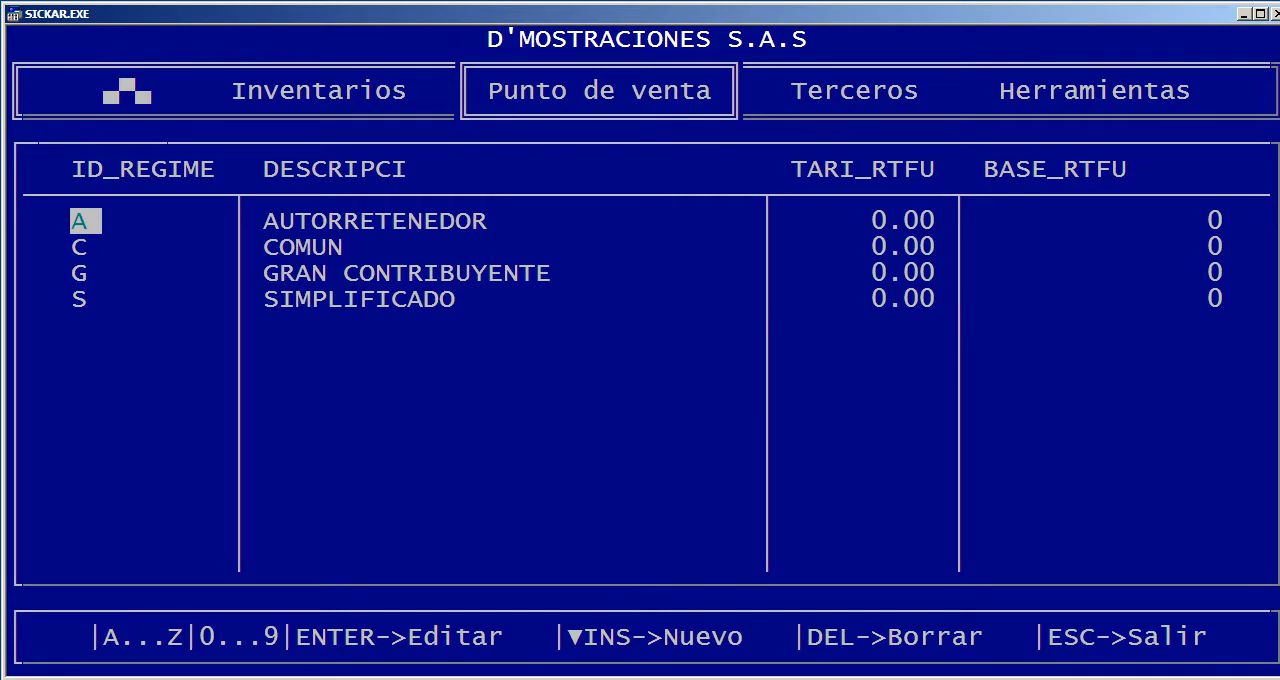
key("Right")
key("Right")
key("Right")
key("Right")
key("Right")
key("Escape")
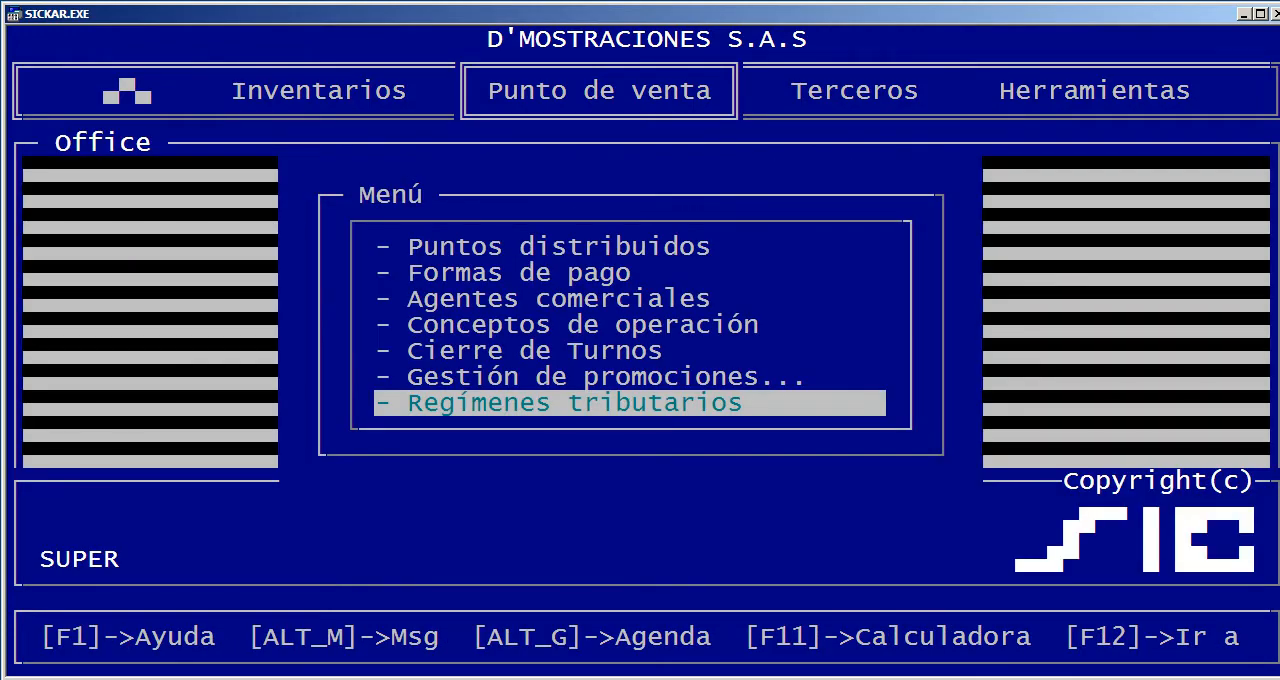
Review the options under Bancos de información of Terceros, from Zonas down to Documentos cartera, without opening any
key("Right")
key("Up")
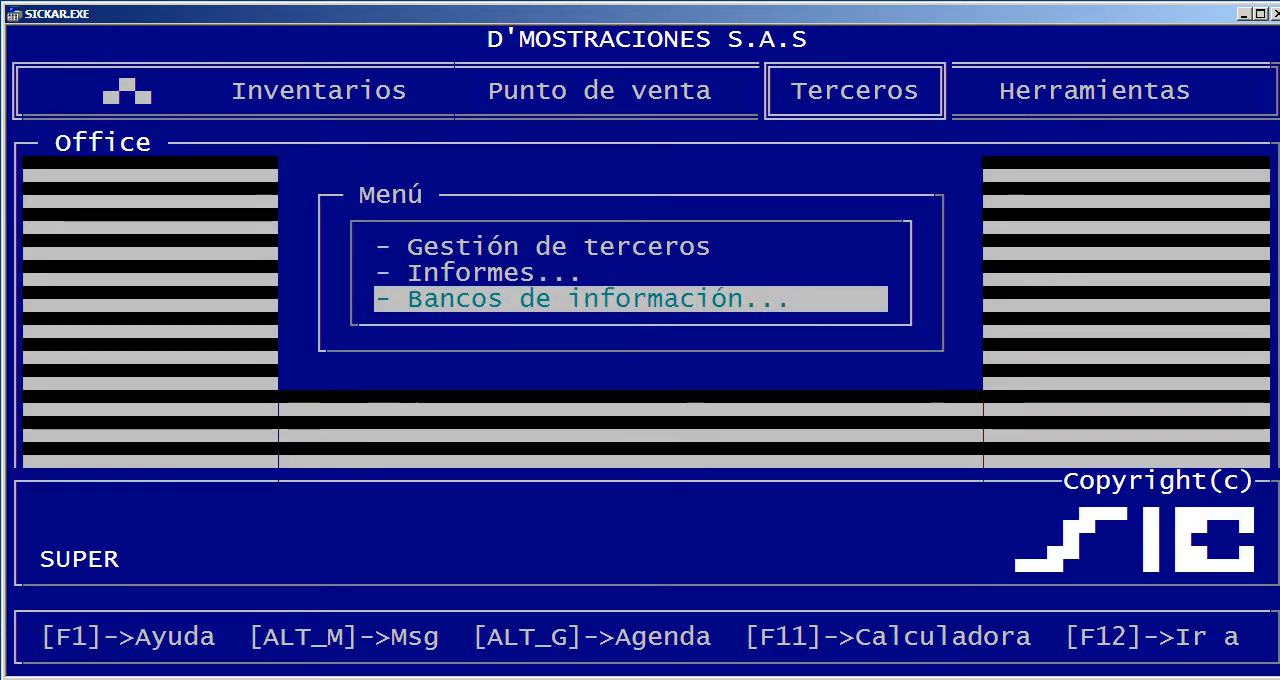
key("Return")
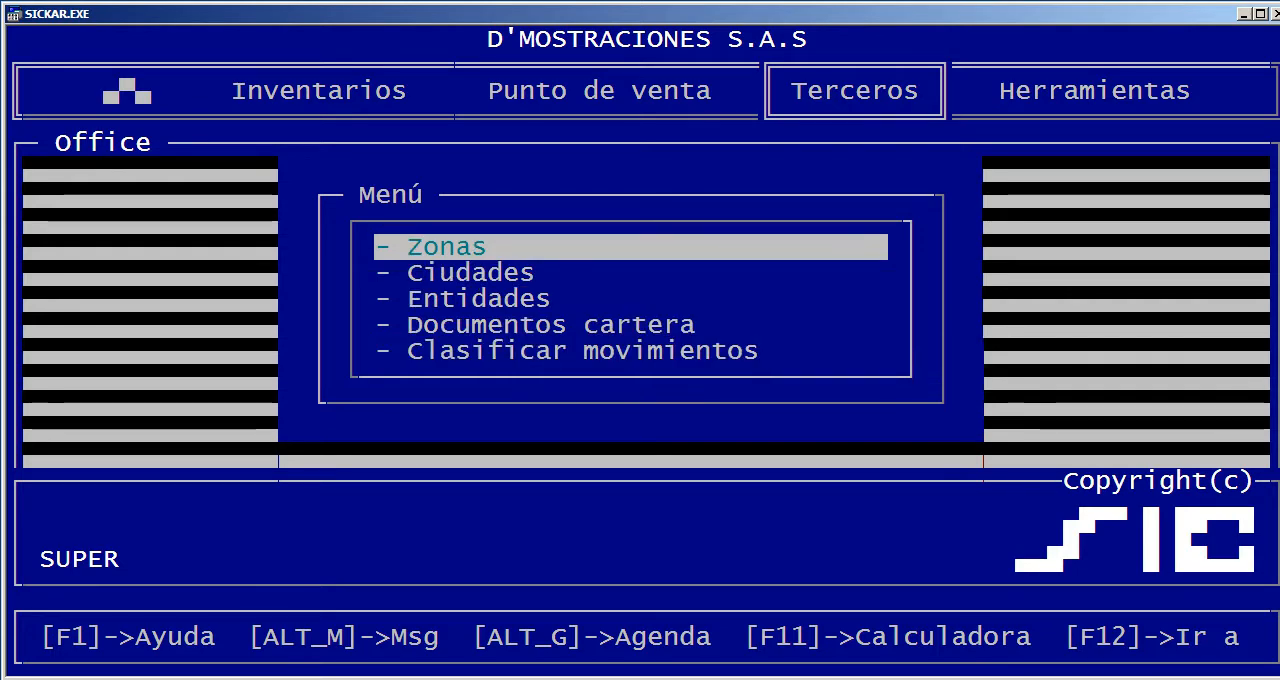
key("Down")
key("Down")
key("Down")
key("Right")
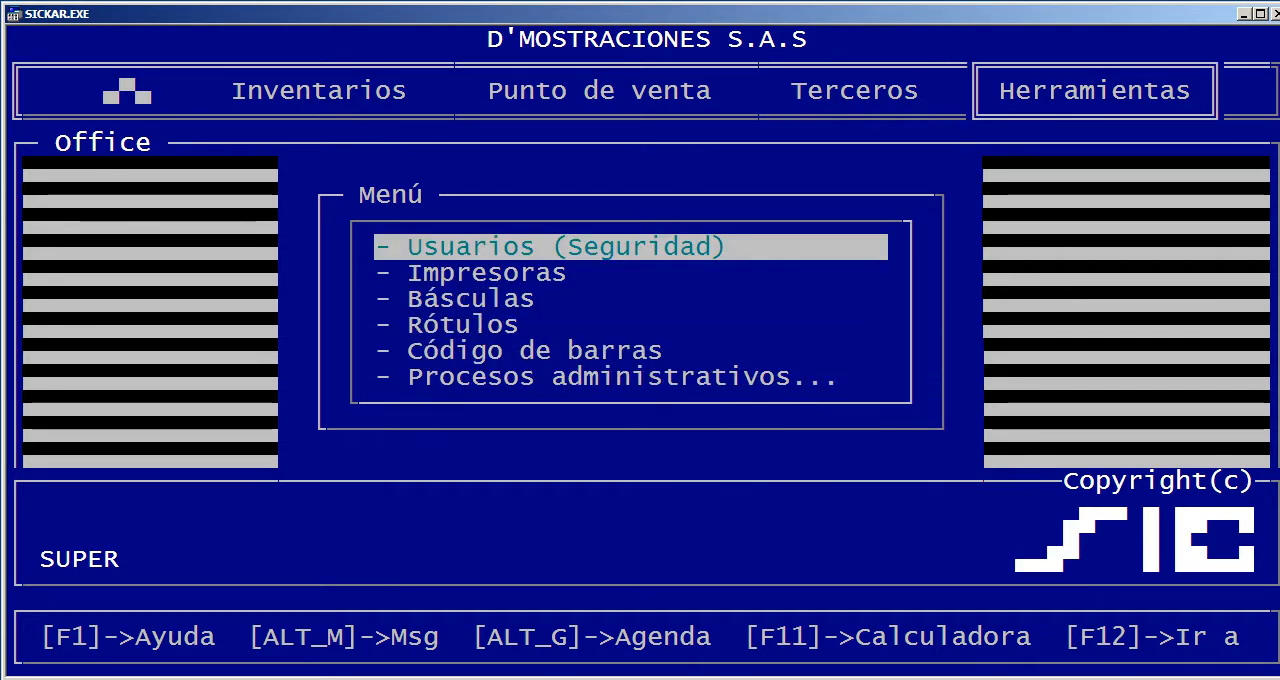
Review the inventory catalogues under Bancos de información of Inventarios, from Bodegas to Más
key("Left")
key("Left")
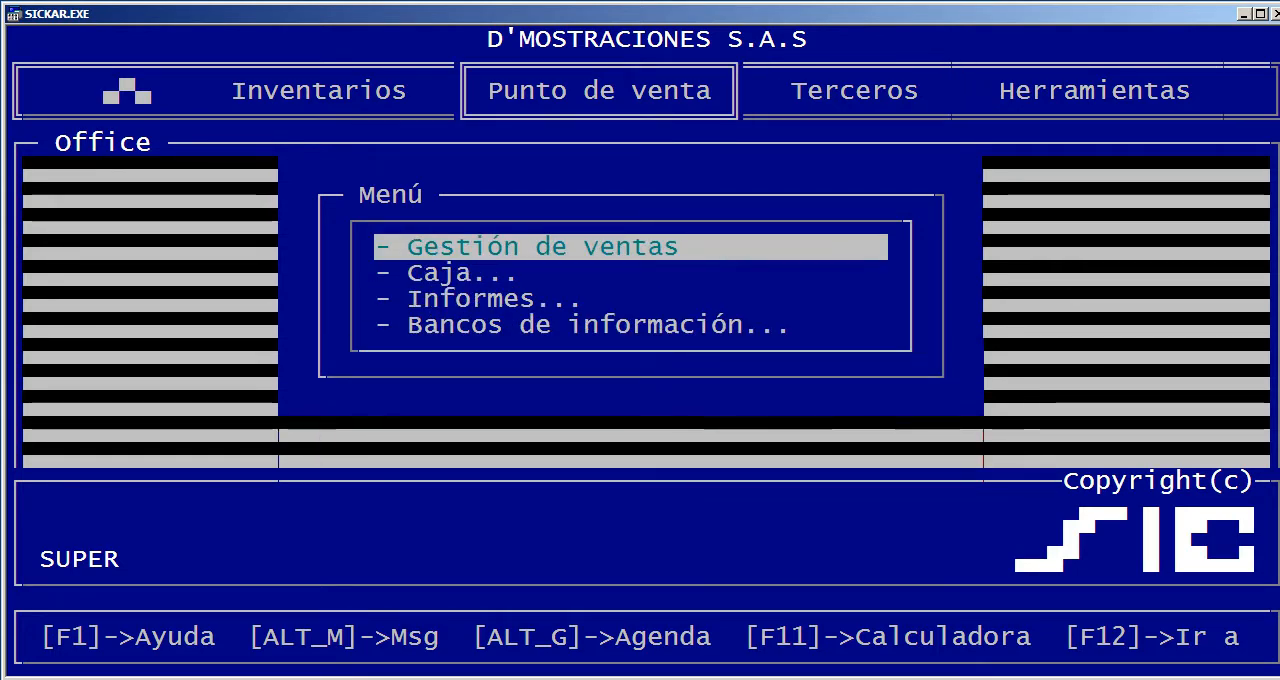
key("Left")
key("Up")
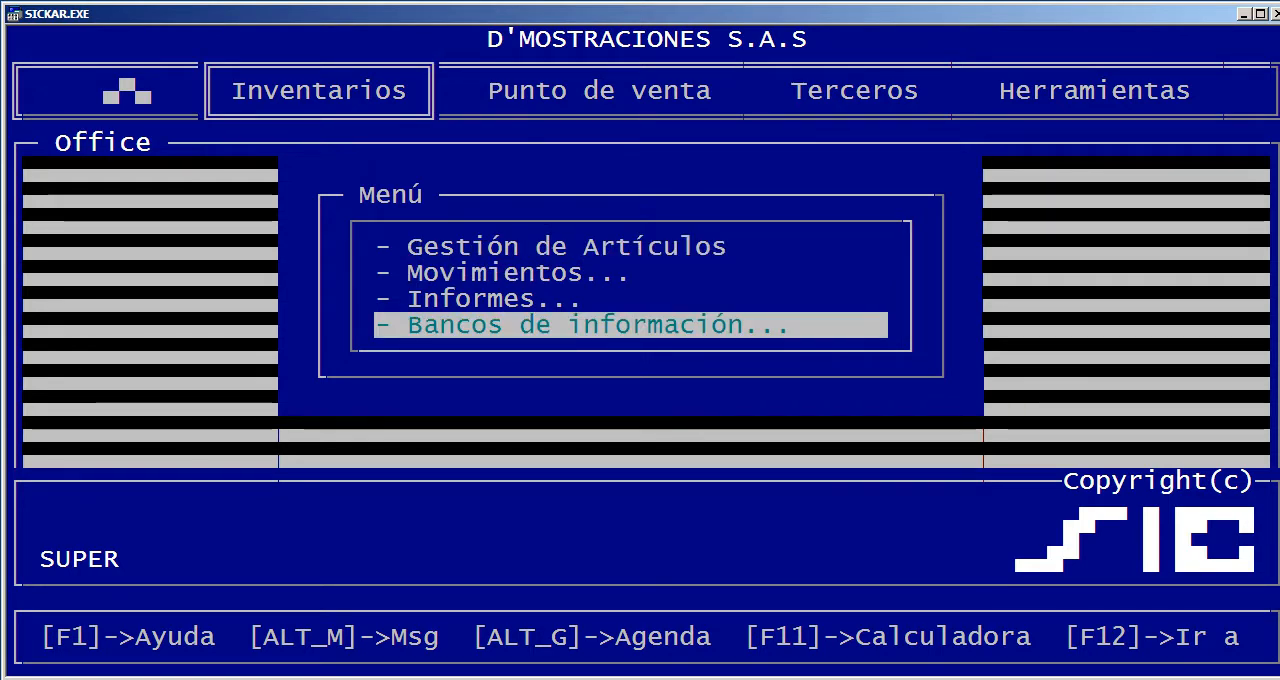
key("Return")
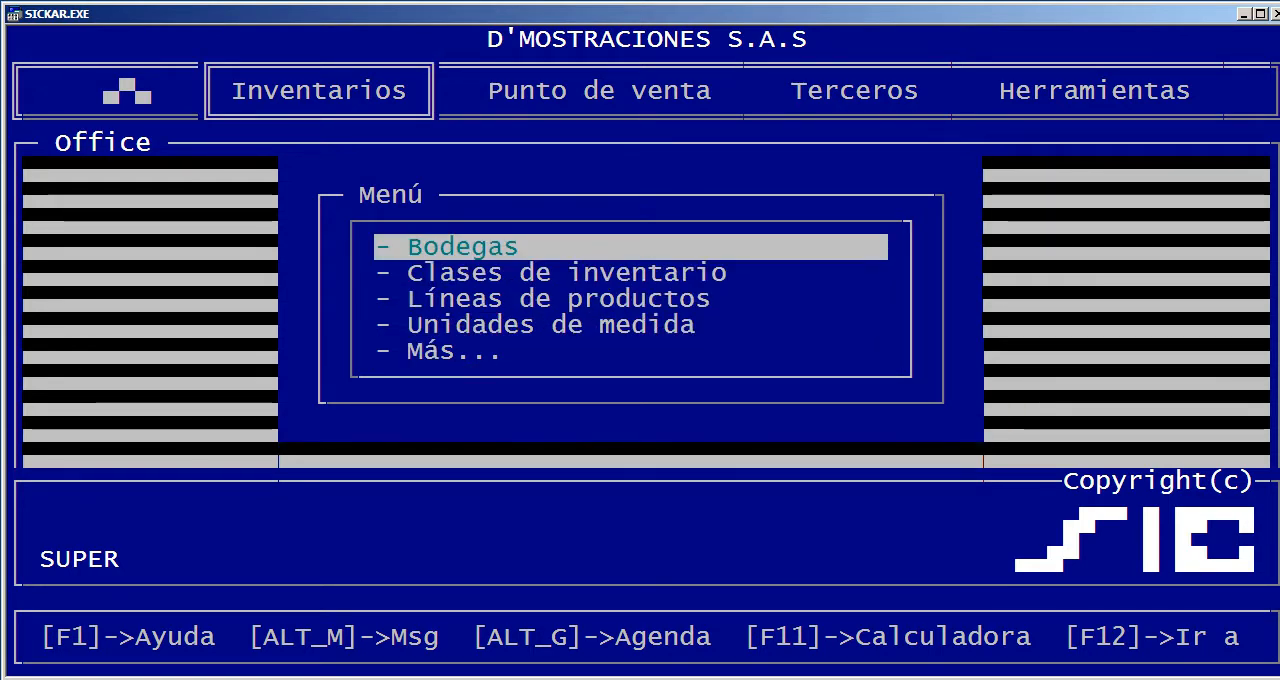
key("Down")
key("Down")
Open the additional inventory catalogues and review the options from Definir documentos to Operarios de gestión
key("Down")
key("Down")
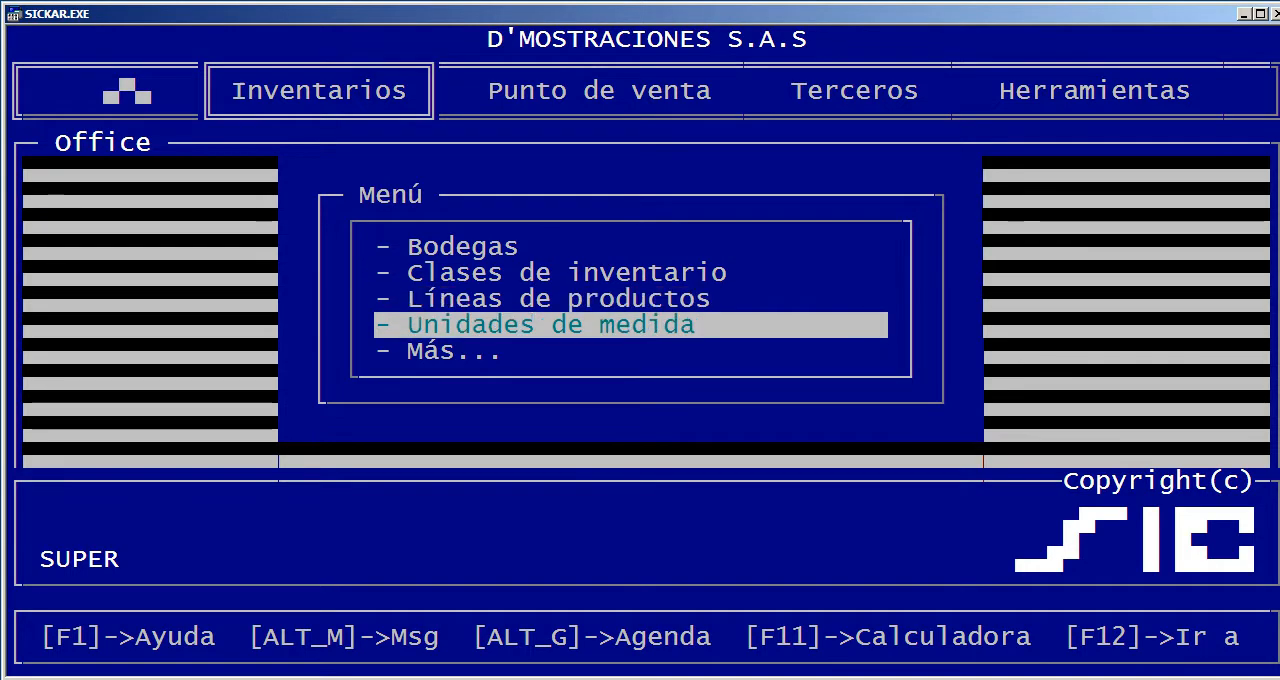
key("Return")
key("Down")
key("Down")
key("Down")
key("Down")
key("Down")
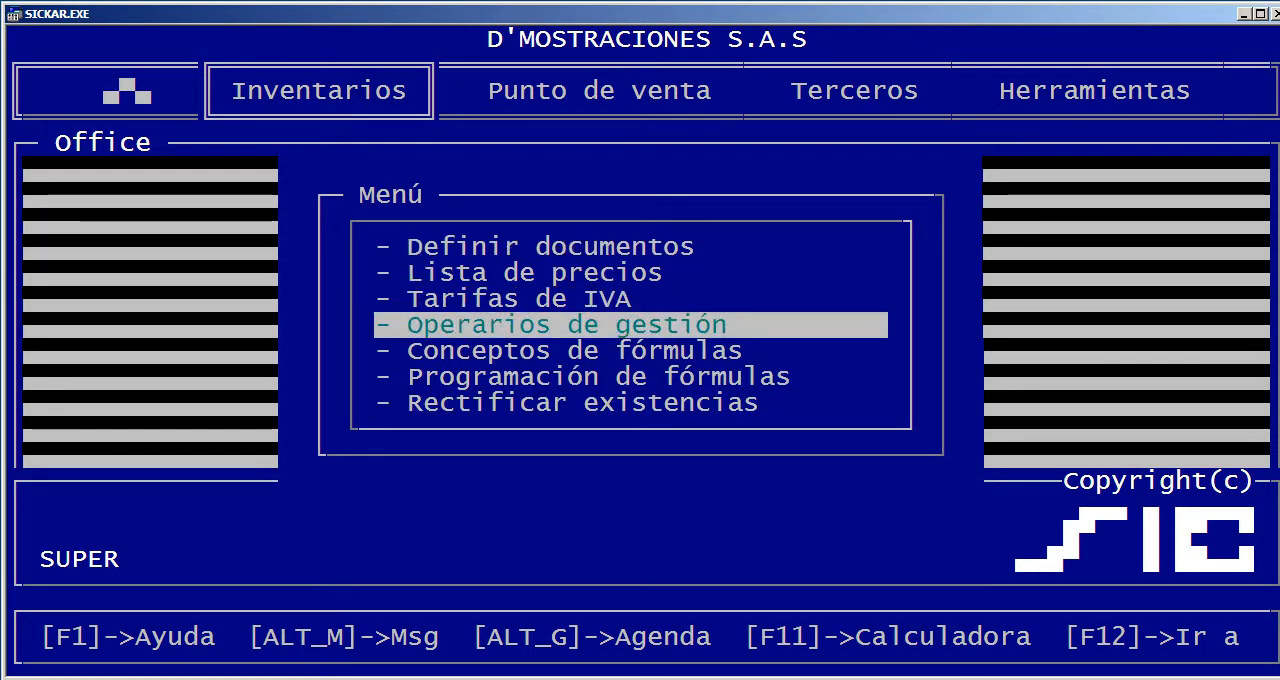
key("Up")
key("Up")
key("Up")
key("Up")
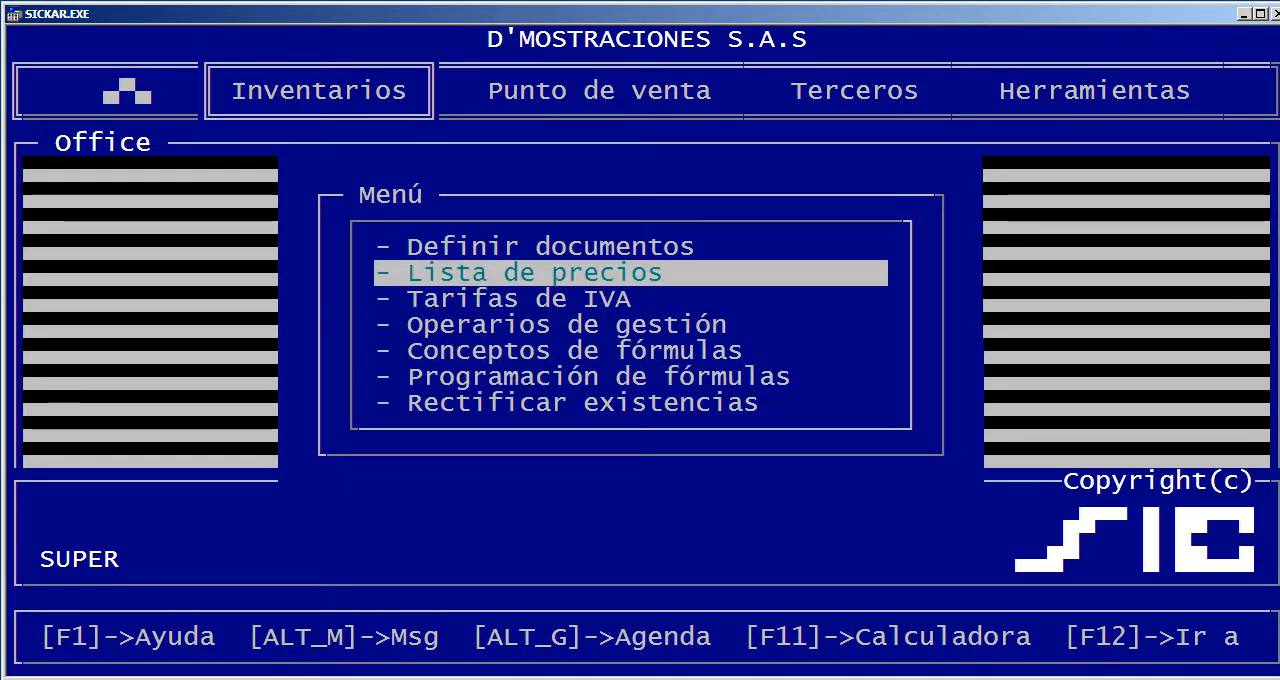
Examine the code, description, applicable rate, base and account fields of Tarifas de IVA, and close the table without adding a rate
key("Down")
key("Return")
key("Down")
key("Down")
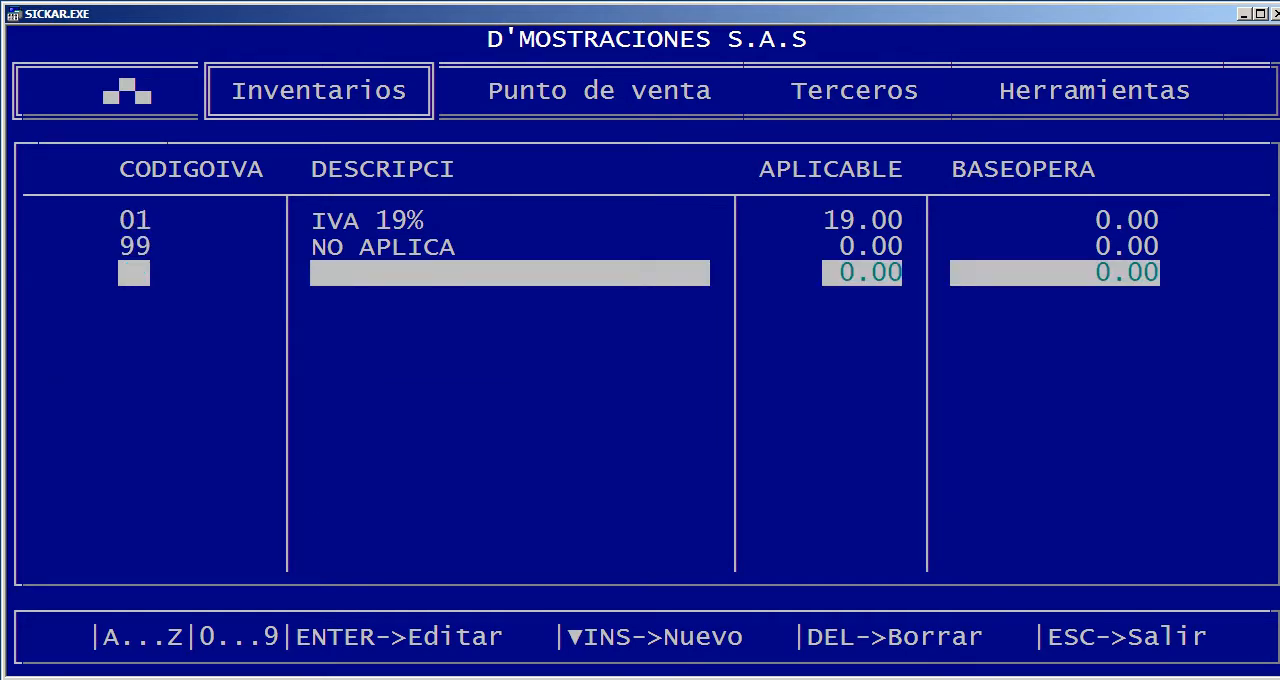
key("Right")
key("Right")
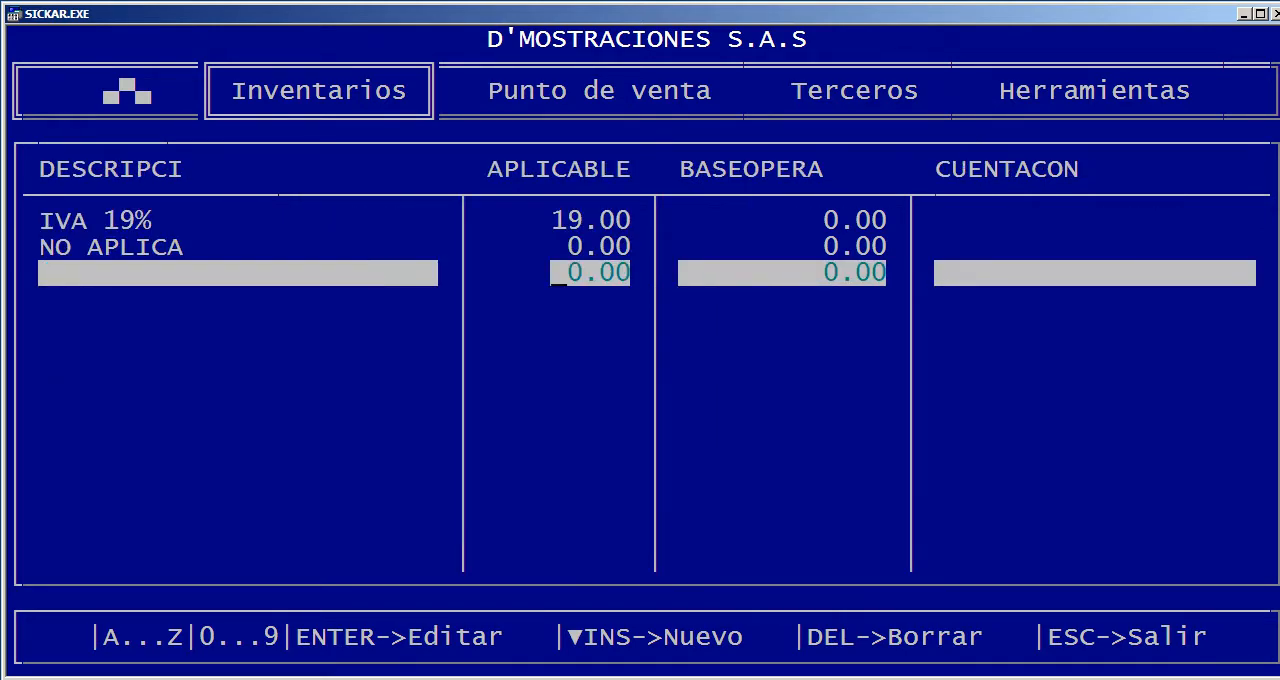
key("Escape")
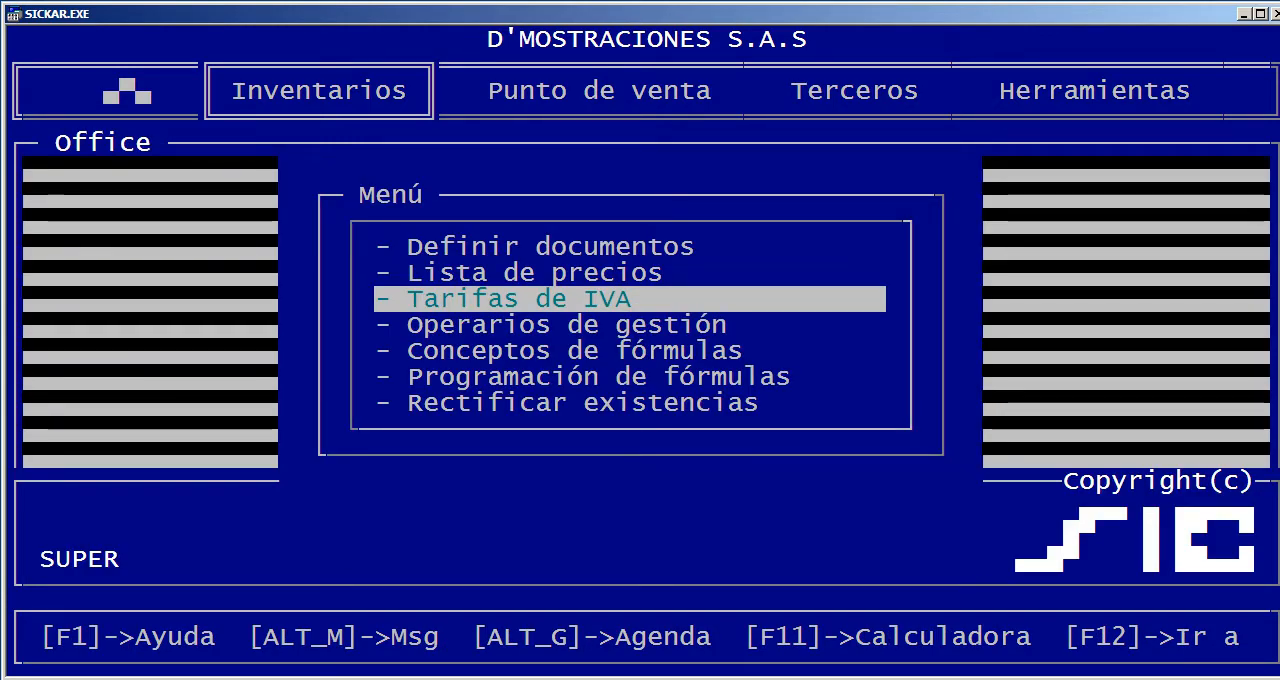
Examine the base list, operation type, coefficient and rounding fields of the price lists in Lista de precios, and close the table
key("Down")
key("Down")
key("Down")
key("Up")
key("Up")
key("Up")
key("Up")
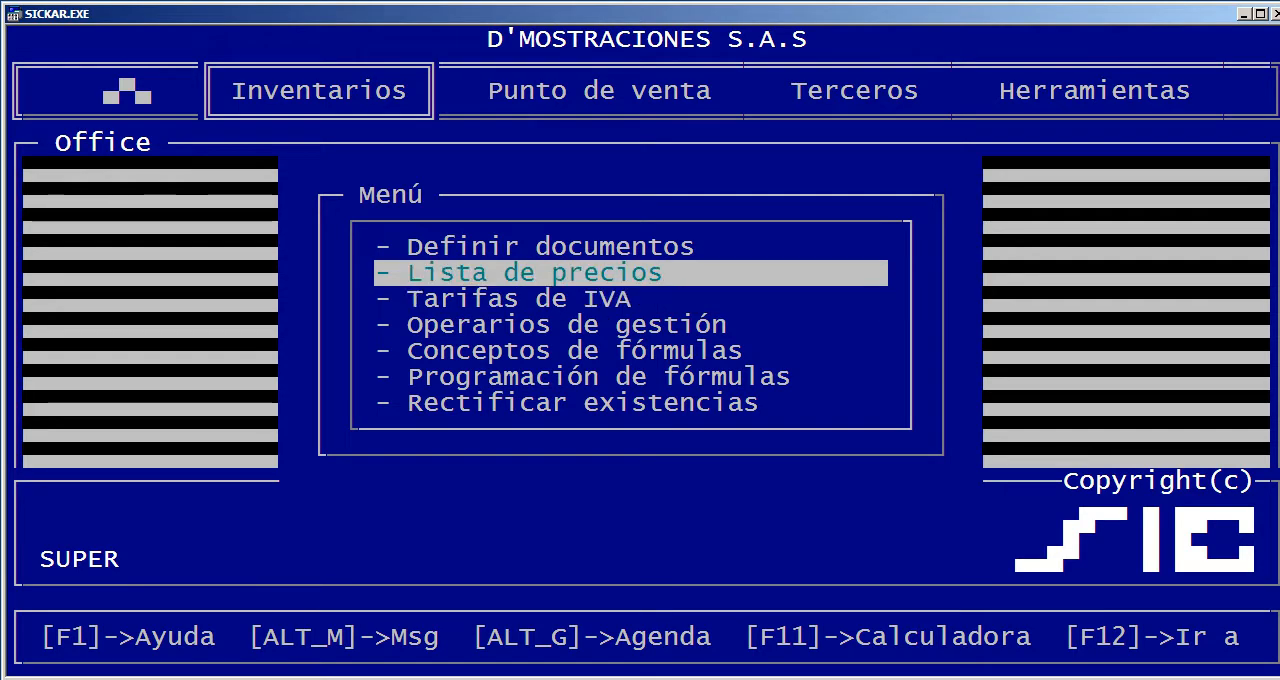
key("Return")
key("Down")
key("Down")
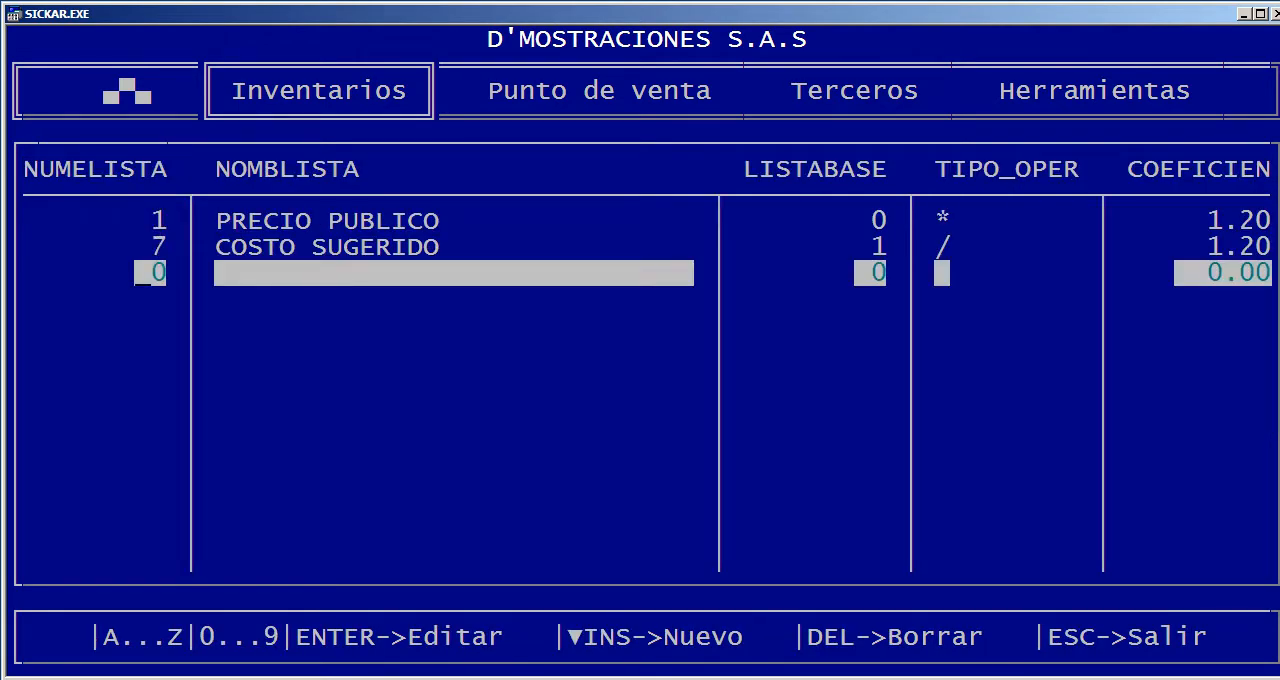
key("Up")
key("Up")
key("Right")
key("Right")
key("Right")
key("Right")
key("Right")
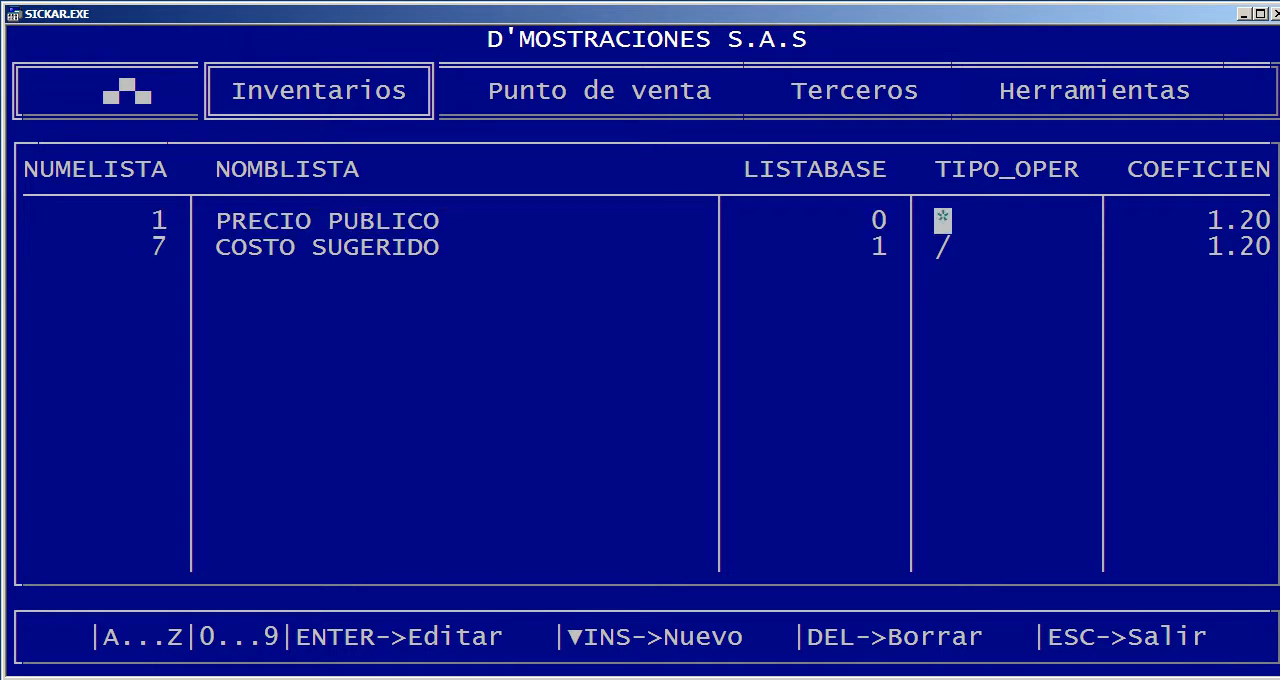
key("Left")
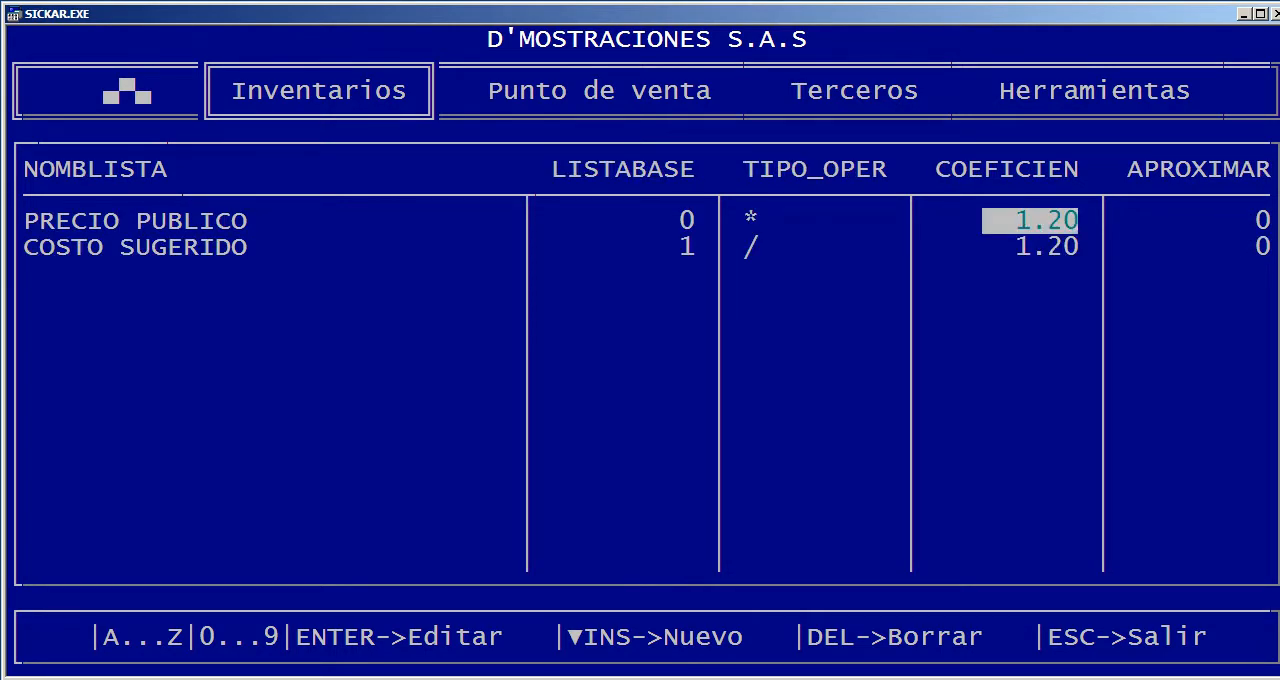
key("Left")
key("Left")
key("Left")
key("Left")
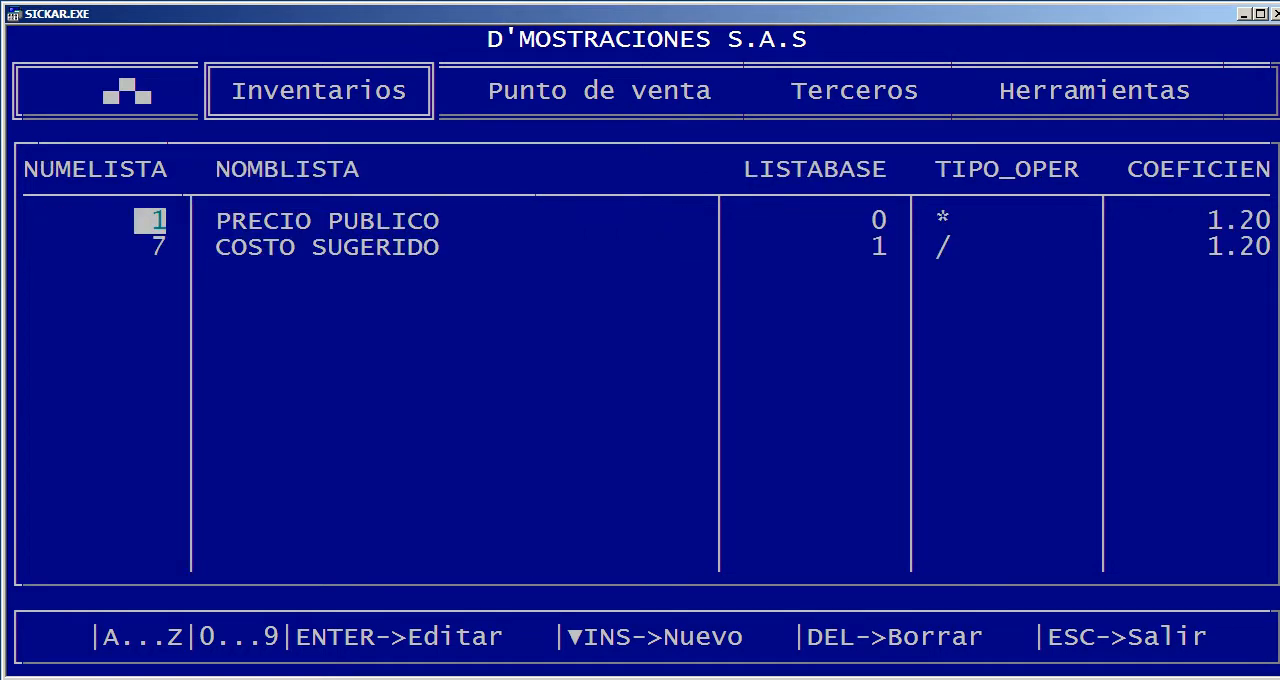
key("Escape")
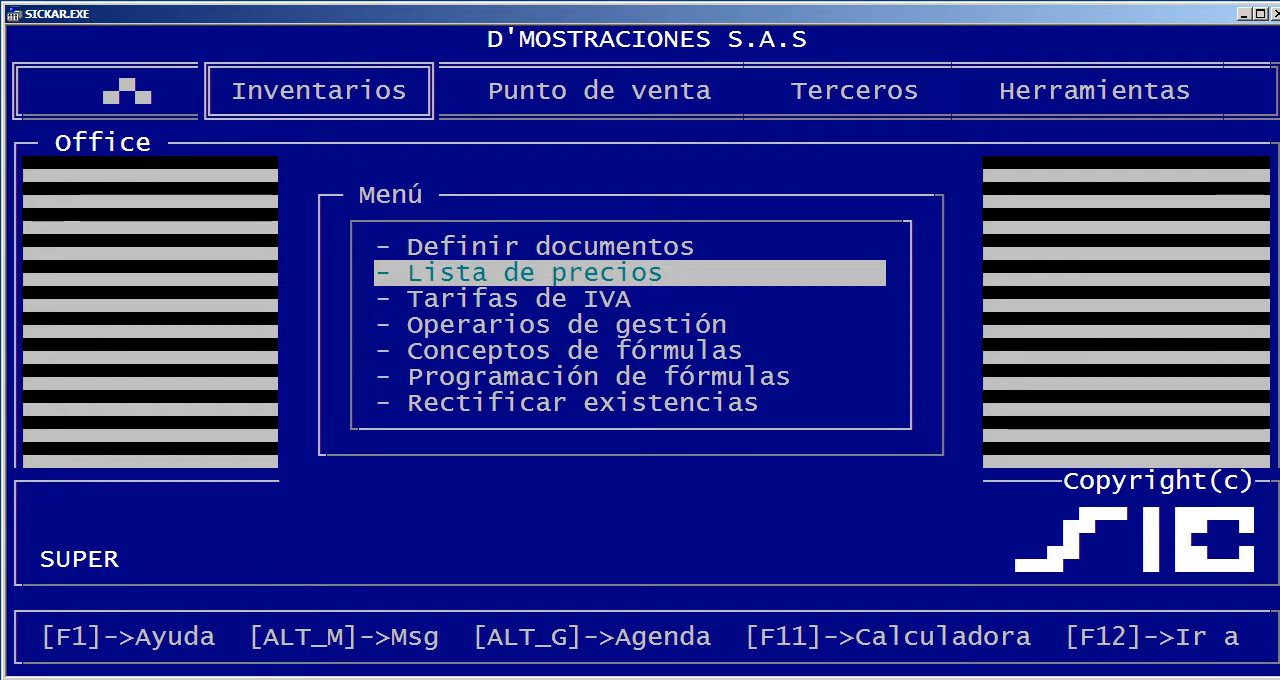
key("Return")
key("Escape")
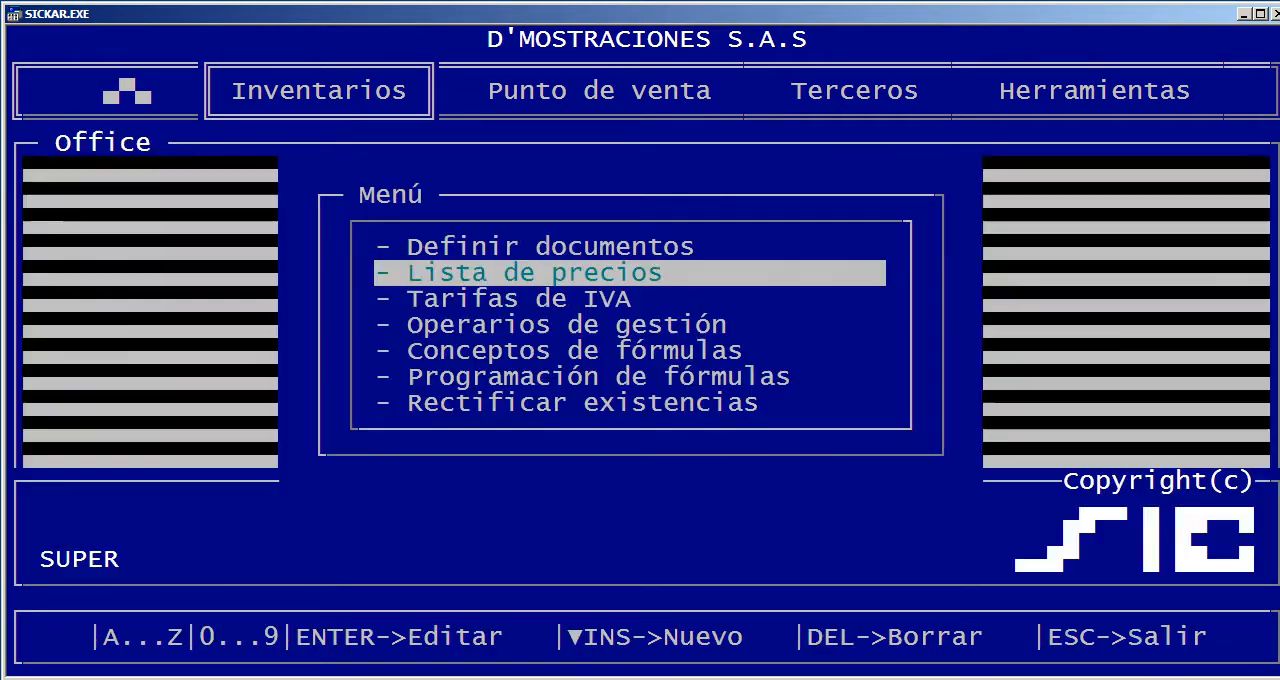
Leave the inventory catalogues and open the inventory Movimientos document selection
key("Down")
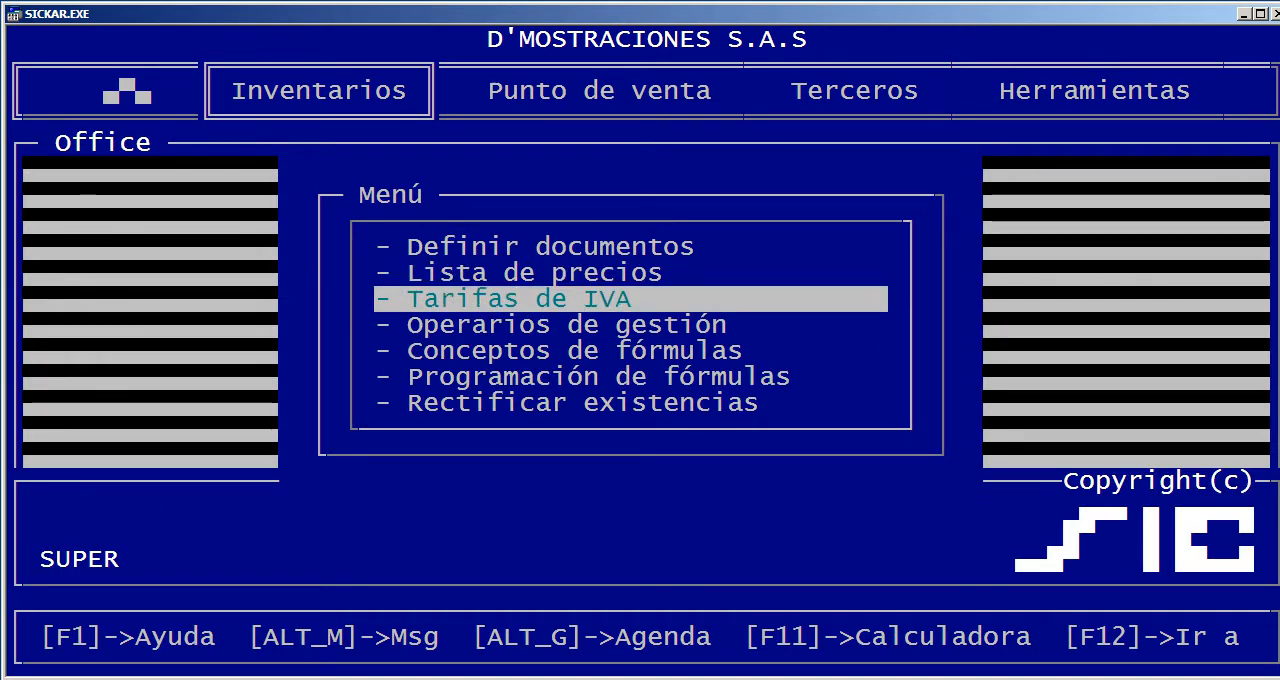
key("Escape")
key("Down")
key("Down")
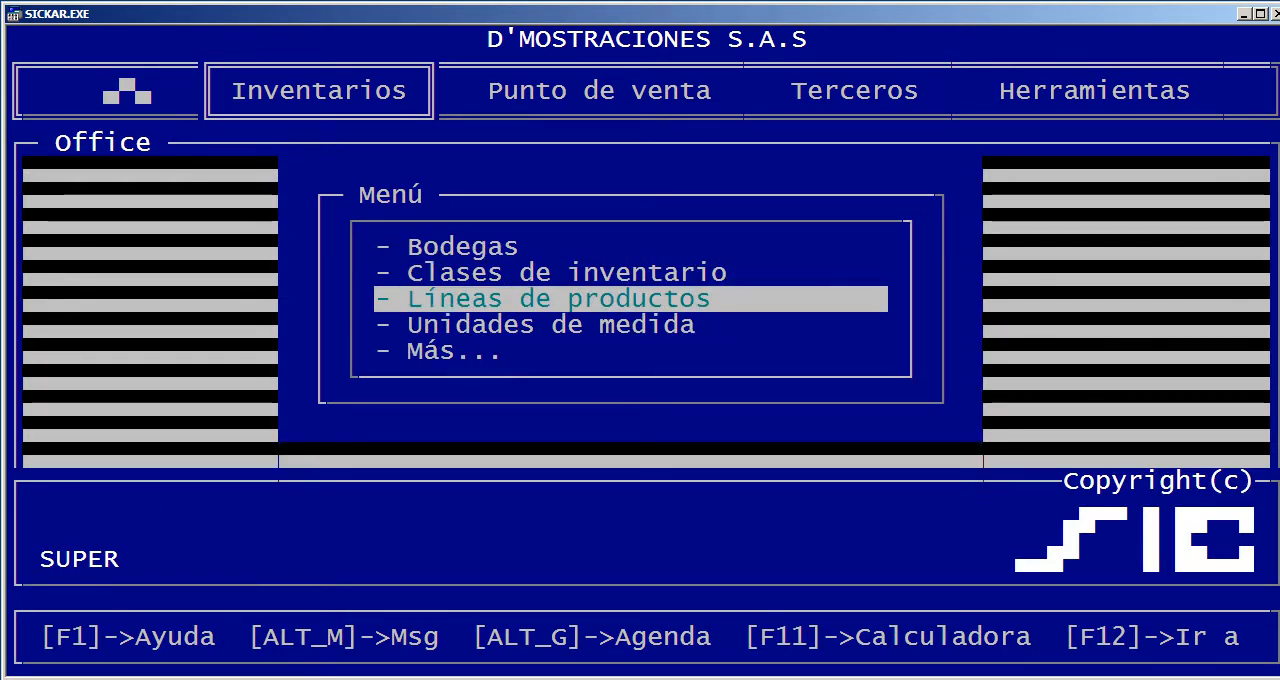
key("Escape")
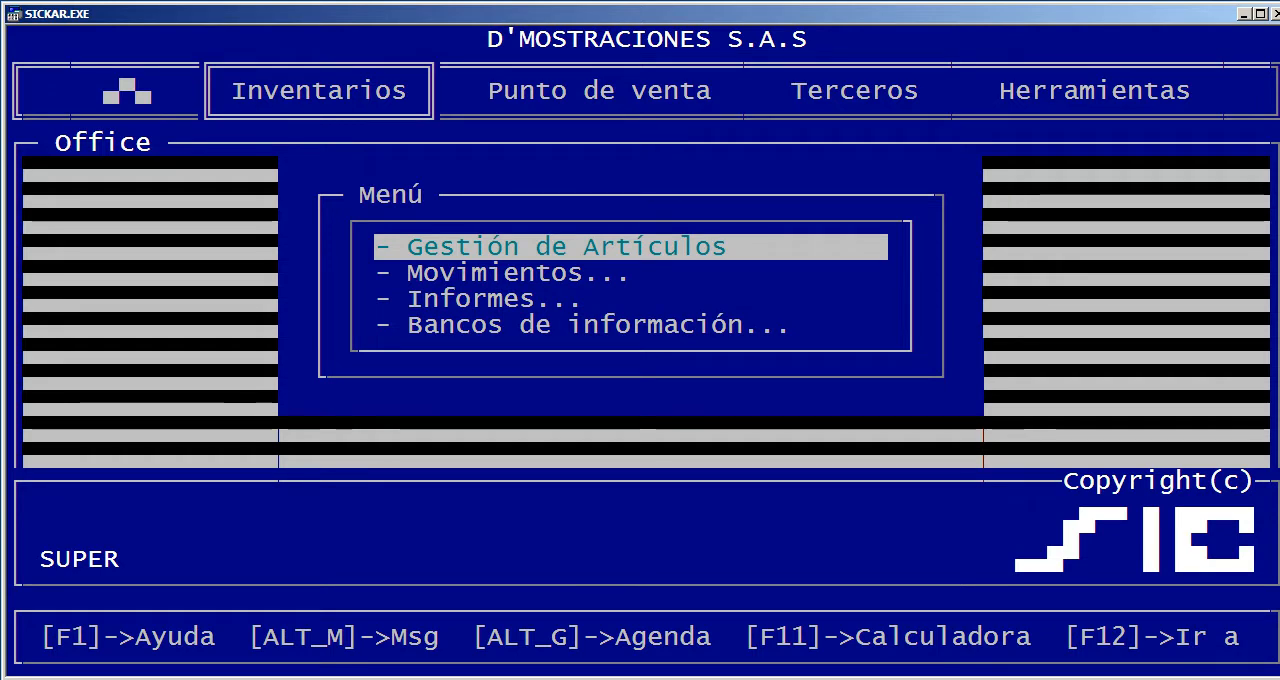
key("Down")
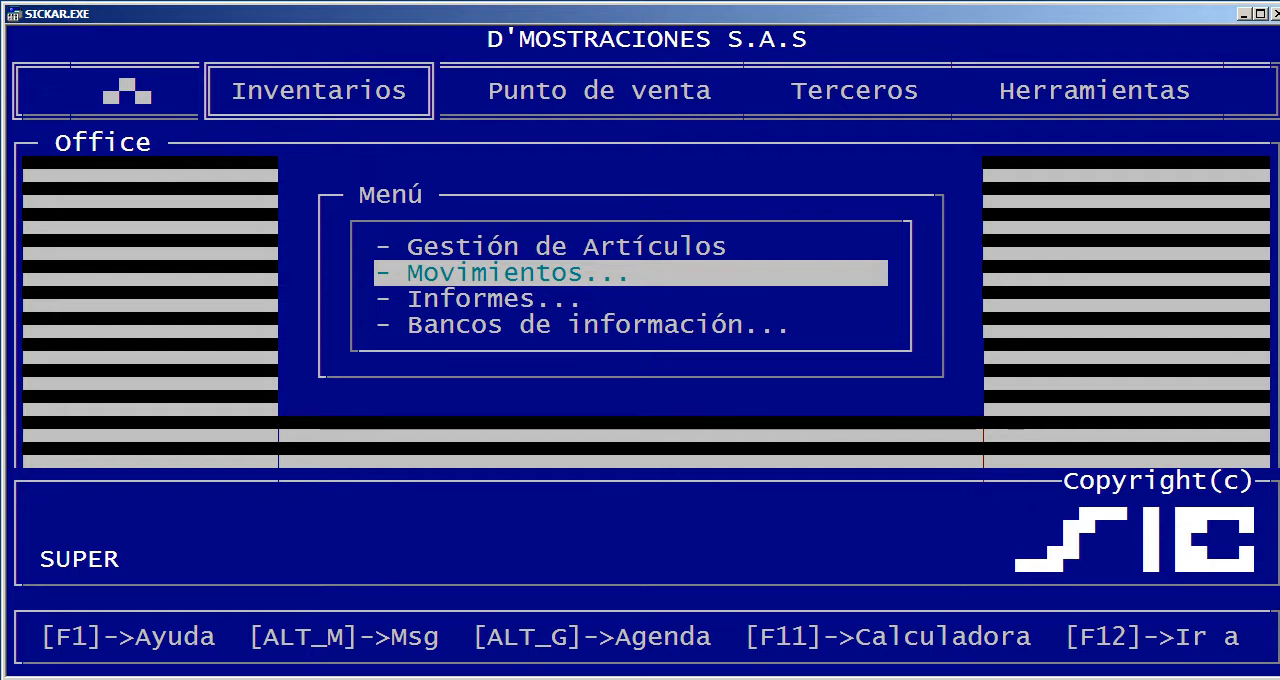
key("Return")
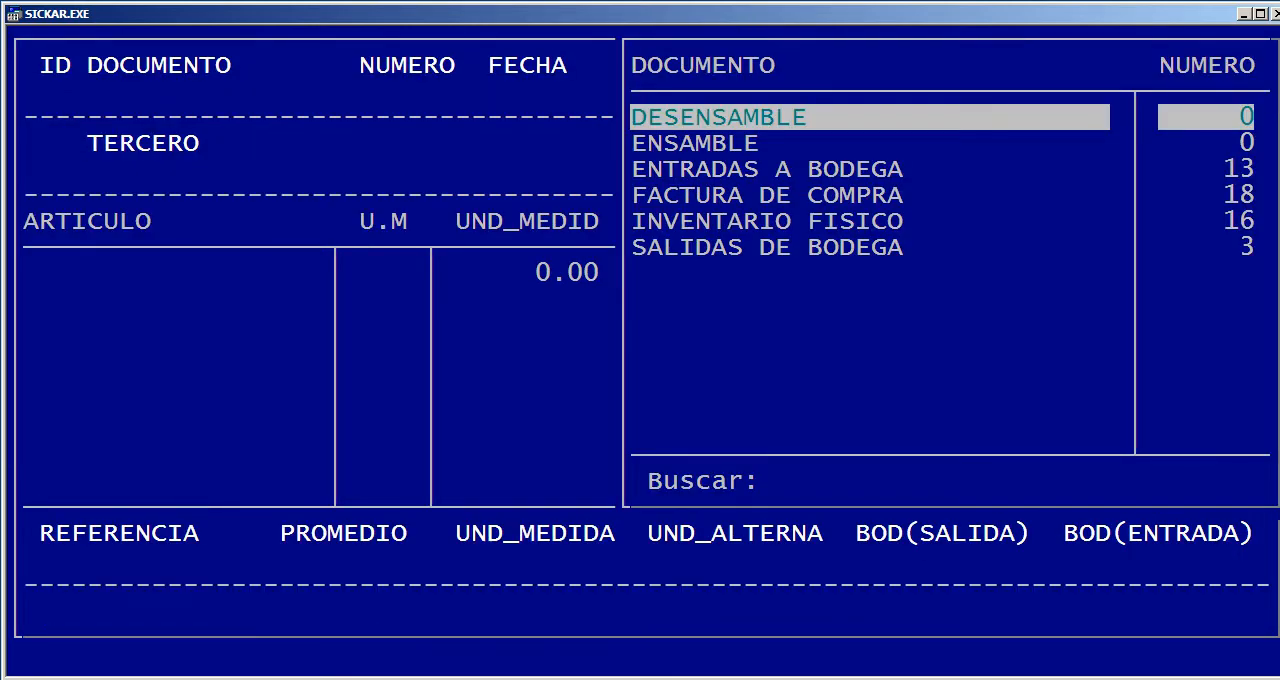
Look through the inventory movement document types, from DESENSAMBLE to INVENTARIO FISICO, without choosing one
key("Down")
key("Down")
key("Up")
key("Up")
key("Down")
key("Down")
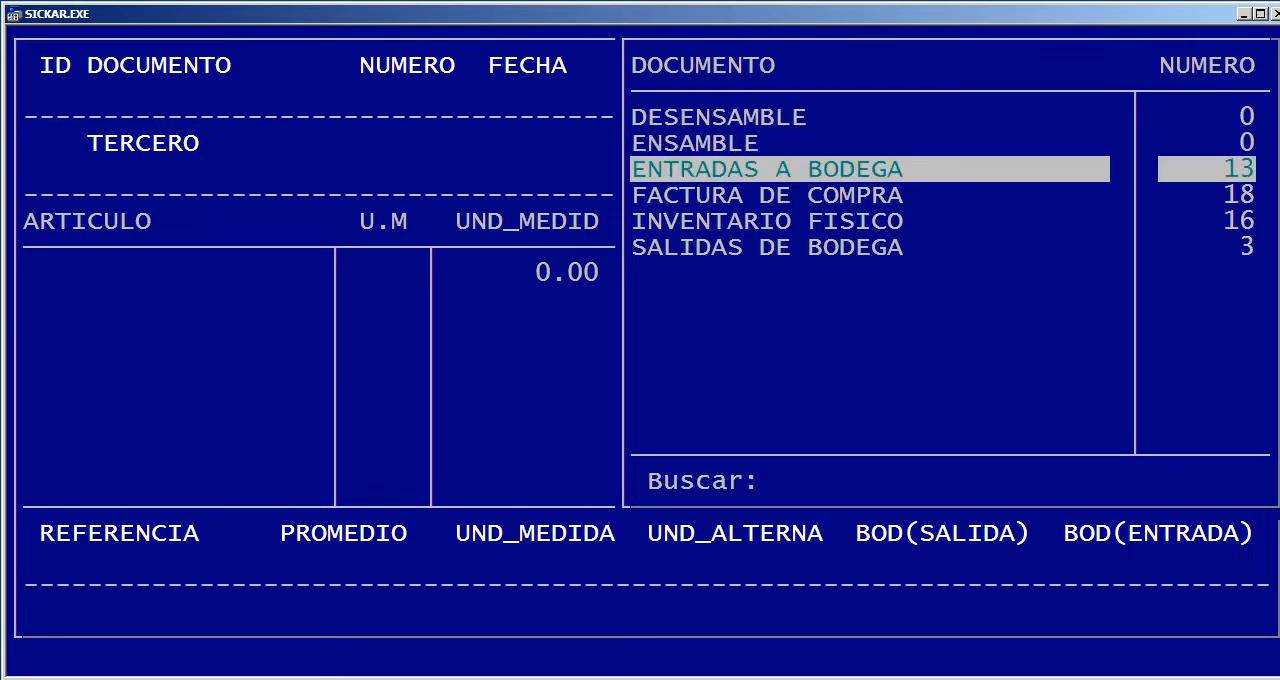
key("Down")
key("Down")
key("Up")
key("Up")
key("Up")
key("Up")
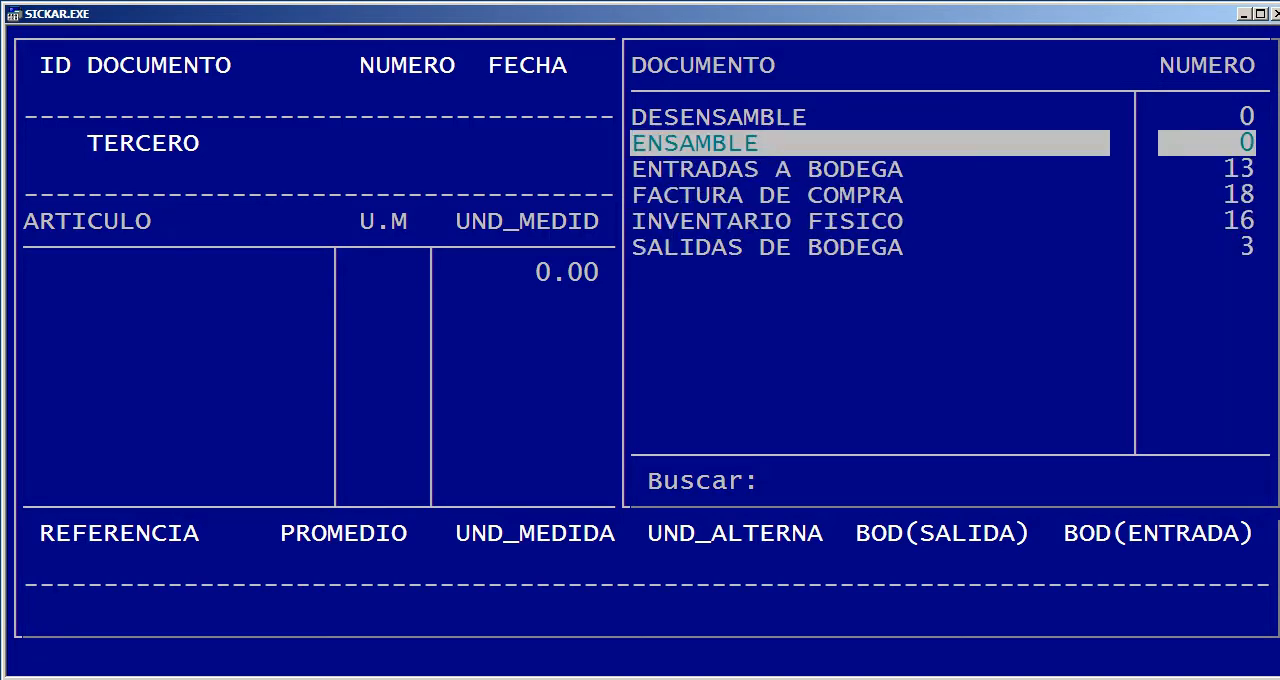
Leave the movement document selection and open the Definir documentos table in the inventory information banks
key("Up")
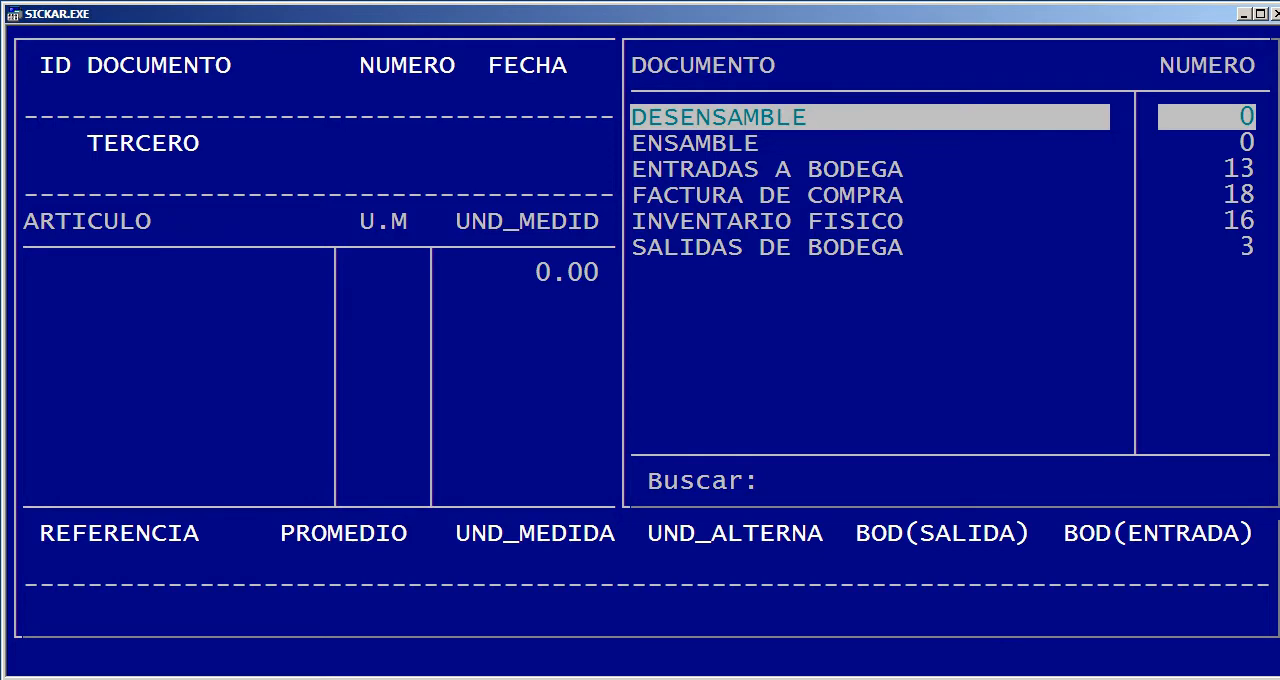
key("Escape")
key("Escape")
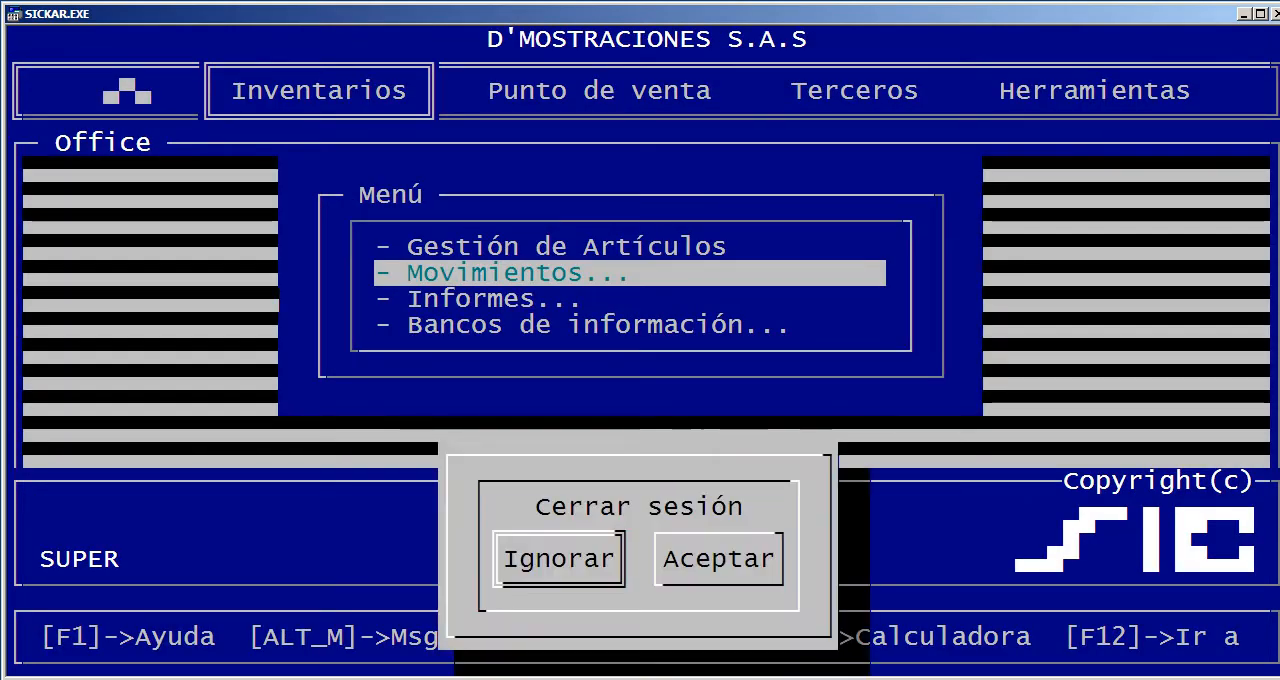
key("Escape")
key("Up")
key("Up")
key("Return")
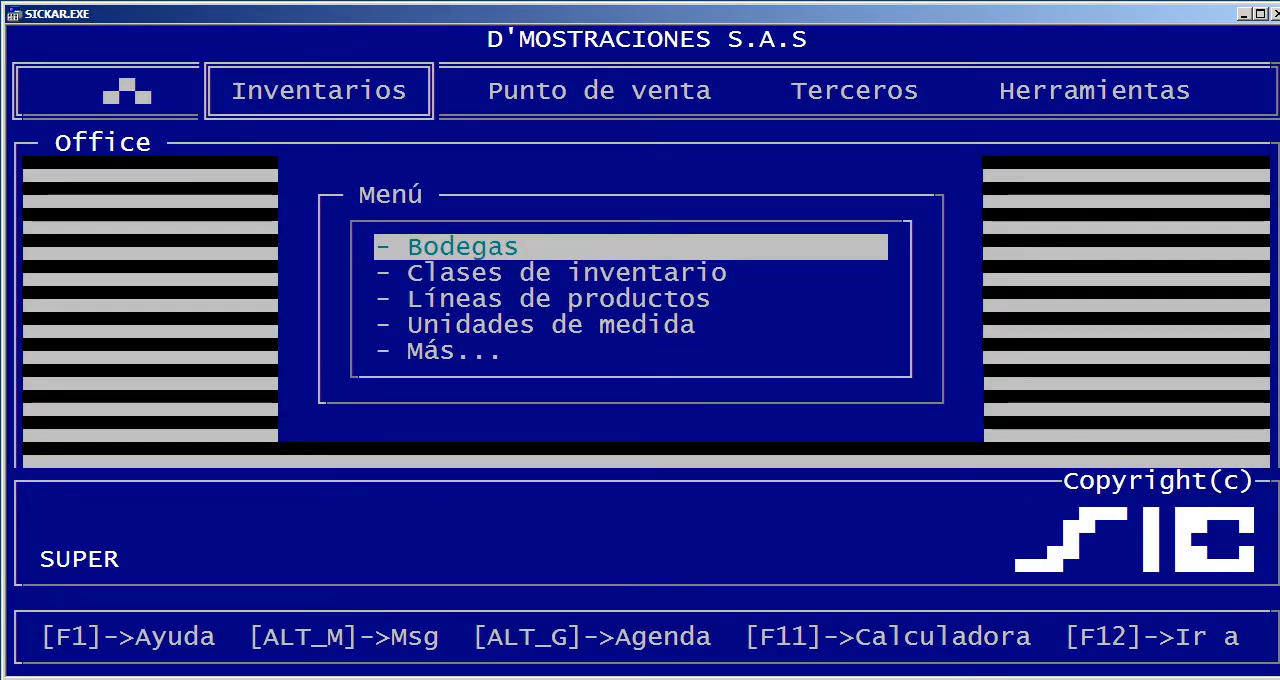
key("Up")
key("Return")
key("Return")
Look through the defined document types and their ADMINISTR settings without adding a new document
key("Down")
key("Right")
key("Right")
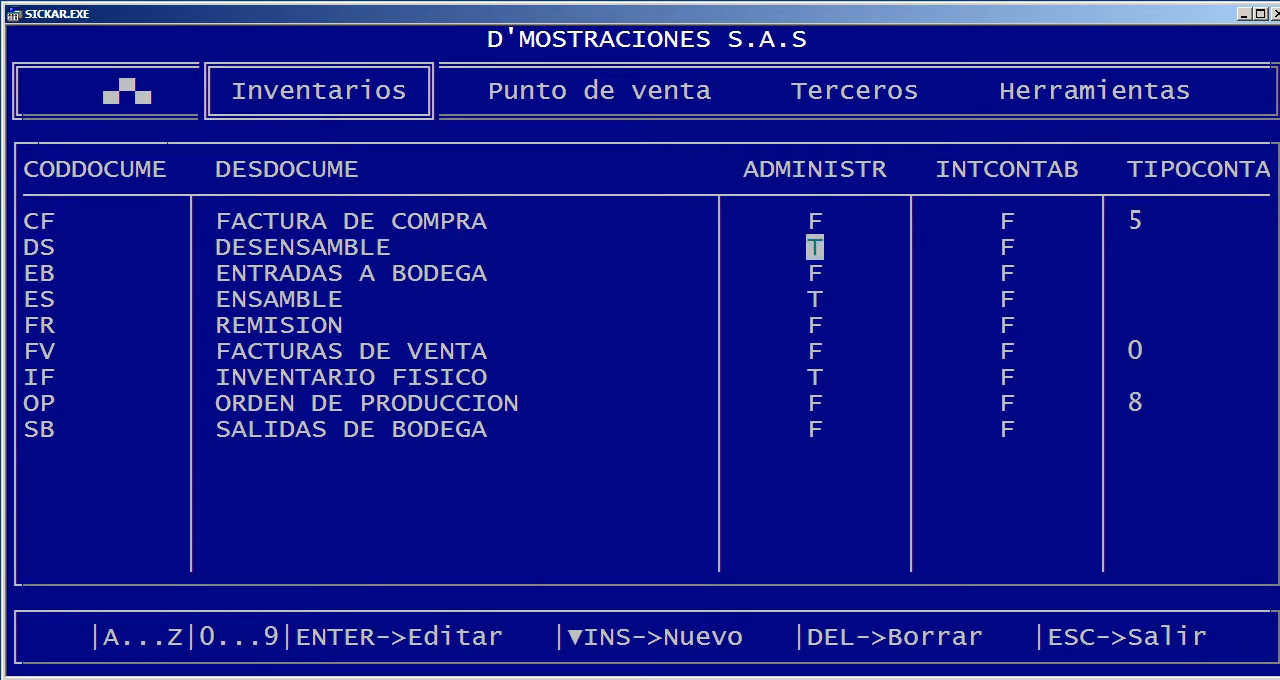
key("Down")
key("Left")
key("Down")
key("Down")
key("Down")
key("Down")
key("Down")
key("Down")
key("Down")
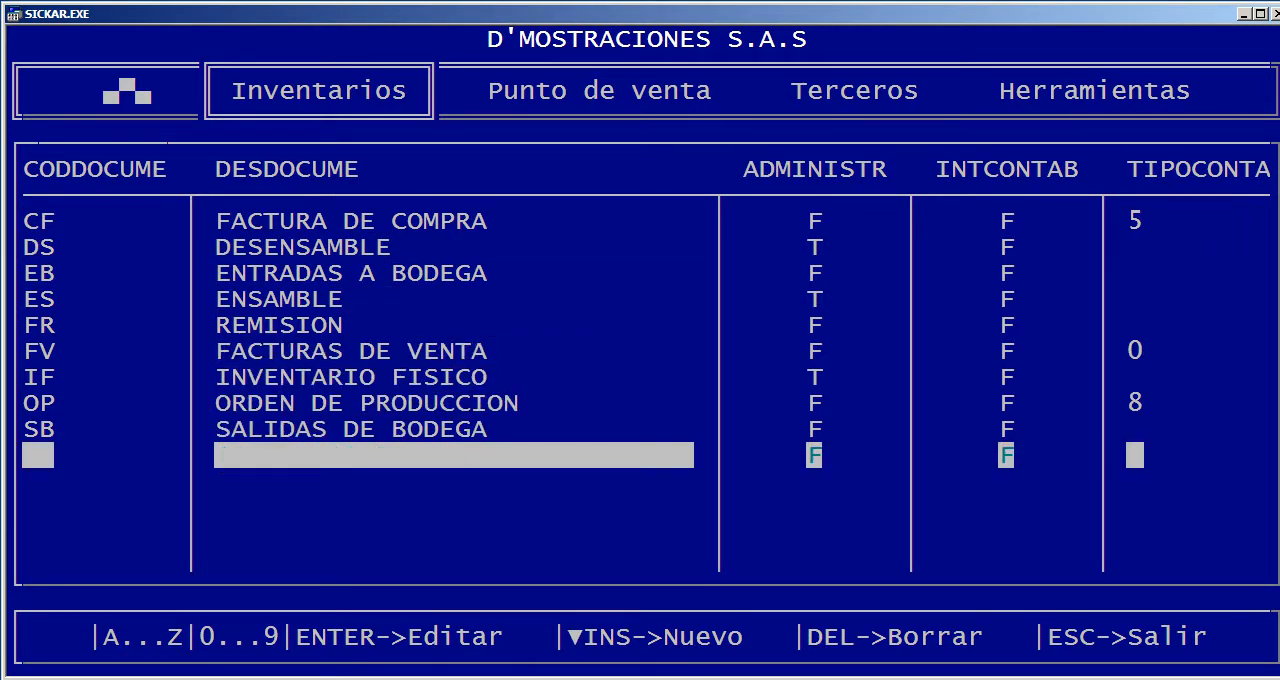
key("Up")
key("Up")
key("Up")
key("Up")
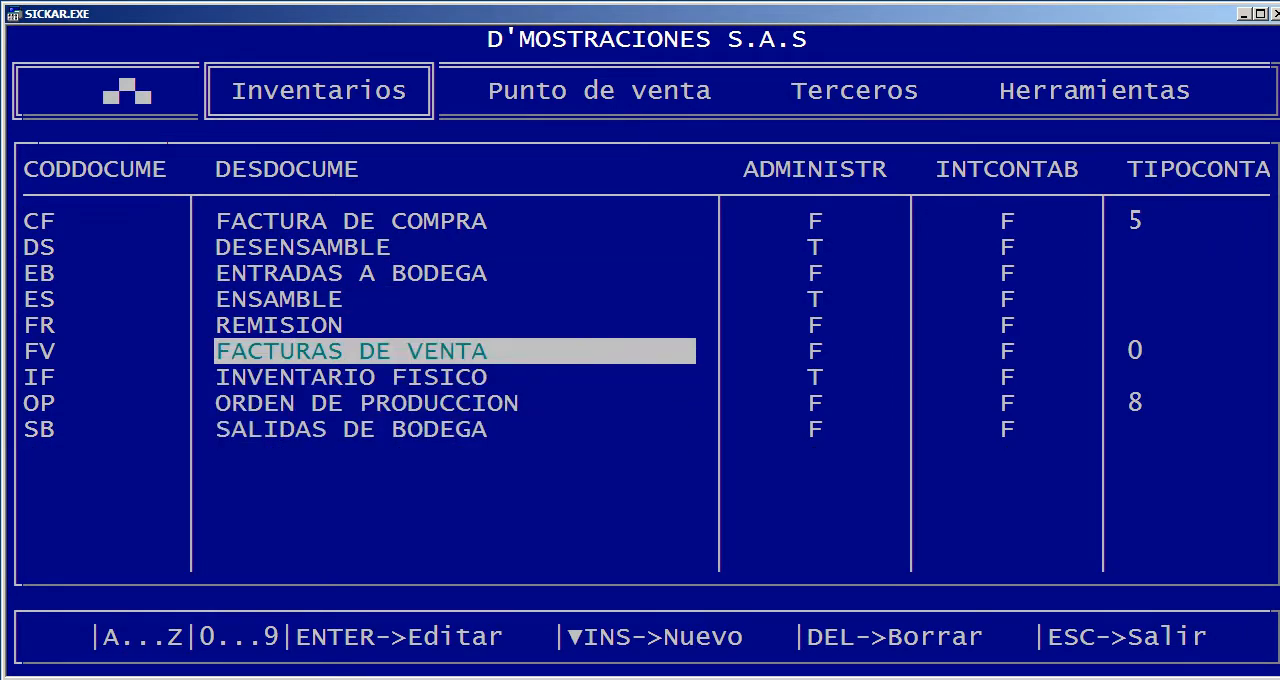
Examine the configuration columns of the ENSAMBLE document, from INTCONTAB to OK_RCCAJA, and close the table
key("Up")
key("Up")
key("Right")
key("Right")
key("Right")
key("Right")
key("Right")
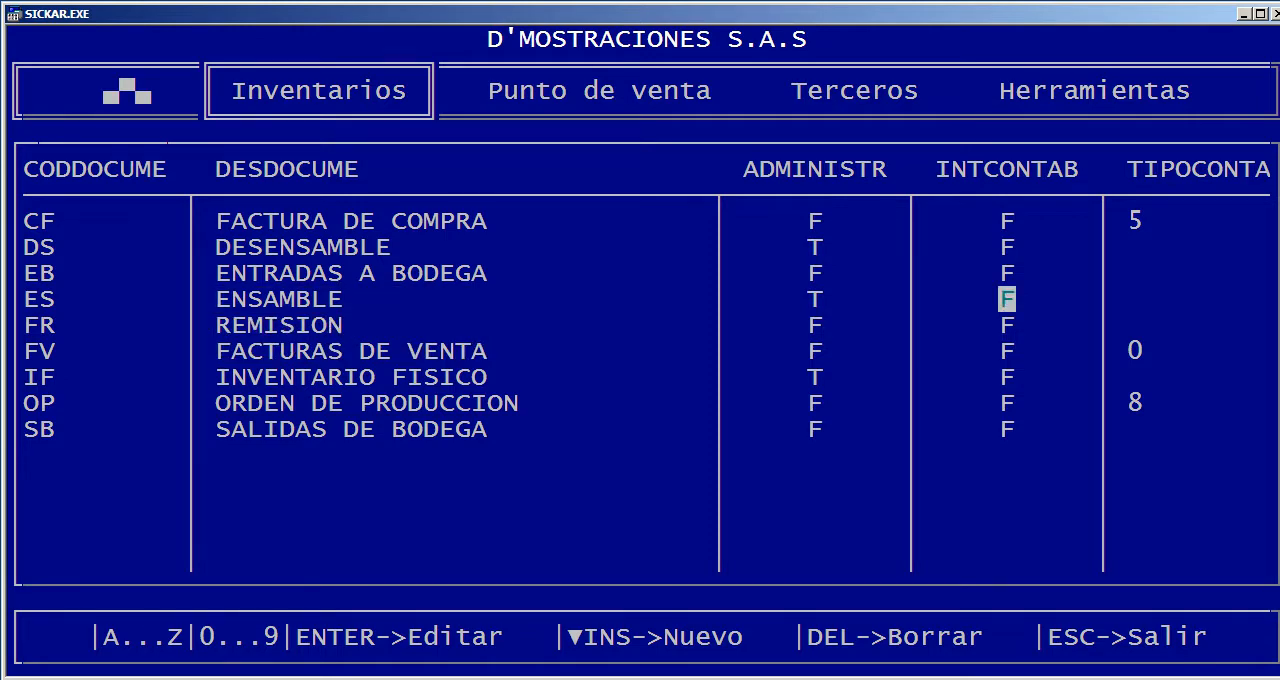
key("Right")
key("Right")
key("Right")
key("Right")
key("Right")
key("Right")
key("Right")
key("Right")
key("Right")
key("Right")
key("Right")
key("Right")
key("Right")
key("Right")
key("Right")
key("Right")
key("Right")
key("Right")
key("Right")
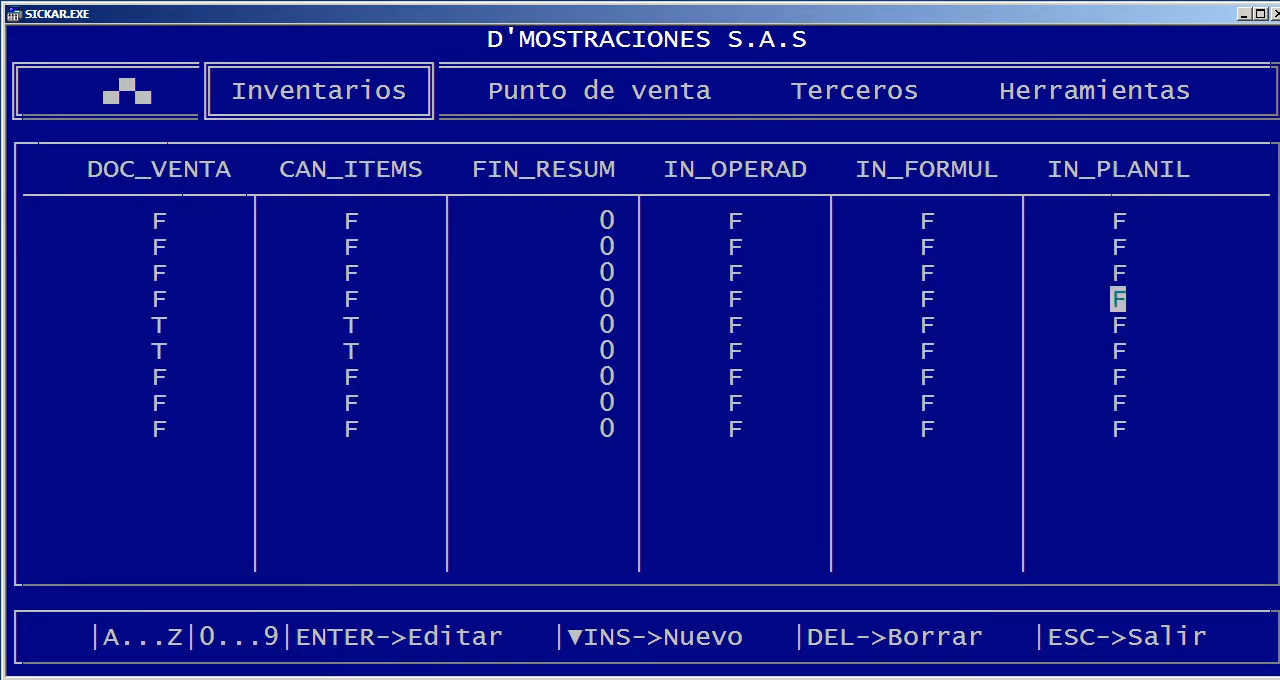
key("Right")
key("Right")
key("Right")
key("Right")
key("Right")
key("Right")
key("Right")
key("Right")
key("Right")
key("Right")
key("Right")
key("Right")
key("Right")
key("Right")
key("Right")
key("Right")
key("Right")
key("Right")
key("Right")
key("Right")
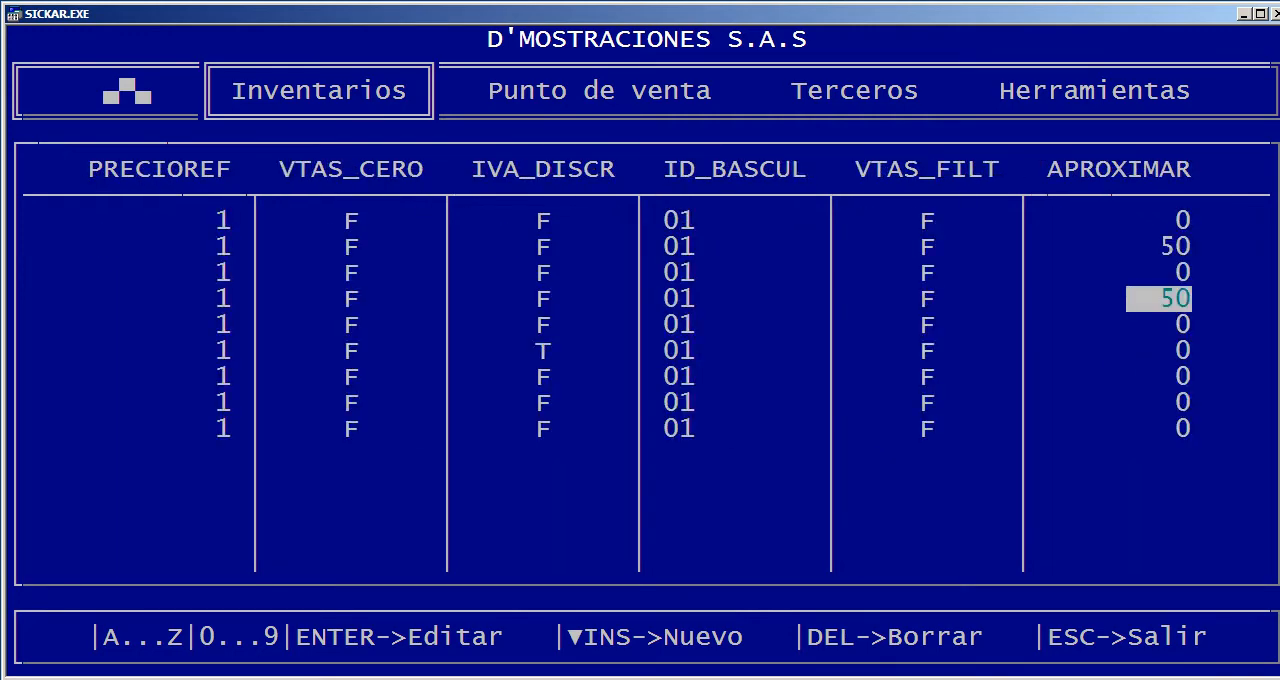
key("Right")
key("Right")
key("Right")
key("Right")
key("Right")
key("Right")
key("Right")
key("Right")
key("Right")
key("Right")
key("Right")
key("Right")
key("Right")
key("Right")
key("Right")
key("Right")
key("Right")
key("Right")
key("Right")
key("Right")
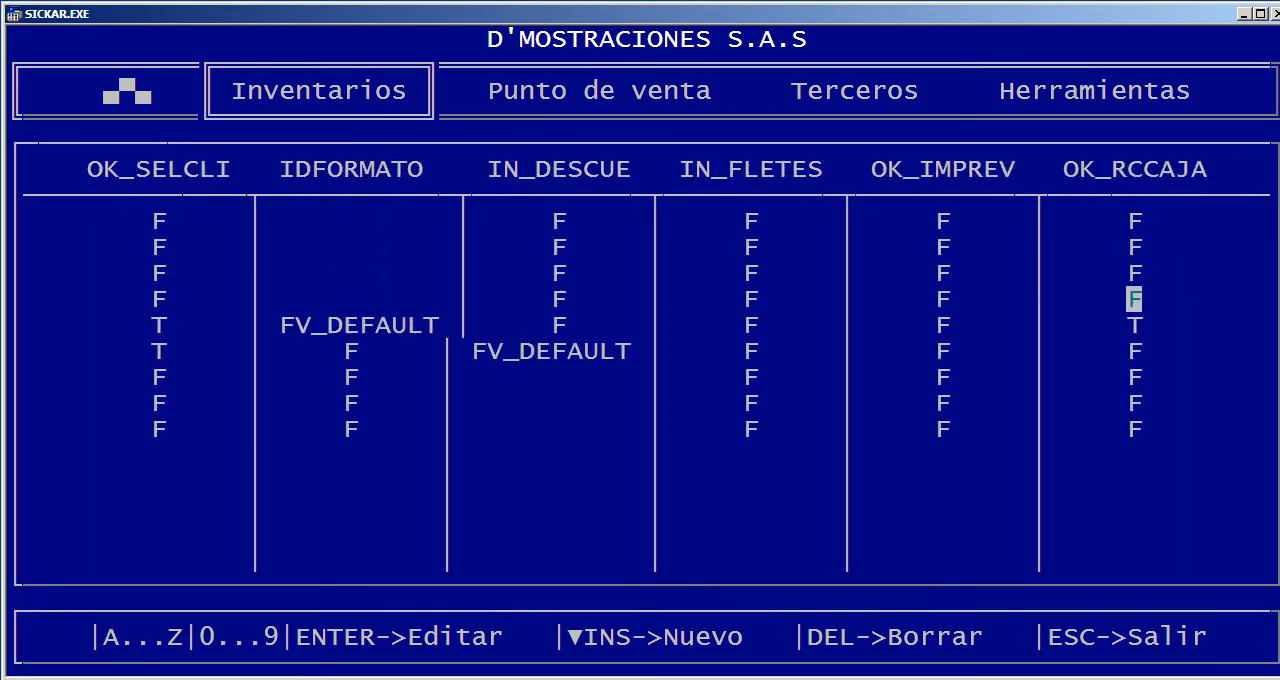
key("Left")
key("Escape")
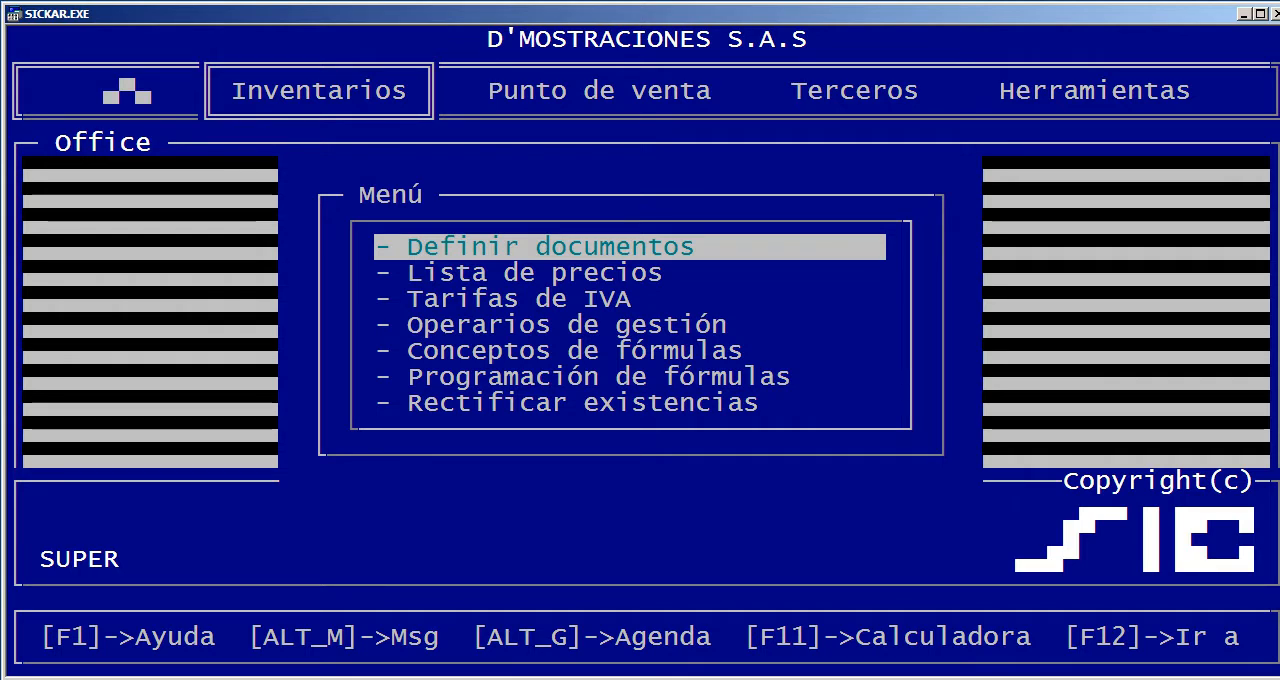
Return to the inventory Movimientos document selection and look through the types from DESENSAMBLE to SALIDAS DE BODEGA
key("Escape")
key("Escape")
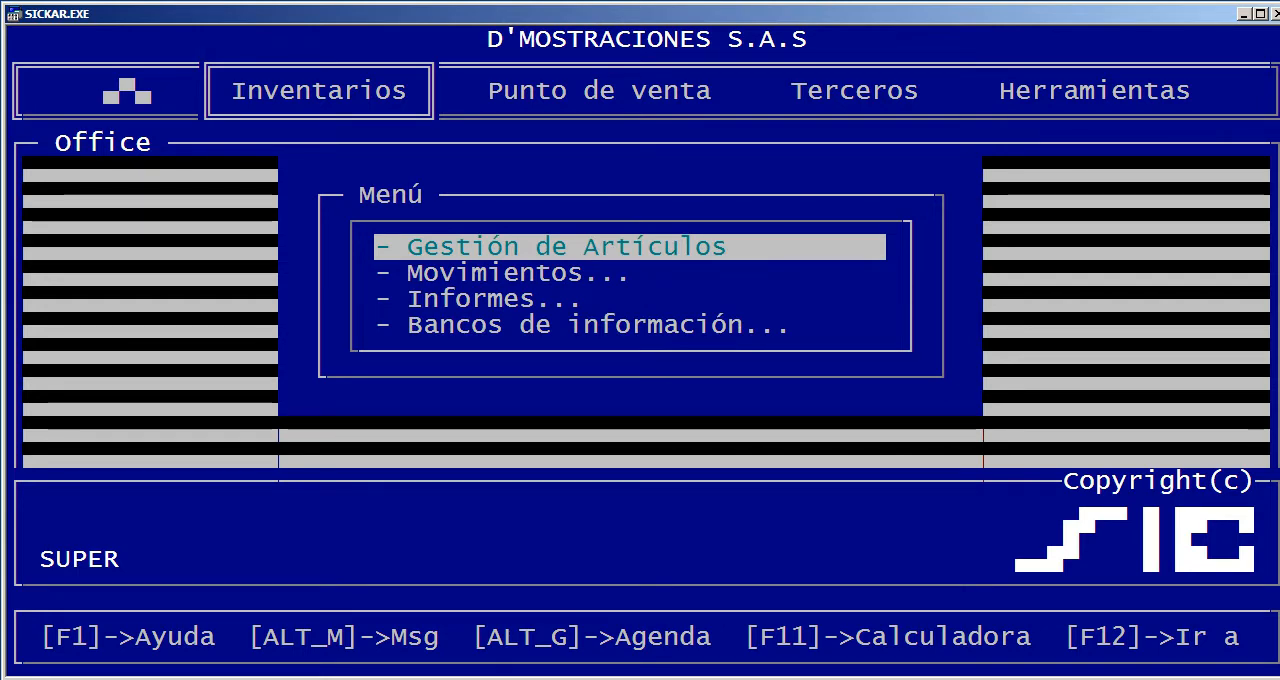
key("Down")
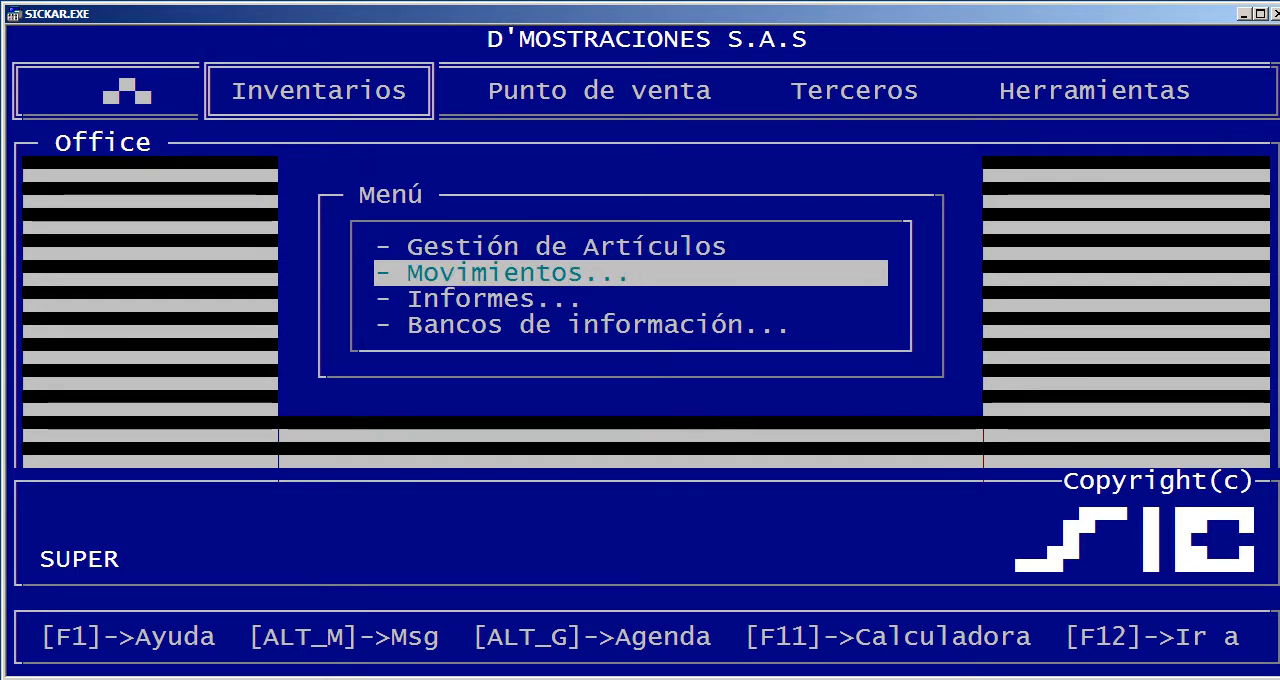
key("Return")
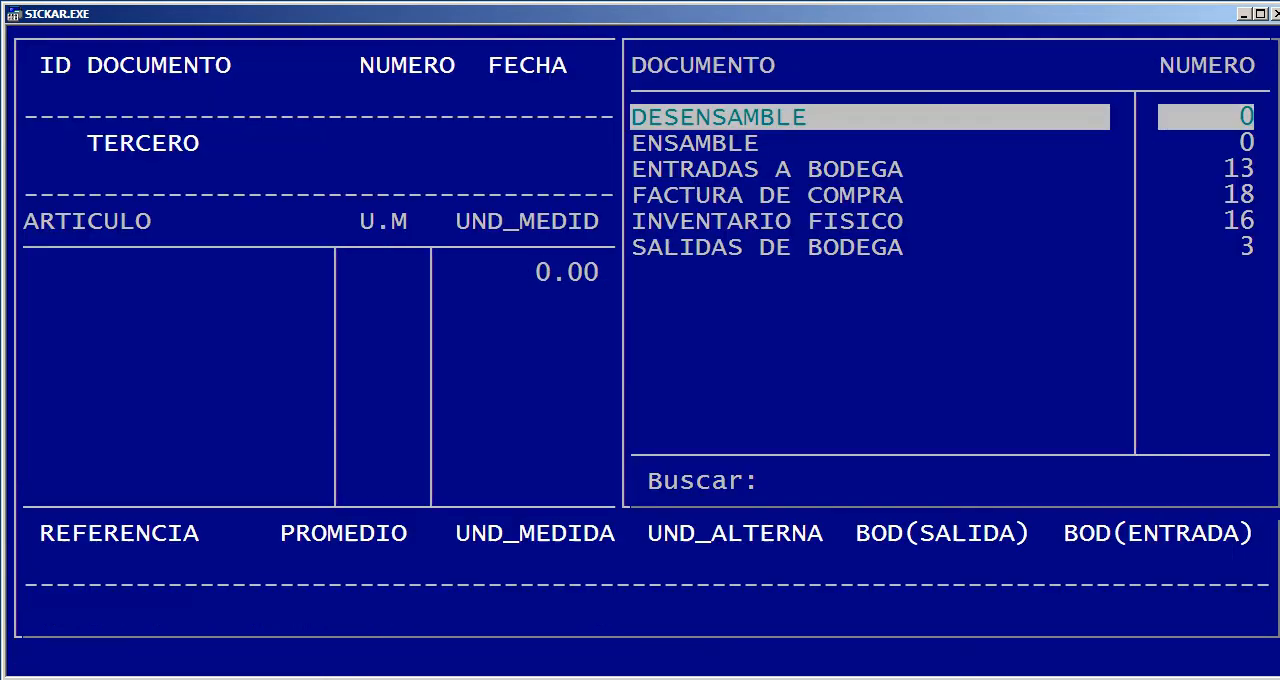
key("Down")
key("Down")
key("Down")
key("Down")
key("Down")
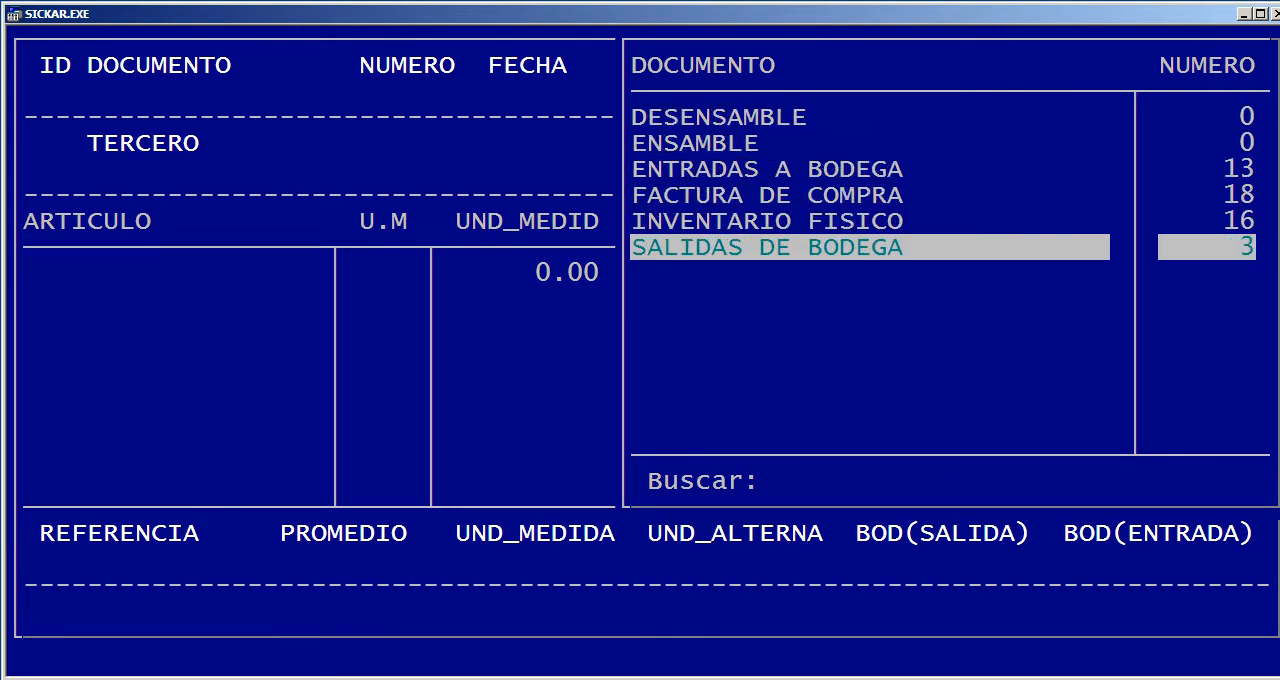
key("Up")
key("Up")
key("Up")
key("Up")
key("Up")
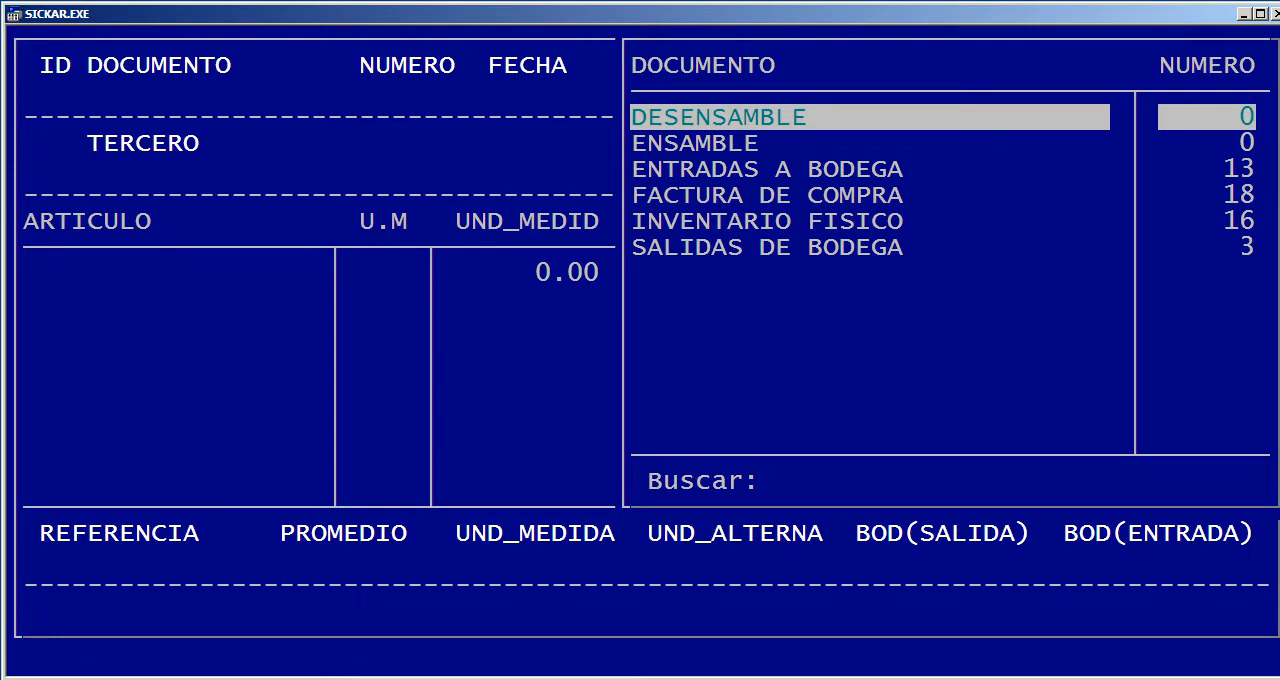
Start DESENSAMBLE document number 1 dated 19/09/2018 and open its article selection
key("Return")
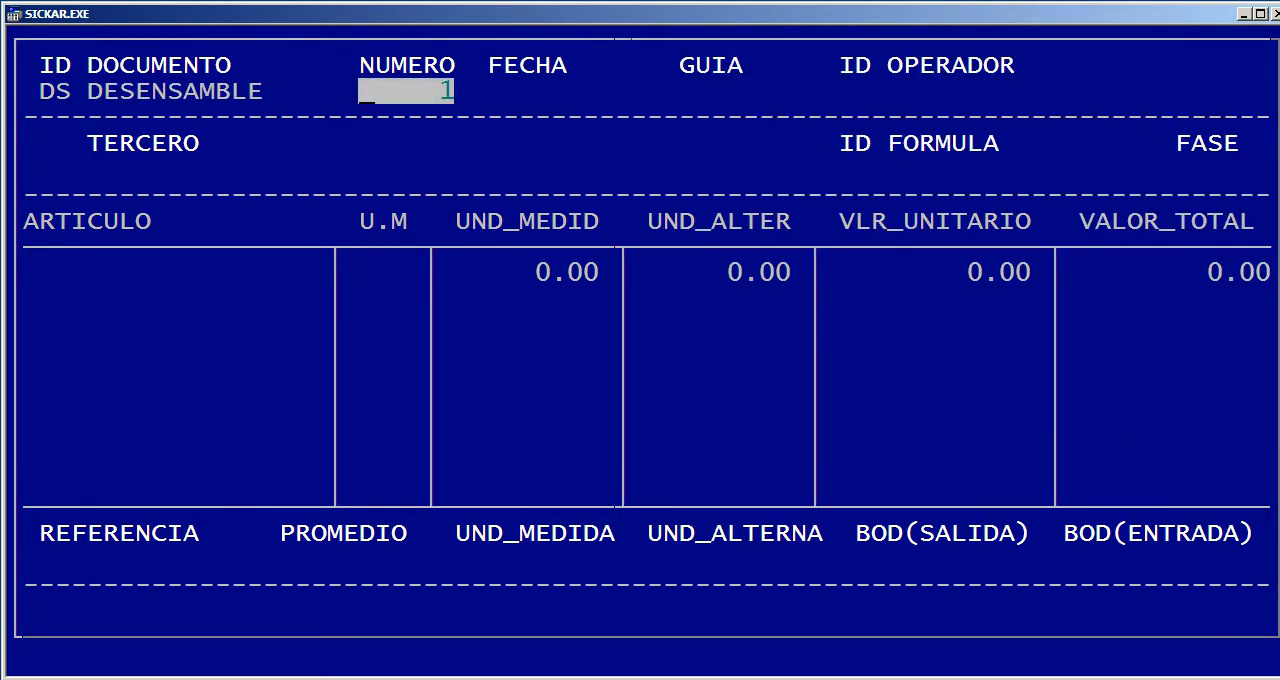
key("Return")
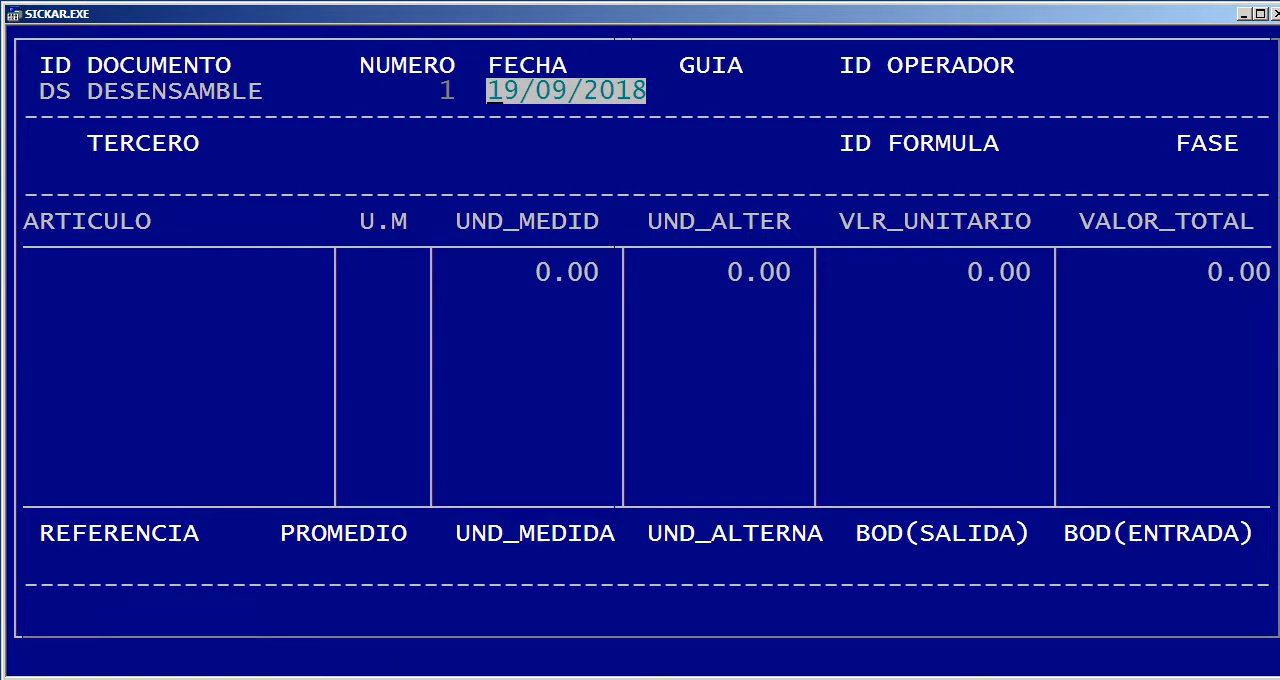
key("Return")
Add article 100X200X8 D-23 to disassemble, with 100 in UND_MEDIDA and FABRICA (01) as output warehouse
key("Return")
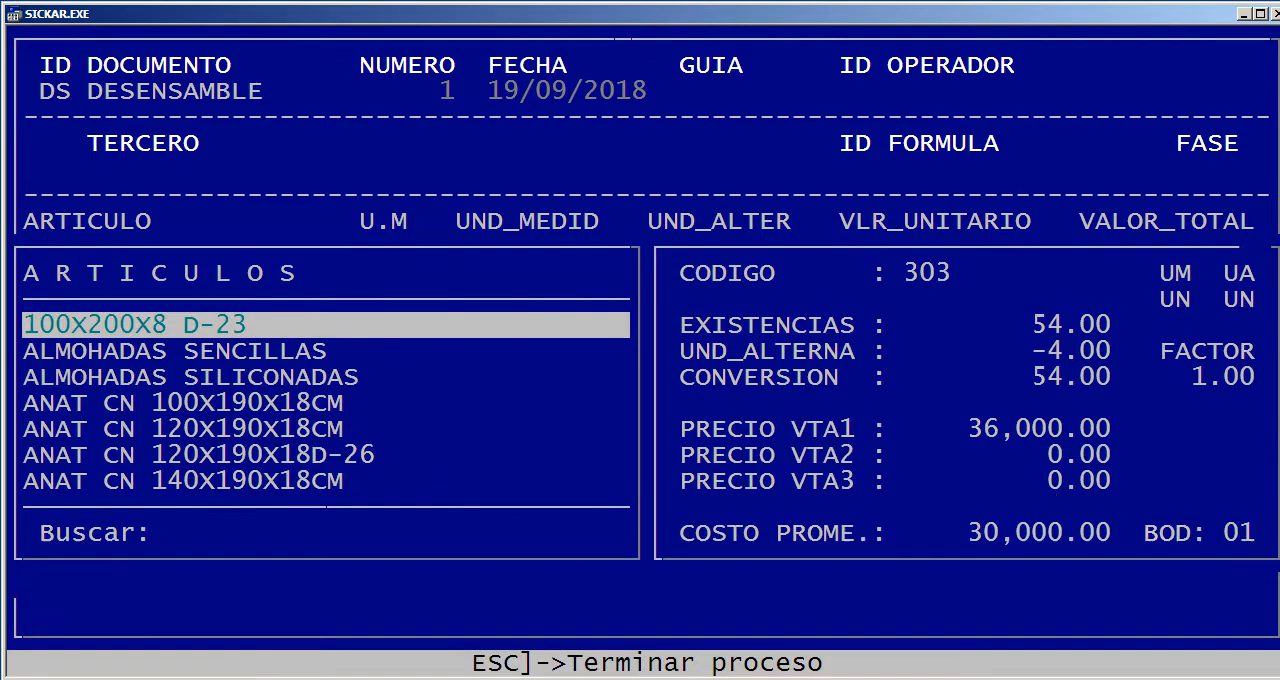
key("Return")
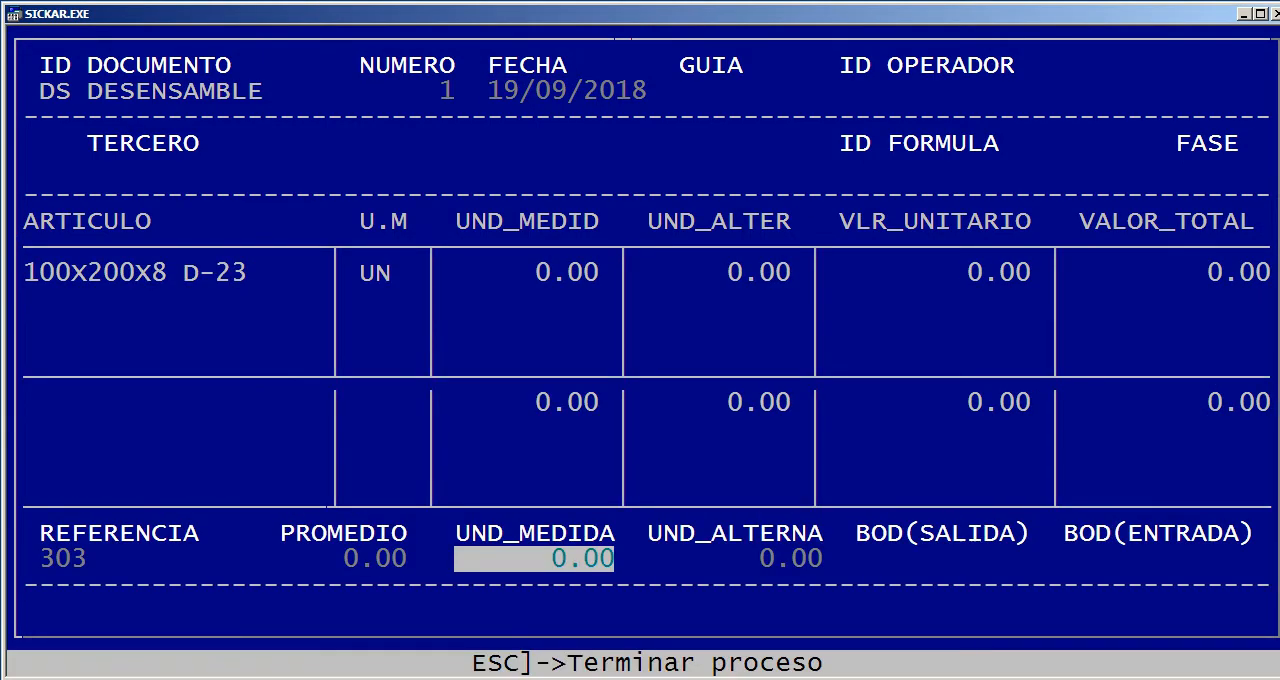
type("100")
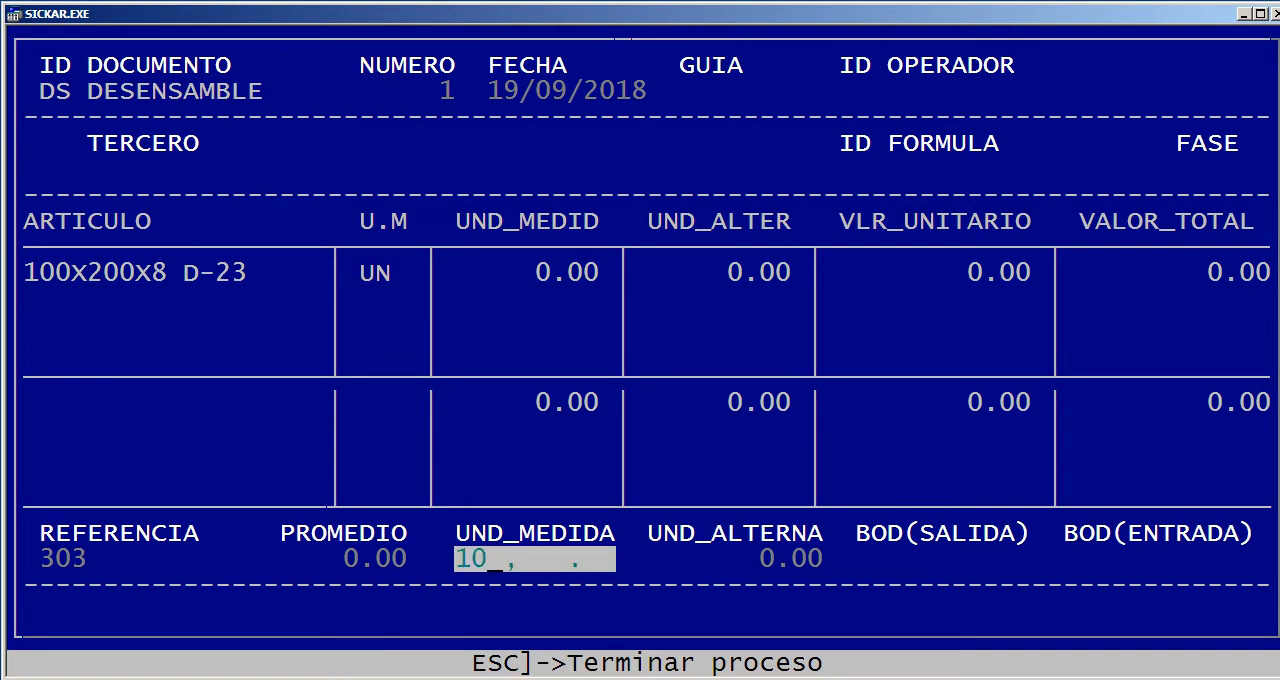
key("Return")
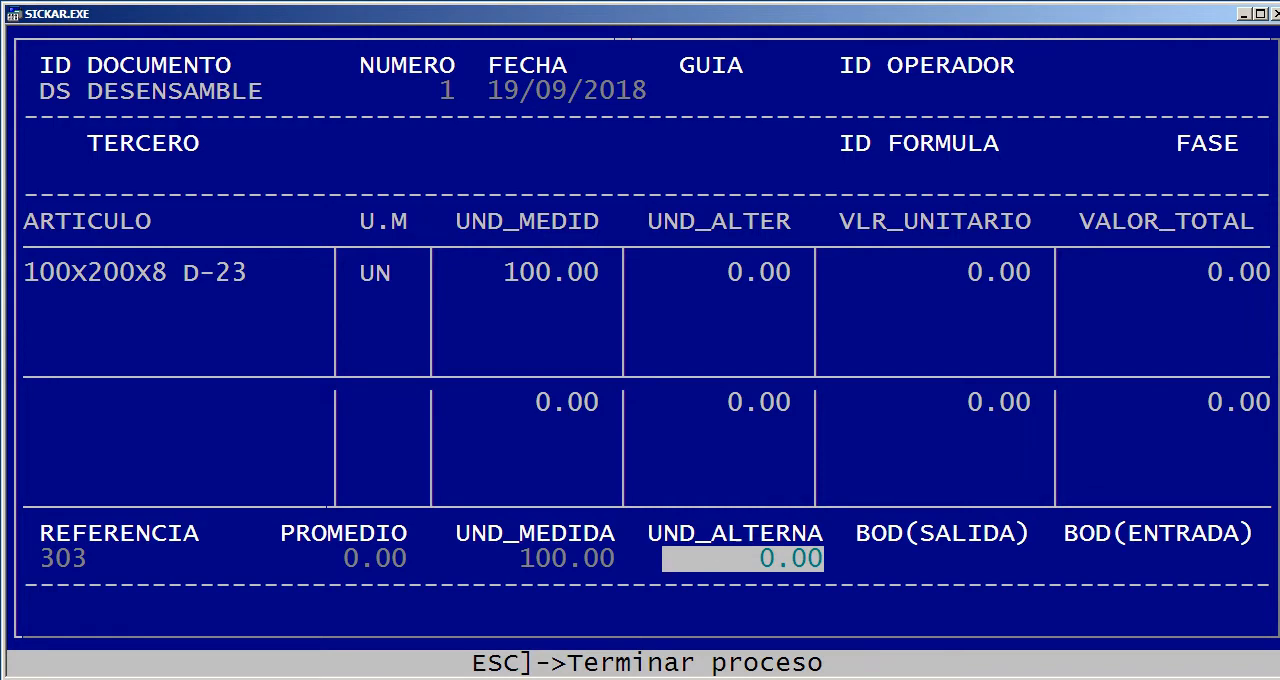
key("Return")
key("Return")
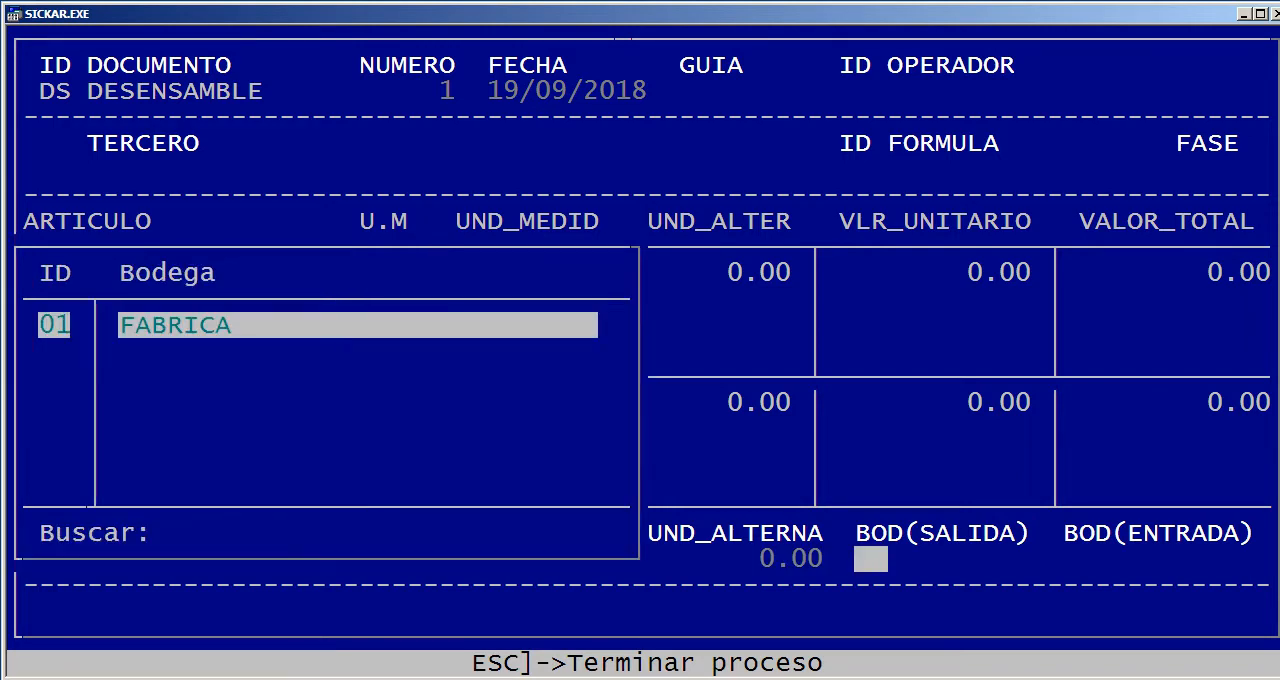
key("Return")
Add resulting article ANAT CN 140X190X18CM with 2 in UND_MEDIDA, 30 in UND_ALTERNA and 01 as entry warehouse
key("Return")
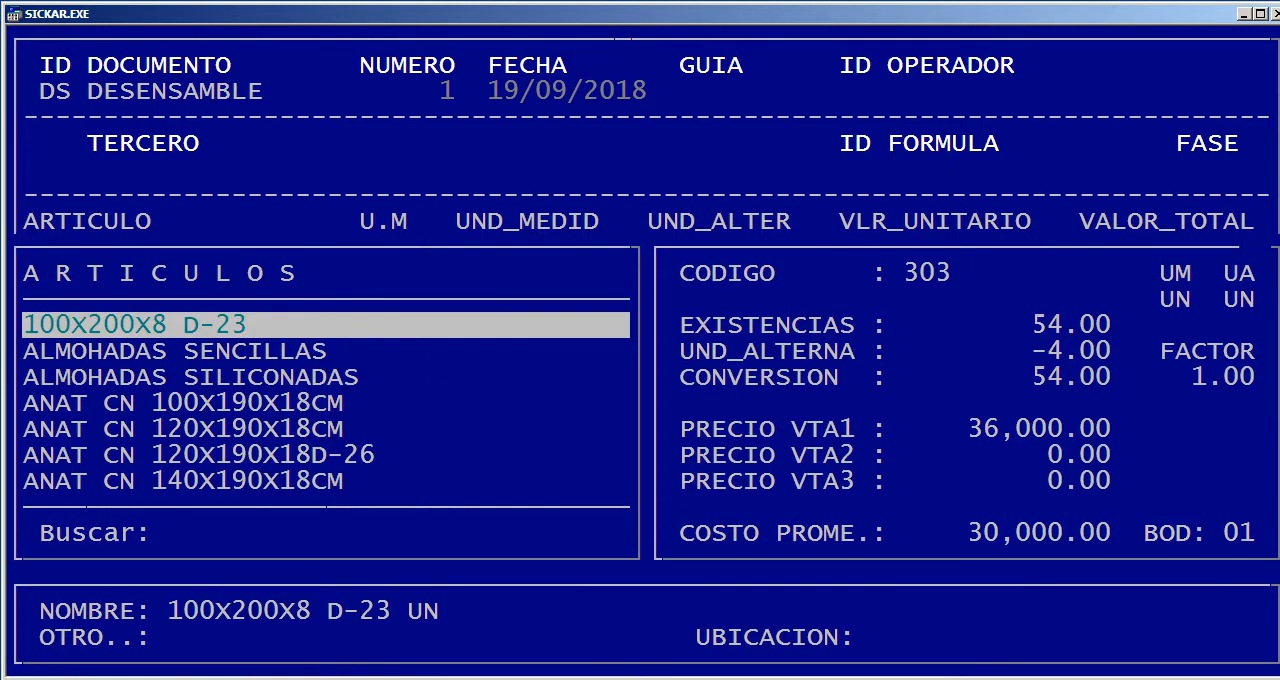
key("Down")
key("Down")
key("Down")
key("Down")
key("Down")
key("Down")
key("Return")
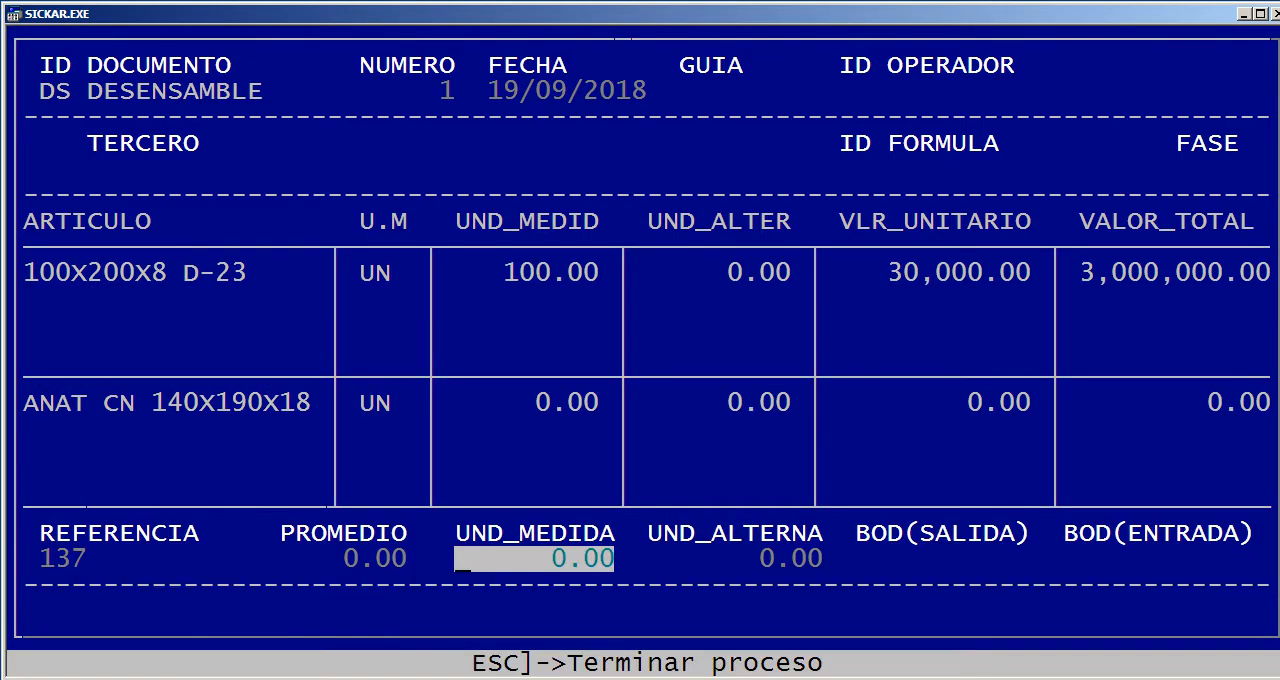
type("2")
key("Return")
type("30 ,")
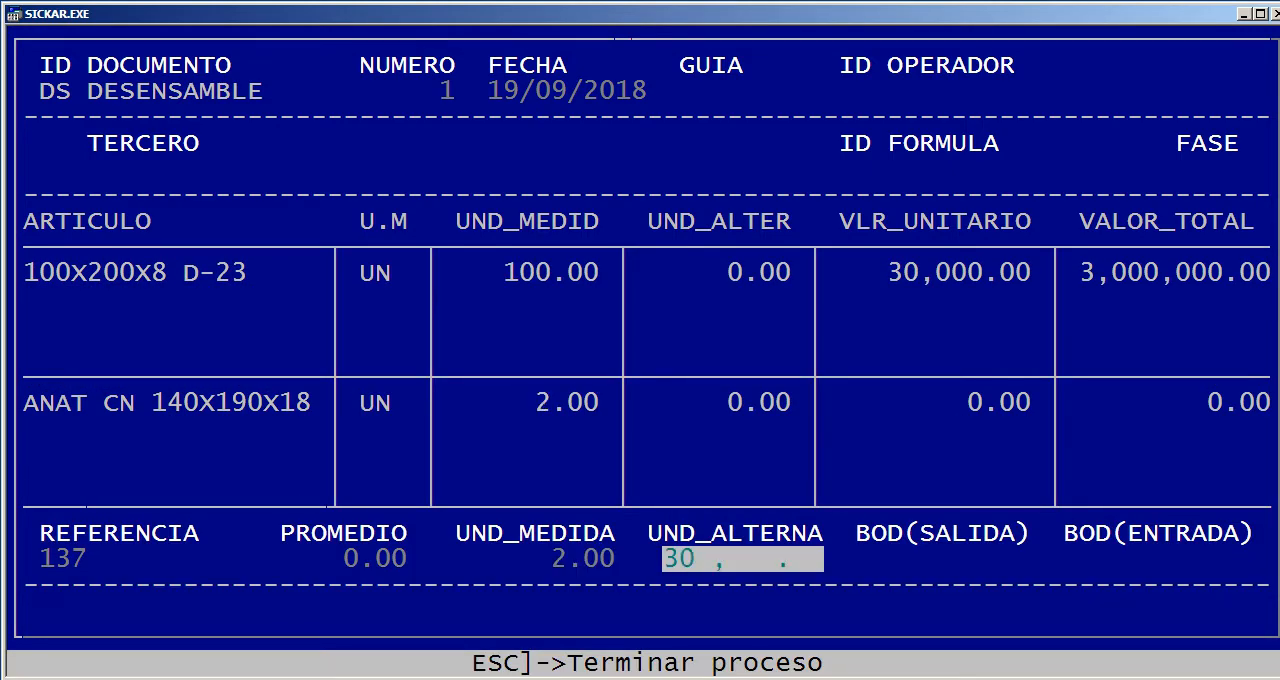
key("Return")
key("Return")
key("Return")
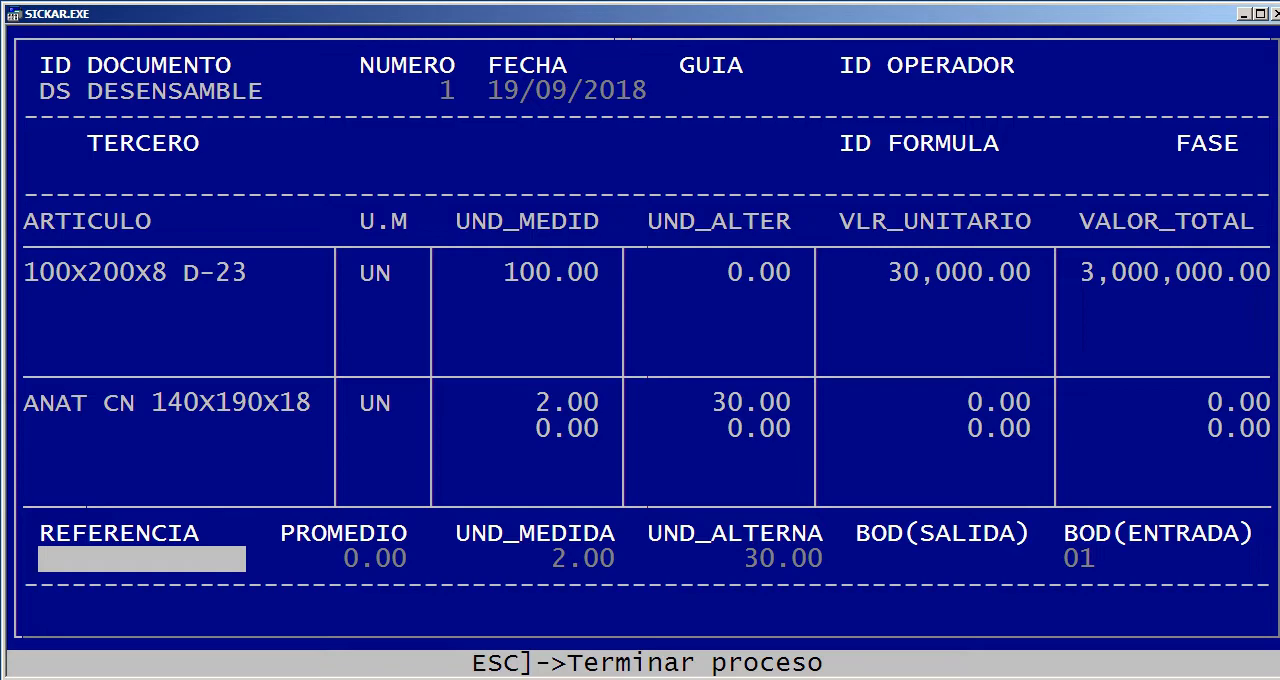
Abandon the DESENSAMBLE document without saving it and return to the document type selection
key("Escape")
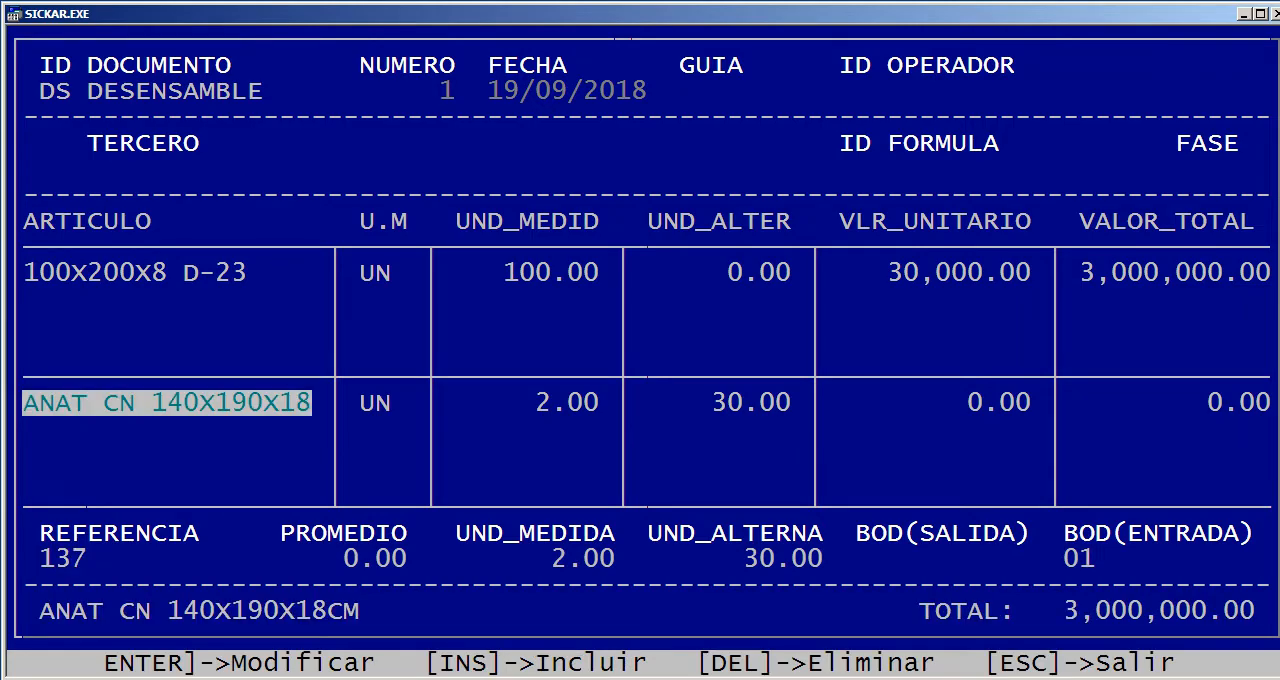
key("Up")
key("Escape")
key("Right")
key("Return")
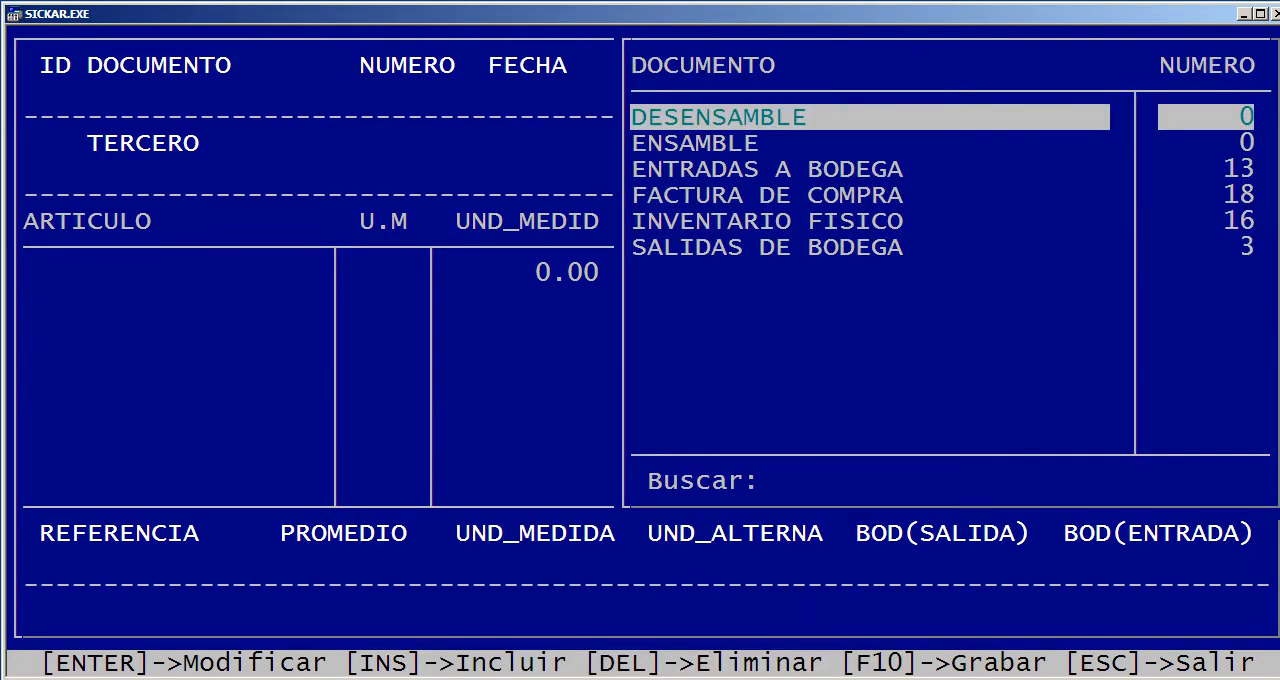
Start ENTRADAS A BODEGA document number 14 dated 19/09/2018 and open its article selection
key("Down")
key("Down")
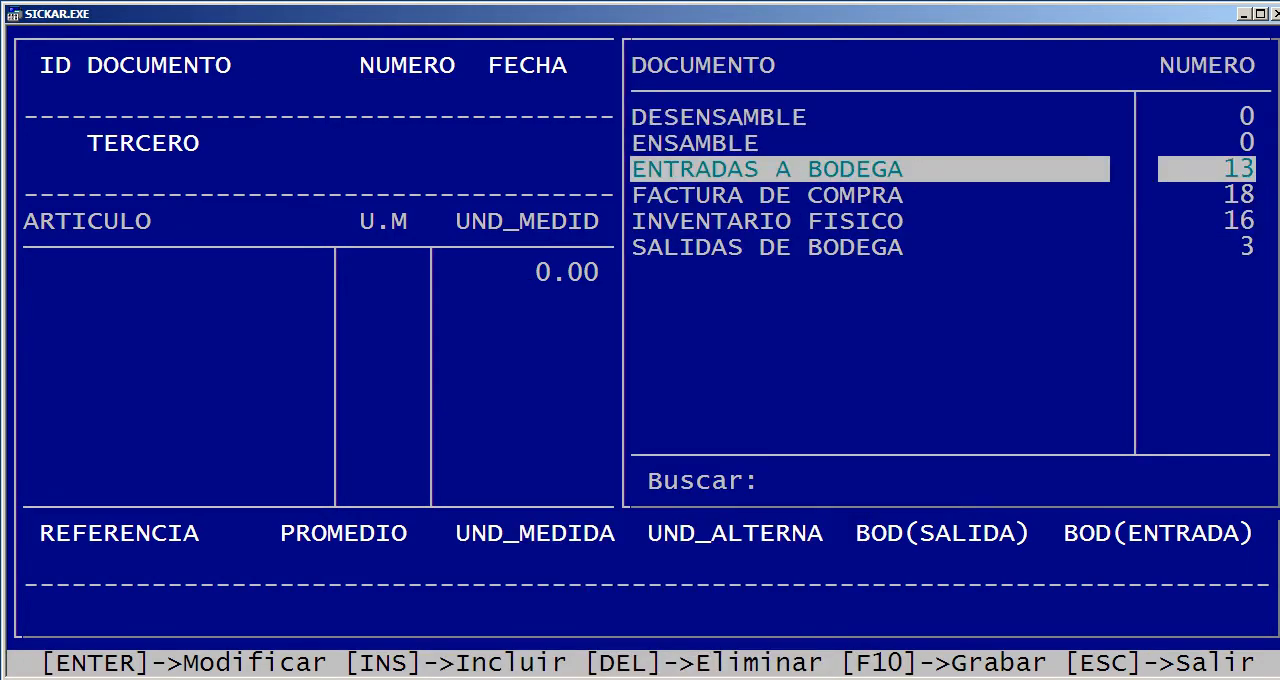
key("Down")
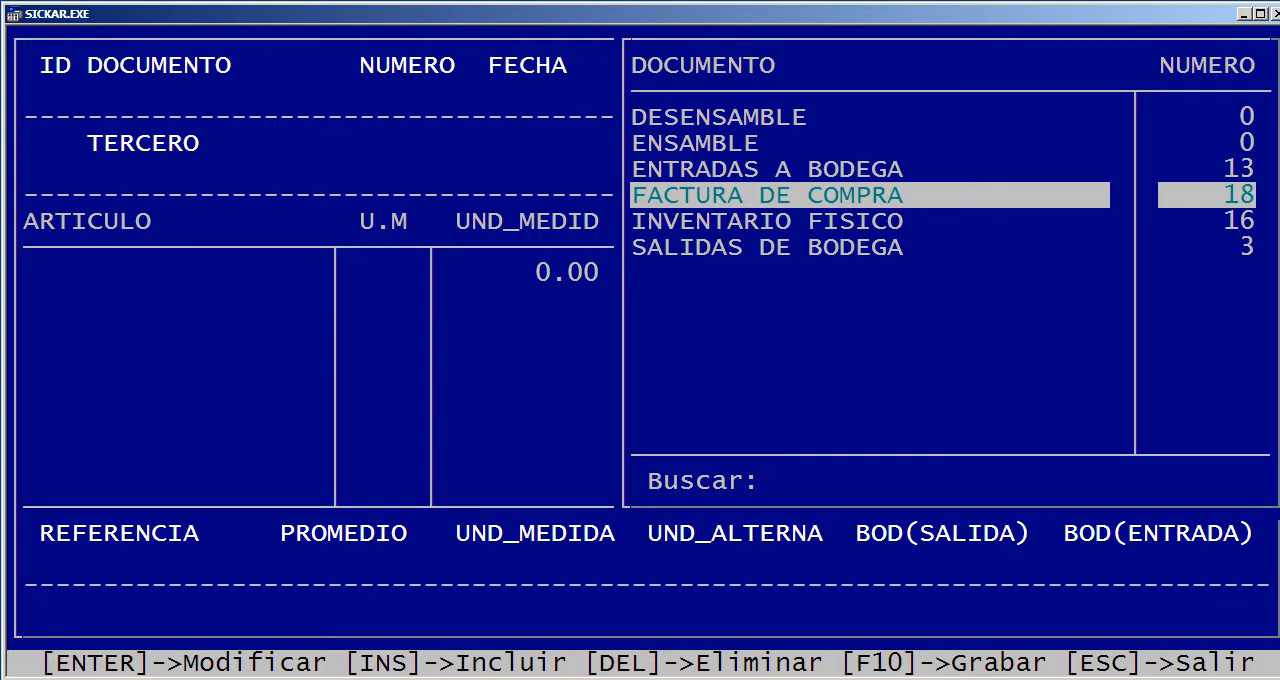
key("Up")
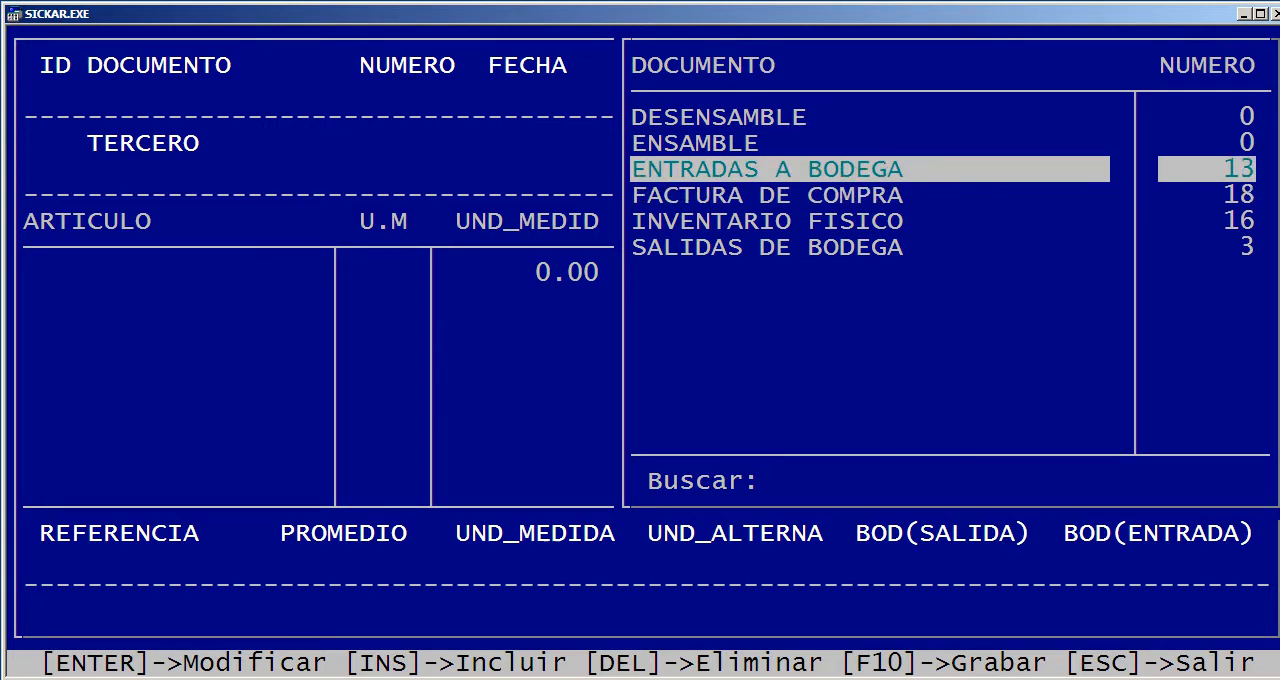
key("Return")
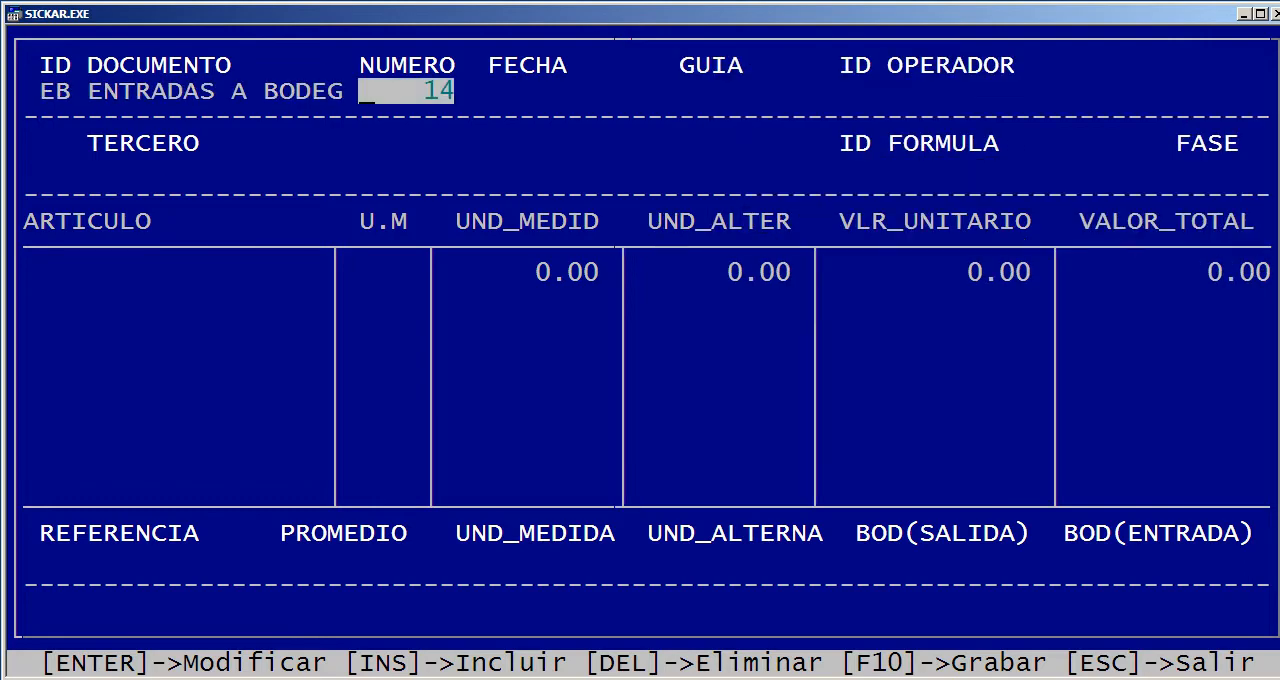
key("Return")
key("Return")
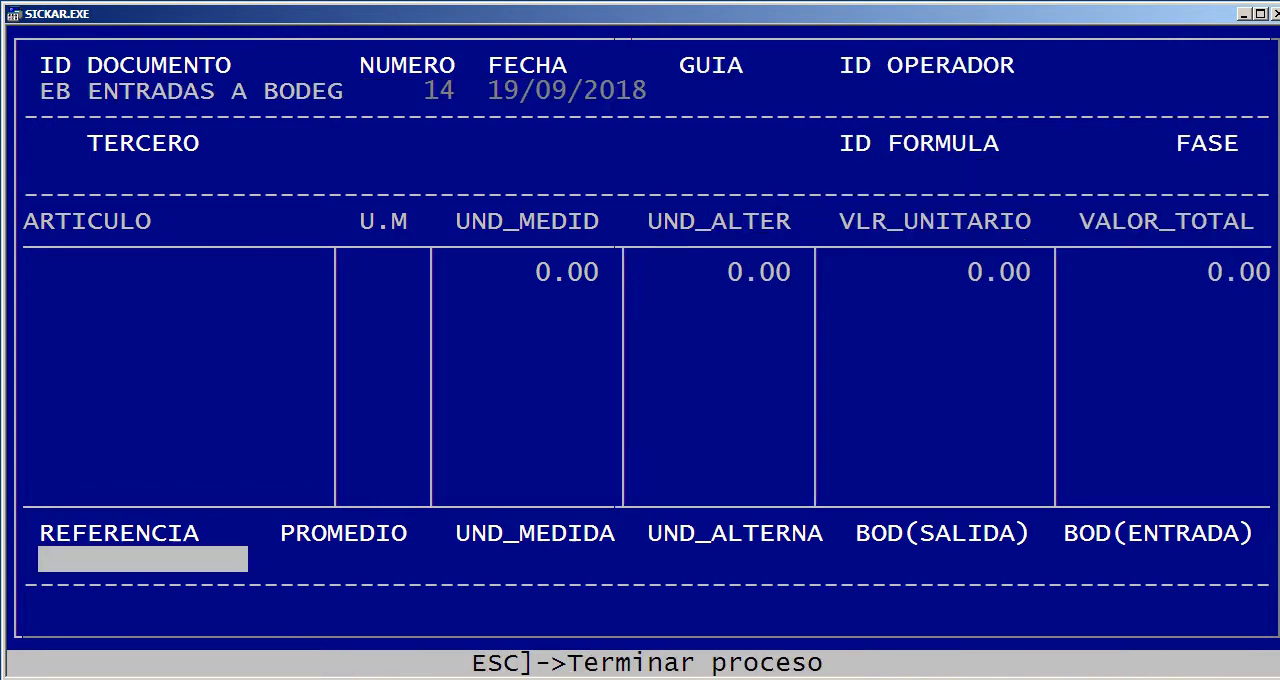
key("Return")
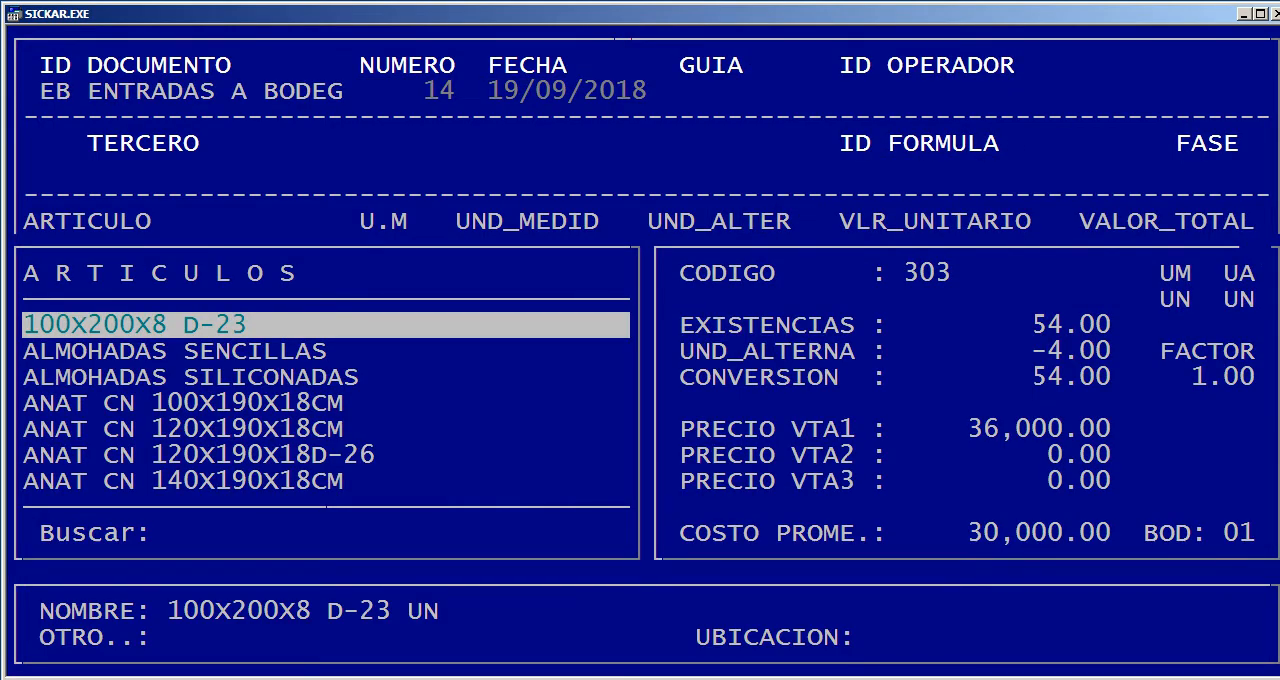
Add article COMPUTADOR DELL with 2 in UND_MEDIDA and 01 as entry warehouse
type("DEL")
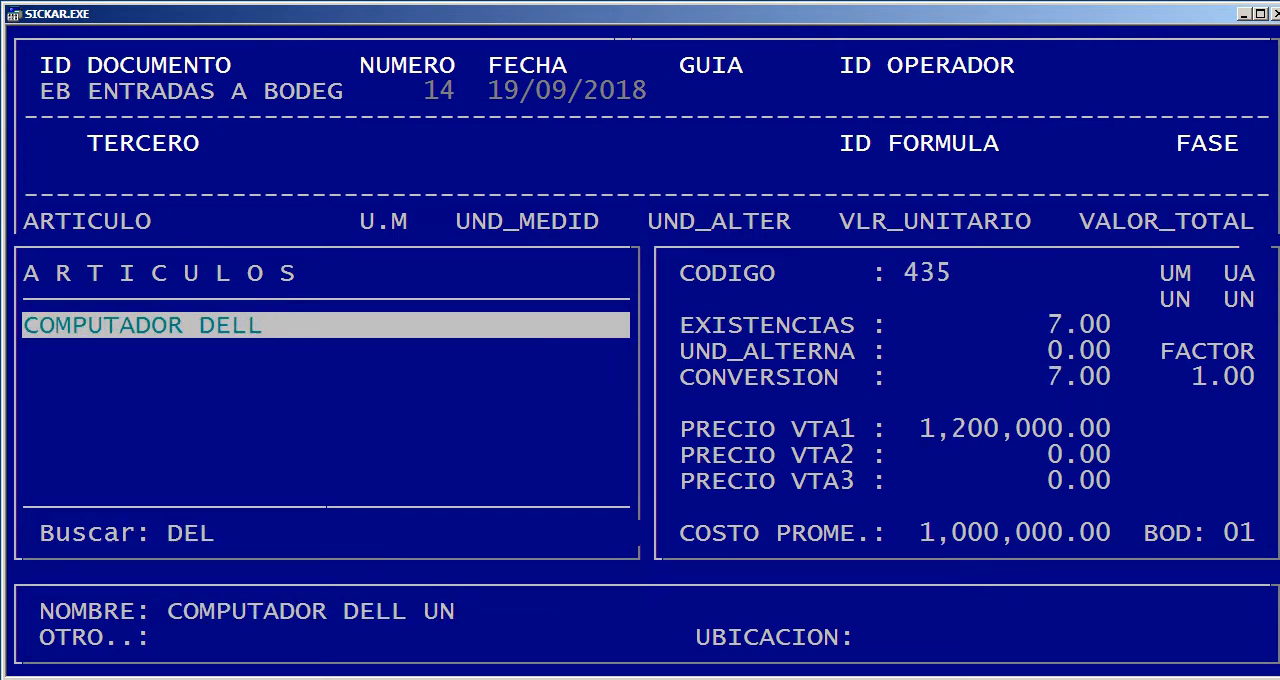
key("Return")
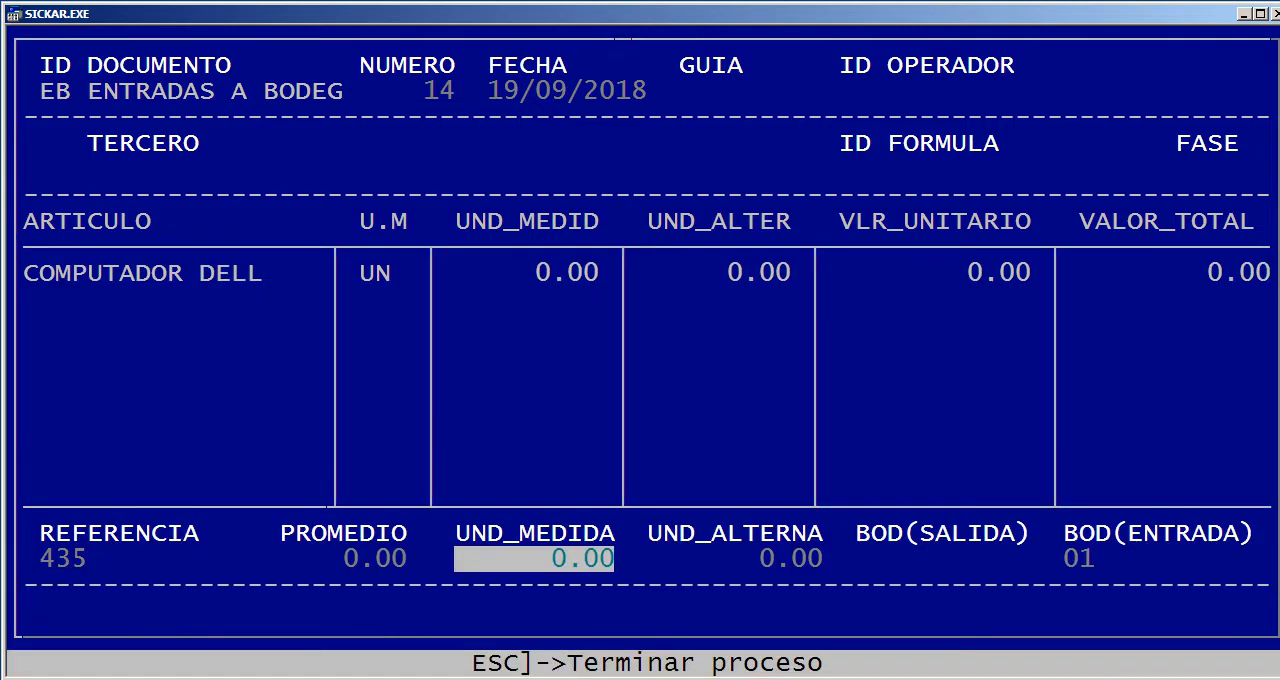
type("2")
key("Return")
key("Return")
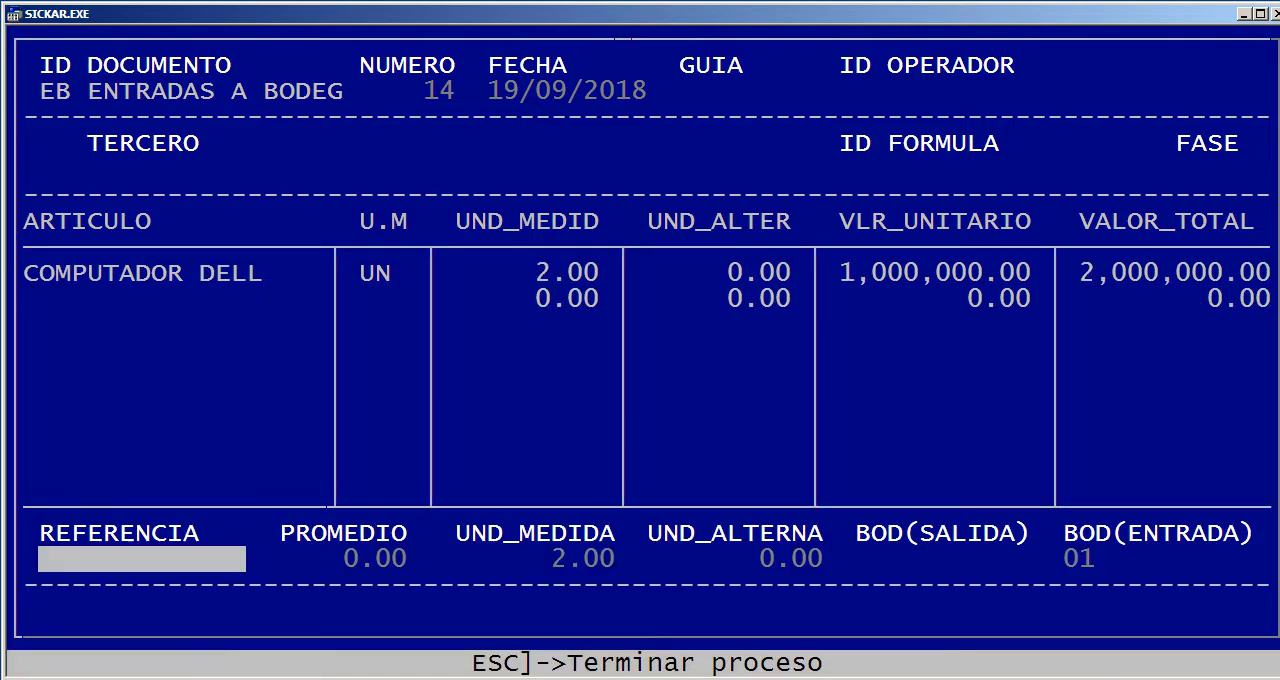
Finish the article entry, save the warehouse entry document and return to the document type selection
key("Escape")
key("F10")
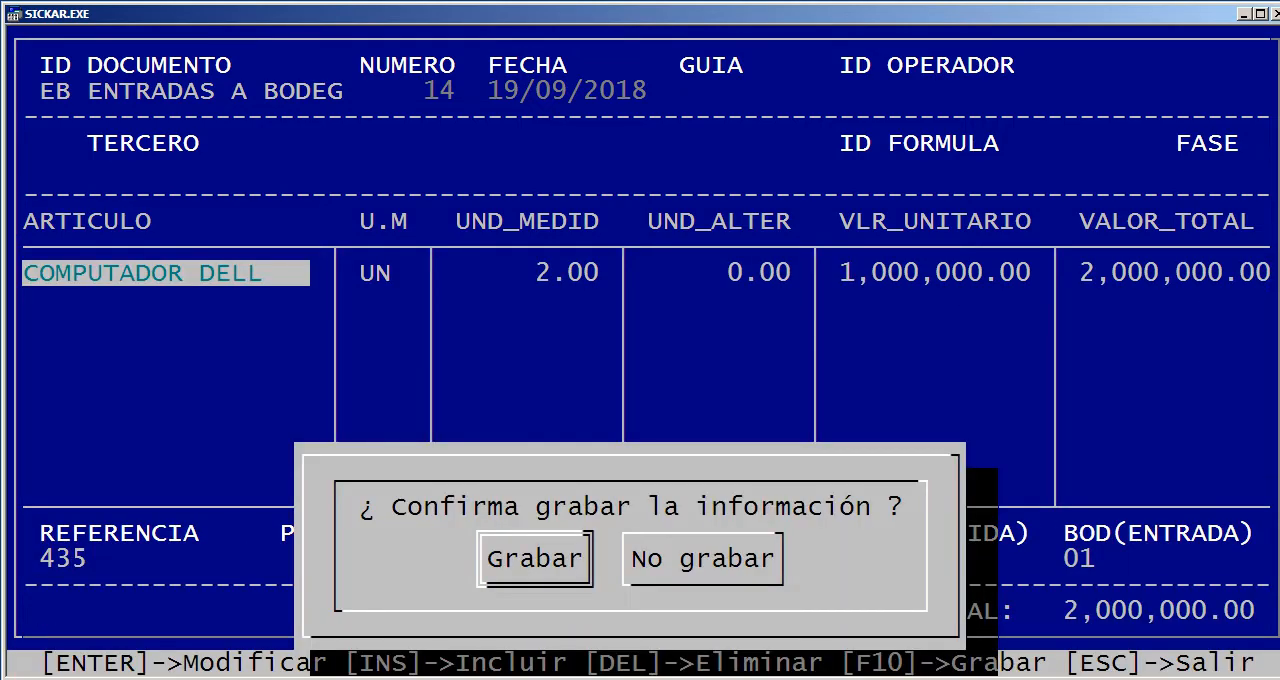
key("Return")
key("Escape")
key("Escape")
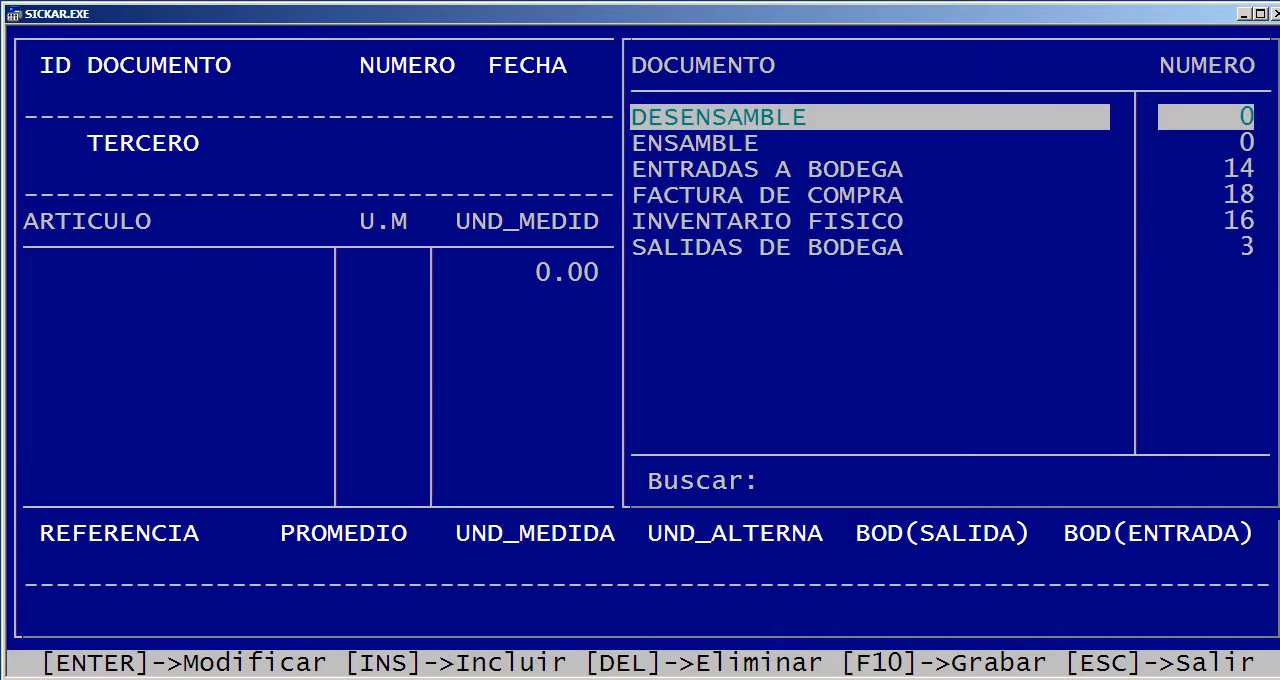
Search Gestión de Artículos for DEL to check the computer's stock, then return to the Inventarios options
key("Escape")
key("Up")
key("Return")
type("DEL")
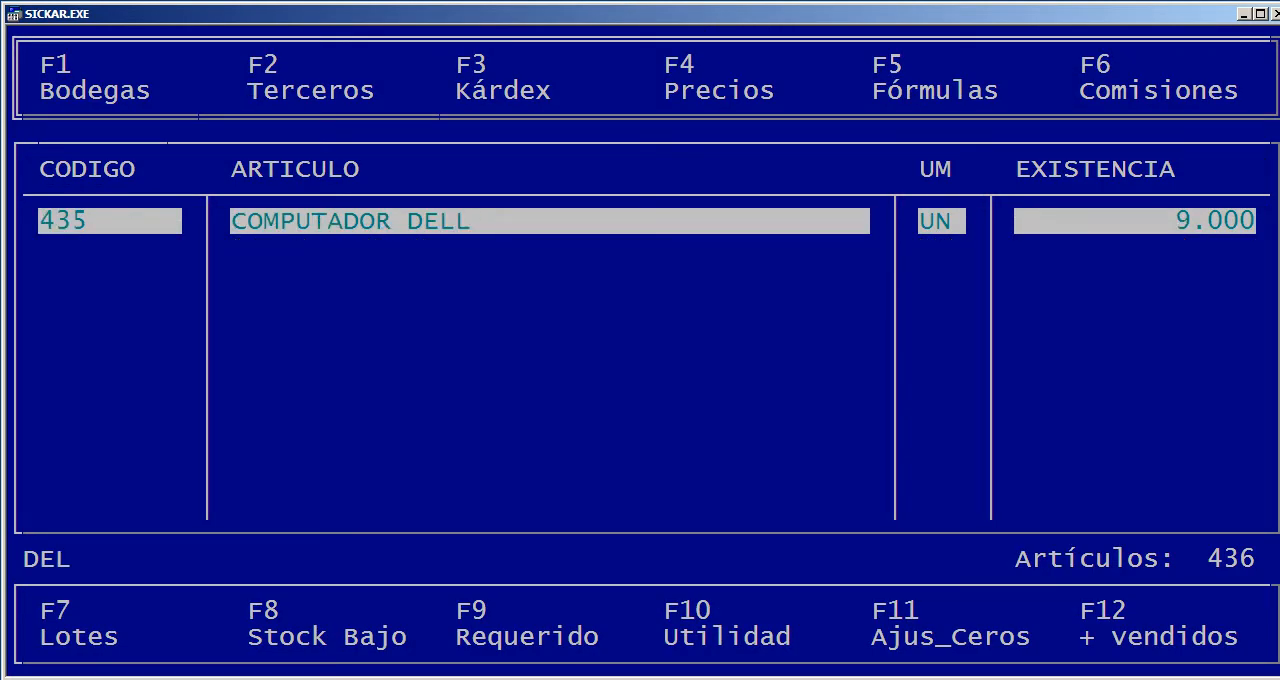
key("Escape")
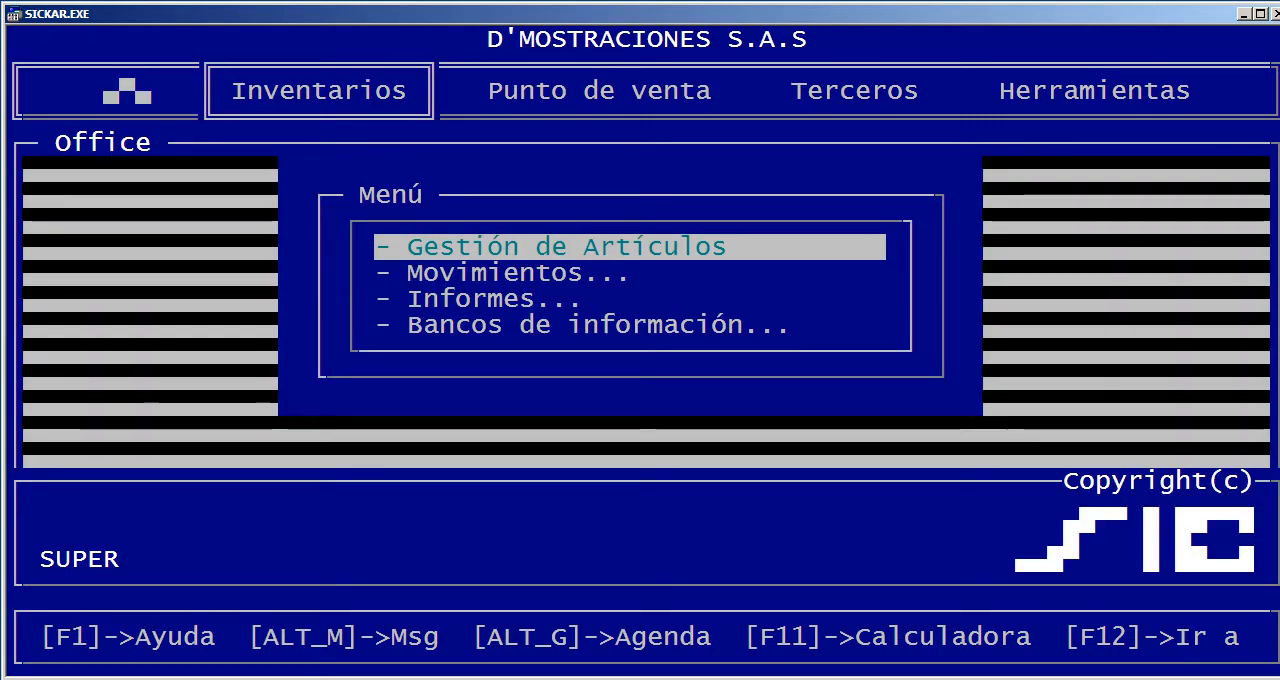
Open existing FACTURA DE COMPRA number 18 from the inventory Movimientos for review
key("Right")
key("Left")
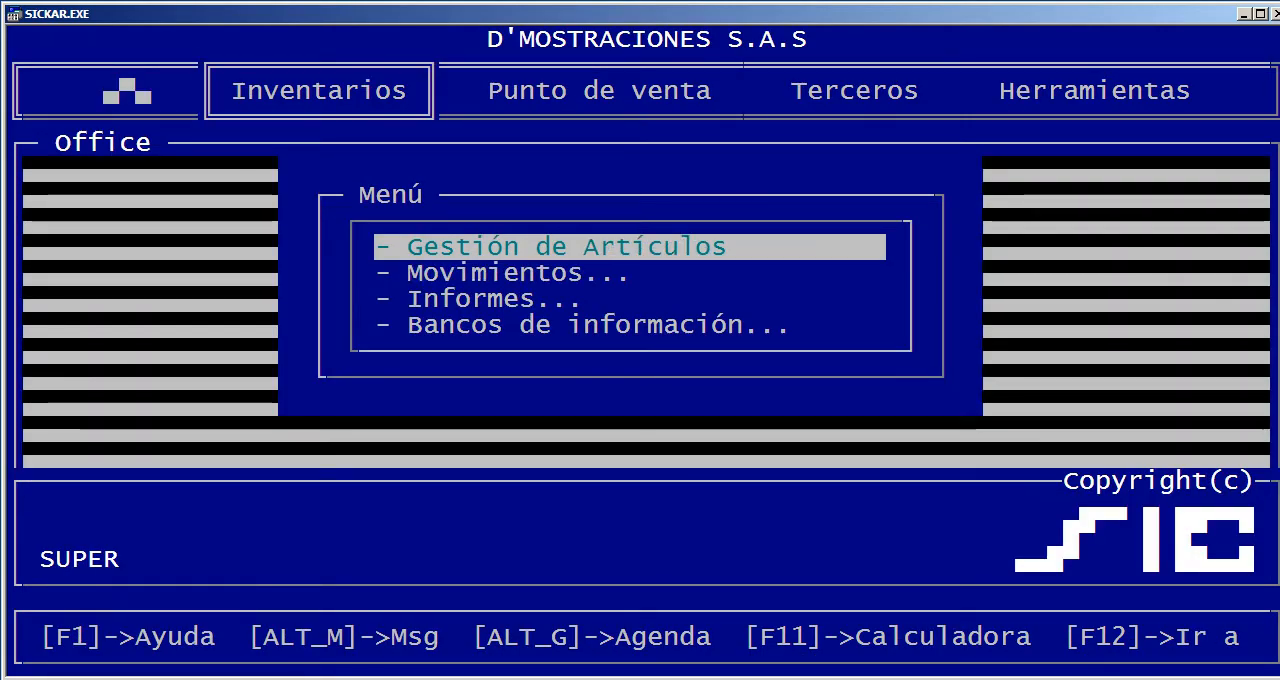
key("Down")
key("Return")
key("Down")
key("Down")
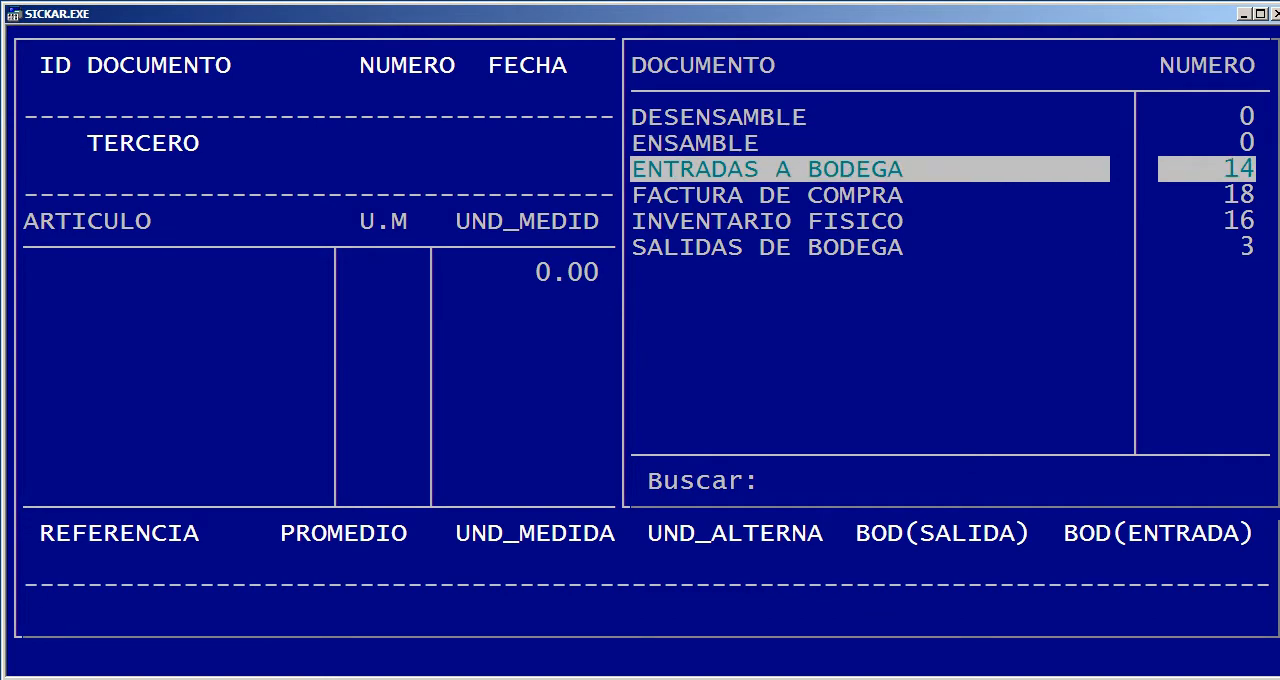
key("Down")
key("Return")
type("18")
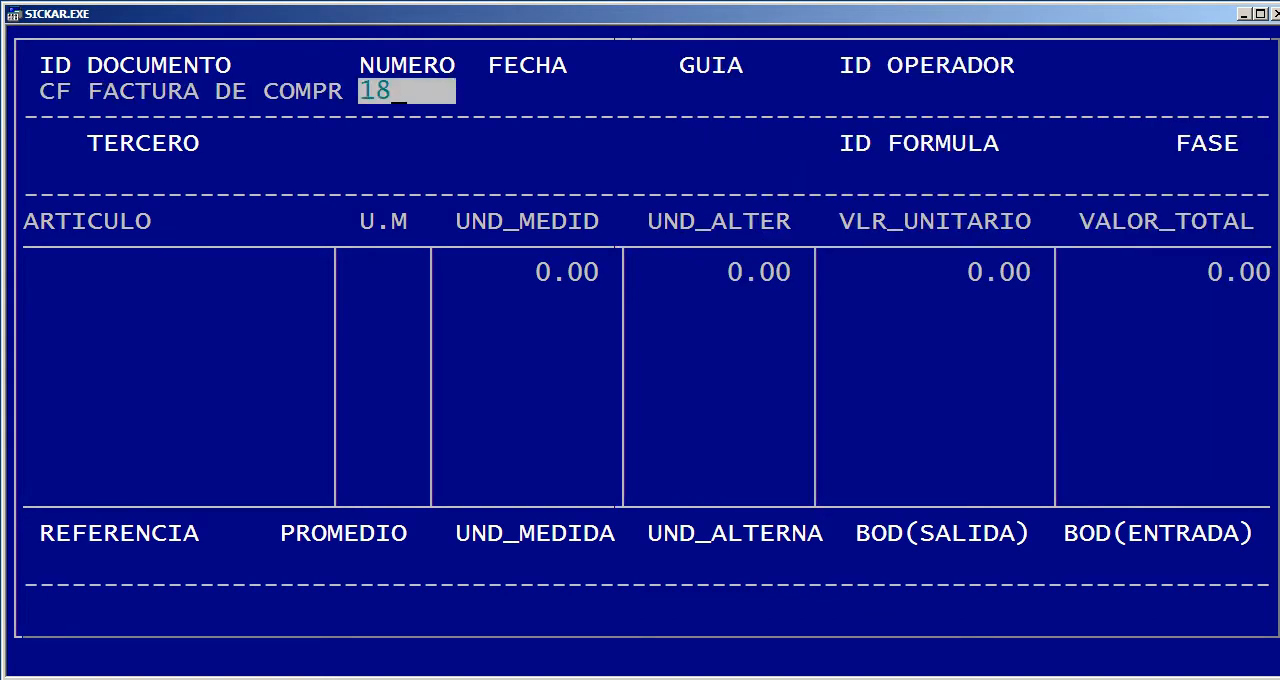
key("Return")
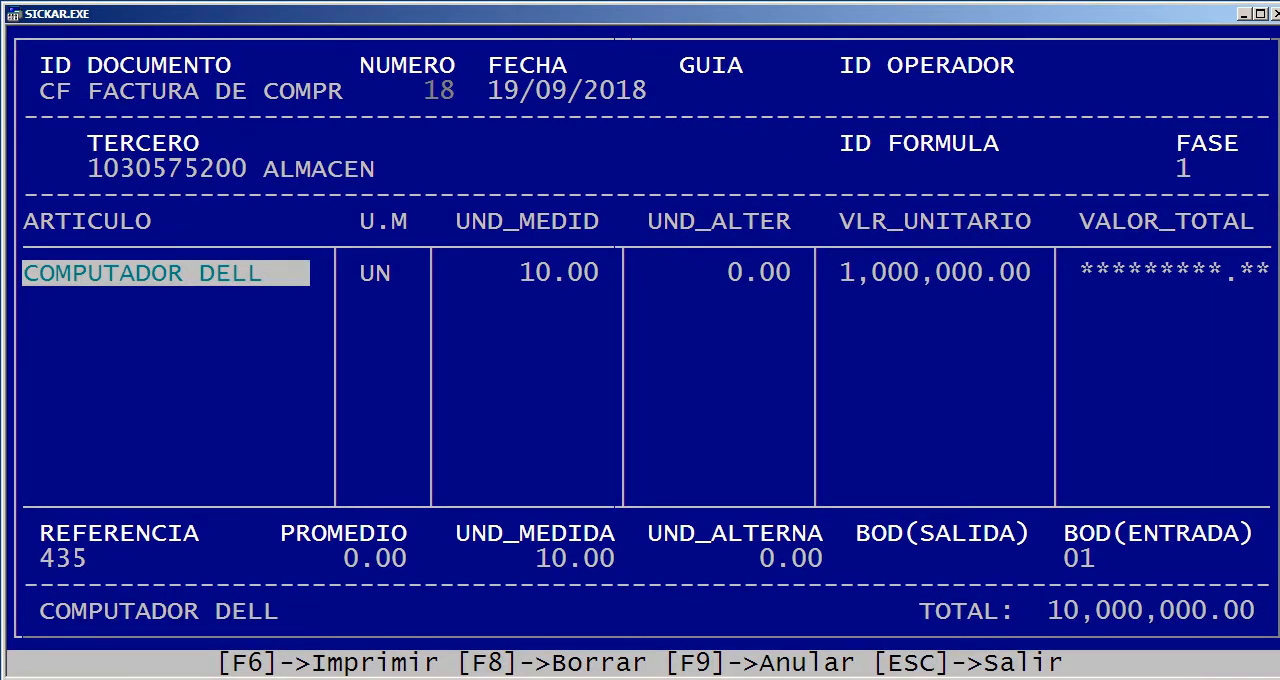
Leave the purchase invoice and search Gestión de terceros for ALM
key("Escape")
key("Escape")
key("Escape")
key("Right")
key("Right")
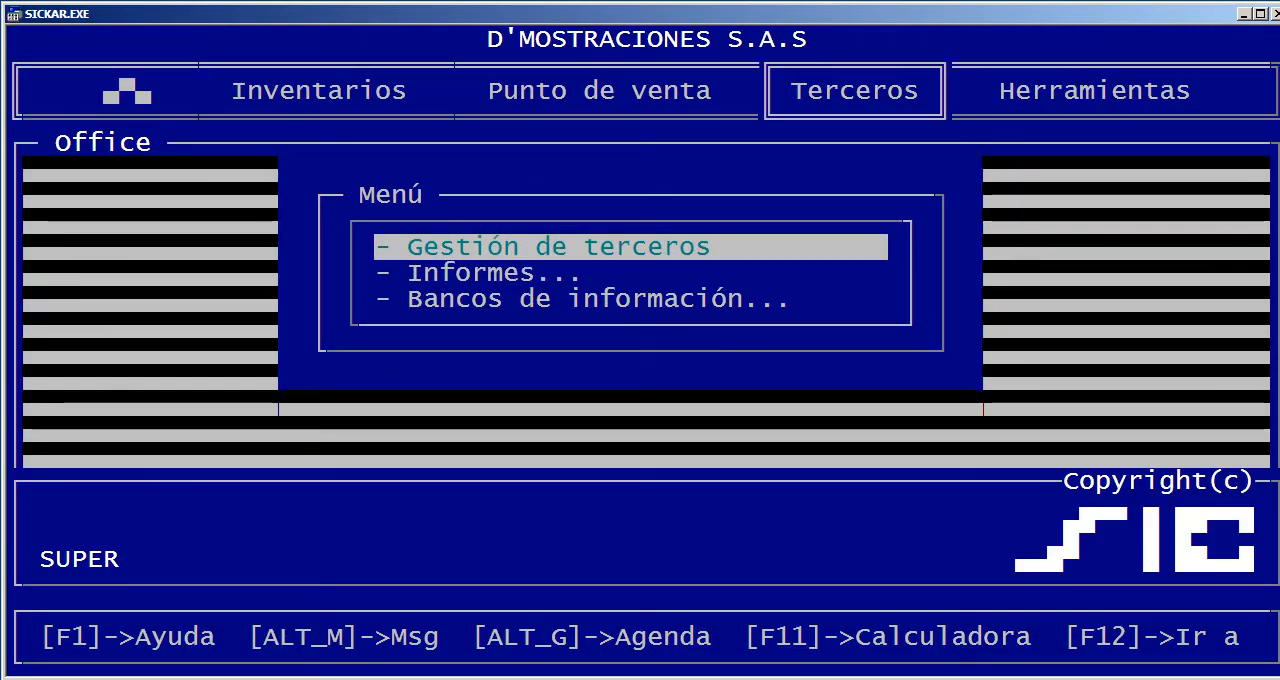
key("Return")
type("ALM")
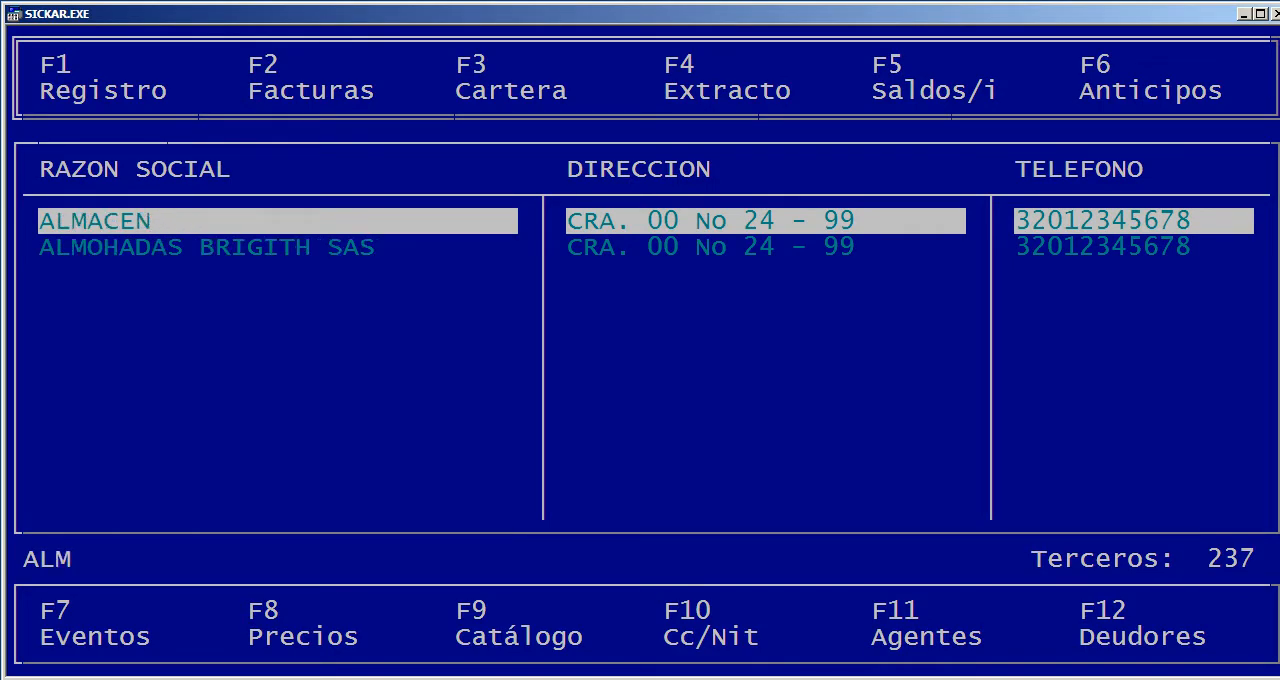
Review the Cartera of ALMACEN at its last record, CF 18, including the date, and return to the Terceros options
key("F3")
key("ctrl+Page_Down")
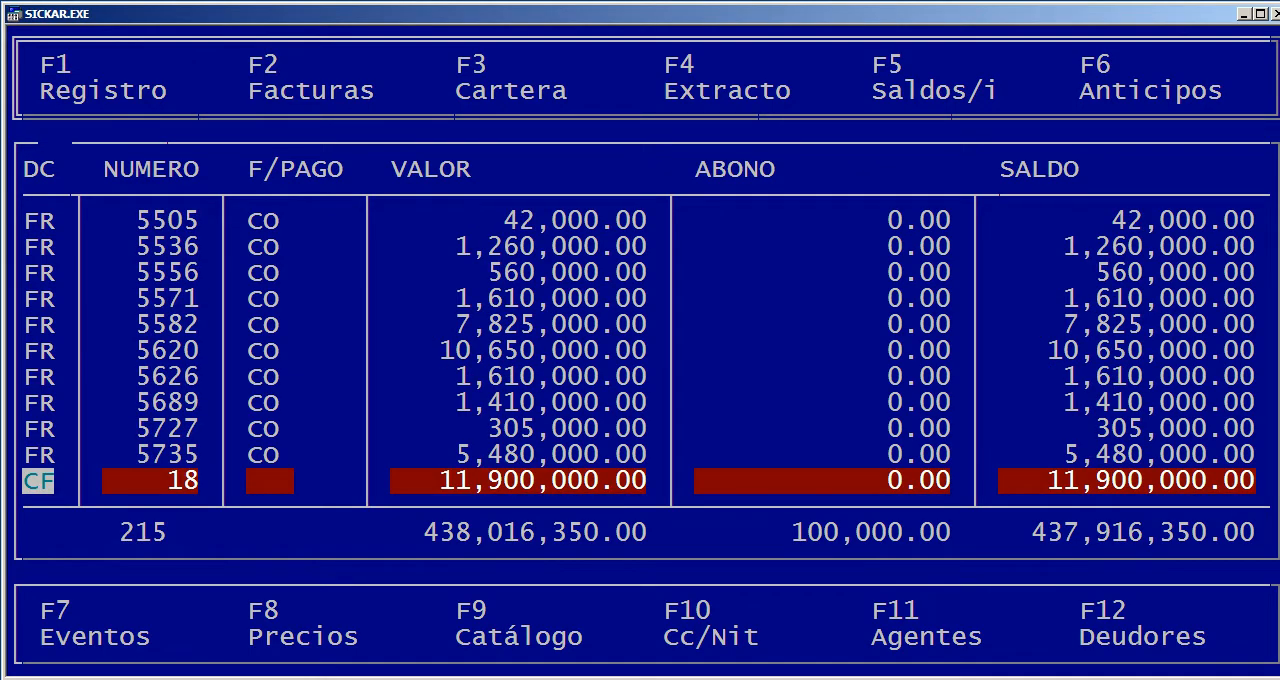
key("Right")
key("Right")
key("Right")
key("Right")
key("Right")
key("Right")
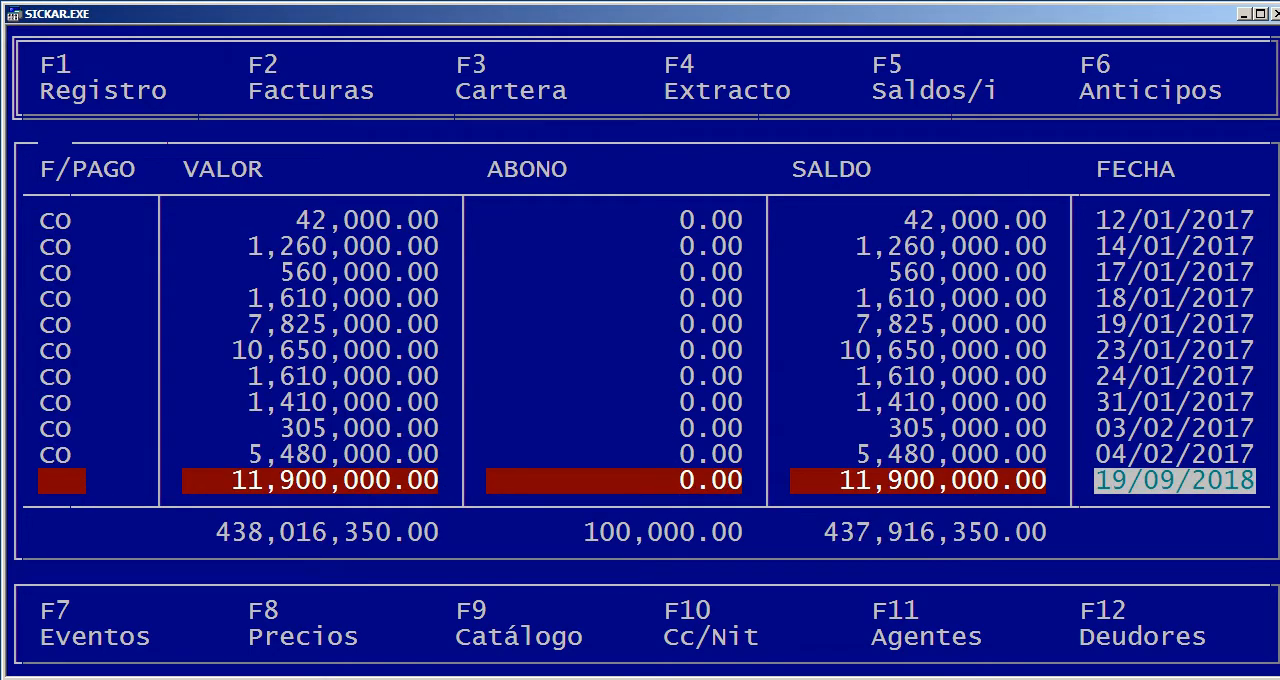
key("Left")
key("Left")
key("Left")
key("Left")
key("Escape")
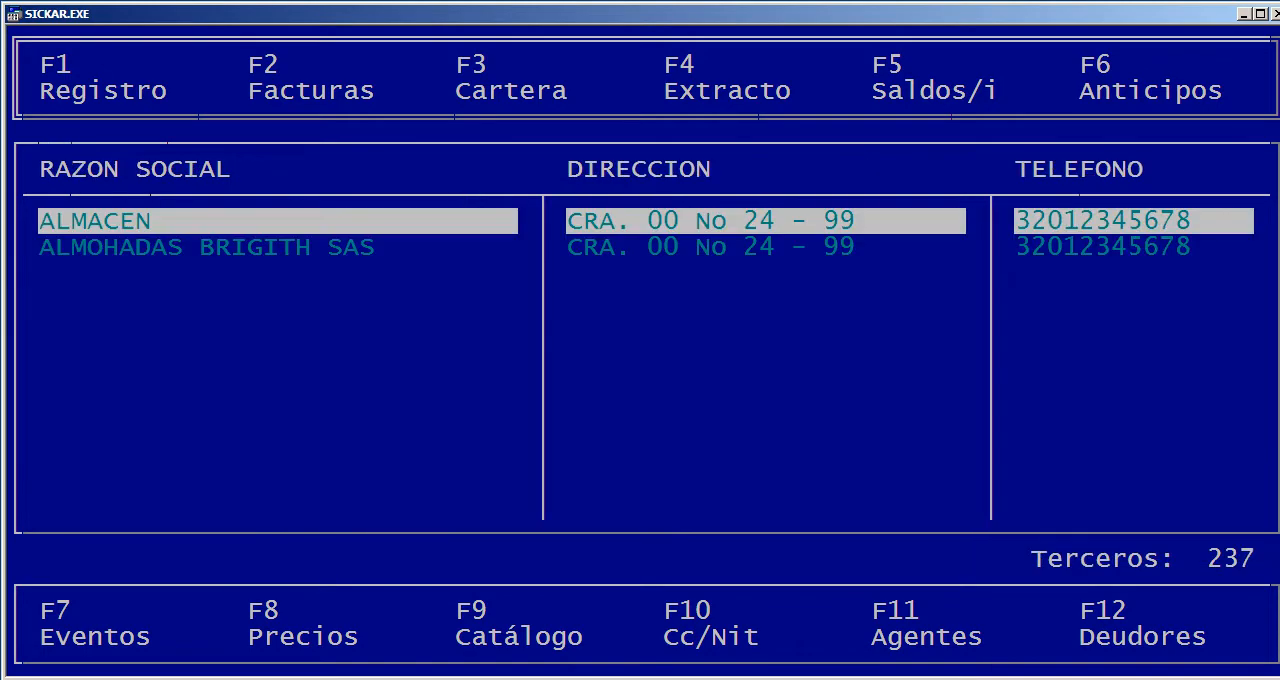
key("Escape")
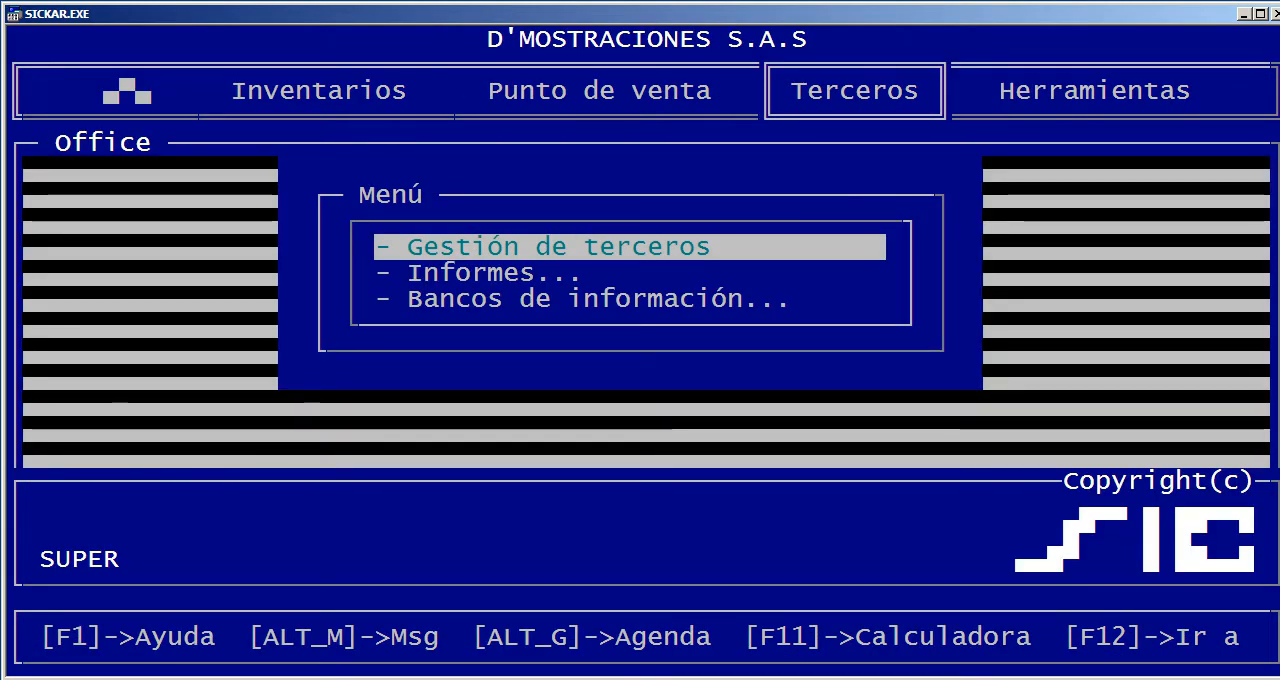
Find third party ALMACEN by searching ALMA and start COMPROBANTE DE EGRESO number 16 for it
key("Return")
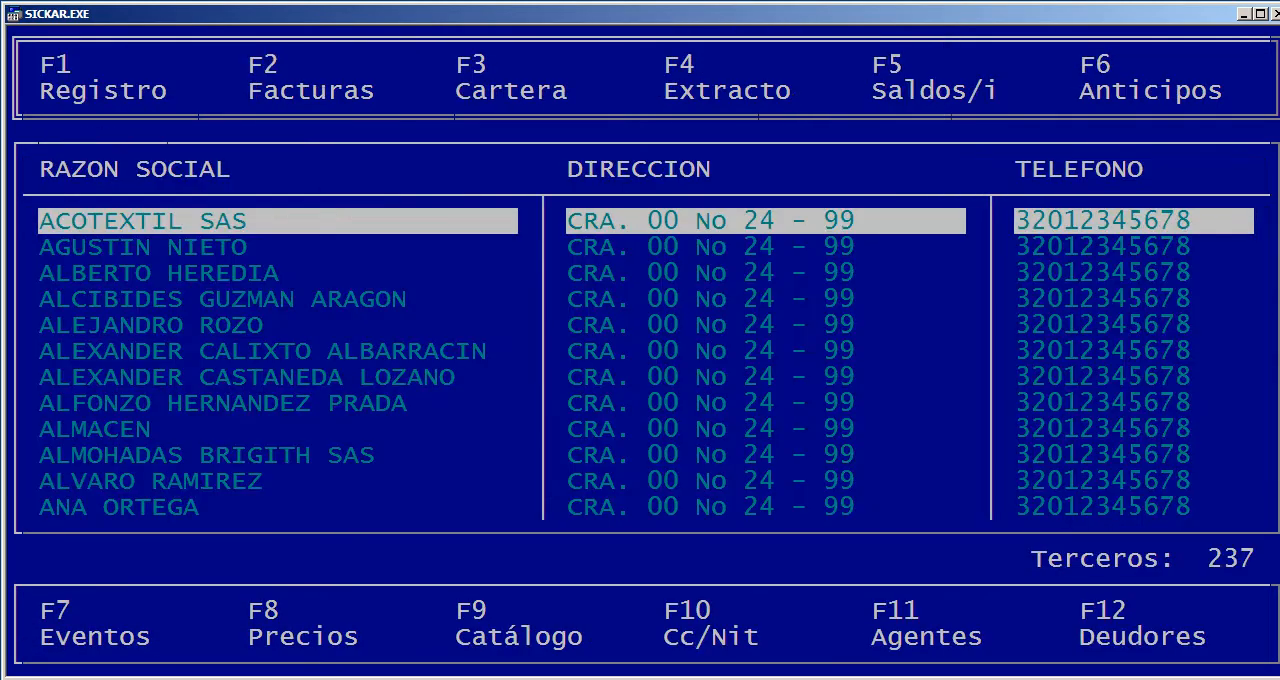
type("ALMA")
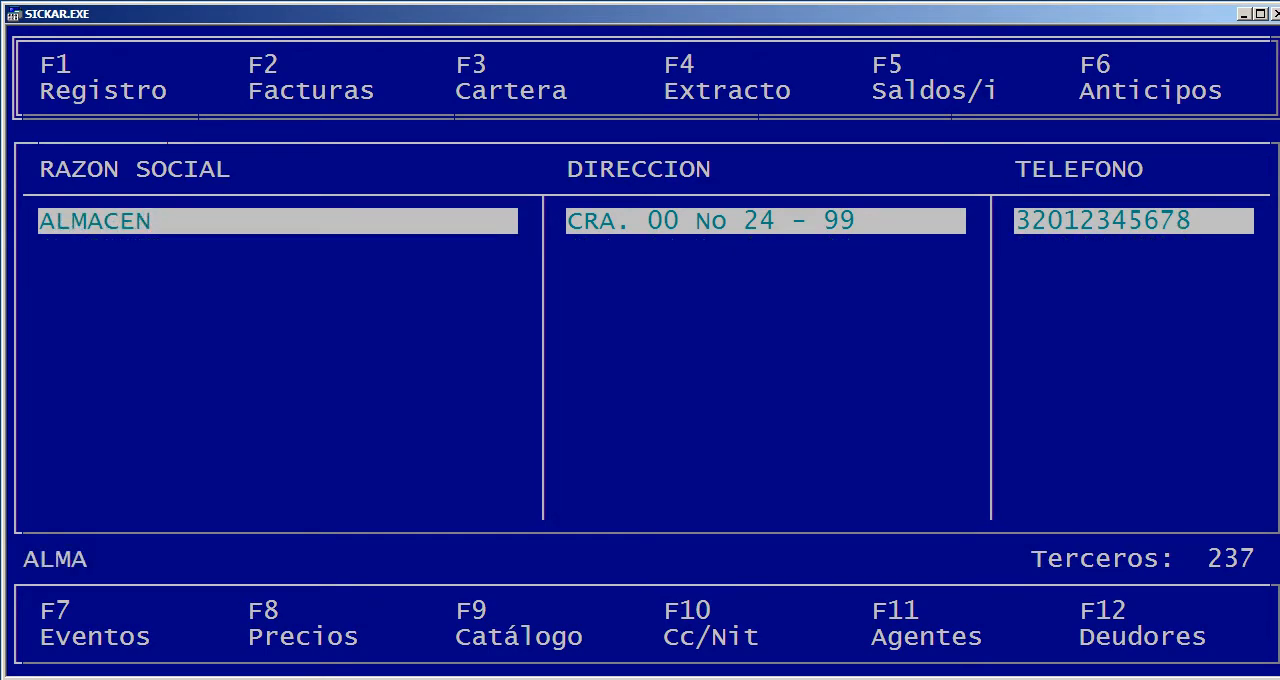
key("Return")
key("Down")
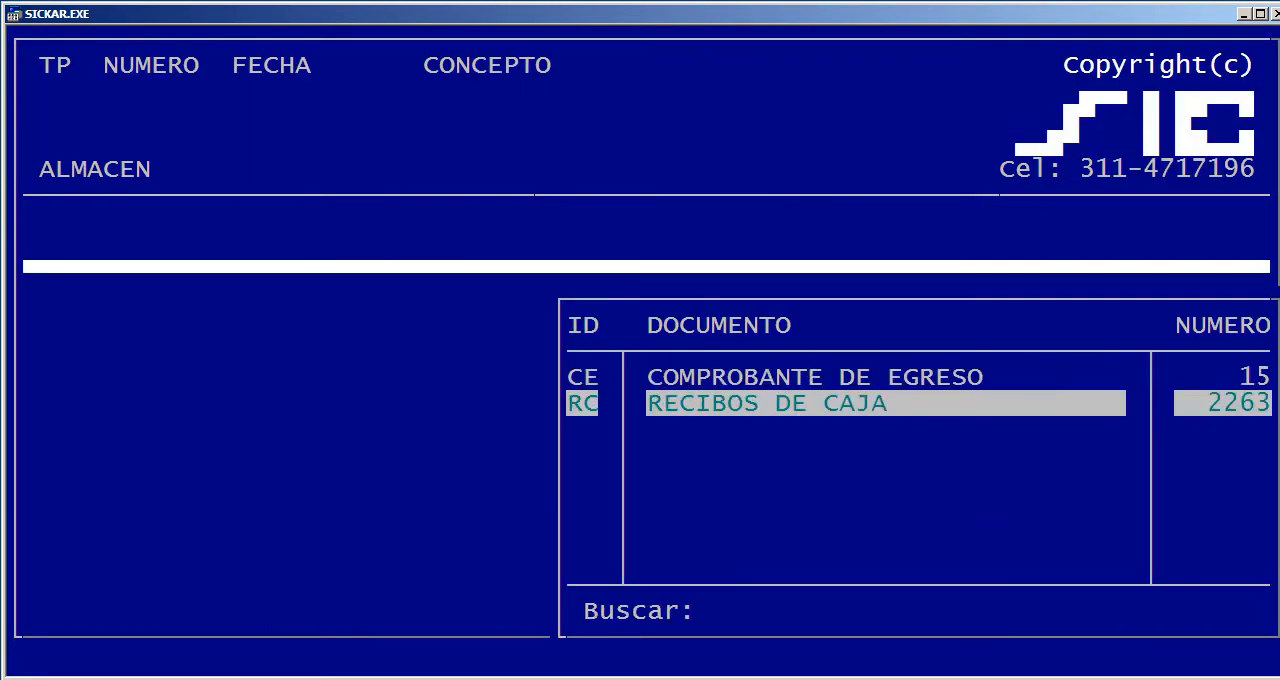
key("Up")
key("Return")
Accept 19/09/2018 as the voucher date, enter ABONO as concept and list the outstanding invoice with CARTERA set to S
key("Return")
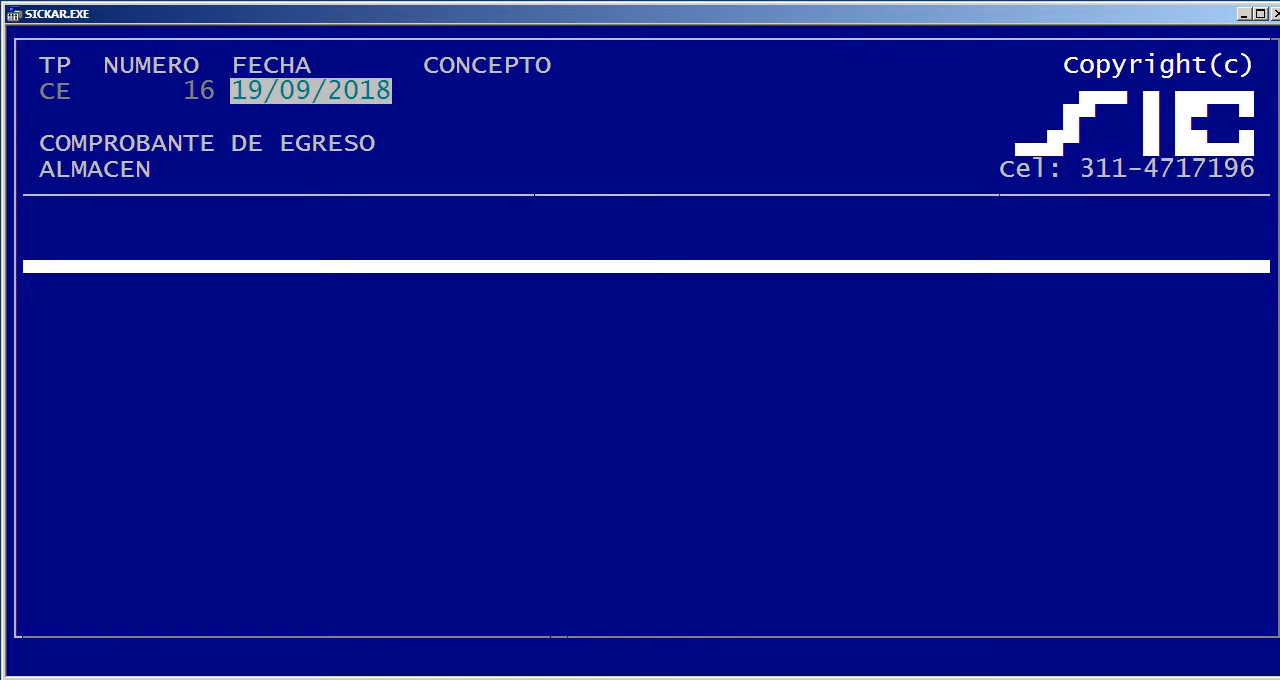
key("Return")
type("ABONO")
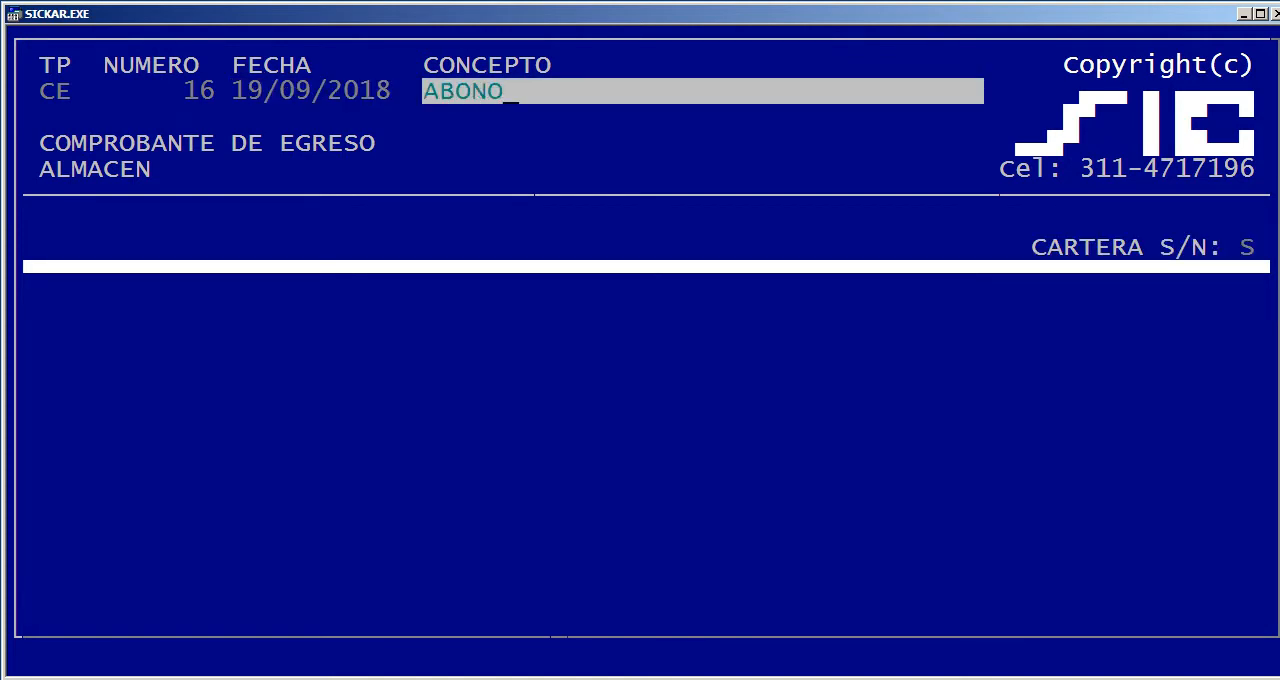
key("Return")
key("Return")
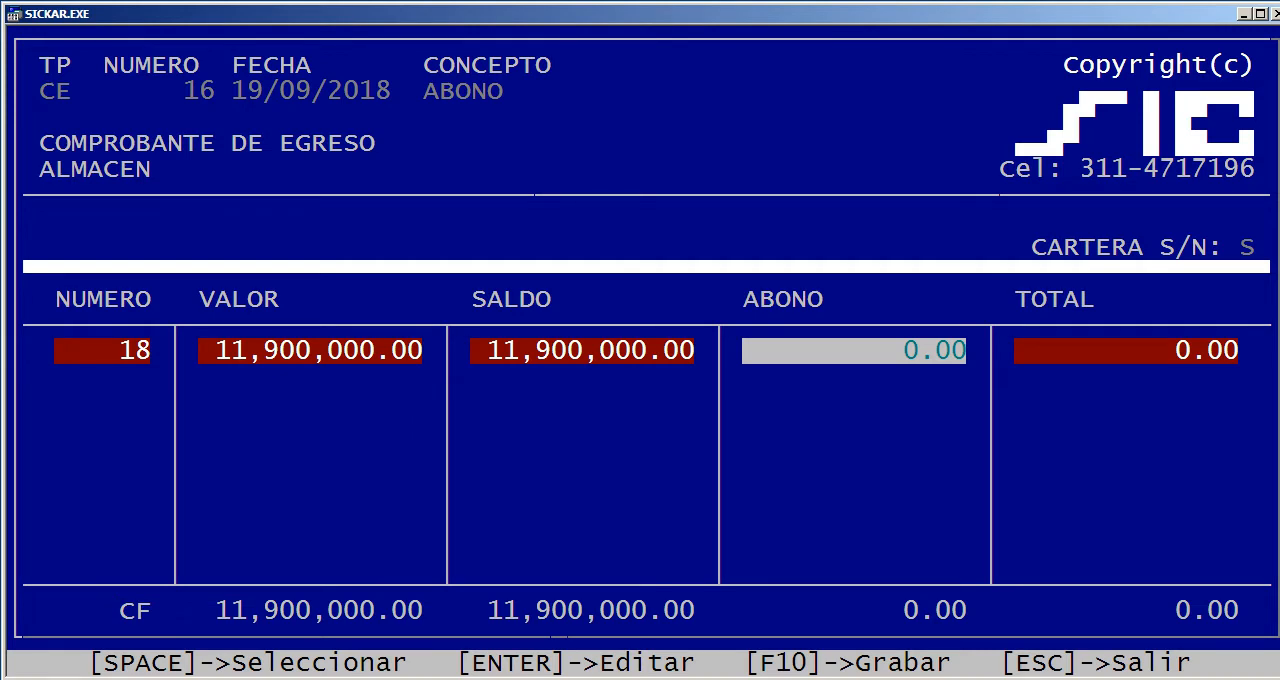
Enter an abono of 1,900,000 for purchase invoice 18 and save the COMPROBANTE DE EGRESO
key("Return")
type("1,")
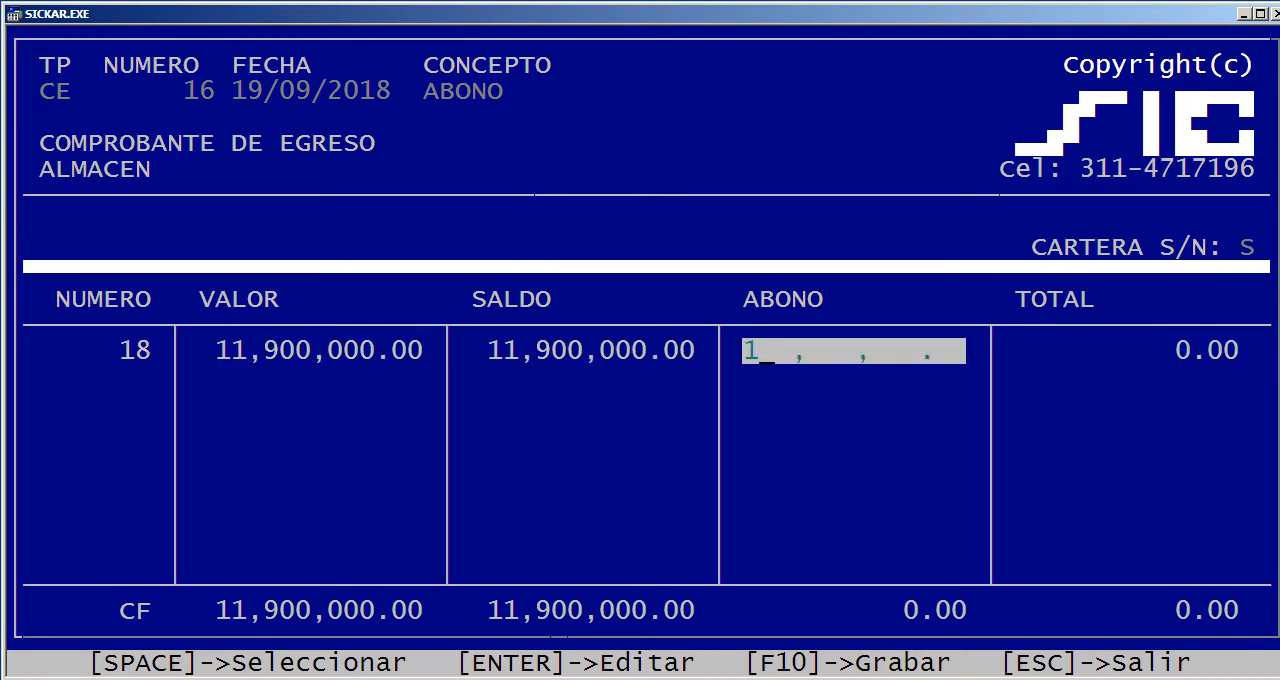
type("900,000,")
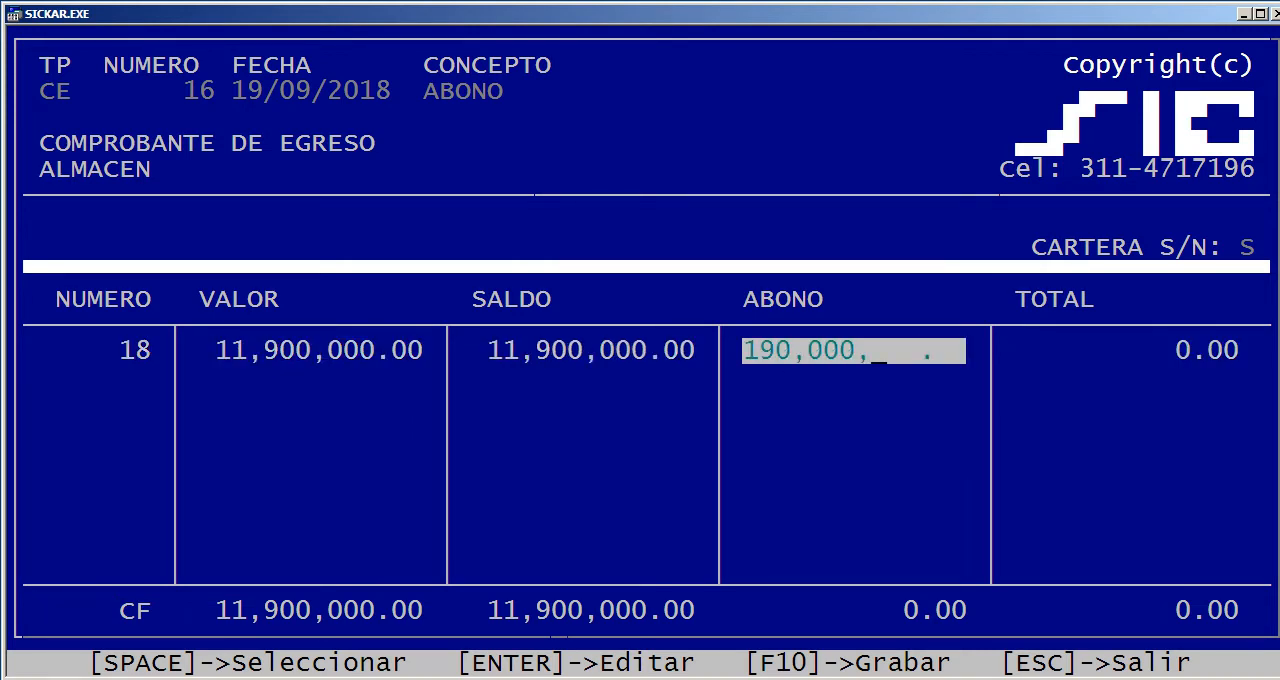
key("Return")
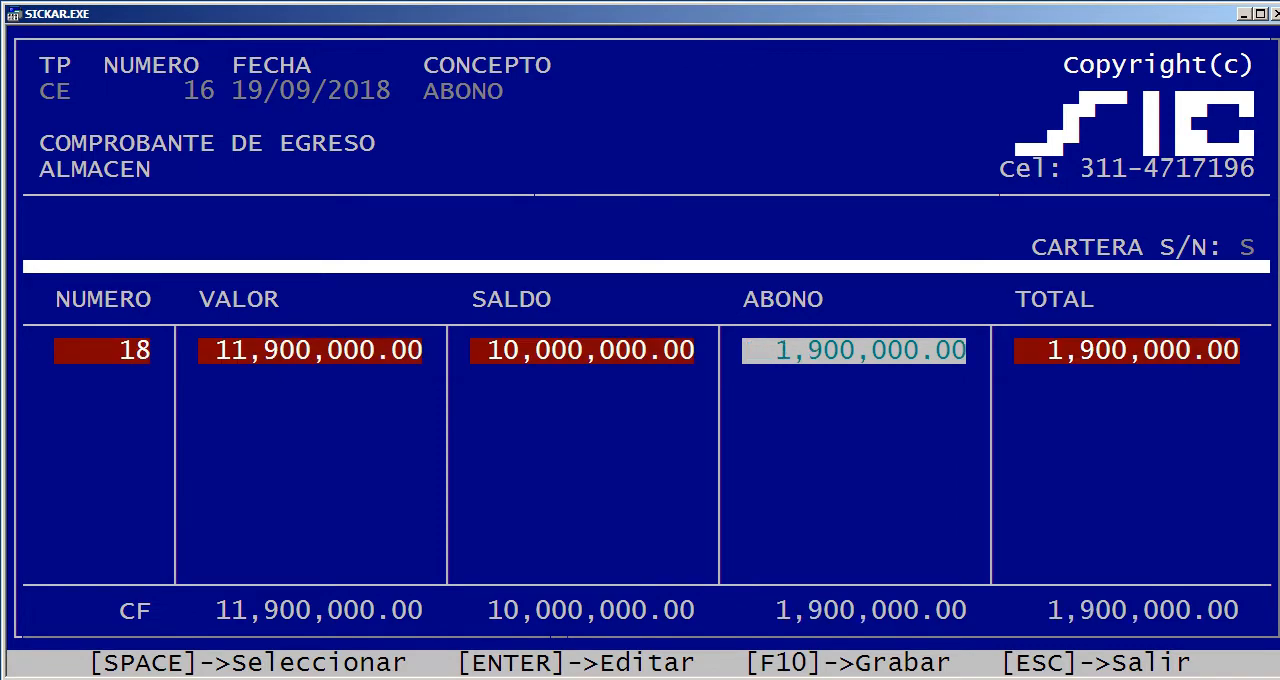
key("F10")
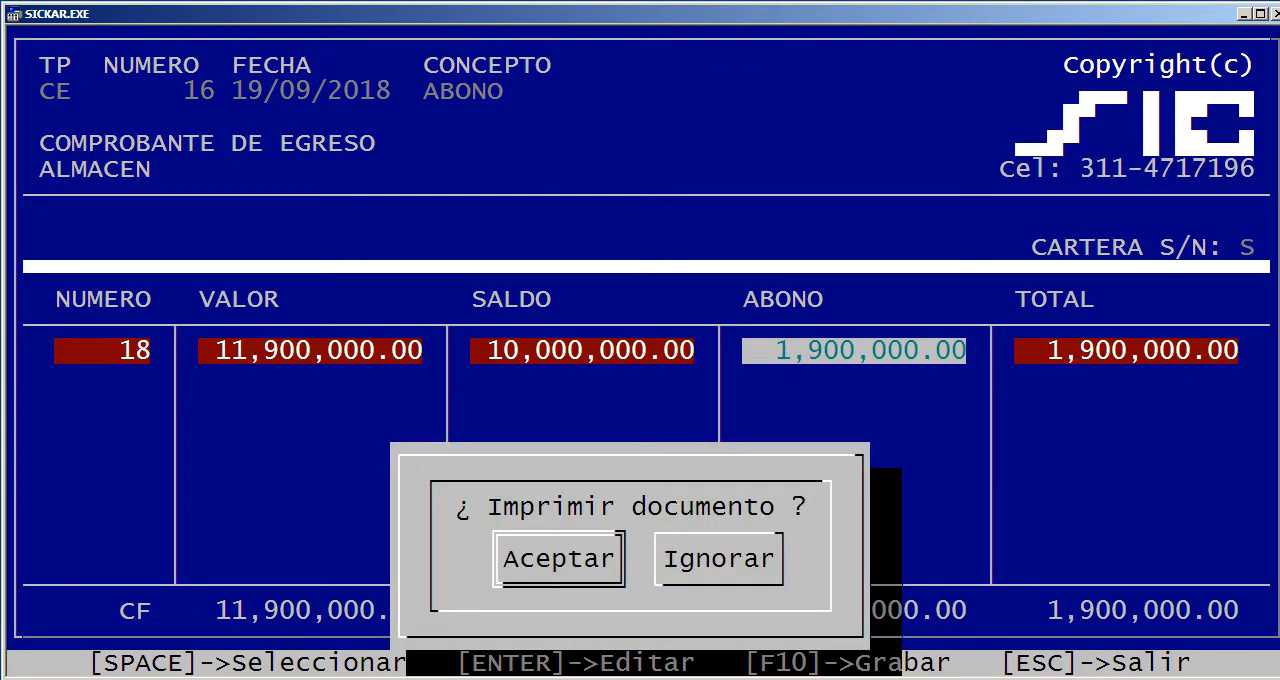
Decline printing the saved voucher and check ALMACEN's last Cartera record, CF 18
key("Right")
key("Return")
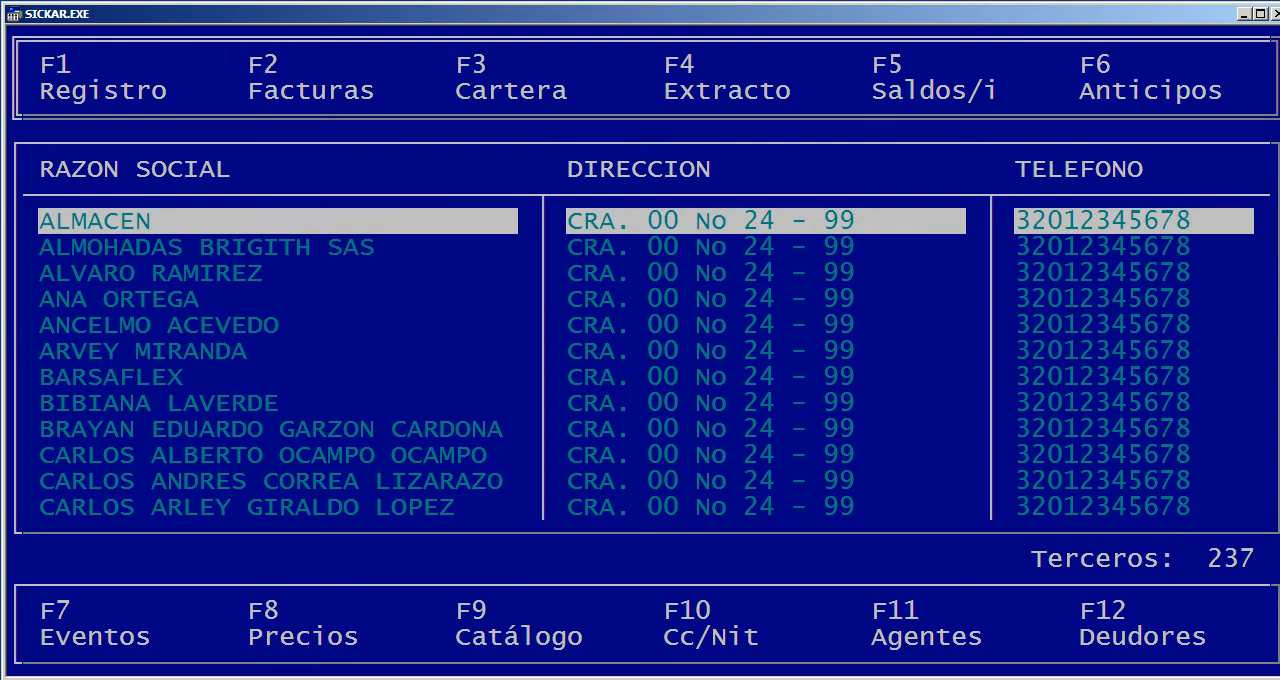
key("Return")
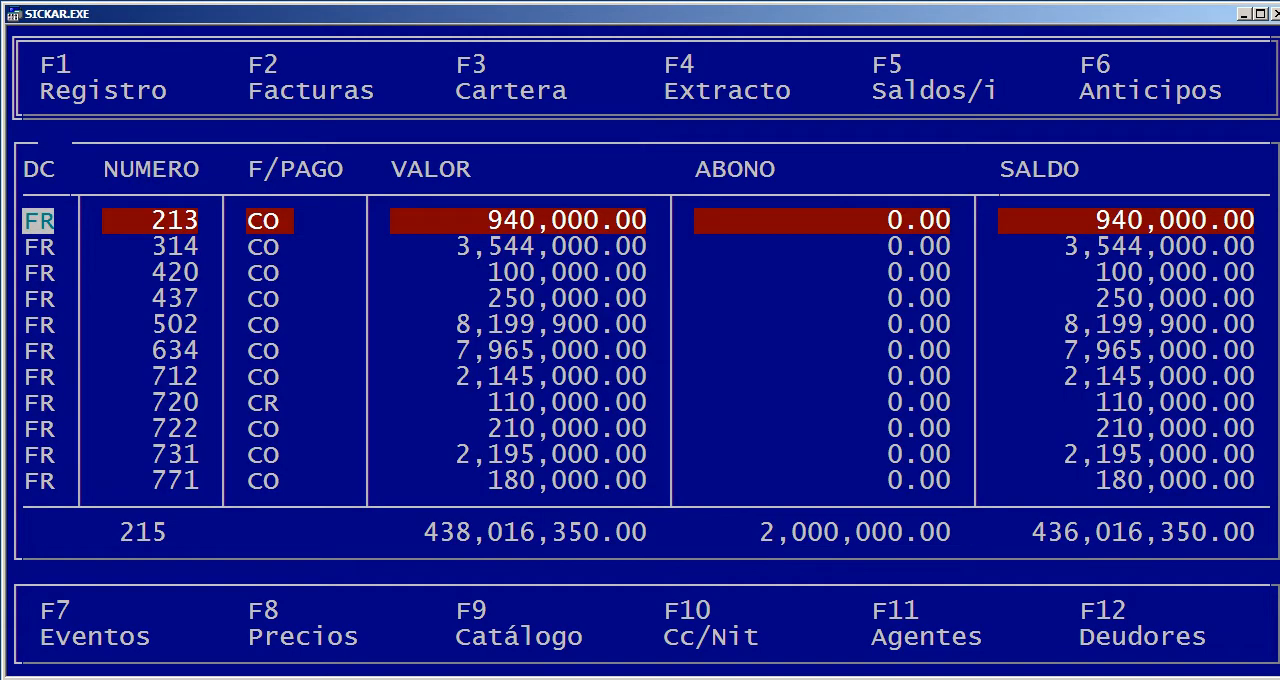
key("End")
key("Up")
key("Down")
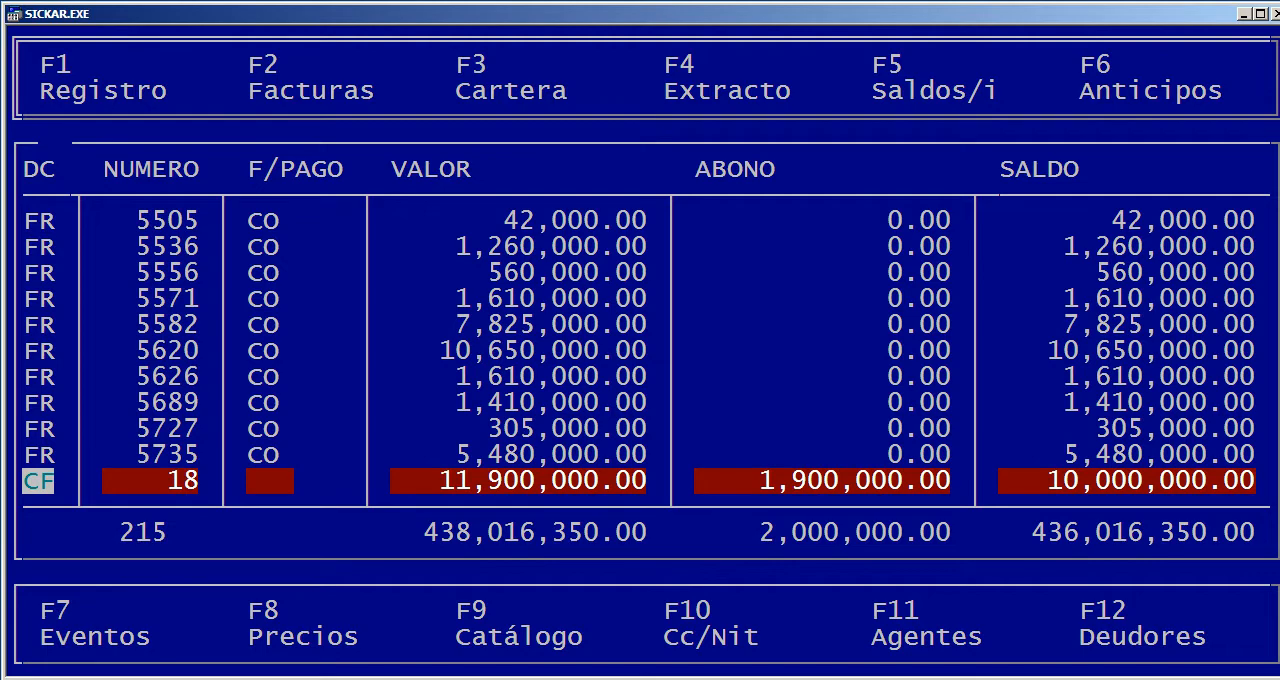
Display ALMACEN's Clientes account statement for 01/09/2018 to 30/09/2018, then close it
key("F4")
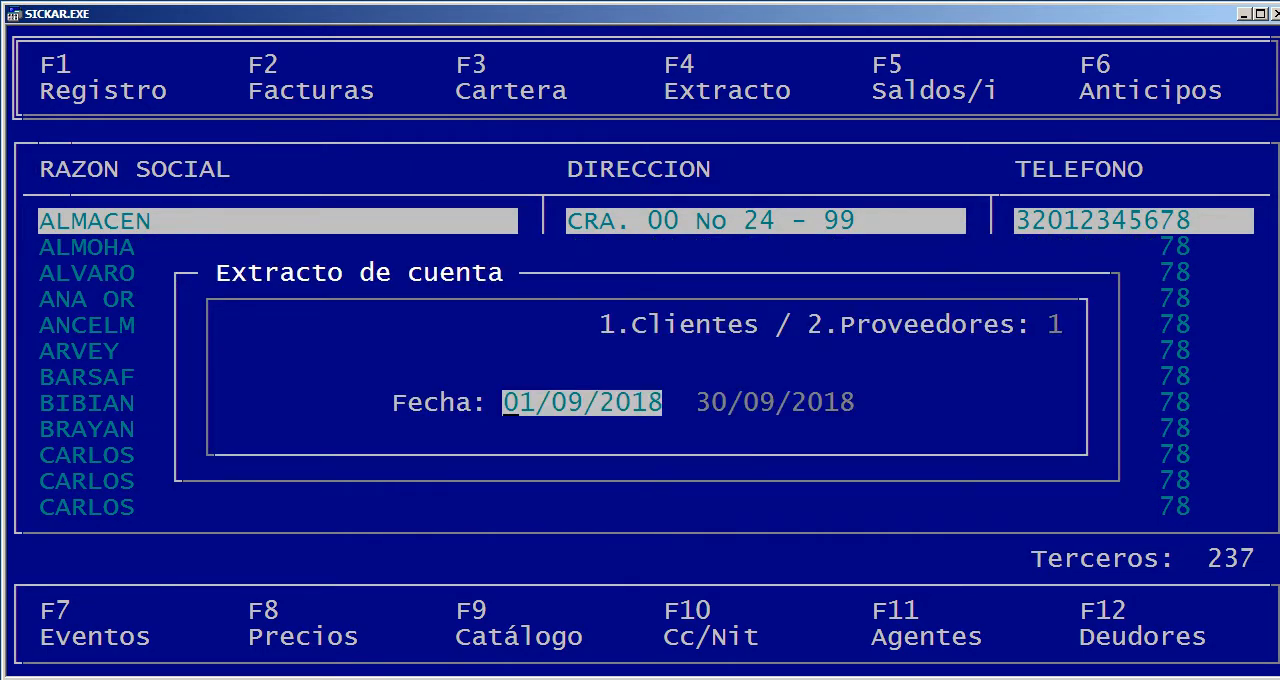
key("Return")
key("Return")
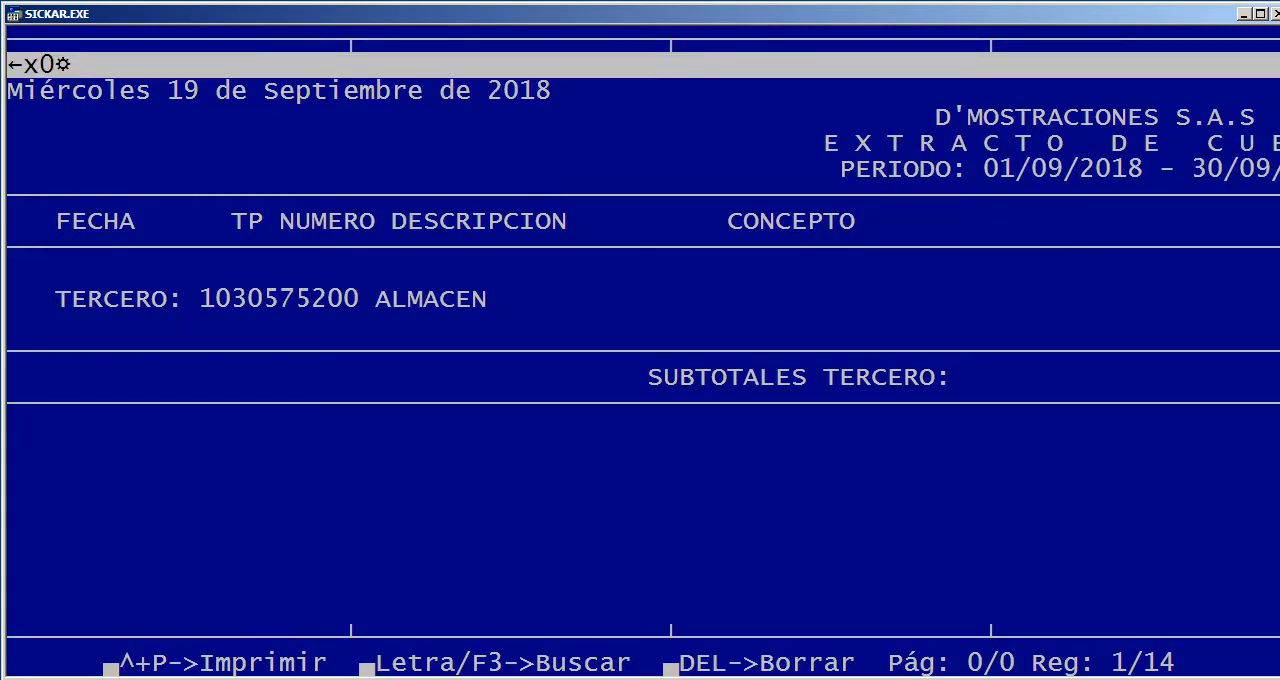
key("Escape")
key("Right")
key("Return")
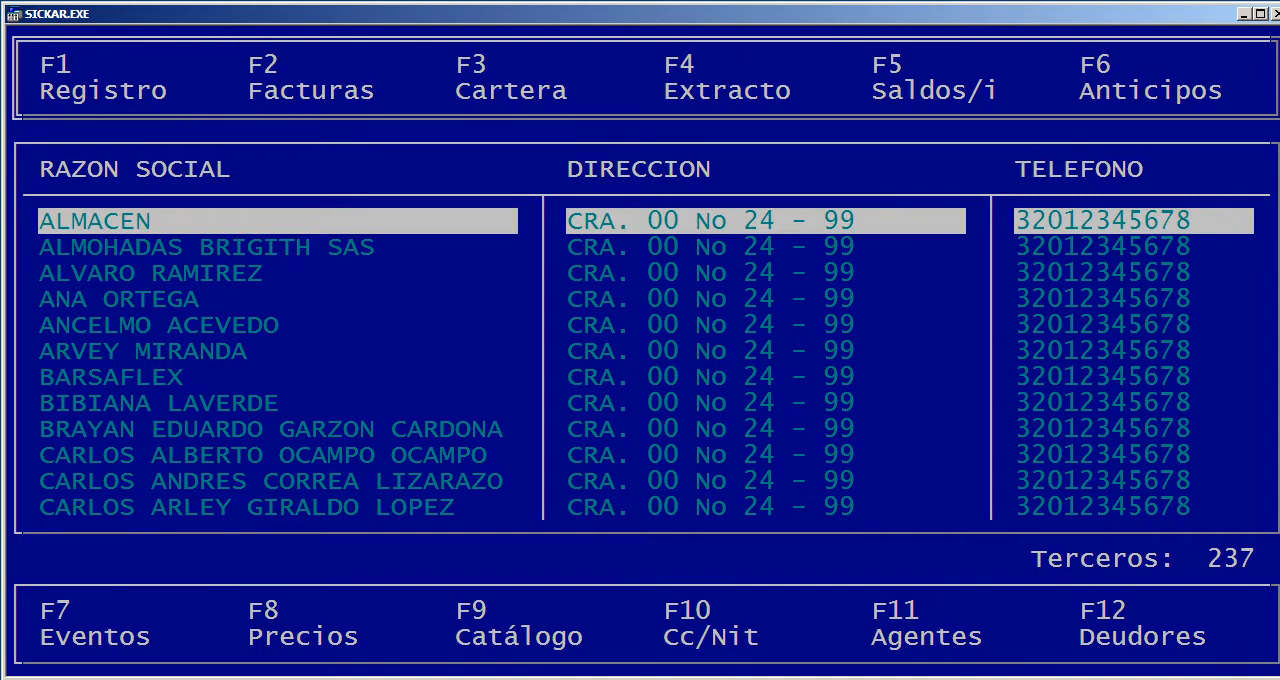
Generate ALMACEN's account statement as Proveedores (option 2) for the period 01/01/2018 to 30/09/2018
key("F4")
type("1")
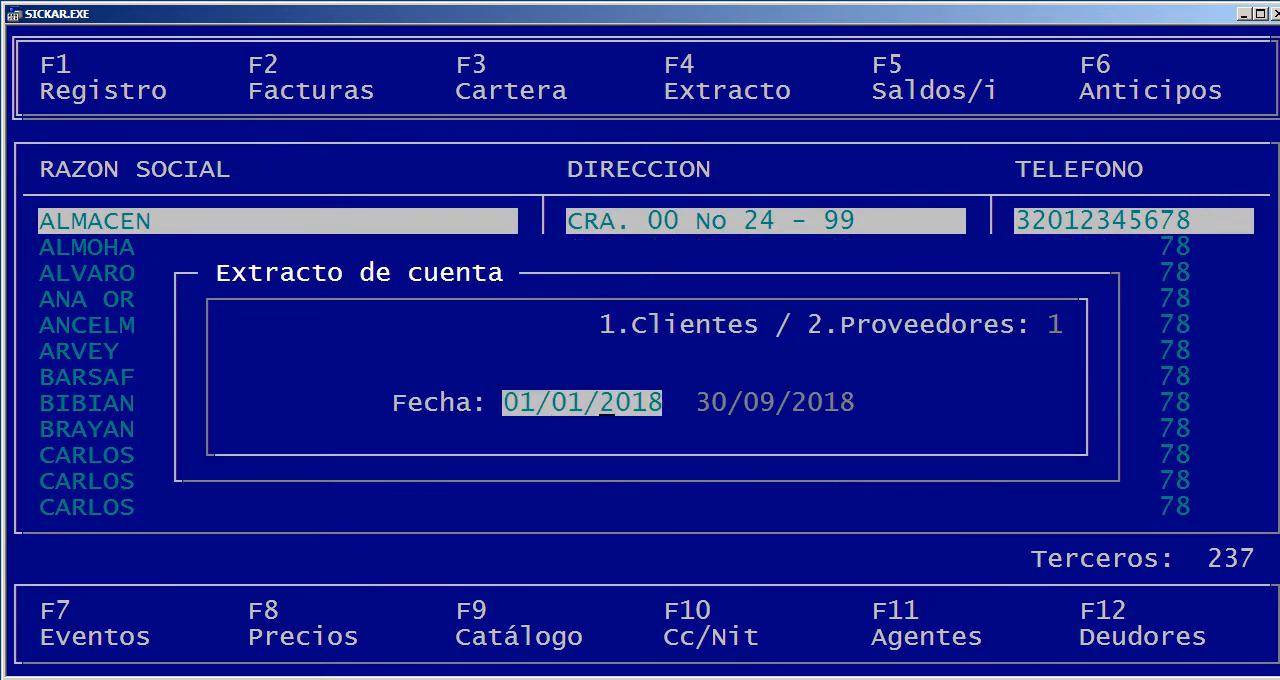
key("Up")
type("2")
key("Return")
key("Return")
key("Return")
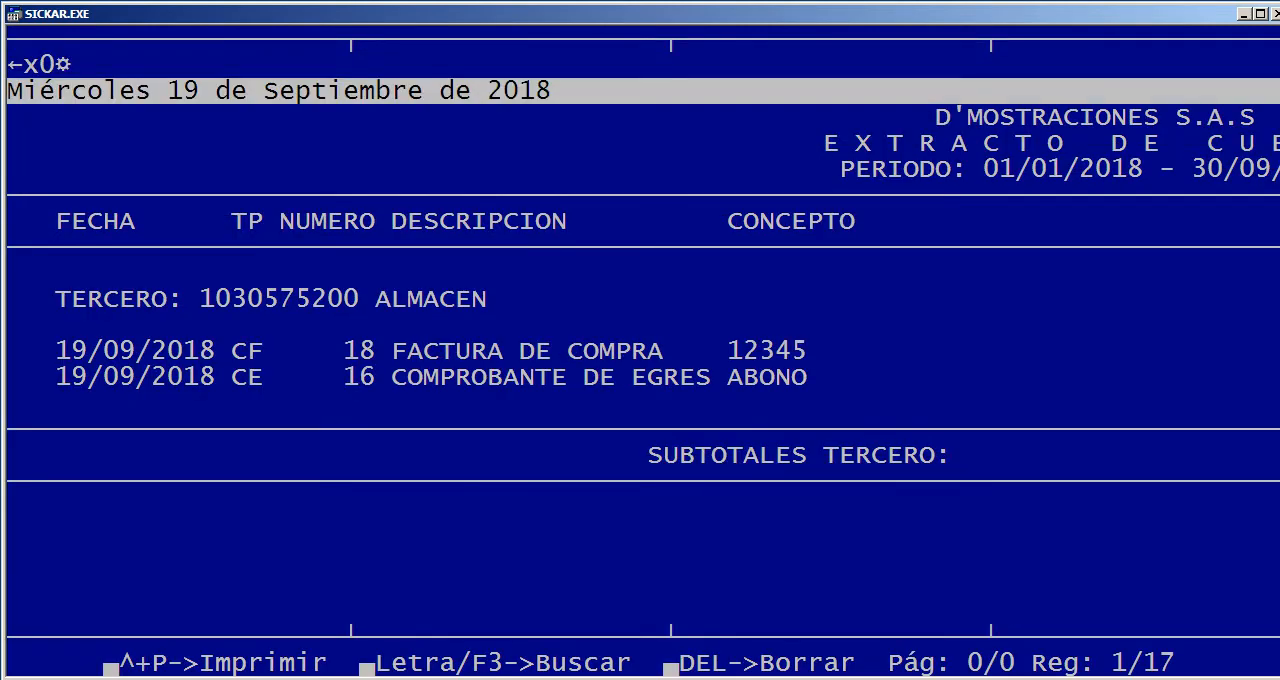
Examine the debit, credit and new balance columns for purchase invoice CF 18 in the statement
key("Down")
key("Down")
key("Down")
key("Down")
key("Down")
key("Down")
key("Down")
key("Down")
key("Down")
key("Down")
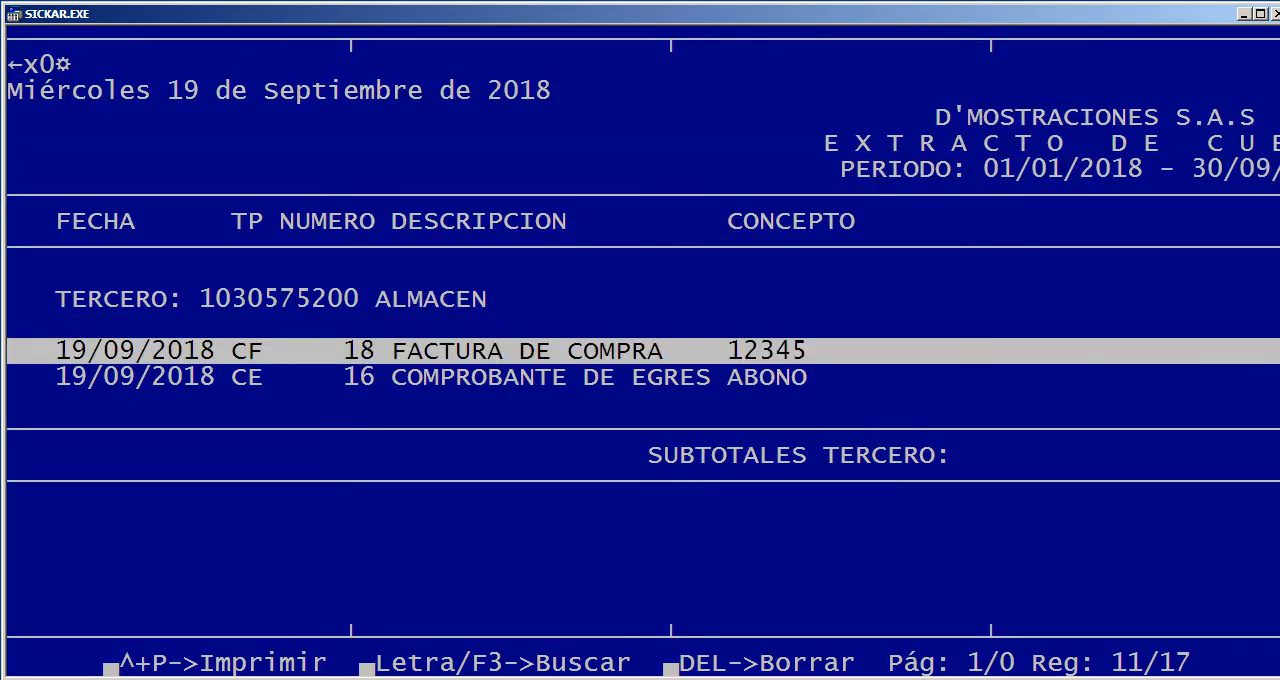
key("Right")
key("Right")
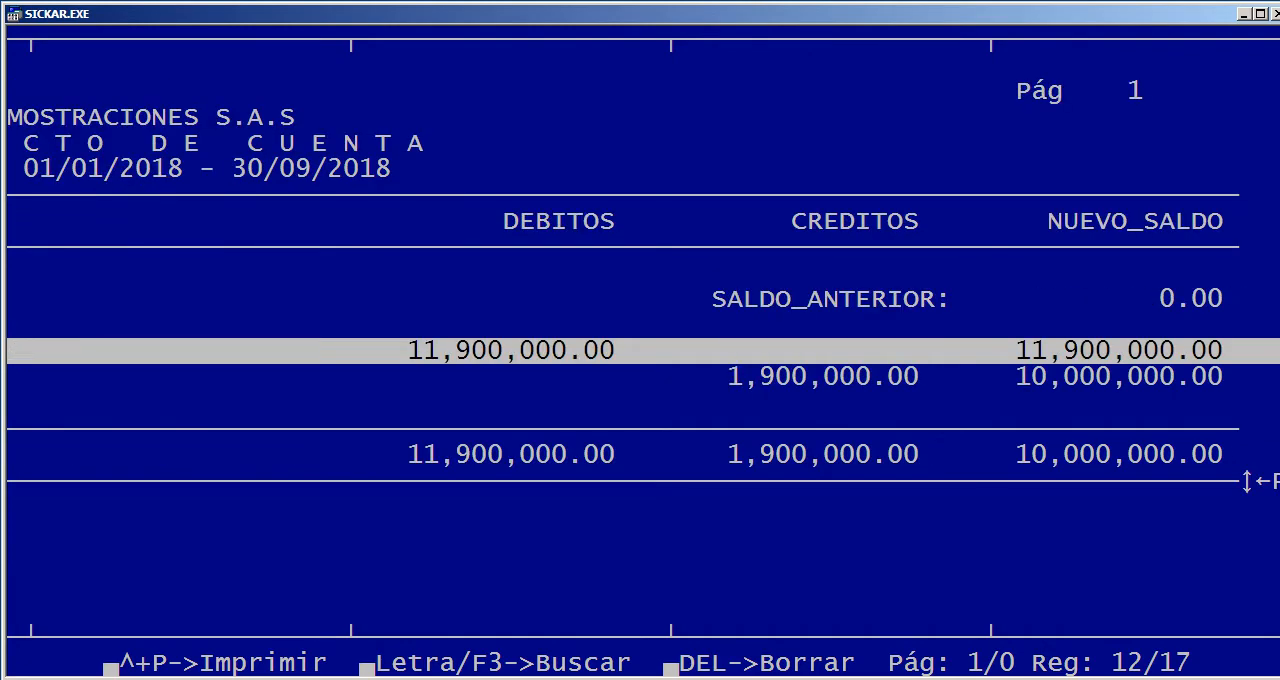
key("Down")
key("Left")
key("Left")
key("Left")
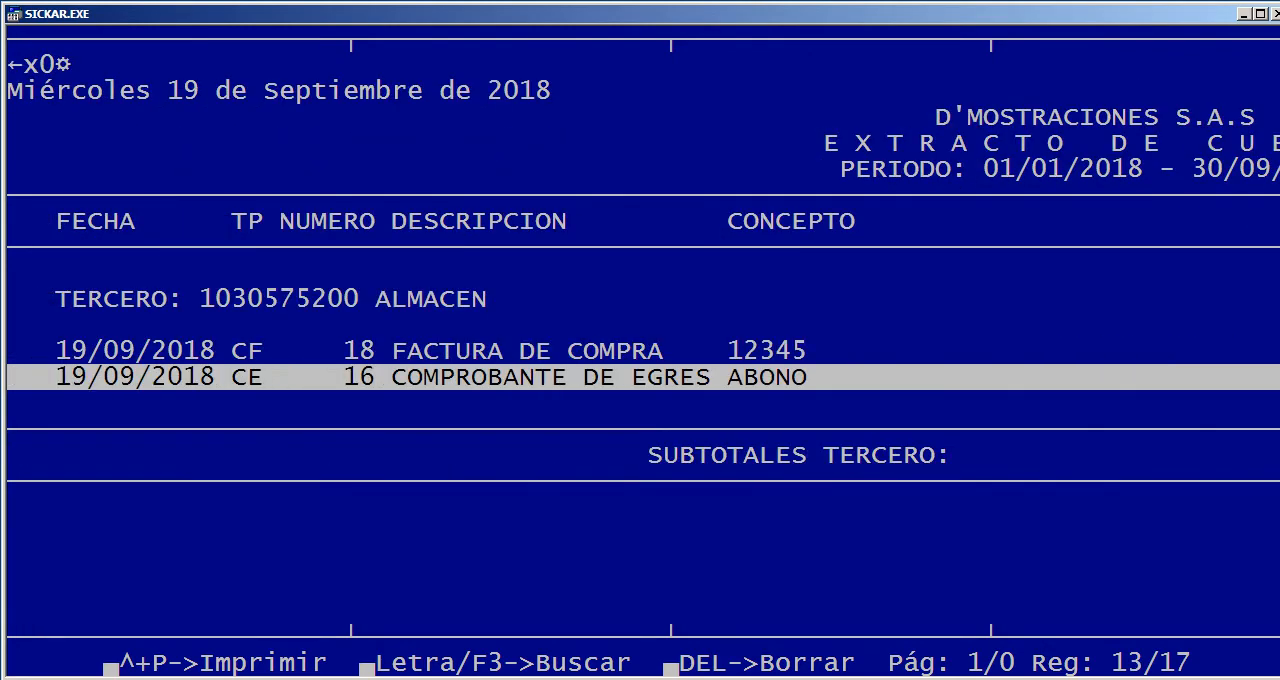
Examine the credit and new balance of voucher CE 16 and the third party's subtotals, then close the statement
key("Right")
key("Right")
key("Right")
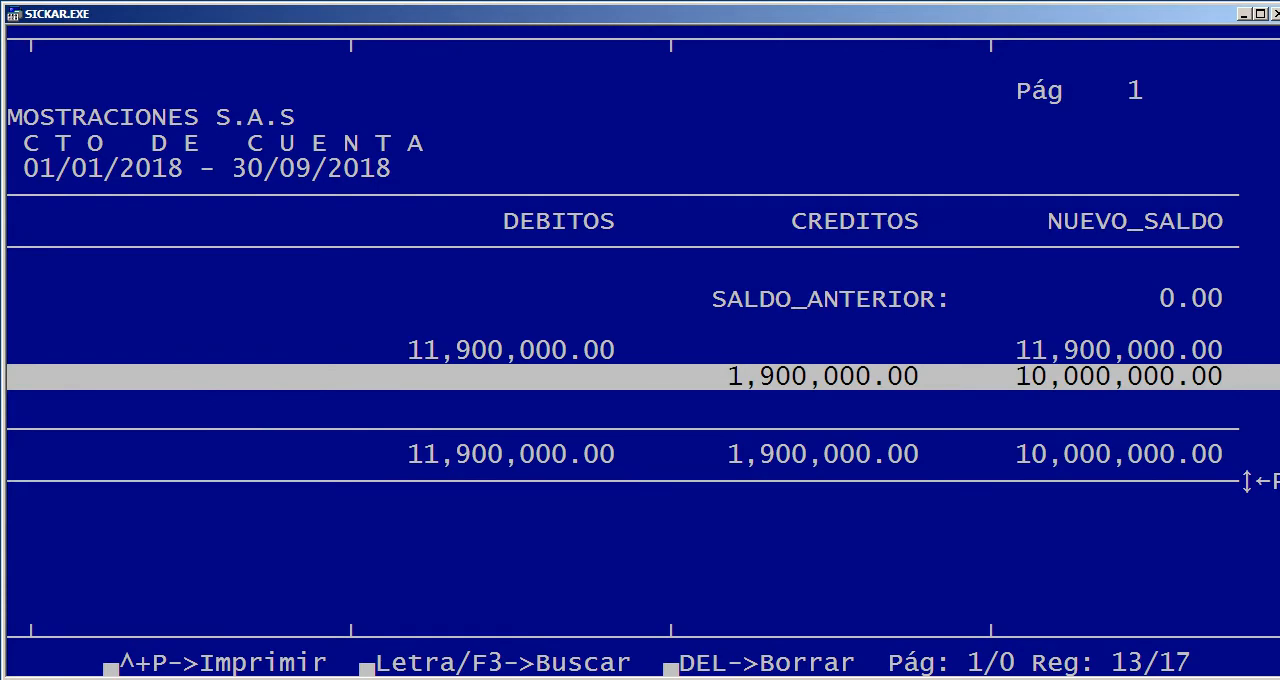
key("Down")
key("Down")
key("Down")
key("Left")
key("Left")
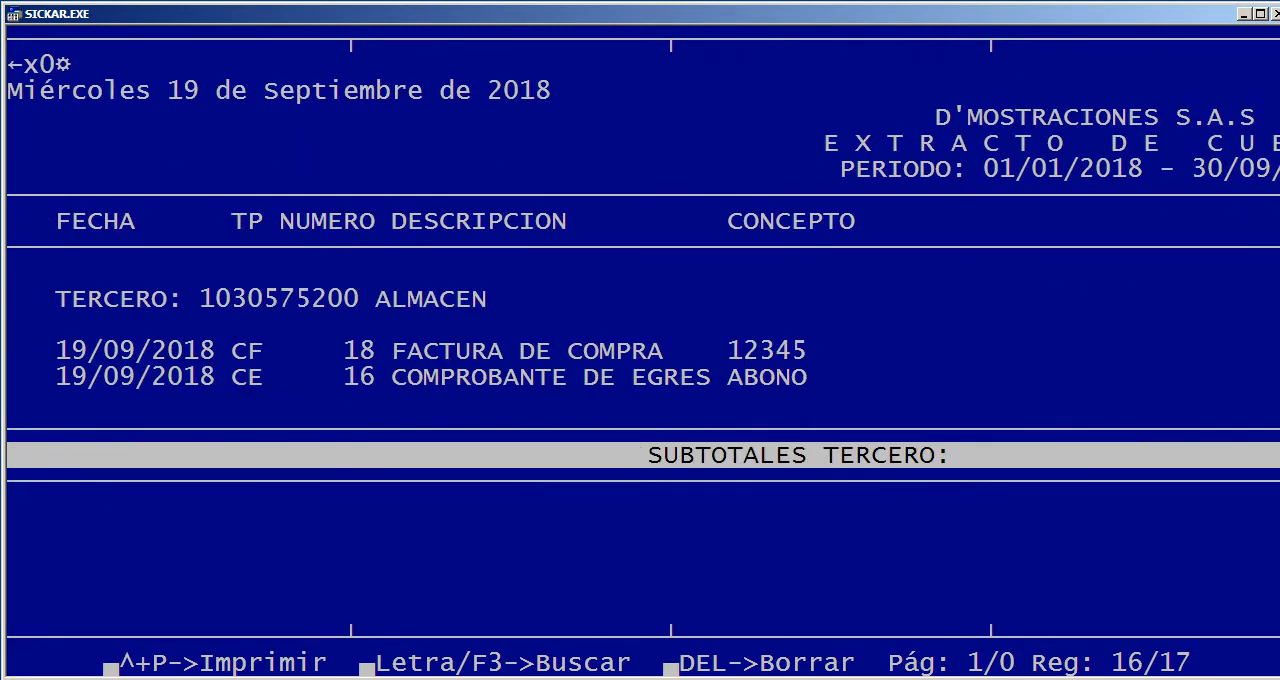
key("Escape")
key("Right")
key("Return")
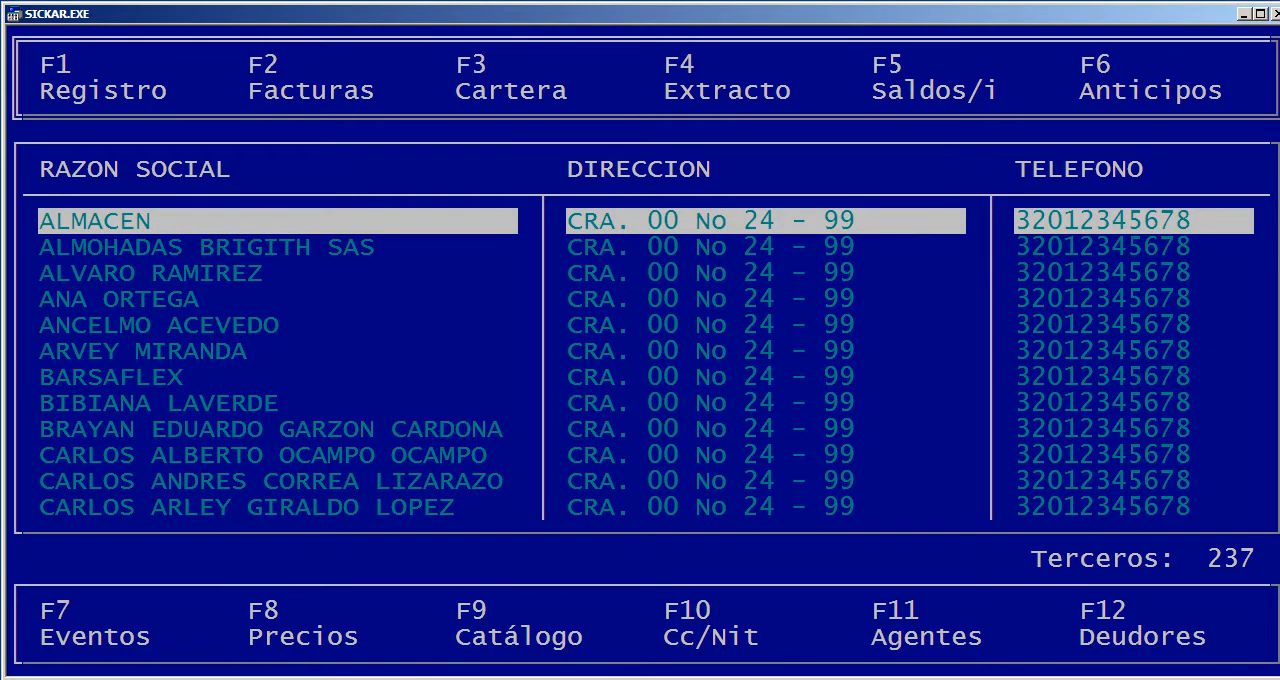
Leave the third-party management screen and open Gestión de Artículos under Inventarios
key("Escape")
key("Left")
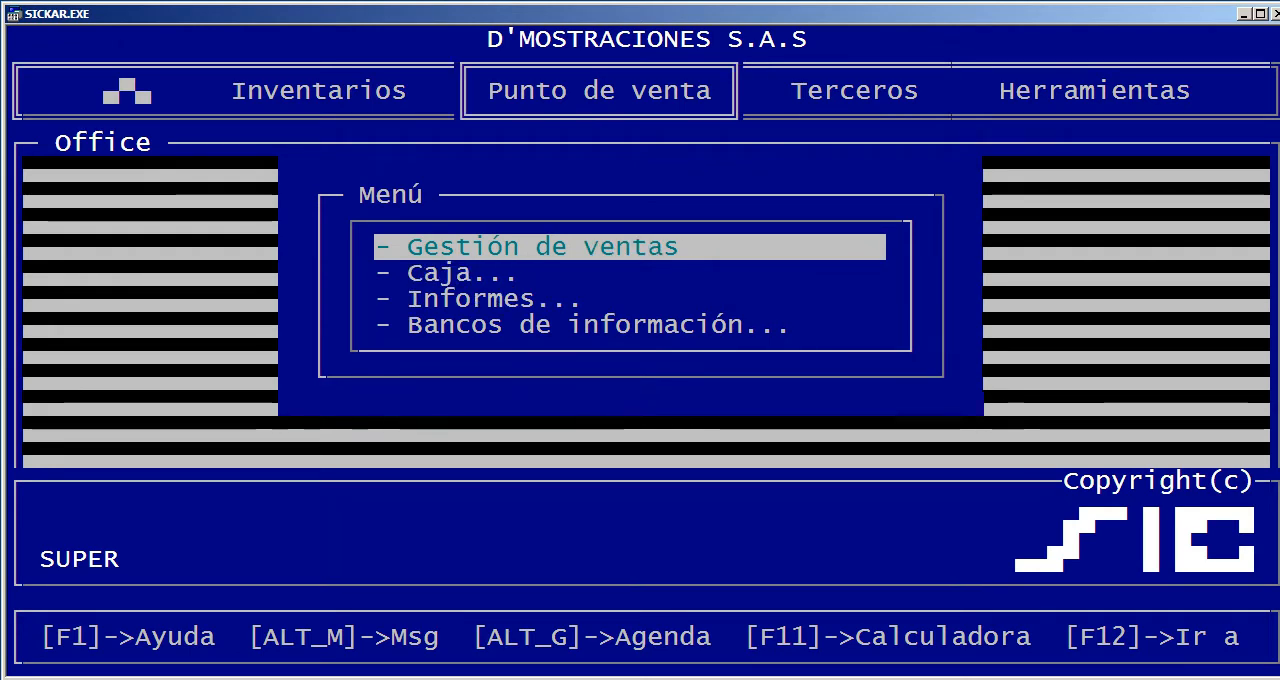
key("Right")
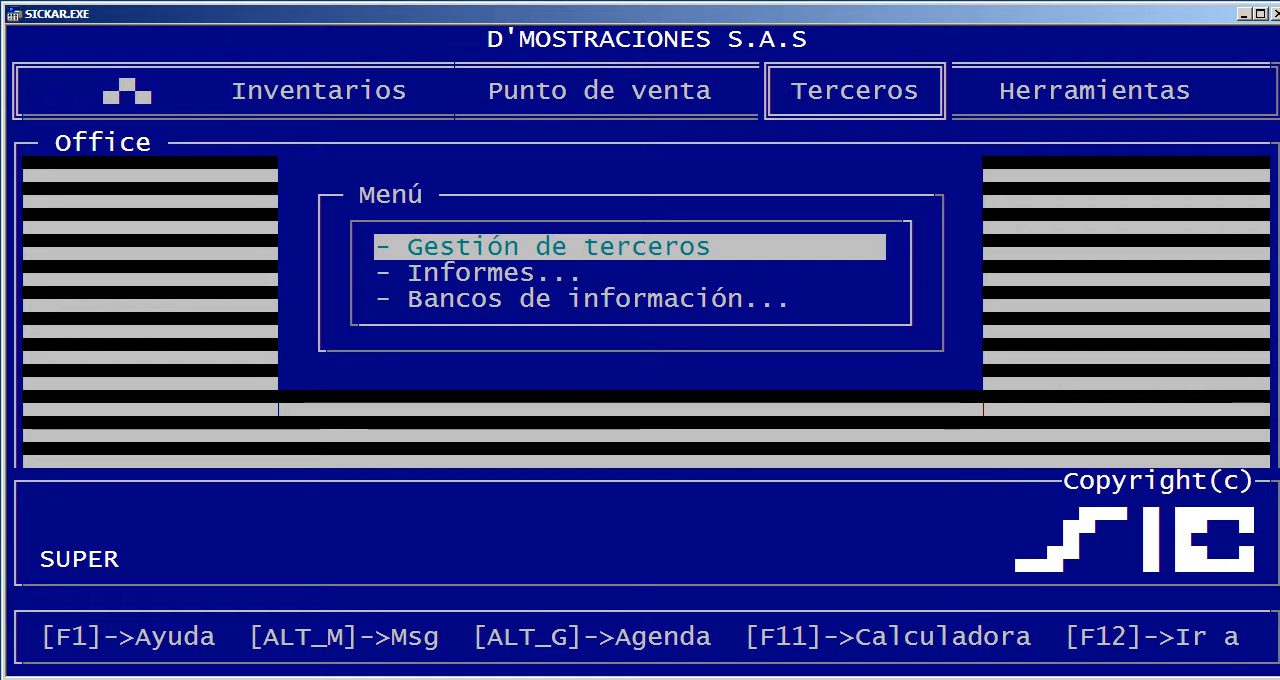
key("Left")
key("Left")
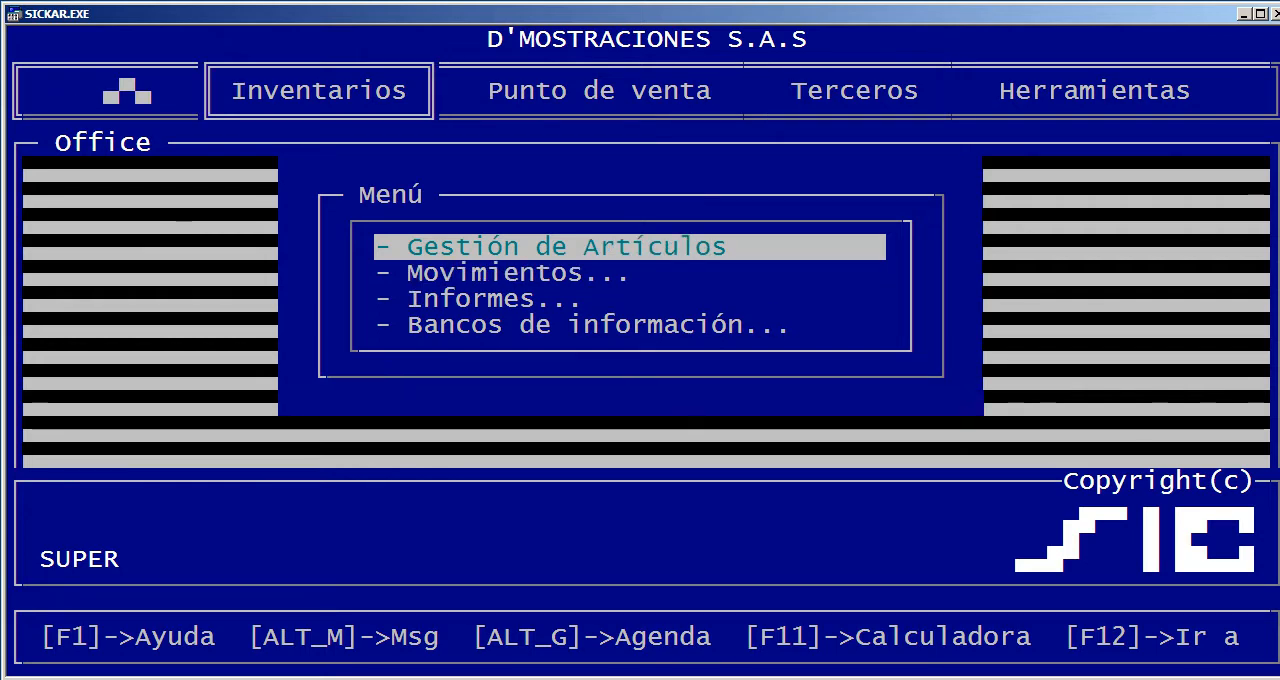
key("Return")
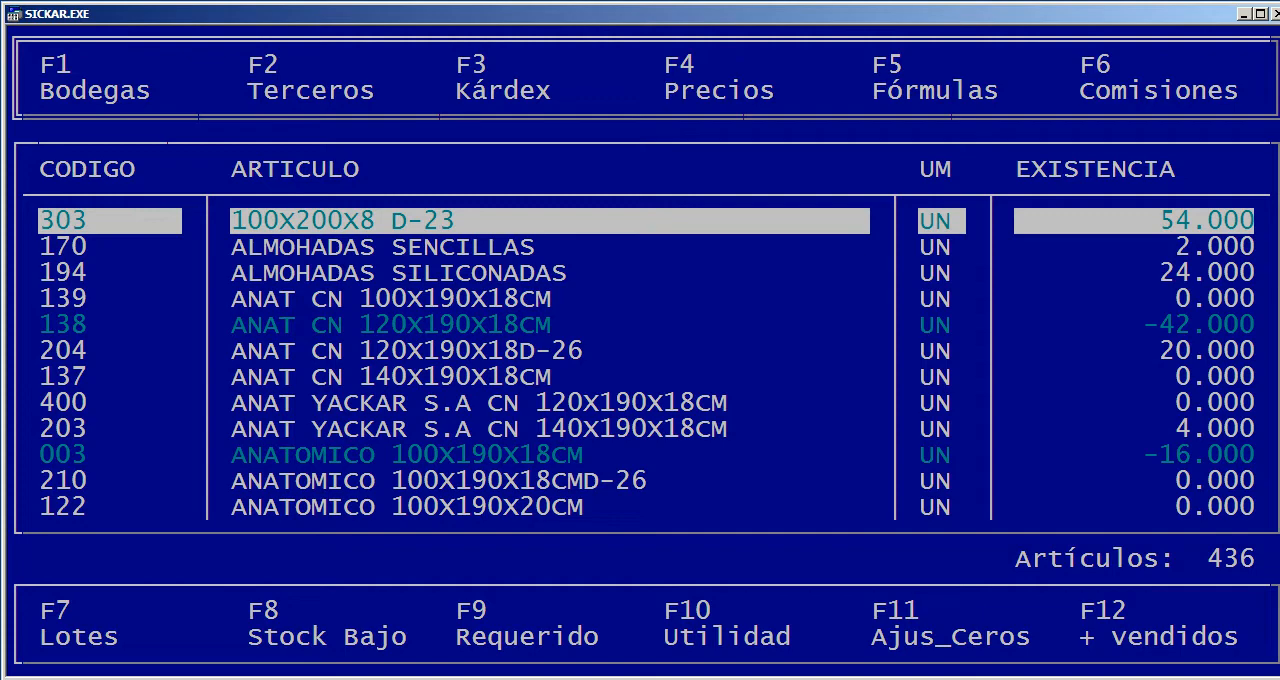
Find the article COMPUTADOR DELL by searching DELL and display its Kárdex
key("Down")
key("Down")
key("Down")
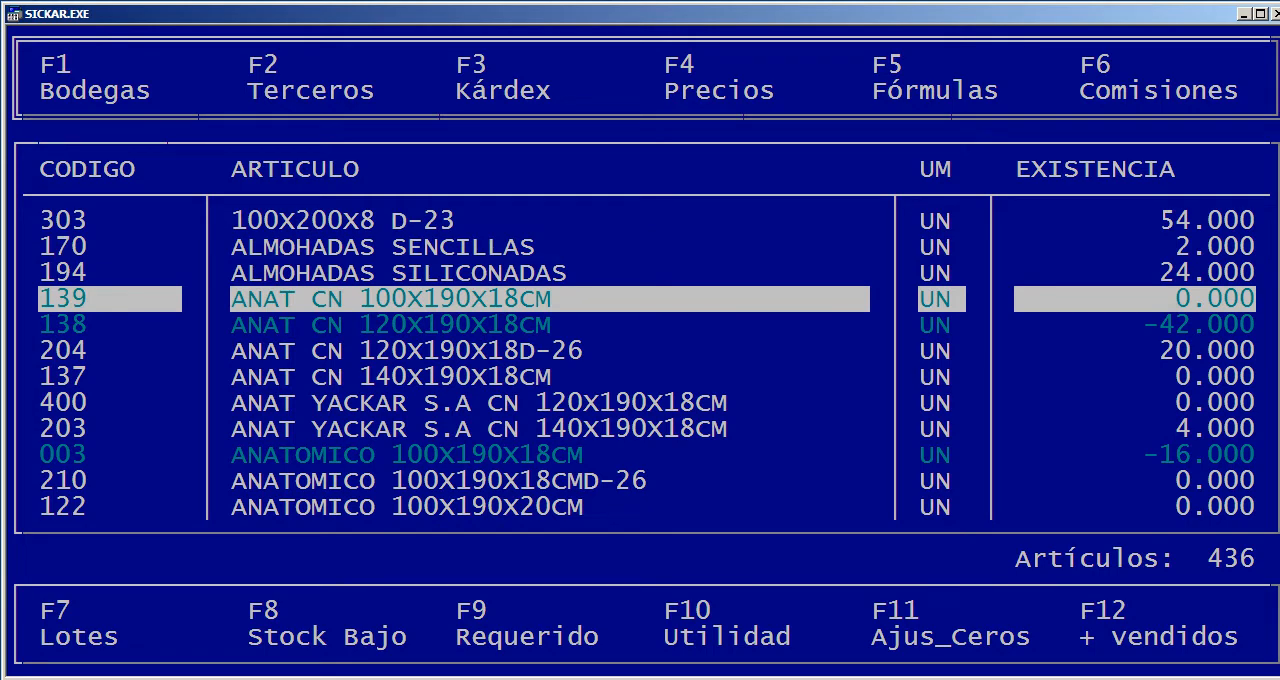
type("DELL")
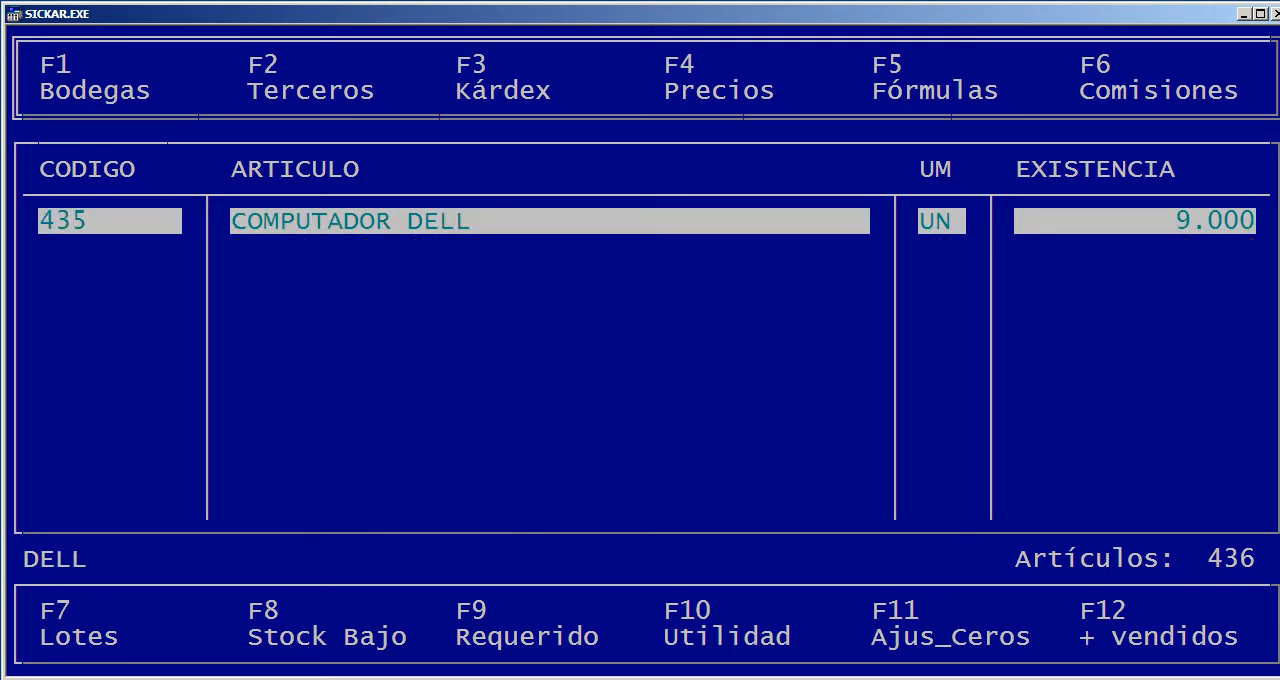
key("F3")
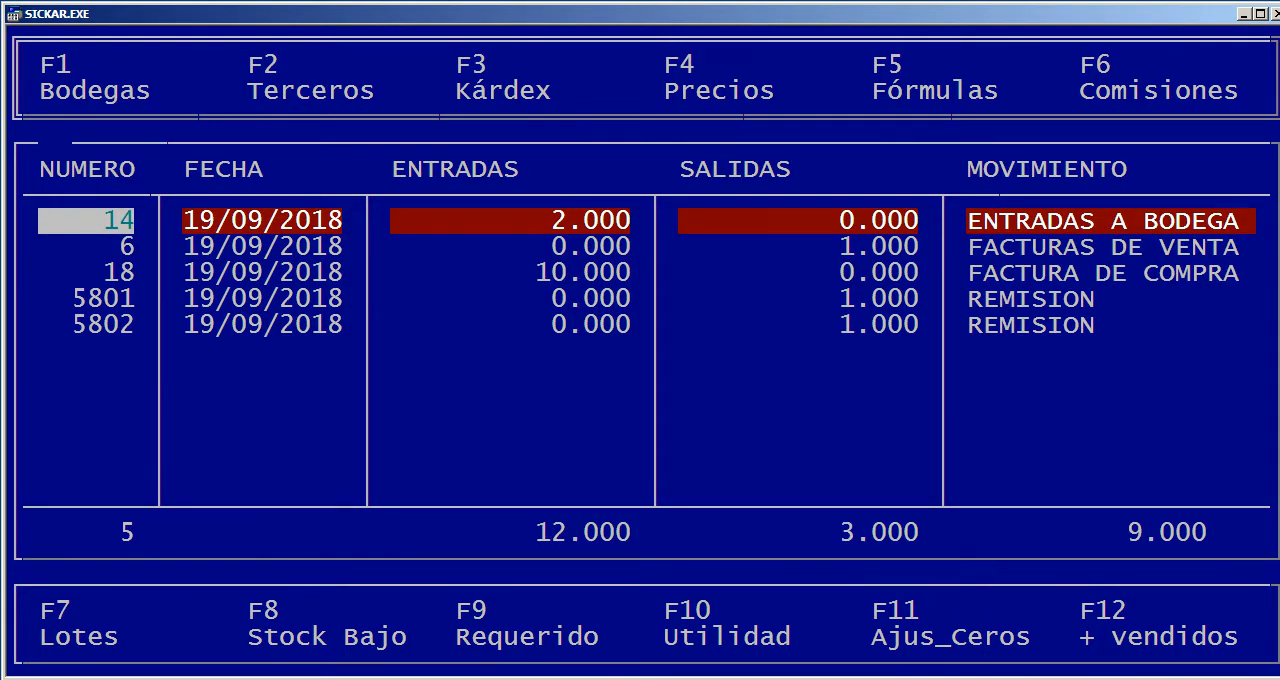
Review the Kárdex movements from ENTRADAS A BODEGA 14 through REMISION 5802, comparing entries and exits, then close the Kárdex
key("Down")
key("Down")
key("Up")
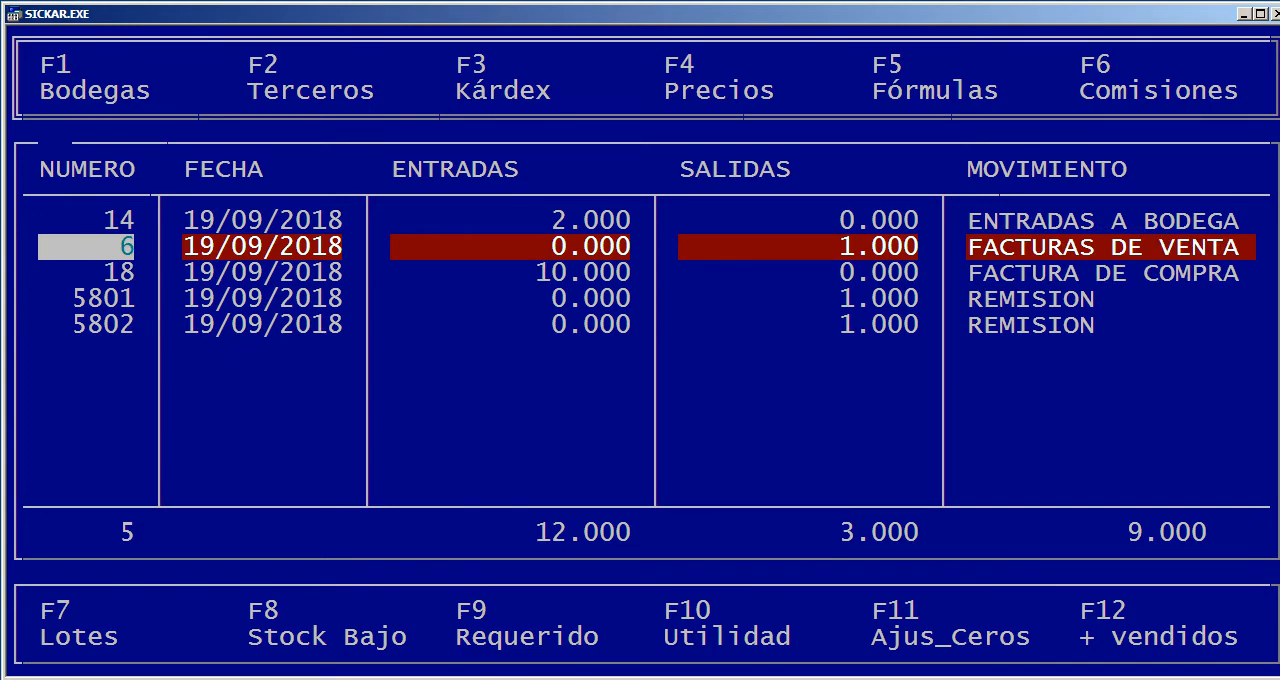
key("Up")
key("Down")
key("Down")
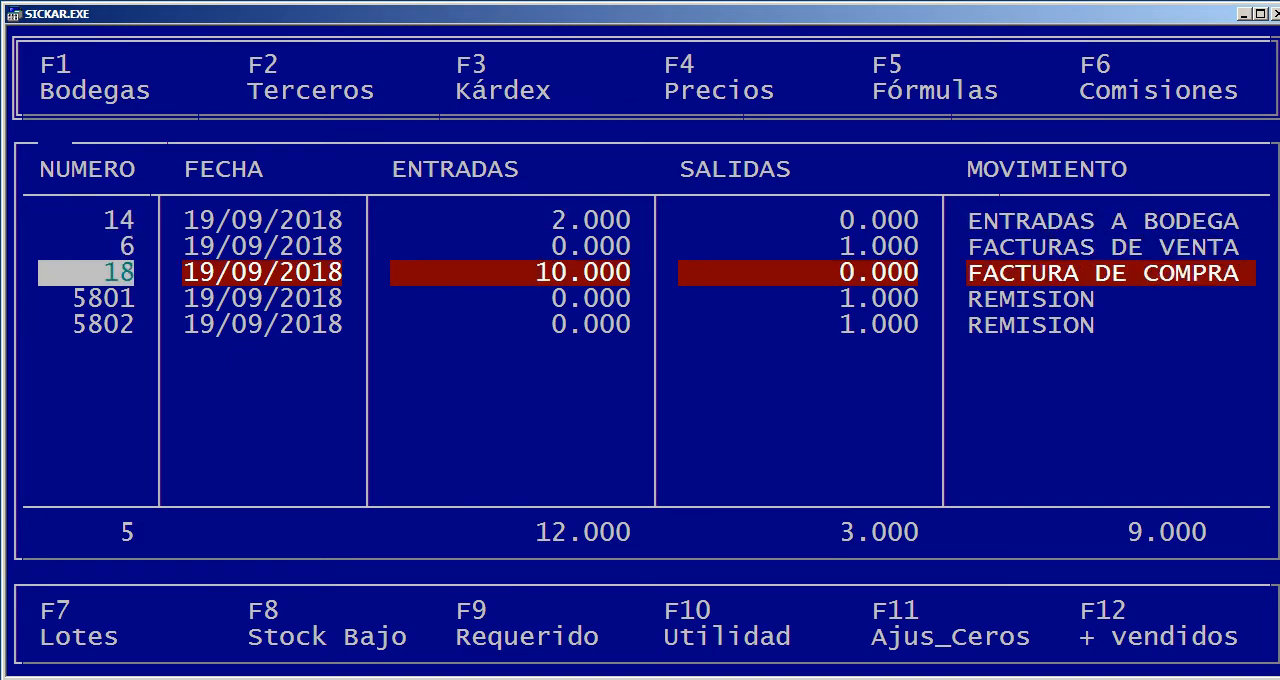
key("Up")
key("Up")
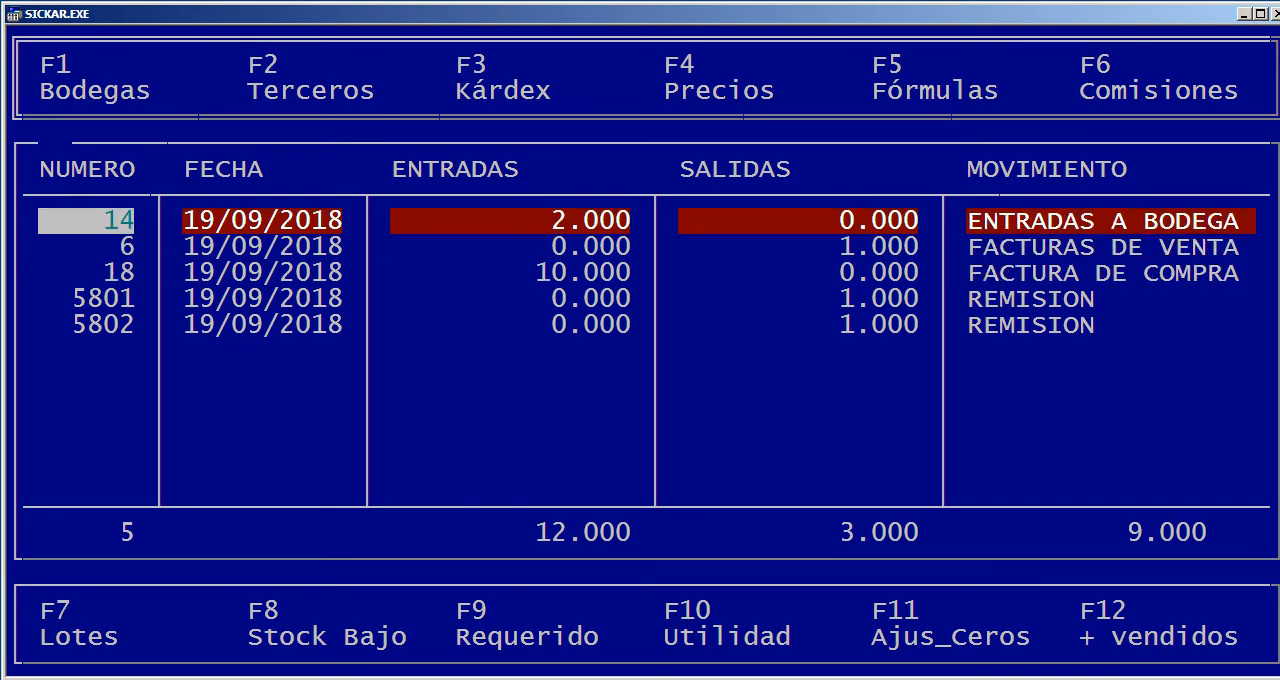
key("Down")
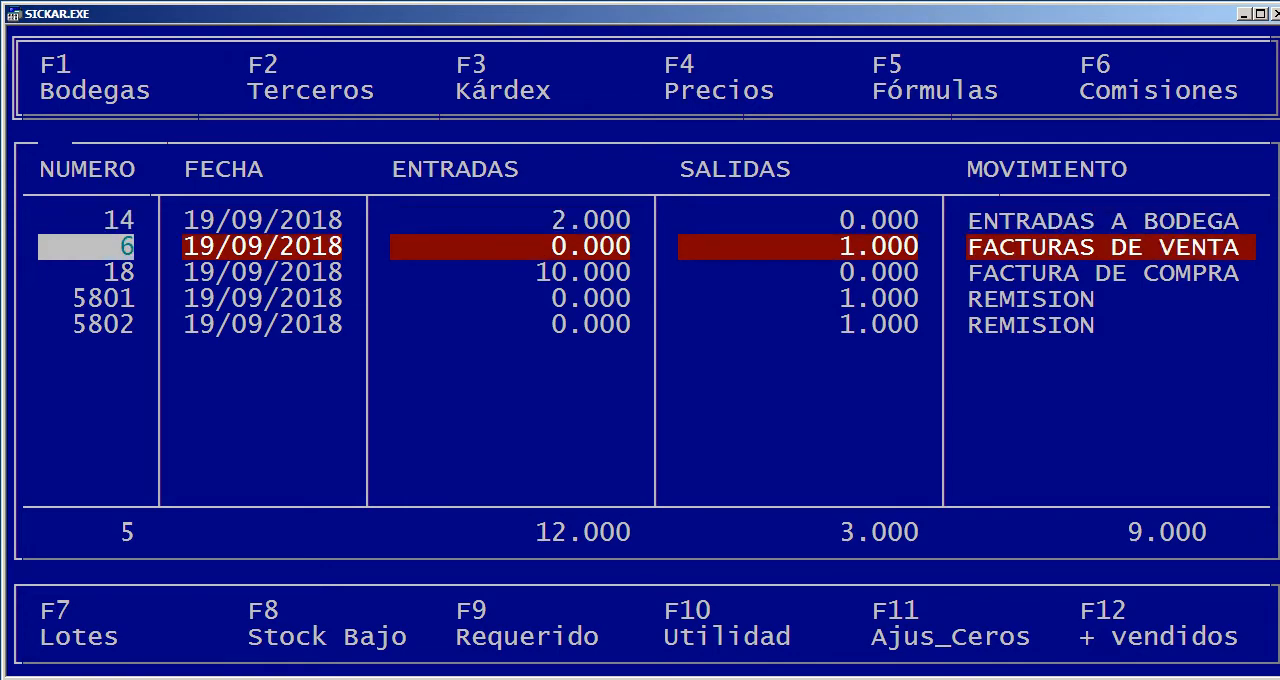
key("Down")
key("Up")
key("Down")
key("Down")
key("Down")
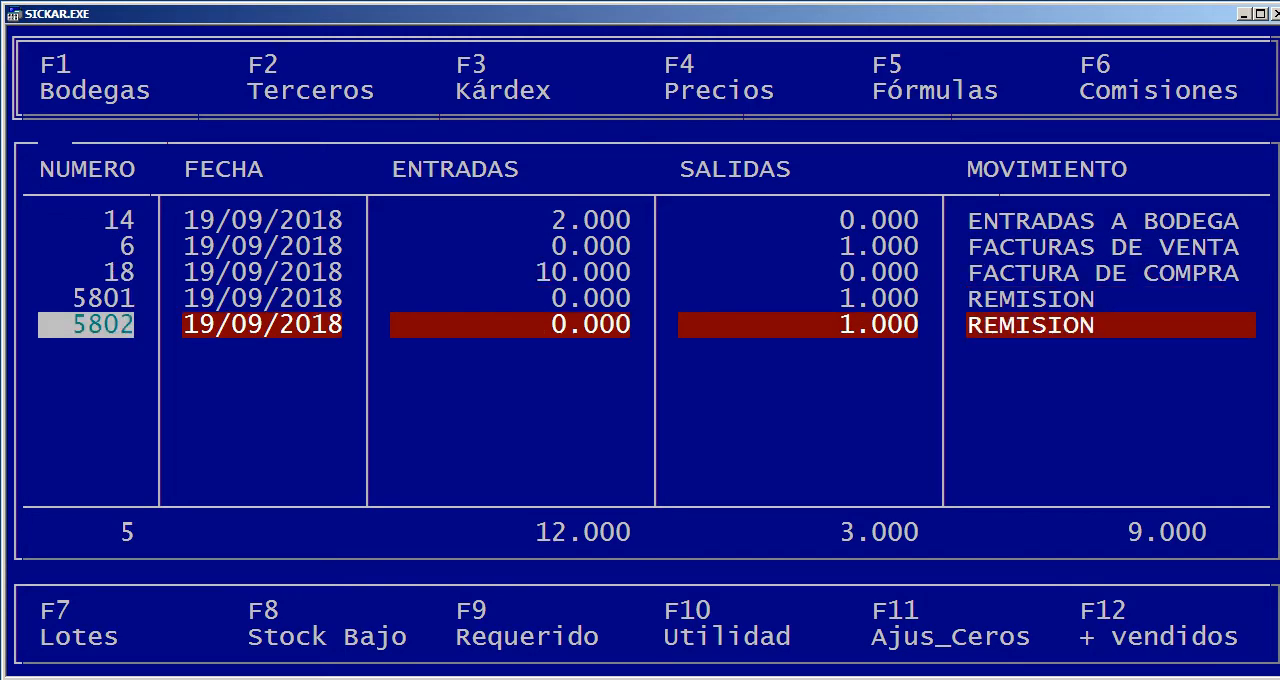
key("Up")
key("Up")
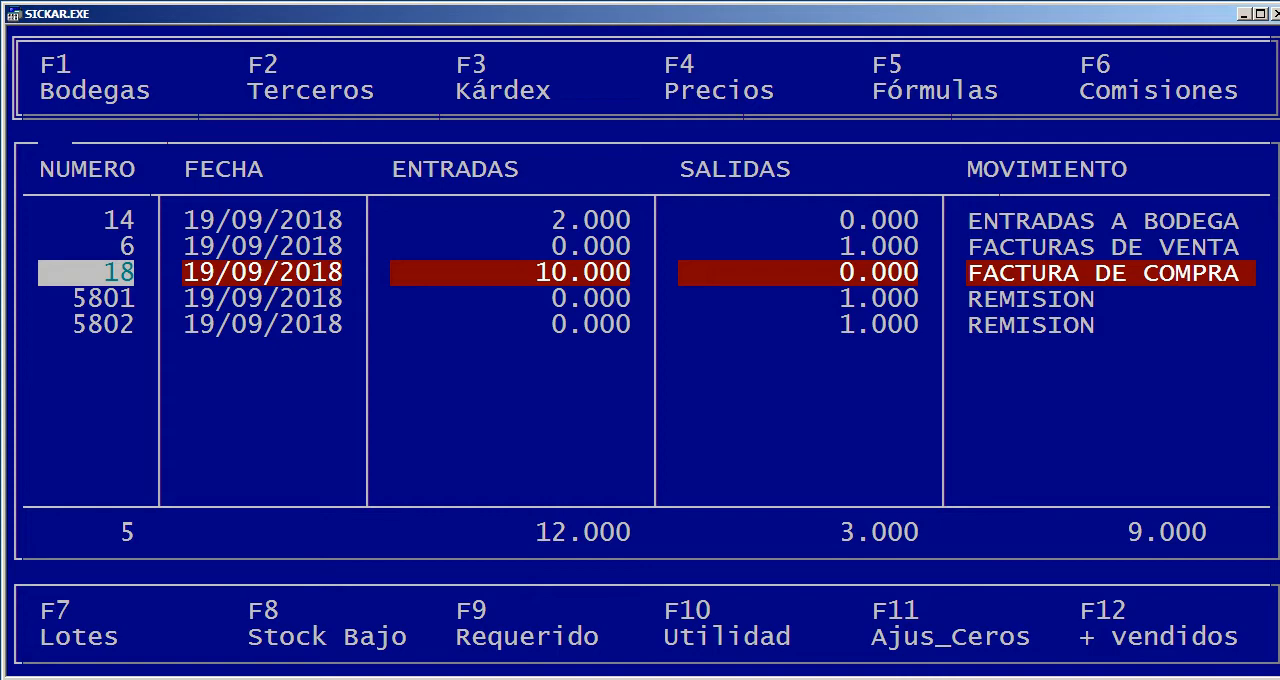
key("Escape")
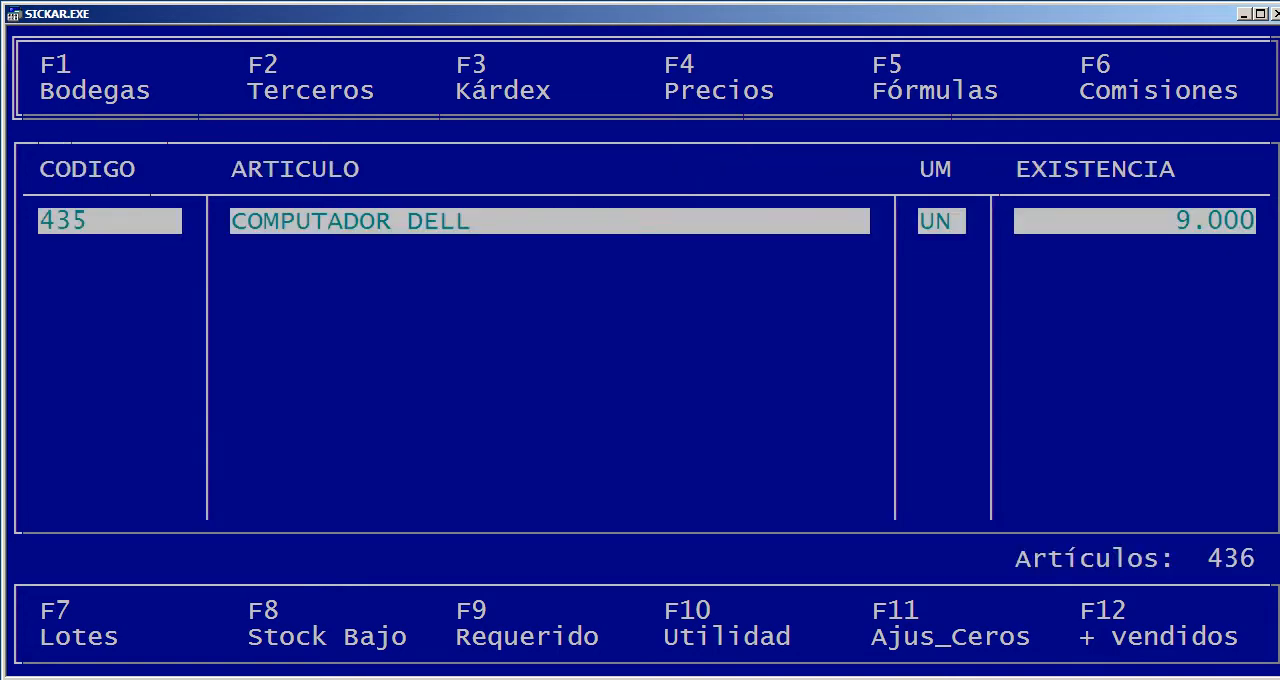
Leave article management, view the document types under Inventarios Movimientos and return to the Inventarios options
key("Escape")
key("Right")
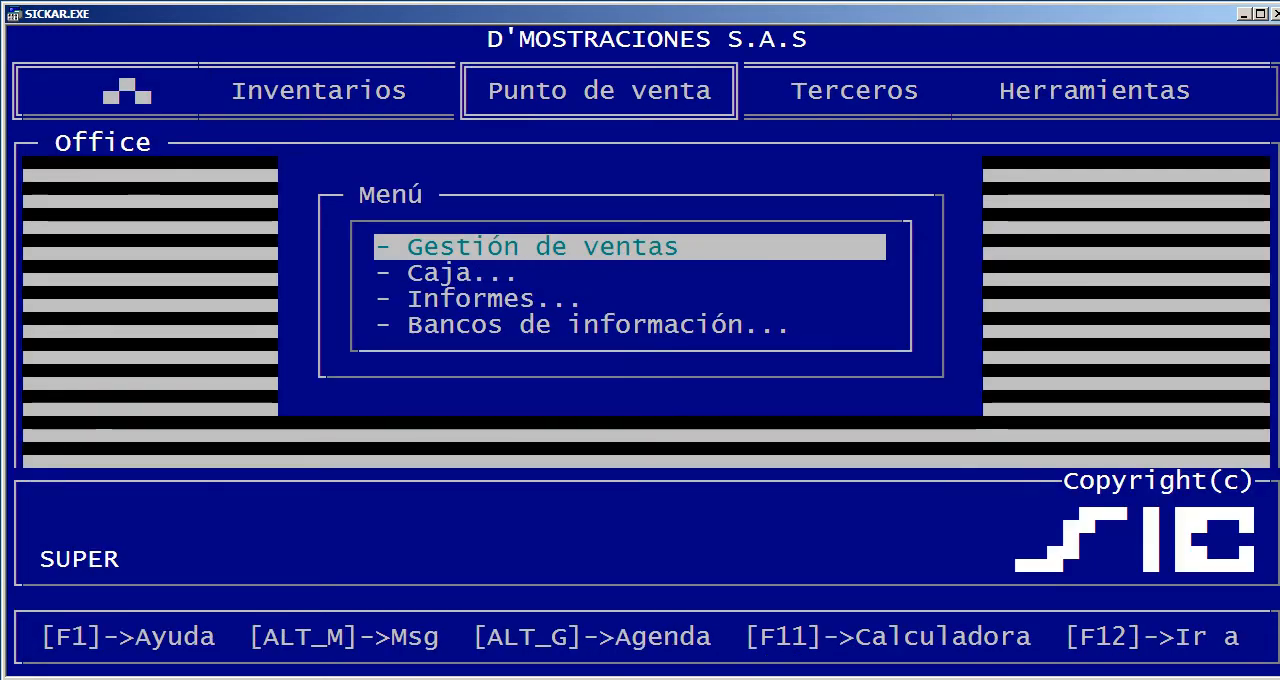
key("Down")
key("Down")
key("Left")
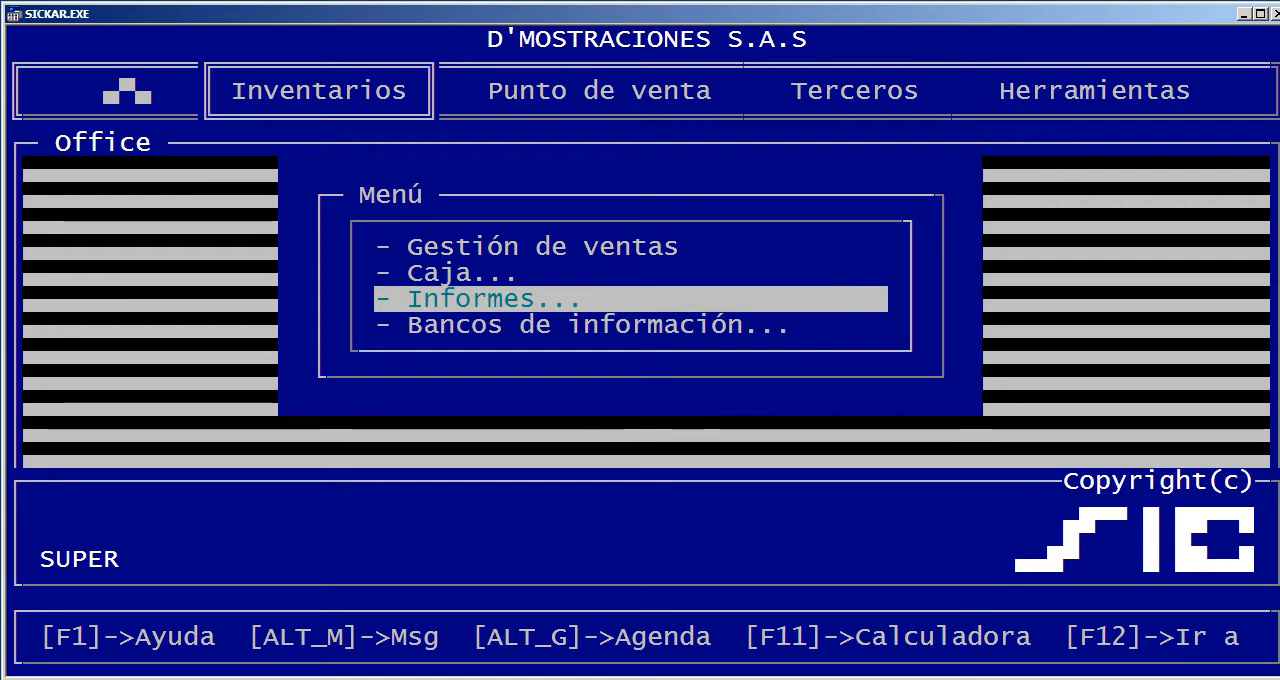
key("Down")
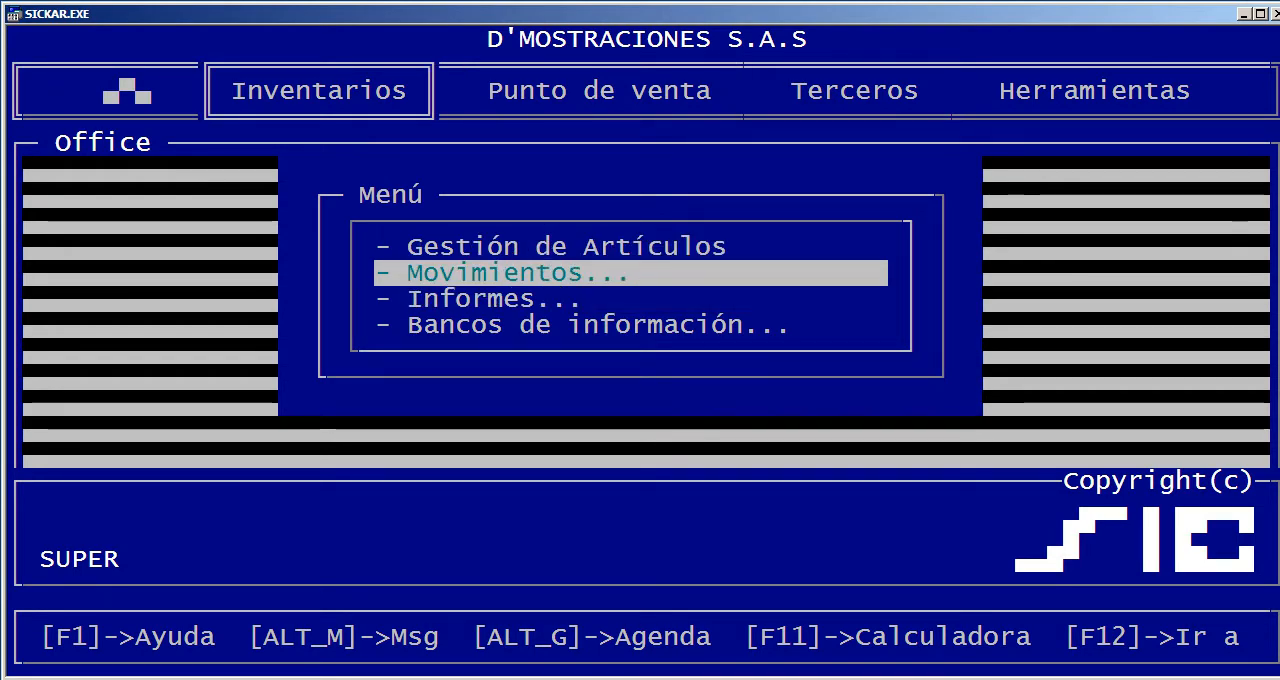
key("Return")
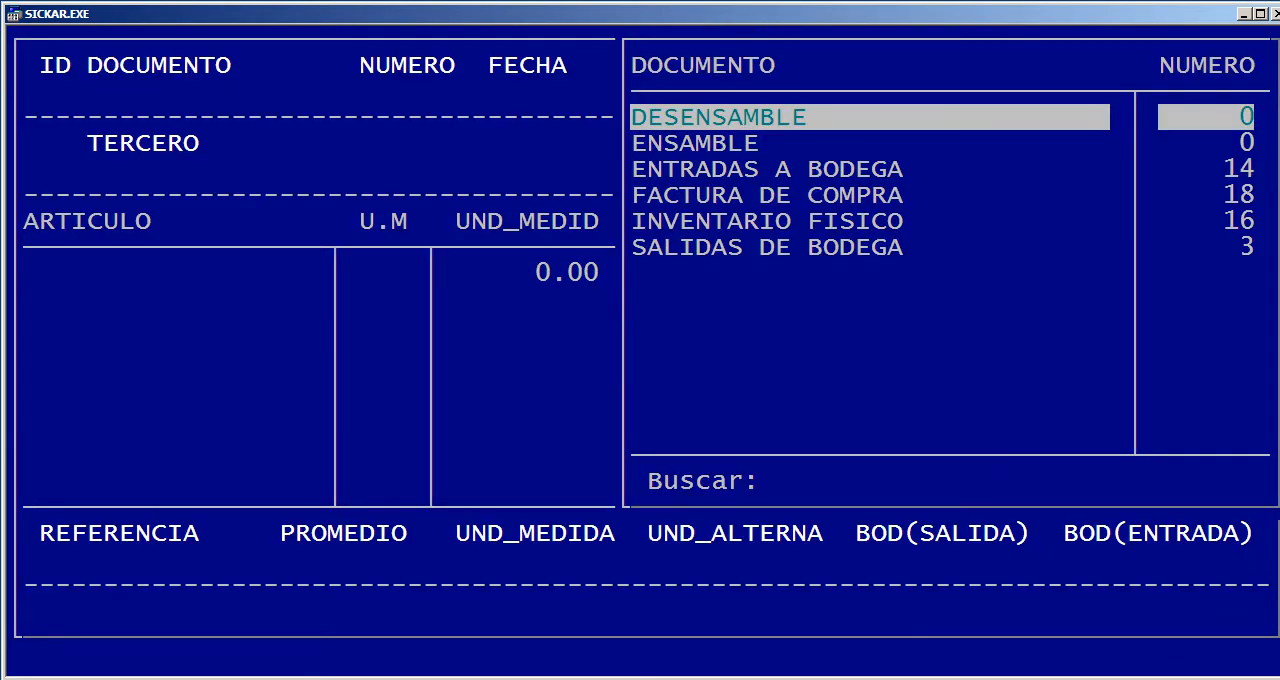
key("Escape")
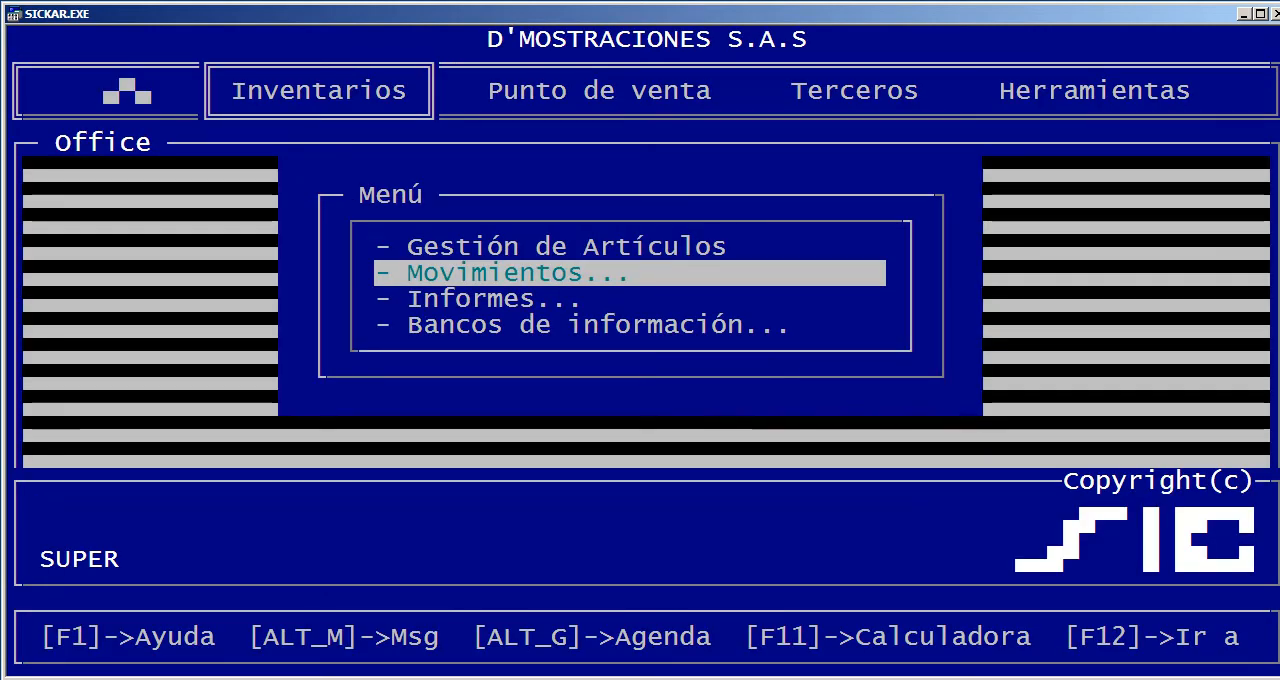
Open the Artículos & Existencias report under Informes and display it on screen in Normal format for all products, groups and classes
key("Down")
key("Return")
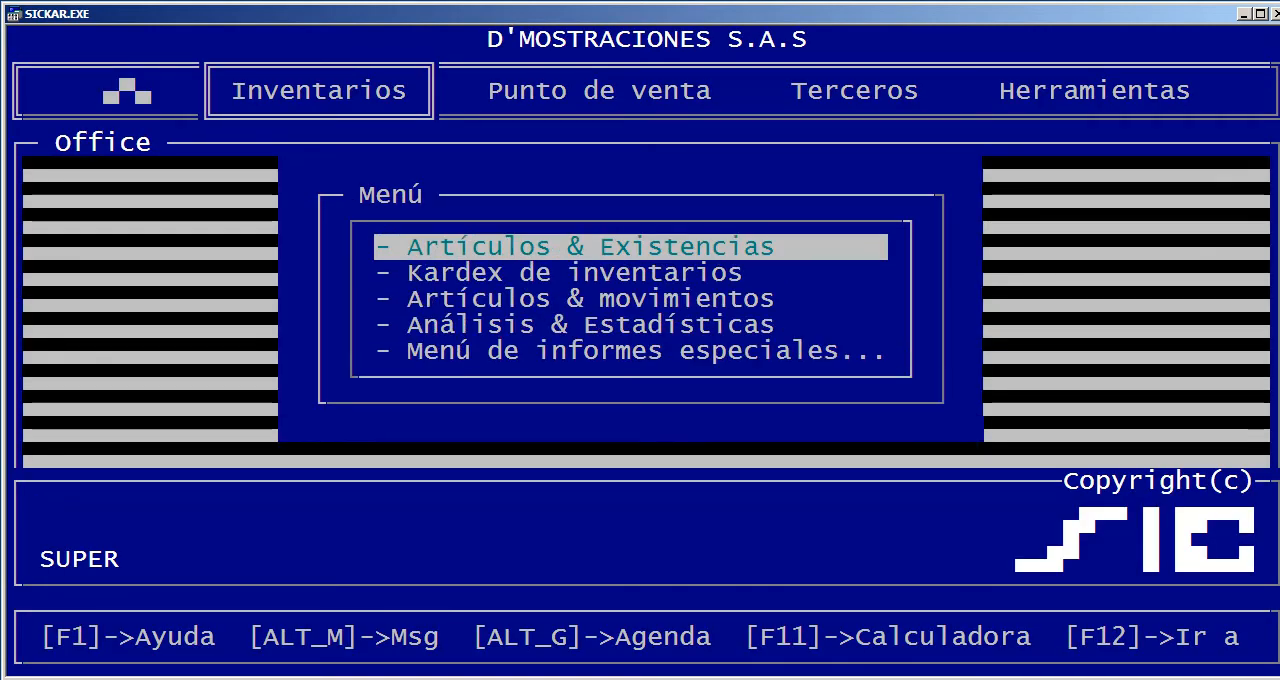
key("Return")
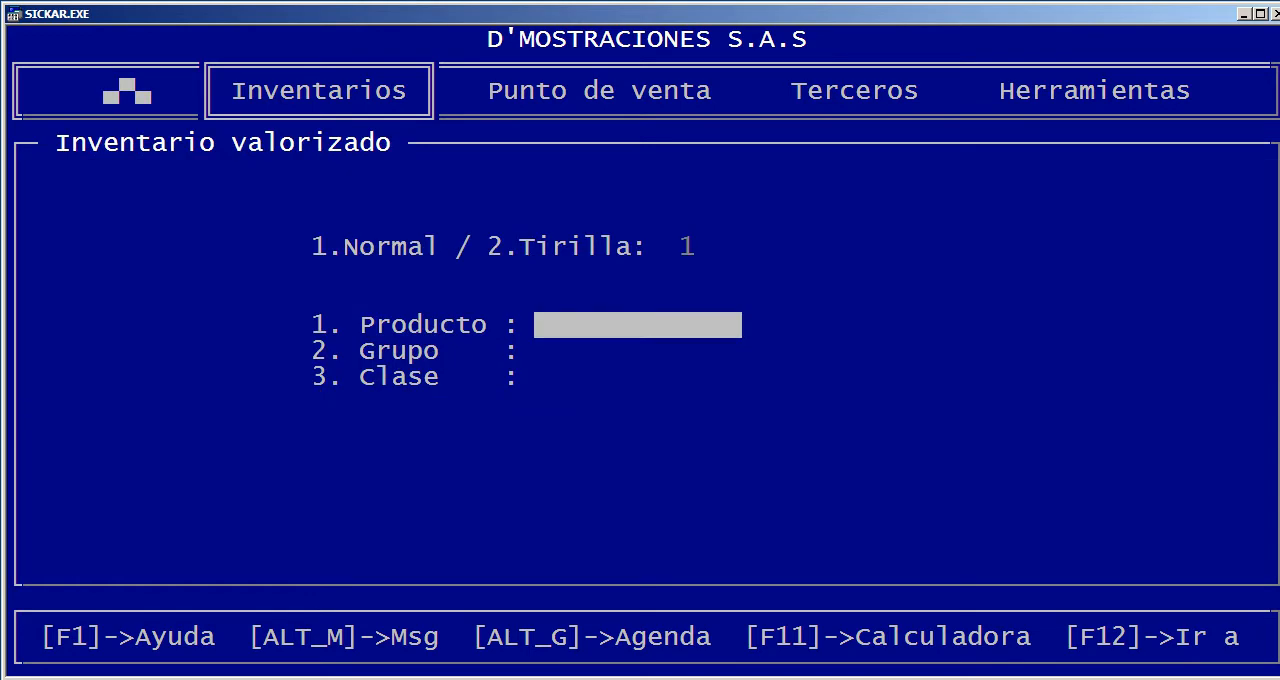
key("Return")
key("Return")
key("Return")
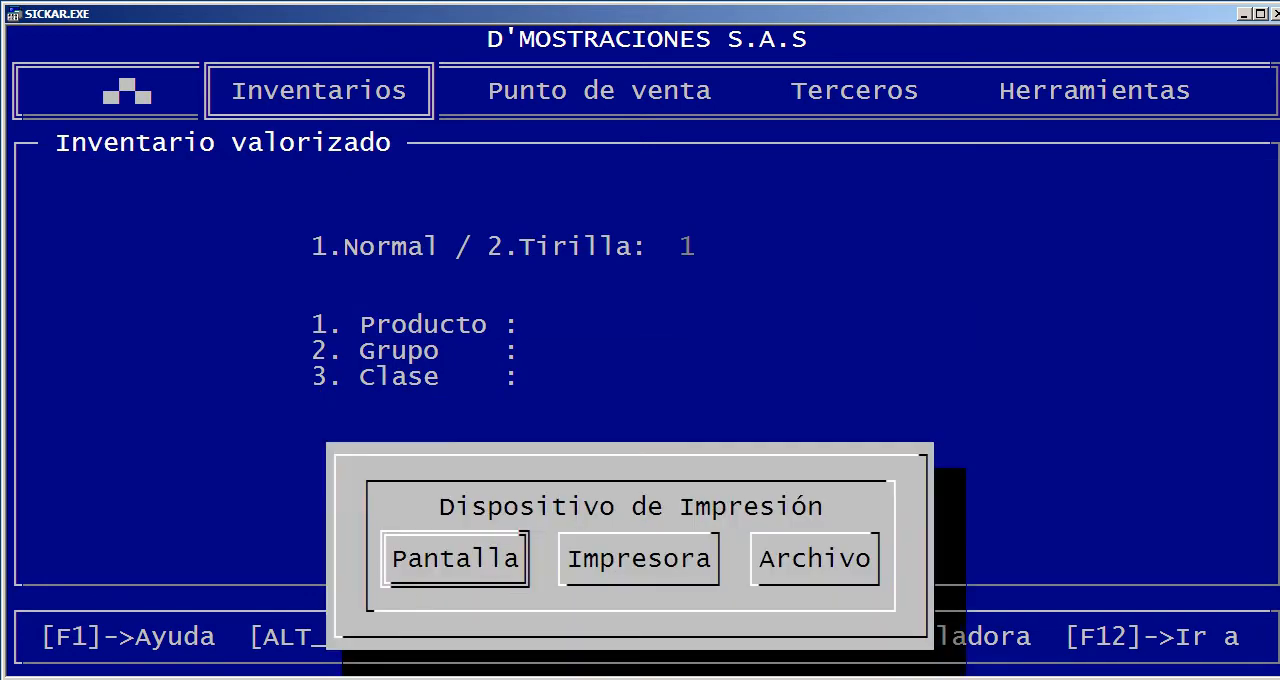
key("Return")
Examine the articles' stock, alternate unit, unit cost and total cost columns in the Artículos & Existencias report
key("Down")
key("Down")
key("Down")
key("Down")
key("Down")
key("Down")
key("Down")
key("Down")
key("Down")
key("Down")
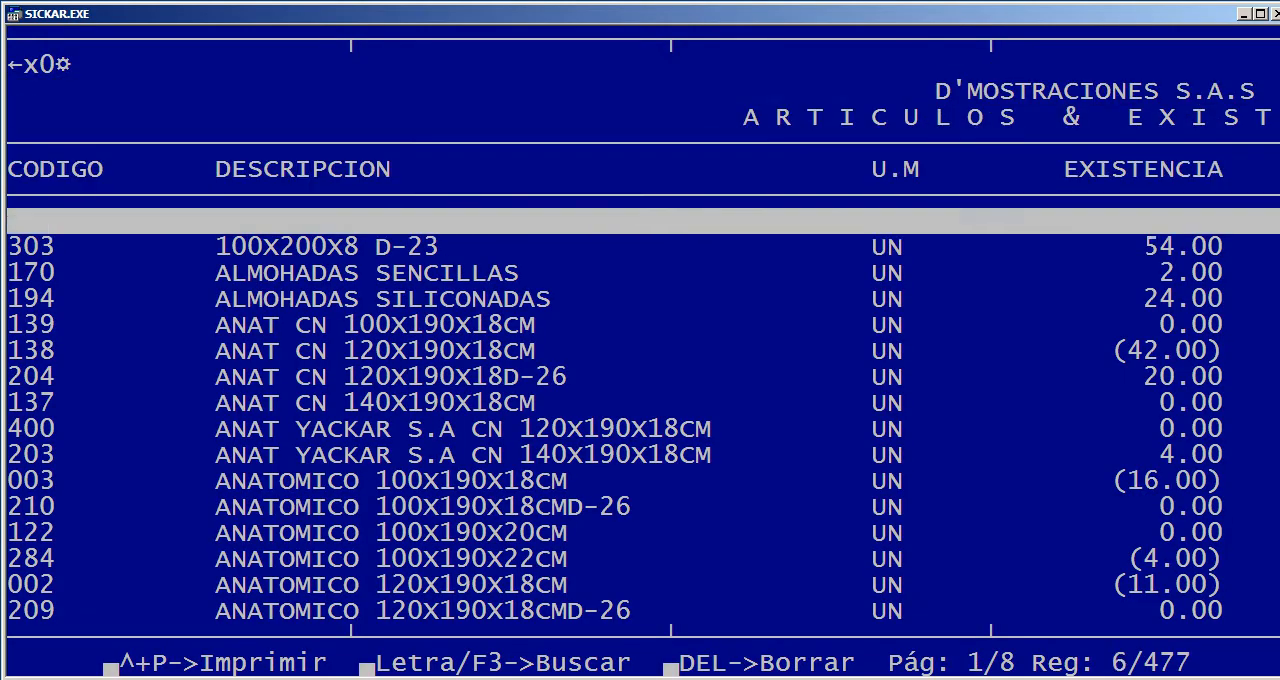
key("Right")
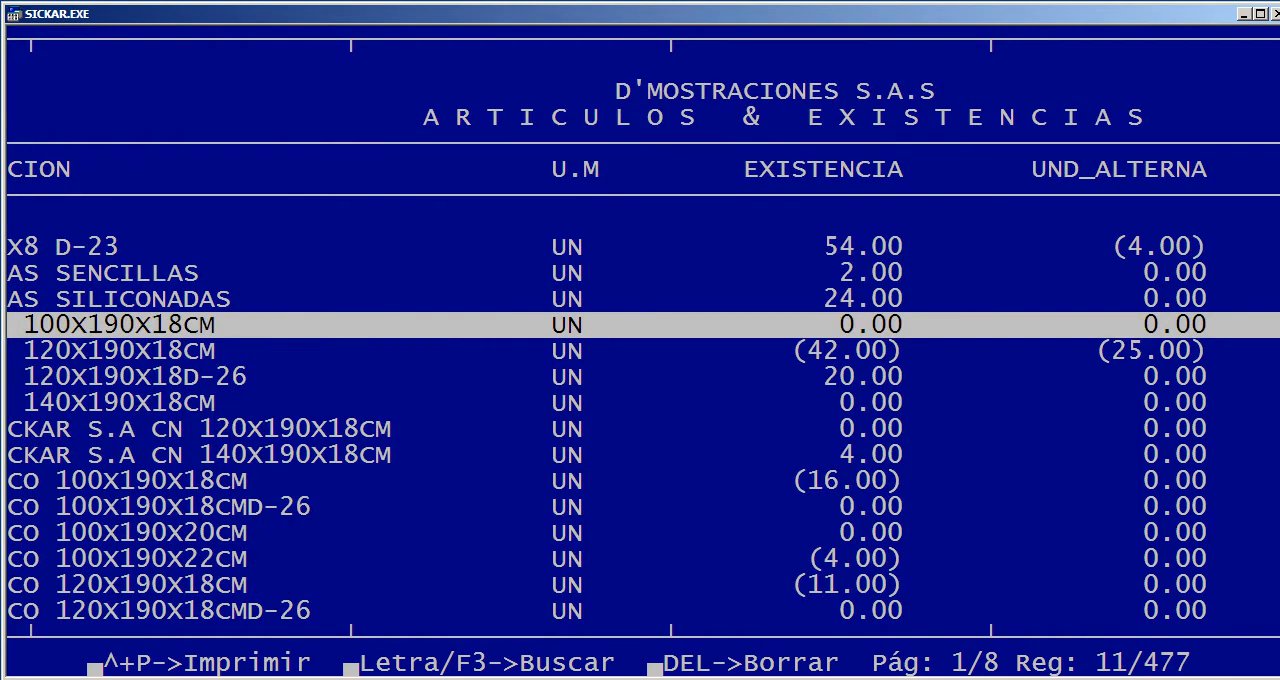
key("Right")
key("Right")
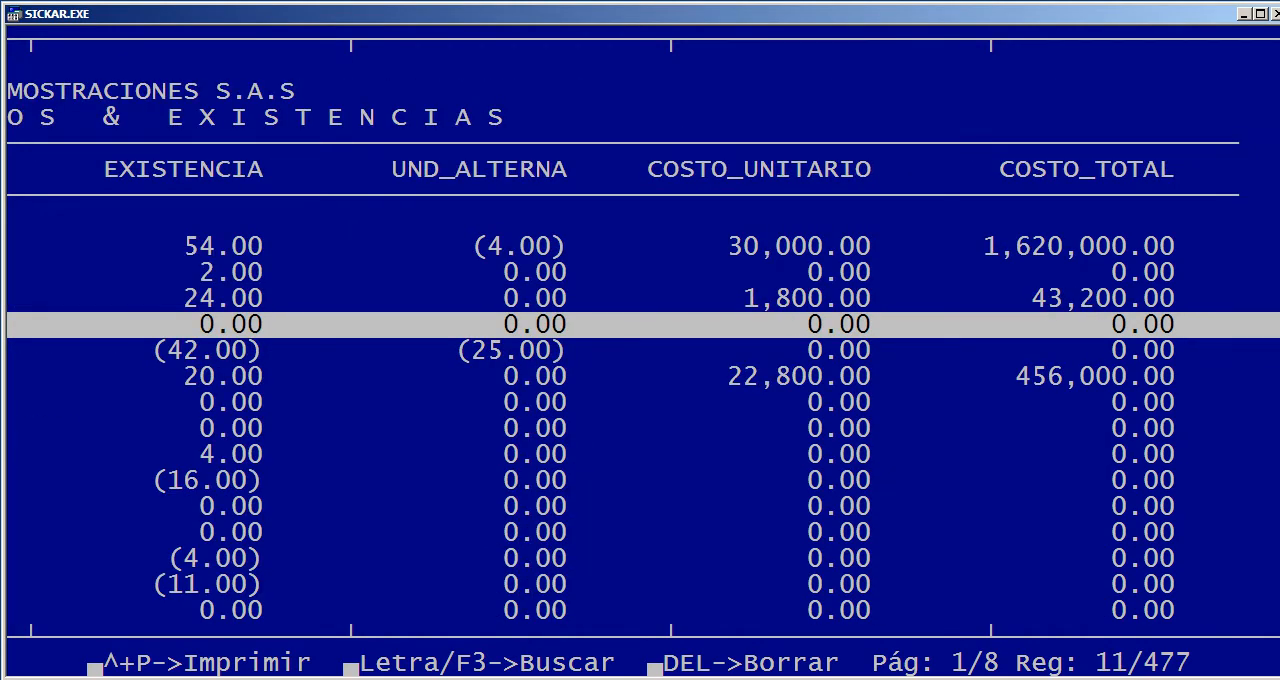
key("Right")
key("Left")
key("Left")
key("Page_Down")
key("Page_Down")
key("Page_Down")
key("Page_Down")
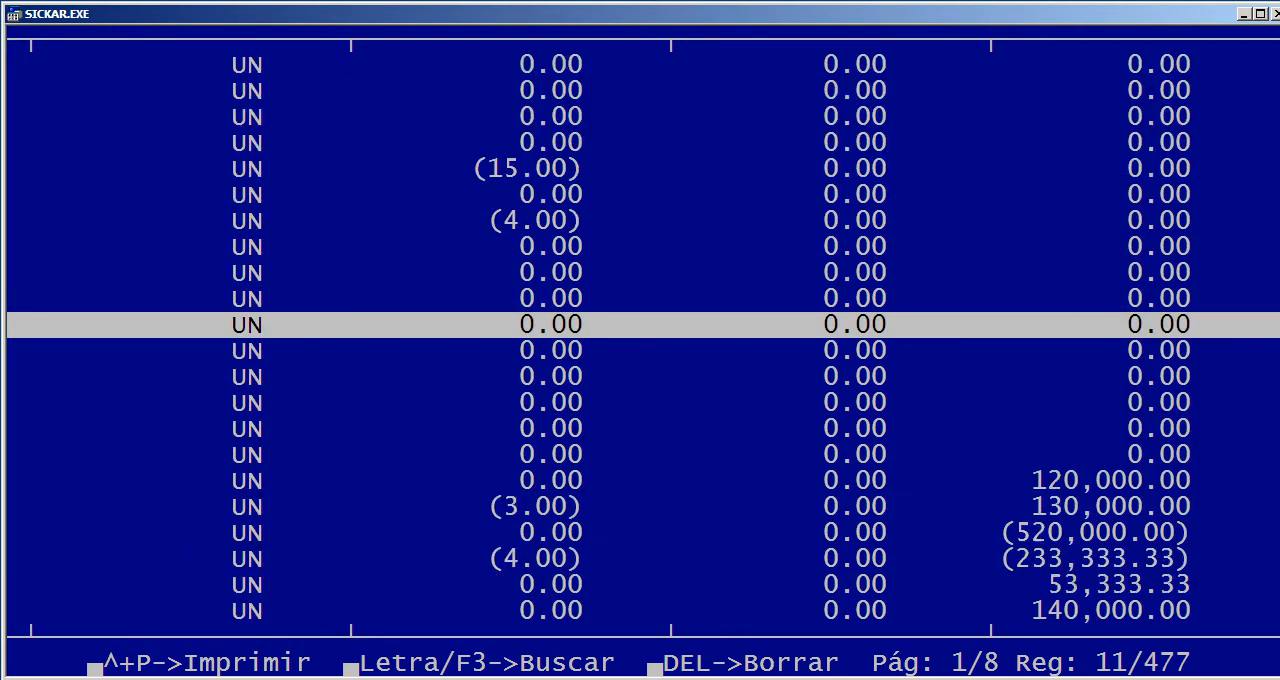
Check the stock and cost totals at the end of the Artículos & Existencias report, then close the report
key("End")
key("Right")
key("Right")
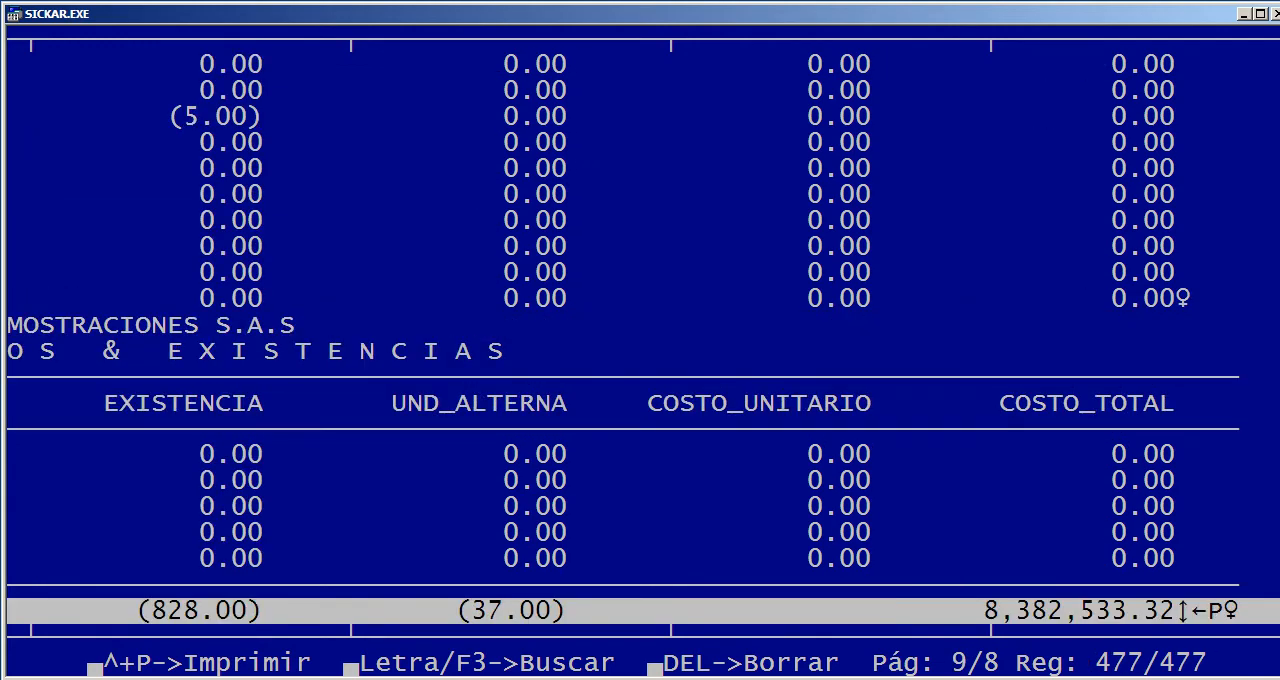
key("Left")
key("Left")
key("Left")
key("Left")
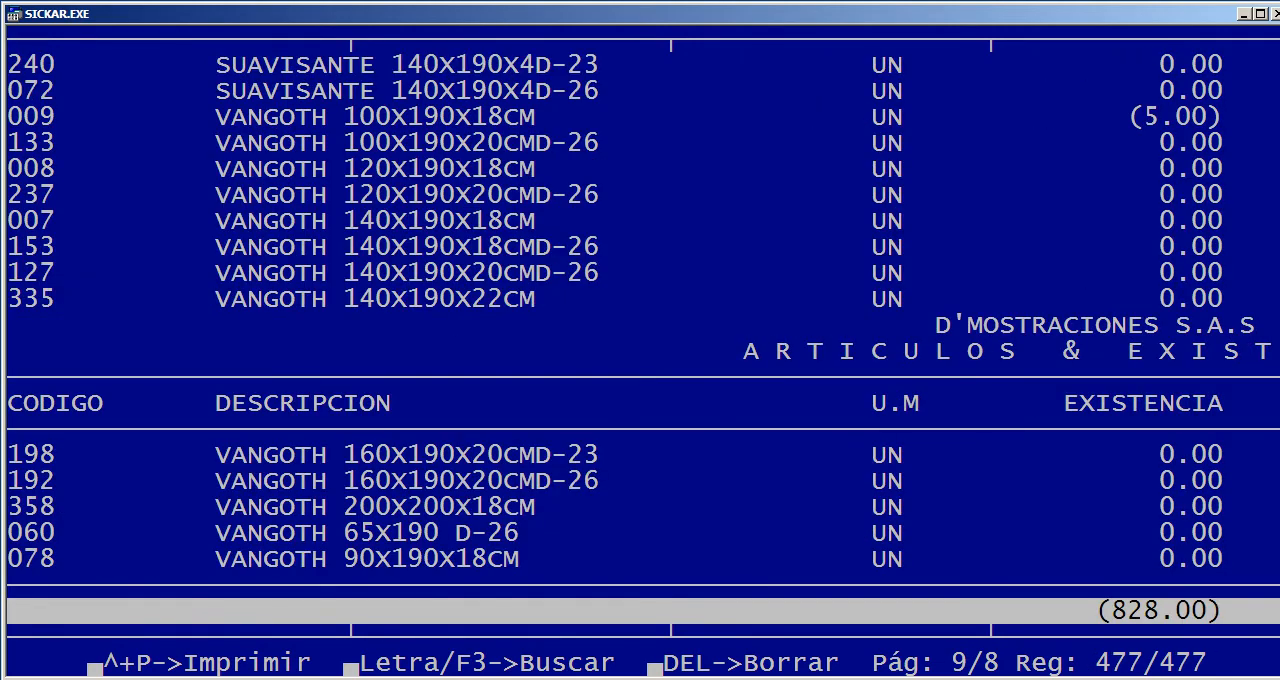
key("Escape")
key("Right")
key("Return")
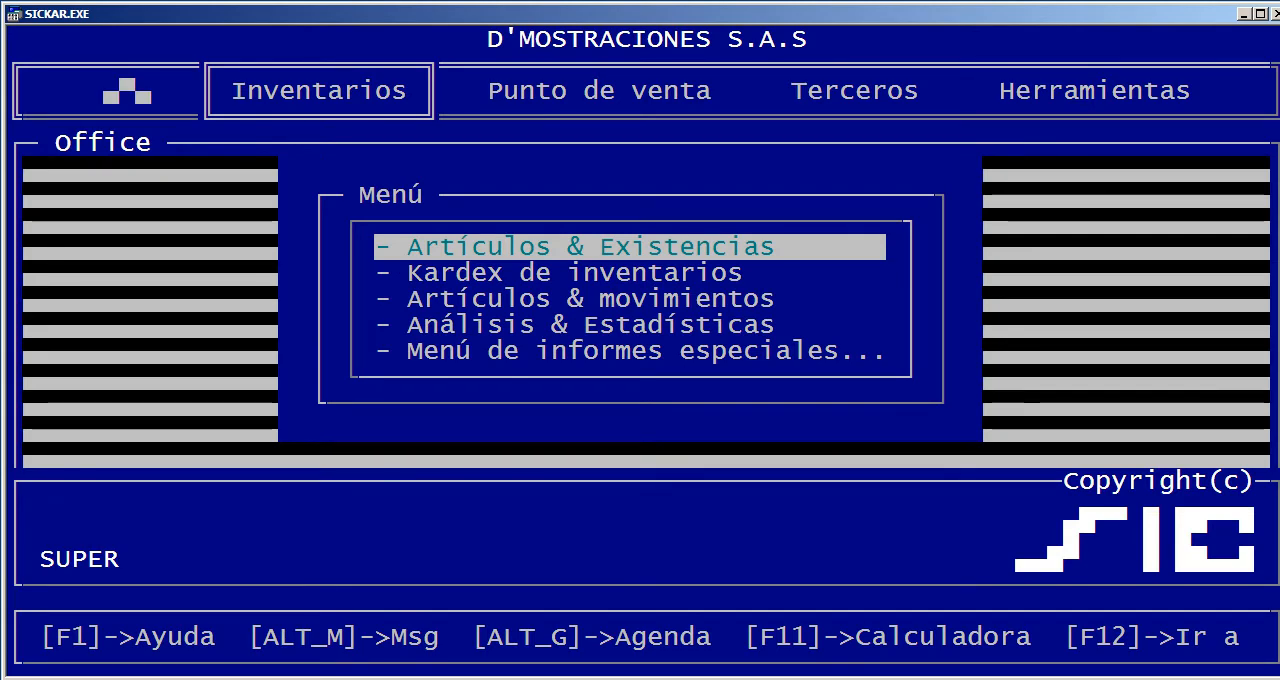
Open the Kardex de inventarios report in detailed form for the period 01/09/2018 to 30/09/2018
key("Down")
key("Return")
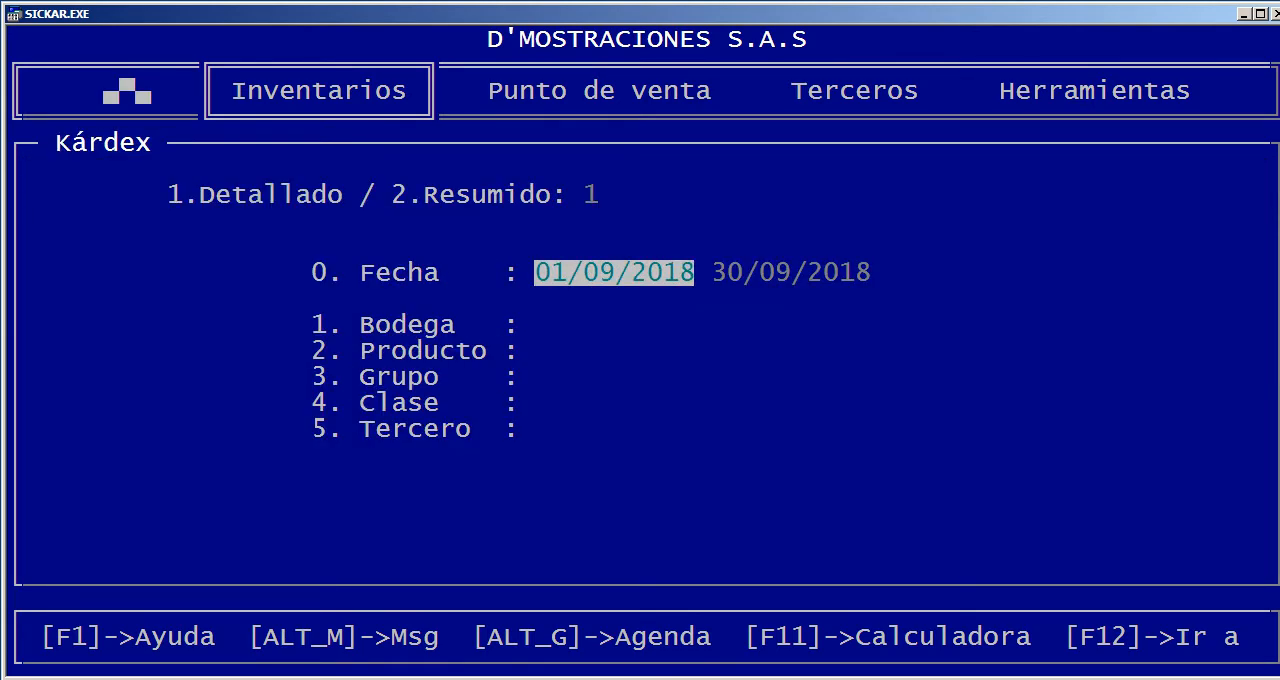
key("Return")
Limit the Kárdex to product 435, COMPUTADOR DELL, by searching DELL, and display the report on screen
key("Return")
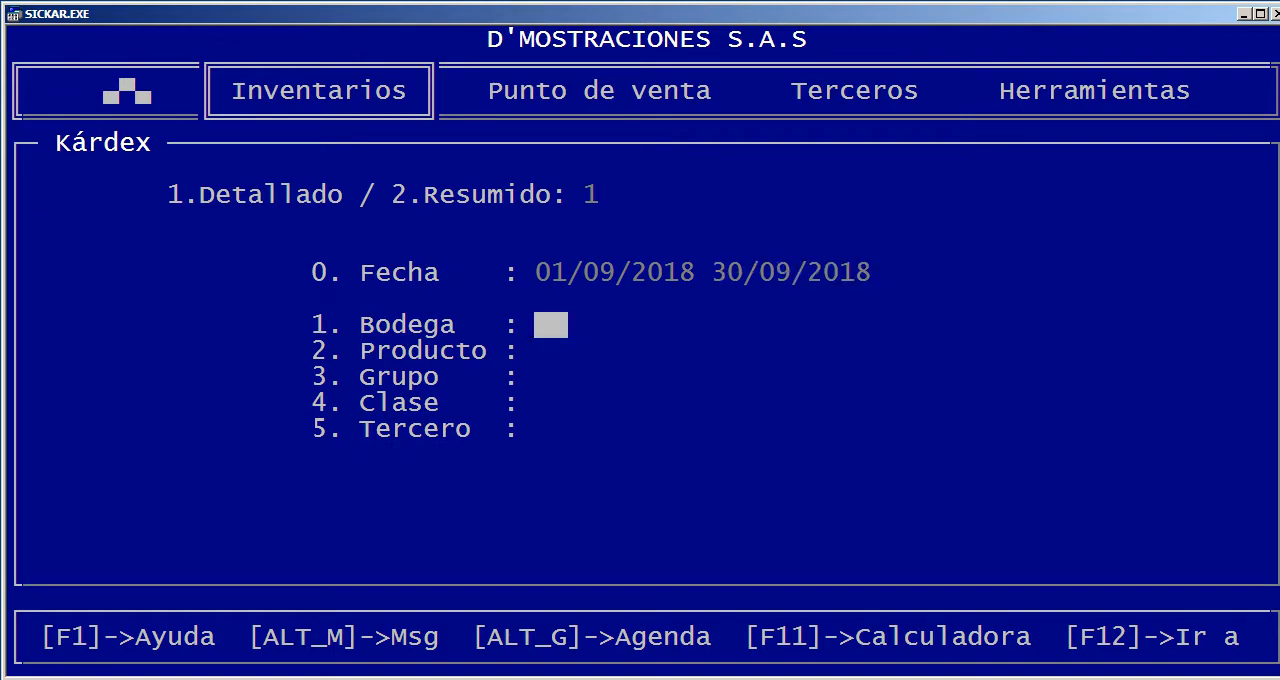
key("Return")
key("Return")
key("Return")
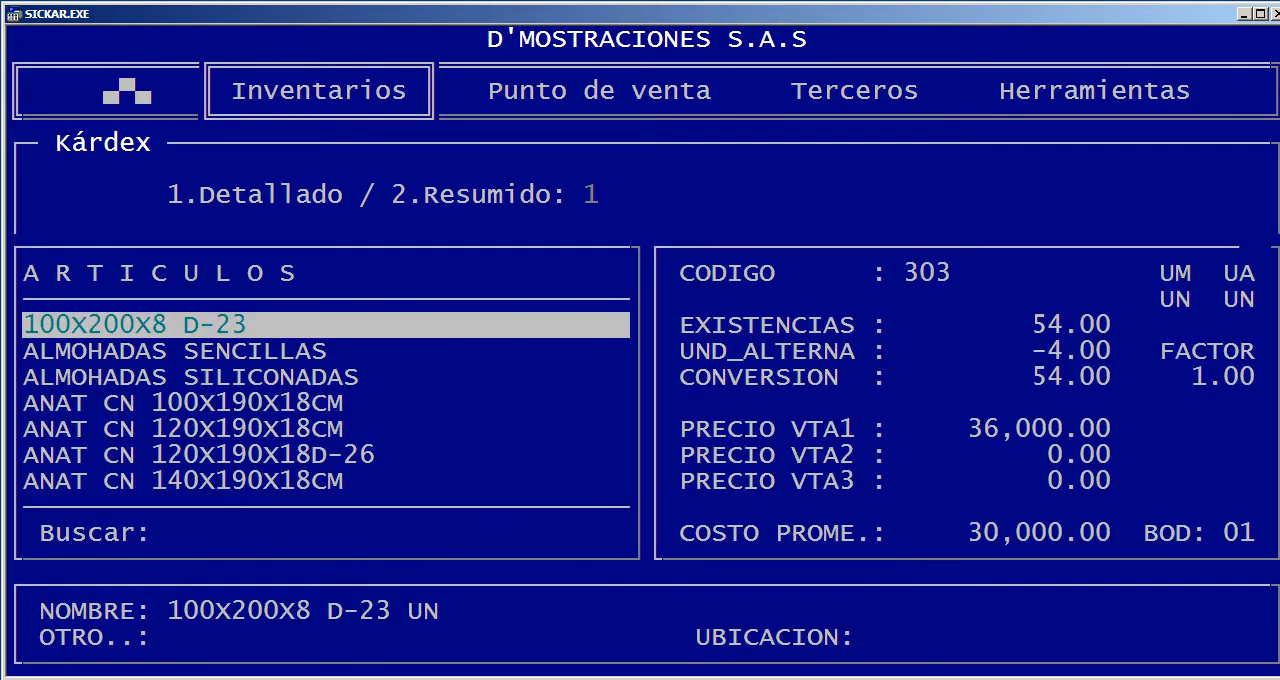
type("DELL")
key("Return")
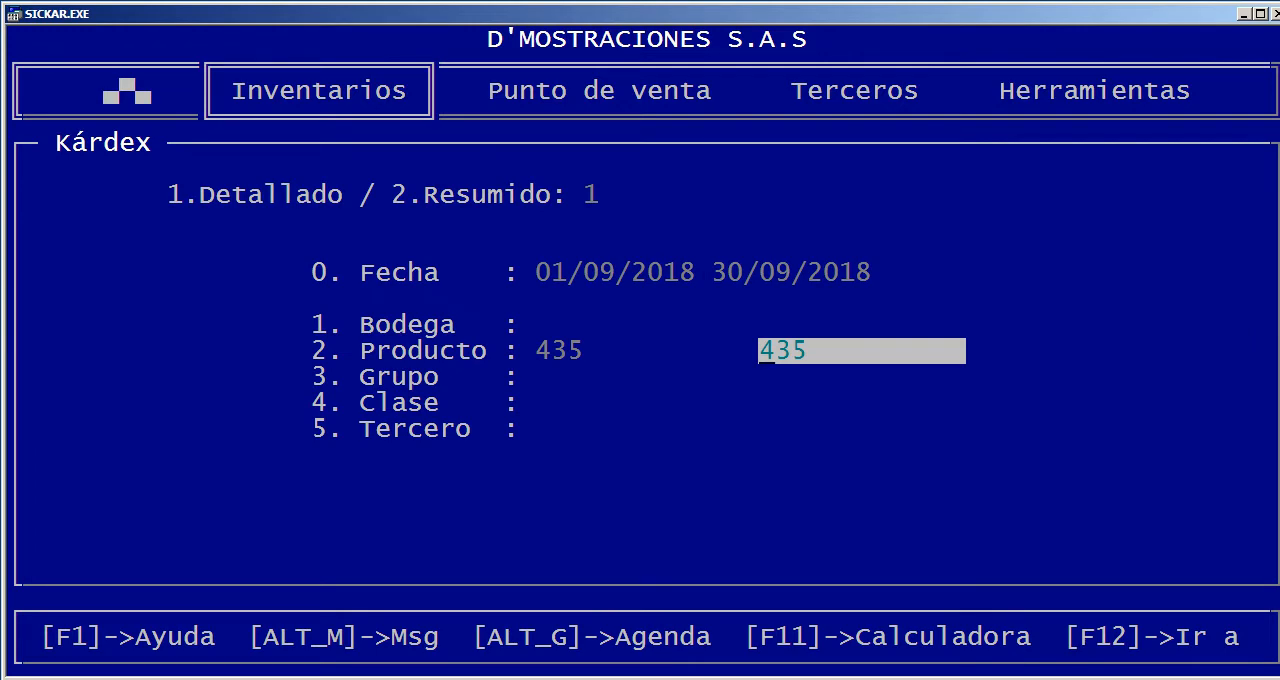
key("Return")
key("Return")
key("Return")
key("Return")
key("Return")
key("Return")
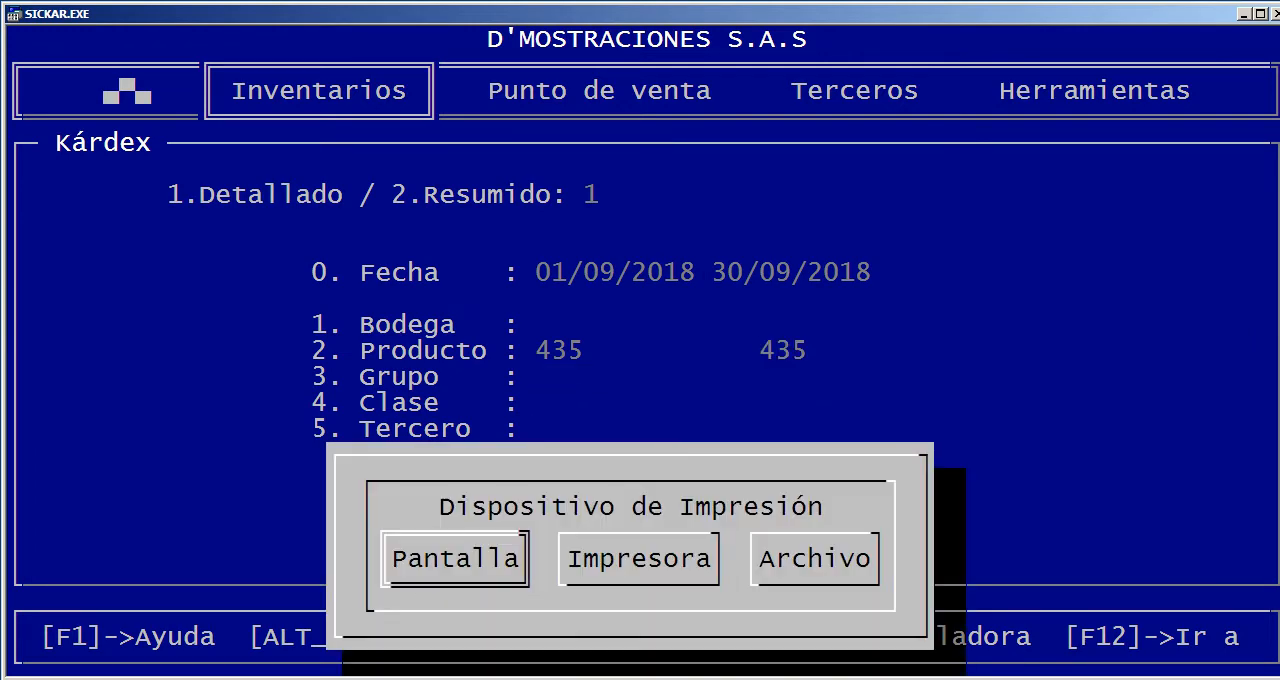
key("Return")
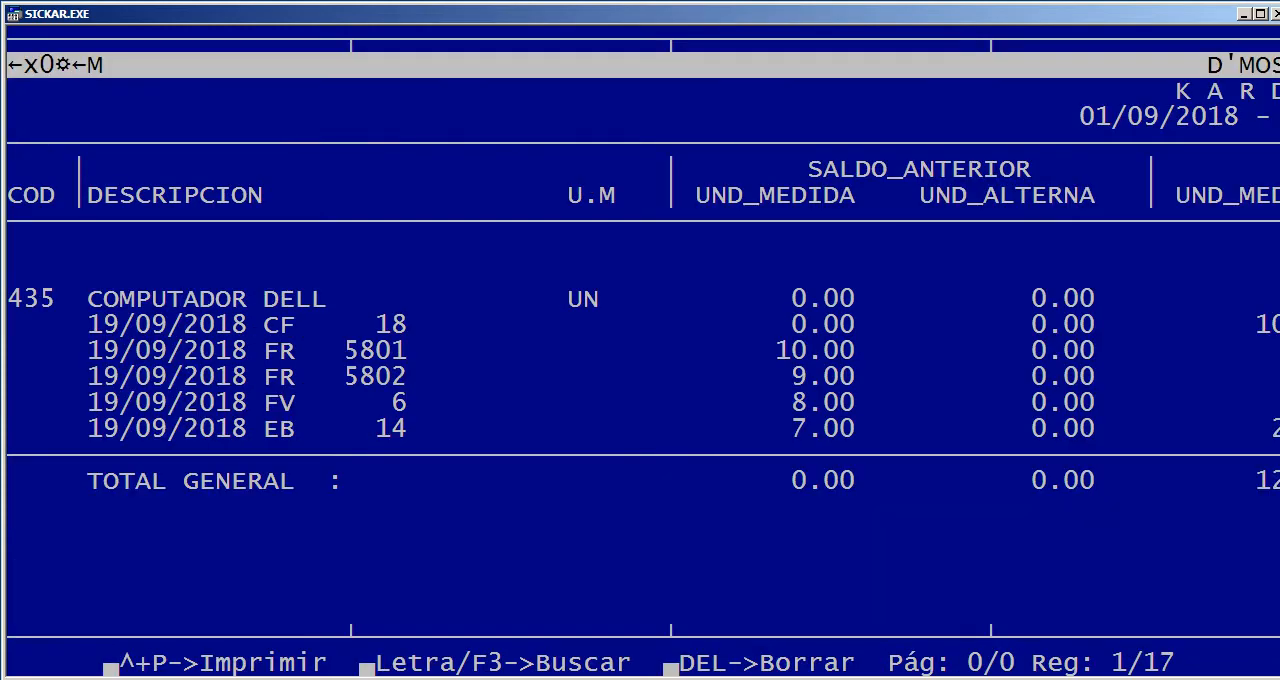
Examine the COMPUTADOR DELL heading and the CF 18 movement across previous balance, entries, exits and new balance
key("Down")
key("Down")
key("Down")
key("Down")
key("Down")
key("Down")
key("Down")
key("Down")
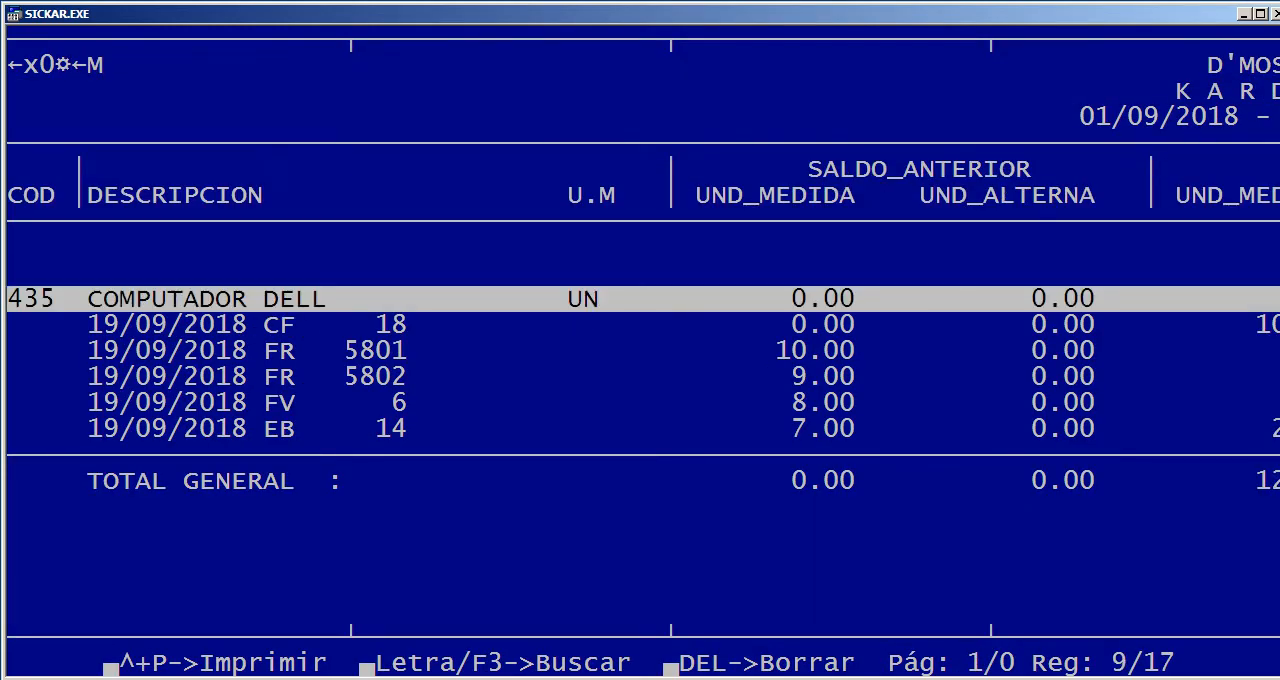
key("Right")
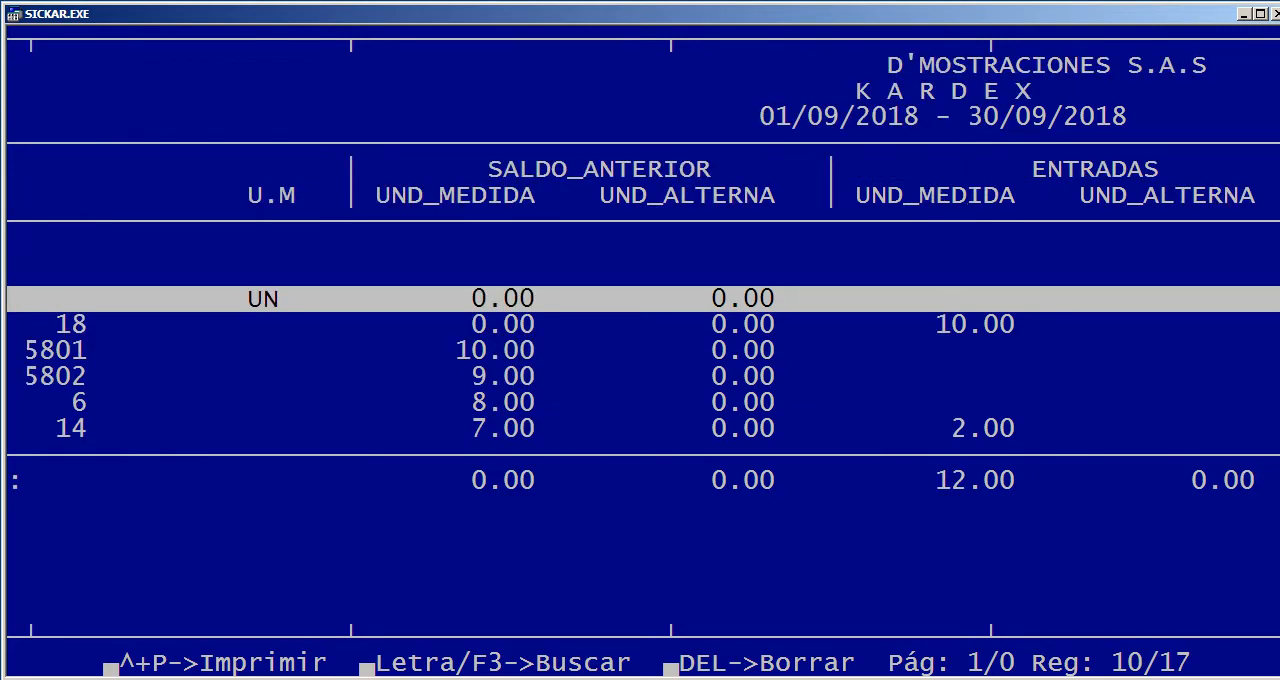
key("Left")
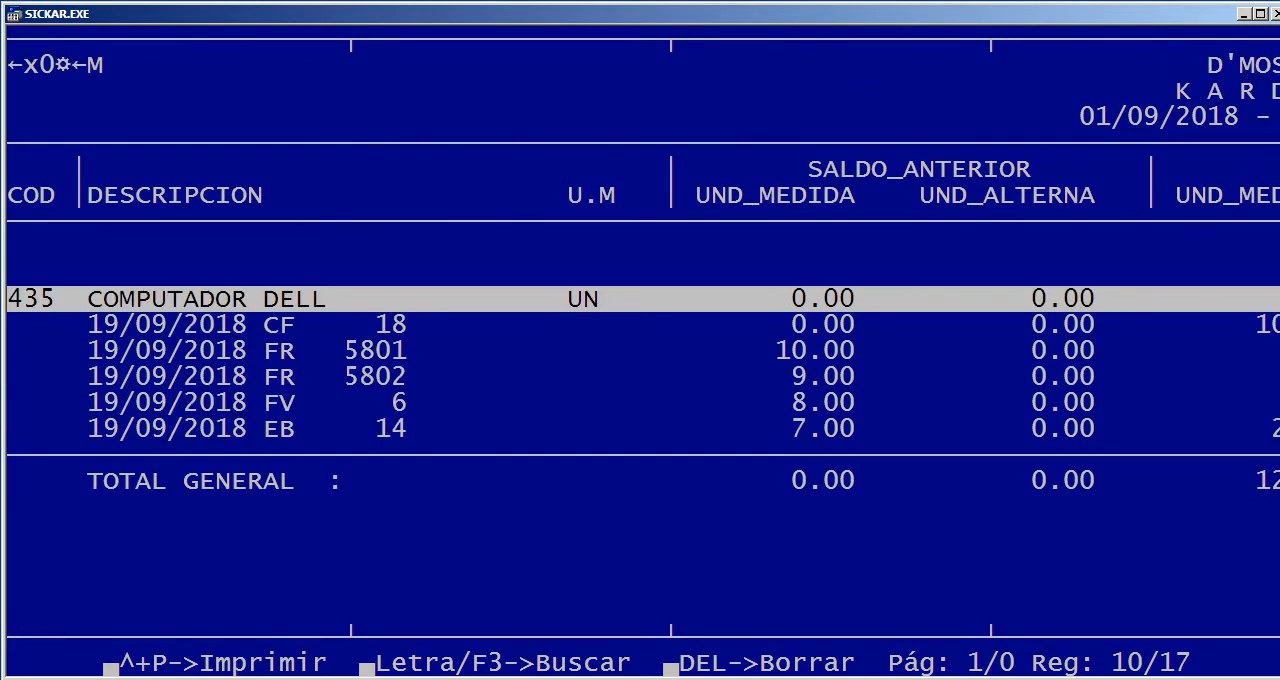
key("Down")
key("Right")
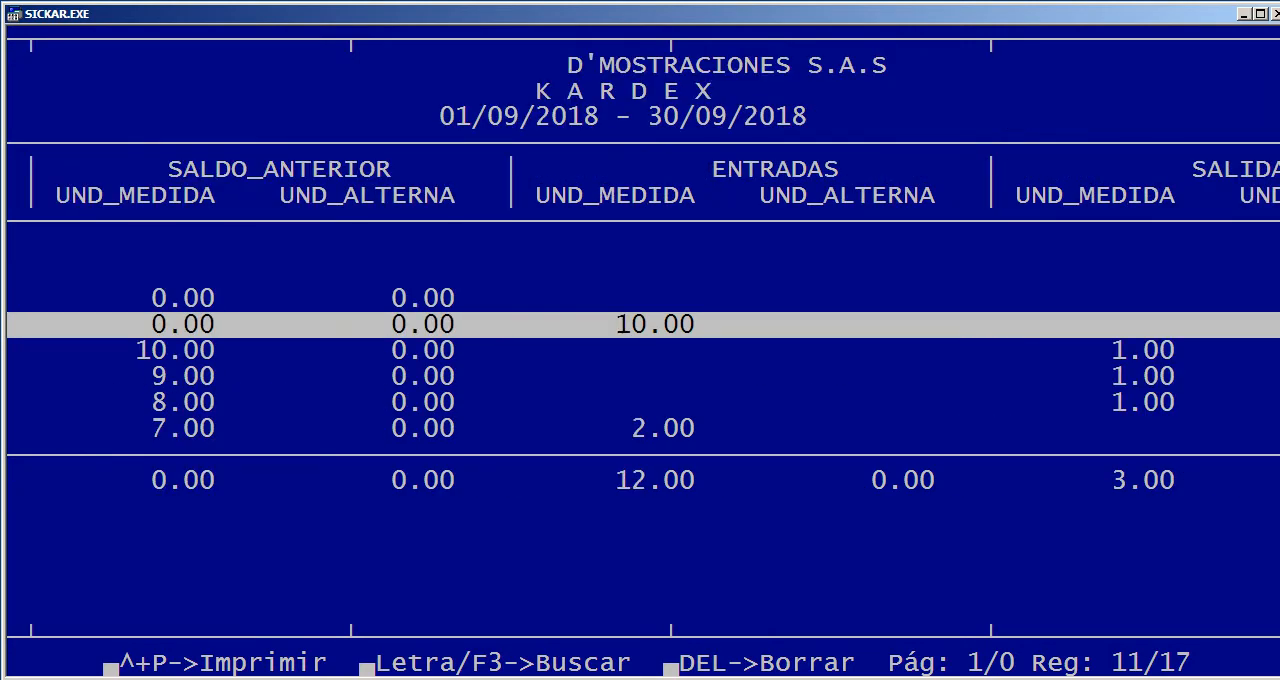
key("Right")
key("Right")
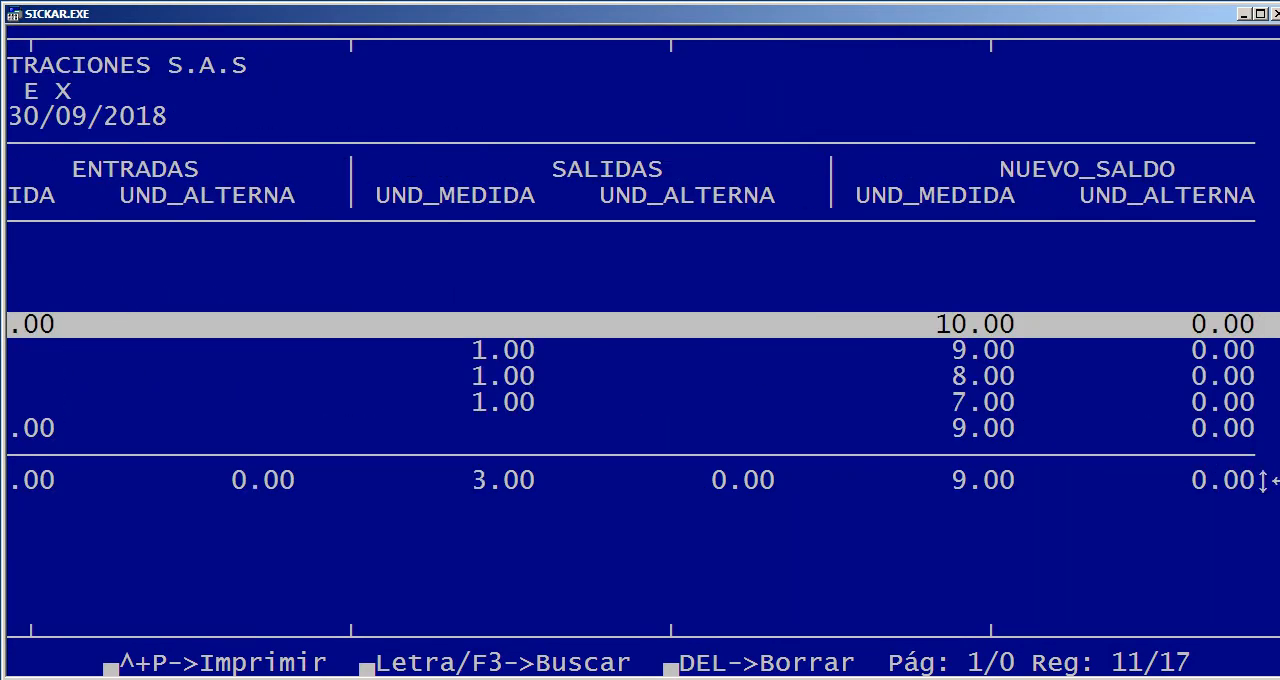
key("Left")
key("Left")
key("Left")
key("Left")
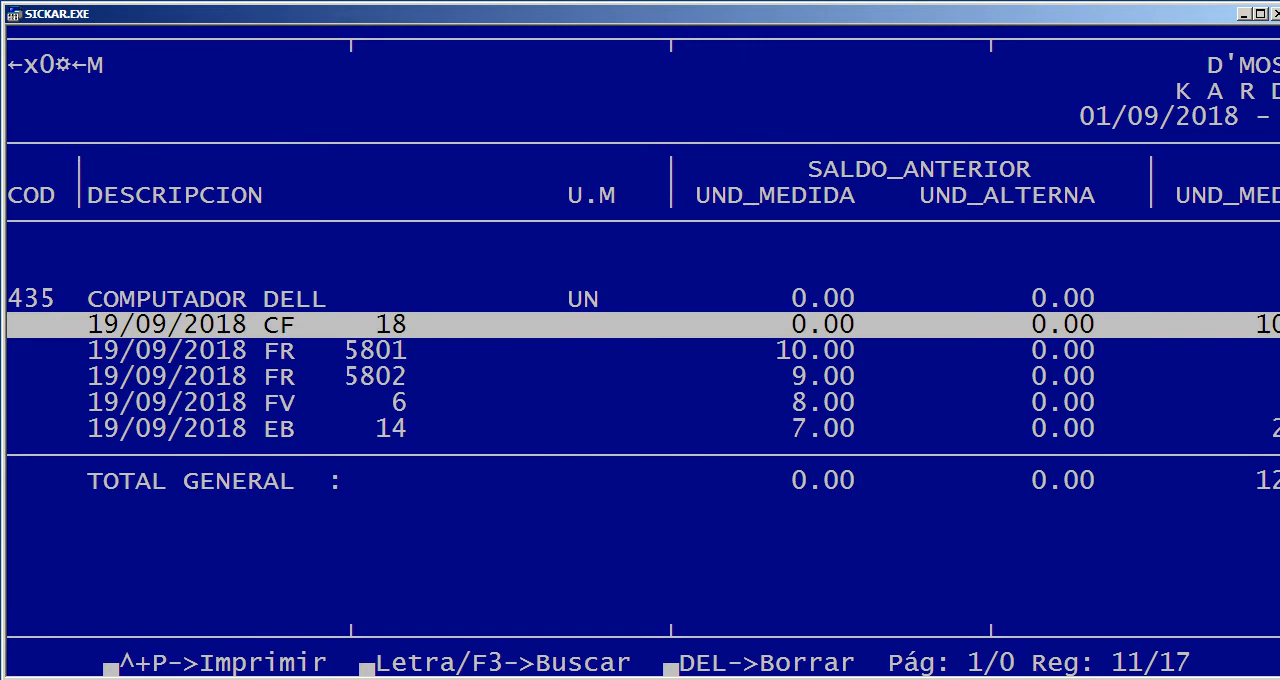
Review the FR 5801 movement from its previous balance through its exits and new balance
key("Down")
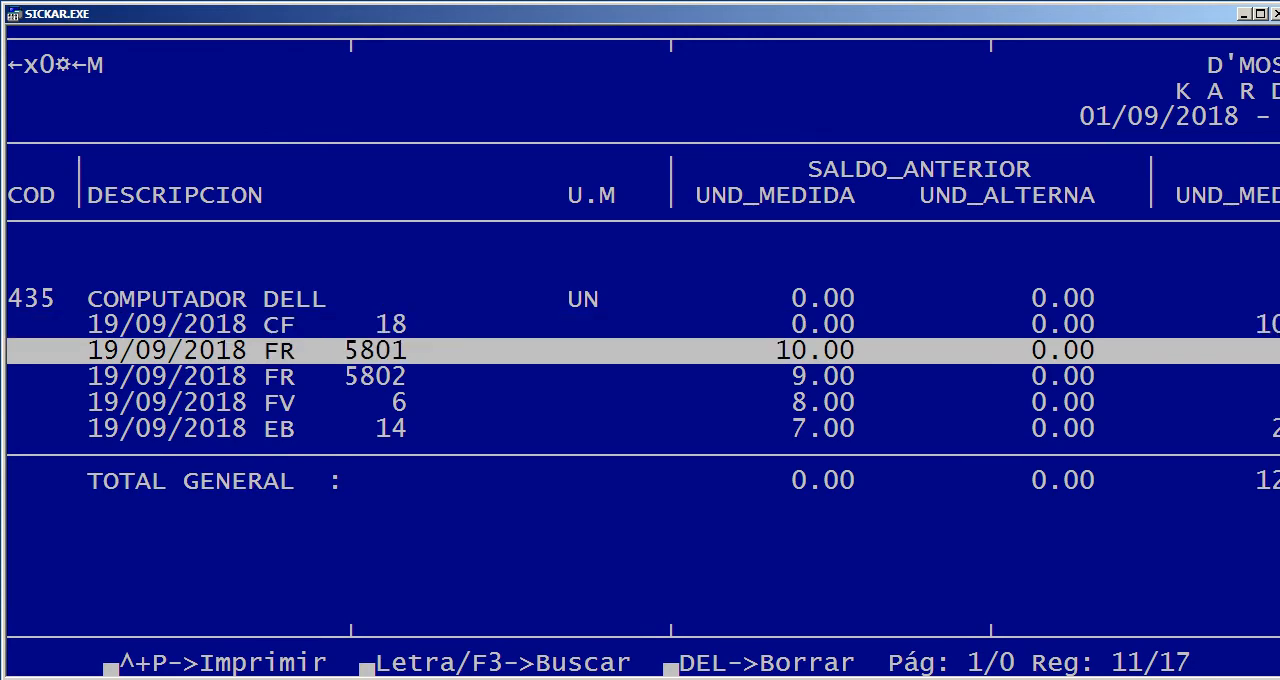
key("Right")
key("Right")
key("Right")
key("Right")
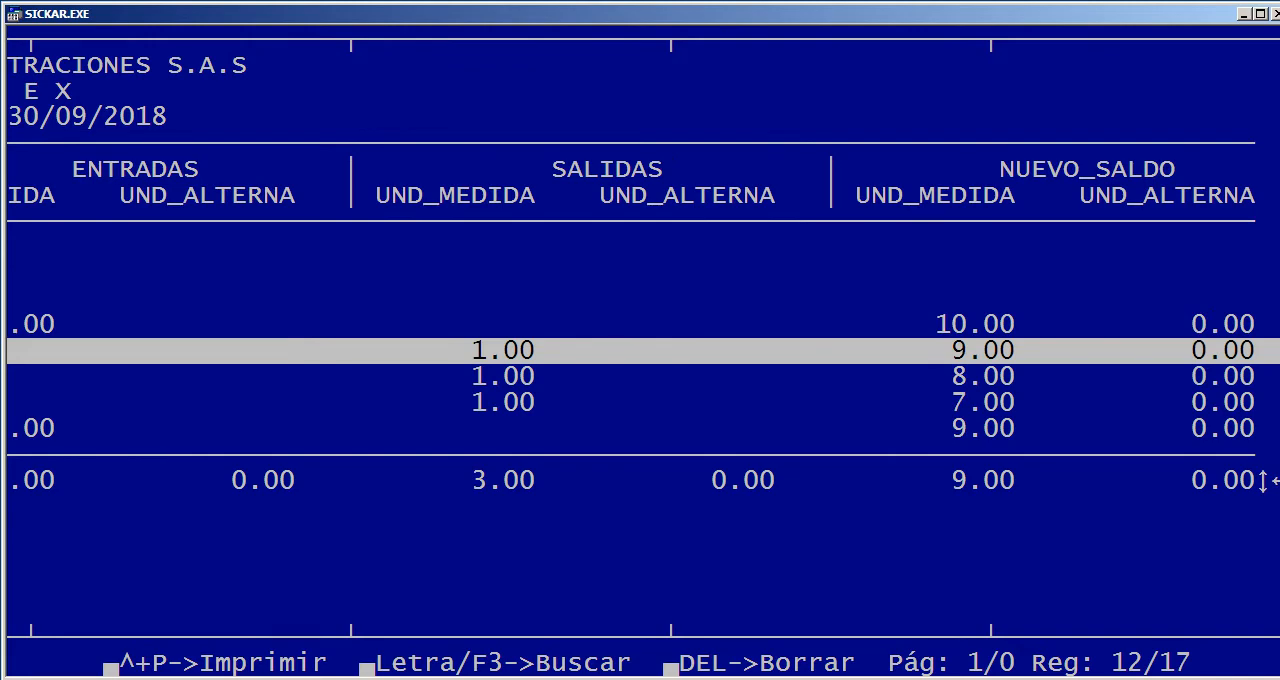
key("Left")
key("Left")
key("Left")
key("Left")
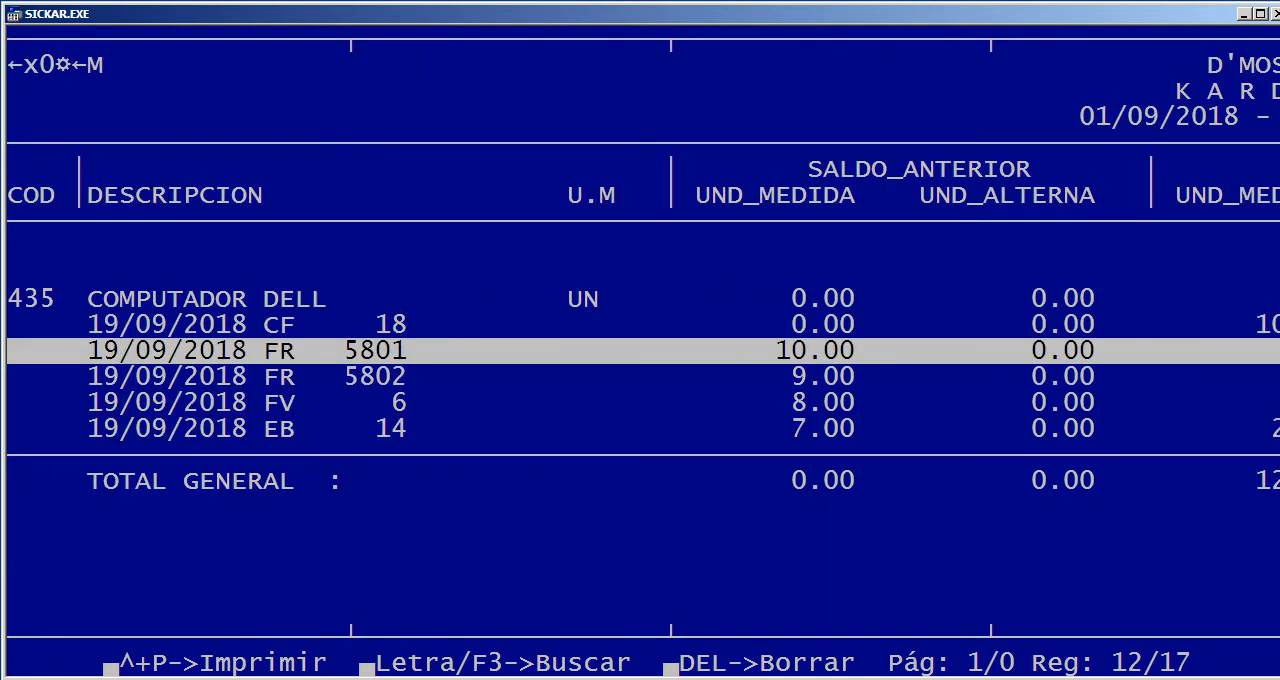
Follow the FR 5802 movement across its previous balance, exits and new balance
key("Down")
key("Right")
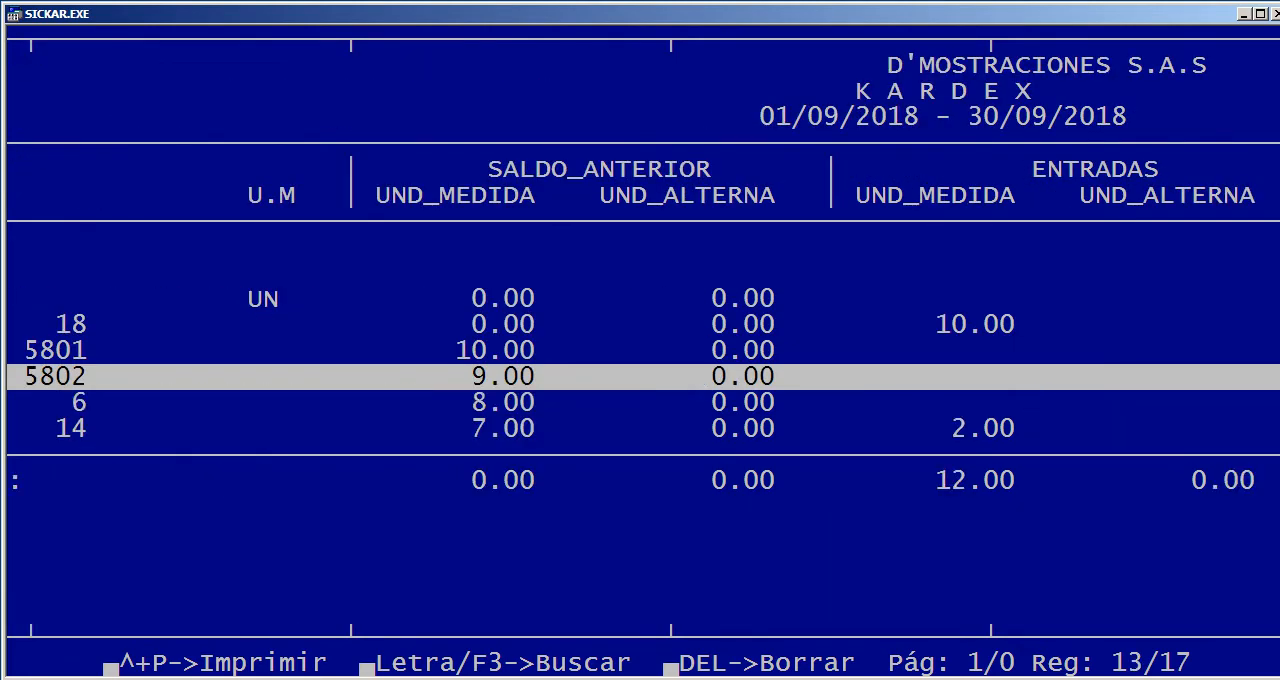
key("Right")
key("Right")
key("Right")
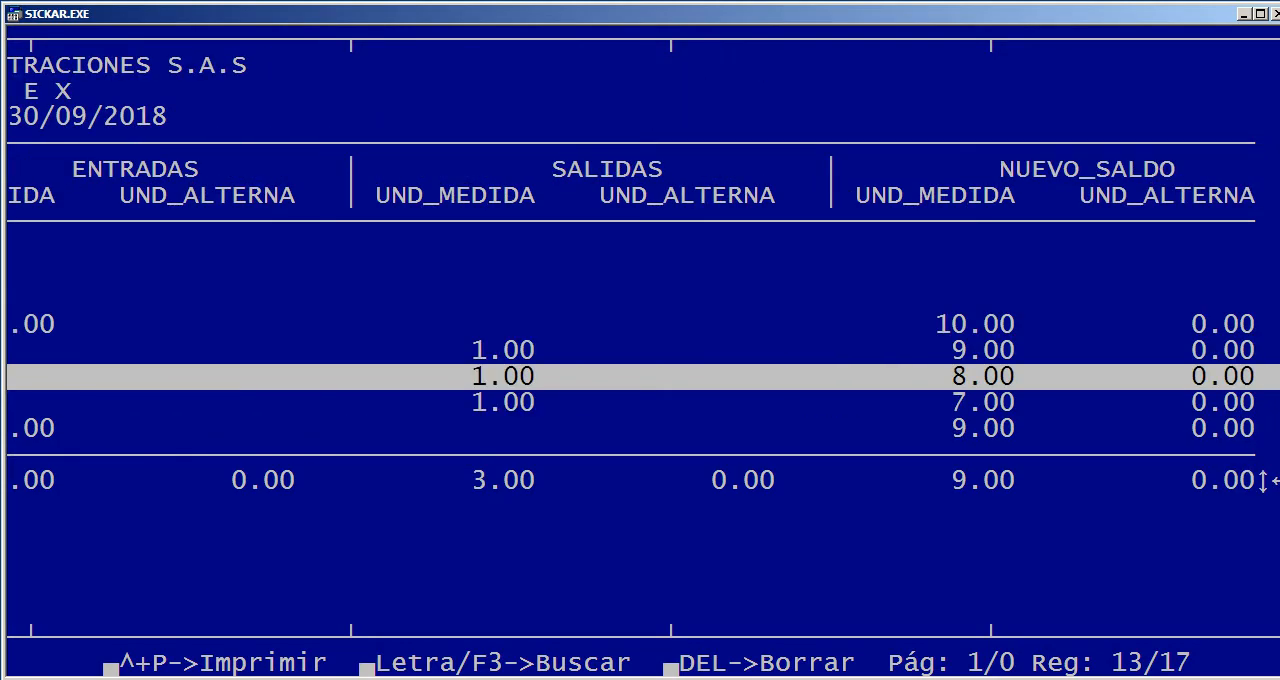
Check the remaining movements and the TOTAL GENERAL row of the detailed Kárdex, then close the report
key("Down")
key("Down")
key("Down")
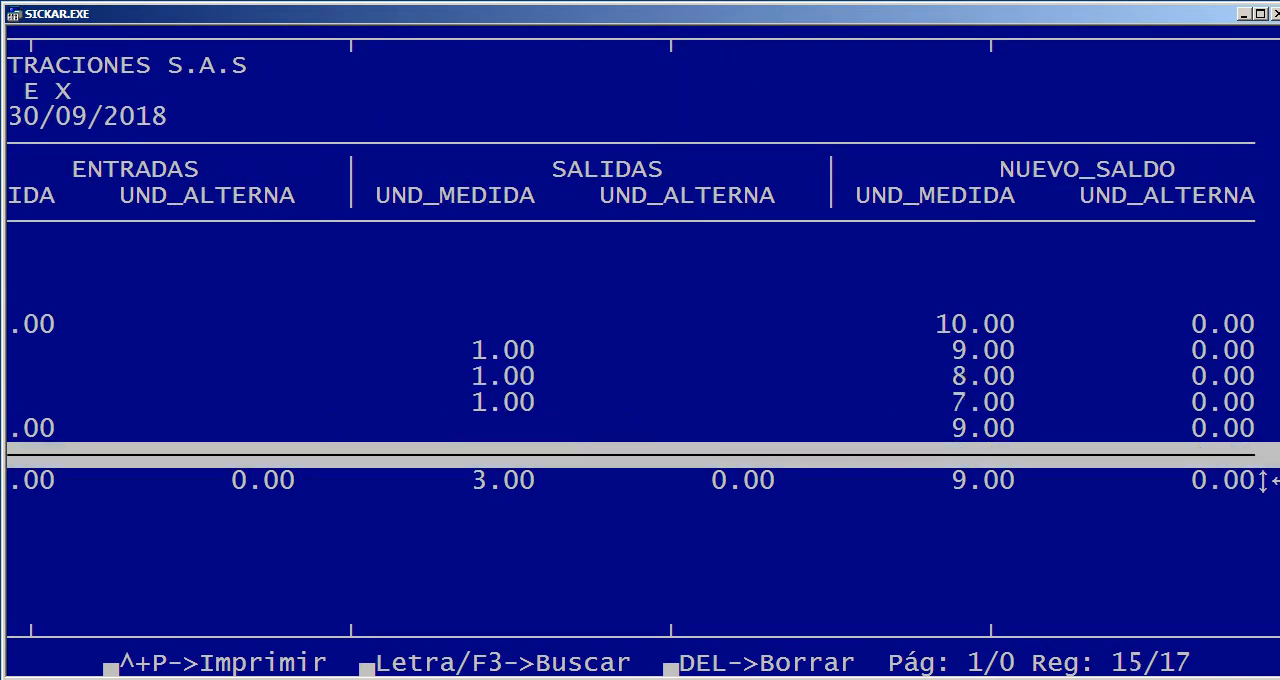
key("Left")
key("Left")
key("Left")
key("Left")
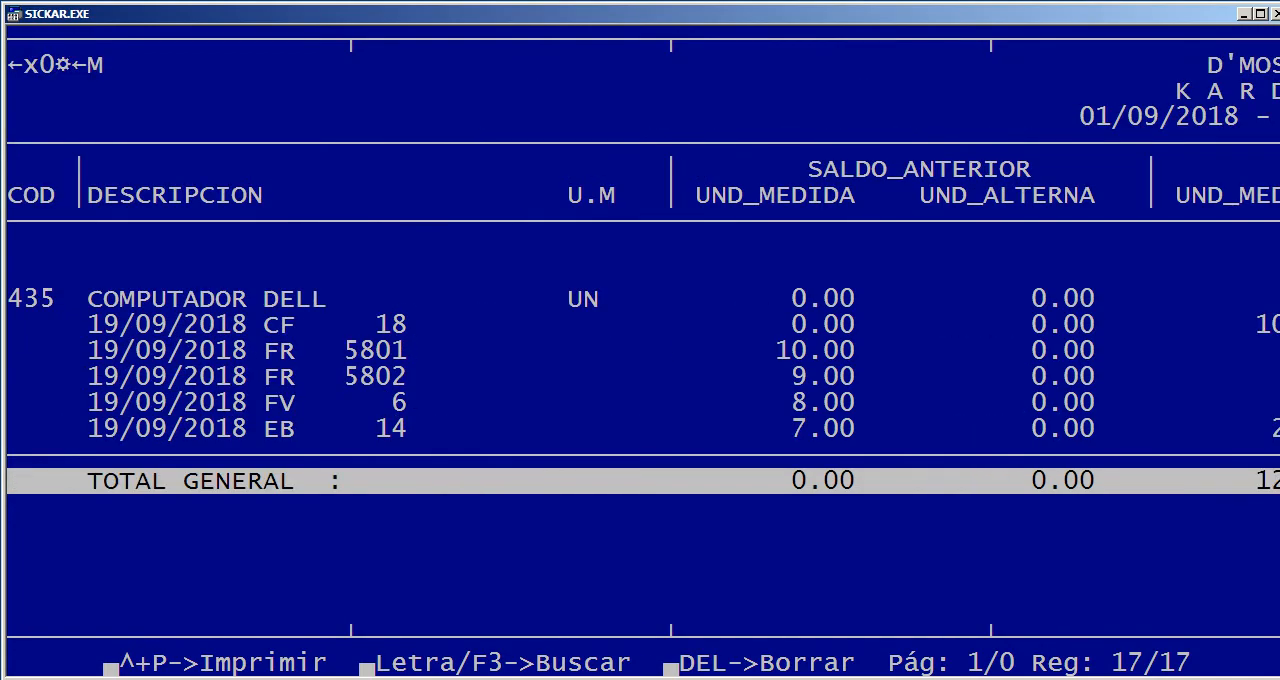
key("Escape")
key("Right")
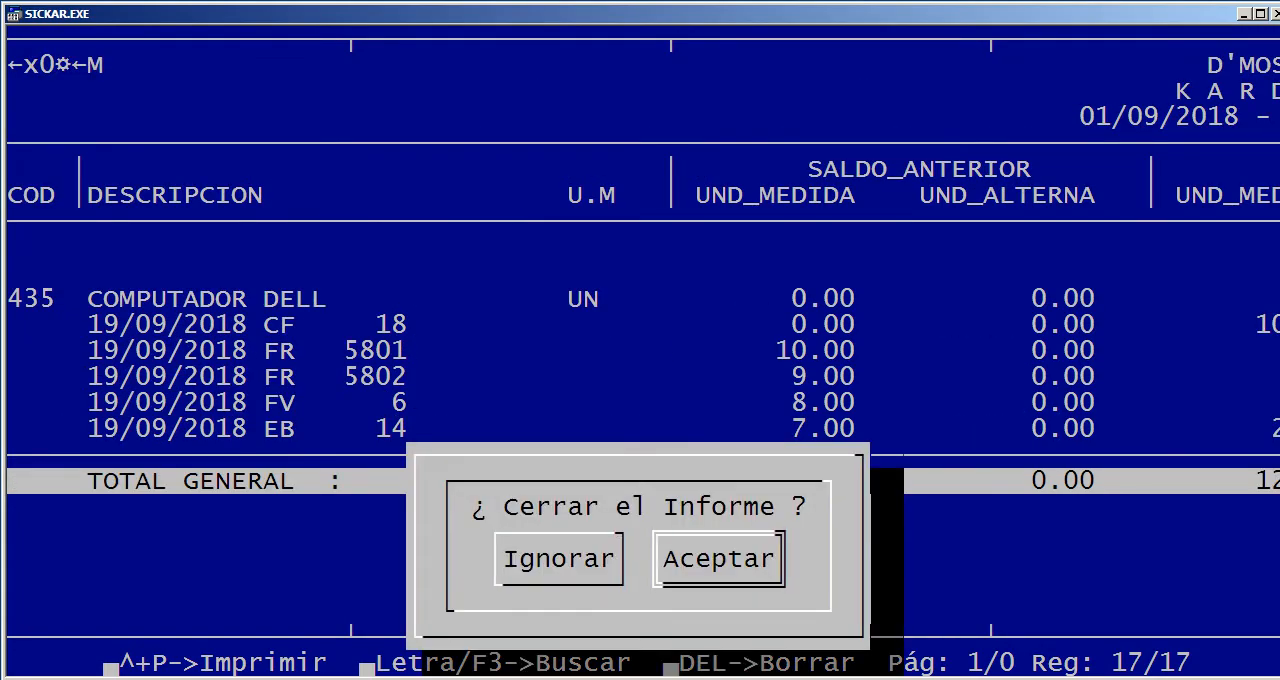
key("Return")
key("Return")
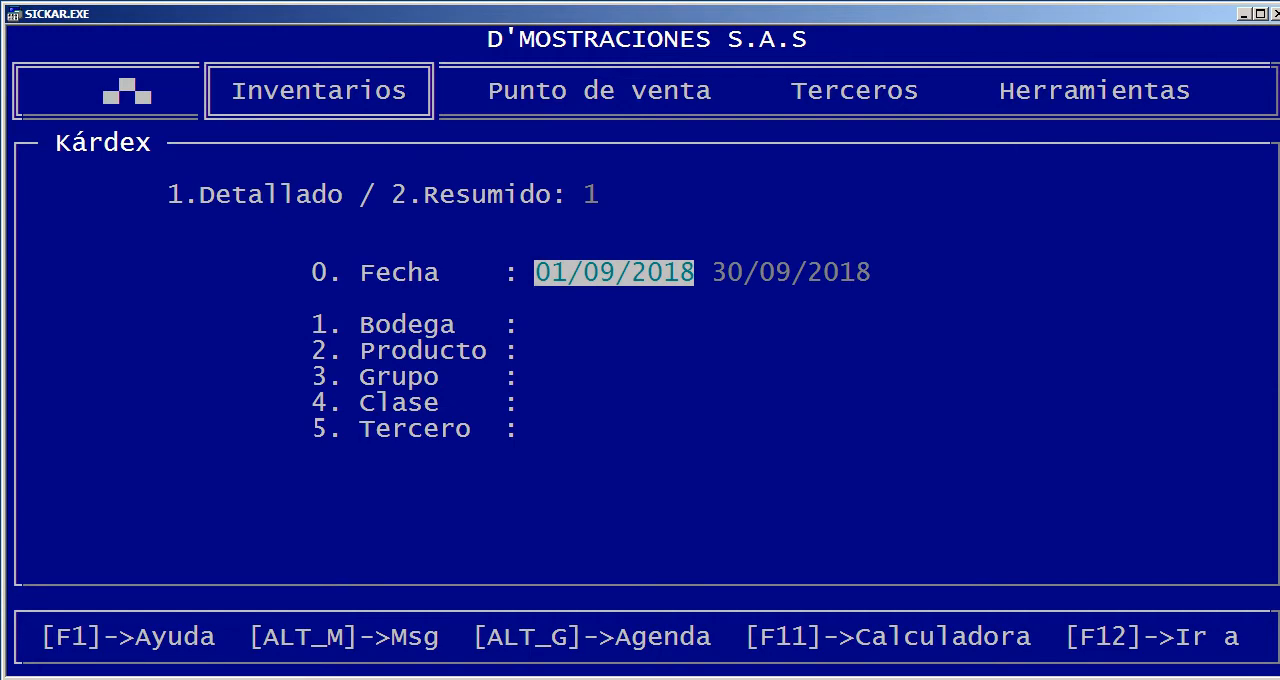
Set the Kárdex report type to 2, Resumido, for the period 01/09/2018 to 30/09/2018
key("Up")
type("2")
key("Return")
key("Return")
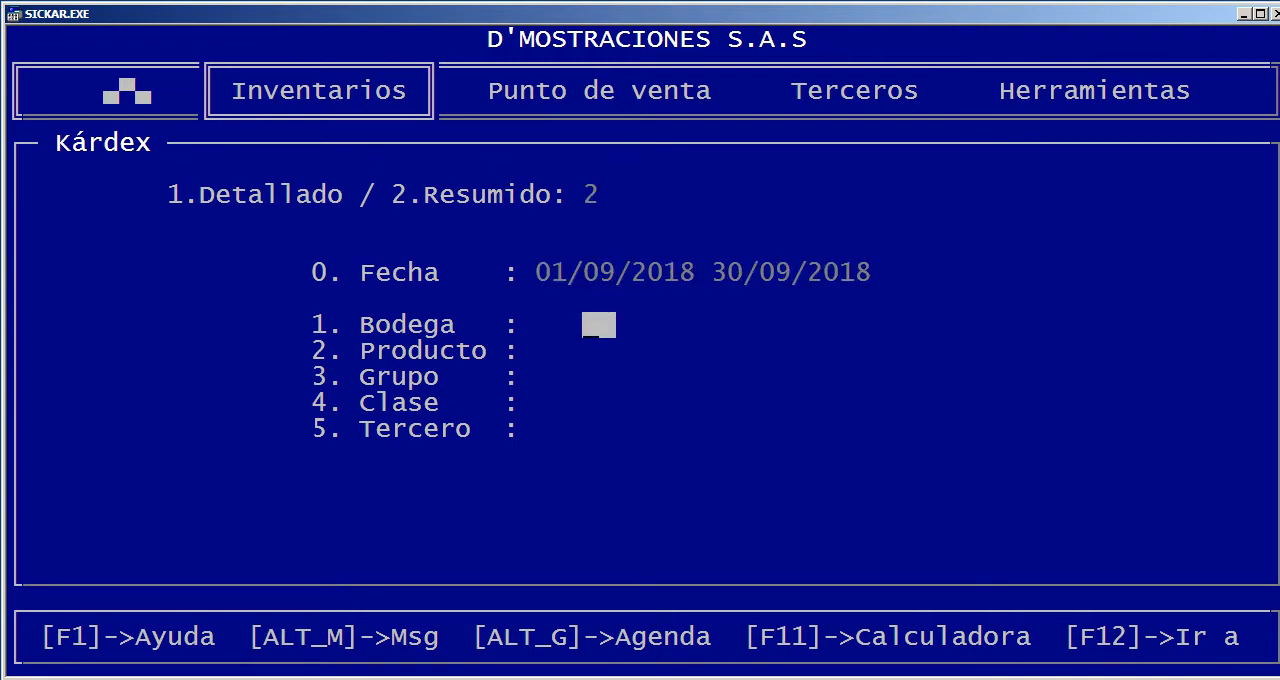
Choose product 435, COMPUTADOR DELL, for the summarized Kárdex and send the report to the screen
key("Return")
type("D")
key("Return")
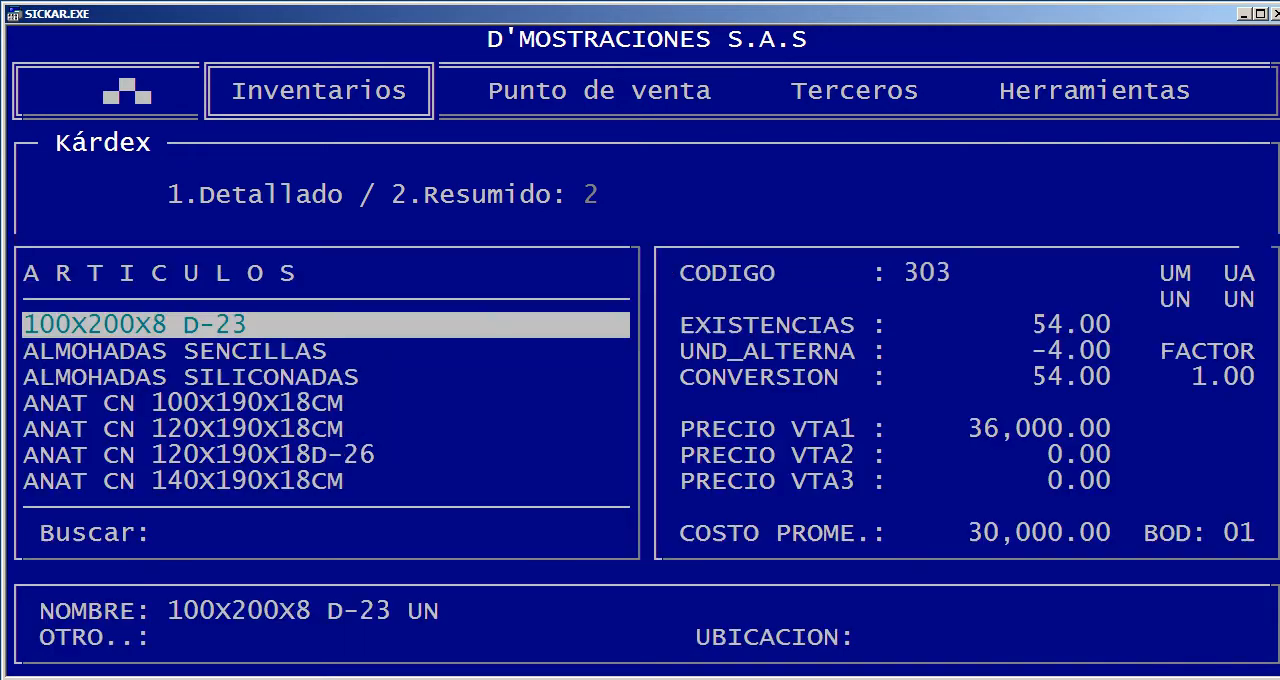
type("EL")
key("Return")
key("Return")
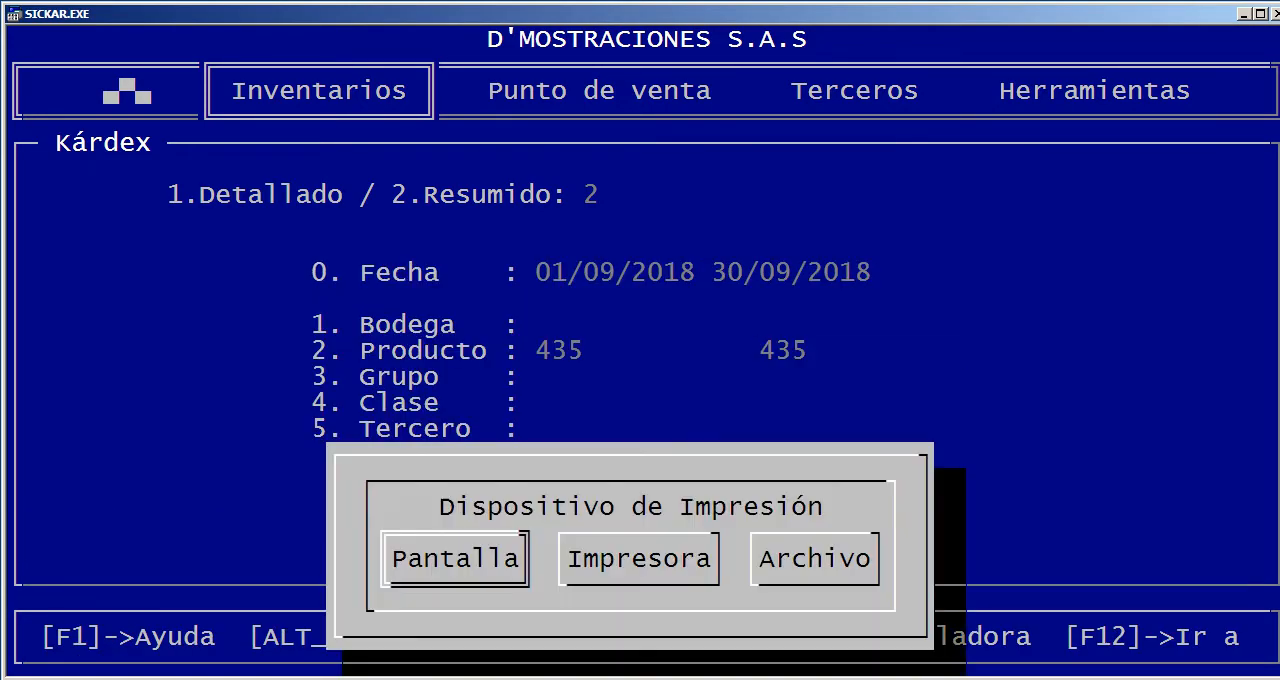
key("Return")
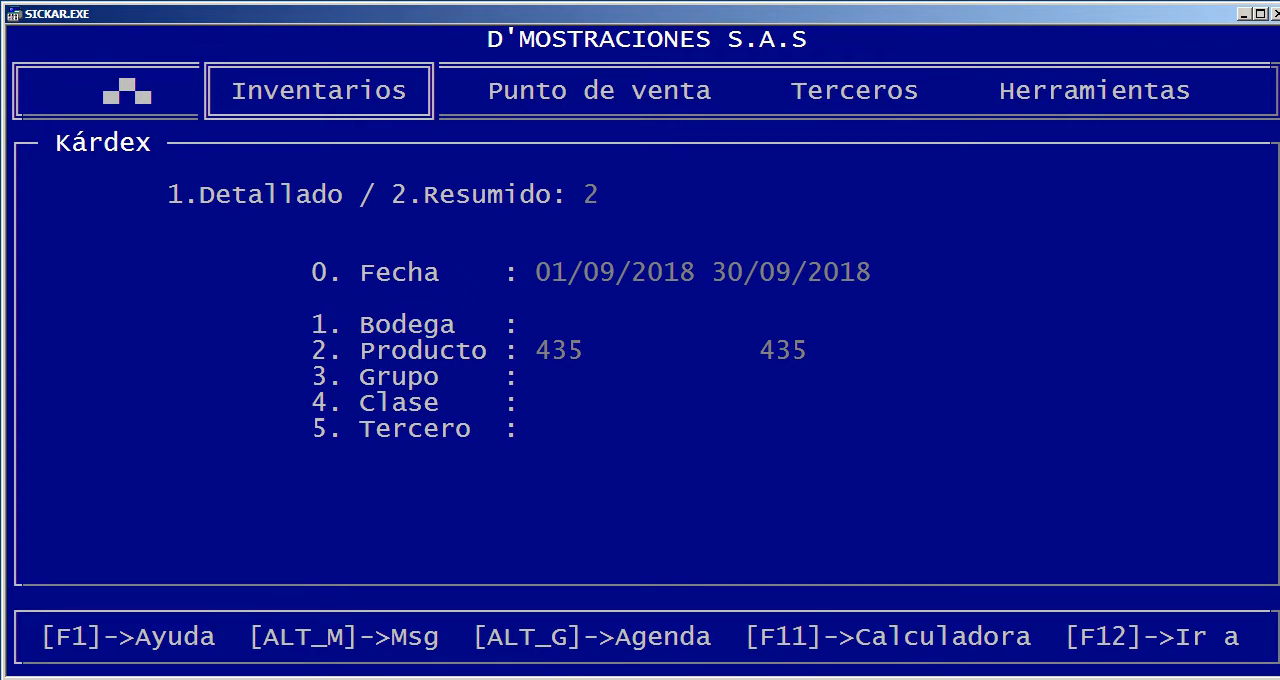
Check the COMPUTADOR DELL row of the summarized Kárdex across previous balance, entries, exits and new balance, then close the report
key("Down")
key("Down")
key("Down")
key("Down")
key("Down")
key("Down")
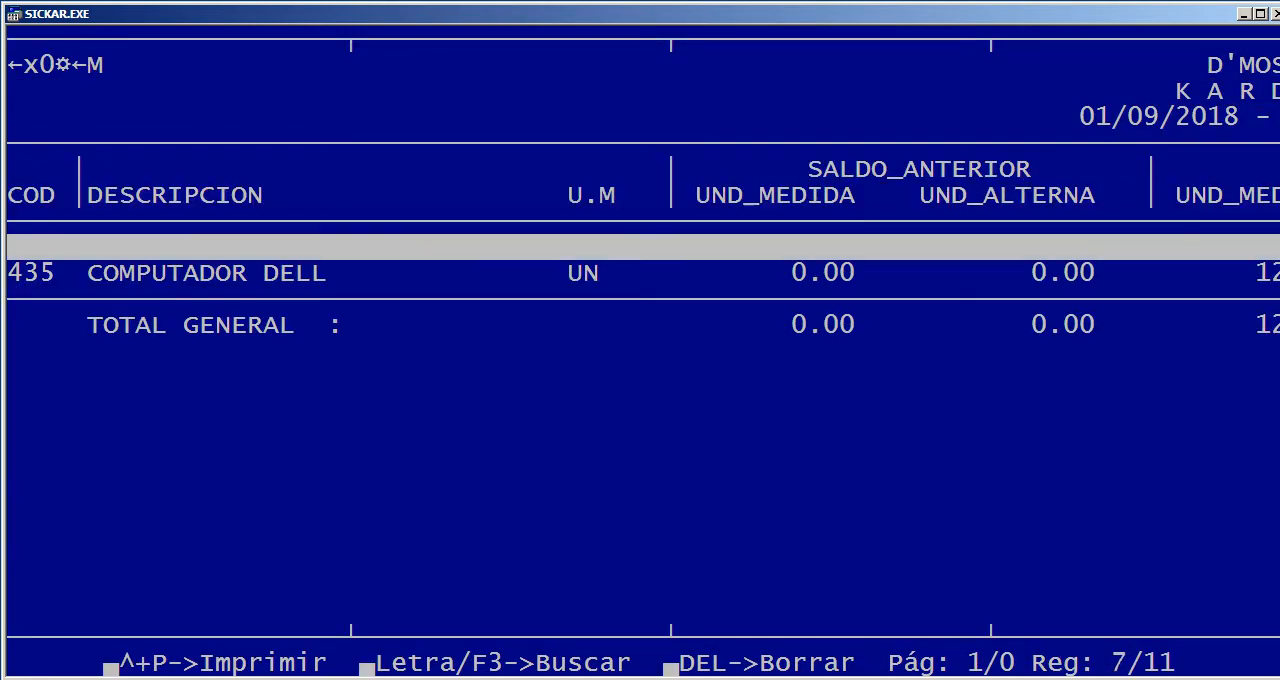
key("Down")
key("Right")
key("Right")
key("Right")
key("Right")
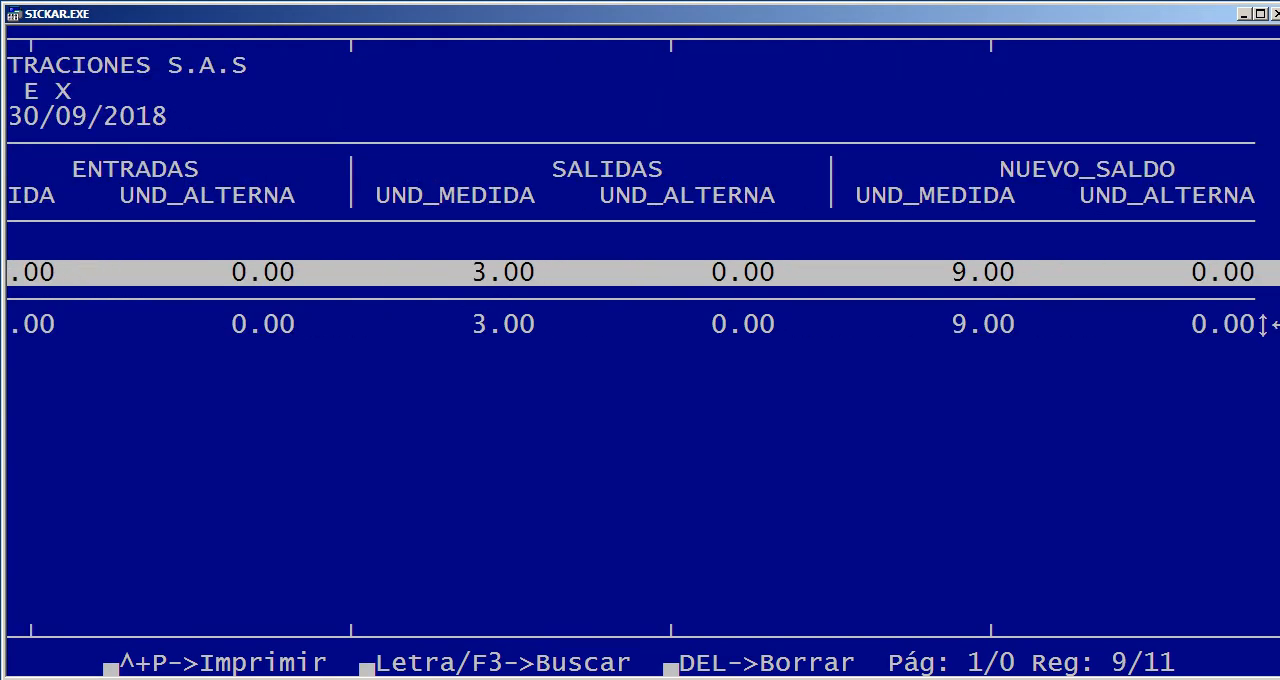
key("Left")
key("Left")
key("Left")
key("Left")
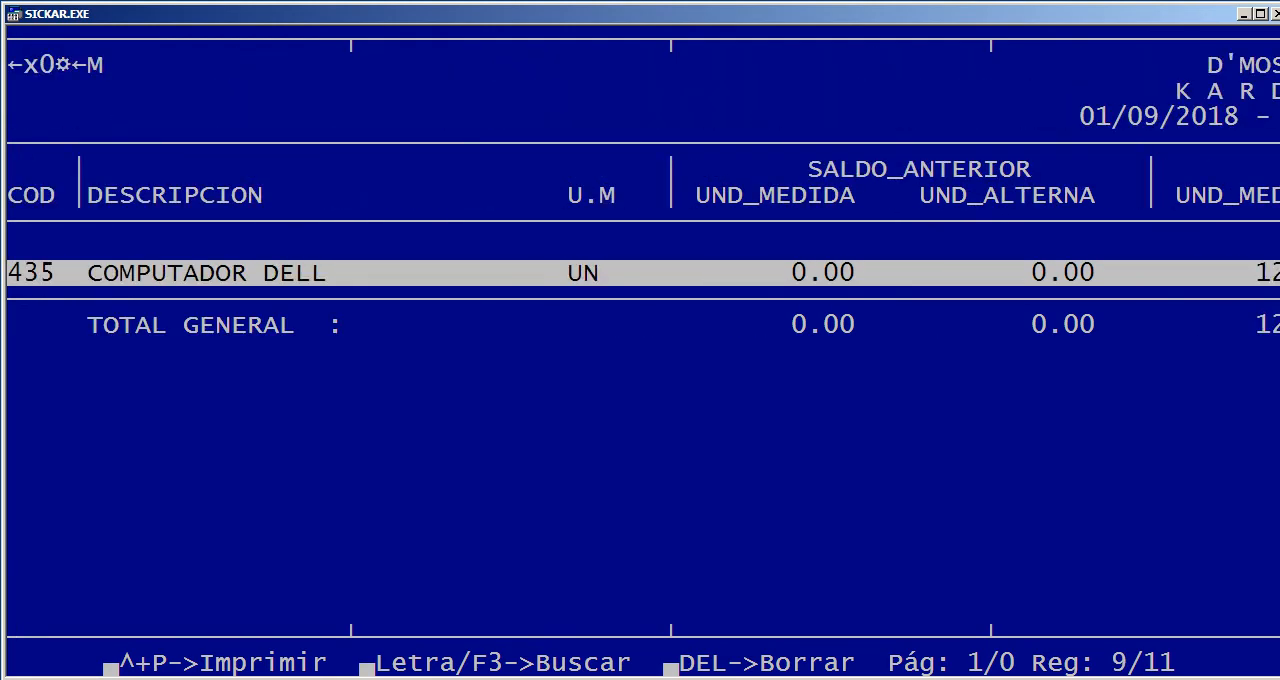
key("Escape")
key("Right")
key("Return")
Reopen the Kárdex report form and consult the list of warehouses for the Bodega filter without choosing one
key("Return")
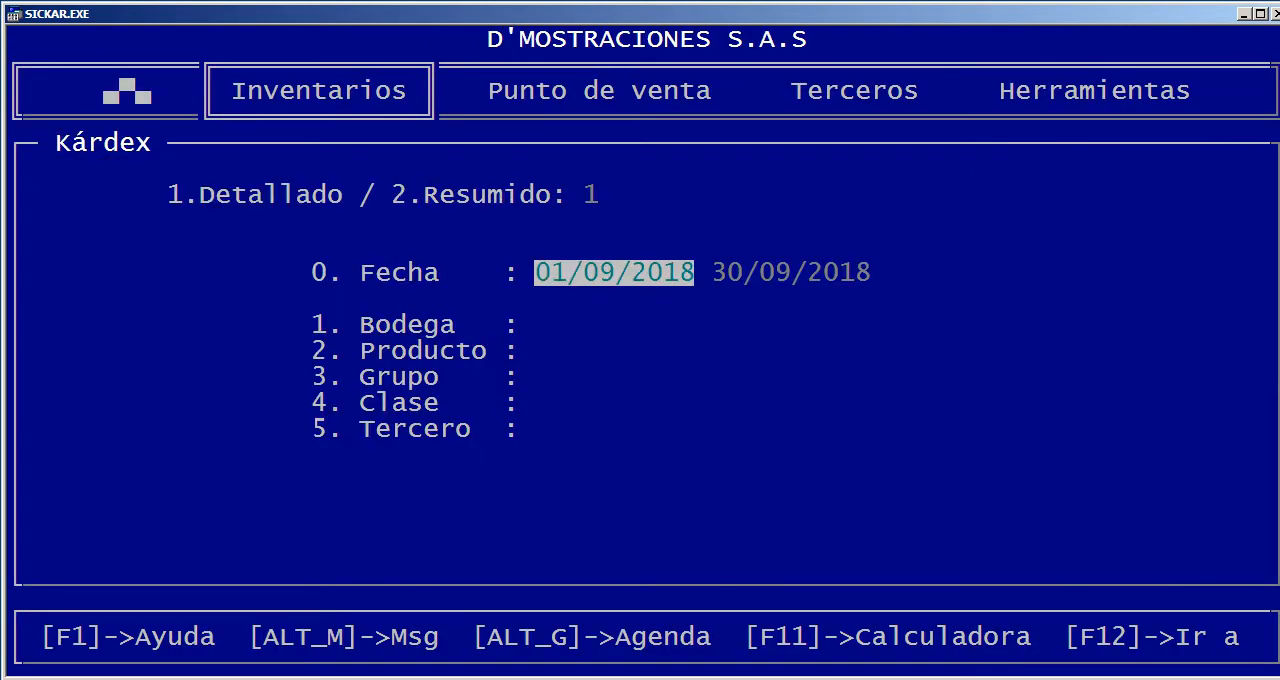
key("Return")
key("Return")
key("Return")
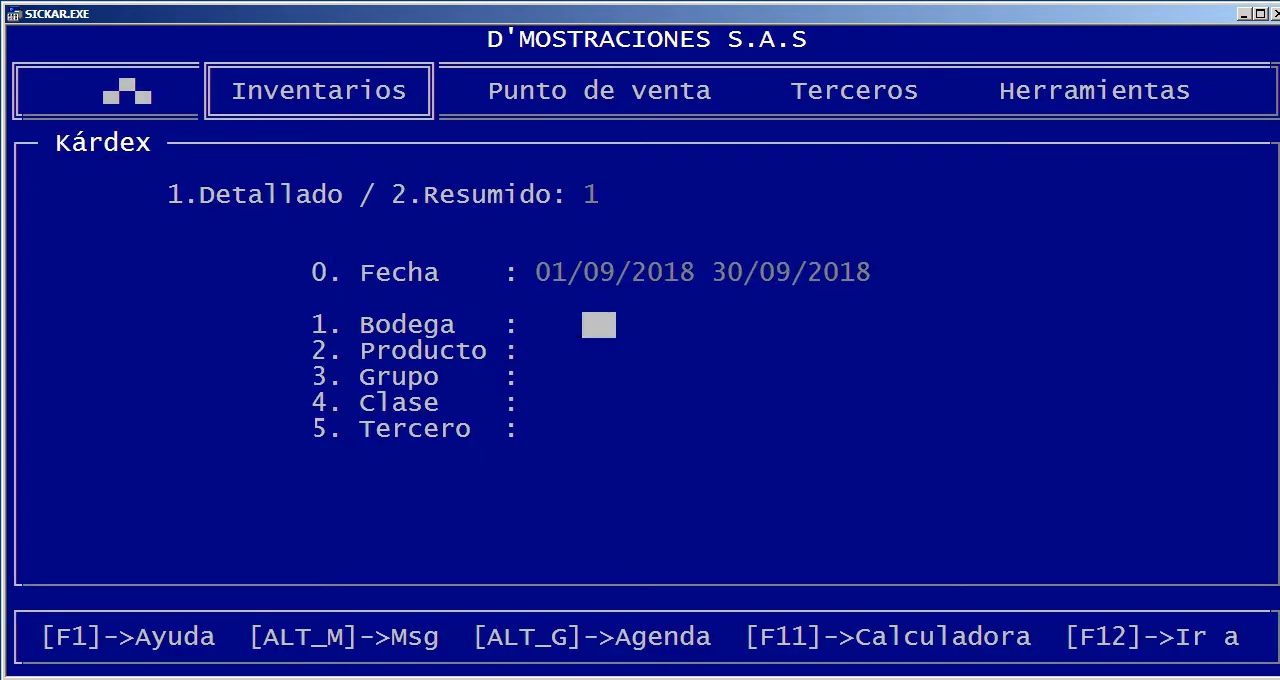
key("Up")
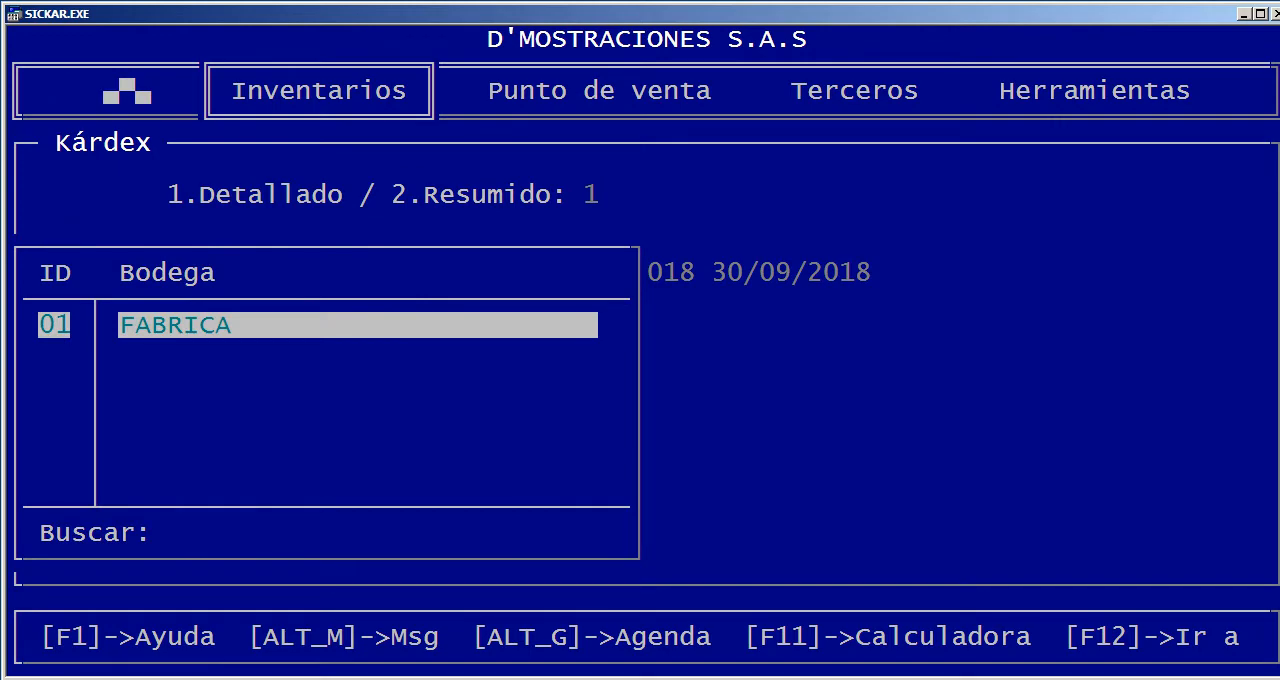
key("Escape")
key("F1")
key("Escape")
Consult the article list for the Kárdex product filter without choosing an item, then leave the Kárdex form
key("Return")
key("Return")
key("Return")
key("F1")
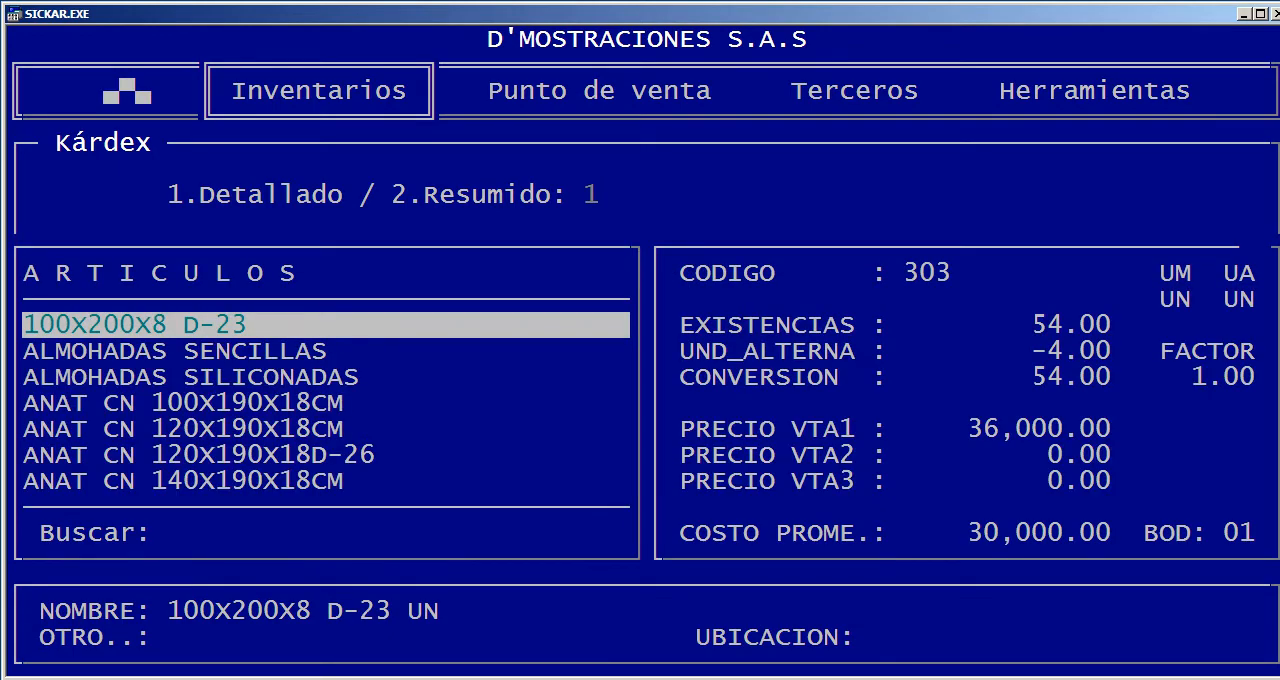
key("Escape")
key("Escape")
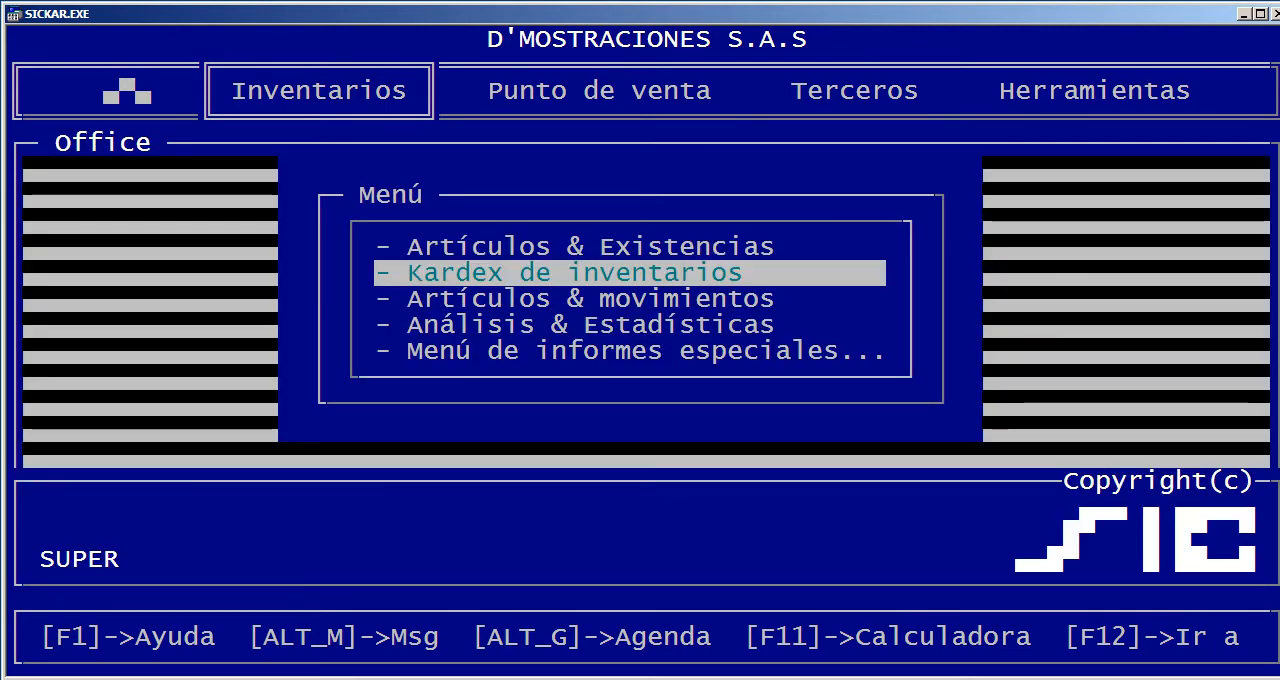
Open Artículos & movimientos and set the movement journal to type 4, Kardex, for 01/01/2018 to 19/09/2018
key("Down")
key("Return")
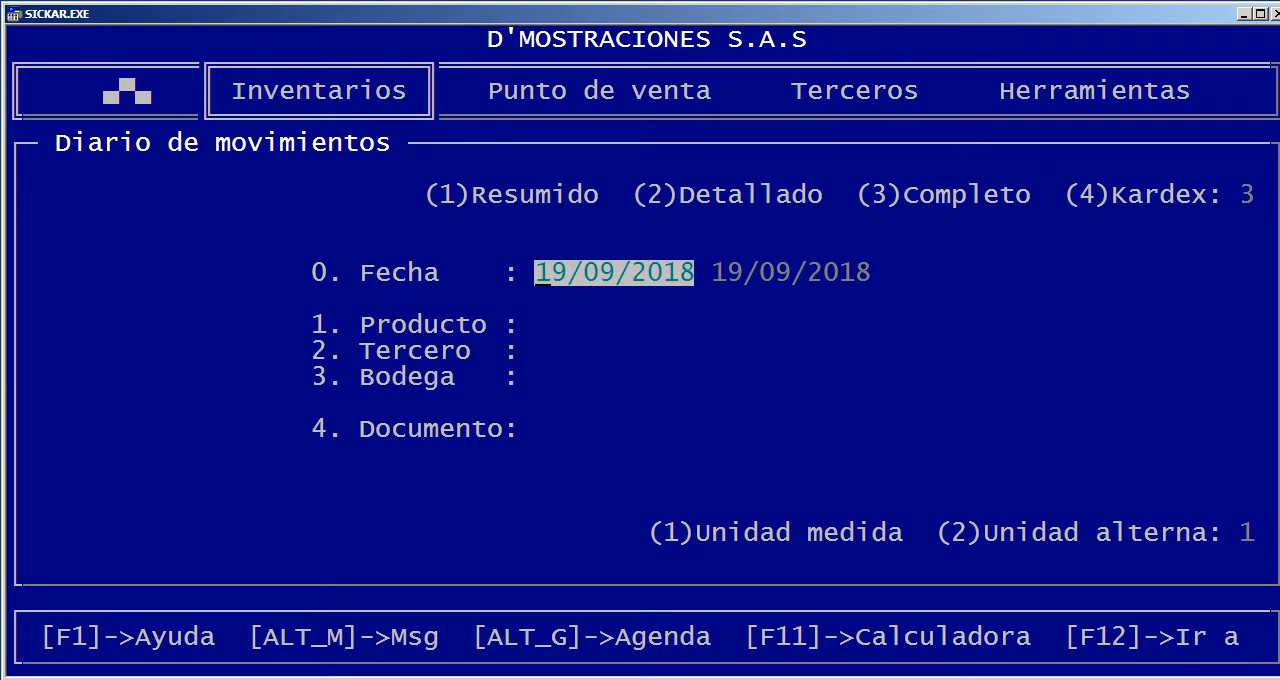
key("Up")
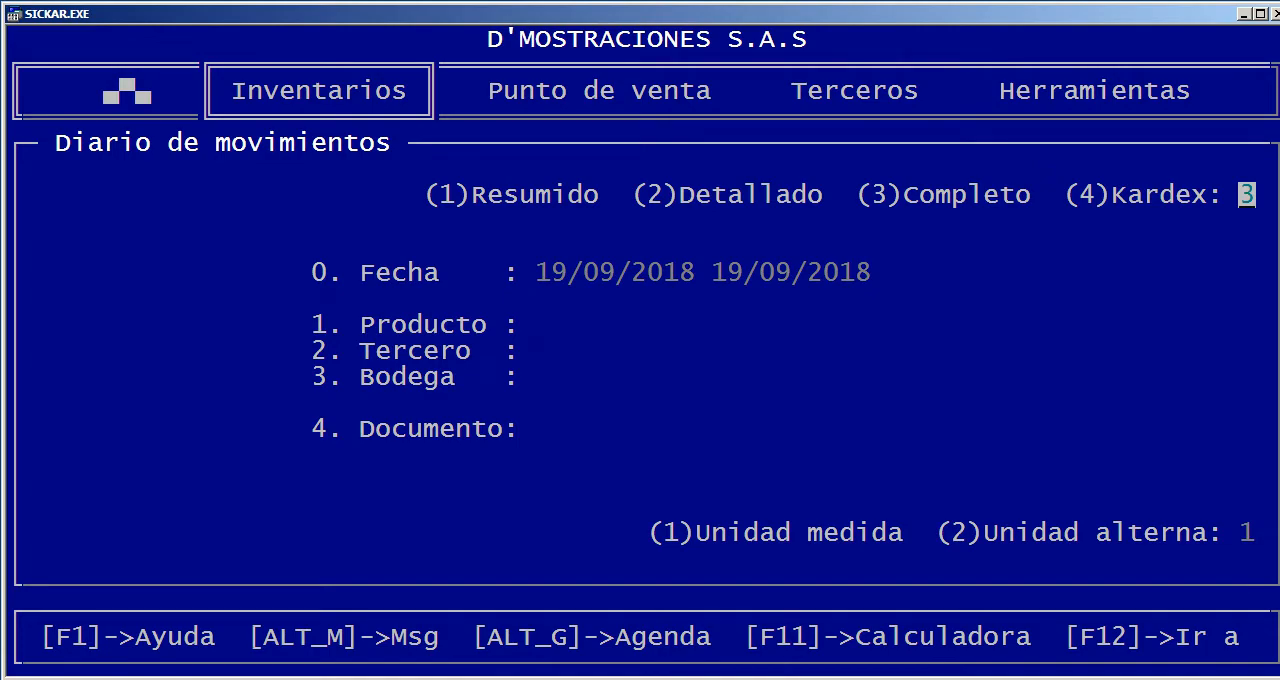
type("4")
type("01")
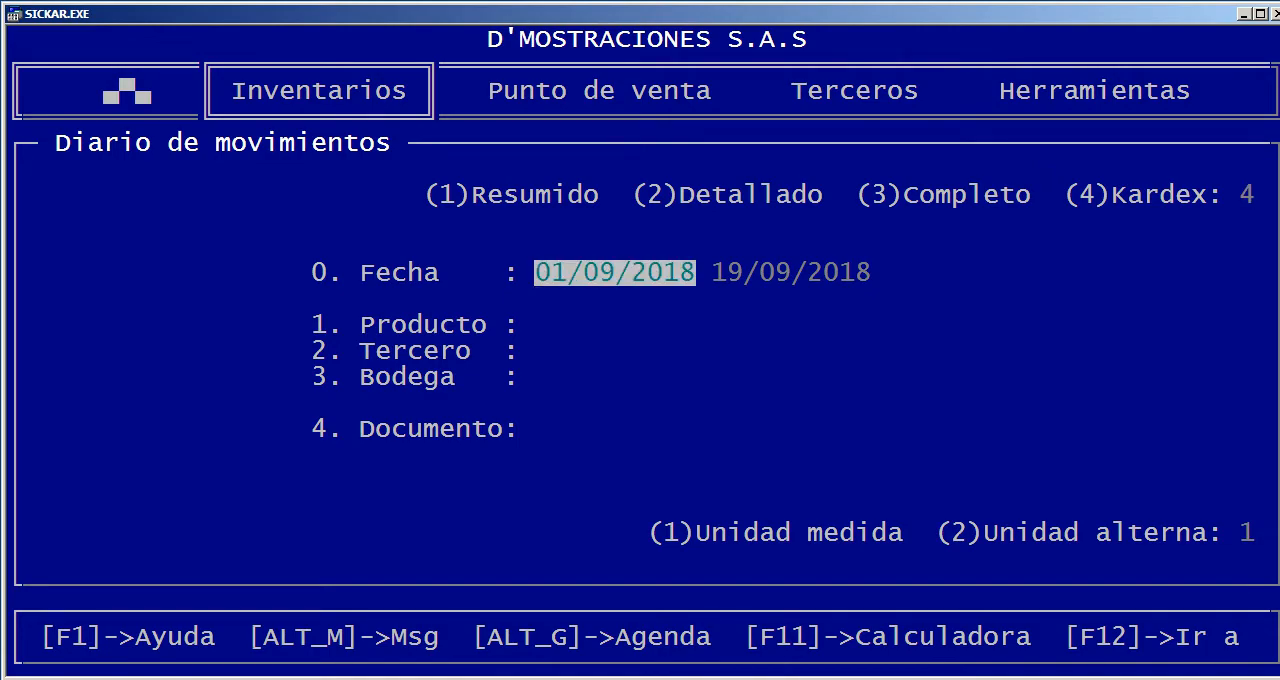
type("01")
key("Return")
key("Return")
Choose product 435, COMPUTADOR DELL, for the Kardex-type movement journal and send the report to the screen
key("Return")
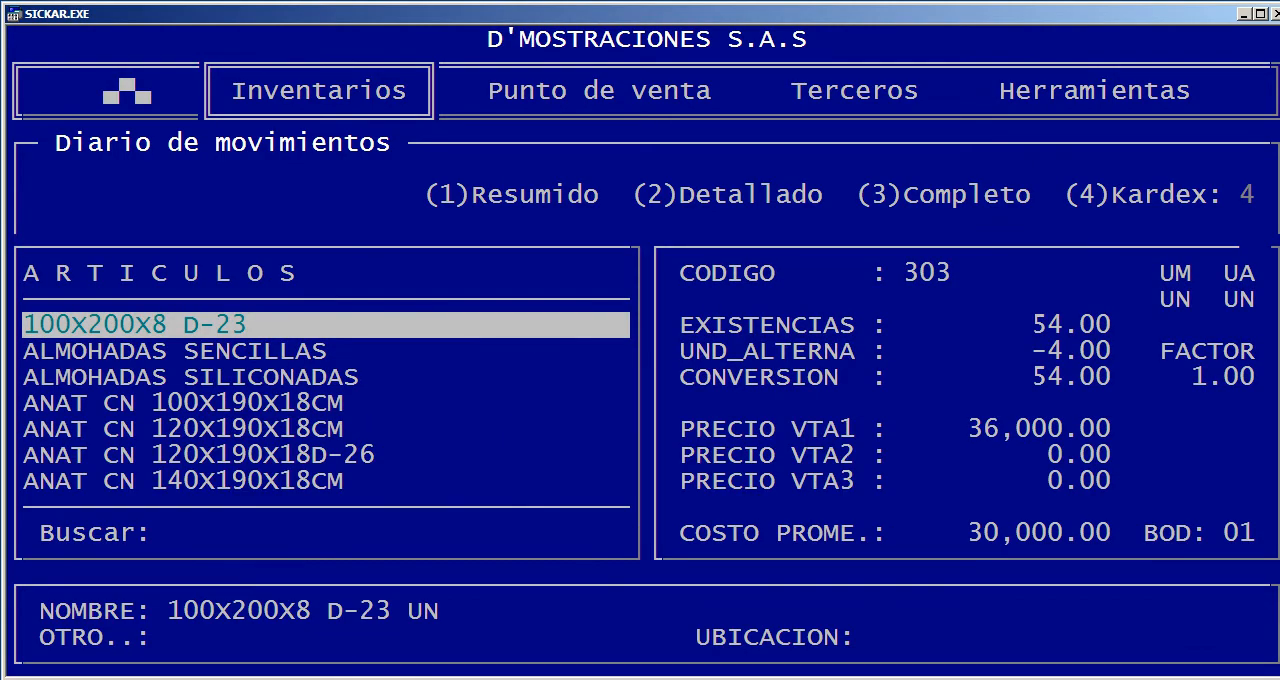
type("DEL")
key("Return")
key("Return")
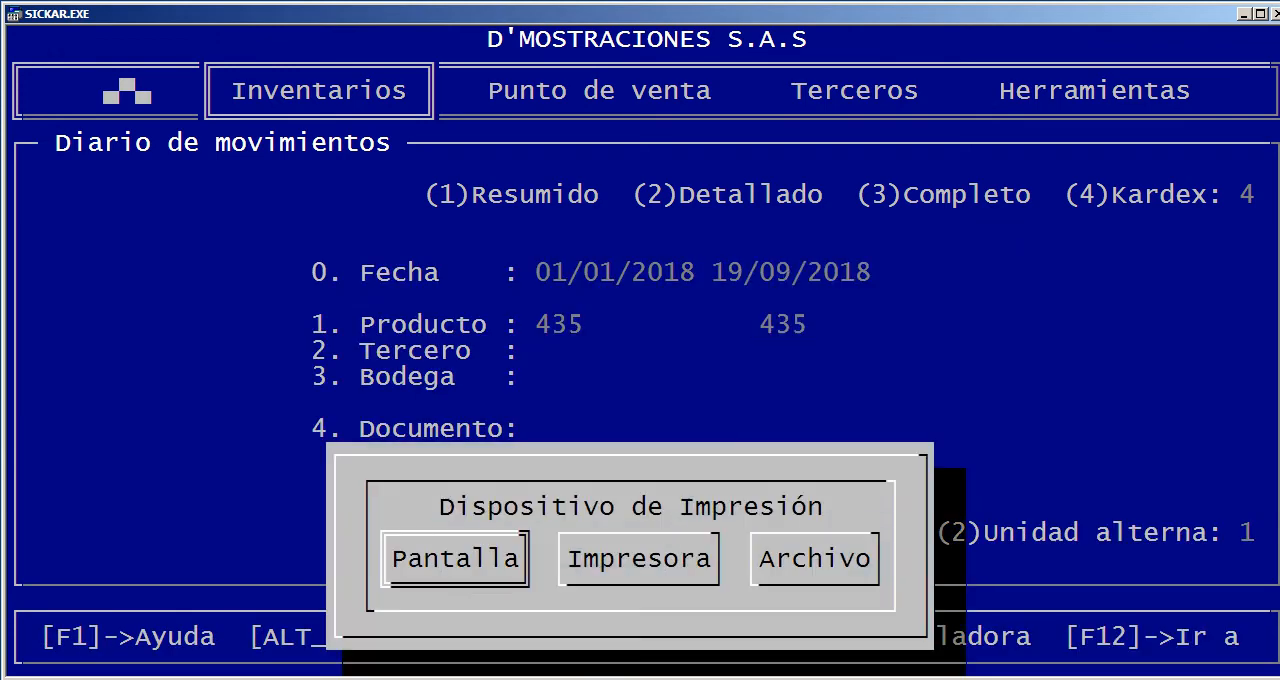
key("Return")
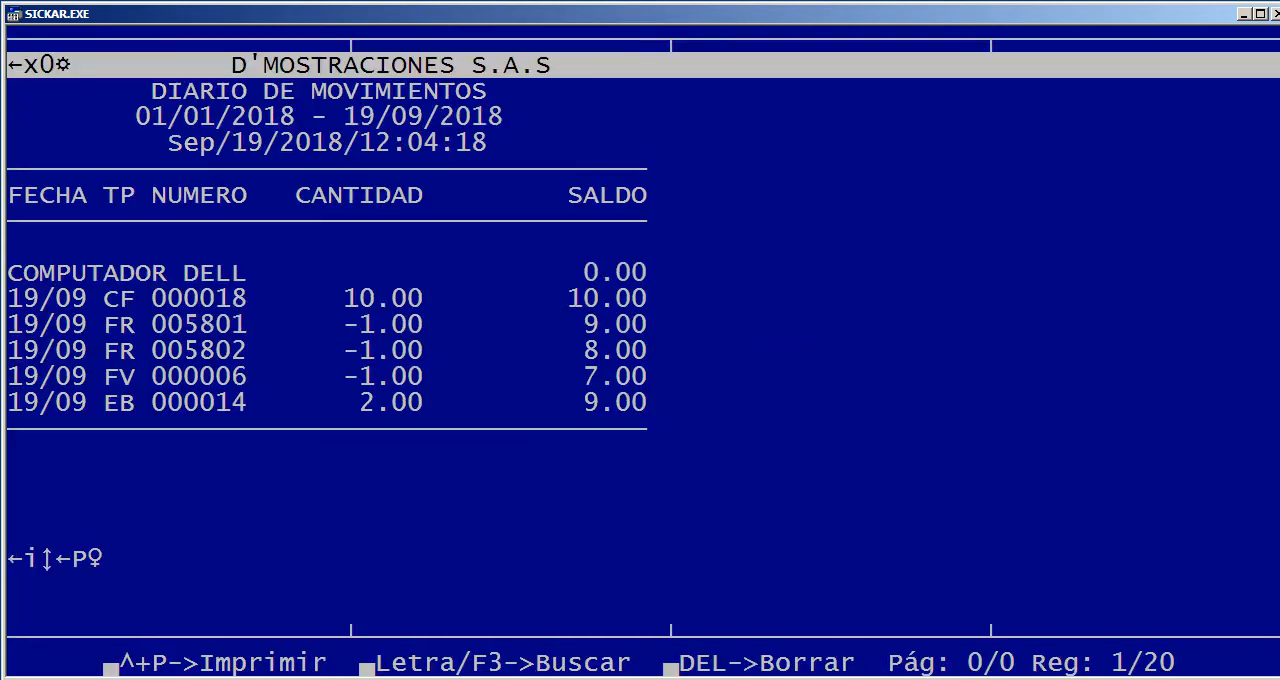
Follow the running balance of COMPUTADOR DELL from document CF 000018 to EB 000014, then close the movement journal
key("Down")
key("Down")
key("Down")
key("Down")
key("Down")
key("Down")
key("Down")
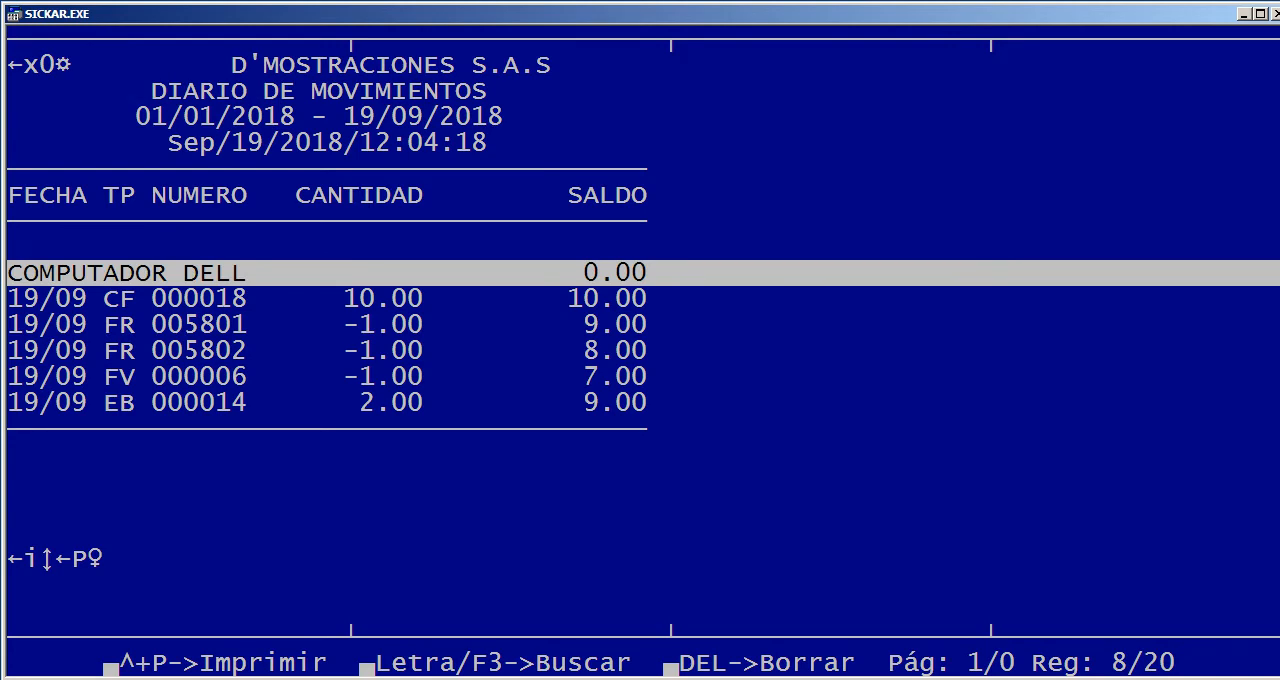
key("Down")
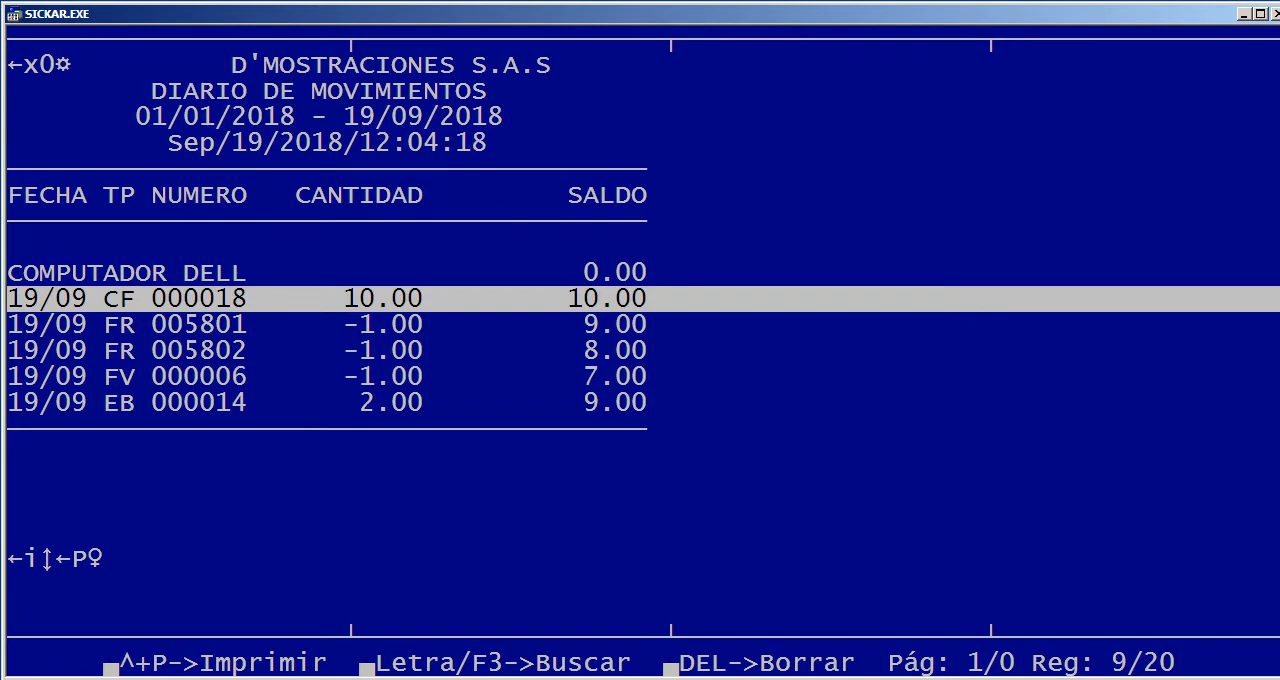
key("Down")
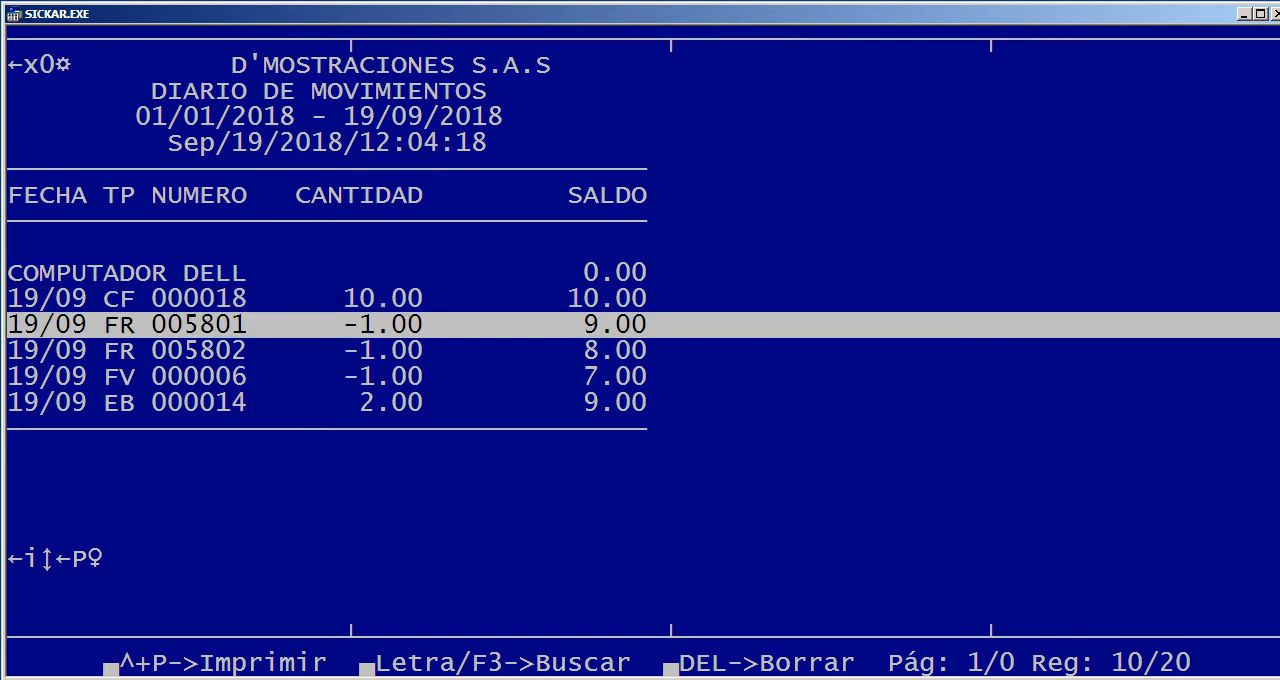
key("Down")
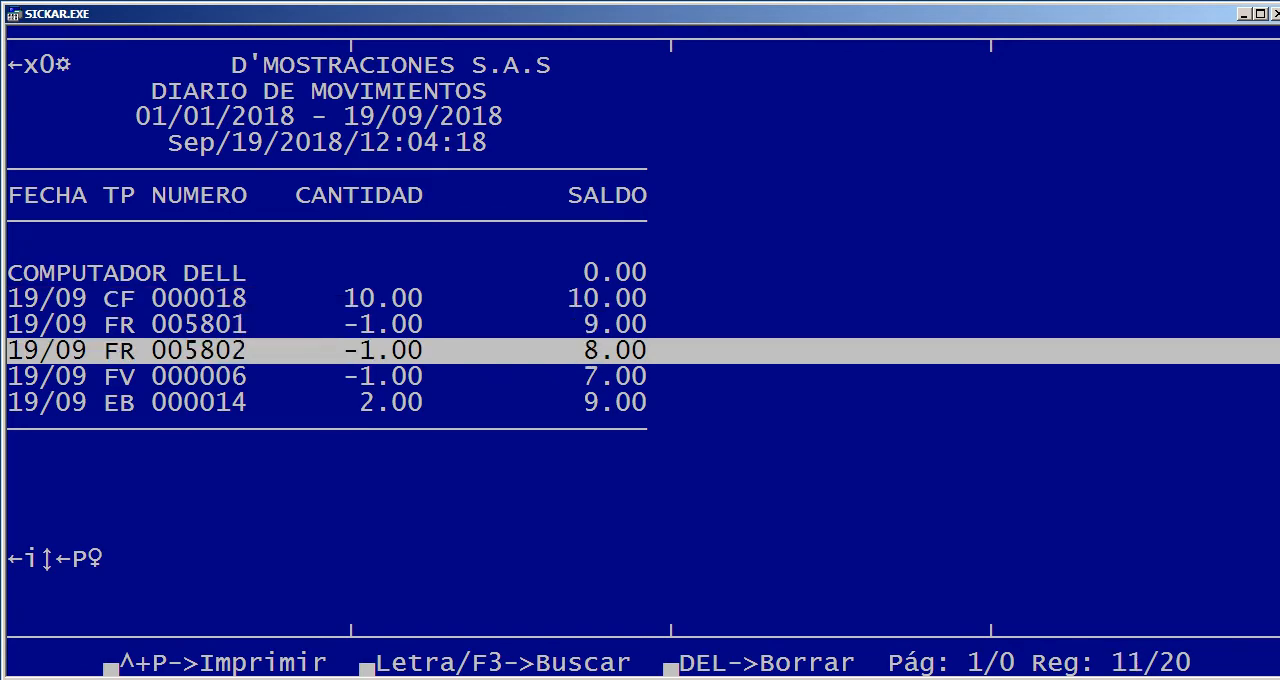
key("Down")
key("Down")
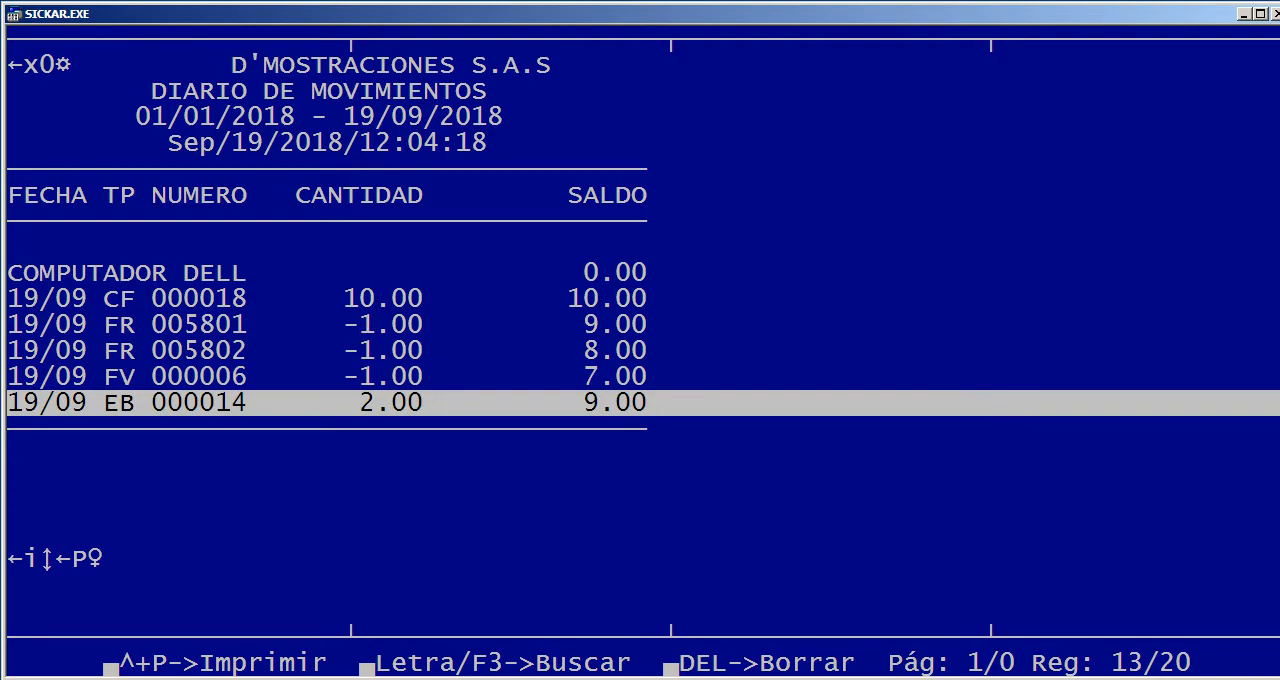
key("Up")
key("Up")
key("Up")
key("Up")
key("Escape")
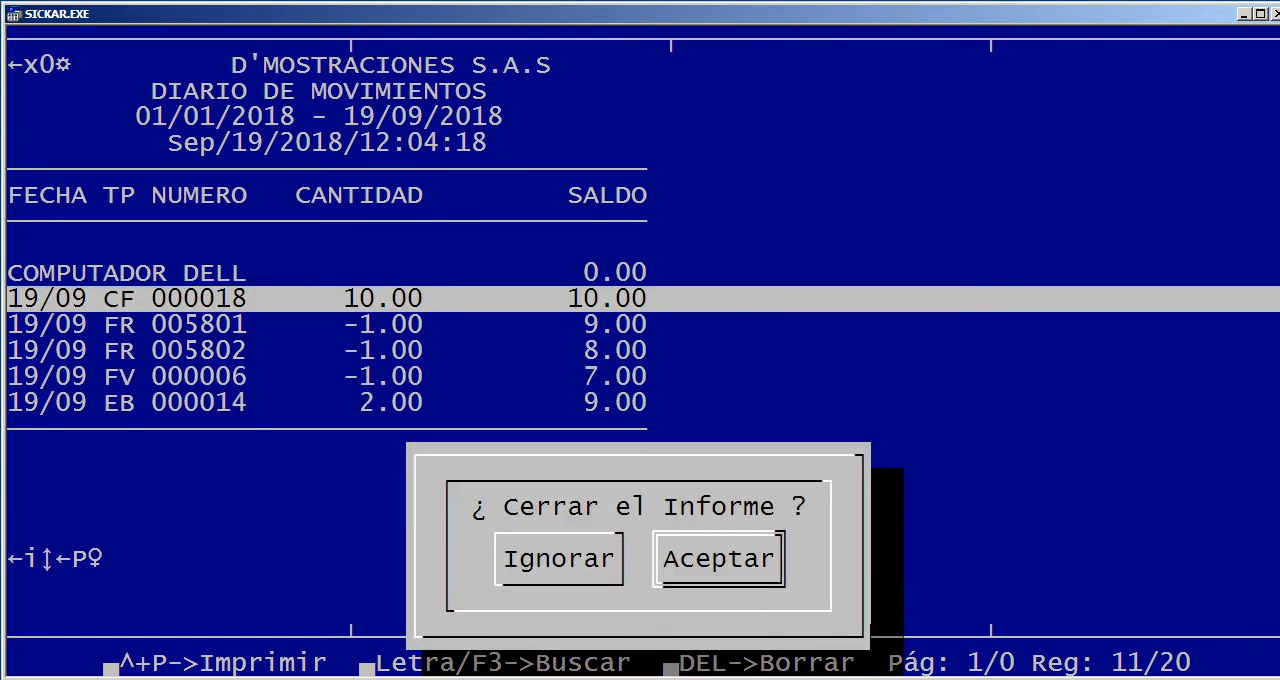
key("Return")
Reopen the movement journal and set it to type 2, Detallado, for 01/01/2018 to 19/09/2018
key("Return")
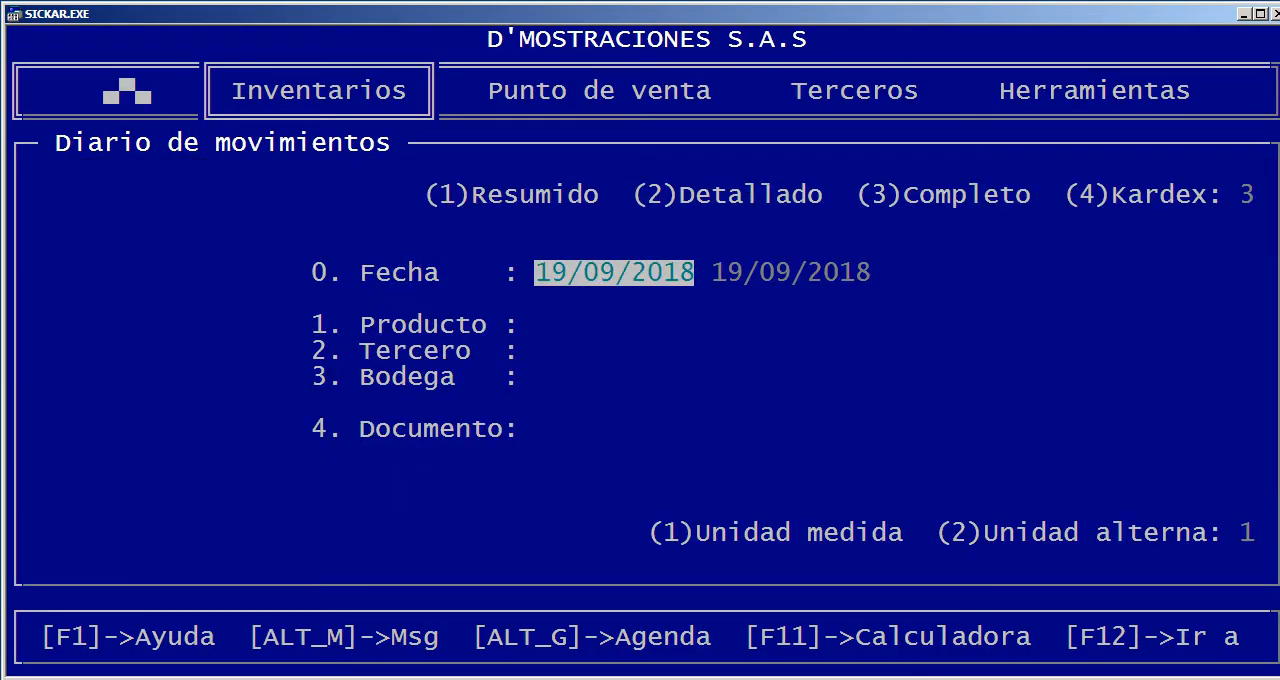
key("Return")
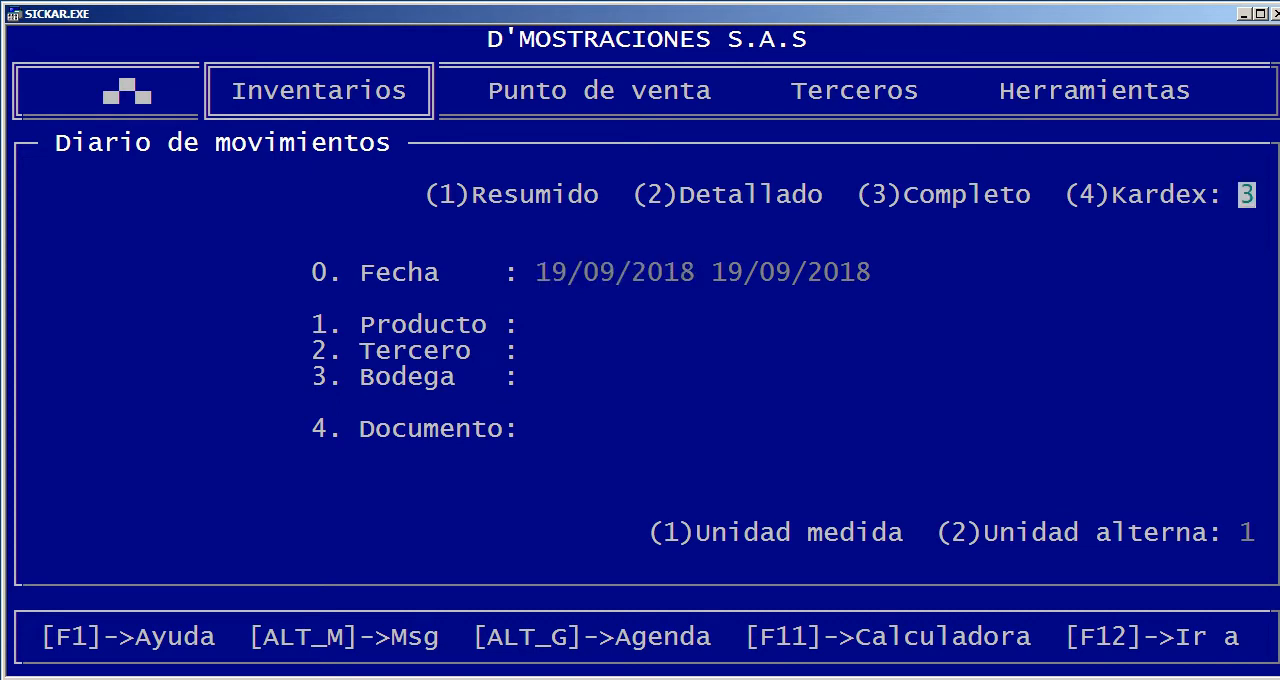
type("2")
key("Return")
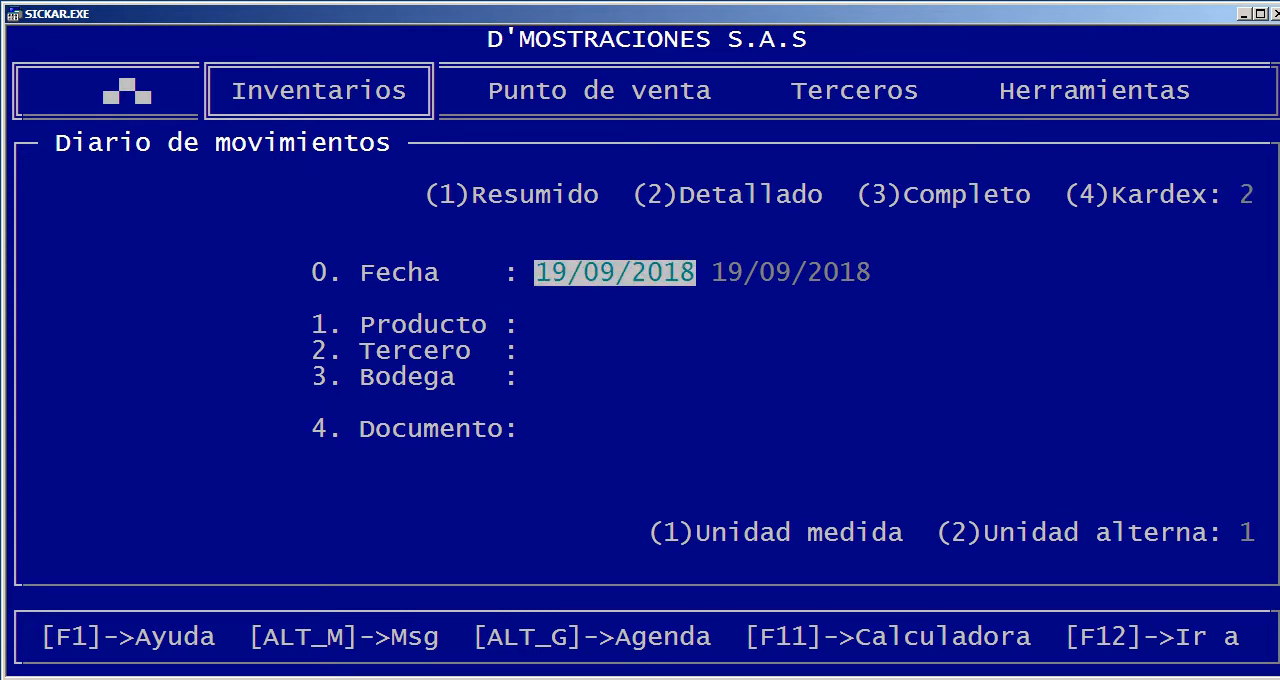
key("Return")
key("Up")
type("0101")
key("Return")
key("Return")
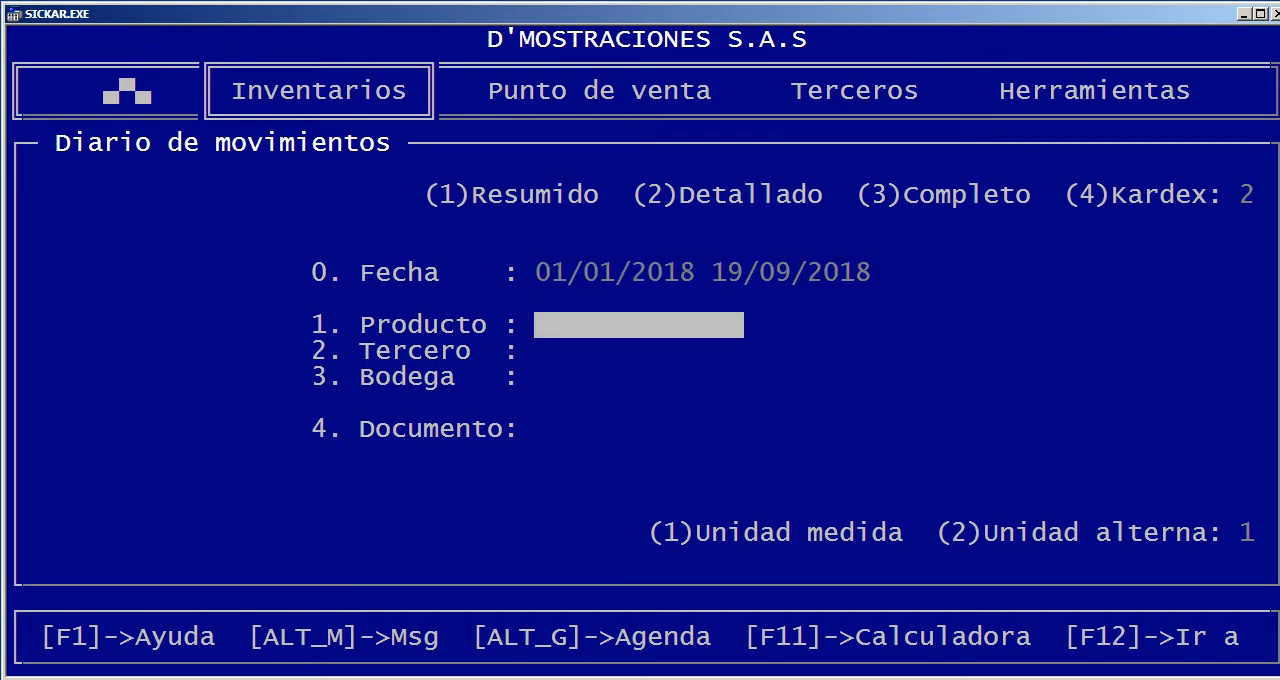
Choose product 435, COMPUTADOR DELL, for the detailed movement journal and send the report to the screen
key("Return")
type("DEL")
key("Return")
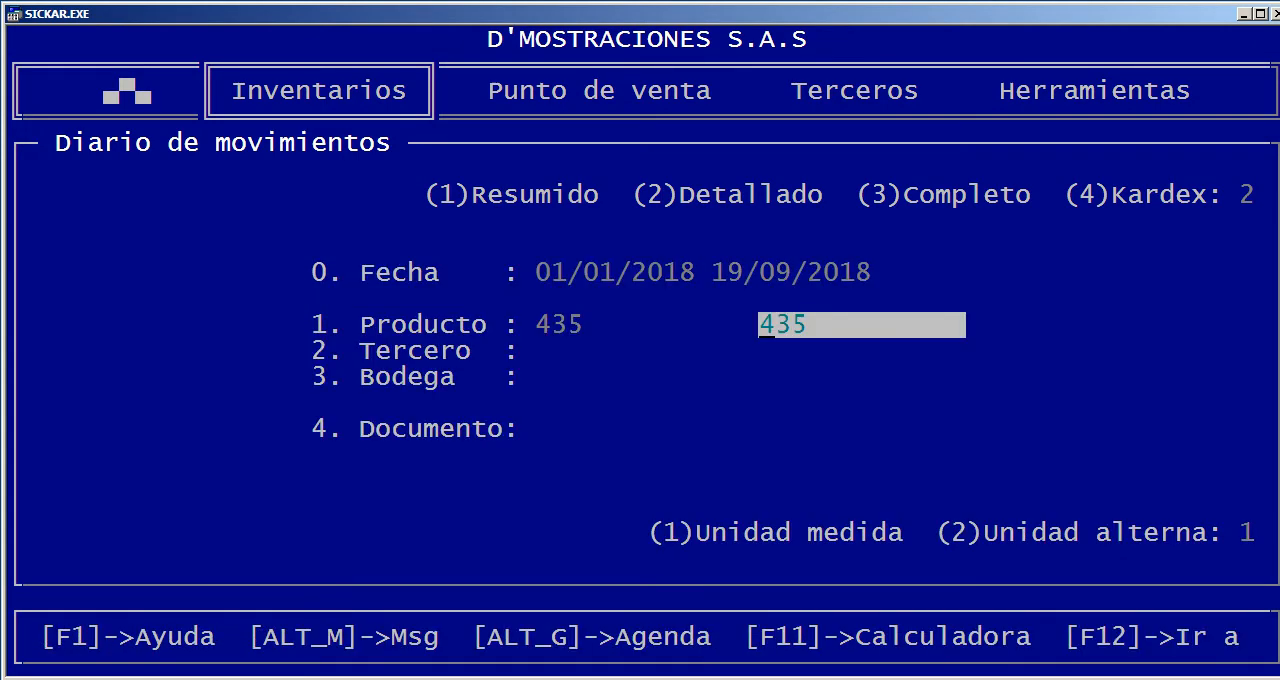
key("Return")
key("Page_Down")
key("Return")
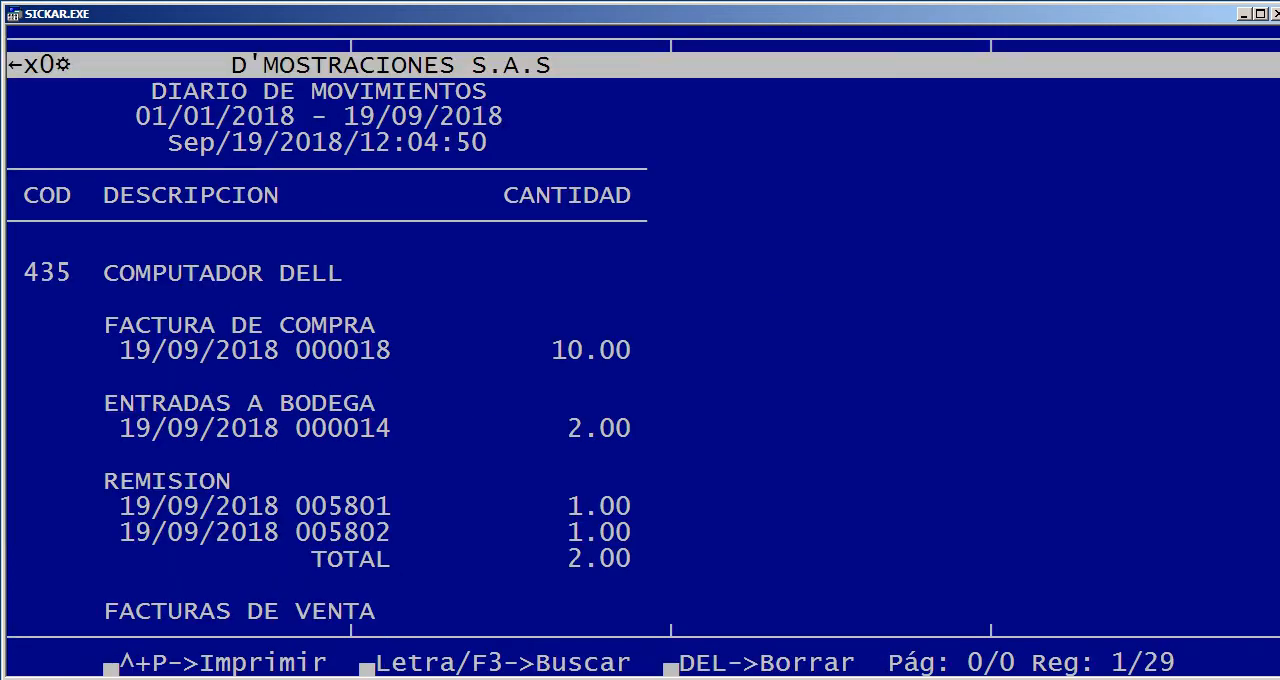
Review the COMPUTADOR DELL movements grouped by document type down to the sales invoices, then close the report
key("Down")
key("Down")
key("Down")
key("Down")
key("Down")
key("Down")
key("Down")
key("Down")
key("Down")
key("Down")
key("Down")
key("Down")
key("Down")
key("Down")
key("Down")
key("Down")
key("Down")
key("Down")
key("Down")
key("Down")
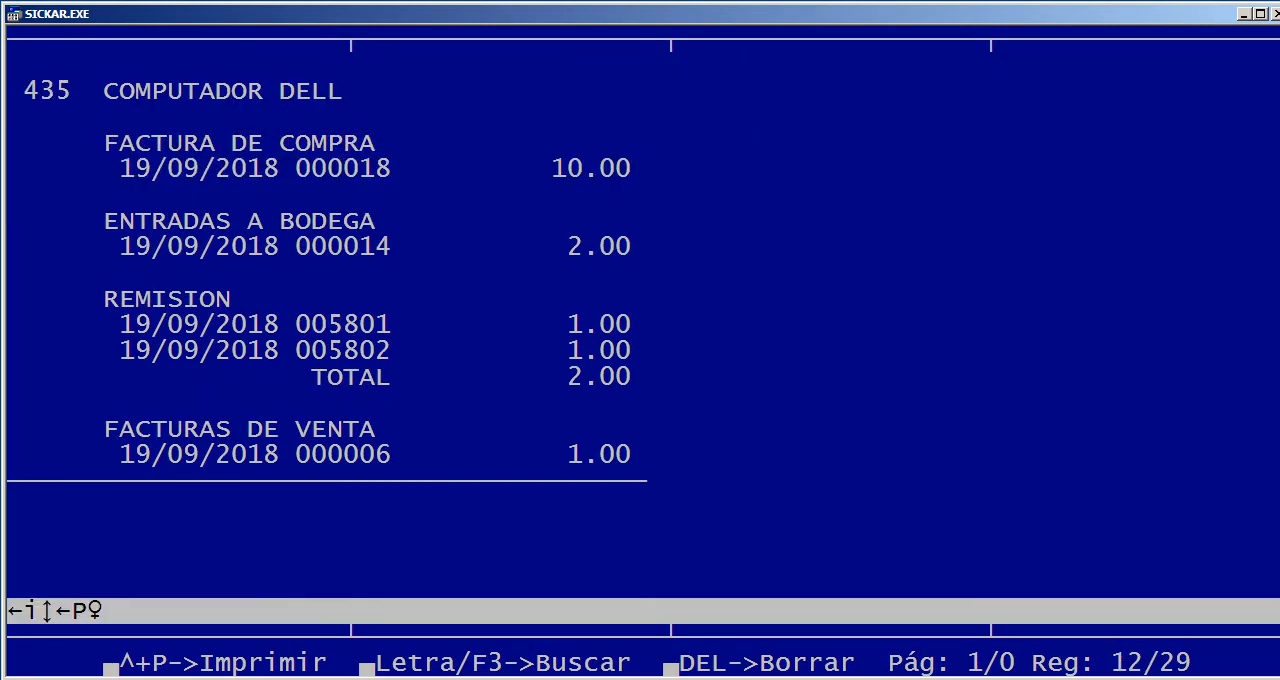
key("Escape")
key("Right")
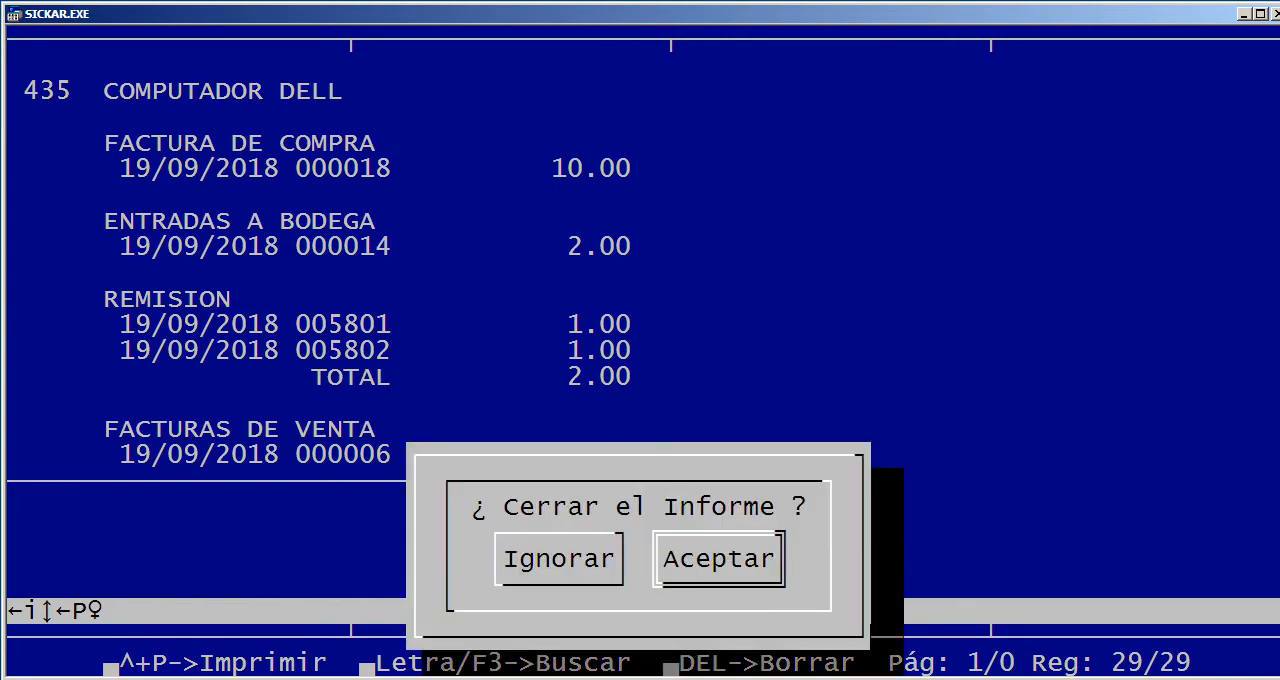
key("Return")
key("Return")
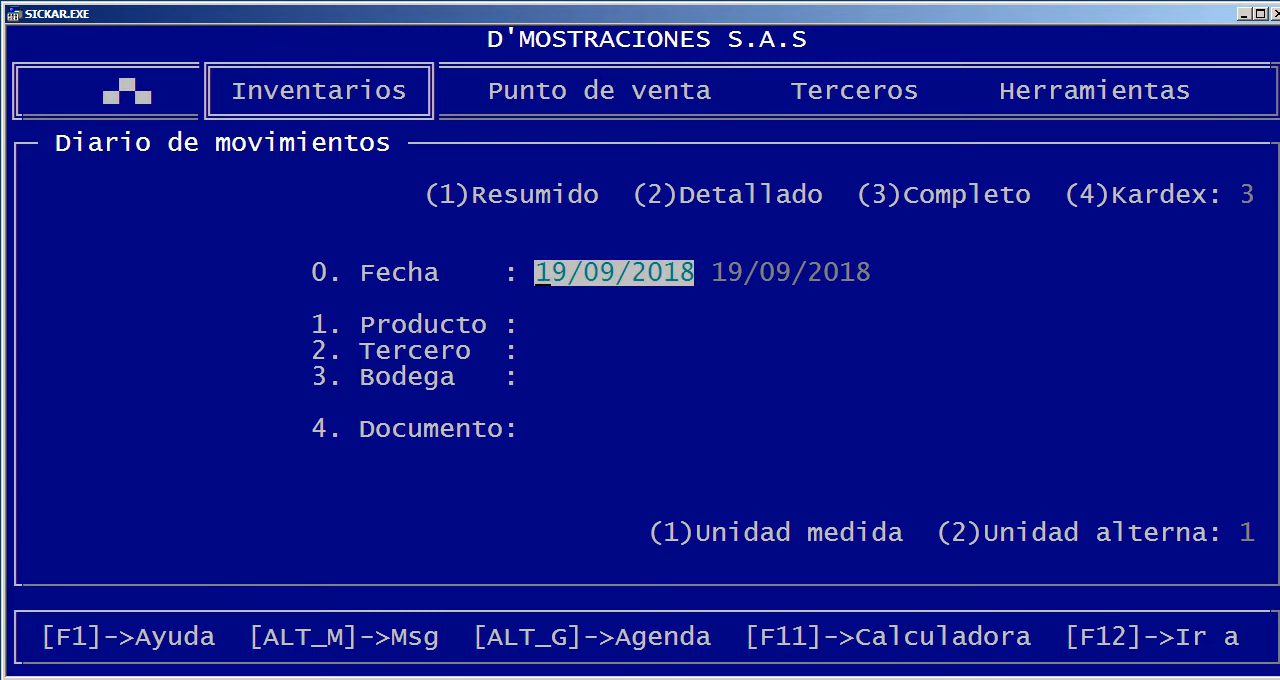
Reopen the movement journal form, consult the document types available for the Documento filter, and leave without choosing one
key("Return")
key("Return")
key("Return")
key("Return")
key("Return")
key("Return")
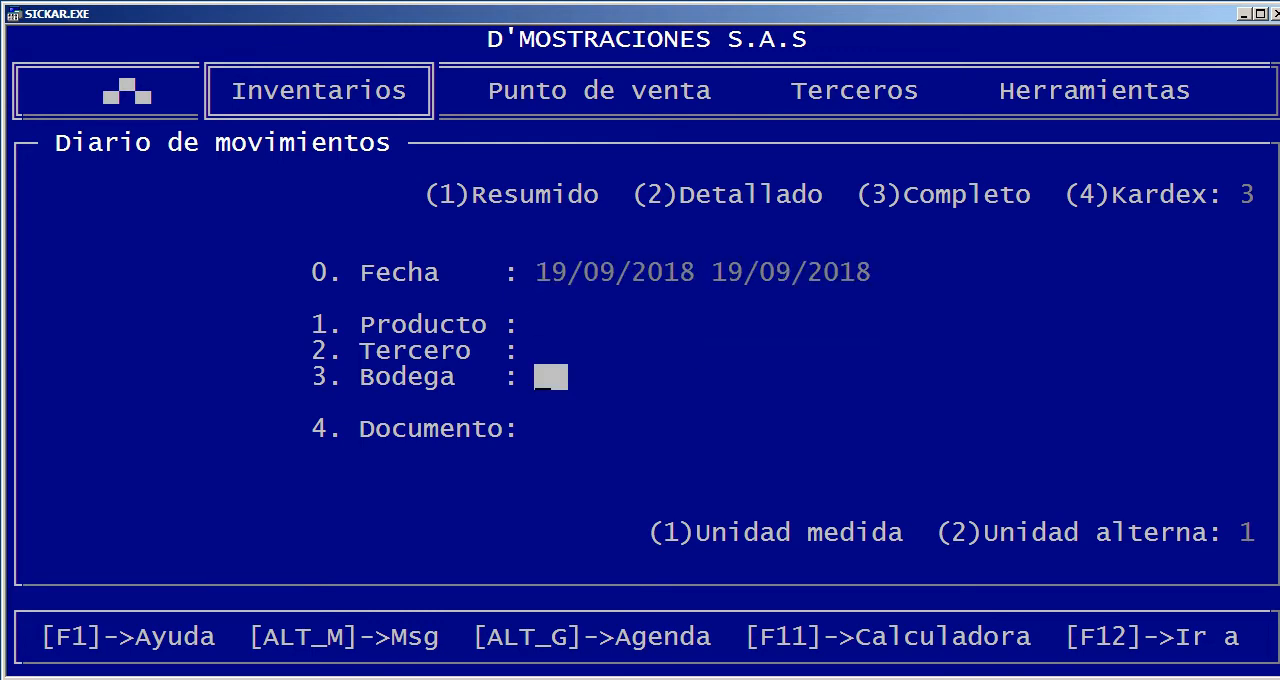
key("Return")
key("Return")
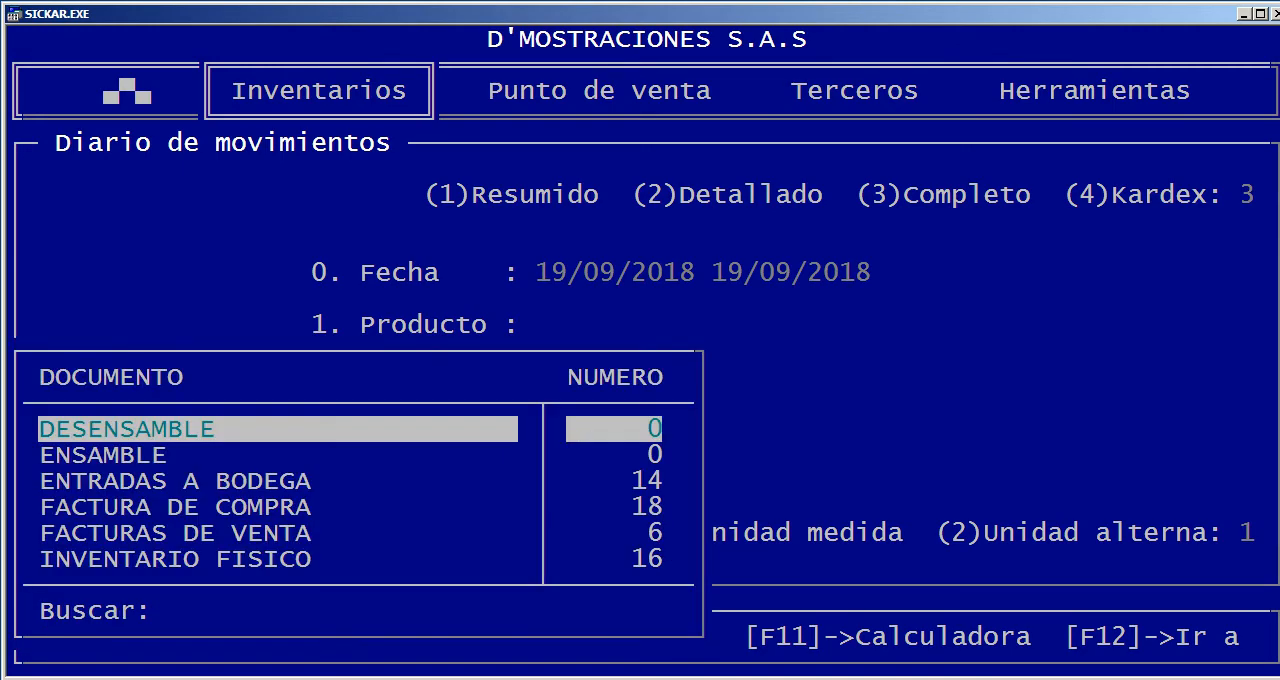
key("Escape")
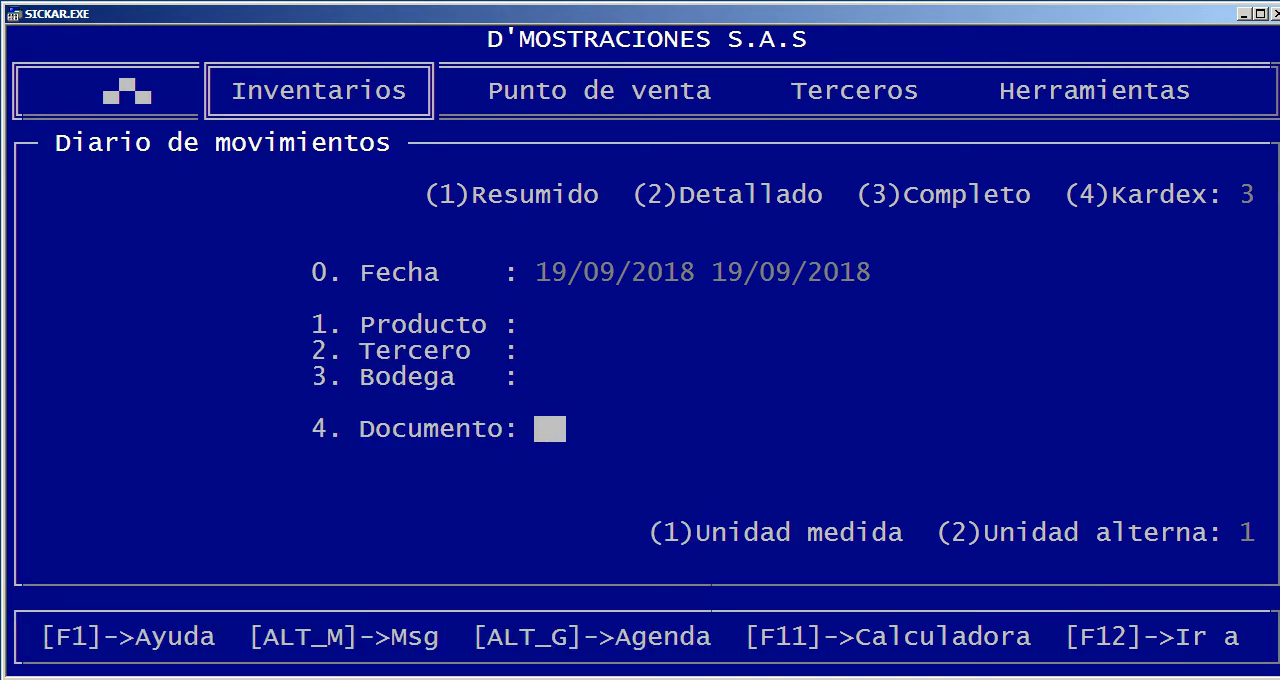
key("Escape")
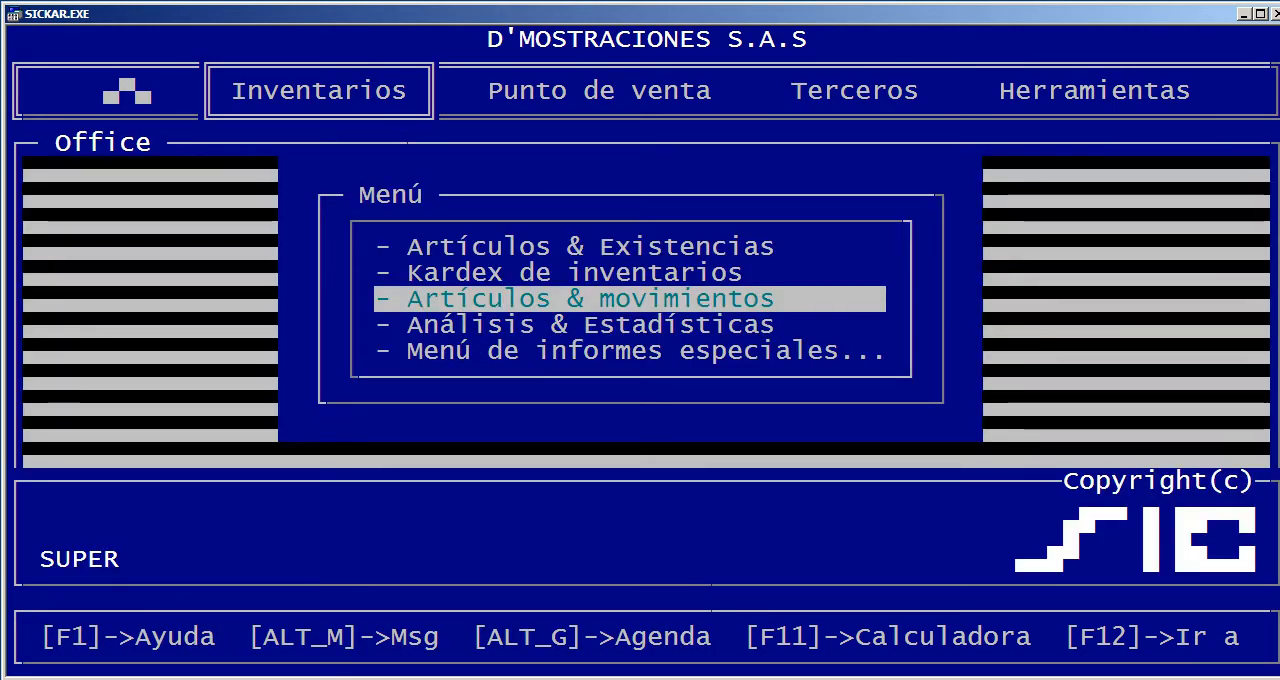
Open the Análisis & Estadísticas form, set the start date to 01/01/2018, examine its classification options, and leave without running the report
key("Down")
key("Return")
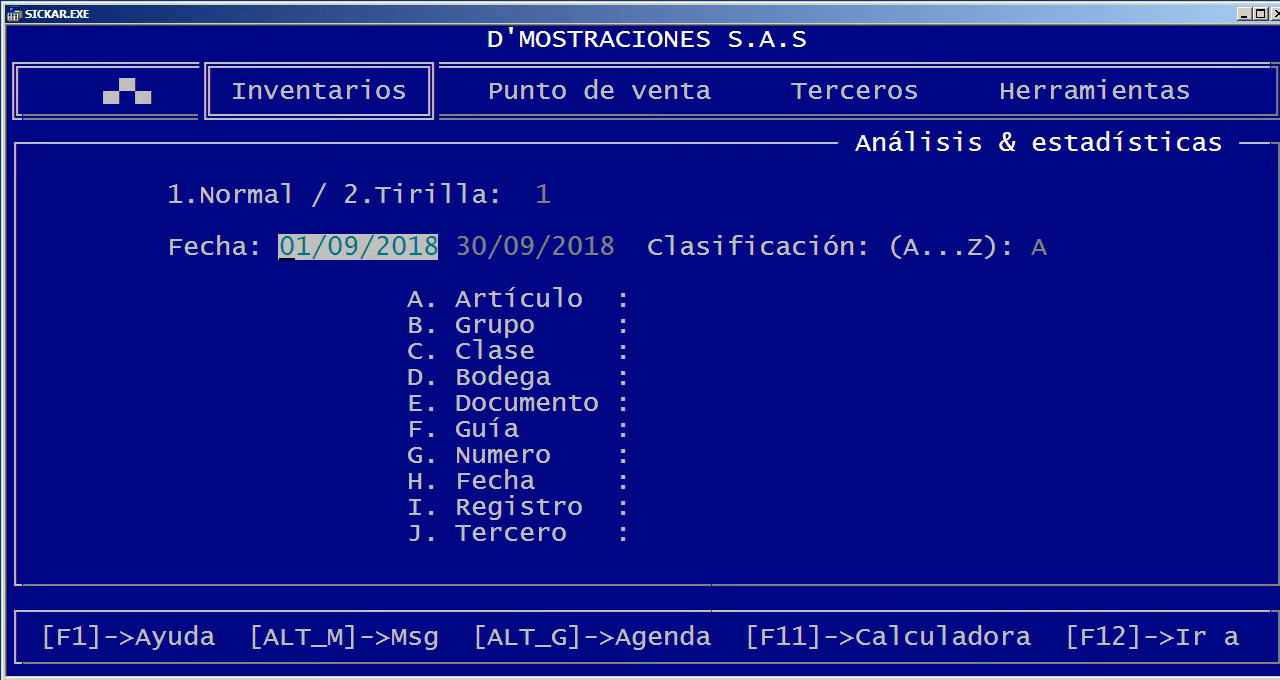
key("Up")
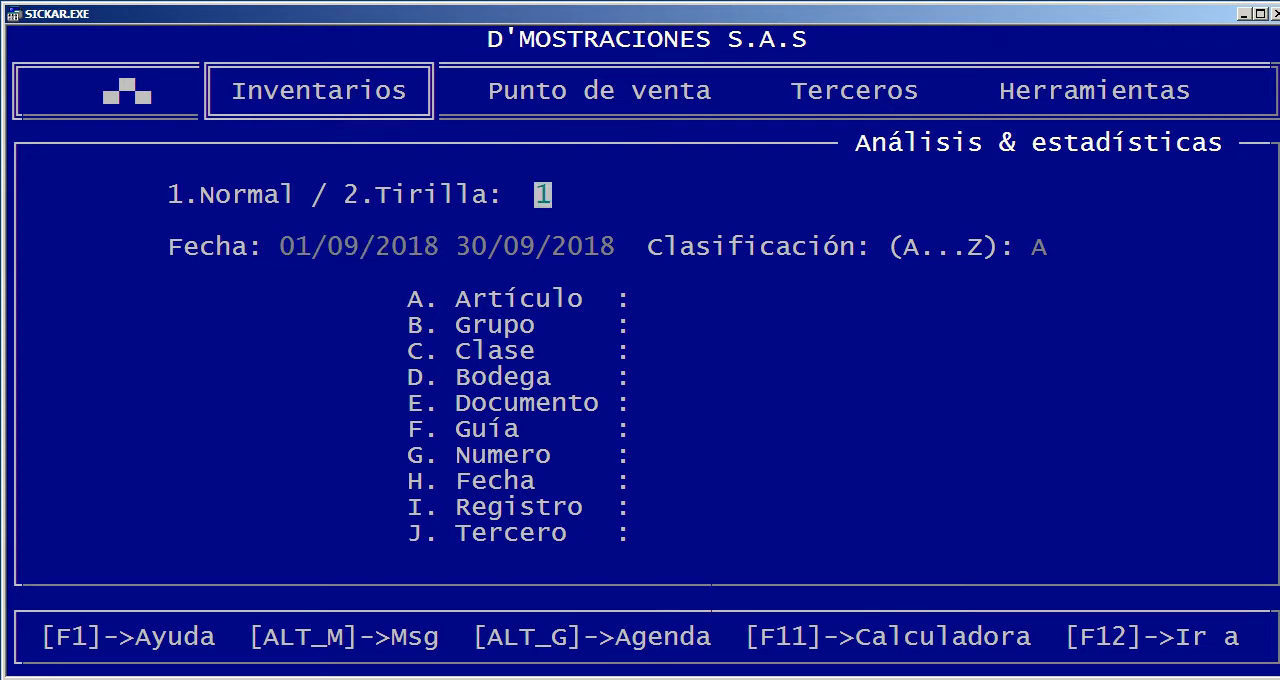
key("Return")
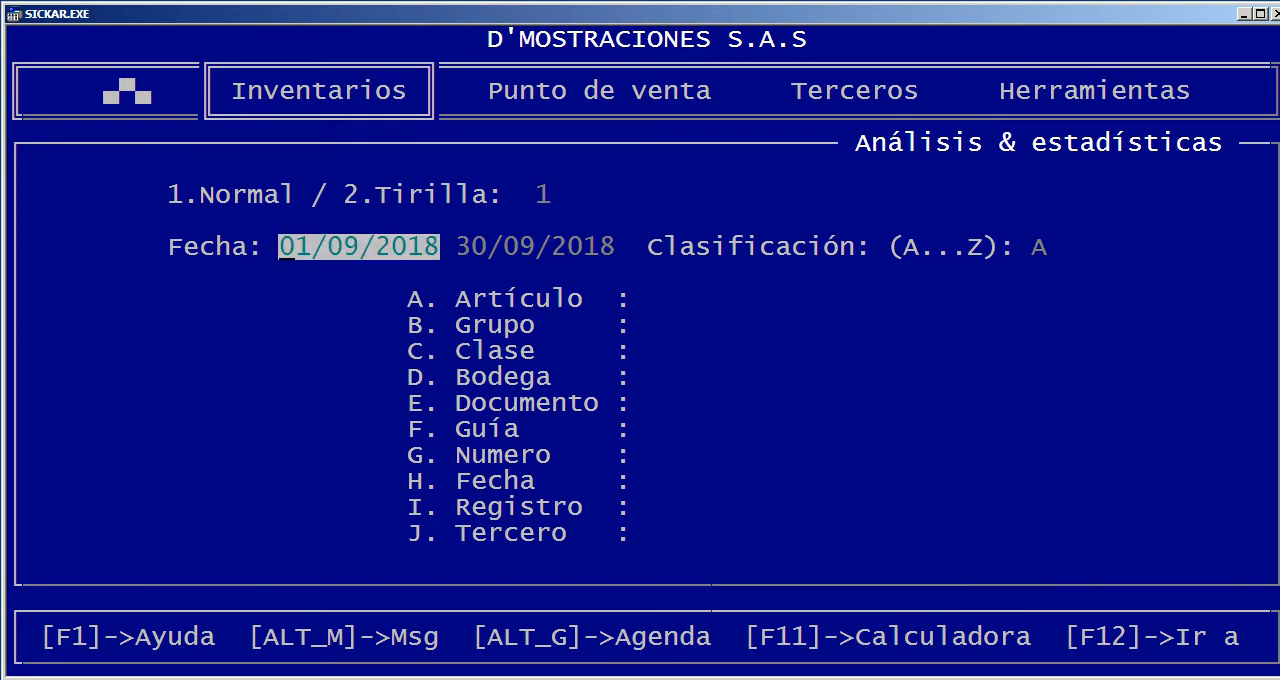
type("01012018")
key("Return")
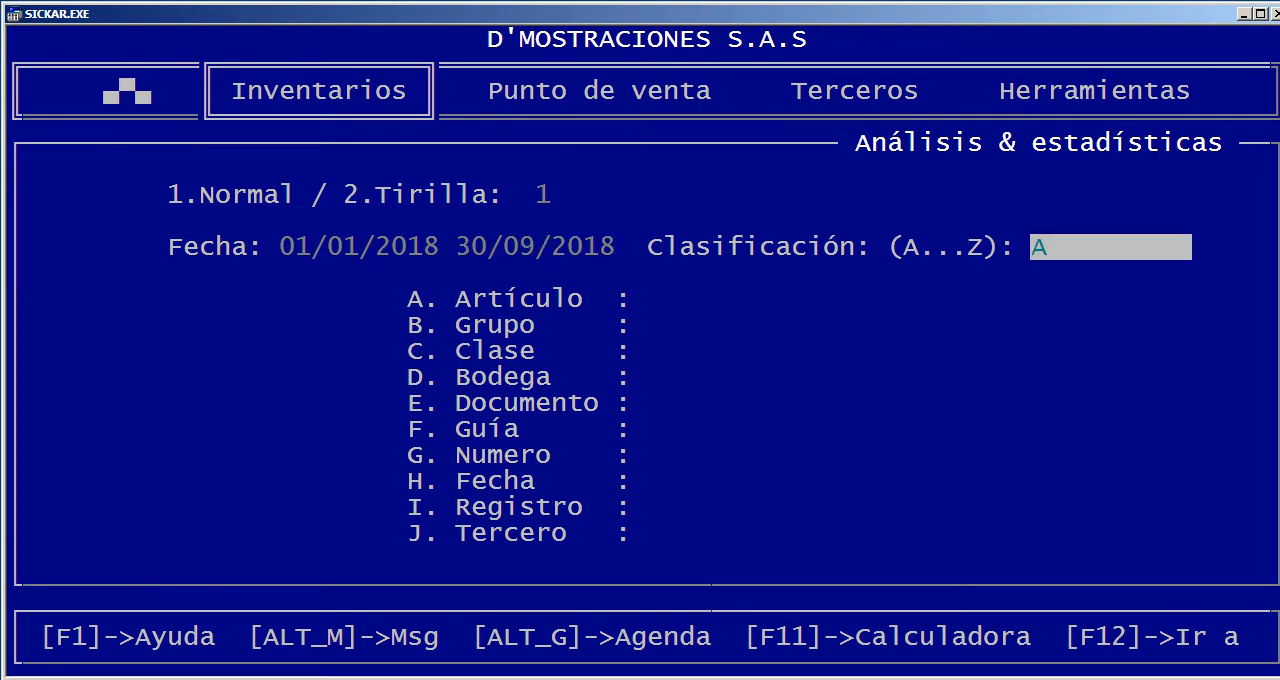
left_click_drag(414, 325, 446, 507)
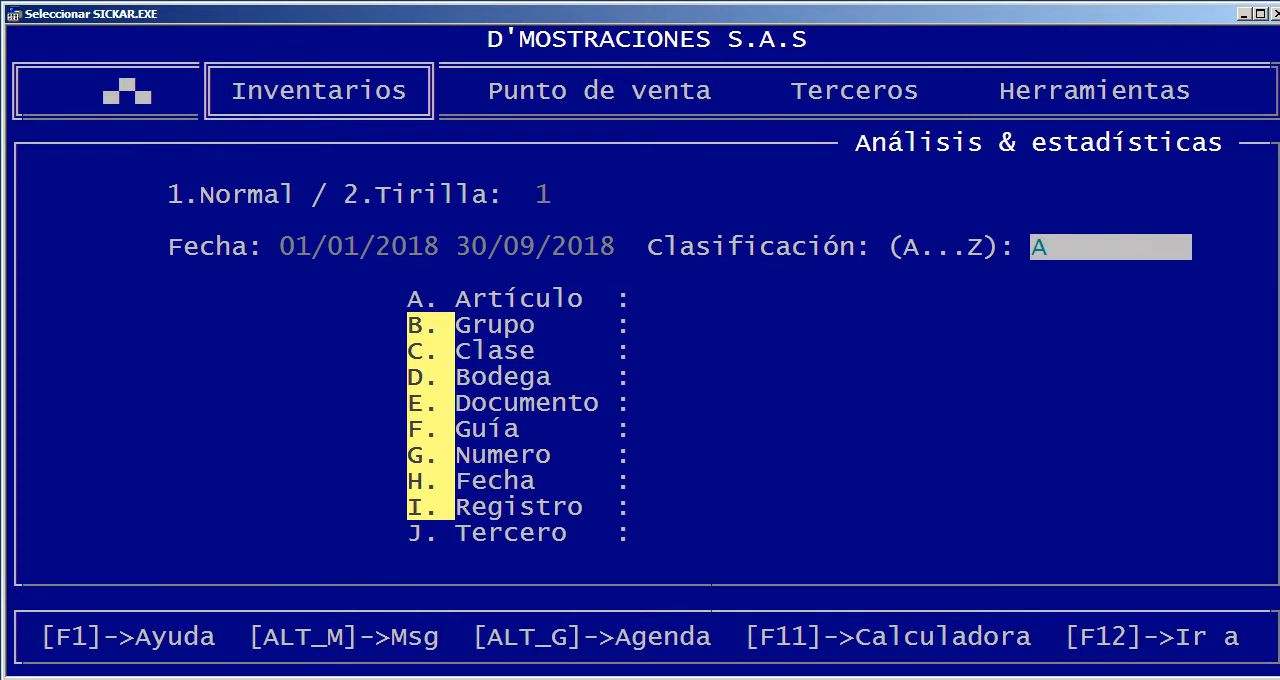
left_click(927, 351)
key("Escape")
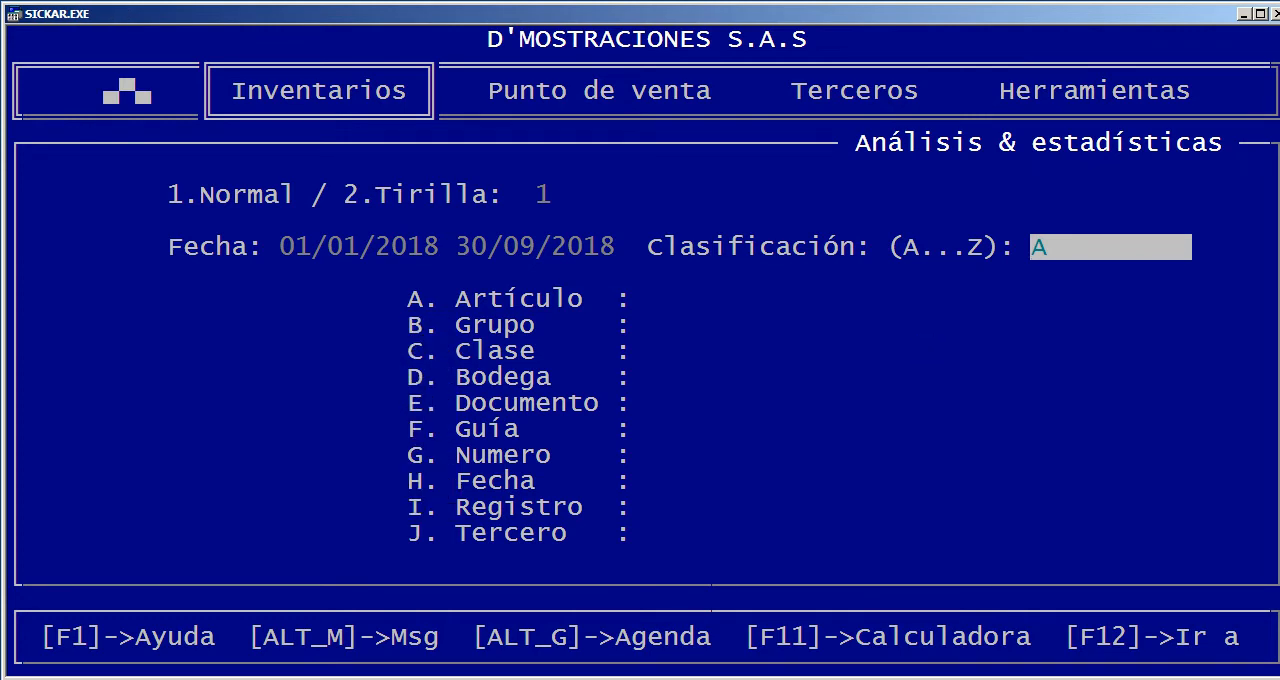
key("Escape")
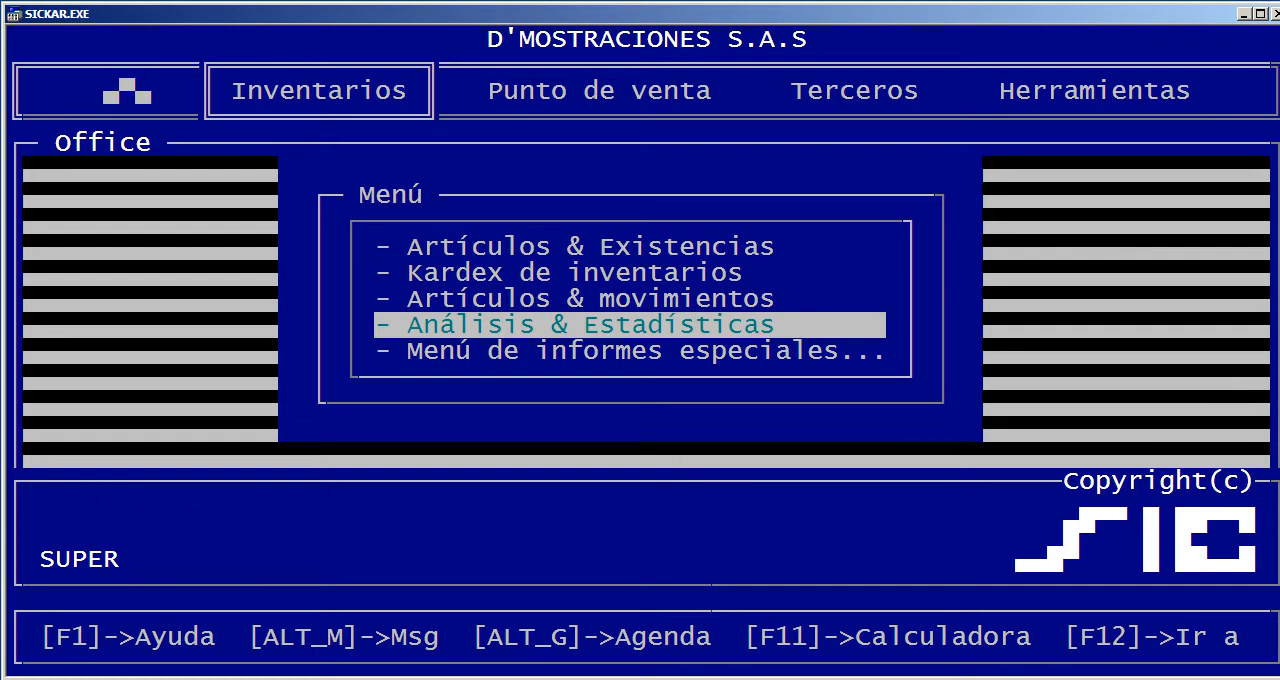
Open the special comparative movements report and set its period to 01/01/2018 through 30/09/2018
key("Down")
key("Return")
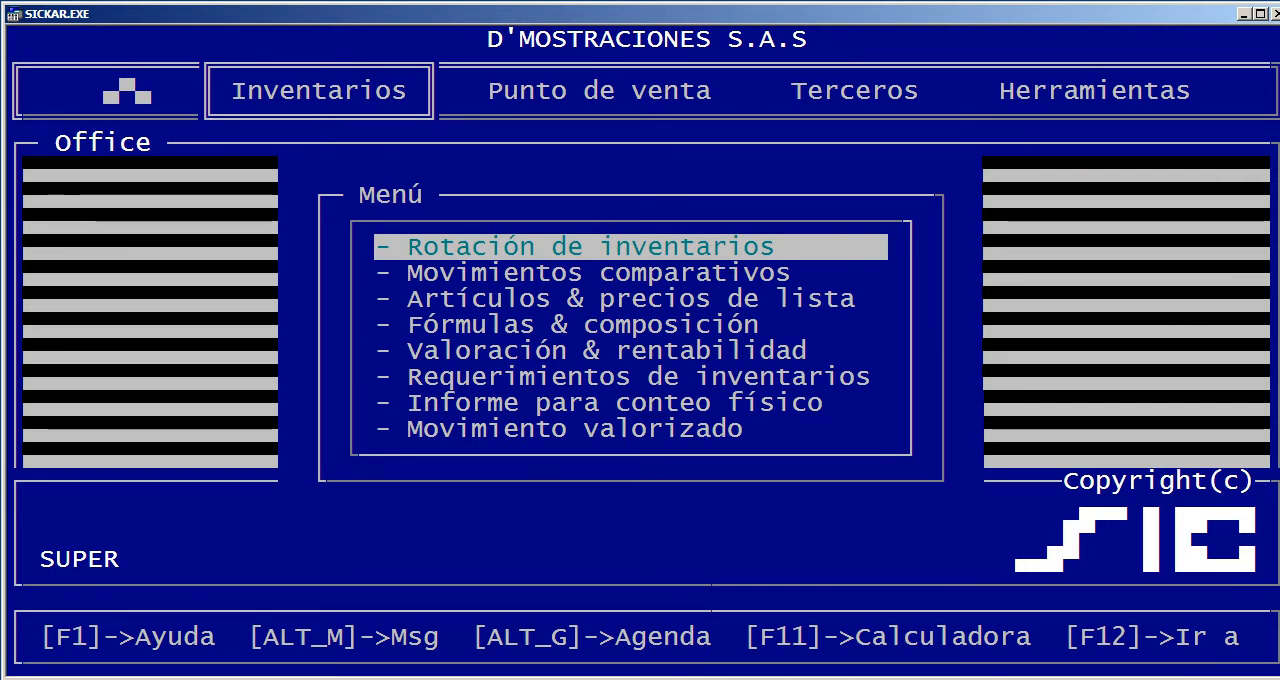
key("Down")
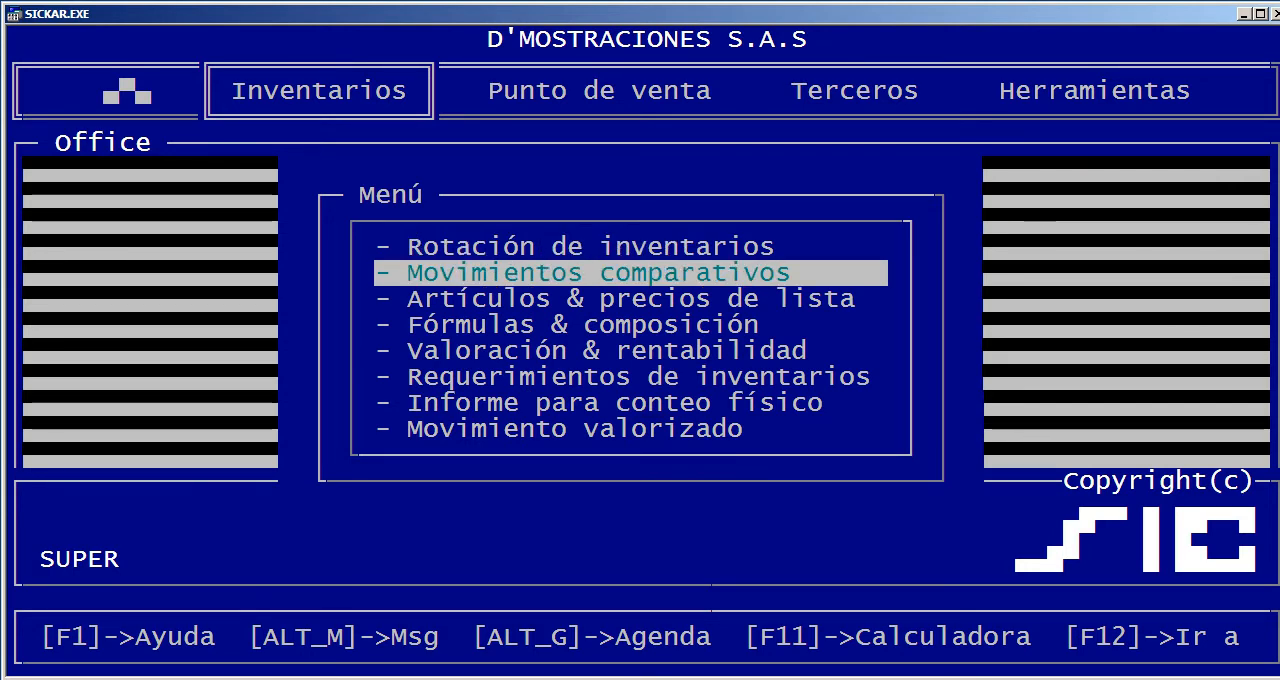
key("Return")
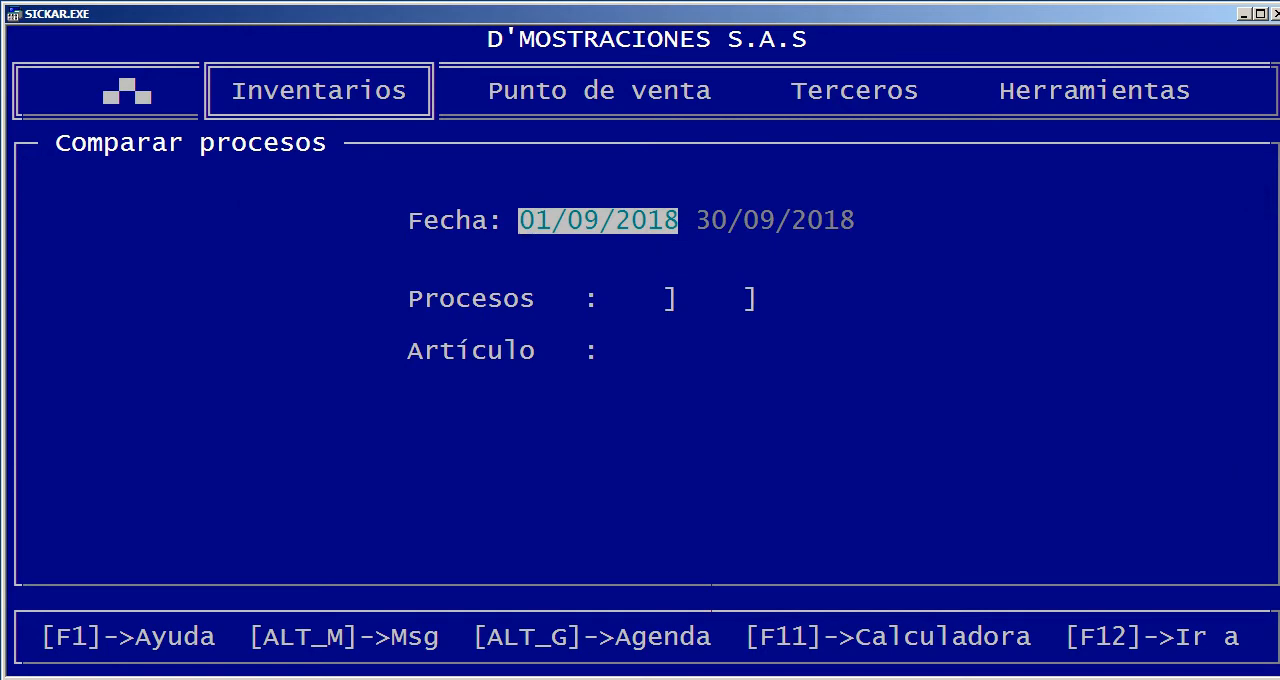
type("01")
key("Return")
key("Return")
key("Return")
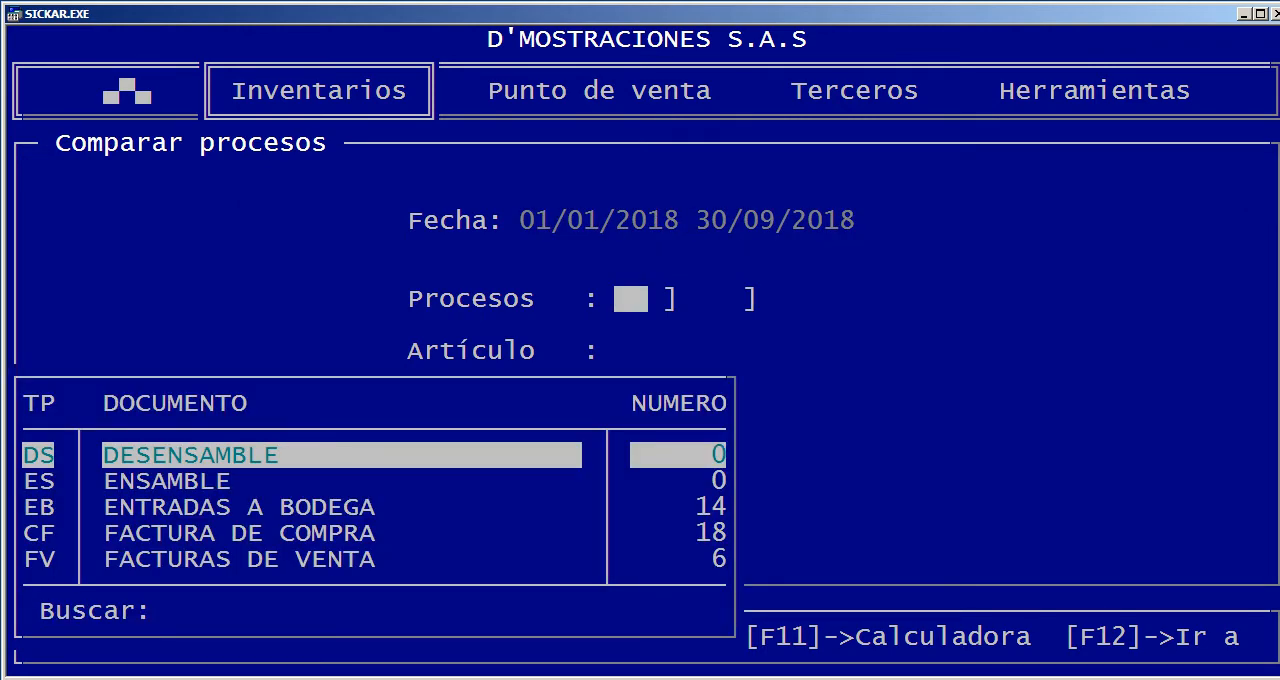
Choose document type FR, Remisión, as the first process to compare
key("Down")
key("Down")
key("Down")
key("Down")
key("Down")
key("Down")
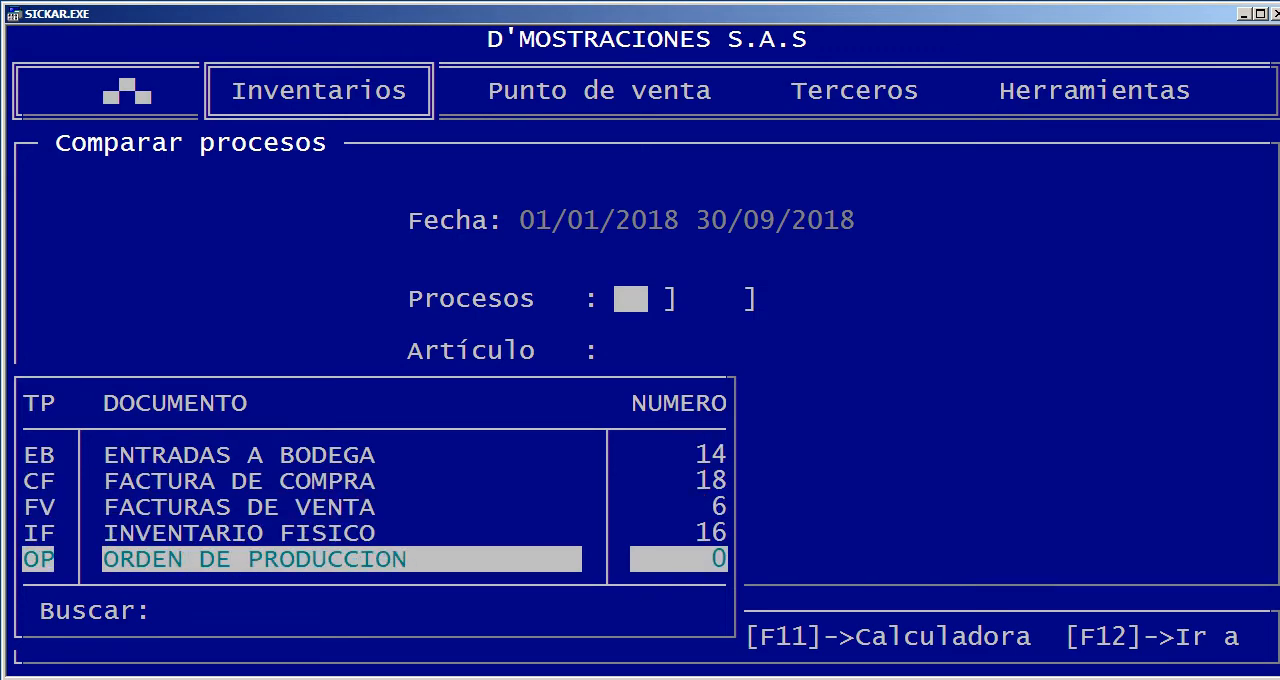
key("Down")
key("Down")
key("Up")
key("Return")
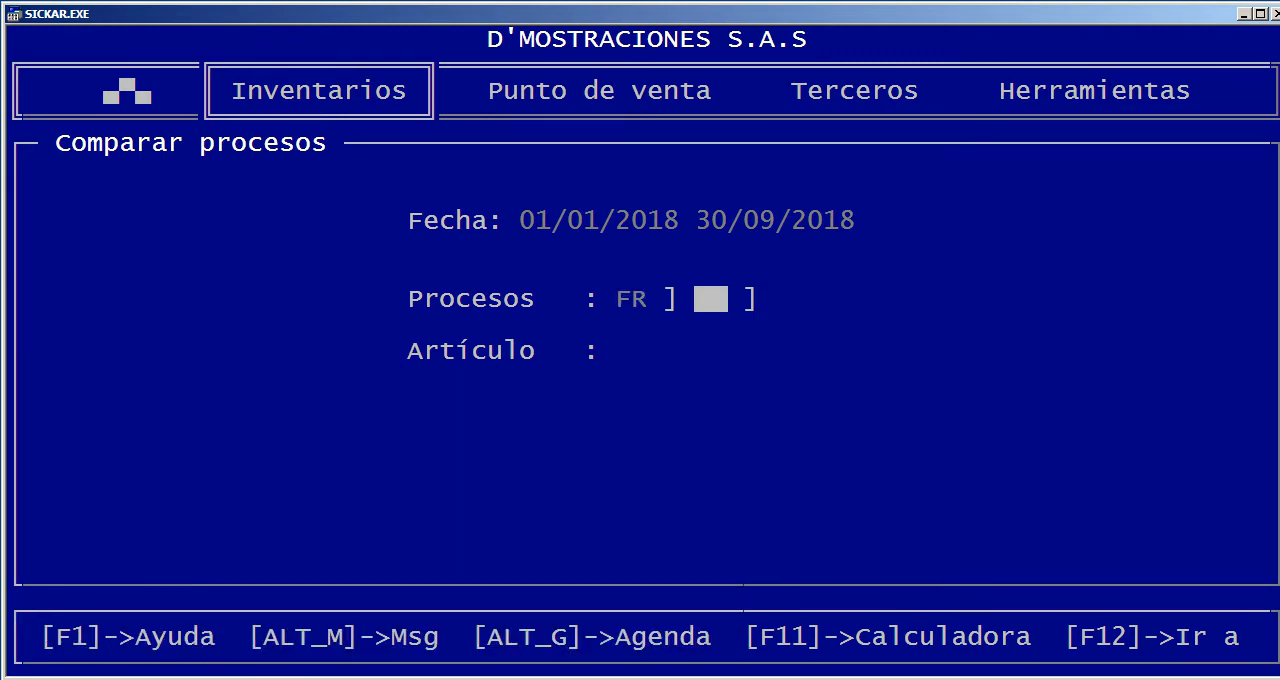
Choose document type CF, Factura de compra, as the second process to compare
key("Return")
key("Down")
key("Down")
key("Down")
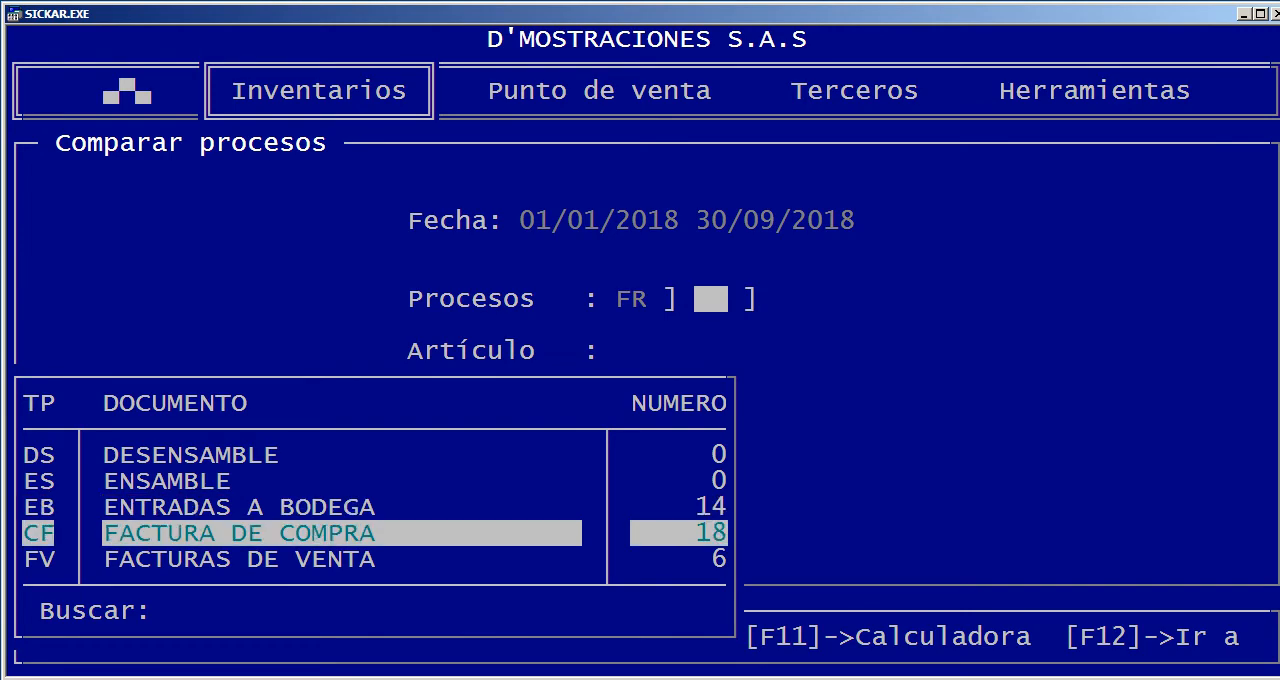
key("Return")
Limit the comparison to product 435, COMPUTADOR DELL, and send the report to the screen
key("Return")
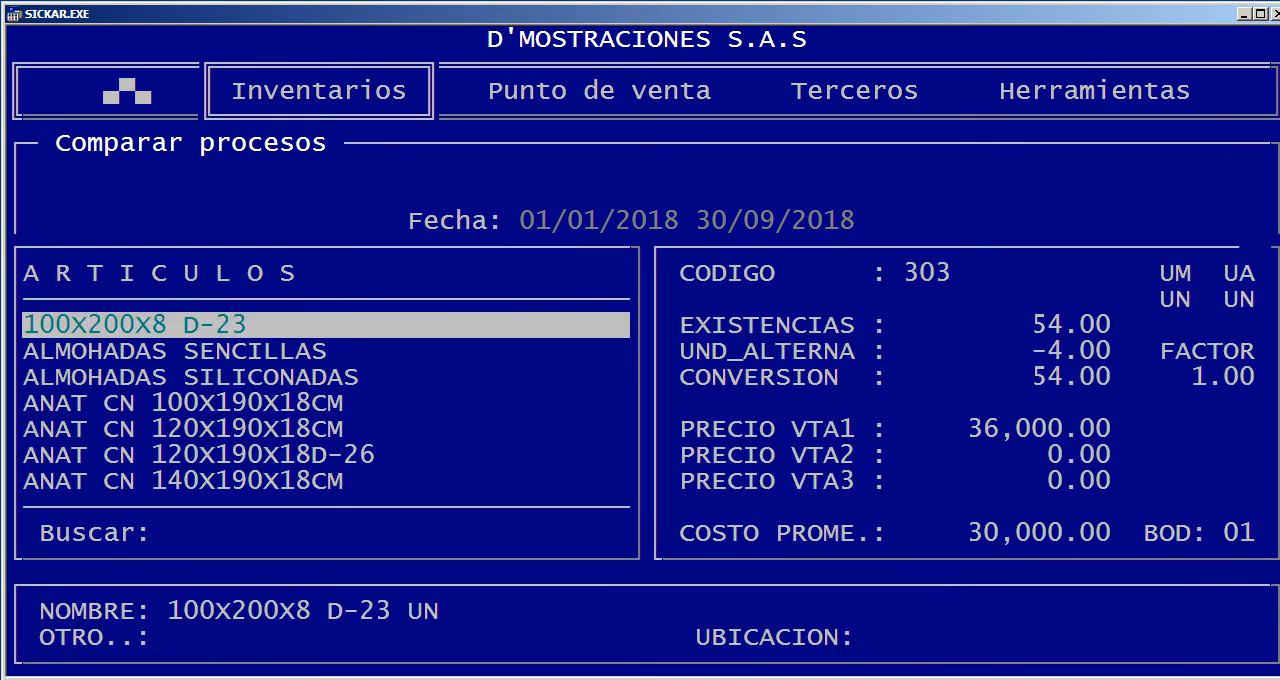
type("DEL")
key("Return")
key("Return")
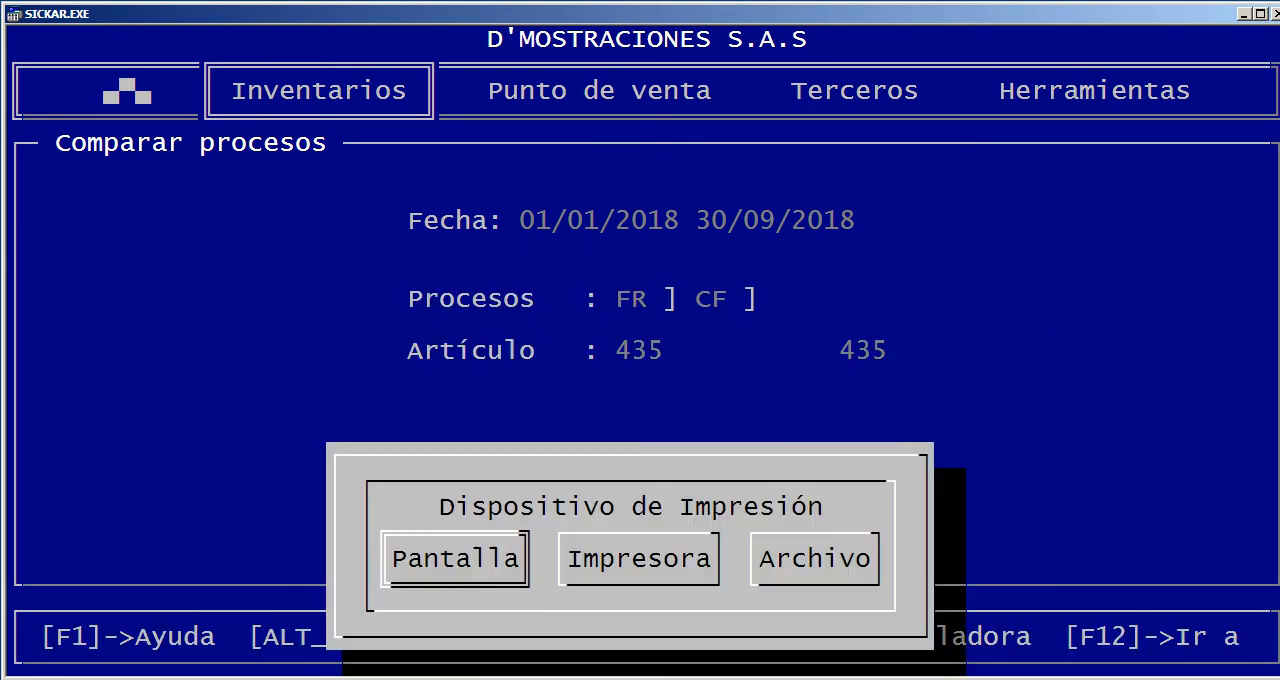
key("Return")
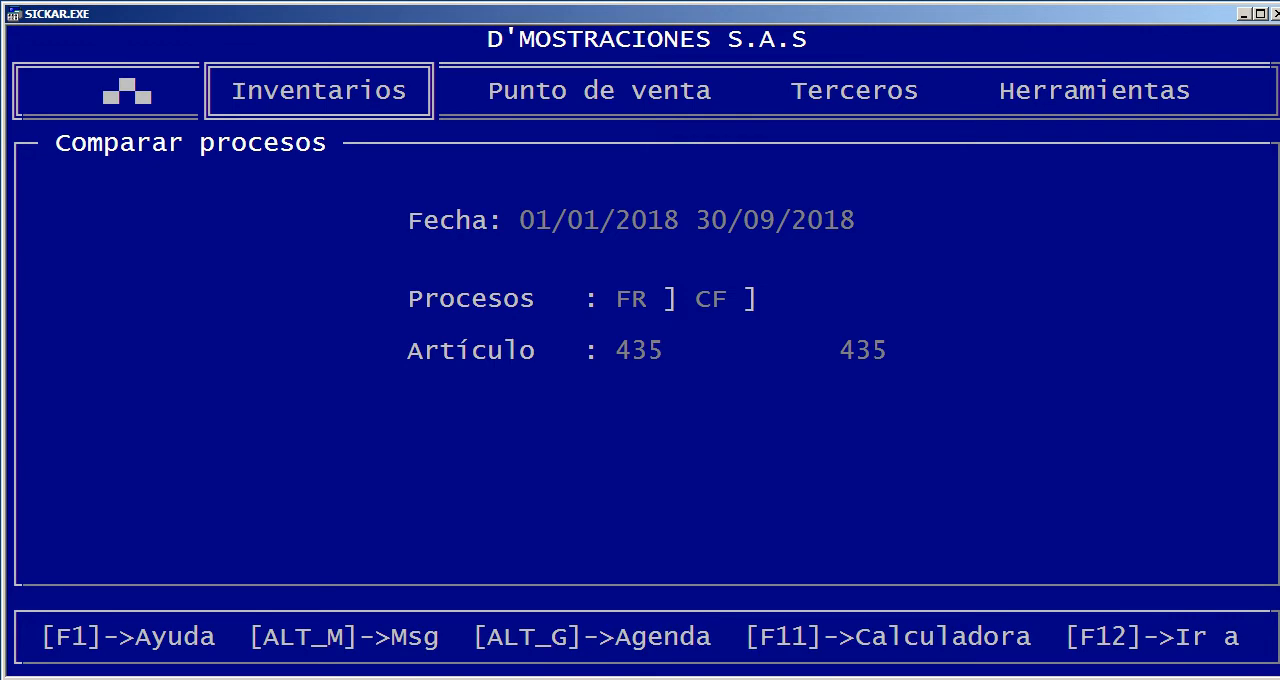
Examine the COMPUTADOR DELL units and total values for remisión, factura de compra and their difference, then close the report
key("Right")
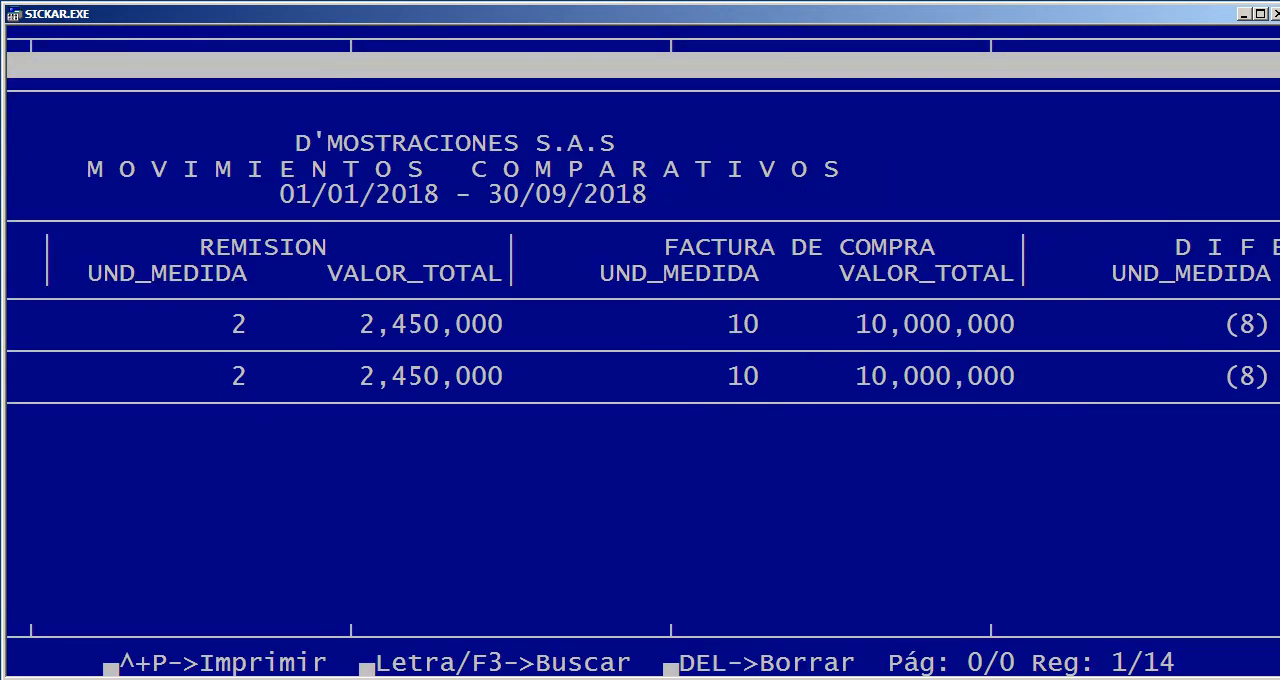
key("Right")
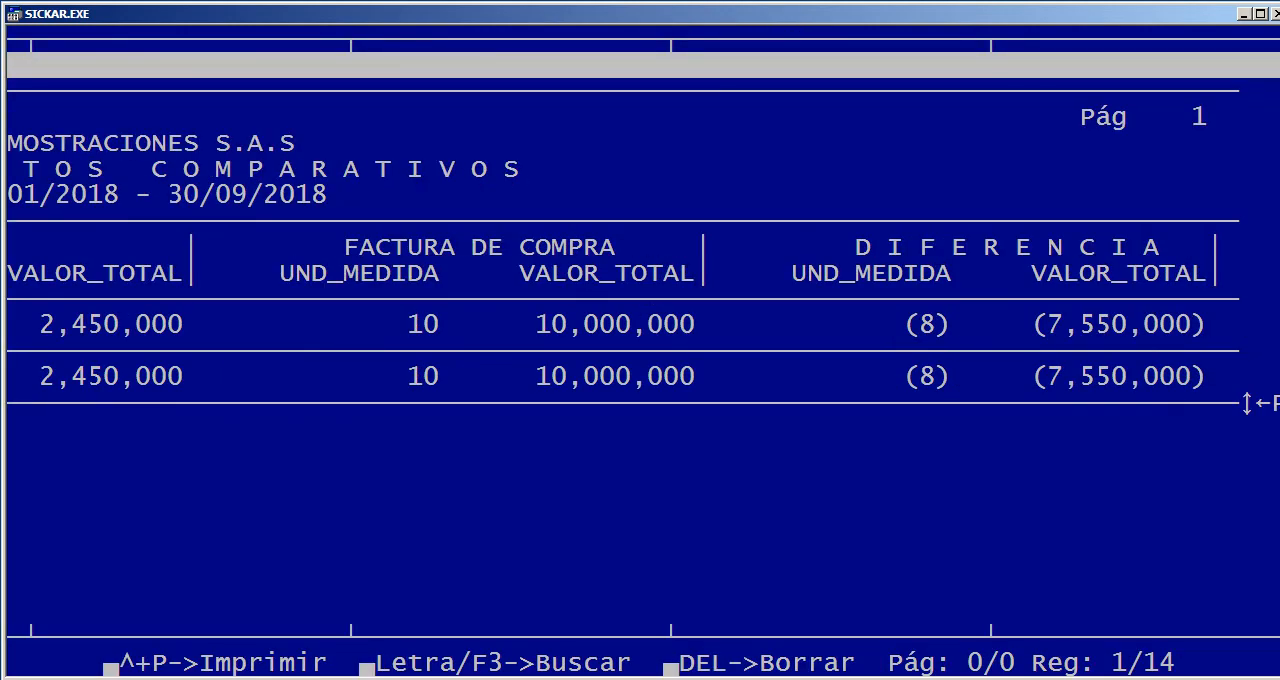
key("Left")
key("Left")
key("Down")
key("Down")
key("Down")
key("Down")
key("Down")
key("Down")
key("Down")
key("Down")
key("Down")
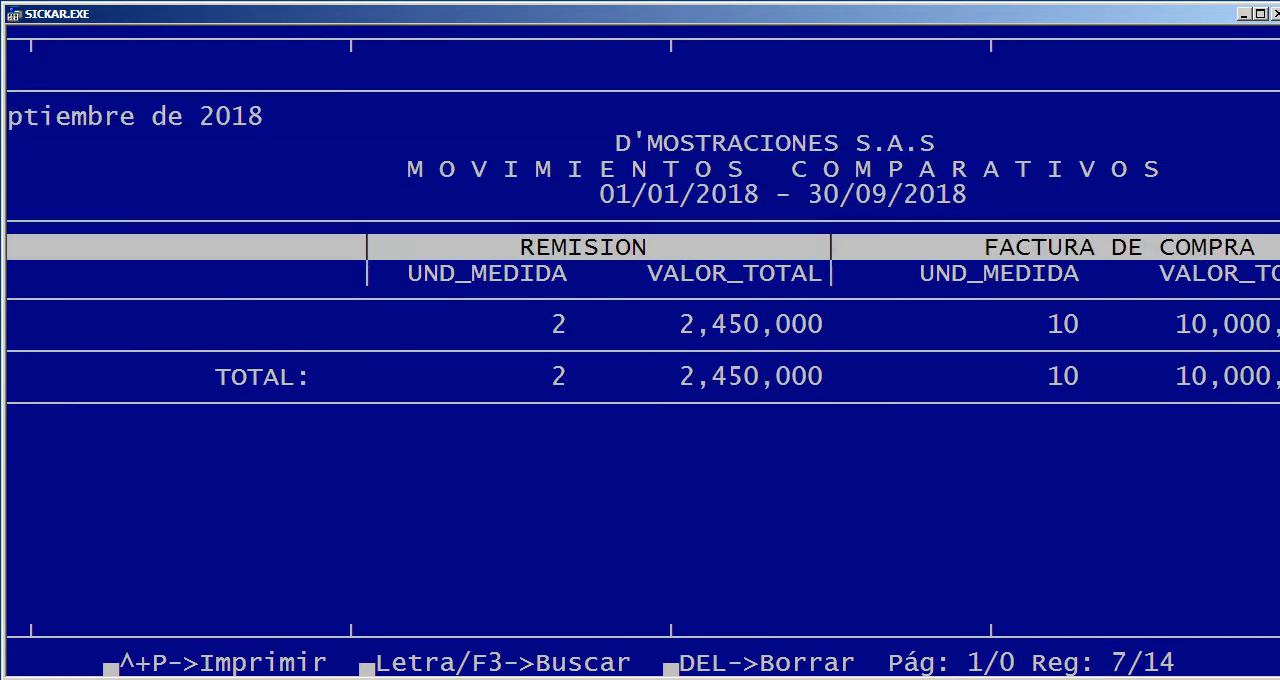
key("Left")
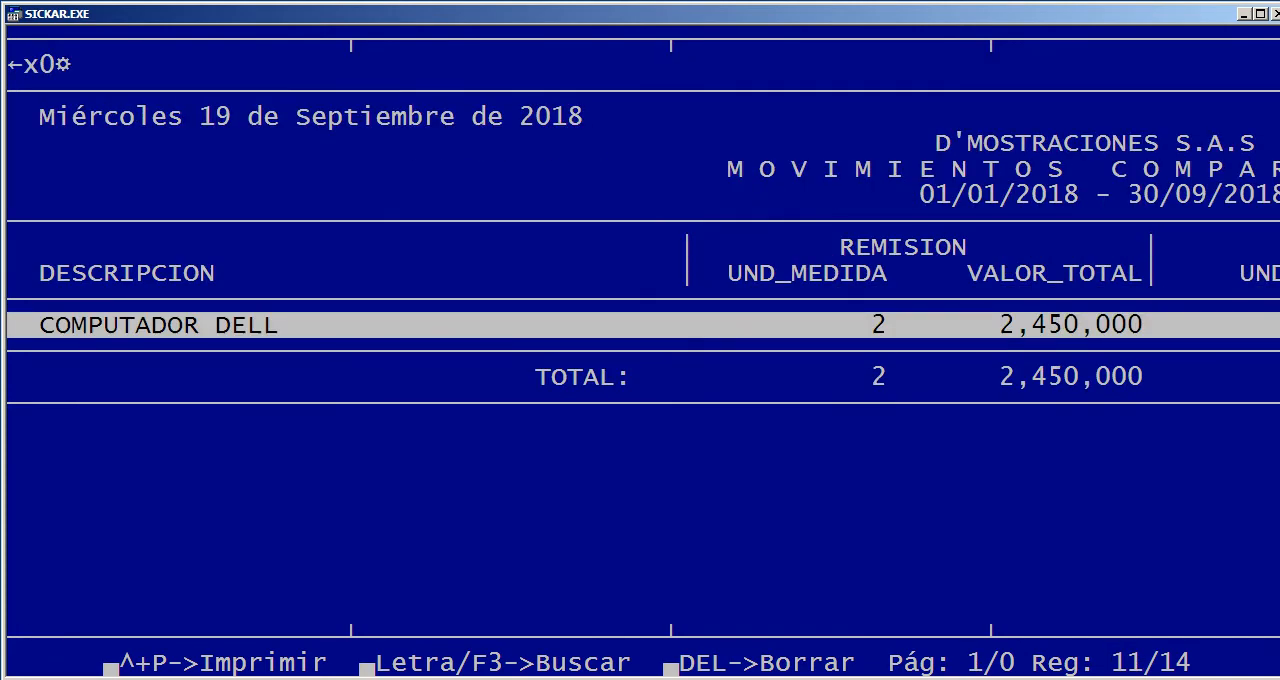
key("Right")
key("Right")
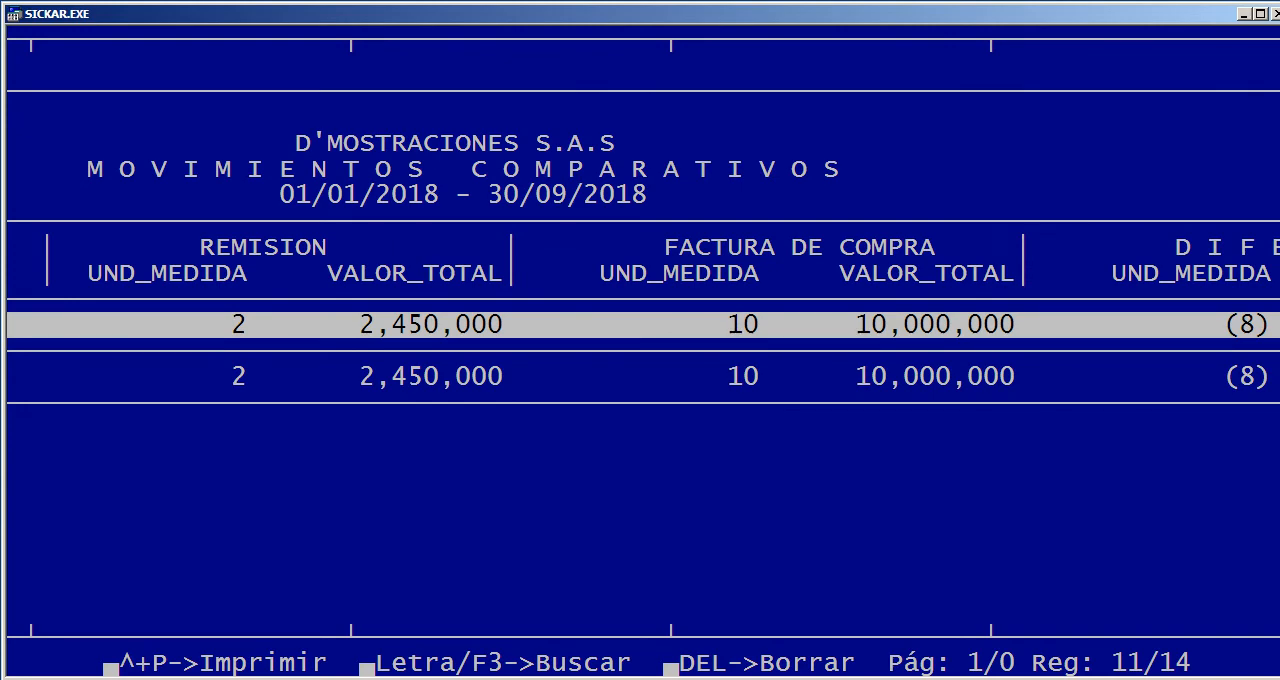
key("Right")
key("Right")
key("Left")
key("Left")
key("Left")
key("Left")
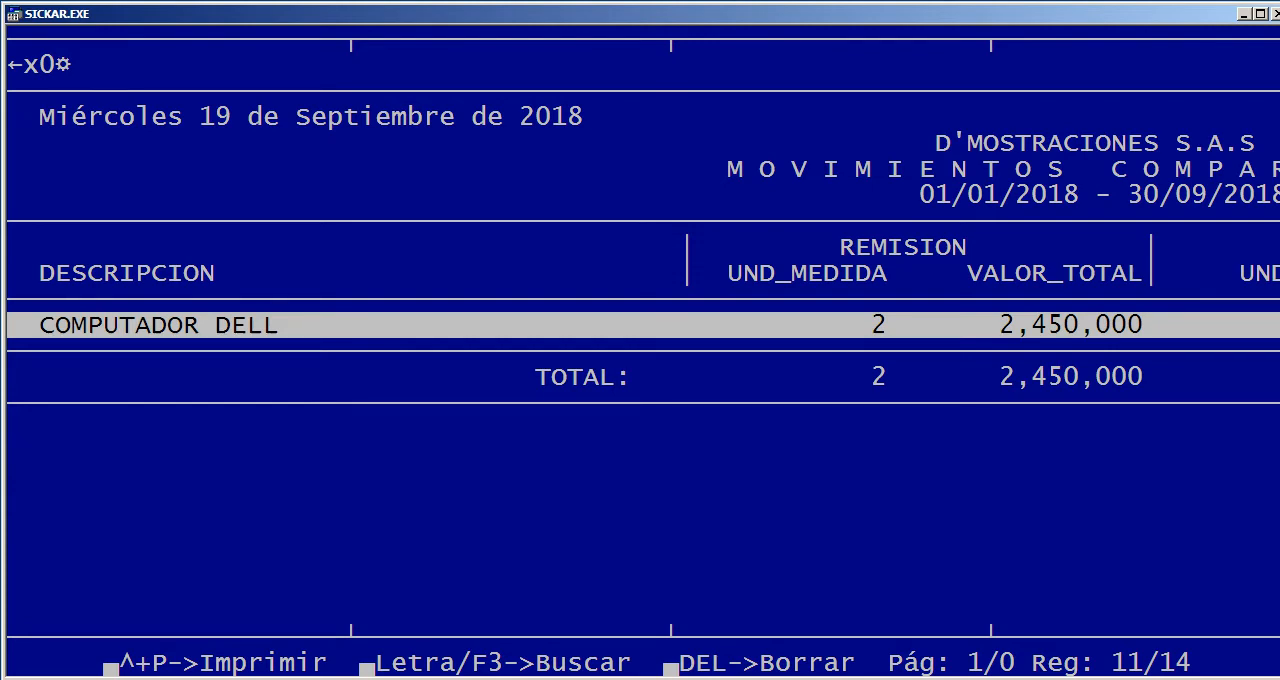
key("Right")
key("Right")
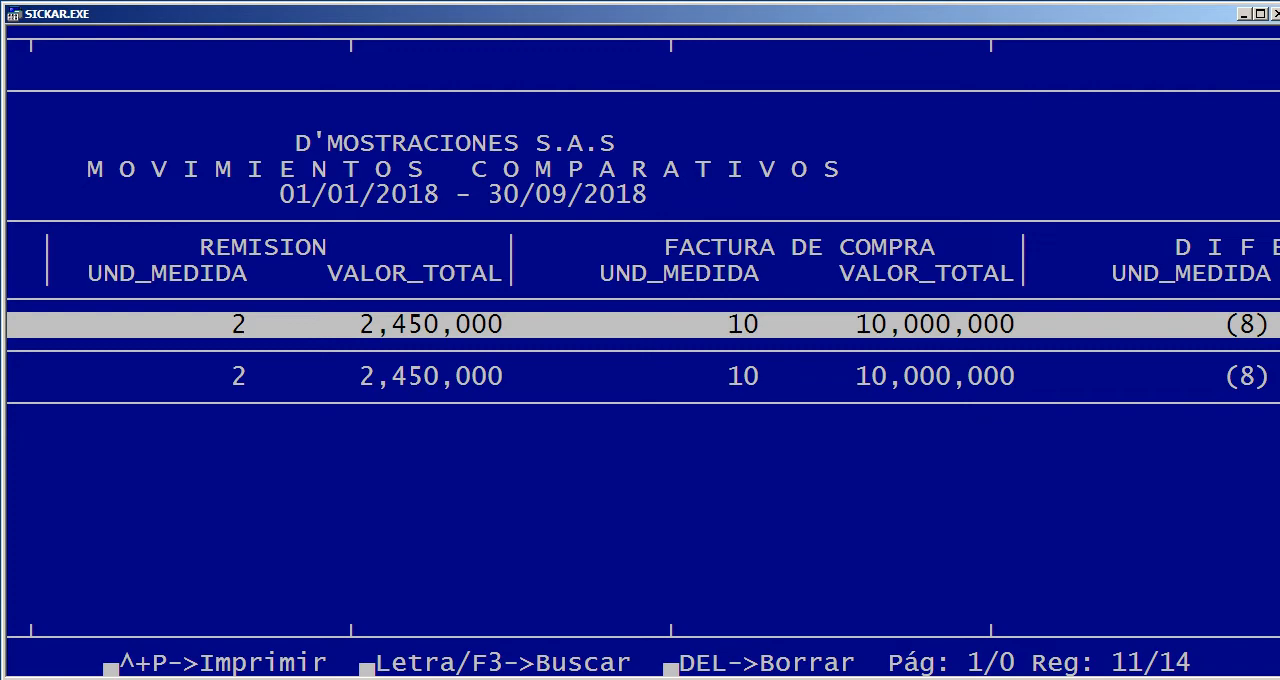
key("Right")
key("Right")
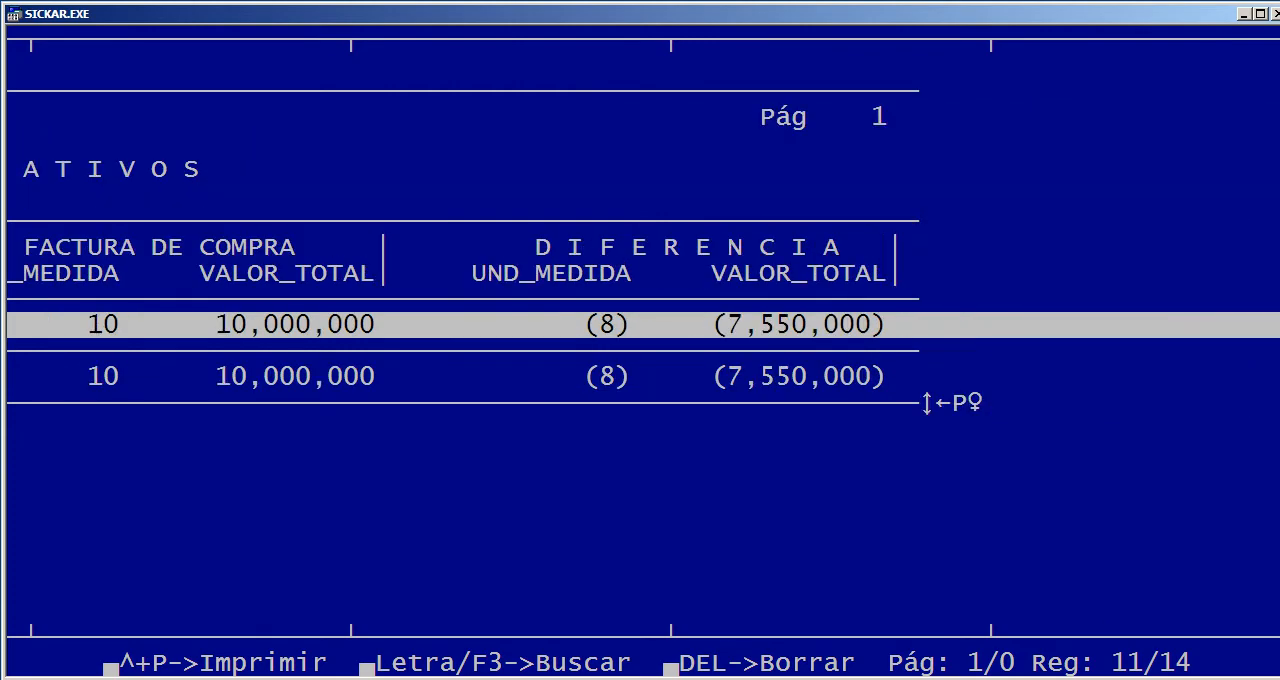
key("Left")
key("Left")
key("Left")
key("Left")
key("Escape")
key("Right")
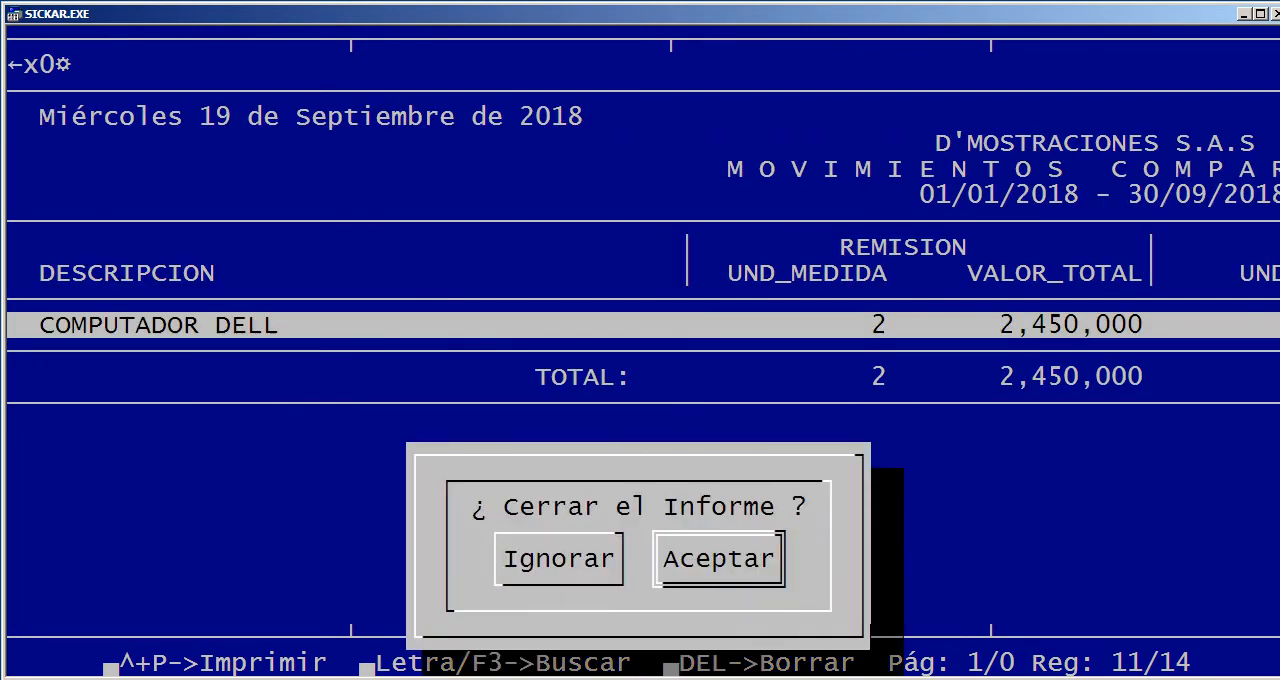
key("Return")
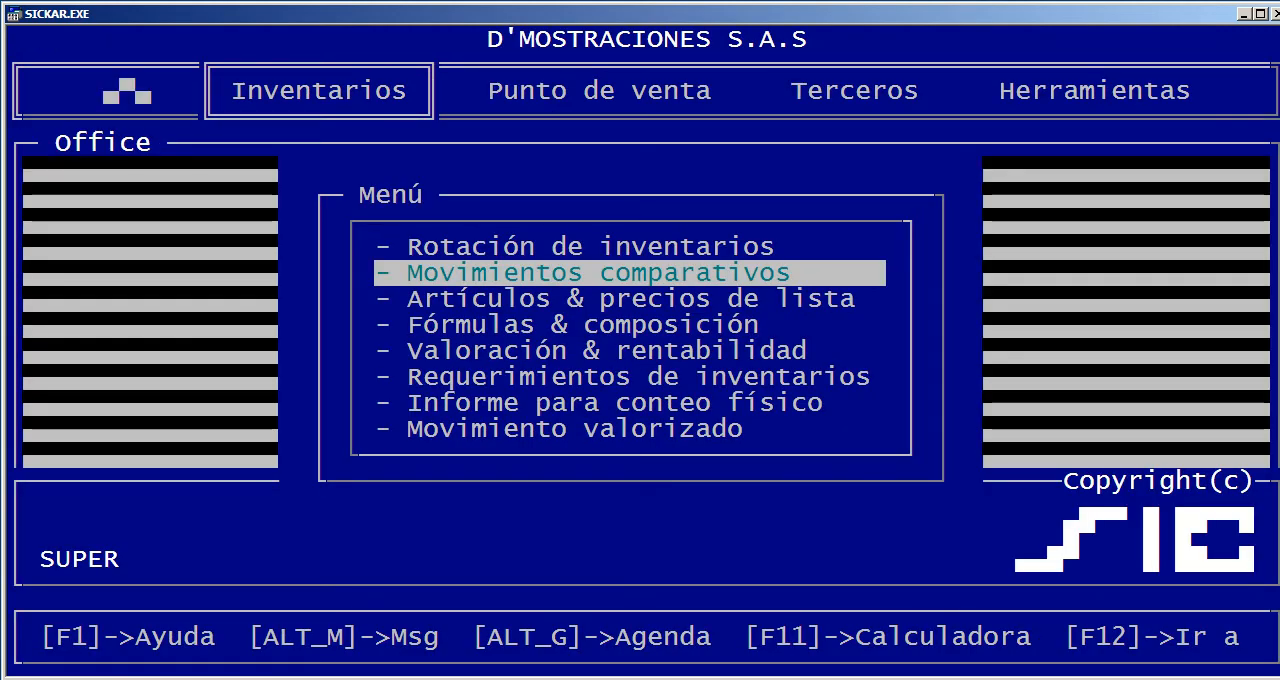
Generate the Artículos & precios de lista report on screen for price list 1 without IVA, leaving the product, group and class filters empty
key("Down")
key("Return")
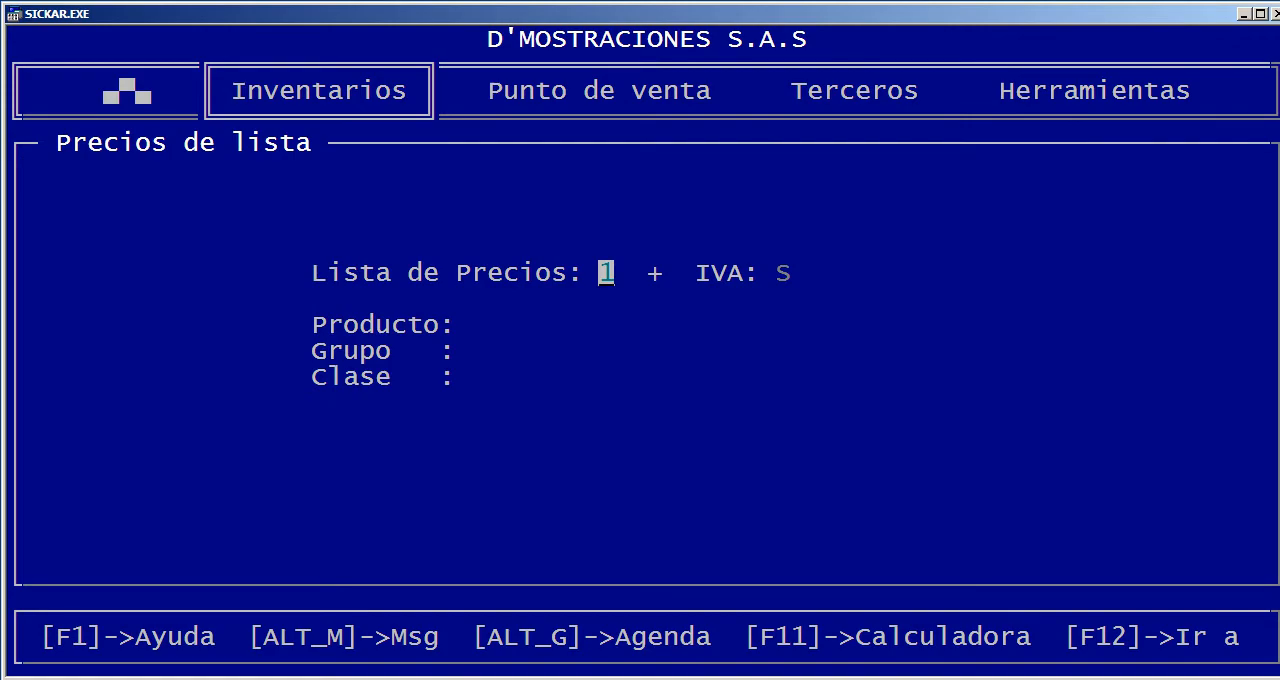
key("Return")
type("N")
key("Return")
key("Return")
key("Return")
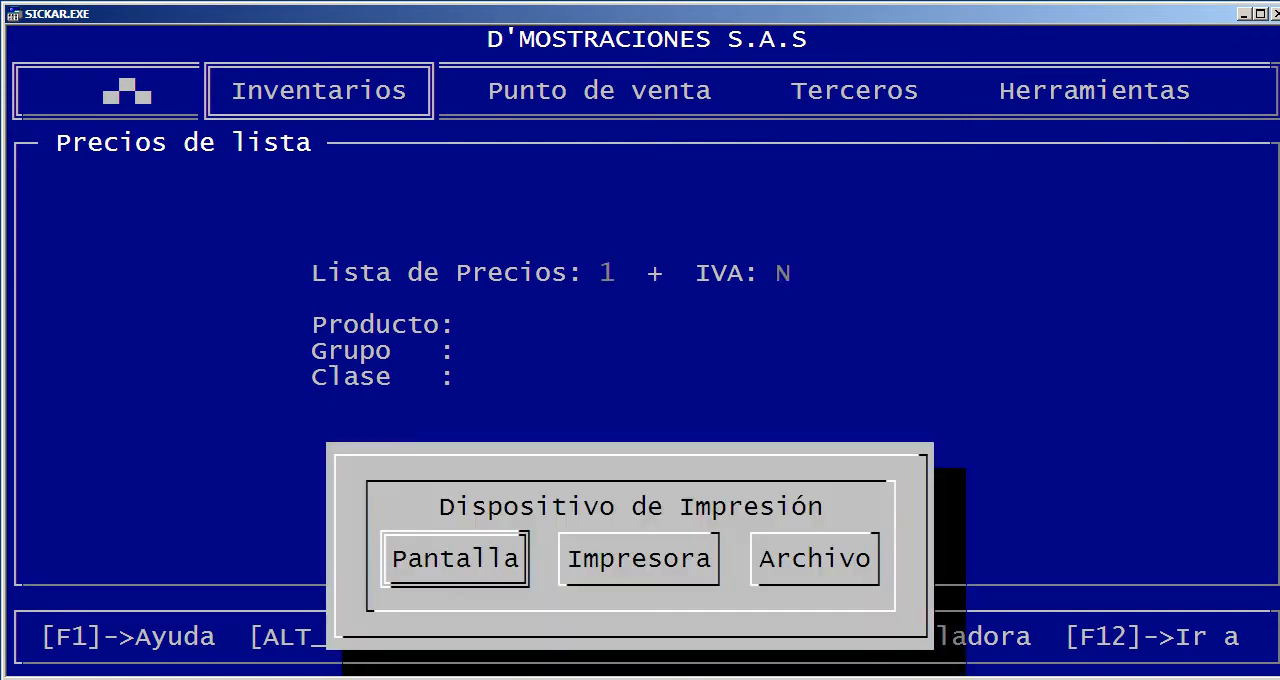
key("Return")
Browse the product prices across the list's pages, then close the report
key("Page_Down")
key("Page_Down")
key("Page_Down")
key("Page_Down")
key("Page_Down")
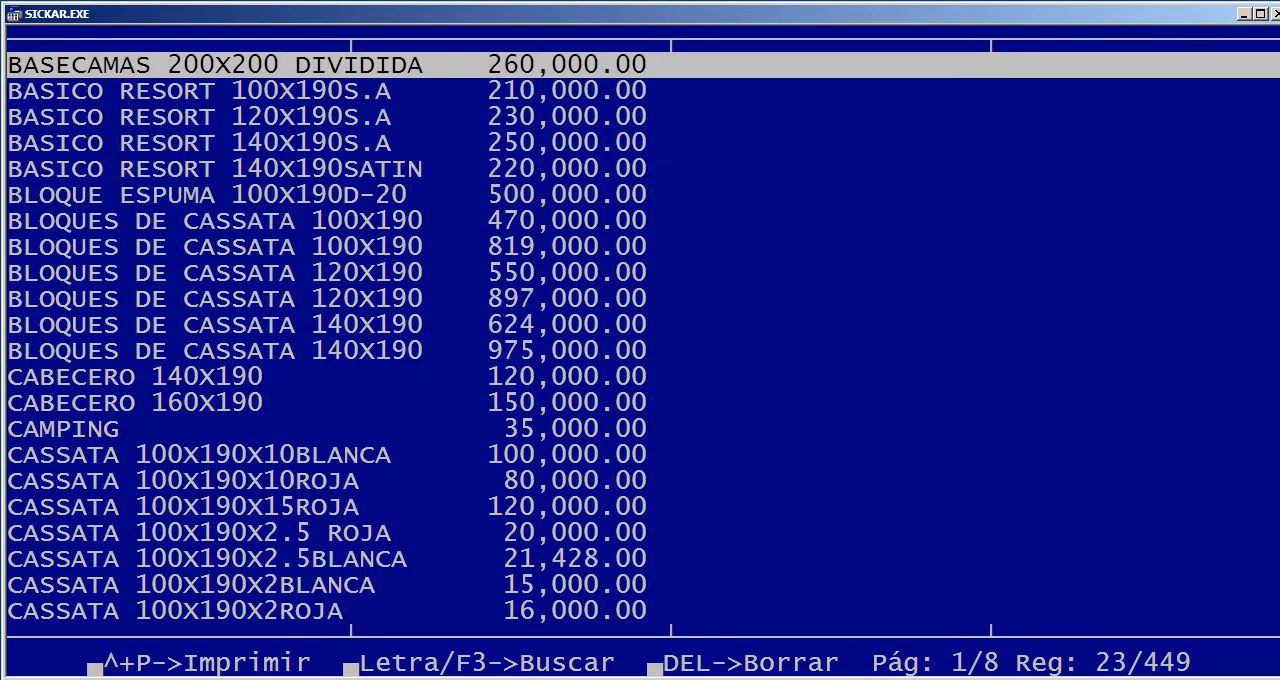
key("Page_Up")
key("Page_Up")
key("Page_Up")
key("Escape")
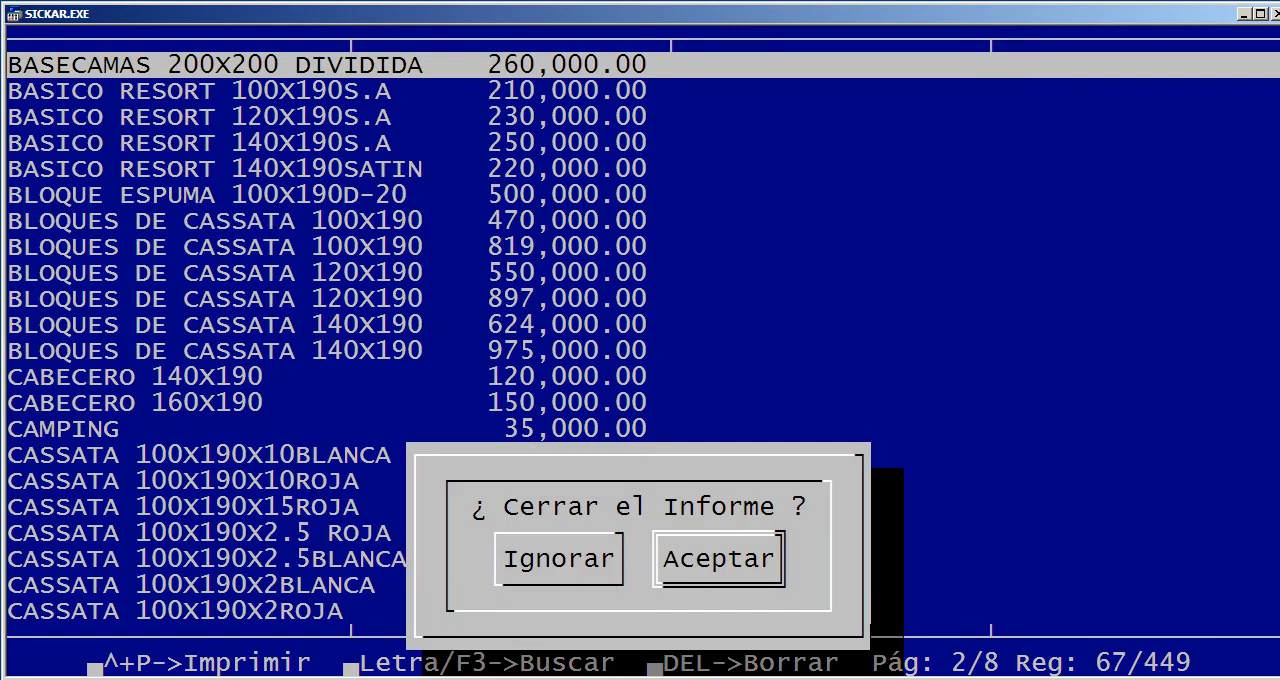
key("Return")
Run the Fórmulas & composición report on screen with no article filter, then return to the special reports
key("Down")
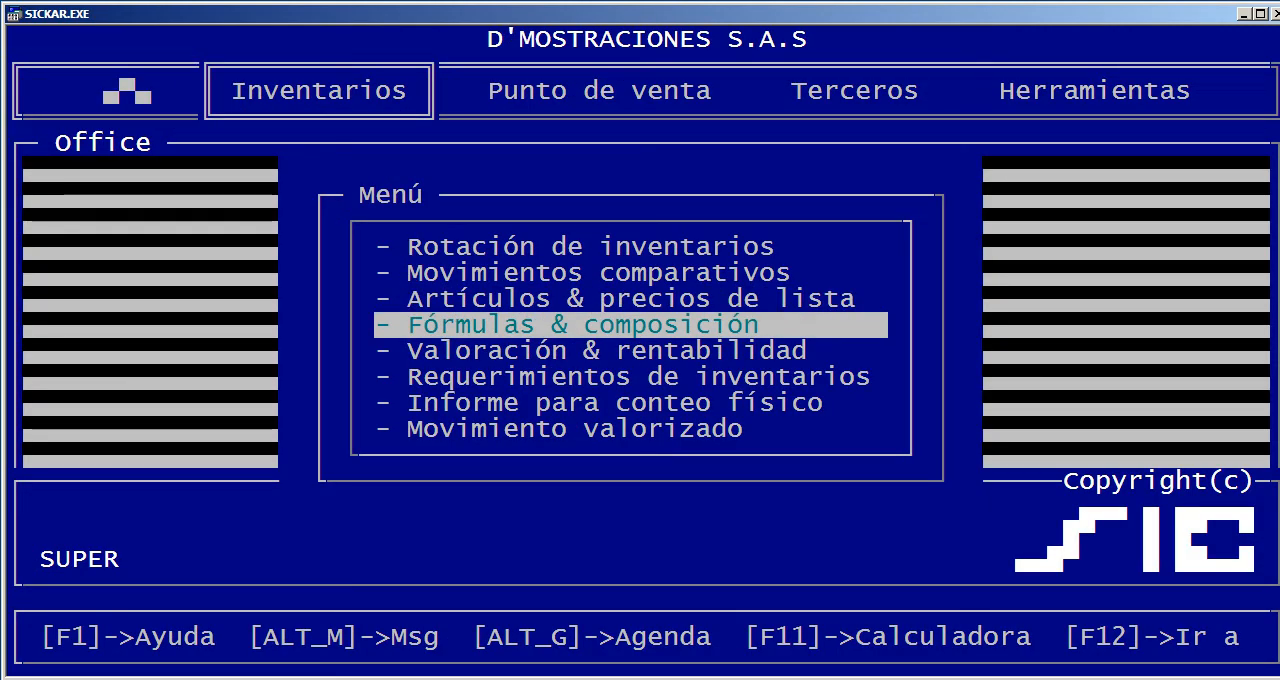
key("Return")
key("Return")
key("Return")
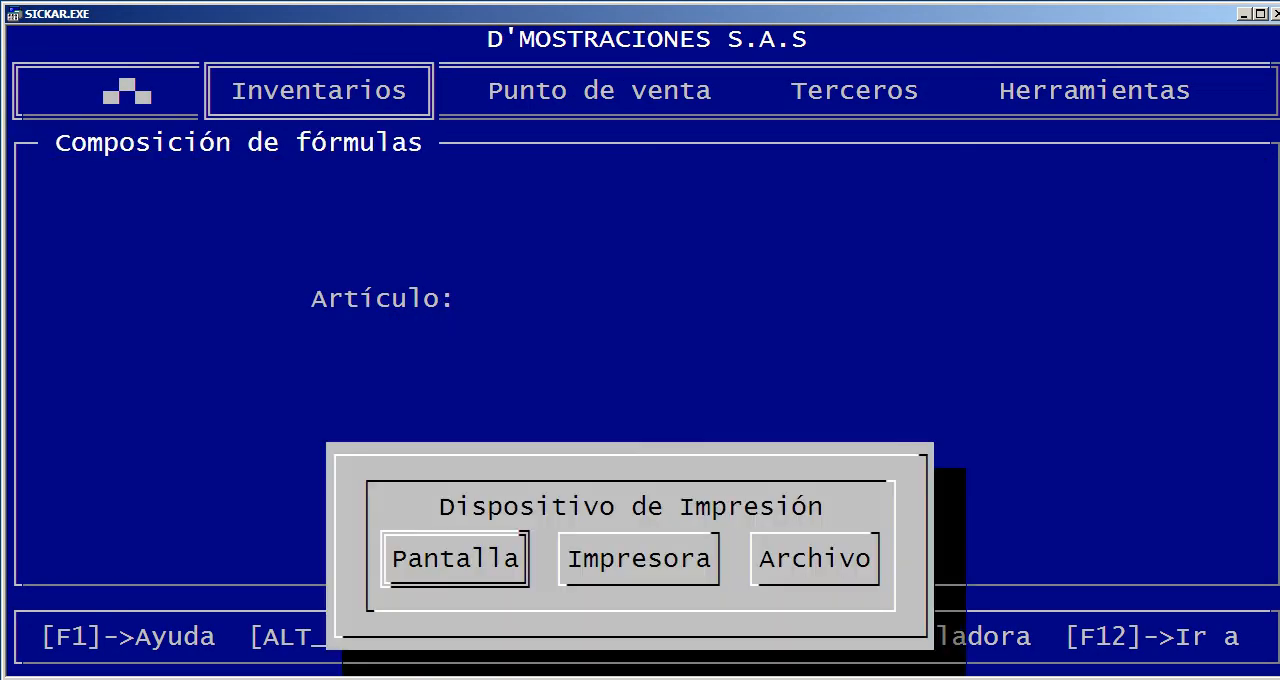
key("Return")
key("Return")
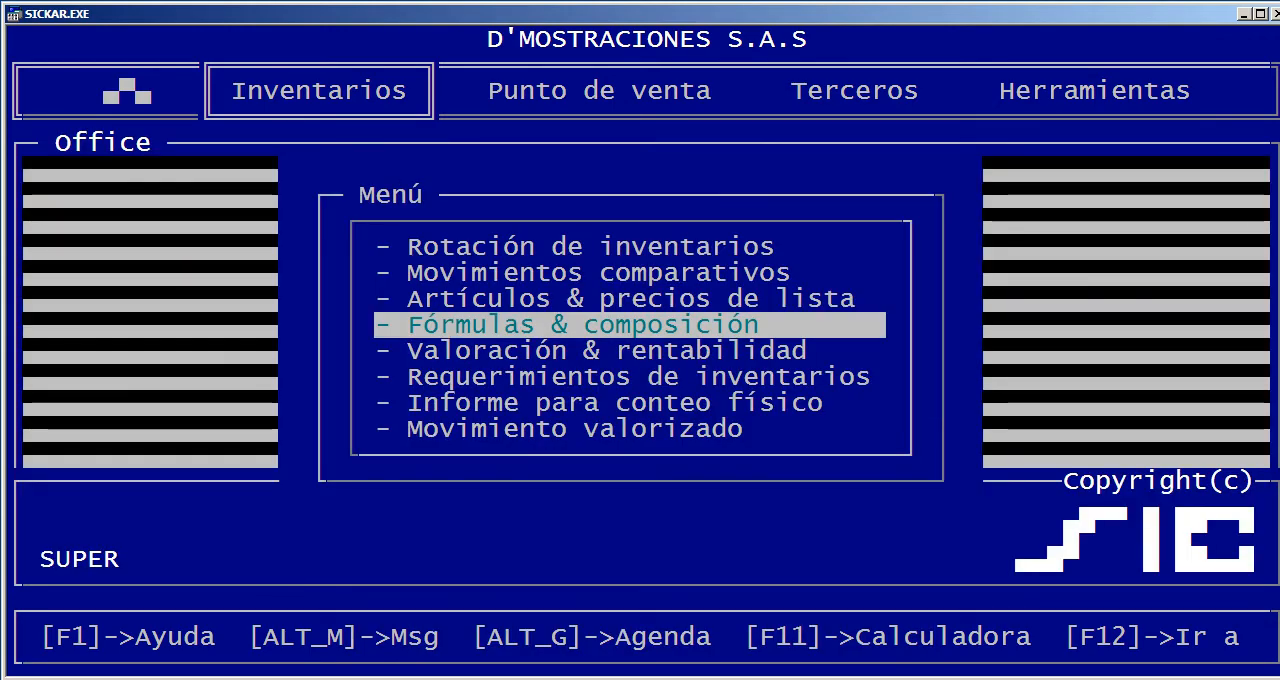
Generate the Valoración & rentabilidad report on screen for price list 1, leaving the article filter empty
key("Down")
key("Return")
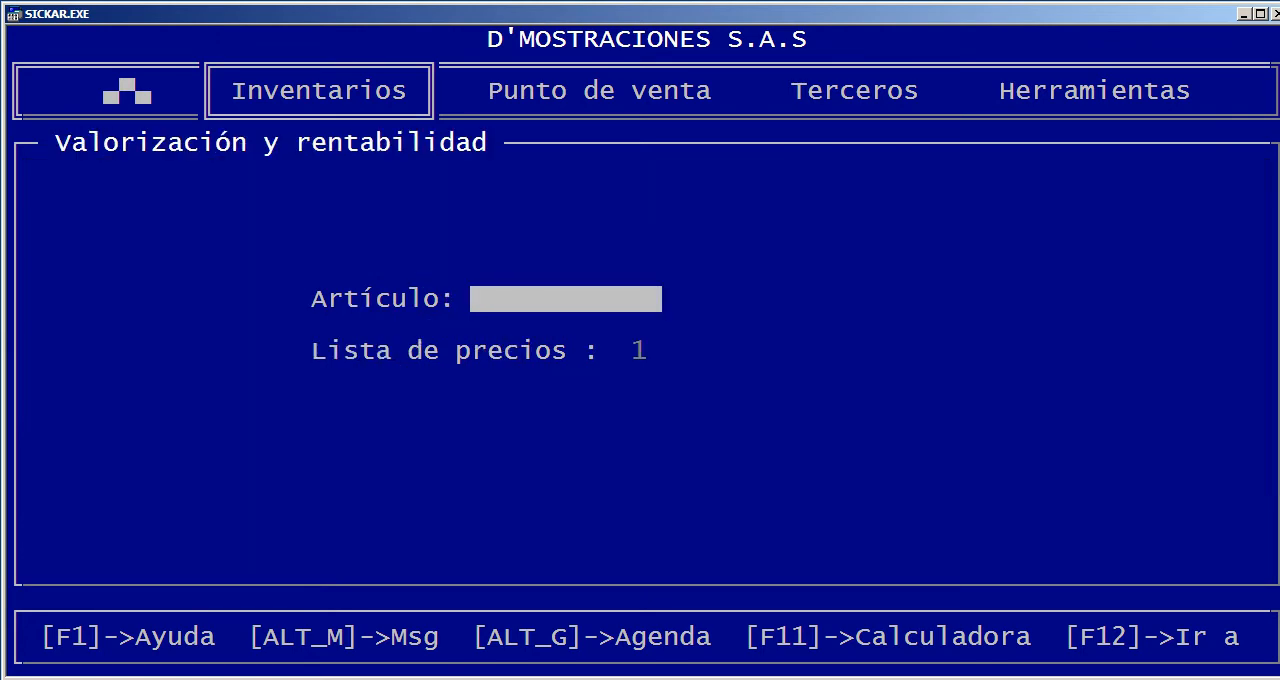
key("Return")
key("Return")
key("Return")
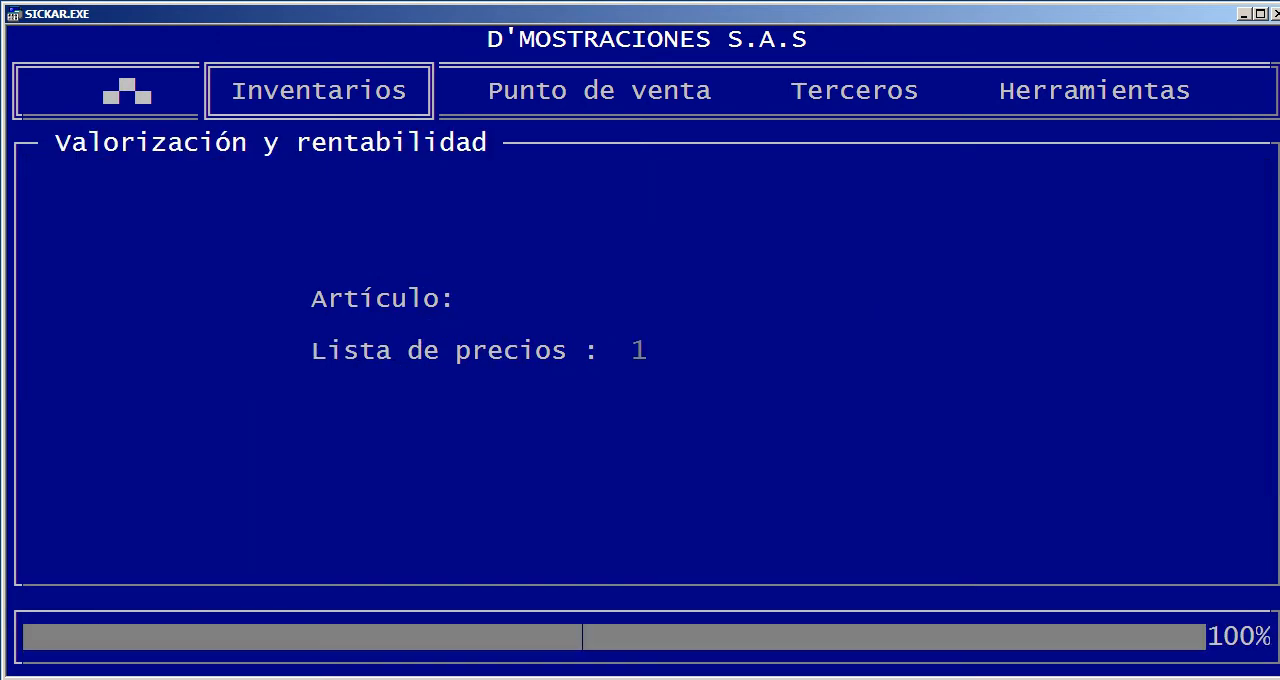
Examine the articles' stock, list price, total value, average cost and utilidad columns, then close the report
key("Right")
key("Right")
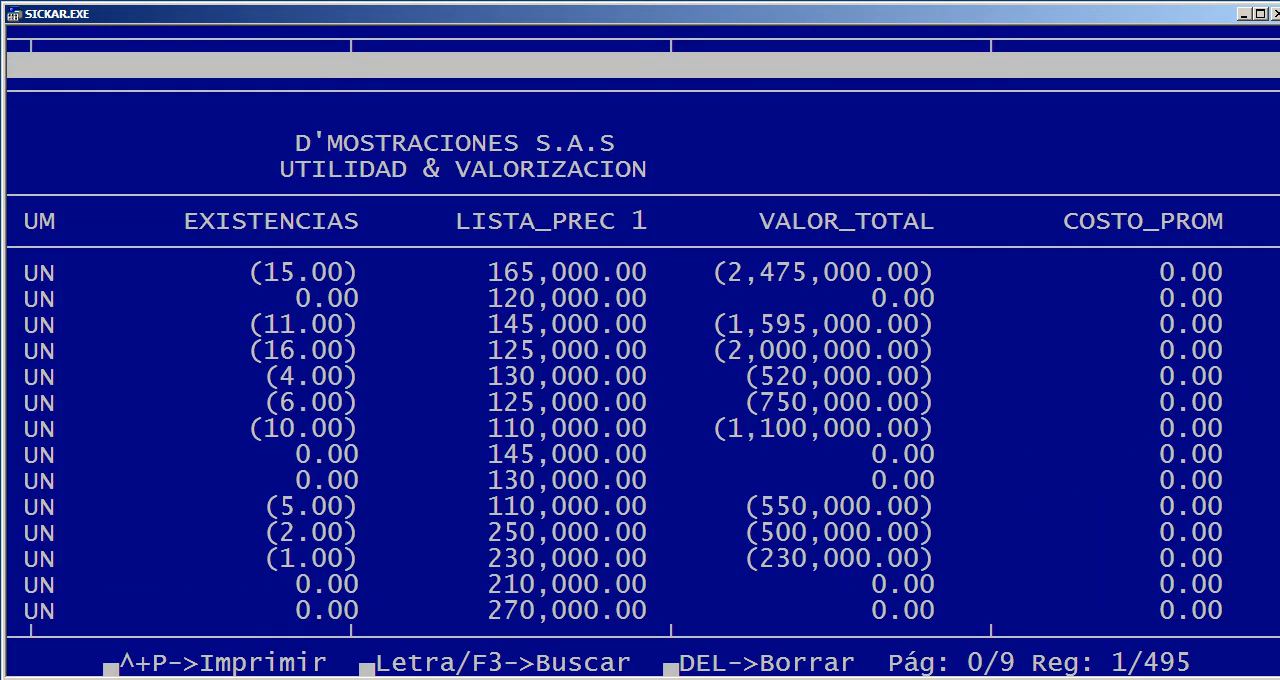
key("Right")
key("Down")
key("Down")
key("Down")
key("Down")
key("Down")
key("Down")
key("Down")
key("Down")
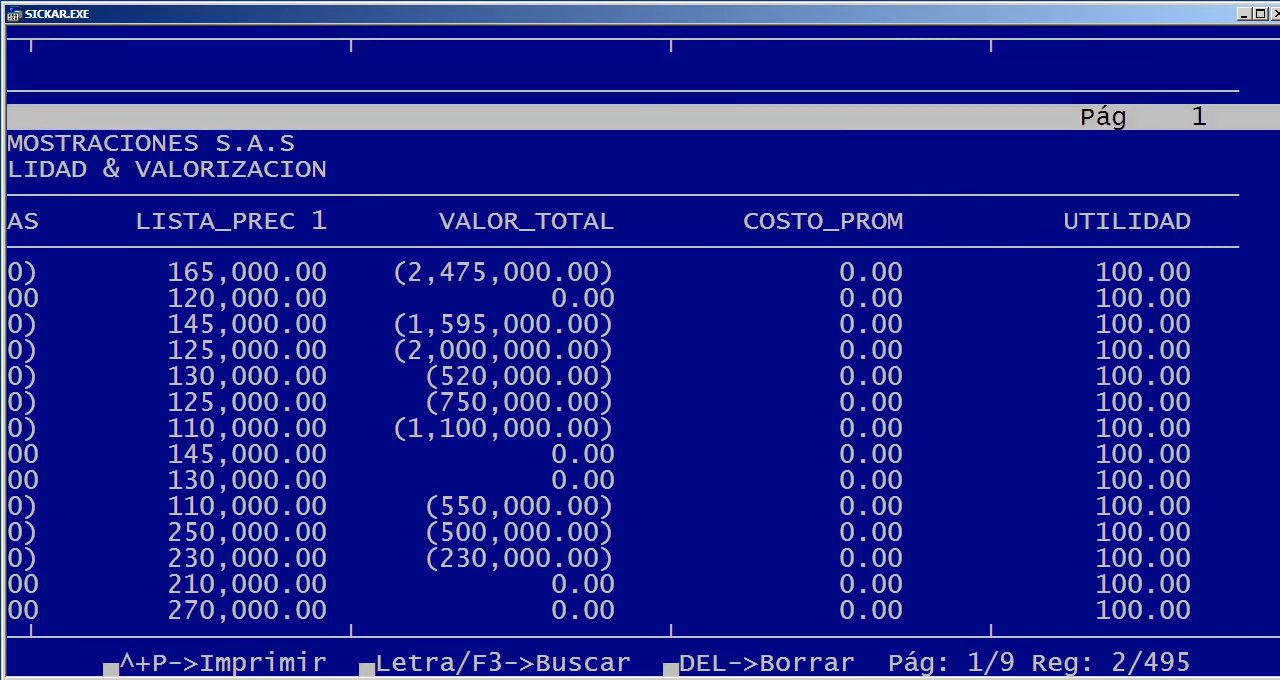
key("Page_Down")
key("Page_Down")
key("Page_Down")
key("Page_Down")
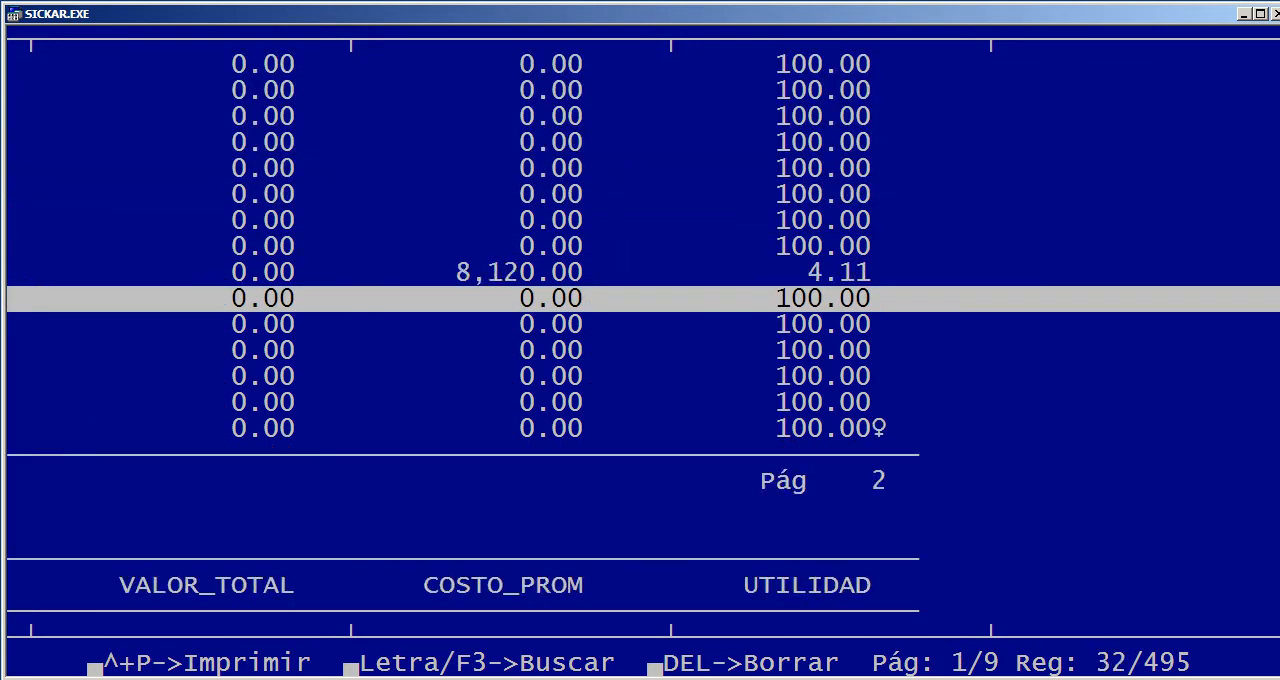
key("Escape")
key("Right")
key("Return")
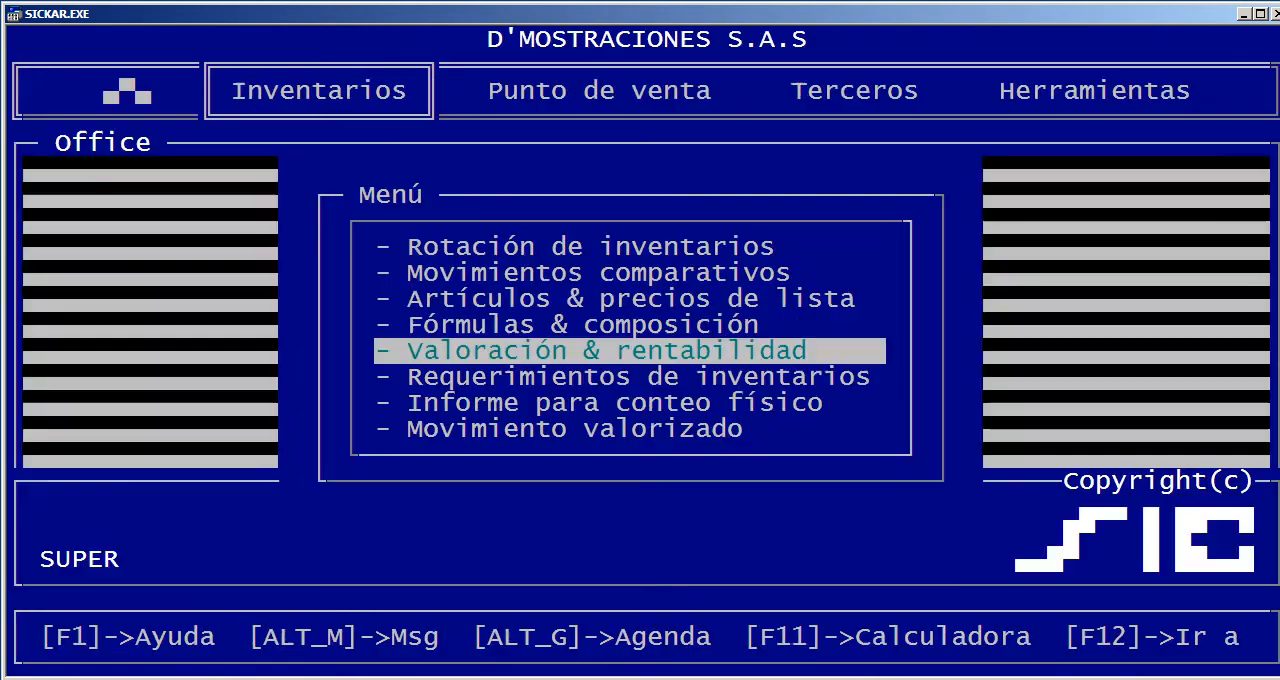
Generate the Requerimientos de inventarios report on screen, leaving the product, group and class filters empty
key("Down")
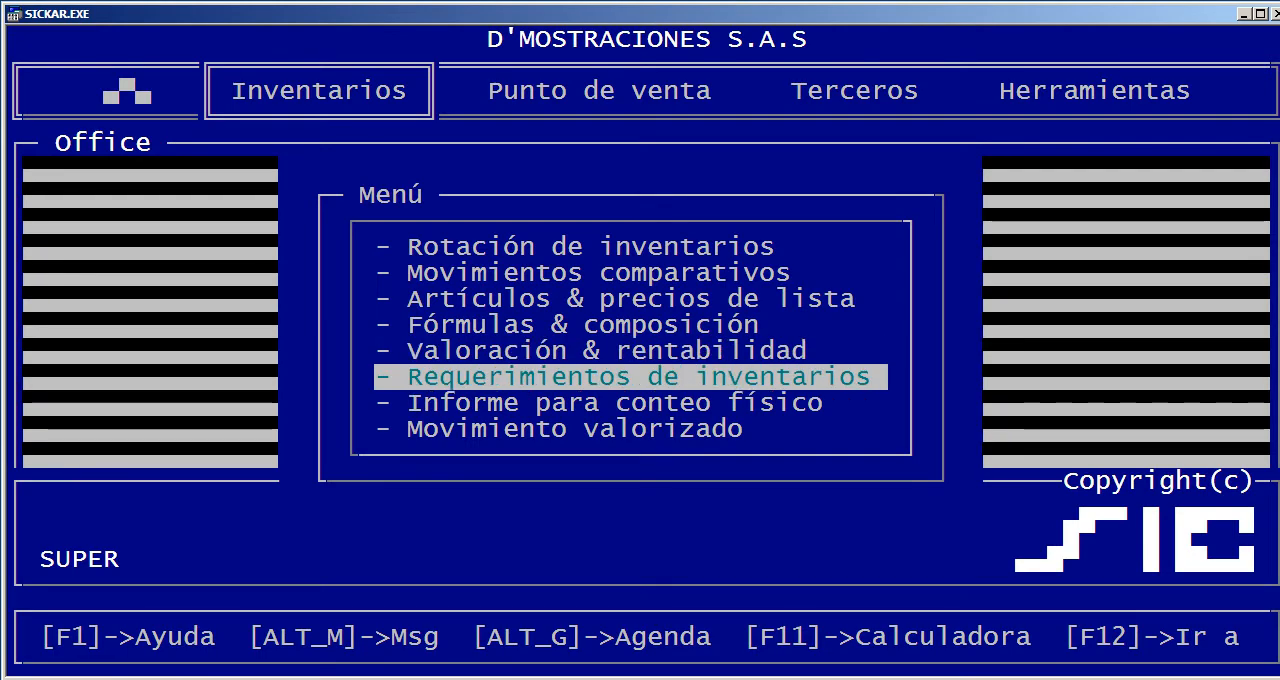
key("Return")
key("Return")
key("Return")
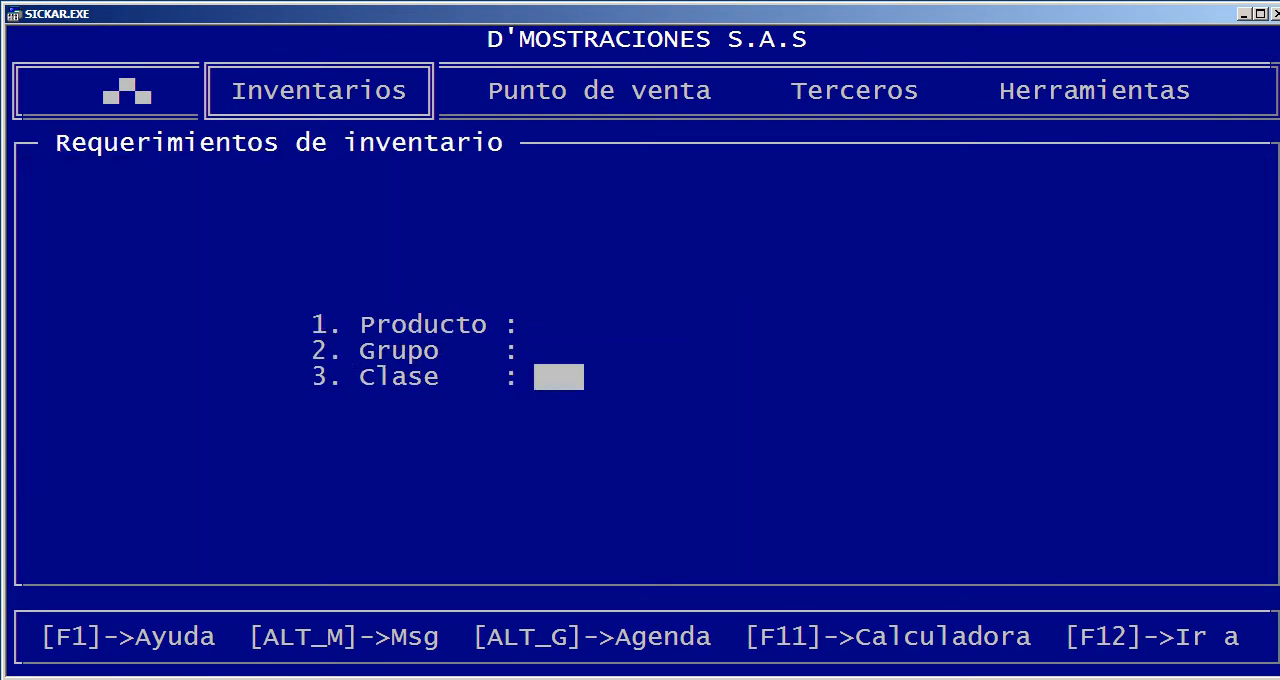
key("Return")
key("Return")
key("Return")
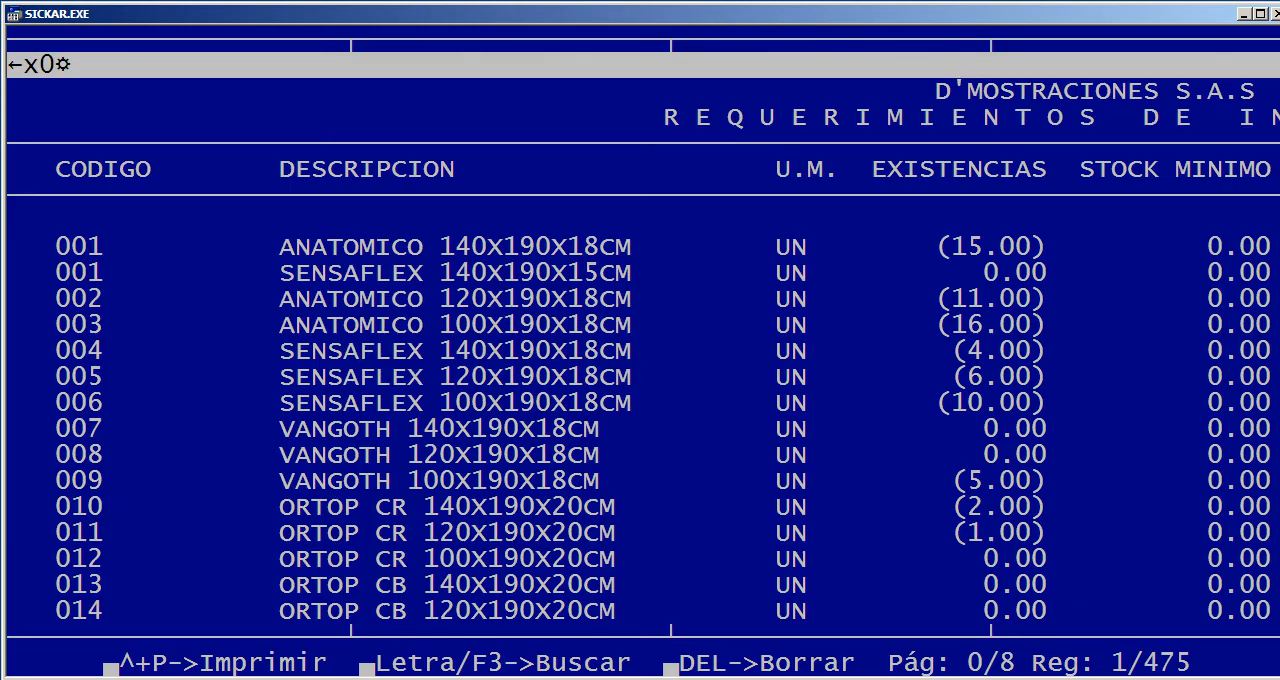
Examine the stock mínimo, faltante, stock máximo and sobrante columns for the articles, then close the report
key("Right")
key("Right")
key("Down")
key("Down")
key("Down")
key("Down")
key("Down")
key("Down")
key("Down")
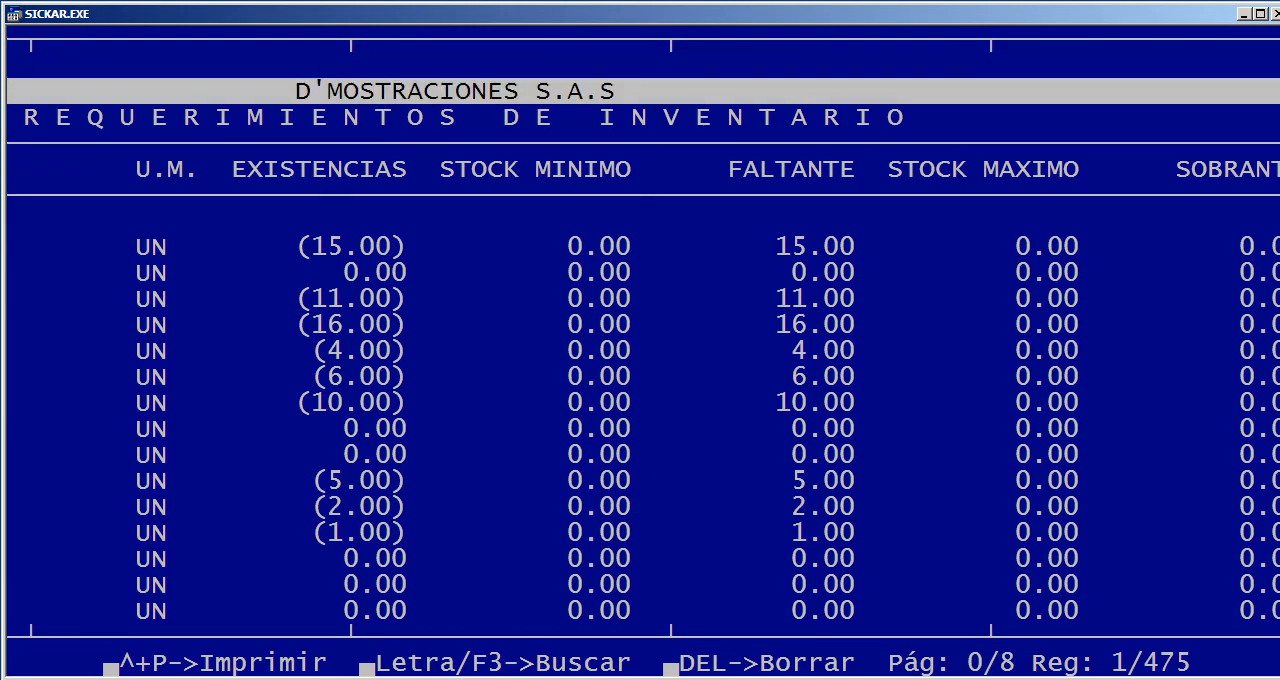
key("Right")
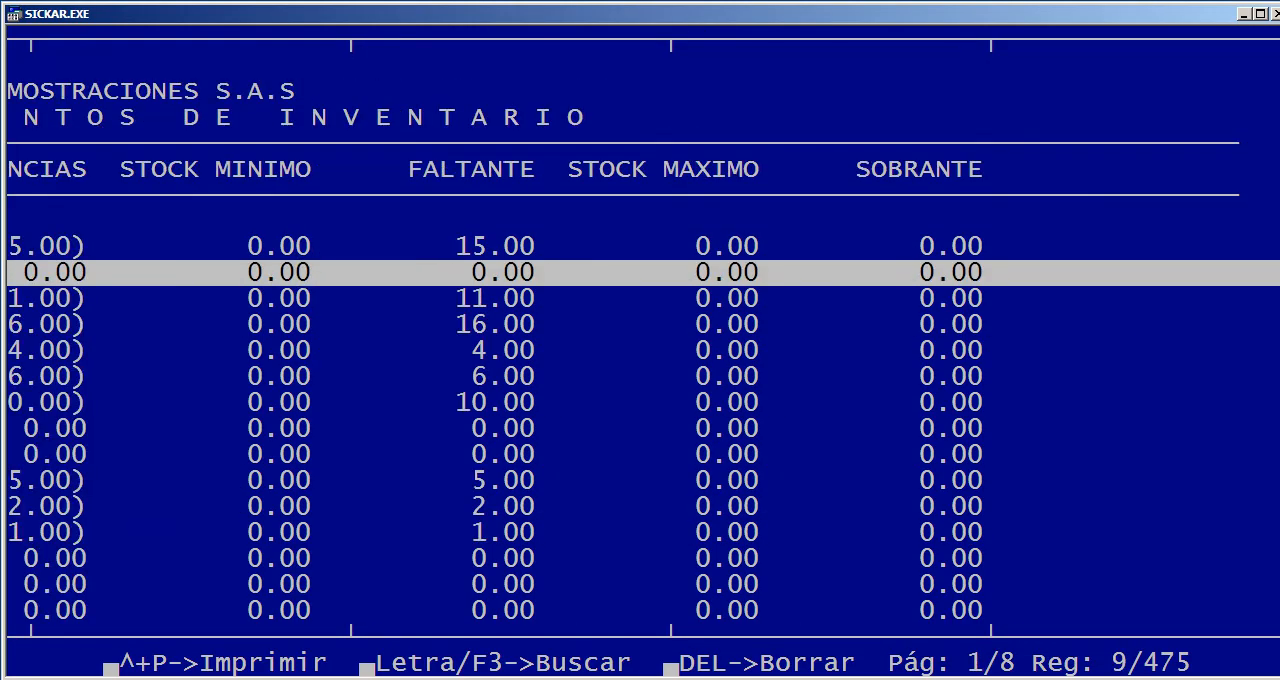
key("Left")
key("Left")
key("Escape")
key("Return")
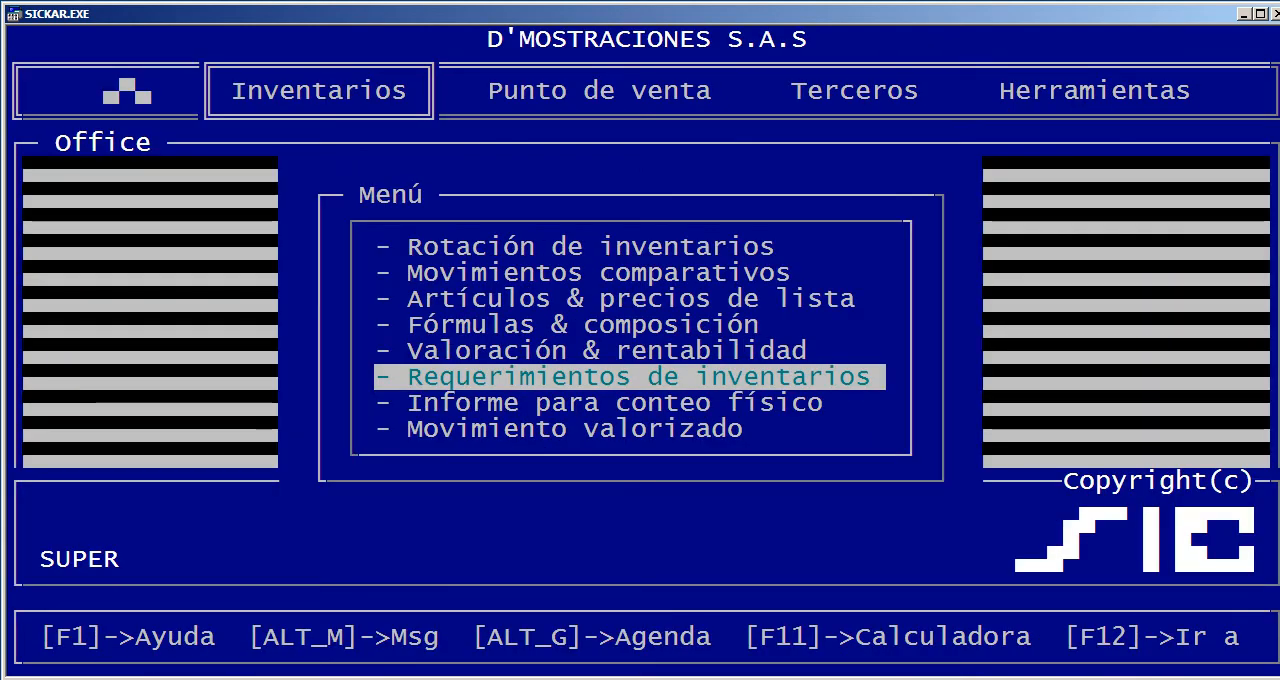
Generate the Informe para conteo físico on screen with no product, group or class filter
key("Down")
key("Return")
key("Return")
key("Return")
key("Return")
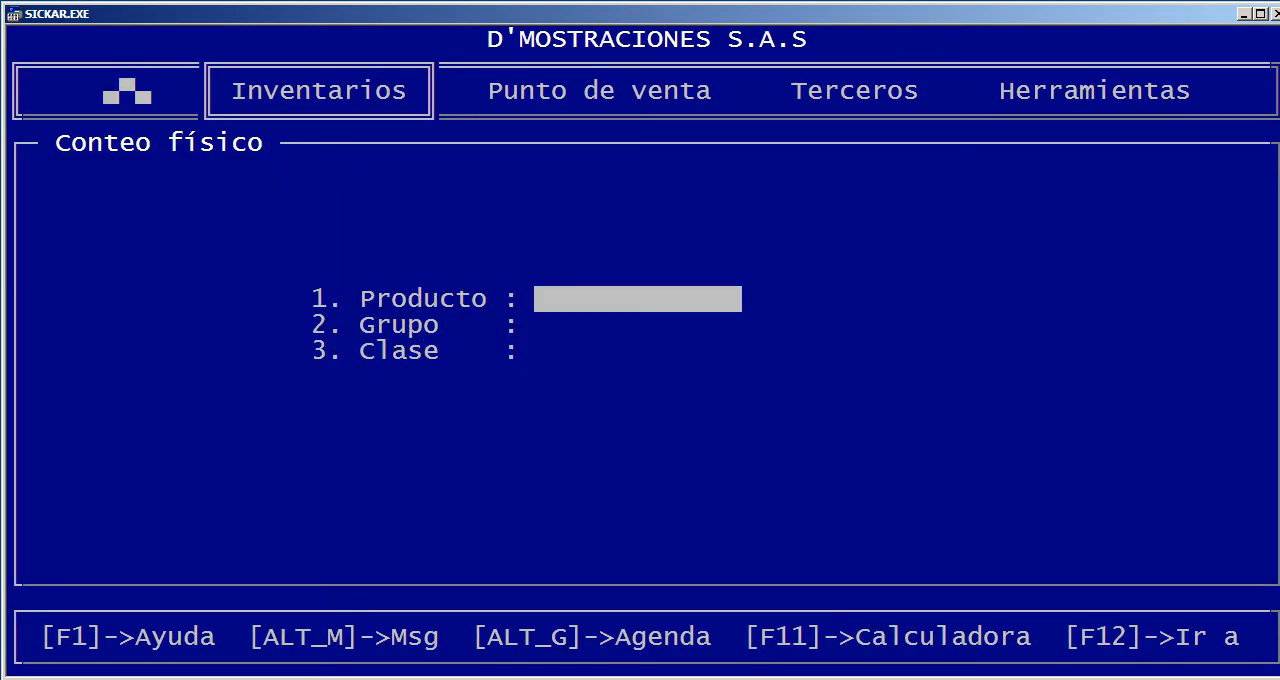
key("Return")
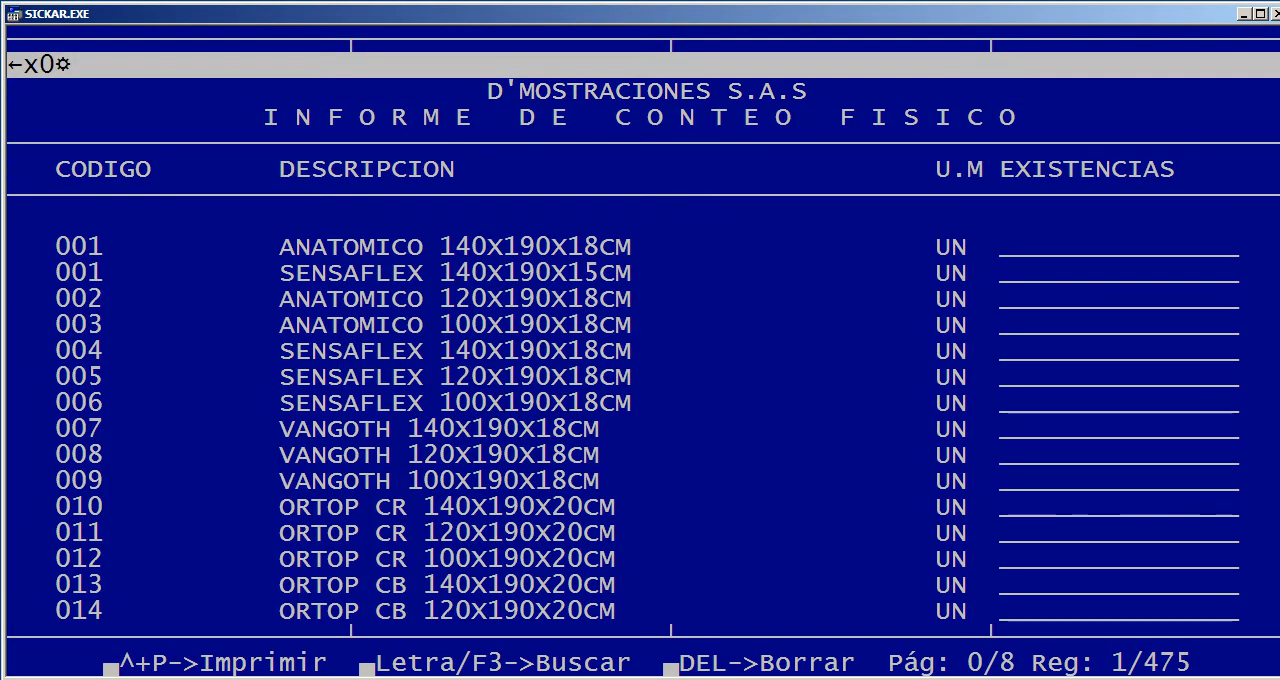
Browse the article count sheet with its blank existencias lines across the pages, then close the report
key("Right")
key("Page_Down")
key("Page_Down")
key("Page_Down")
key("Escape")
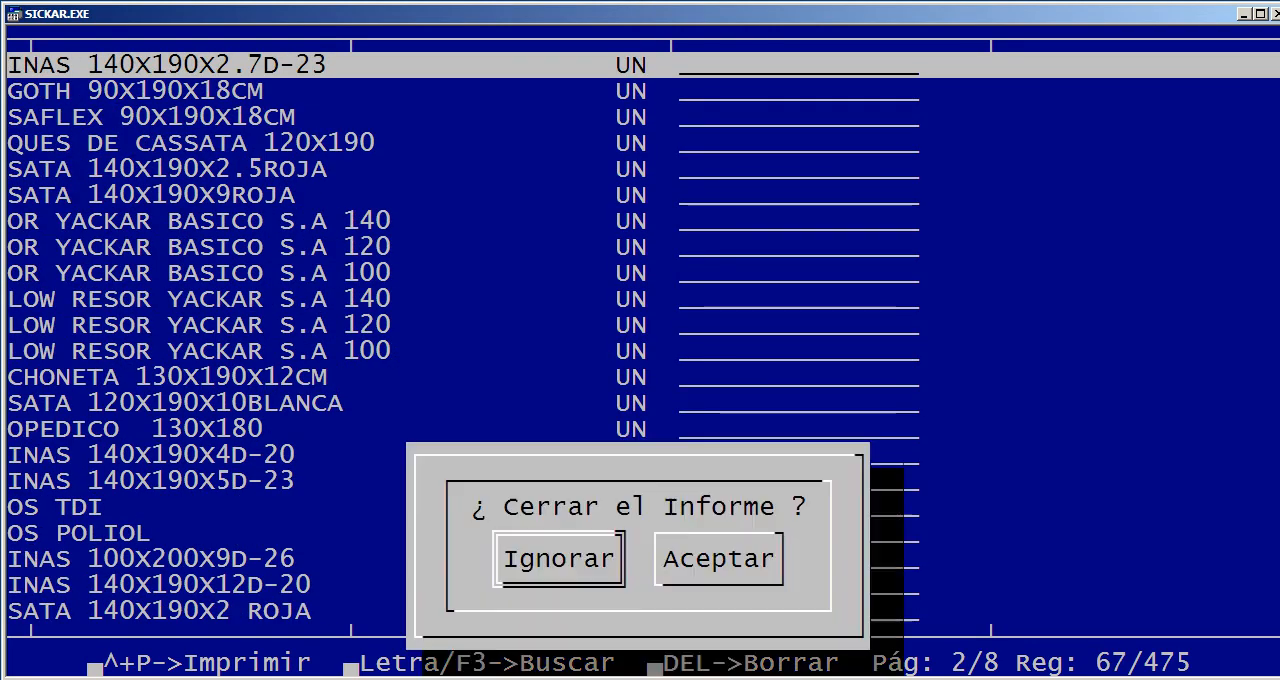
key("Right")
key("Return")
View the date, bodega, product, group, class and tercero filters of Movimiento valorizado, then leave without running it
key("Down")
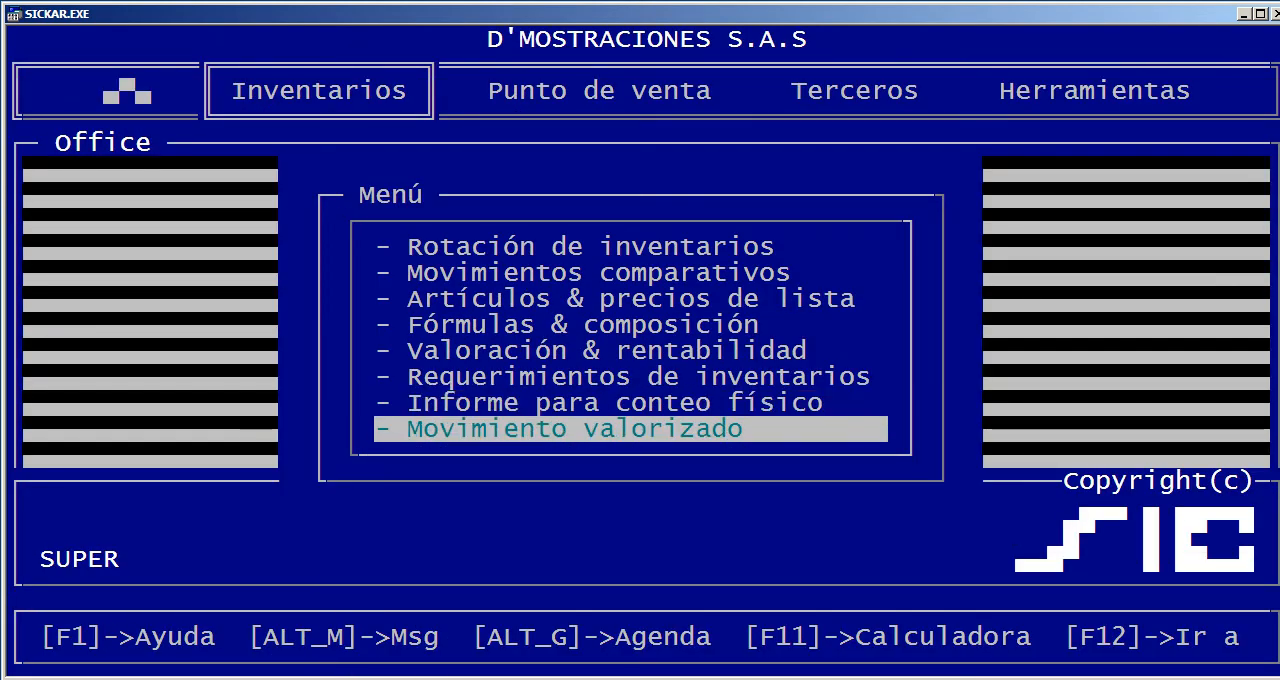
key("Return")
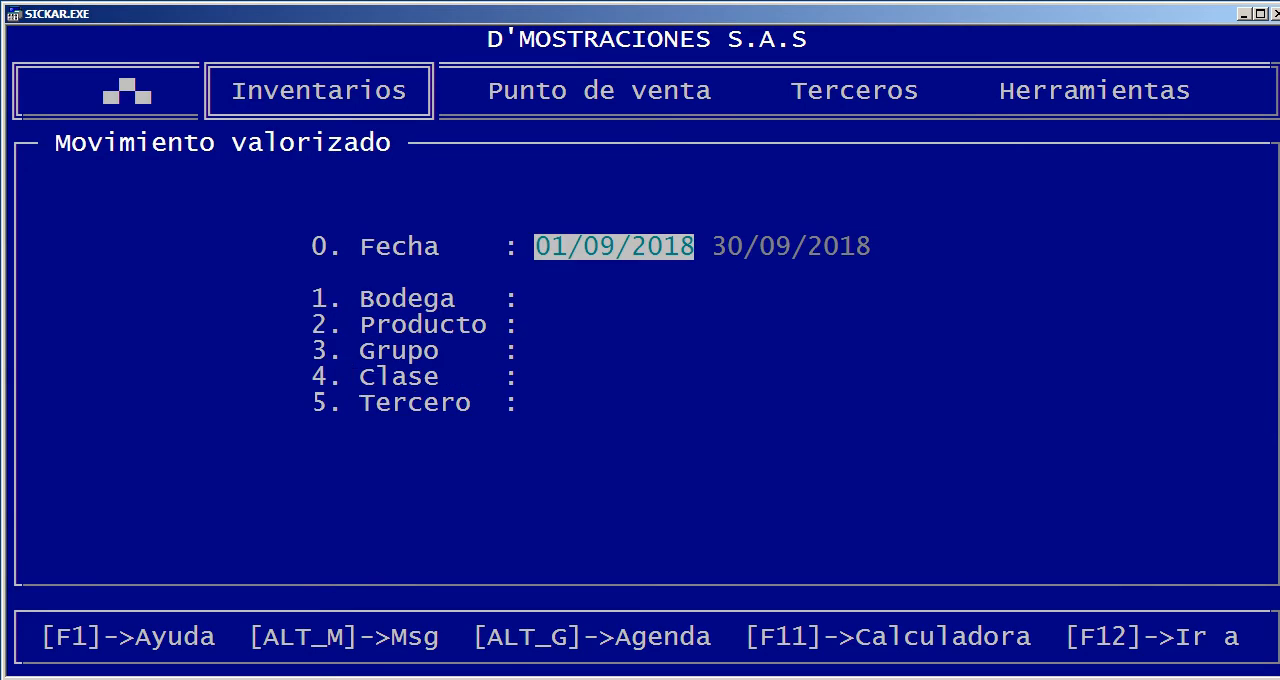
key("Escape")
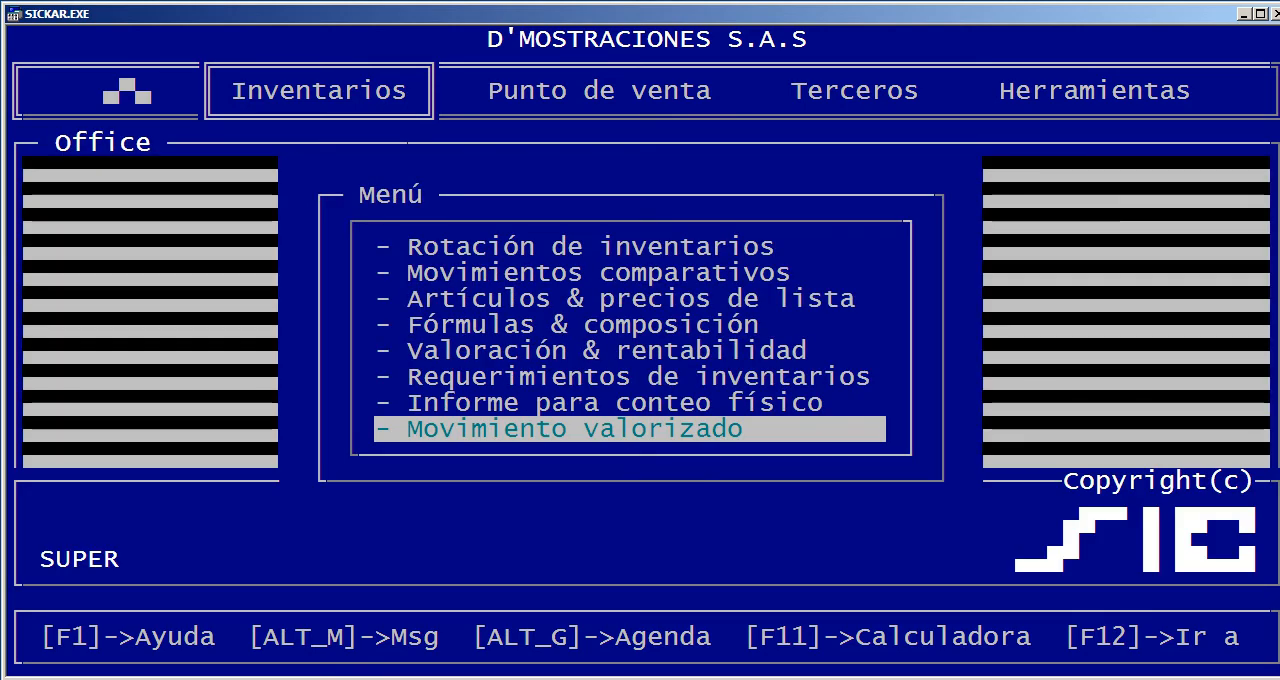
Leave the special inventory reports and switch to the Punto de venta module, keeping the session open
key("Escape")
key("Down")
key("Down")
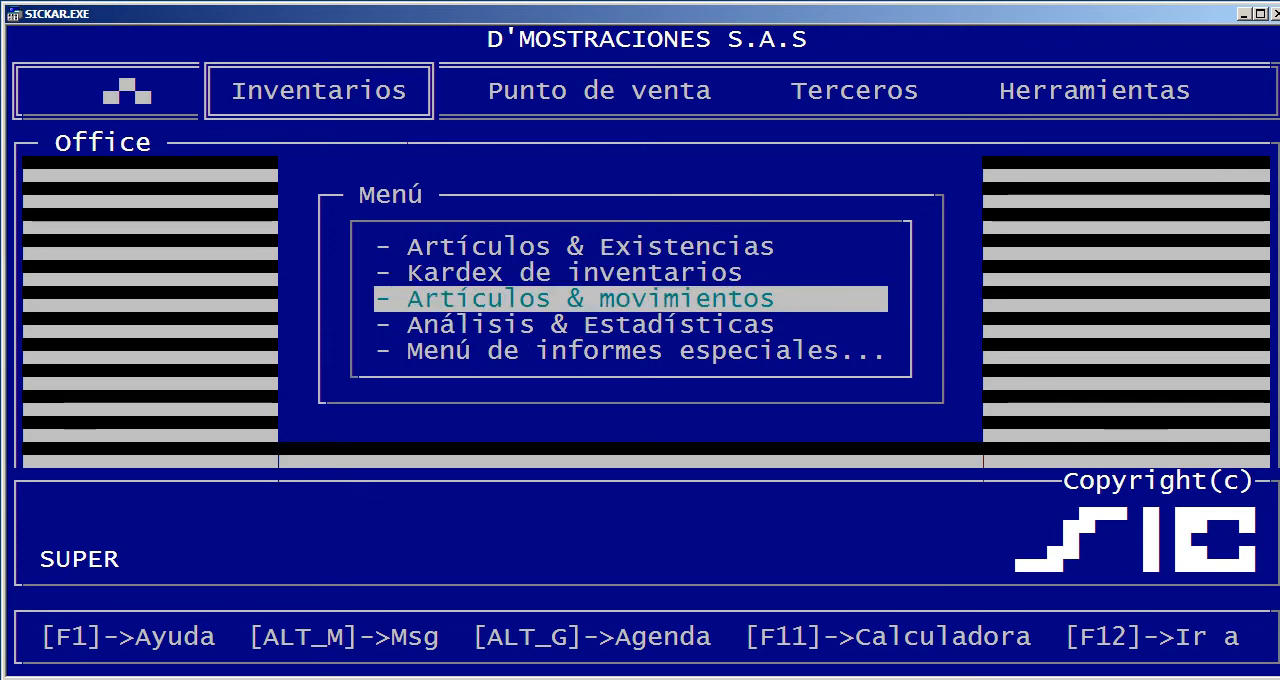
key("Down")
key("Right")
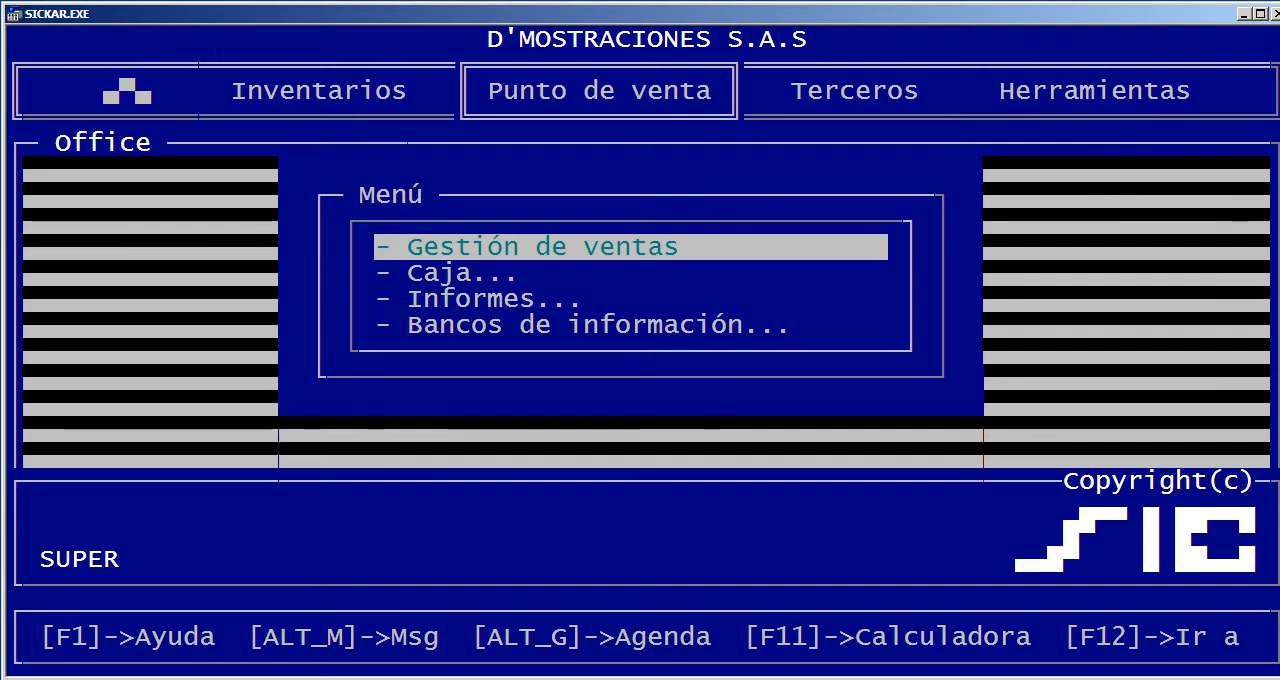
left_click(591, 455)
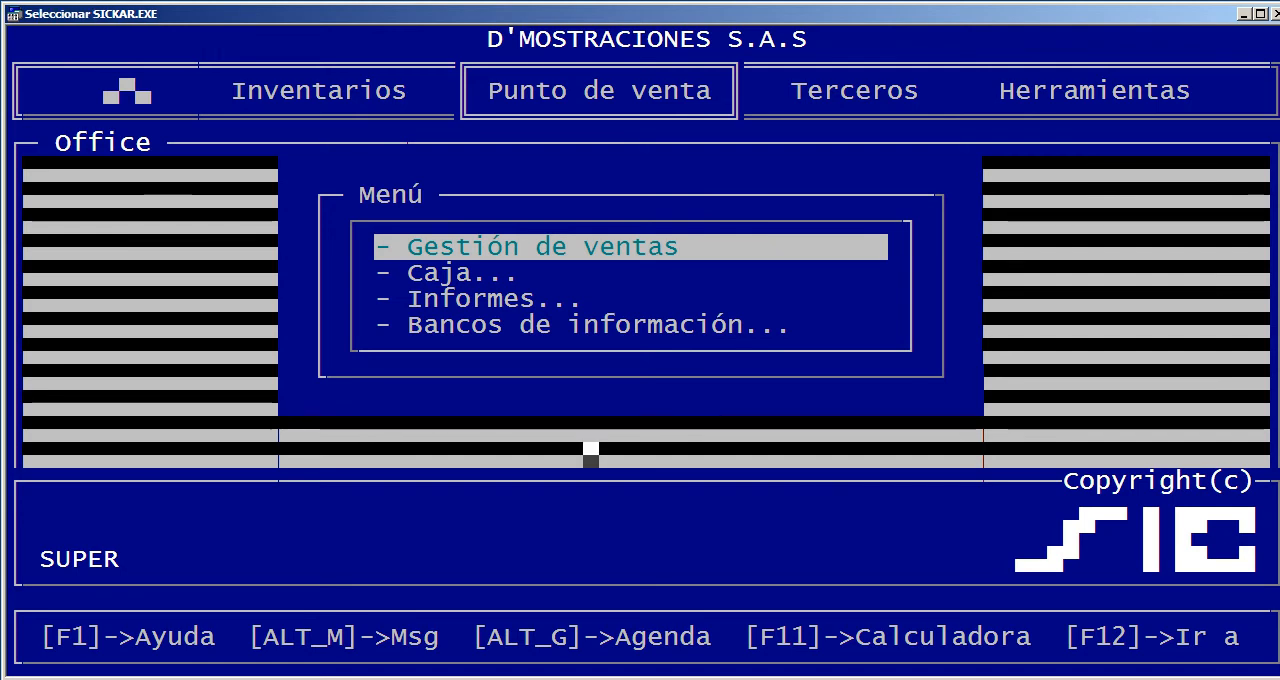
key("Escape")
key("Escape")
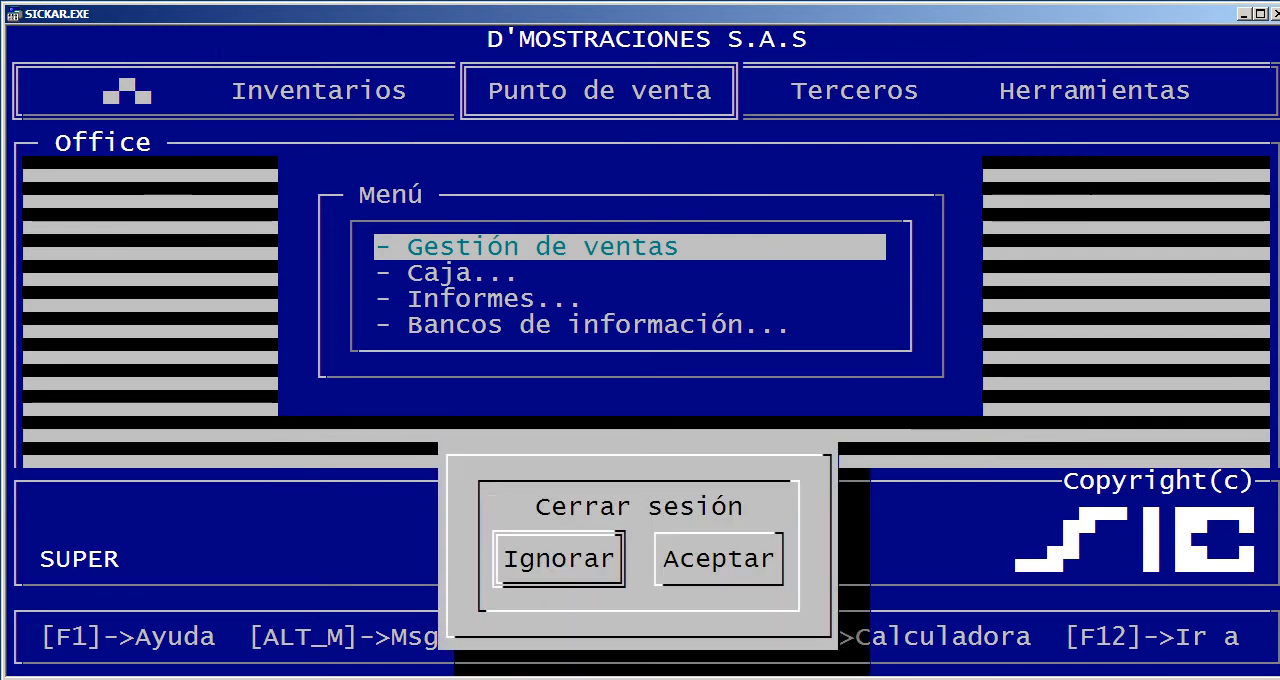
key("Escape")
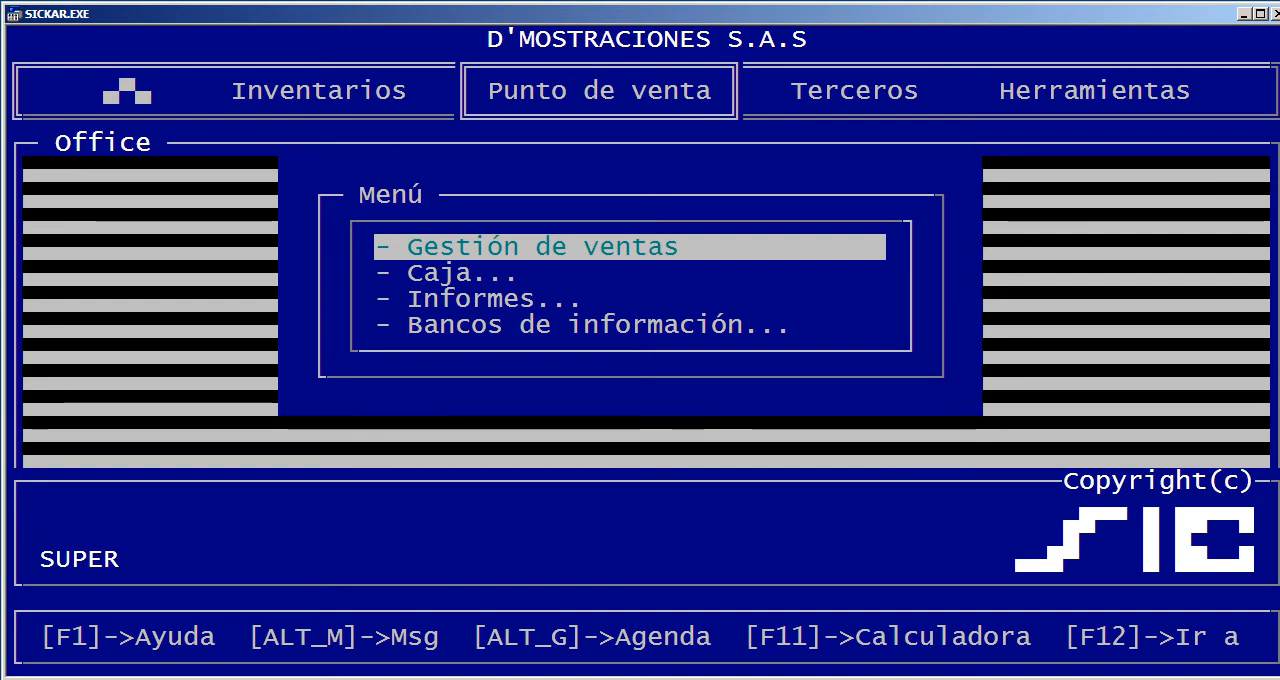
View the commercial agenda, the Enviar mensaje form and the calculator, closing each without entering anything
key("alt+g")
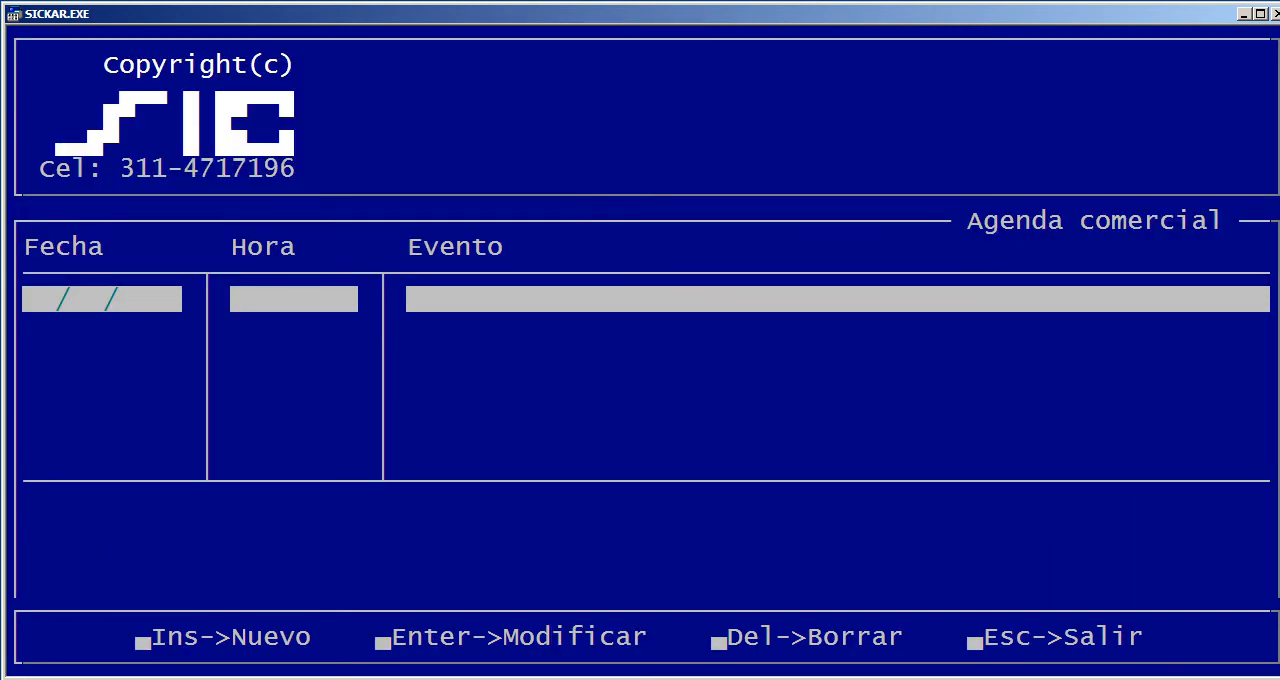
key("Escape")
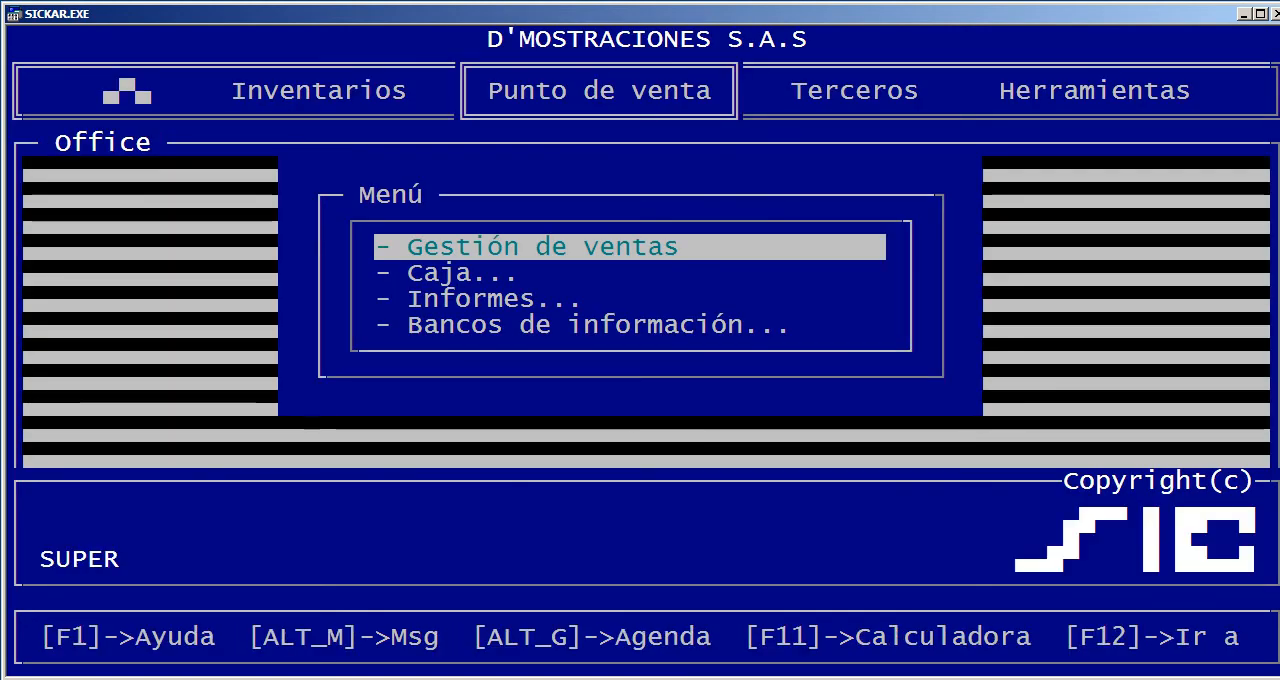
key("alt+m")
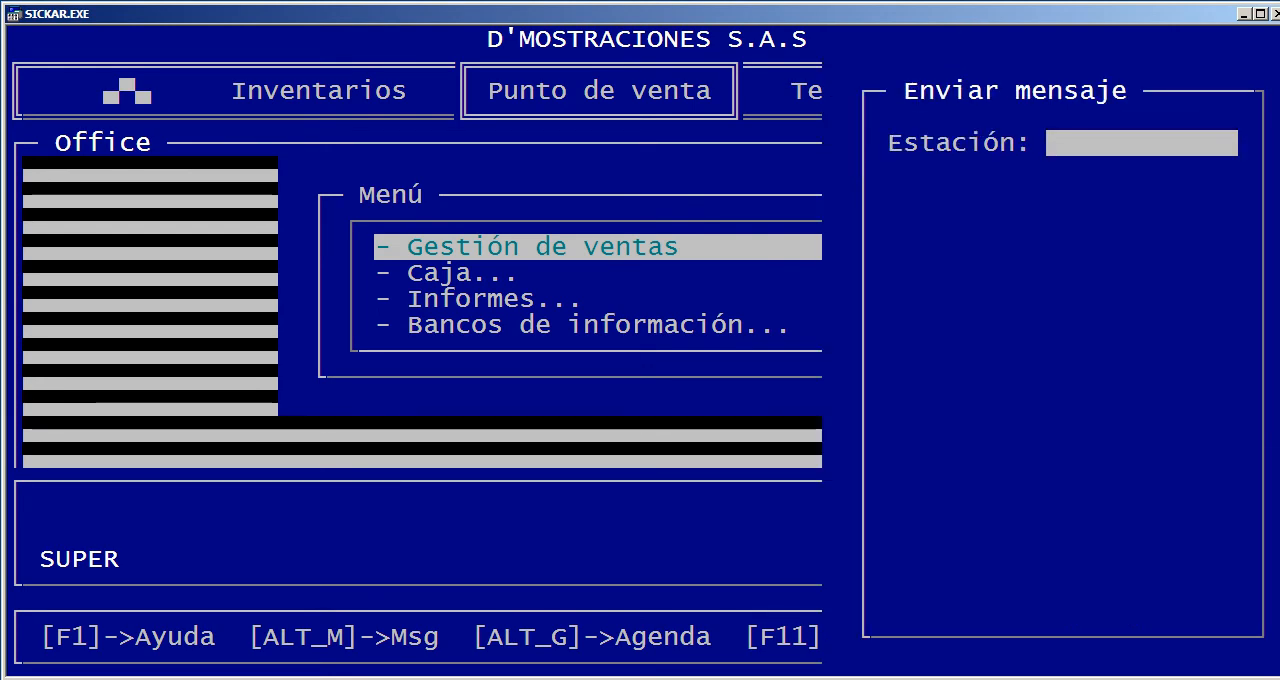
key("Escape")
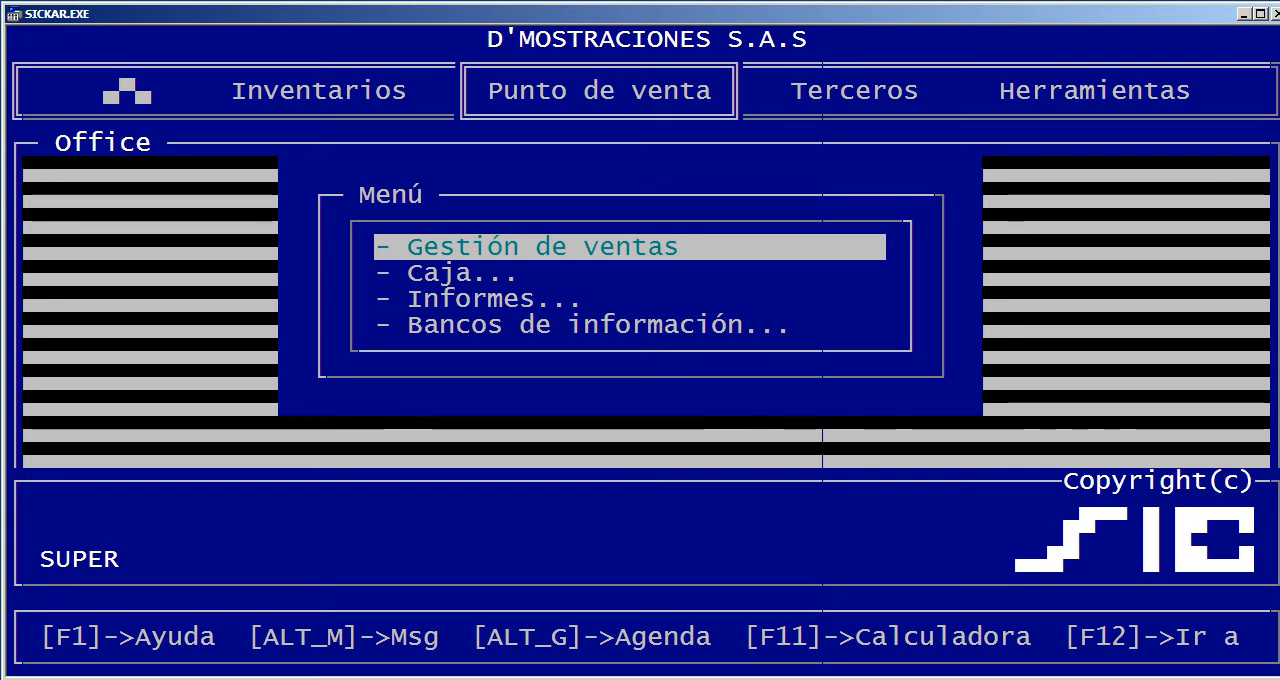
key("F11")
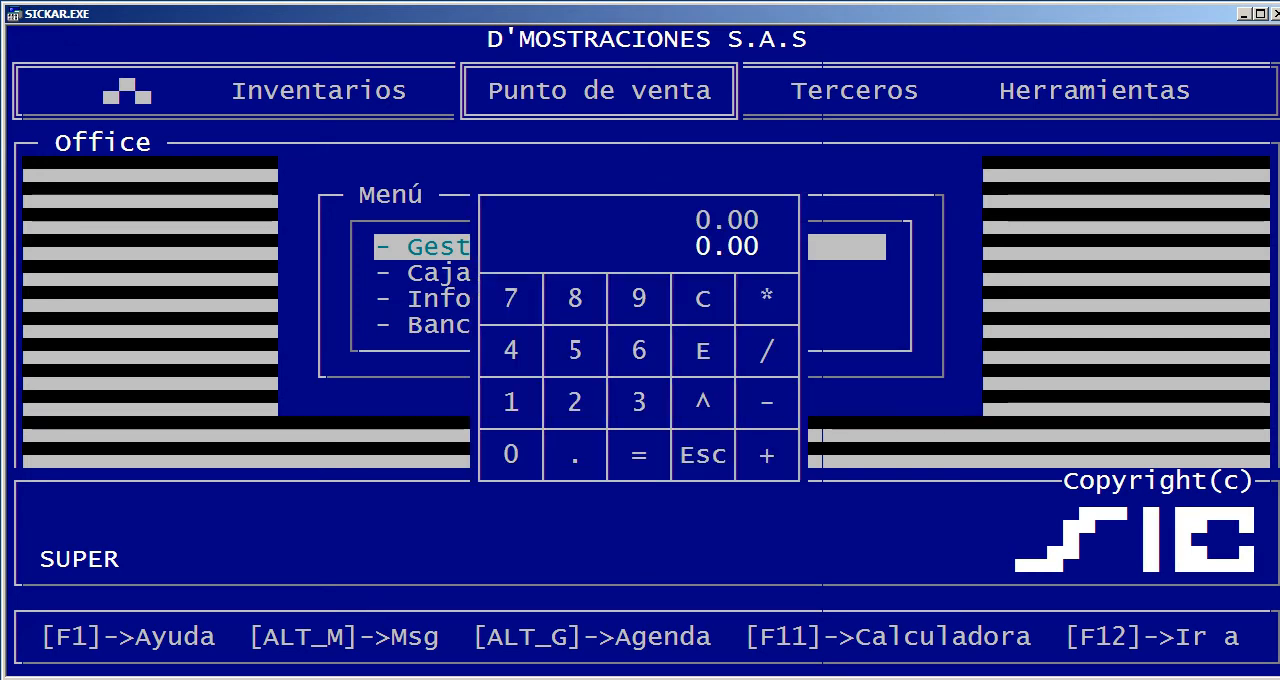
key("Escape")
View the Ir a shortcuts for Artículos, Terceros and Funciones avanzadas, then close them without choosing one
key("F12")
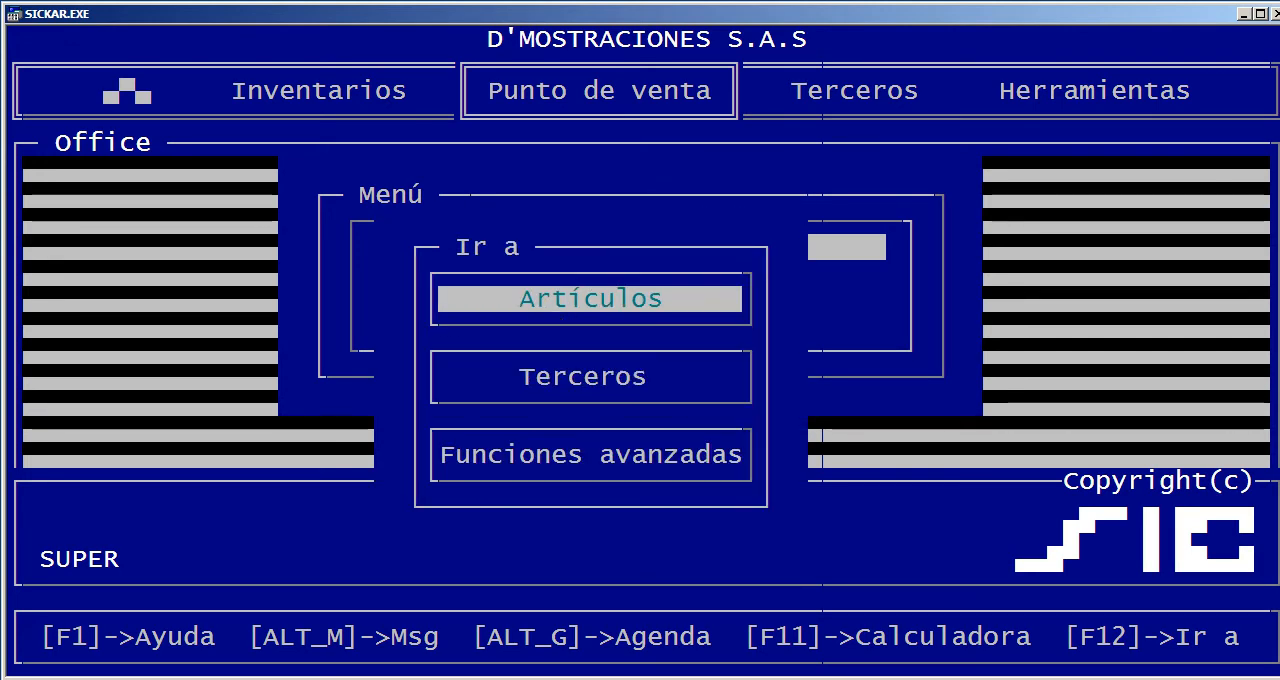
key("Down")
key("Up")
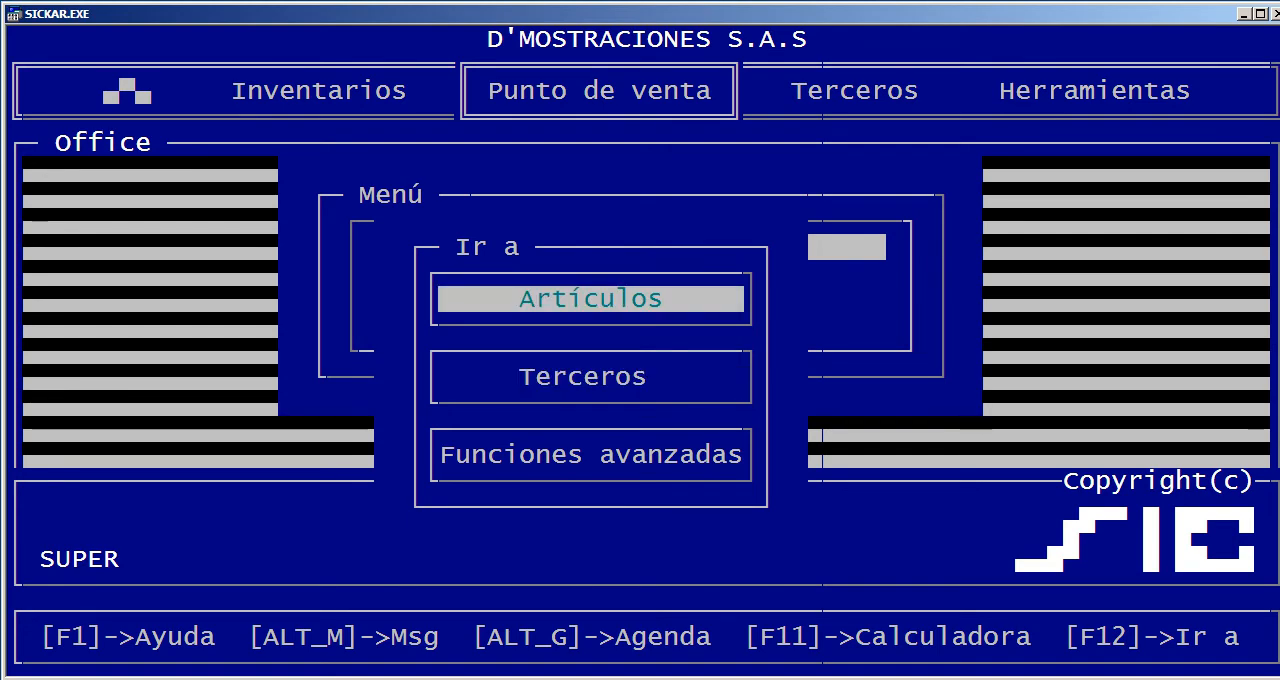
key("Escape")
key("Escape")
key("Escape")
Open Gestión de ventas in Punto de venta and go into its list of recorded movements
key("Right")
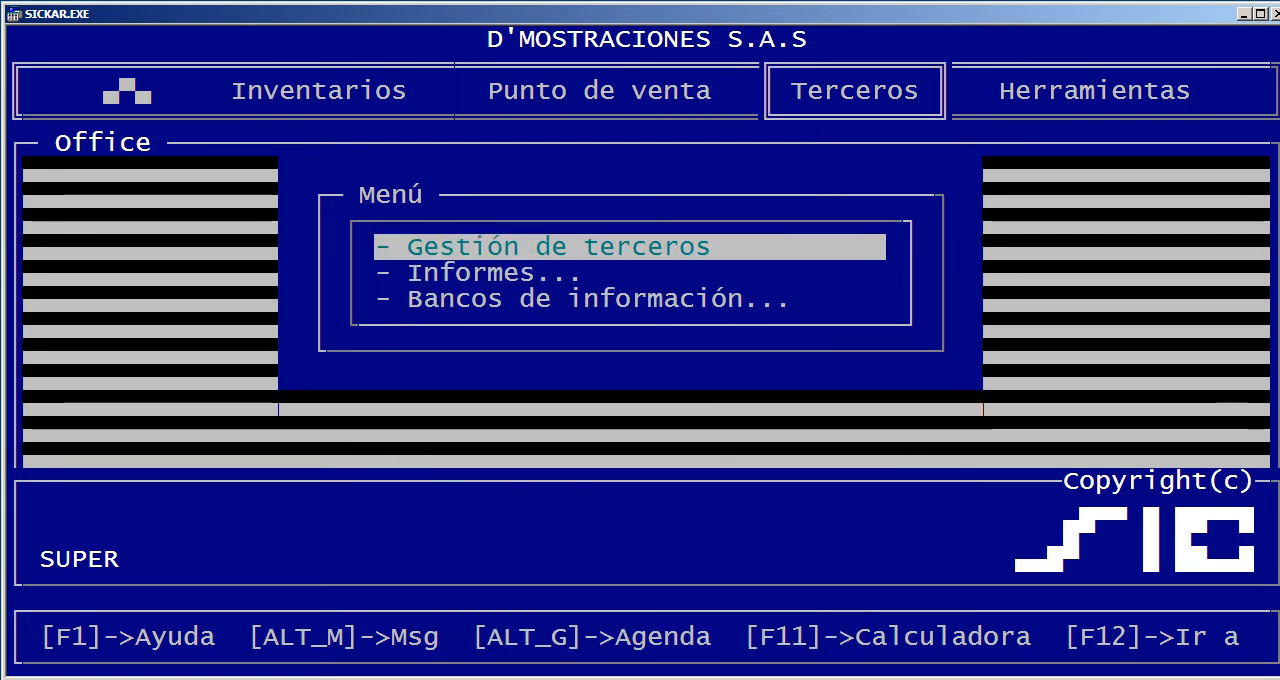
key("Left")
key("Return")
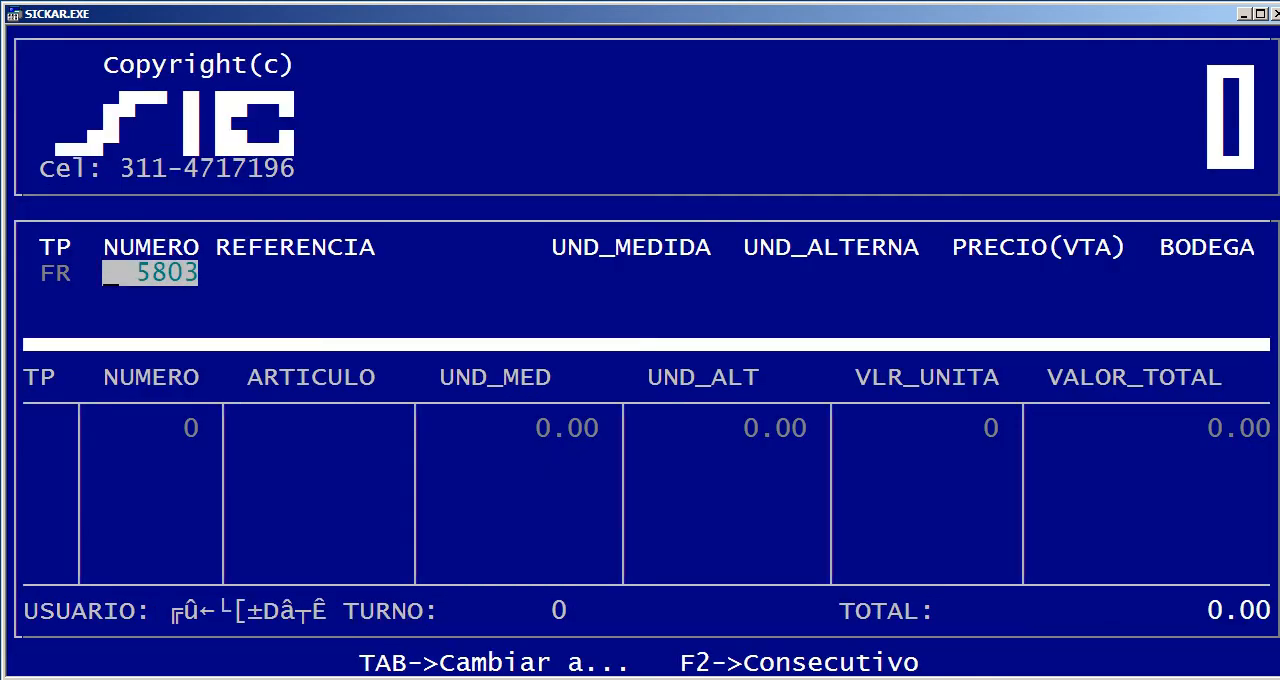
key("Return")
key("Up")
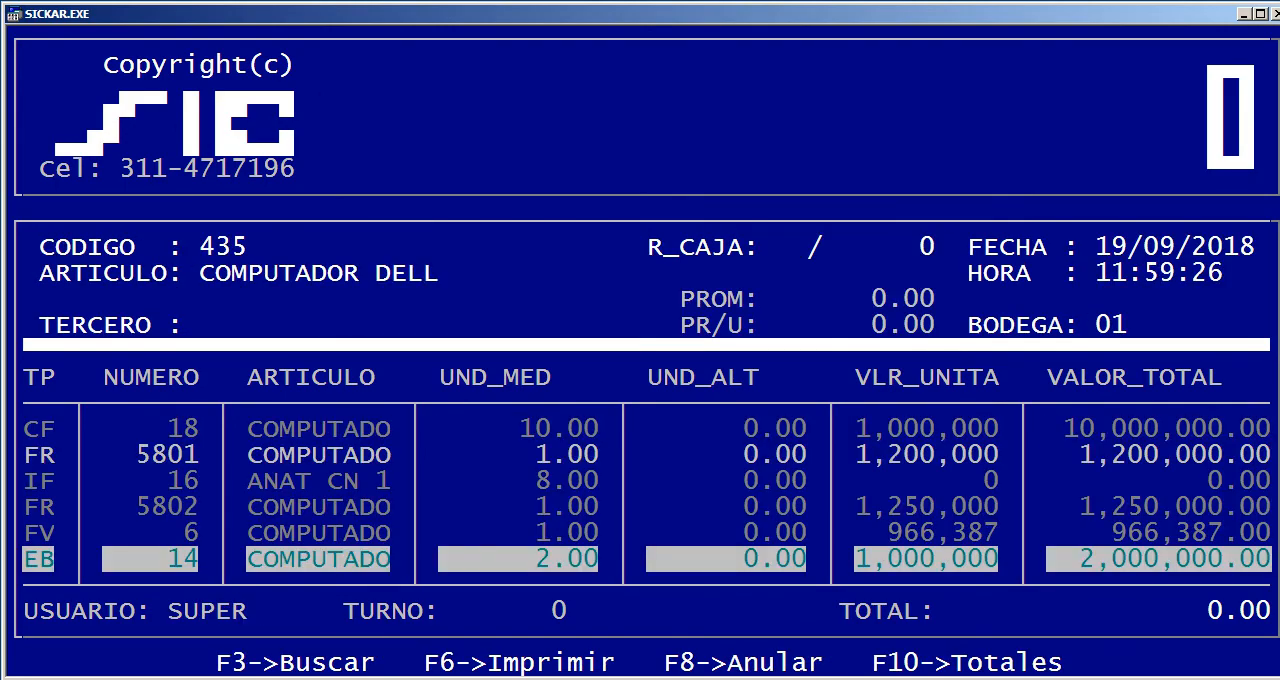
Browse back through the recorded sales and inventory movements to the older documents from 2017
key("Up")
key("Up")
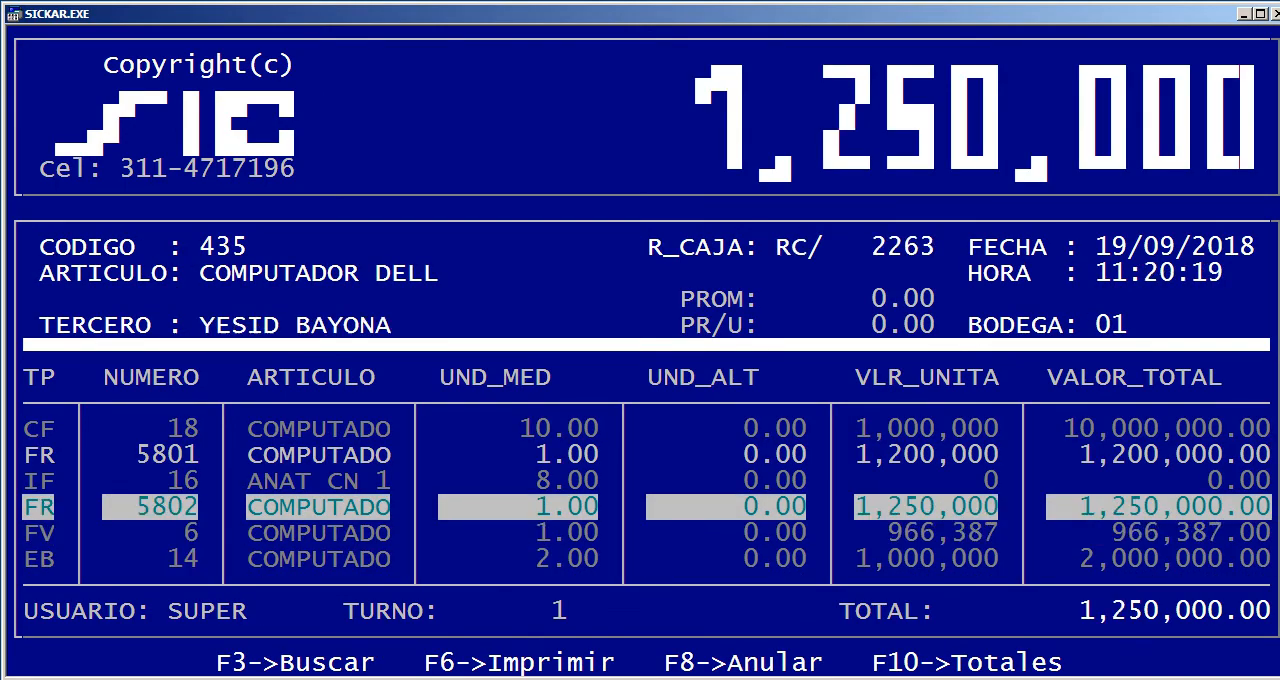
key("Page_Up")
key("Page_Up")
key("Page_Up")
Search the recorded movements by Artículo for DEL and list the movements of COMPUTADOR DELL
key("Page_Up")
key("Page_Up")
key("Page_Up")
key("Page_Up")
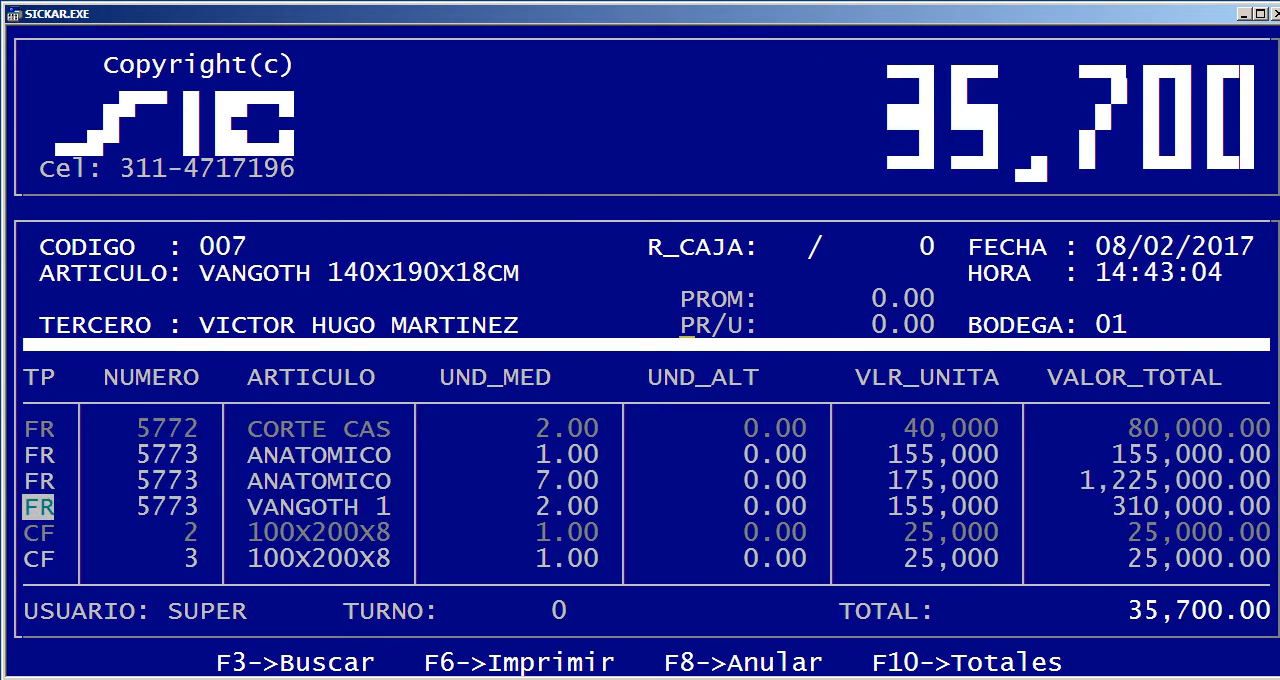
key("Page_Up")
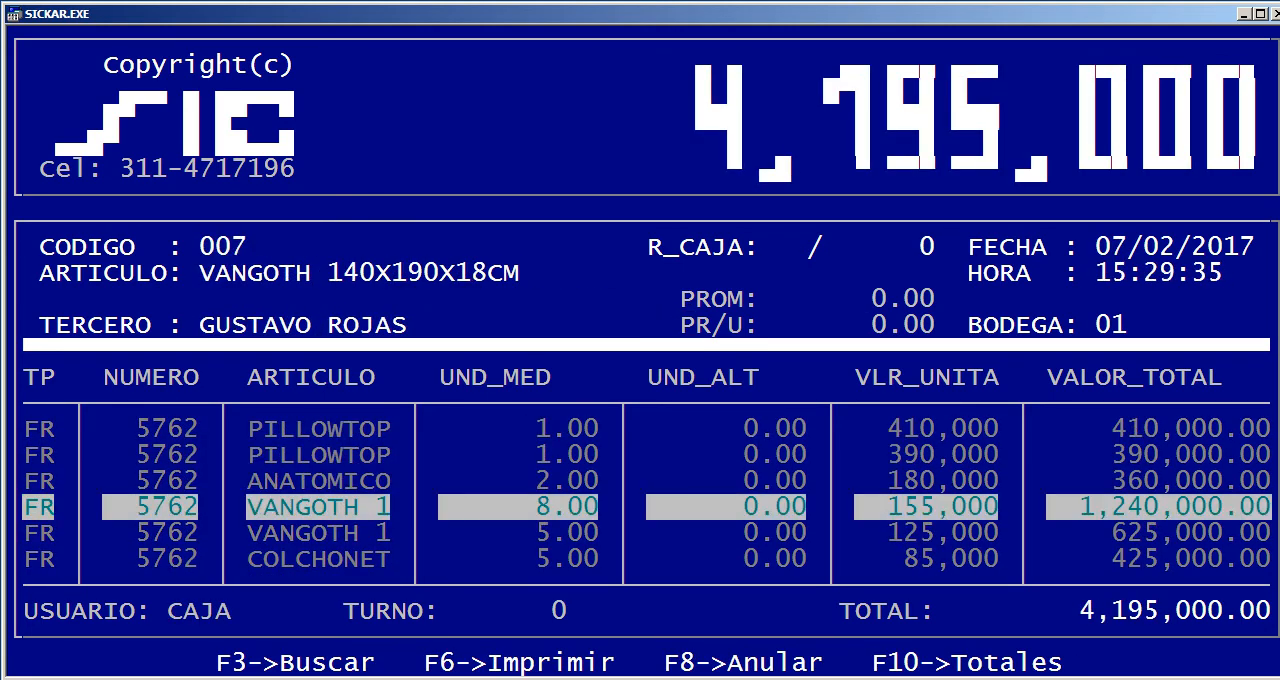
key("Down")
key("Down")
key("Down")
key("Down")
key("F3")
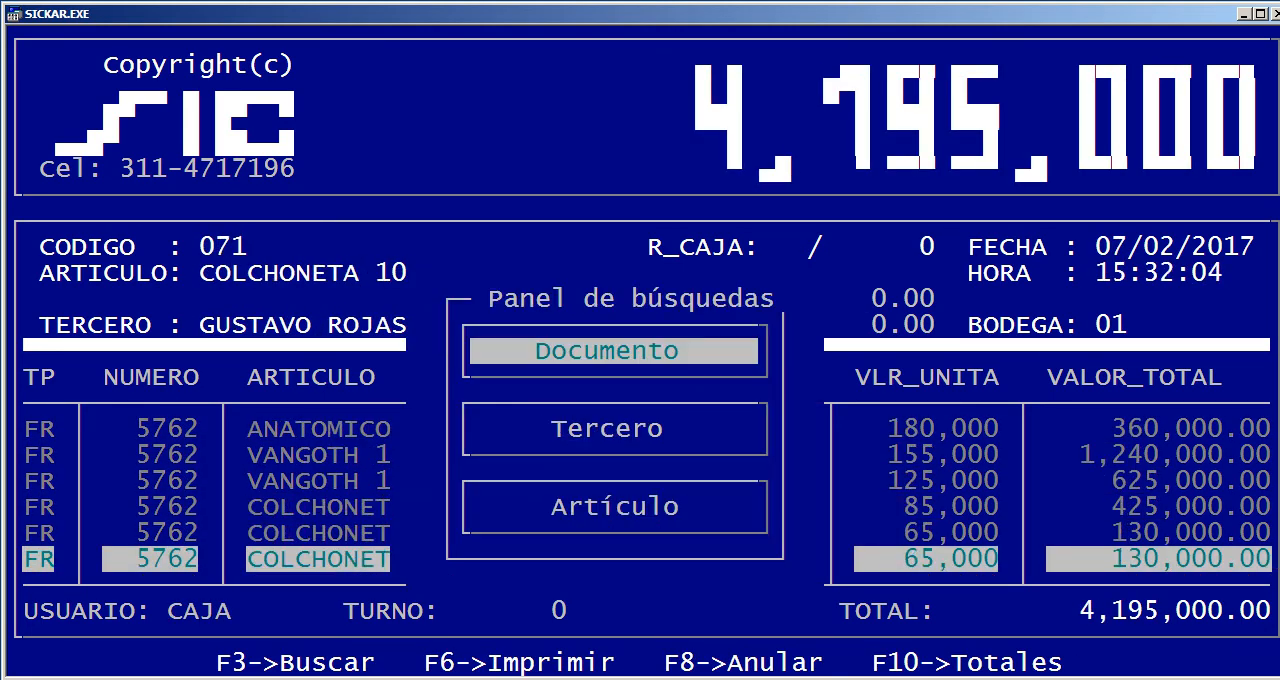
key("Down")
key("Down")
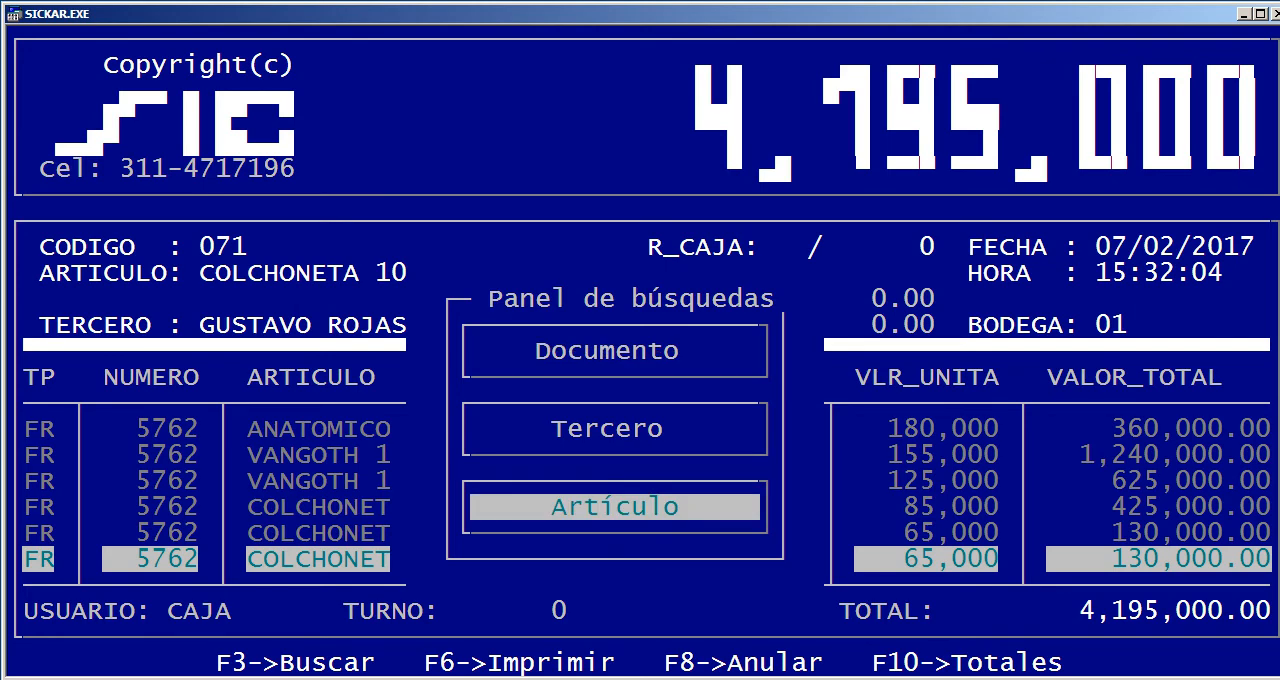
key("Return")
type("DEL")
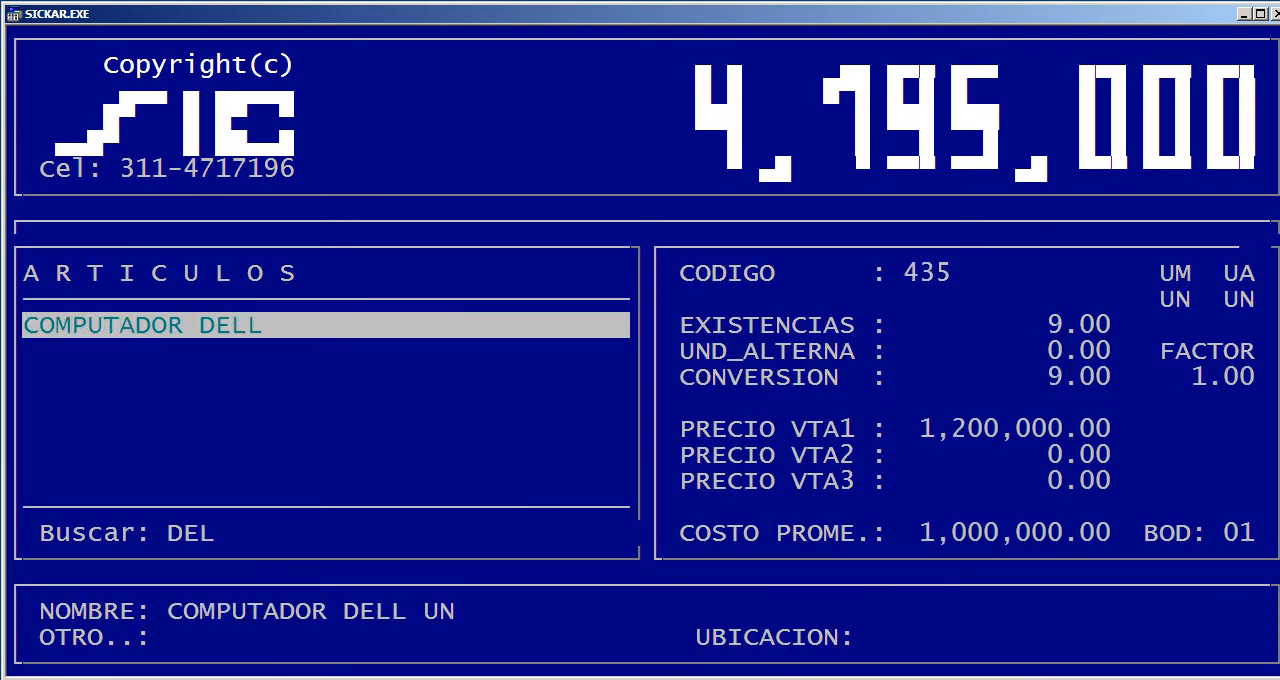
key("Return")
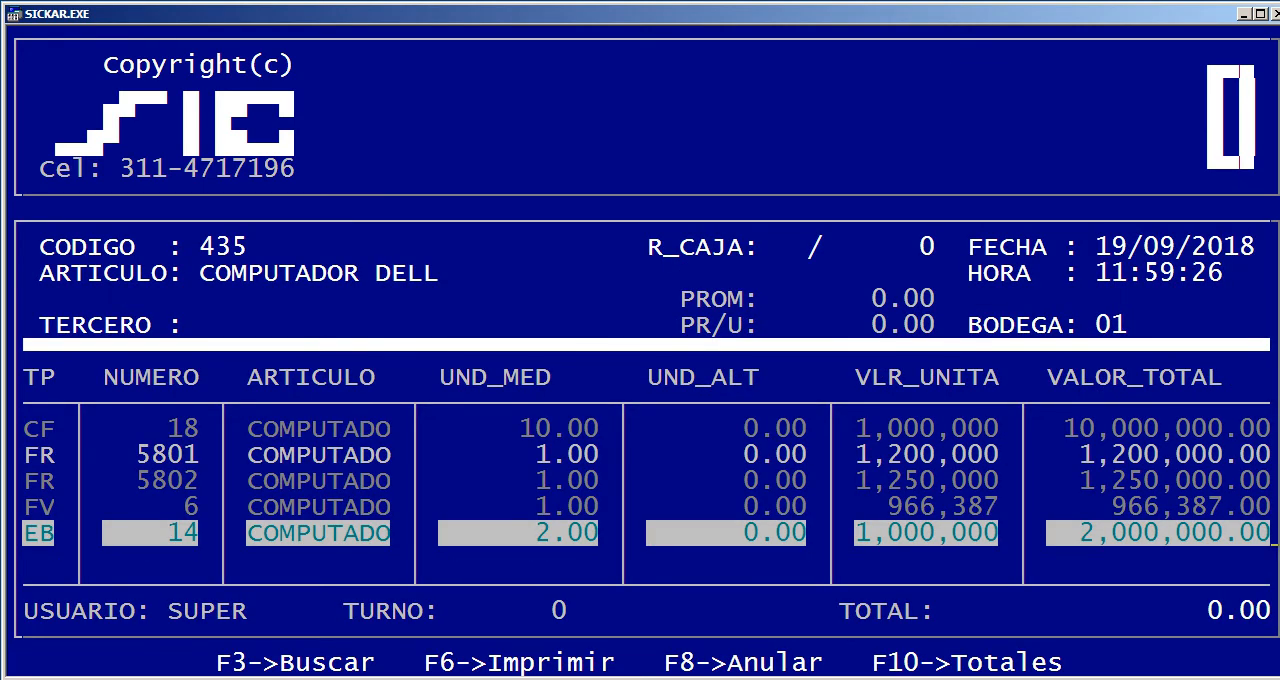
Examine each COMPUTADOR DELL movement's document type, third party, date and total, then return to the full movement list
key("Up")
key("Up")
key("Up")
key("Up")
key("Down")
key("Down")
key("Down")
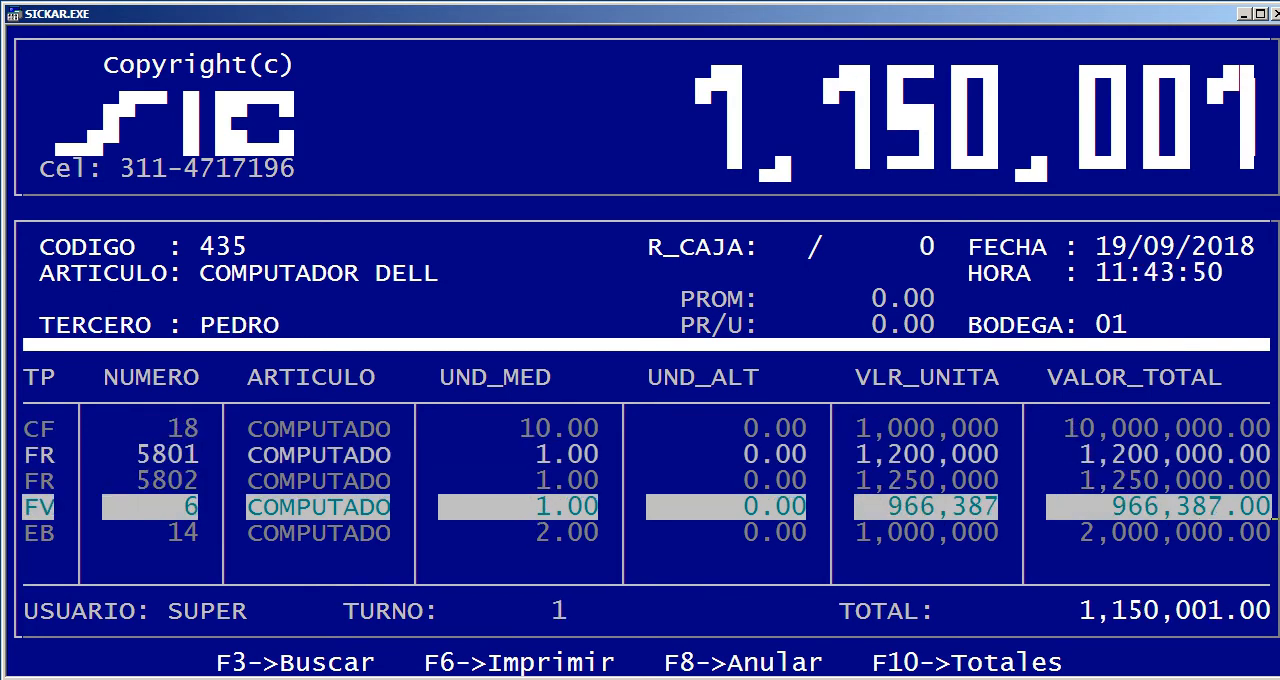
key("Down")
key("Up")
key("Up")
key("Up")
key("Up")
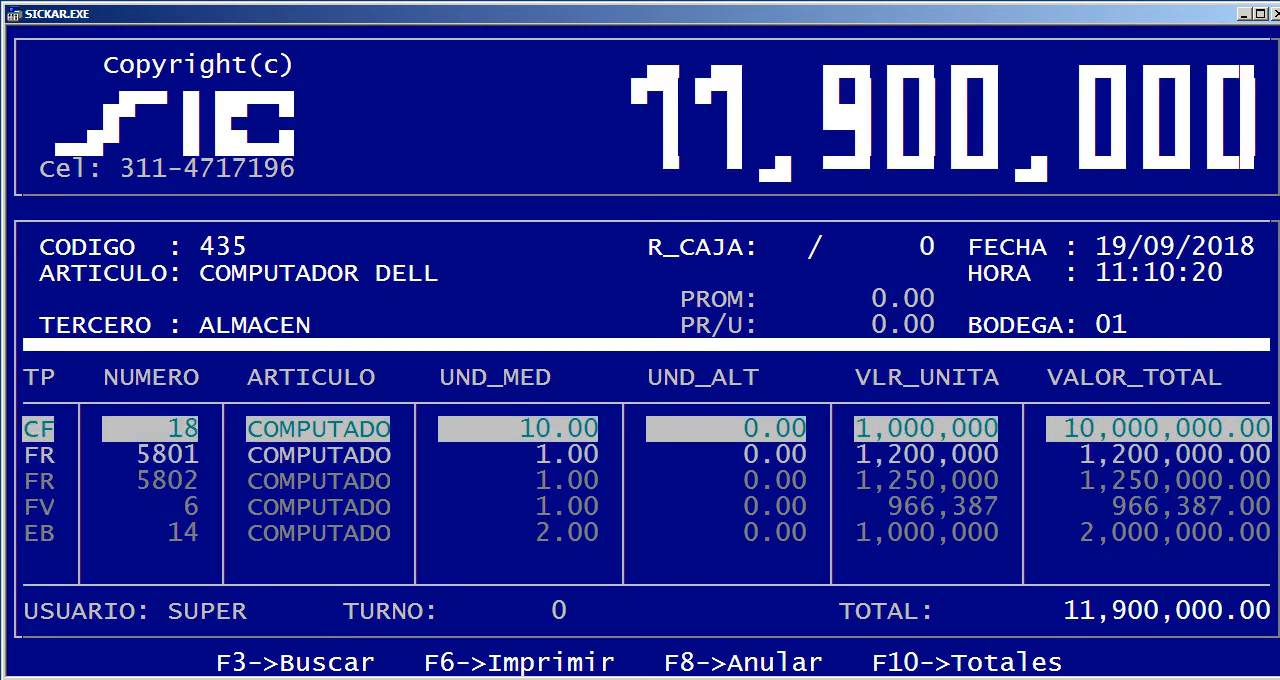
key("Down")
key("Down")
key("Down")
key("Down")
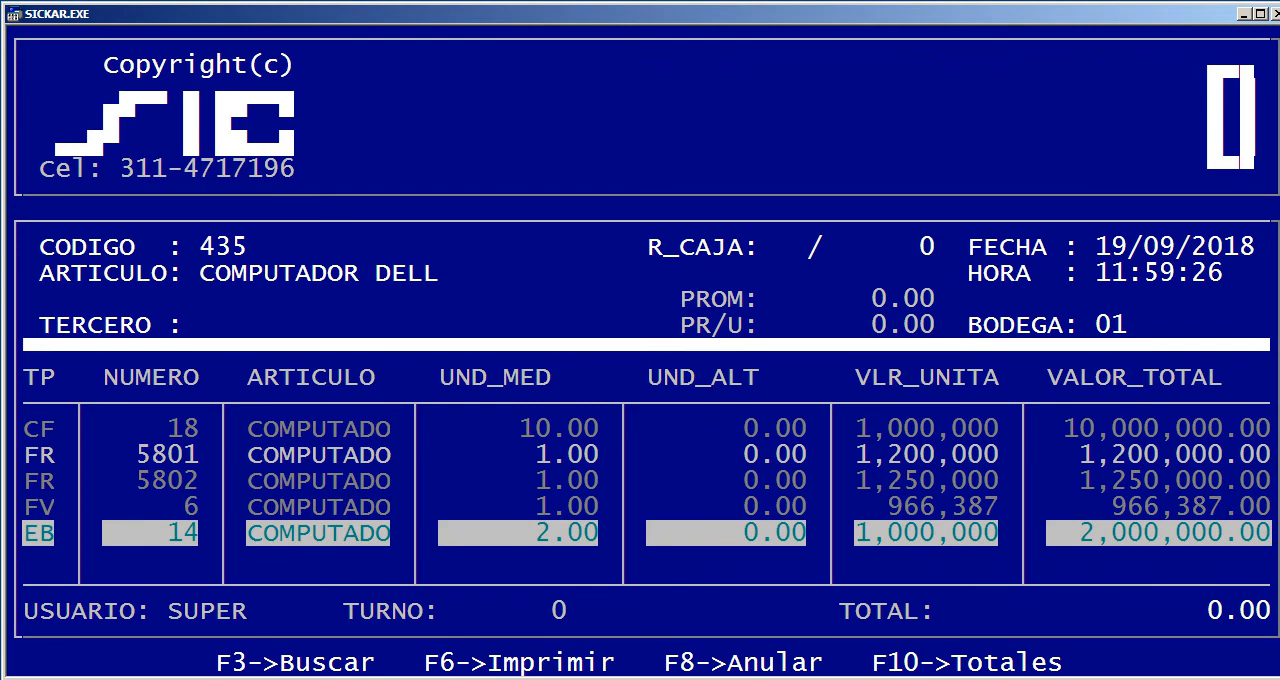
key("Up")
key("Up")
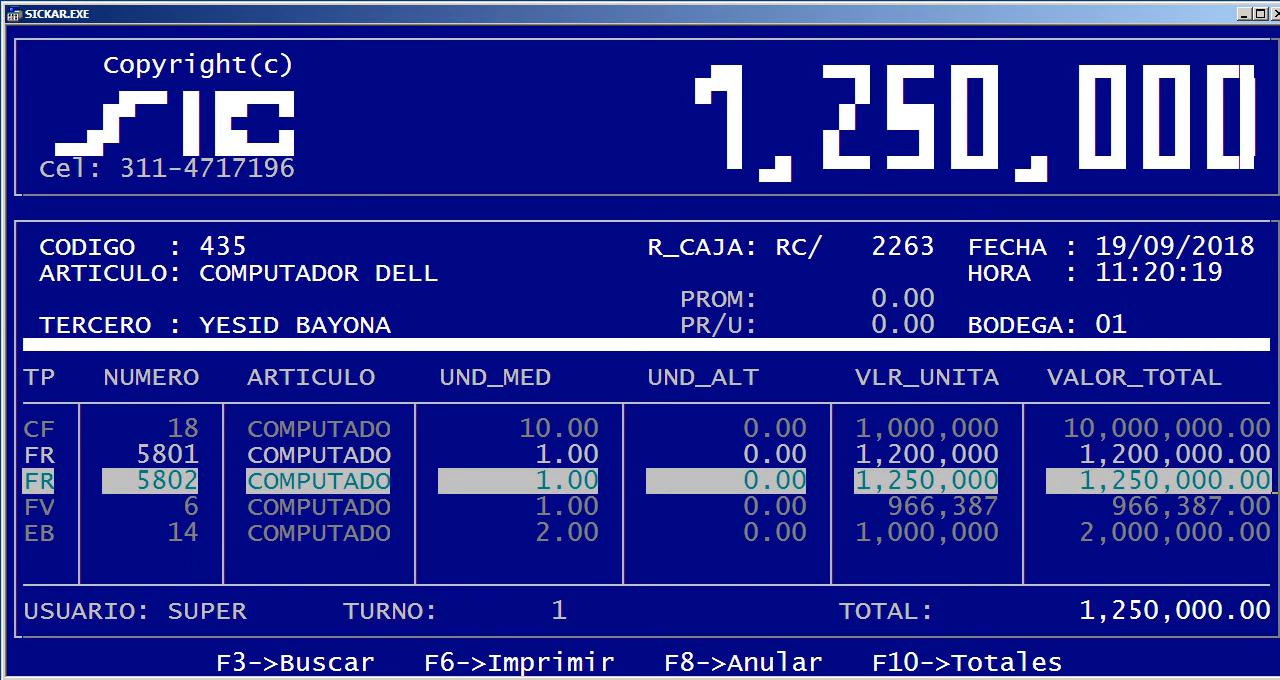
key("Down")
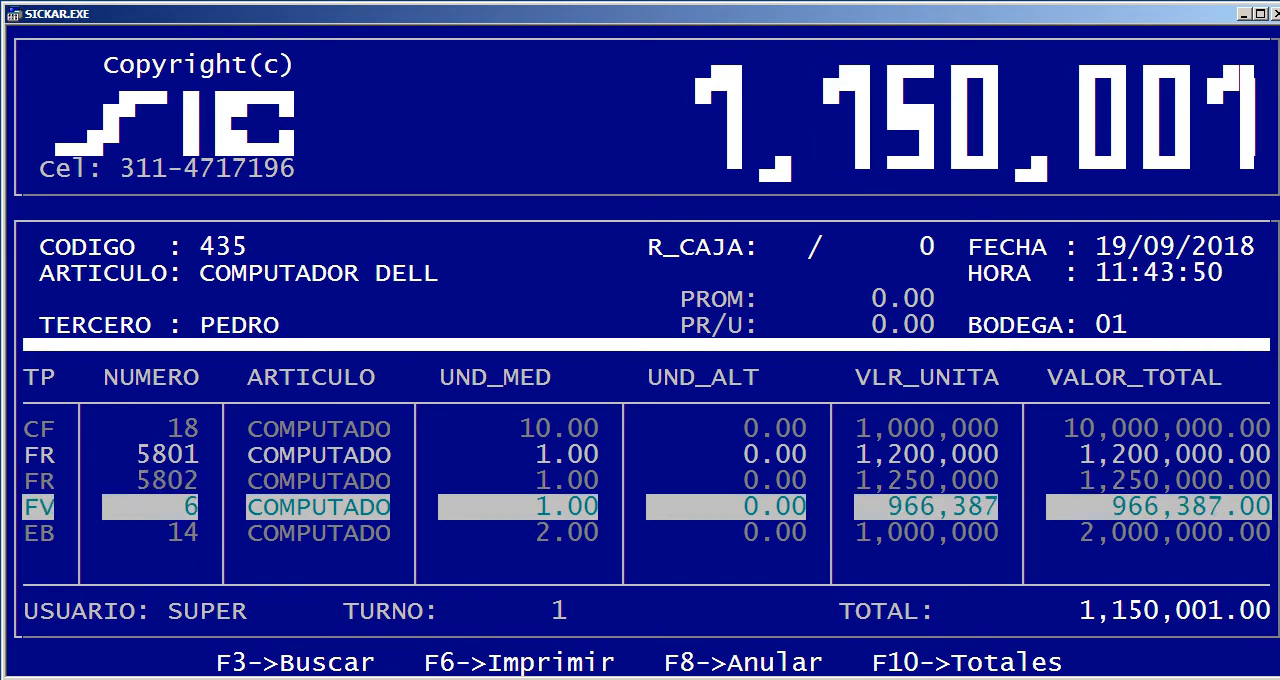
key("Up")
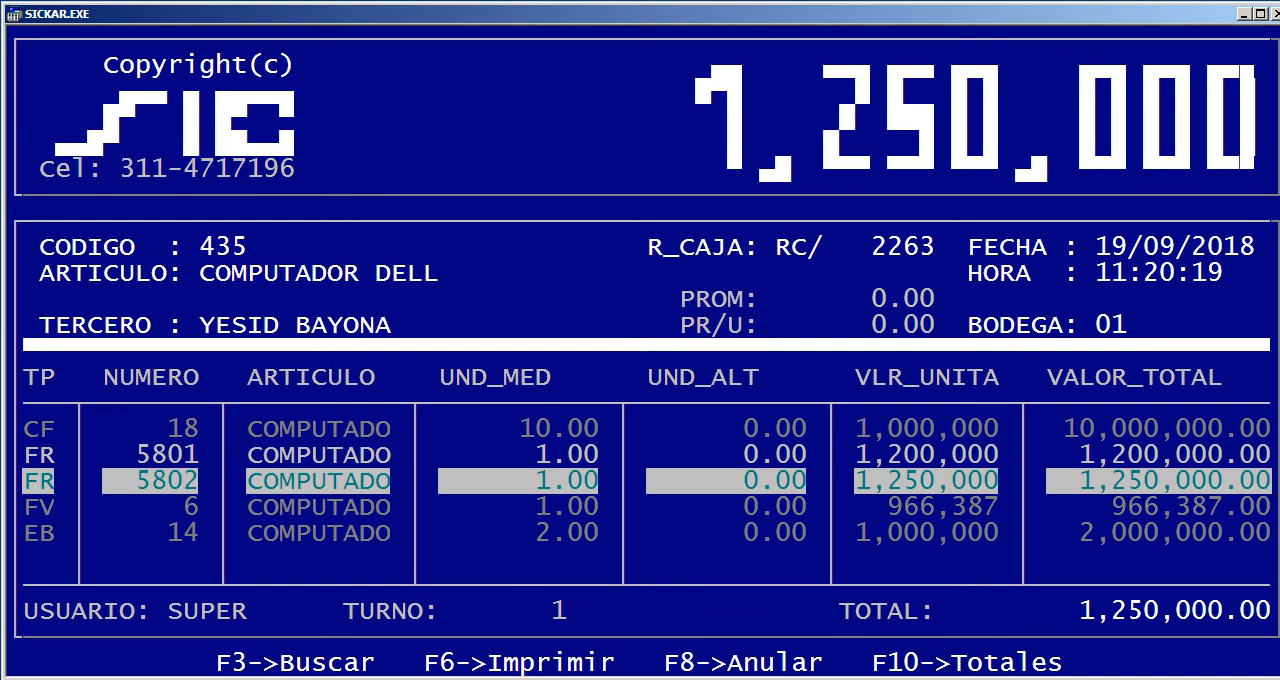
key("Up")
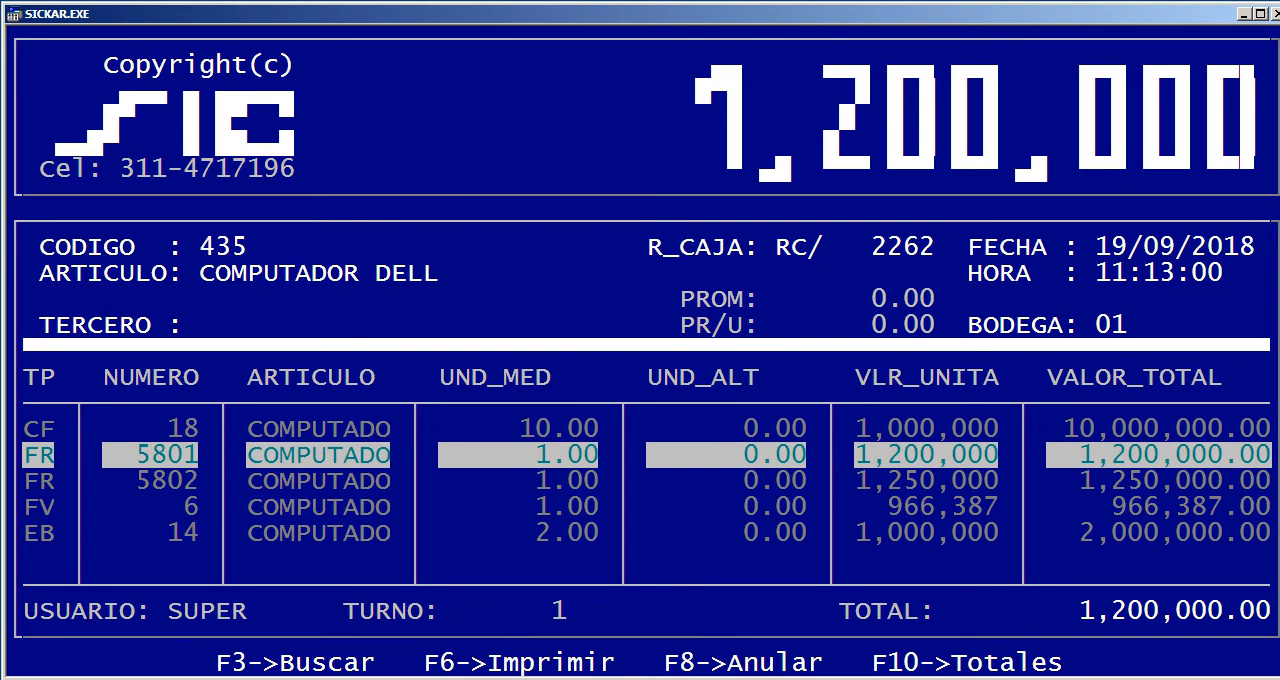
key("Escape")
key("Escape")
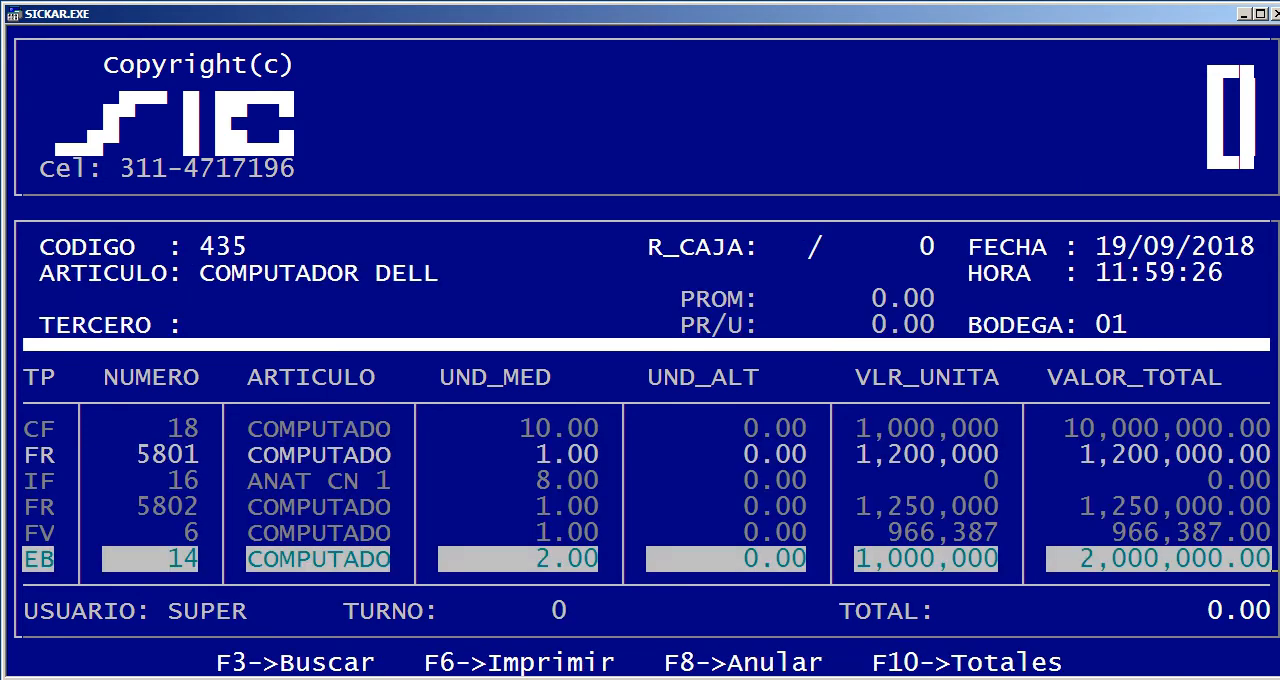
Search the recorded movements by Tercero, choosing the last third party in the Razón social list
key("F3")
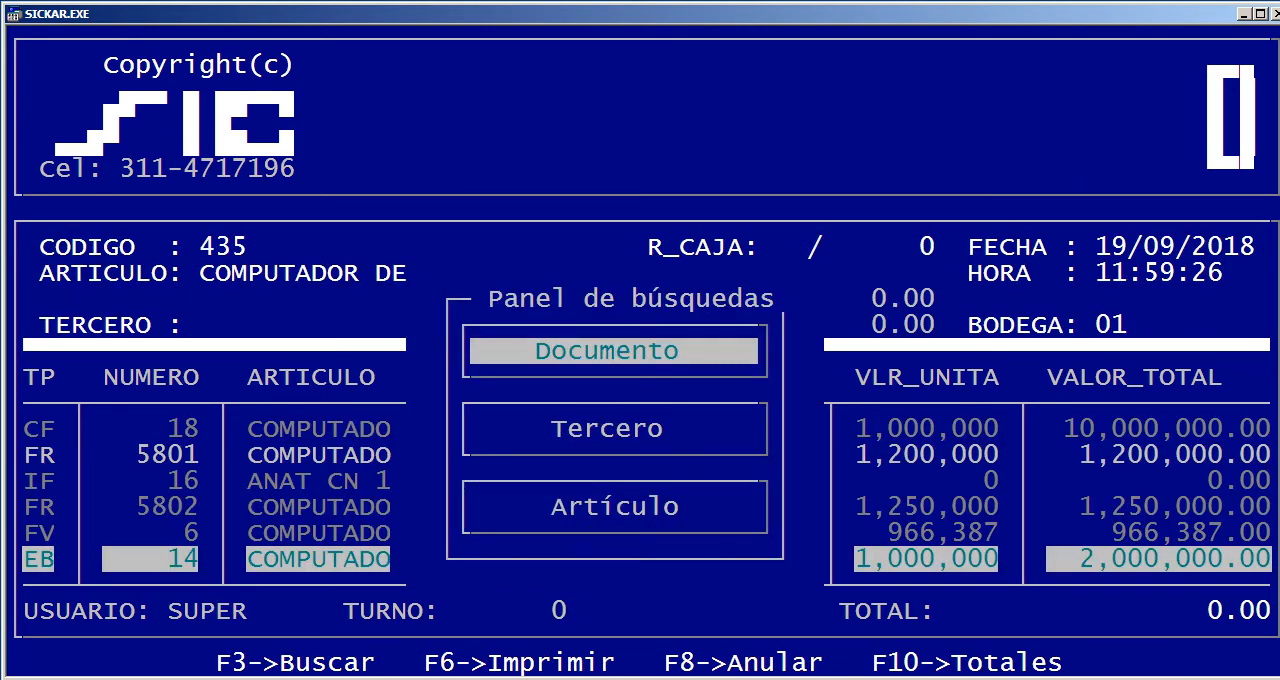
key("Up")
key("Up")
key("Up")
key("Down")
key("Return")
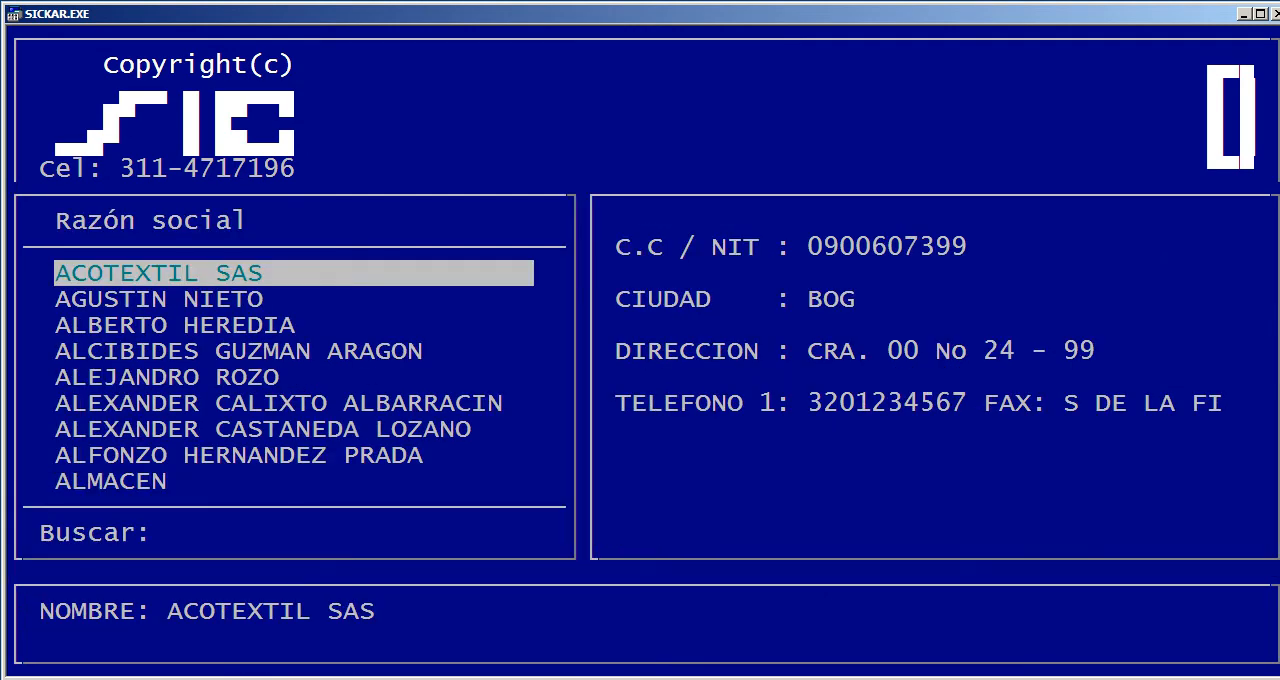
key("End")
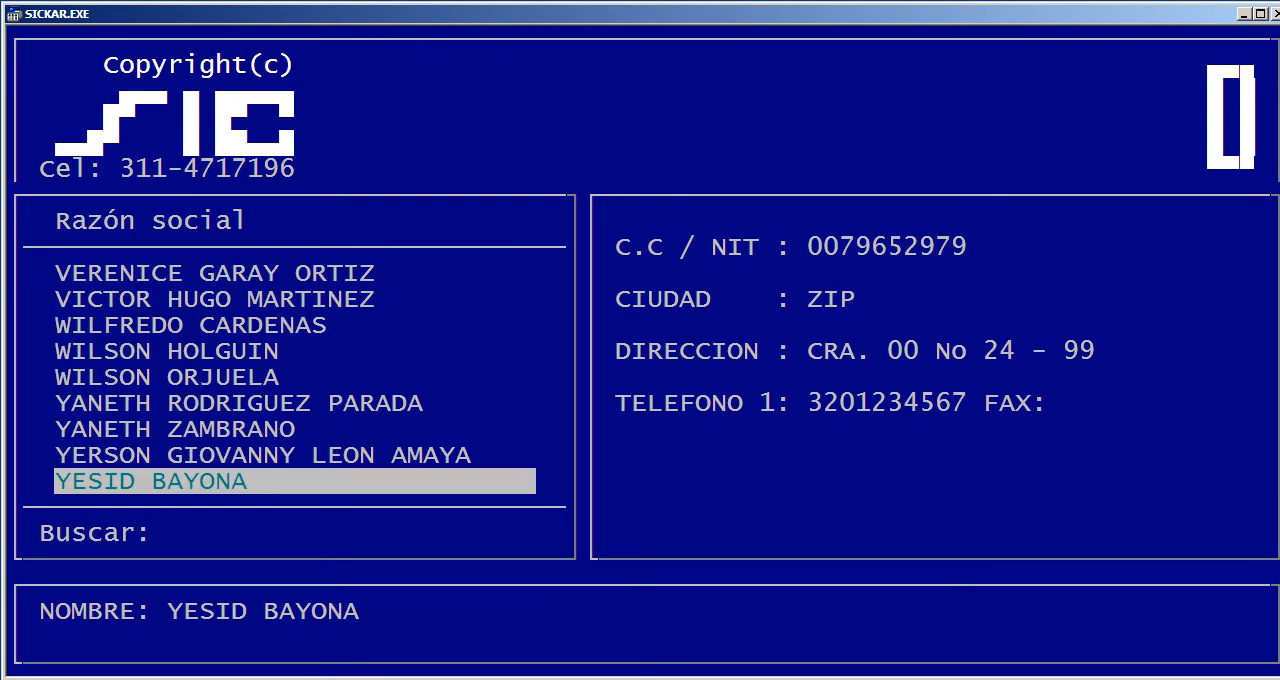
key("Return")
Review the chosen third party's movements, then close the list and leave Gestión de ventas
key("Up")
key("Up")
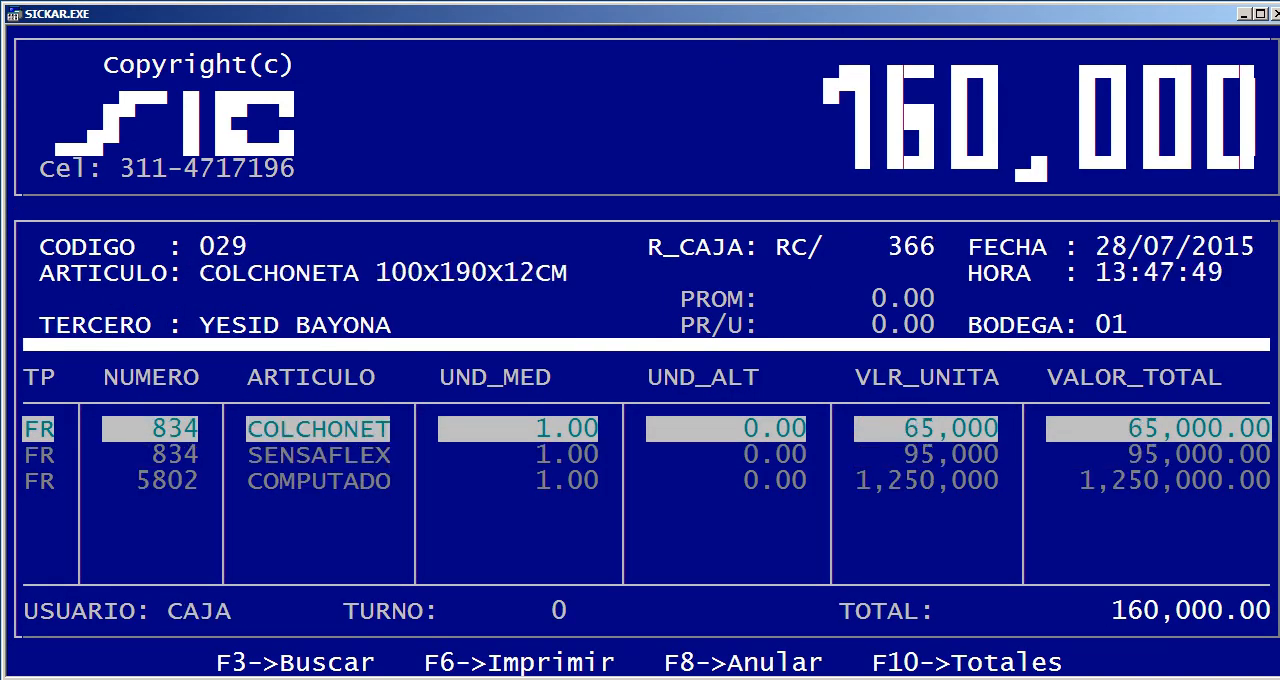
key("Down")
key("Down")
key("Up")
key("Up")
key("Escape")
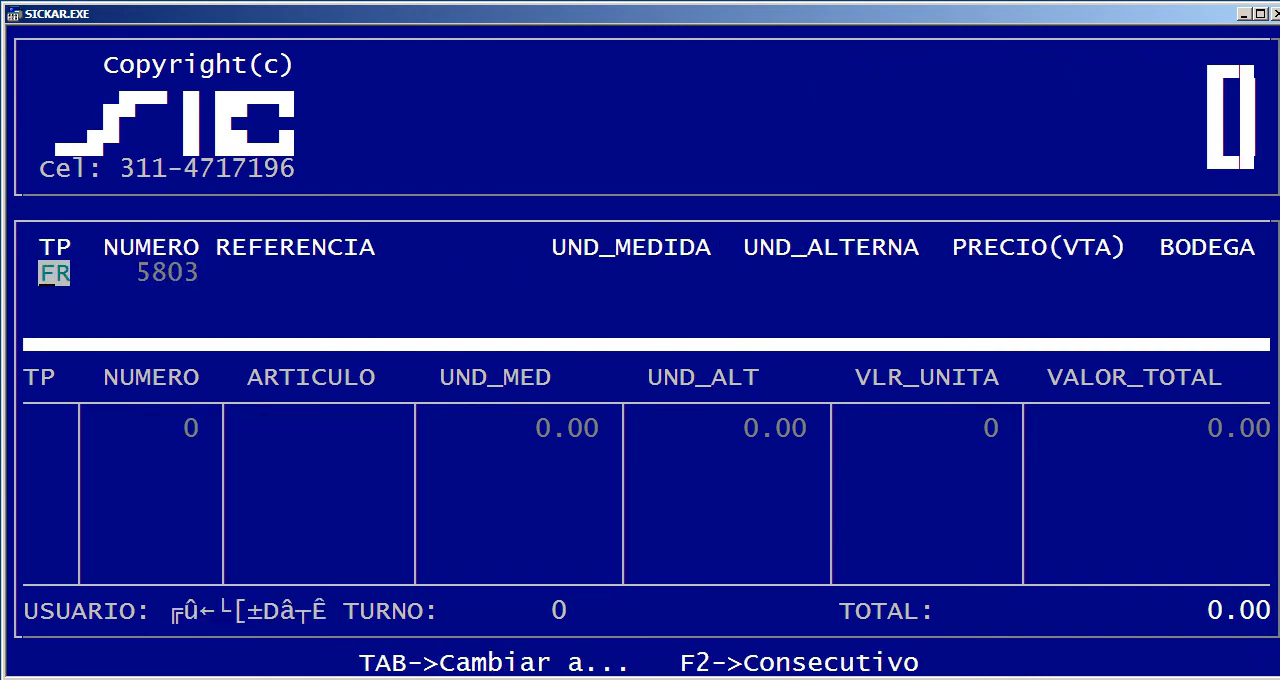
key("Escape")
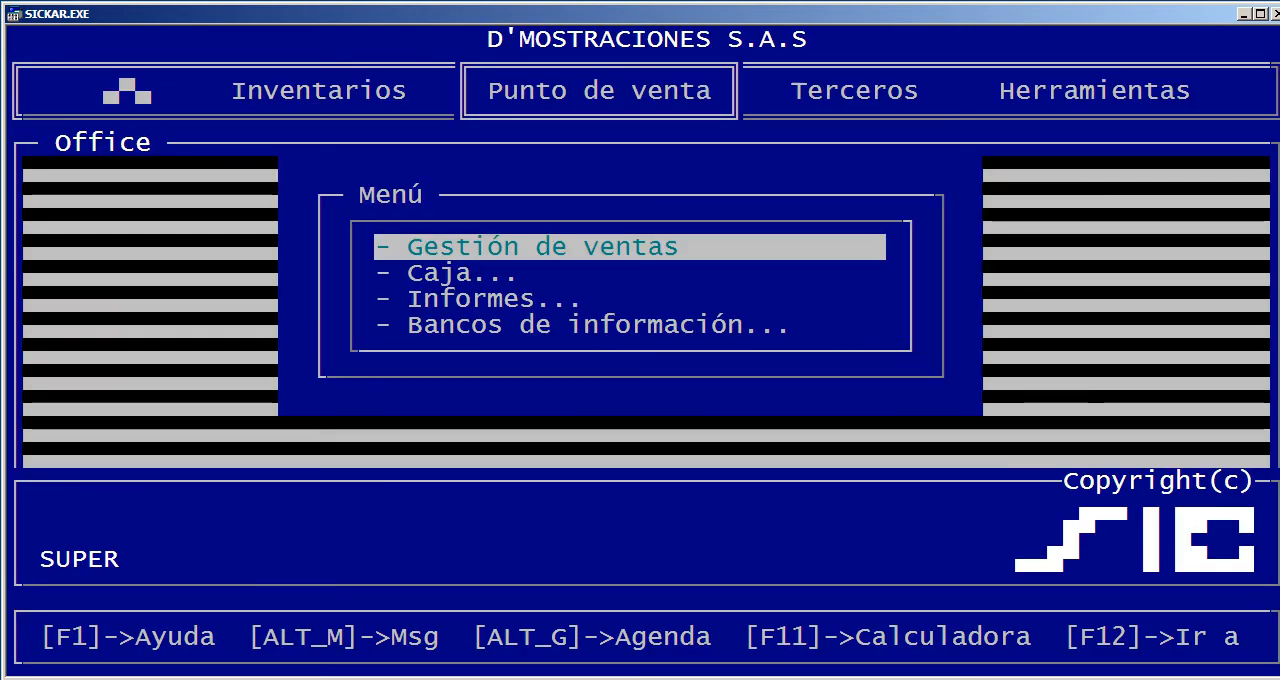
View Gestión de Artículos in Inventarios, browse the first few pages of items and close it
key("Right")
key("Left")
key("Left")
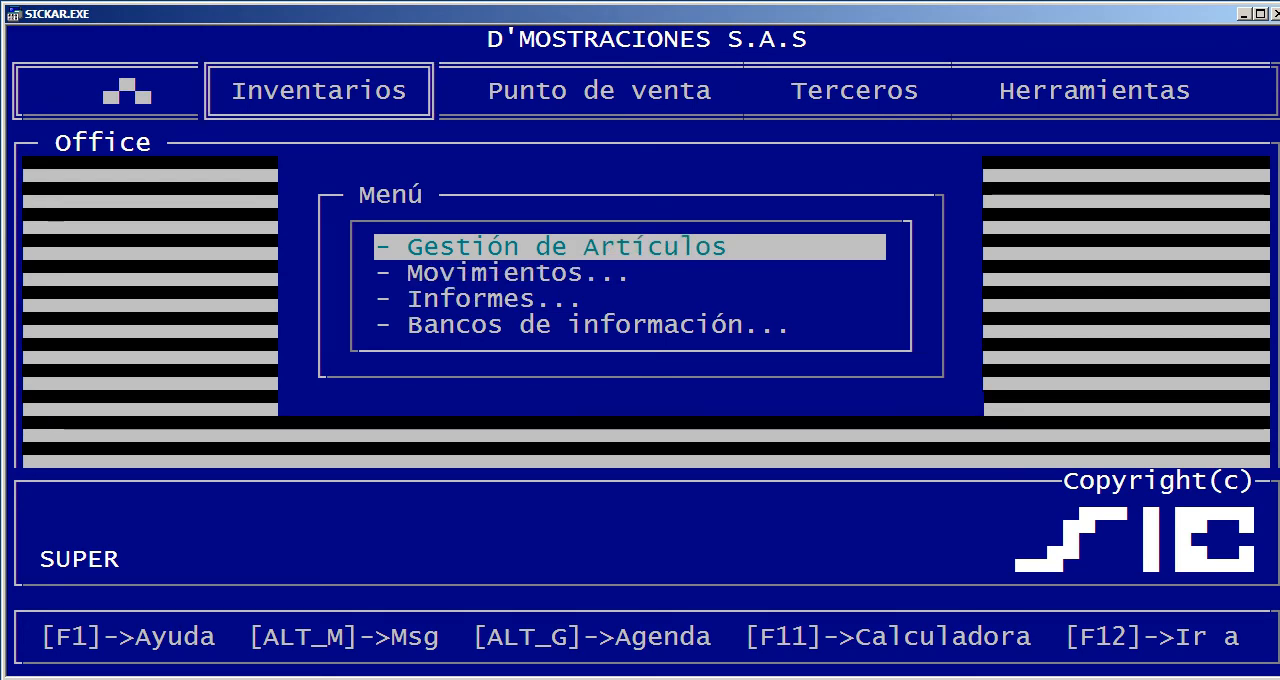
key("Return")
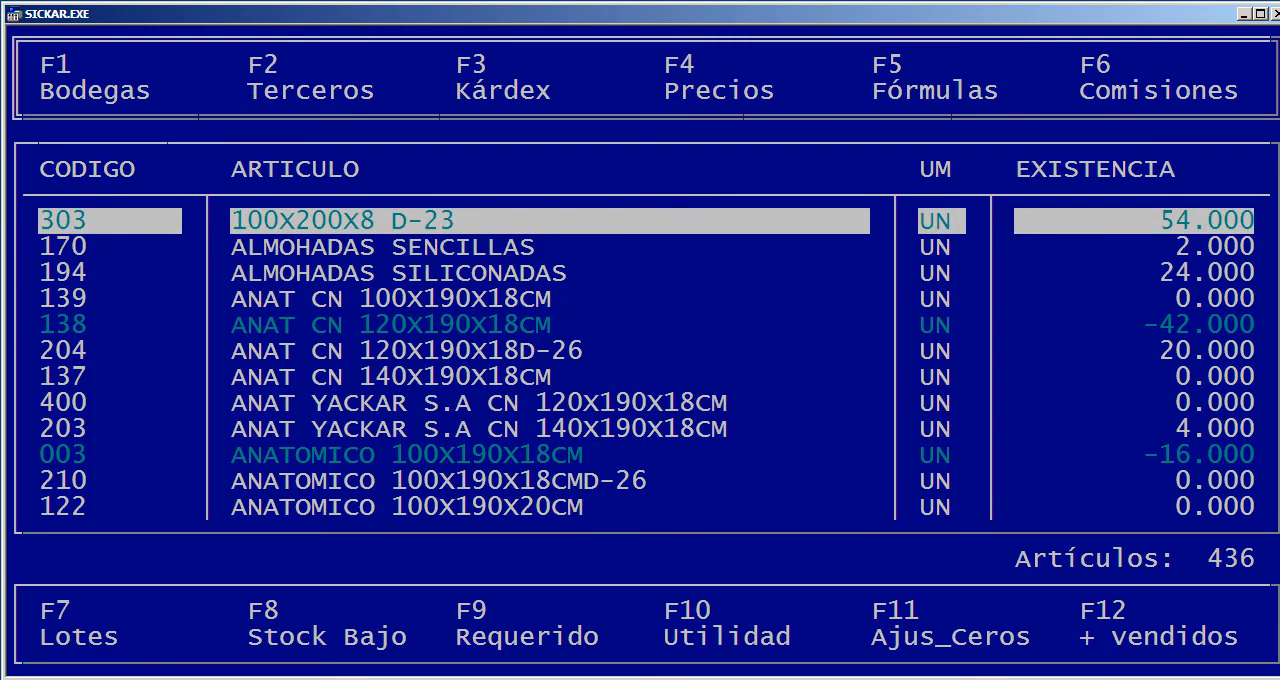
key("Page_Down")
key("Page_Down")
key("Page_Down")
key("Page_Down")
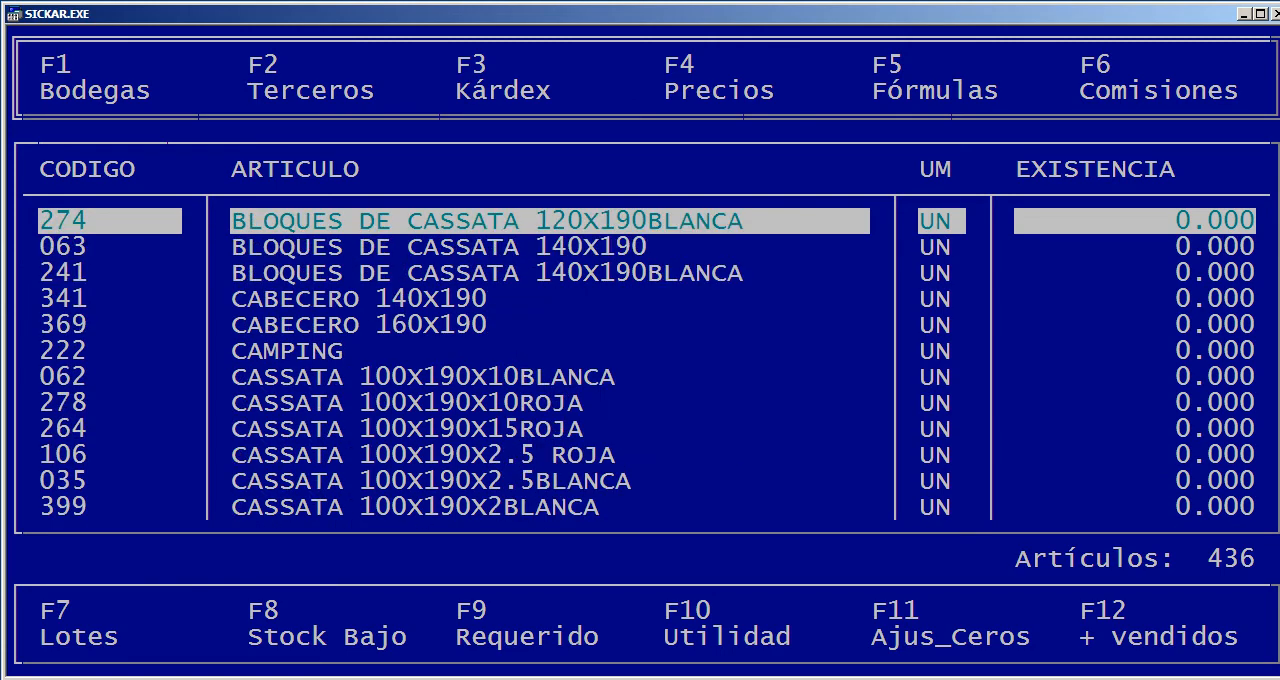
key("Page_Up")
key("Page_Up")
key("Page_Up")
key("Page_Up")
key("Escape")
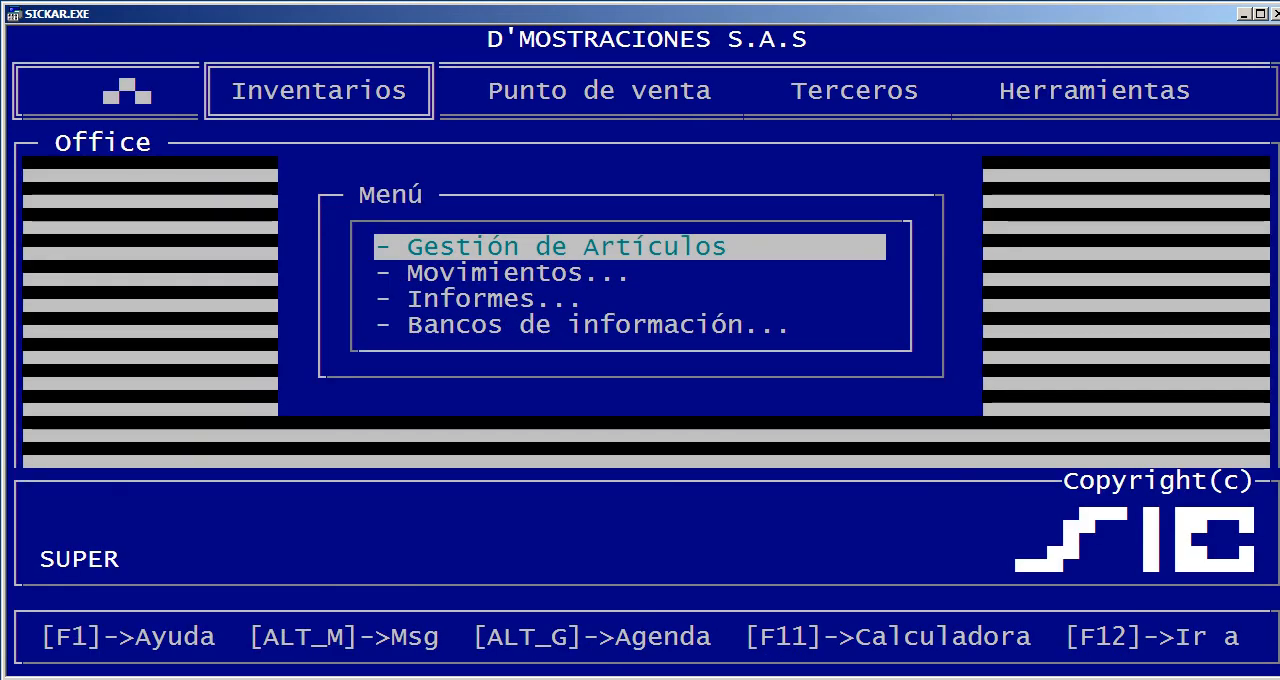
Open the document types table from the Bancos de información of Inventarios
key("Right")
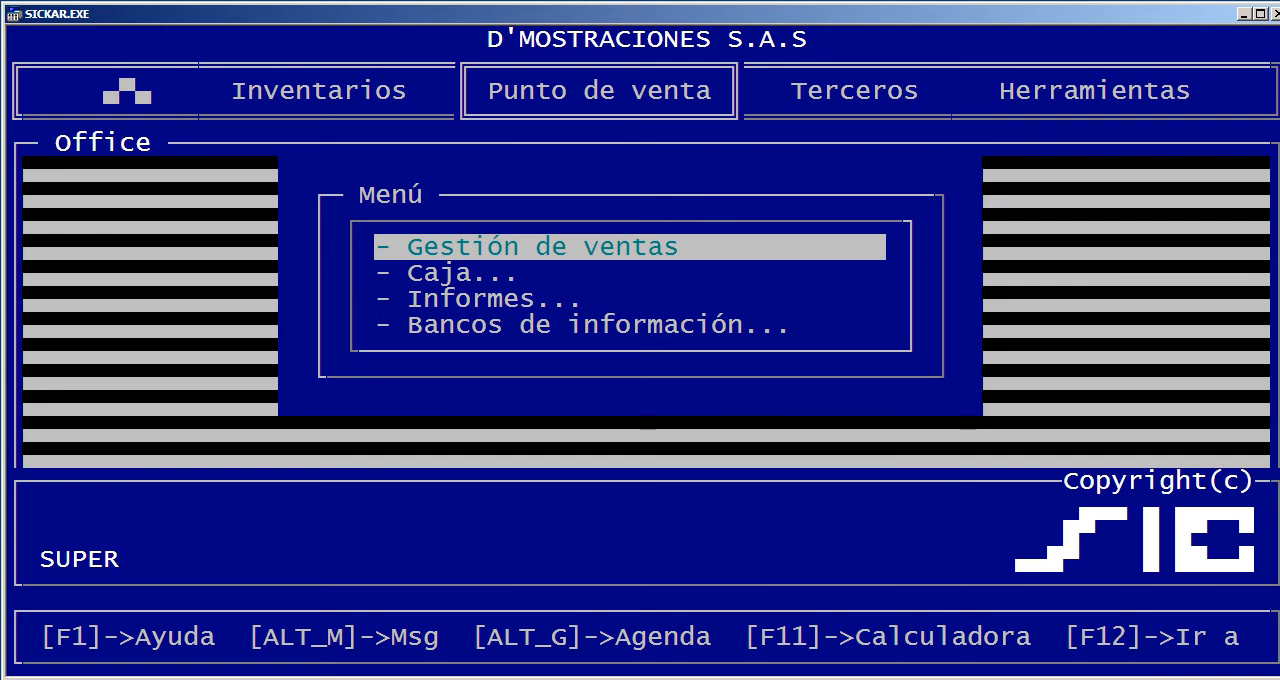
key("Left")
key("Up")
key("Return")
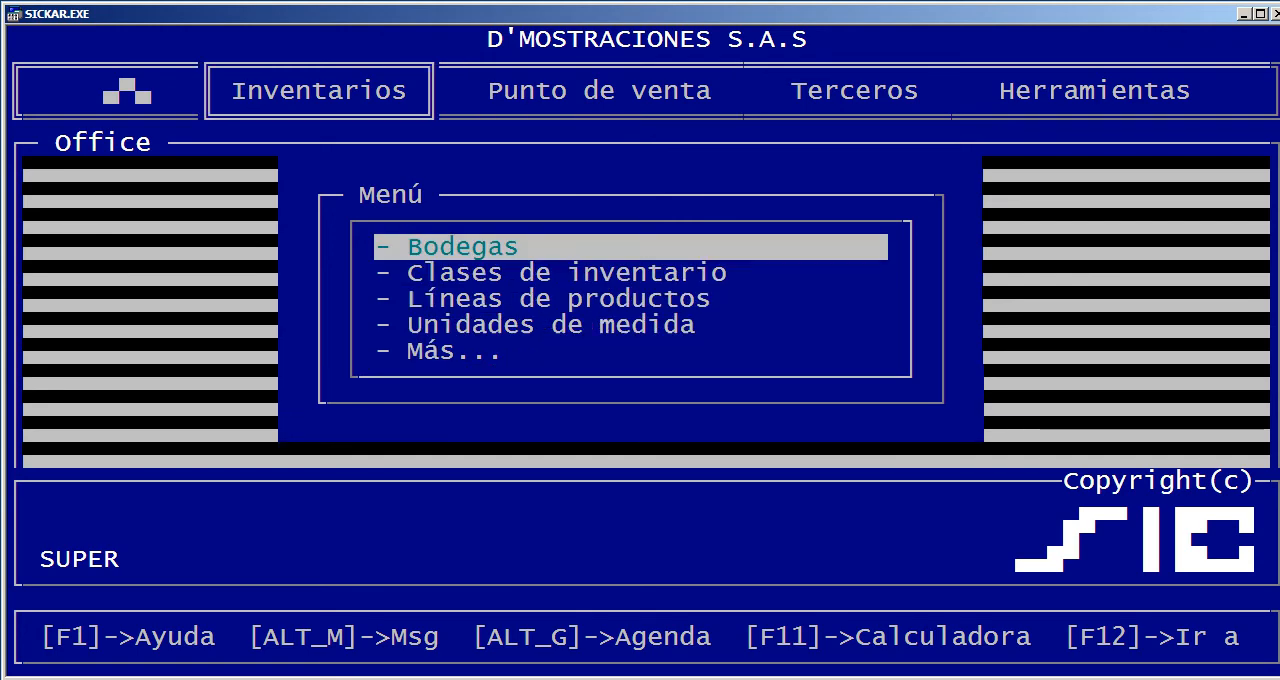
key("Up")
key("Return")
key("Return")
Examine the DESENSAMBLE document type's settings across the table's columns through DIREC_PRN, then close the table
key("Down")
key("Right")
key("Right")
key("Right")
key("Right")
key("Right")
key("Right")
key("Right")
key("Right")
key("Right")
key("Right")
key("Right")
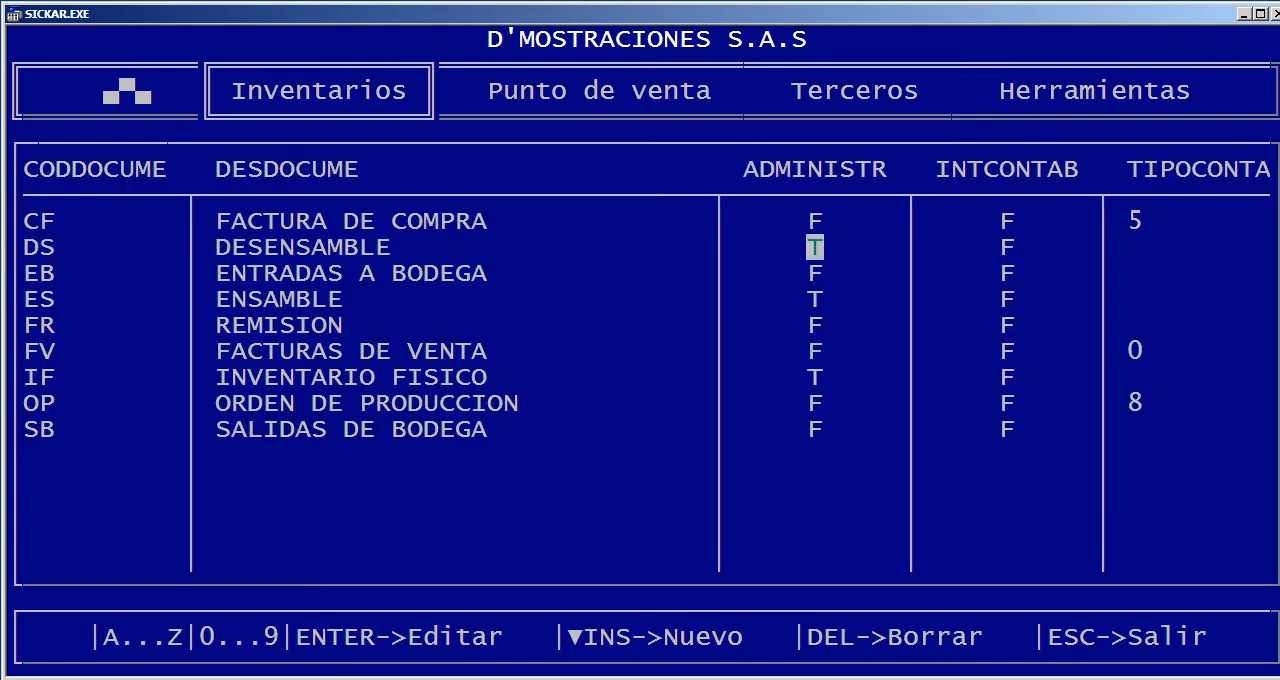
key("Right")
key("Right")
key("Right")
key("Right")
key("Right")
key("Right")
key("Right")
key("Right")
key("Right")
key("Right")
key("Right")
key("Right")
key("Right")
key("Right")
key("Right")
key("Right")
key("Right")
key("Right")
key("Right")
key("Right")
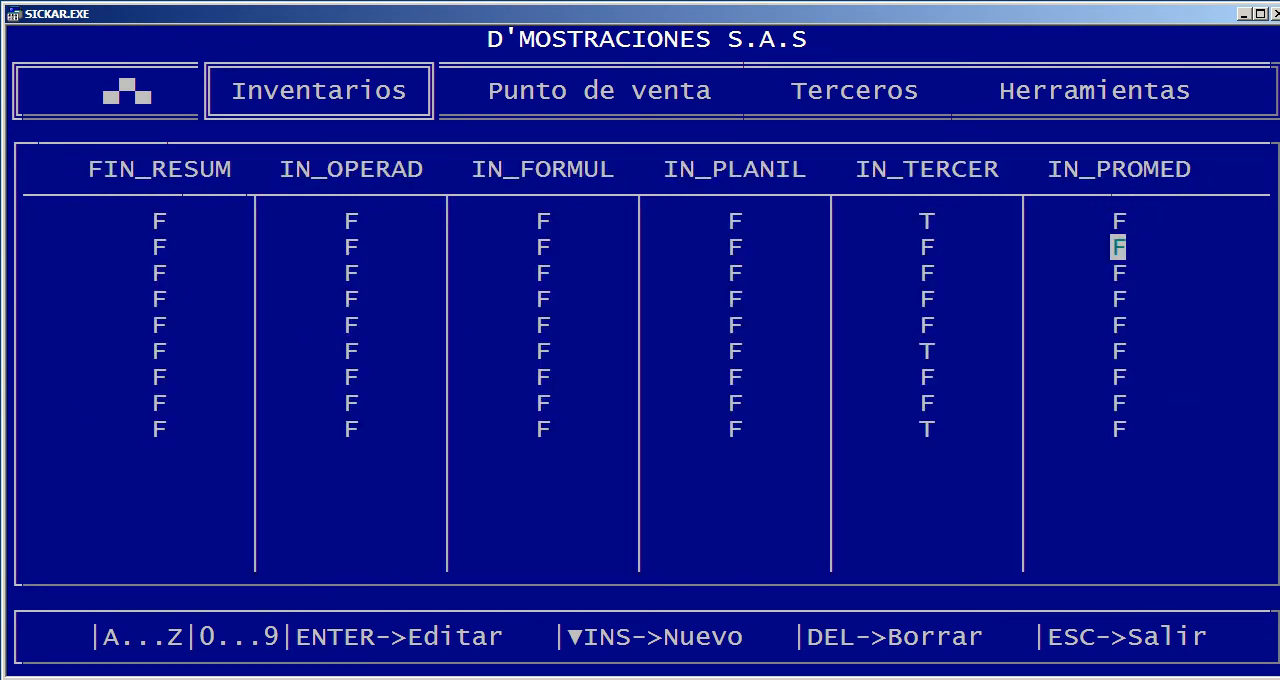
key("Right")
key("Right")
key("Right")
key("Right")
key("Right")
Try entering a sale of 1 unit of ALMOHADAS SILICONADAS in Gestión de ventas, leaving without recording it
key("Right")
key("Right")
key("Right")
key("Right")
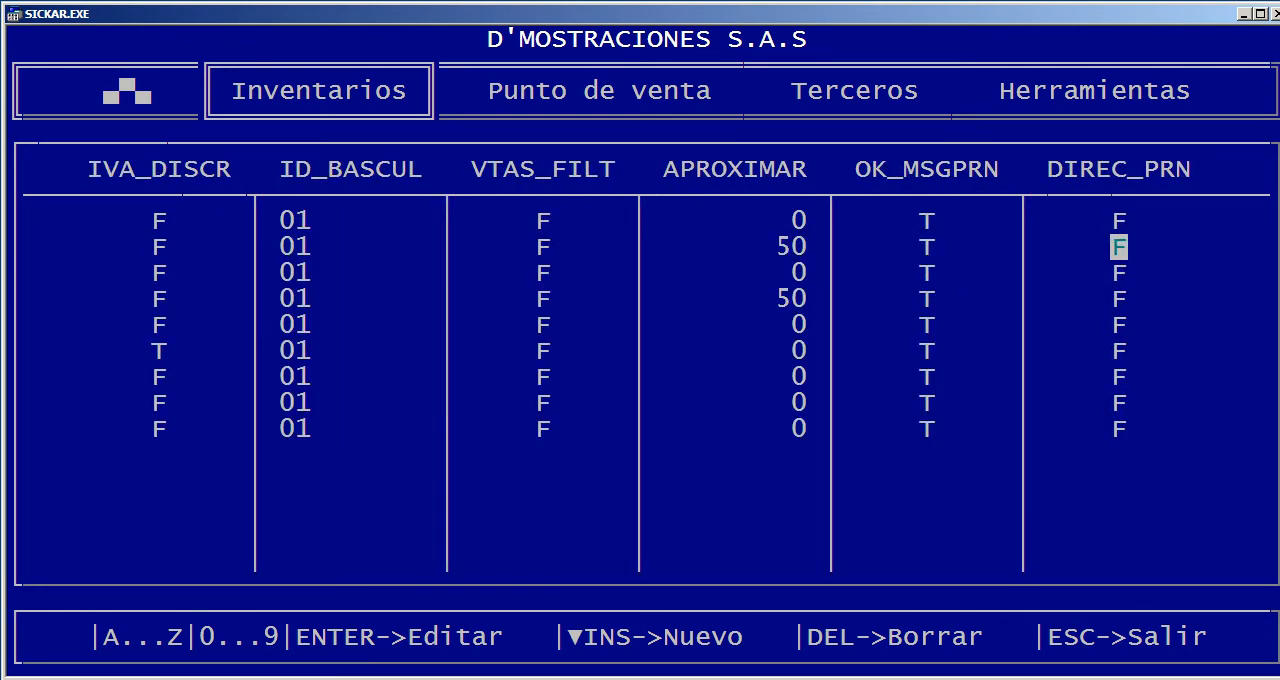
key("Escape")
key("Right")
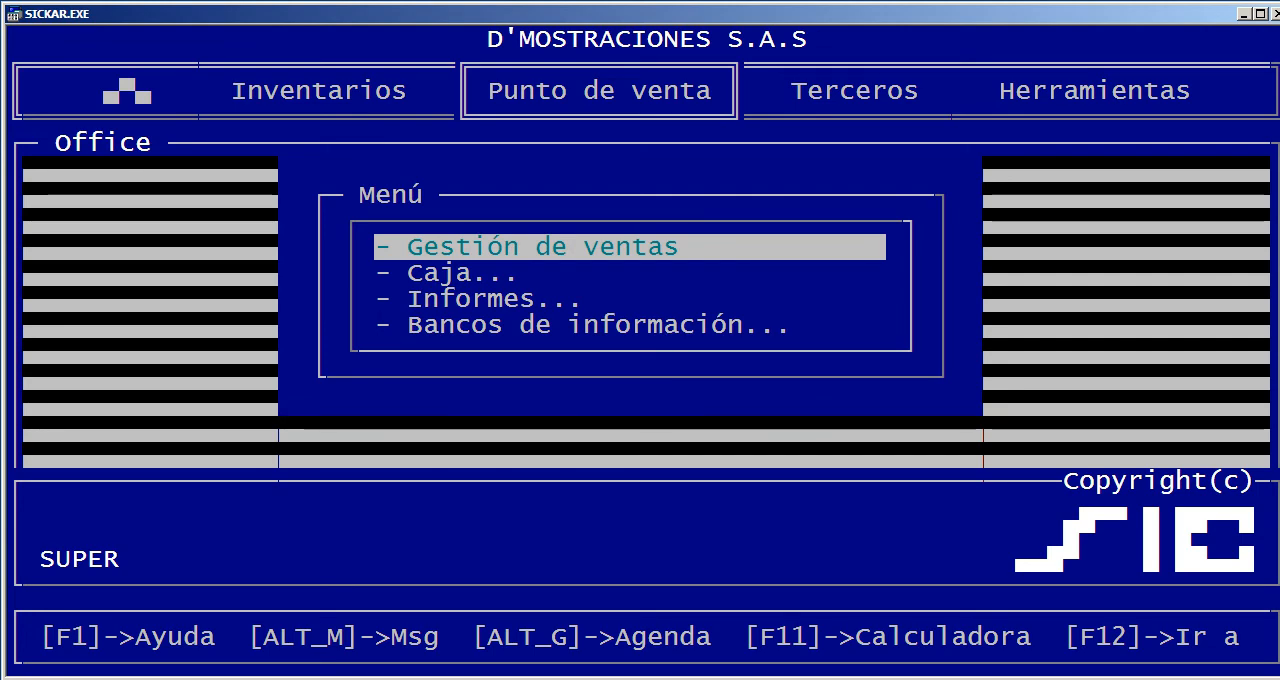
key("Return")
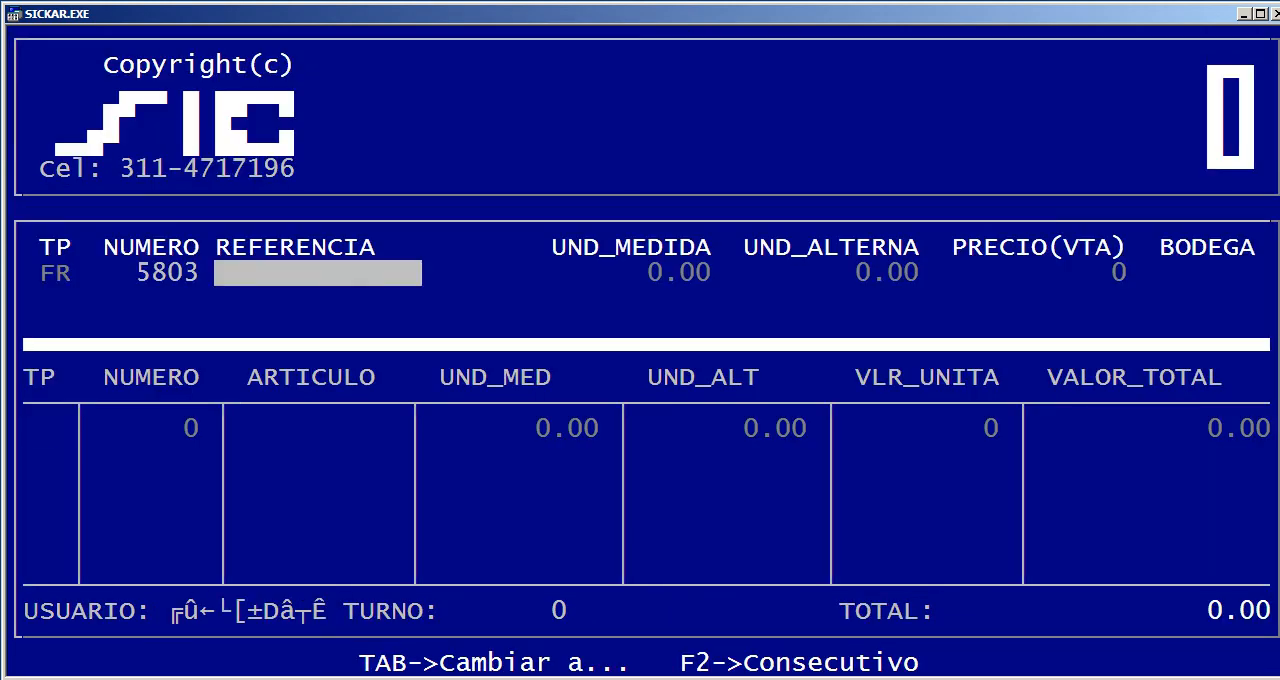
key("Return")
key("Down")
key("Down")
key("Return")
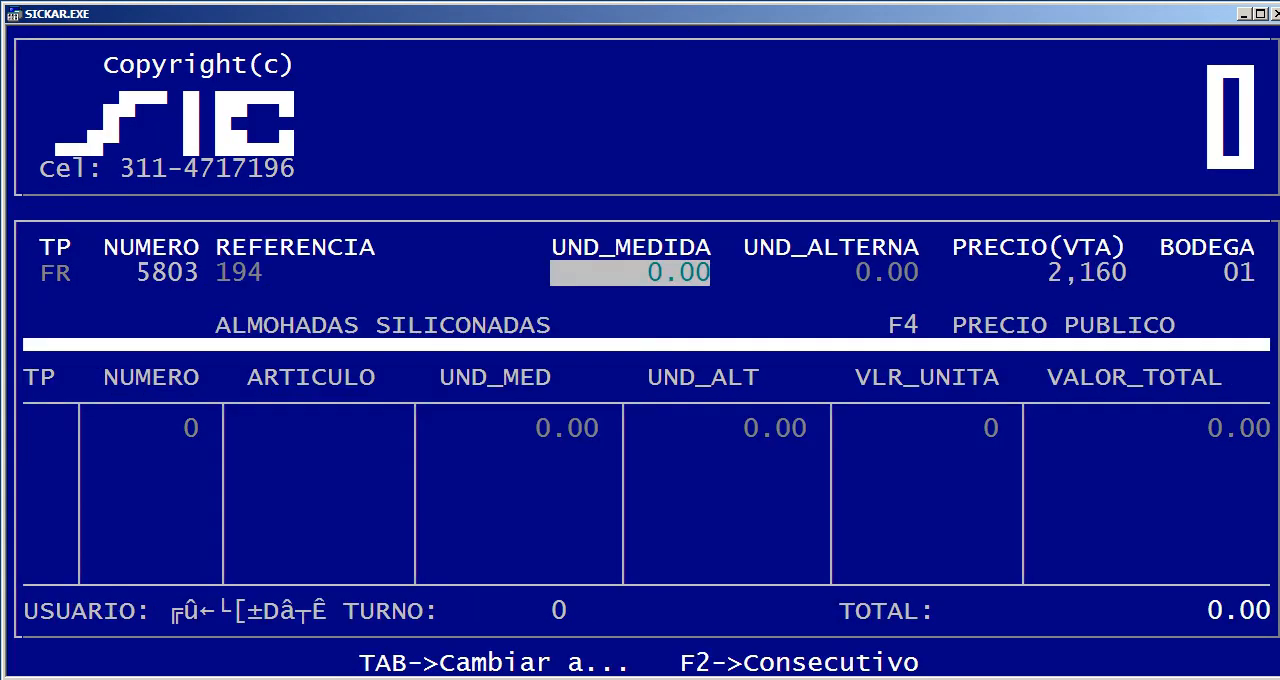
type("1")
key("Return")
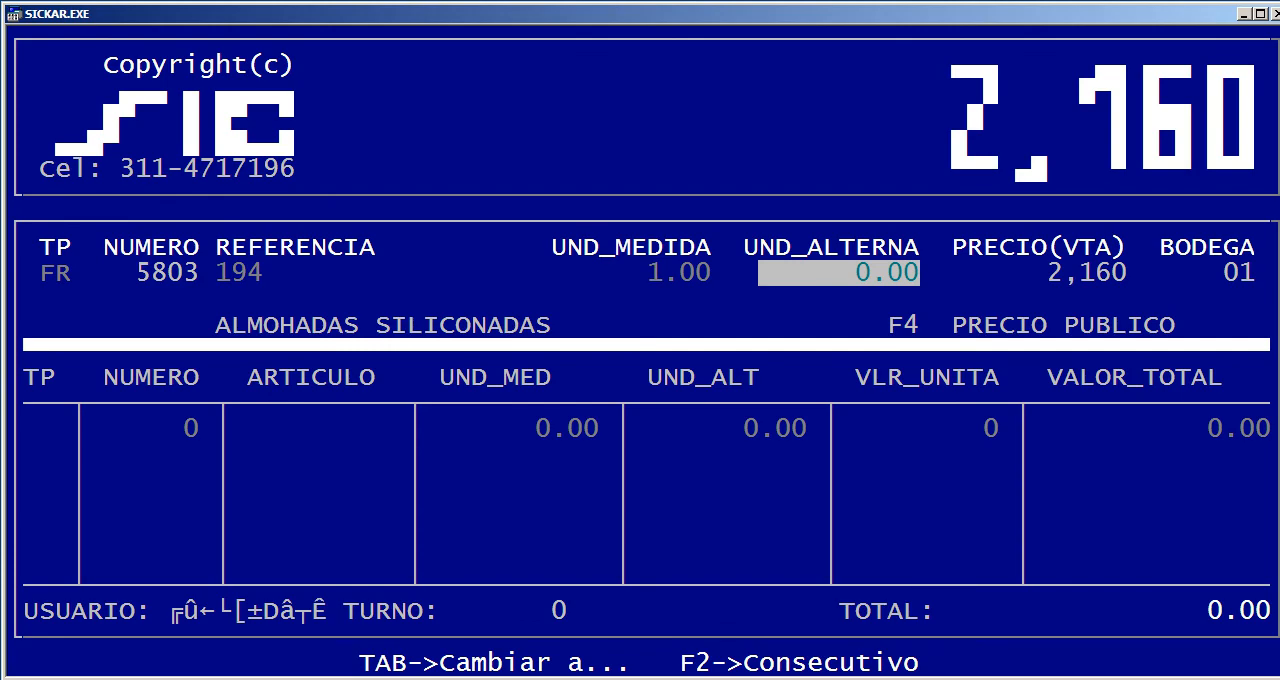
key("Escape")
key("Escape")
key("Escape")
Reopen the document types table from the Bancos de información of Inventarios
key("Left")
key("Up")
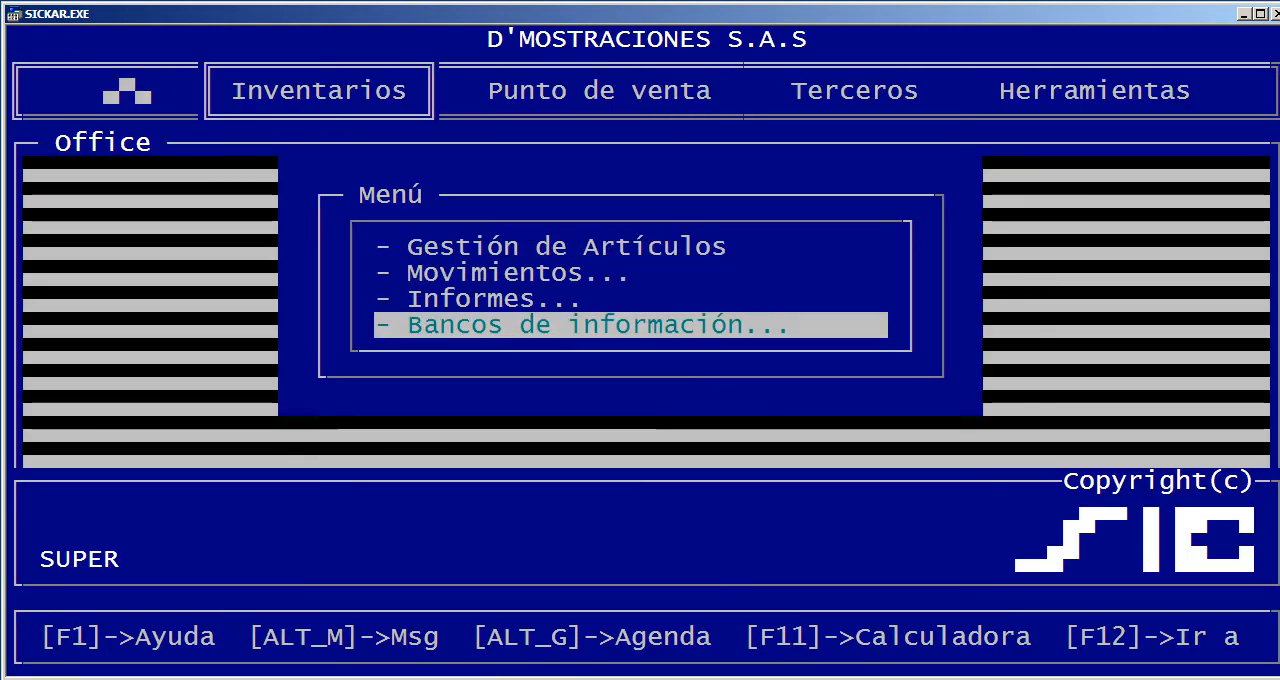
key("Return")
key("Up")
key("Return")
key("Return")
Set IN_UNIALT to F for the REMISION document type, then close the document types table
key("Down")
key("Down")
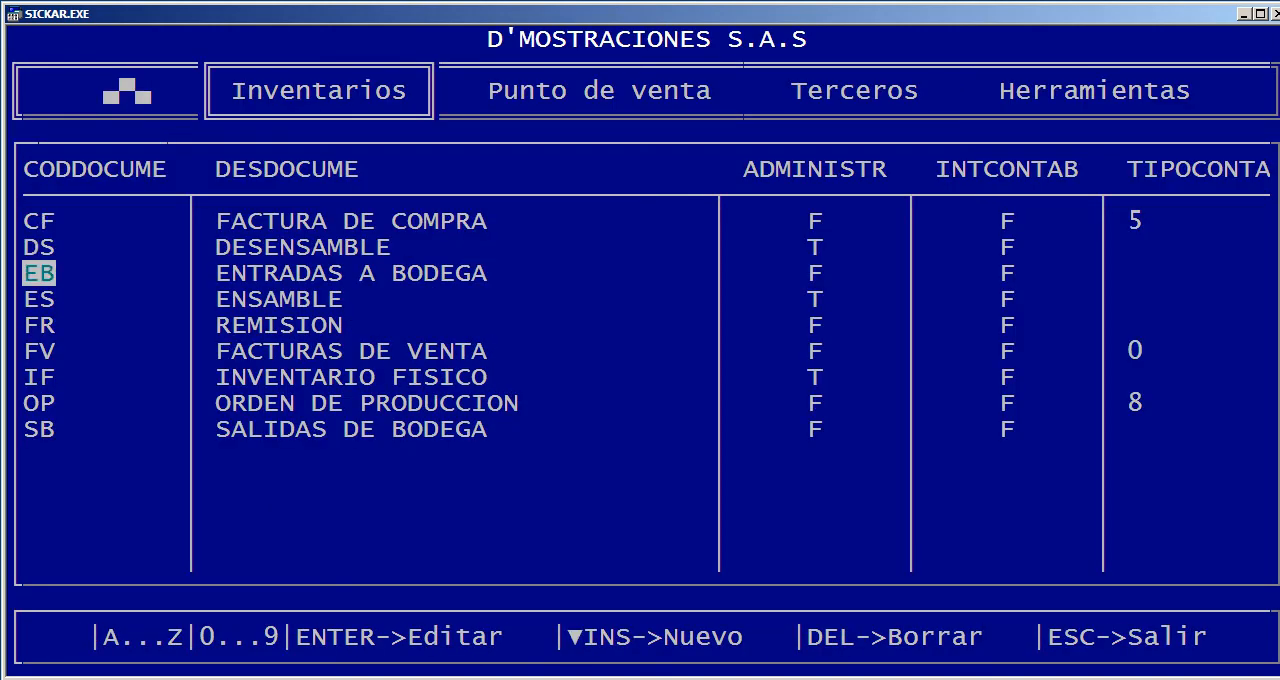
key("Down")
key("Down")
key("Right")
key("Right")
key("Right")
key("Right")
key("Right")
key("Right")
key("Right")
key("Right")
key("Right")
key("Right")
key("Right")
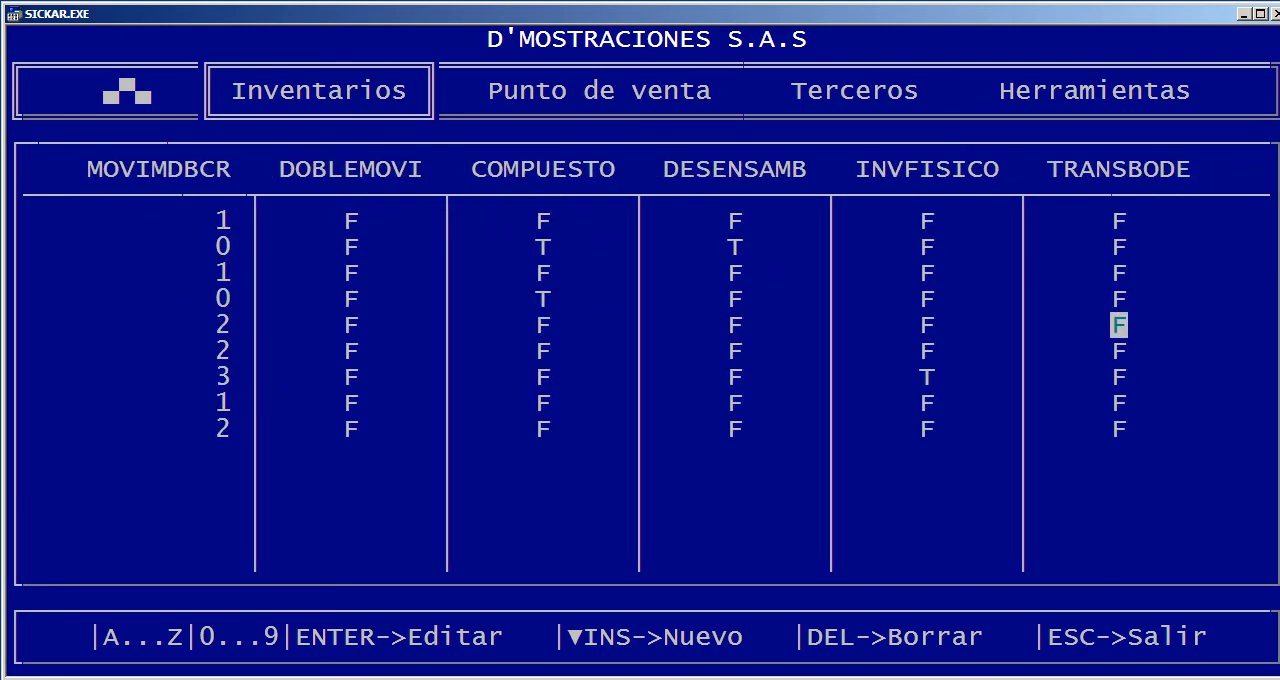
key("Right")
key("Right")
key("Right")
key("Right")
key("Right")
key("Right")
key("Right")
key("Right")
key("Right")
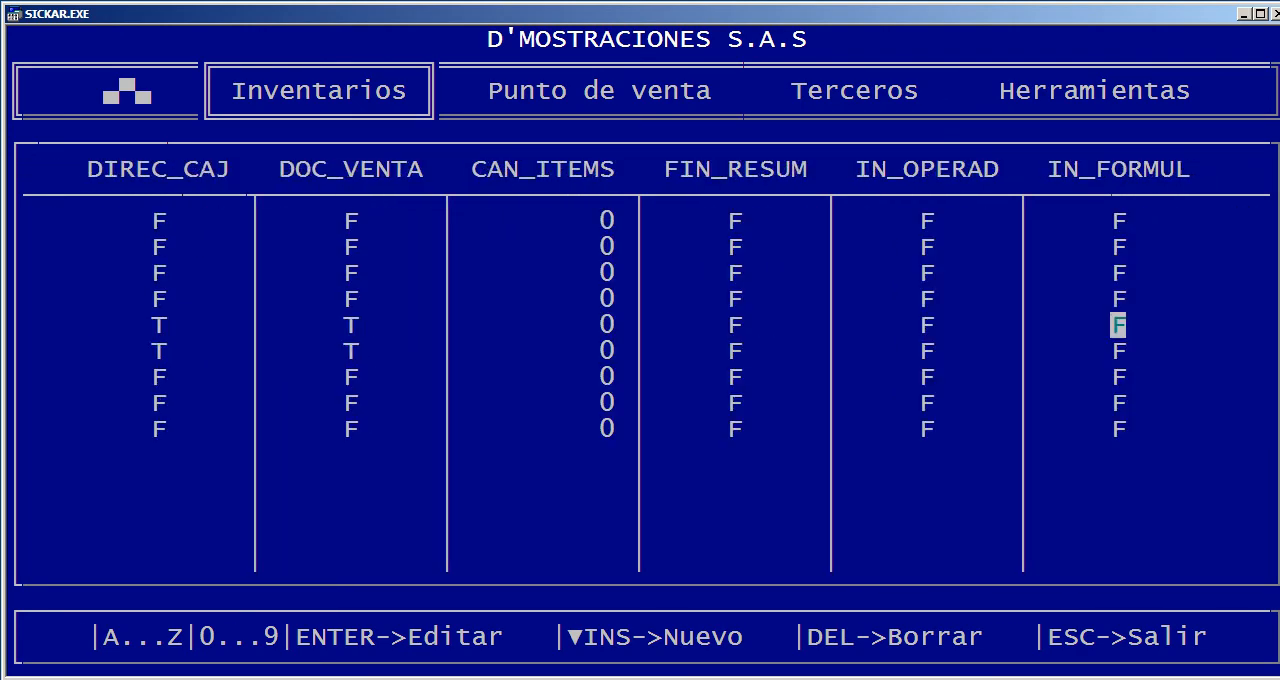
key("Right")
key("Right")
key("Right")
key("Right")
key("Right")
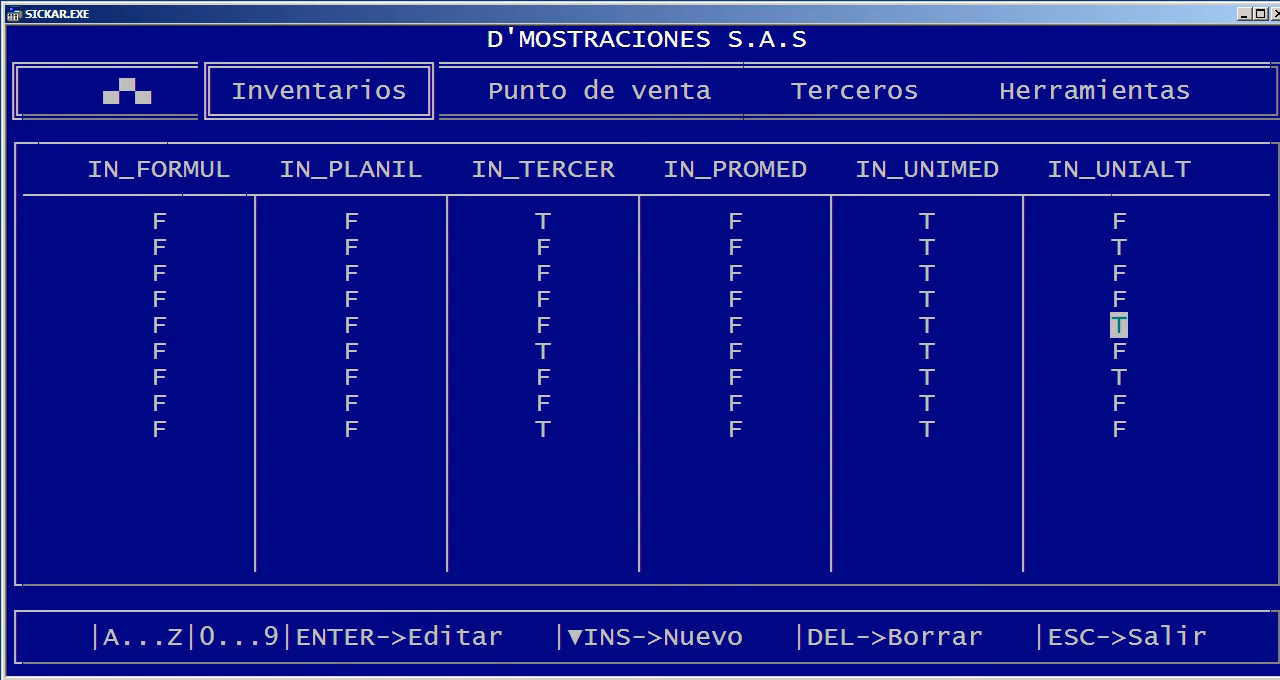
key("Left")
key("Right")
key("Right")
key("Left")
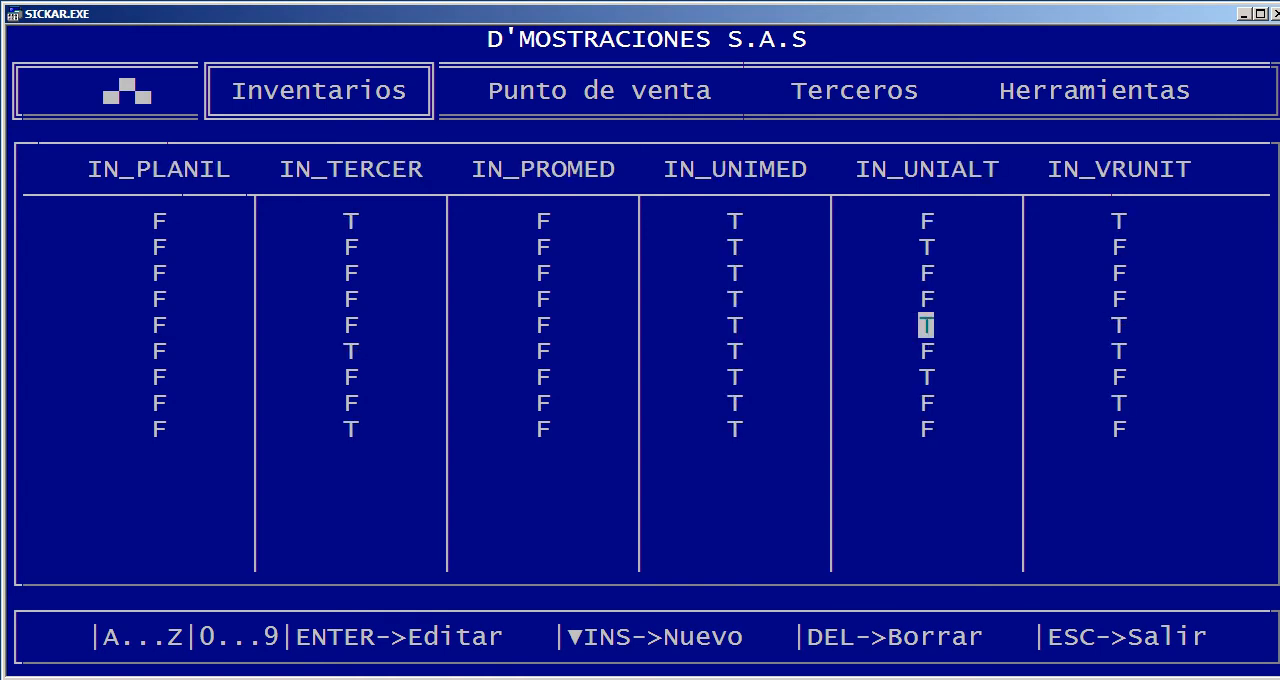
Try entering a sale of 1 unit of article 303 (100X200X8 D-23) in Gestión de ventas, leaving without recording it
key("Right")
key("Escape")
key("Right")
key("Return")
key("Return")
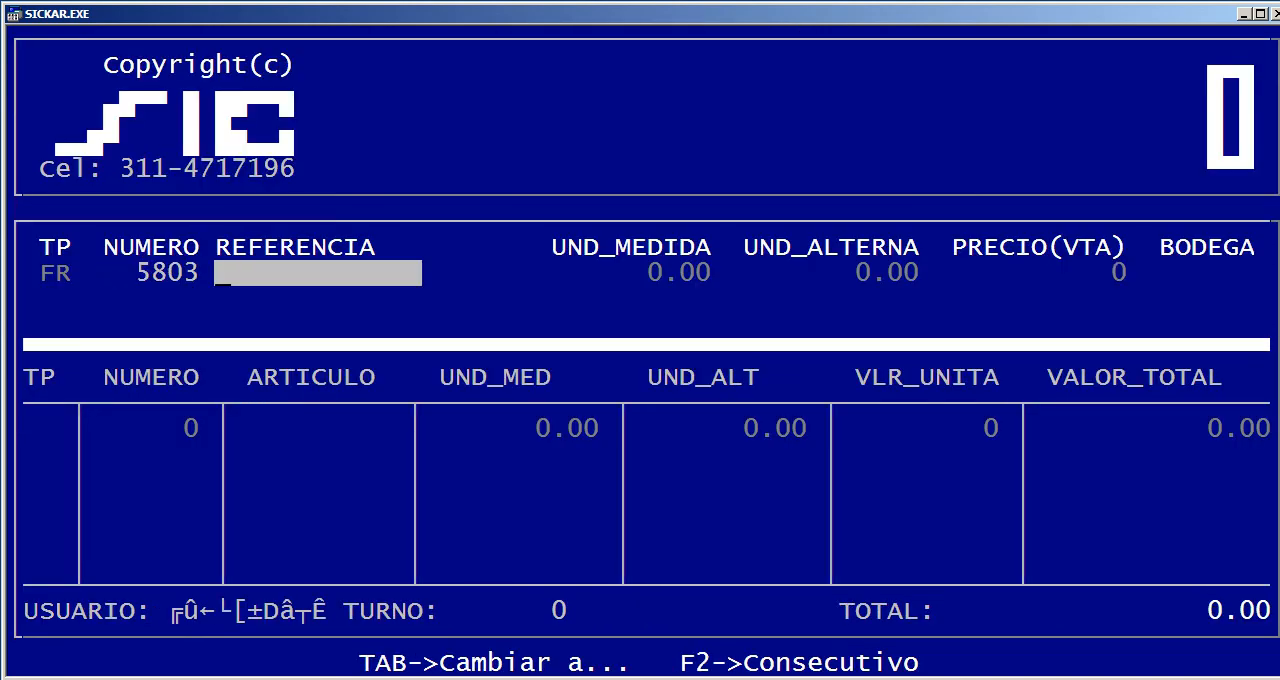
key("Return")
key("Return")
type("1")
key("Return")
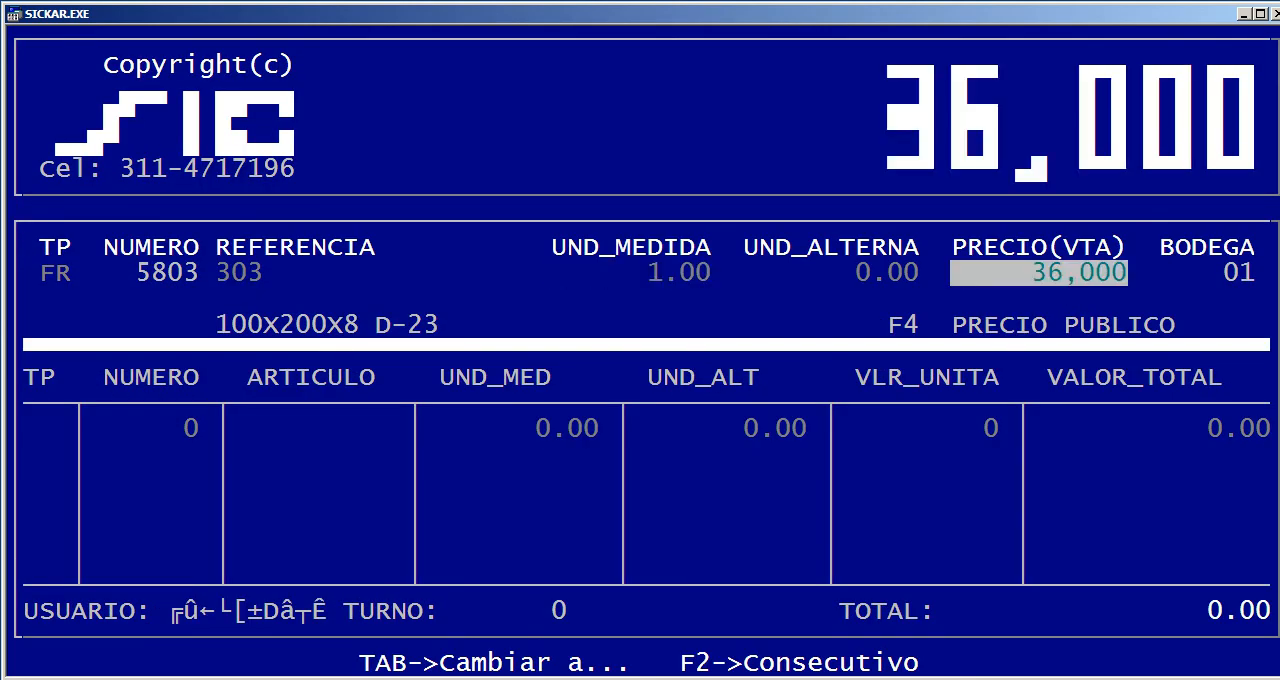
key("Escape")
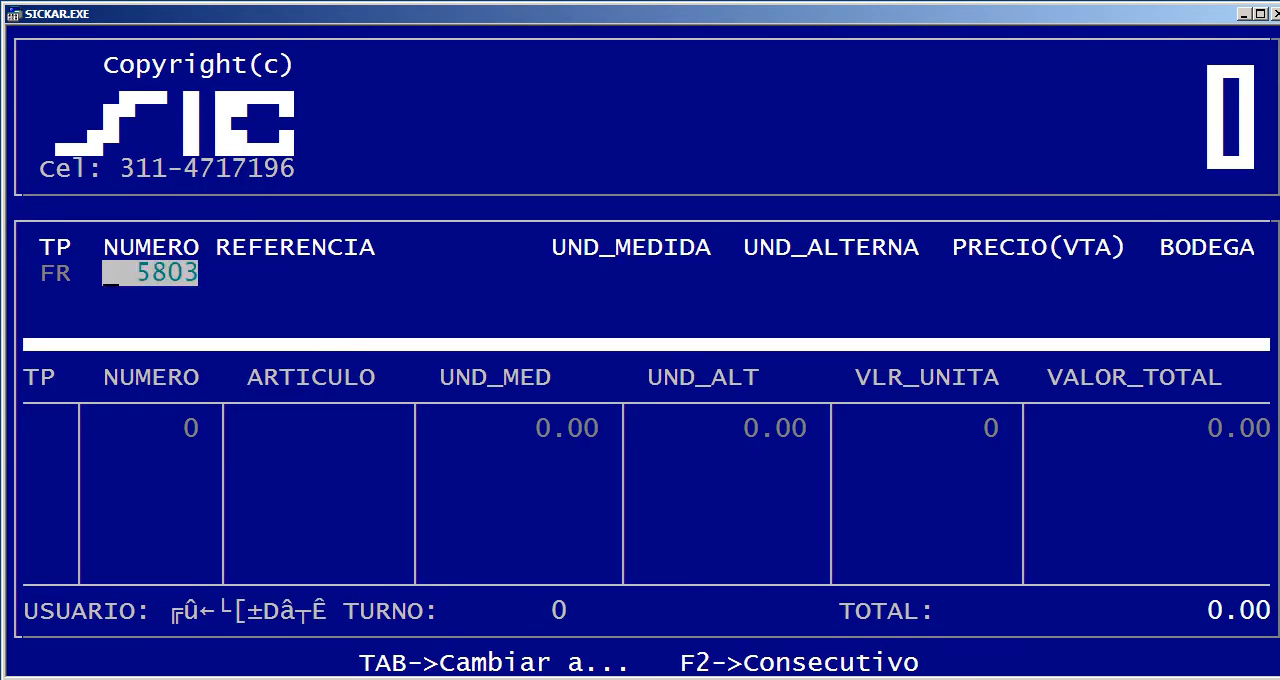
key("Escape")
Set IN_VRUNIT to F for the REMISION document type in Definir documentos of Inventarios, then close the table
key("Left")
key("Up")
key("Return")
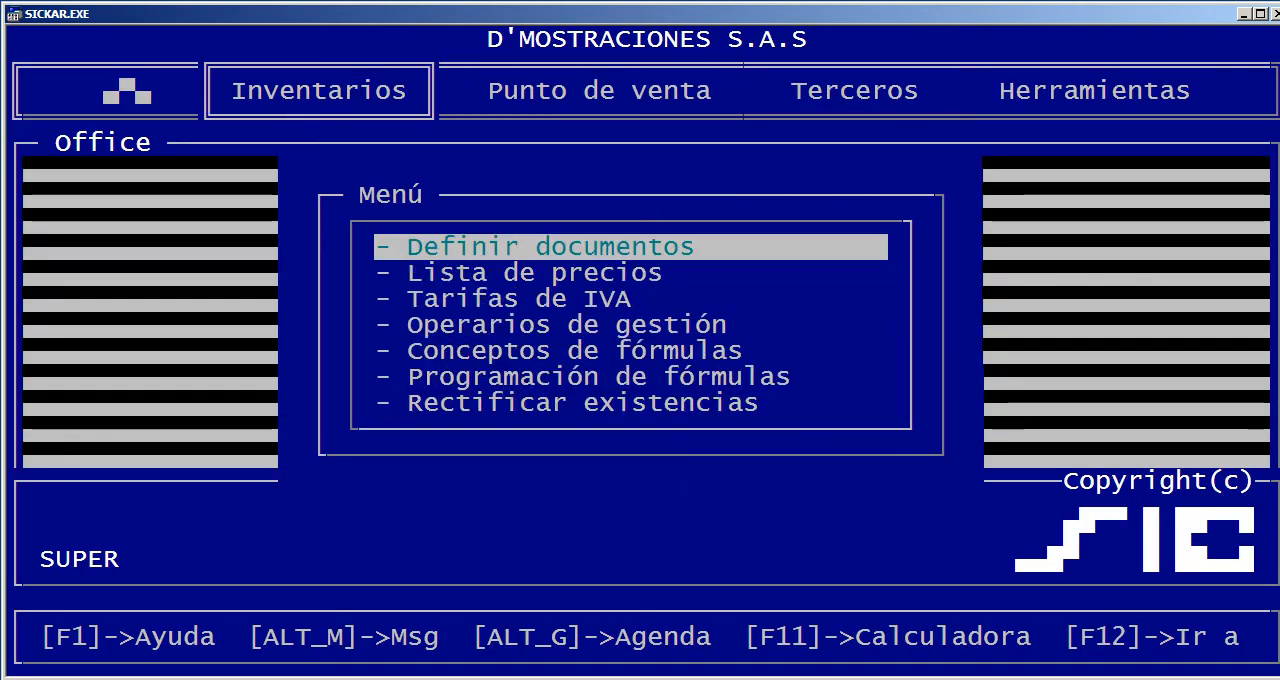
key("Return")
key("Down")
key("Down")
key("Down")
key("Down")
key("Right")
key("Right")
key("Right")
key("Right")
key("Right")
key("Right")
key("Right")
key("Right")
key("Right")
key("Right")
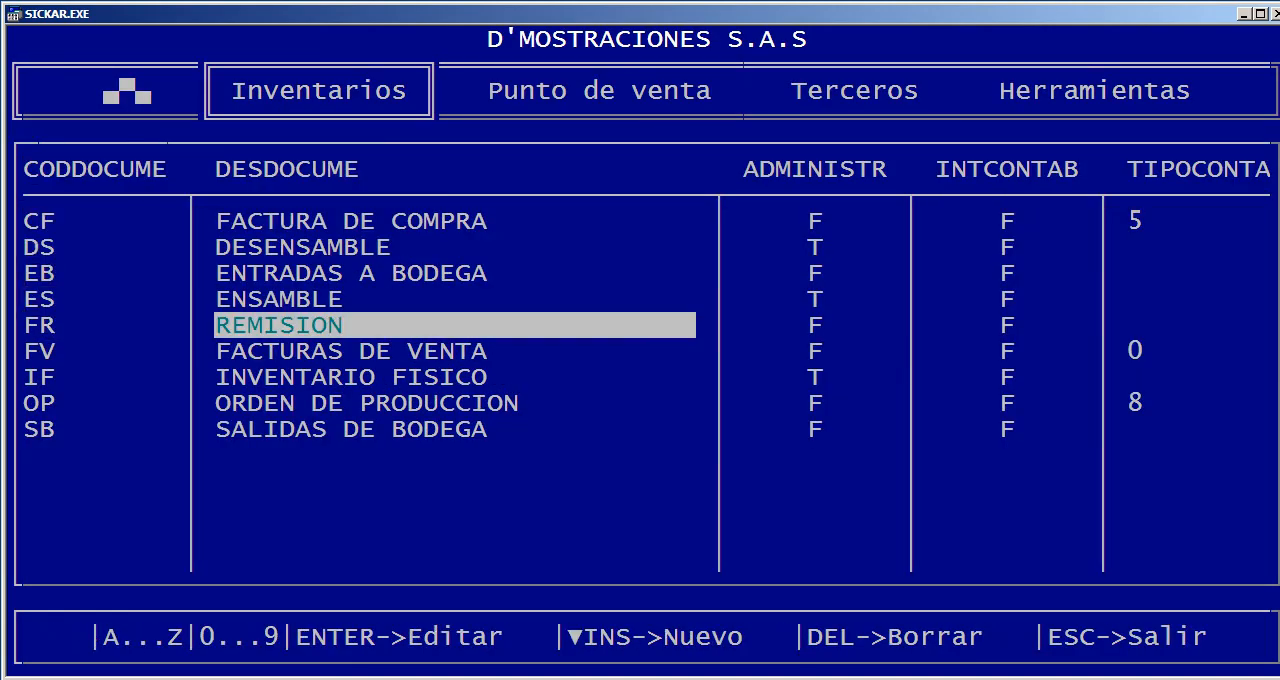
key("Right")
key("Right")
key("Right")
key("Right")
key("Right")
key("Right")
key("Right")
key("Right")
key("Right")
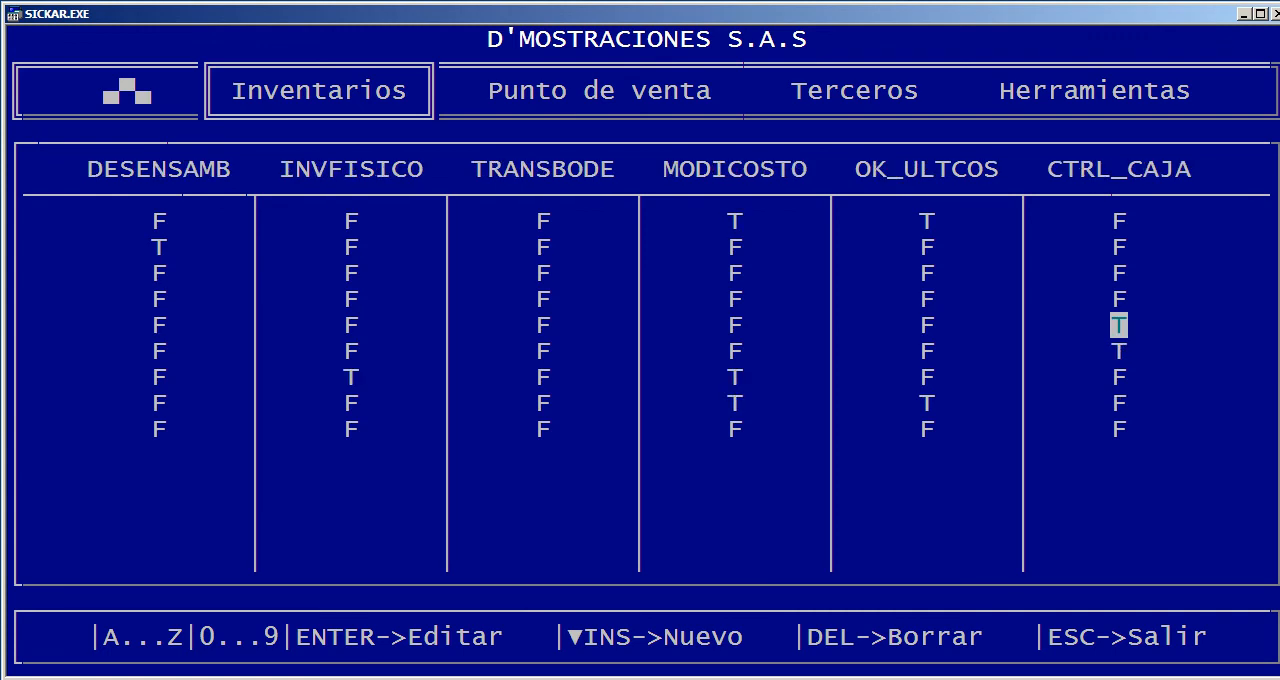
key("Right")
key("Right")
key("Right")
key("Right")
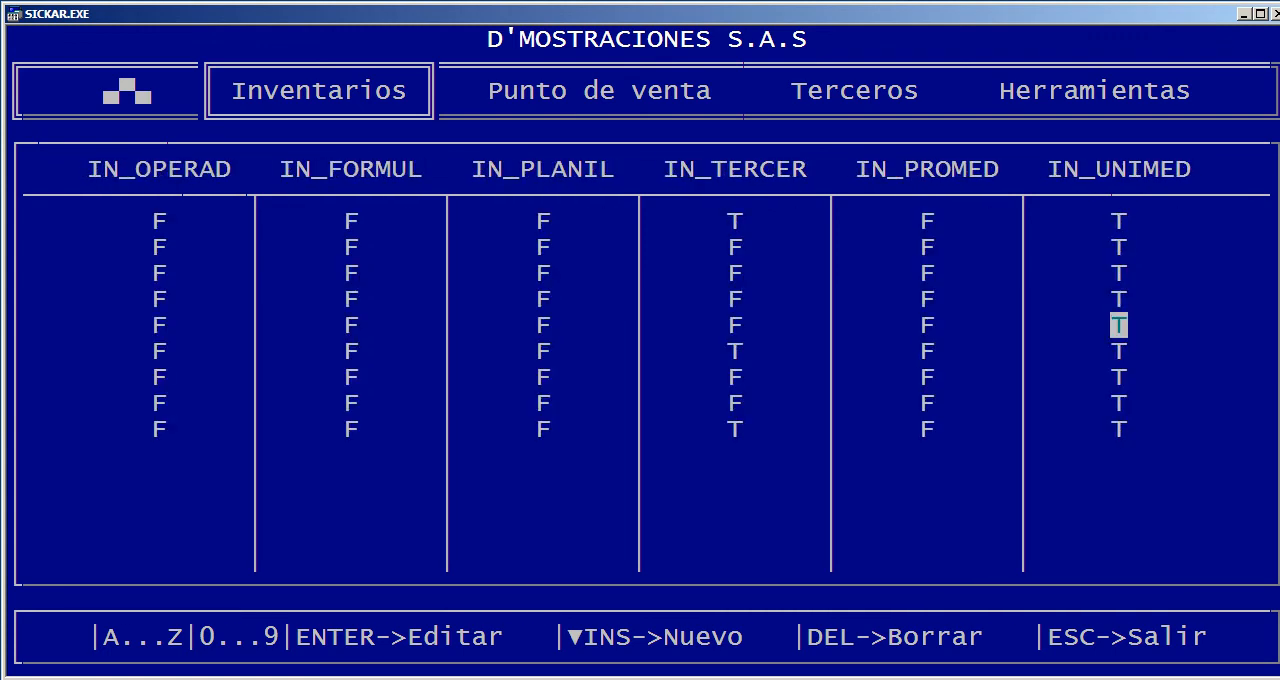
key("Right")
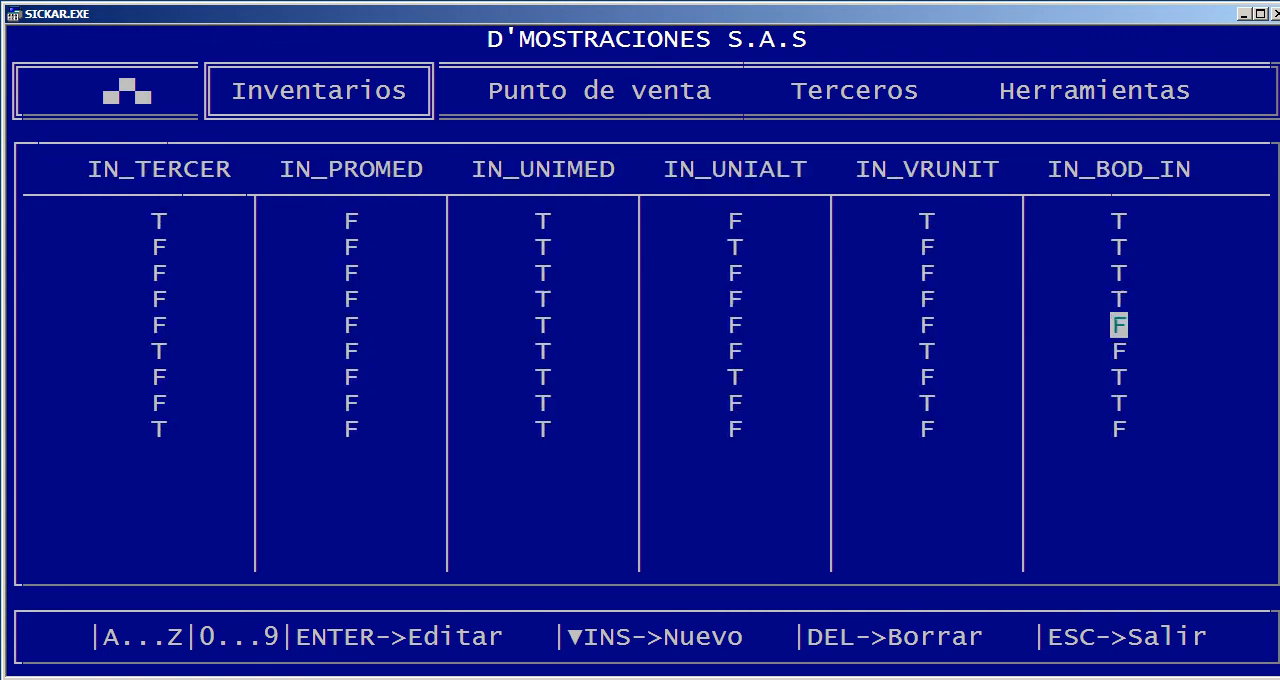
key("Escape")
Test a REMISION sale of 1 unit of ALMOHADAS SILICONADAS in Gestión de ventas, cancelling it before it is added
key("Right")
key("Return")
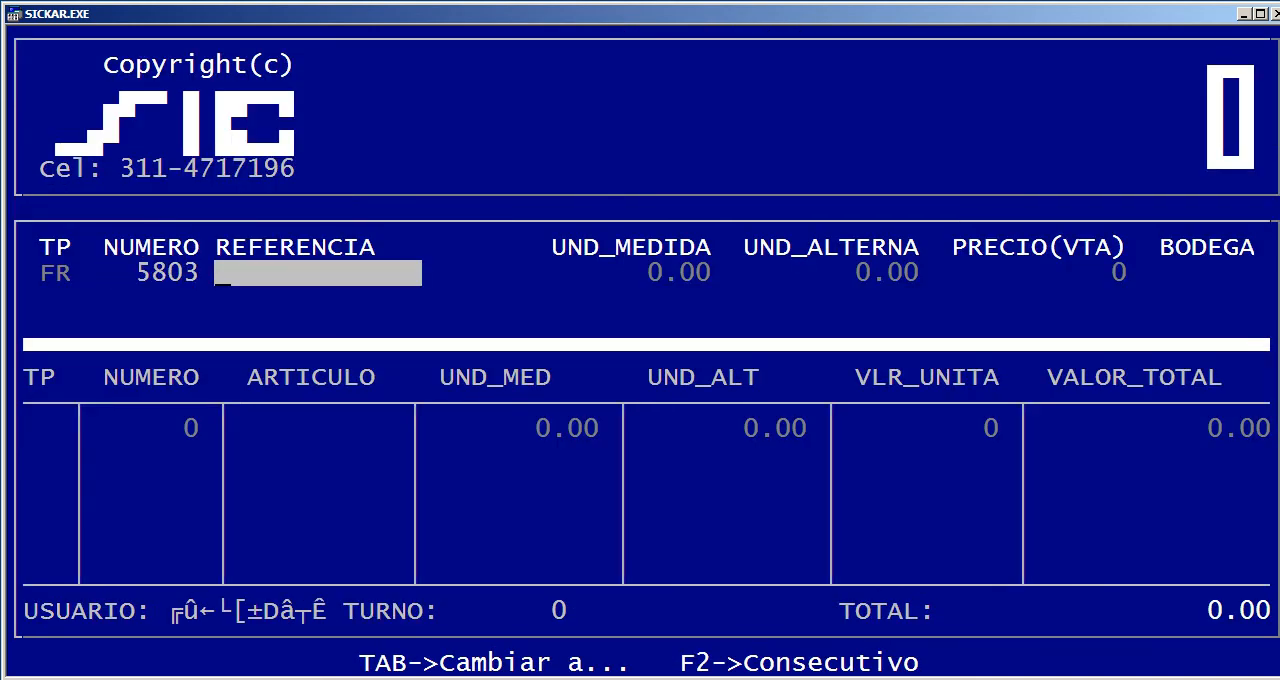
key("Return")
key("Down")
key("Down")
key("Return")
type("1")
key("Return")
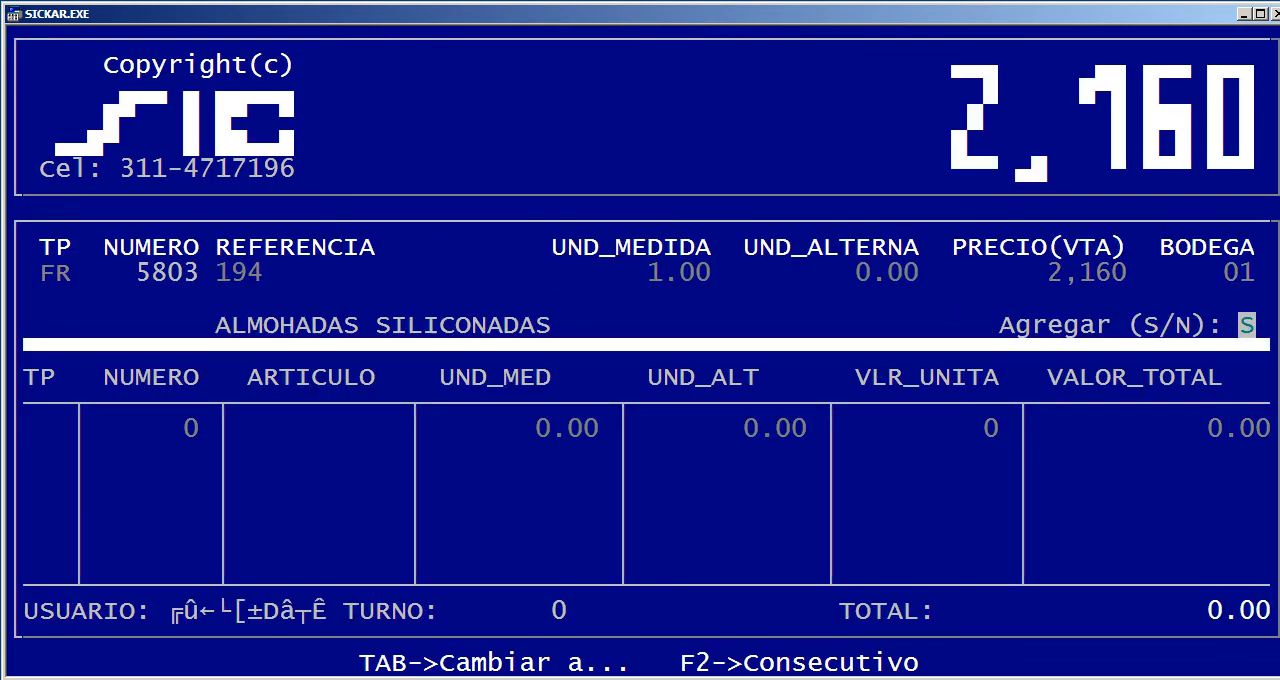
key("Escape")
key("Escape")
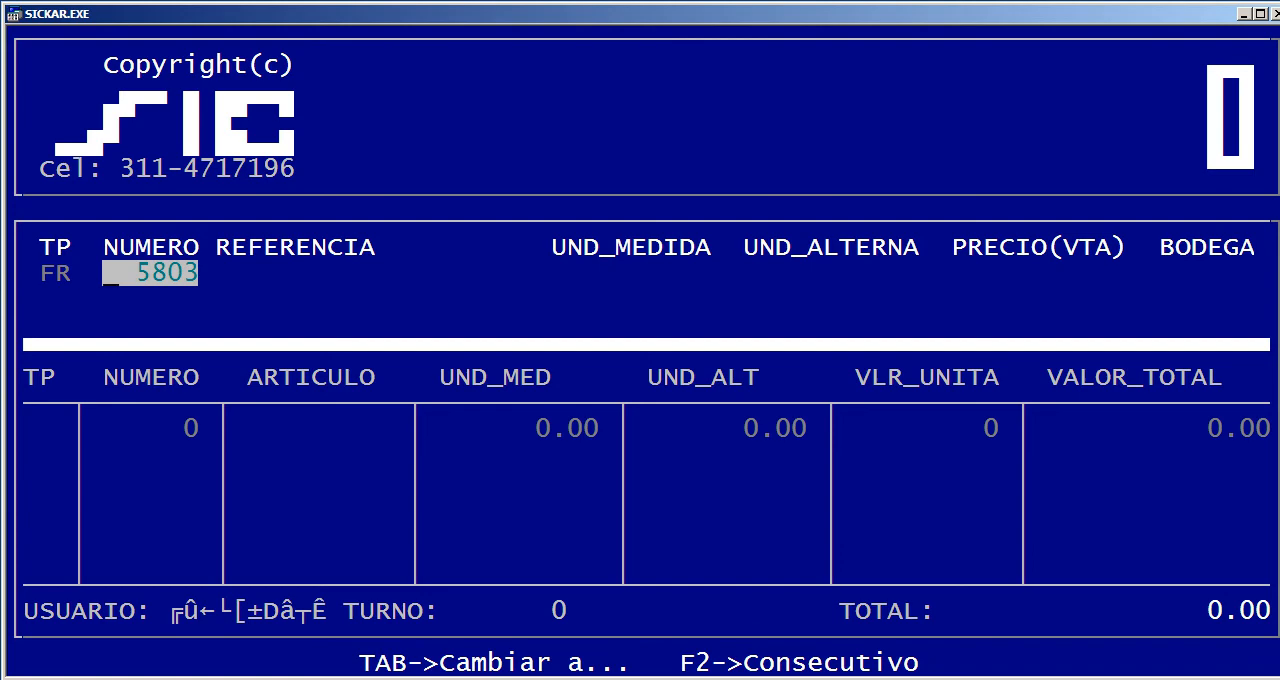
View the settlement of the recorded 1,250,000 COMPUTADOR DELL remisión from the sales movements list, then leave Gestión de ventas
key("Tab")
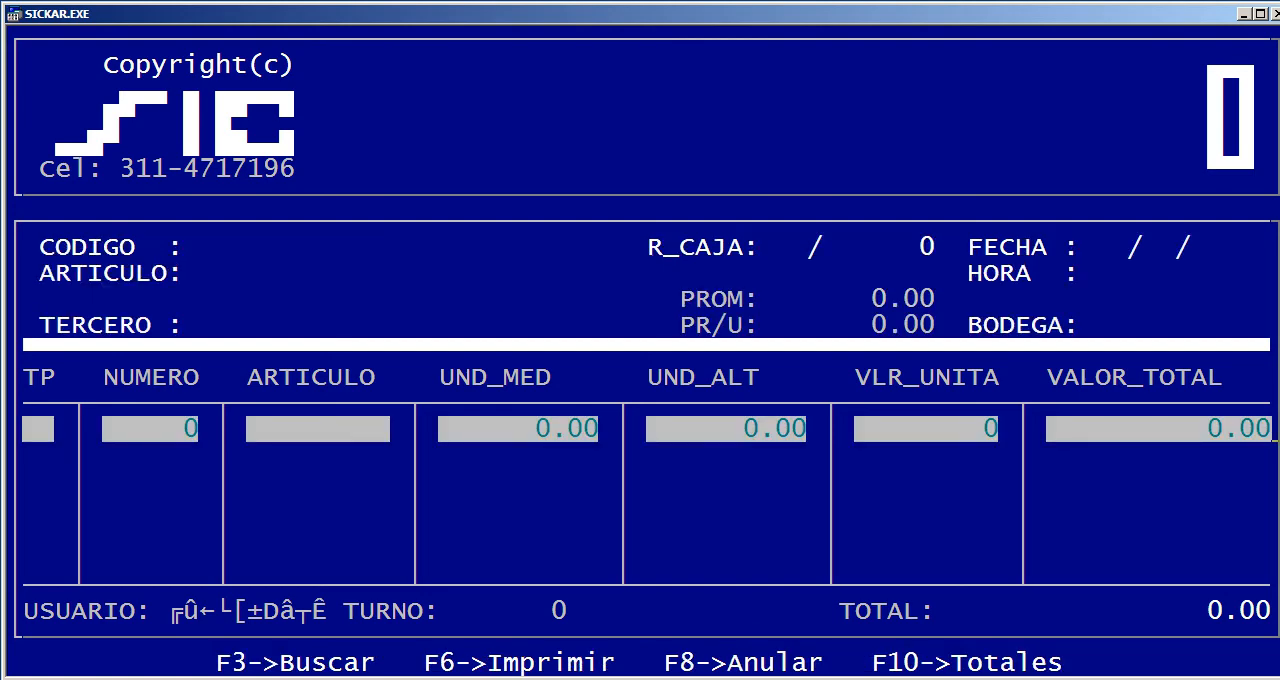
key("Up")
key("Up")
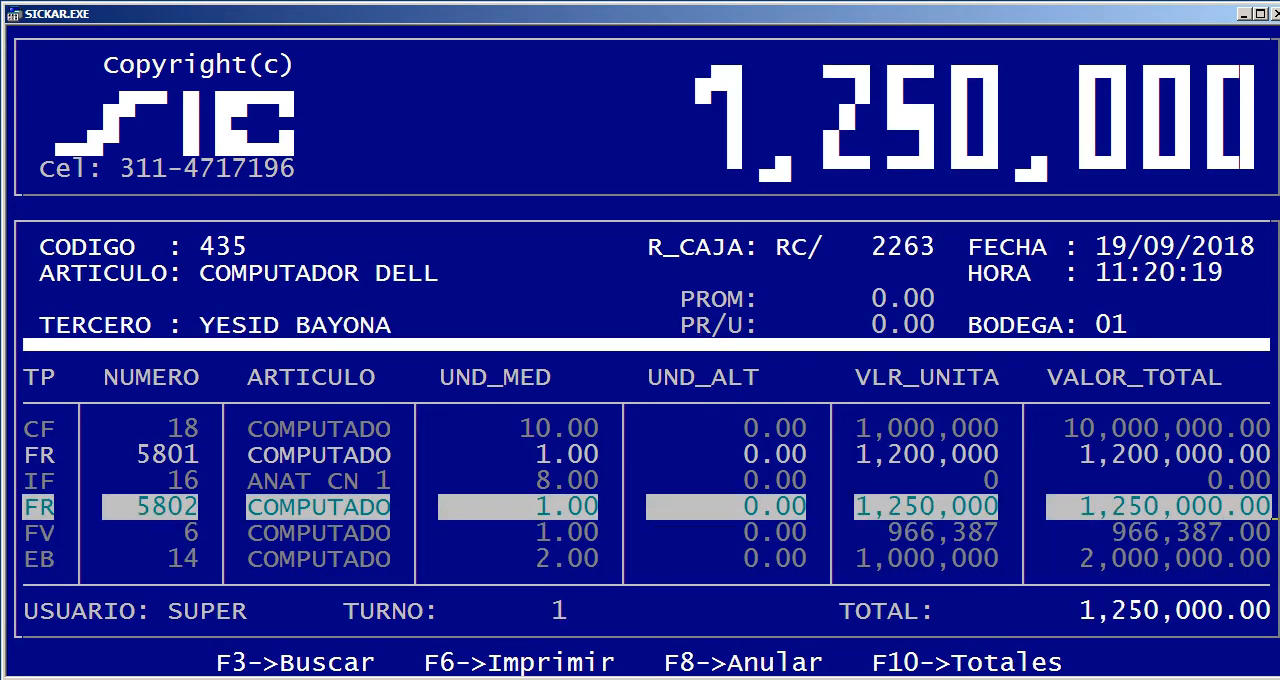
key("Return")
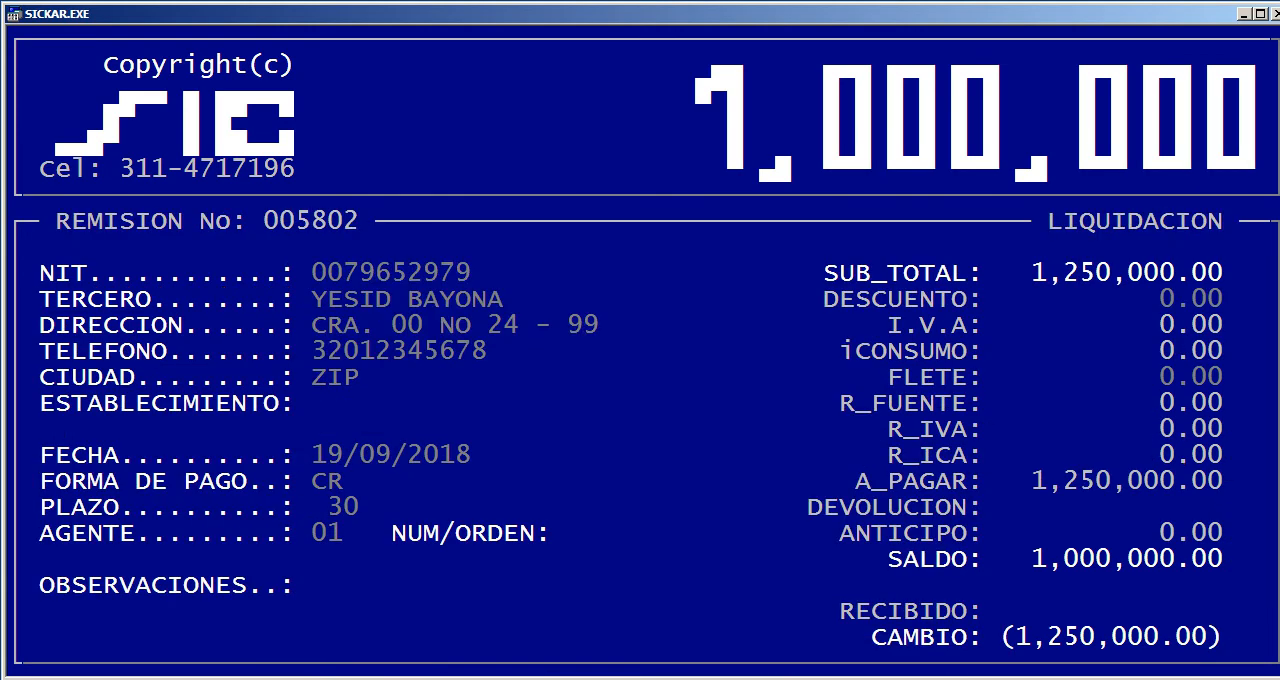
key("Escape")
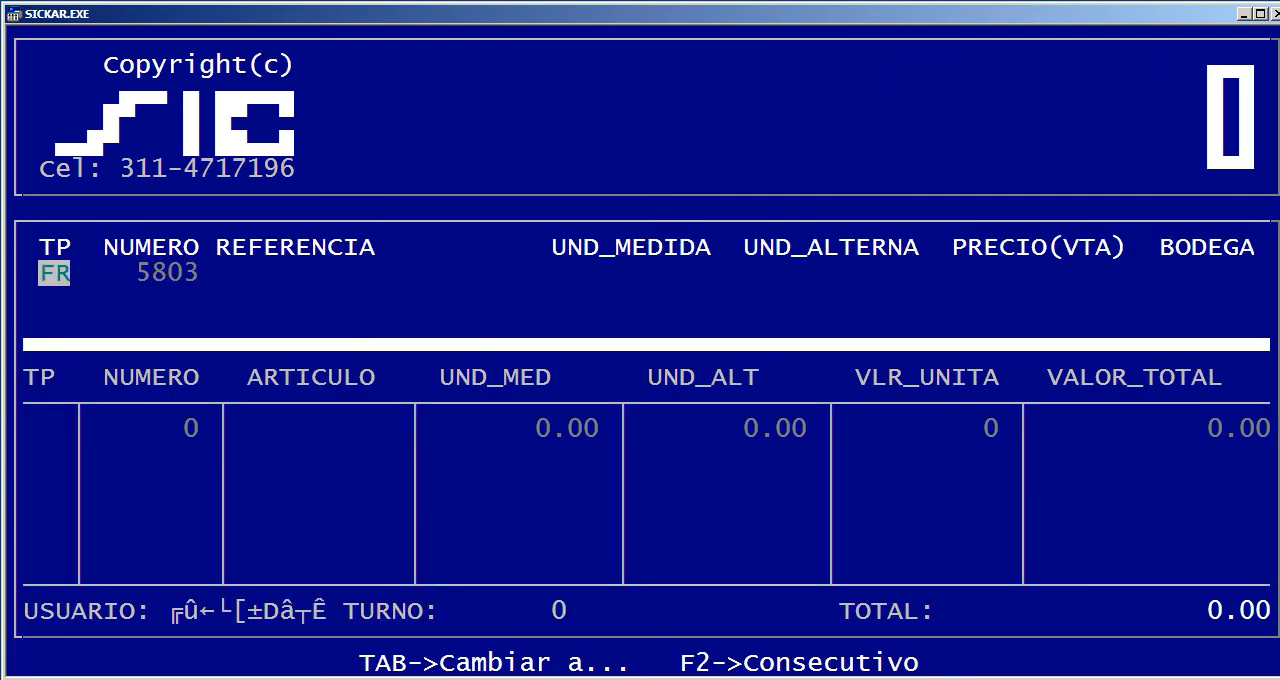
key("Escape")
key("Right")
key("Right")
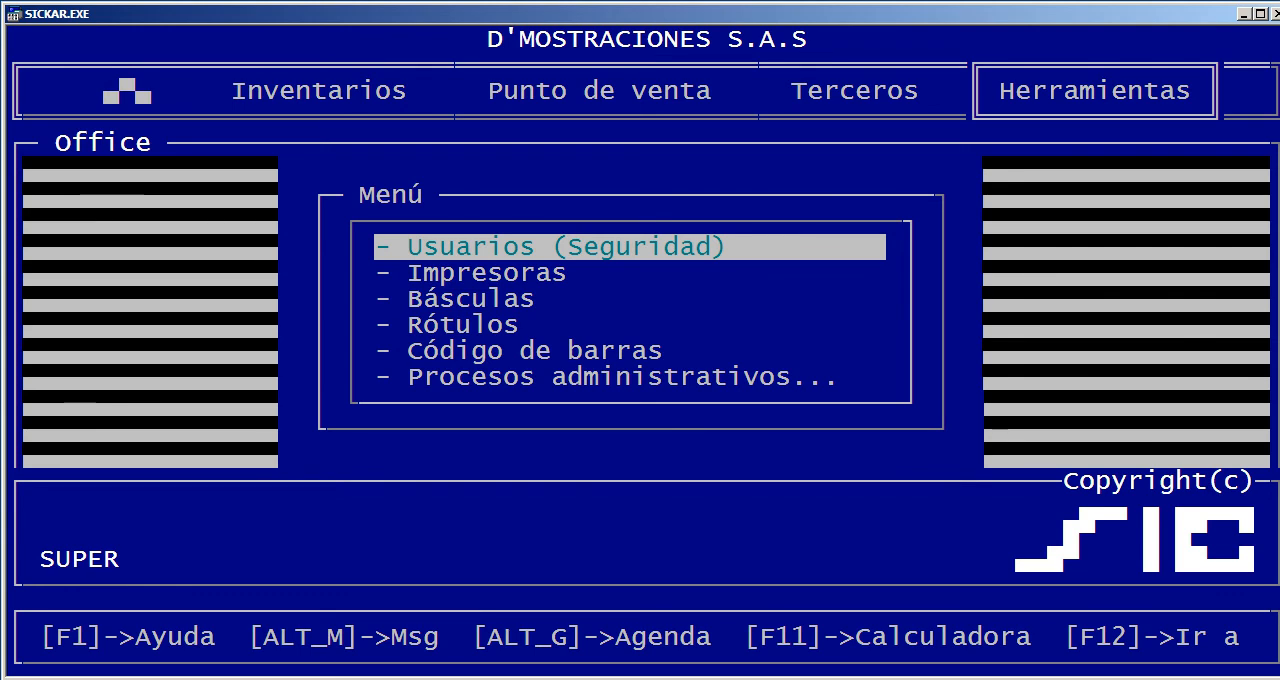
key("Left")
key("Left")
key("Left")
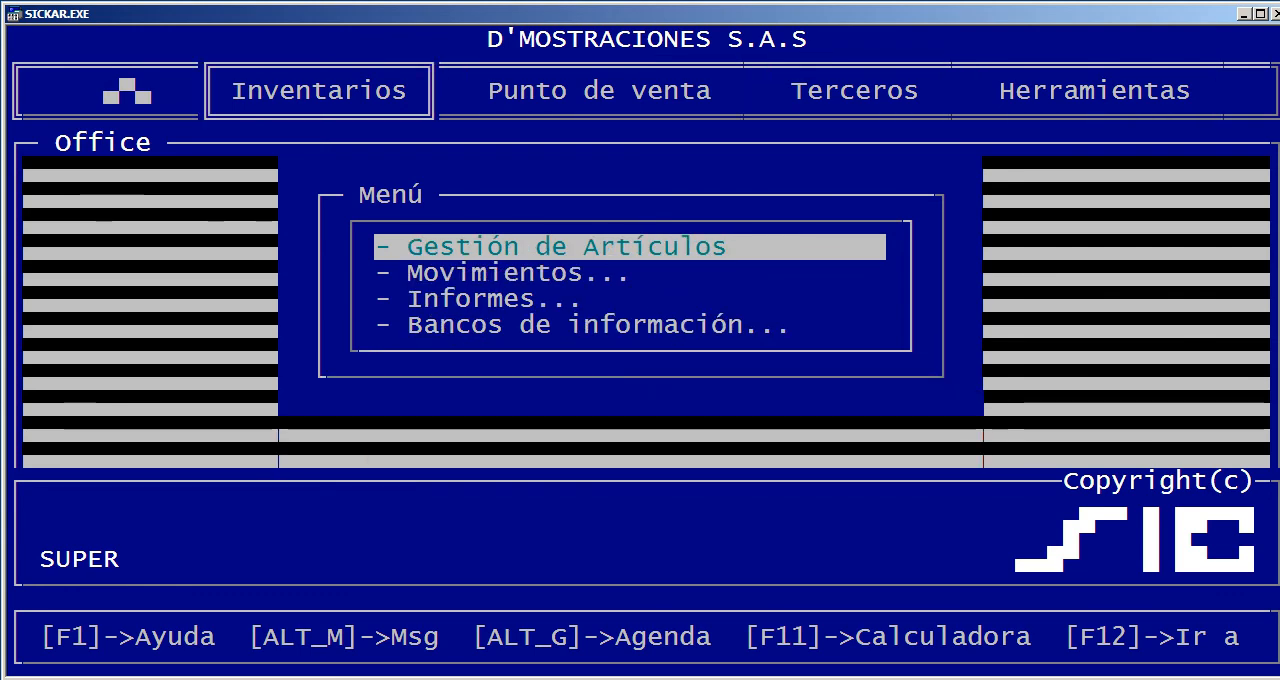
key("Right")
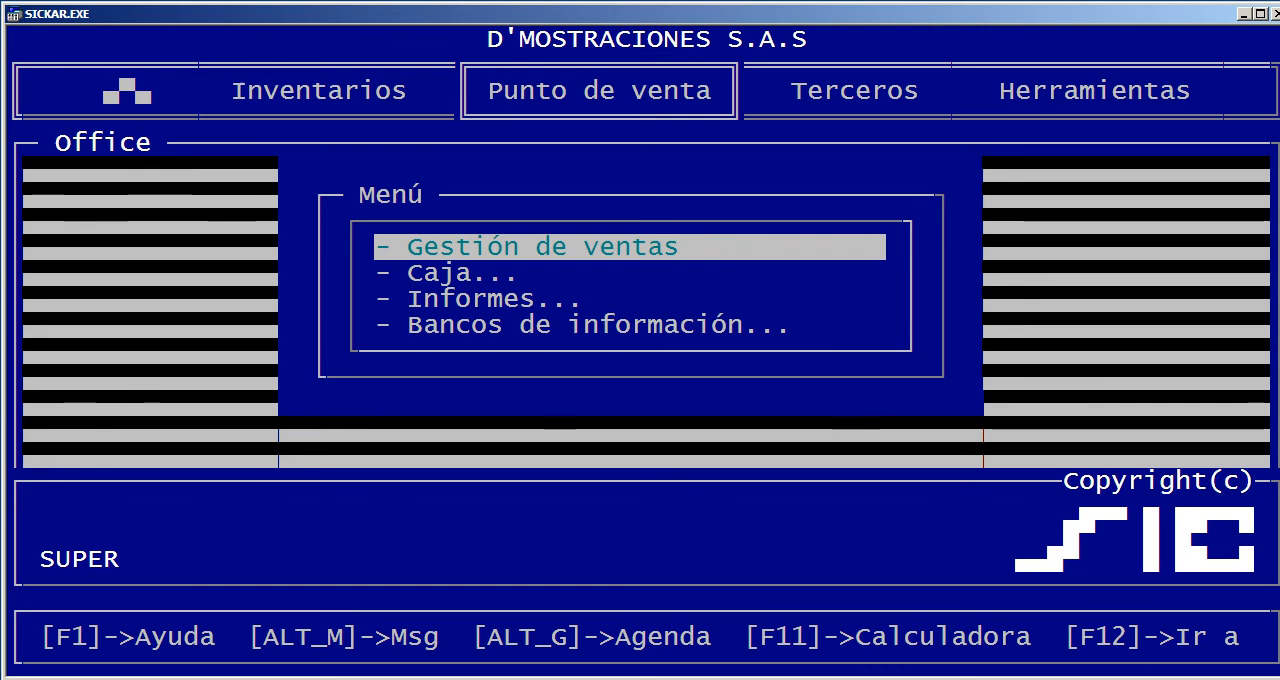
key("Left")
key("Right")
key("Right")
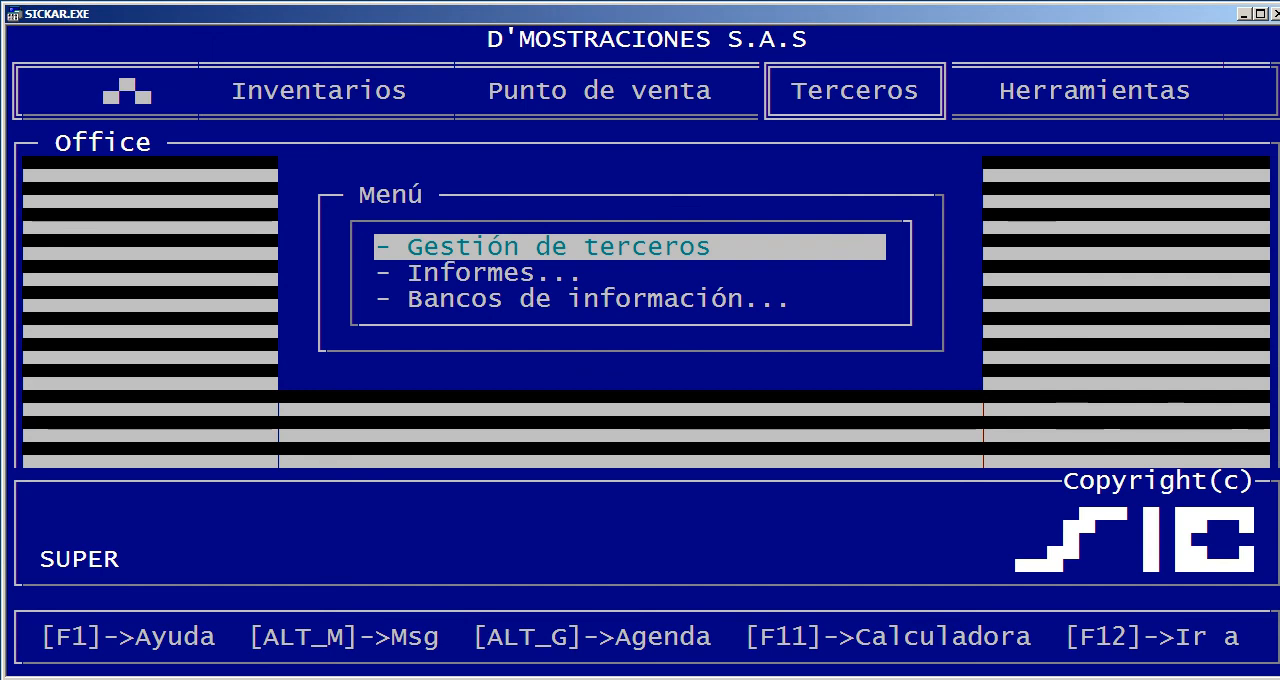
key("Left")
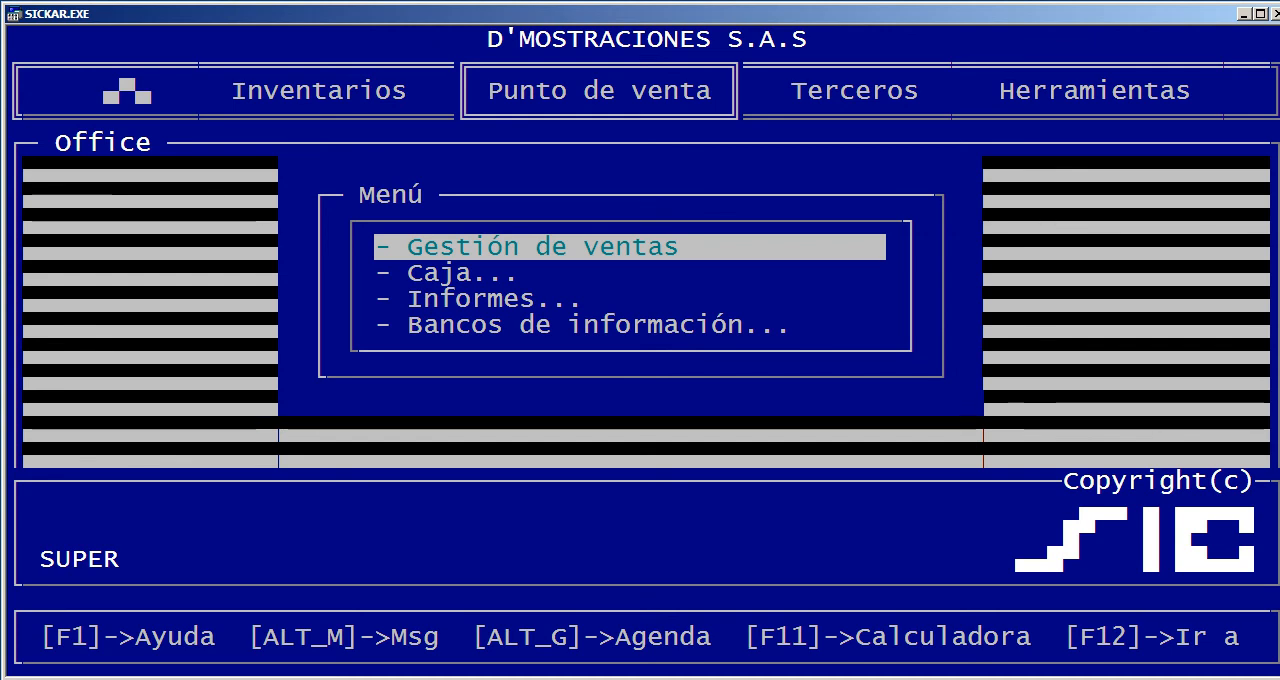
key("Right")
key("Left")
key("Left")
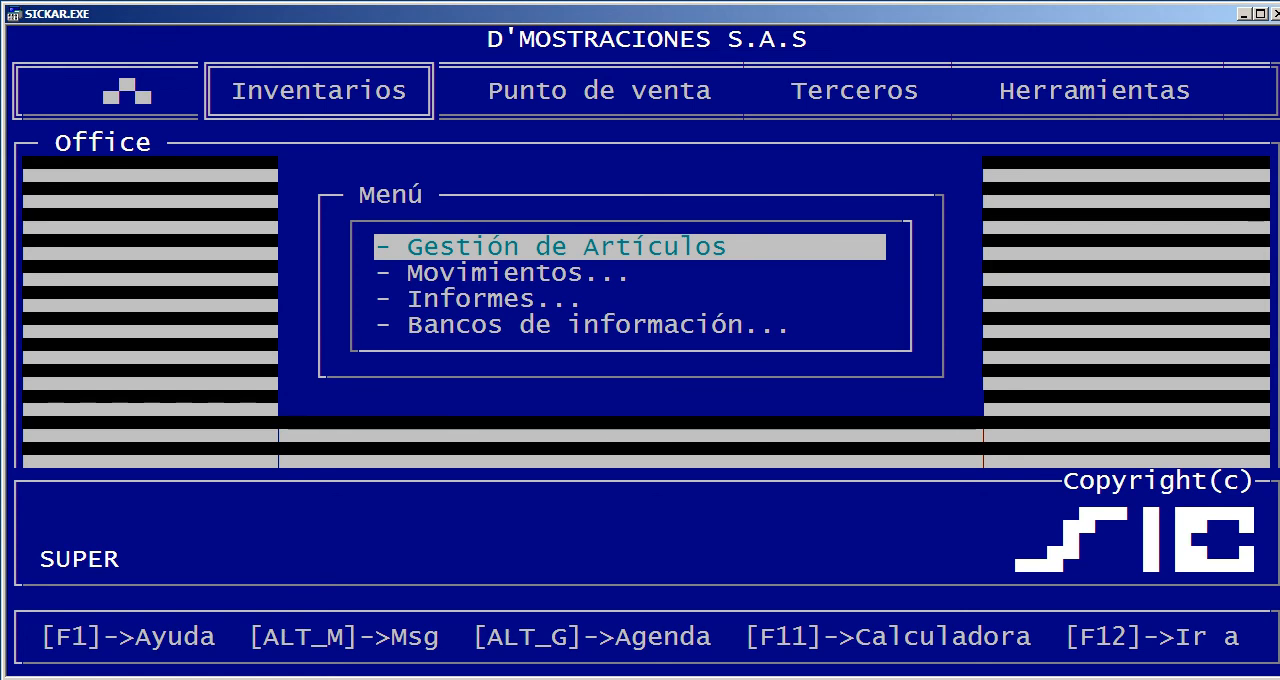
key("Right")
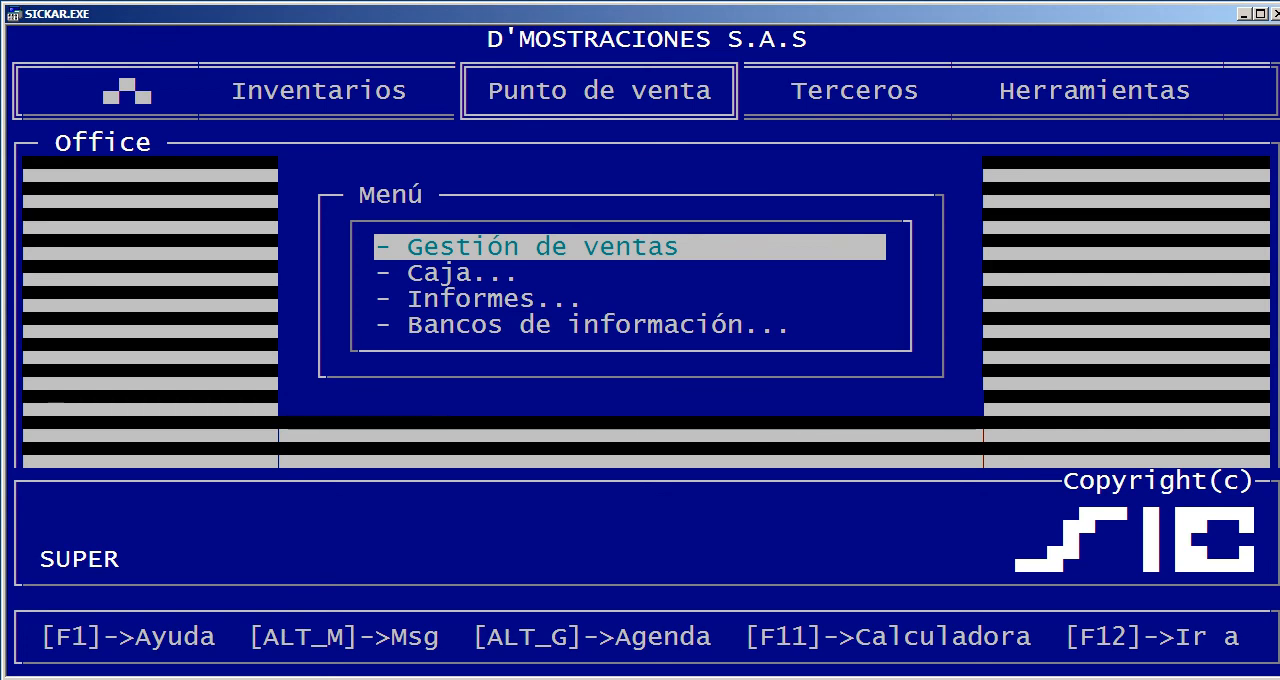
key("Left")
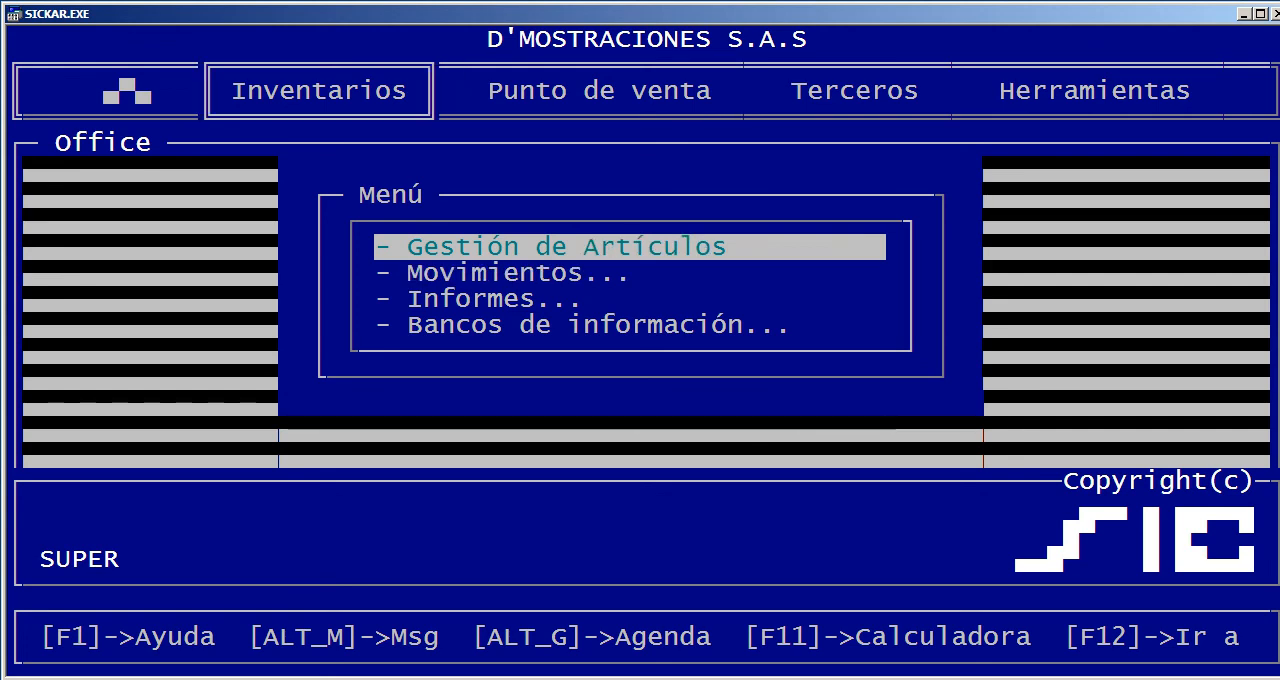